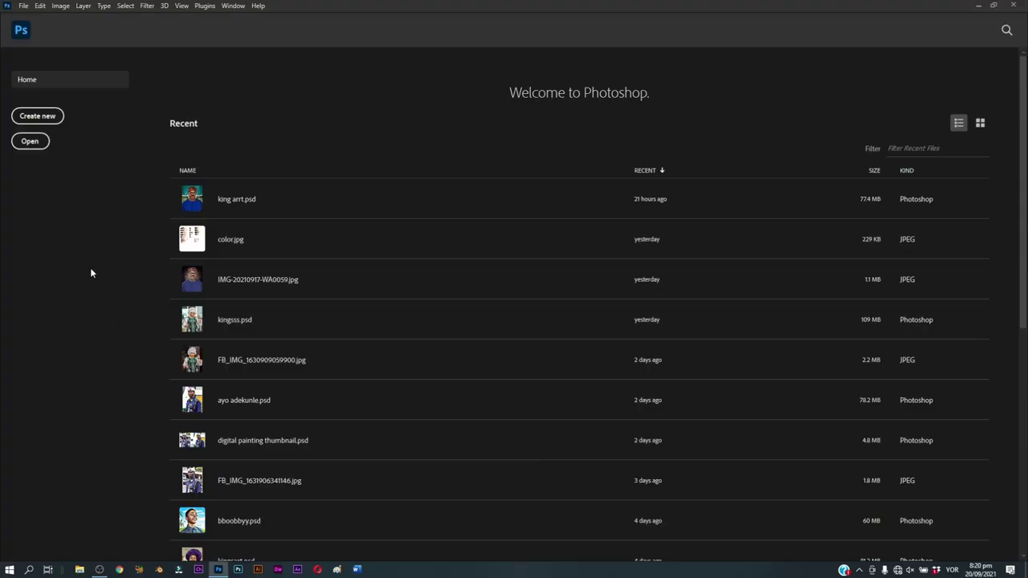
click(30, 141)
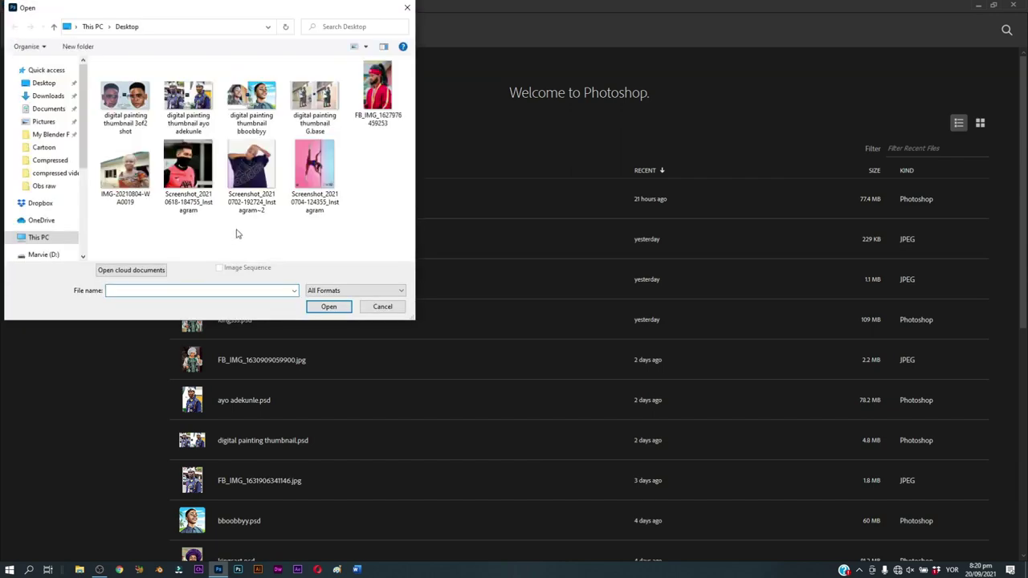
click(188, 170)
click(333, 306)
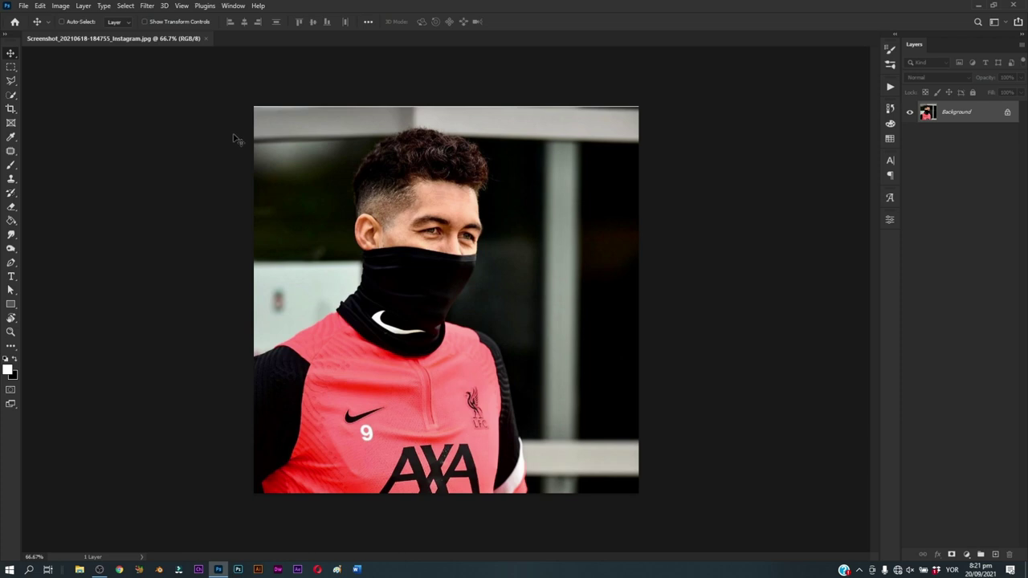
Step: Crop the photo at a 16 by 20 ratio around the player's head, face and neck
key(c)
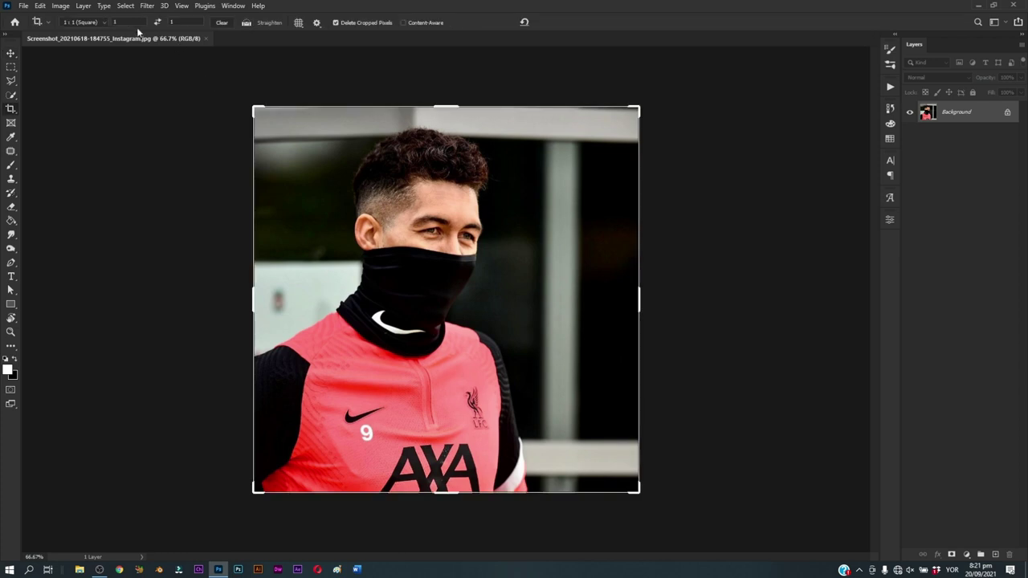
text(16)
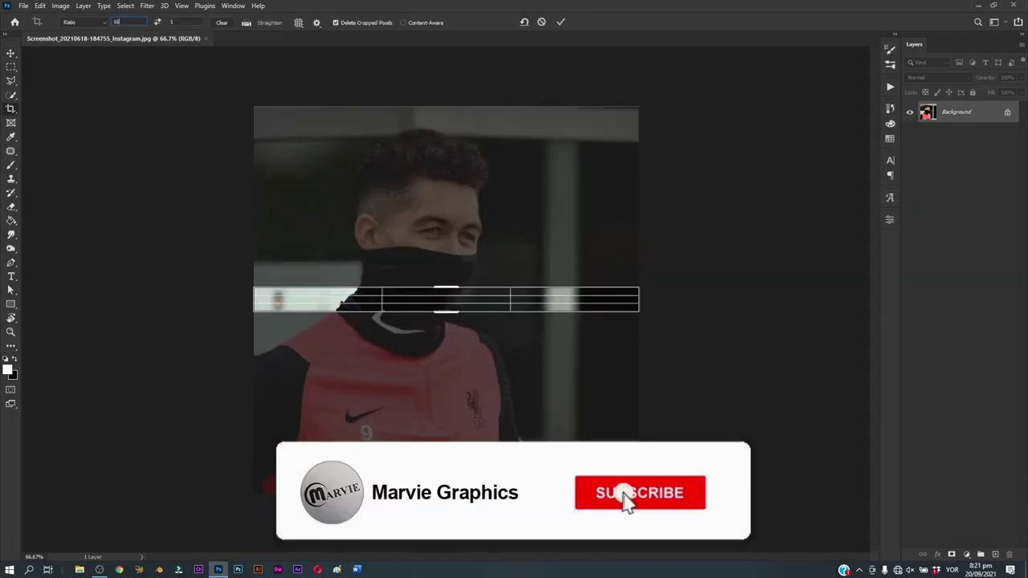
click(181, 22)
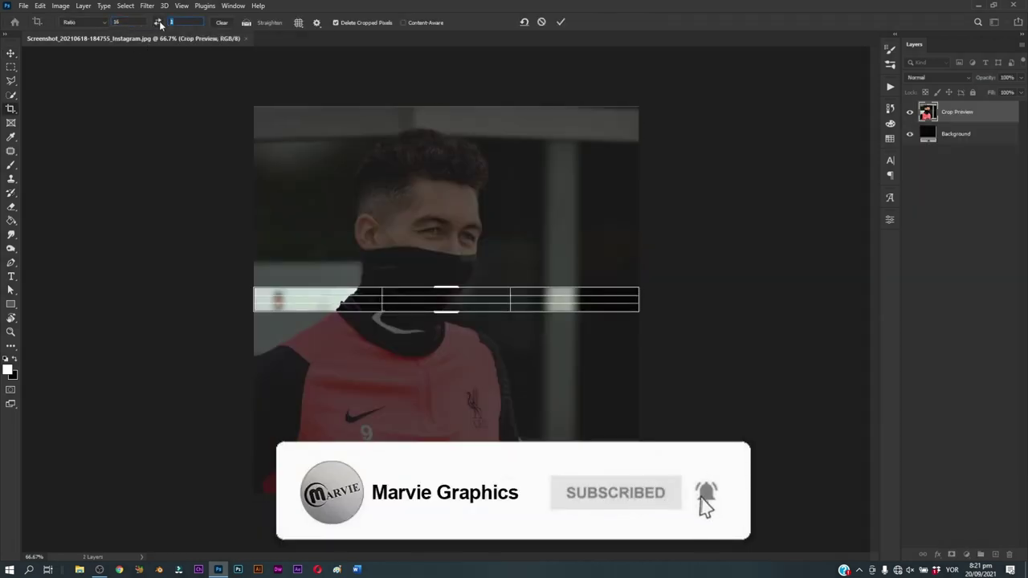
text(20)
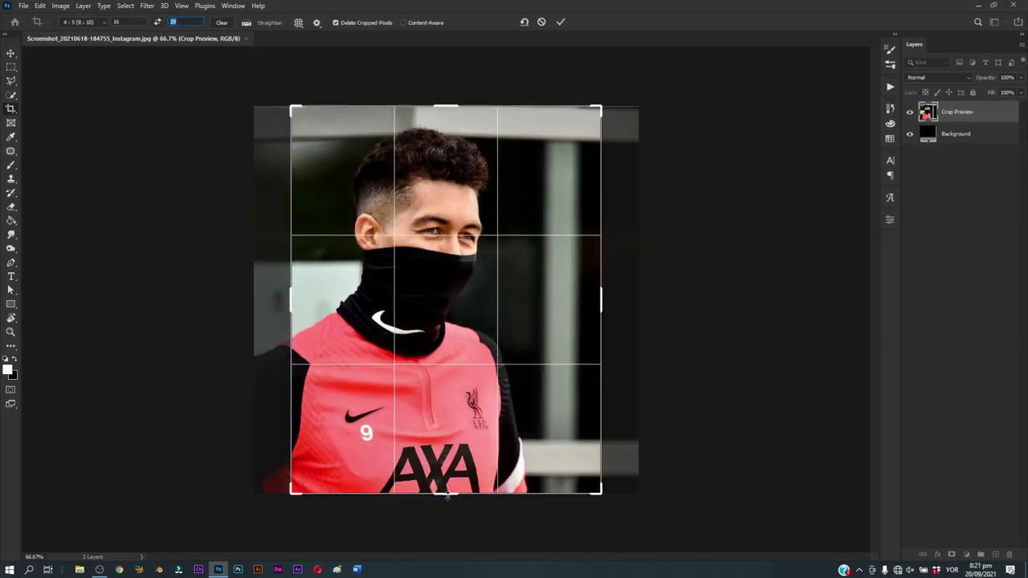
drag(448, 494, 441, 440)
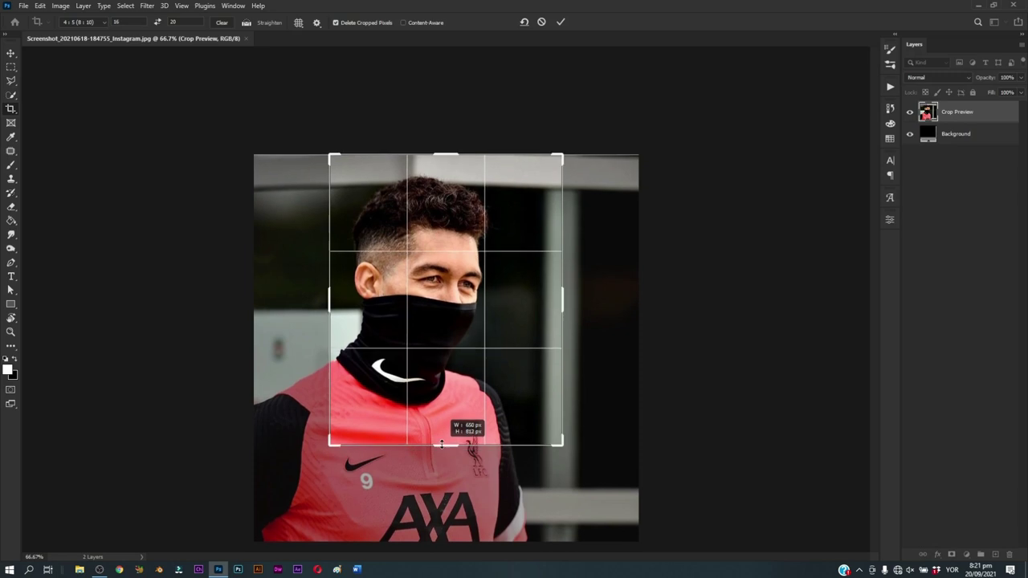
drag(440, 439, 441, 439)
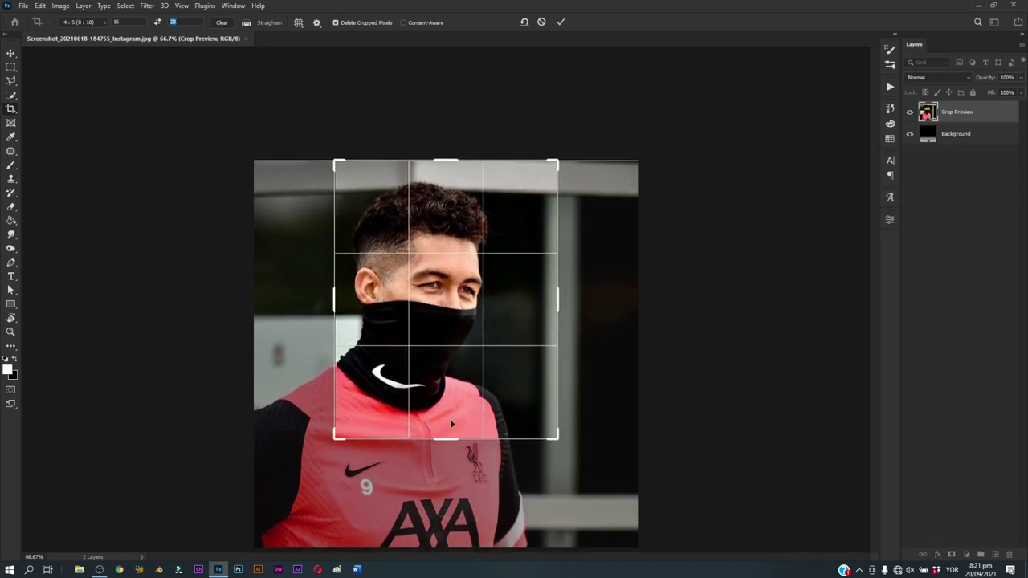
drag(452, 360, 471, 359)
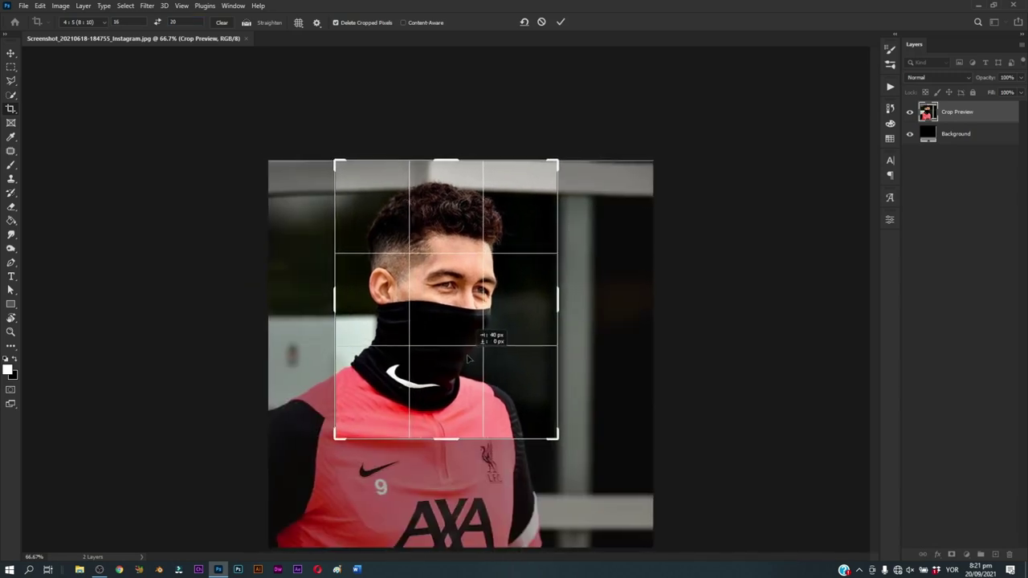
drag(471, 359, 473, 359)
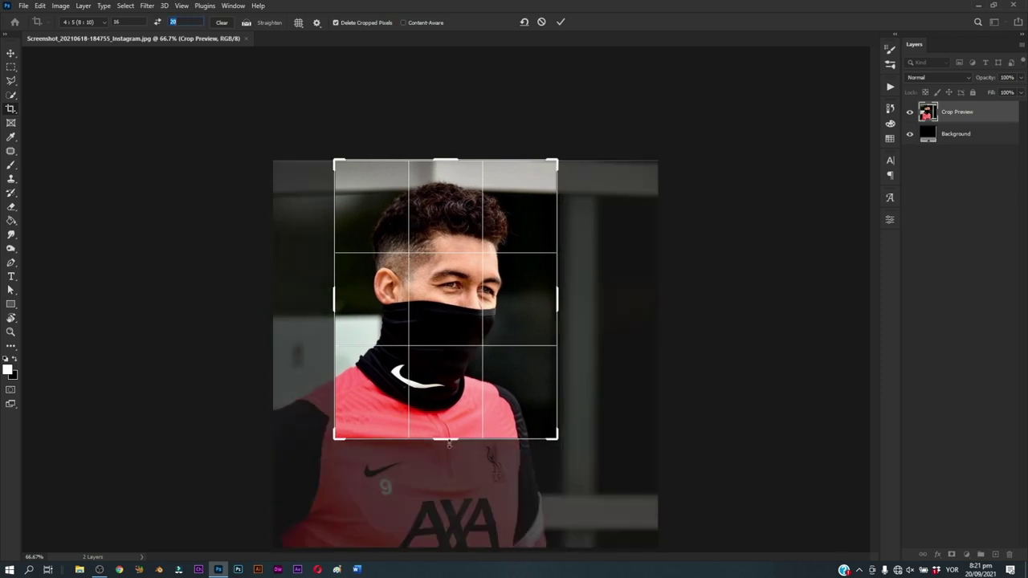
drag(449, 440, 450, 444)
drag(450, 383, 460, 384)
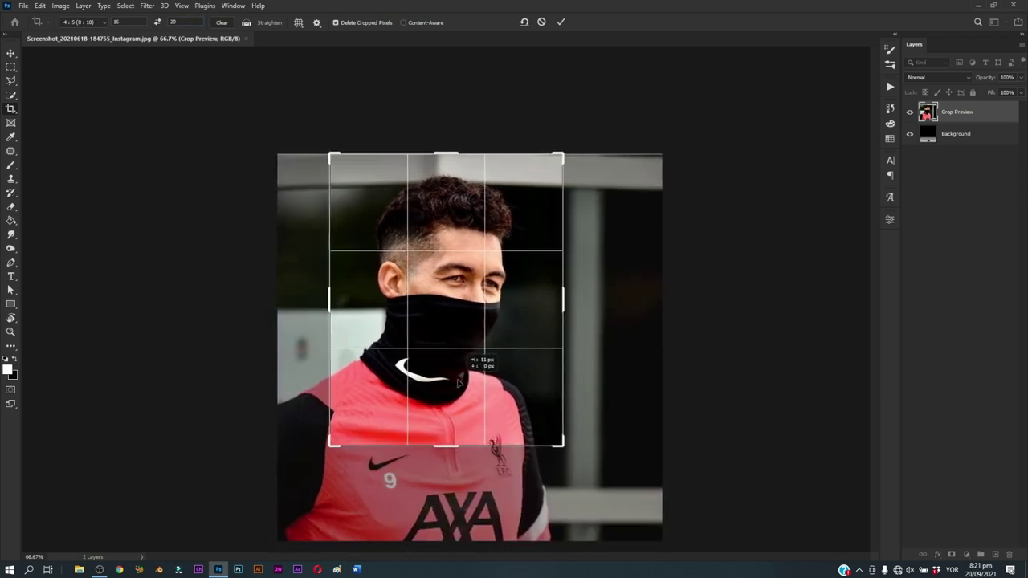
click(560, 21)
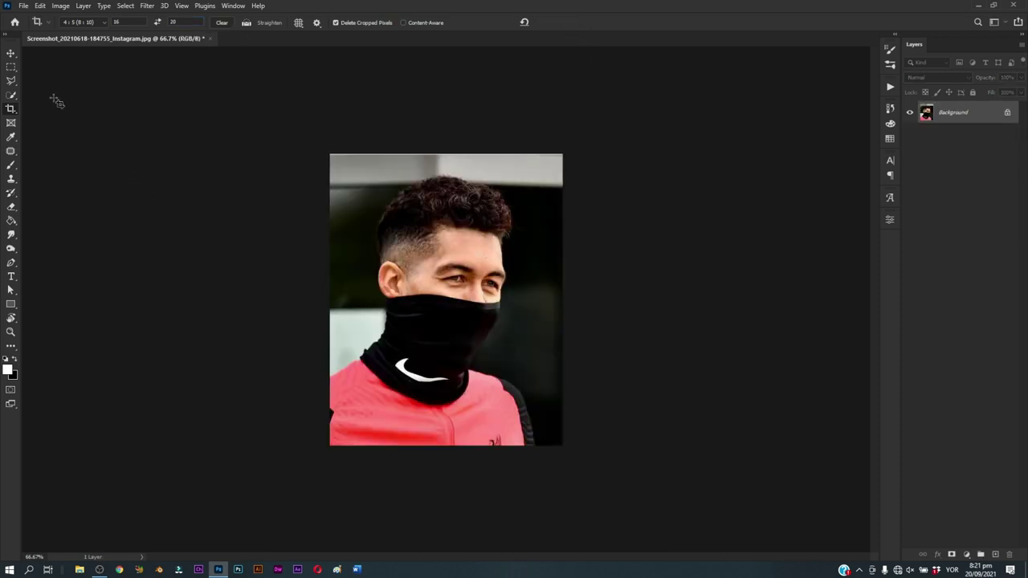
Step: Set Image Size to 300 pixels/inch and 7 inches wide (2100 × 2625 px)
click(66, 8)
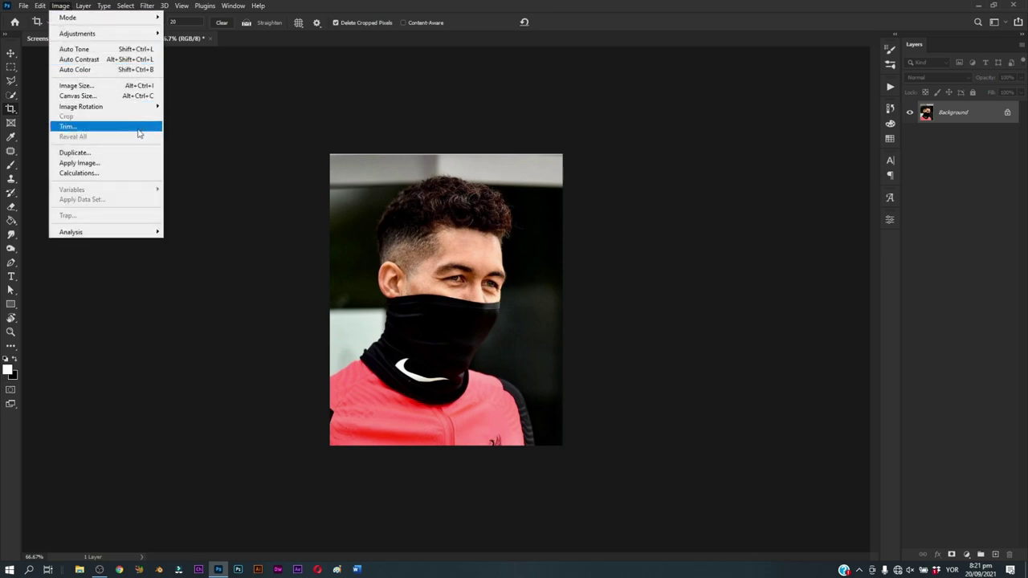
click(121, 86)
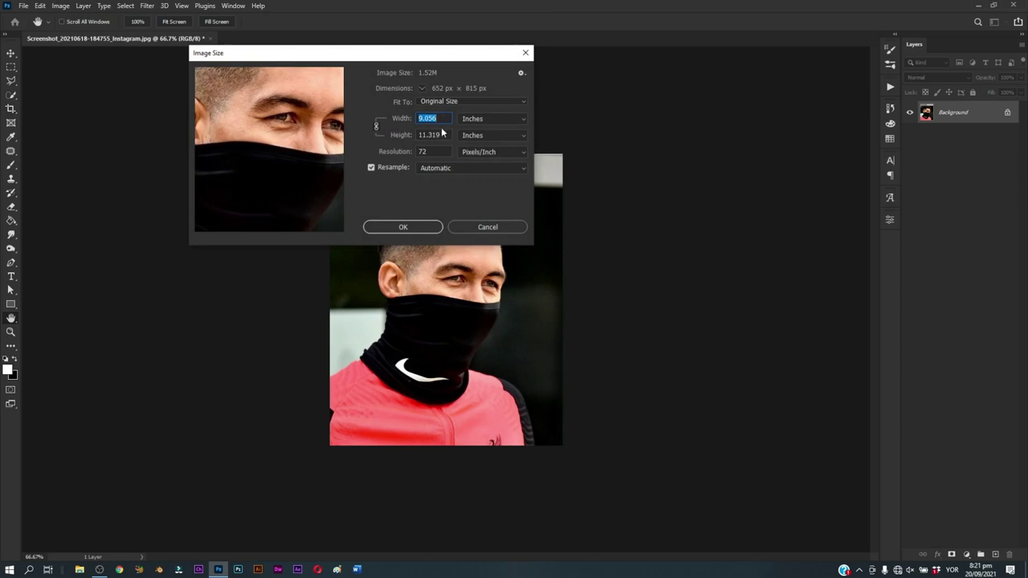
double_click(434, 151)
text(300)
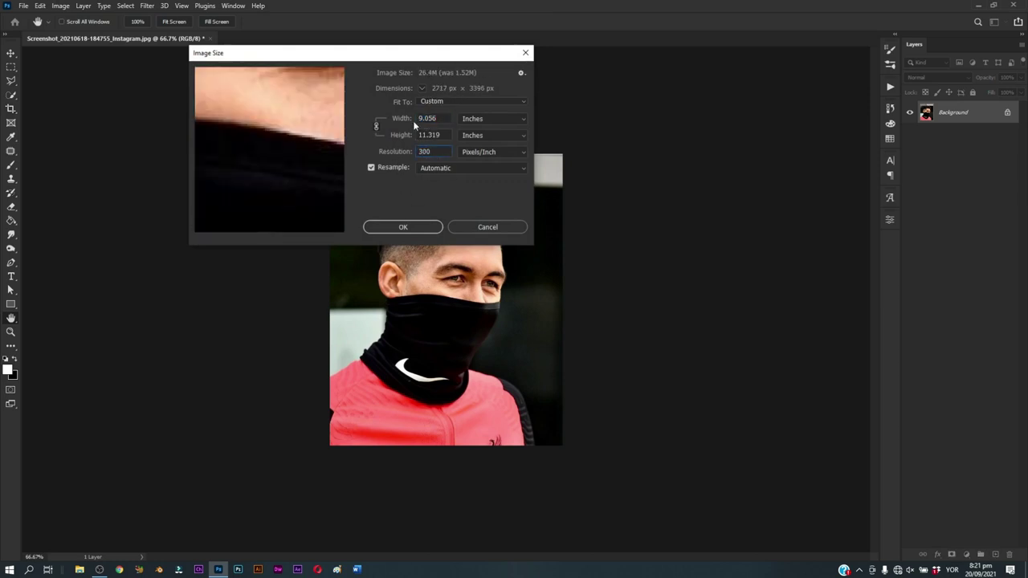
double_click(437, 118)
text(7)
click(414, 230)
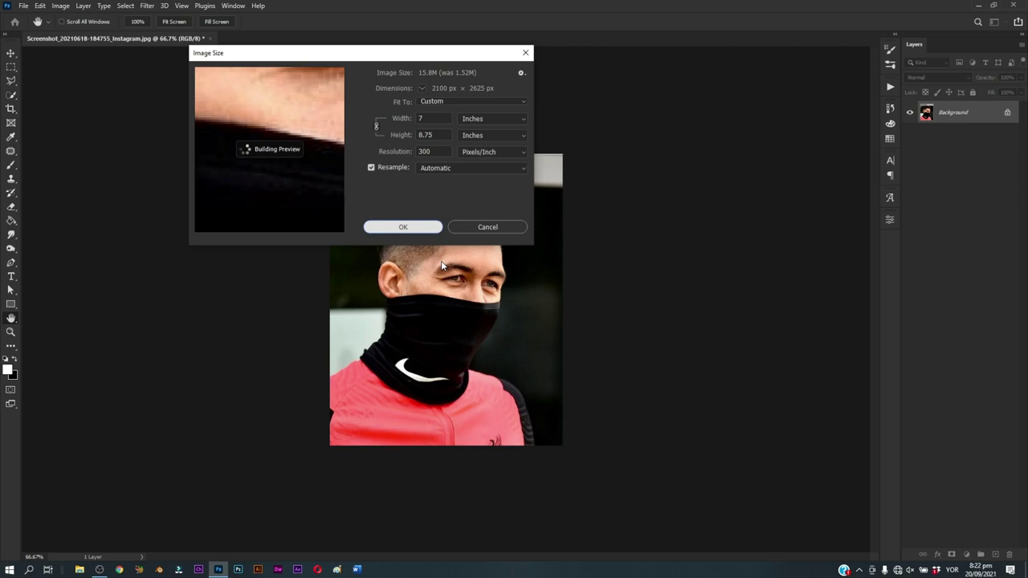
key(c)
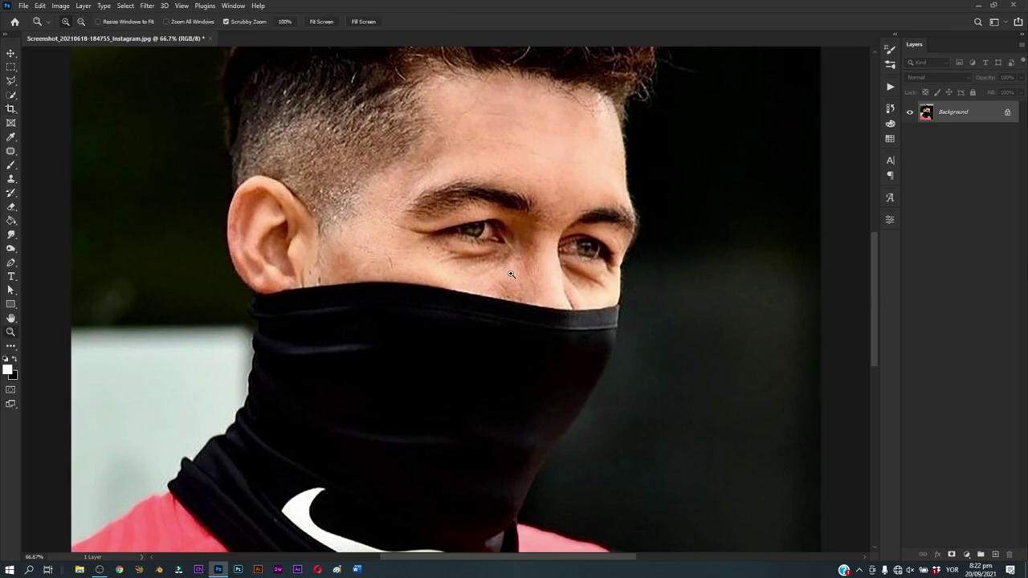
Step: Fit the image in view and save the resized photo as JPEG
key(ctrl+0)
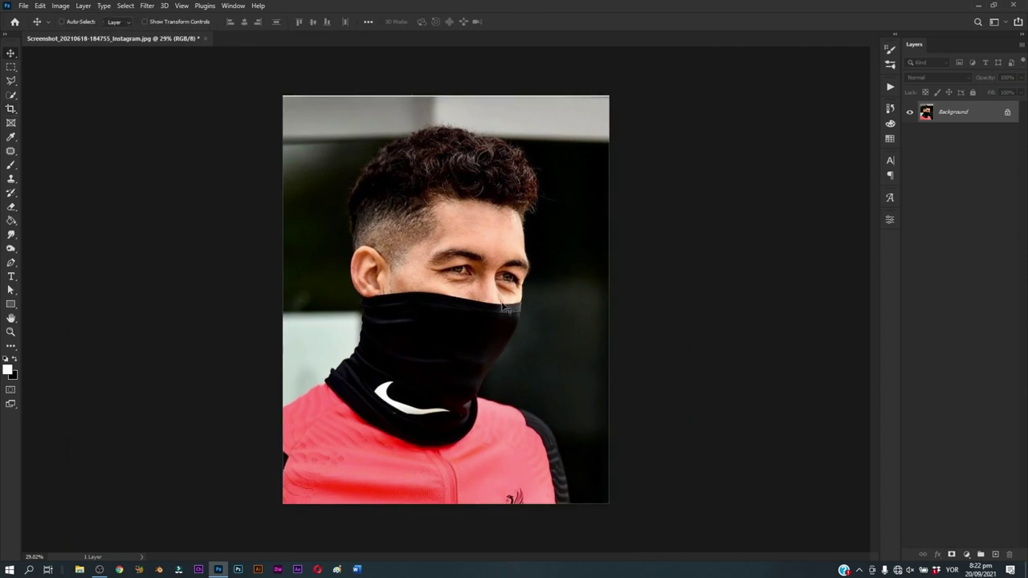
key(v)
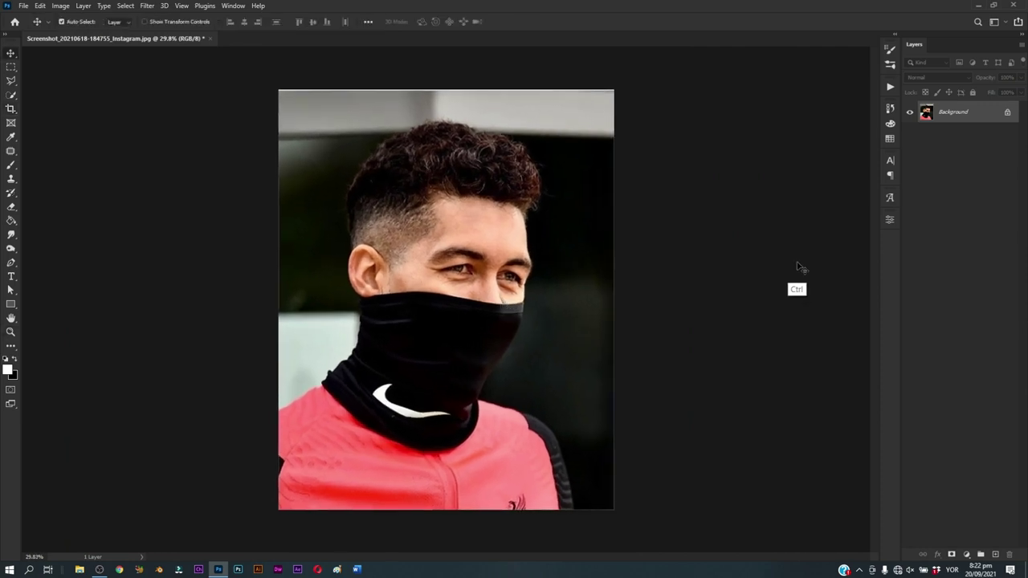
key(ctrl+s)
click(554, 102)
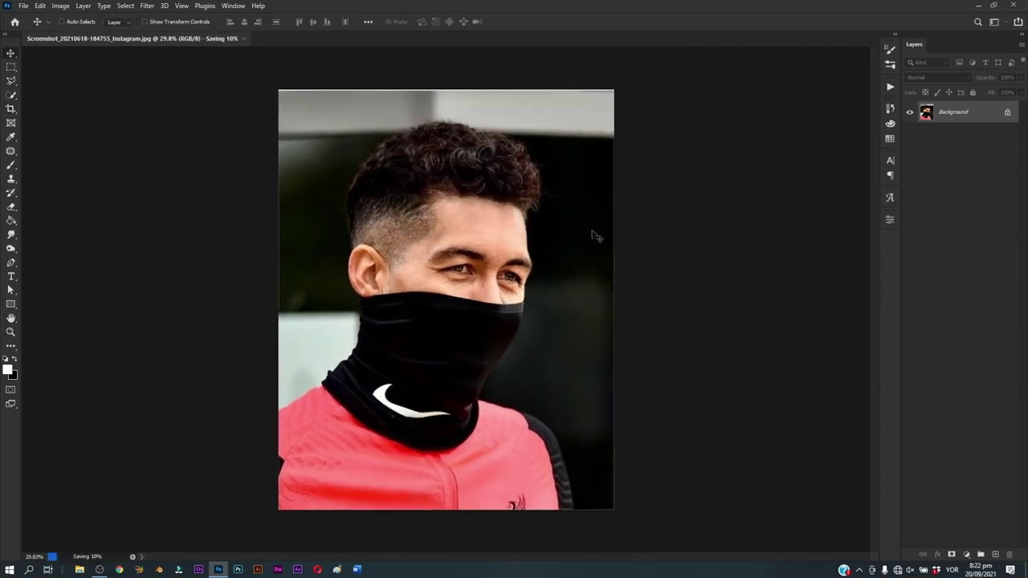
Step: Unlock the Background as Layer 0 and add an empty Layer 1
click(1008, 112)
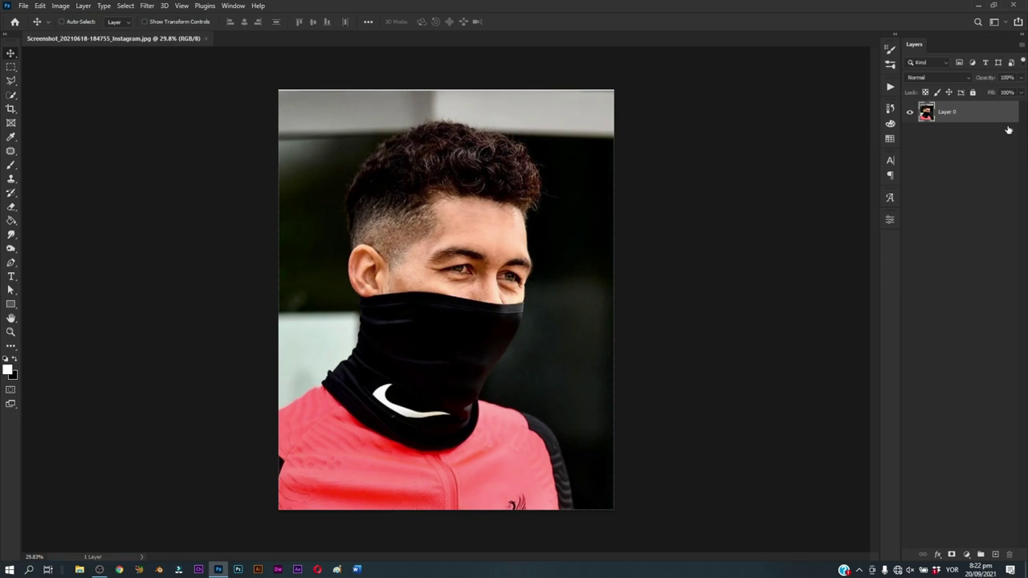
click(995, 554)
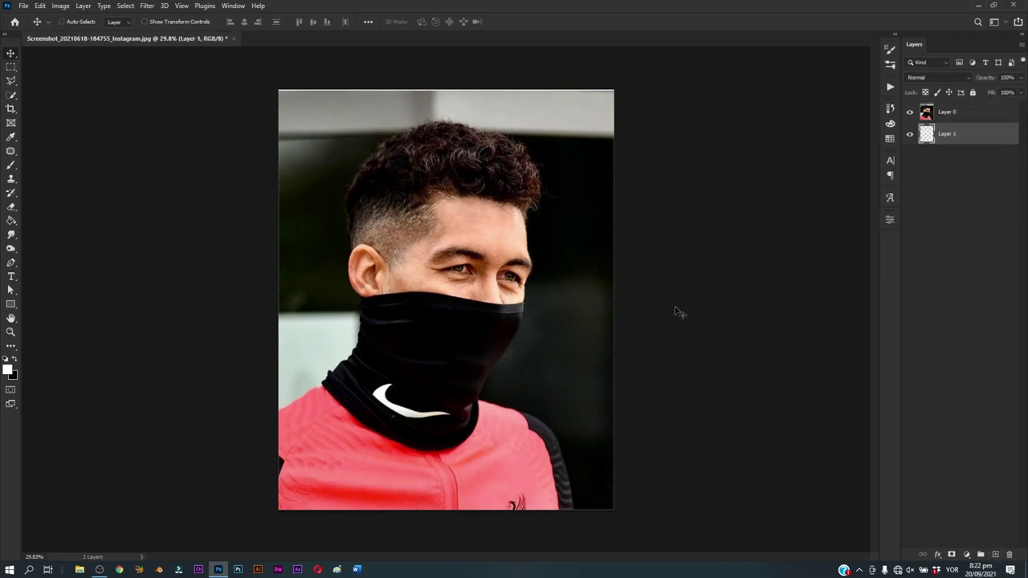
key(z)
mouse_move(616, 330)
mouse_down()
mouse_move(581, 338)
mouse_move(592, 344)
mouse_up()
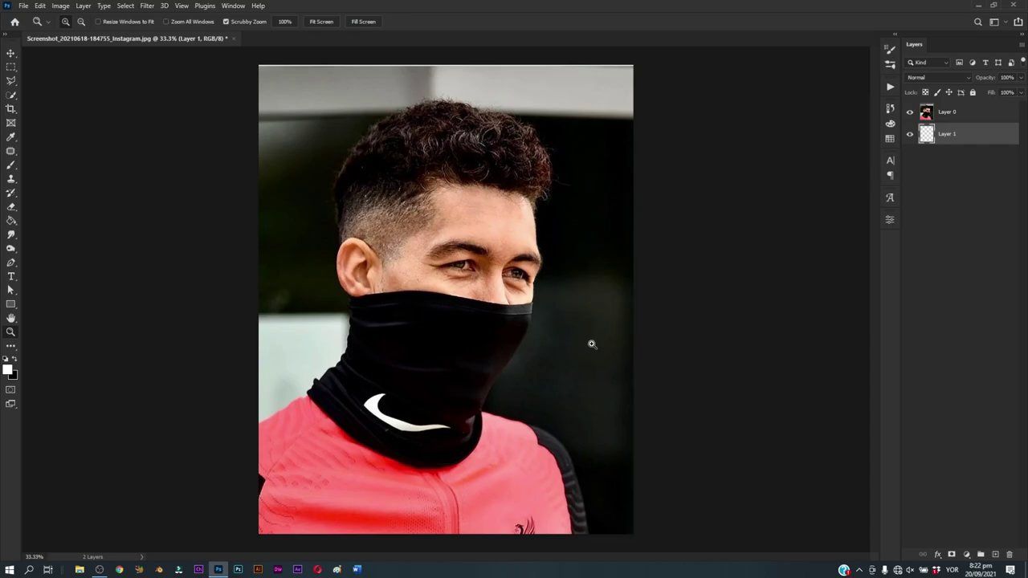
Step: Reset default colours and fill Layer 1 with white
click(815, 380)
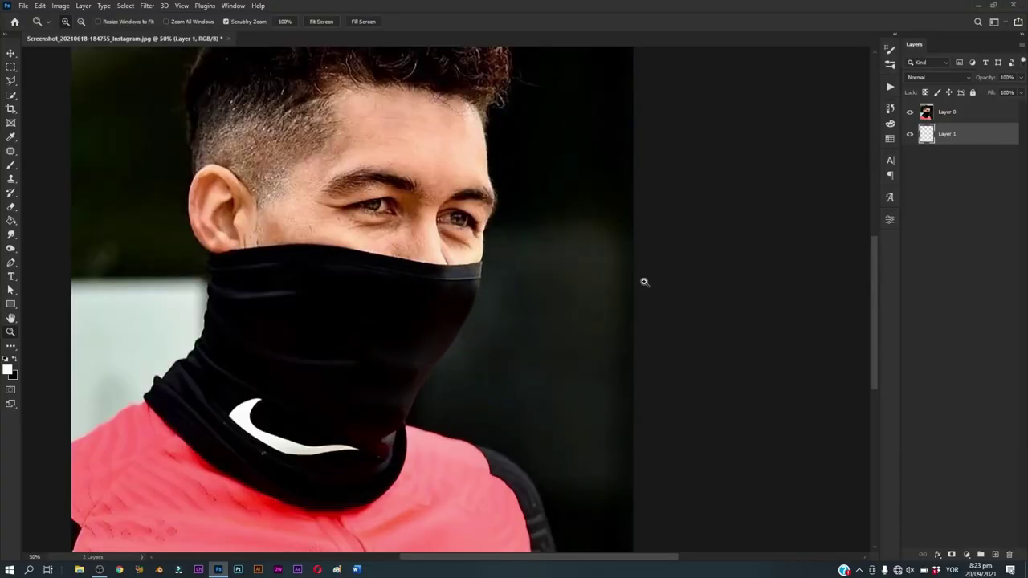
key(d)
key(ctrl+BackSpace)
key(v)
Step: Save the document as firmino.psd
key(ctrl+a)
key(ctrl+shift+s)
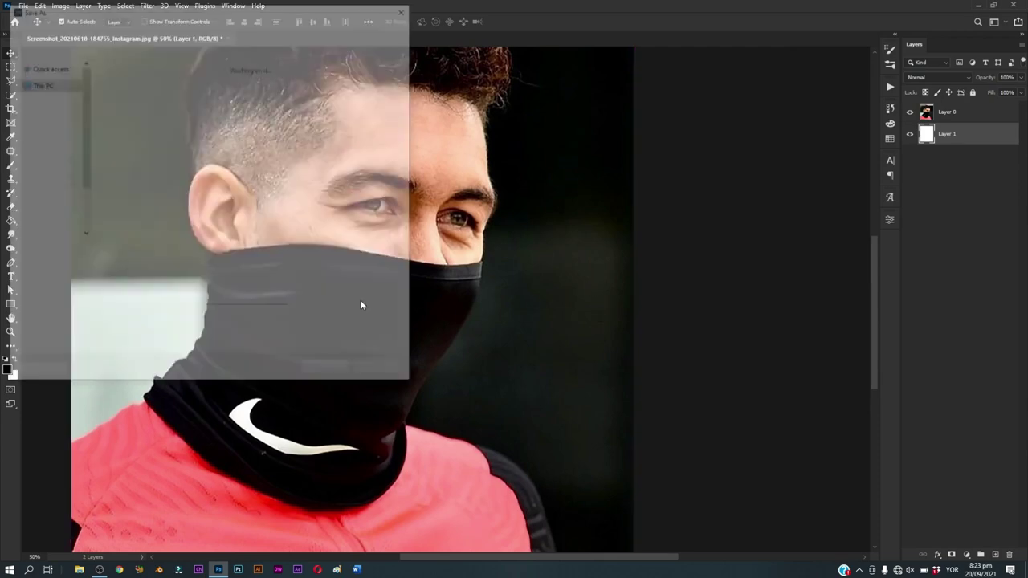
text(firmino)
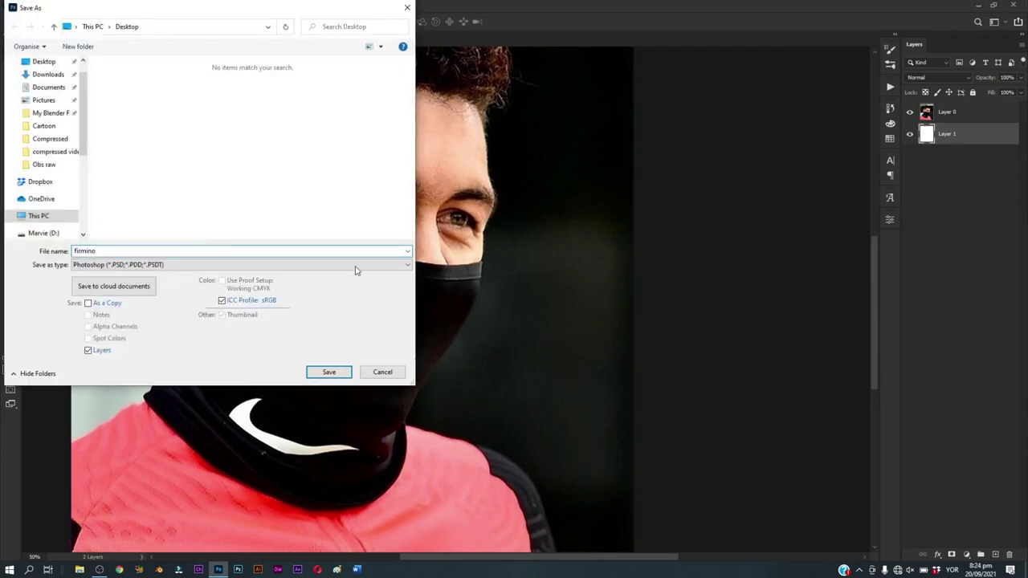
click(319, 376)
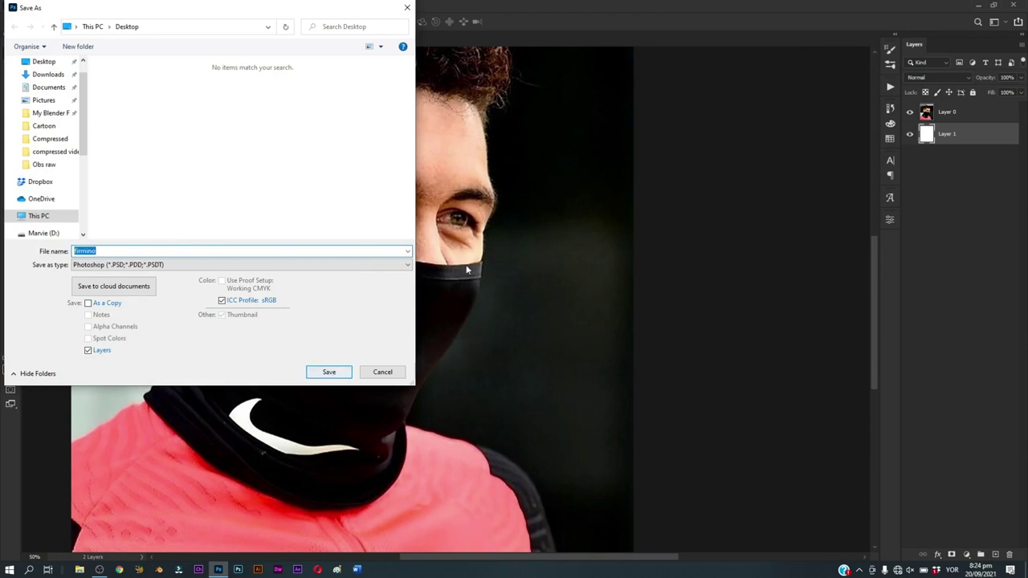
key(Return)
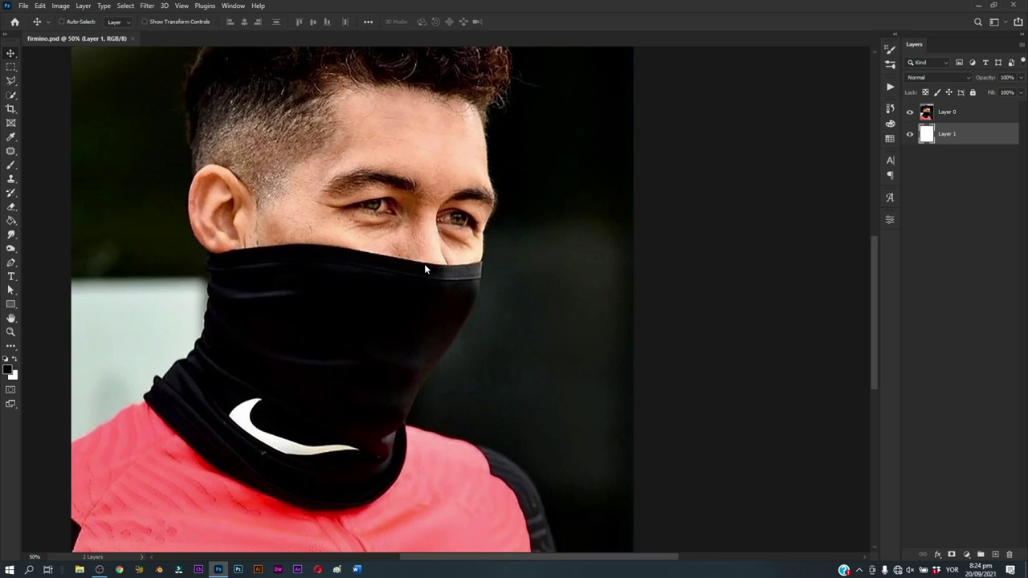
Step: Add a new empty layer named 'hair'
drag(528, 338, 485, 365)
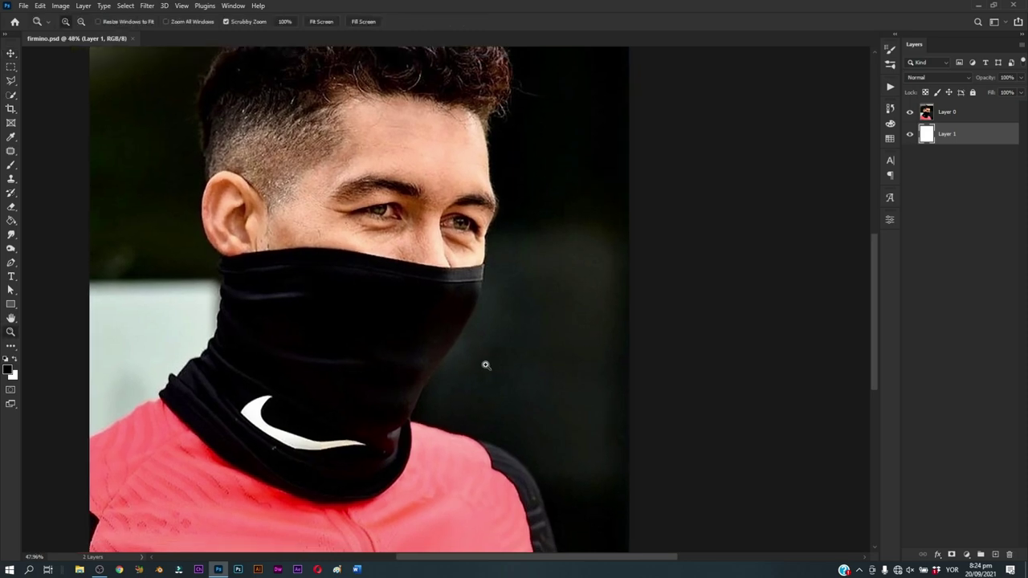
scroll(485, 366, up, 3)
scroll(454, 374, up, 2)
scroll(487, 349, up, 1)
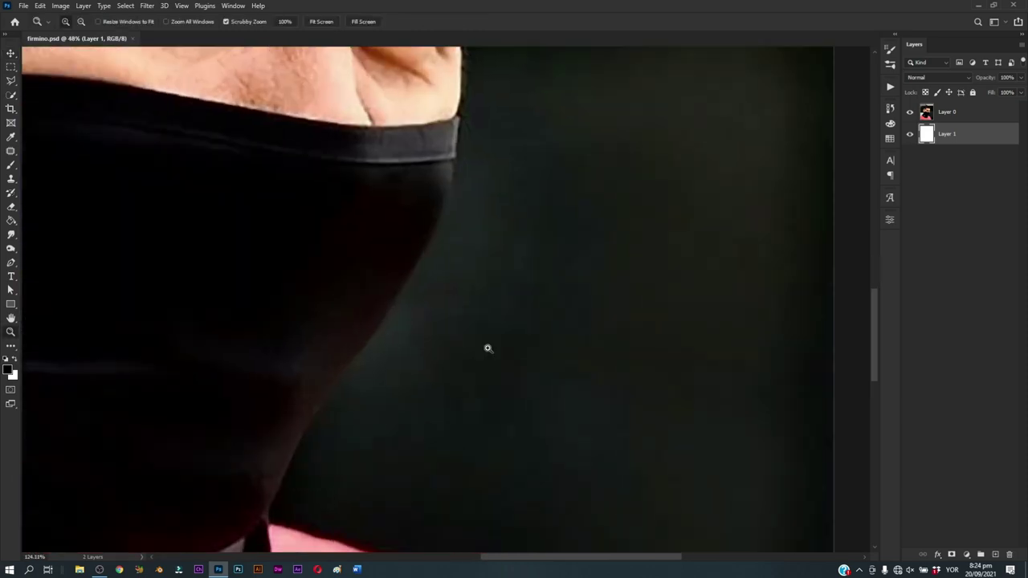
mouse_move(615, 305)
mouse_down()
mouse_move(455, 381)
mouse_move(521, 356)
mouse_move(473, 342)
mouse_move(505, 341)
mouse_up()
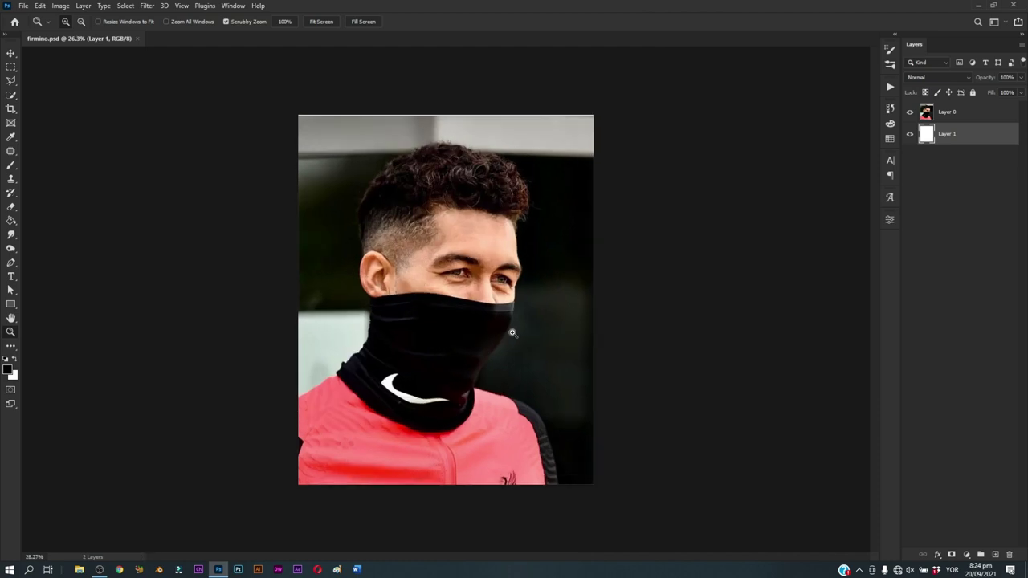
key(v)
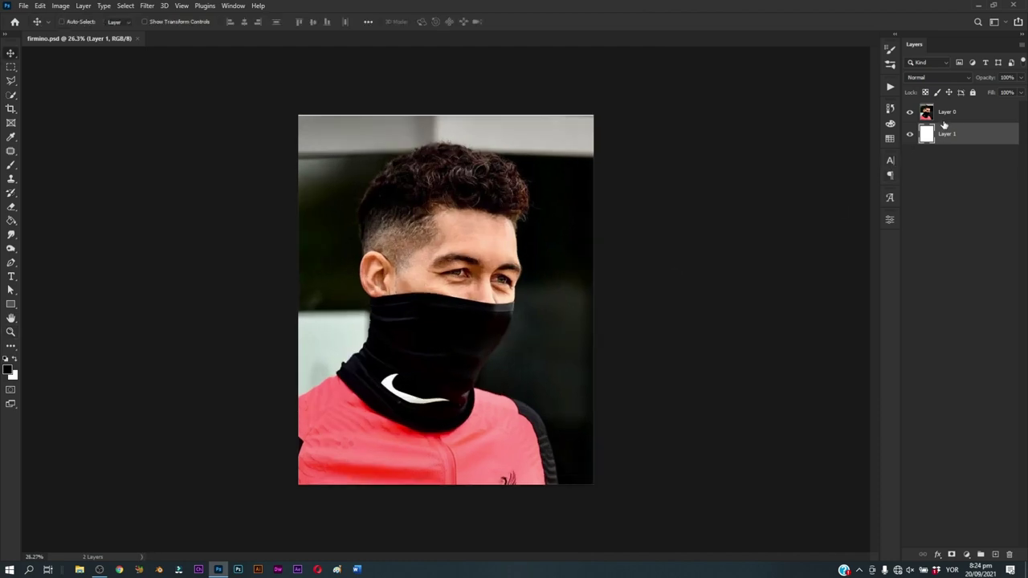
key(ctrl+shift+n)
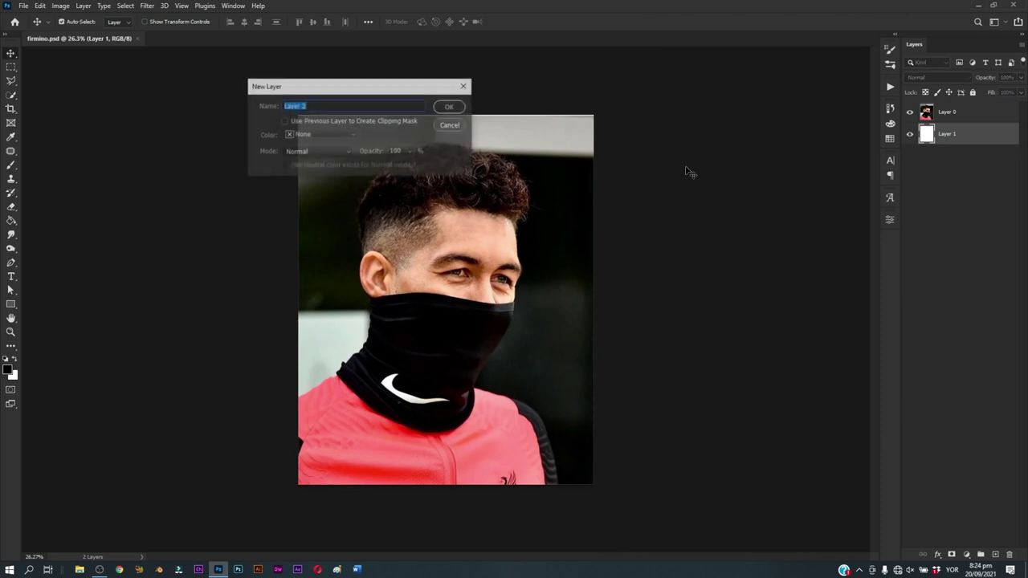
text(hair)
key(Return)
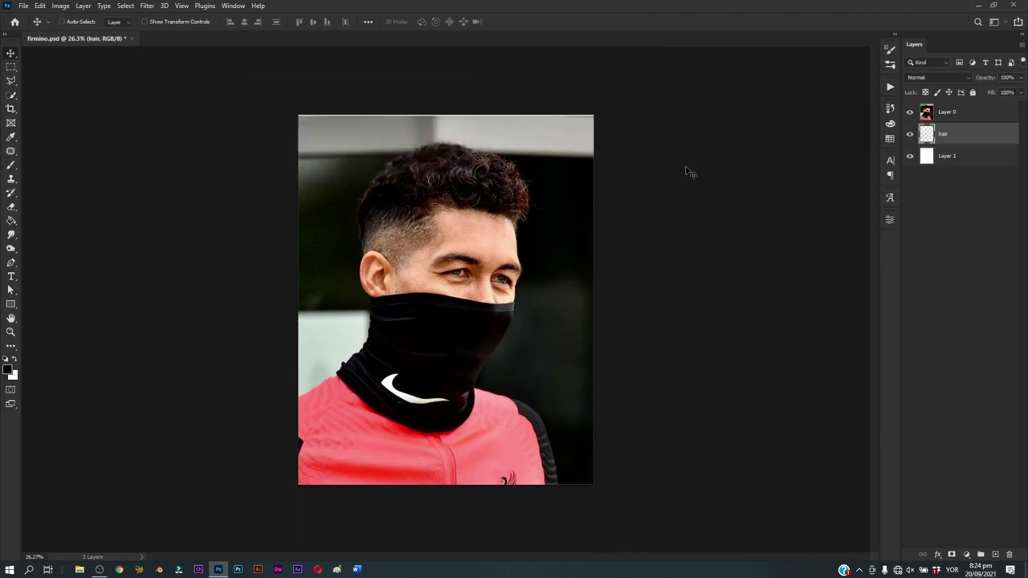
Step: Zoom in closely on the head's hairline
key(z)
drag(469, 252, 499, 271)
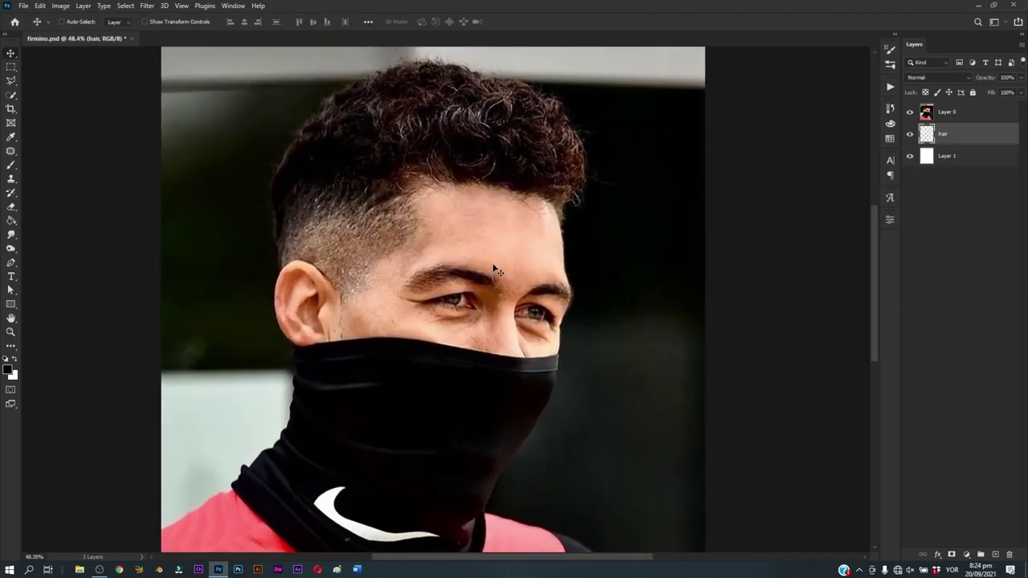
drag(268, 237, 283, 239)
Step: Start the pen path above the ear and trace up the side hairline
key(p)
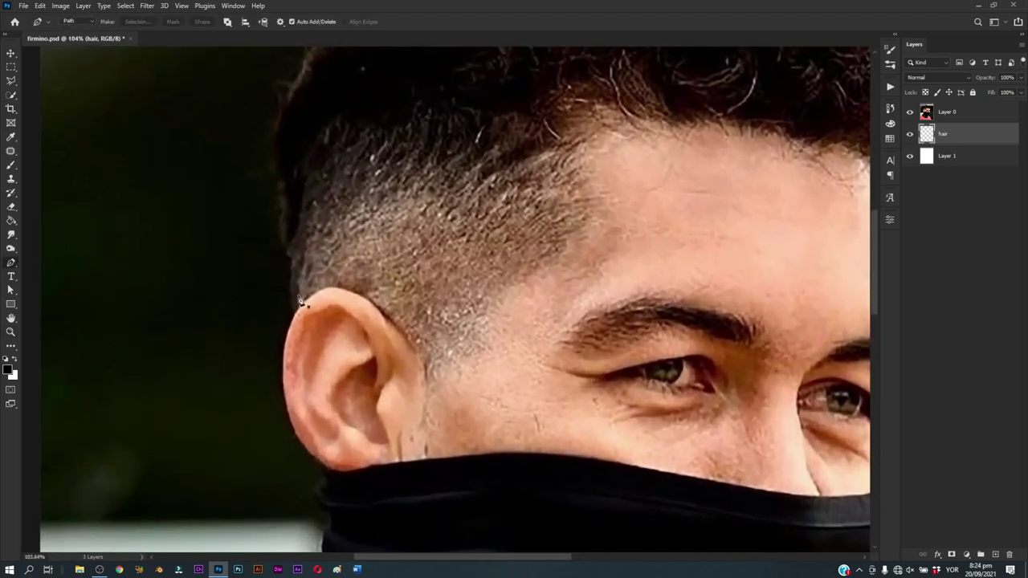
click(296, 313)
drag(293, 261, 331, 340)
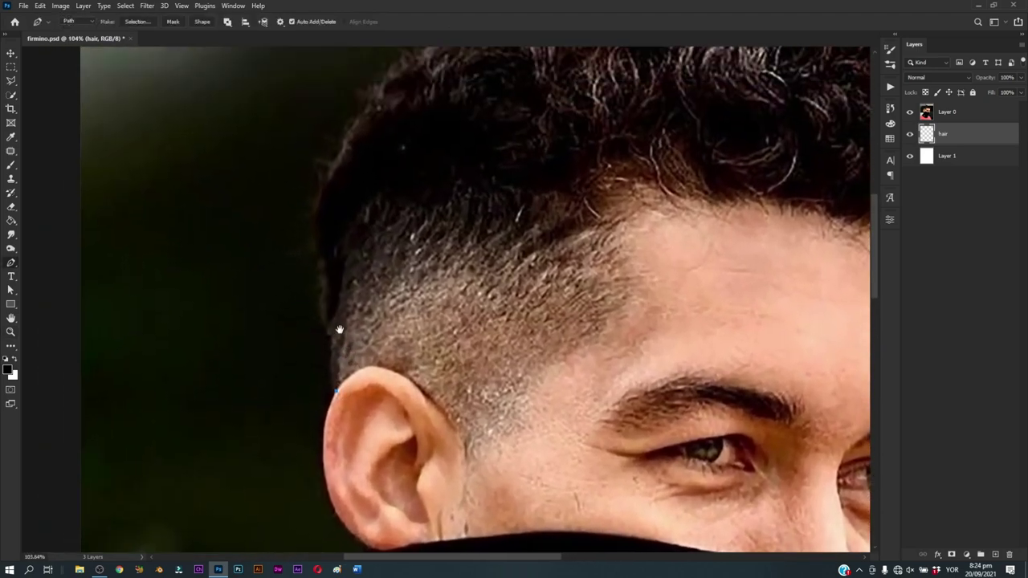
click(331, 333)
click(323, 276)
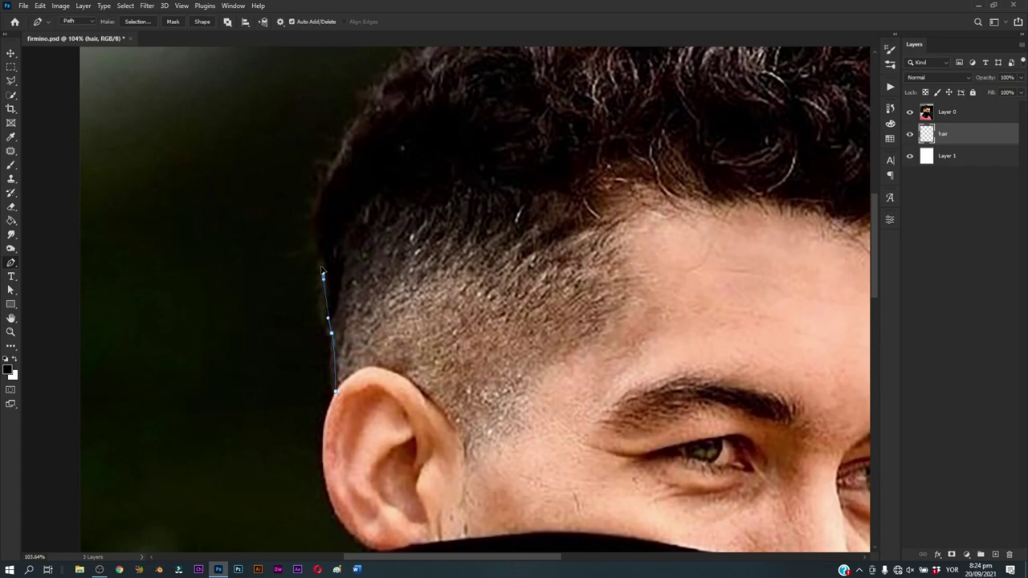
click(319, 257)
click(315, 217)
drag(322, 187, 283, 295)
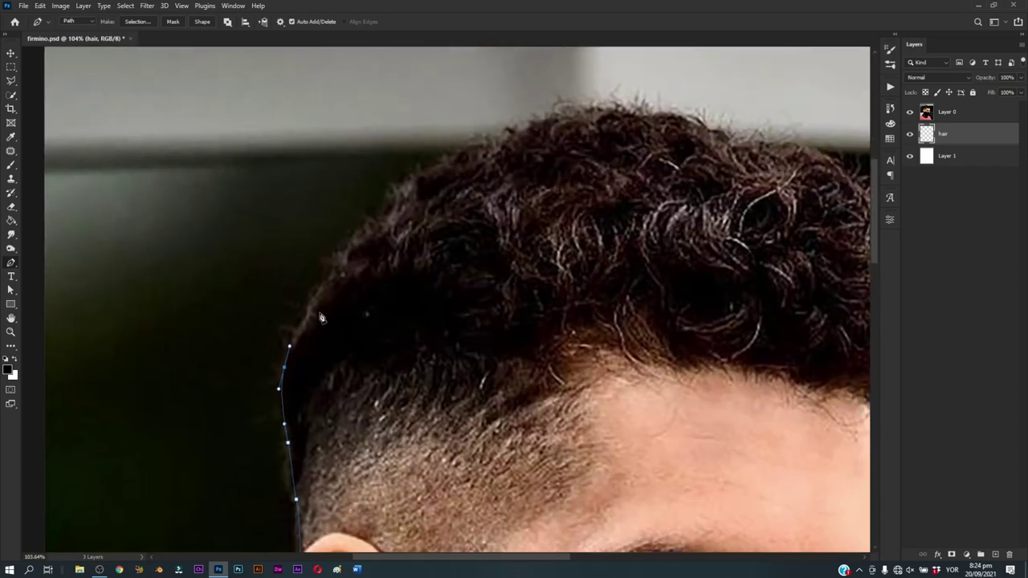
click(314, 302)
click(326, 277)
key(ctrl+z)
key(ctrl+z)
key(ctrl+z)
click(319, 295)
click(356, 241)
click(370, 221)
click(390, 200)
click(415, 180)
Step: Continue the path over the top of the curls to the hair's right side
drag(421, 180, 293, 239)
click(308, 227)
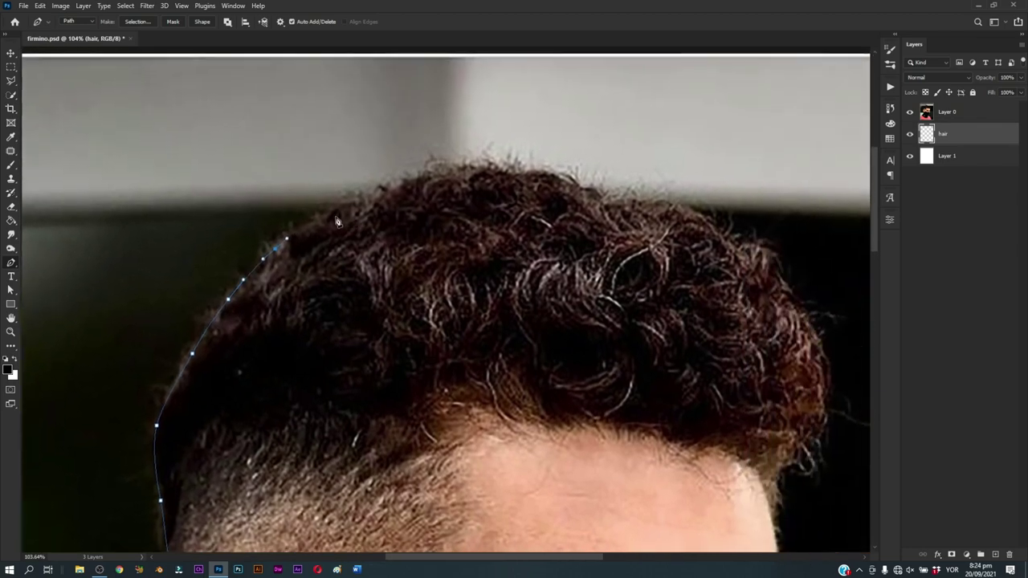
click(337, 213)
click(365, 201)
click(432, 179)
click(477, 169)
click(519, 175)
click(556, 181)
click(594, 190)
drag(604, 231, 505, 222)
click(540, 194)
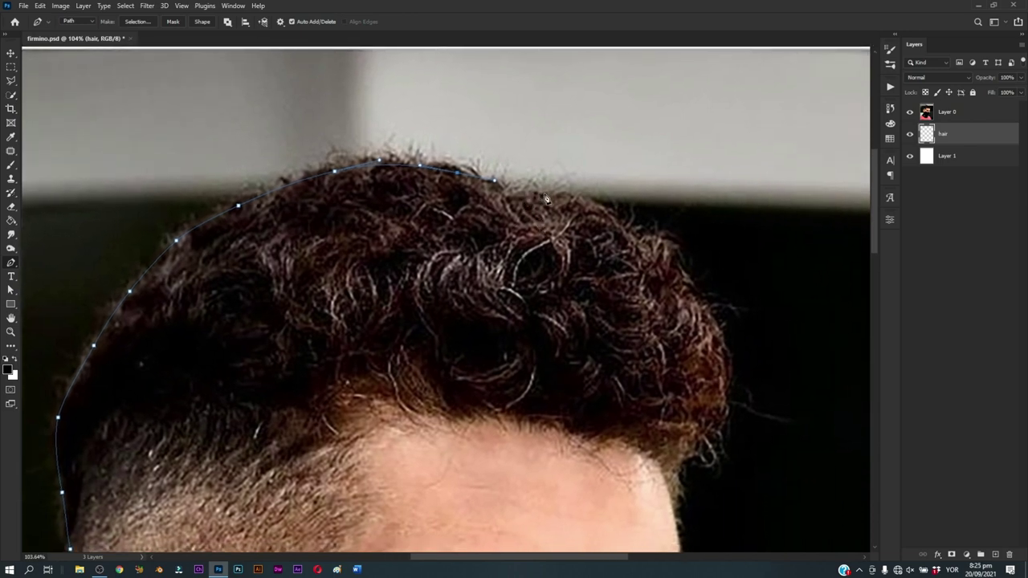
click(576, 199)
click(622, 226)
click(651, 243)
Step: Trace down the hair's right edge and left along the forehead hairline
drag(679, 274, 611, 203)
click(608, 199)
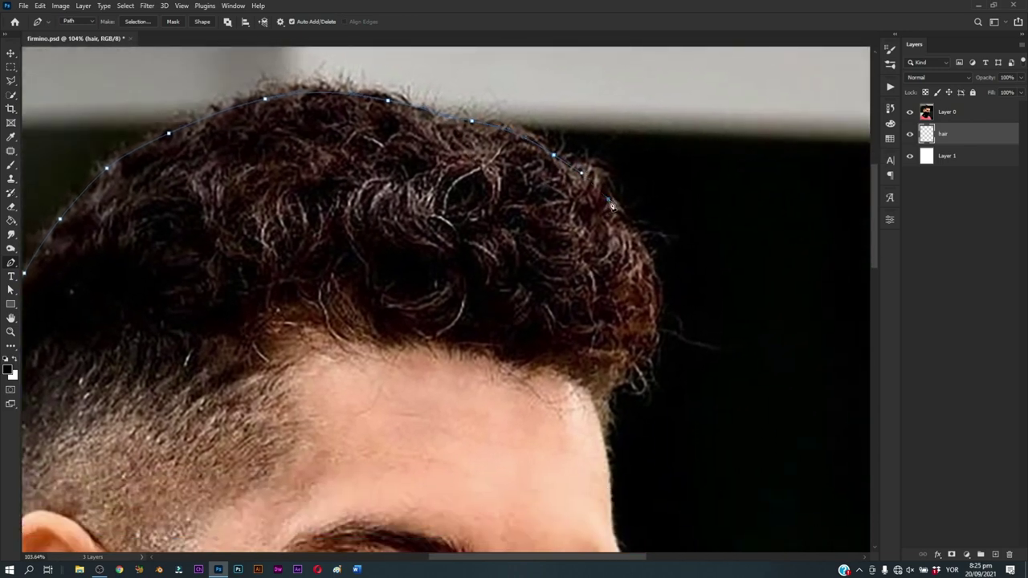
click(642, 258)
click(654, 280)
drag(647, 340, 673, 221)
click(678, 196)
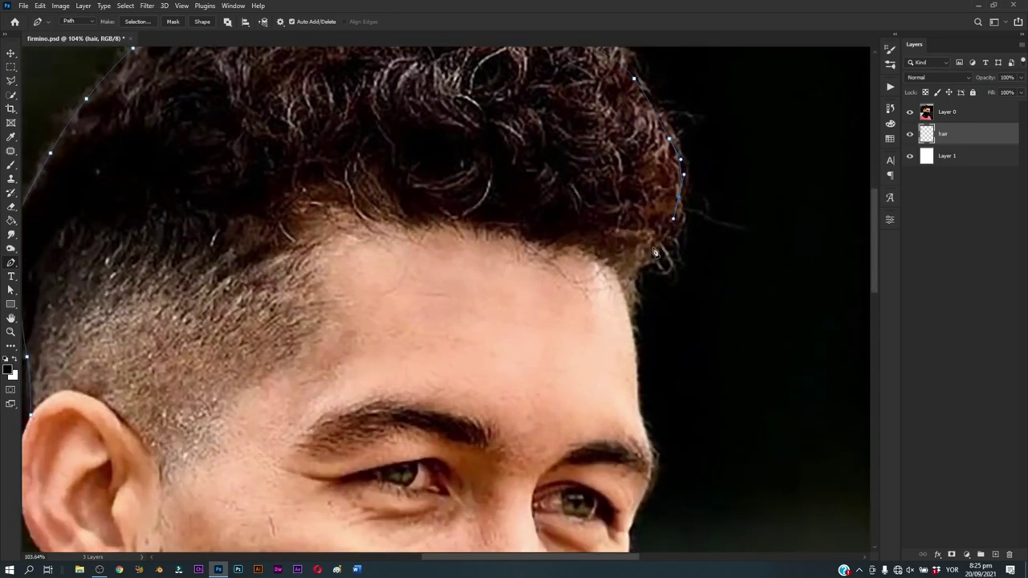
click(653, 248)
click(633, 267)
click(629, 305)
drag(619, 274, 604, 266)
click(560, 244)
drag(500, 235, 522, 238)
click(438, 224)
Step: Extend the path down the sideburn and reshape the curve over the ear
scroll(414, 253, down, 3)
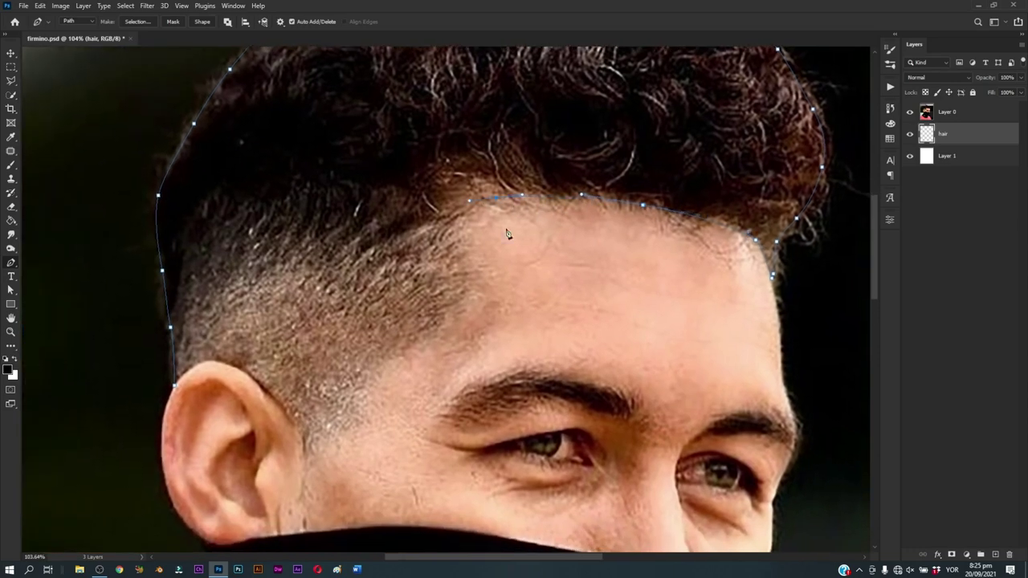
scroll(505, 229, down, 3)
scroll(434, 210, up, 5)
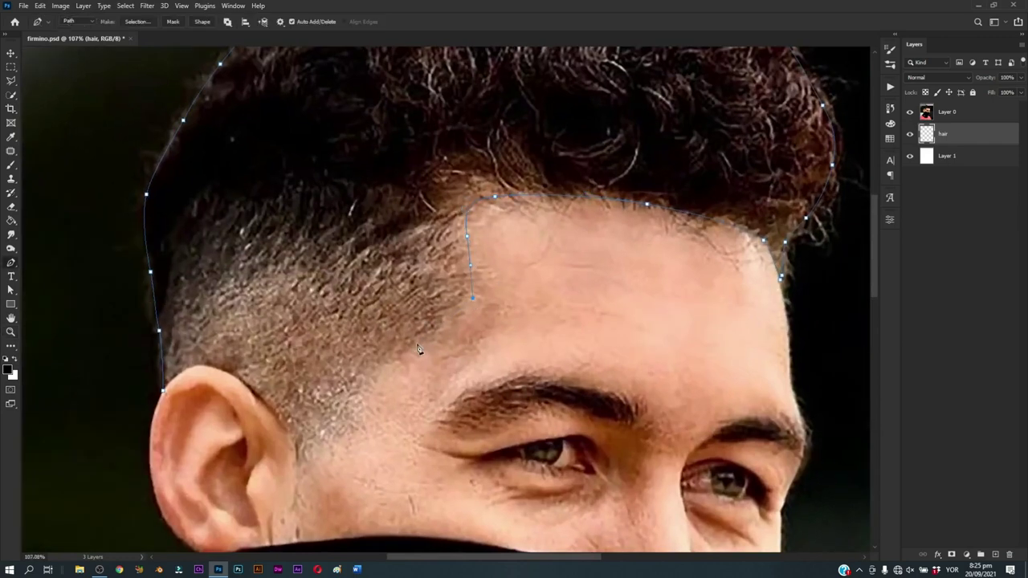
scroll(365, 416, down, 5)
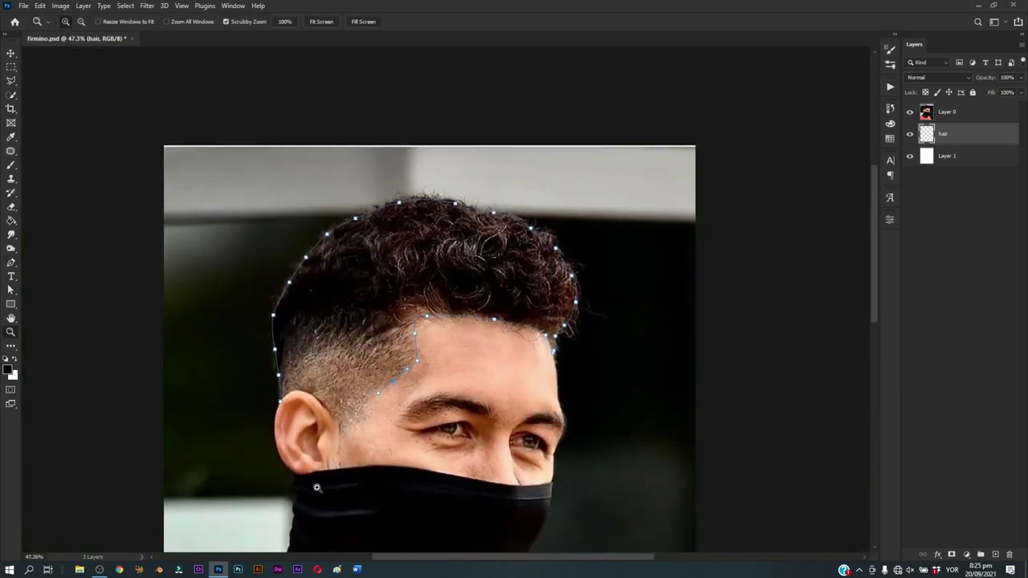
scroll(335, 464, up, 5)
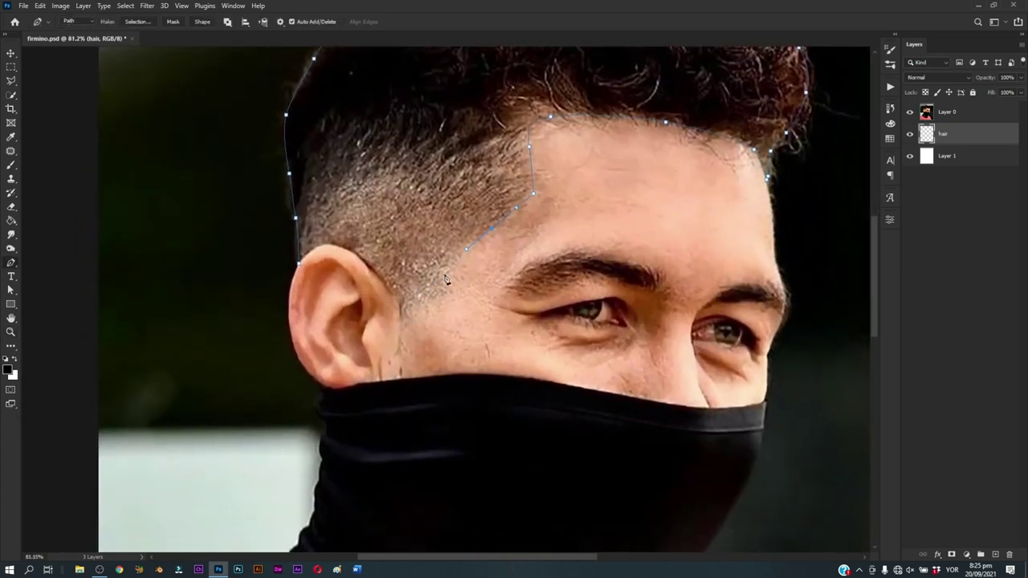
click(444, 275)
click(440, 287)
click(420, 314)
click(407, 350)
click(400, 368)
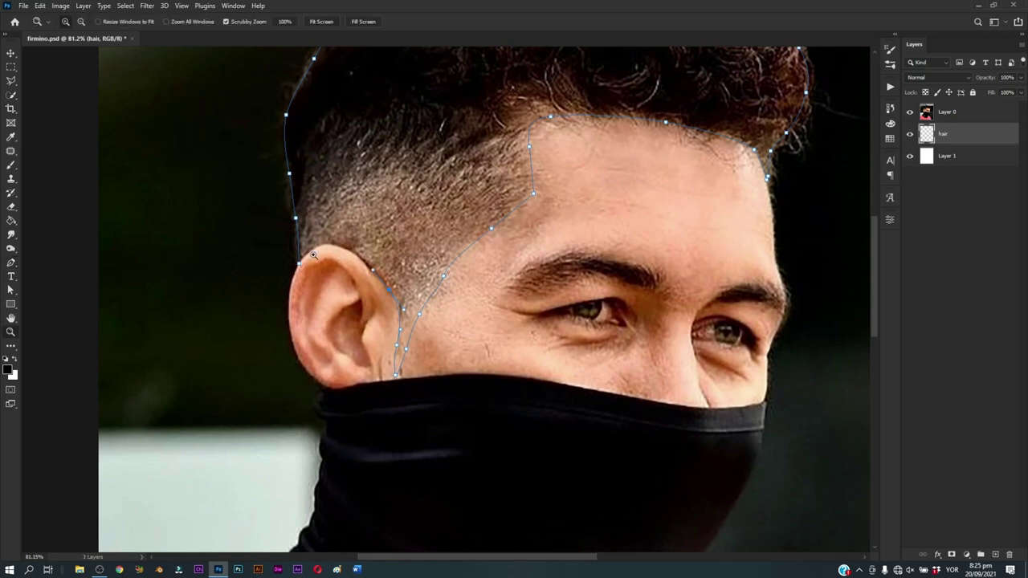
scroll(345, 253, up, 2)
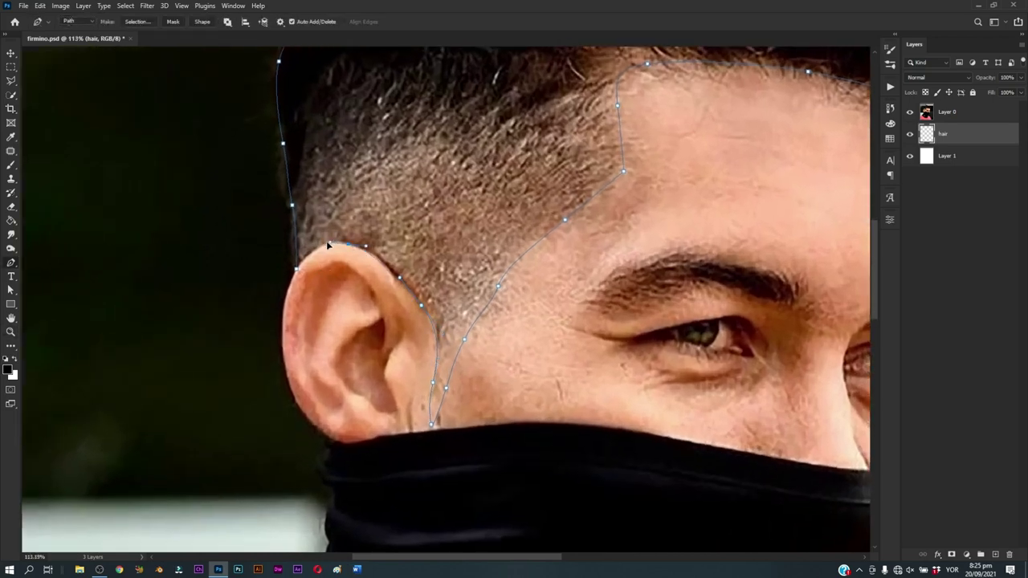
mouse_move(319, 247)
mouse_down()
mouse_move(359, 253)
mouse_move(289, 298)
mouse_up()
key(z)
drag(353, 294, 511, 288)
Step: Hide the original photo layer, leaving the hair path on white
key(b)
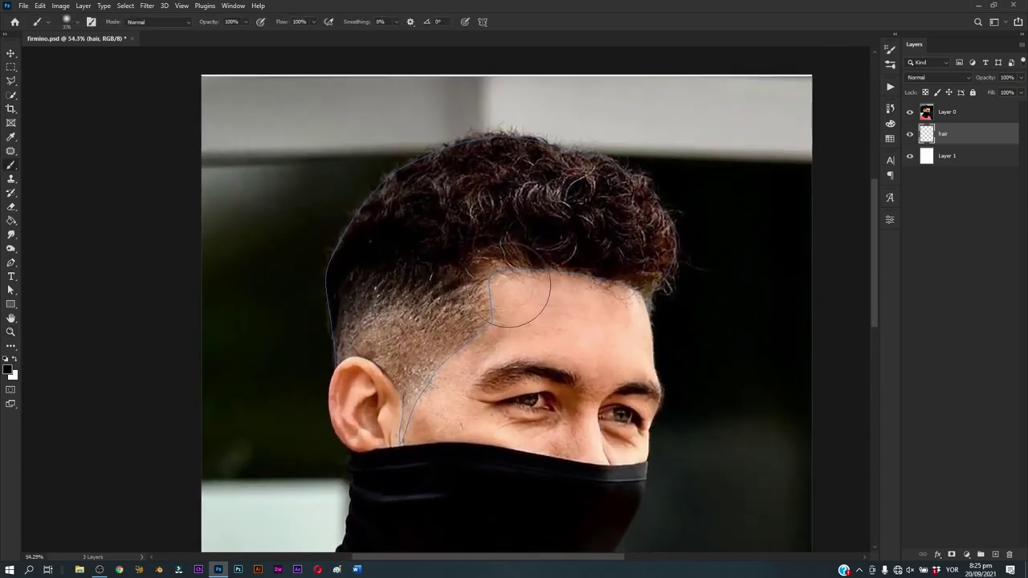
click(910, 111)
right_click(591, 189)
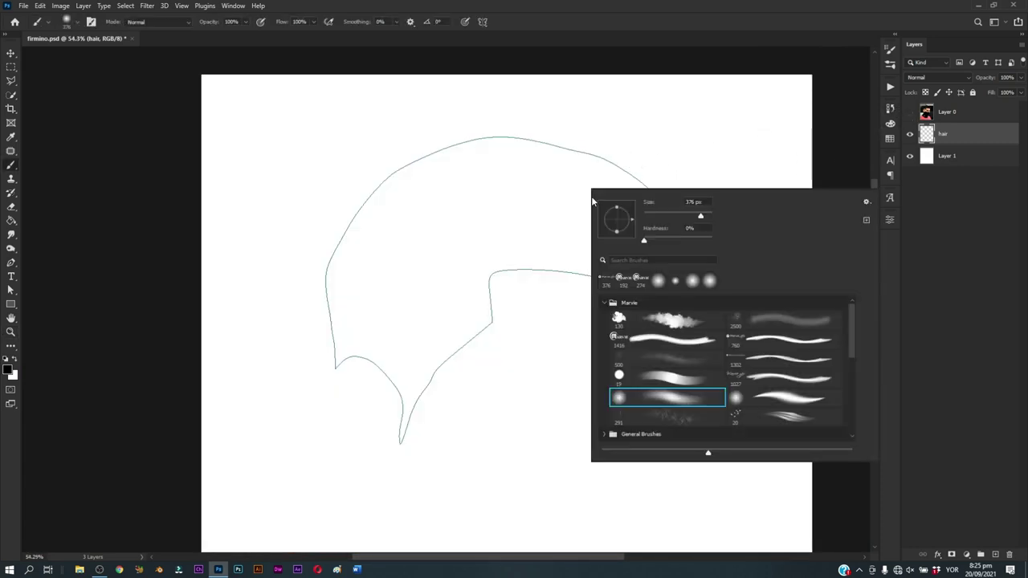
key(Escape)
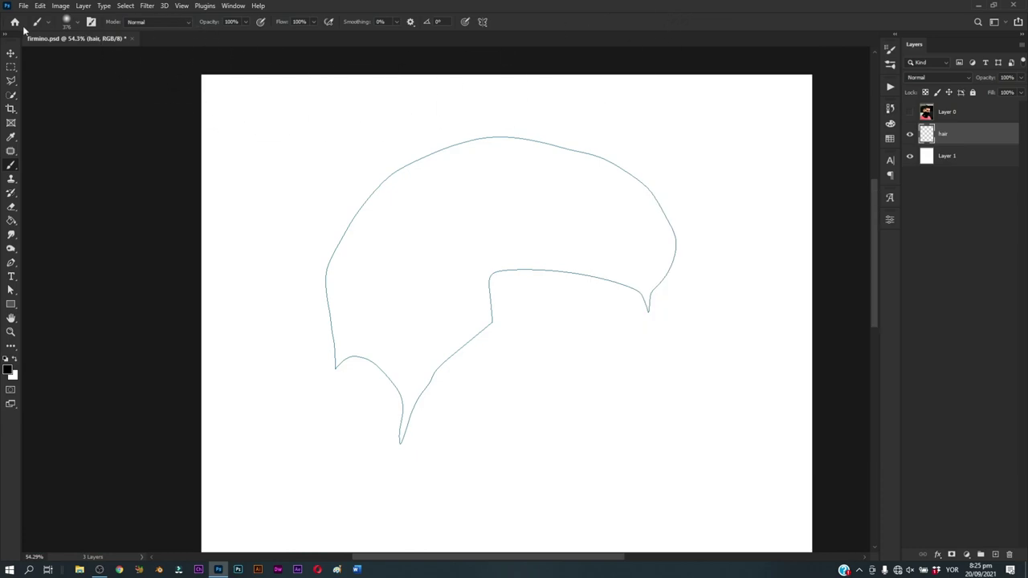
Step: Open the Instagram screenshot and tile it 2-up vertical beside the portrait
click(14, 21)
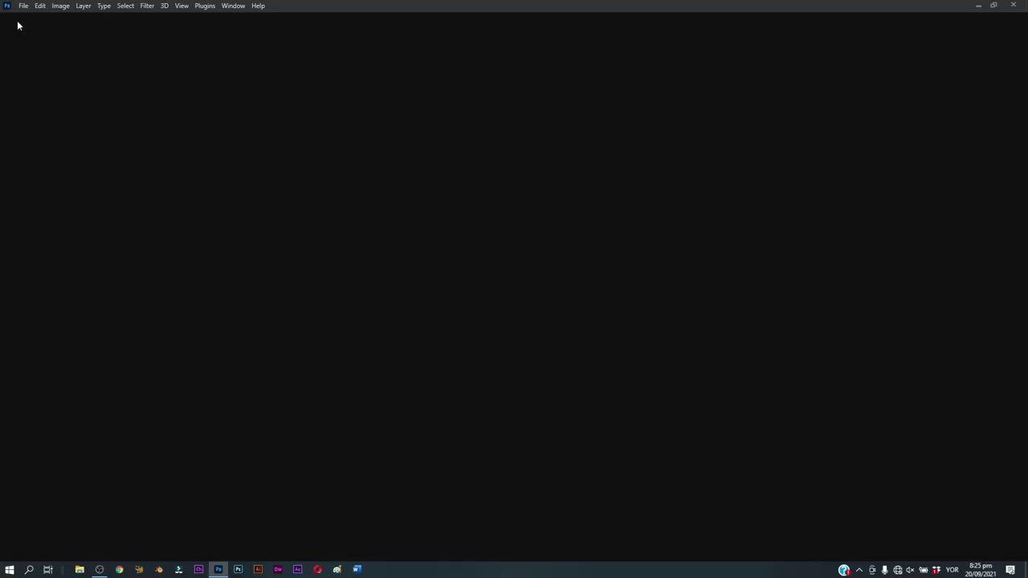
click(211, 193)
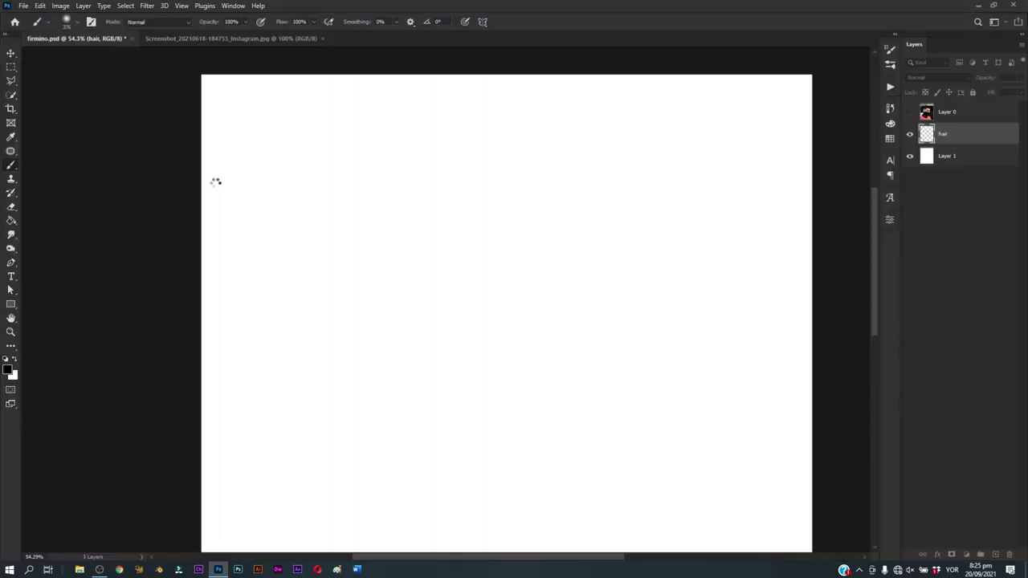
click(233, 5)
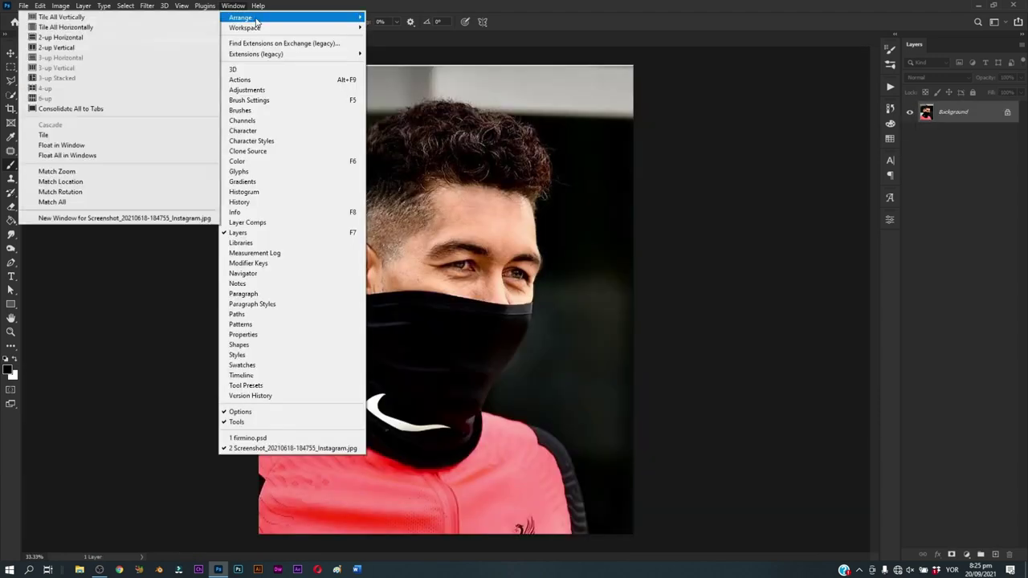
mouse_move(241, 17)
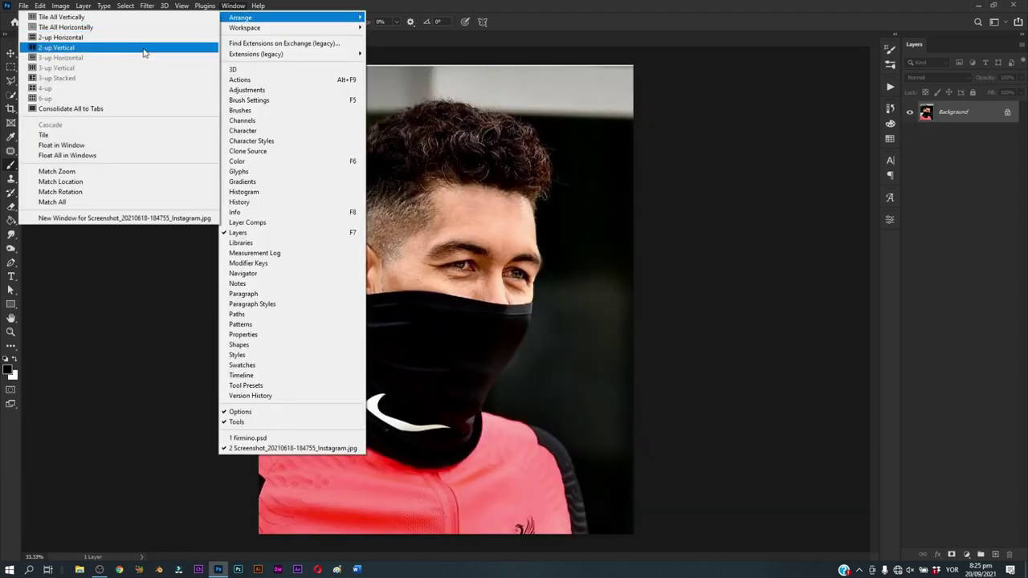
click(141, 47)
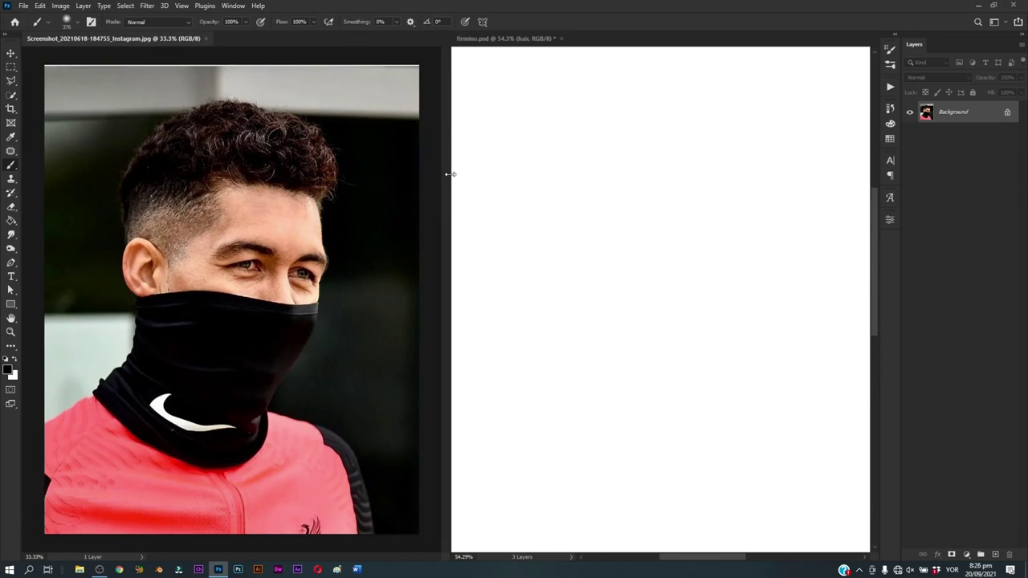
drag(450, 174, 422, 176)
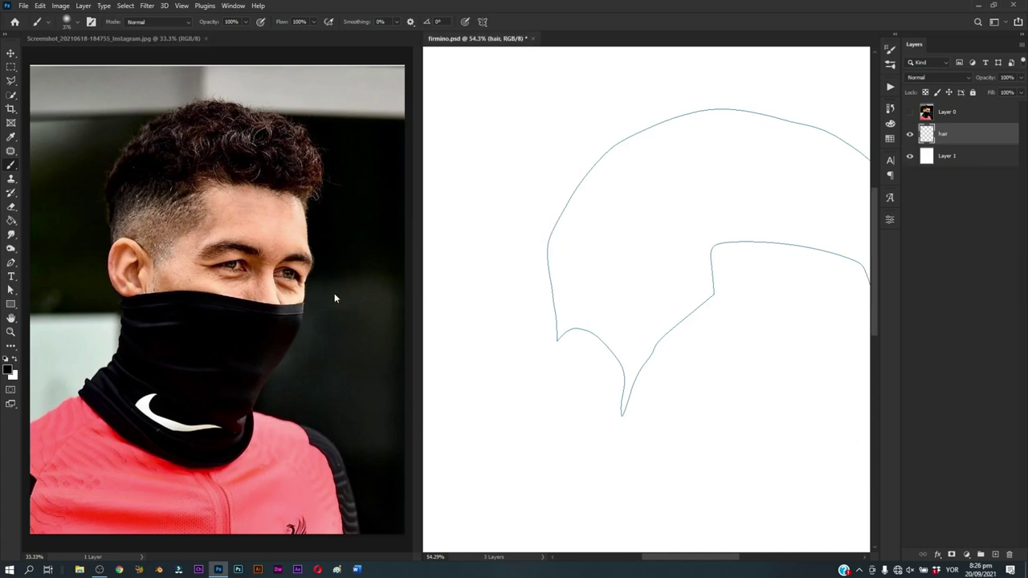
Step: Select the cloud-textured hair brush and sample a dark paint colour from the canvas
scroll(275, 255, up, 2)
scroll(276, 255, up, 1)
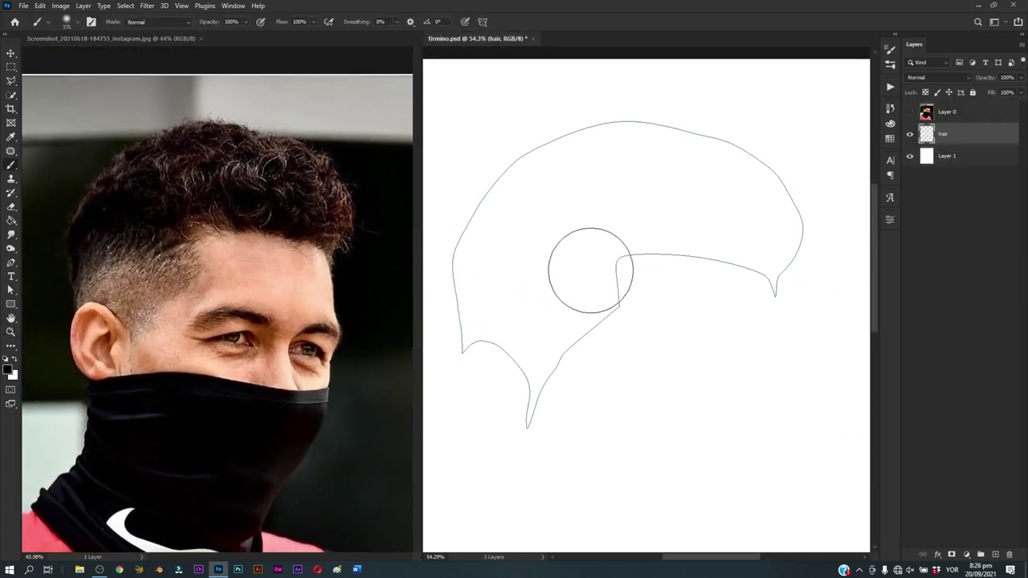
right_click(595, 269)
click(679, 396)
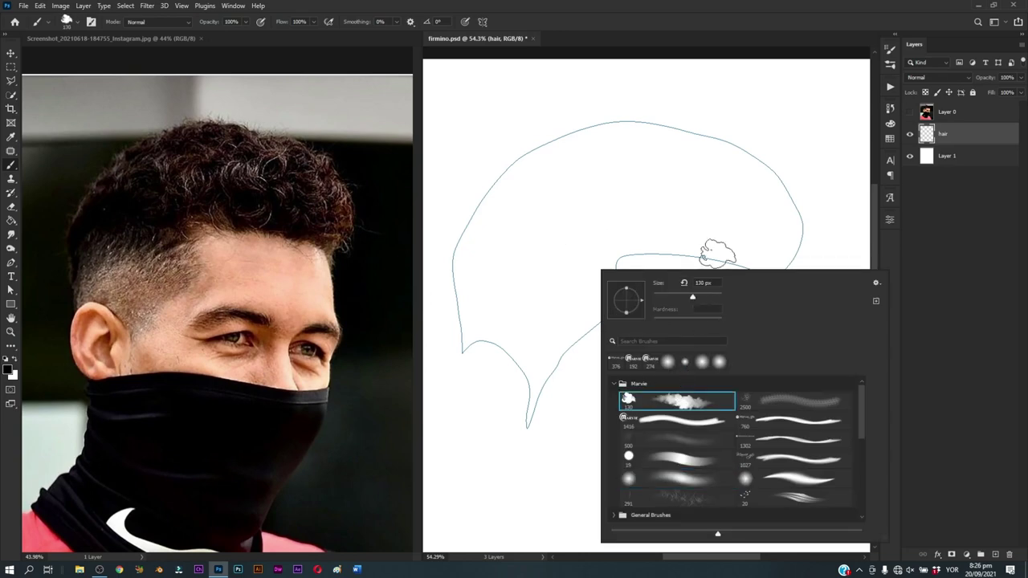
click(750, 21)
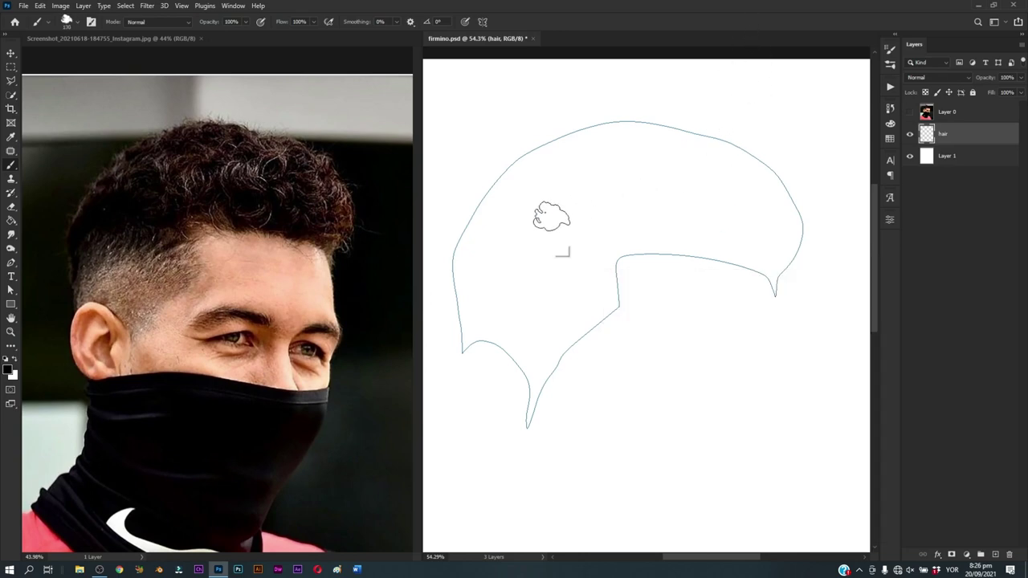
key(alt)
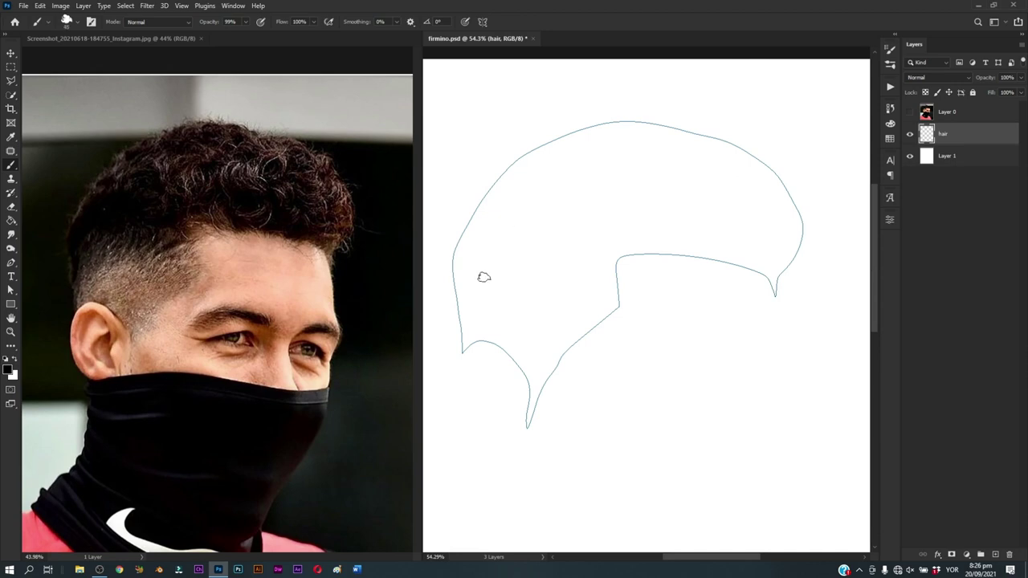
Step: Paint black along the left side of the hair outline, undoing strokes that spread too wide
drag(482, 293, 509, 208)
key(ctrl+z)
mouse_move(477, 299)
mouse_down()
mouse_move(505, 201)
mouse_move(522, 180)
mouse_up()
drag(470, 233, 482, 325)
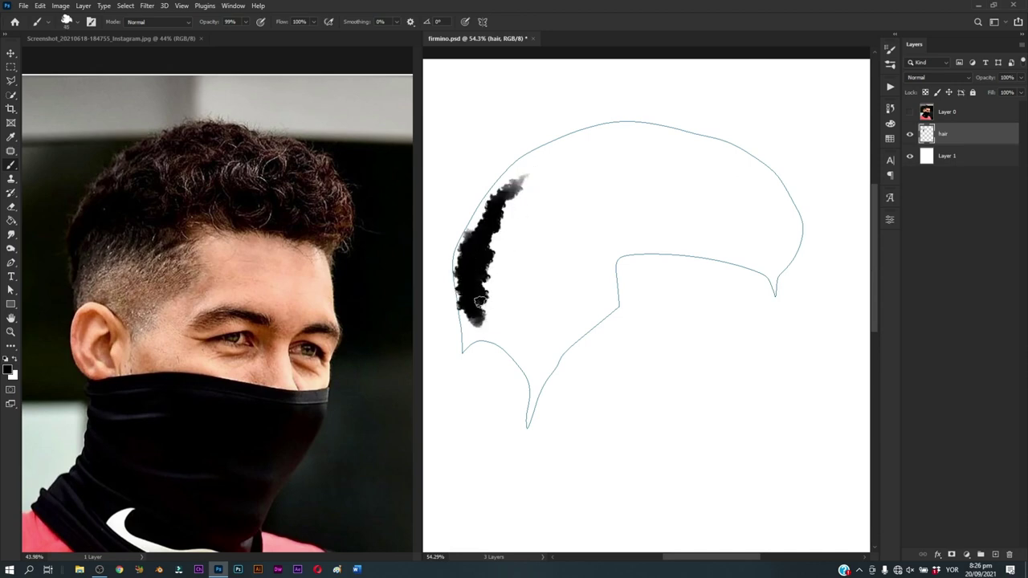
drag(468, 269, 491, 300)
key(ctrl+z)
key(ctrl+z)
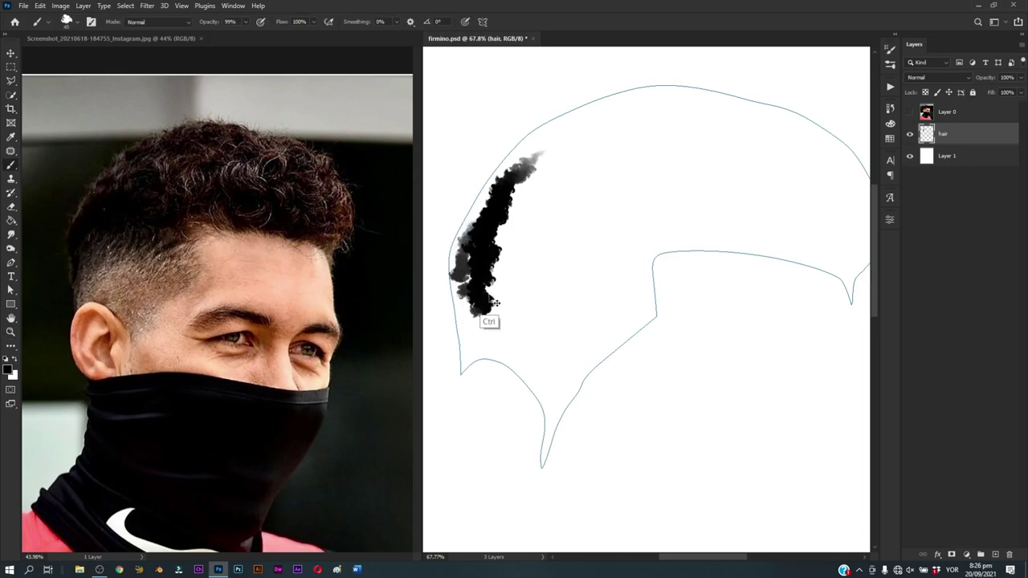
key(ctrl+z)
key(ctrl+z)
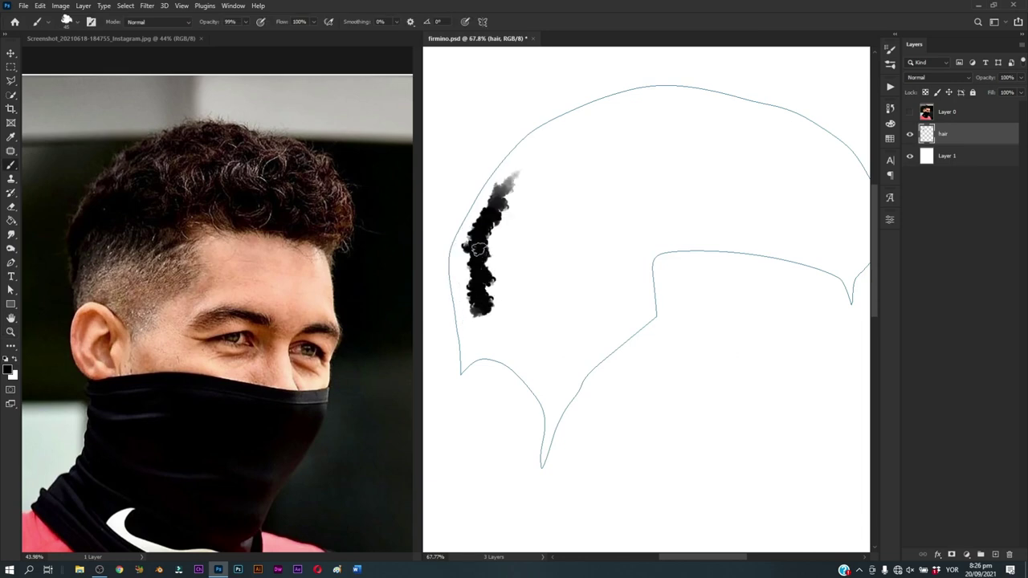
key(ctrl+z)
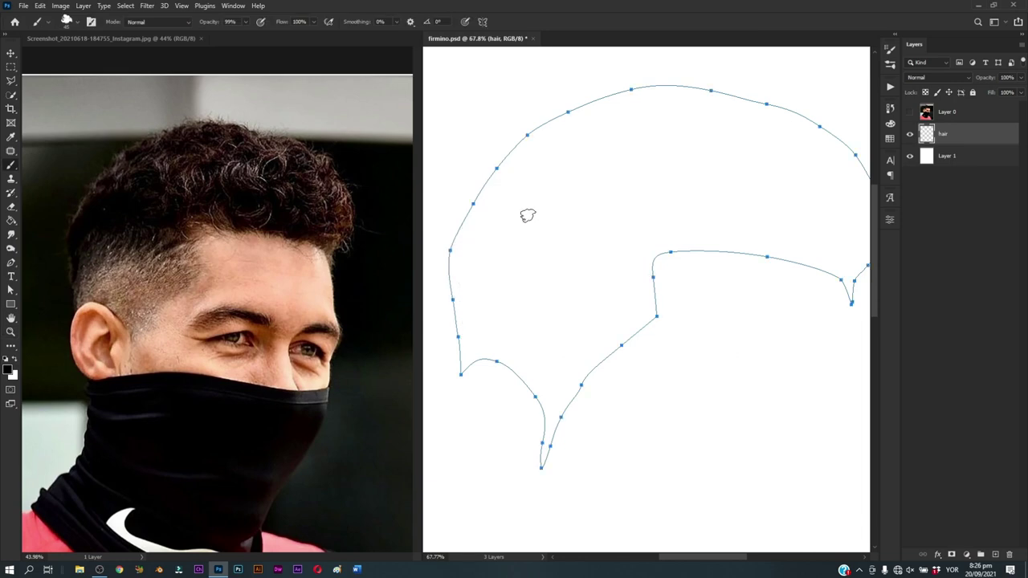
Step: Paint black along the upper-left hair outline up toward the crown
mouse_move(505, 210)
mouse_down()
mouse_move(574, 159)
mouse_move(562, 148)
mouse_move(596, 143)
mouse_up()
mouse_move(520, 178)
mouse_down()
mouse_move(560, 144)
mouse_move(602, 132)
mouse_move(534, 144)
mouse_move(548, 136)
mouse_move(627, 103)
mouse_move(652, 112)
mouse_up()
mouse_move(576, 120)
mouse_down()
mouse_move(544, 137)
mouse_move(515, 184)
mouse_up()
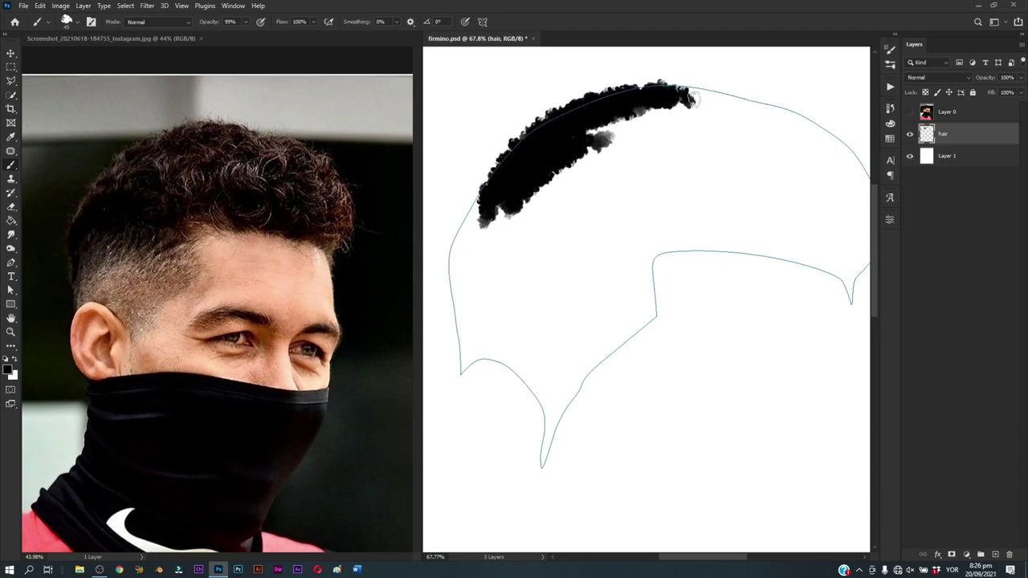
drag(680, 133, 590, 179)
mouse_move(550, 137)
mouse_down()
mouse_move(635, 132)
mouse_move(663, 147)
mouse_up()
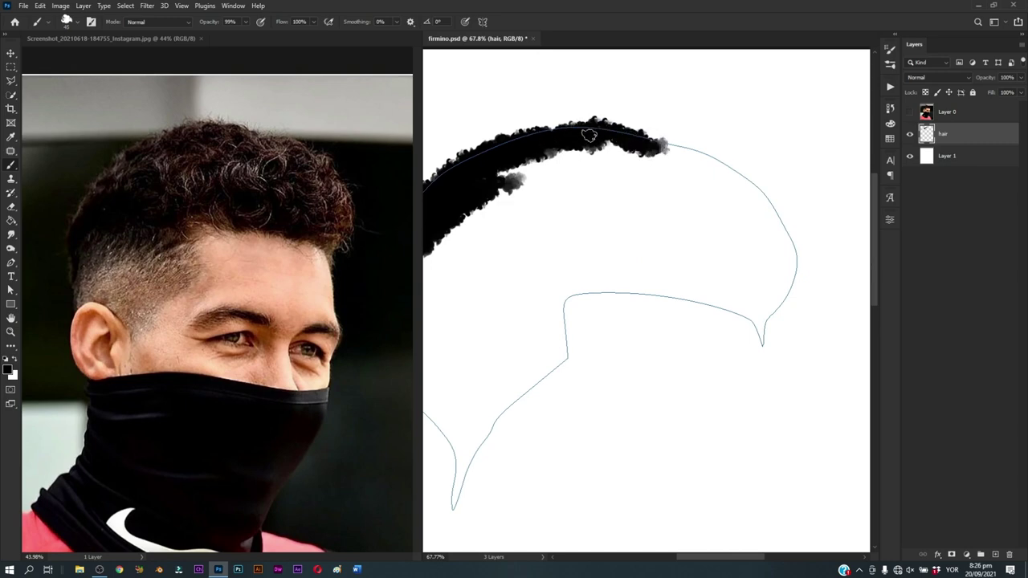
Step: Paint black along the hair's top edge, redoing strokes that overshoot the outline
key(ctrl+z)
drag(562, 132, 699, 148)
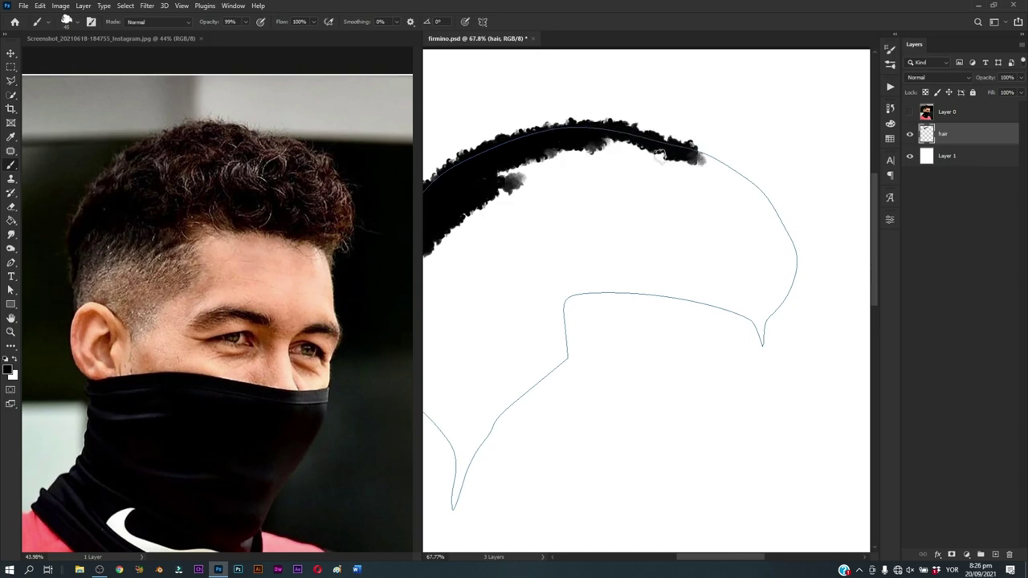
key(ctrl+z)
mouse_move(548, 135)
mouse_down()
mouse_move(634, 133)
mouse_move(675, 145)
mouse_up()
key(ctrl+z)
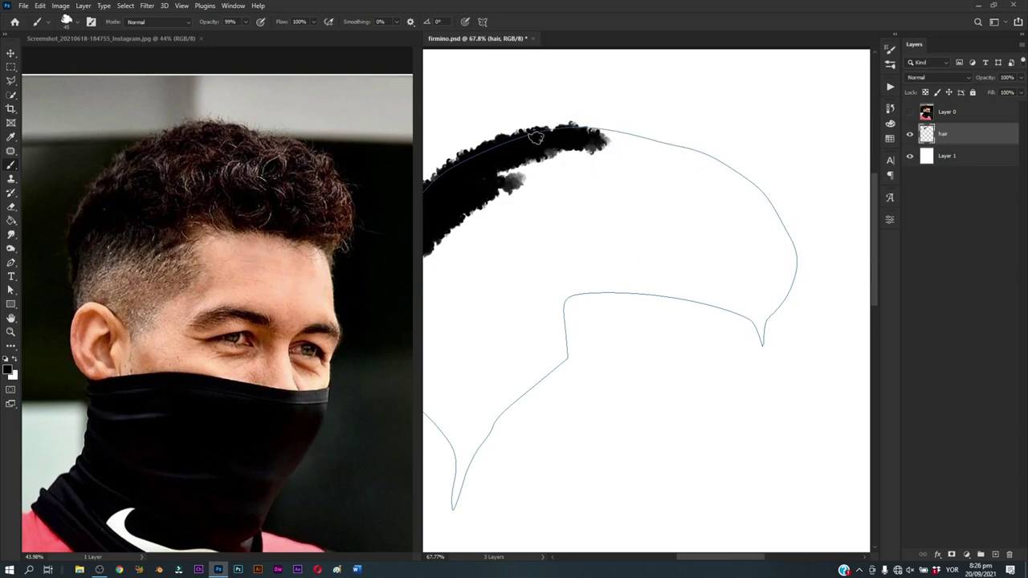
mouse_move(550, 132)
mouse_down()
mouse_move(619, 132)
mouse_move(737, 179)
mouse_move(660, 155)
mouse_up()
Step: Curve the black paint around the right end and fill notches below the top edge
mouse_move(634, 116)
mouse_down()
mouse_move(718, 183)
mouse_move(703, 259)
mouse_up()
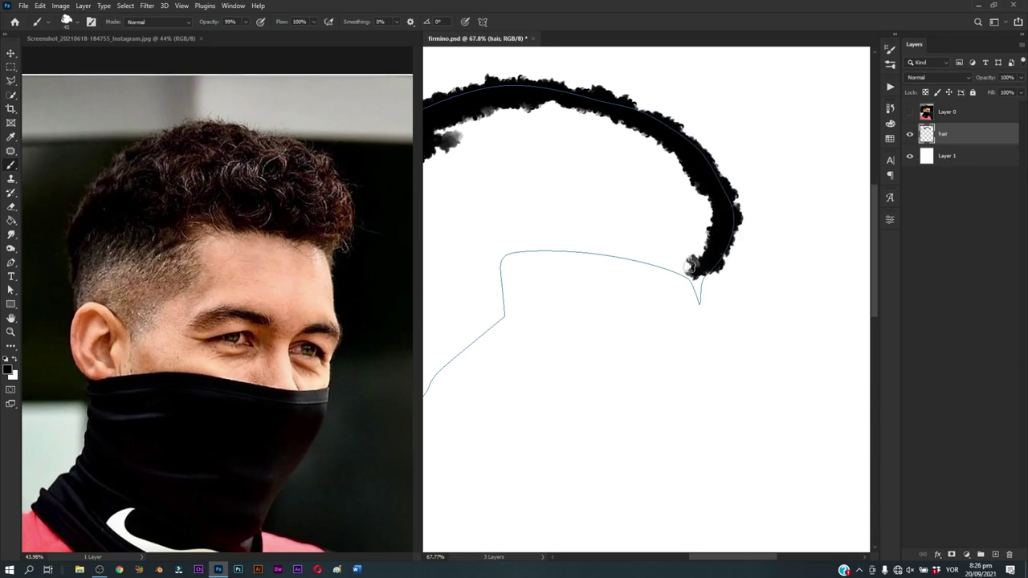
mouse_move(704, 258)
mouse_down()
mouse_move(617, 226)
mouse_move(673, 232)
mouse_up()
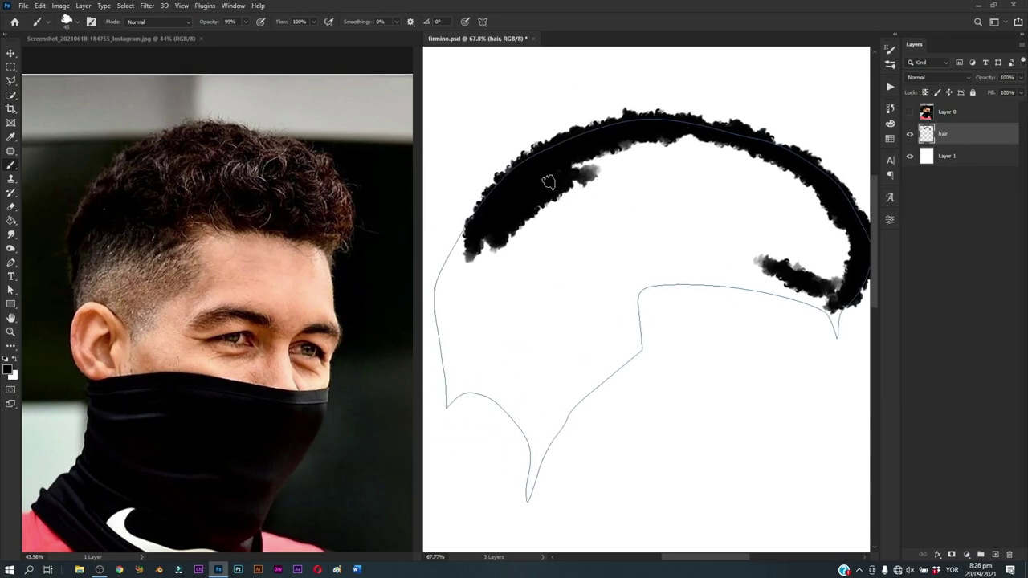
mouse_move(548, 182)
mouse_down()
mouse_move(741, 153)
mouse_move(799, 181)
mouse_move(849, 265)
mouse_move(807, 212)
mouse_move(774, 196)
mouse_move(823, 241)
mouse_move(835, 289)
mouse_move(745, 173)
mouse_move(702, 172)
mouse_move(711, 205)
mouse_move(743, 229)
mouse_move(748, 185)
mouse_move(763, 233)
mouse_move(782, 248)
mouse_move(757, 257)
mouse_move(703, 241)
mouse_move(644, 199)
mouse_move(631, 223)
mouse_move(658, 239)
mouse_move(675, 229)
mouse_move(598, 241)
mouse_move(734, 265)
mouse_move(582, 241)
mouse_move(562, 225)
mouse_move(585, 193)
mouse_up()
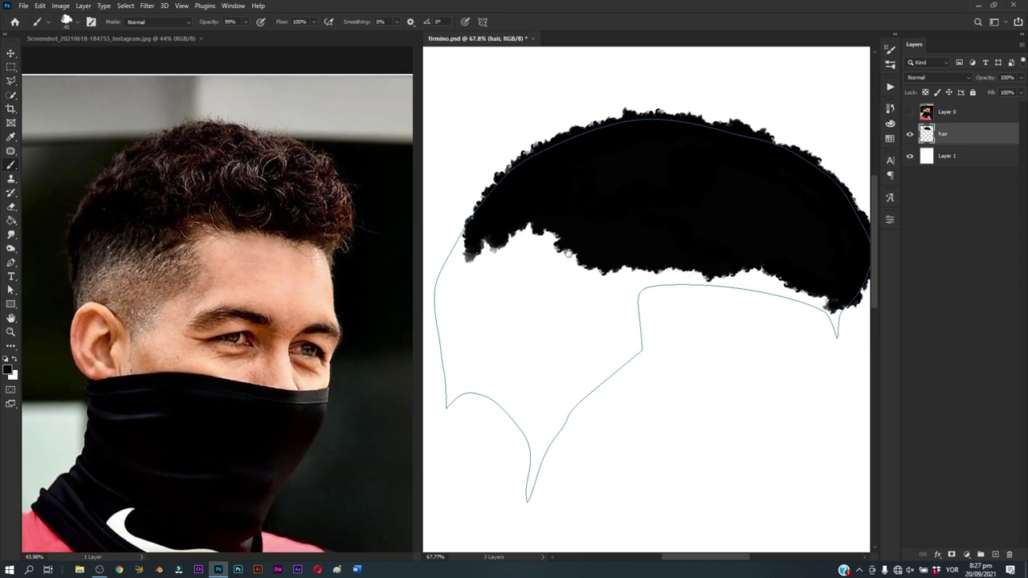
mouse_move(567, 253)
mouse_down()
mouse_move(604, 213)
mouse_move(586, 184)
mouse_move(581, 201)
mouse_move(543, 207)
mouse_move(572, 221)
mouse_up()
Step: Add a curved inner segment to the hair's side path and hide Layer 0
key(p)
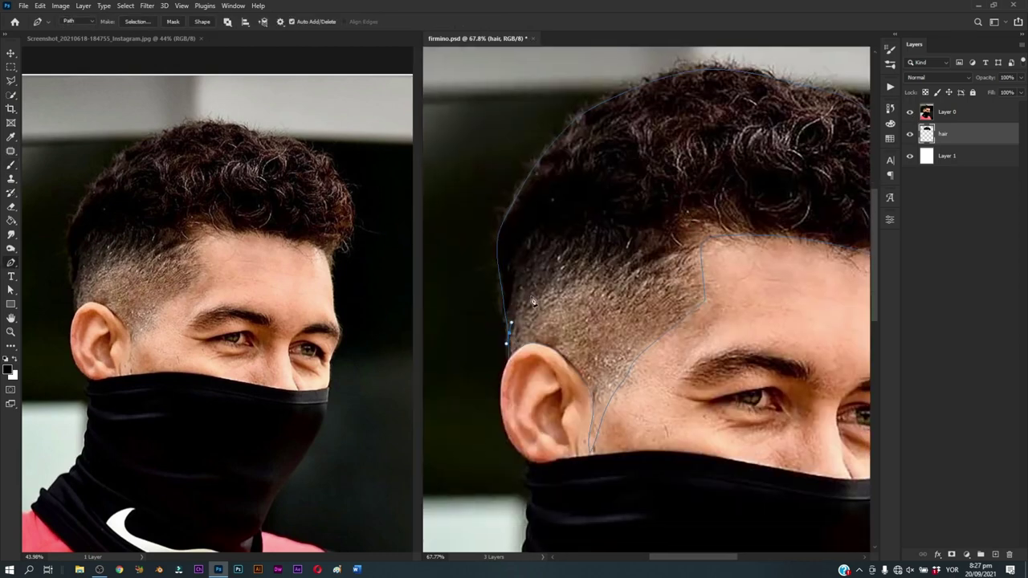
drag(559, 269, 571, 259)
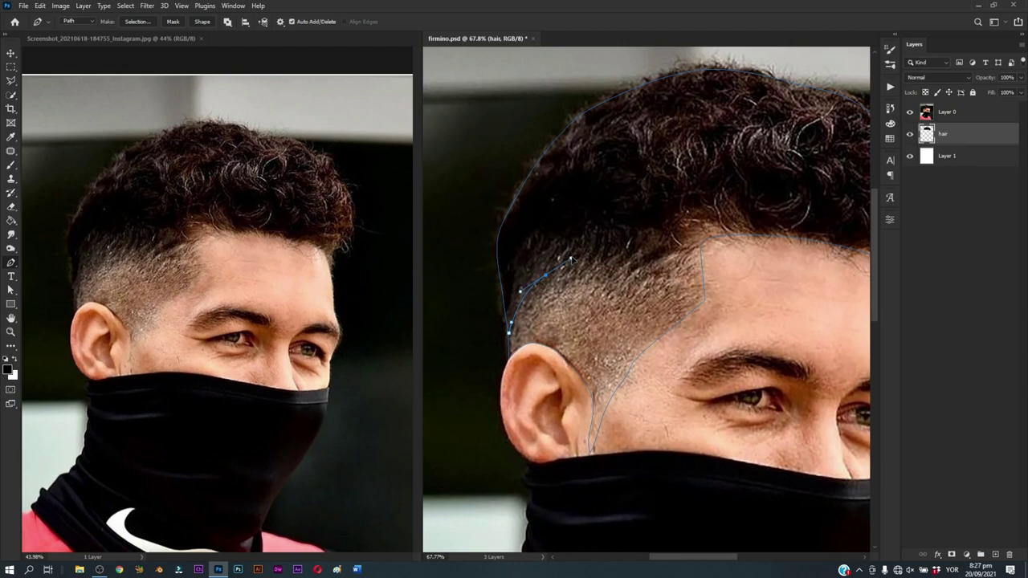
click(696, 255)
click(911, 113)
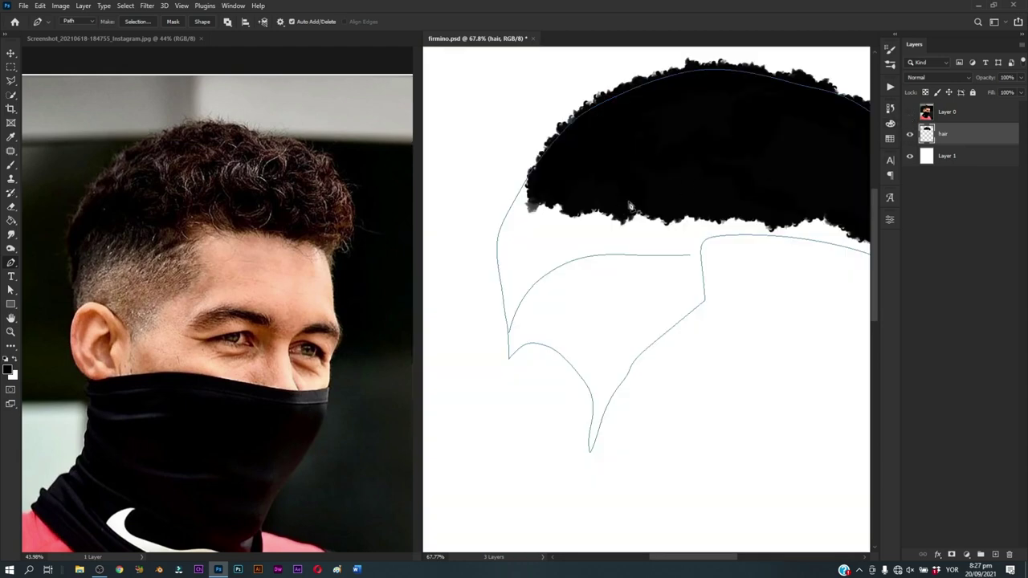
Step: Brush black down the lower-left hair edge to the sideburn tip, undoing overlong strokes
key(b)
drag(542, 178, 528, 212)
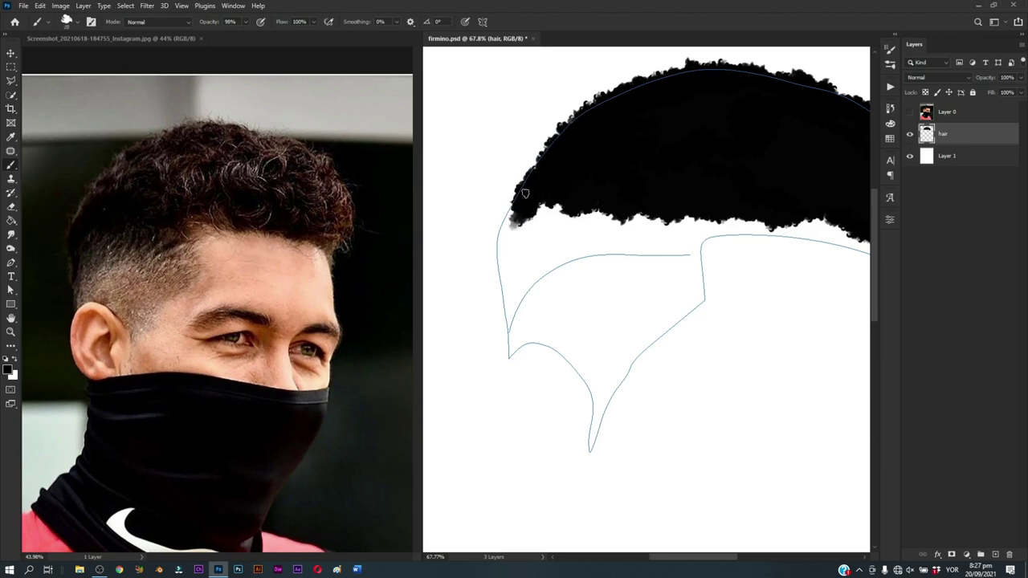
mouse_move(520, 199)
mouse_down()
mouse_move(501, 246)
mouse_move(506, 303)
mouse_up()
key(ctrl+z)
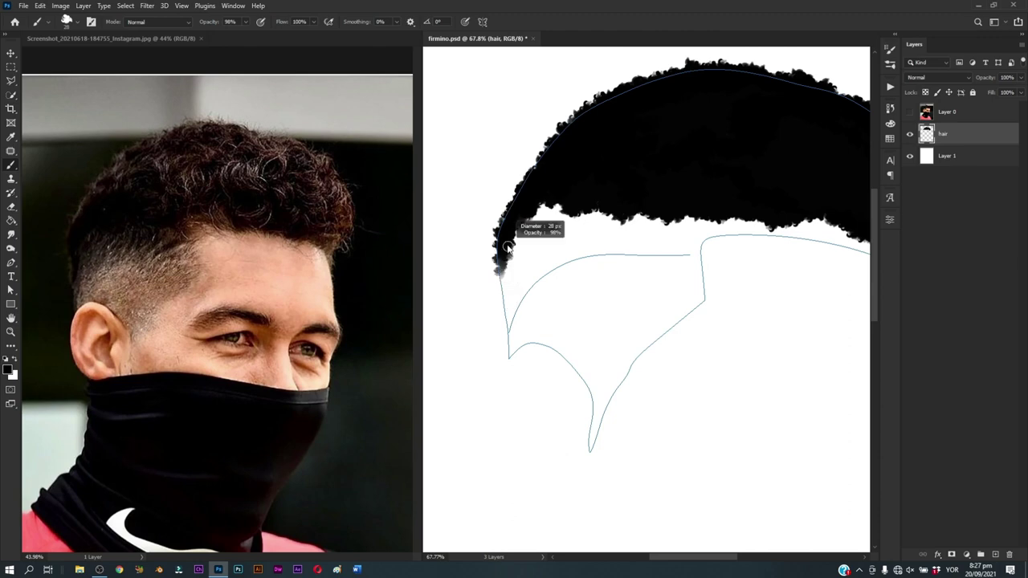
drag(501, 240, 517, 318)
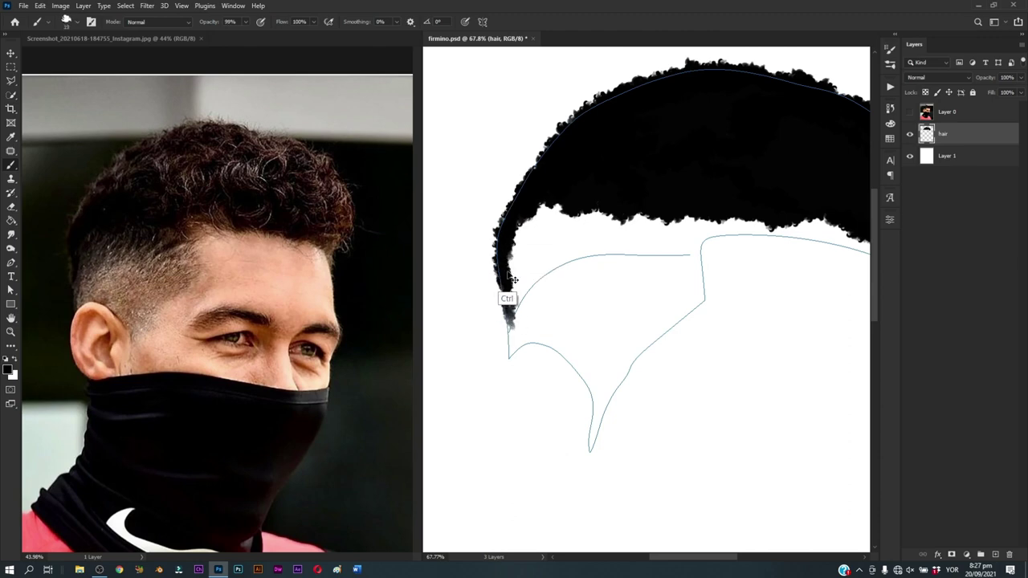
key(ctrl+z)
drag(504, 266, 509, 318)
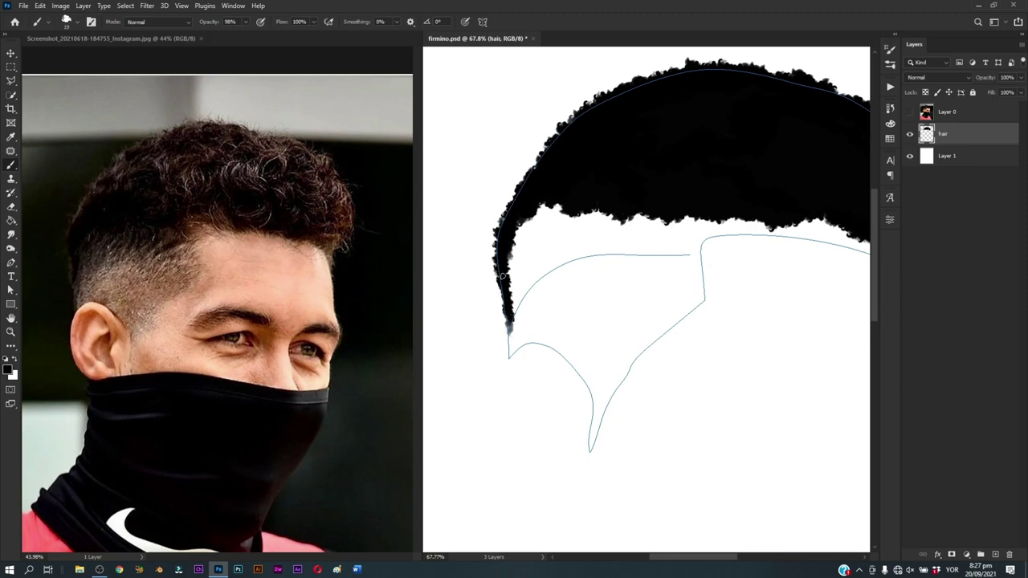
drag(502, 276, 511, 351)
Step: Enable Scattering in Brush Settings and raise the Scatter amount
click(890, 66)
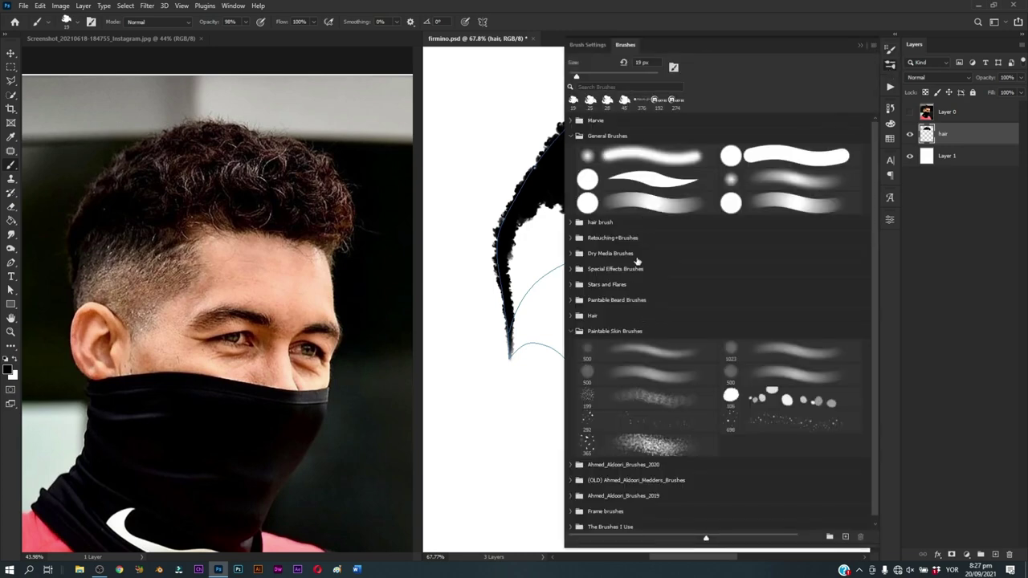
key(F5)
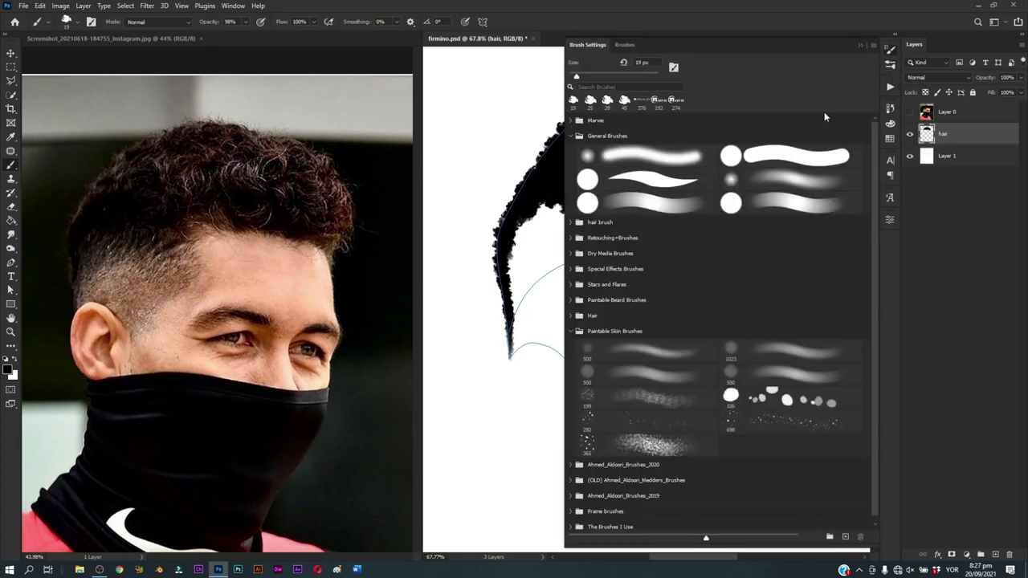
click(594, 102)
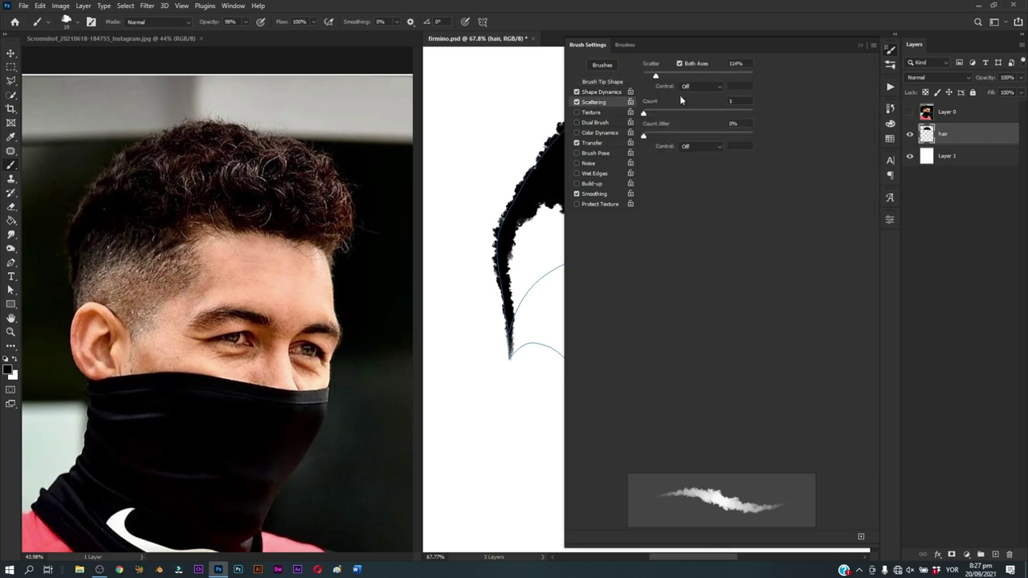
click(699, 73)
click(859, 46)
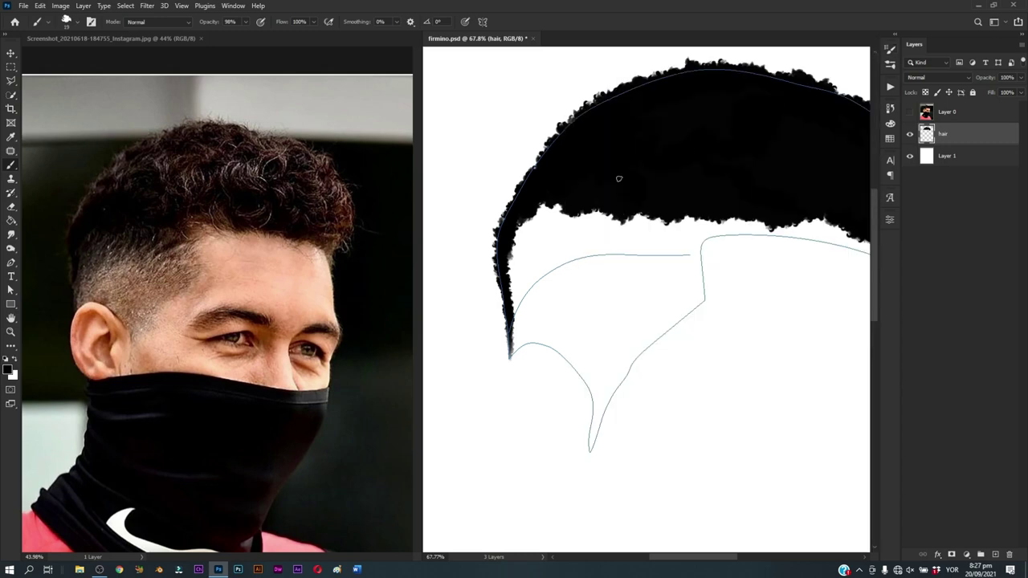
Step: Paint scattered dabs along the left hairline to form a faded fringe
mouse_move(562, 211)
mouse_down()
mouse_move(522, 255)
mouse_move(521, 223)
mouse_move(526, 324)
mouse_up()
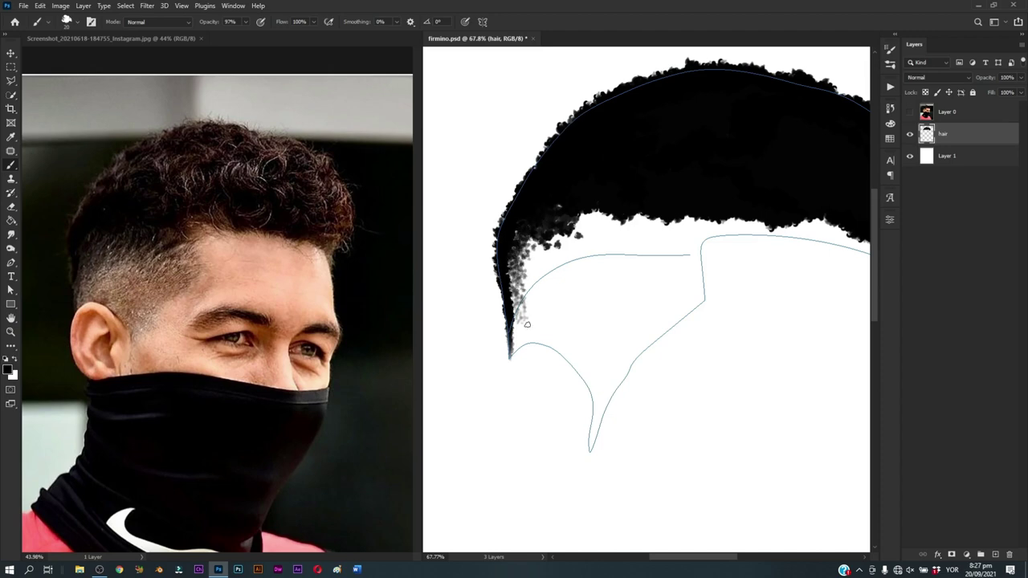
drag(520, 238, 512, 321)
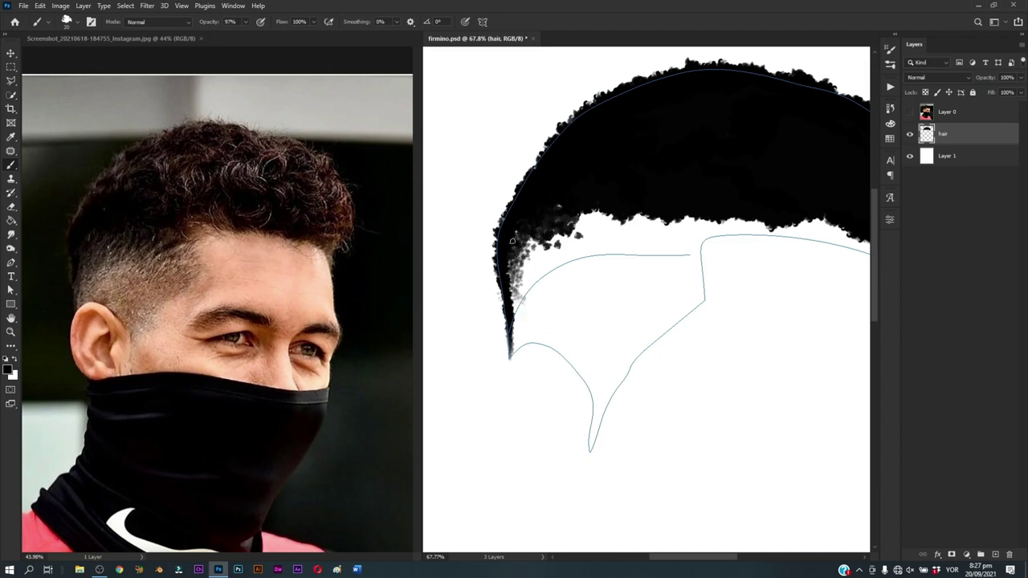
mouse_move(506, 281)
mouse_down()
mouse_move(531, 217)
mouse_move(555, 229)
mouse_move(576, 198)
mouse_move(595, 218)
mouse_move(642, 213)
mouse_move(623, 207)
mouse_move(639, 222)
mouse_move(703, 216)
mouse_move(574, 236)
mouse_move(639, 240)
mouse_move(514, 242)
mouse_move(490, 265)
mouse_move(499, 251)
mouse_move(476, 318)
mouse_move(494, 259)
mouse_move(506, 255)
mouse_move(505, 284)
mouse_move(513, 263)
mouse_move(554, 245)
mouse_move(598, 245)
mouse_move(530, 250)
mouse_up()
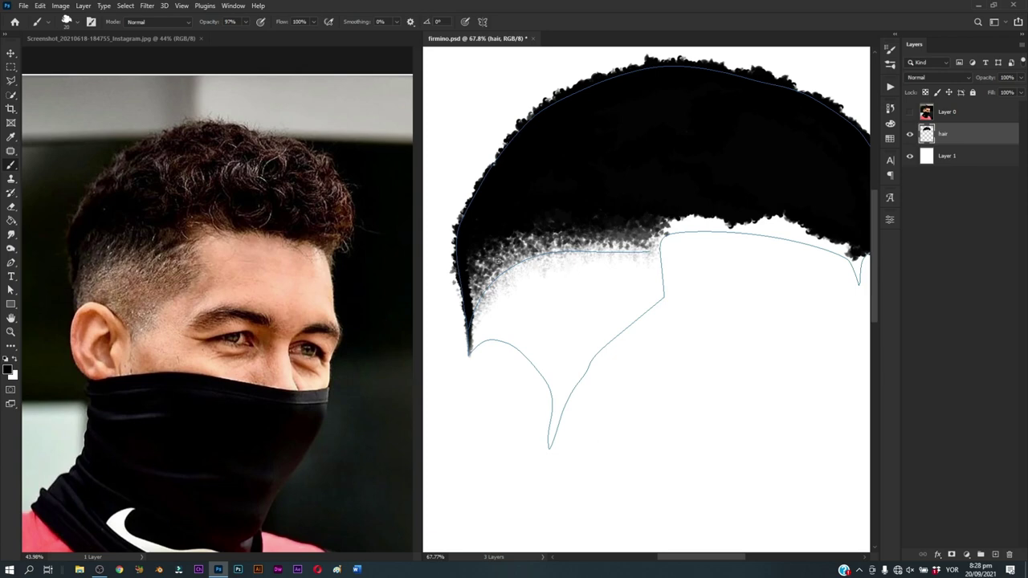
mouse_move(497, 261)
mouse_down()
mouse_move(487, 256)
mouse_move(477, 275)
mouse_move(563, 226)
mouse_move(490, 266)
mouse_move(608, 237)
mouse_move(530, 251)
mouse_move(635, 245)
mouse_move(660, 220)
mouse_move(590, 246)
mouse_up()
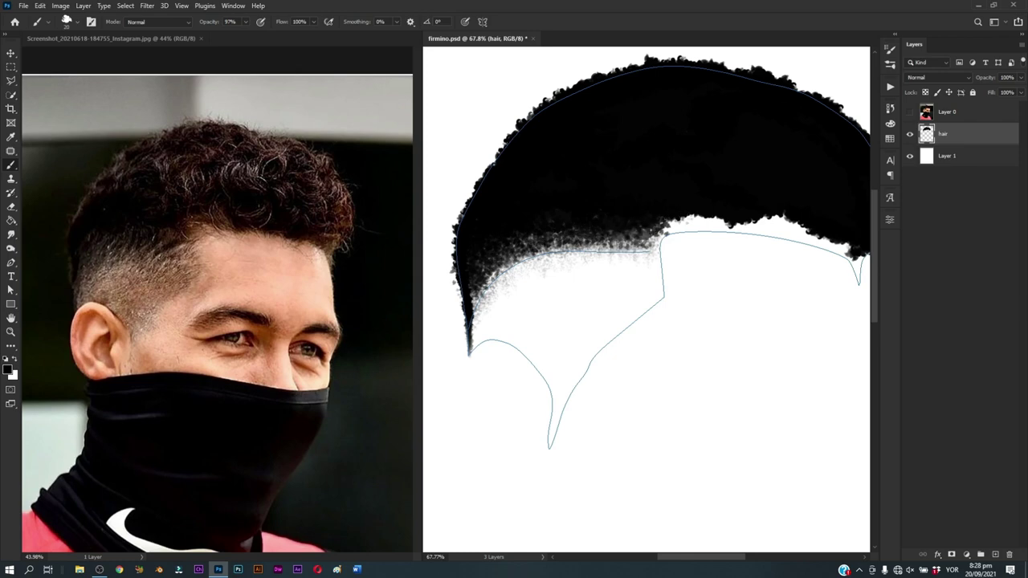
Step: Show Layer 0, zoom in, and brush black texture along the hair's lower edge
scroll(557, 337, down, 3)
scroll(557, 337, up, 1)
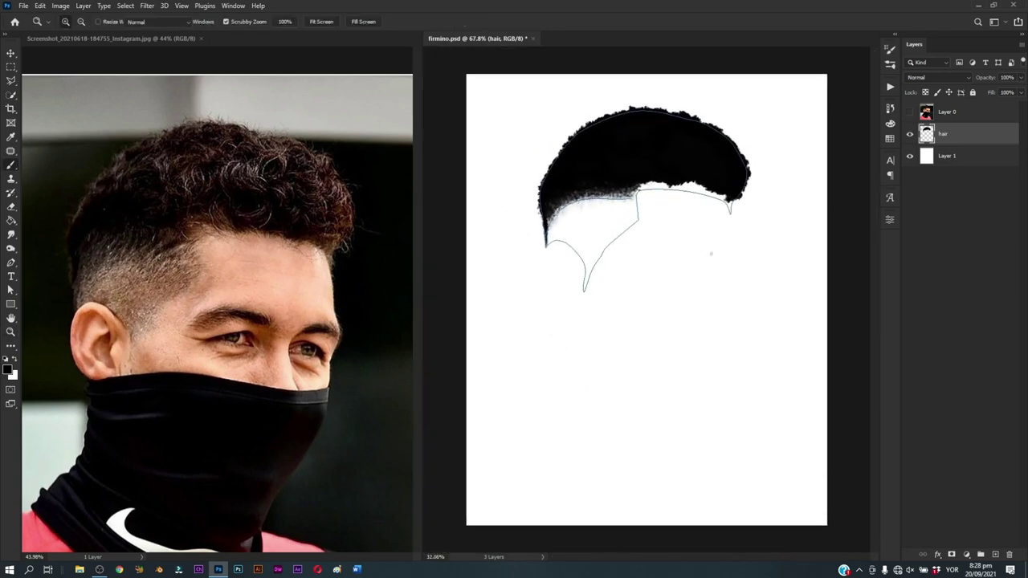
click(909, 112)
scroll(586, 193, up, 2)
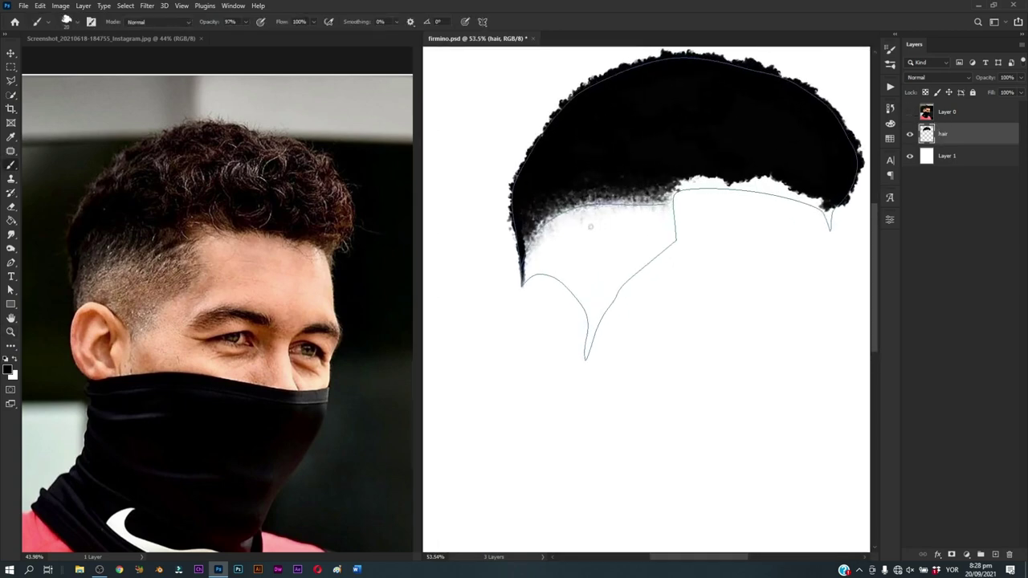
key(z)
scroll(563, 221, up, 1)
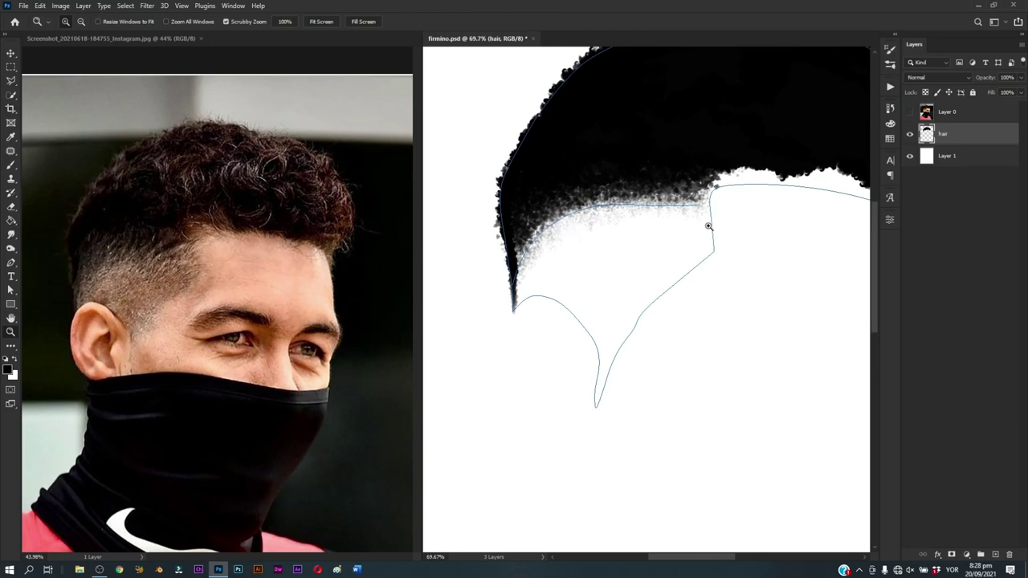
key(b)
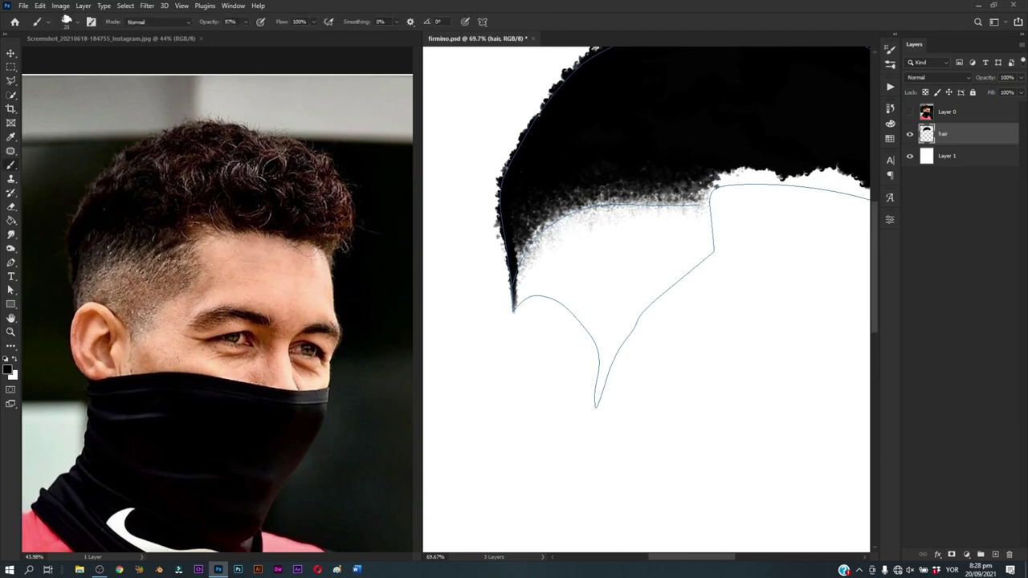
drag(711, 176, 712, 217)
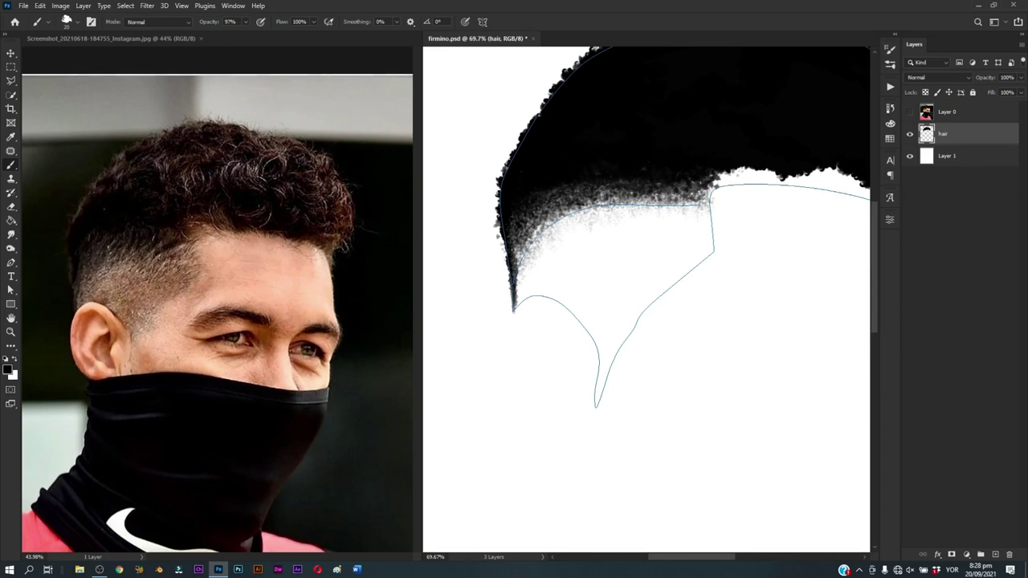
Step: Choose the 291 px textured hair brush and resize it to 164 px
right_click(670, 223)
click(739, 452)
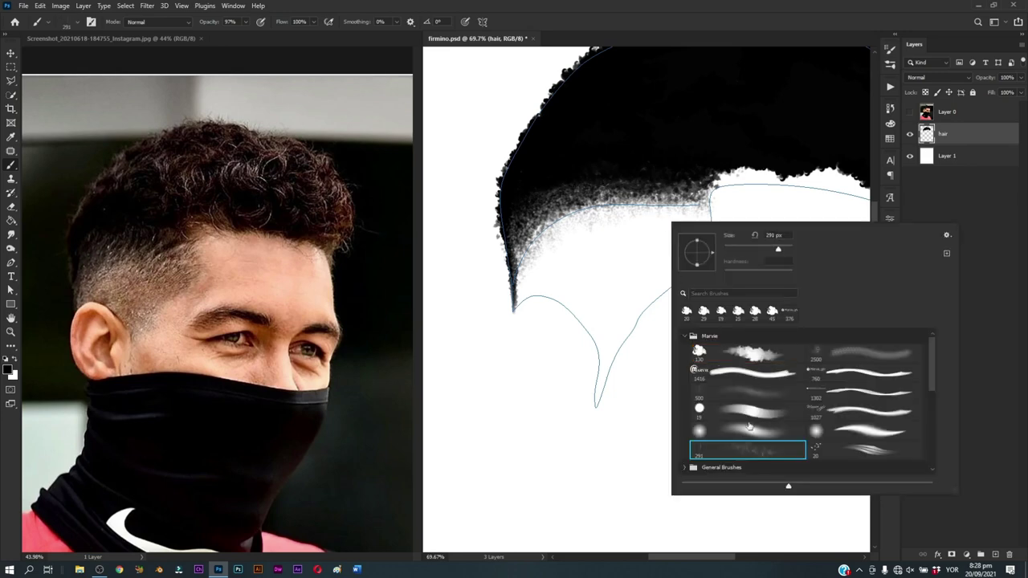
click(866, 33)
click(890, 66)
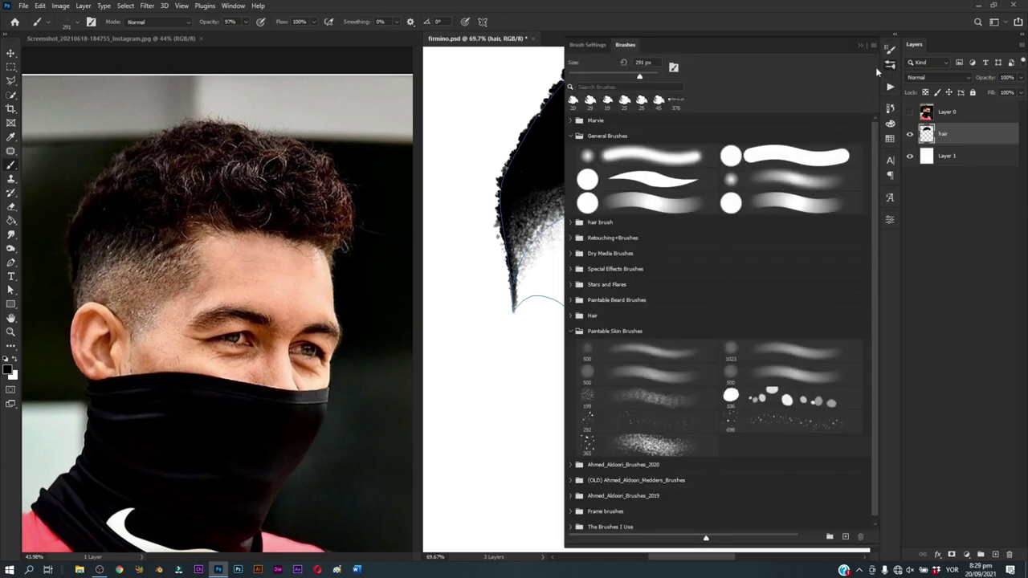
click(859, 47)
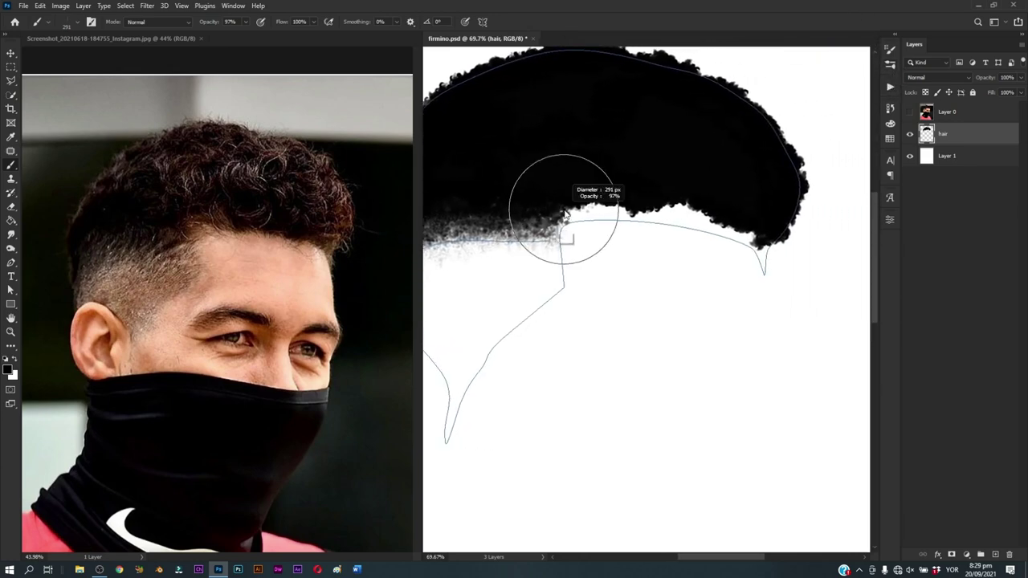
drag(564, 213, 595, 208)
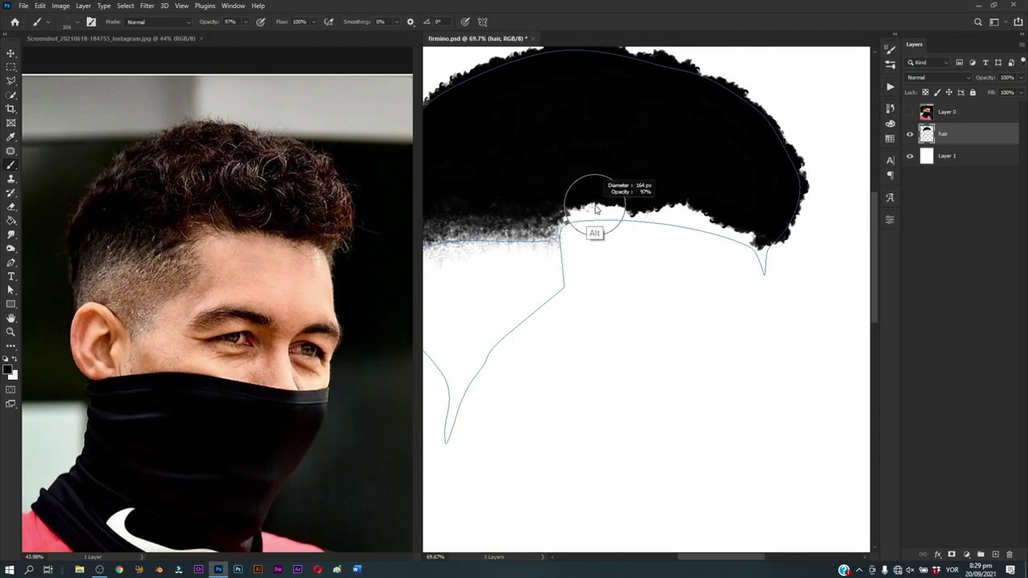
Step: Paint soft black strands along the lower hairline from the right side leftward
mouse_move(618, 211)
mouse_down()
mouse_move(564, 214)
mouse_move(710, 217)
mouse_move(603, 216)
mouse_up()
mouse_move(668, 214)
mouse_down()
mouse_move(562, 216)
mouse_move(694, 214)
mouse_move(682, 213)
mouse_move(755, 243)
mouse_up()
mouse_move(699, 217)
mouse_down()
mouse_move(755, 246)
mouse_move(673, 203)
mouse_move(686, 205)
mouse_up()
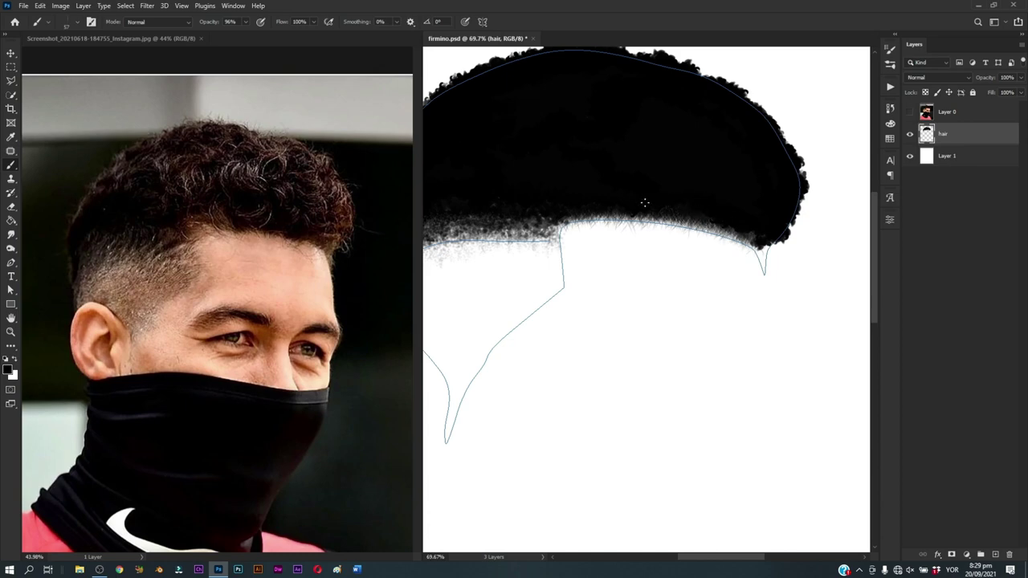
drag(758, 247, 692, 222)
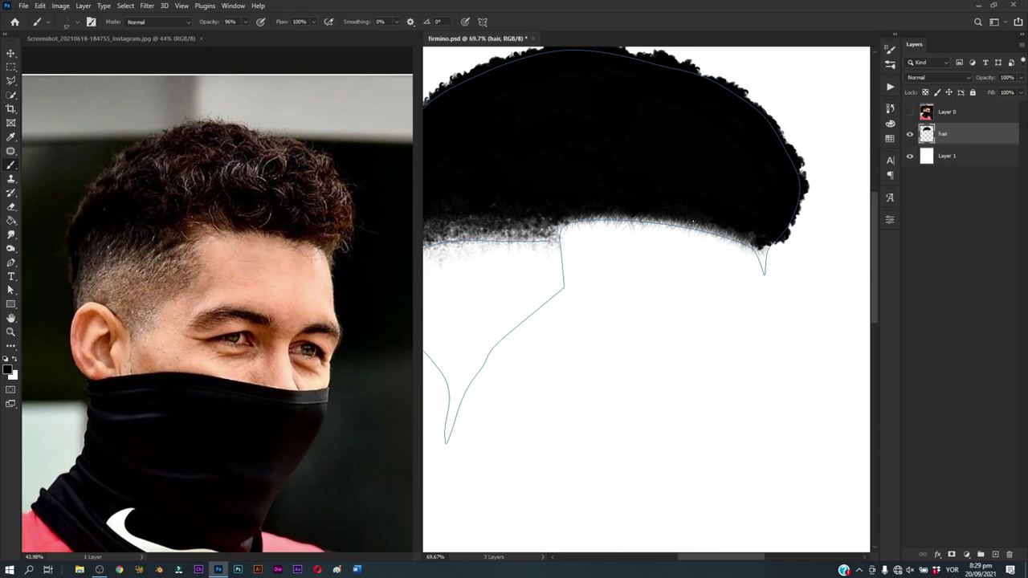
drag(596, 215, 550, 222)
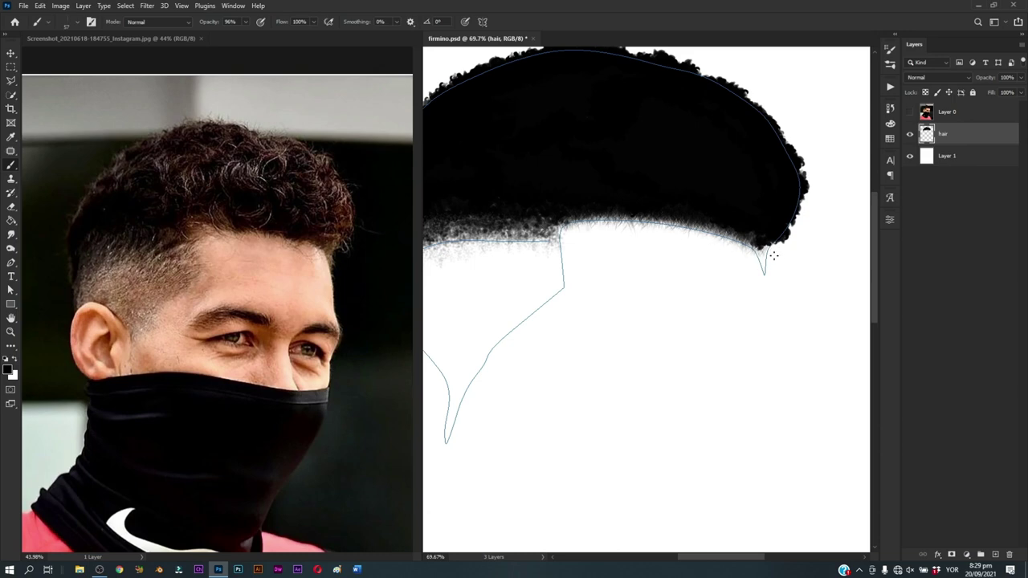
Step: Darken the pointed right hair tip and the adjoining lower hair edge
mouse_move(775, 255)
mouse_down()
mouse_move(797, 256)
mouse_move(742, 270)
mouse_move(746, 302)
mouse_move(727, 245)
mouse_move(747, 254)
mouse_move(773, 241)
mouse_move(731, 277)
mouse_up()
drag(659, 246, 696, 263)
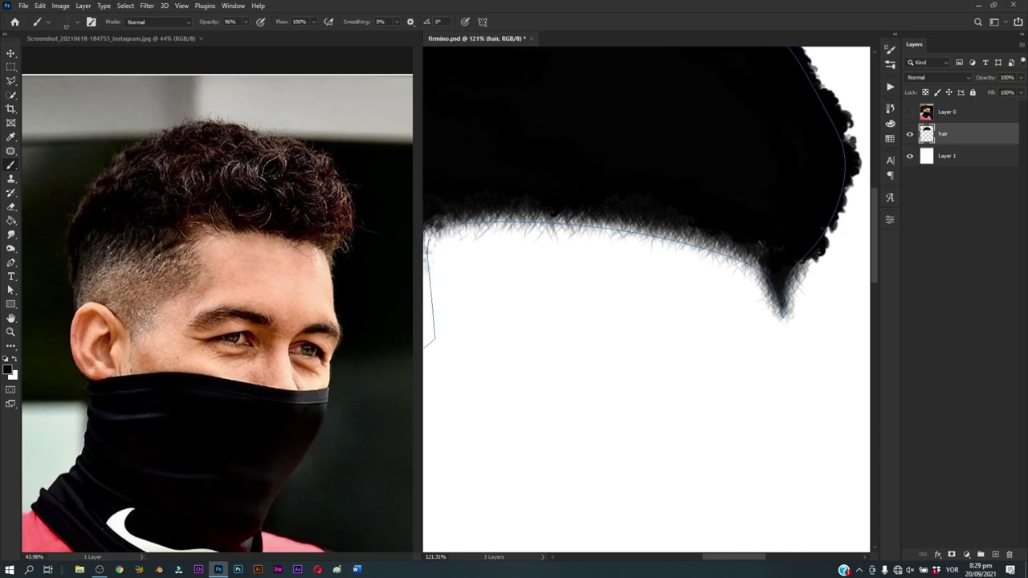
mouse_move(760, 242)
mouse_down()
mouse_move(723, 257)
mouse_move(633, 227)
mouse_up()
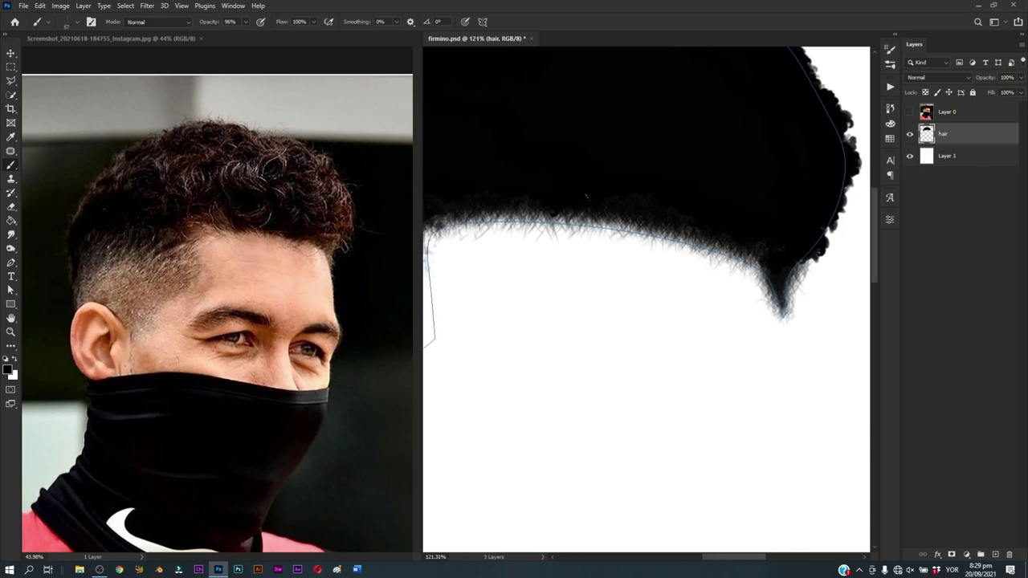
drag(587, 196, 695, 232)
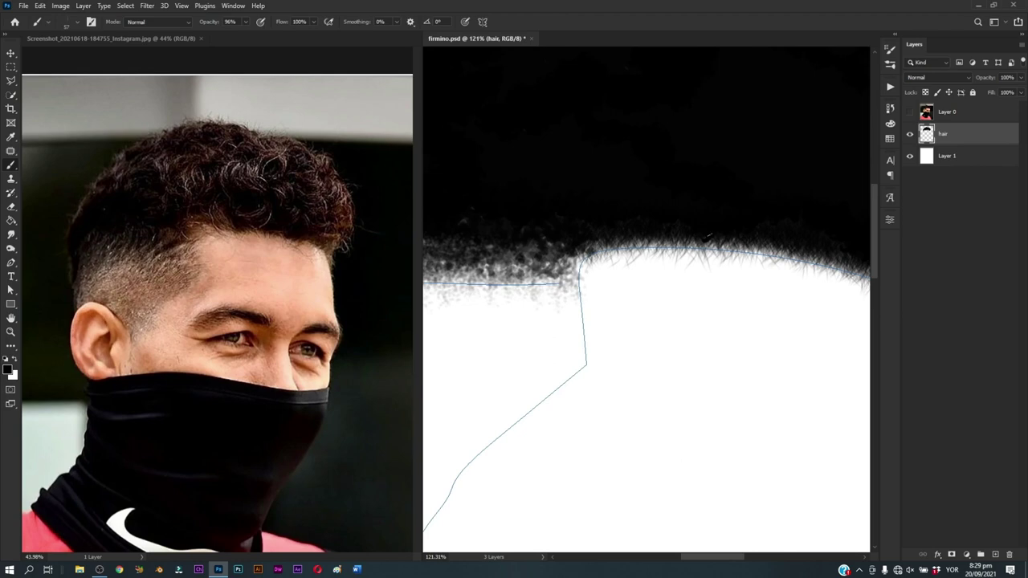
drag(609, 267, 574, 298)
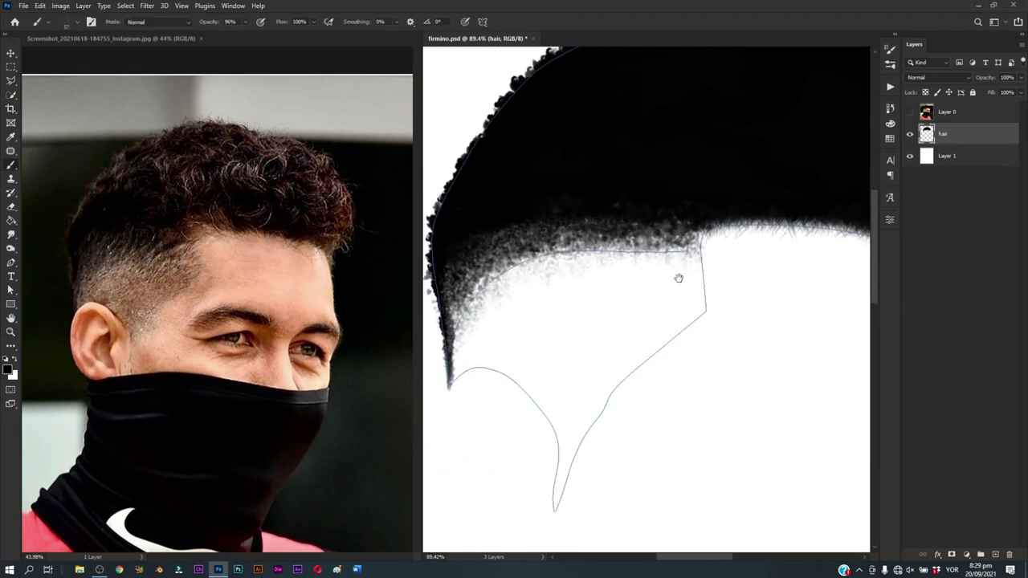
Step: Turn on brush Scattering and paint light grey strands below the hairline
click(890, 50)
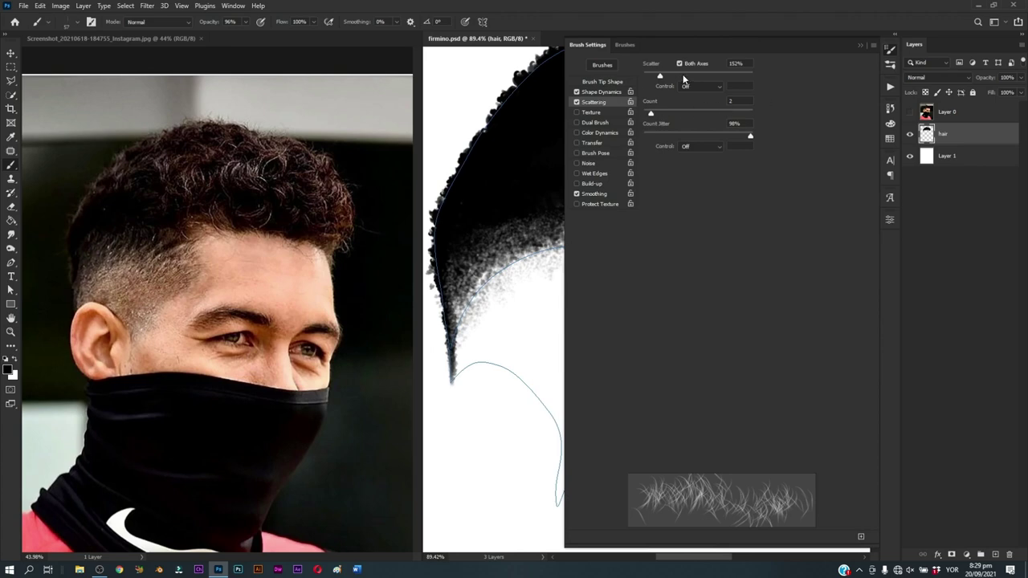
click(861, 46)
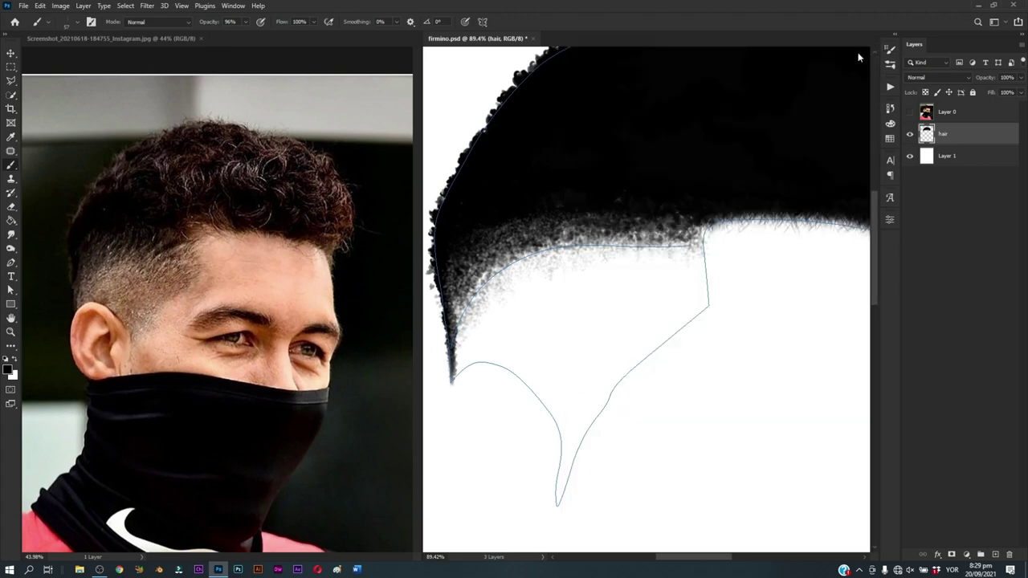
key(z)
key(b)
mouse_move(616, 214)
mouse_down()
mouse_move(596, 241)
mouse_move(511, 274)
mouse_move(510, 293)
mouse_up()
mouse_move(530, 257)
mouse_down()
mouse_move(642, 229)
mouse_move(674, 241)
mouse_move(610, 359)
mouse_up()
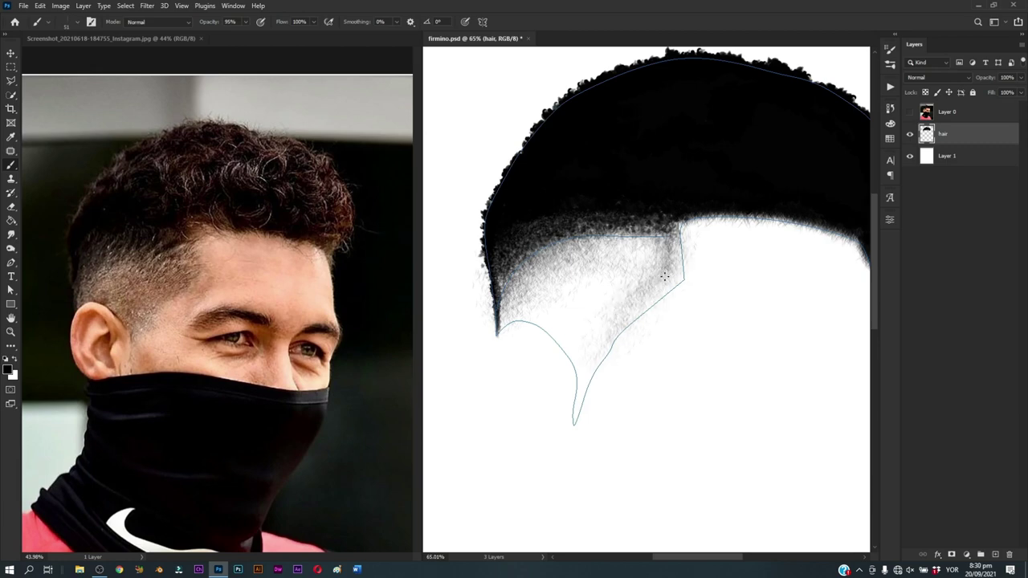
Step: Fill the side-fade area with denser dark grey texture down to its point
mouse_move(624, 307)
mouse_down()
mouse_move(582, 381)
mouse_move(592, 337)
mouse_move(594, 353)
mouse_move(659, 238)
mouse_move(610, 289)
mouse_move(534, 321)
mouse_move(570, 354)
mouse_move(555, 280)
mouse_move(536, 307)
mouse_move(620, 250)
mouse_move(608, 286)
mouse_move(634, 242)
mouse_move(582, 246)
mouse_up()
mouse_move(554, 285)
mouse_down()
mouse_move(635, 245)
mouse_move(598, 243)
mouse_move(651, 239)
mouse_move(661, 266)
mouse_move(669, 261)
mouse_move(665, 288)
mouse_up()
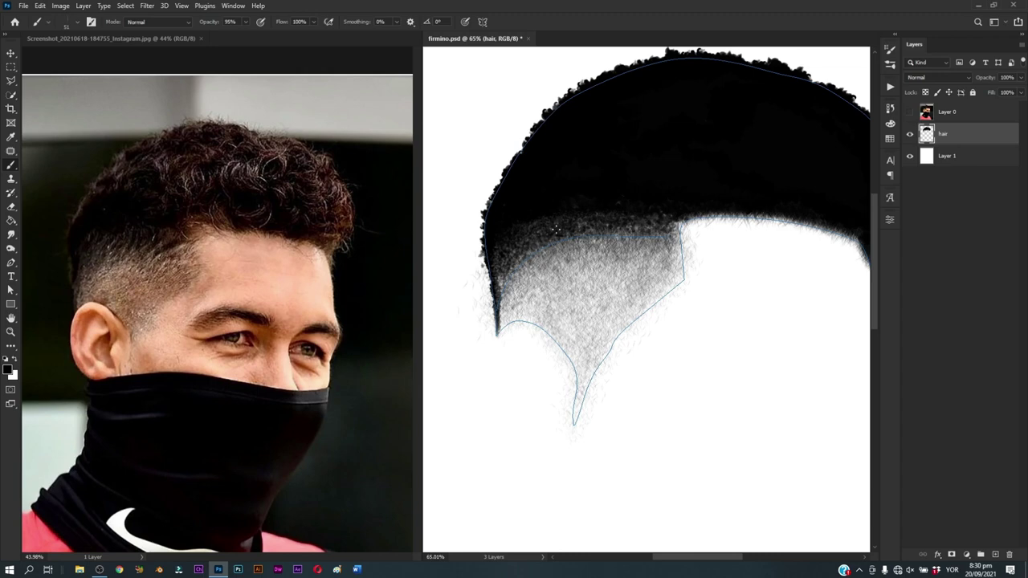
mouse_move(538, 306)
mouse_down()
mouse_move(556, 260)
mouse_move(594, 249)
mouse_up()
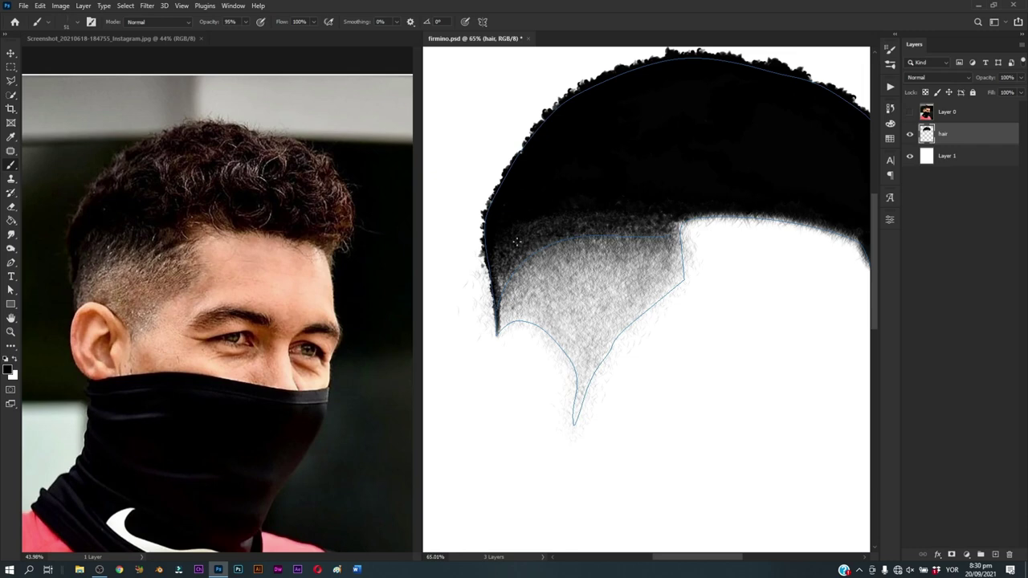
scroll(674, 309, down, 3)
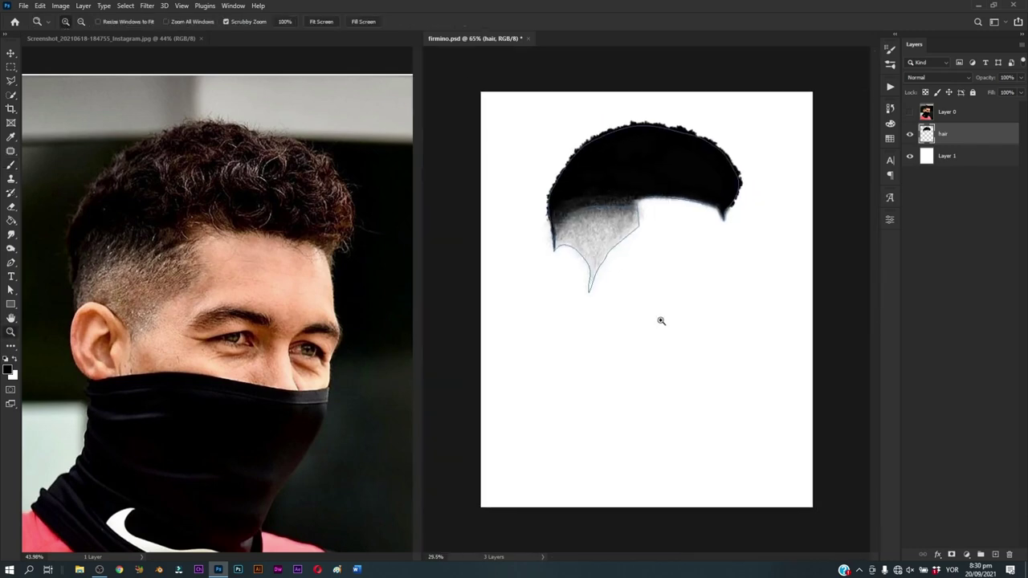
scroll(662, 321, up, 1)
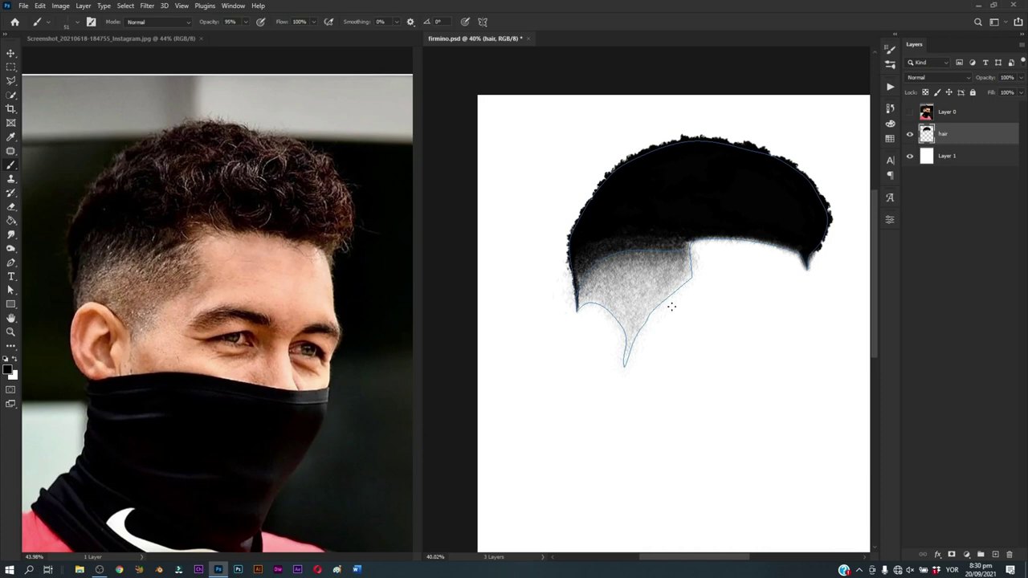
scroll(658, 304, up, 1)
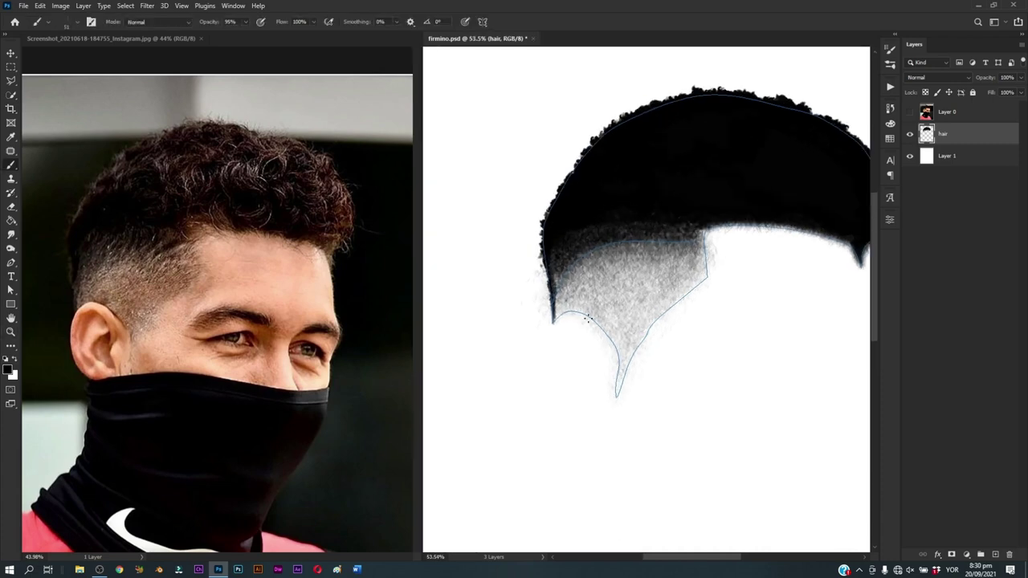
drag(673, 309, 627, 321)
key(e)
scroll(524, 333, up, 3)
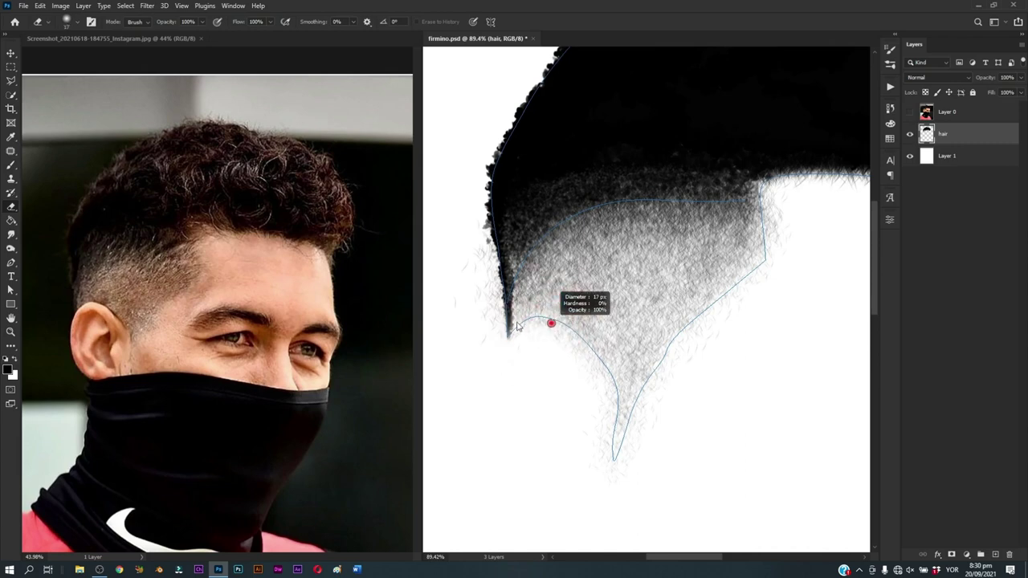
Step: Erase stray strands around the sideburn tip and along its curved edge
key(z)
scroll(538, 363, up, 1)
scroll(538, 363, up, 2)
mouse_move(509, 354)
mouse_down()
mouse_move(558, 295)
mouse_move(600, 300)
mouse_move(699, 402)
mouse_up()
mouse_move(699, 401)
mouse_down()
mouse_move(667, 298)
mouse_move(660, 308)
mouse_move(680, 407)
mouse_up()
drag(636, 458, 593, 366)
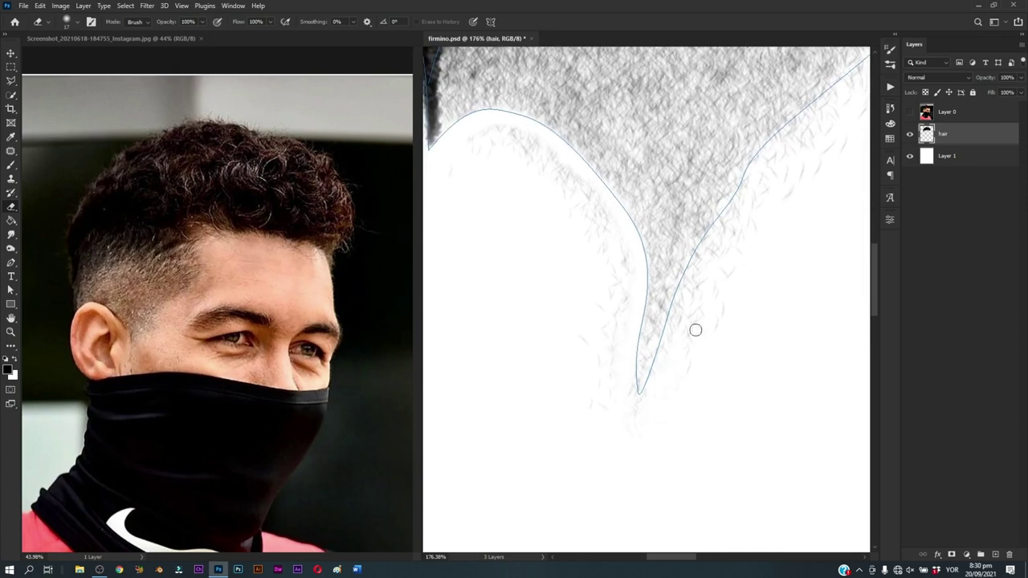
Step: Erase strands spilling into the face area and along the forehead hairline
drag(655, 384, 599, 428)
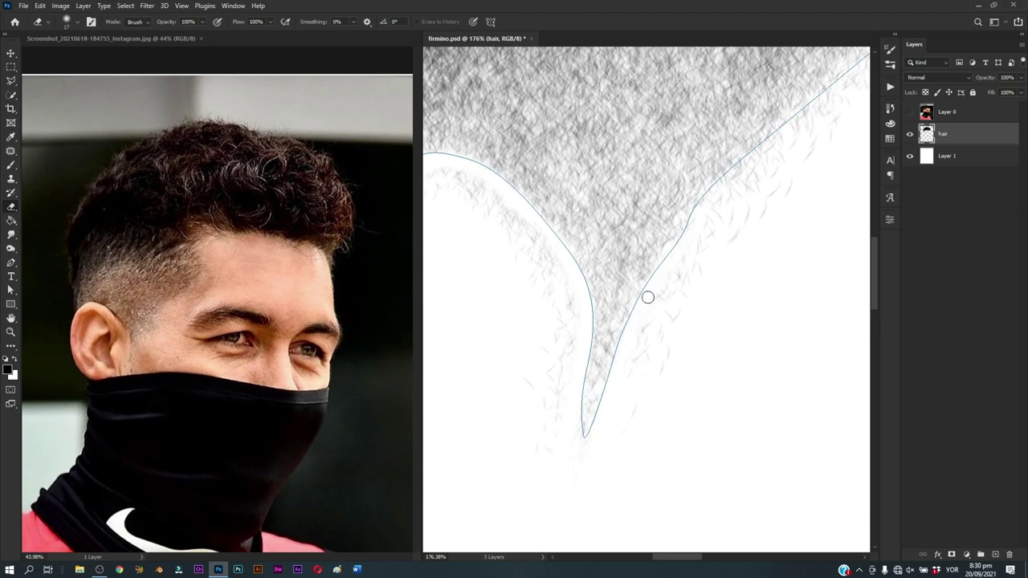
drag(691, 257, 647, 305)
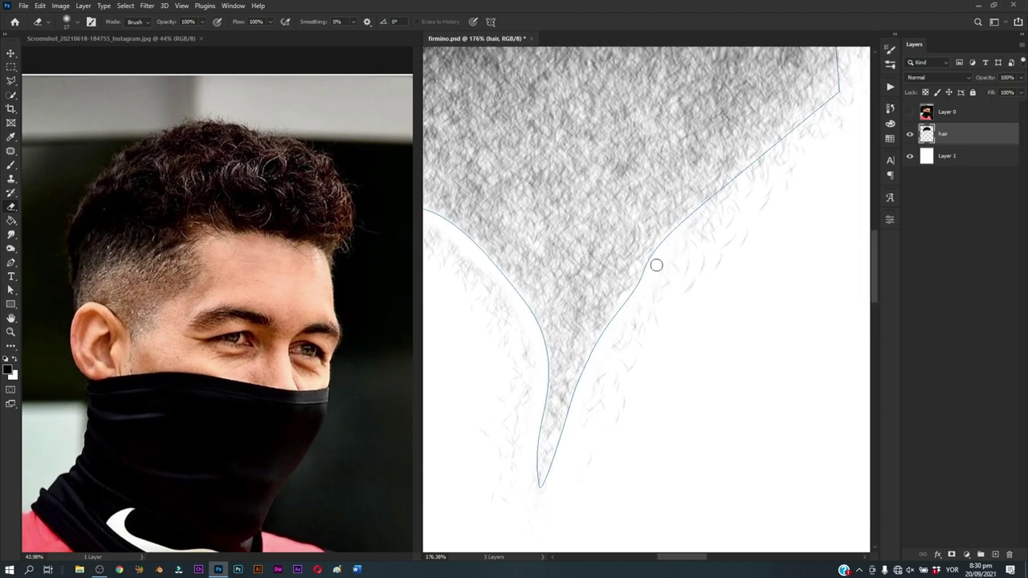
drag(725, 195, 597, 308)
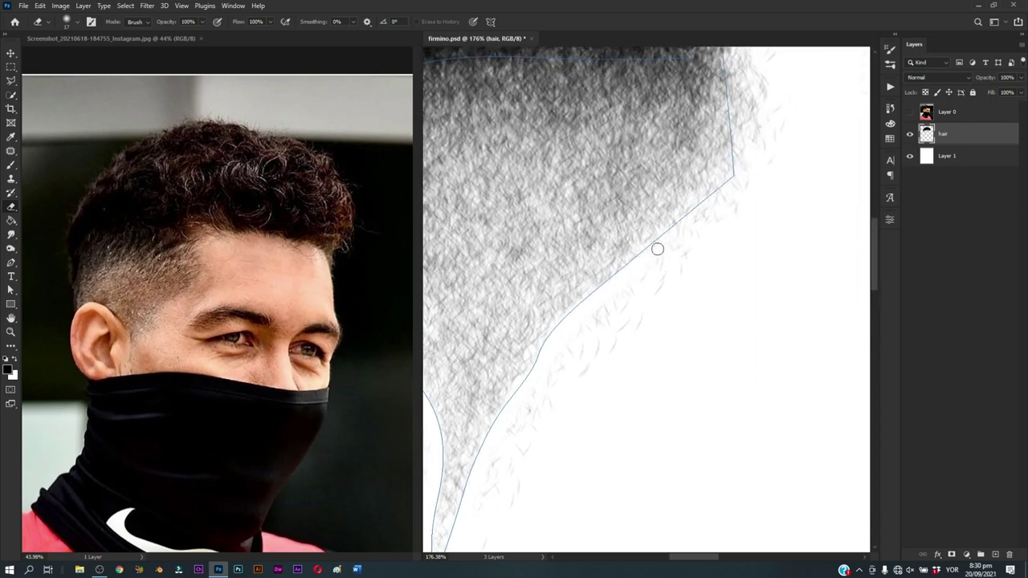
drag(730, 213, 603, 348)
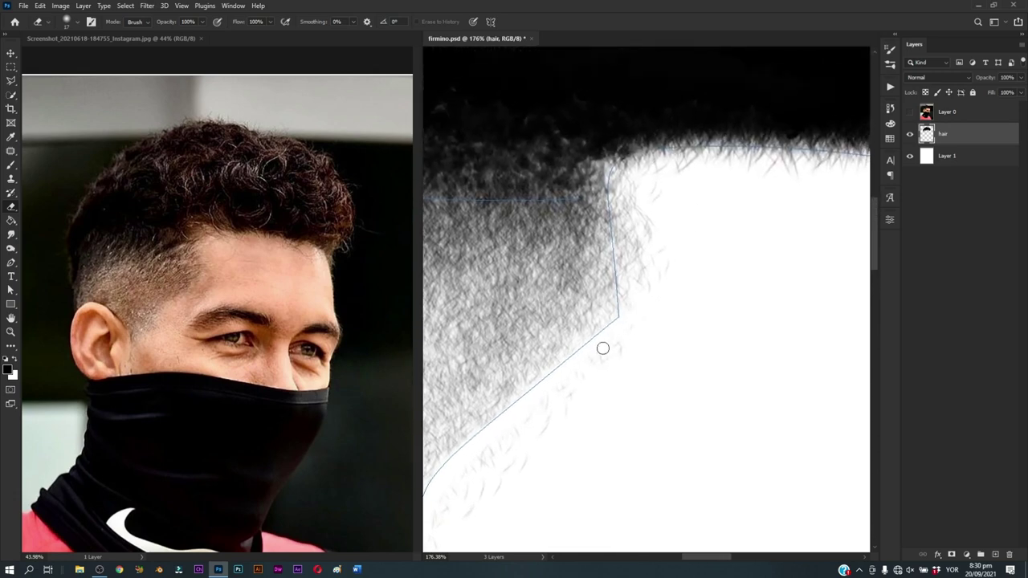
drag(614, 193, 626, 310)
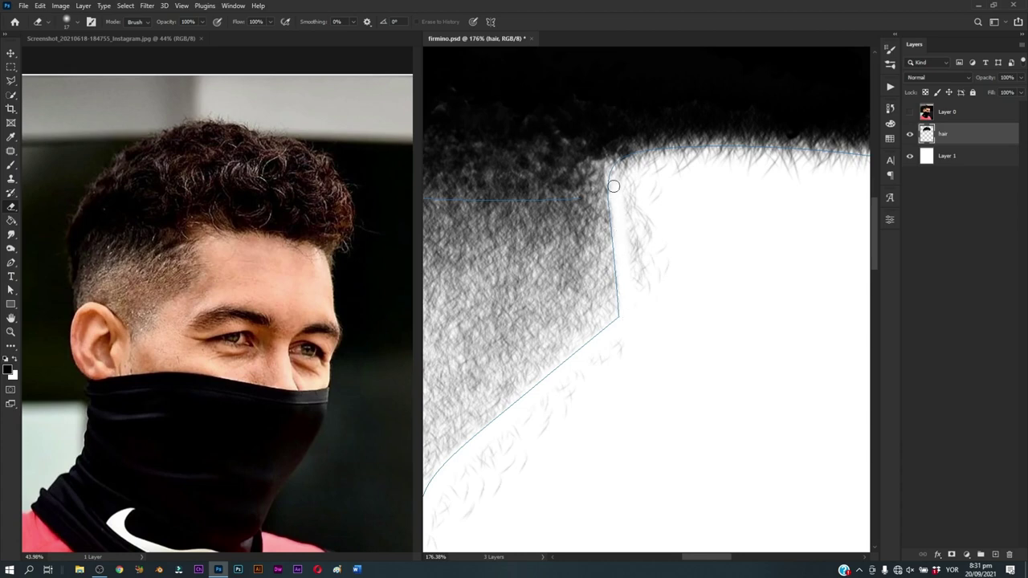
mouse_move(613, 185)
mouse_down()
mouse_move(620, 219)
mouse_move(616, 174)
mouse_move(647, 167)
mouse_move(605, 262)
mouse_up()
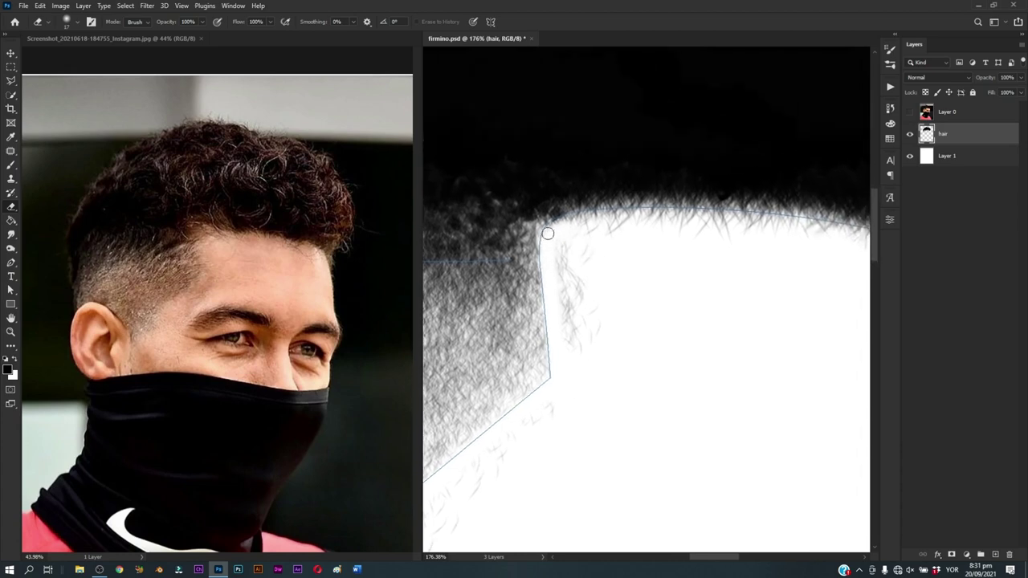
mouse_move(554, 235)
mouse_down()
mouse_move(622, 212)
mouse_move(671, 217)
mouse_move(575, 222)
mouse_move(792, 217)
mouse_move(433, 197)
mouse_move(641, 226)
mouse_up()
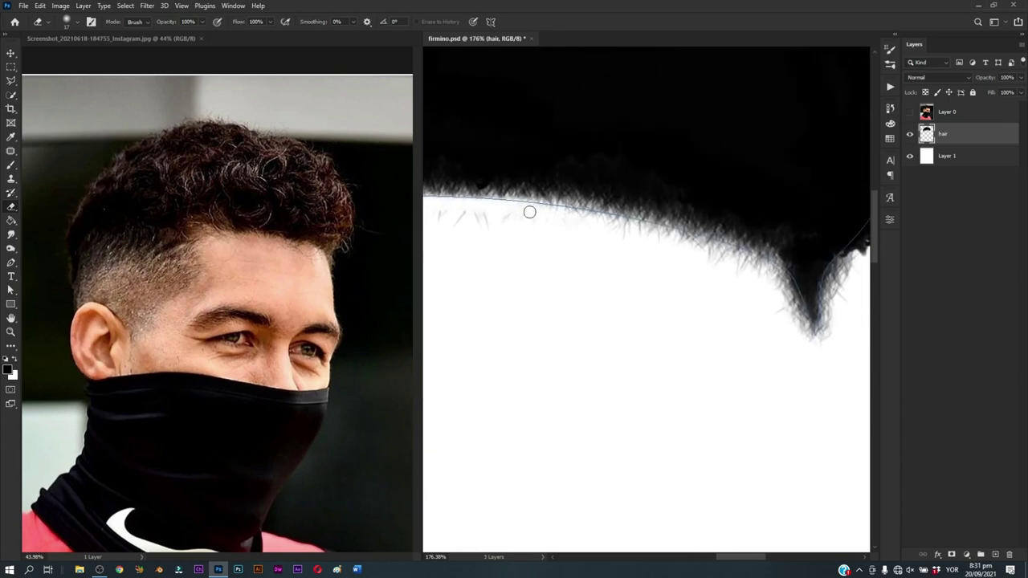
mouse_move(529, 211)
mouse_down()
mouse_move(508, 211)
mouse_move(660, 233)
mouse_move(739, 259)
mouse_move(713, 253)
mouse_up()
Step: Resize the eraser and remove faint strands around the pointed right hair tip
scroll(713, 252, down, 2)
scroll(712, 252, right, 3)
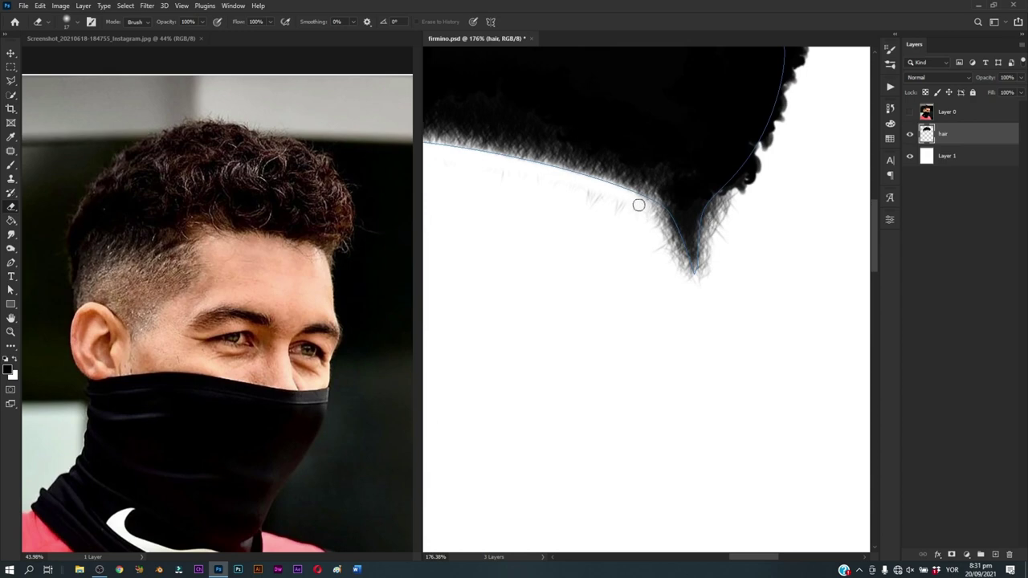
mouse_move(639, 204)
mouse_down()
mouse_move(649, 218)
mouse_move(663, 214)
mouse_move(664, 252)
mouse_up()
alt+right_click(654, 233)
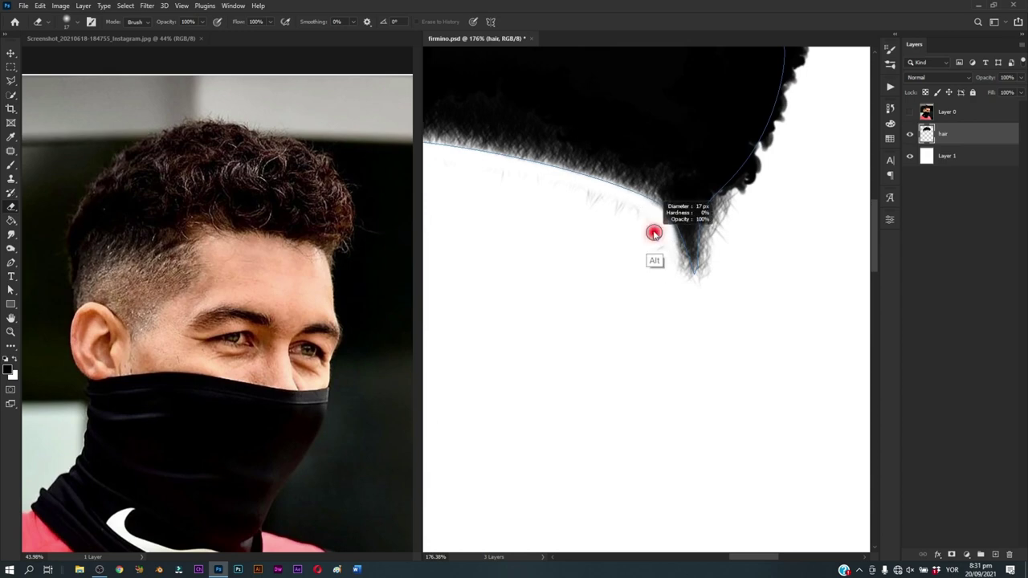
mouse_move(647, 205)
mouse_down()
mouse_move(667, 217)
mouse_move(695, 286)
mouse_up()
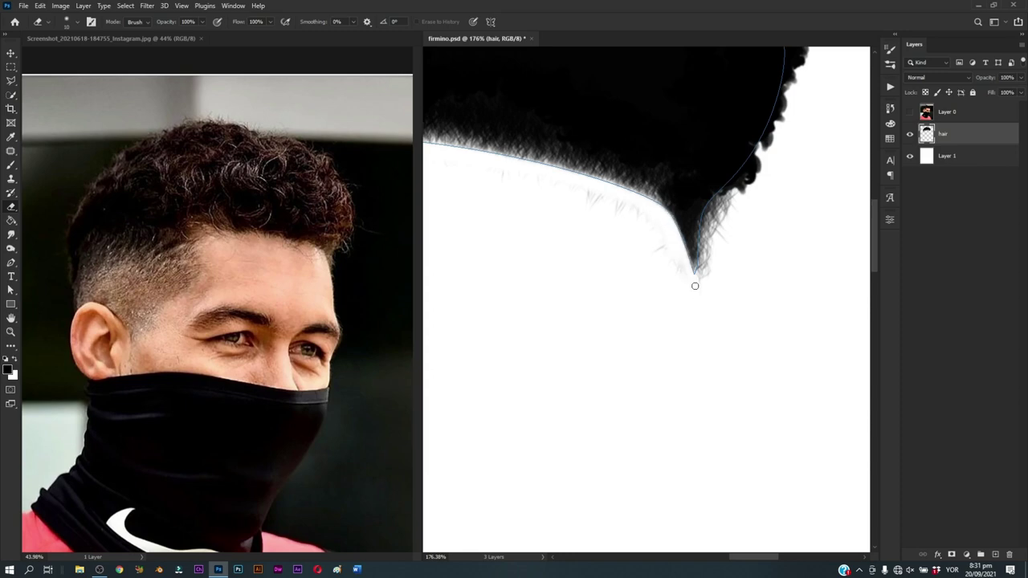
alt+right_click(712, 233)
mouse_move(714, 246)
mouse_down()
mouse_move(697, 281)
mouse_move(727, 201)
mouse_move(720, 239)
mouse_move(715, 216)
mouse_up()
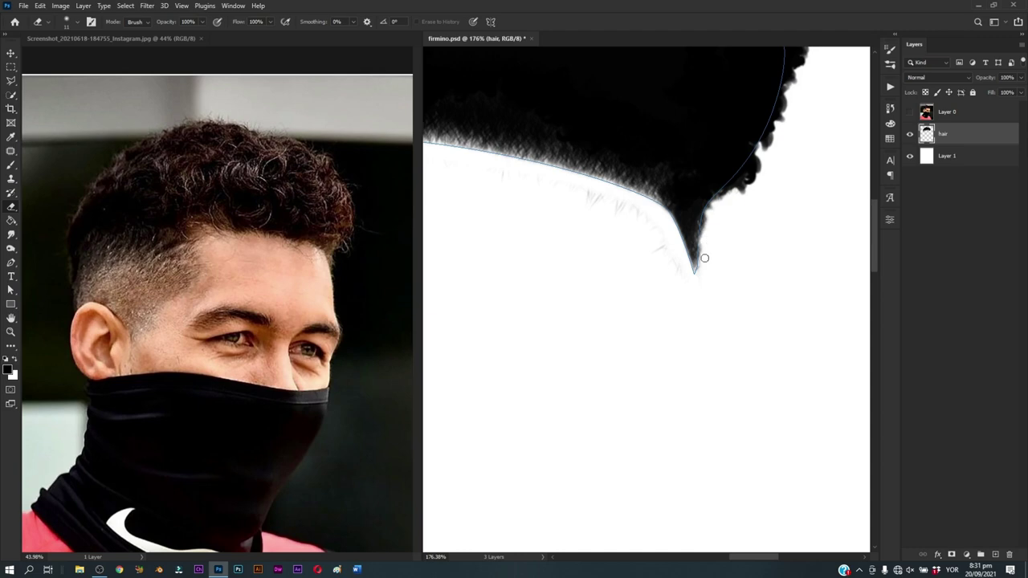
scroll(702, 272, down, 1)
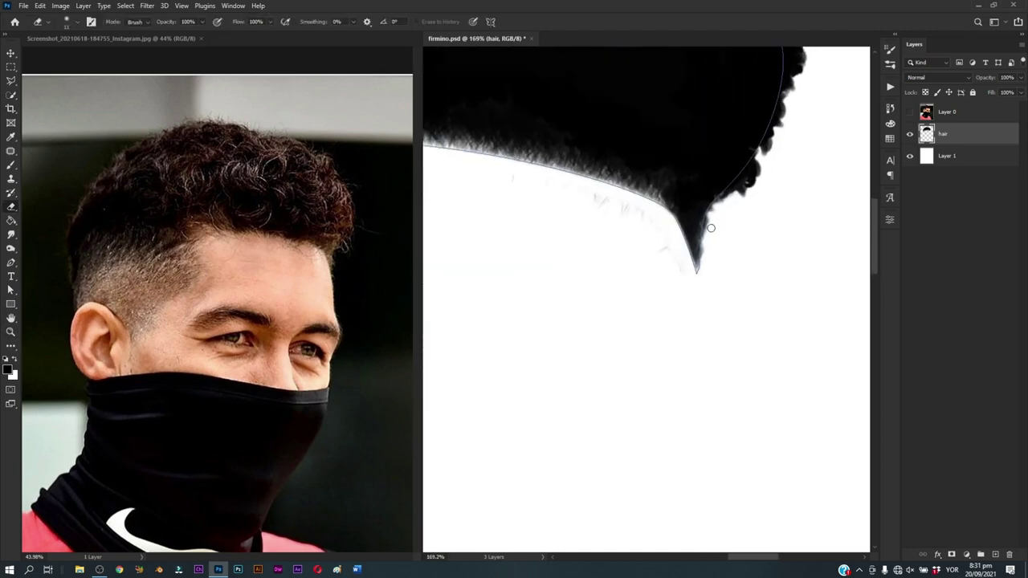
drag(743, 243, 720, 313)
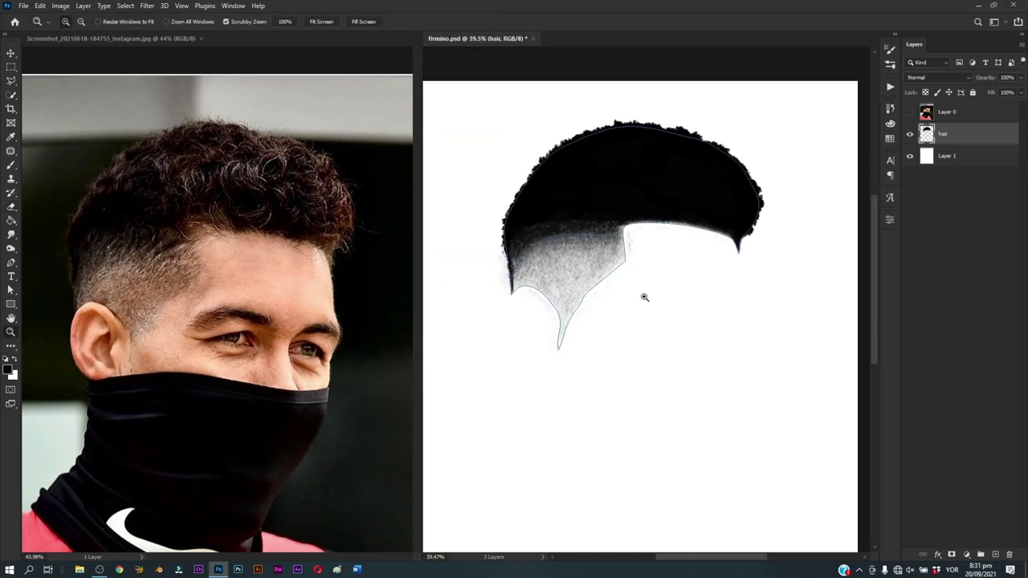
drag(497, 266, 534, 254)
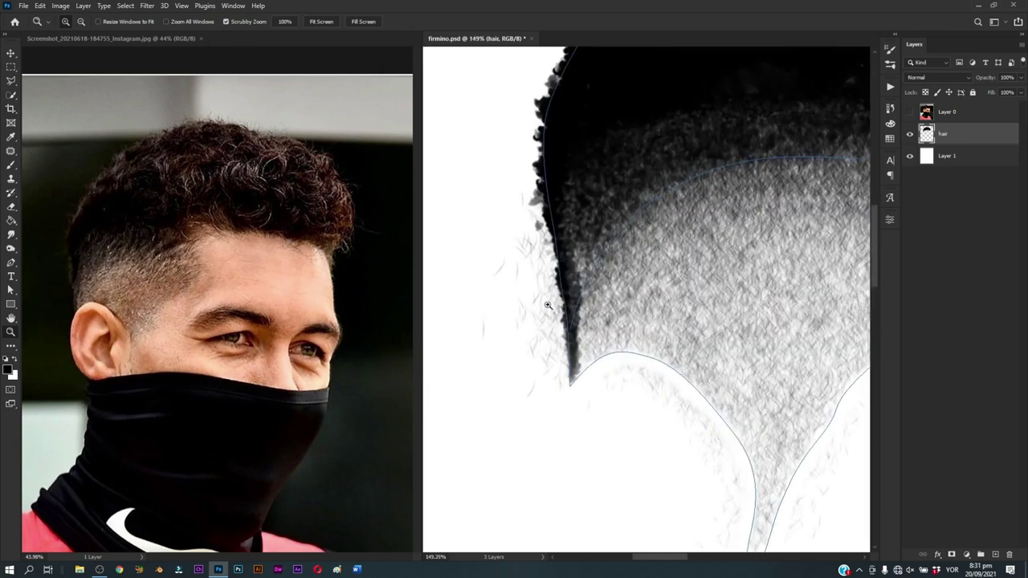
Step: Switch the eraser to a round brush from General Brushes
right_click(683, 251)
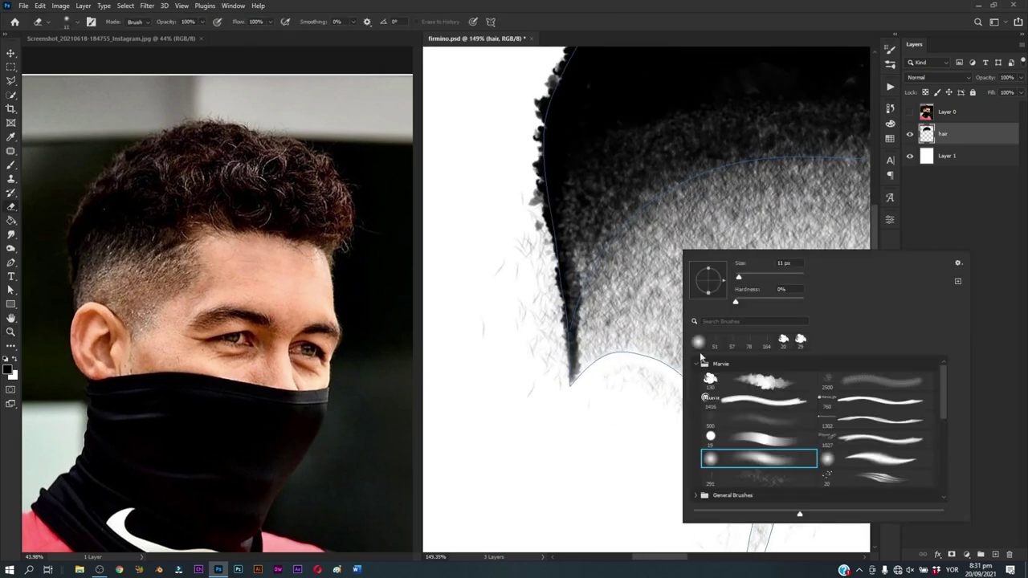
click(891, 68)
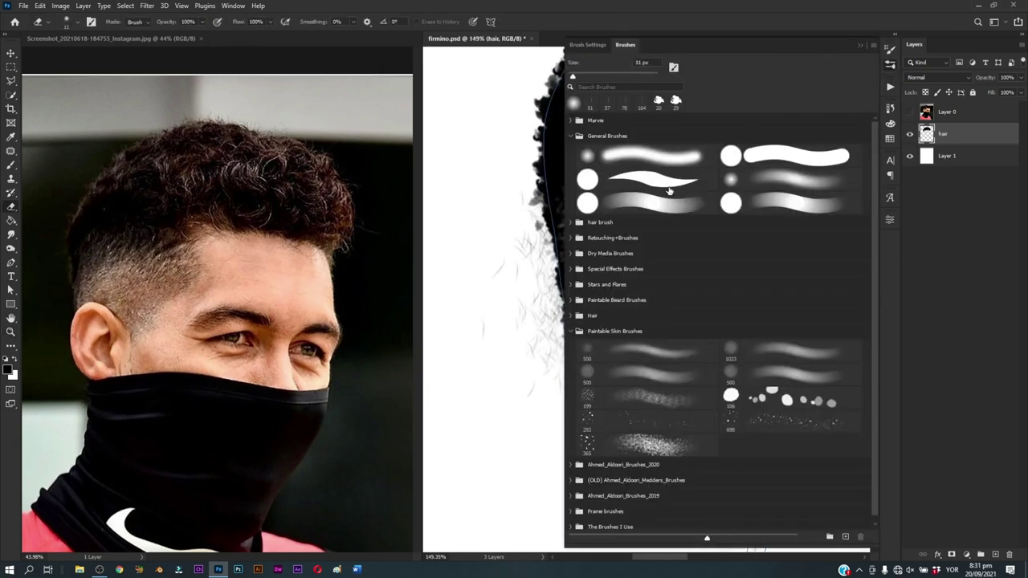
click(737, 161)
click(860, 45)
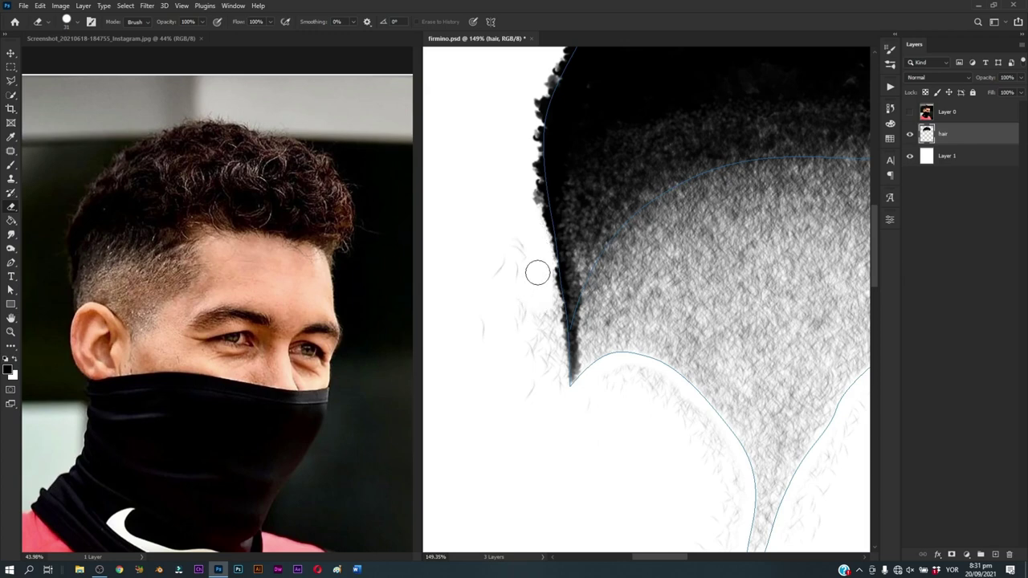
Step: Erase stray strands left of and below the hair edge around the lower tip
mouse_move(549, 318)
mouse_down()
mouse_move(554, 413)
mouse_move(512, 257)
mouse_move(519, 242)
mouse_move(493, 329)
mouse_up()
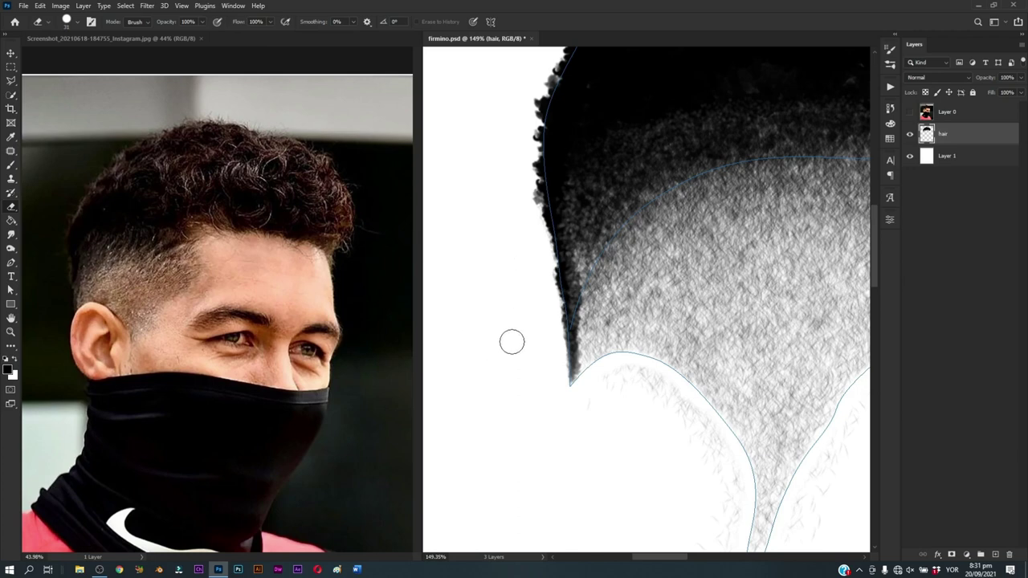
drag(647, 353, 581, 270)
mouse_move(532, 314)
mouse_down()
mouse_move(625, 326)
mouse_move(661, 390)
mouse_move(611, 314)
mouse_move(548, 316)
mouse_move(624, 355)
mouse_up()
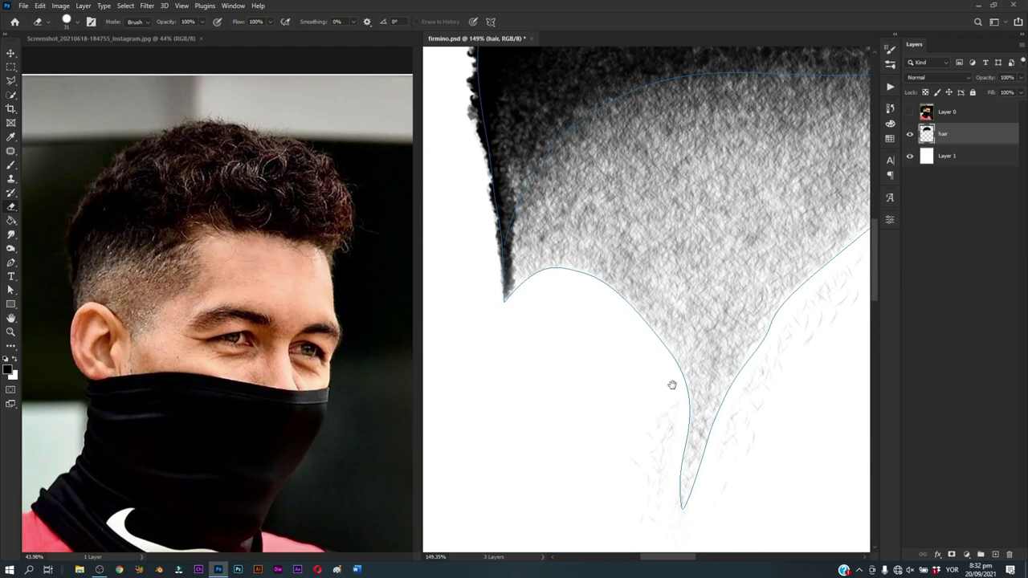
drag(673, 384, 619, 268)
mouse_move(604, 337)
mouse_down()
mouse_move(581, 364)
mouse_move(615, 372)
mouse_move(634, 426)
mouse_move(686, 298)
mouse_move(725, 236)
mouse_move(645, 340)
mouse_move(677, 280)
mouse_move(771, 206)
mouse_move(725, 270)
mouse_up()
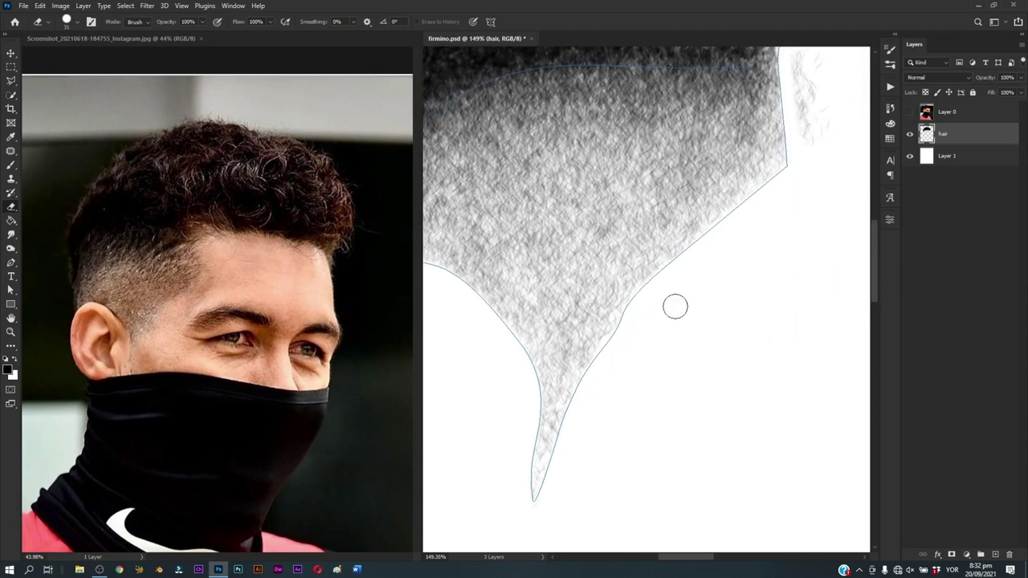
Step: Clean faint strands along the top hair edge and zoom out to the whole shape
drag(772, 221, 629, 398)
mouse_move(653, 267)
mouse_down()
mouse_move(668, 222)
mouse_move(640, 291)
mouse_move(567, 274)
mouse_up()
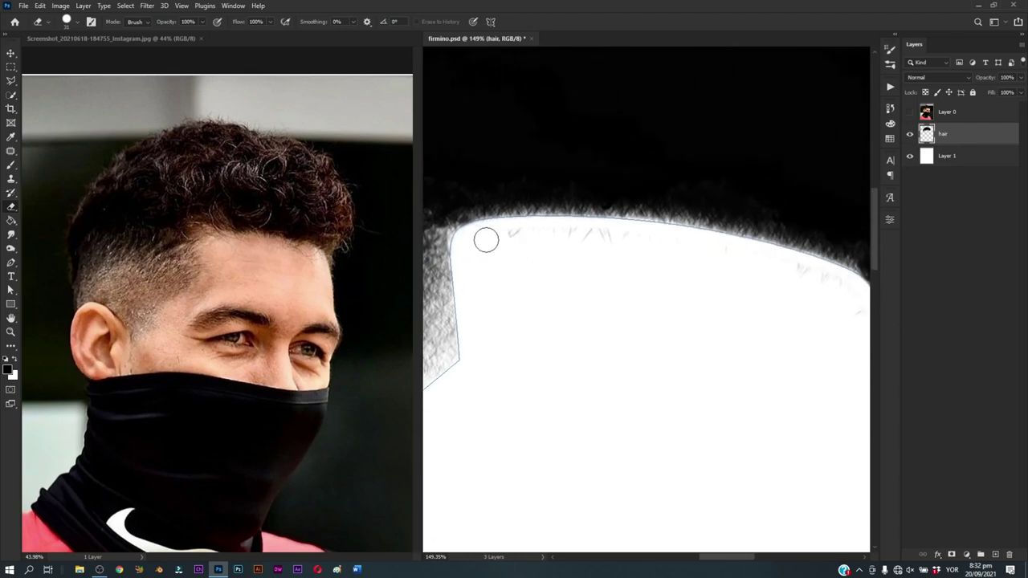
mouse_move(487, 236)
mouse_down()
mouse_move(640, 236)
mouse_move(716, 254)
mouse_up()
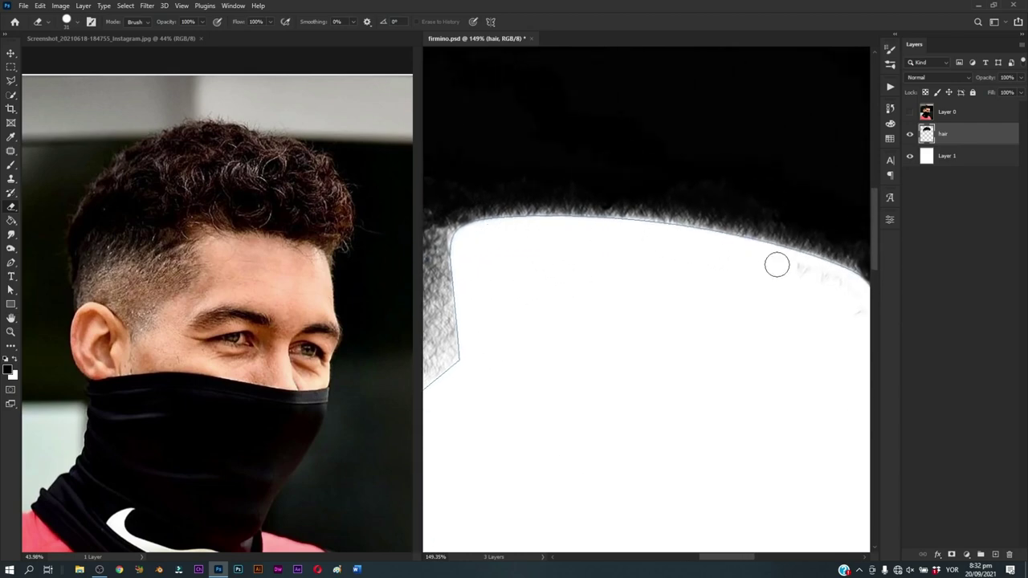
mouse_move(775, 264)
mouse_down()
mouse_move(670, 273)
mouse_move(634, 227)
mouse_move(700, 248)
mouse_move(725, 303)
mouse_up()
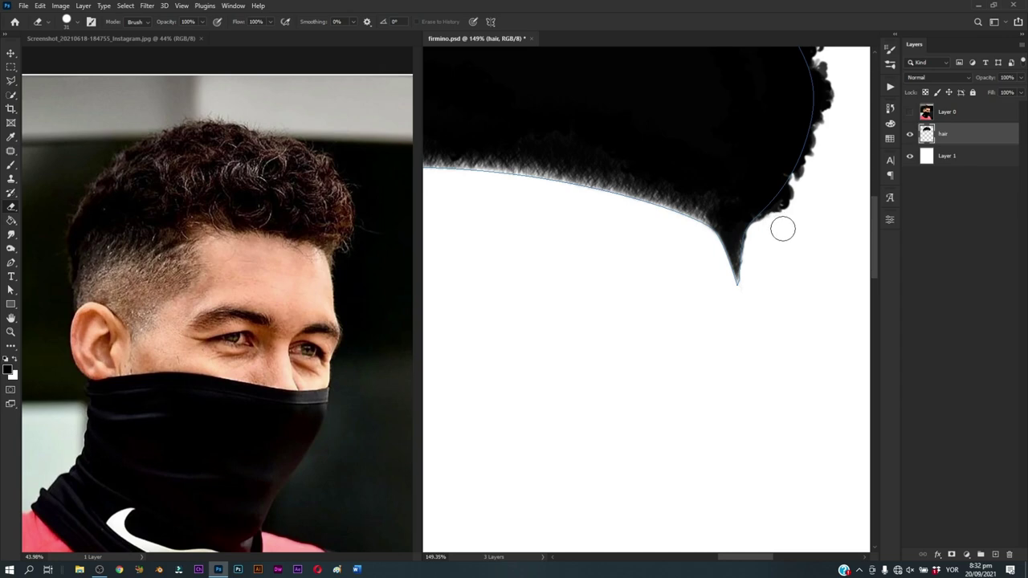
key(z)
drag(808, 211, 734, 329)
key(e)
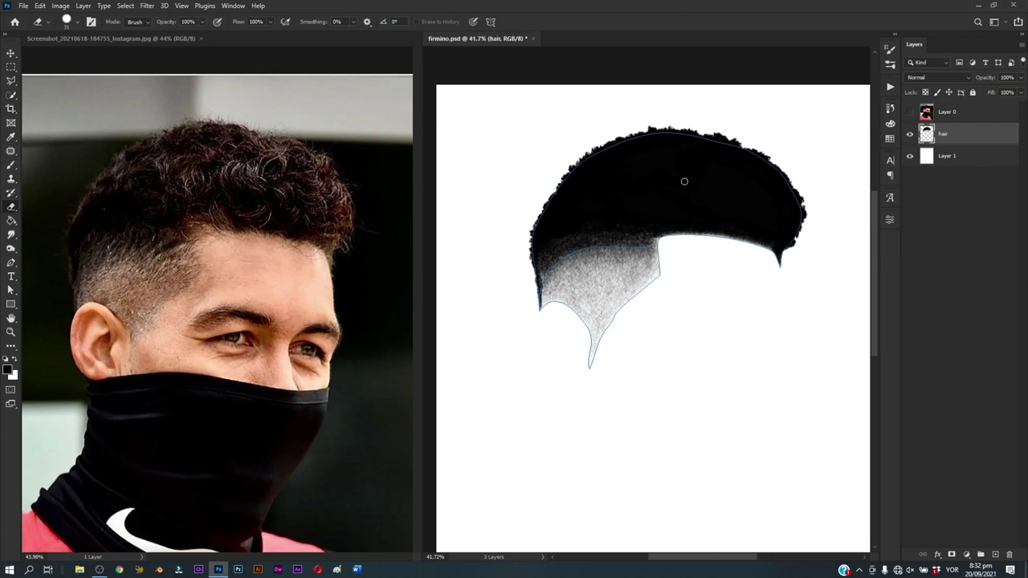
Step: Zoom in on the faded side's edge and select the 20 px textured brush preset
key(p)
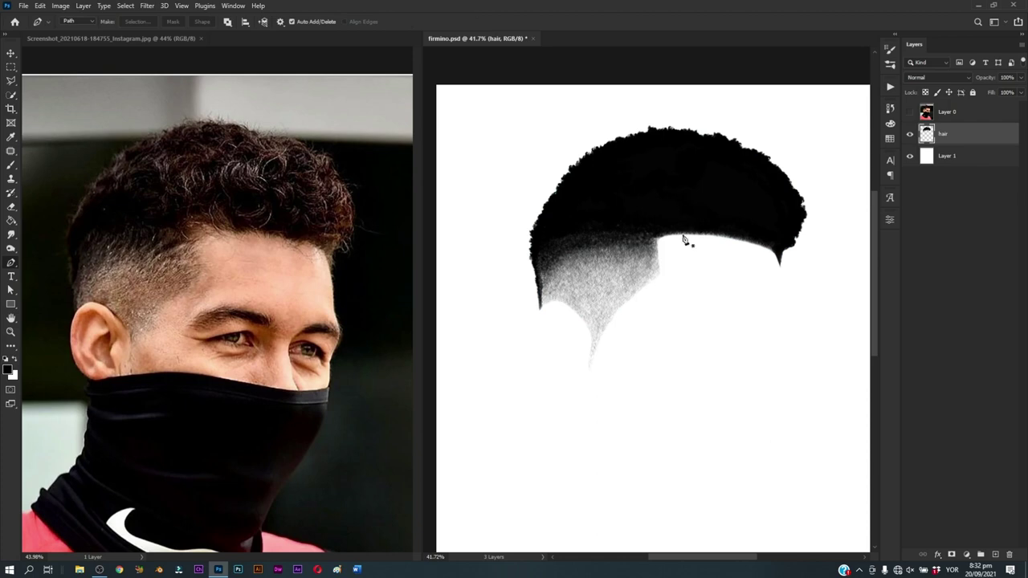
key(z)
drag(565, 335, 546, 367)
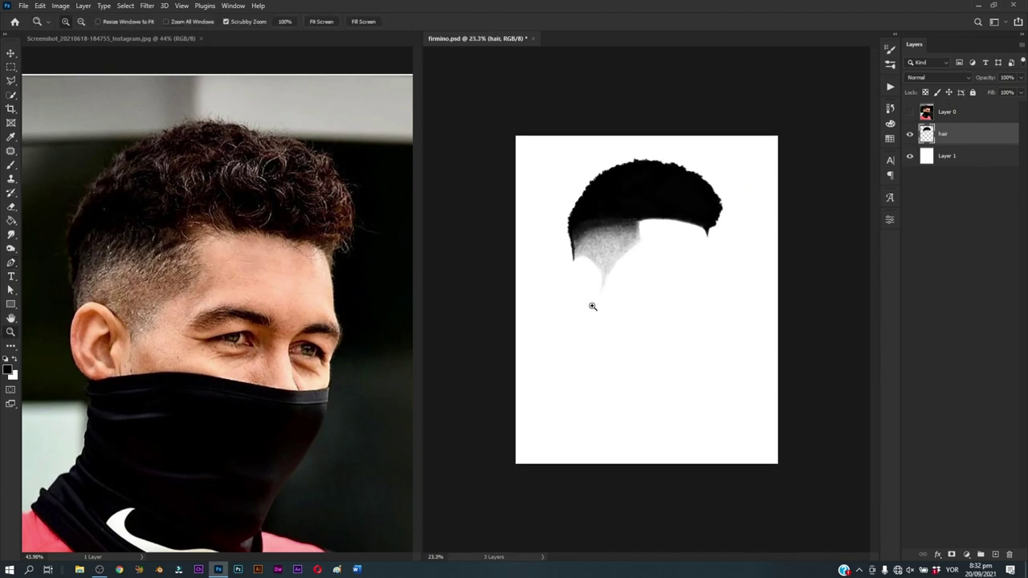
drag(570, 235, 615, 294)
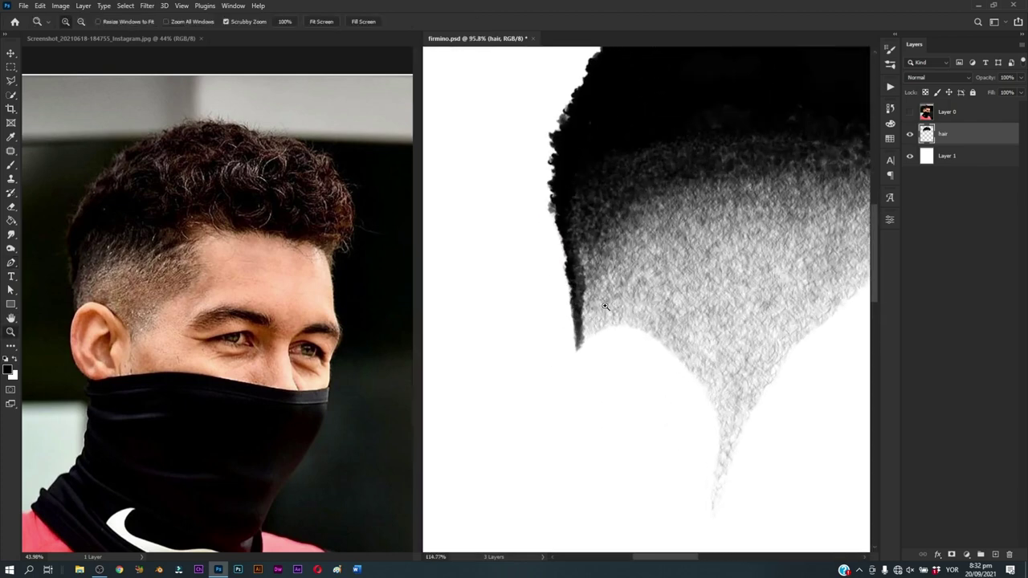
key(p)
key(b)
right_click(625, 270)
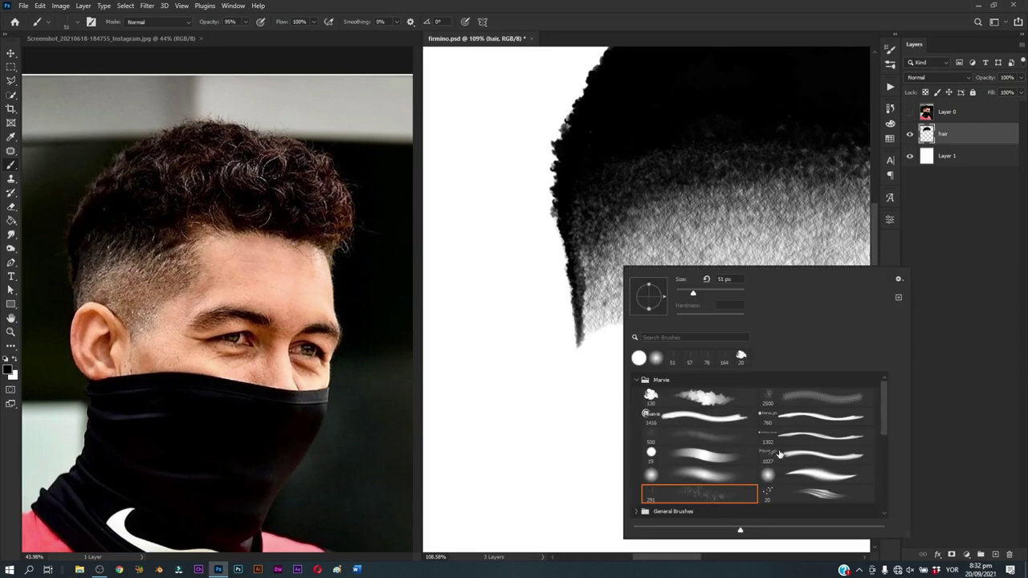
click(804, 493)
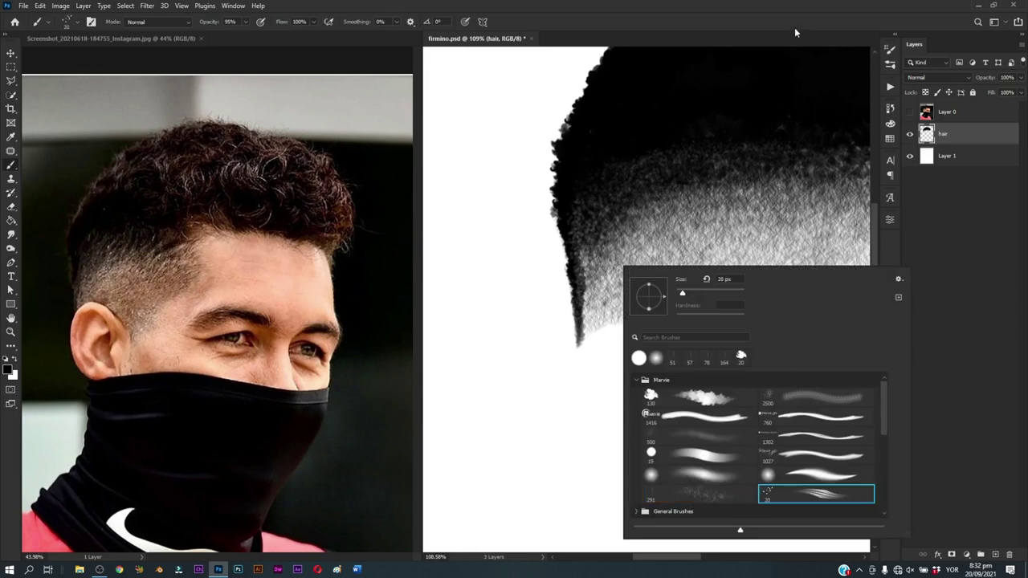
key(Escape)
Step: Fit the whole document on screen, then zoom in on the hair drawing
scroll(579, 277, up, 2)
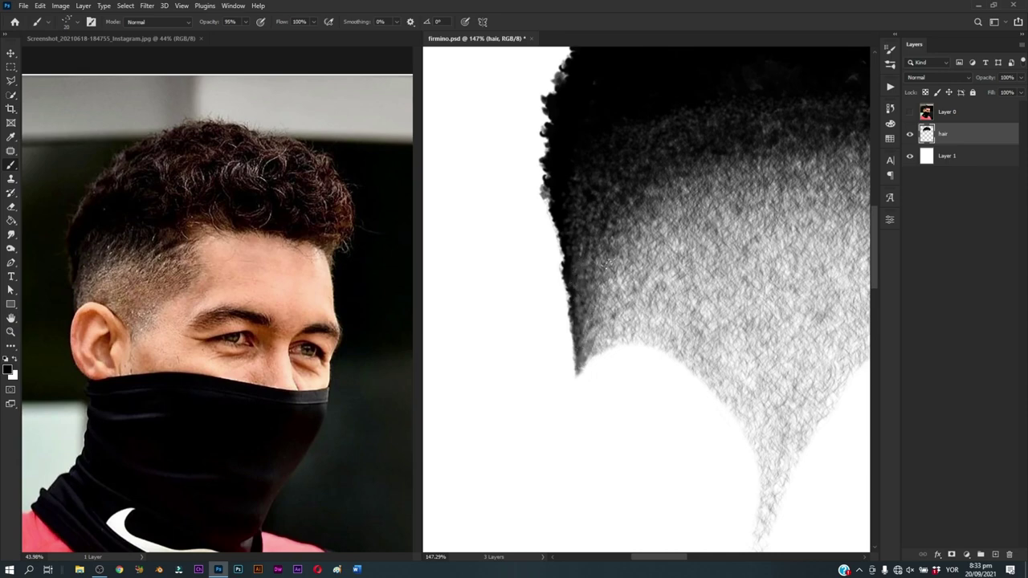
key(ctrl+0)
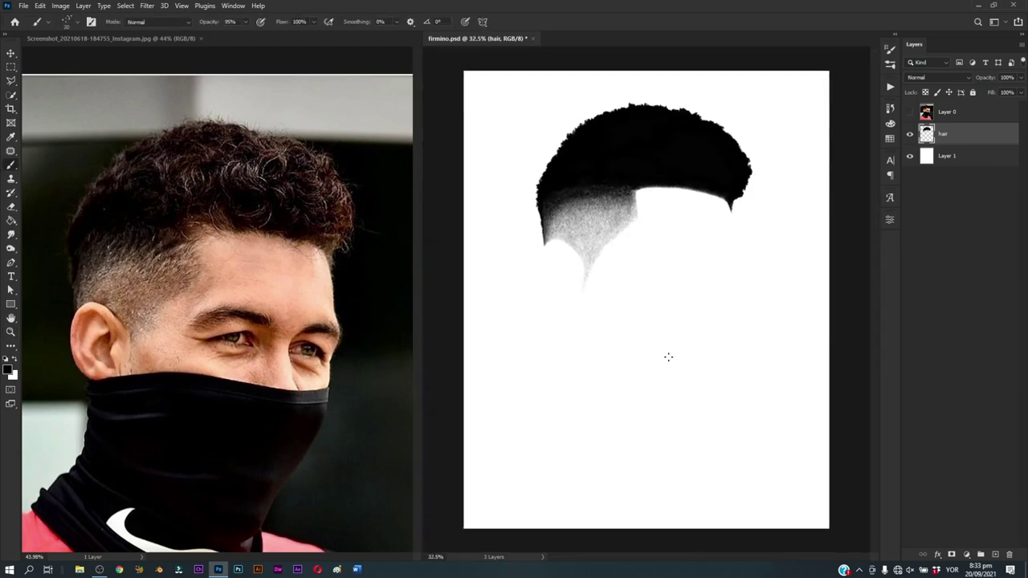
key(z)
mouse_move(649, 270)
mouse_down()
mouse_move(657, 338)
mouse_move(653, 316)
mouse_up()
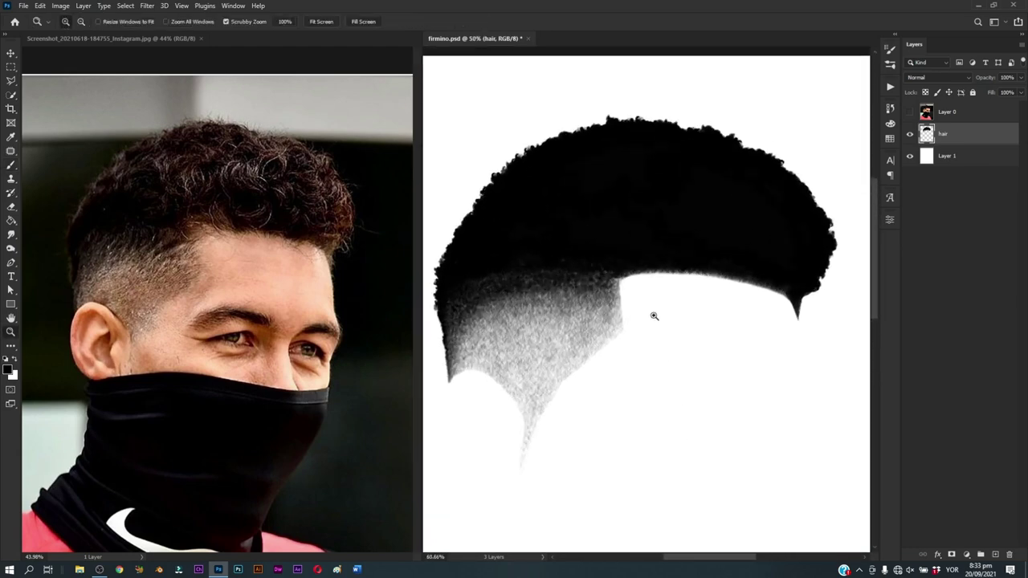
Step: Add empty Layer 2 above the hair and pick the 23 px brush from the Hair folder
click(995, 554)
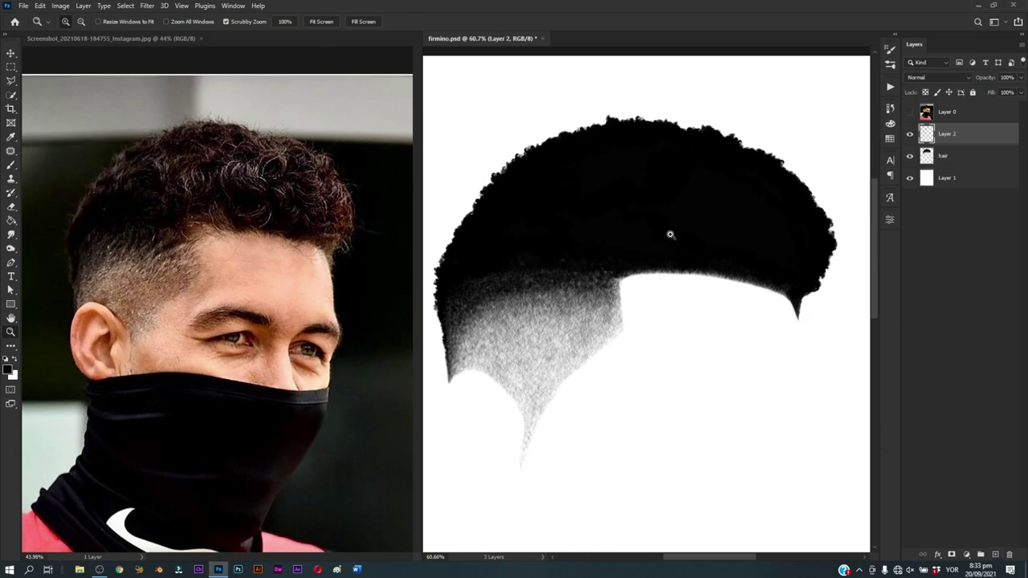
key(b)
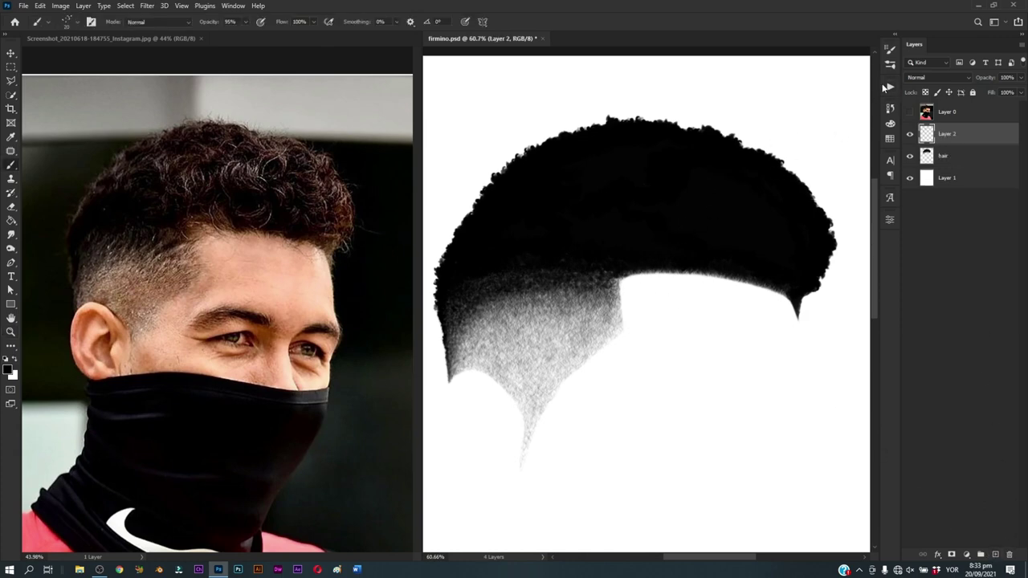
click(891, 65)
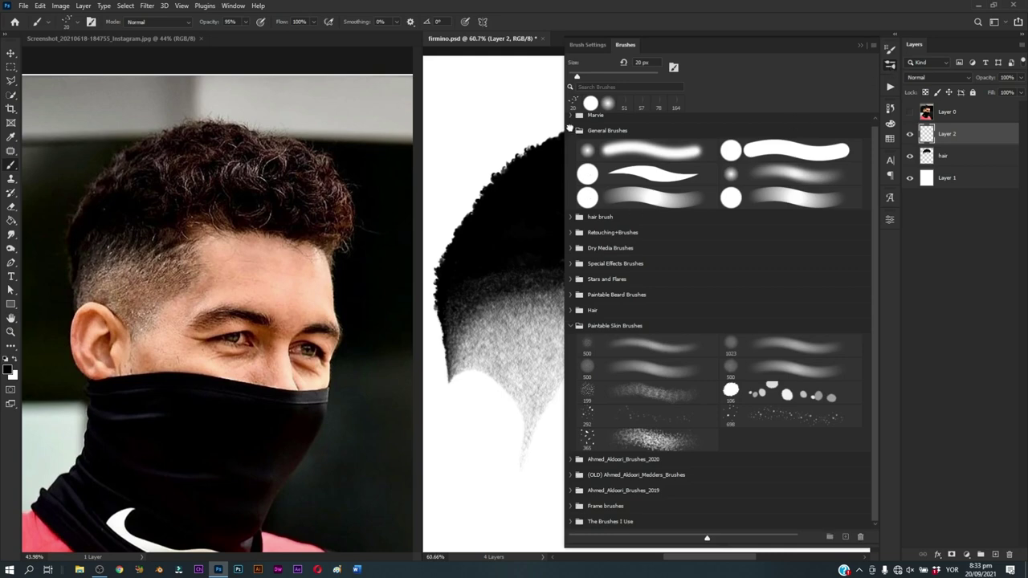
click(571, 122)
click(571, 261)
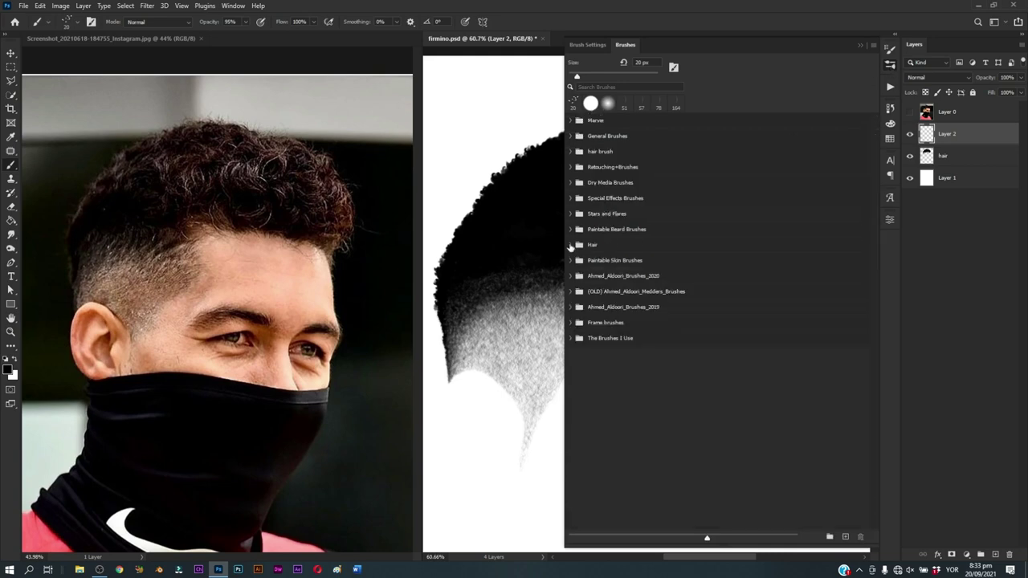
click(571, 244)
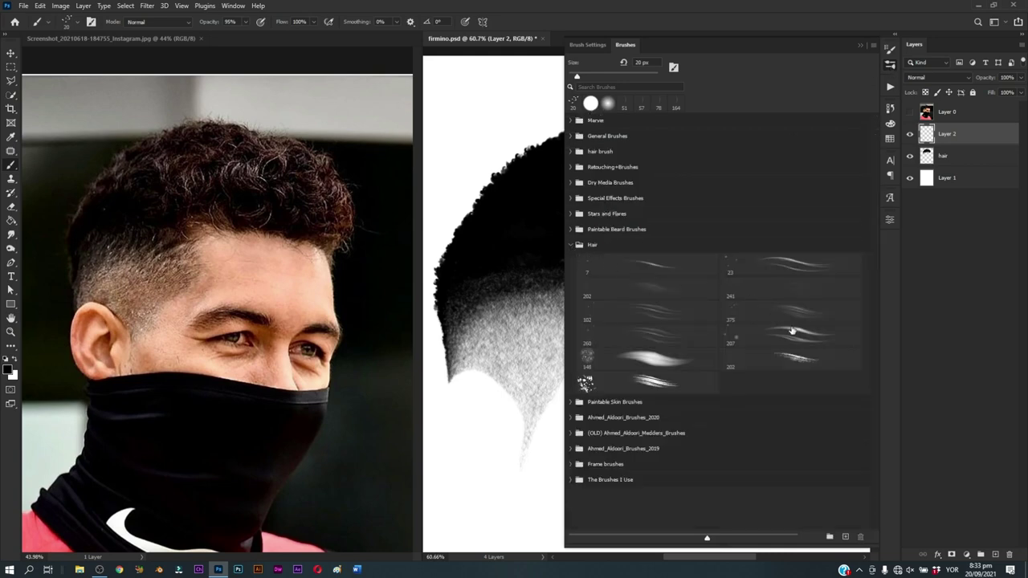
click(811, 267)
Step: Switch to white at 100% opacity and paint faint strands near the hair top
click(866, 45)
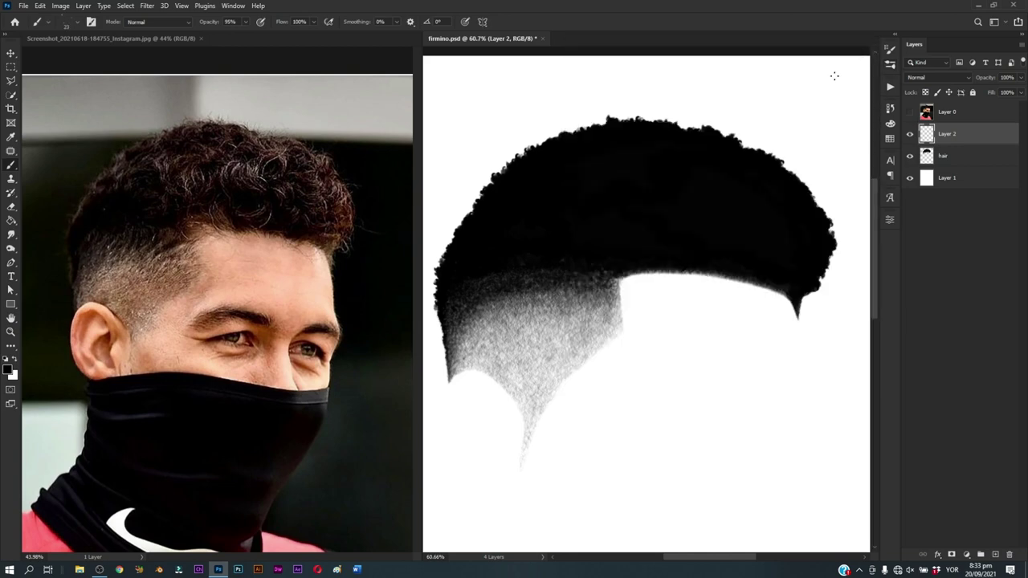
key(x)
drag(654, 177, 671, 213)
key(0)
drag(534, 161, 514, 196)
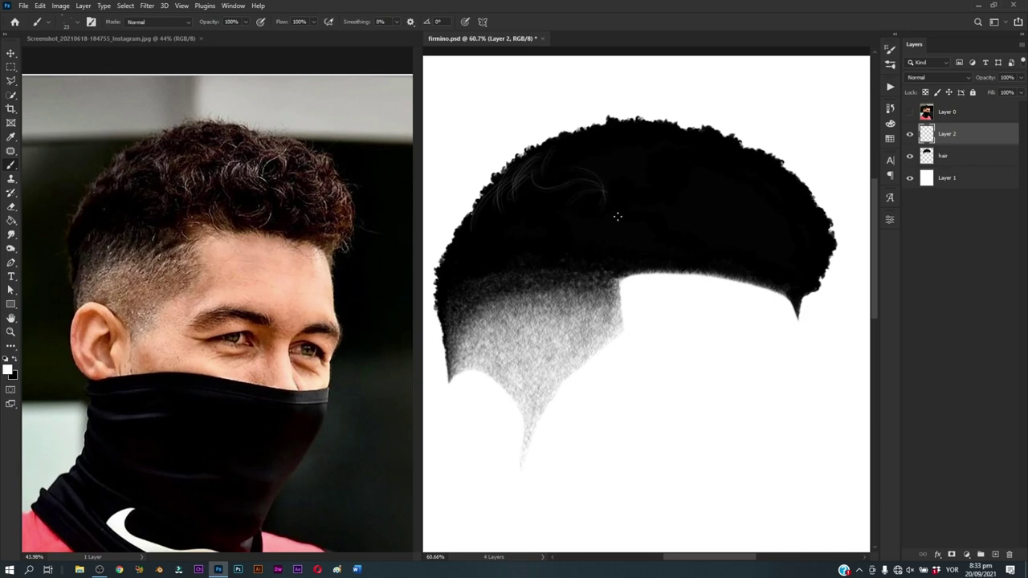
Step: Paint curled white strands across the crown and right side, undoing one stray stroke
drag(676, 171, 660, 224)
mouse_move(717, 164)
mouse_down()
mouse_move(689, 209)
mouse_move(736, 173)
mouse_move(713, 218)
mouse_move(699, 223)
mouse_up()
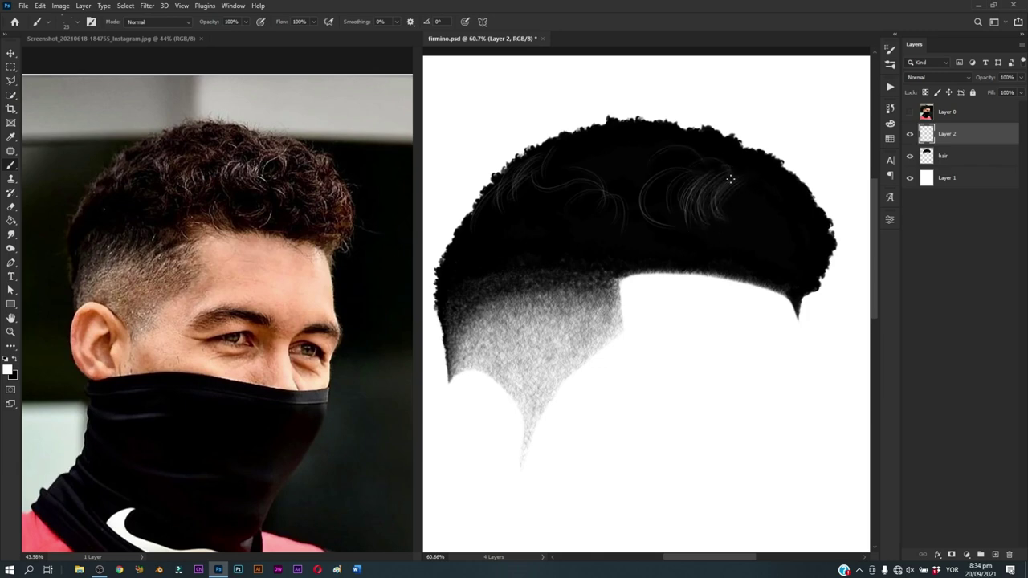
mouse_move(768, 182)
mouse_down()
mouse_move(745, 220)
mouse_move(765, 245)
mouse_up()
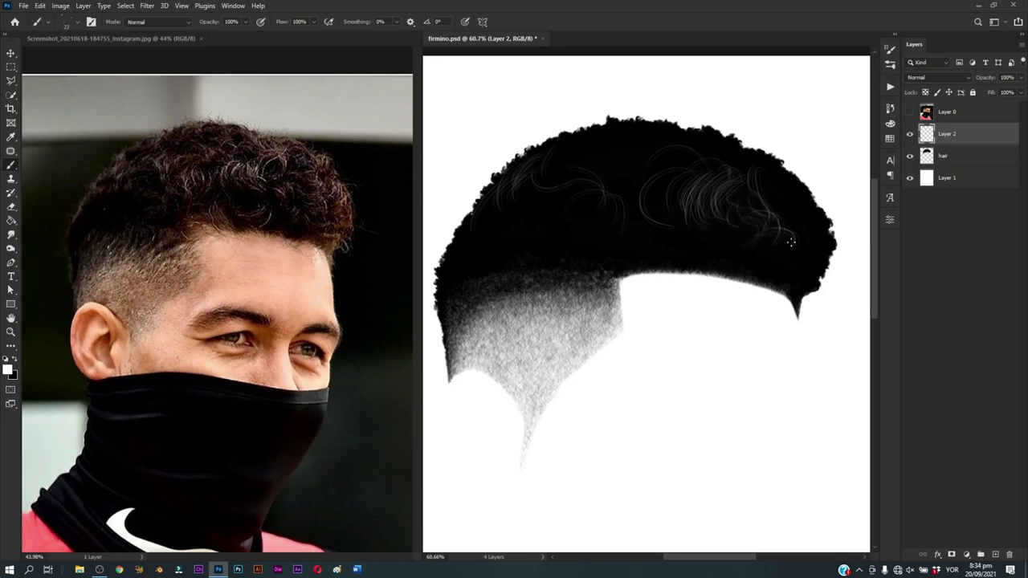
scroll(815, 238, down, 3)
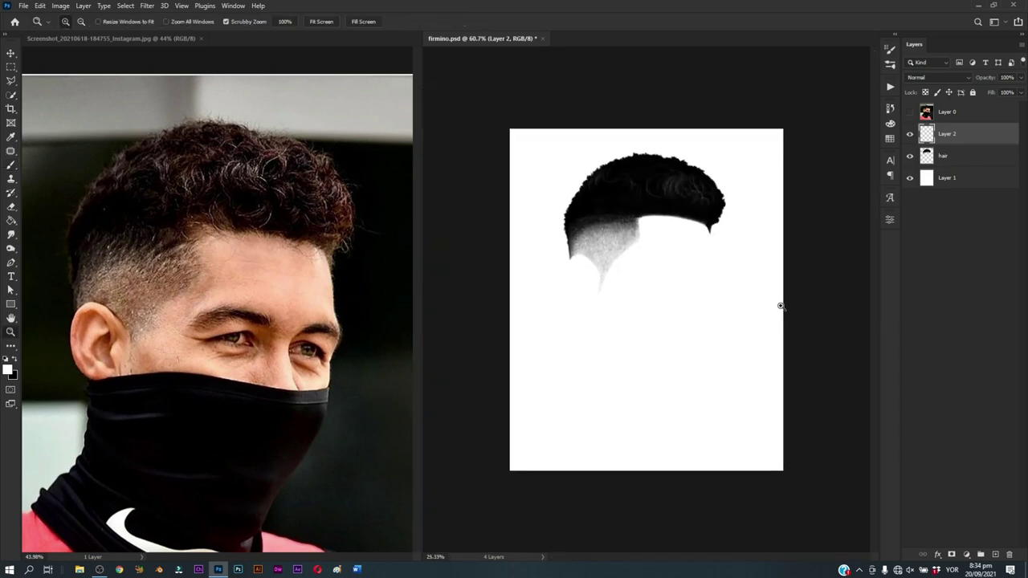
scroll(779, 300, up, 2)
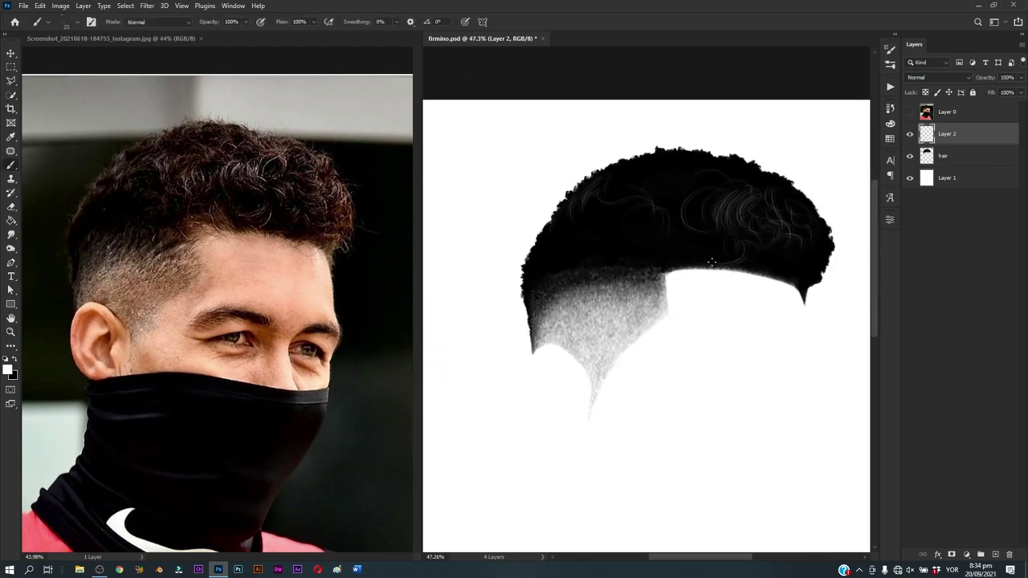
drag(711, 262, 691, 239)
key(ctrl+z)
drag(636, 226, 707, 221)
drag(744, 236, 696, 217)
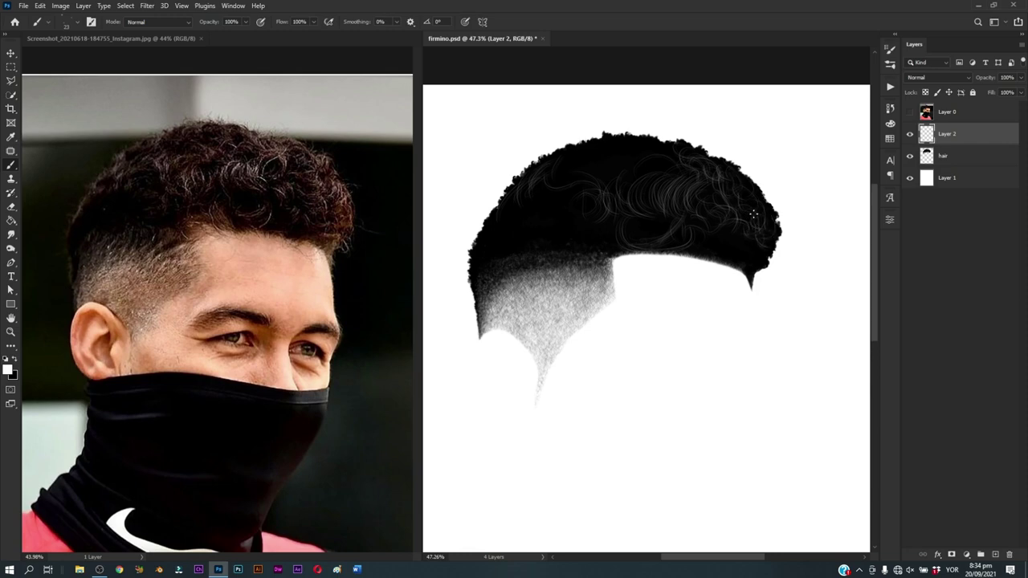
Step: Brush more white curls over the hair's lower right and upper area, then zoom out
drag(757, 198, 768, 253)
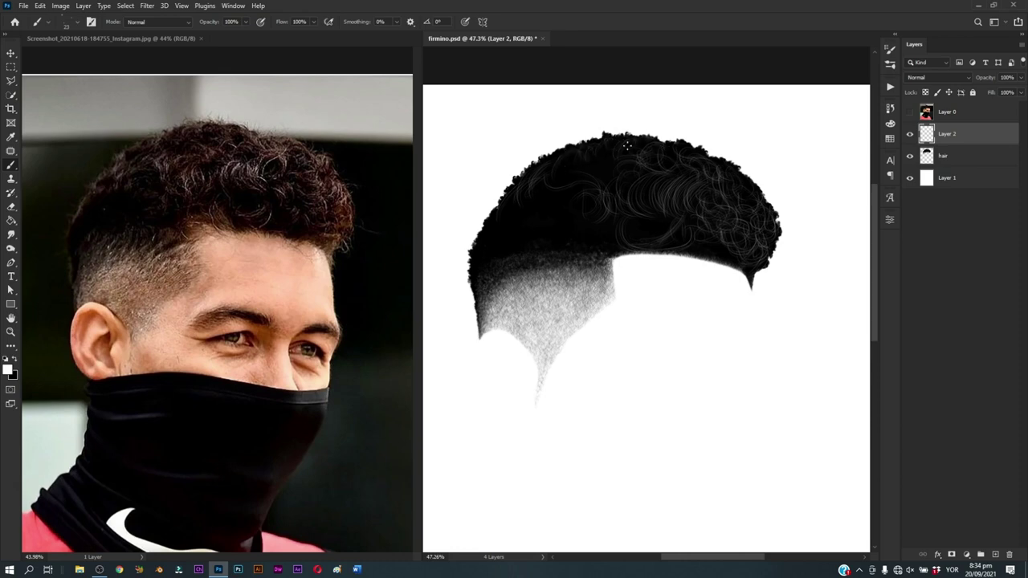
mouse_move(576, 169)
mouse_down()
mouse_move(568, 200)
mouse_move(551, 173)
mouse_move(586, 190)
mouse_move(639, 170)
mouse_move(649, 206)
mouse_up()
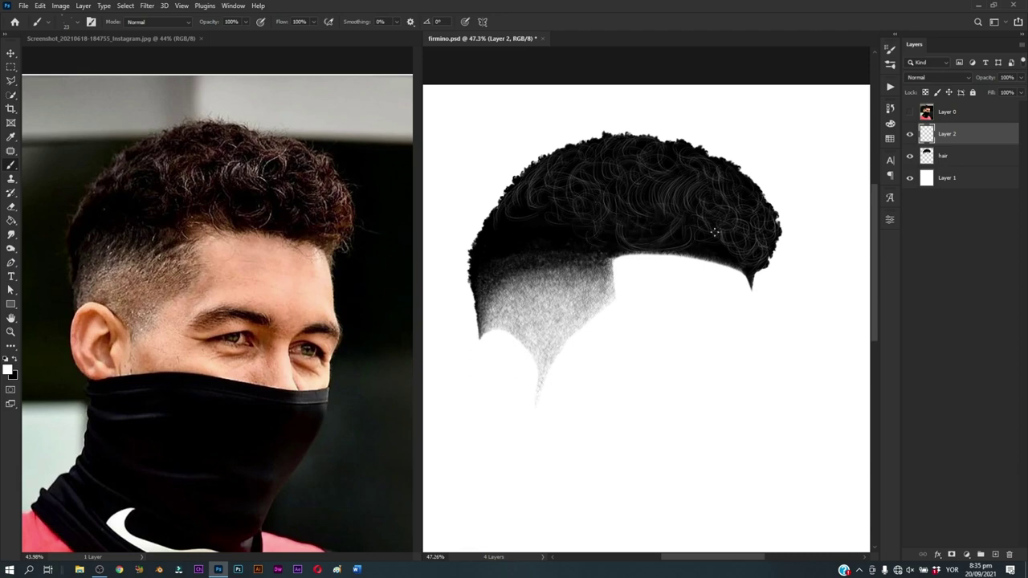
scroll(702, 284, down, 3)
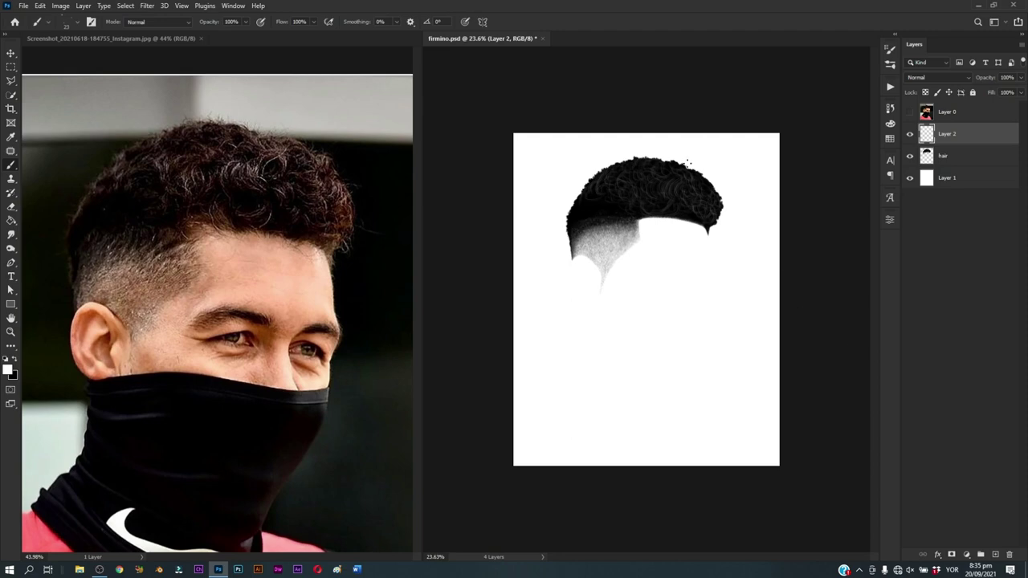
Step: Zoom into the hair and hide then show Layer 2 to compare the strands
key(z)
drag(701, 200, 735, 187)
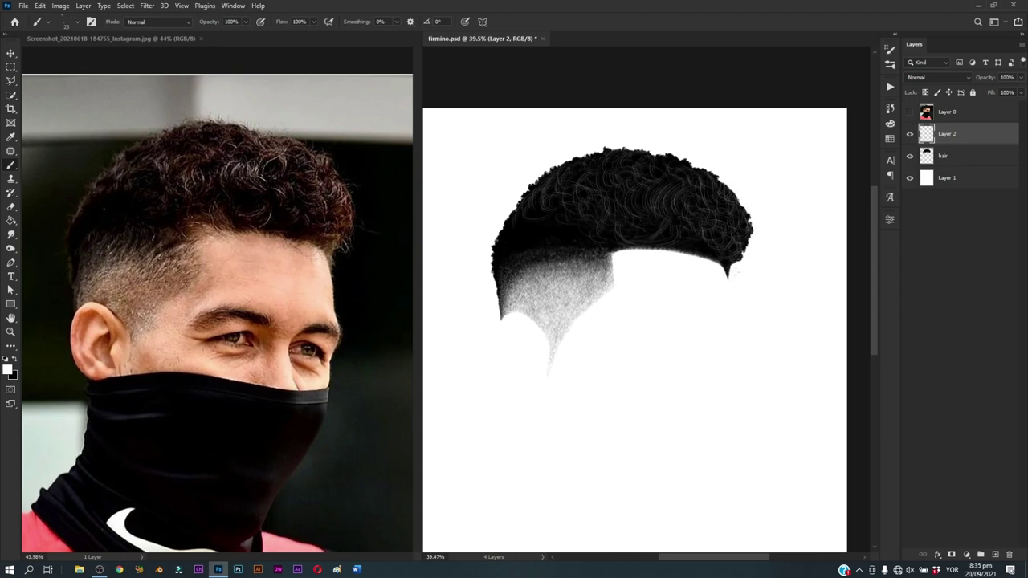
drag(737, 268, 730, 290)
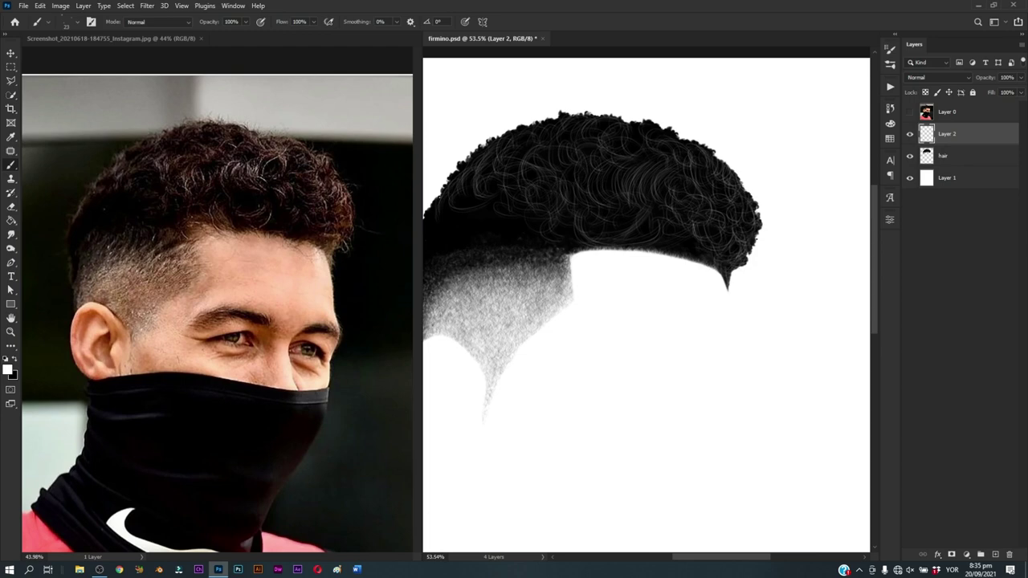
alt+click(720, 282)
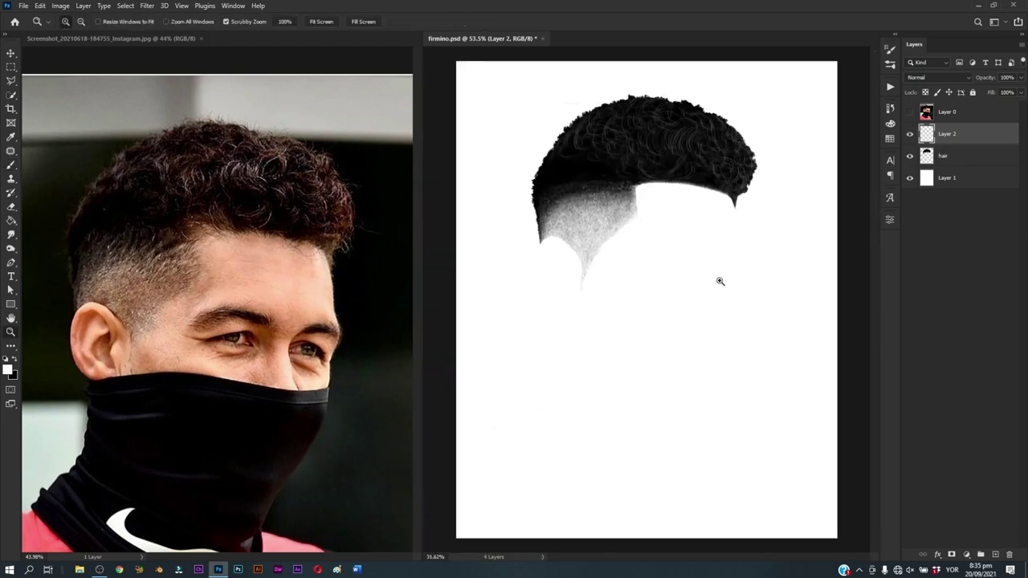
click(909, 134)
click(714, 189)
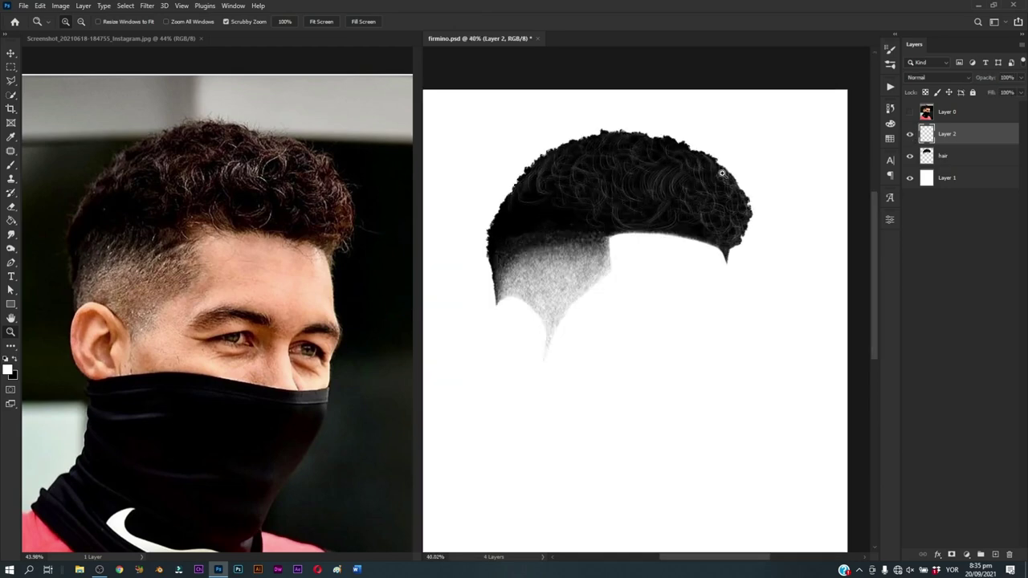
click(700, 163)
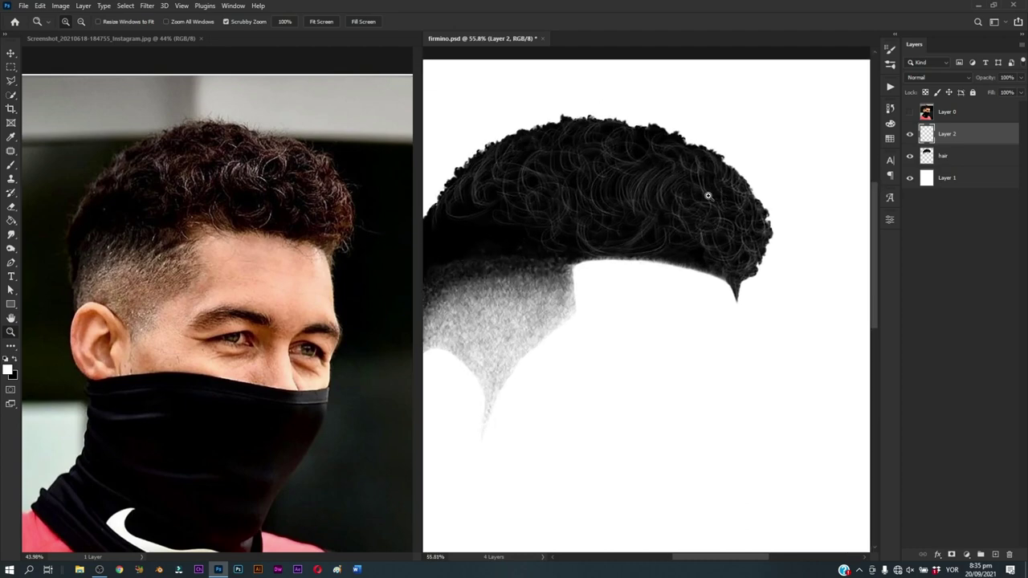
Step: Lighten small spots along the hair's top edge with the brush, then zoom out
key(b)
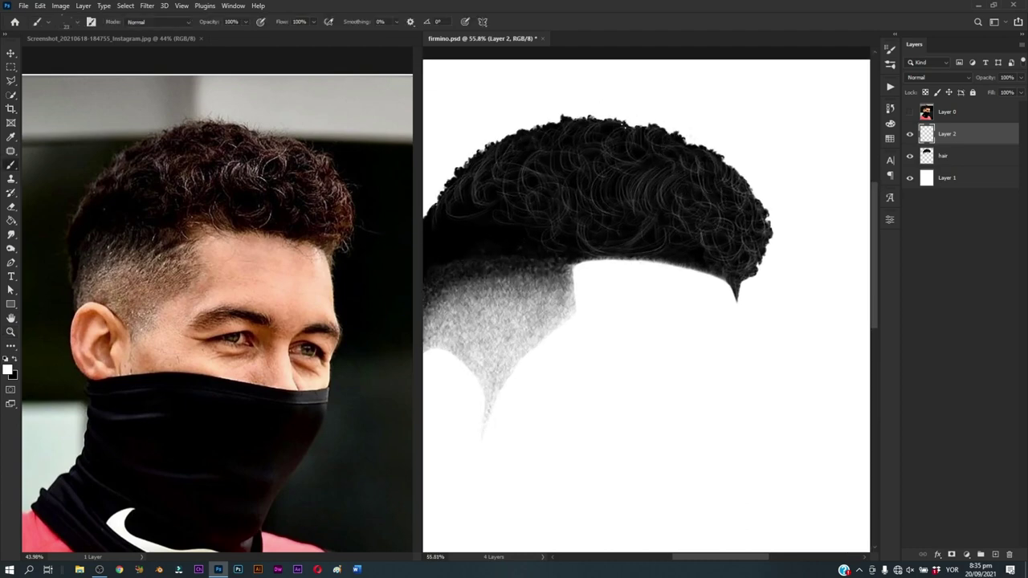
drag(615, 123, 552, 127)
drag(521, 214, 578, 208)
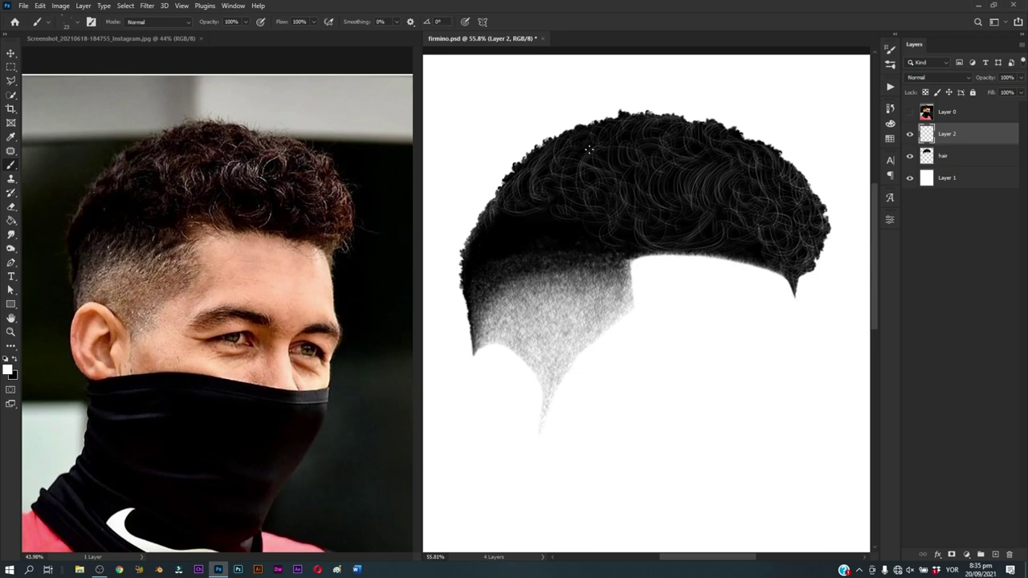
scroll(718, 236, down, 3)
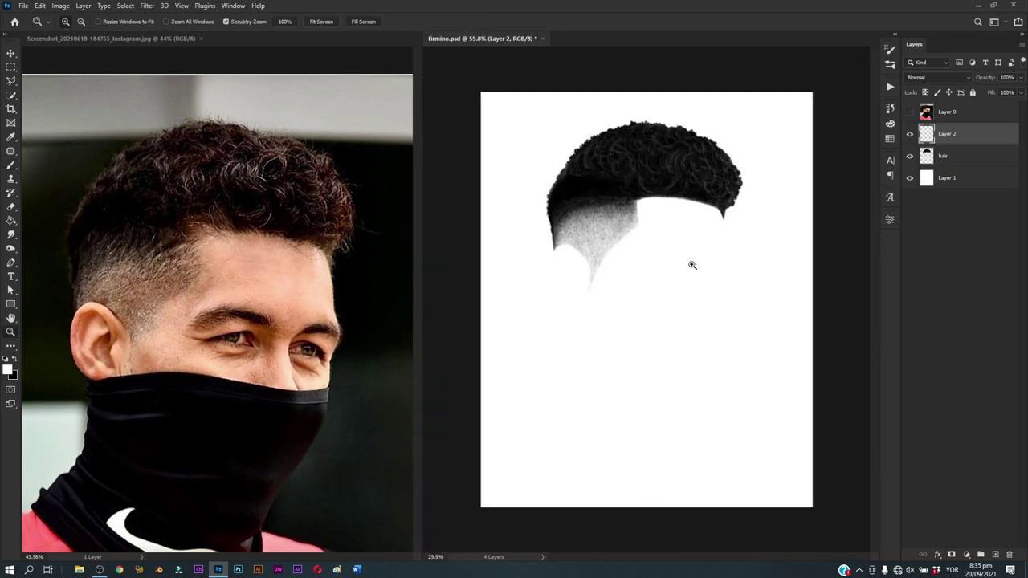
scroll(688, 269, down, 2)
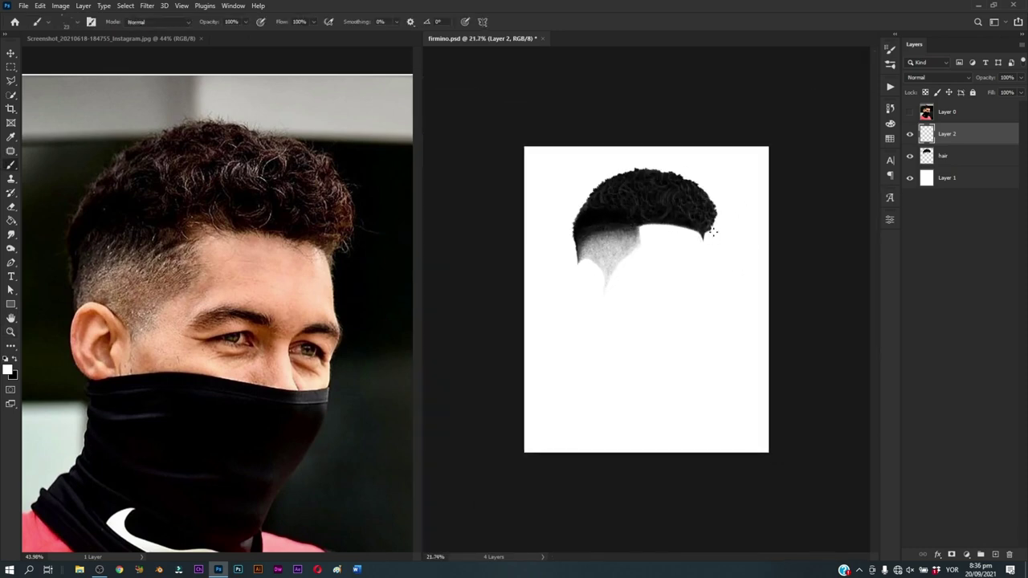
Step: Switch to the 241 px hair brush from the brush presets
click(889, 65)
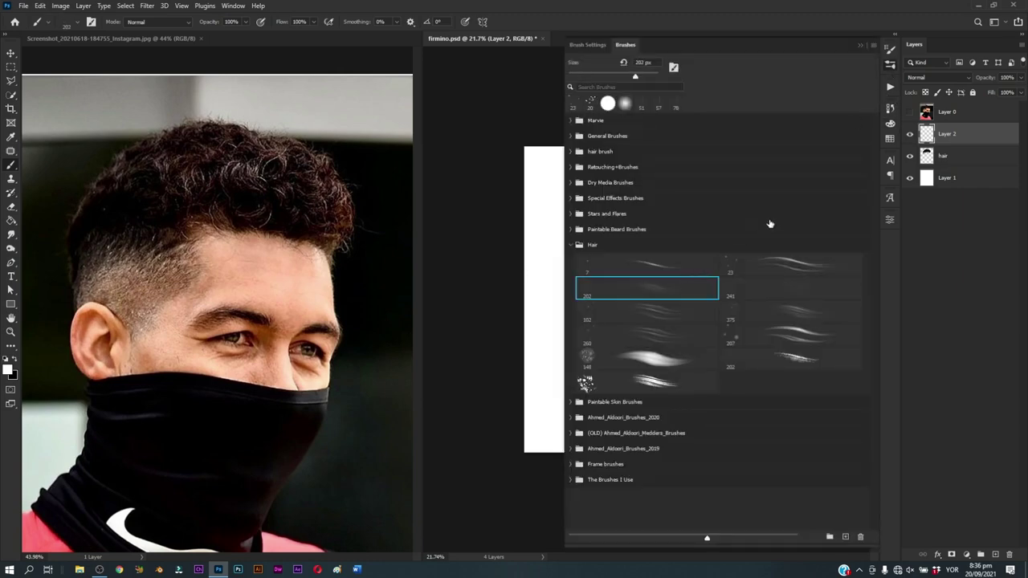
click(811, 283)
click(859, 45)
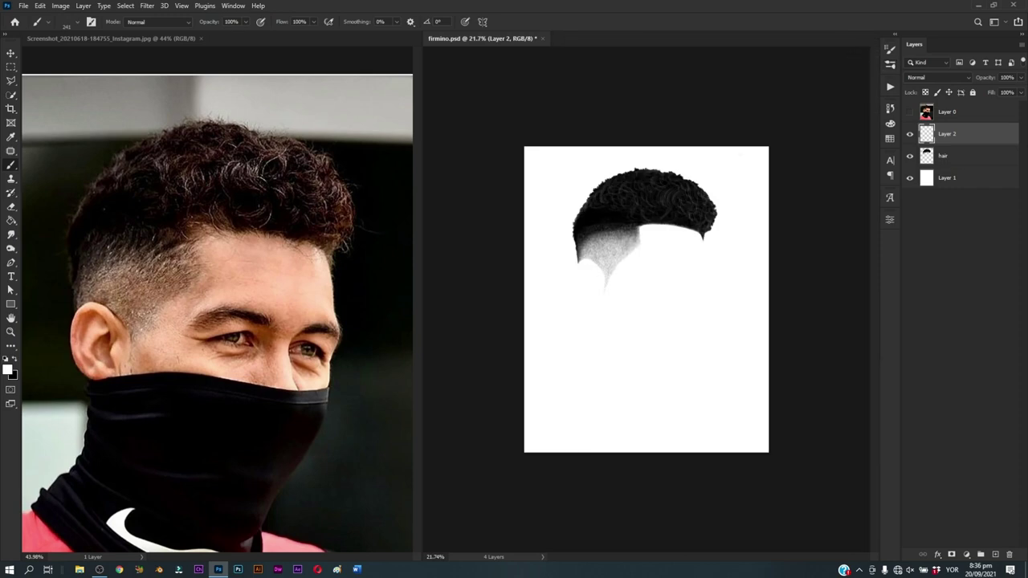
scroll(631, 258, up, 2)
scroll(631, 259, up, 1)
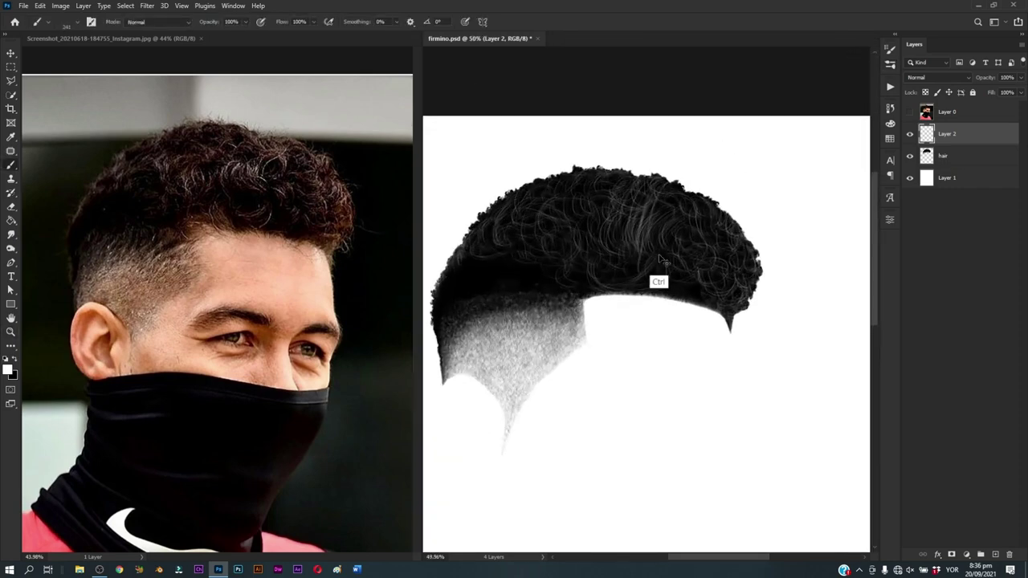
Step: Paint denser curls across the hair, then sample the reference's dark brown for the right edge
drag(622, 238, 677, 226)
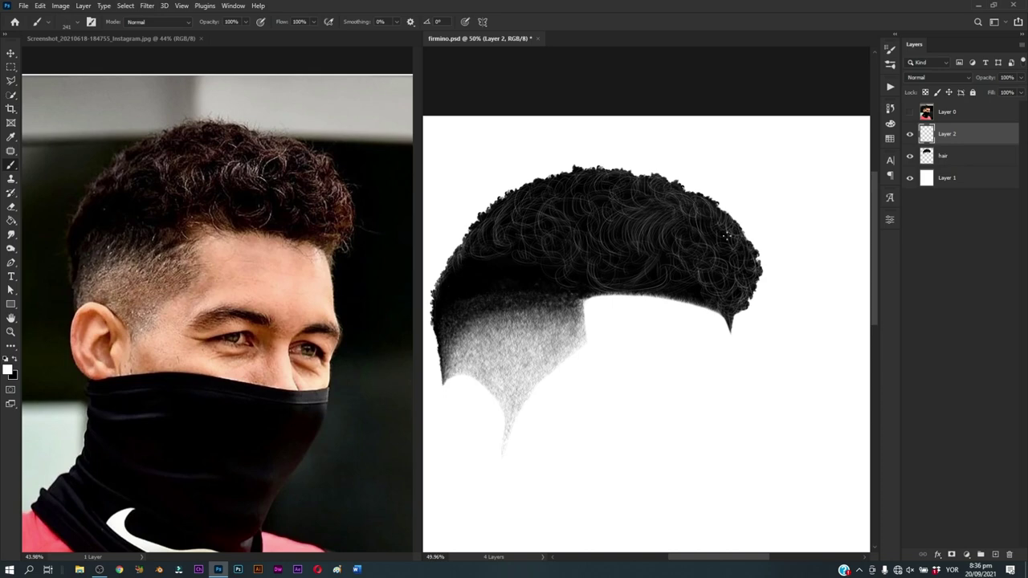
drag(714, 248, 726, 290)
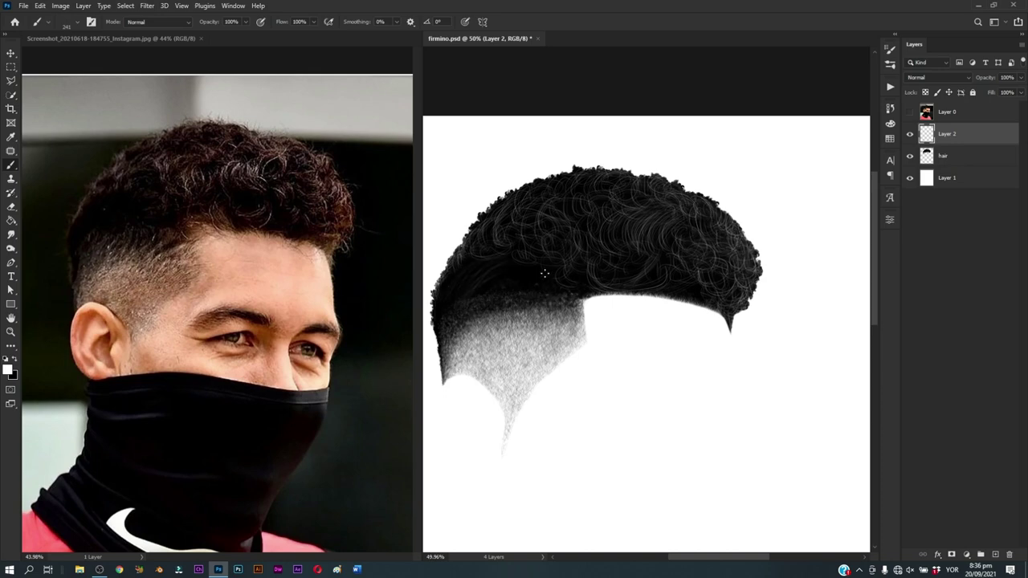
drag(488, 239, 491, 216)
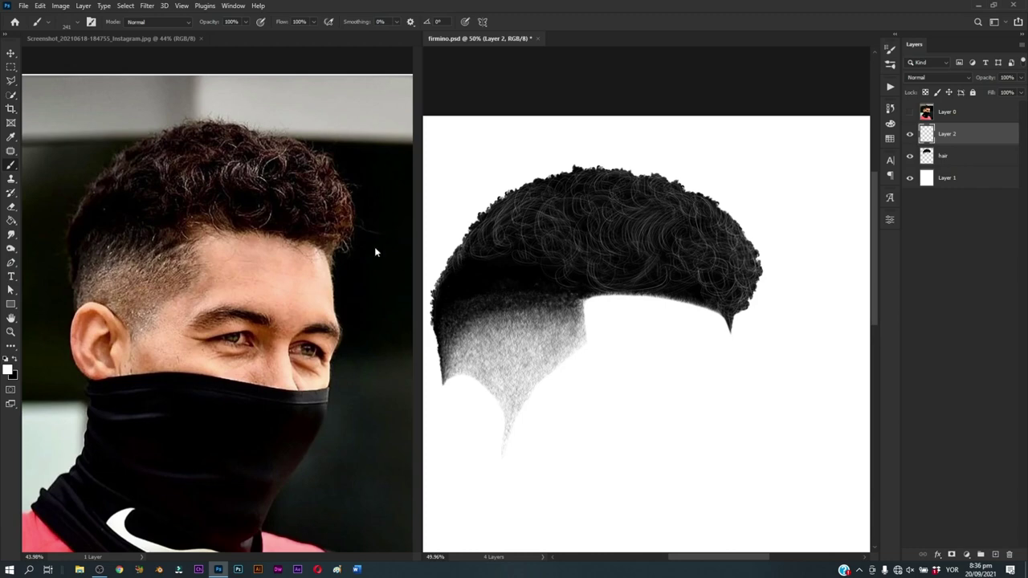
alt+click(349, 203)
drag(750, 268, 694, 248)
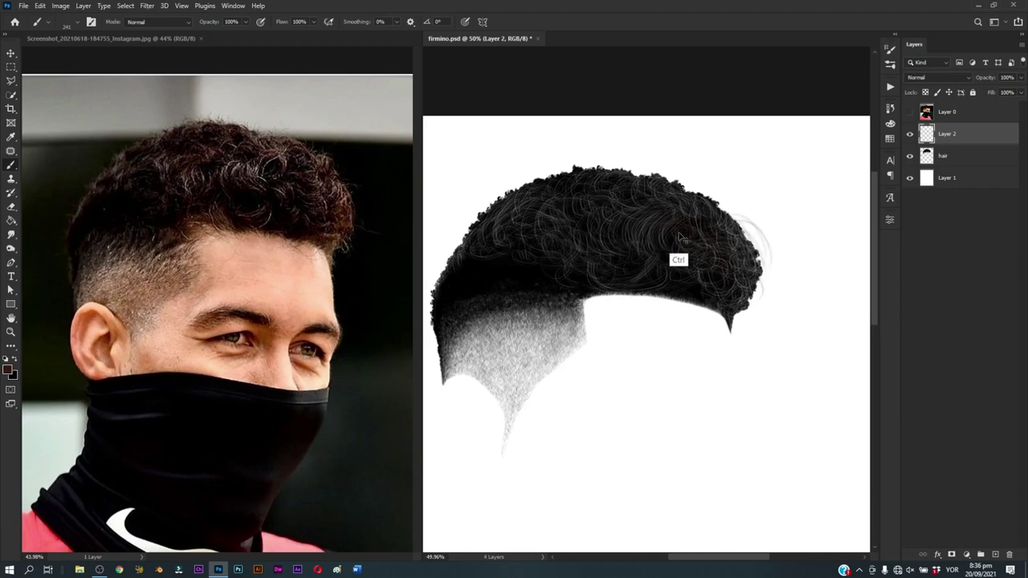
Step: Clip Layer 2's strands to the hair layer
alt+click(956, 142)
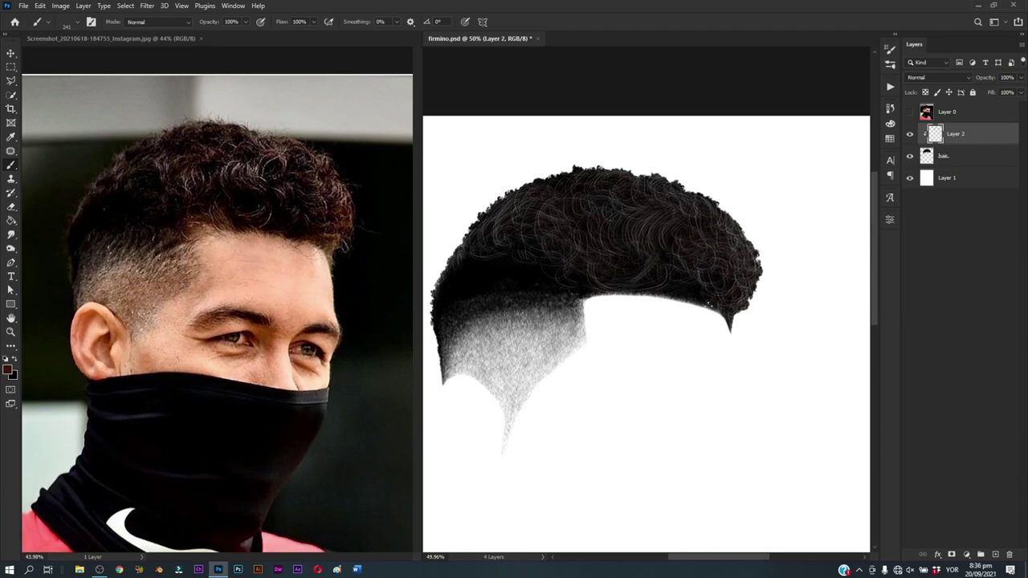
scroll(680, 378, down, 3)
scroll(705, 386, up, 1)
scroll(652, 230, up, 2)
scroll(523, 276, left, 1)
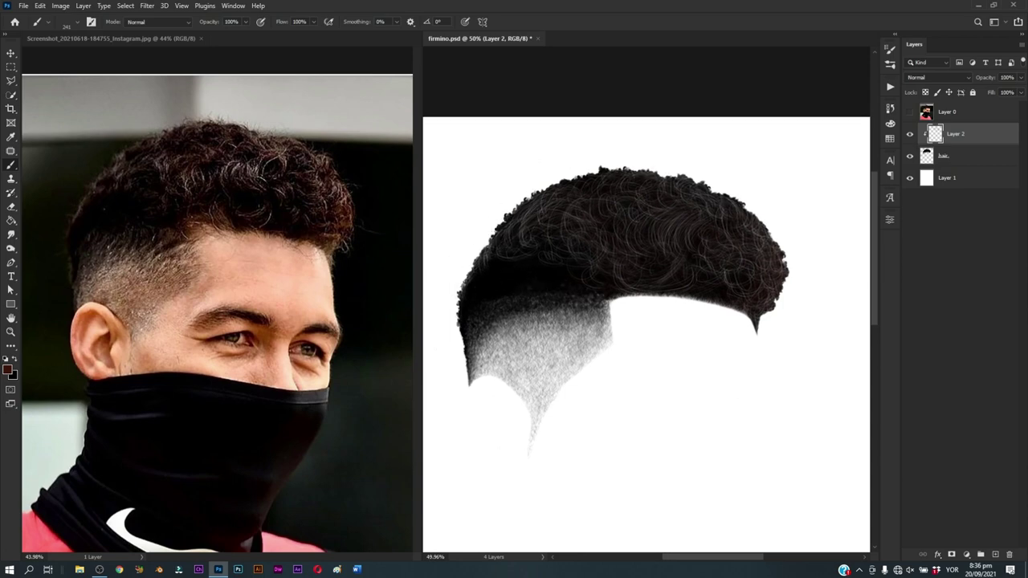
Step: Zoom out and back in on the hair, return to the brush and save the document
key(z)
drag(688, 271, 660, 323)
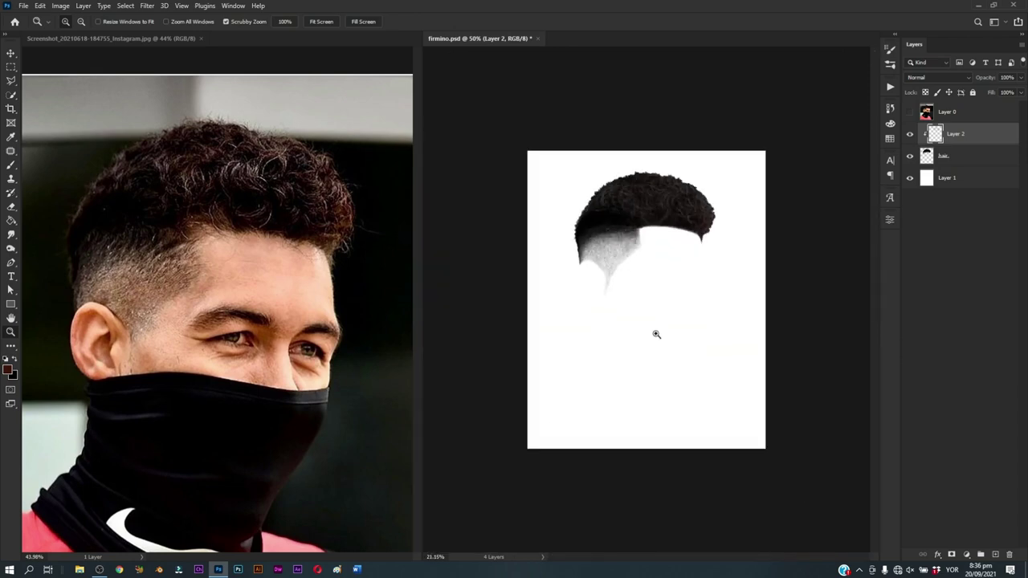
drag(659, 213, 691, 214)
key(b)
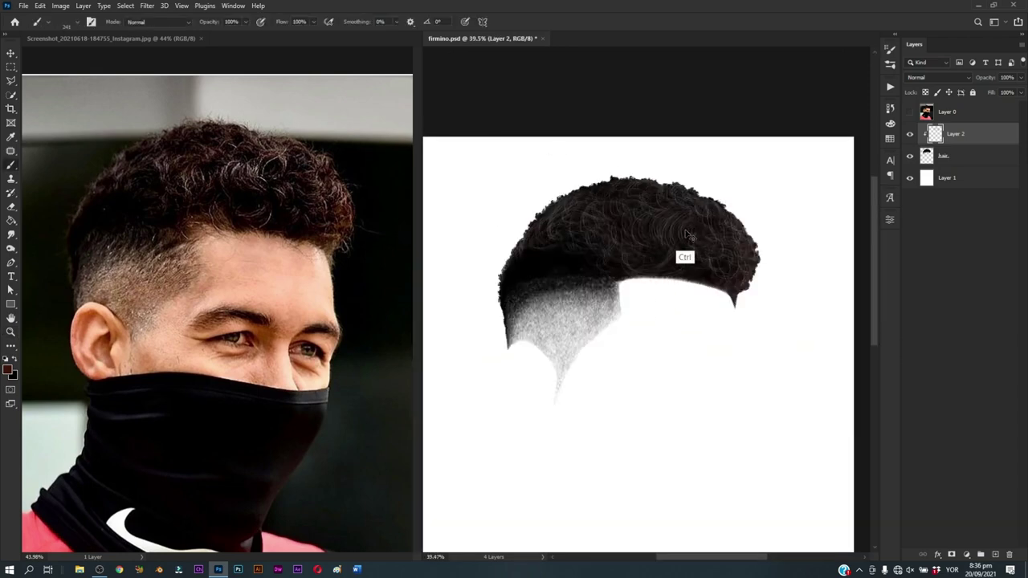
key(ctrl+s)
scroll(677, 284, down, 1)
scroll(679, 281, down, 1)
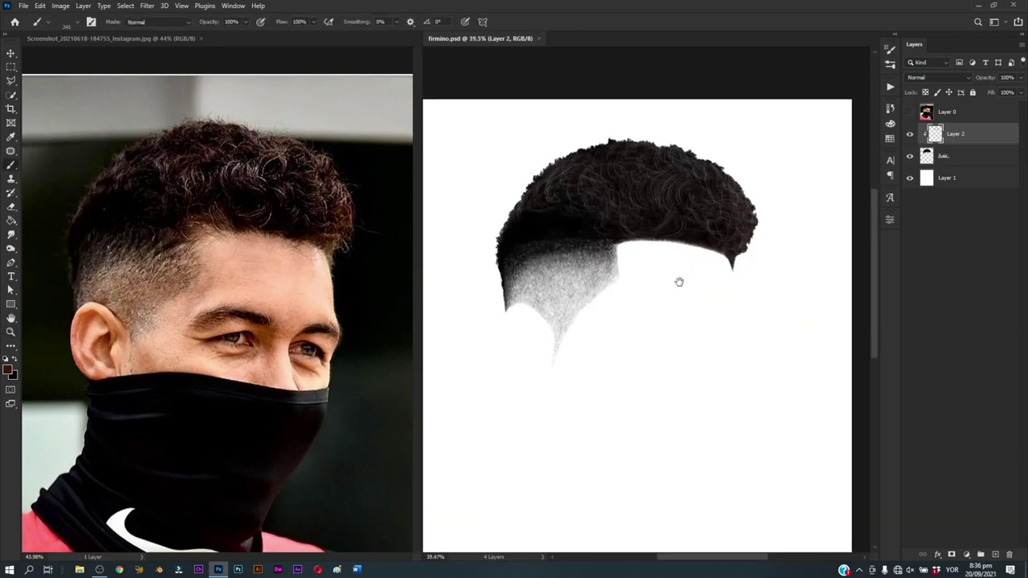
Step: Create a new layer named '1' above Layer 1
click(966, 182)
key(ctrl+shift+n)
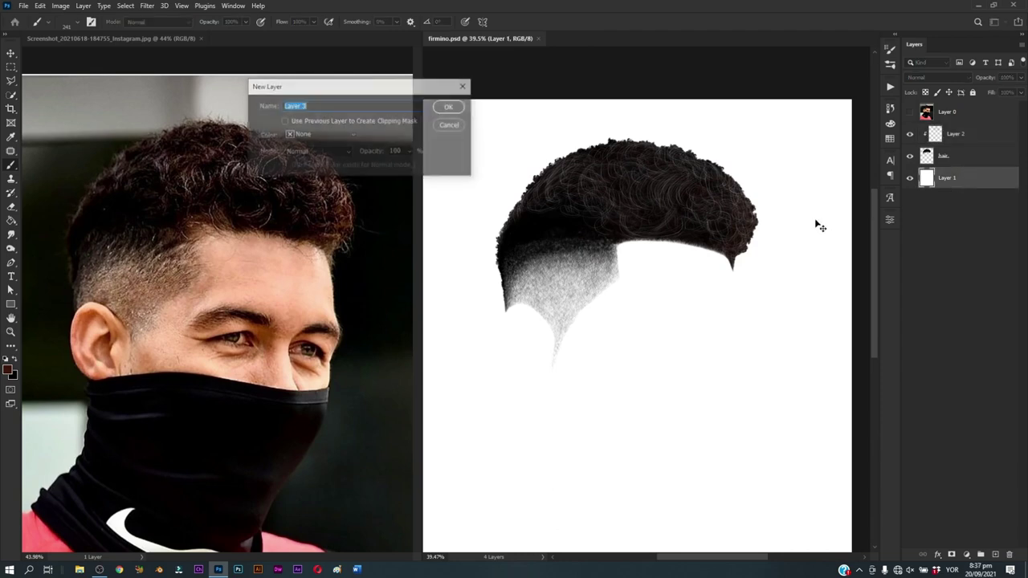
text(1)
key(Return)
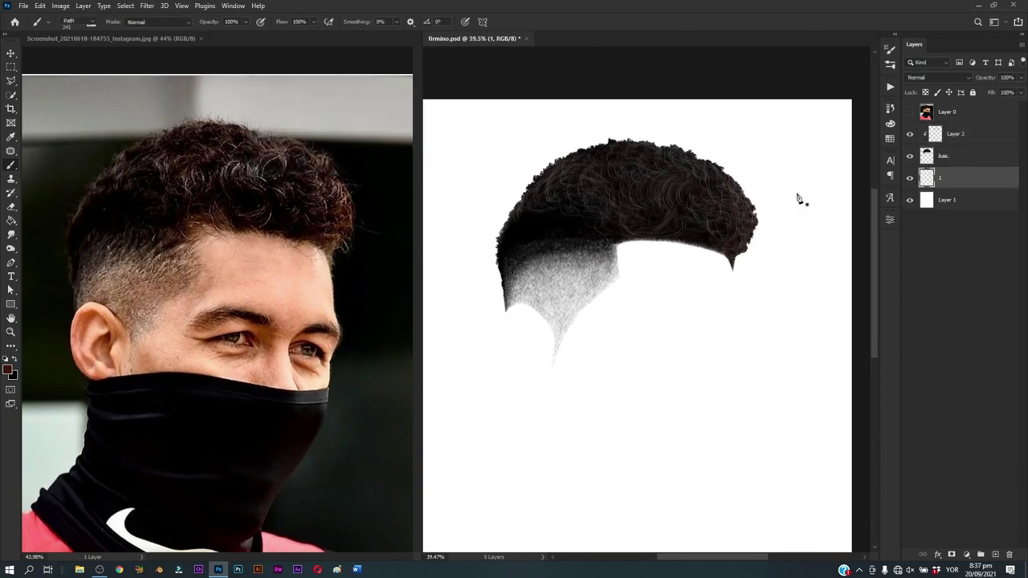
Step: Switch to the Pen tool and show the reference photo layer for tracing
key(p)
ctrl+click(927, 155)
click(909, 111)
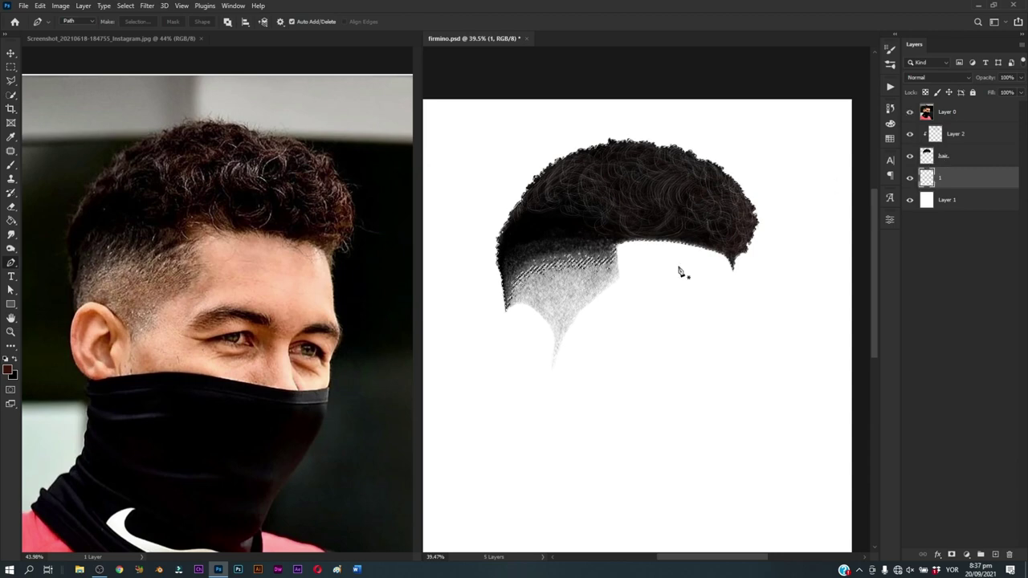
alt+scroll(610, 290, up, 3)
alt+scroll(558, 304, up, 3)
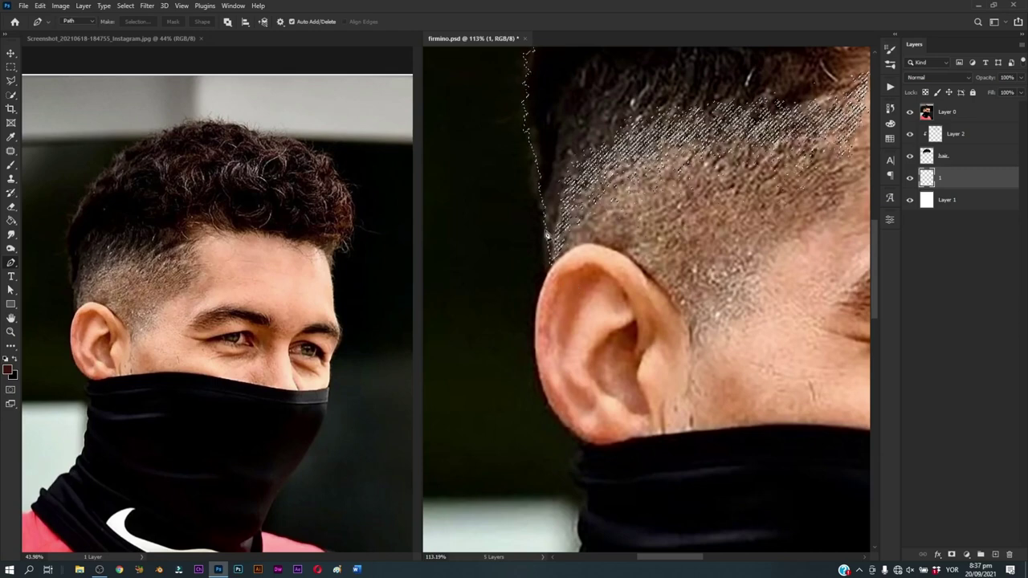
alt+scroll(558, 233, up, 1)
alt+scroll(553, 215, up, 1)
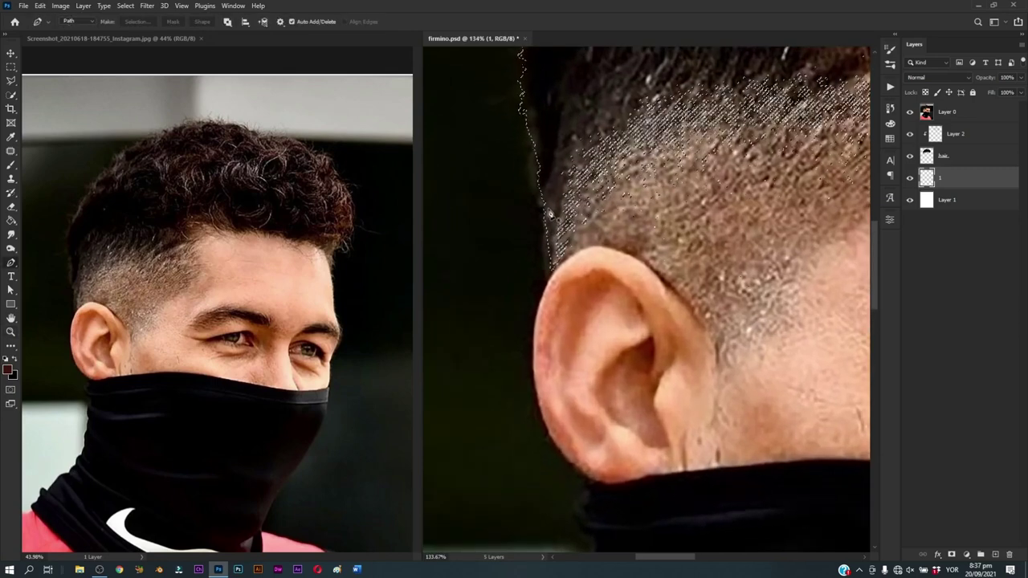
Step: Trace the outline from the hairline down the ear edge and along the collar
click(548, 209)
click(551, 262)
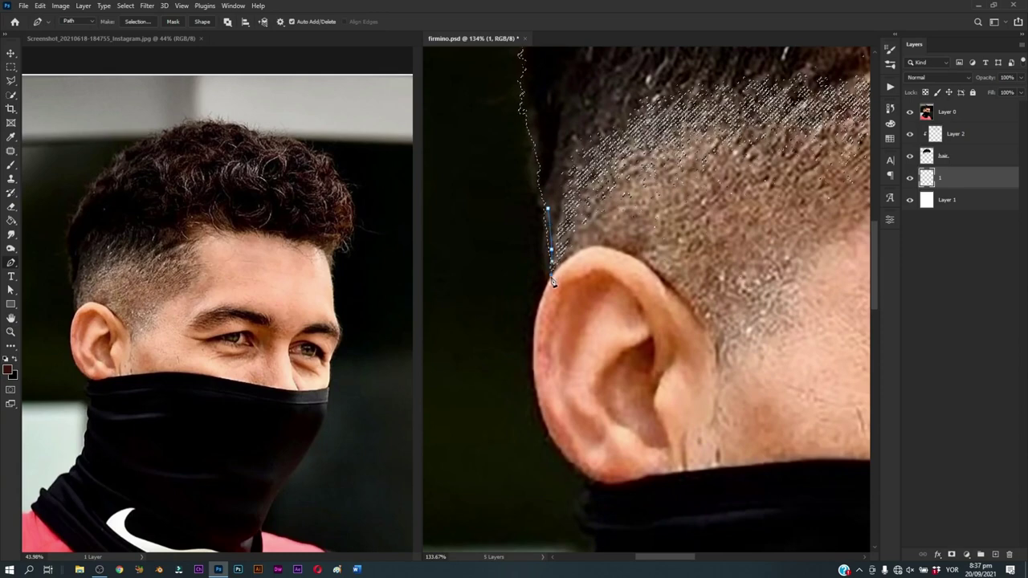
scroll(547, 279, down, 2)
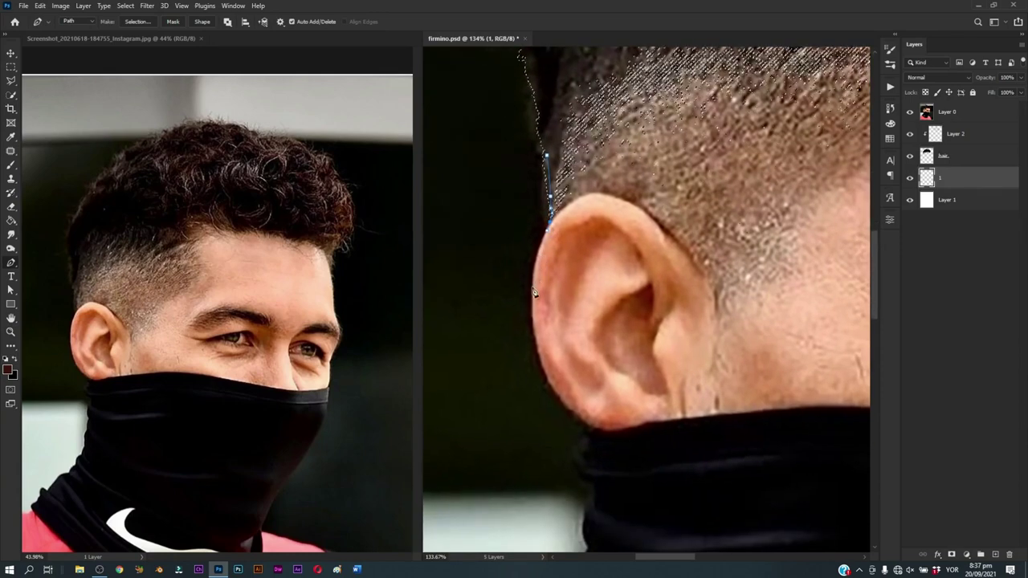
click(531, 258)
click(531, 322)
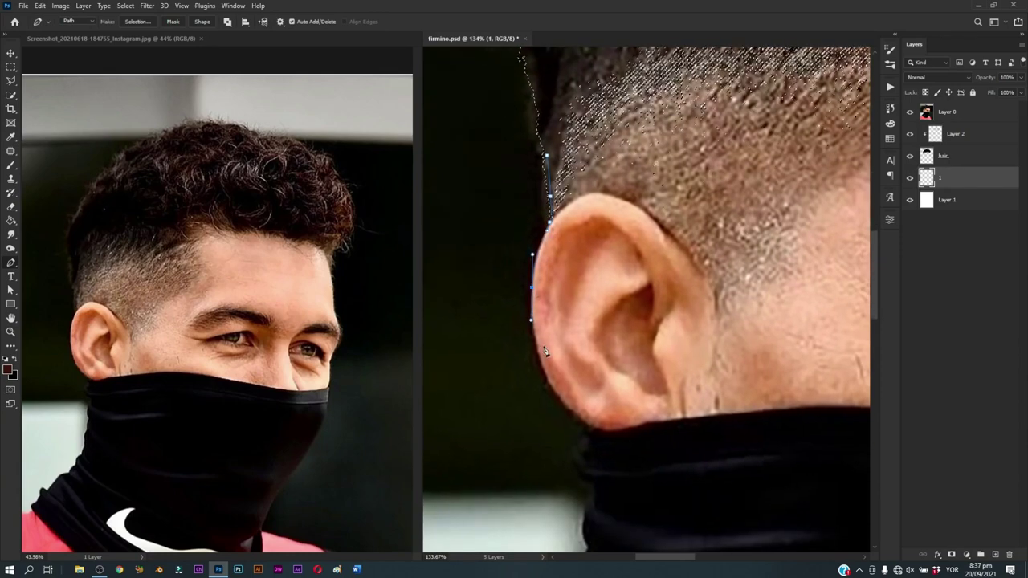
scroll(552, 340, down, 1)
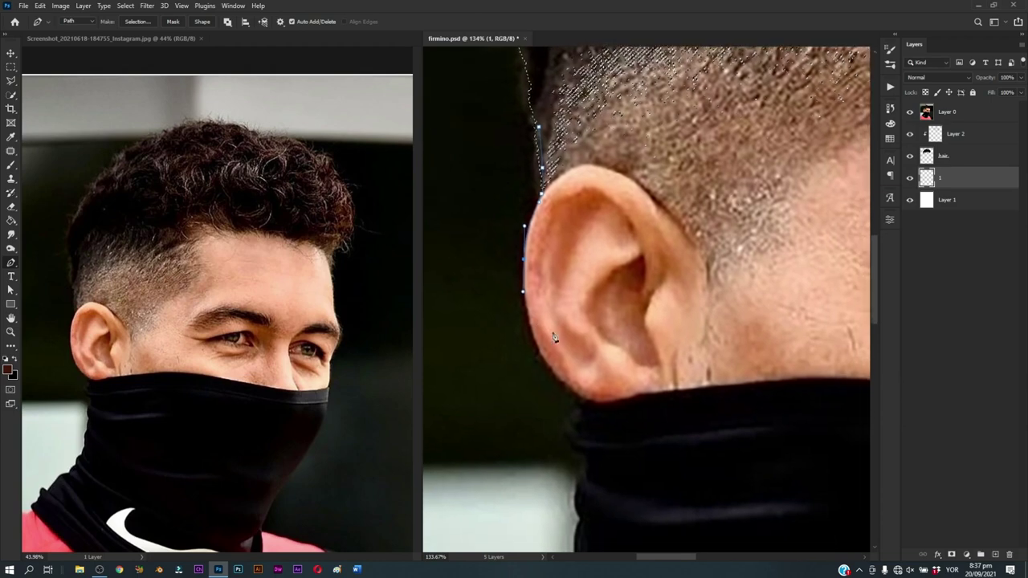
click(531, 333)
click(550, 374)
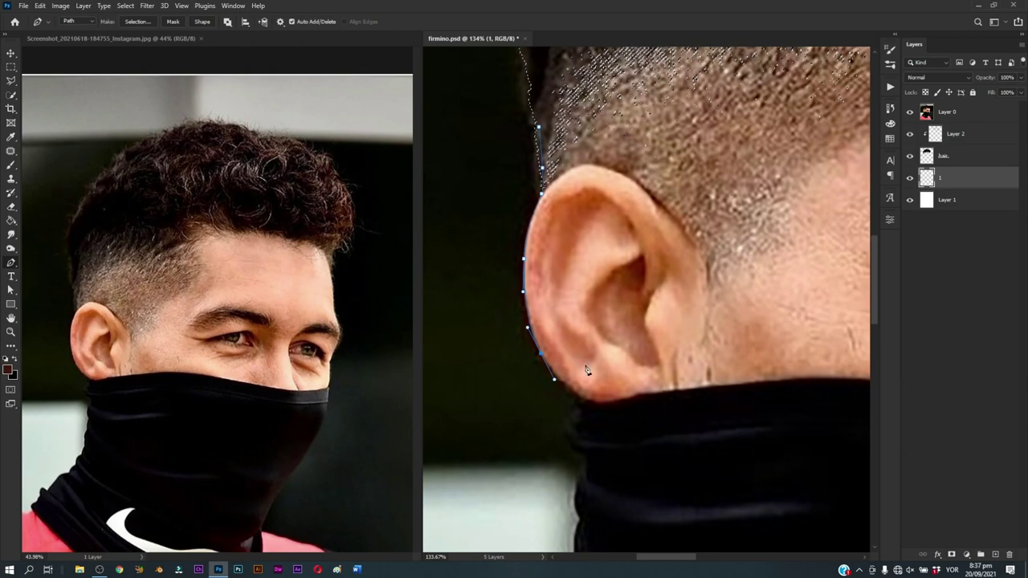
drag(587, 367, 555, 322)
click(559, 356)
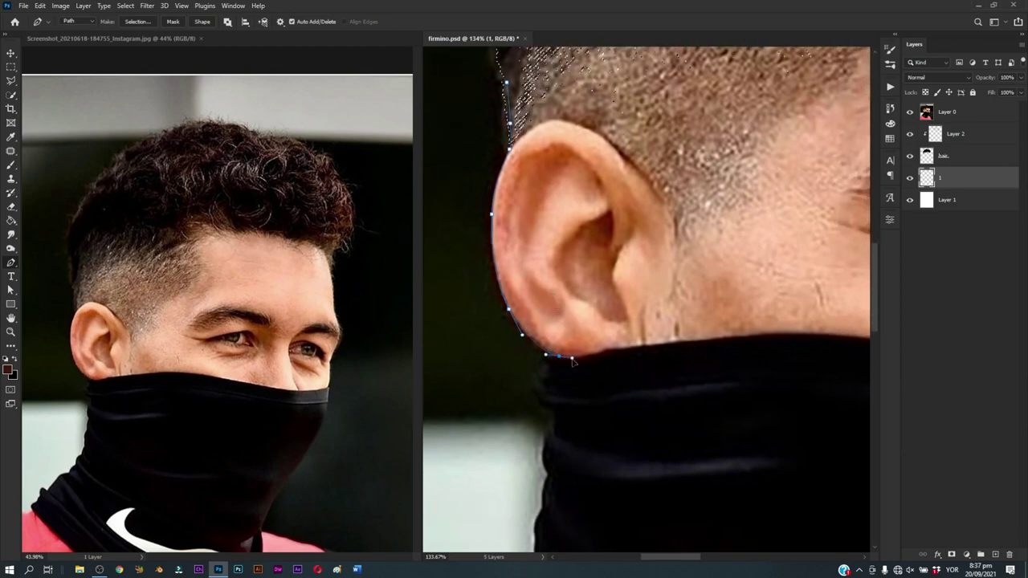
click(597, 352)
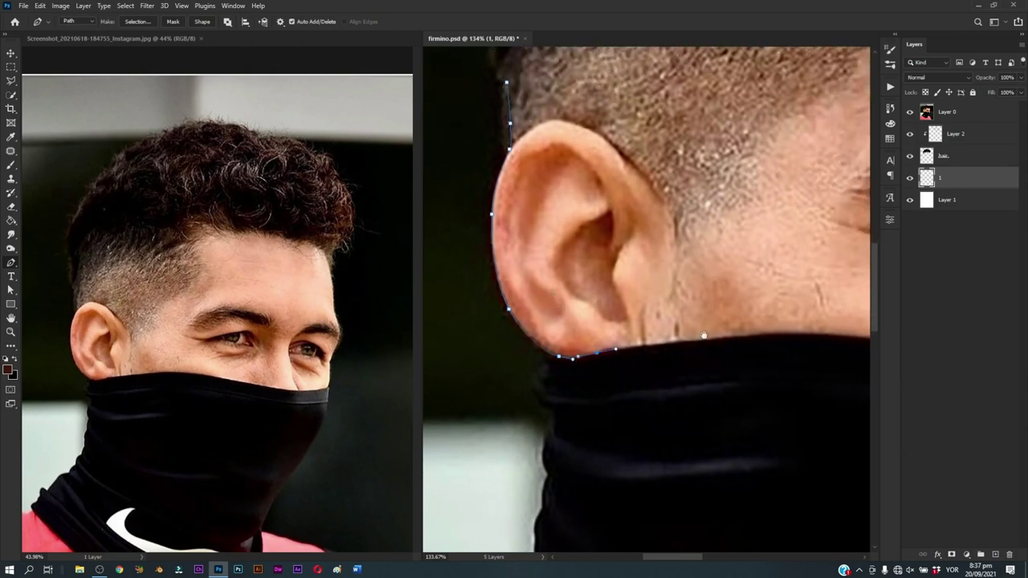
mouse_move(665, 354)
mouse_down()
mouse_move(540, 327)
mouse_move(634, 315)
mouse_up()
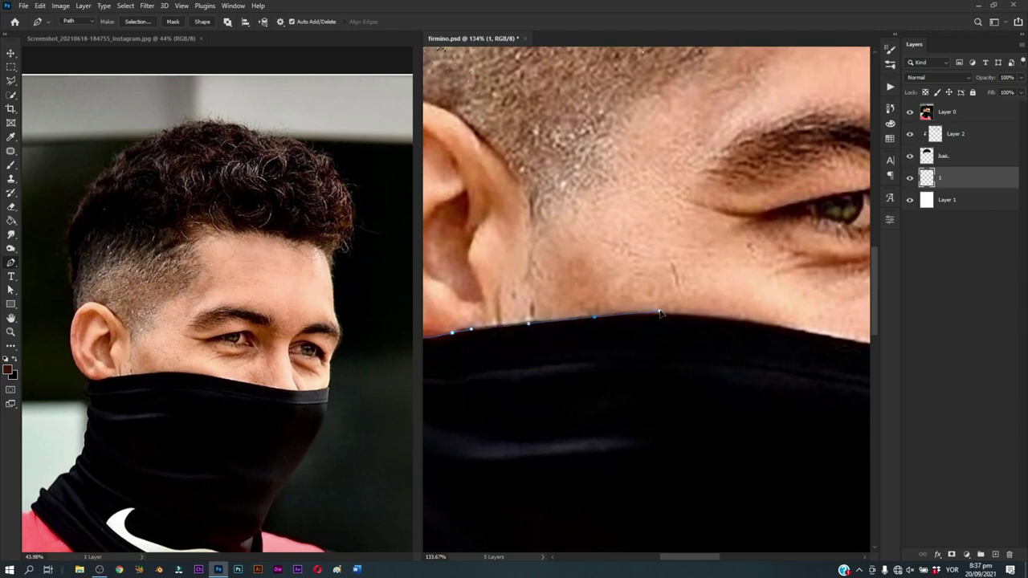
drag(744, 326, 628, 282)
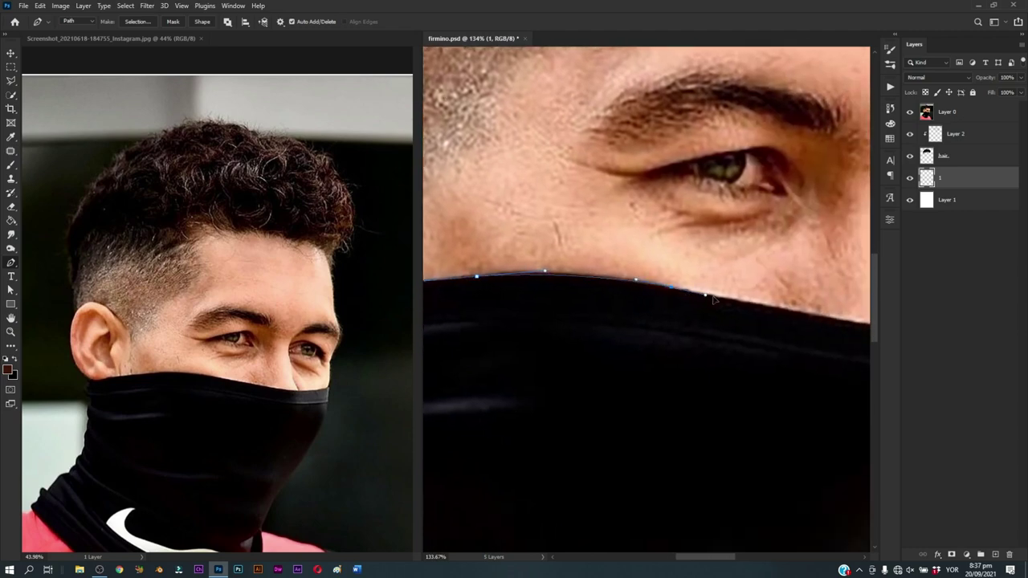
drag(812, 323, 610, 300)
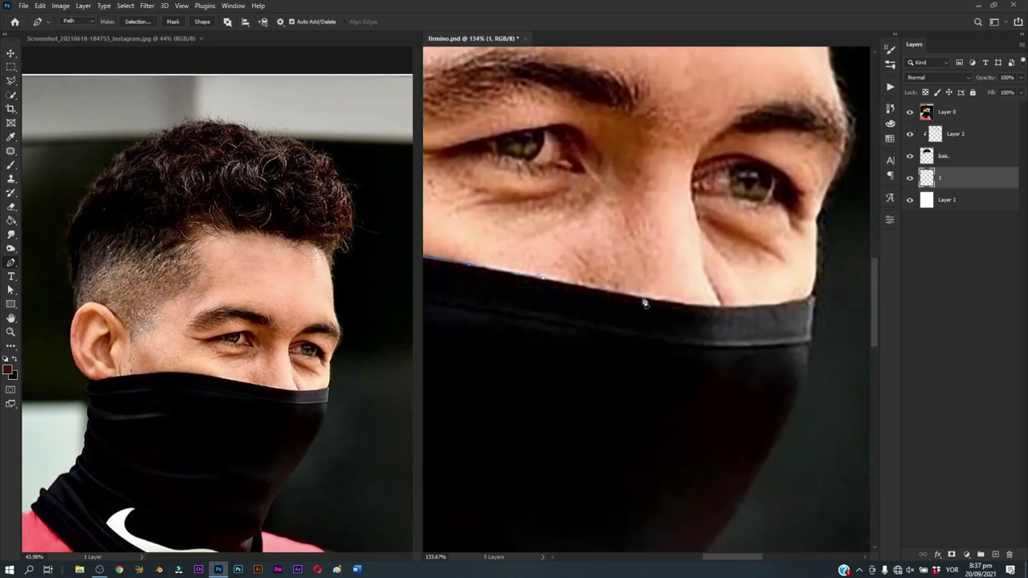
click(704, 309)
Step: Continue the path up the right cheek to the brow's outer edge
key(z)
mouse_move(753, 275)
mouse_down()
mouse_move(675, 378)
mouse_move(720, 331)
mouse_move(760, 322)
mouse_move(818, 253)
mouse_move(784, 343)
mouse_up()
key(p)
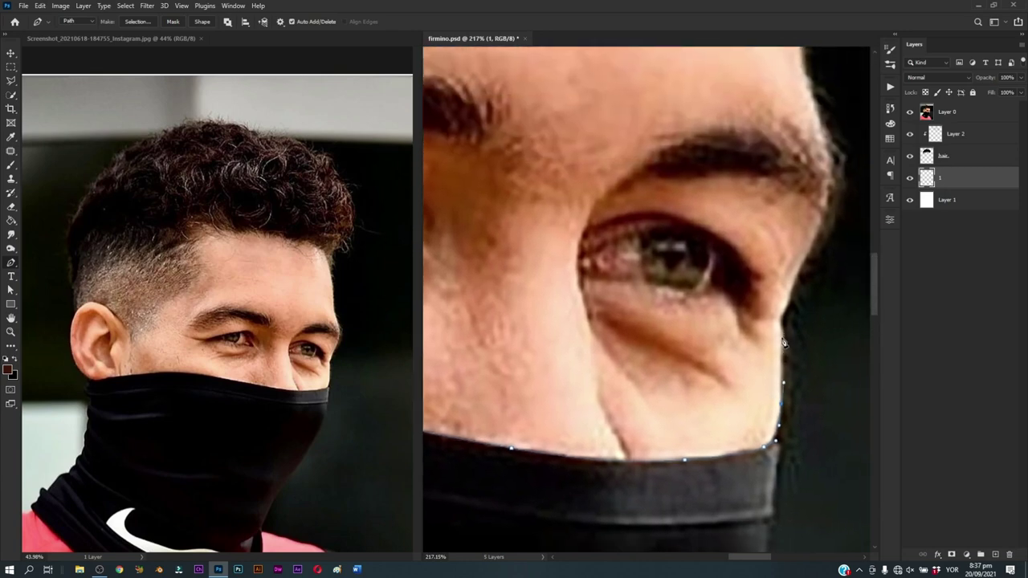
key(z)
drag(794, 307, 718, 390)
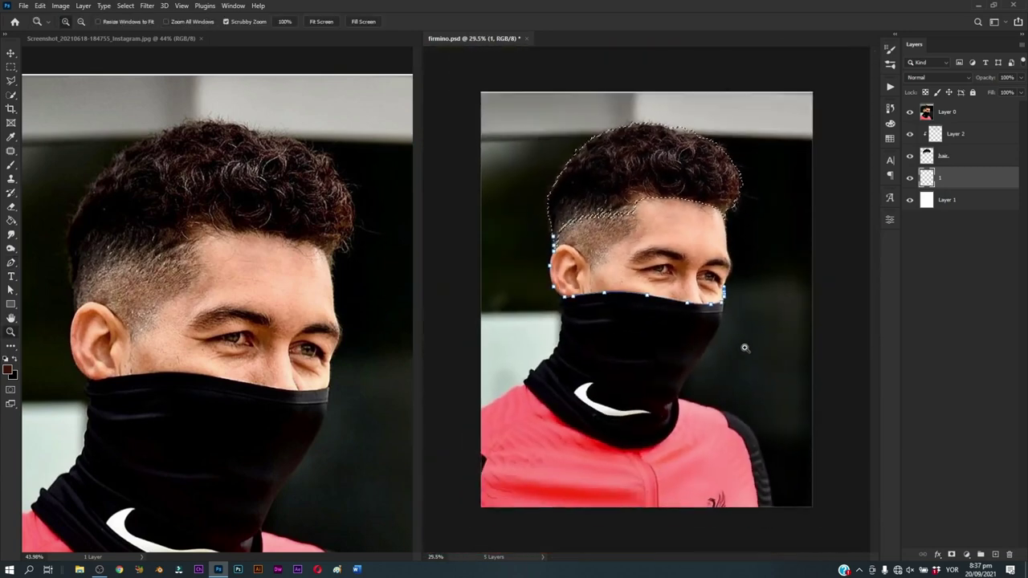
drag(722, 287, 754, 289)
key(p)
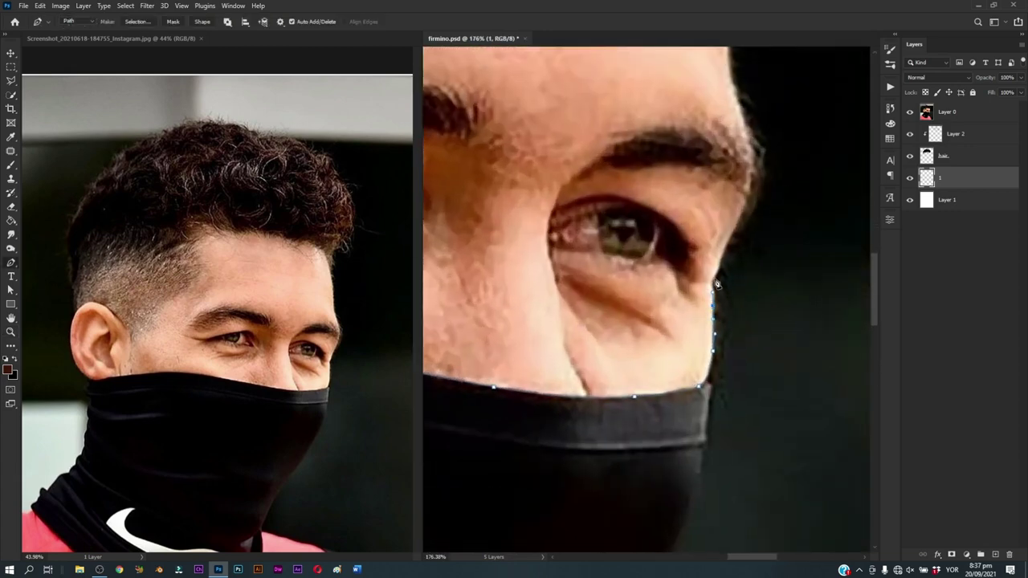
click(716, 275)
click(735, 234)
click(748, 205)
drag(751, 206, 764, 276)
click(764, 281)
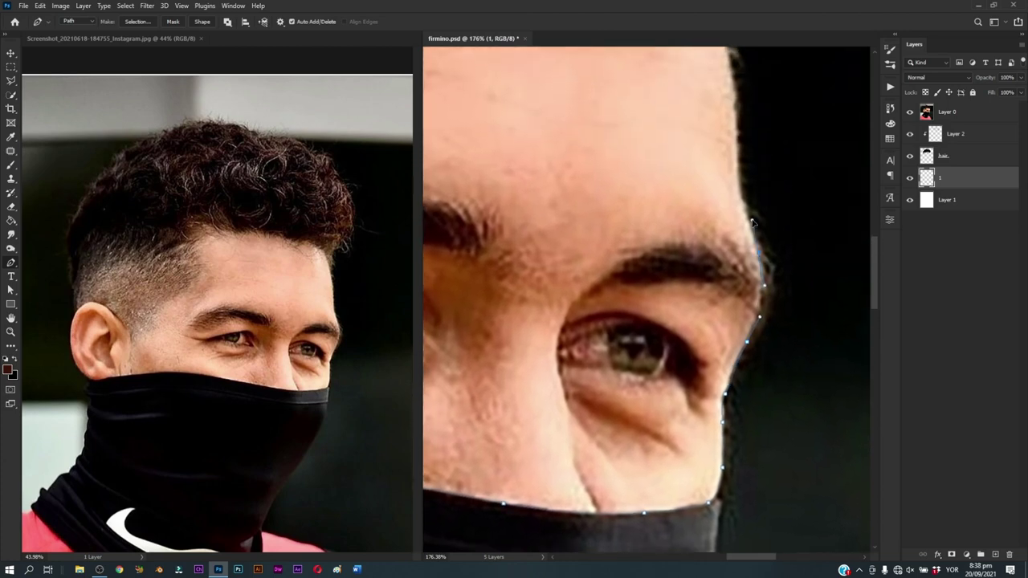
Step: Trace over the top of the hair to the left temple and close the outline
scroll(751, 221, up, 3)
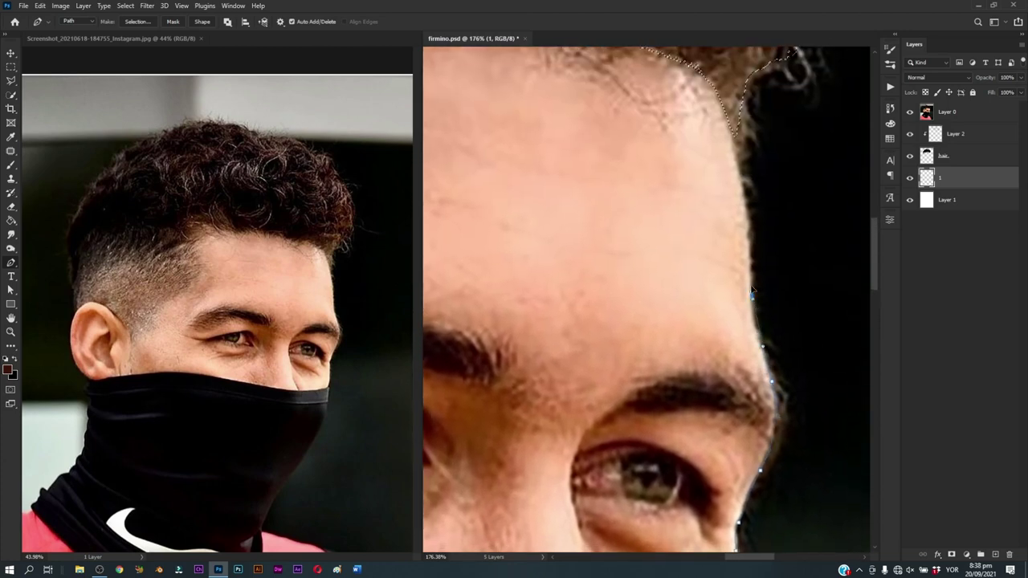
scroll(749, 262, up, 3)
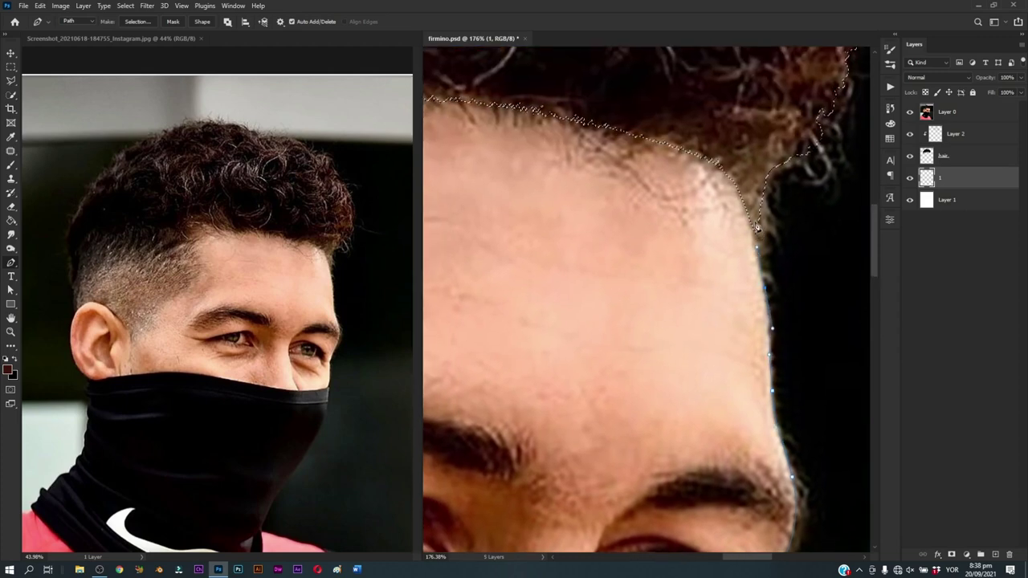
scroll(757, 249, up, 3)
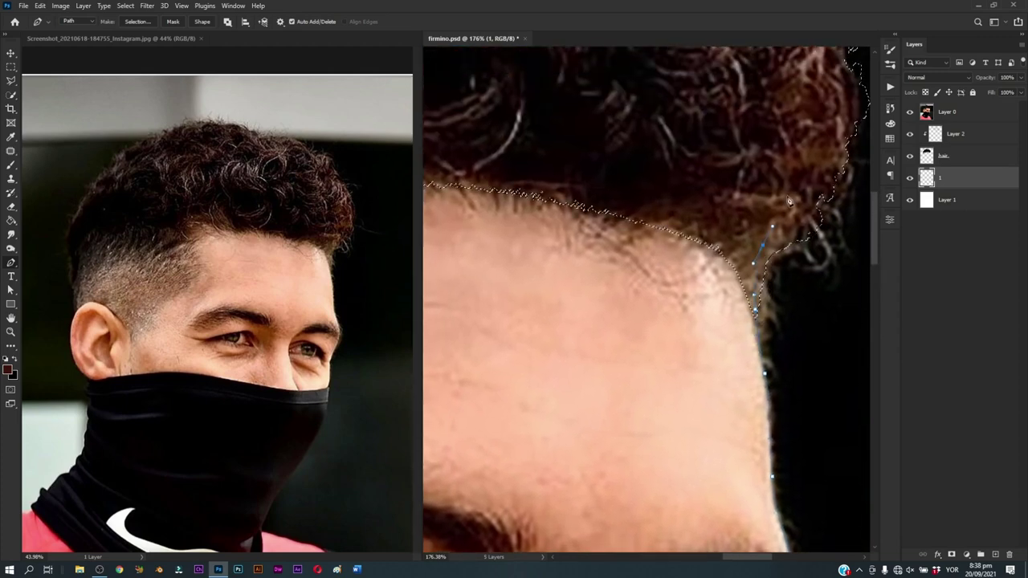
key(ctrl+0)
click(779, 163)
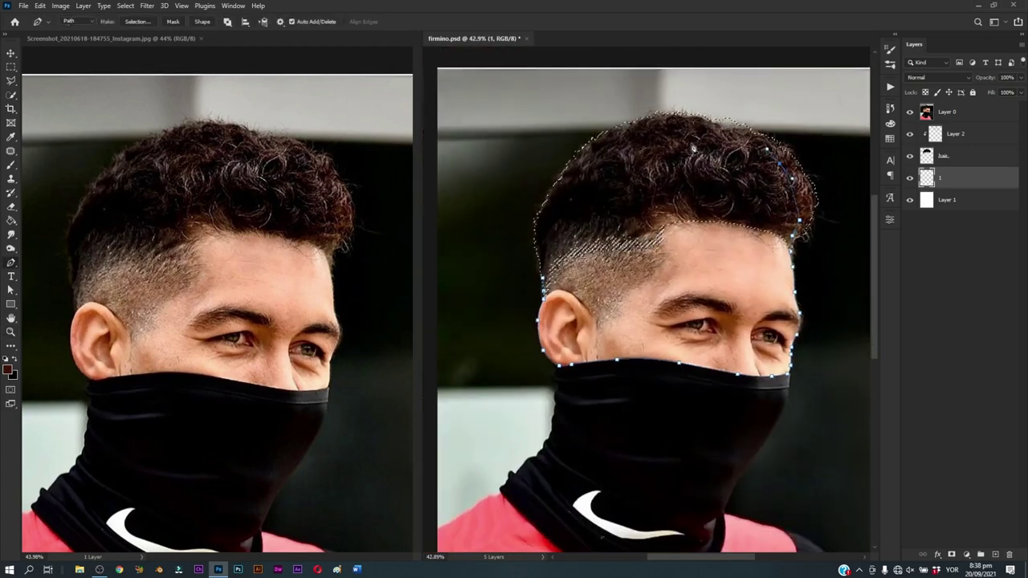
click(673, 141)
click(580, 185)
click(558, 199)
click(547, 217)
click(541, 240)
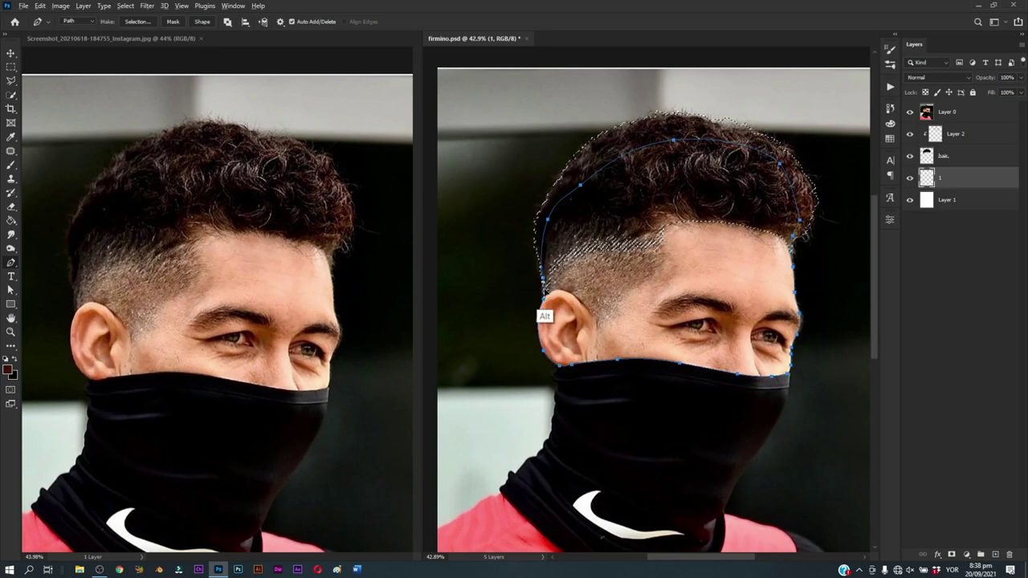
click(560, 365)
scroll(640, 368, down, 3)
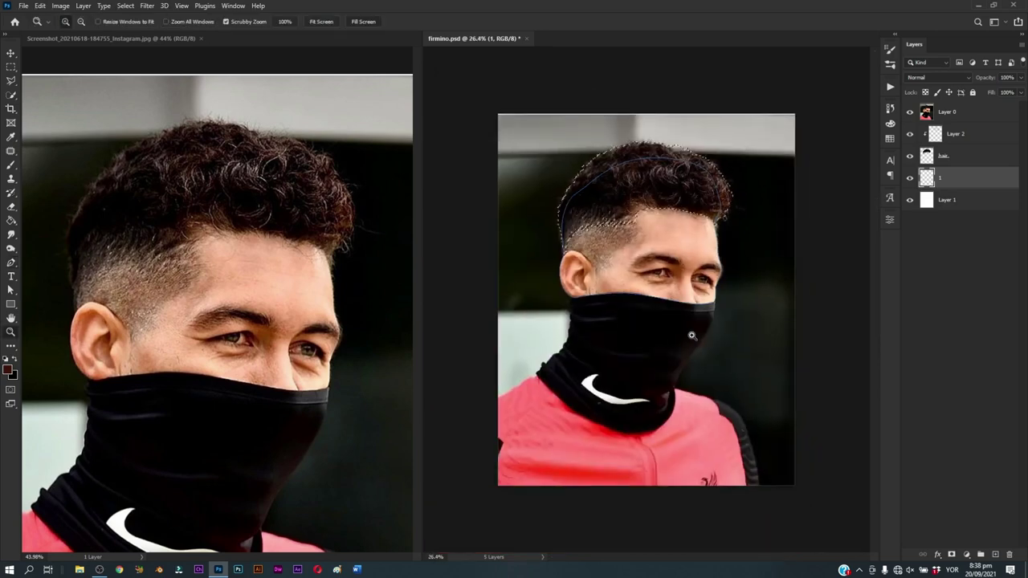
scroll(739, 284, up, 1)
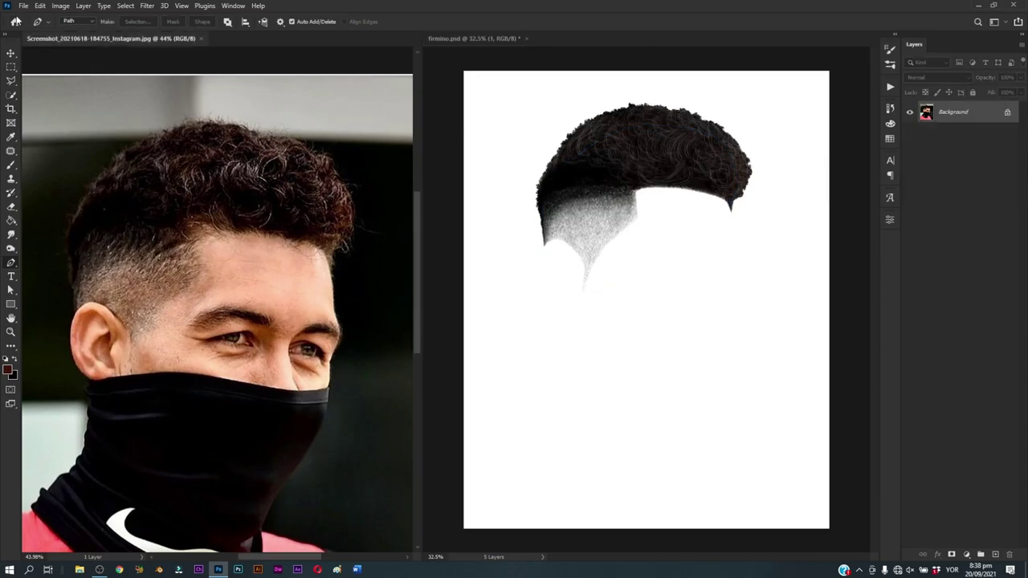
Step: Set the foreground colour to a peach skin tone sampled from the colour palette image
click(15, 20)
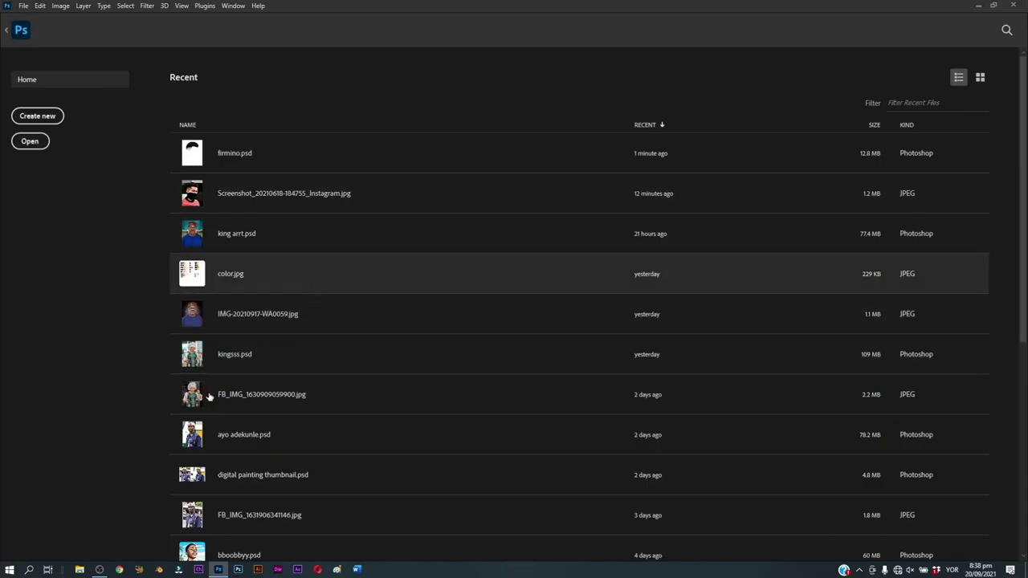
click(278, 273)
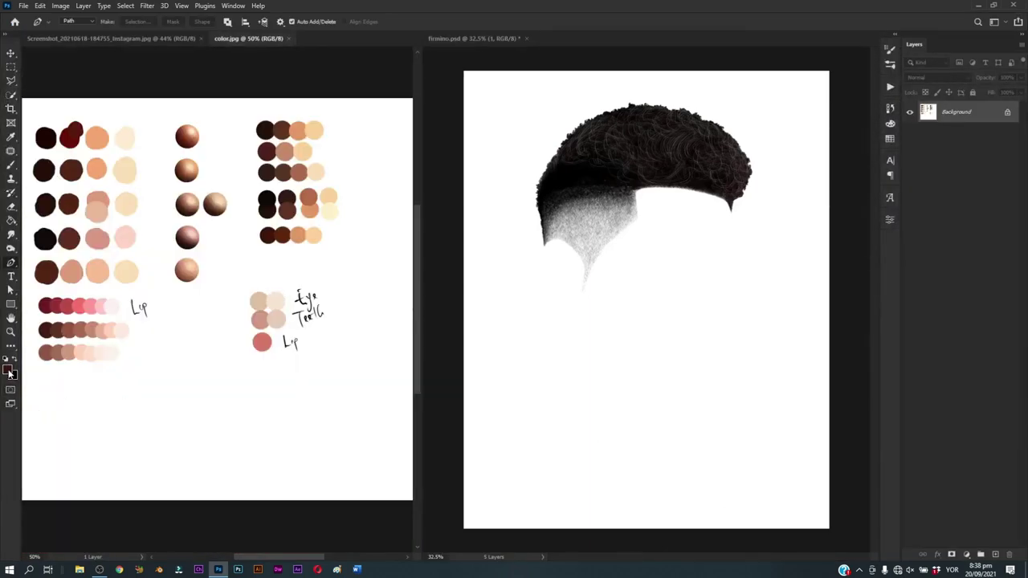
click(10, 374)
click(97, 270)
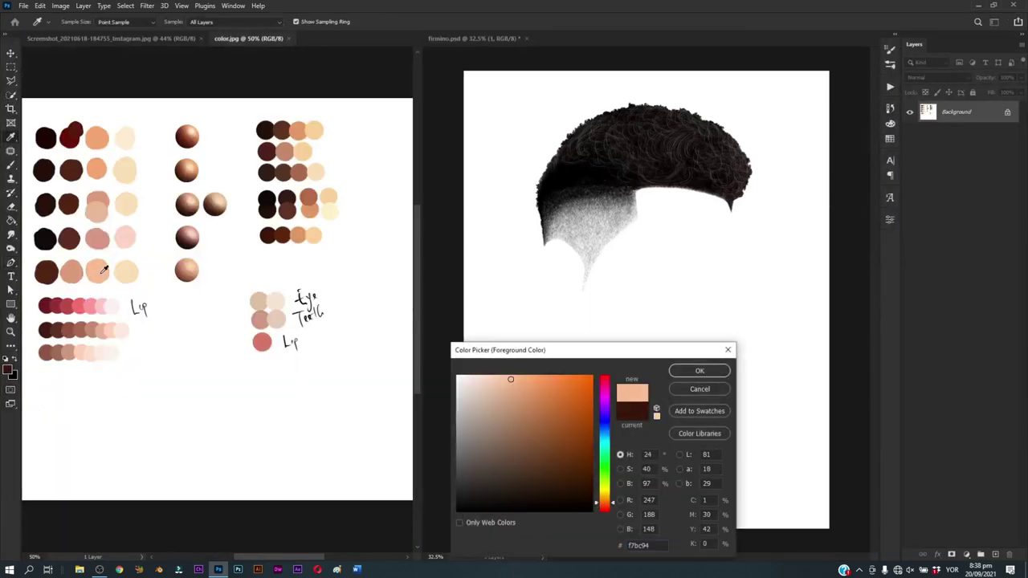
click(711, 374)
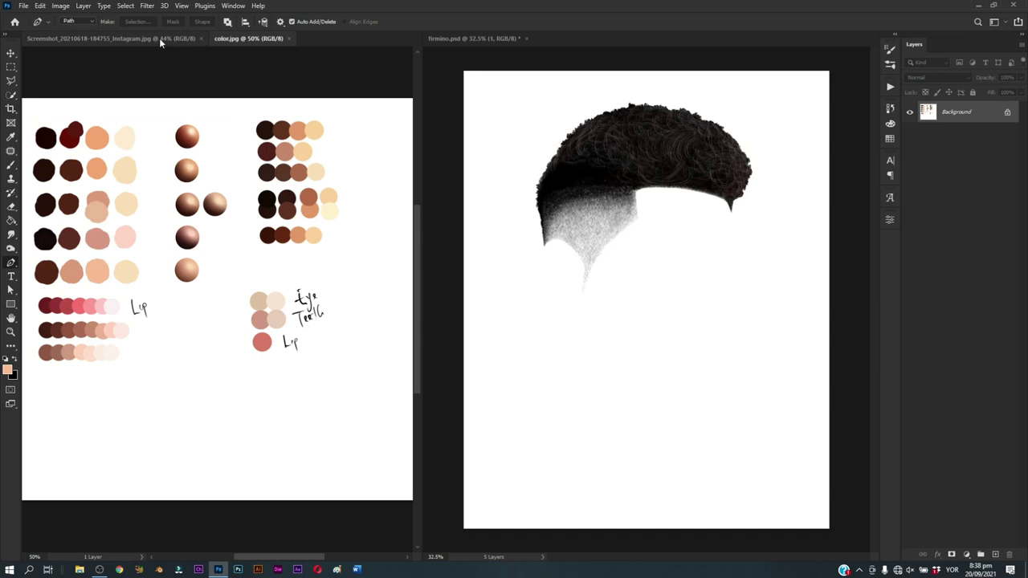
Step: Fill the face outline path with the peach foreground colour
click(159, 38)
click(553, 286)
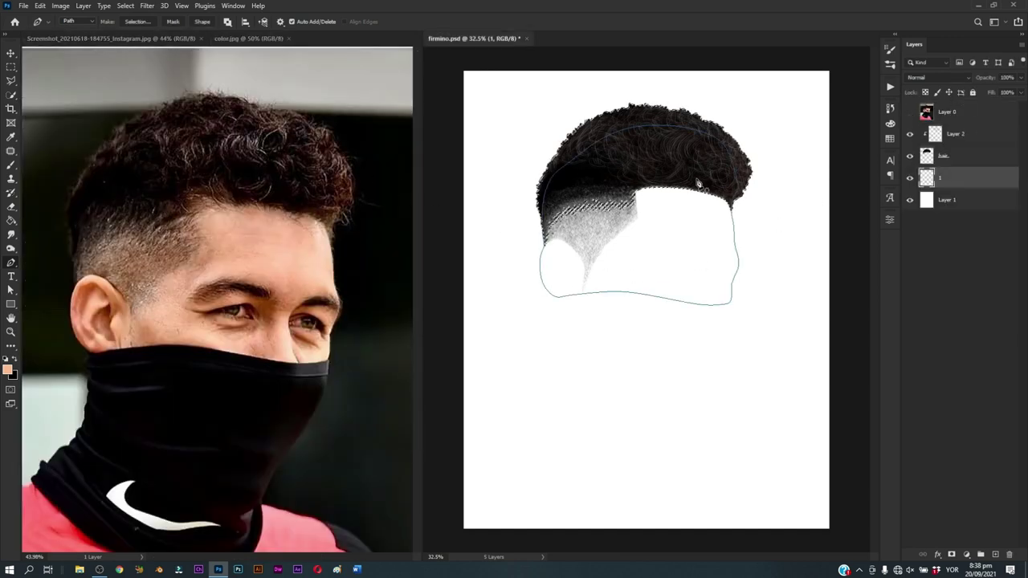
right_click(697, 178)
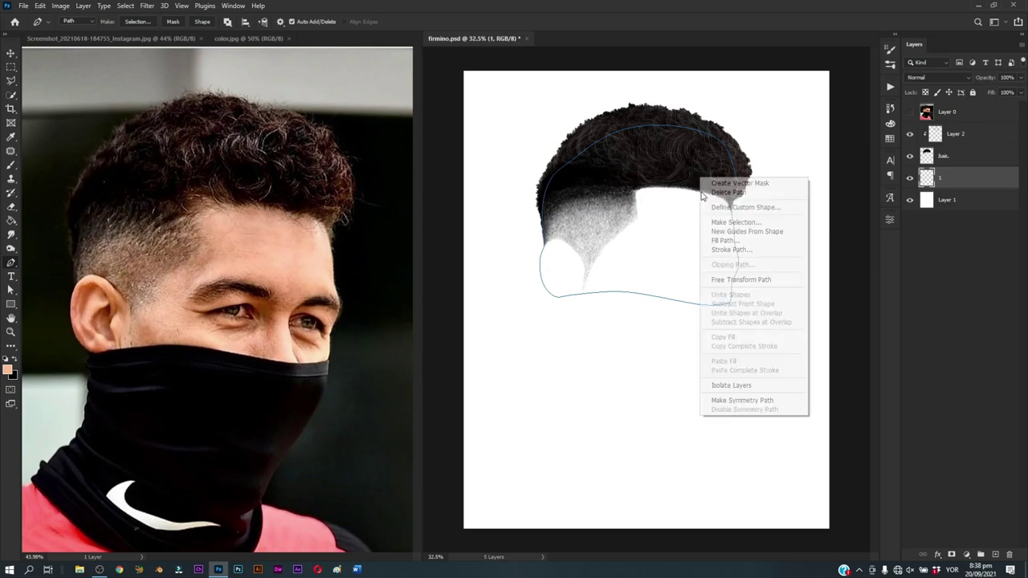
click(724, 240)
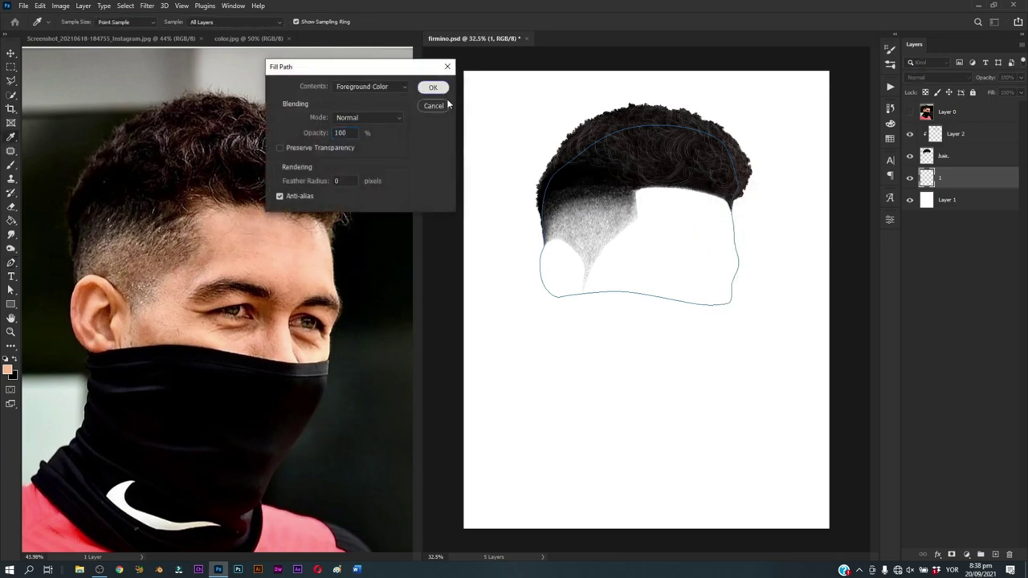
click(442, 105)
Step: Delete the face path, zoom in on the face and show the reference photo again
right_click(644, 190)
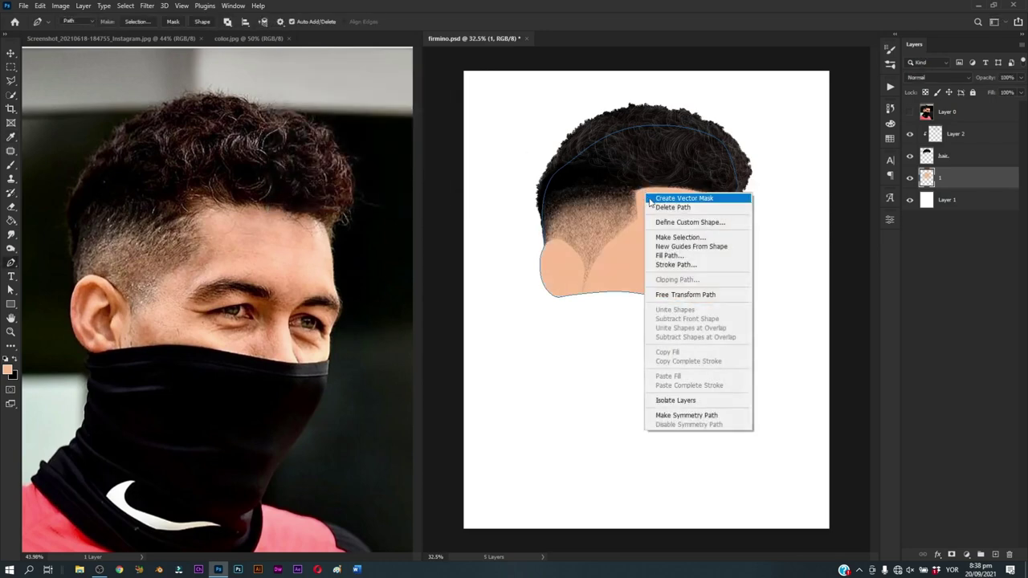
click(664, 210)
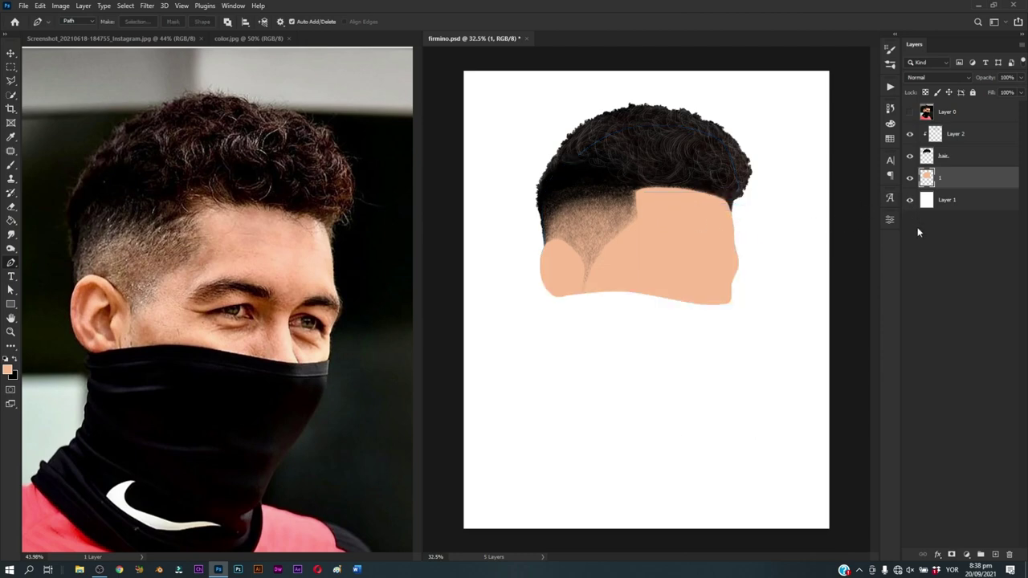
key(z)
mouse_move(641, 270)
mouse_down()
mouse_move(695, 271)
mouse_move(803, 237)
mouse_up()
key(p)
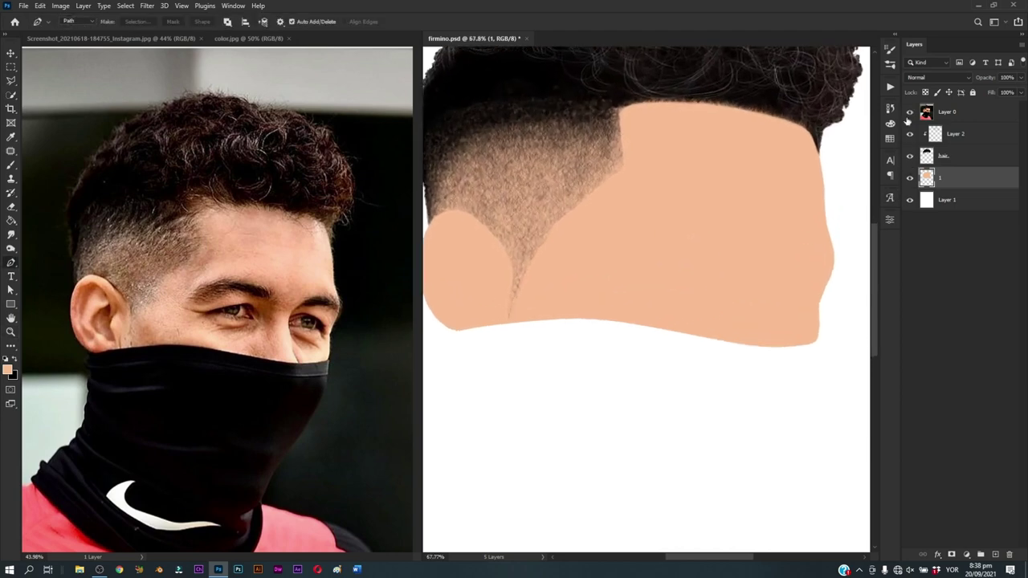
click(910, 112)
Step: Zoom the view in on the player's eyebrows
key(z)
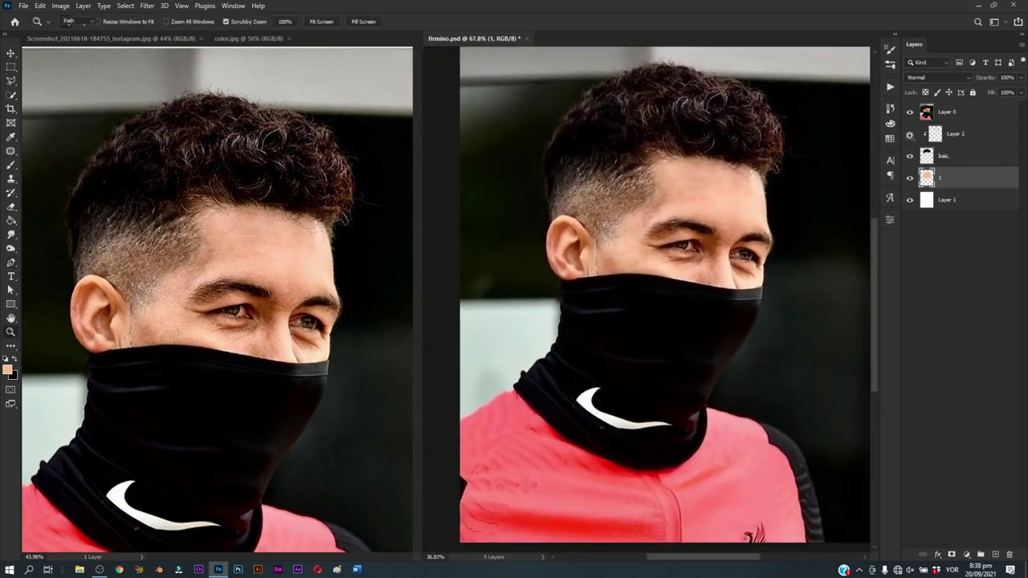
key(z)
click(910, 112)
drag(723, 265, 783, 265)
Step: Trace a curved pen outline around the left eyebrow from outer end to inner end
key(p)
drag(490, 287, 495, 280)
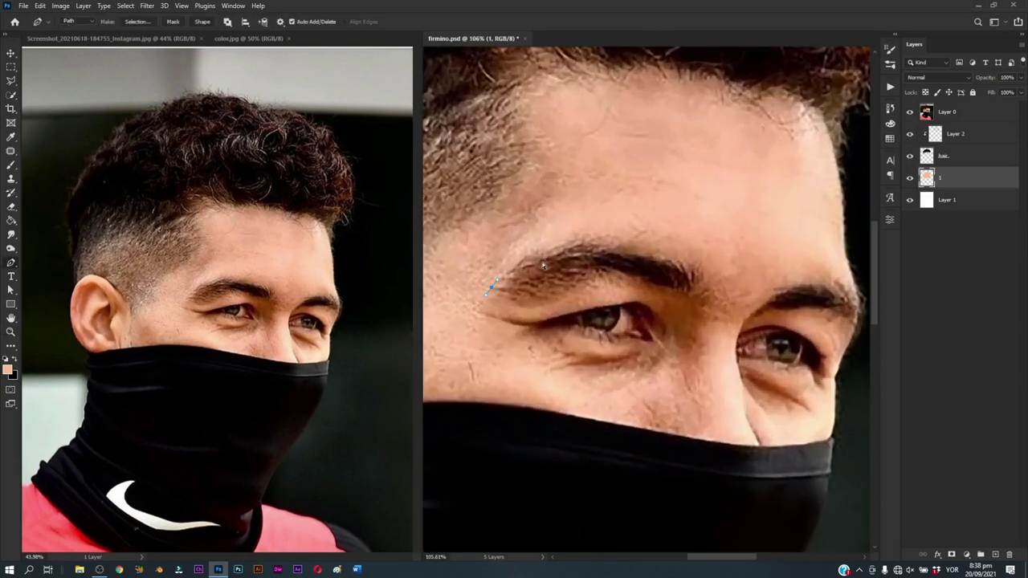
drag(553, 252, 628, 245)
mouse_move(687, 265)
mouse_down()
mouse_move(700, 271)
mouse_move(666, 292)
mouse_up()
drag(607, 274, 590, 273)
mouse_move(778, 308)
mouse_down()
mouse_move(698, 277)
mouse_move(726, 257)
mouse_up()
Step: Draw a closed pen outline around the right eyebrow, curving back to the start point
click(685, 275)
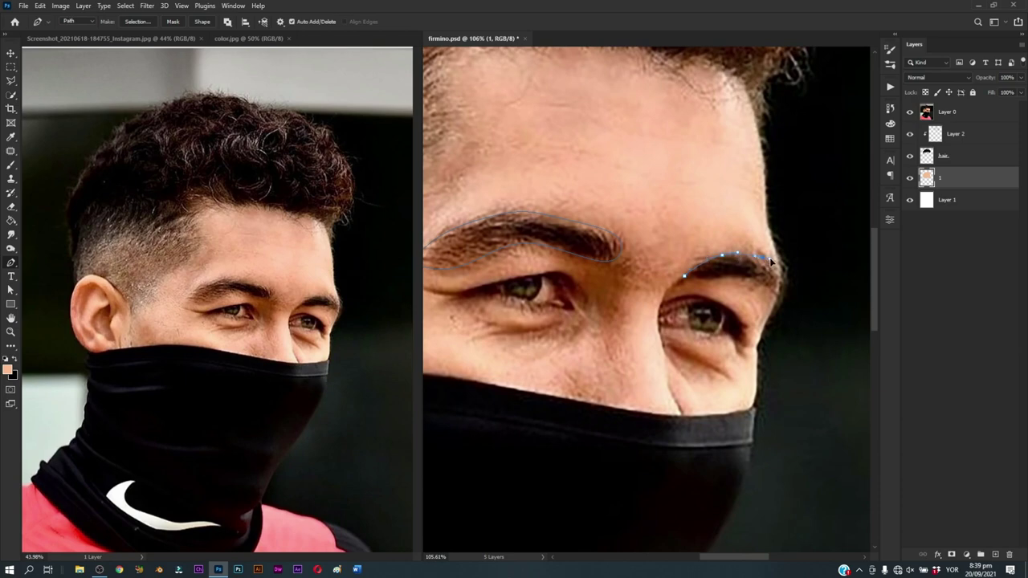
click(780, 299)
drag(684, 277, 660, 296)
alt+click(687, 279)
Step: Switch to the Brush tool and choose the 20 px hair-strand brush preset
key(b)
right_click(697, 297)
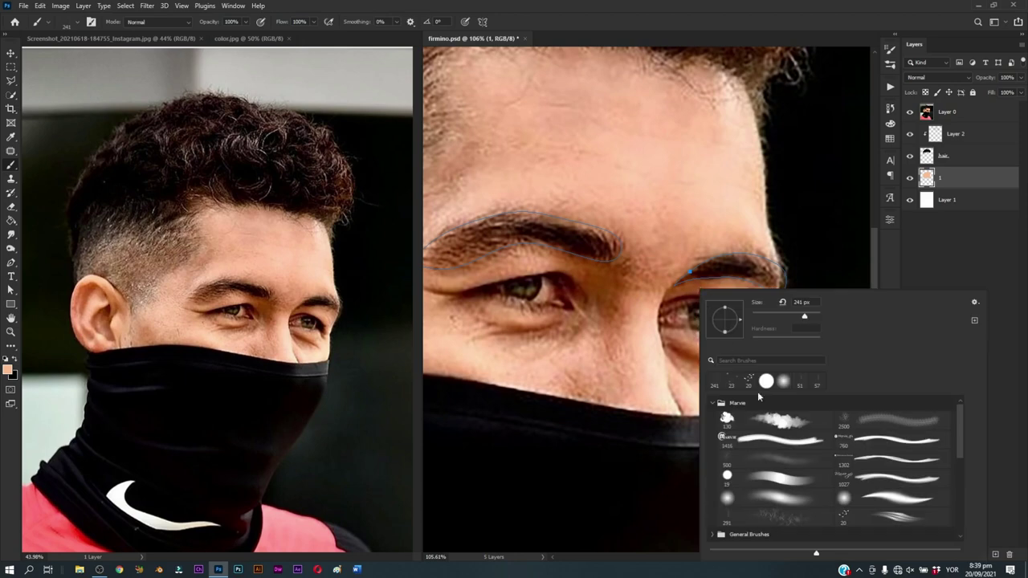
click(876, 514)
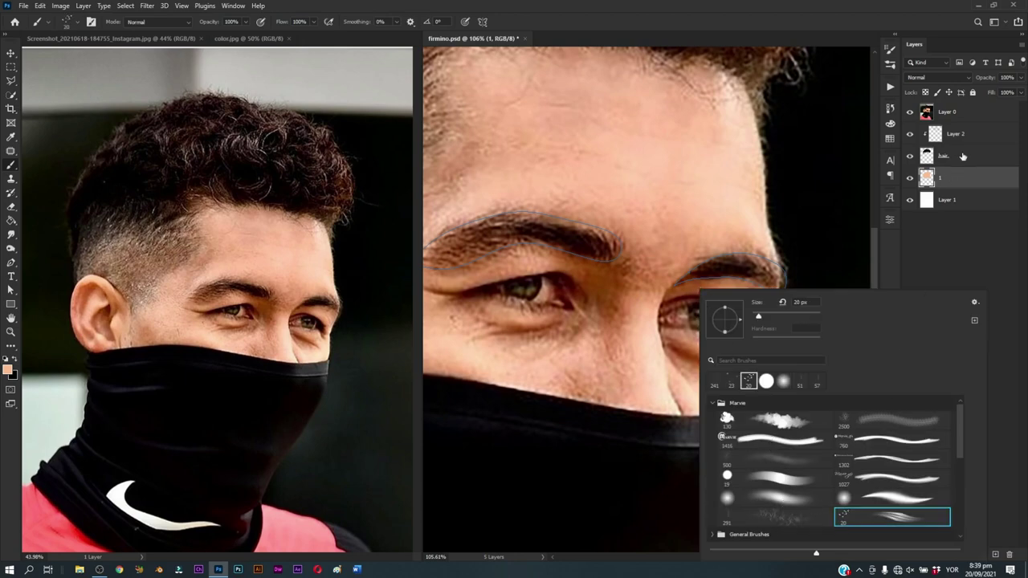
click(964, 156)
Step: Add a new layer named 'hair' and hide the reference photo layer
click(969, 176)
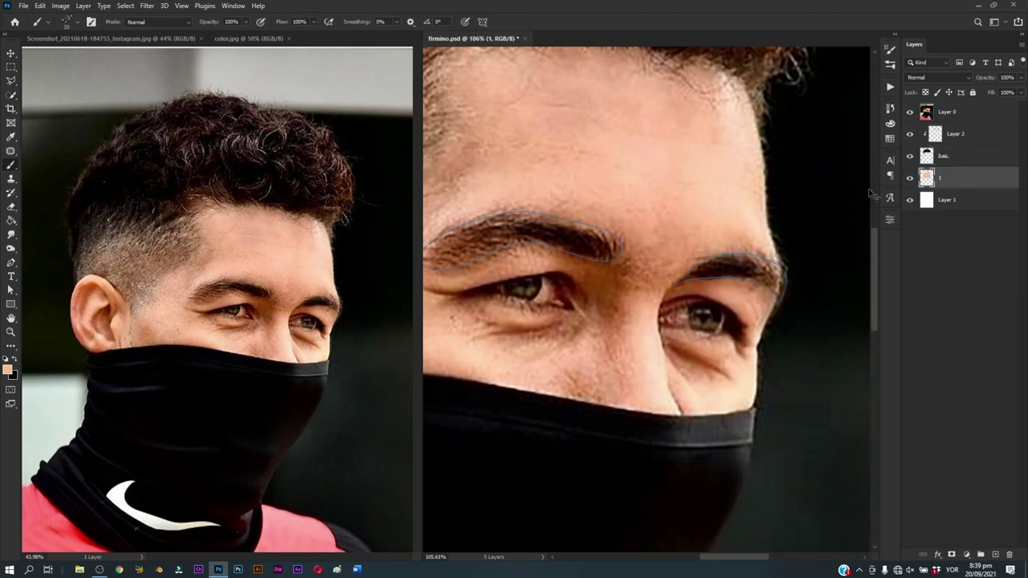
key(ctrl+shift+n)
text(hair)
key(Return)
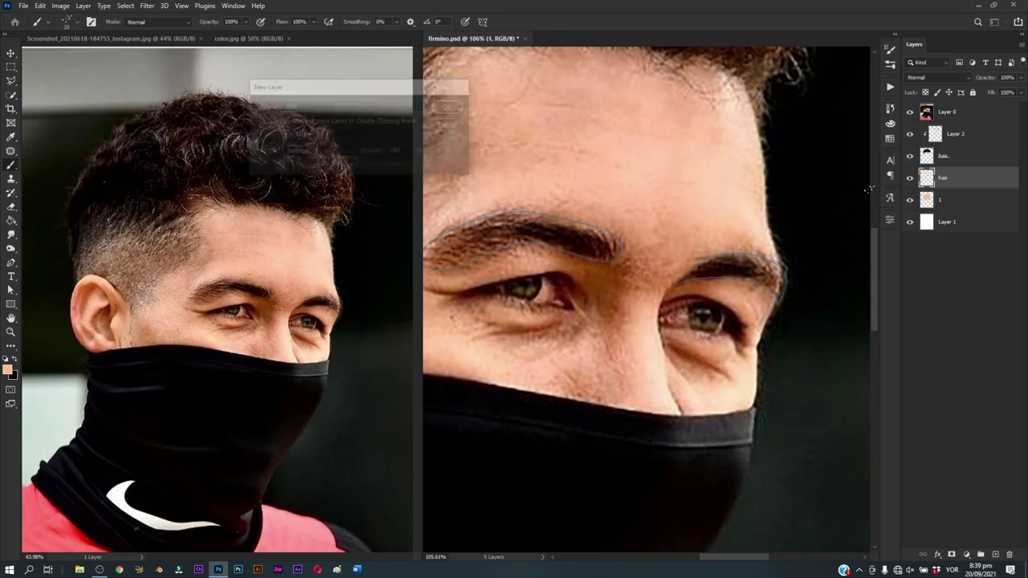
click(910, 112)
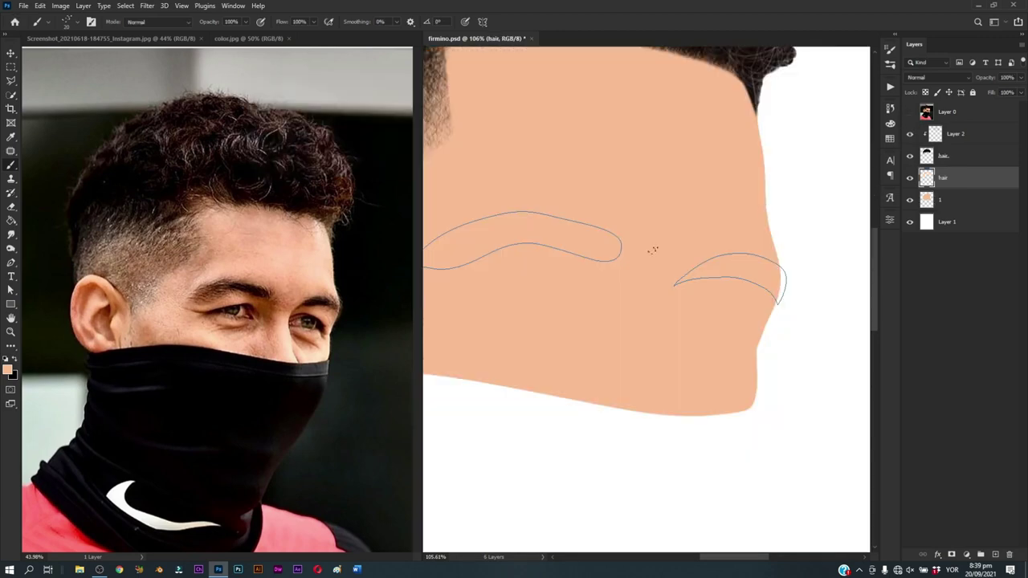
Step: Paint dark hair strands at the left eyebrow's inner end, undoing the last stroke to retry
alt+right_click(628, 282)
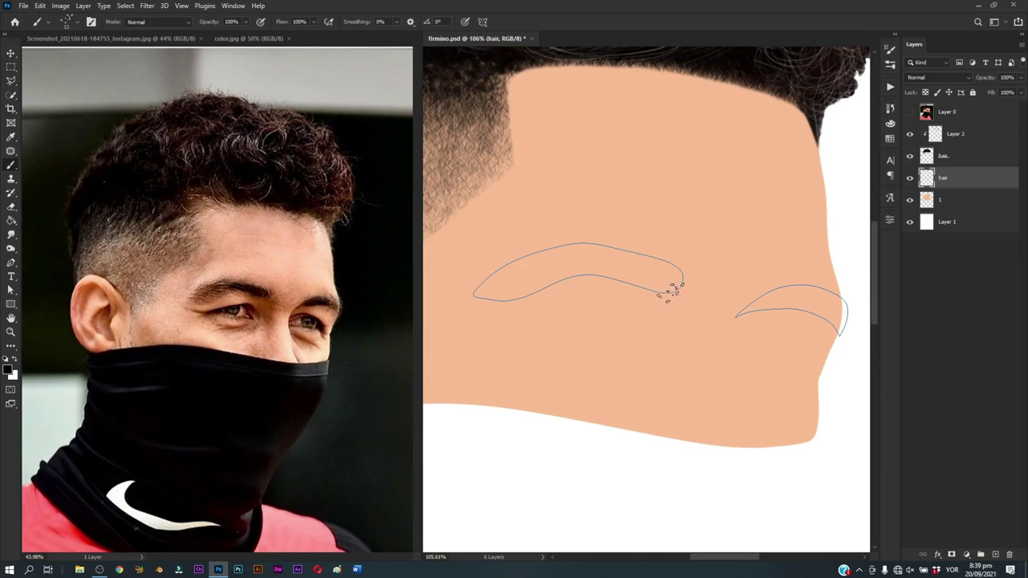
click(671, 278)
click(674, 281)
drag(679, 280, 656, 274)
click(911, 112)
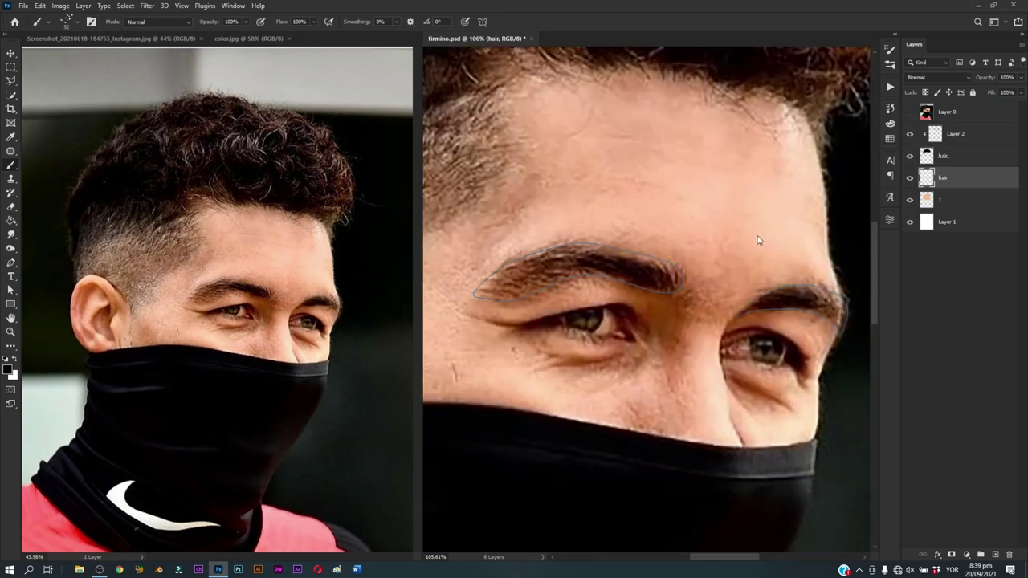
click(910, 111)
drag(672, 282, 666, 274)
key(ctrl+z)
key(ctrl+z)
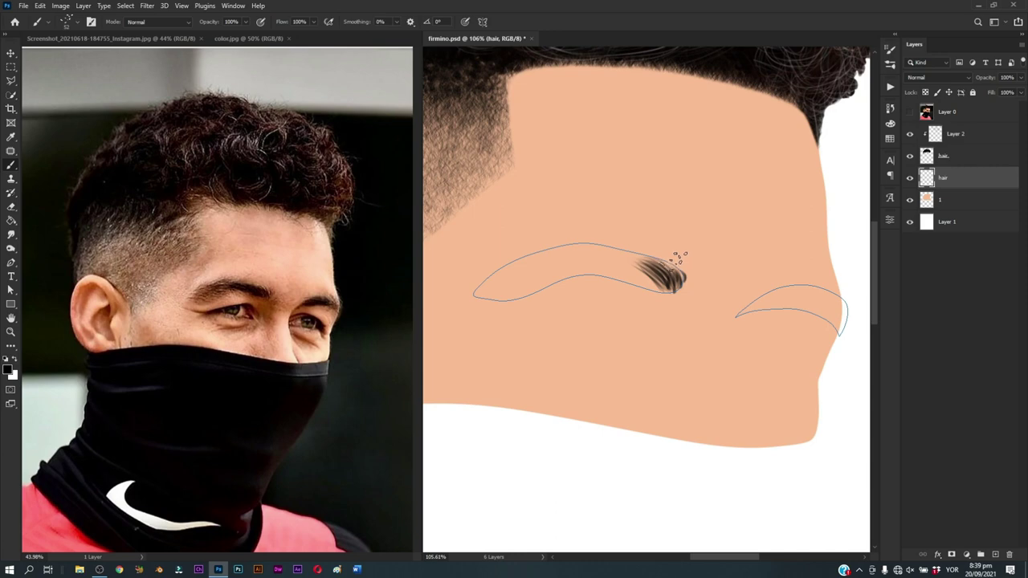
Step: Paint dense, dark hair strokes from the eyebrow's inner end through its middle
key(z)
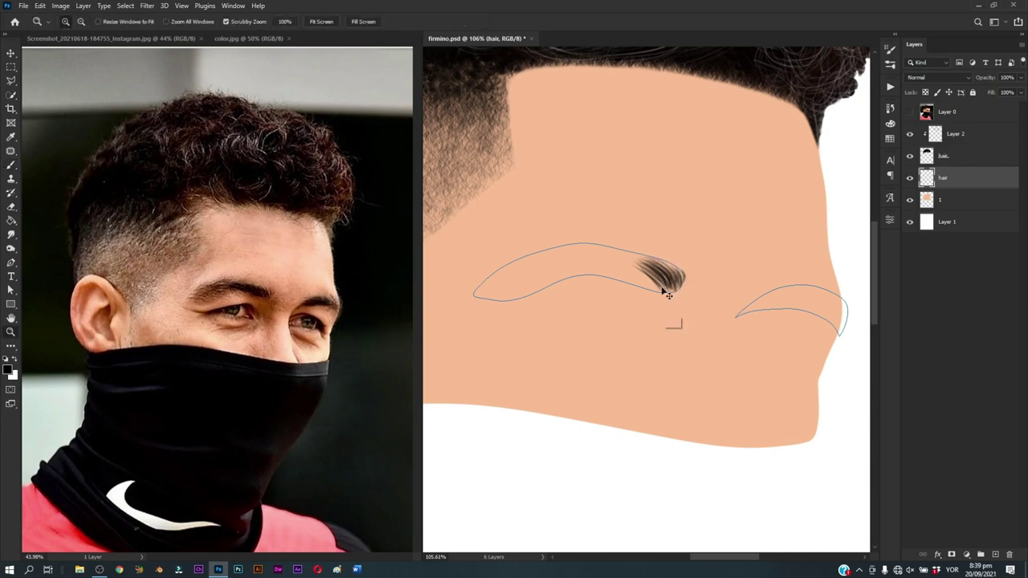
key(ctrl)
key(b)
mouse_move(666, 283)
mouse_down()
mouse_move(624, 257)
mouse_move(576, 257)
mouse_up()
drag(635, 283, 563, 255)
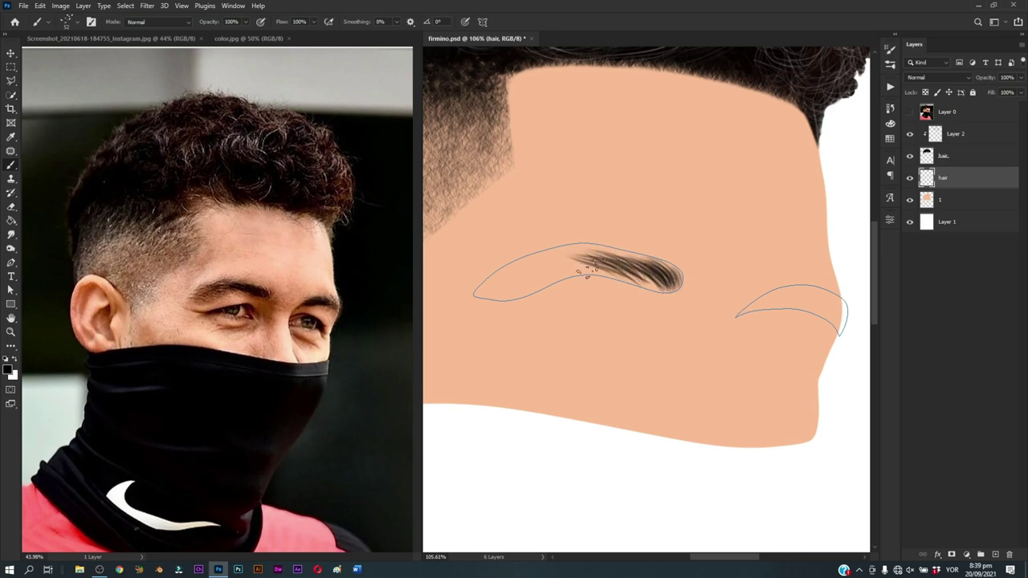
mouse_move(639, 283)
mouse_down()
mouse_move(570, 251)
mouse_move(614, 254)
mouse_move(567, 251)
mouse_move(620, 262)
mouse_move(603, 257)
mouse_up()
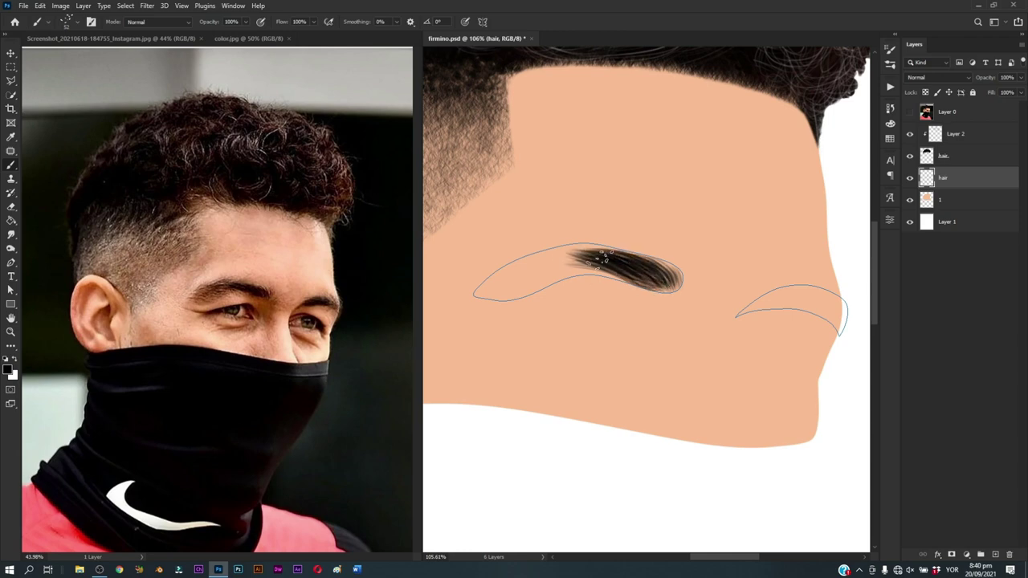
drag(667, 282, 620, 261)
mouse_move(660, 291)
mouse_down()
mouse_move(623, 260)
mouse_move(566, 264)
mouse_up()
Step: Add fainter strands toward the eyebrow's thin tail, darkening the upper middle
mouse_move(613, 286)
mouse_down()
mouse_move(535, 259)
mouse_move(487, 292)
mouse_up()
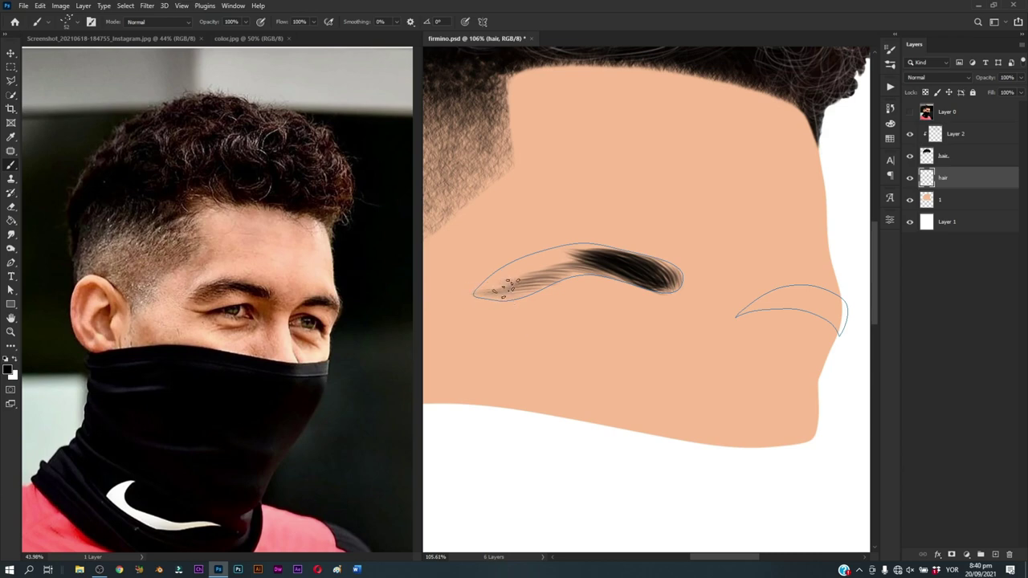
drag(526, 287, 478, 283)
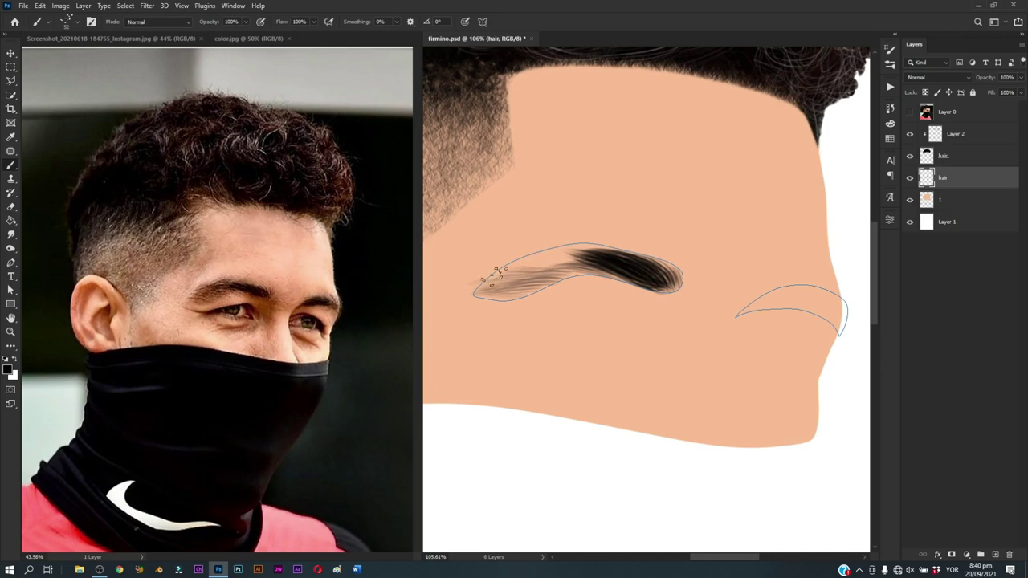
mouse_move(566, 261)
mouse_down()
mouse_move(588, 249)
mouse_move(550, 263)
mouse_move(566, 246)
mouse_move(603, 247)
mouse_move(572, 259)
mouse_up()
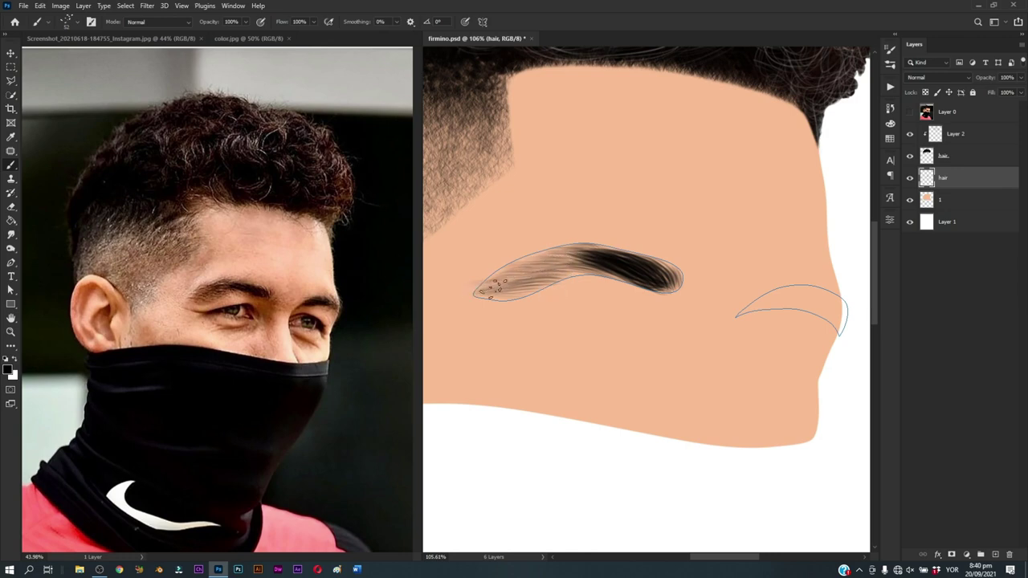
drag(479, 288, 512, 281)
mouse_move(587, 255)
mouse_down()
mouse_move(556, 255)
mouse_move(582, 260)
mouse_up()
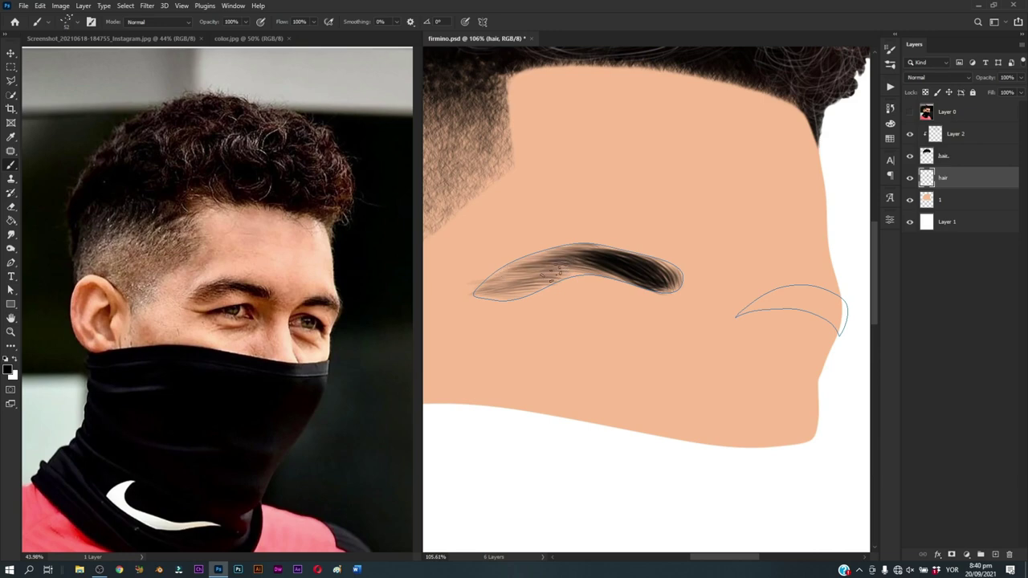
mouse_move(498, 291)
mouse_down()
mouse_move(522, 283)
mouse_move(480, 296)
mouse_up()
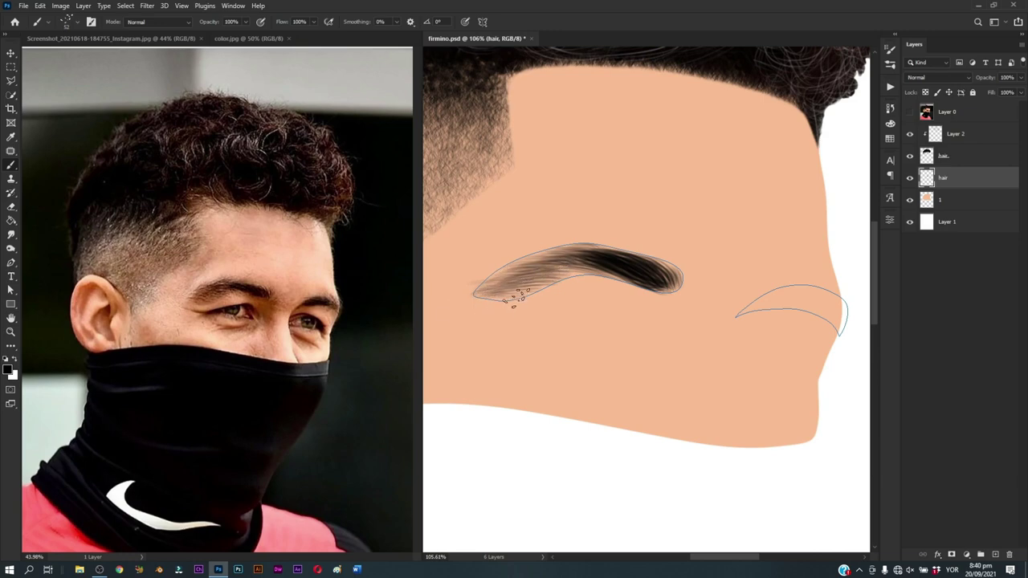
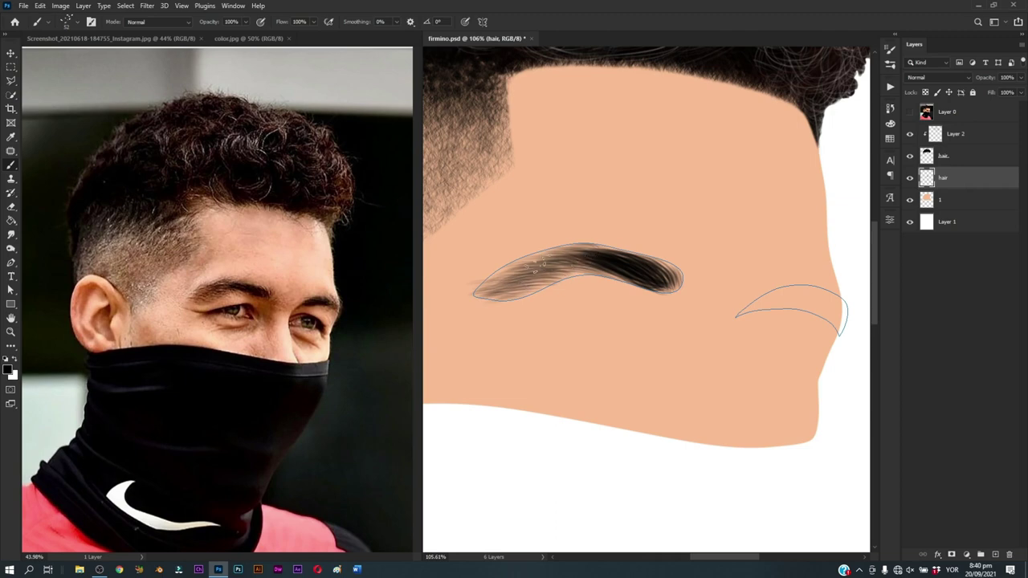
Step: Paint dark hair strokes across the left eyebrow, from its middle out to the left tip
drag(598, 260, 498, 279)
drag(562, 268, 488, 289)
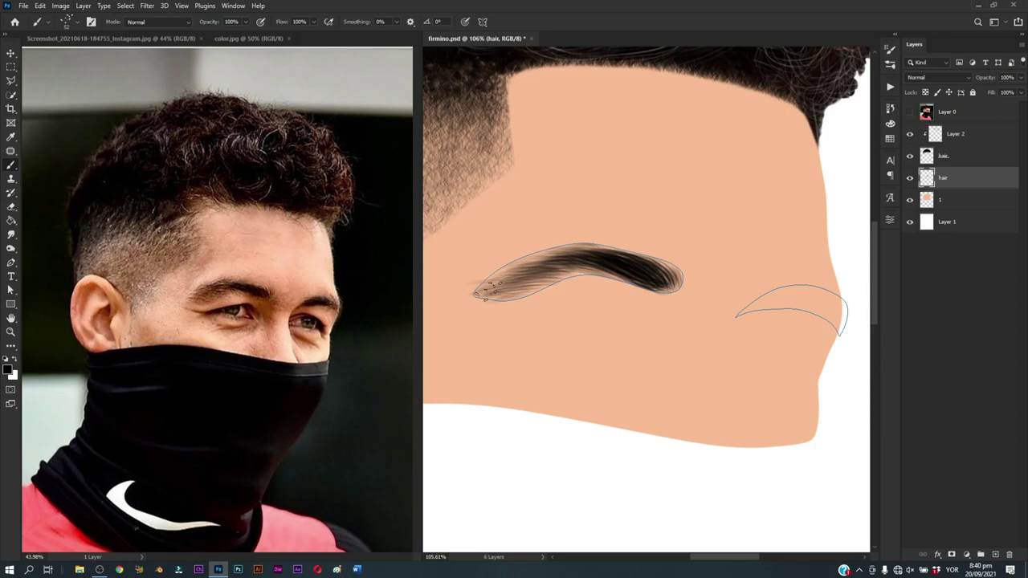
drag(598, 263, 529, 289)
scroll(597, 361, down, 2)
scroll(597, 367, down, 2)
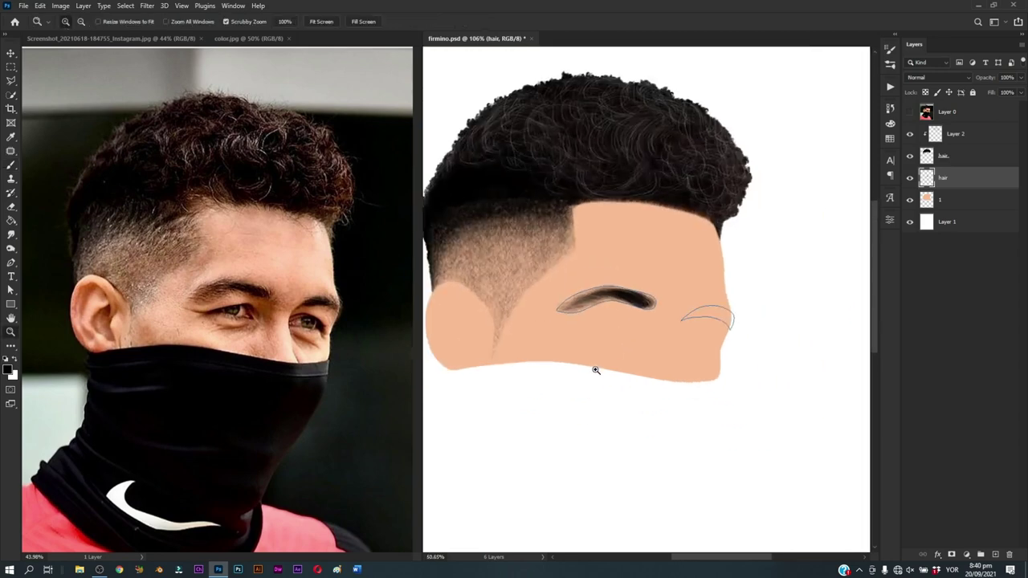
scroll(596, 367, up, 3)
drag(679, 345, 642, 338)
scroll(641, 337, up, 2)
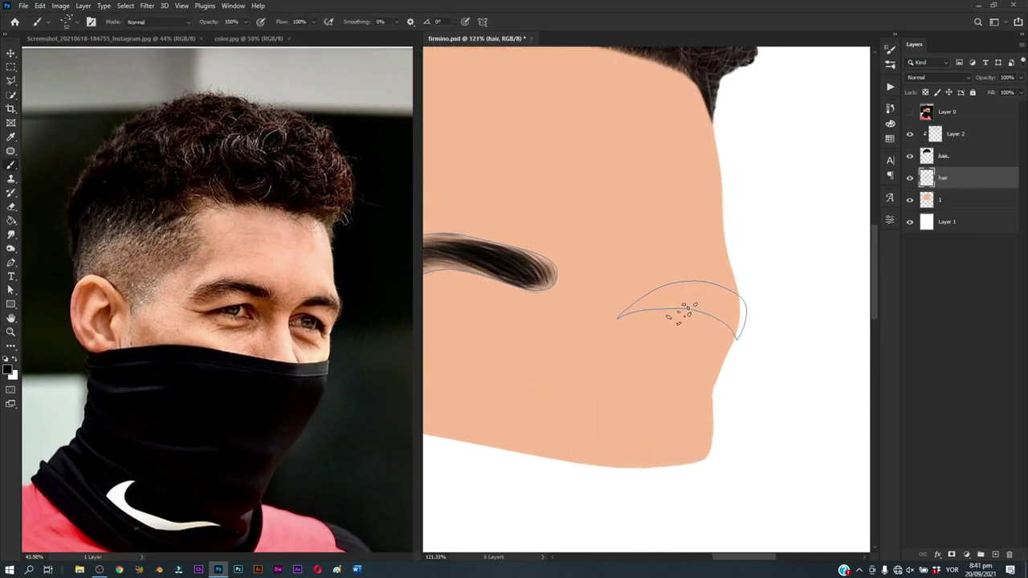
scroll(656, 309, up, 1)
scroll(656, 309, up, 1)
Step: Fill the right eyebrow outline with hair strokes, thickening its middle and outer end
key(b)
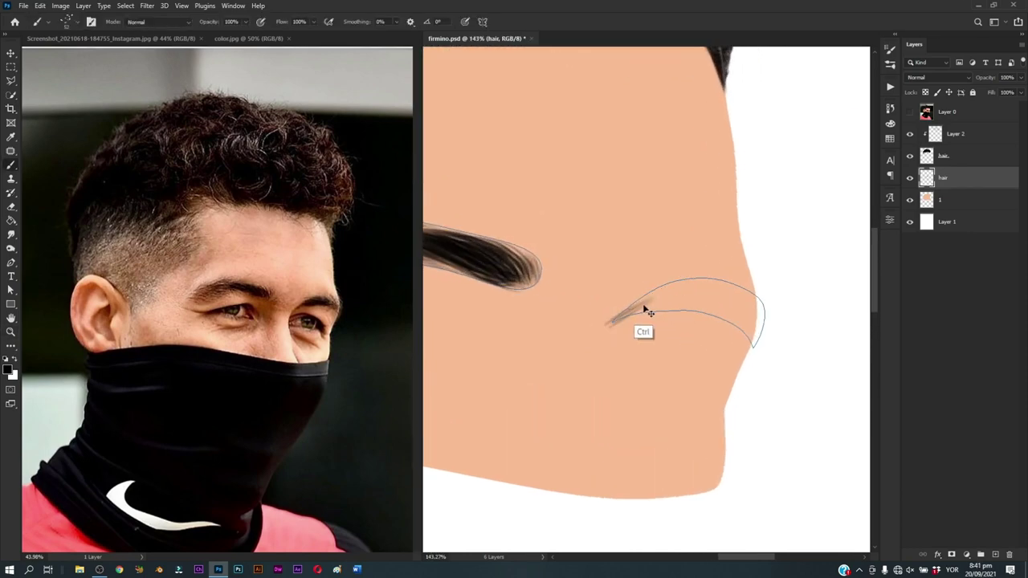
mouse_move(652, 298)
mouse_down()
mouse_move(612, 322)
mouse_move(684, 286)
mouse_move(627, 320)
mouse_move(664, 300)
mouse_move(634, 315)
mouse_up()
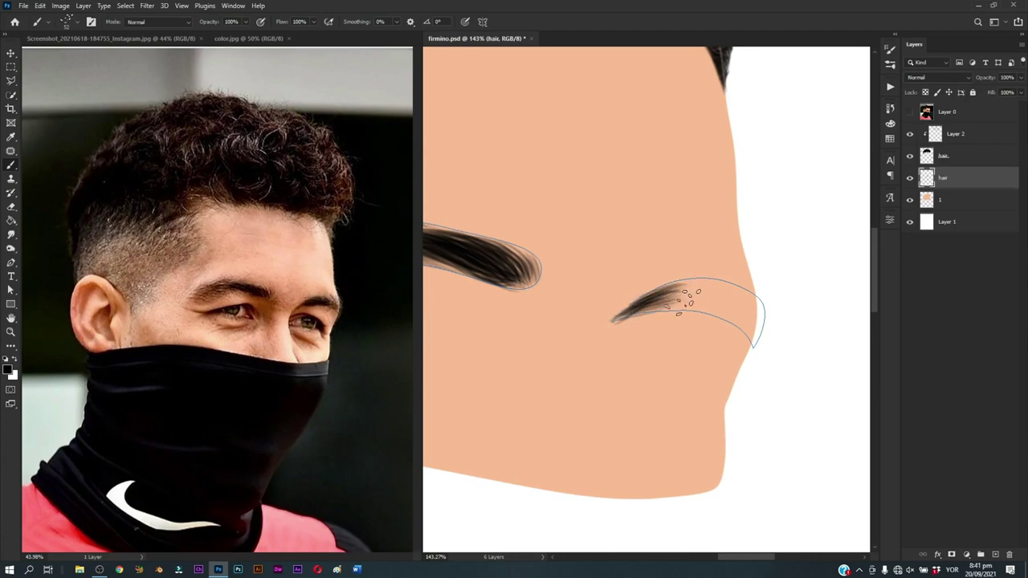
mouse_move(696, 294)
mouse_down()
mouse_move(631, 315)
mouse_move(684, 299)
mouse_move(642, 307)
mouse_move(677, 294)
mouse_move(710, 297)
mouse_move(650, 307)
mouse_move(711, 281)
mouse_move(647, 304)
mouse_move(707, 304)
mouse_up()
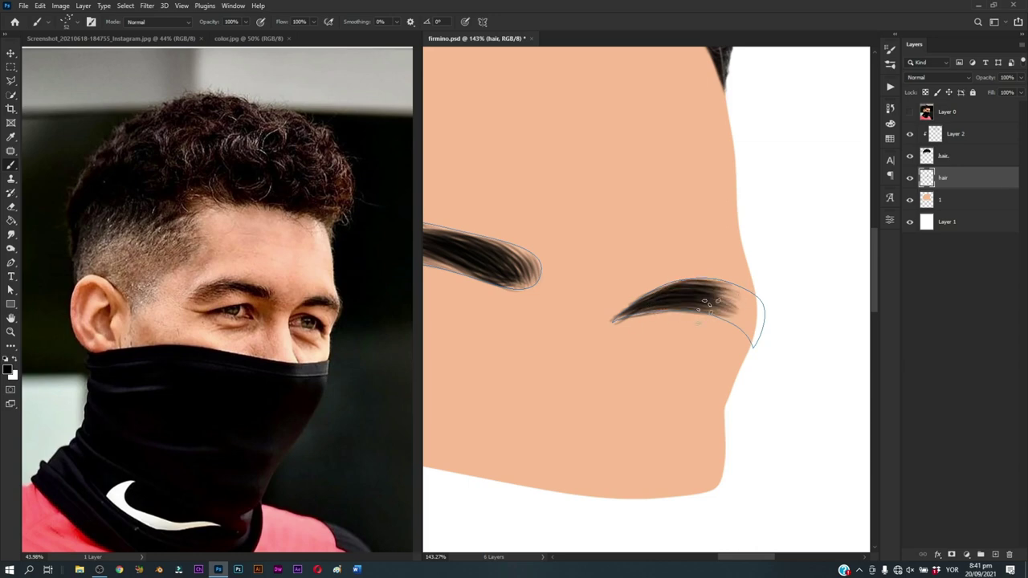
mouse_move(763, 319)
mouse_down()
mouse_move(703, 300)
mouse_move(695, 318)
mouse_up()
mouse_move(759, 314)
mouse_down()
mouse_move(704, 302)
mouse_move(711, 288)
mouse_move(751, 333)
mouse_up()
mouse_move(759, 299)
mouse_down()
mouse_move(727, 304)
mouse_move(758, 337)
mouse_move(729, 329)
mouse_move(729, 306)
mouse_up()
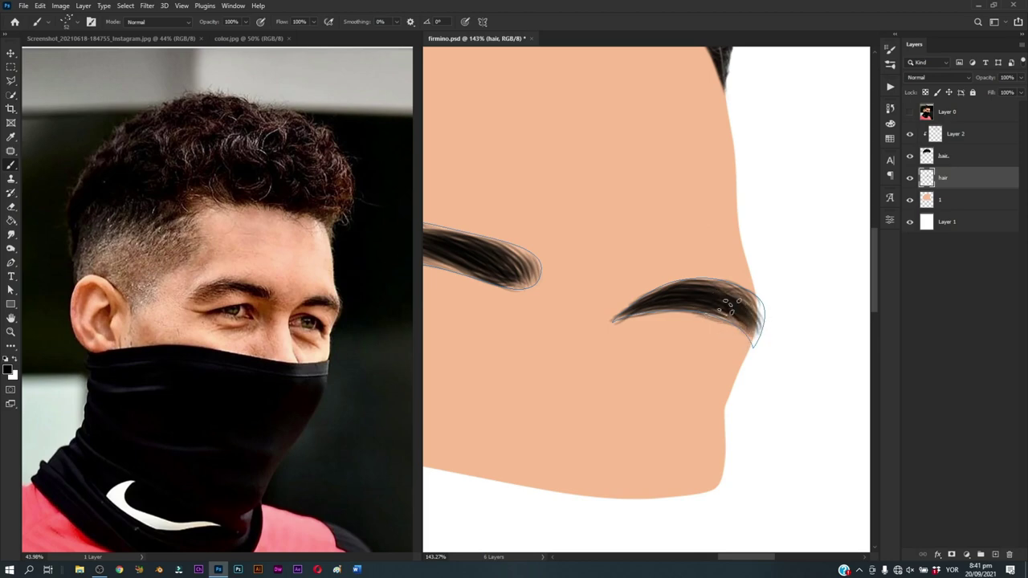
Step: Resize the hair brush to about 52 px and fill the right eyebrow's curved tip
alt+right_click(737, 318)
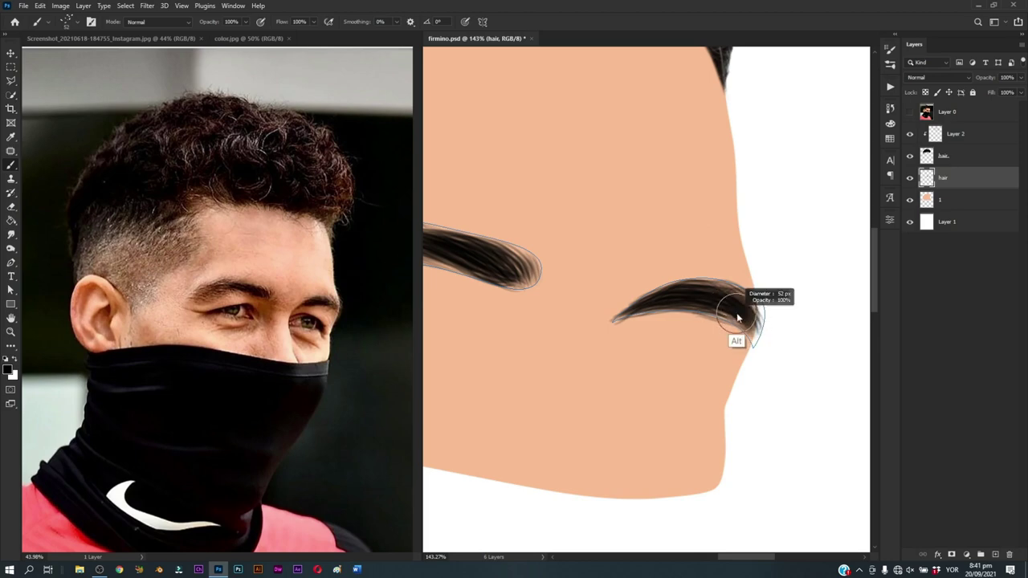
mouse_move(738, 309)
mouse_down()
mouse_move(723, 325)
mouse_move(751, 349)
mouse_move(732, 325)
mouse_move(763, 328)
mouse_move(752, 341)
mouse_up()
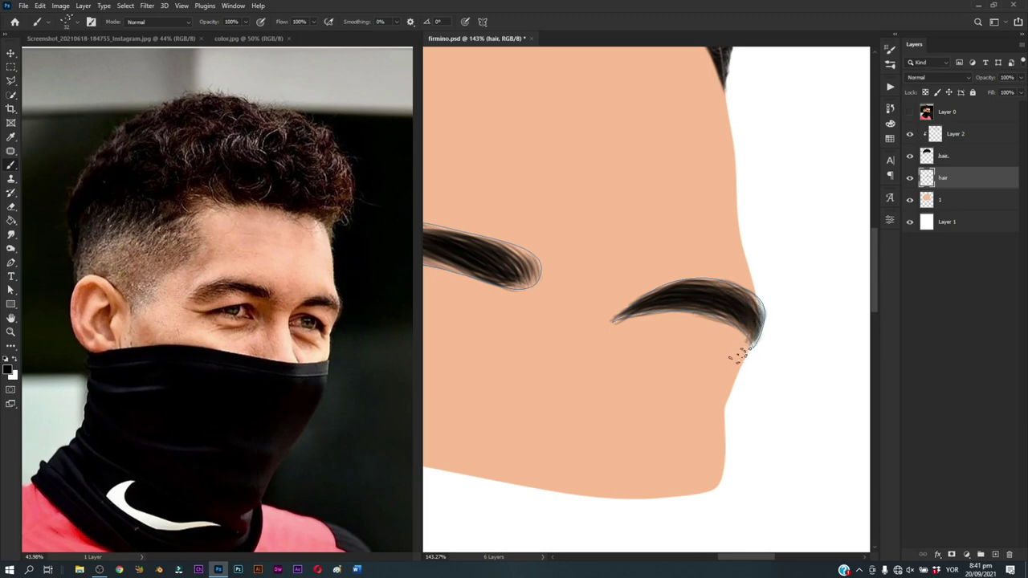
scroll(739, 353, down, 3)
scroll(658, 395, up, 2)
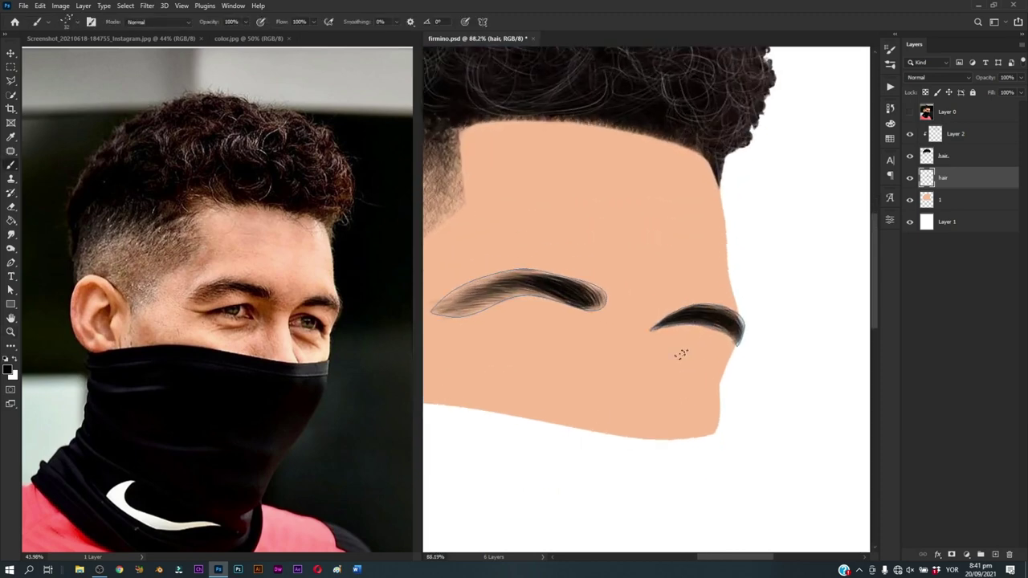
mouse_move(686, 363)
mouse_down()
mouse_move(693, 335)
mouse_move(679, 358)
mouse_move(670, 330)
mouse_up()
Step: Erase stray hair strokes past both eyebrow outlines using a soft Eraser brush preset
key(e)
right_click(669, 329)
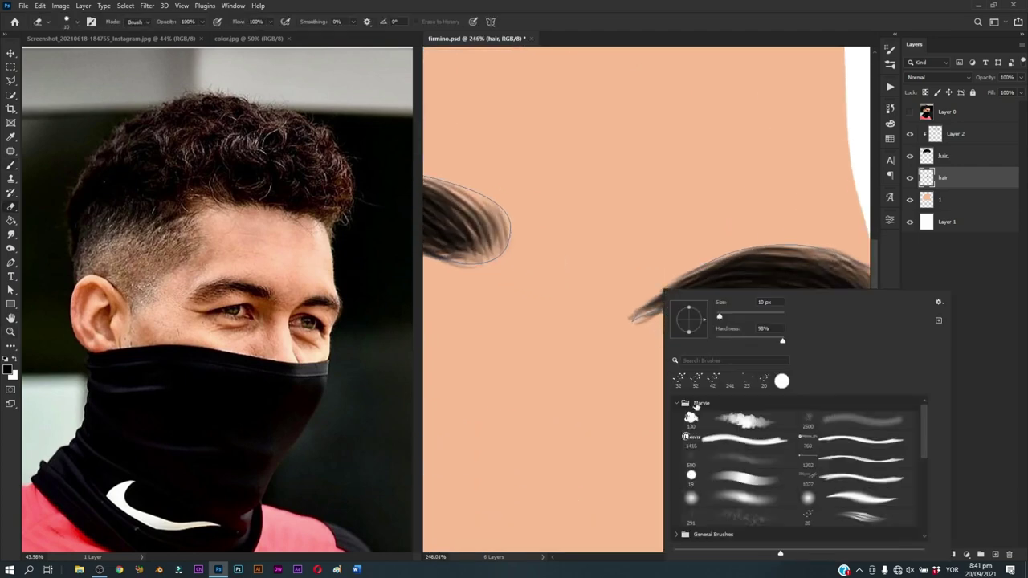
click(737, 503)
click(600, 440)
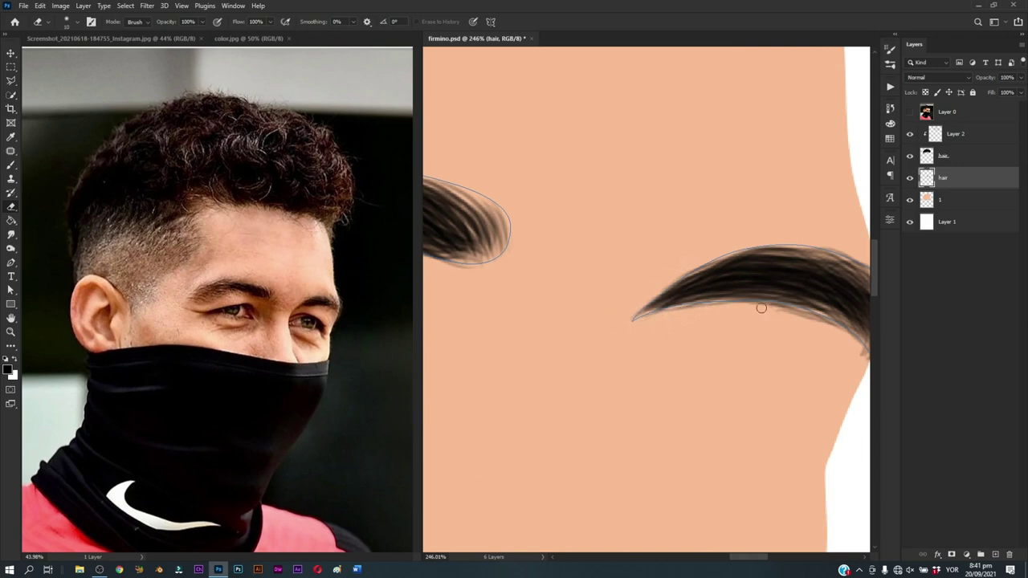
drag(740, 298, 613, 291)
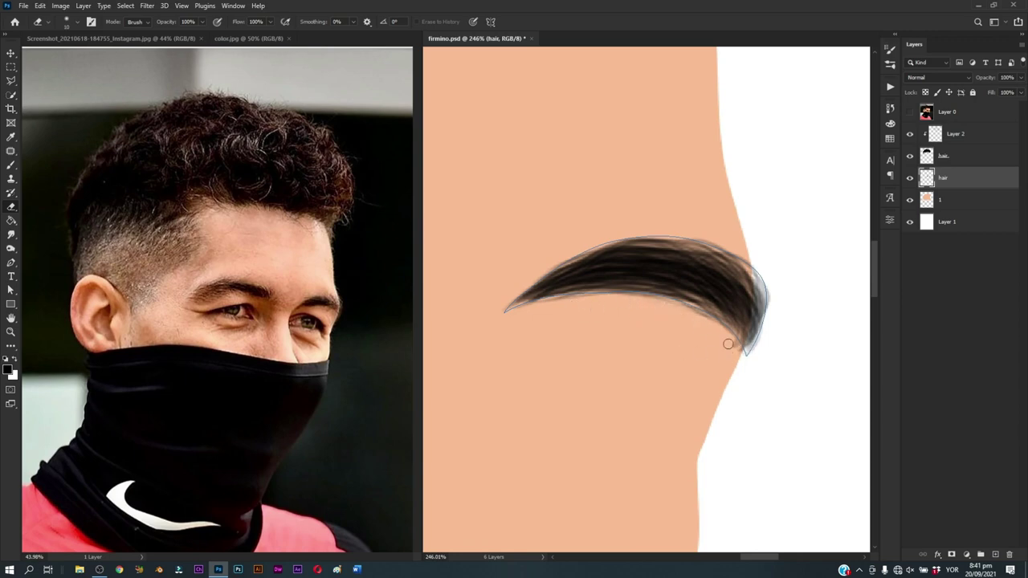
mouse_move(562, 332)
mouse_down()
mouse_move(608, 418)
mouse_move(730, 307)
mouse_up()
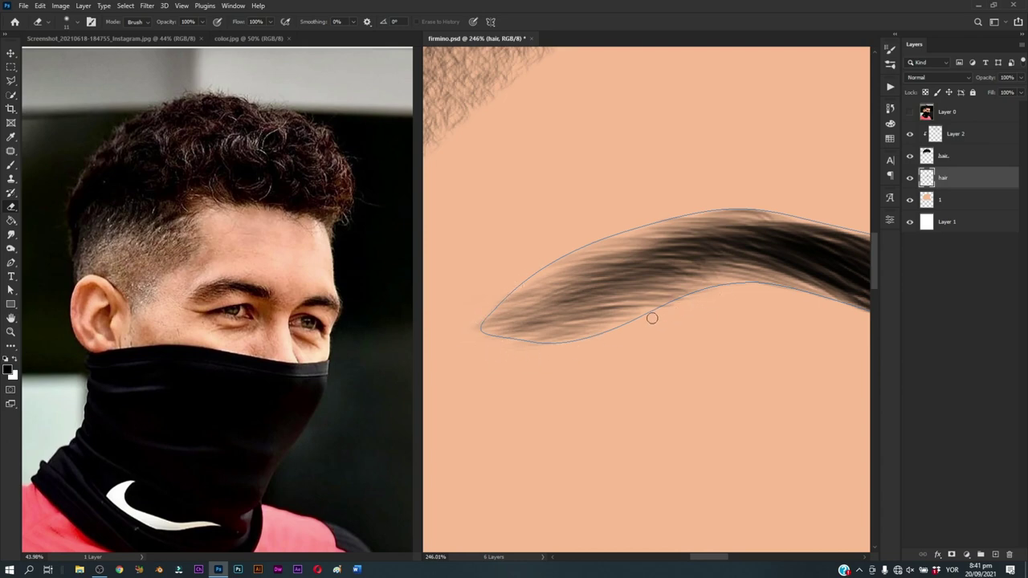
mouse_move(775, 246)
mouse_down()
mouse_move(728, 301)
mouse_move(555, 335)
mouse_up()
Step: Hide the eyebrow path outline and zoom in on the eyebrows
key(p)
key(Return)
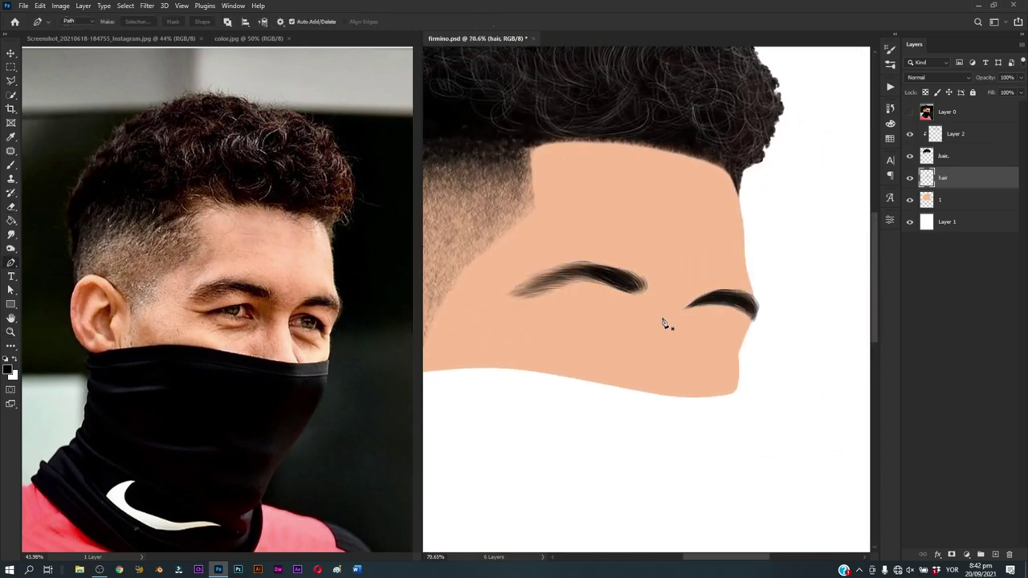
key(ctrl+0)
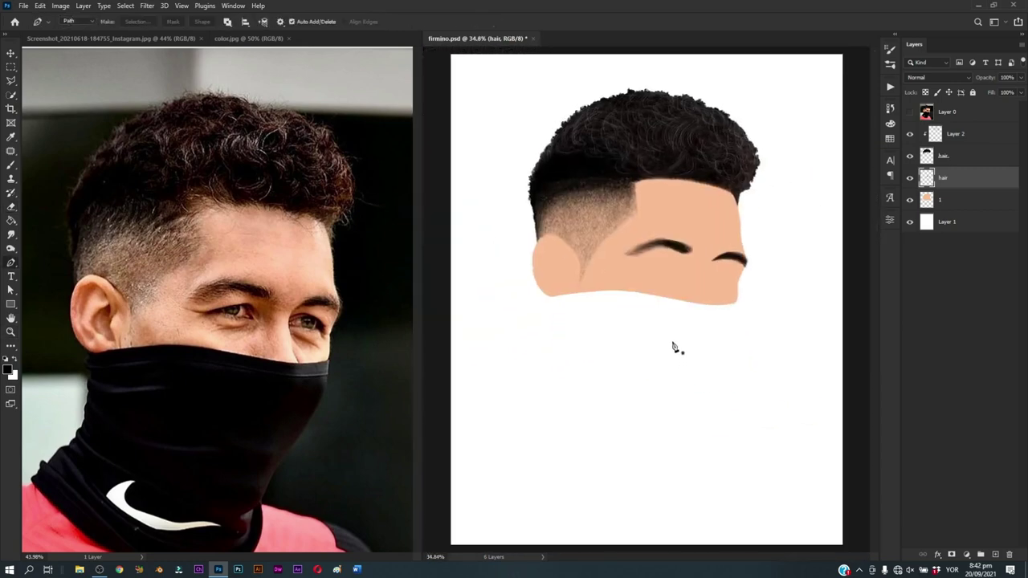
key(z)
drag(725, 286, 759, 333)
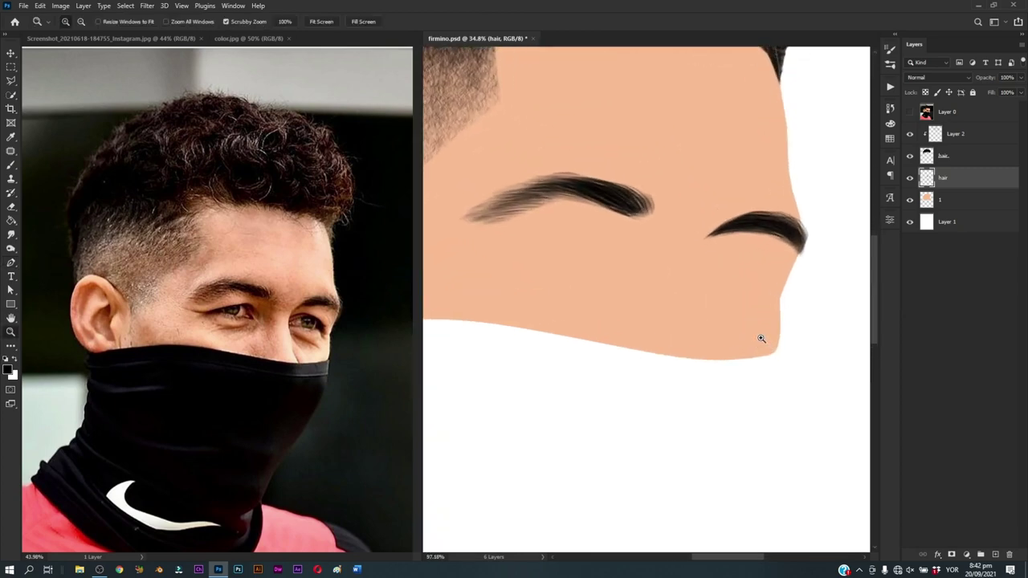
key(p)
key(z)
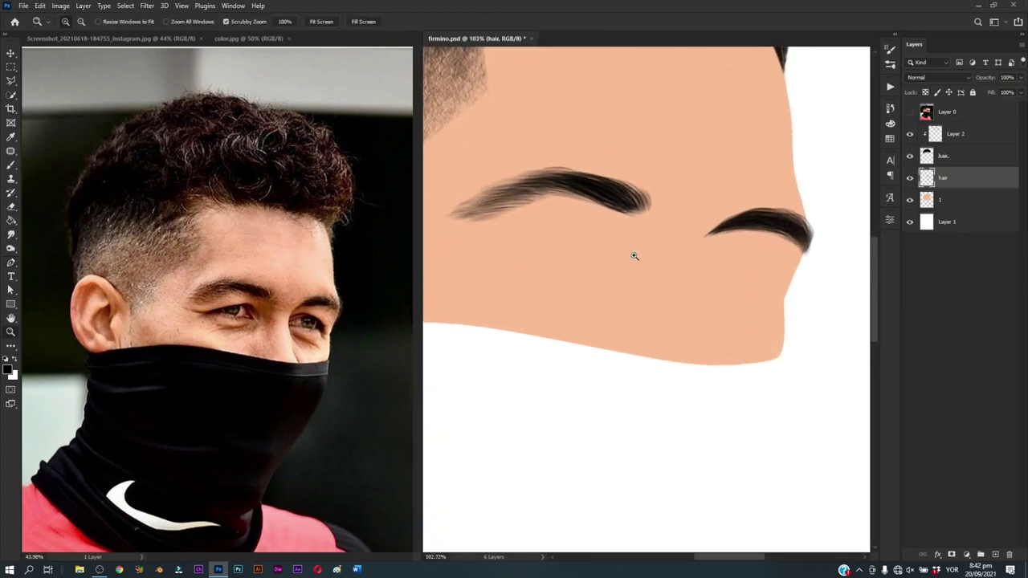
drag(636, 261, 689, 257)
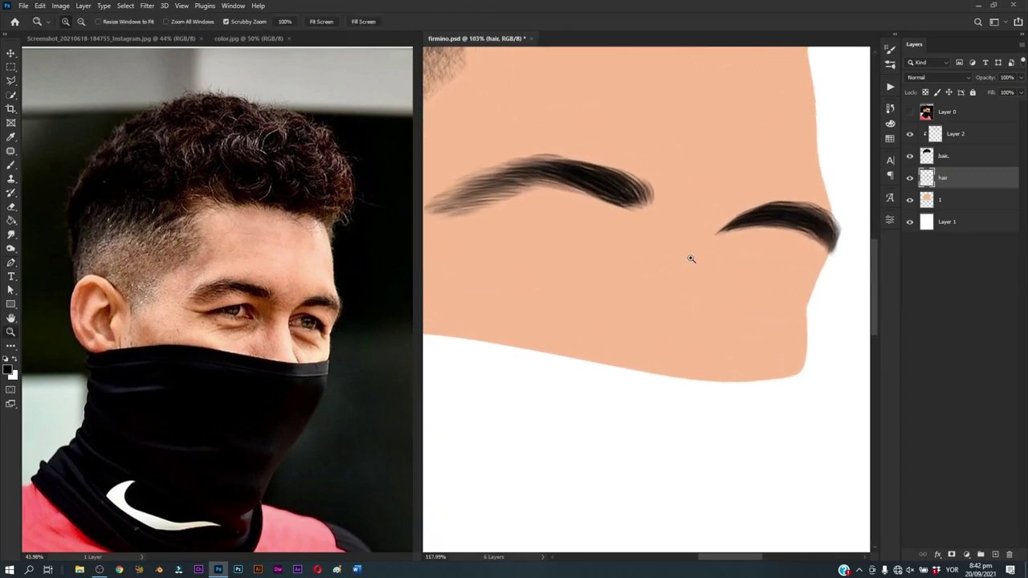
key(p)
Step: Add a new layer named 'eye' above layer 1 and show the reference photo layer
click(986, 204)
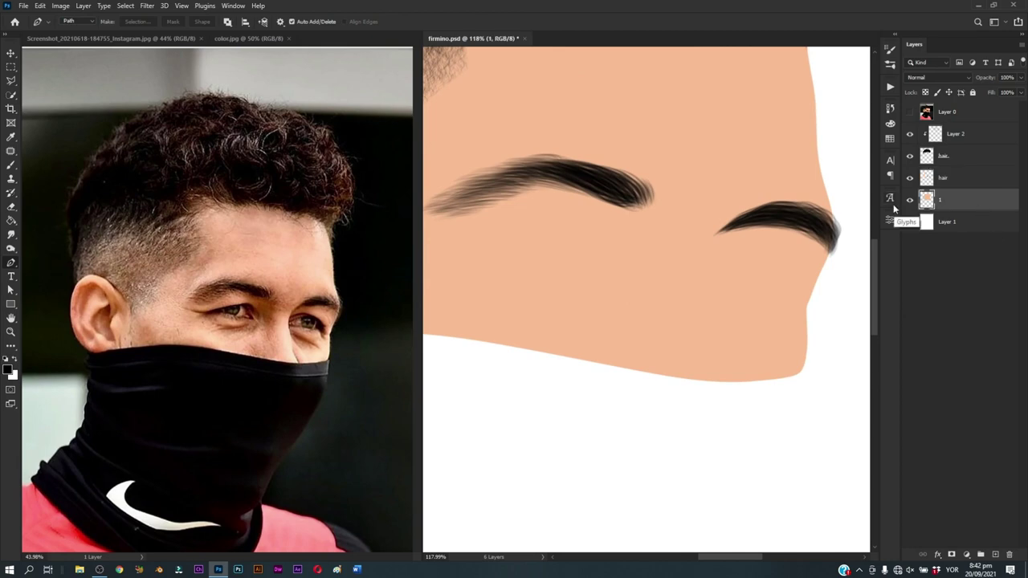
key(ctrl+shift+n)
text(eye)
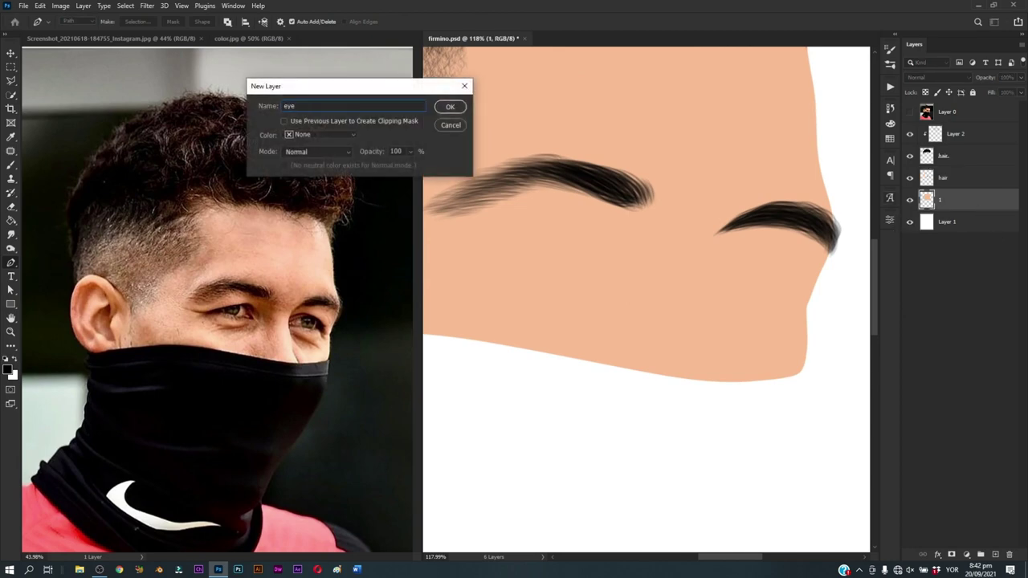
key(Return)
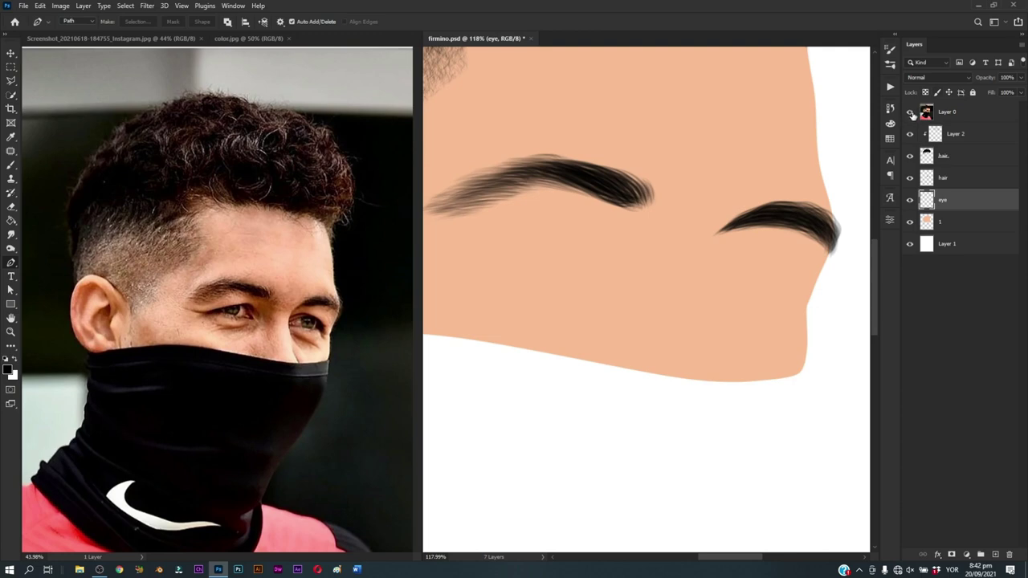
click(910, 112)
Step: Start the left-eye Pen path at its corner with curved anchors along the outline
scroll(530, 282, up, 2)
key(z)
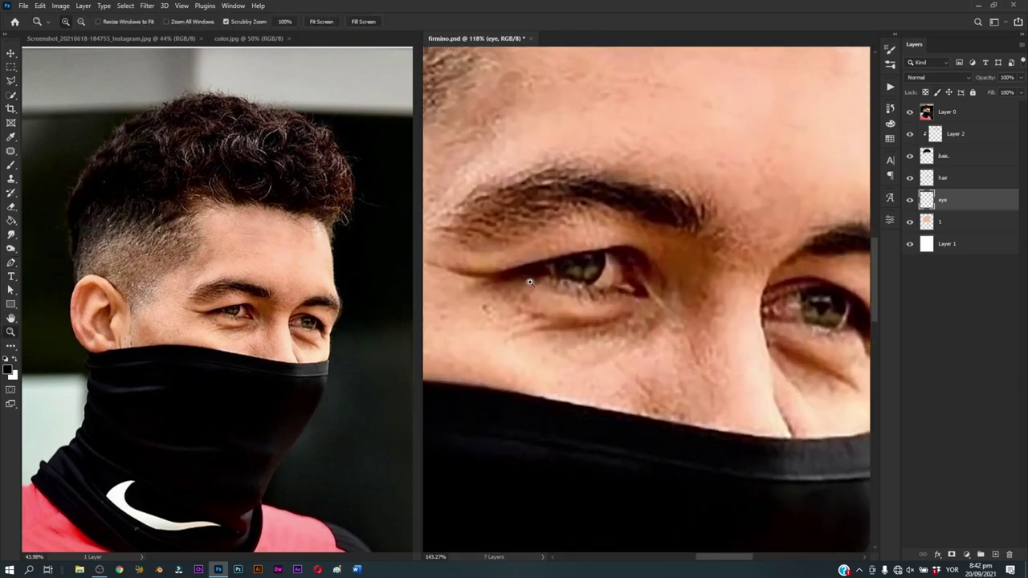
key(p)
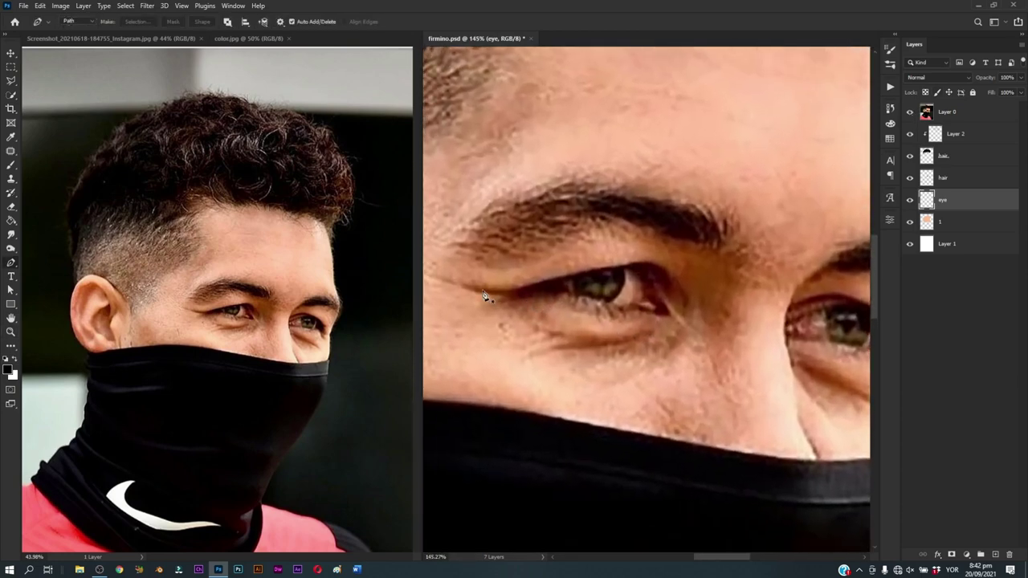
mouse_move(482, 289)
mouse_down()
mouse_move(630, 264)
mouse_move(648, 270)
mouse_up()
mouse_move(673, 317)
mouse_down()
mouse_move(681, 324)
mouse_move(662, 320)
mouse_up()
key(ctrl)
drag(633, 314, 619, 310)
key(z)
mouse_move(618, 332)
mouse_down()
mouse_move(599, 370)
mouse_move(599, 351)
mouse_up()
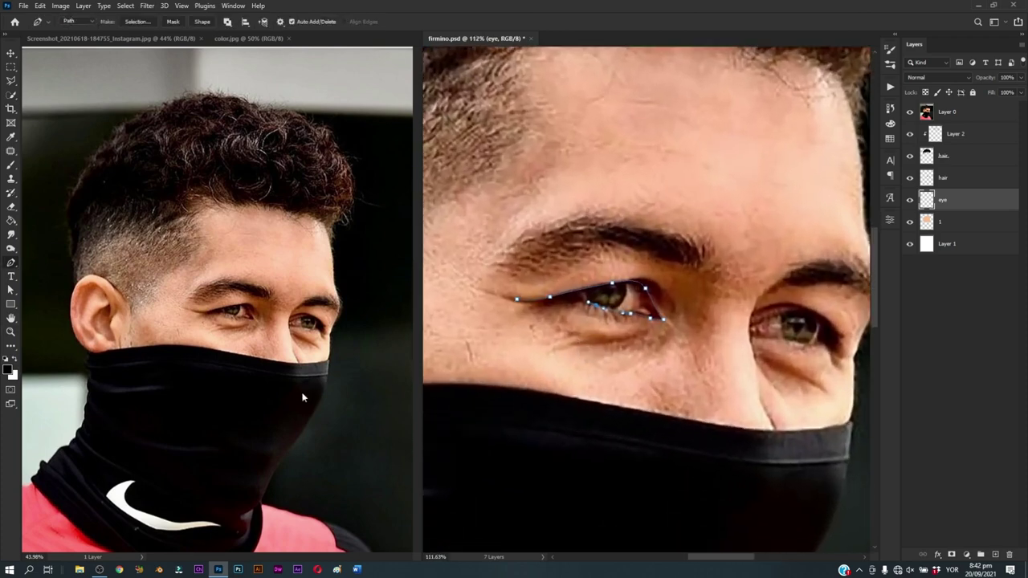
Step: Remove a stray path on the reference photo and zoom it in on the eyes
click(348, 398)
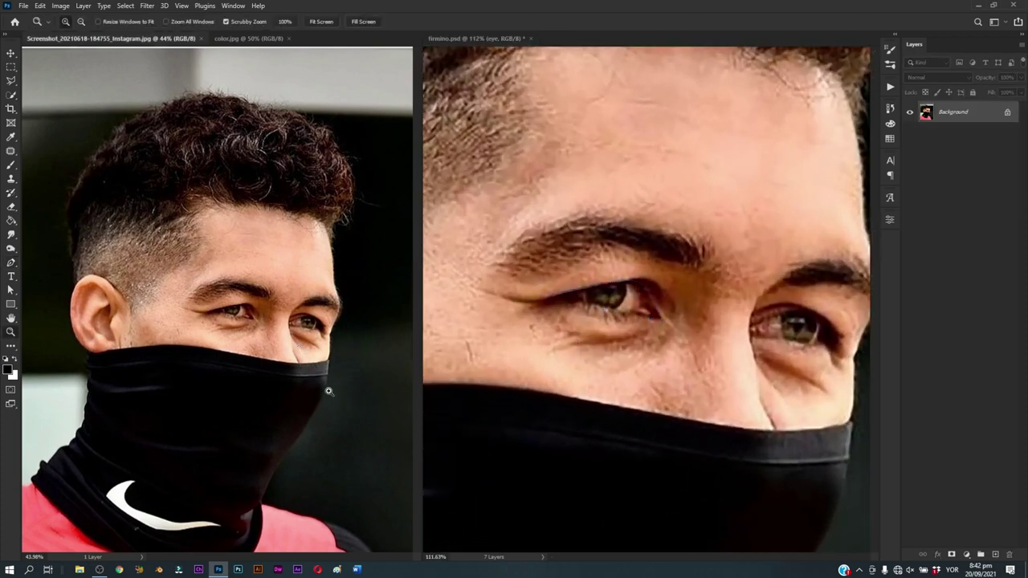
click(275, 343)
drag(307, 371, 313, 361)
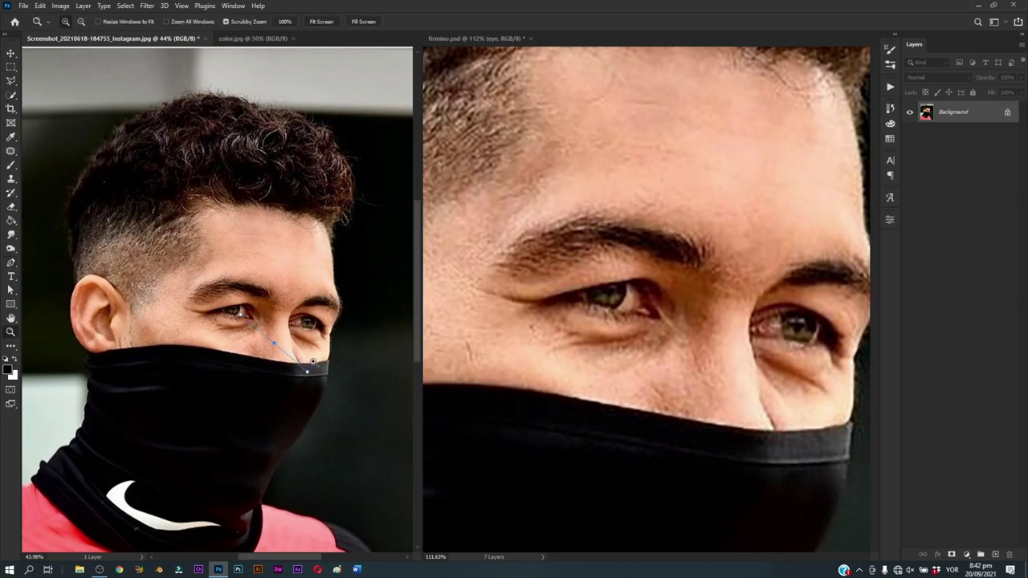
key(Escape)
mouse_move(300, 361)
mouse_down()
mouse_move(322, 388)
mouse_move(298, 397)
mouse_up()
Step: Add curved points along the left eye's lower eyelid and finish the outline path
click(539, 392)
key(p)
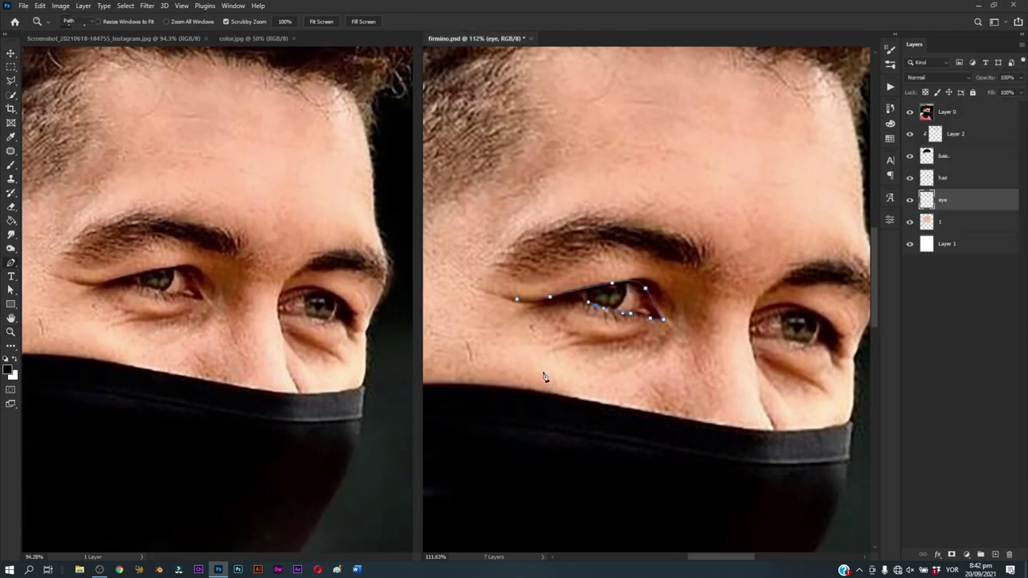
key(p)
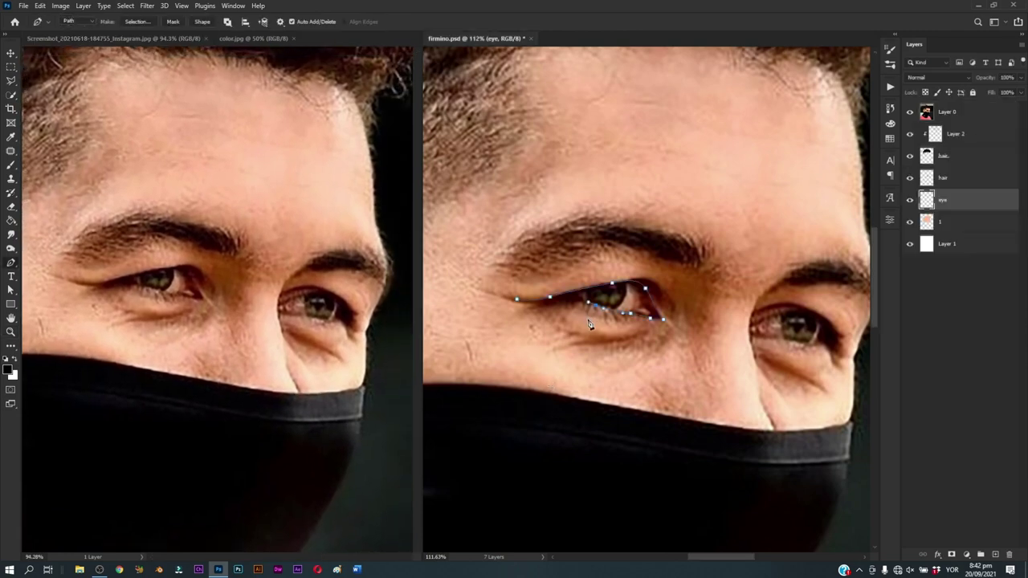
key(z)
drag(585, 310, 589, 323)
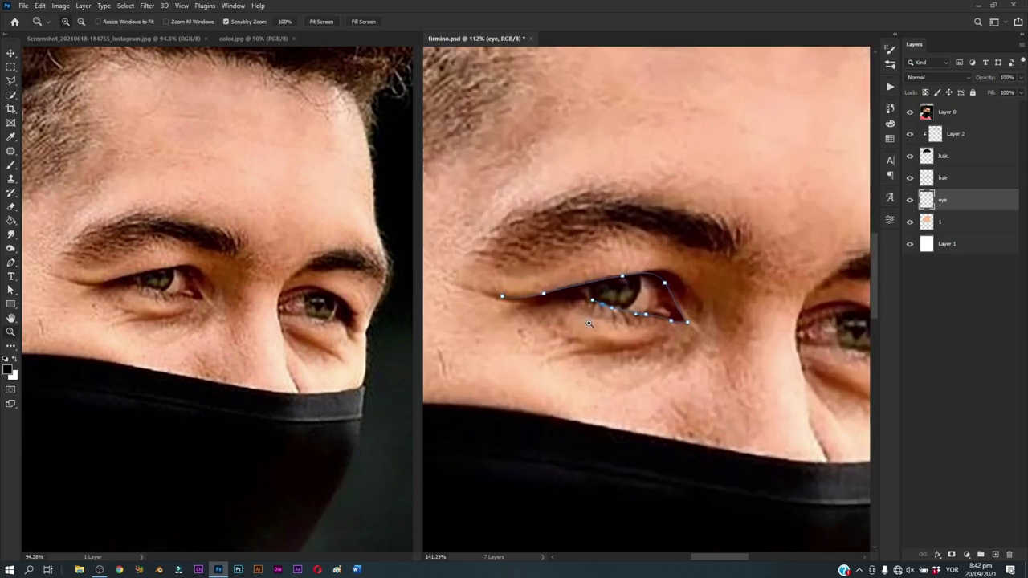
key(p)
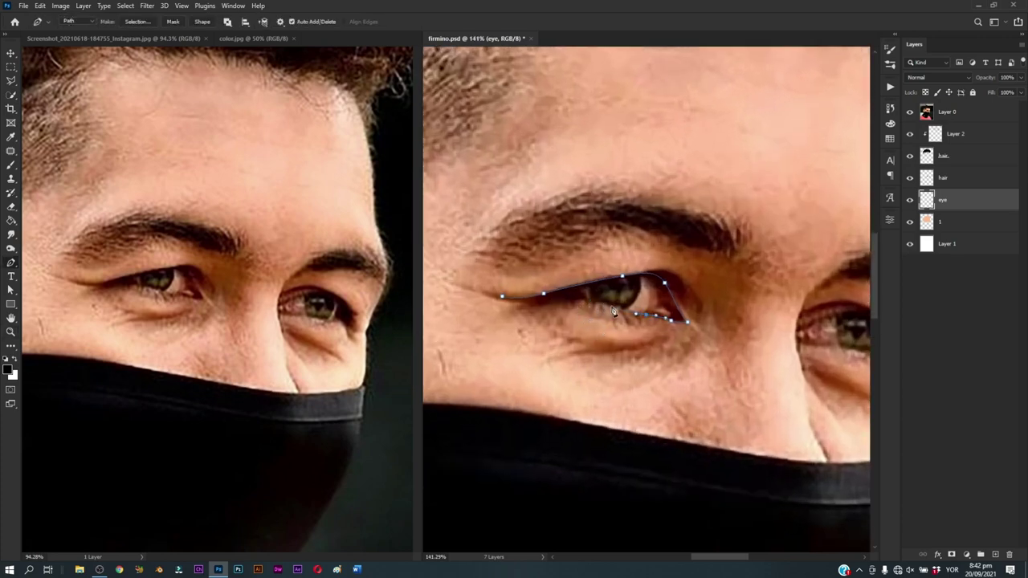
key(alt)
drag(560, 304, 540, 305)
alt+click(502, 299)
Step: Draw a closed Pen path from the right eye's inner corner, curving over the upper lid
mouse_move(835, 334)
mouse_down()
mouse_move(707, 225)
mouse_move(556, 241)
mouse_up()
scroll(707, 225, up, 2)
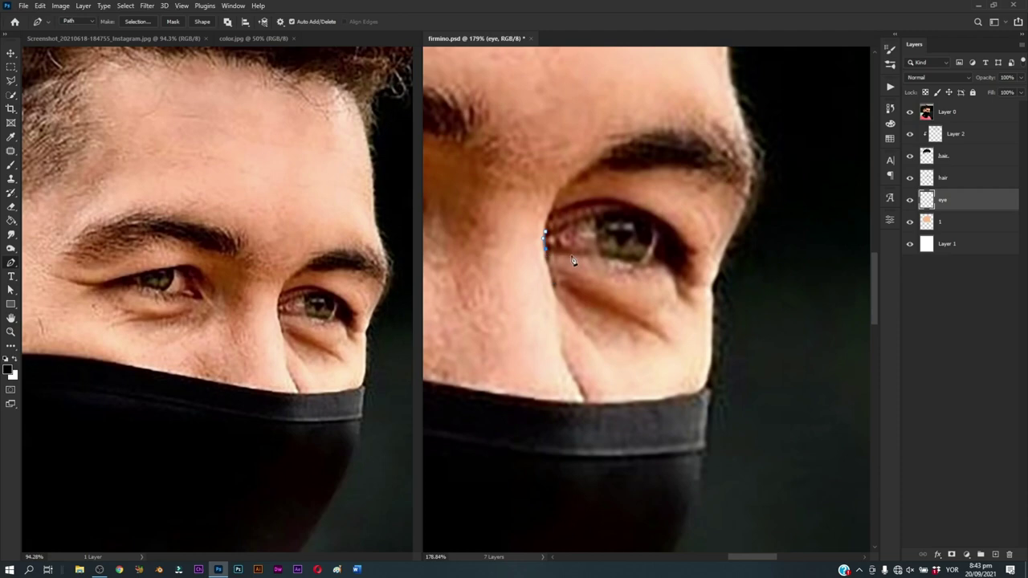
drag(545, 250, 575, 255)
drag(659, 271, 623, 265)
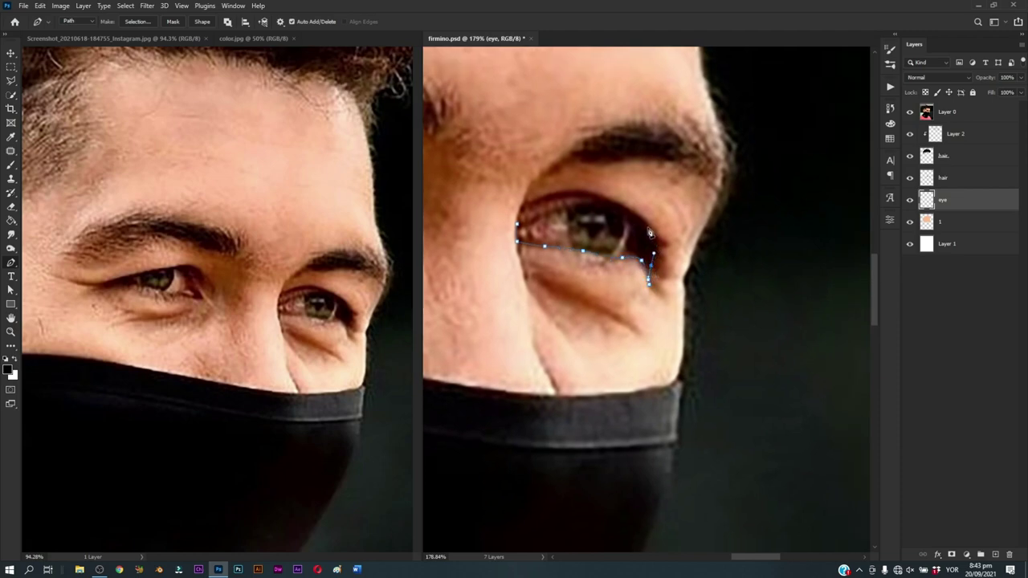
drag(649, 225, 576, 206)
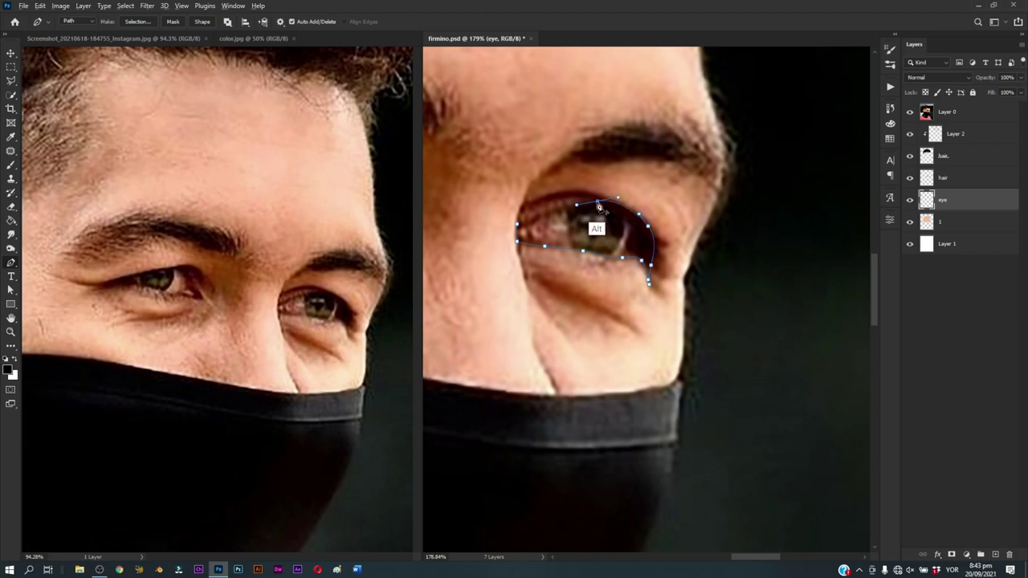
click(517, 222)
drag(486, 241, 464, 254)
key(ctrl)
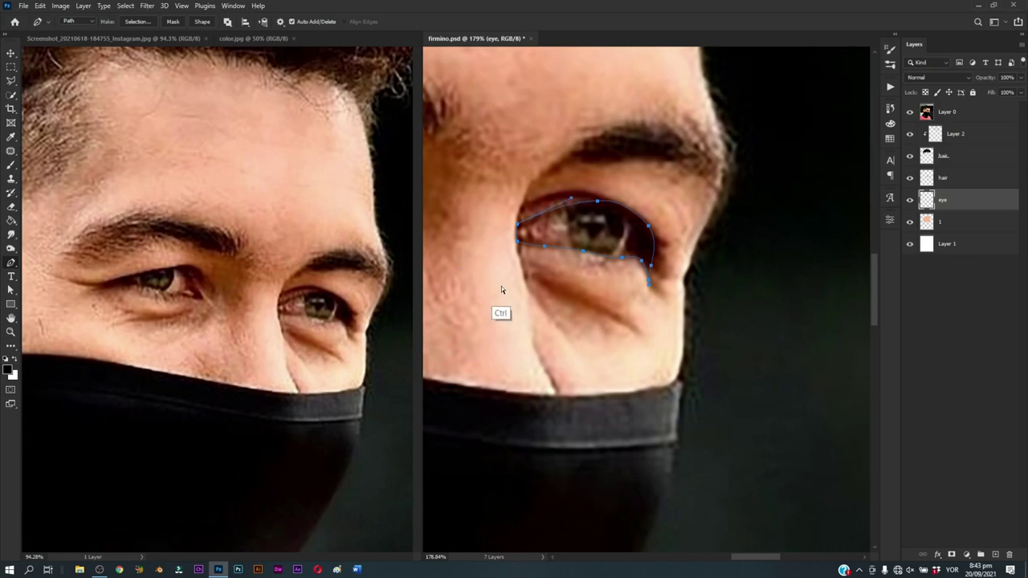
Step: Fill the right-eye path with solid black, then delete the path
right_click(688, 167)
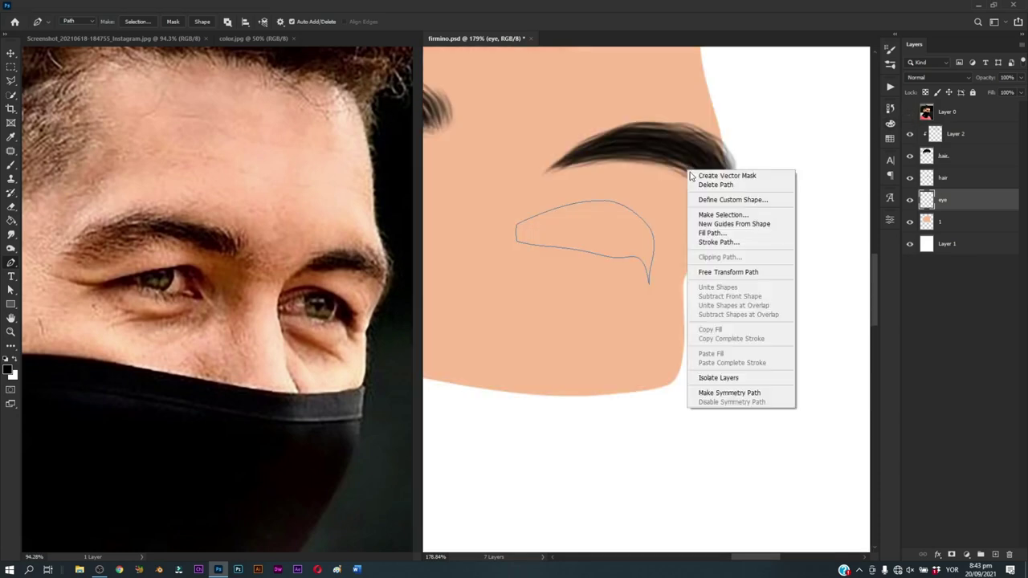
click(734, 230)
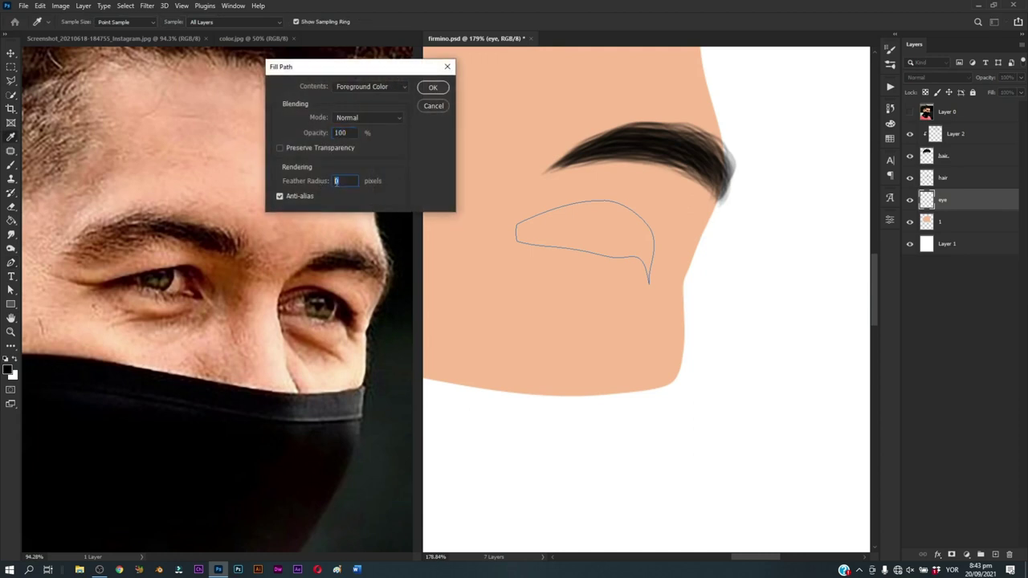
click(431, 90)
right_click(578, 142)
click(590, 153)
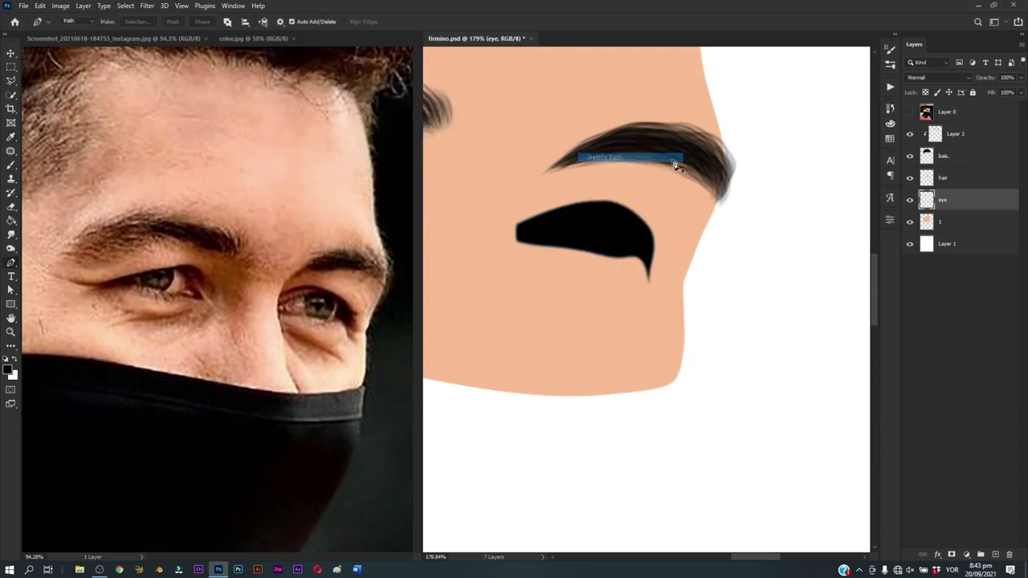
Step: Add a new empty Layer 3 above the eye layer
click(994, 554)
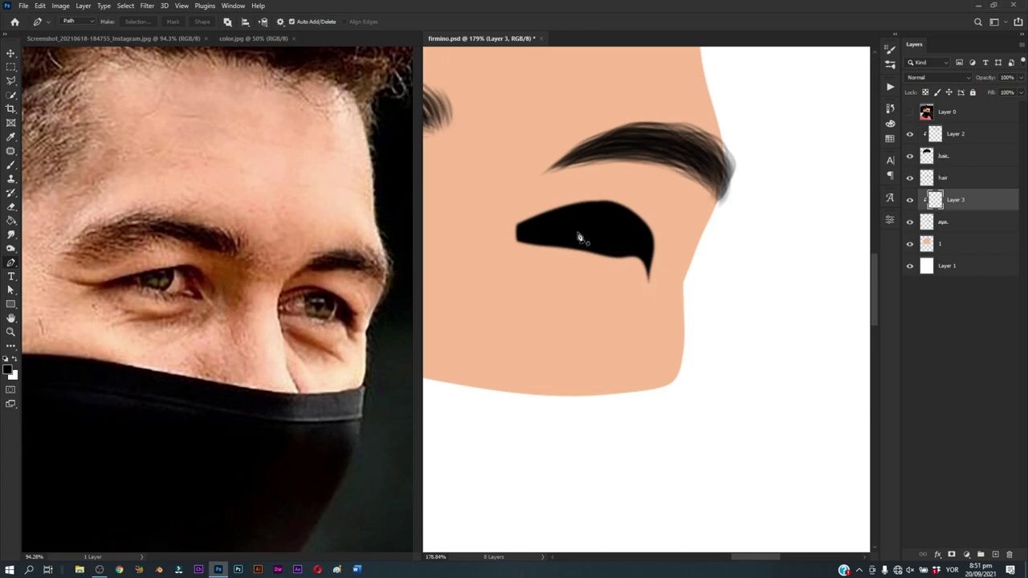
scroll(578, 234, up, 2)
scroll(592, 239, up, 1)
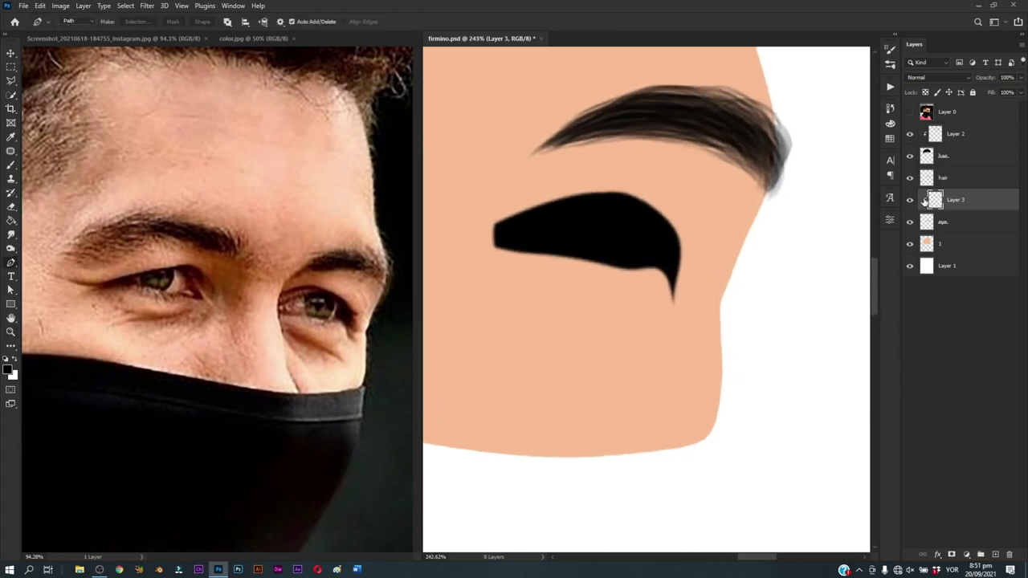
Step: Unclip Layer 3, load the black eye as a selection, and trace a first eye-white path
alt+click(943, 213)
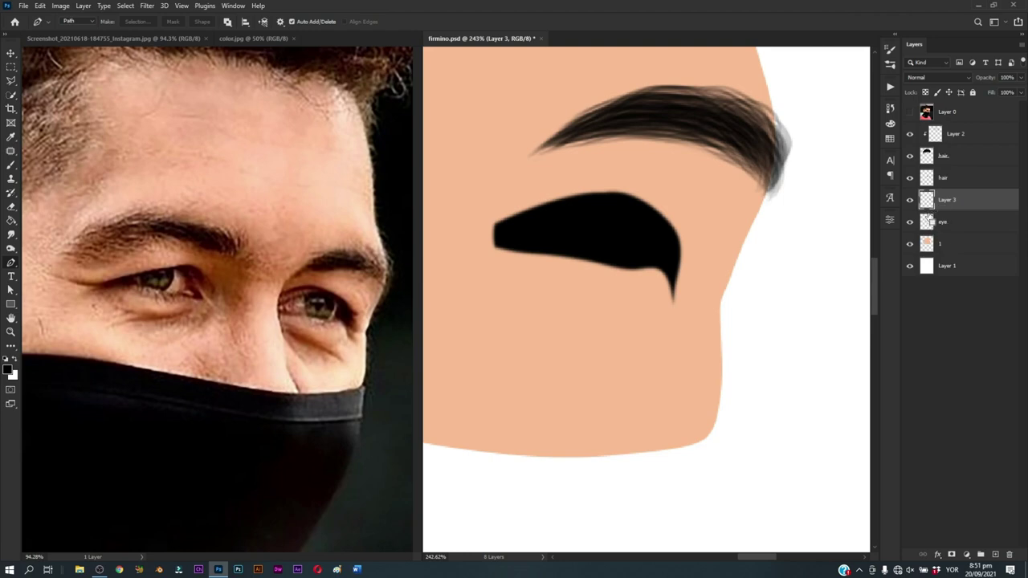
ctrl+click(927, 200)
click(910, 112)
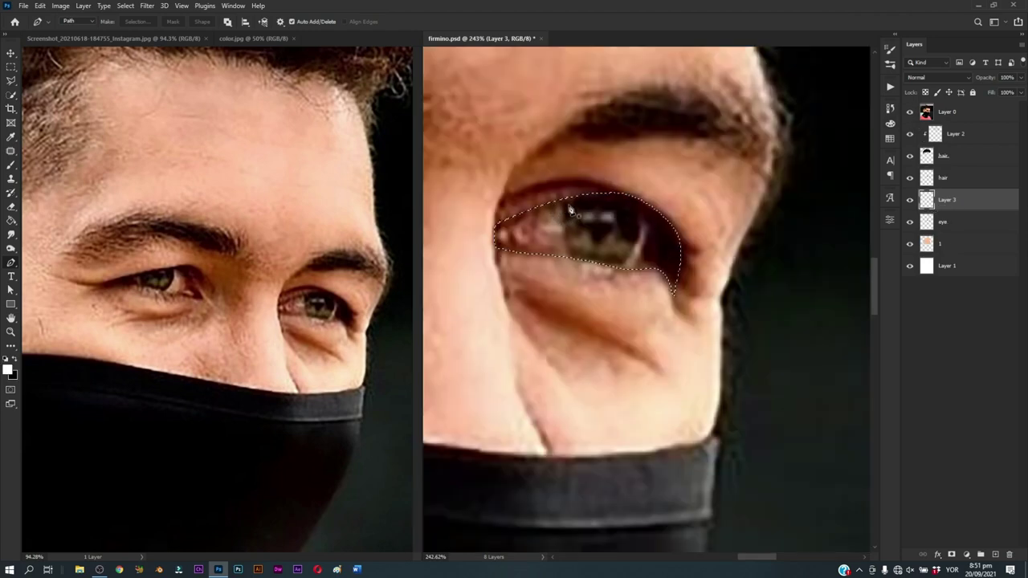
drag(559, 207, 568, 205)
click(507, 227)
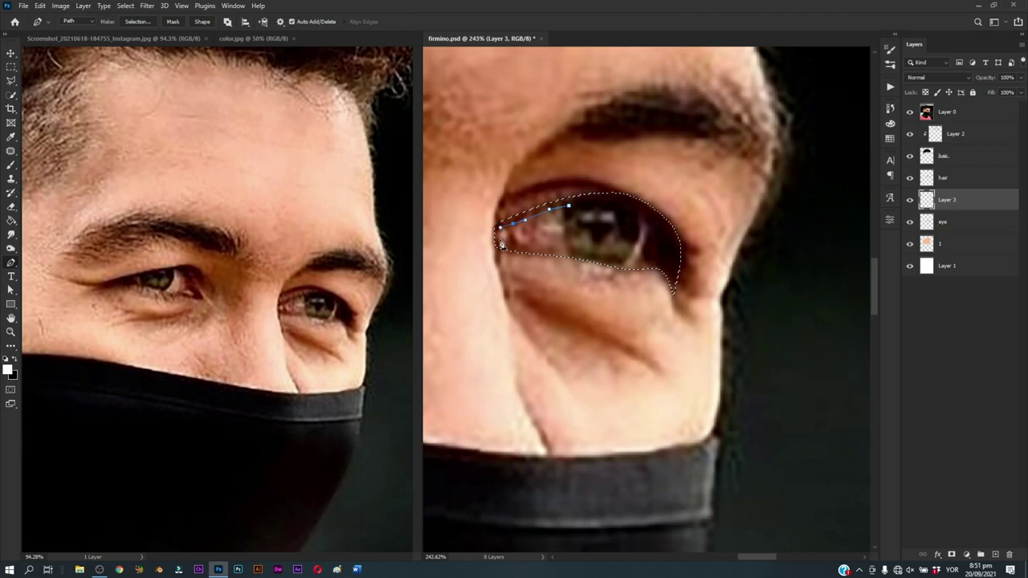
mouse_move(499, 240)
mouse_down()
mouse_move(636, 271)
mouse_move(632, 218)
mouse_move(602, 220)
mouse_up()
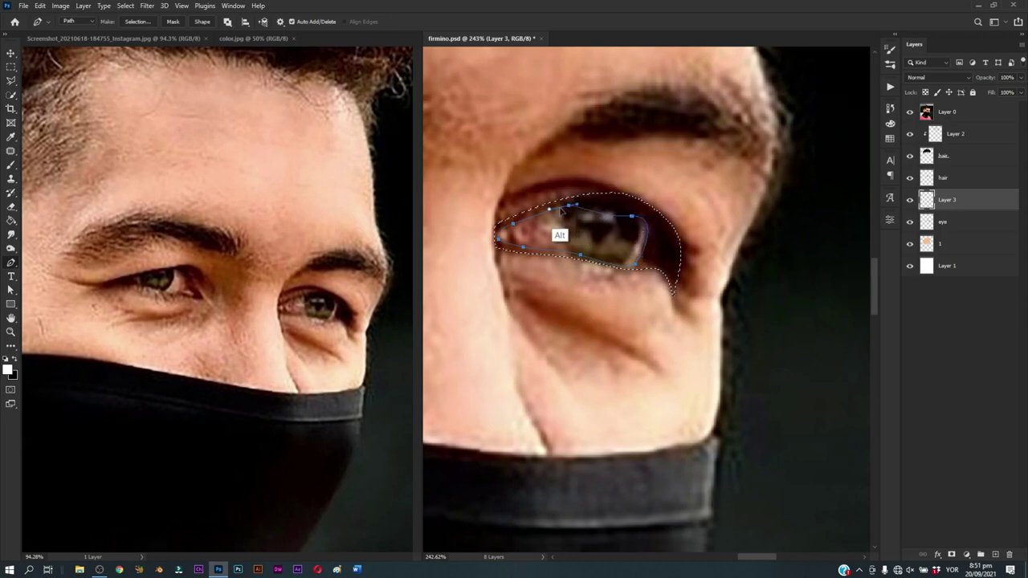
click(568, 208)
scroll(561, 234, up, 5)
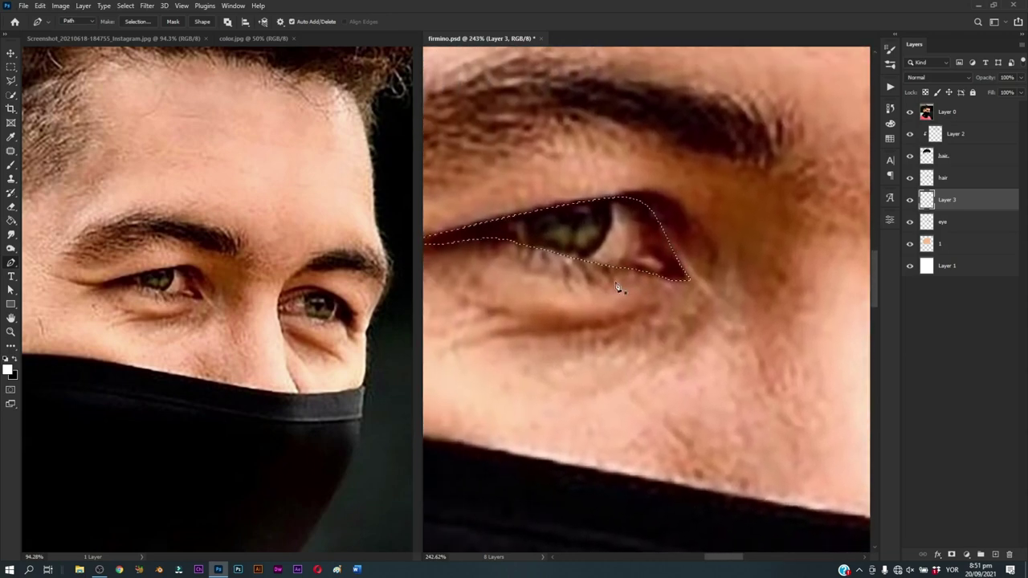
Step: Trace a new eye-white path along the upper lid, lower lid and outer corner
mouse_move(536, 218)
mouse_down()
mouse_move(547, 218)
mouse_move(547, 252)
mouse_move(612, 254)
mouse_up()
click(507, 231)
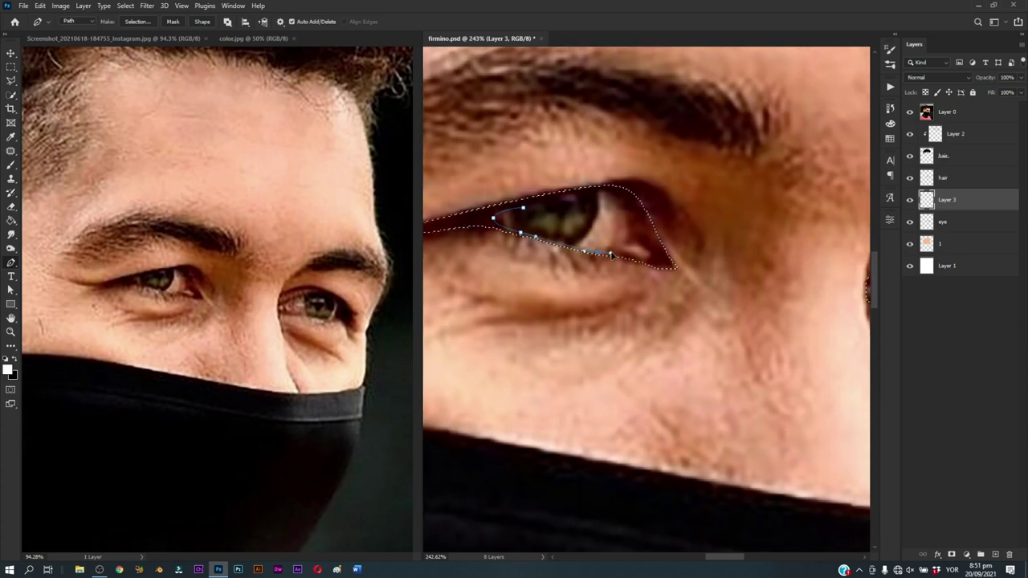
click(639, 260)
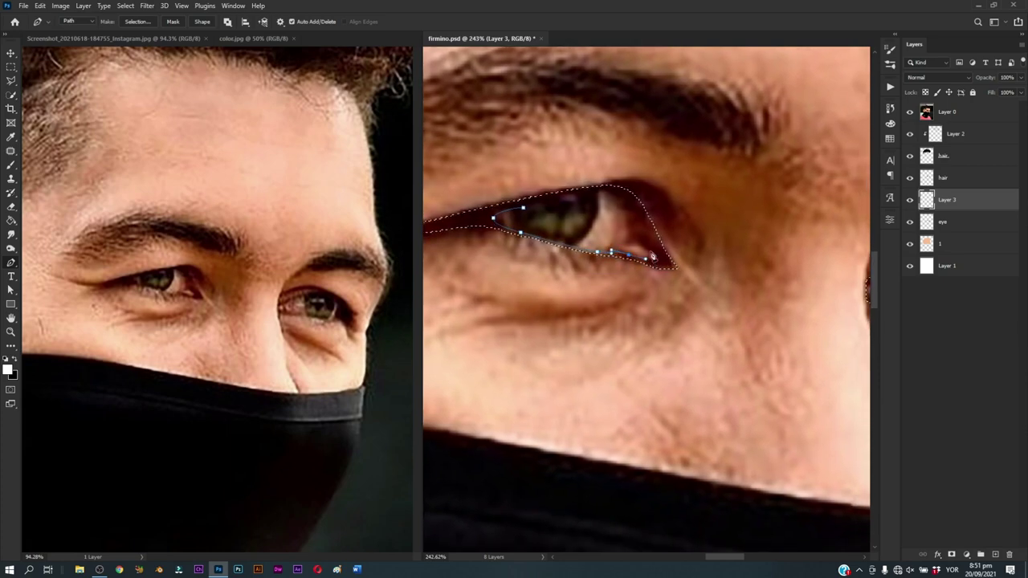
click(650, 252)
drag(632, 240, 631, 229)
key(ctrl)
click(588, 195)
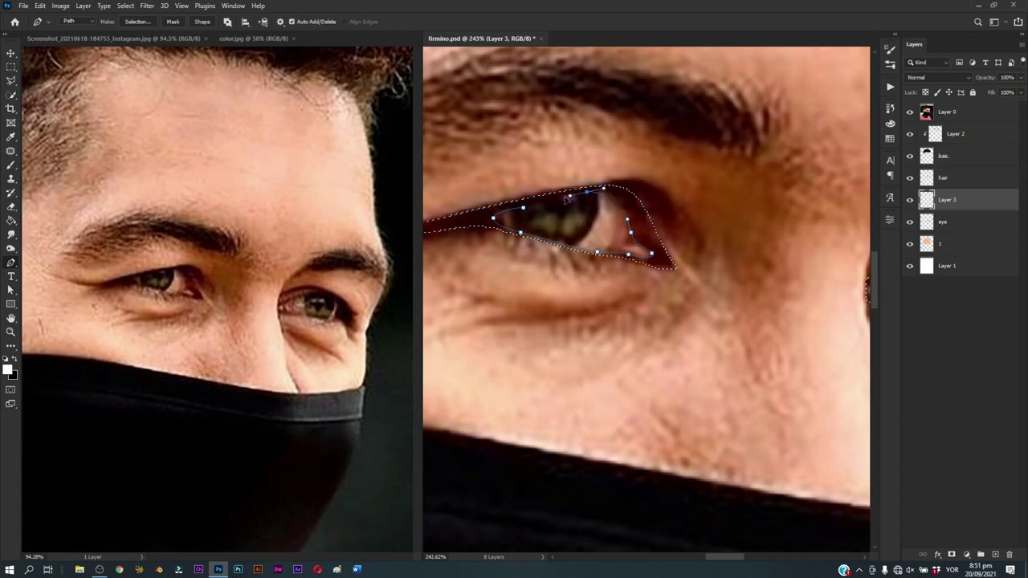
key(alt)
Step: Fill the eye-white path with white and add a new Layer 4 above Layer 3
click(910, 112)
right_click(679, 174)
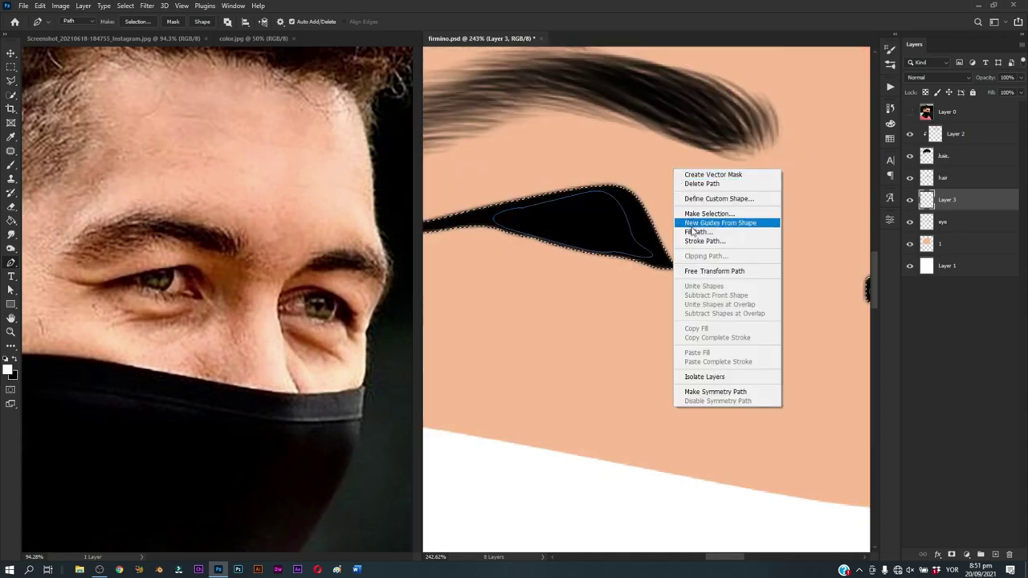
click(688, 227)
key(Return)
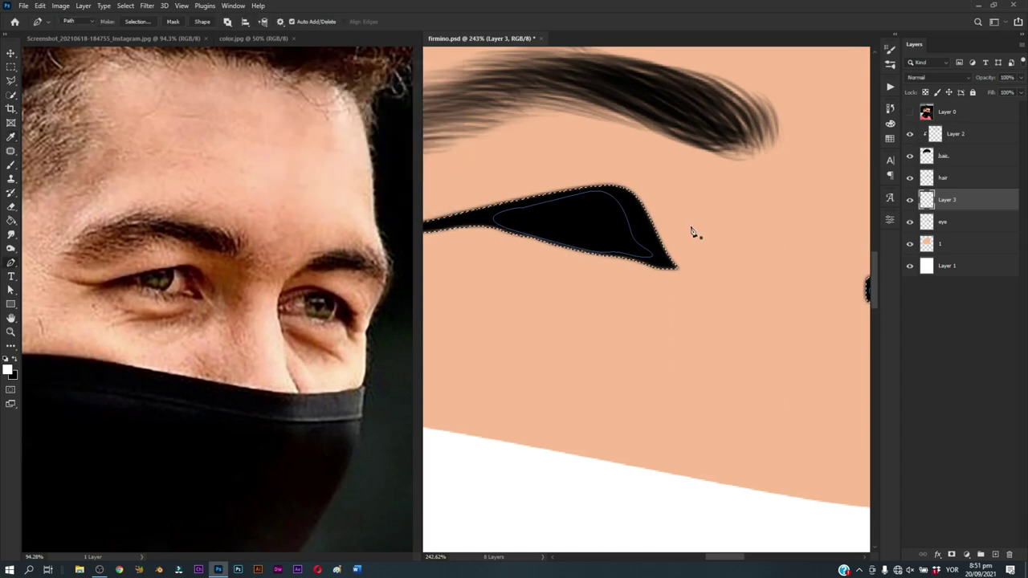
click(995, 554)
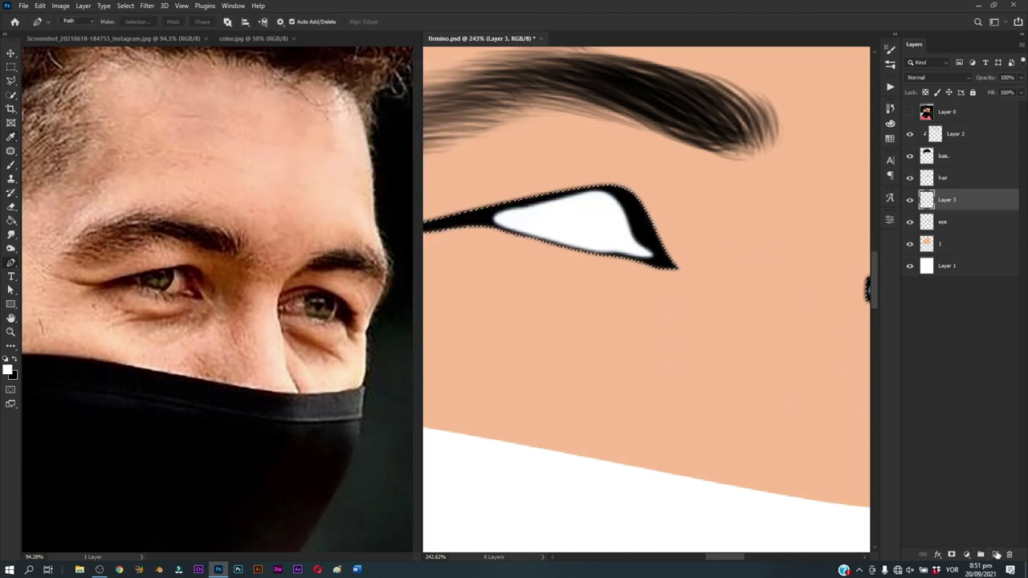
click(909, 112)
Step: Switch to black and trace a closed round iris path between the eyelids
key(x)
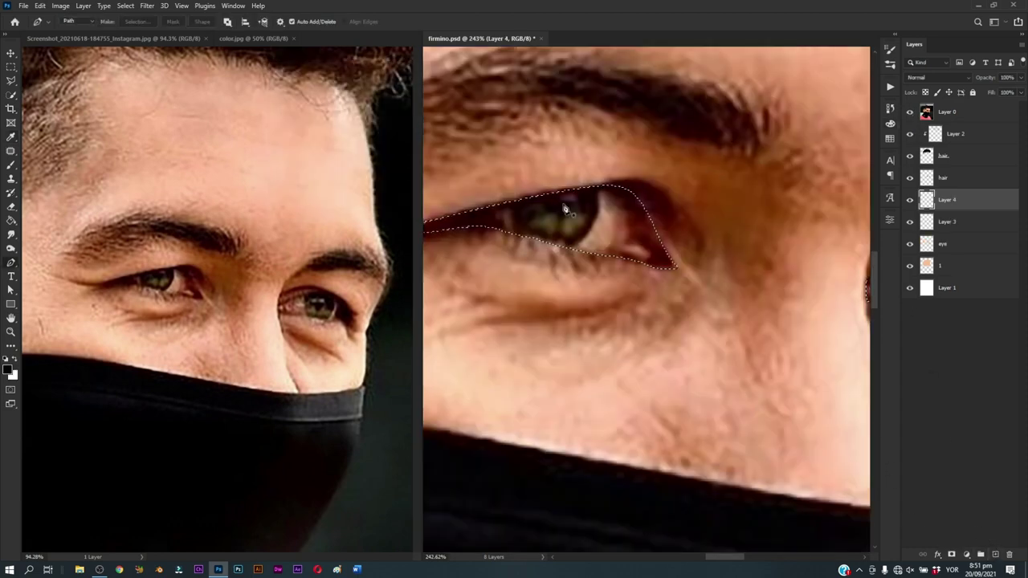
click(508, 208)
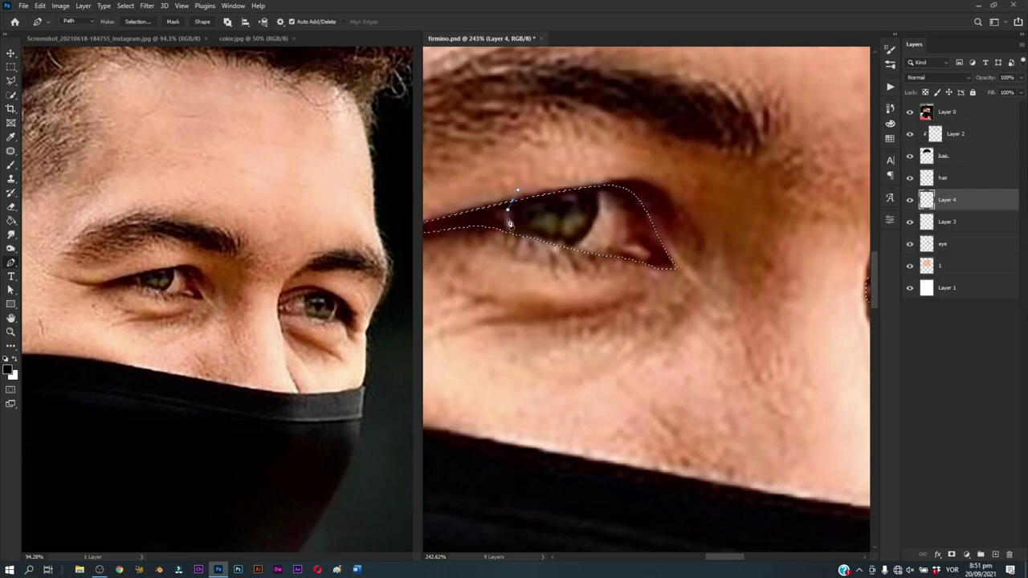
click(565, 249)
drag(596, 187, 575, 143)
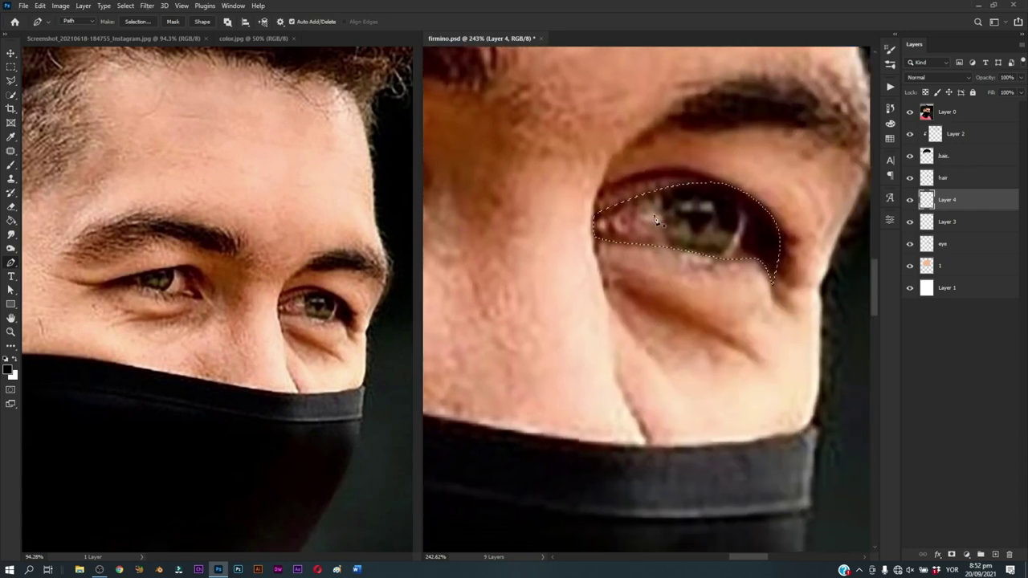
click(671, 187)
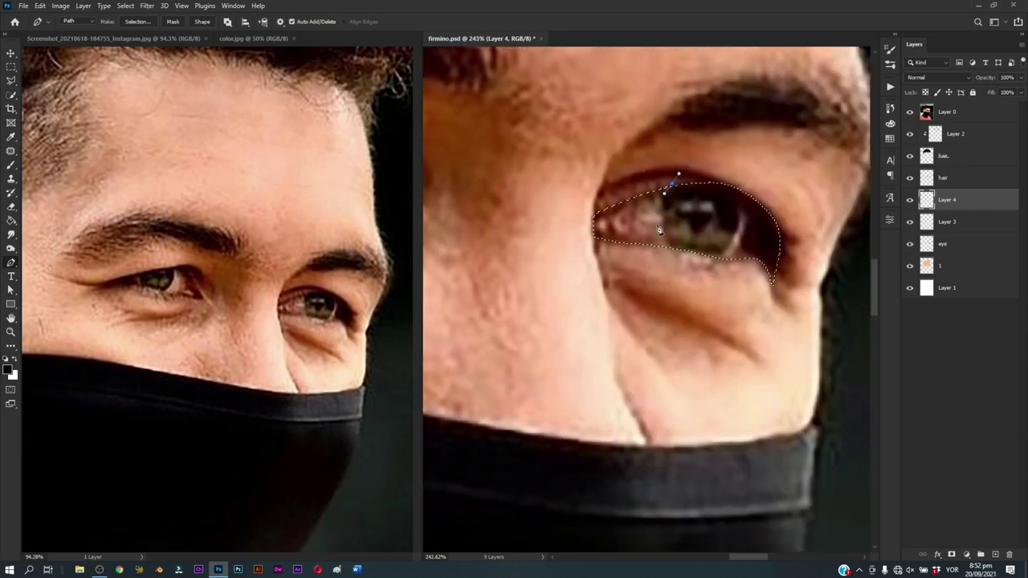
drag(670, 249, 684, 269)
click(715, 259)
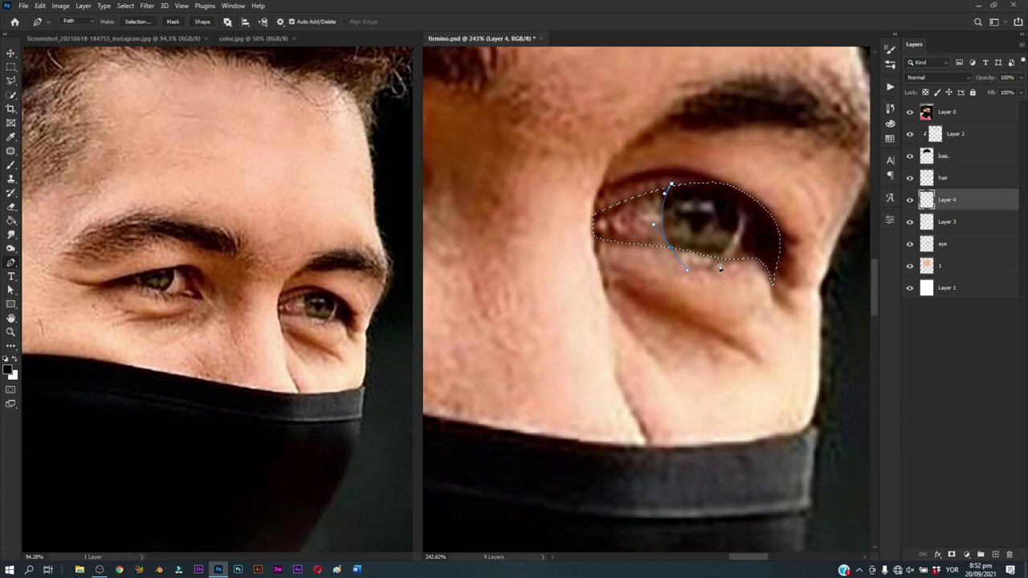
drag(731, 186, 759, 230)
click(672, 187)
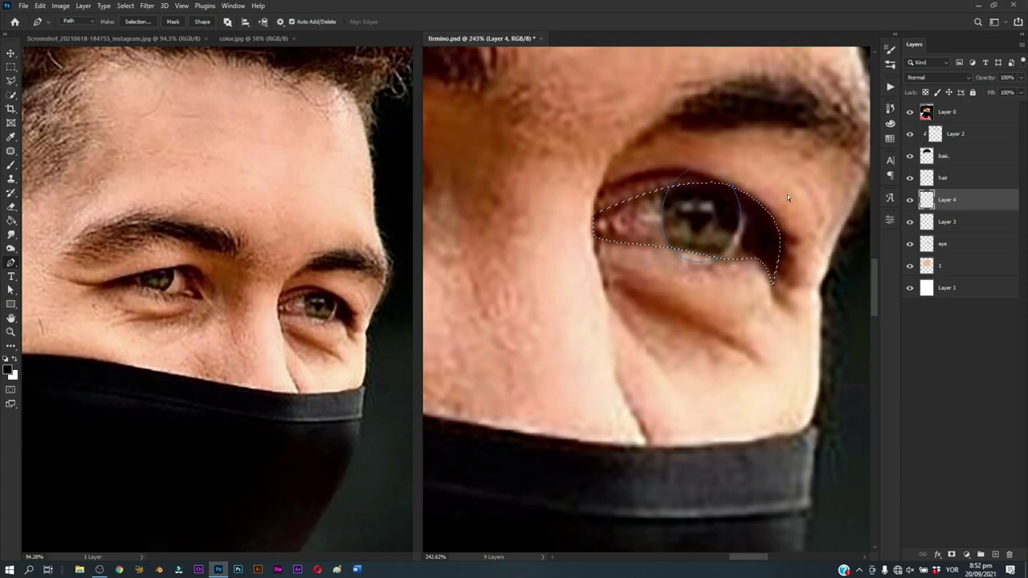
Step: Fill the iris path with solid black, clear the selection, and zoom in on the right eye
click(910, 112)
right_click(681, 171)
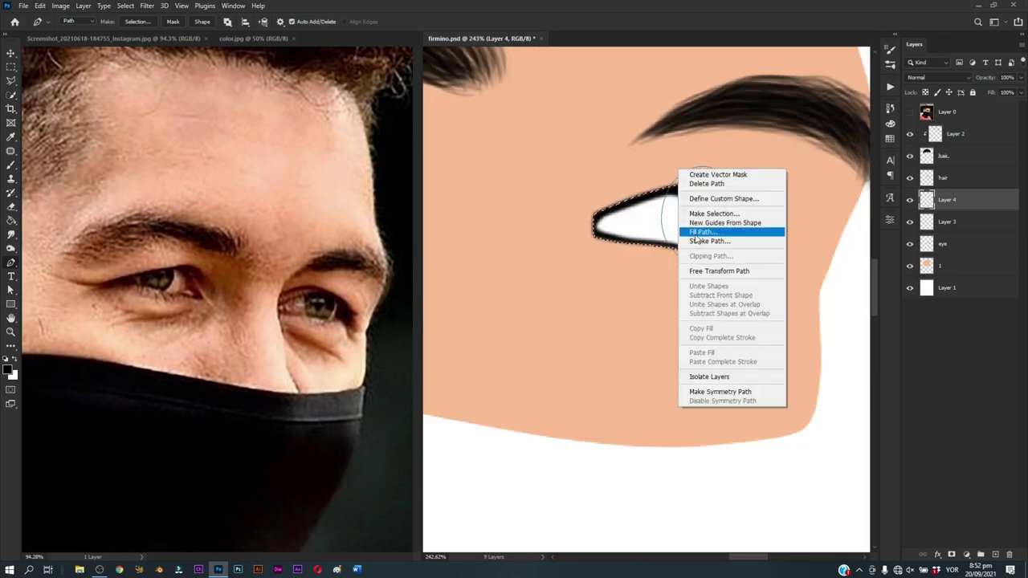
click(698, 230)
key(Return)
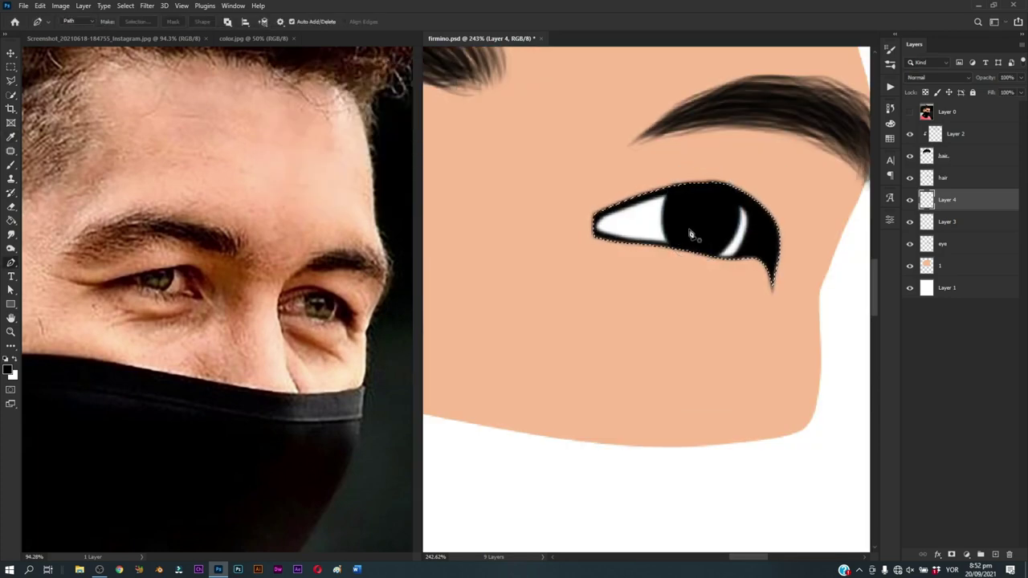
key(ctrl+d)
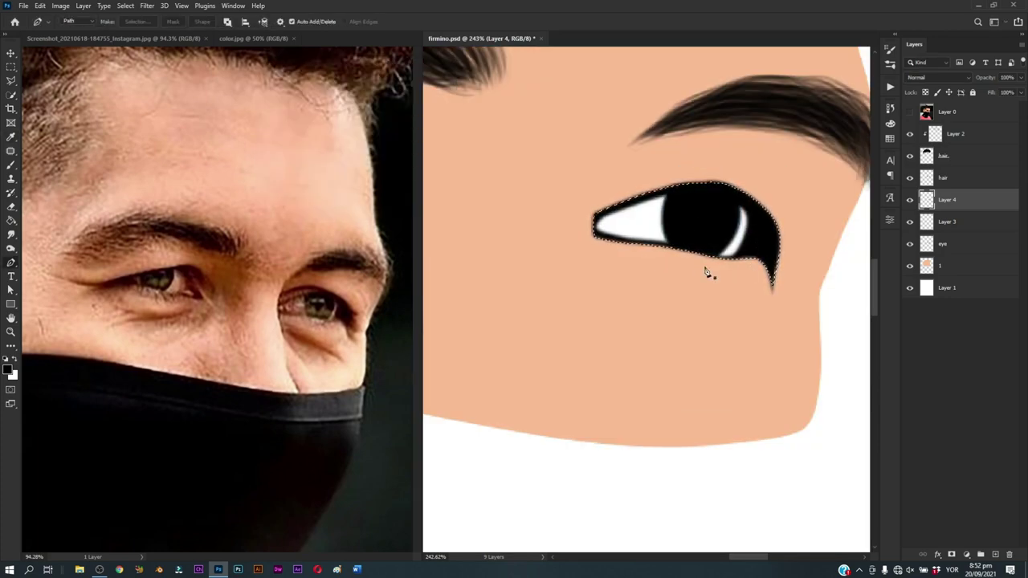
key(z)
scroll(633, 335, down, 5)
scroll(618, 341, down, 2)
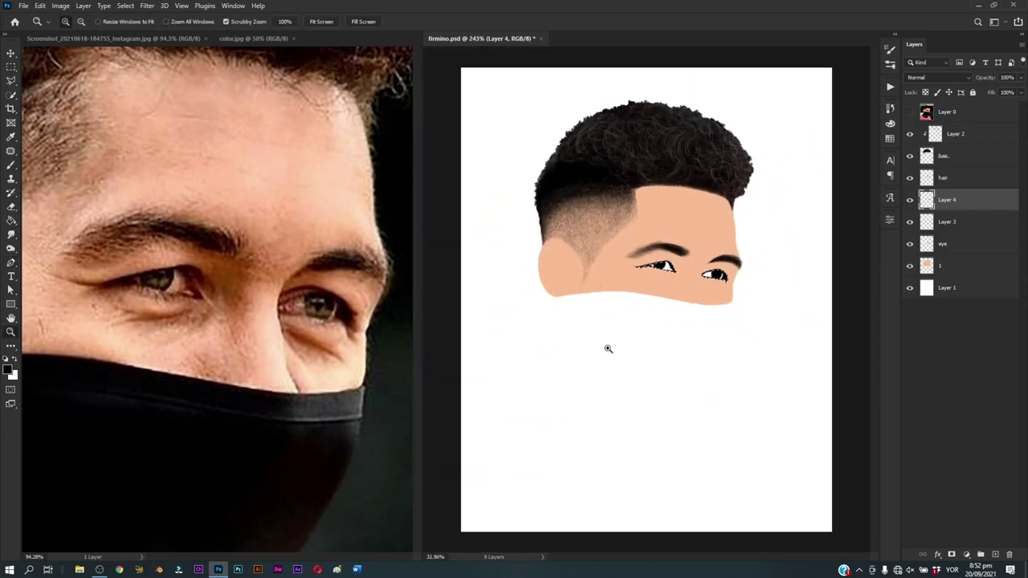
scroll(608, 349, up, 1)
scroll(619, 351, up, 5)
scroll(696, 271, up, 1)
key(ctrl+shift+d)
Step: Add a new Layer 5 clipped to the eye layer and pick a brush preset for it
key(p)
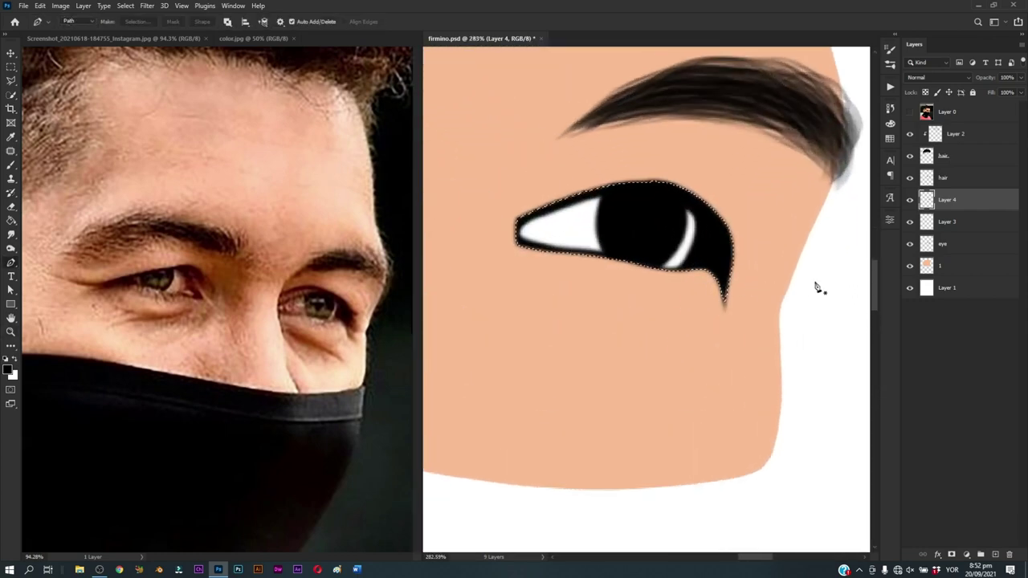
click(997, 553)
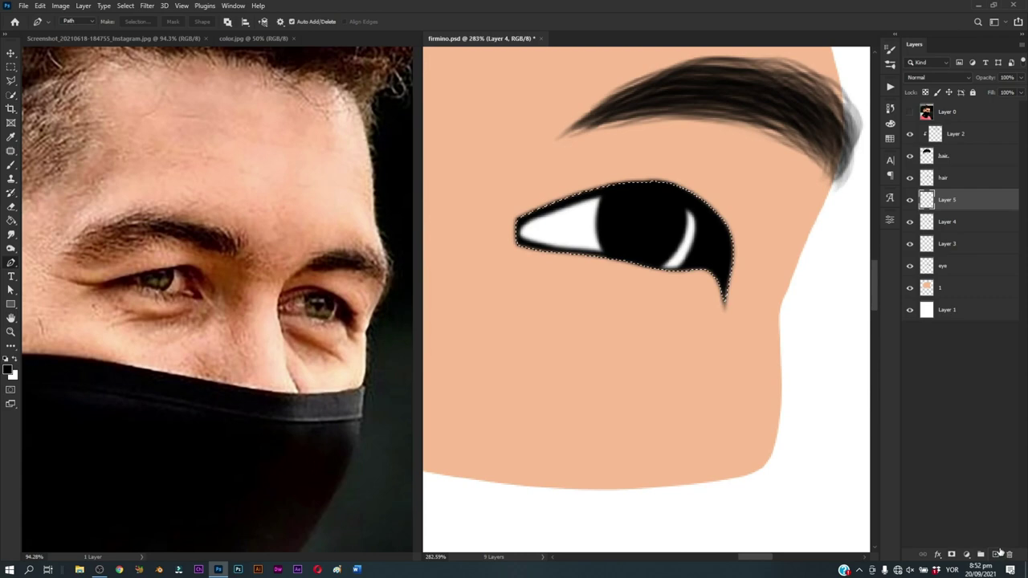
alt+click(951, 211)
key(ctrl+d)
key(b)
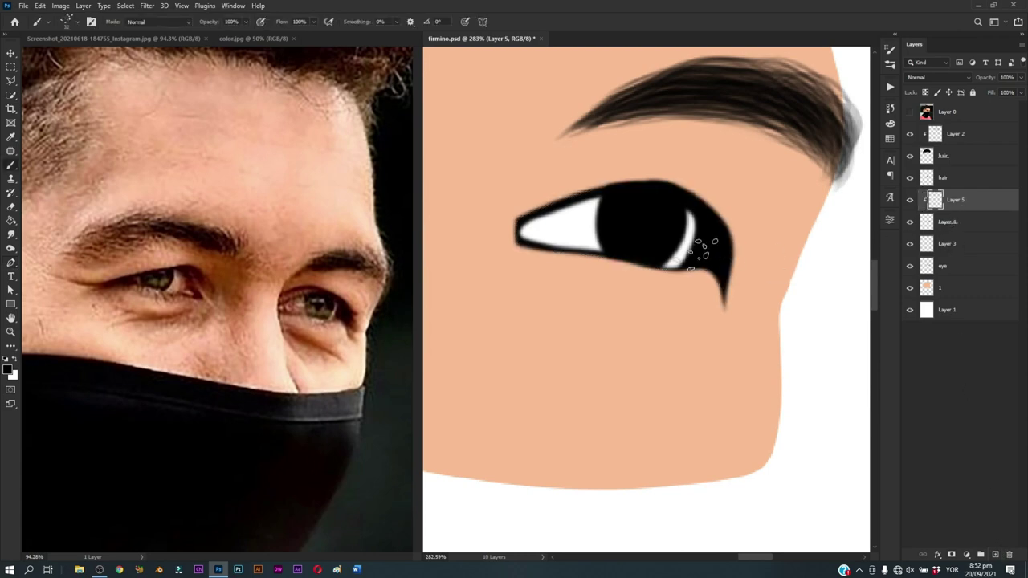
right_click(689, 219)
click(755, 430)
click(672, 490)
drag(726, 305, 718, 248)
Step: Show the reference photo, trace the right iris reflection with the Pen, and make it a selection
click(910, 112)
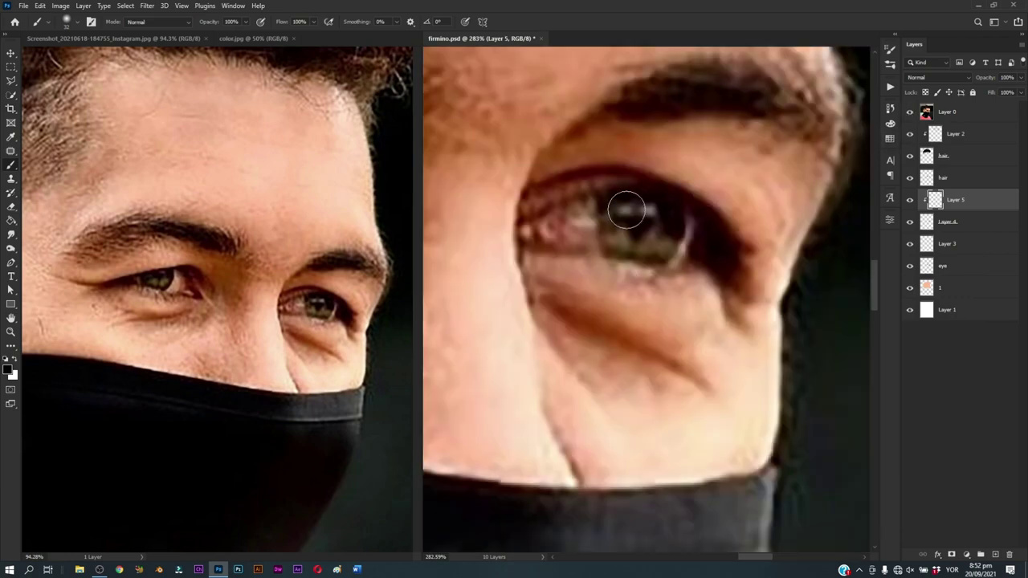
key(p)
click(626, 204)
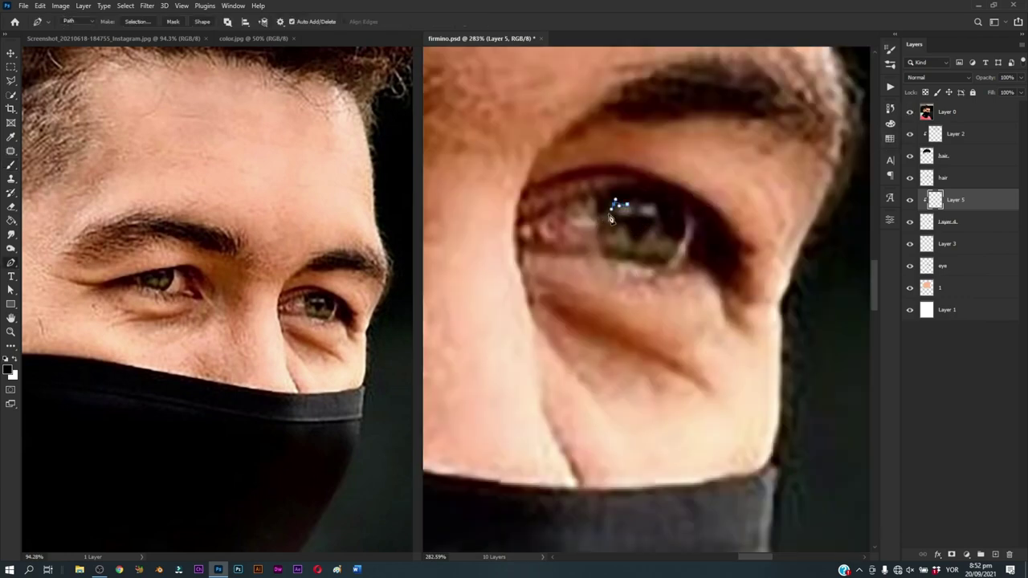
drag(599, 220, 606, 227)
key(ctrl)
drag(621, 233, 612, 235)
drag(640, 262, 650, 264)
click(659, 272)
key(ctrl+Return)
Step: With a small white brush, paint light highlights and grey shading inside the iris selection
key(b)
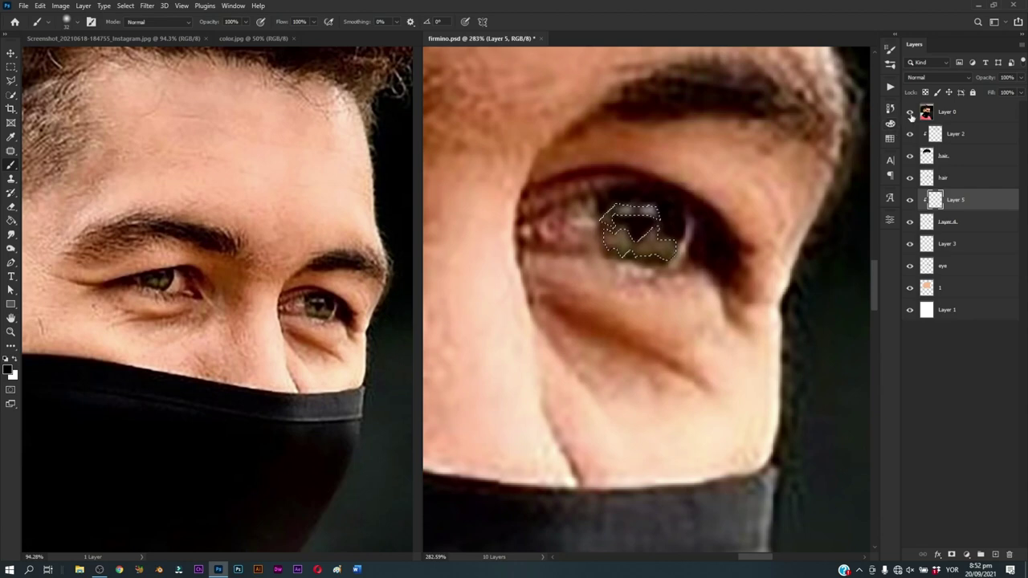
key(x)
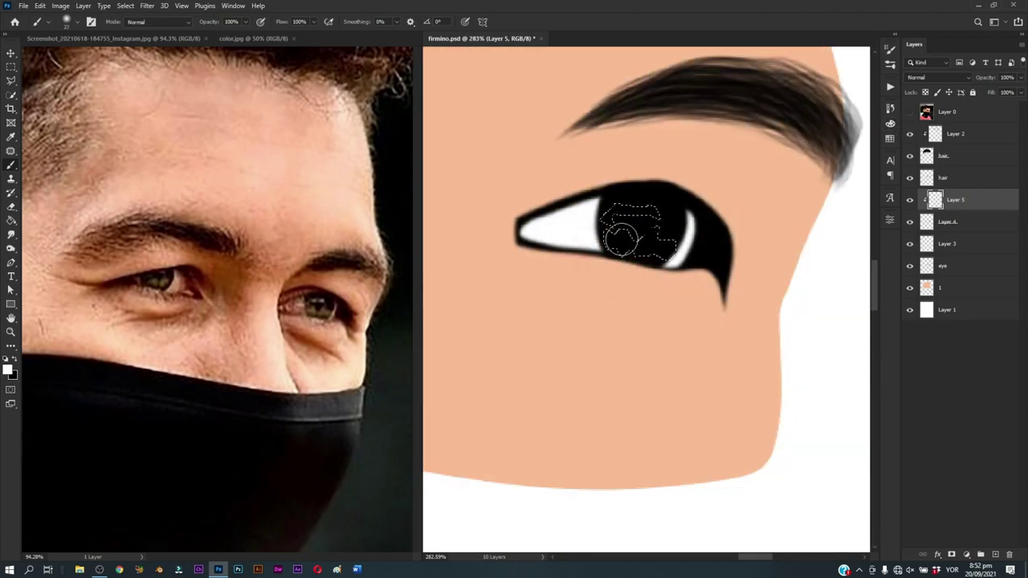
mouse_move(615, 218)
mouse_down()
mouse_move(661, 218)
mouse_move(619, 211)
mouse_move(655, 211)
mouse_up()
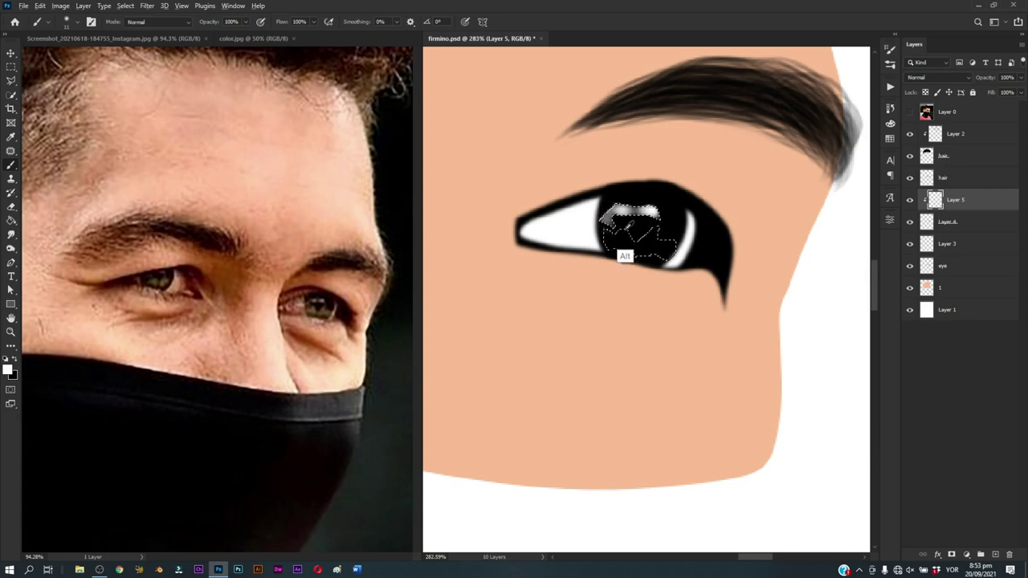
drag(610, 215, 624, 225)
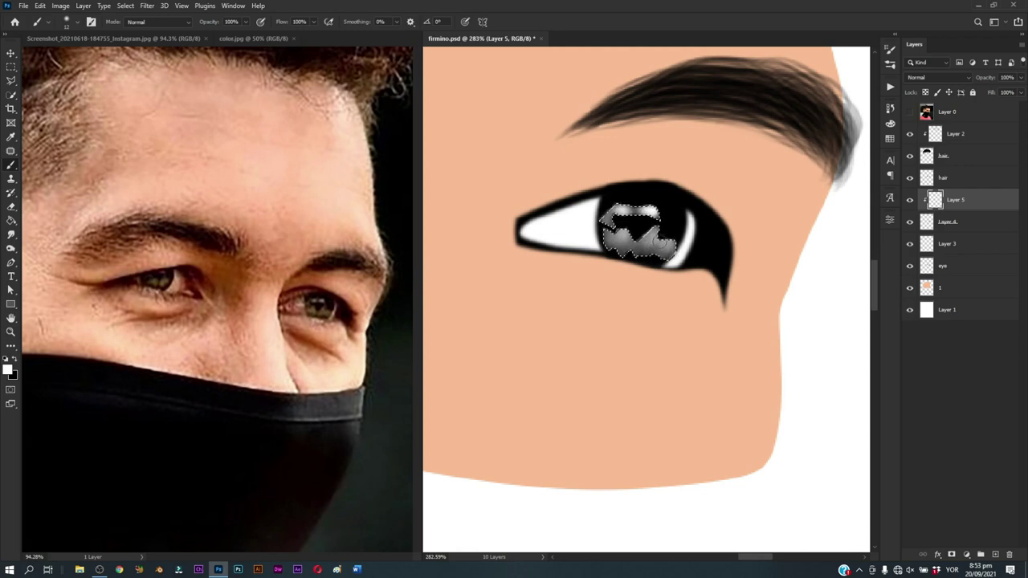
drag(637, 254, 643, 236)
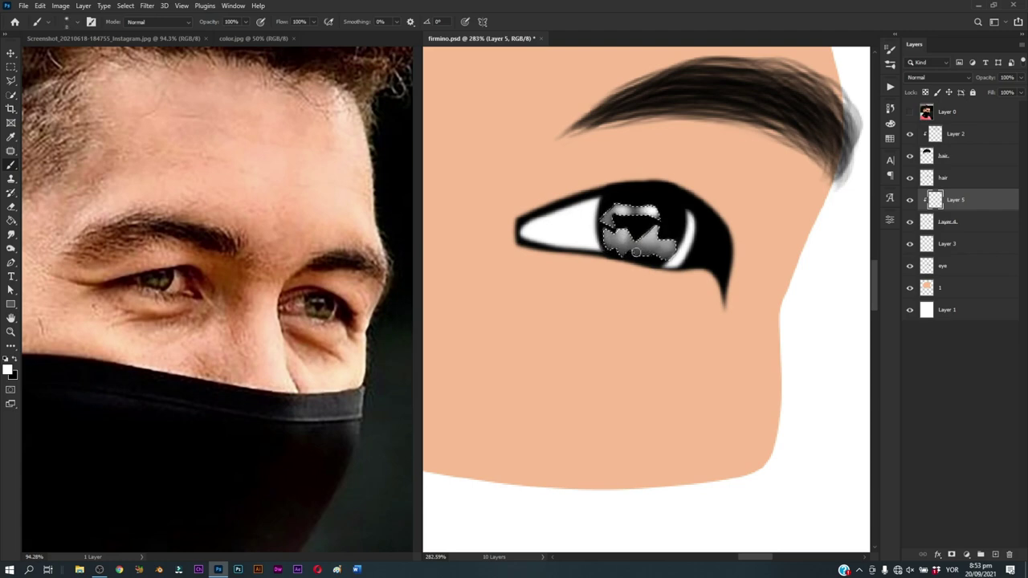
drag(635, 252, 672, 261)
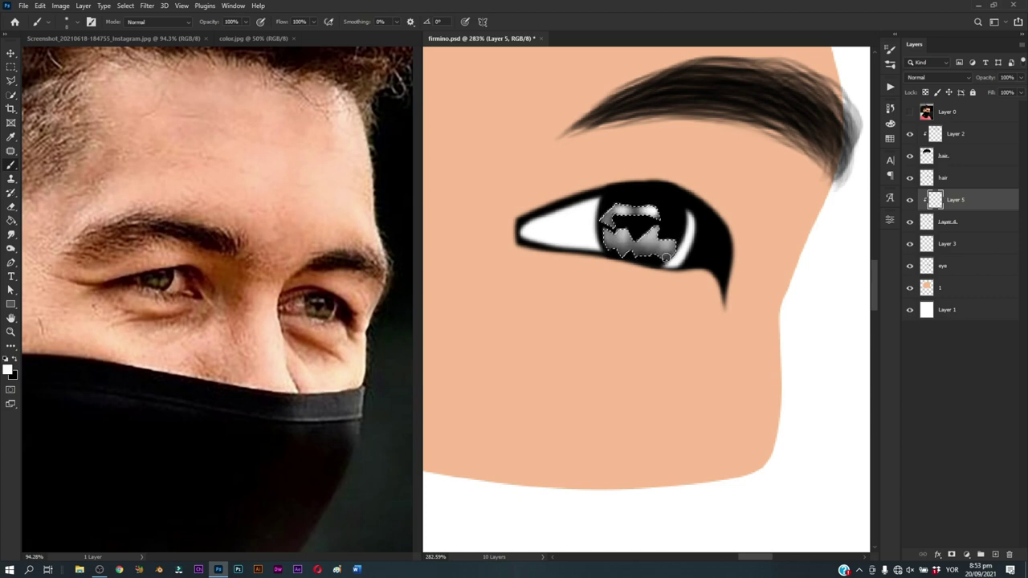
Step: Smudge the grey and white iris strokes together at 60% strength
key(z)
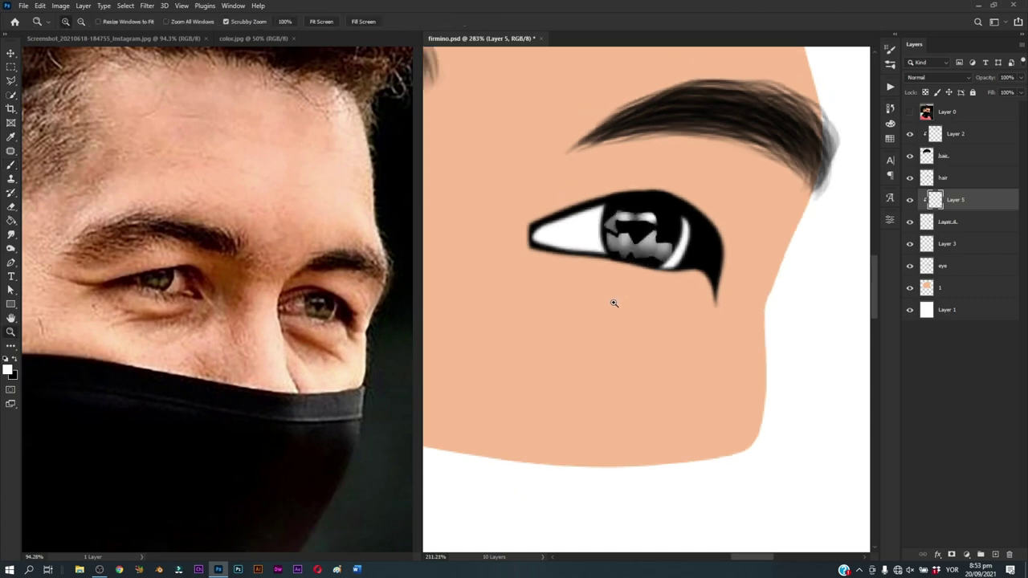
mouse_move(612, 298)
mouse_down()
mouse_move(572, 337)
mouse_move(604, 344)
mouse_up()
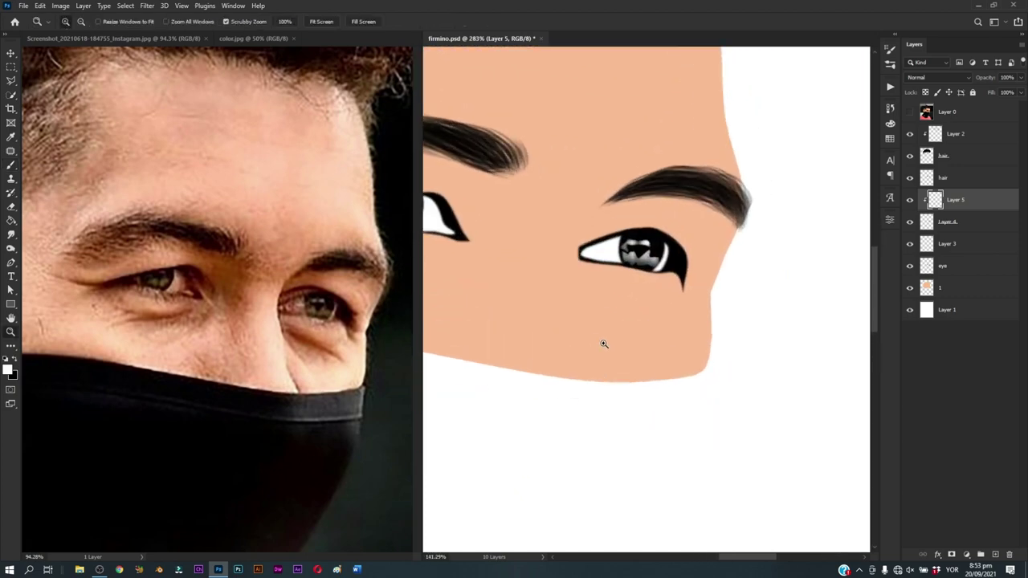
key(b)
key(r)
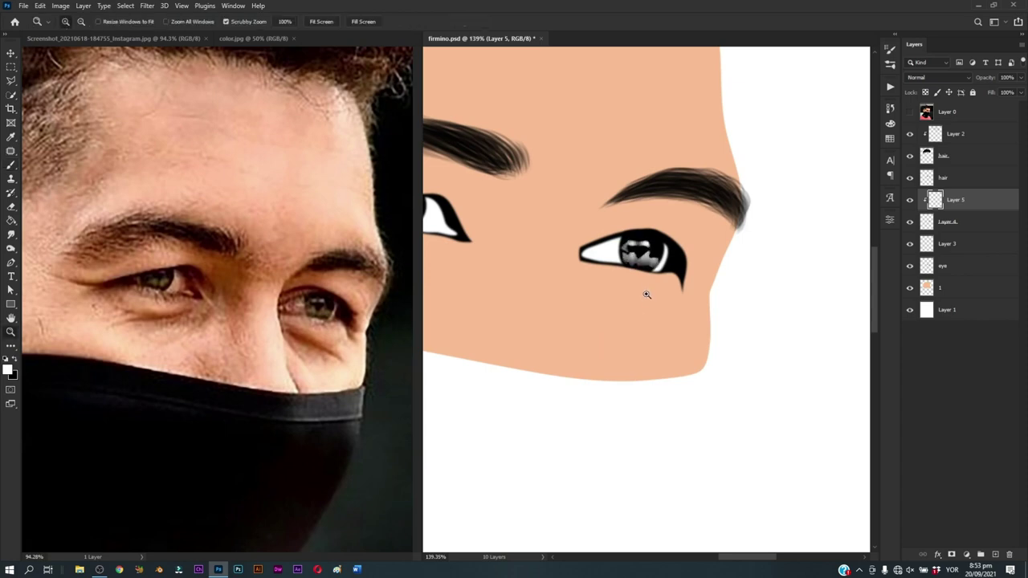
scroll(649, 294, up, 1)
mouse_move(643, 251)
mouse_down()
mouse_move(633, 236)
mouse_move(656, 250)
mouse_up()
scroll(665, 286, down, 3)
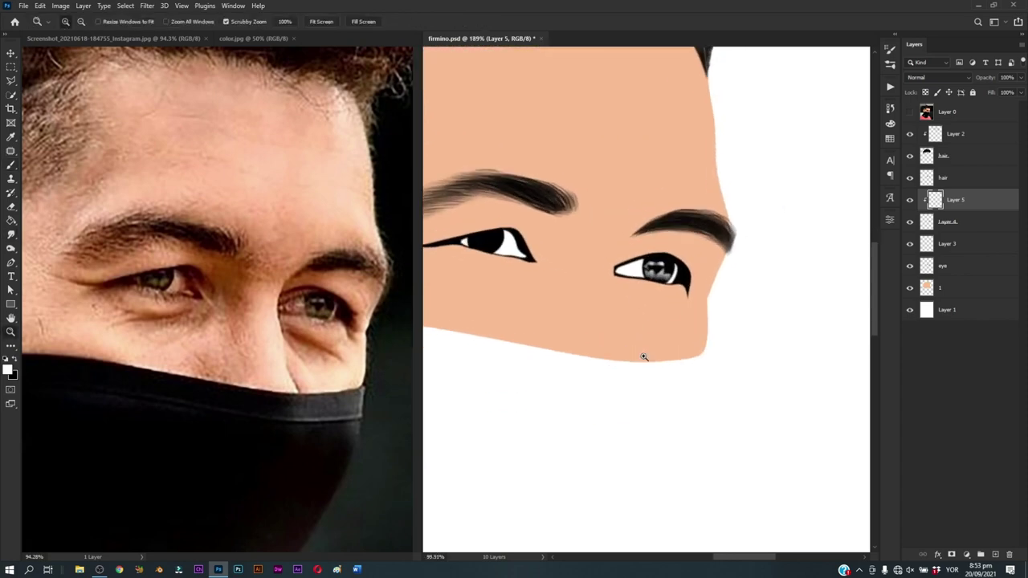
scroll(643, 356, up, 4)
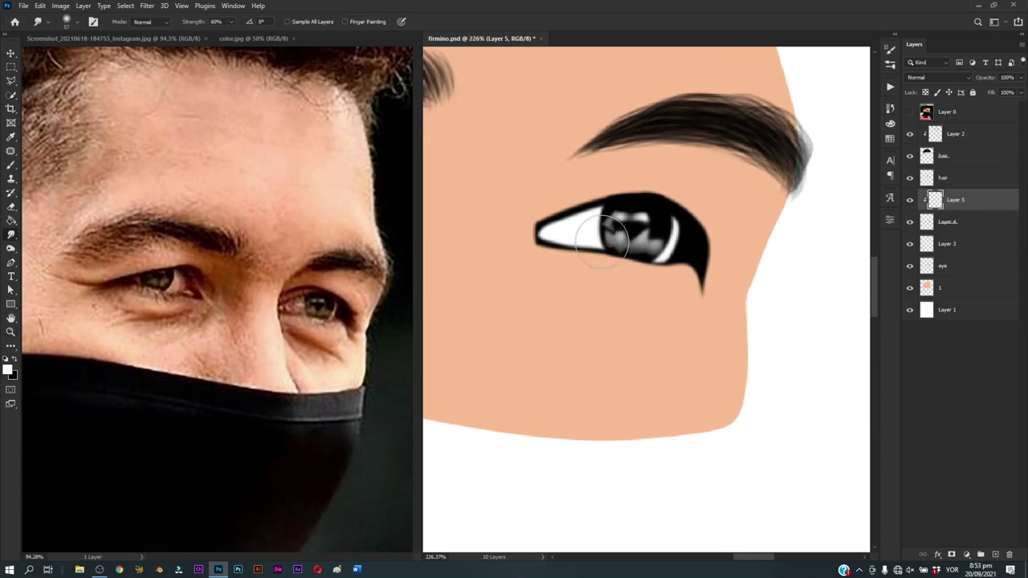
scroll(608, 367, down, 3)
scroll(589, 369, down, 3)
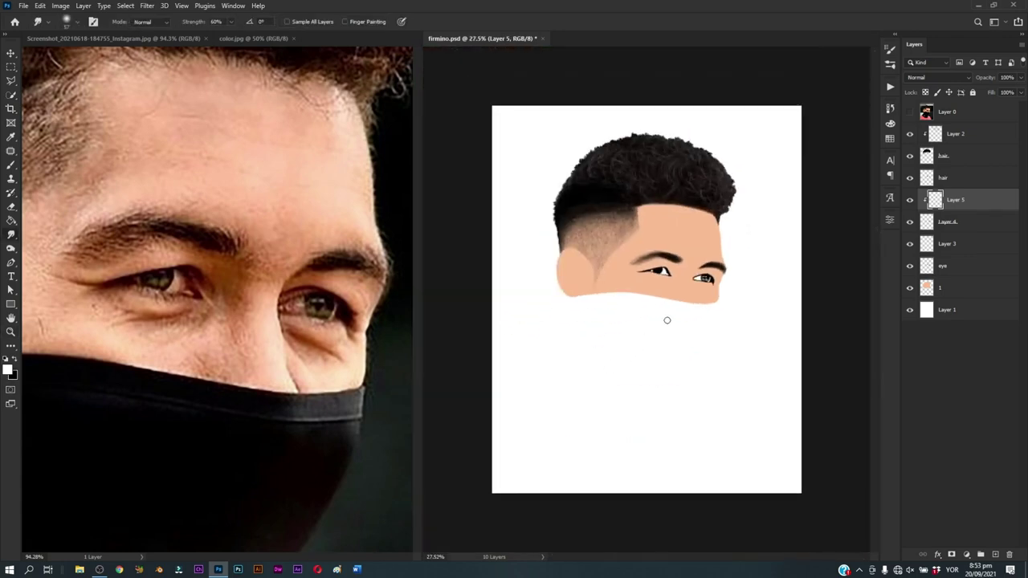
Step: Zoom onto the right eye, resize the smudge and brush tips, then fit the canvas on screen (Ctrl+0)
key(z)
drag(721, 305, 689, 287)
key(r)
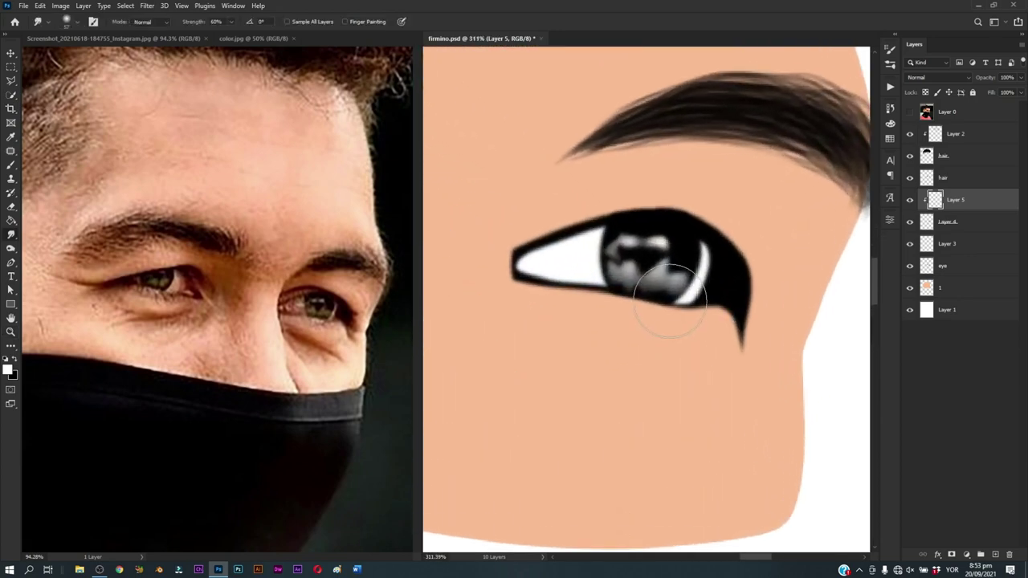
key(x)
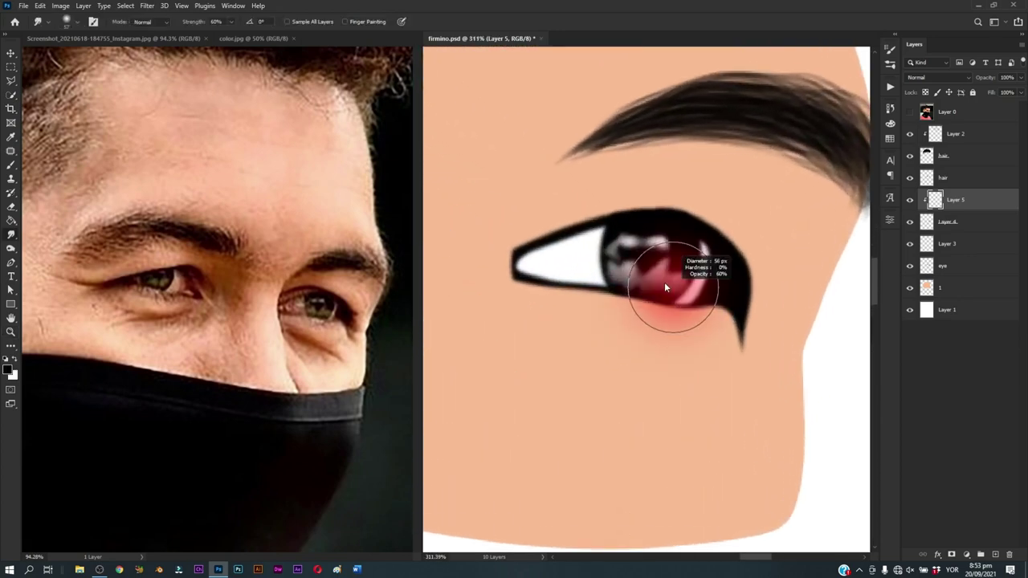
key(bracketleft)
key(bracketleft)
key(bracketleft)
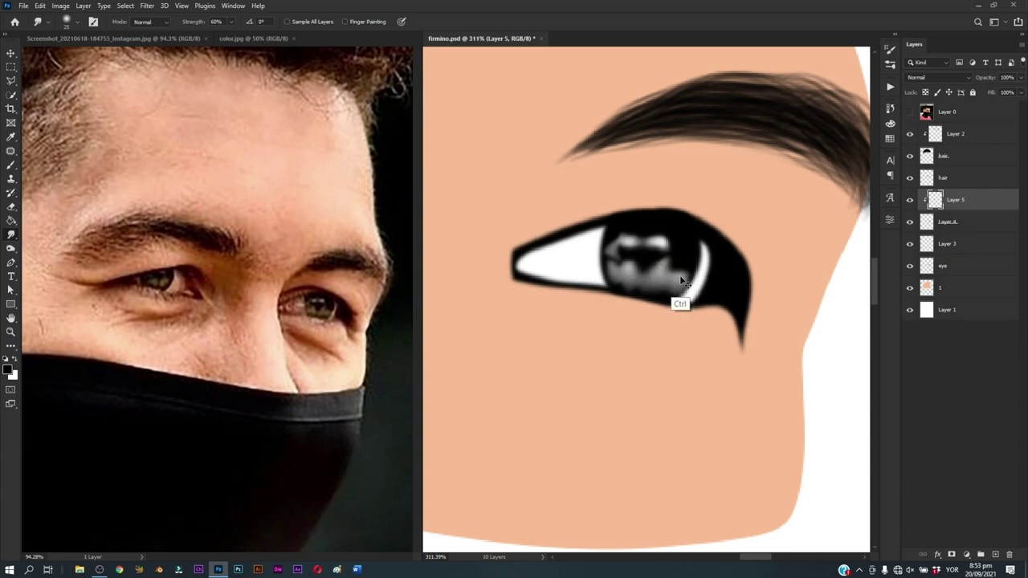
key(b)
mouse_move(659, 278)
mouse_down()
mouse_move(645, 268)
mouse_move(610, 278)
mouse_move(677, 275)
mouse_move(611, 251)
mouse_up()
key(z)
key(ctrl+0)
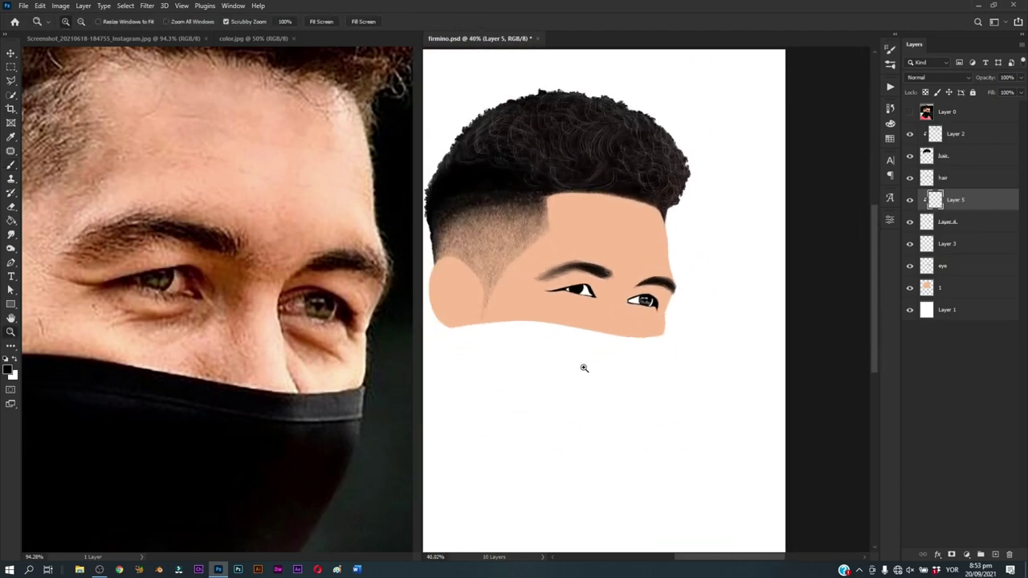
Step: Zoom close on the left iris and trace its first reflection outline with the Pen
drag(552, 286, 627, 318)
key(b)
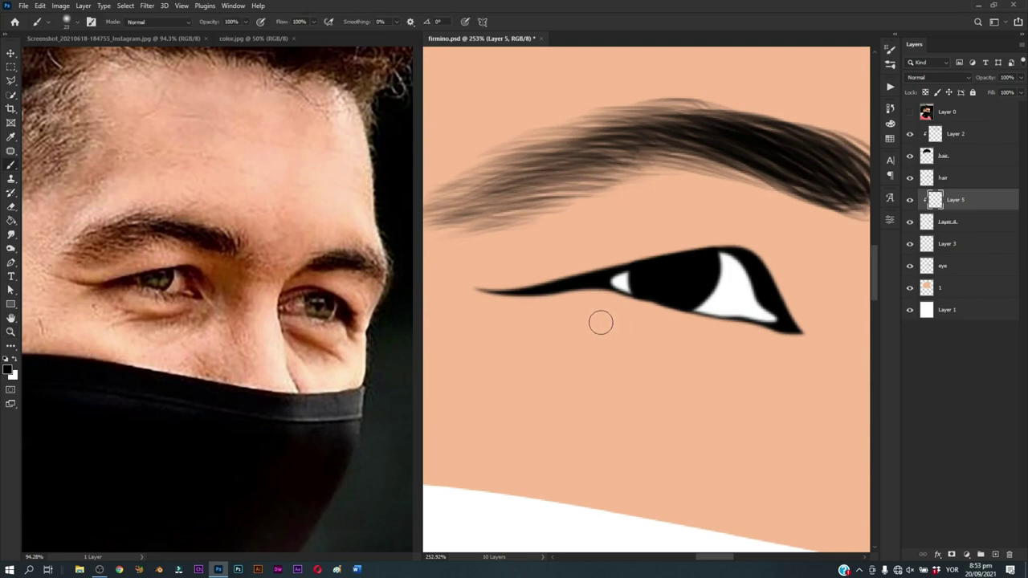
key(bracketright)
key(bracketright)
key(bracketright)
key(p)
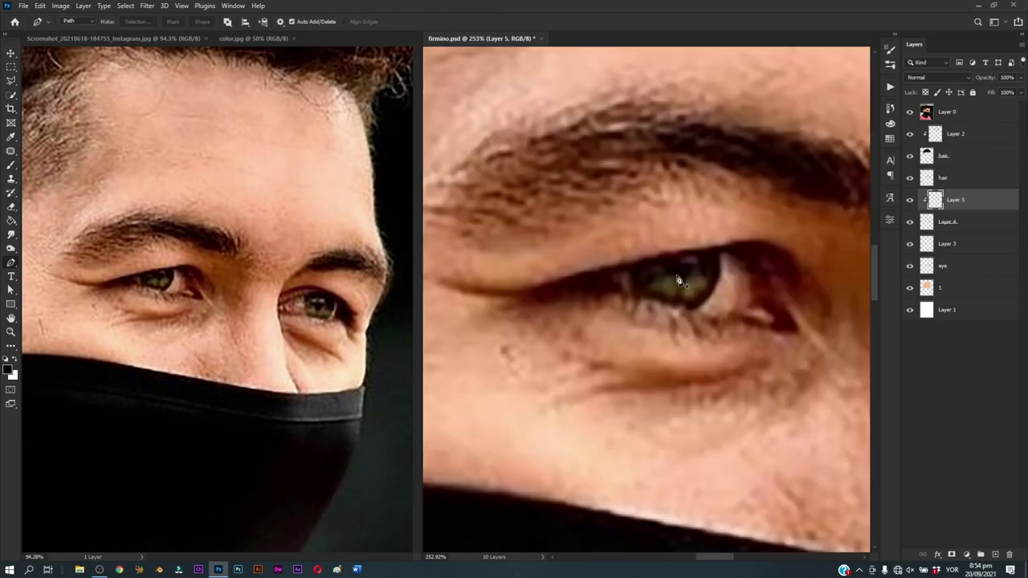
mouse_move(659, 282)
mouse_down()
mouse_move(650, 287)
mouse_move(679, 298)
mouse_move(666, 300)
mouse_up()
key(z)
mouse_move(678, 317)
mouse_down()
mouse_move(643, 361)
mouse_move(682, 353)
mouse_up()
alt+click(643, 360)
key(p)
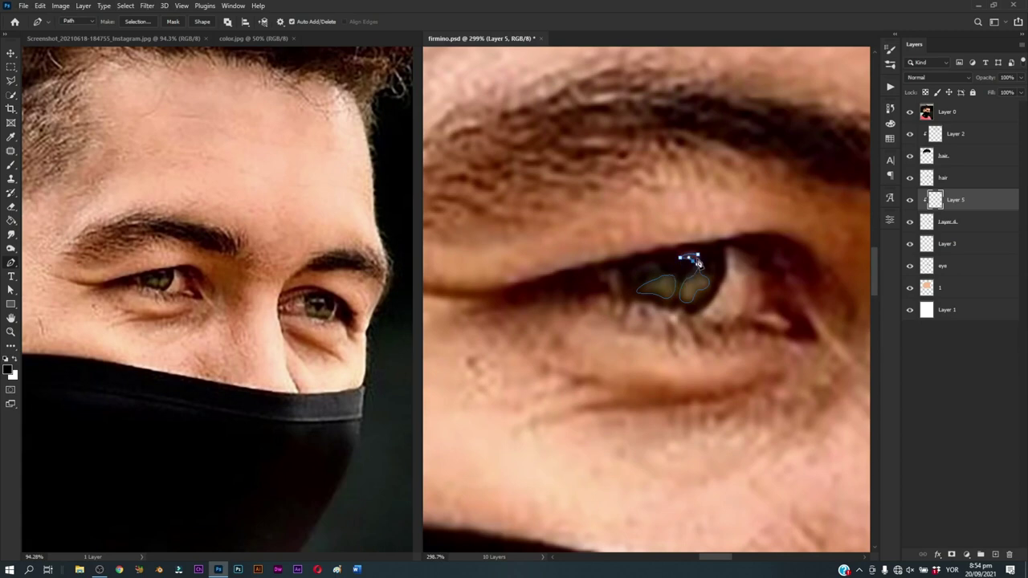
click(680, 258)
Step: Trace a second reflection shape, select both, paint them light grey, and deselect
click(666, 282)
click(652, 296)
click(635, 275)
key(ctrl+Return)
key(b)
key(x)
click(910, 113)
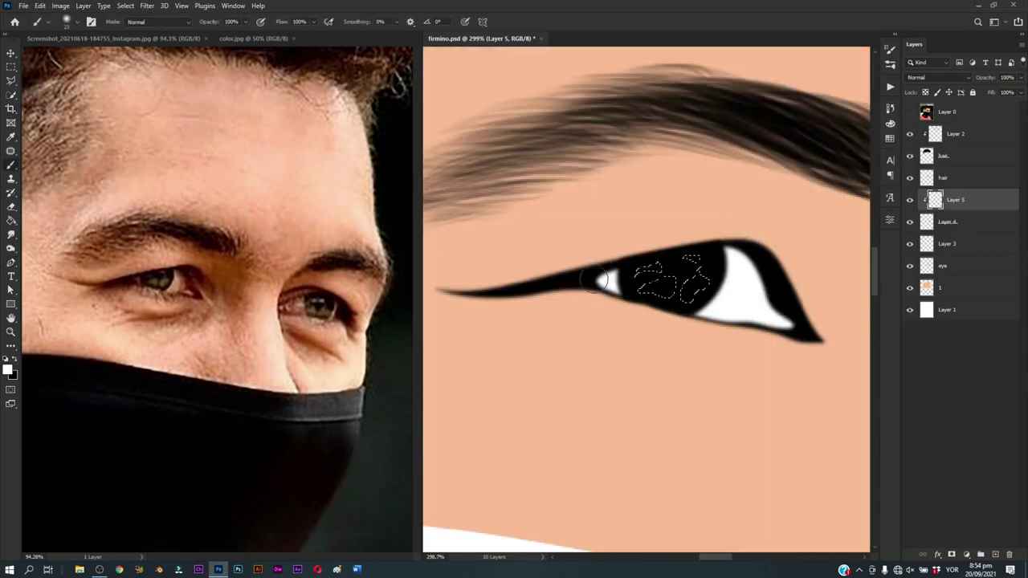
mouse_move(647, 281)
mouse_down()
mouse_move(703, 289)
mouse_move(642, 266)
mouse_move(700, 278)
mouse_move(640, 271)
mouse_move(679, 281)
mouse_move(660, 289)
mouse_move(698, 273)
mouse_move(666, 291)
mouse_move(696, 282)
mouse_up()
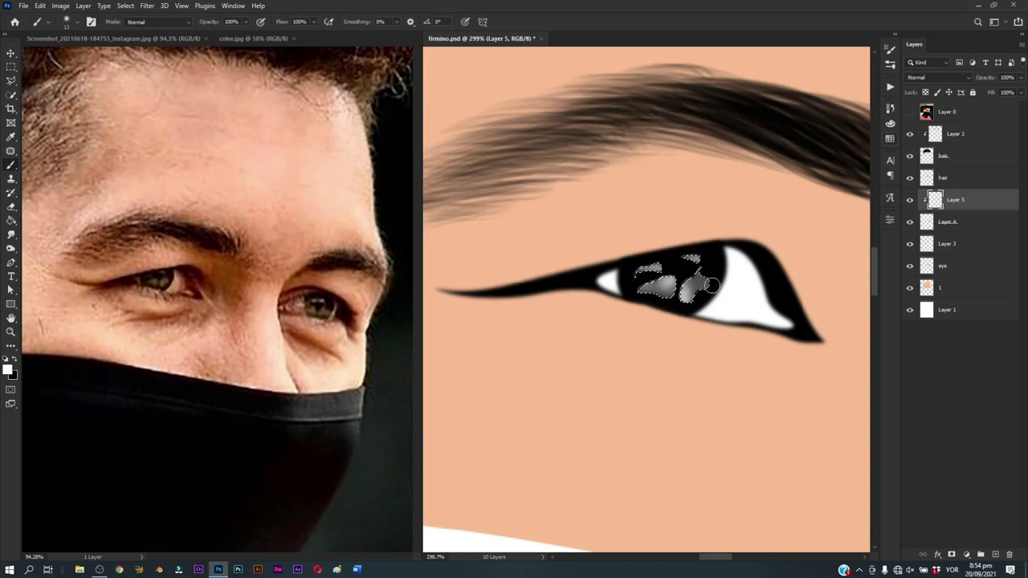
key(ctrl+d)
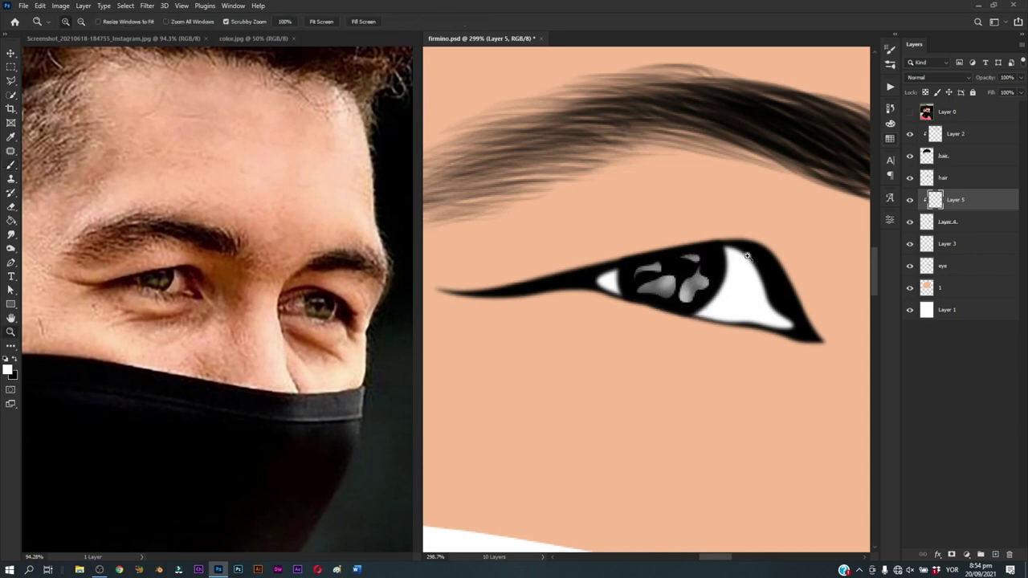
scroll(689, 313, down, 5)
scroll(679, 338, up, 3)
scroll(706, 340, up, 2)
Step: Smudge the left iris reflections into soft, blended grey highlights
key(r)
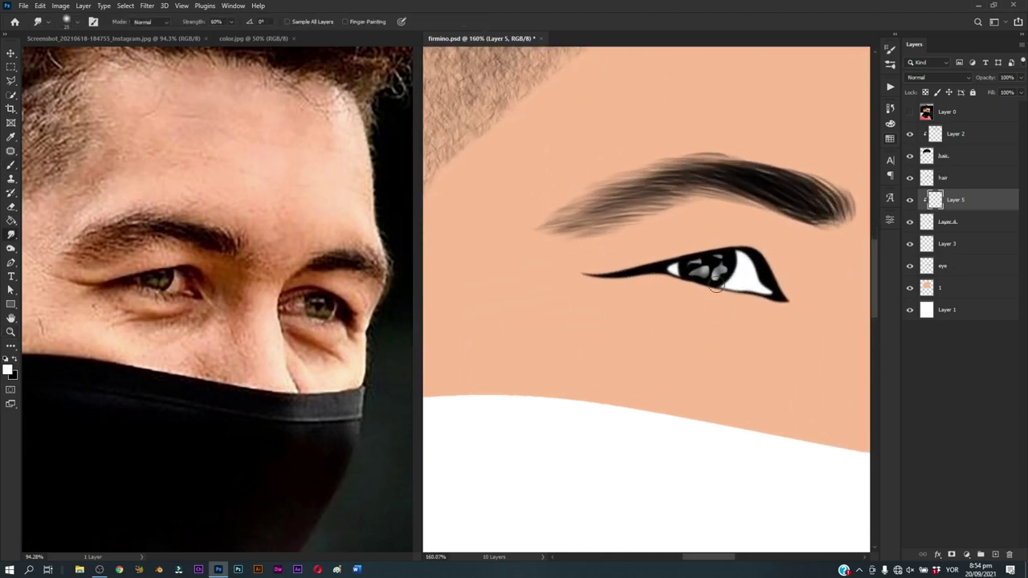
mouse_move(707, 273)
mouse_down()
mouse_move(723, 265)
mouse_move(701, 271)
mouse_up()
scroll(707, 321, down, 3)
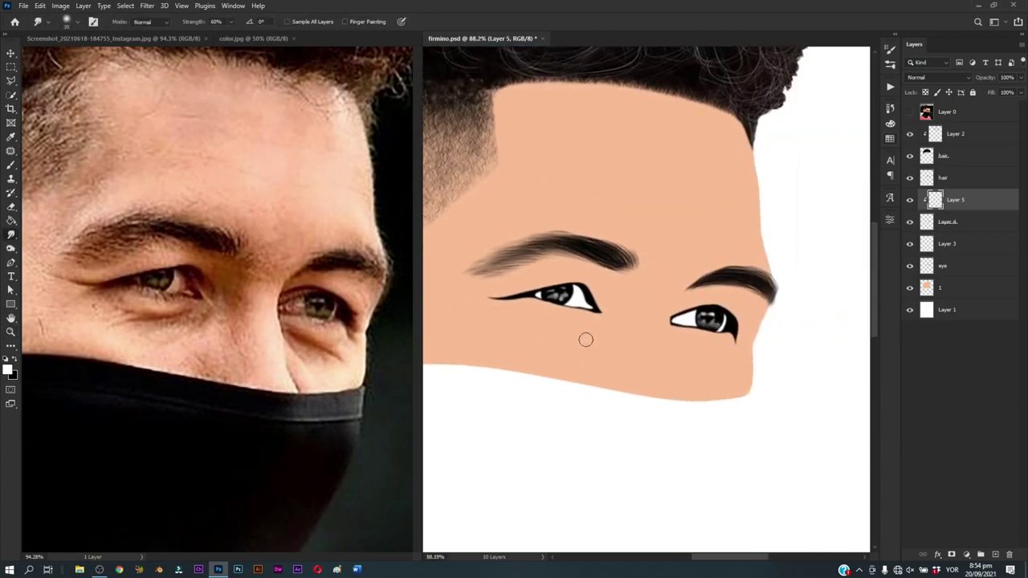
scroll(585, 340, down, 1)
scroll(541, 345, up, 1)
scroll(546, 353, up, 2)
scroll(562, 369, up, 1)
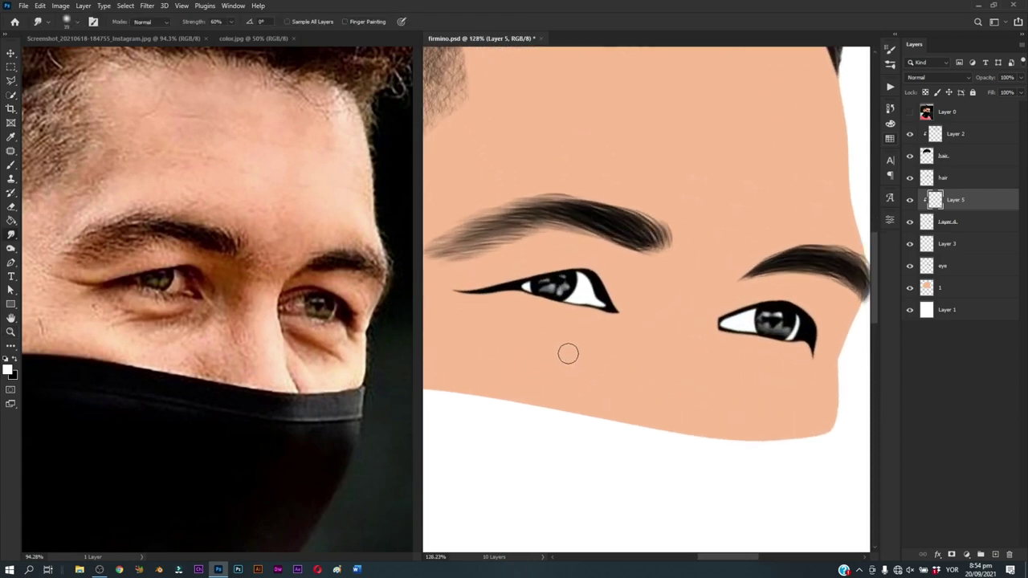
Step: Reset to a black brush, save firmino.psd, and zoom the view onto the eyes
key(b)
key(x)
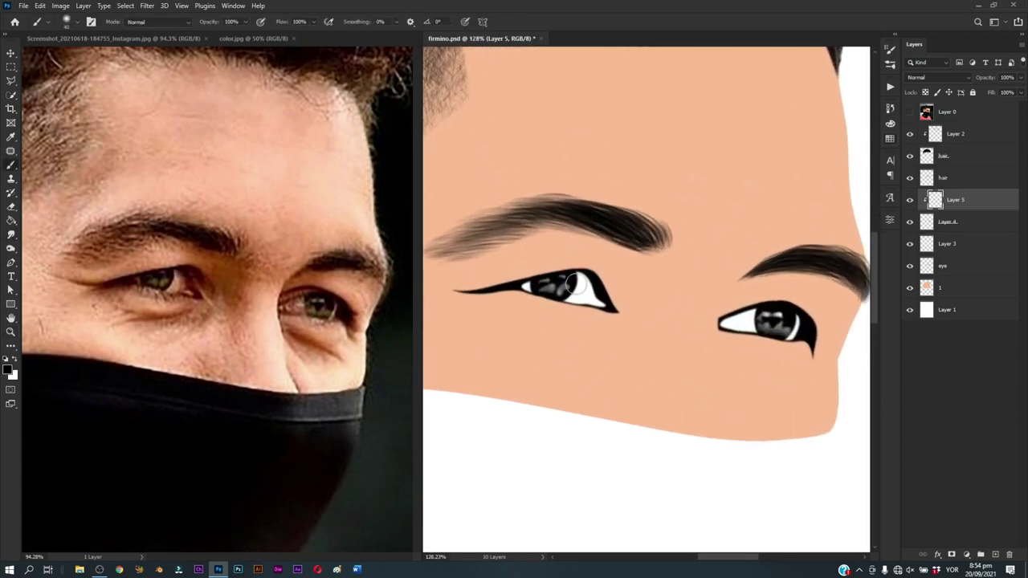
key(ctrl+s)
key(z)
scroll(552, 363, down, 3)
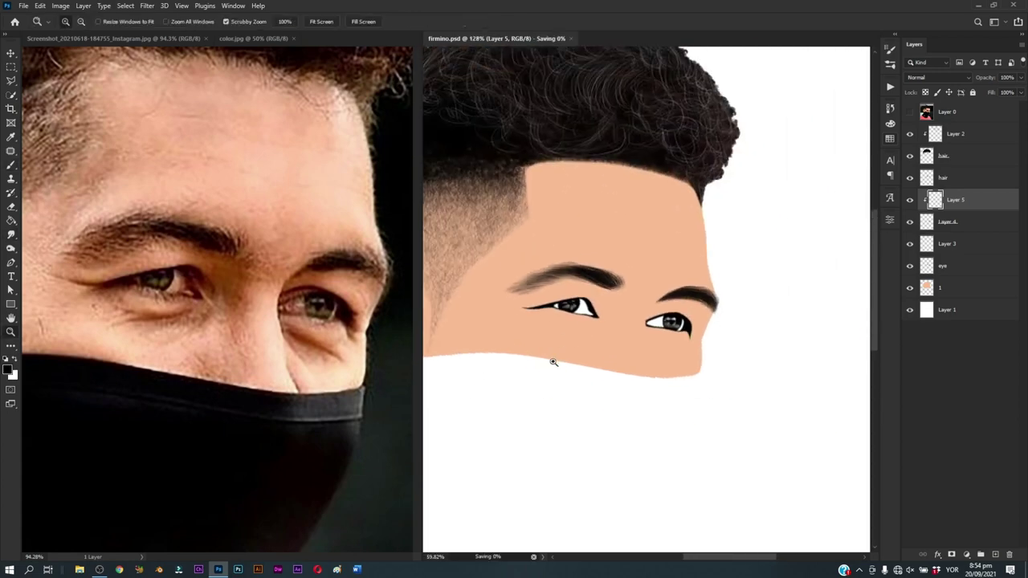
scroll(552, 363, down, 1)
scroll(550, 366, up, 3)
Step: Add a new layer clipped to Layer 3 and shade the left eye white with sampled skin tone
scroll(580, 378, up, 2)
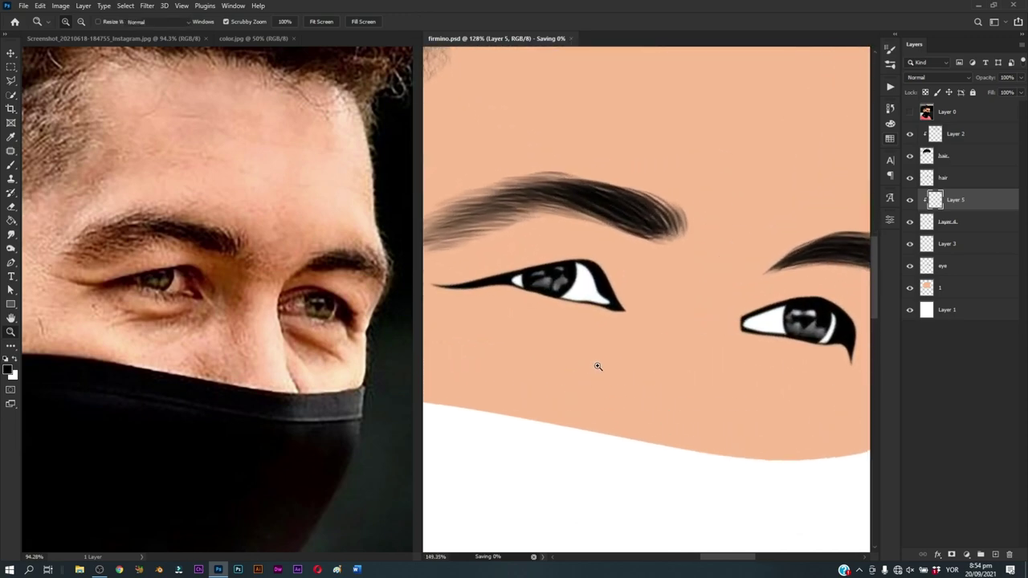
key(b)
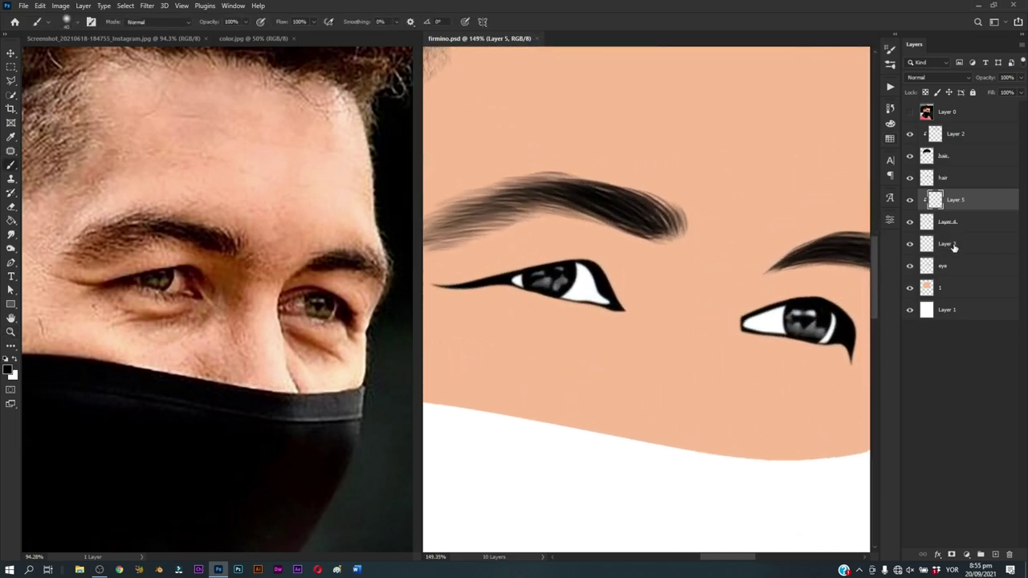
click(954, 245)
click(995, 554)
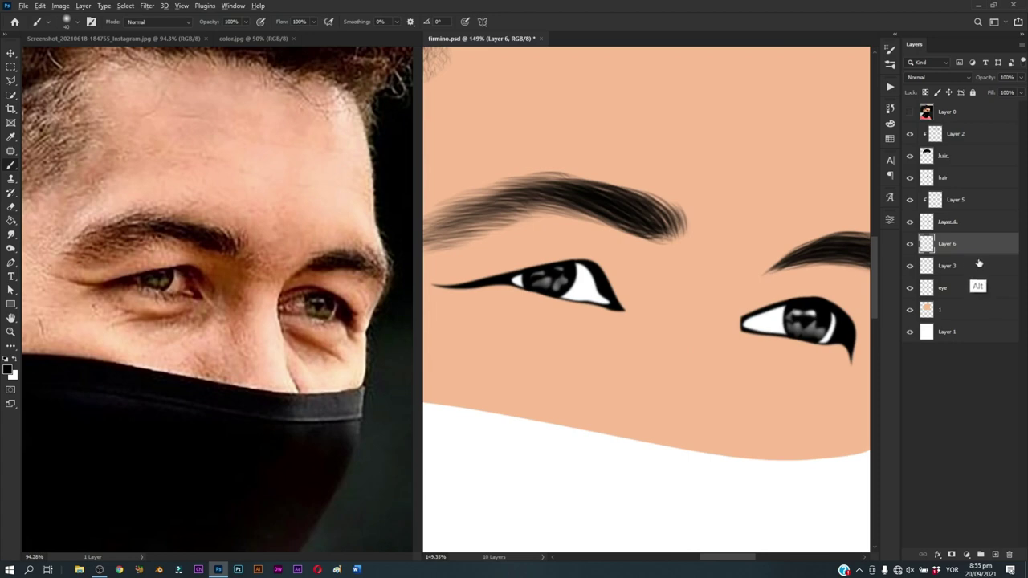
key(ctrl+alt+g)
alt+click(691, 295)
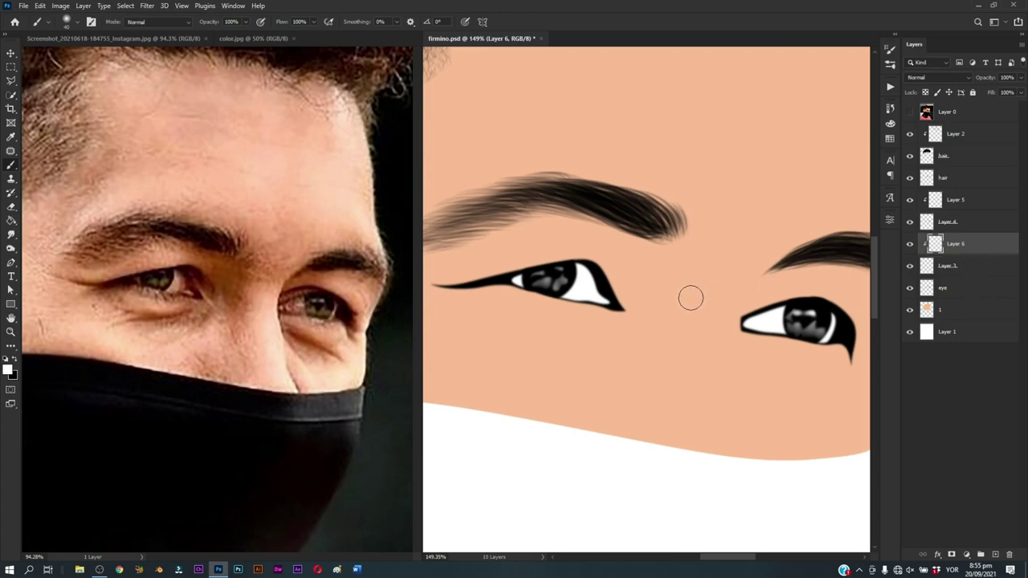
scroll(569, 288, up, 2)
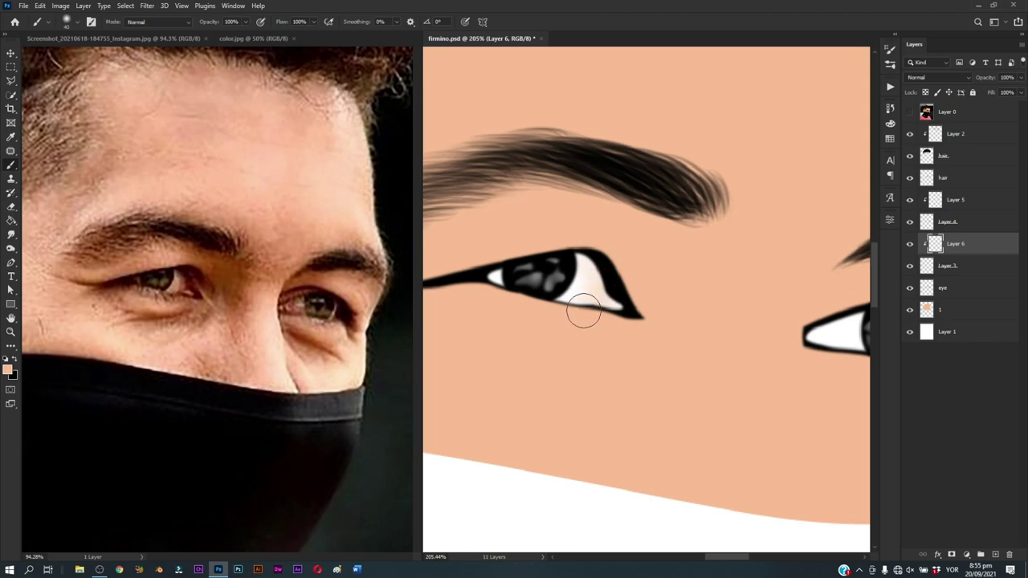
drag(581, 305, 562, 310)
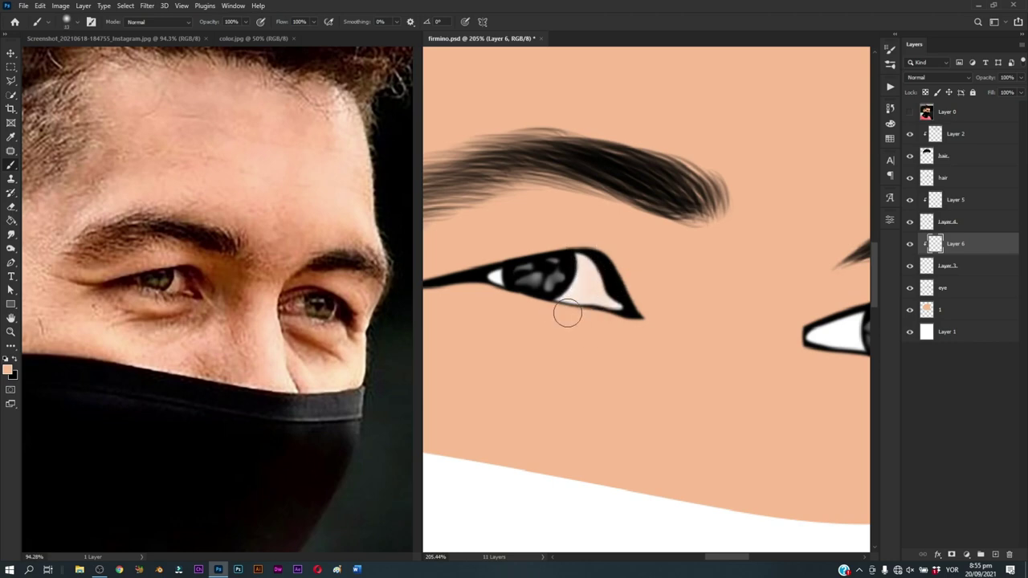
Step: Darken the eye white's inner corner in black with a brush shrunk to 10 then 5 px
alt+right_click(590, 298)
alt+right_click(596, 296)
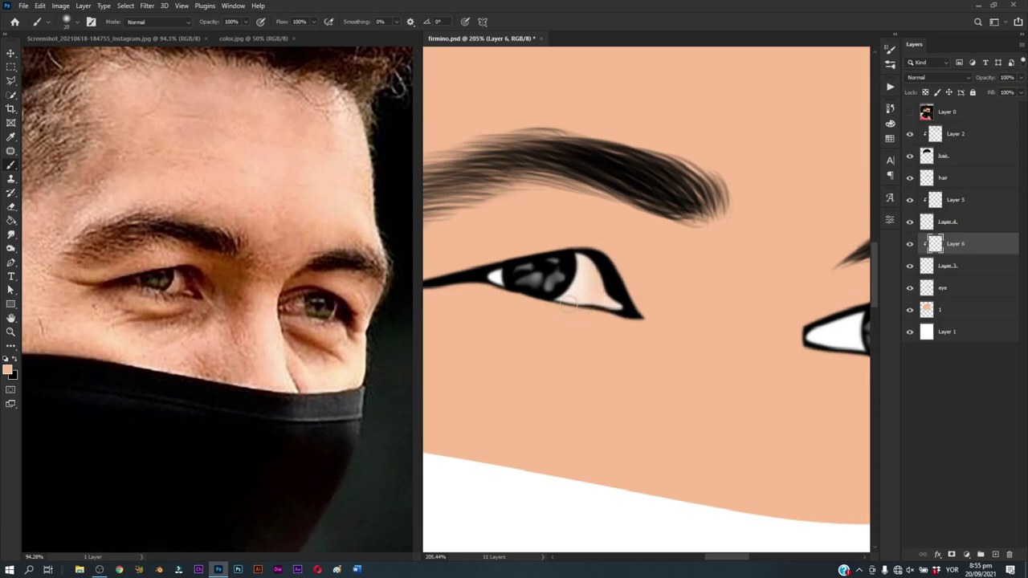
alt+right_click(582, 293)
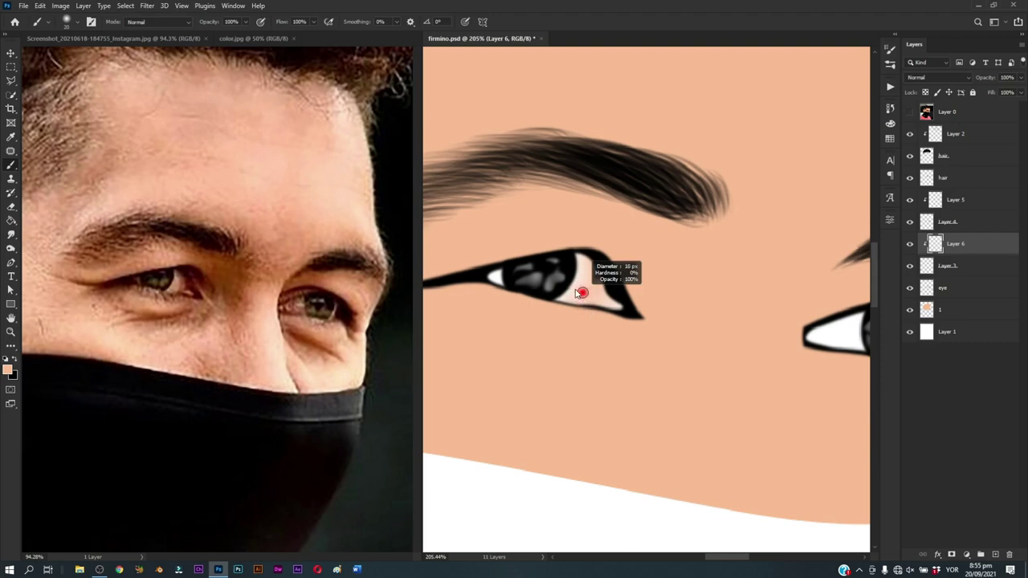
key(x)
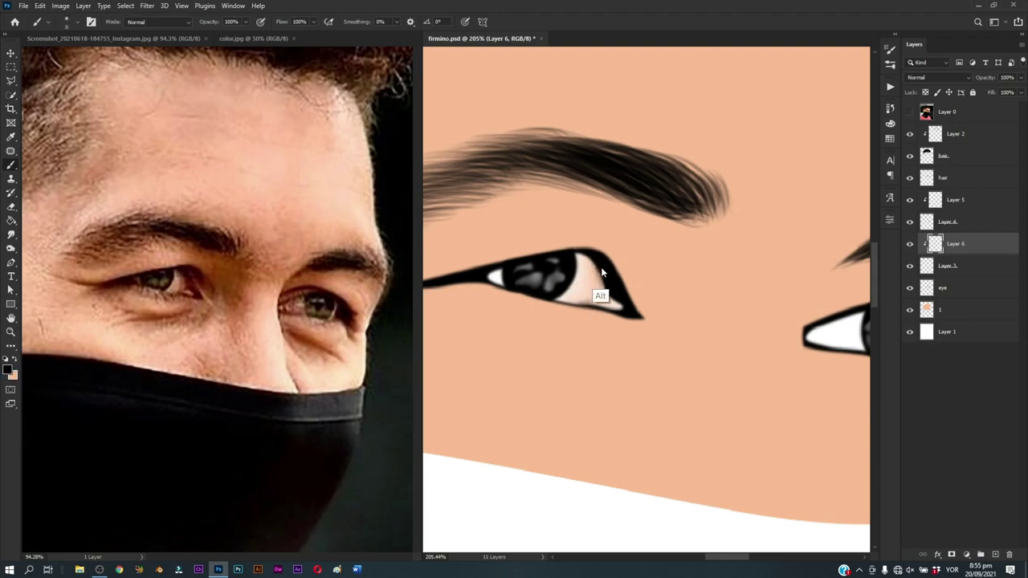
drag(592, 258, 602, 300)
alt+right_click(604, 293)
alt+right_click(602, 290)
alt+right_click(602, 292)
alt+right_click(605, 278)
drag(620, 301, 604, 283)
Step: Darken the light pink lower eyelid corner with a resized brush
alt+right_click(588, 283)
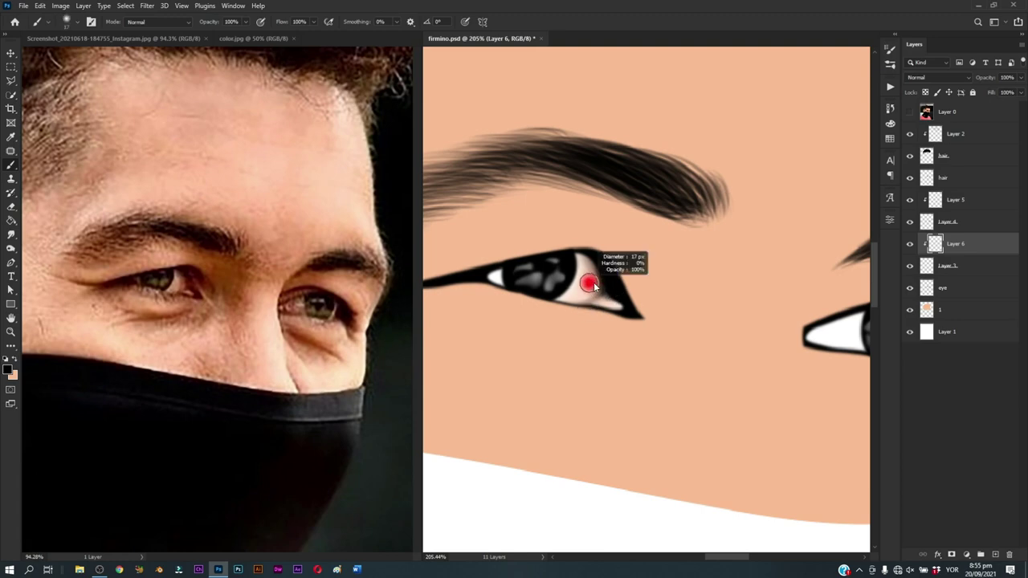
alt+right_click(593, 299)
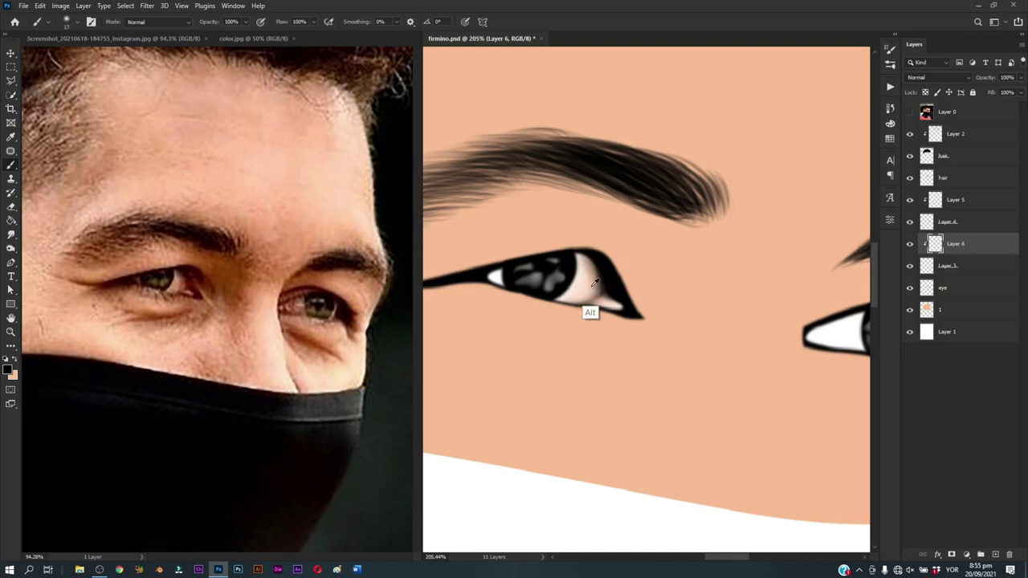
alt+right_click(588, 304)
drag(592, 305, 612, 309)
alt+right_click(598, 273)
Step: Zoom out and darken the inner corner of the left eye in black
key(z)
drag(594, 281, 572, 386)
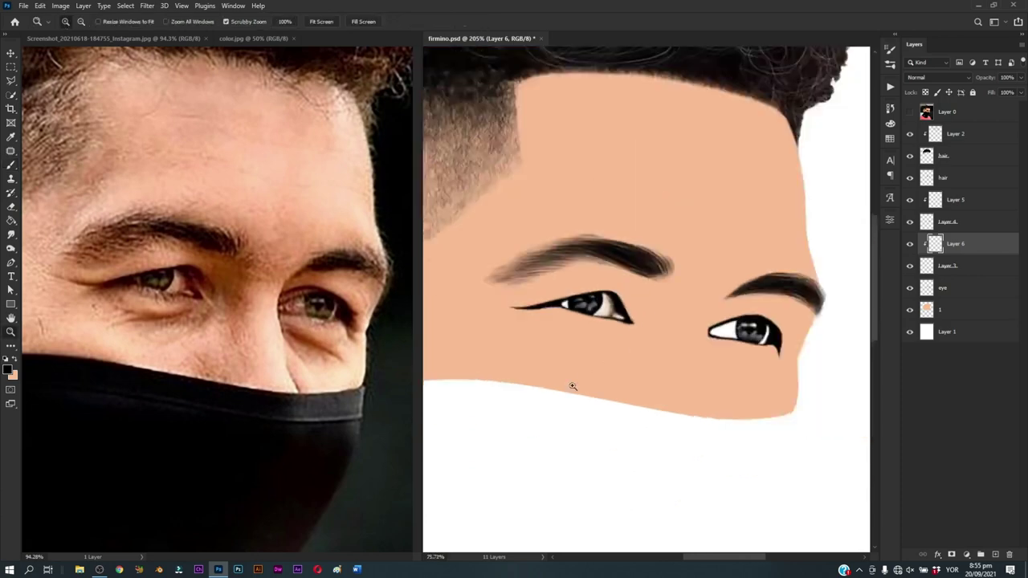
scroll(693, 395, down, 3)
scroll(679, 337, up, 3)
scroll(688, 316, up, 2)
key(b)
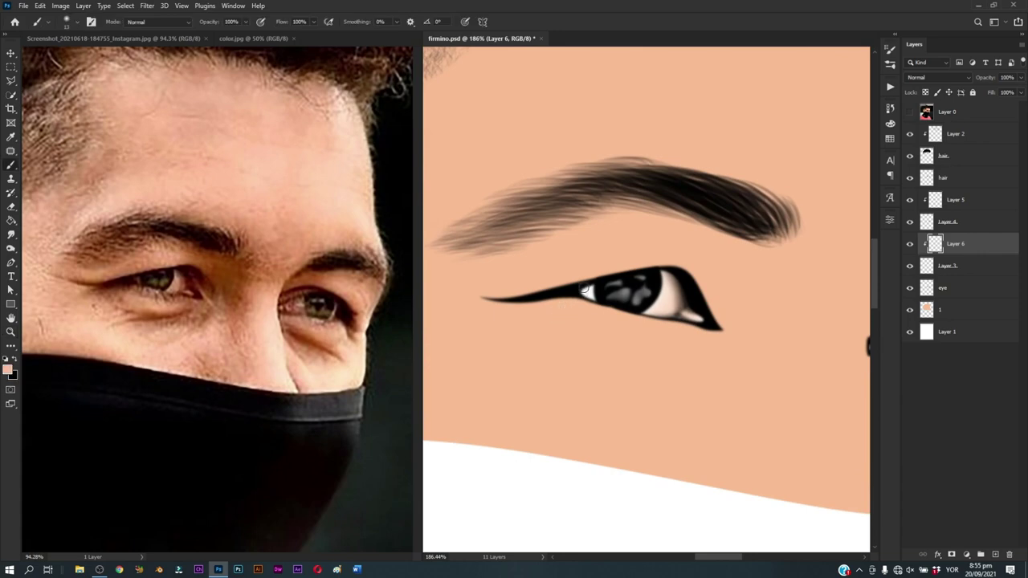
key(x)
drag(580, 294, 587, 299)
Step: On the right eye, darken the lower inner area and upper lid with a tiny black brush
mouse_move(702, 333)
mouse_down()
mouse_move(556, 315)
mouse_move(577, 310)
mouse_up()
key(x)
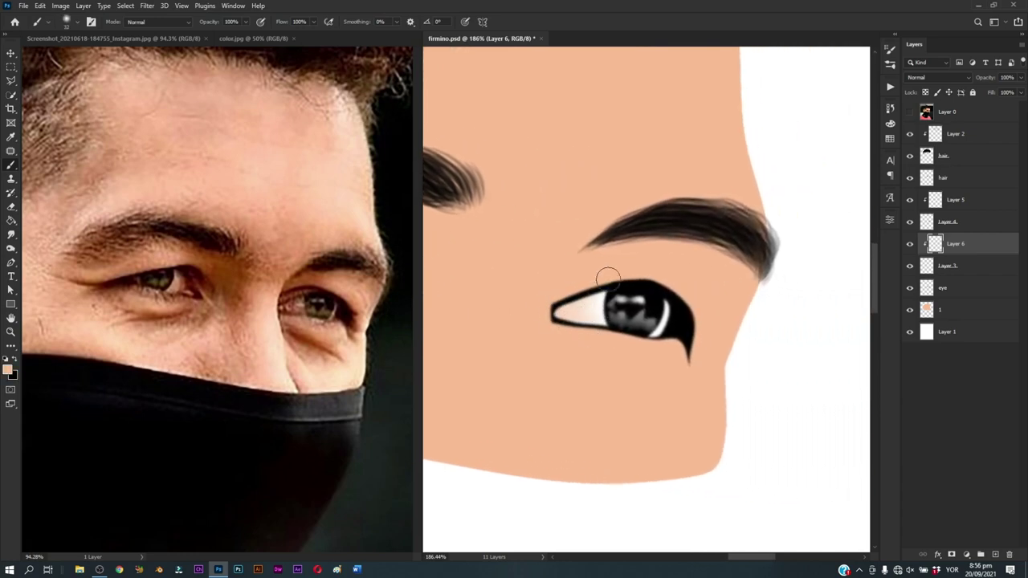
alt+scroll(567, 297, up, 2)
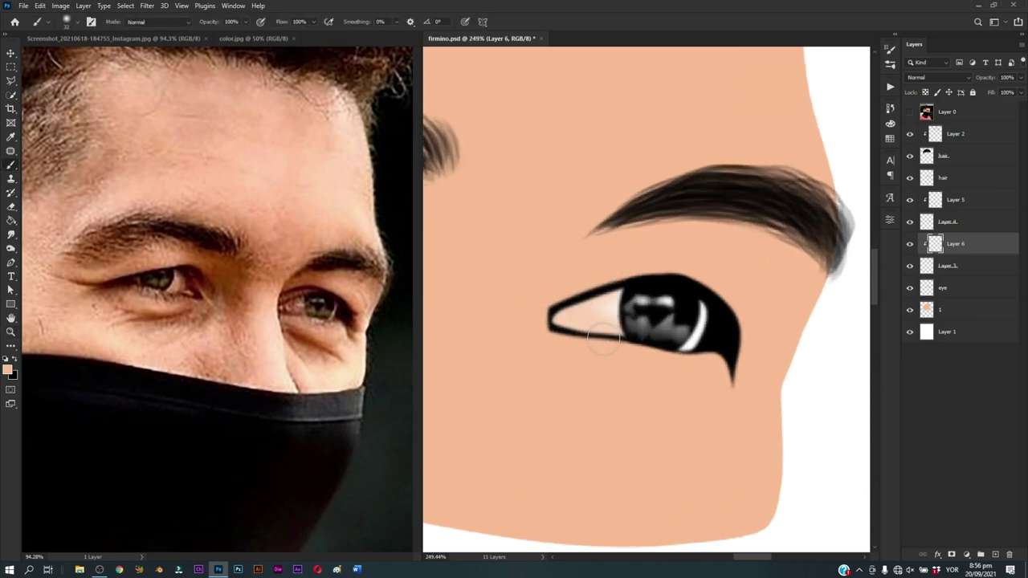
key(x)
drag(555, 322, 623, 333)
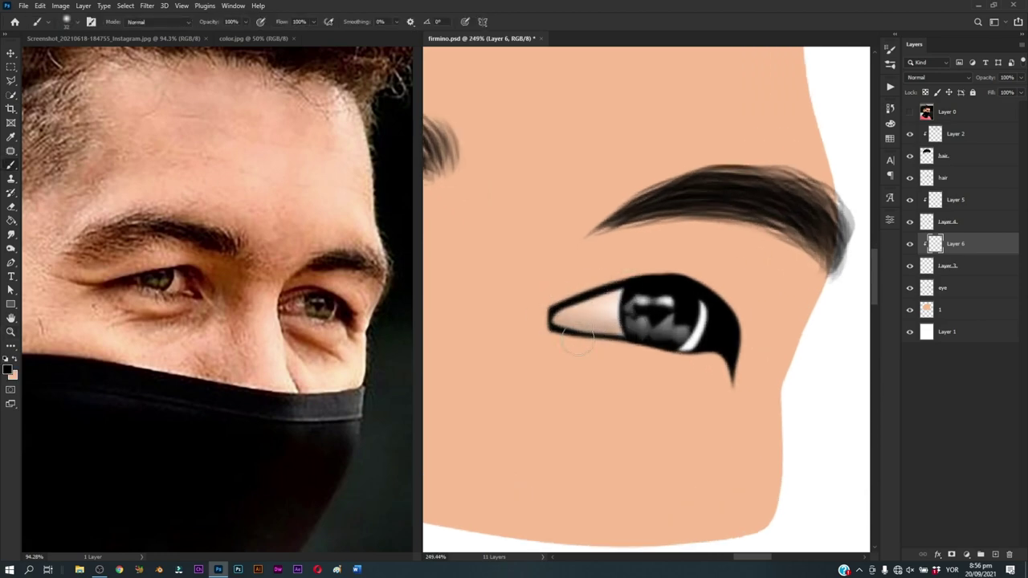
alt+right_click(586, 270)
drag(576, 298, 556, 315)
scroll(576, 310, down, 5)
scroll(562, 337, up, 5)
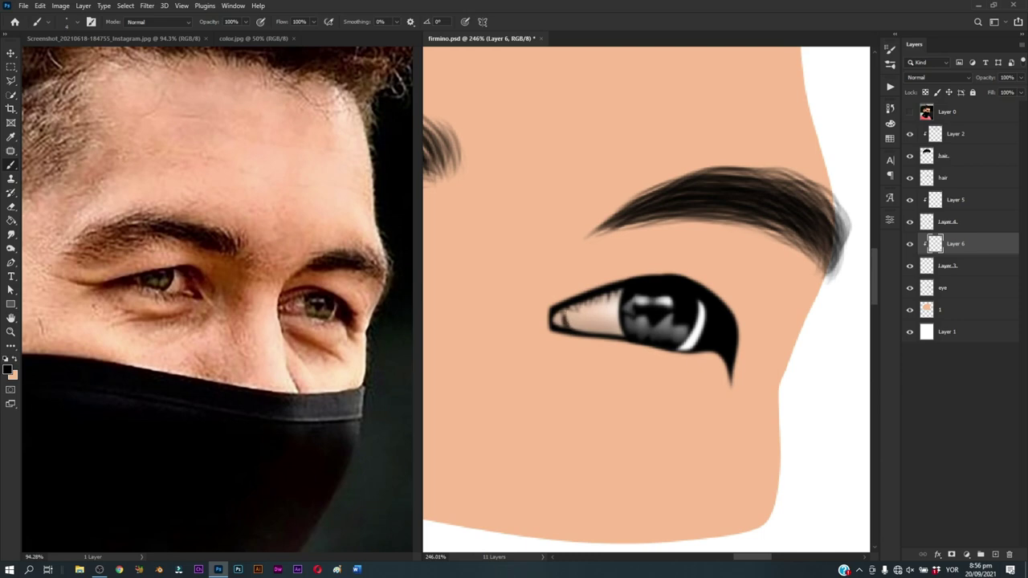
Step: Sample the inner eye's peach tone, then paint black over the eye's white highlight arc
alt+click(584, 319)
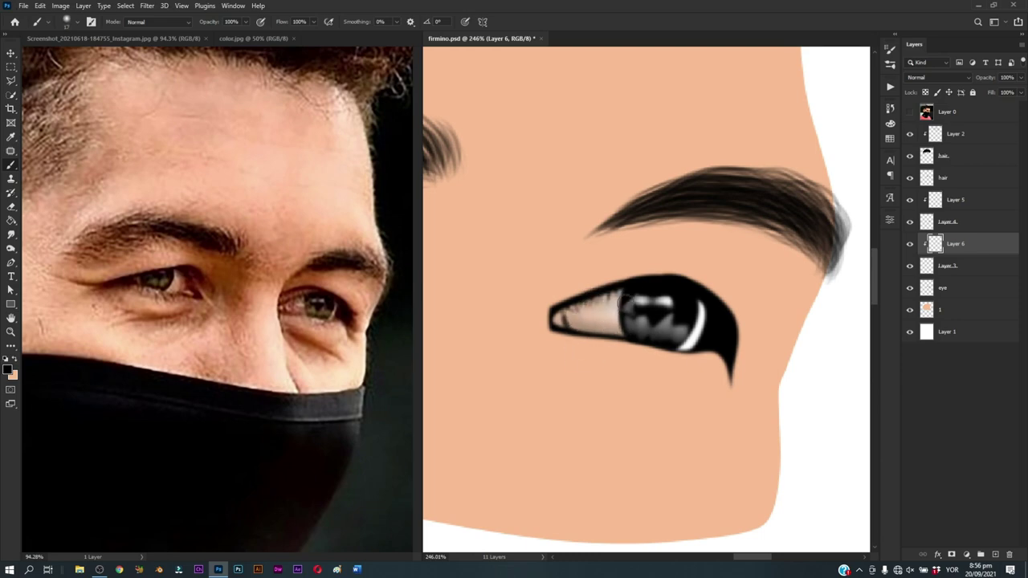
alt+right_click(595, 303)
alt+click(597, 302)
alt+right_click(595, 303)
key(x)
alt+right_click(689, 323)
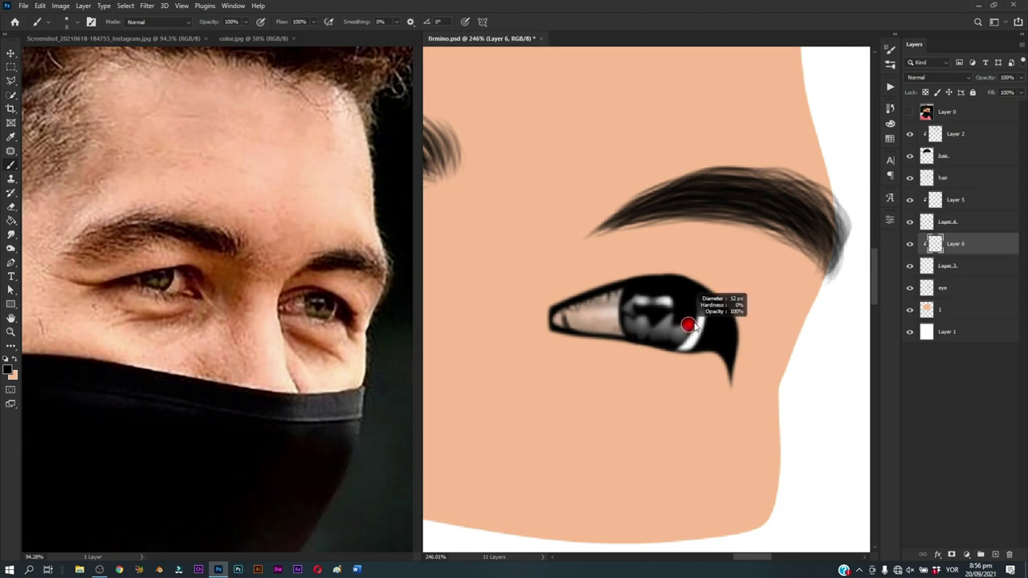
key(x)
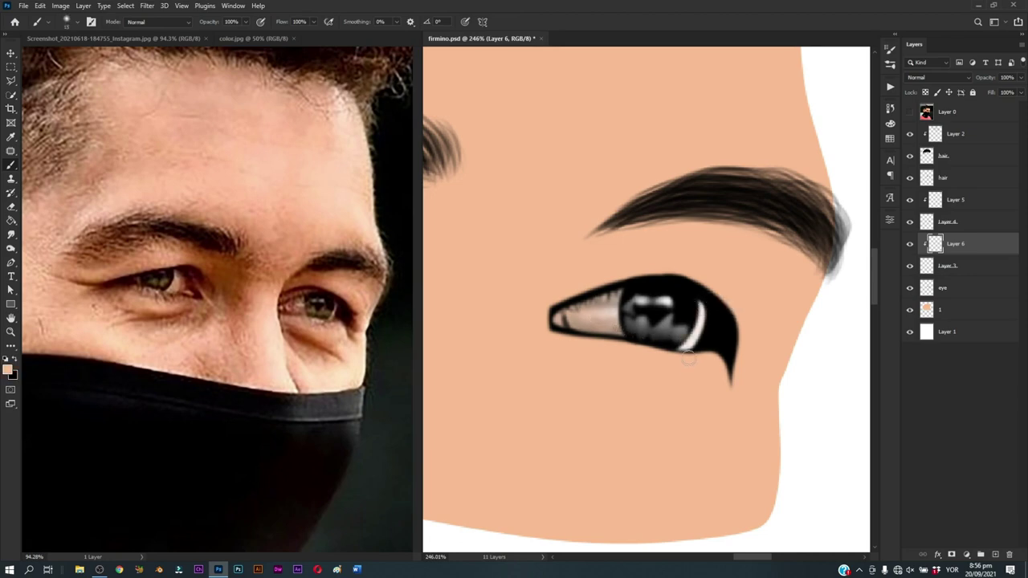
key(x)
drag(681, 352, 700, 305)
alt+right_click(714, 324)
mouse_move(702, 319)
mouse_down()
mouse_move(692, 381)
mouse_move(771, 395)
mouse_up()
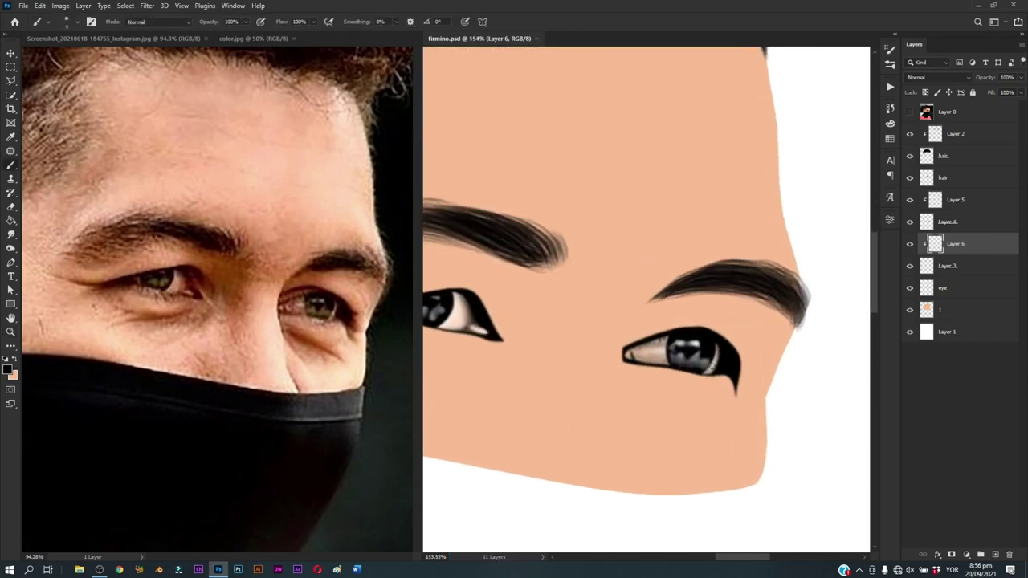
Step: Switch to white with a soft brush and paint a highlight left of the right eye's iris
key(d)
right_click(714, 325)
click(882, 496)
click(595, 495)
drag(667, 346, 723, 346)
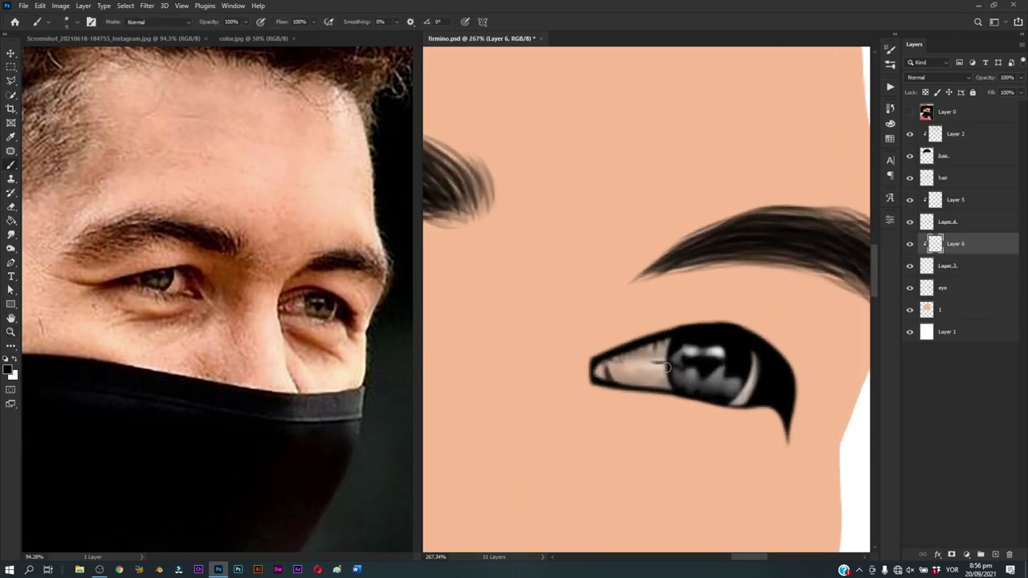
key(x)
mouse_move(657, 365)
mouse_down()
mouse_move(603, 375)
mouse_move(631, 376)
mouse_move(614, 363)
mouse_move(597, 436)
mouse_move(581, 452)
mouse_move(642, 404)
mouse_up()
Step: Pick a different soft brush and lighten the inner corner of the right eye
key(z)
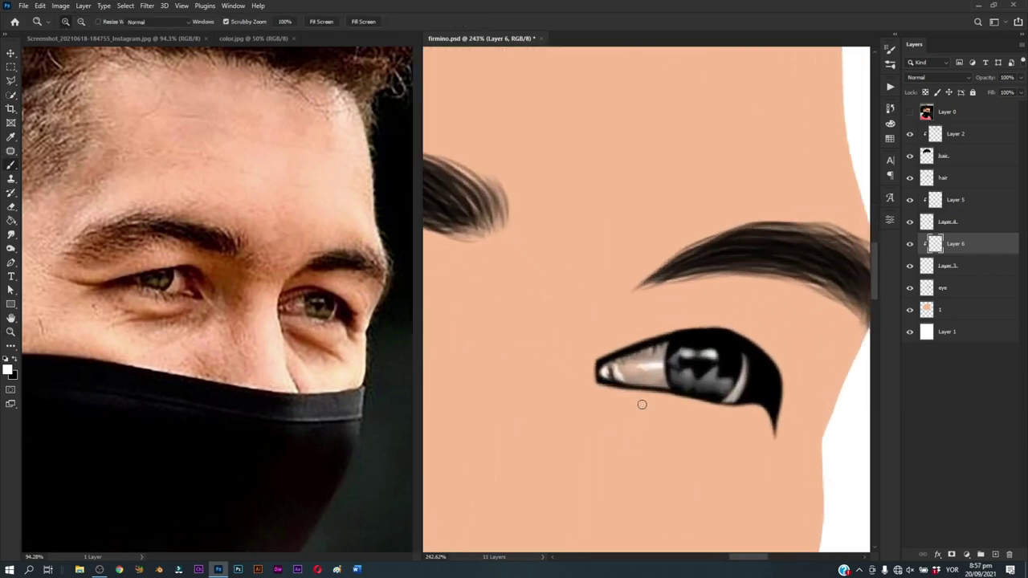
key(b)
right_click(647, 408)
click(707, 494)
key(Return)
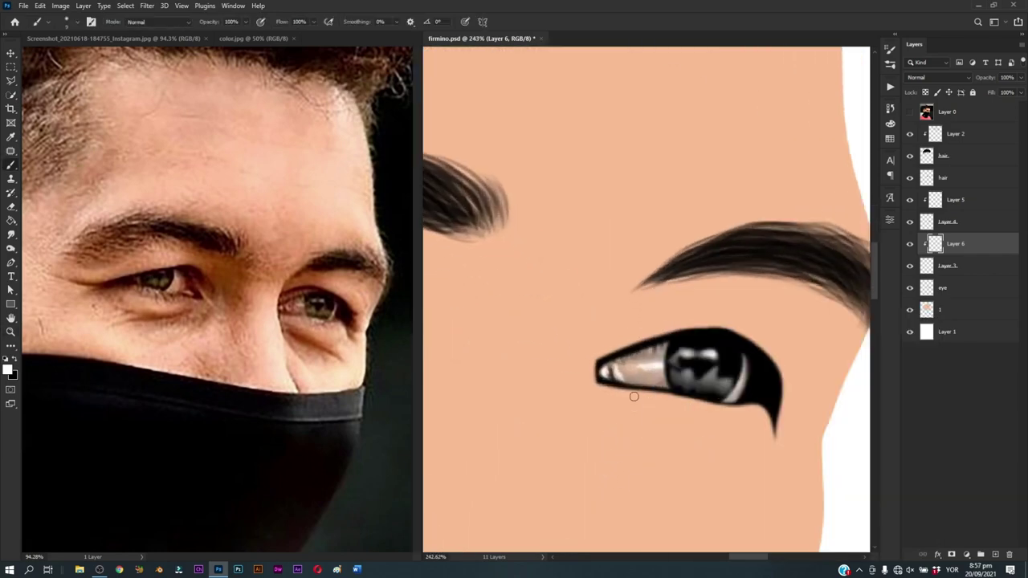
scroll(623, 354, up, 1)
drag(614, 361, 616, 379)
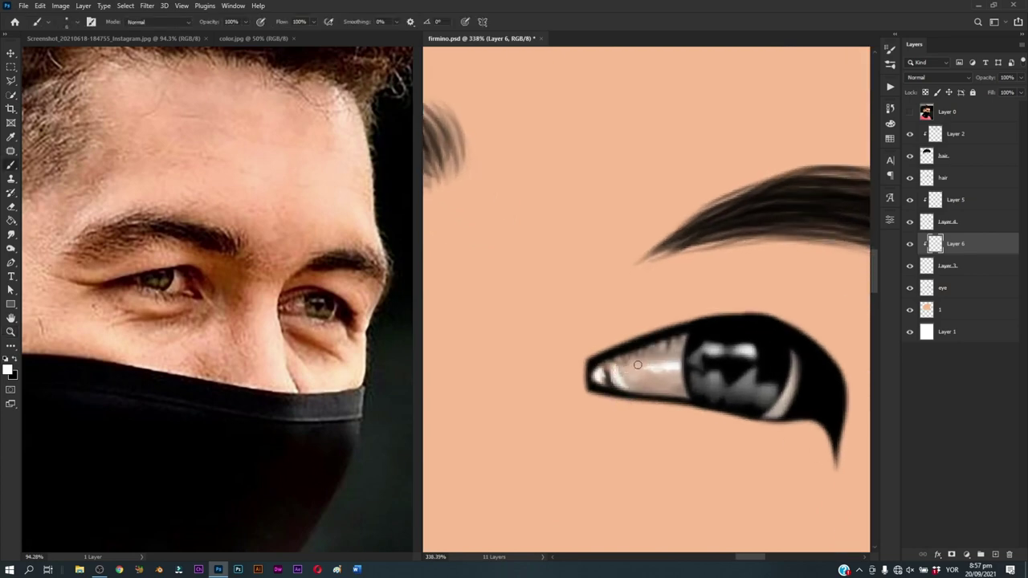
mouse_move(637, 366)
mouse_down()
mouse_move(651, 363)
mouse_move(647, 378)
mouse_move(667, 381)
mouse_up()
Step: Reshape the white highlight in the left eye's lower corner, then fit the canvas and save firmino.psd
scroll(664, 393, right, 2)
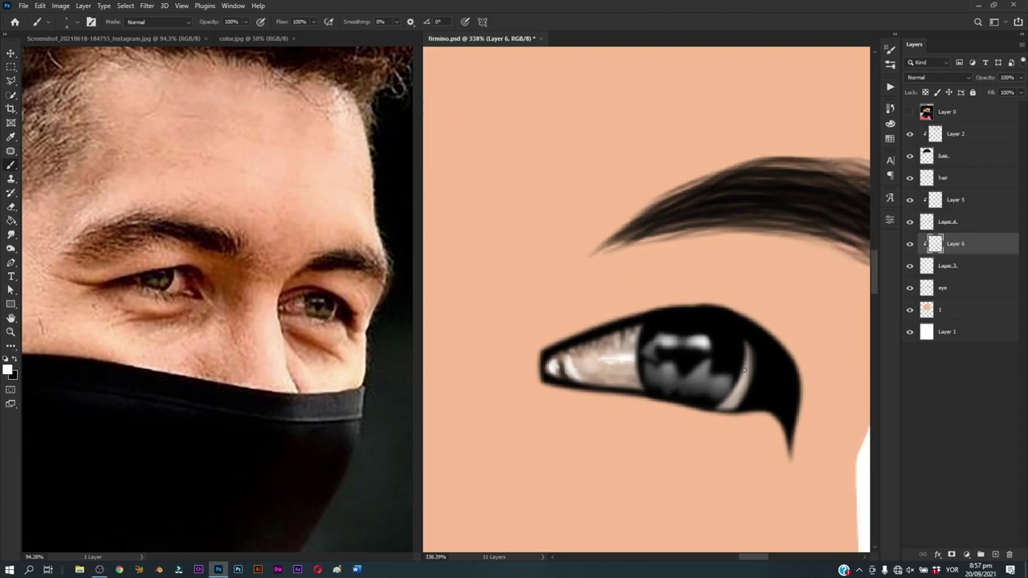
scroll(635, 418, left, 2)
scroll(638, 429, left, 5)
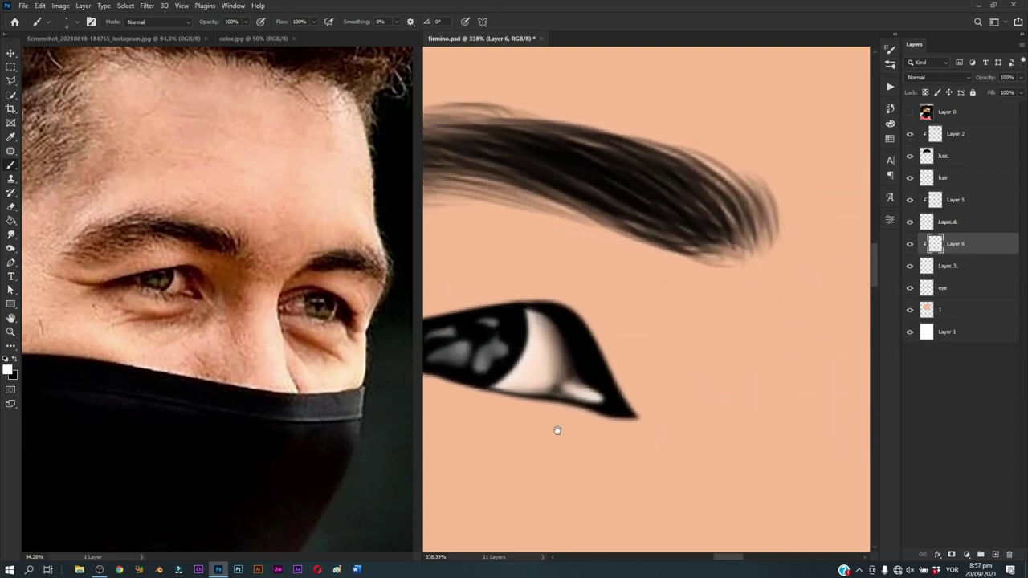
scroll(555, 429, left, 3)
scroll(571, 429, left, 1)
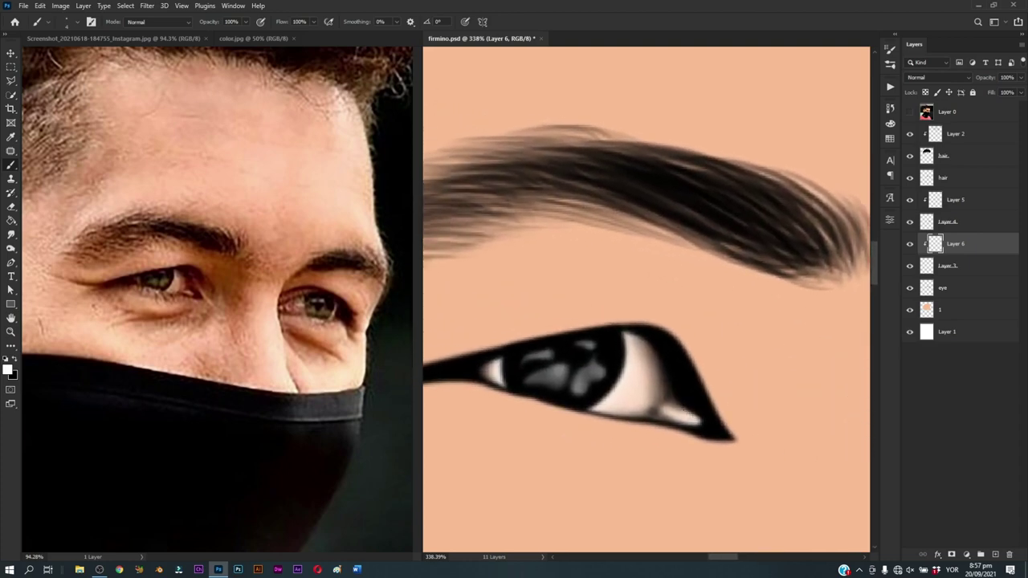
drag(671, 411, 694, 423)
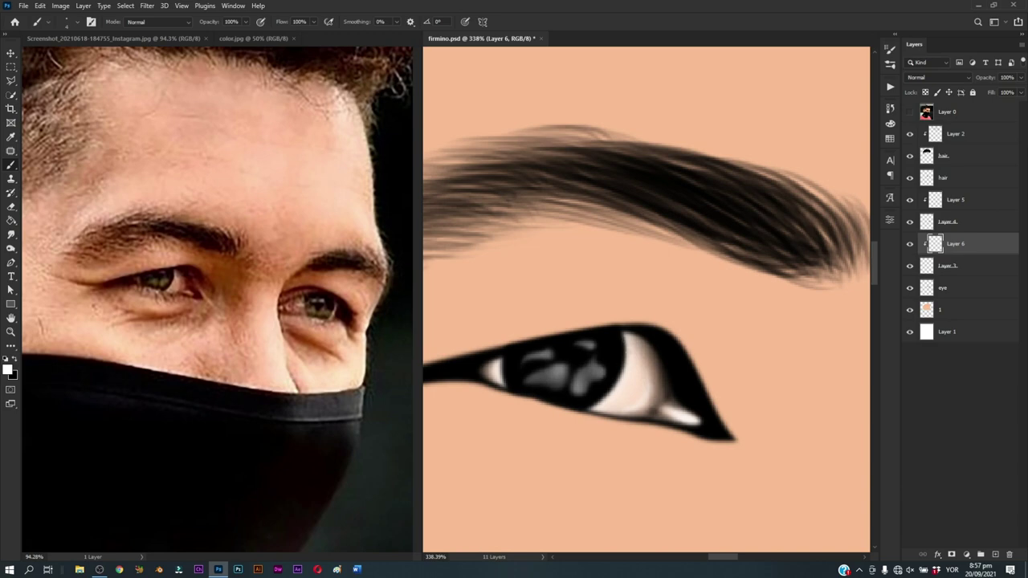
scroll(554, 406, left, 2)
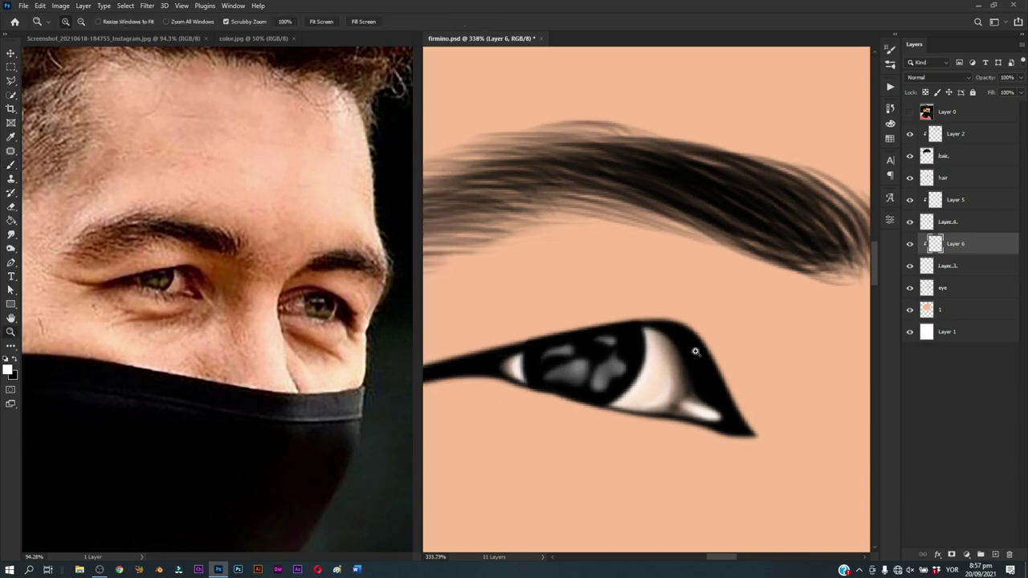
key(ctrl+0)
key(ctrl+s)
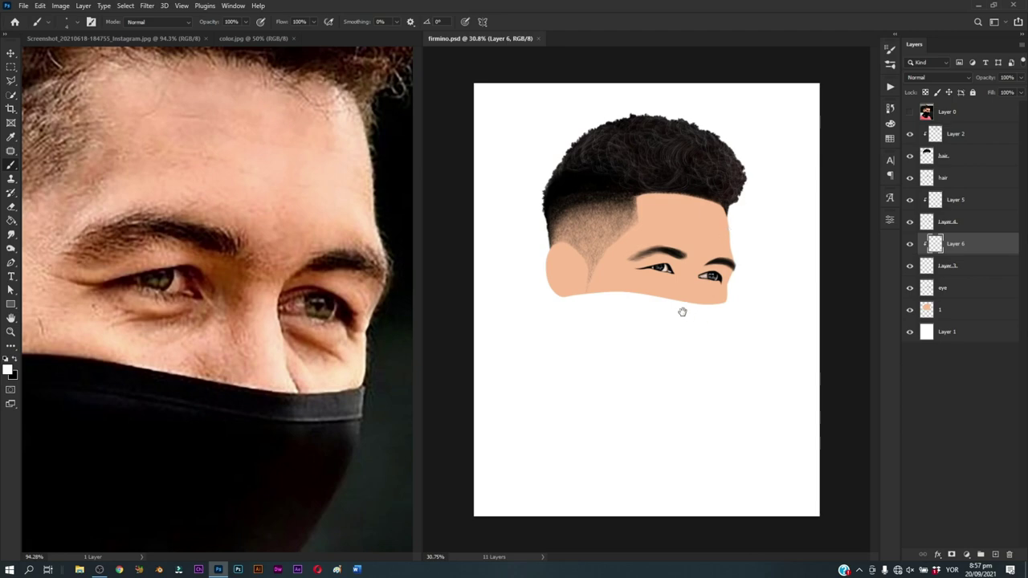
Step: Zoom out the reference photo so the whole face is visible
key(z)
drag(674, 291, 689, 310)
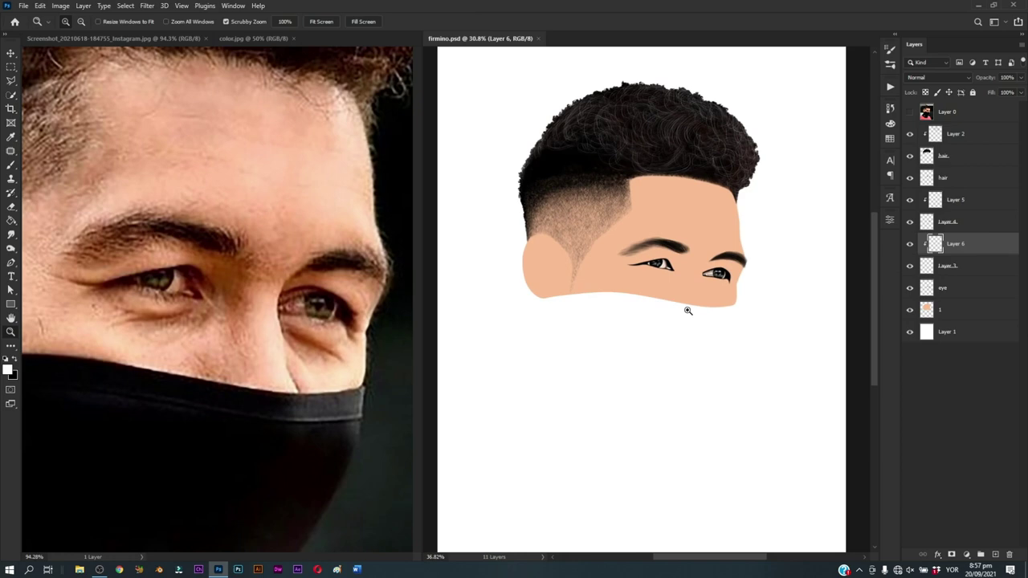
click(271, 340)
scroll(294, 331, down, 2)
scroll(293, 331, down, 3)
key(b)
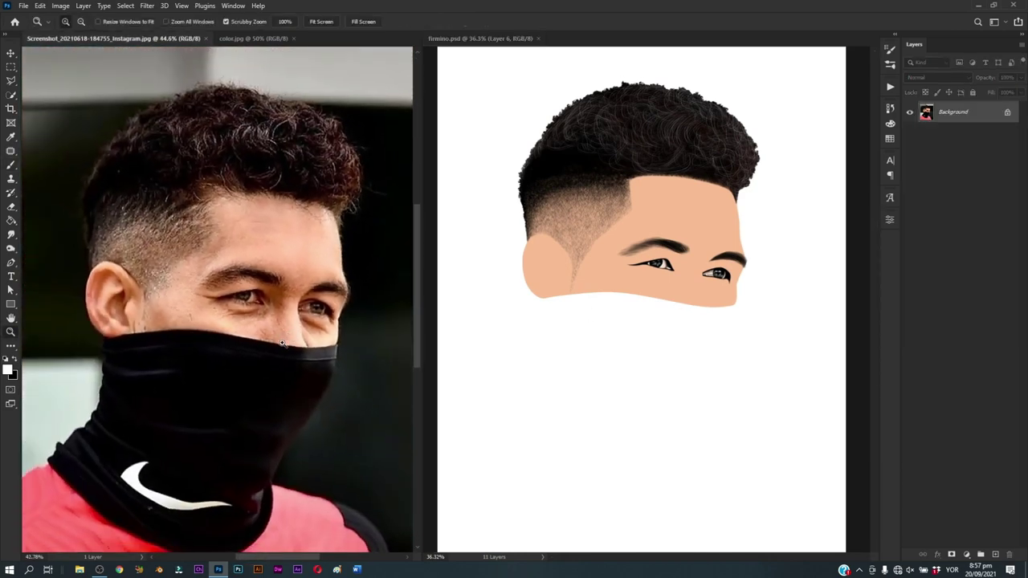
mouse_move(289, 338)
mouse_down()
mouse_move(277, 359)
mouse_move(293, 372)
mouse_up()
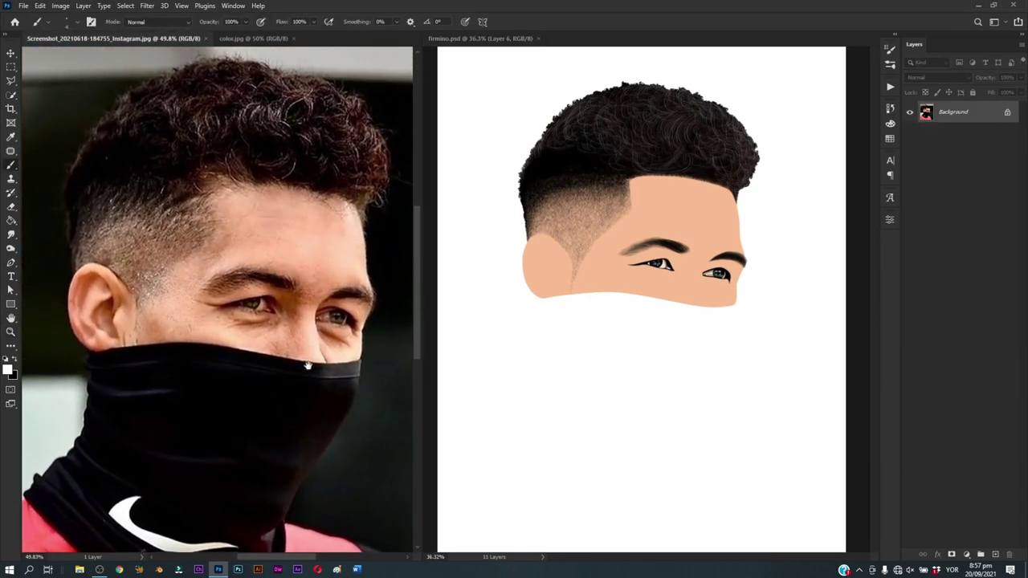
Step: Select only the eye layer in the portrait and zoom into the left eye
click(615, 340)
click(956, 289)
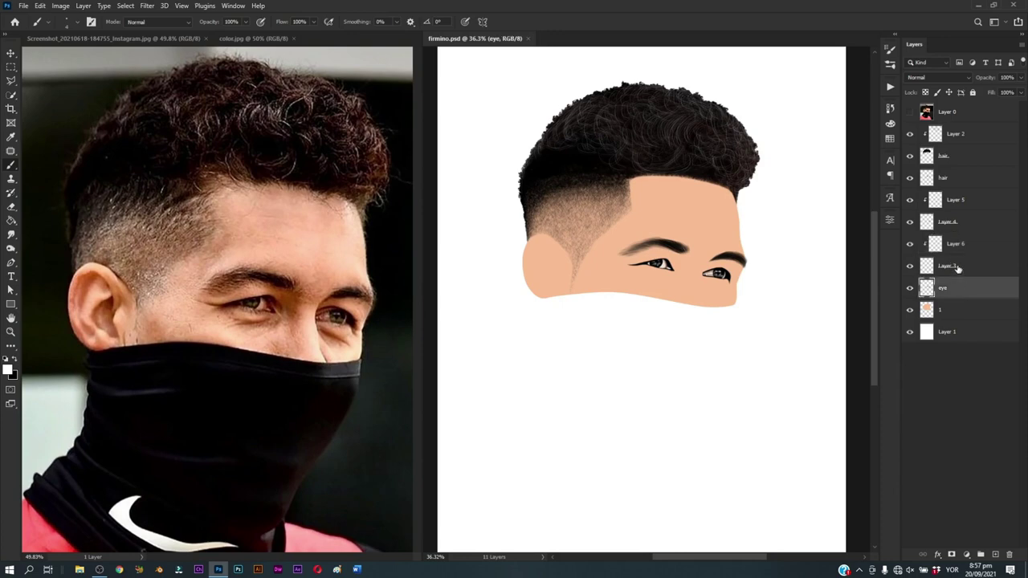
shift+click(968, 143)
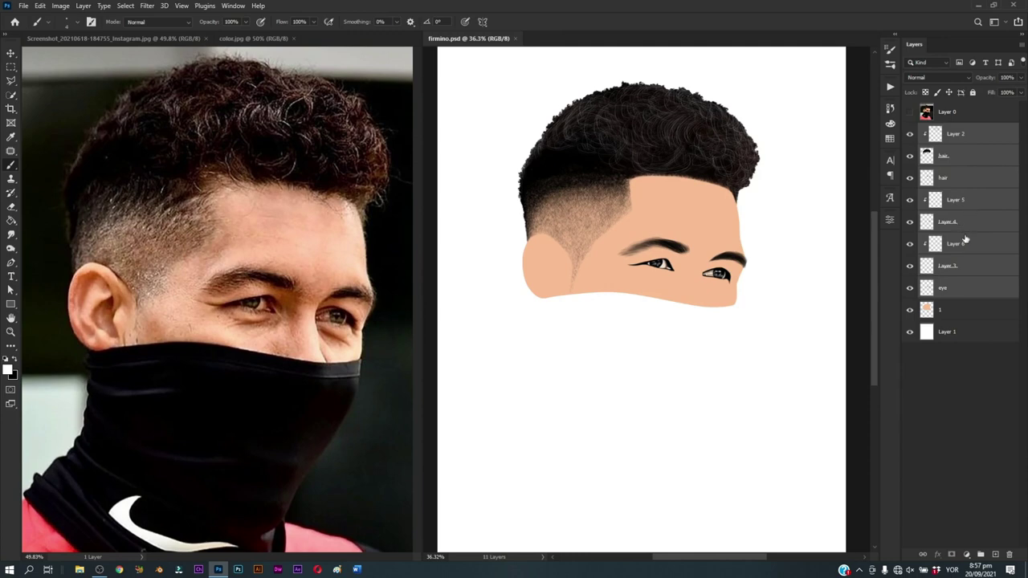
click(957, 289)
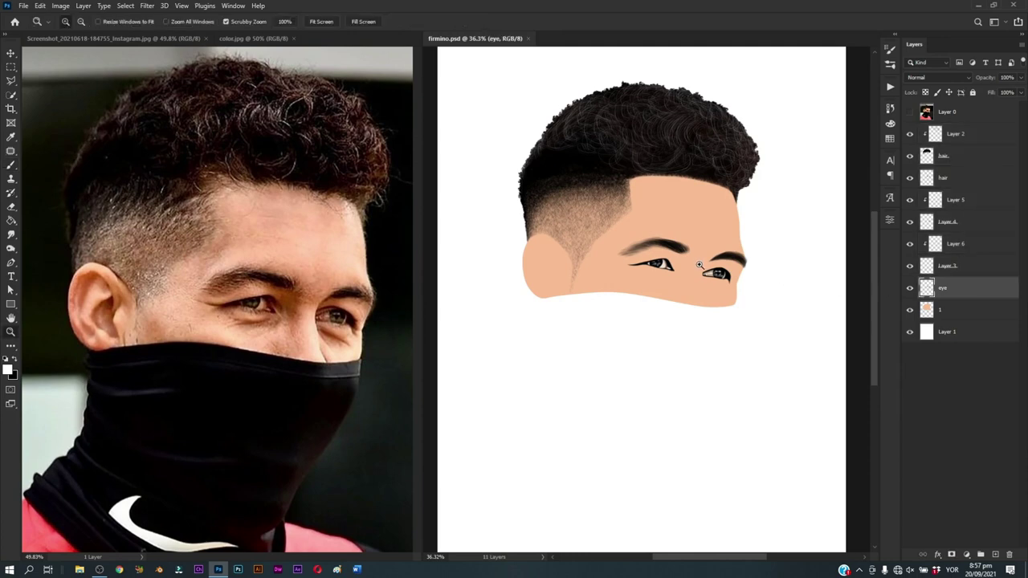
scroll(746, 310, up, 5)
scroll(562, 322, up, 1)
Step: Choose a small soft brush preset with black as the painting colour
scroll(573, 319, up, 1)
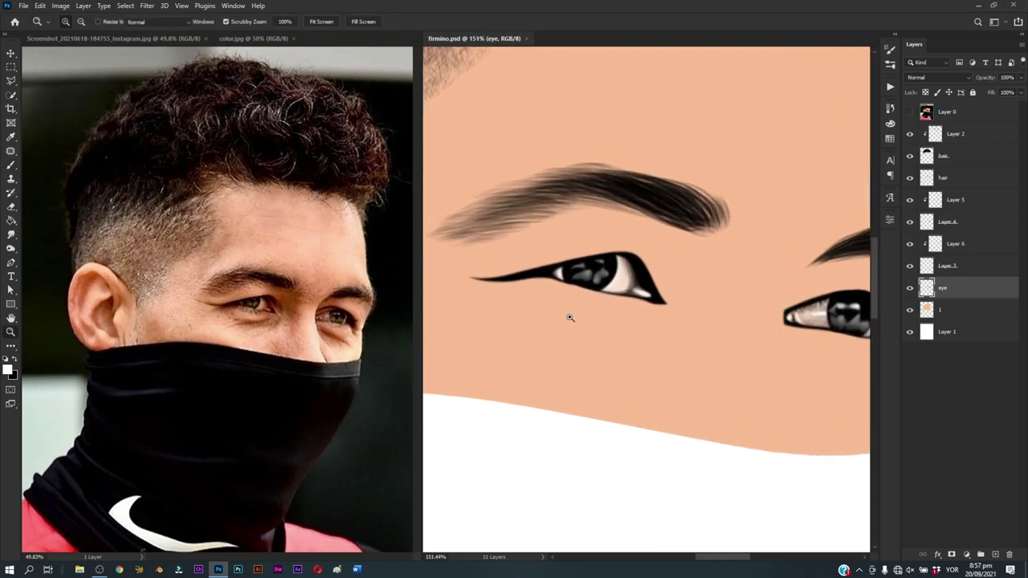
right_click(595, 289)
click(753, 500)
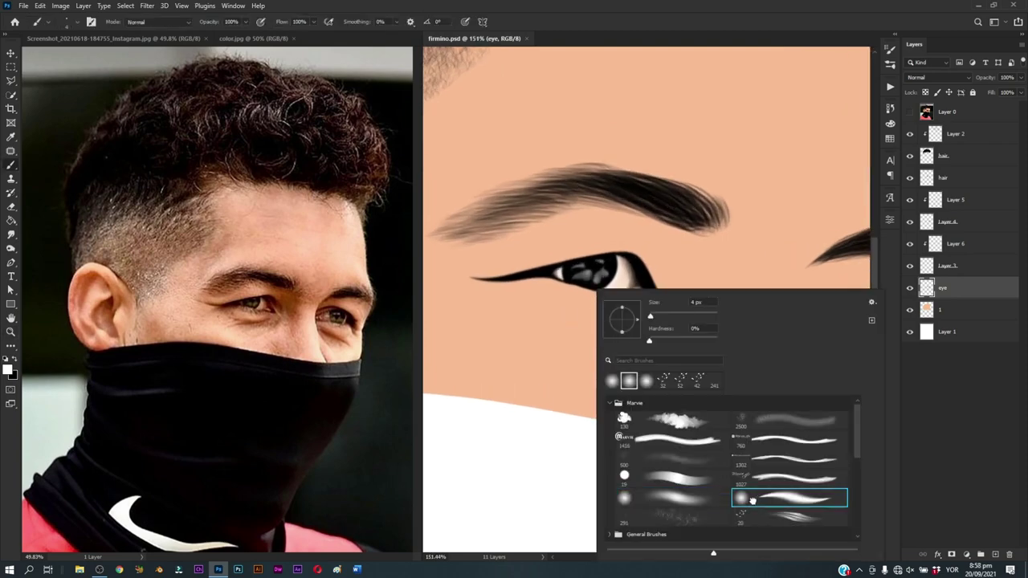
click(525, 416)
key(x)
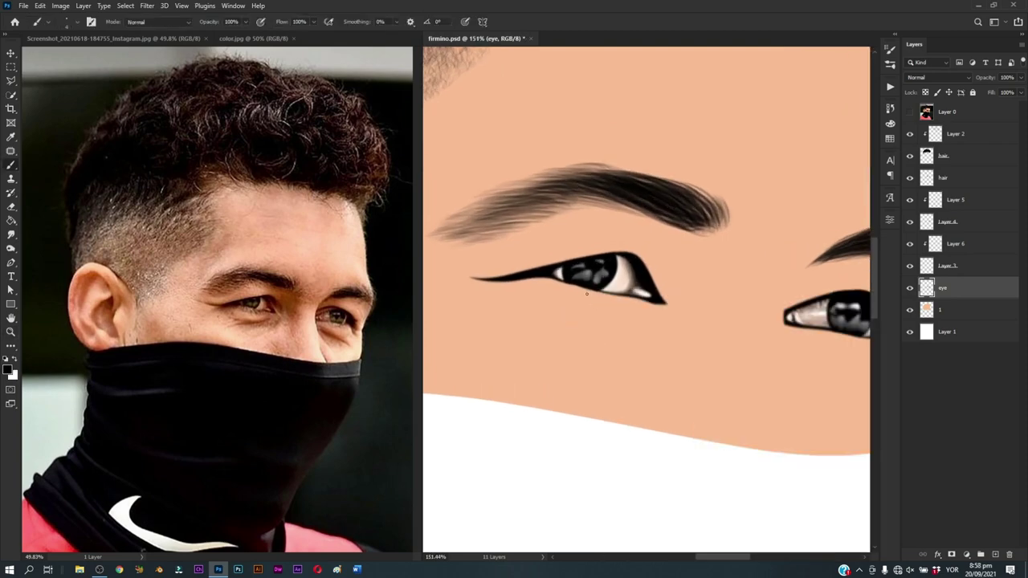
Step: Trace paths along the lower eyelids of both eyes with the Pen tool
key(p)
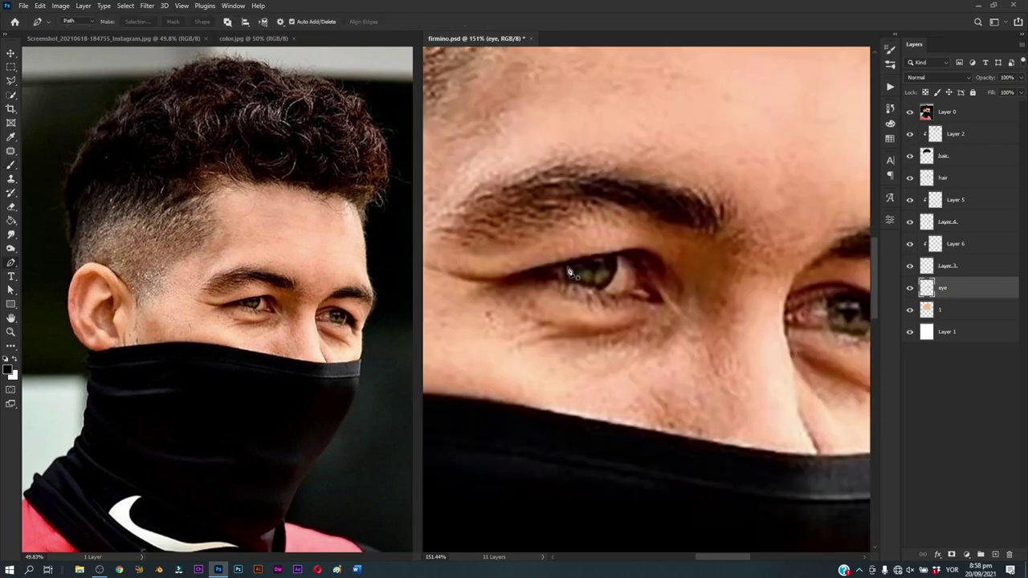
click(544, 280)
drag(572, 288, 589, 296)
click(646, 297)
ctrl+click(748, 354)
drag(769, 333, 573, 294)
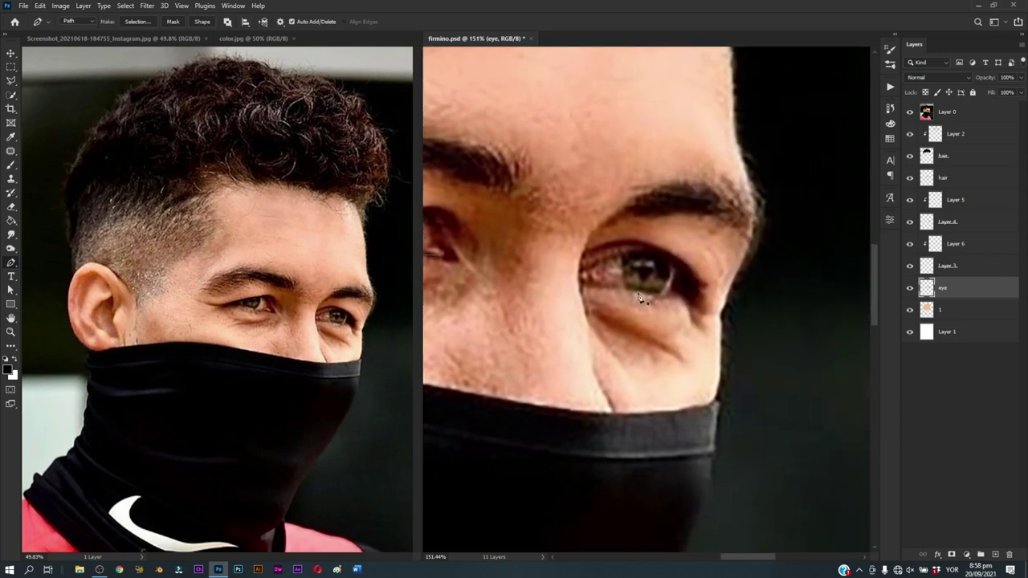
click(613, 294)
drag(554, 331, 754, 383)
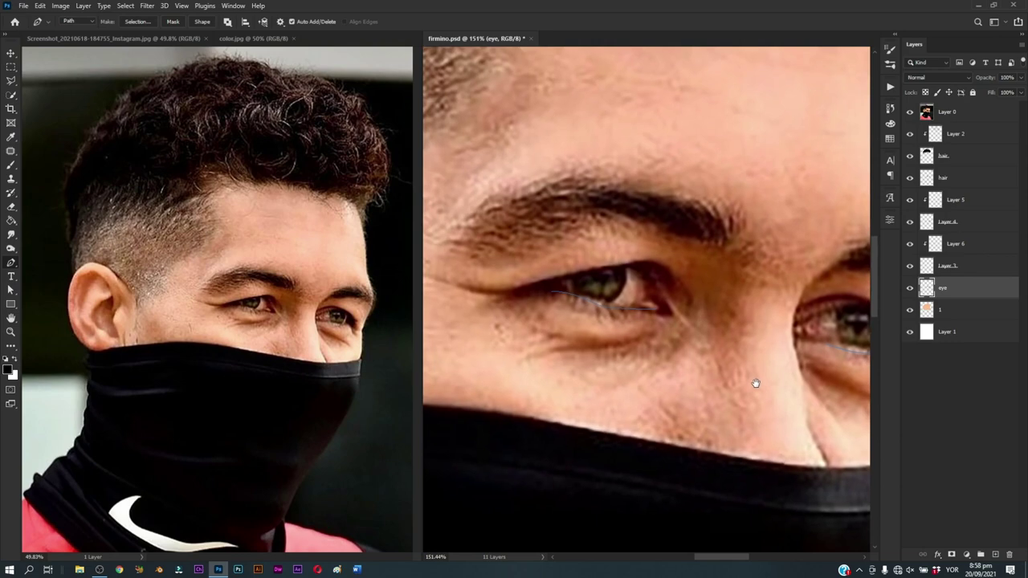
Step: Hide the reference photo layer, set brush smoothing, and paint lower lashes, undoing a stray stroke
key(b)
click(909, 113)
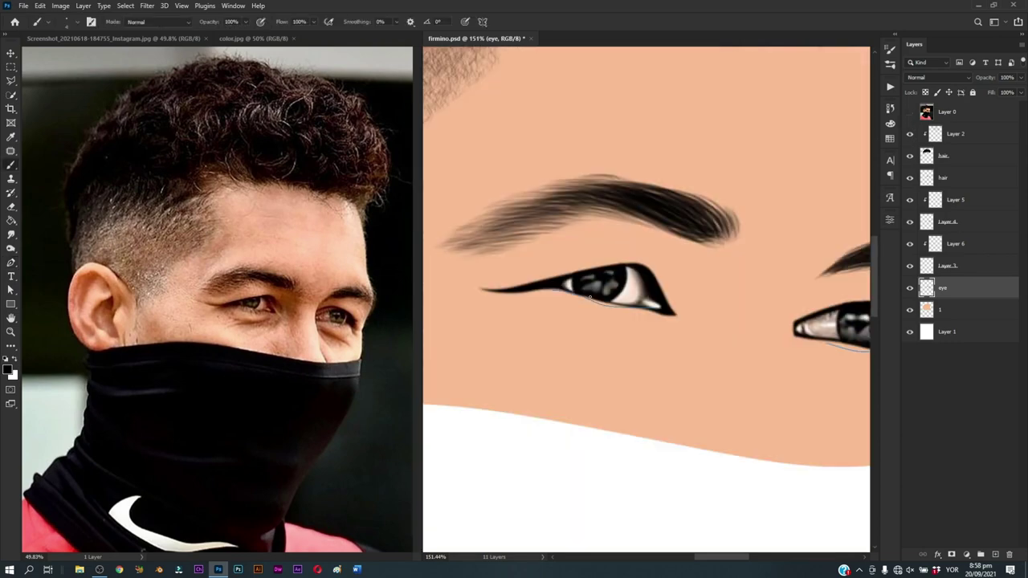
scroll(572, 289, down, 2)
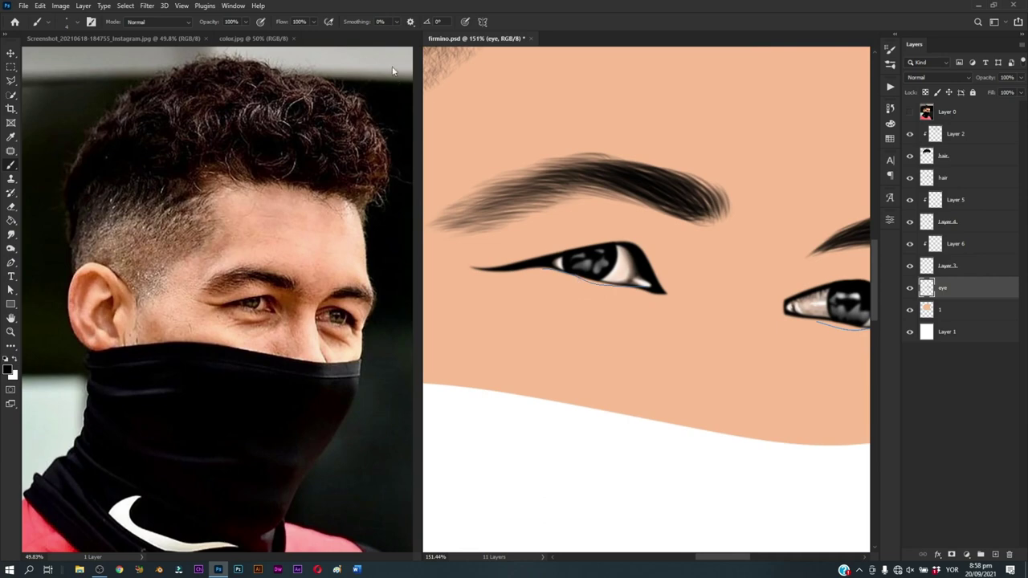
click(389, 22)
text(30)
key(ctrl+z)
drag(604, 294, 615, 301)
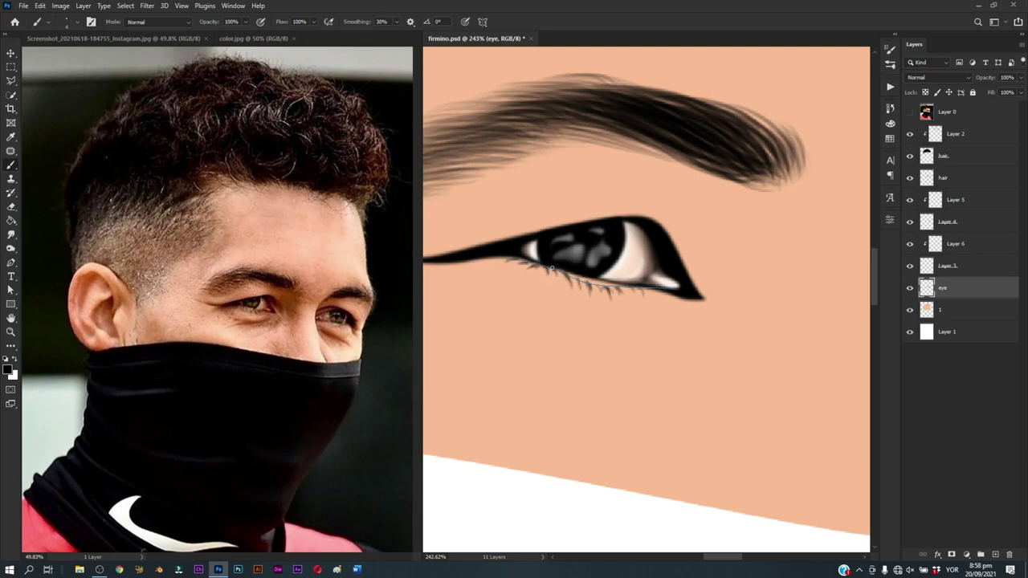
drag(634, 319, 611, 314)
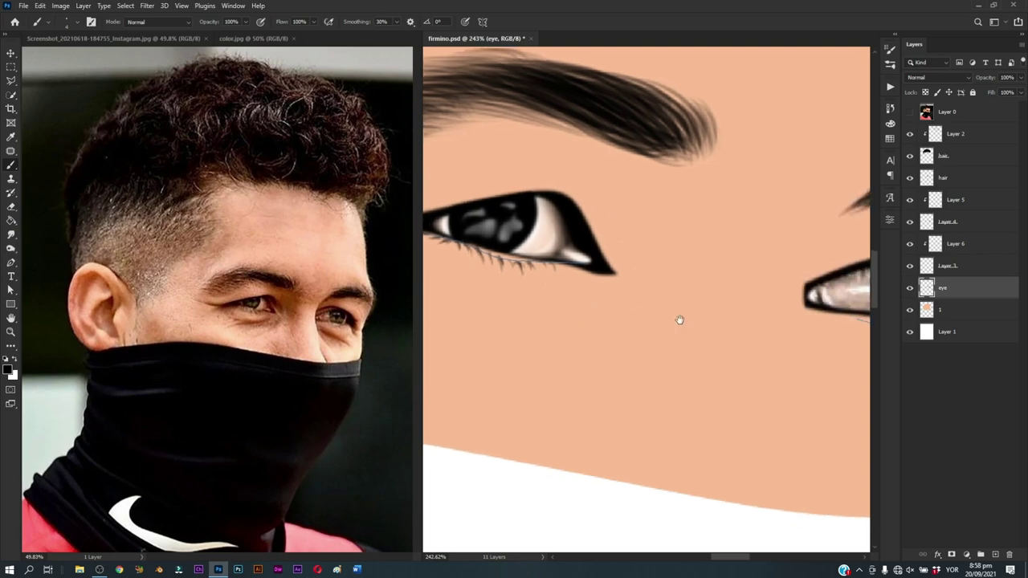
drag(680, 319, 581, 318)
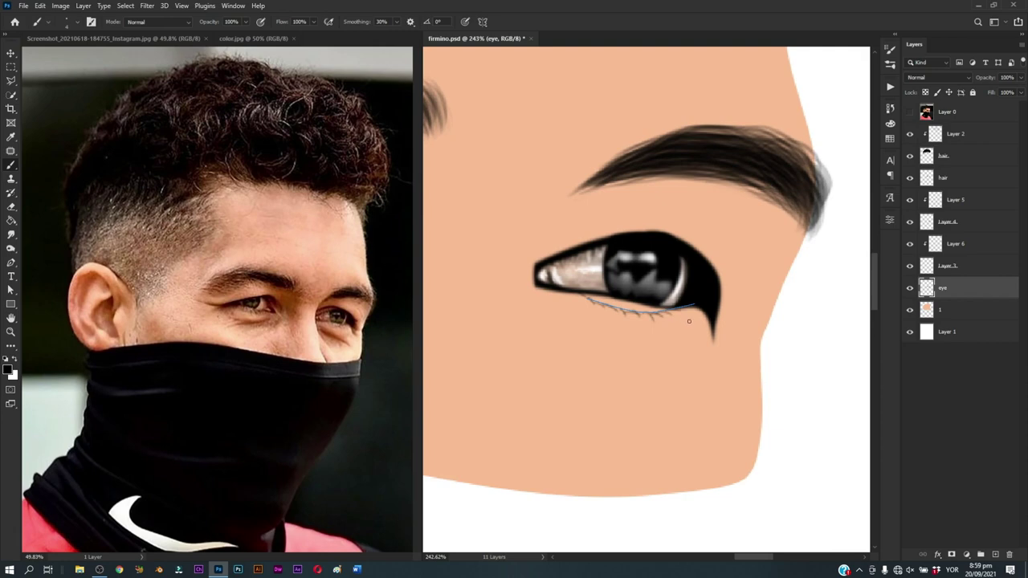
Step: Refine the lashes close up on the left eye and save the portrait
key(z)
mouse_move(684, 354)
mouse_down()
mouse_move(640, 386)
mouse_move(723, 408)
mouse_up()
key(b)
key(z)
key(b)
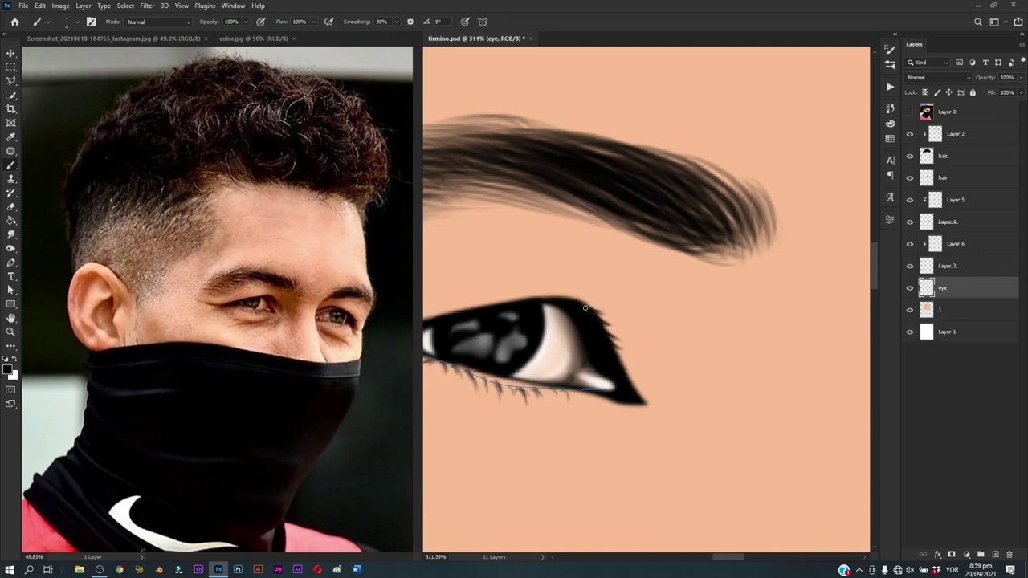
key(z)
drag(634, 301, 608, 309)
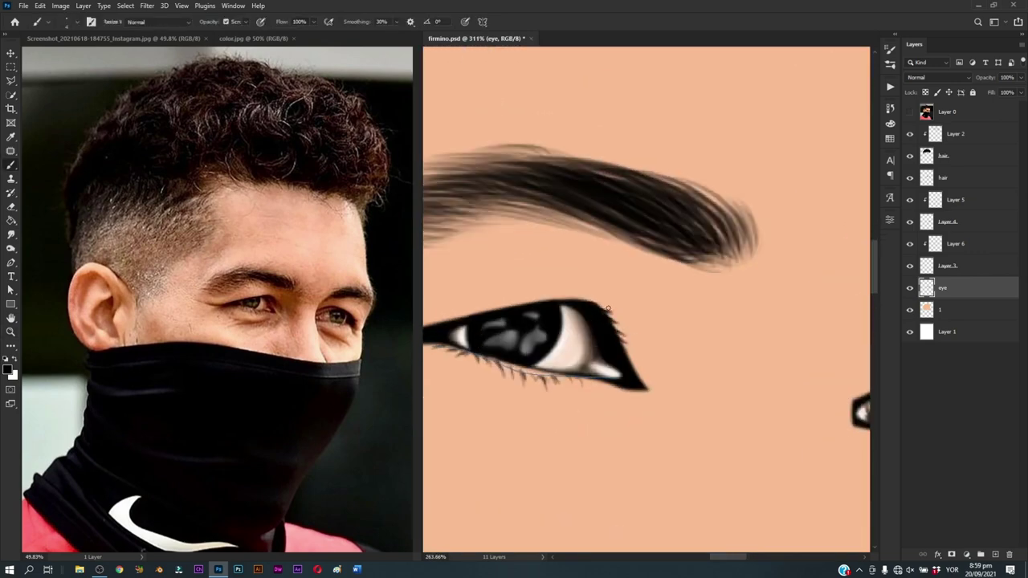
scroll(615, 408, down, 3)
scroll(619, 404, down, 2)
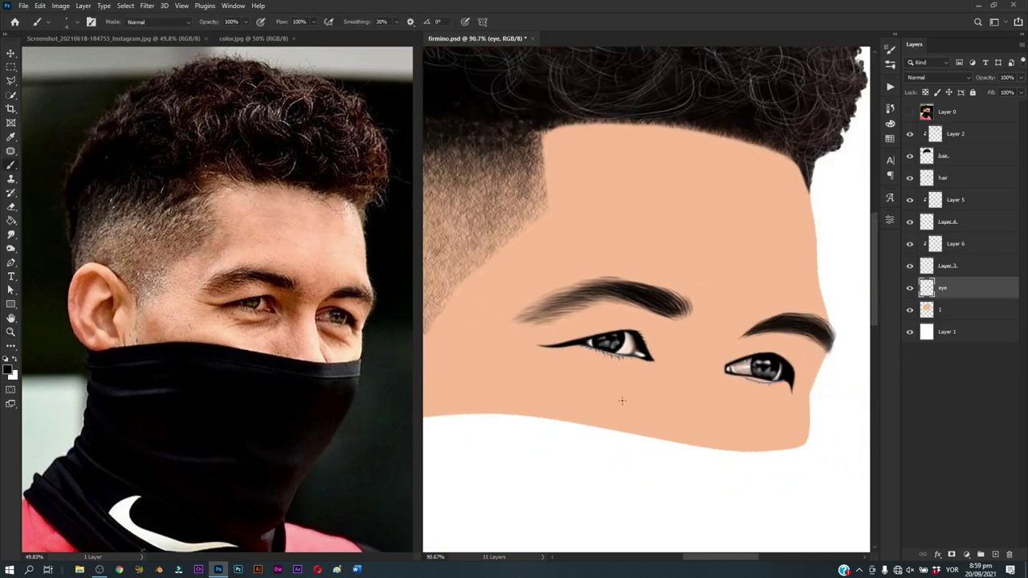
key(ctrl+s)
key(p)
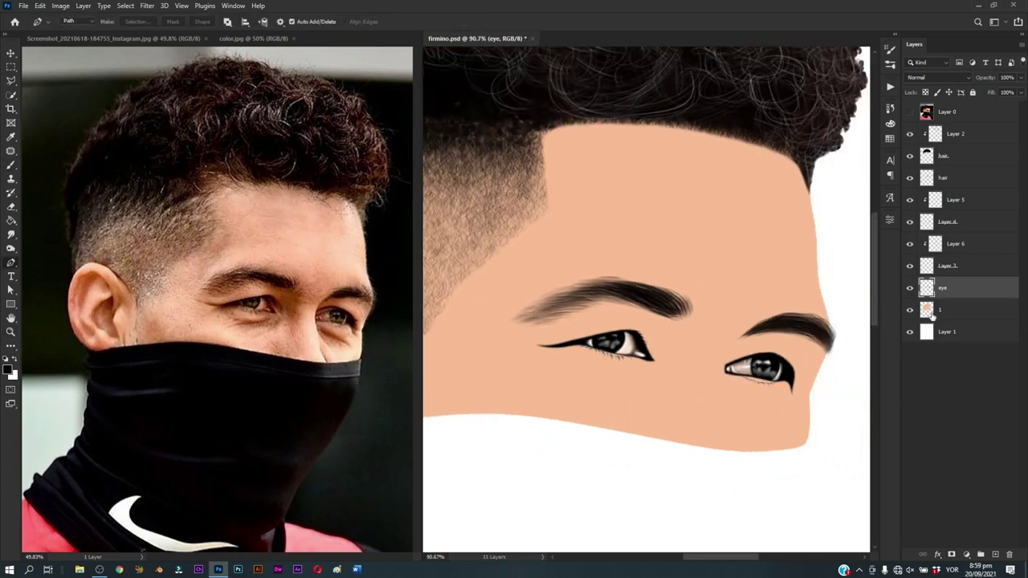
Step: Group the layers from the eye layer up to Layer 2 into Group 1
click(967, 312)
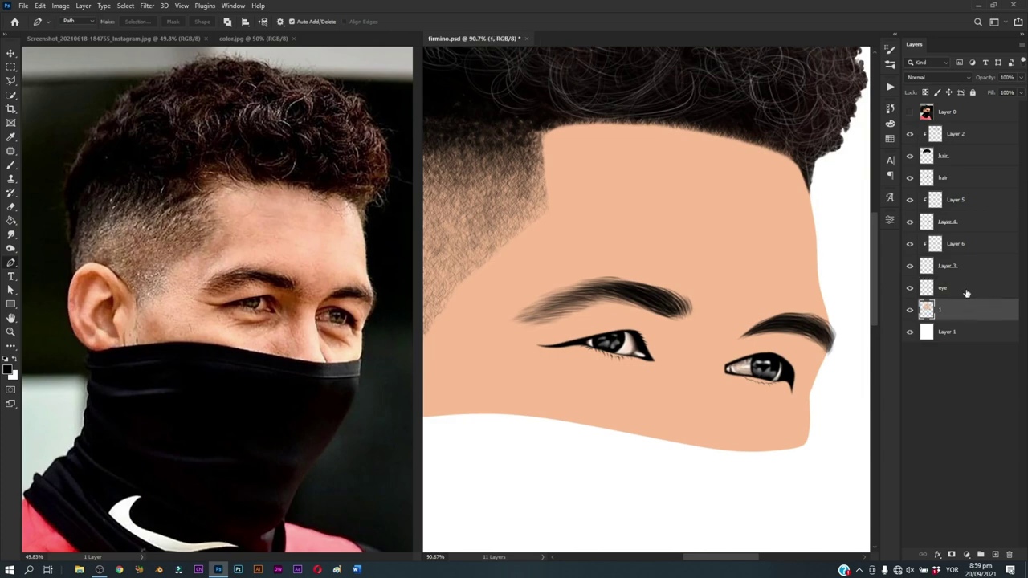
click(967, 294)
shift+click(974, 139)
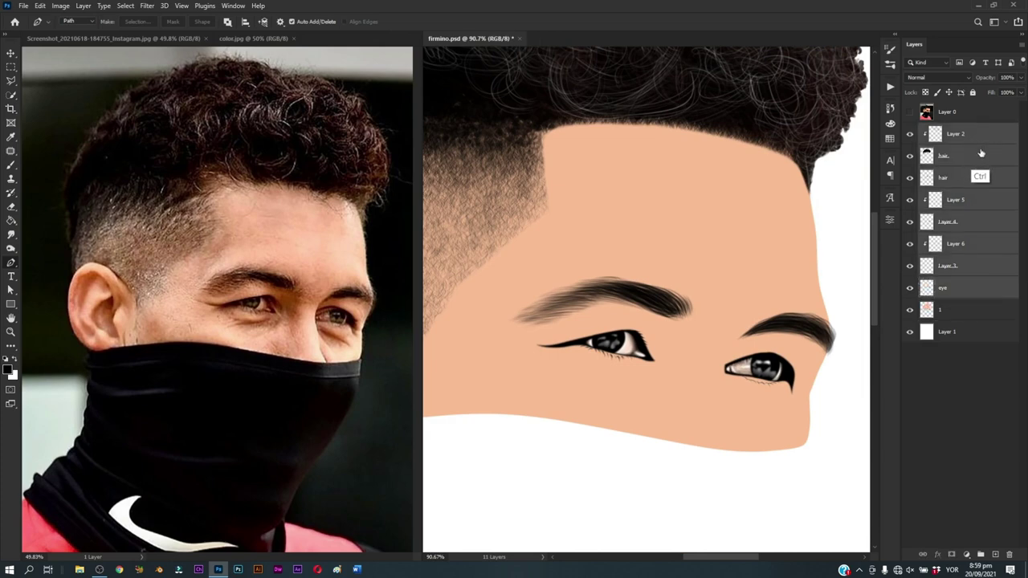
key(ctrl+g)
Step: Add new Layer 7 clipped to face layer 1 and pick a soft brush preset
click(969, 151)
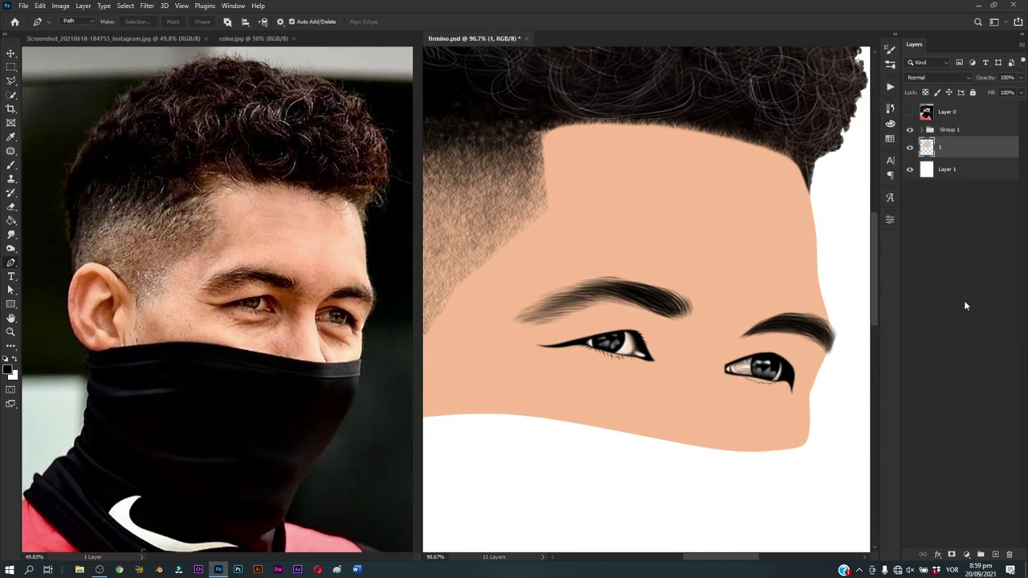
click(994, 554)
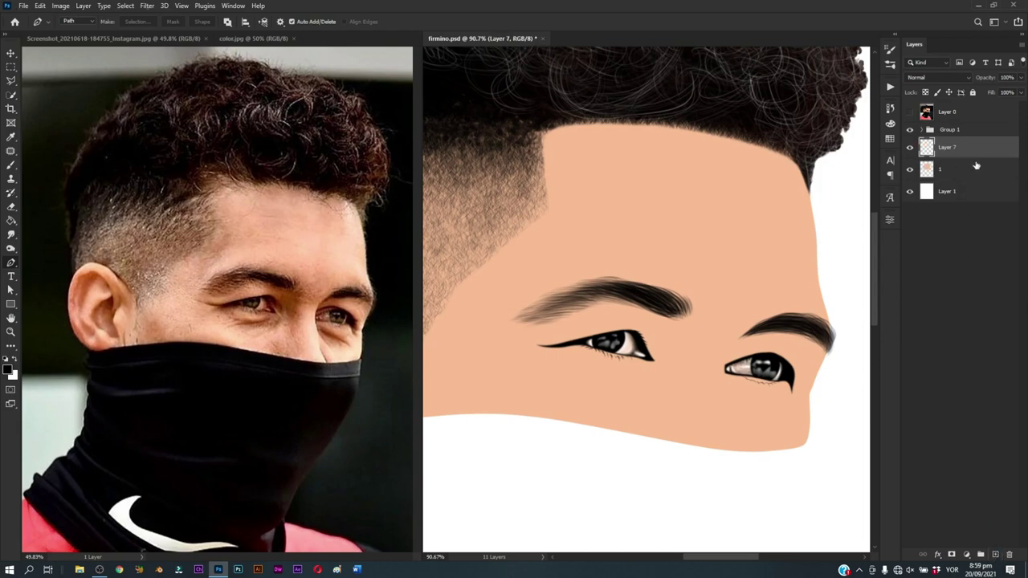
key(ctrl+alt+g)
key(b)
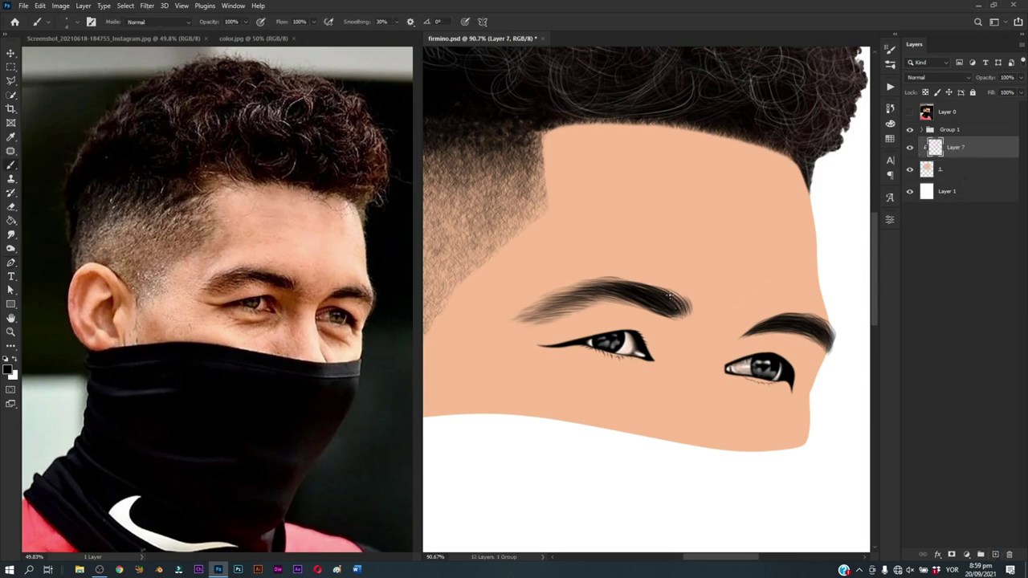
right_click(673, 302)
click(699, 504)
key(Escape)
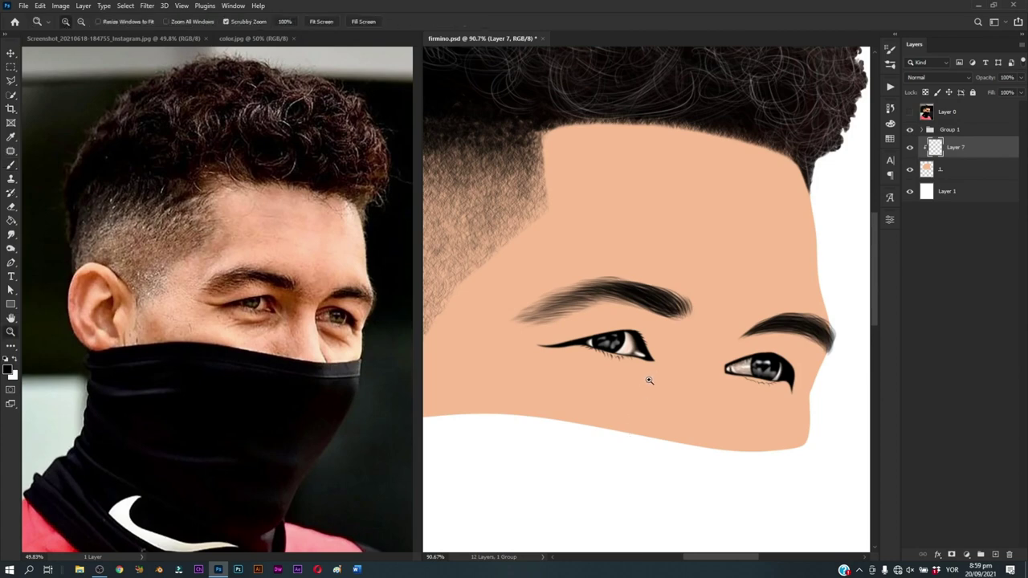
alt+scroll(445, 354, down, 3)
Step: Sample the dark brown swatch from color.jpg, then show the Instagram reference photo
click(259, 223)
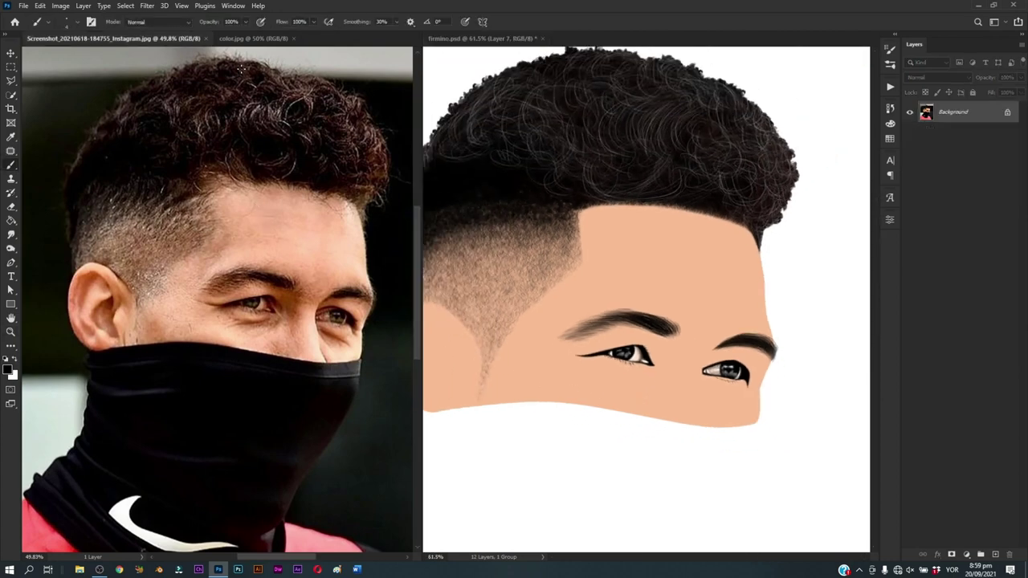
click(253, 38)
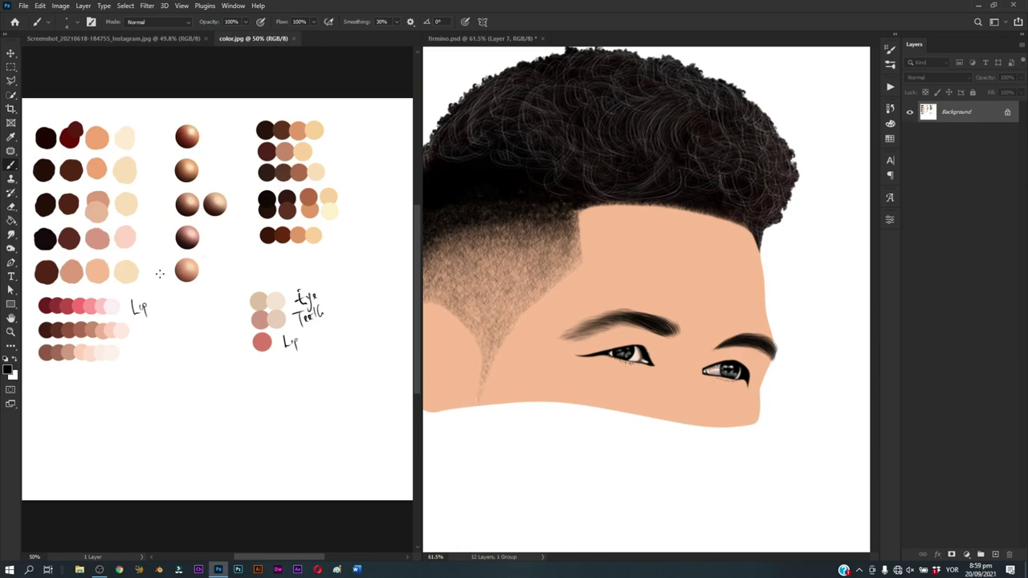
alt+click(55, 273)
click(159, 39)
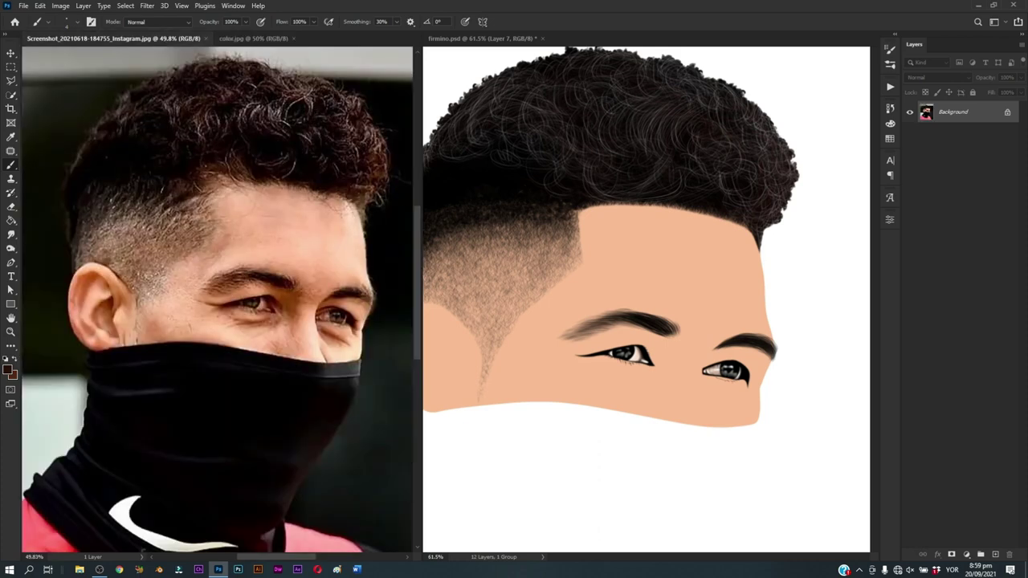
Step: Paint soft brown shading over the faded temple and darken the hair fade's edge
scroll(643, 277, down, 2)
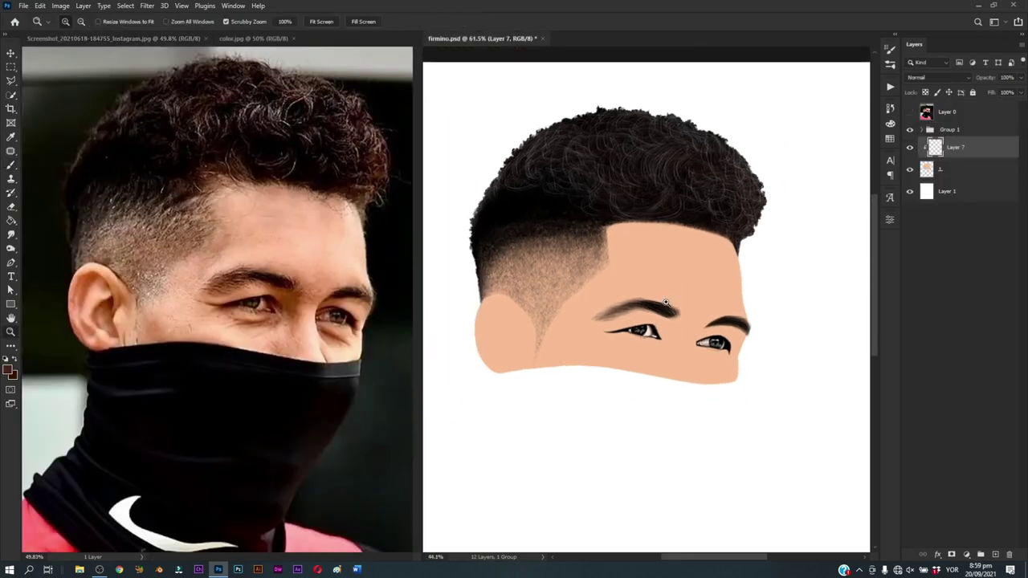
click(652, 255)
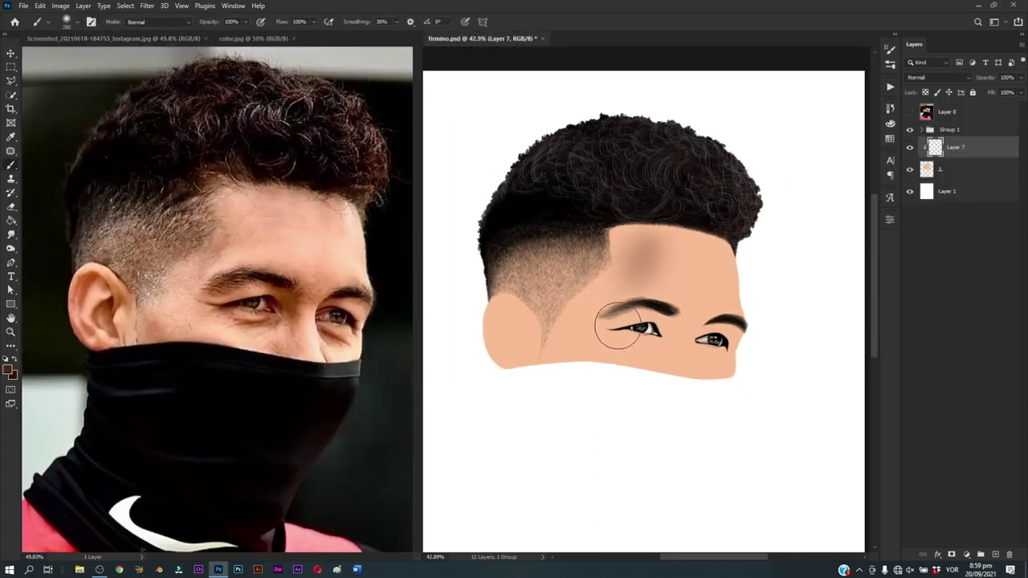
key(ctrl+z)
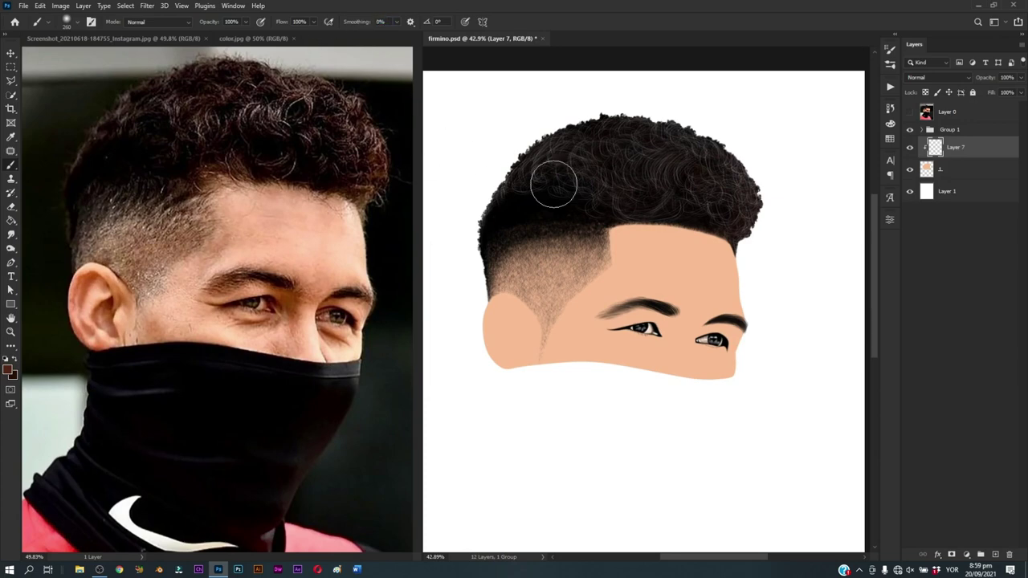
scroll(594, 269, up, 1)
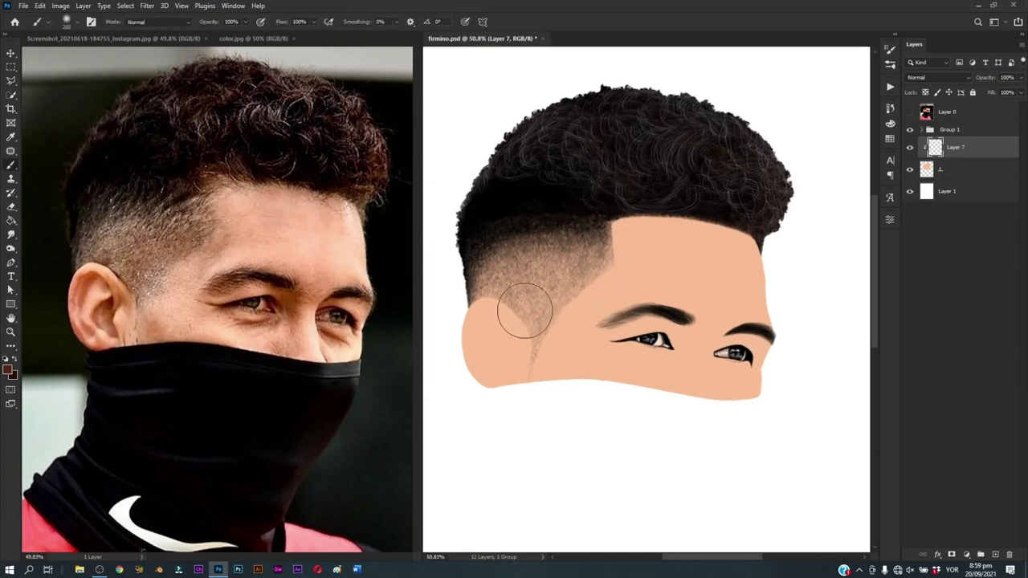
mouse_move(524, 311)
mouse_down()
mouse_move(562, 298)
mouse_move(552, 276)
mouse_up()
mouse_move(493, 298)
mouse_down()
mouse_move(565, 271)
mouse_move(564, 298)
mouse_move(606, 270)
mouse_up()
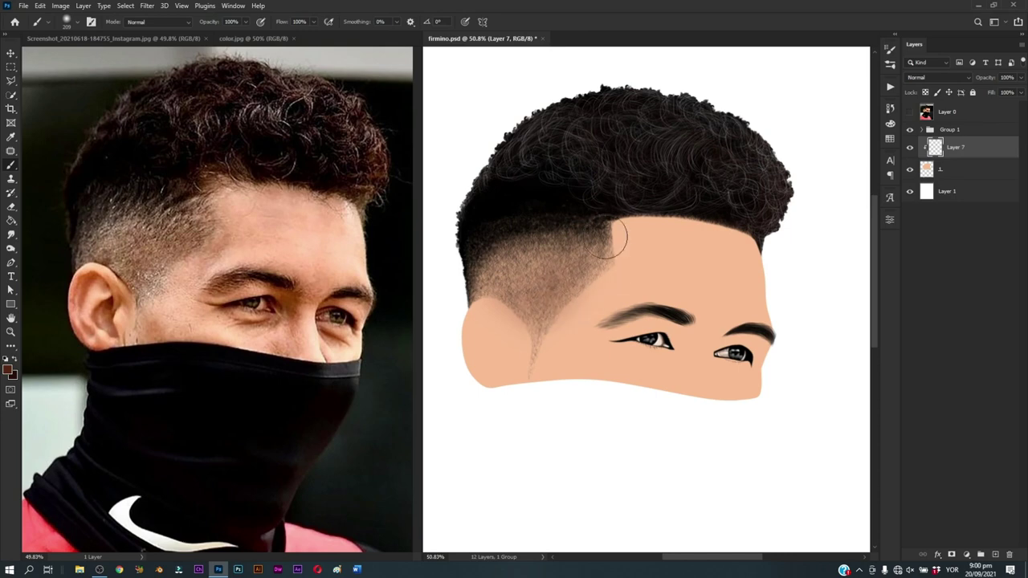
key(z)
mouse_move(634, 317)
mouse_down()
mouse_move(590, 390)
mouse_move(659, 321)
mouse_up()
key(b)
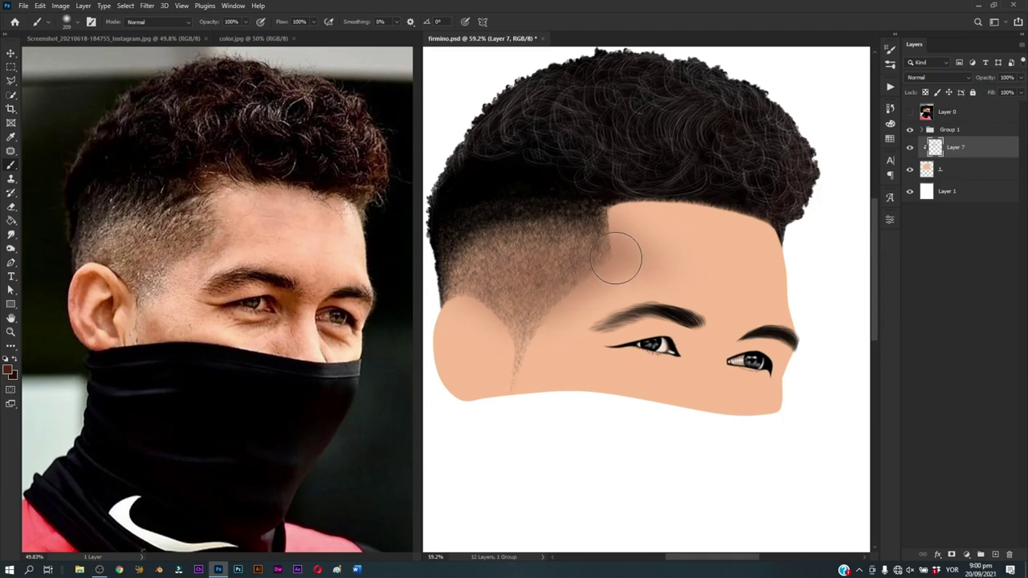
drag(615, 265, 559, 322)
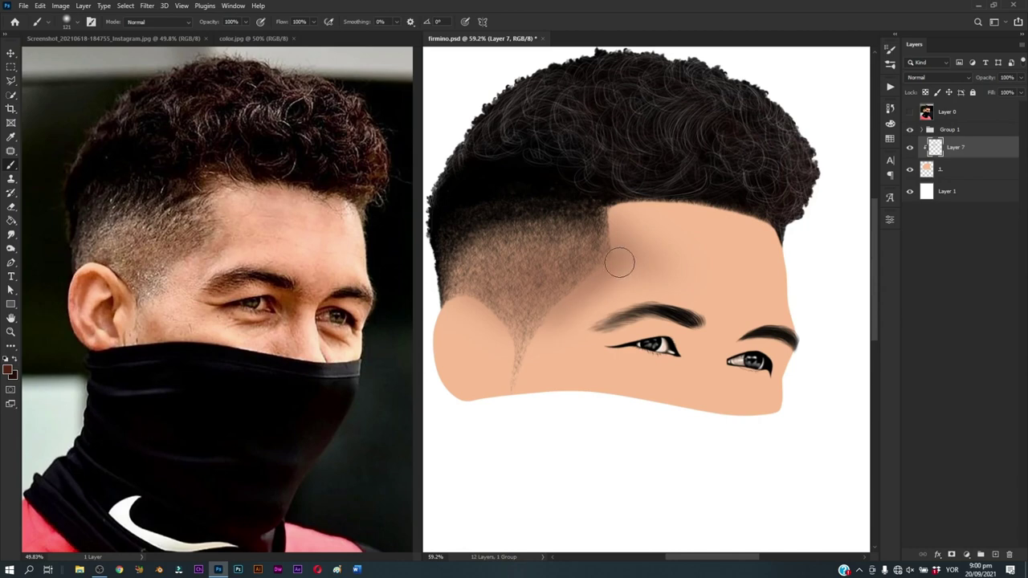
Step: Enlarge the fully soft brush to about 283 px for shading the forehead
alt+right_click(683, 255)
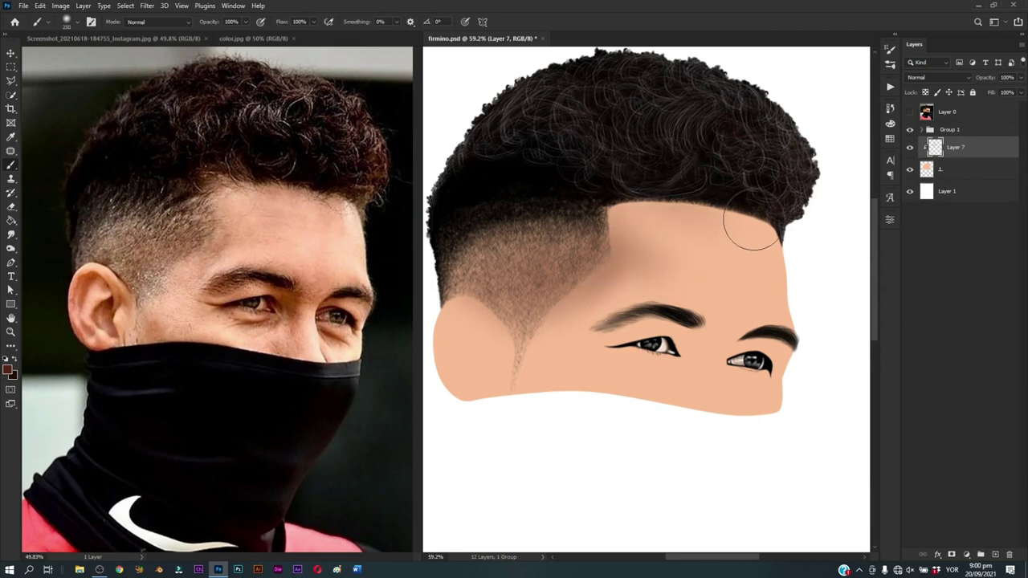
key(z)
drag(741, 221, 707, 241)
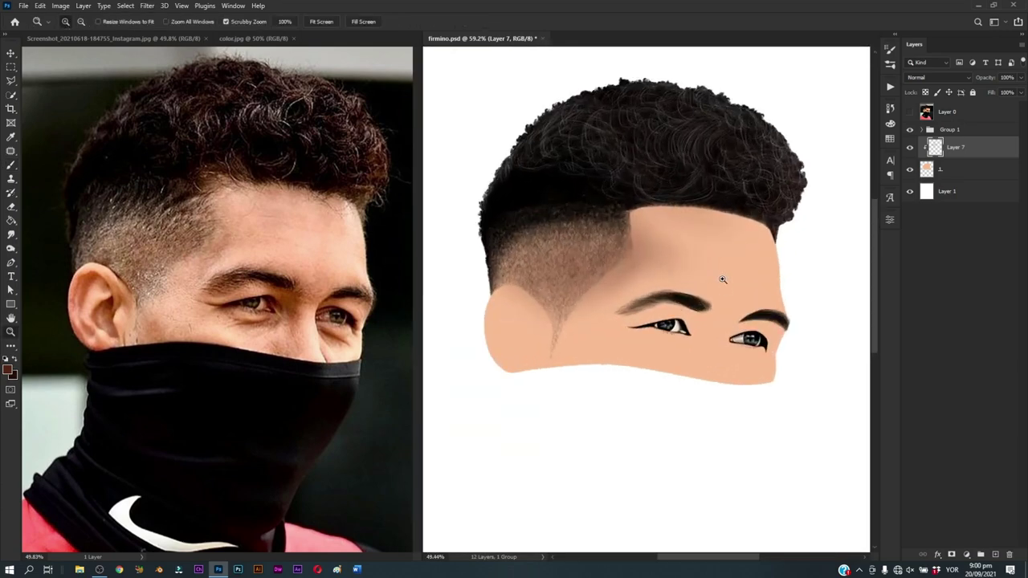
key(b)
alt+right_click(700, 245)
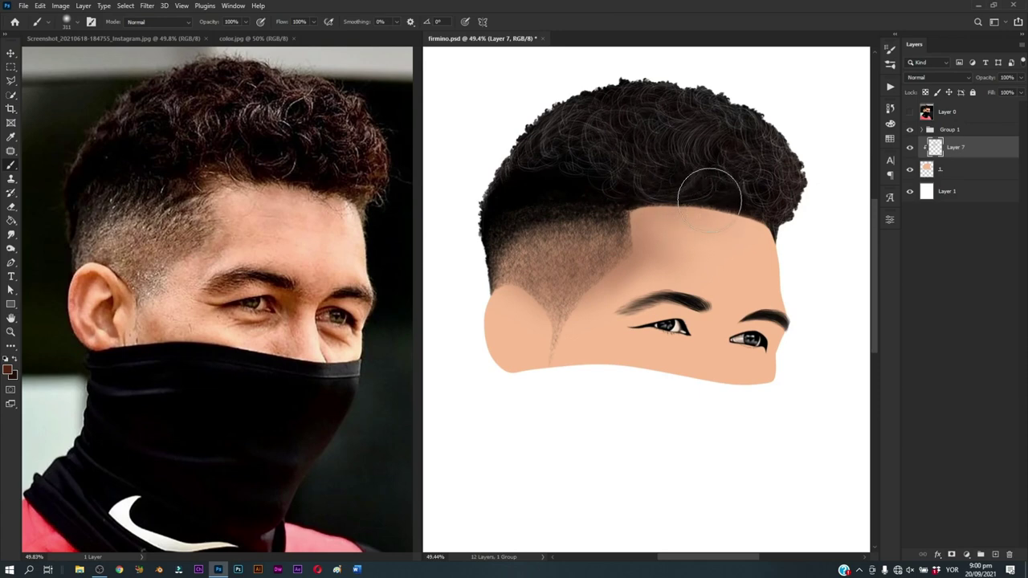
alt+right_click(747, 237)
scroll(734, 231, up, 2)
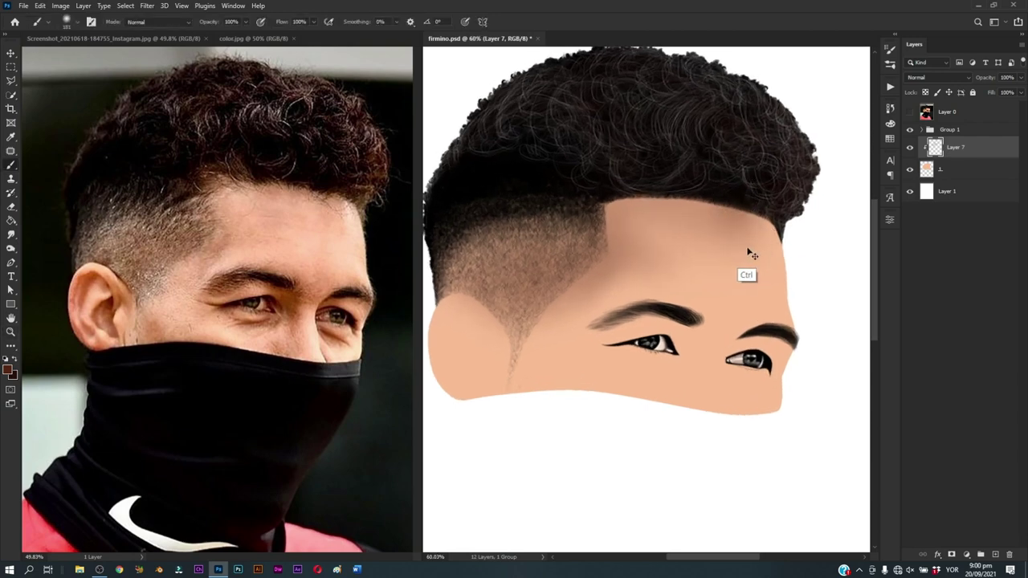
alt+right_click(747, 250)
scroll(699, 367, down, 3)
scroll(693, 372, down, 1)
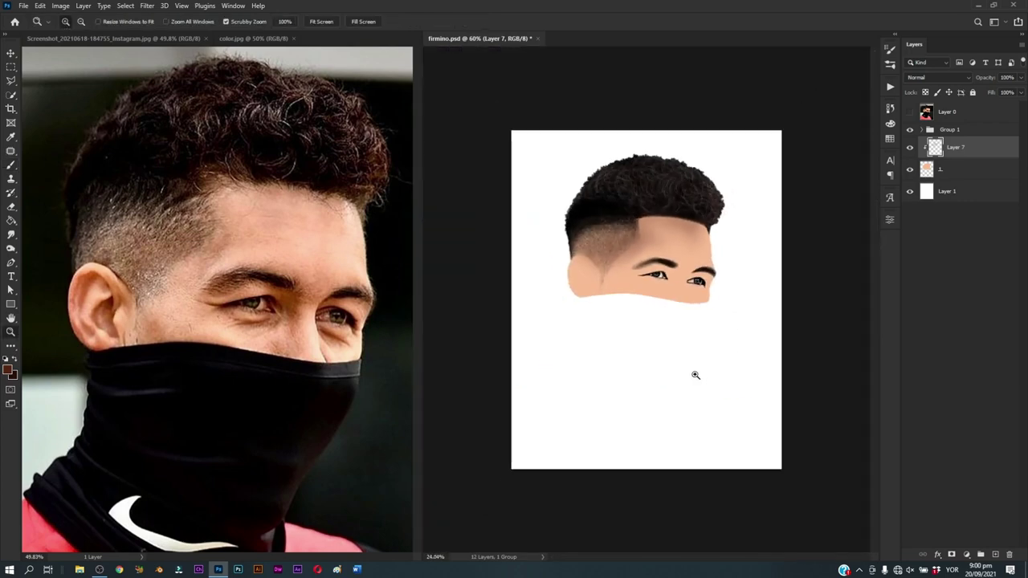
scroll(718, 385, up, 3)
scroll(741, 269, up, 1)
alt+right_click(742, 270)
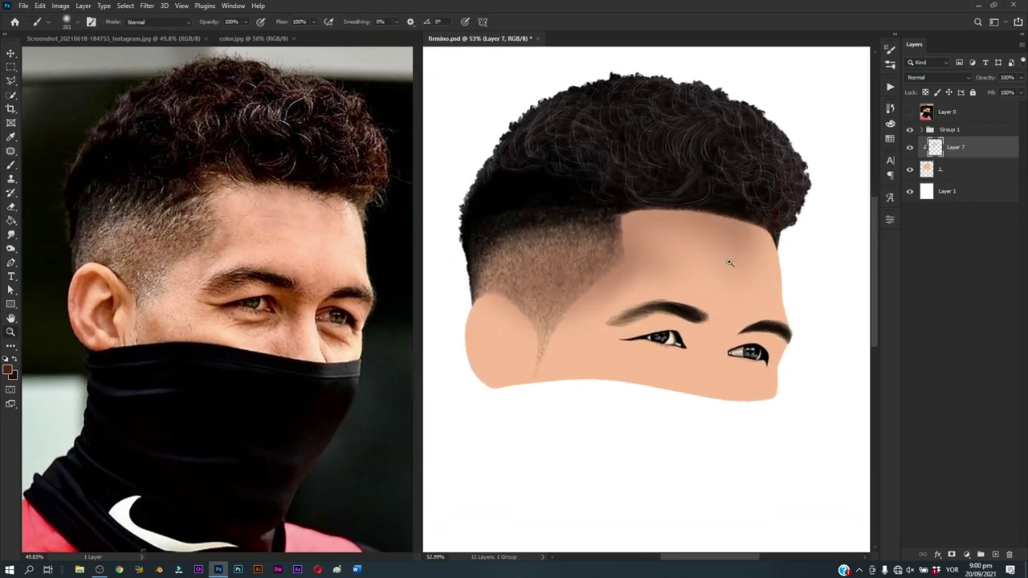
scroll(670, 217, down, 1)
Step: Shrink the brush to about 40 px and darken the left eyebrow, especially its left end
scroll(647, 378, up, 3)
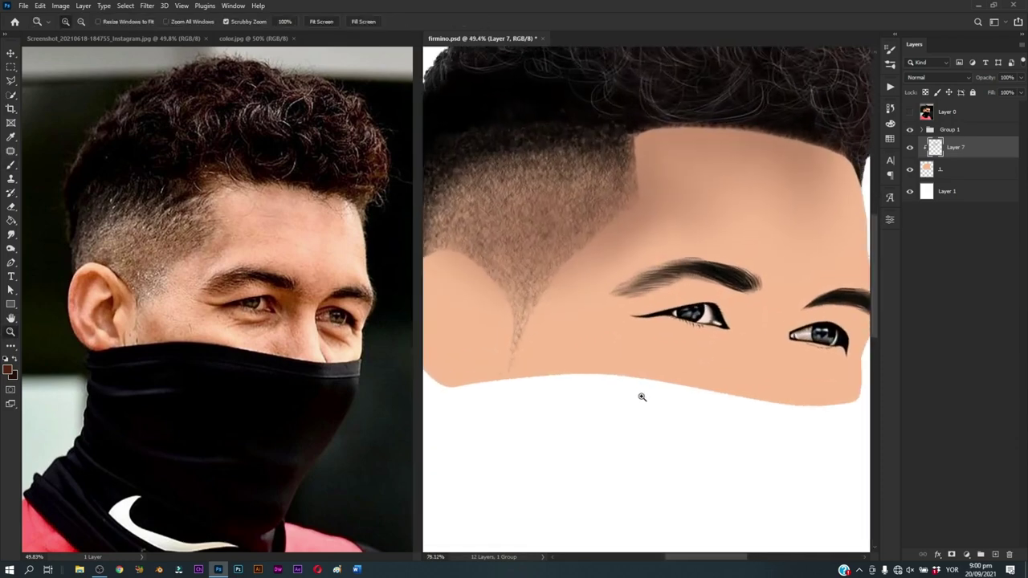
scroll(574, 317, up, 1)
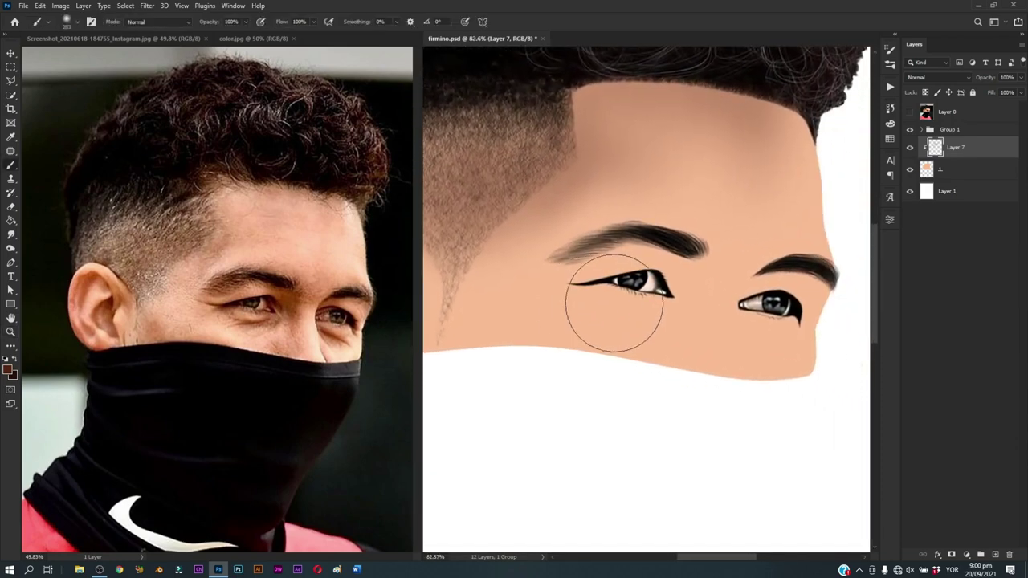
alt+right_click(659, 298)
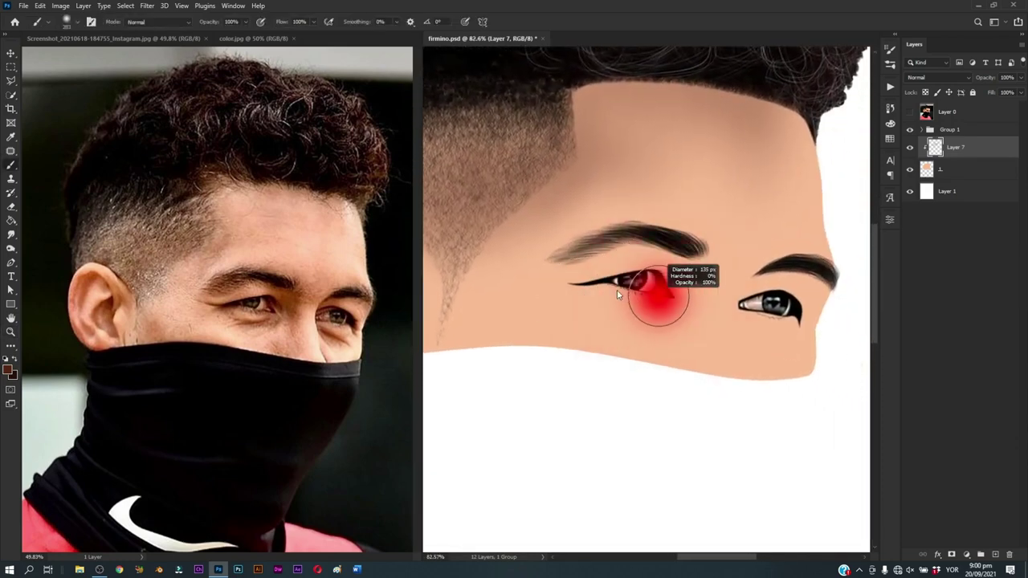
alt+right_click(585, 257)
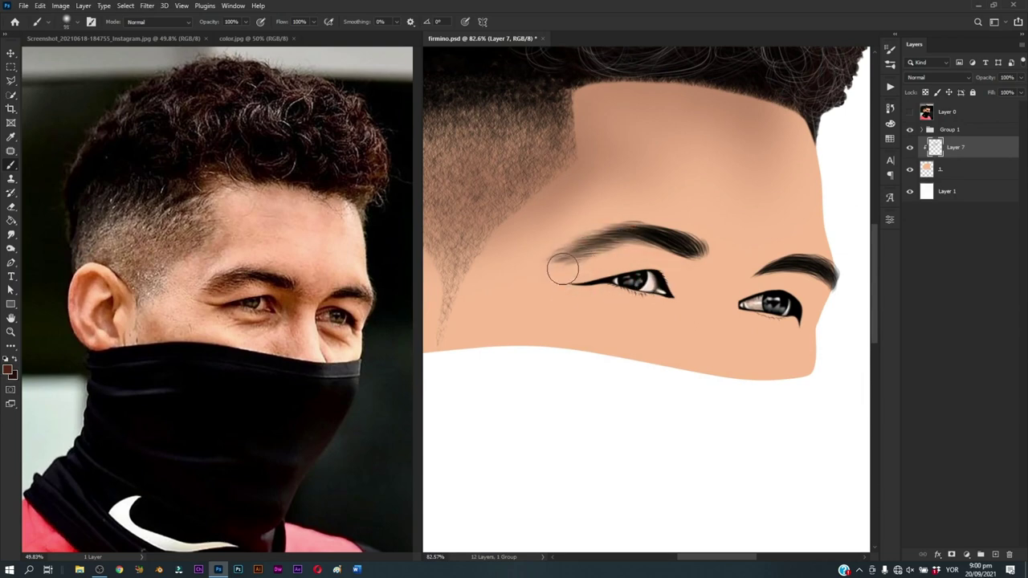
drag(554, 262, 599, 256)
scroll(603, 321, down, 5)
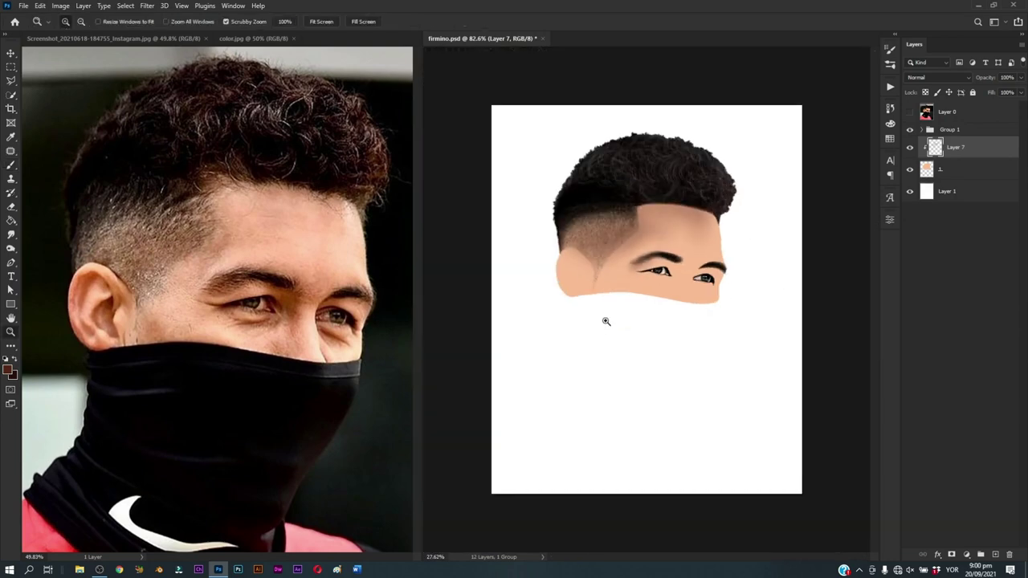
scroll(641, 328, up, 5)
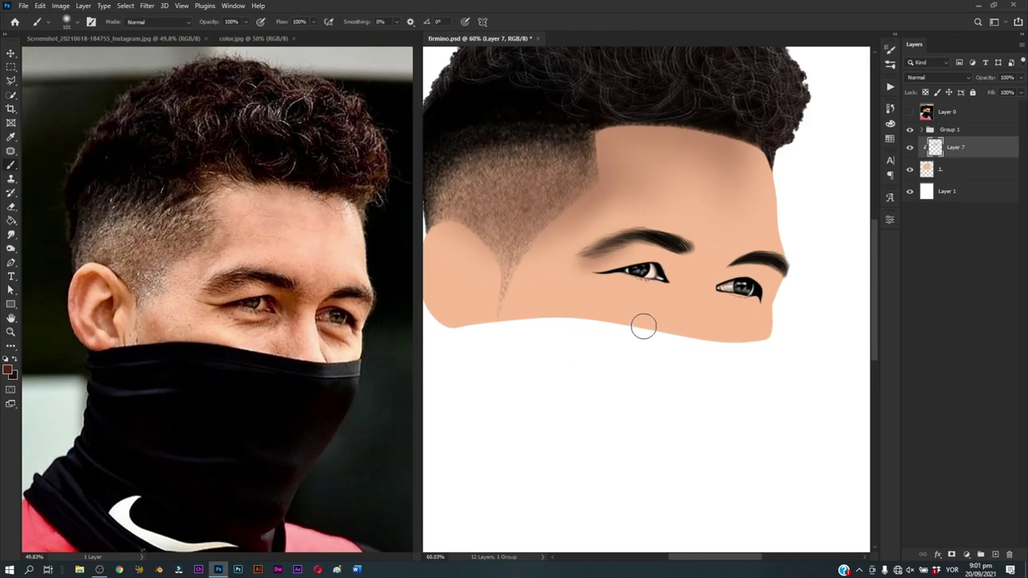
scroll(624, 301, up, 2)
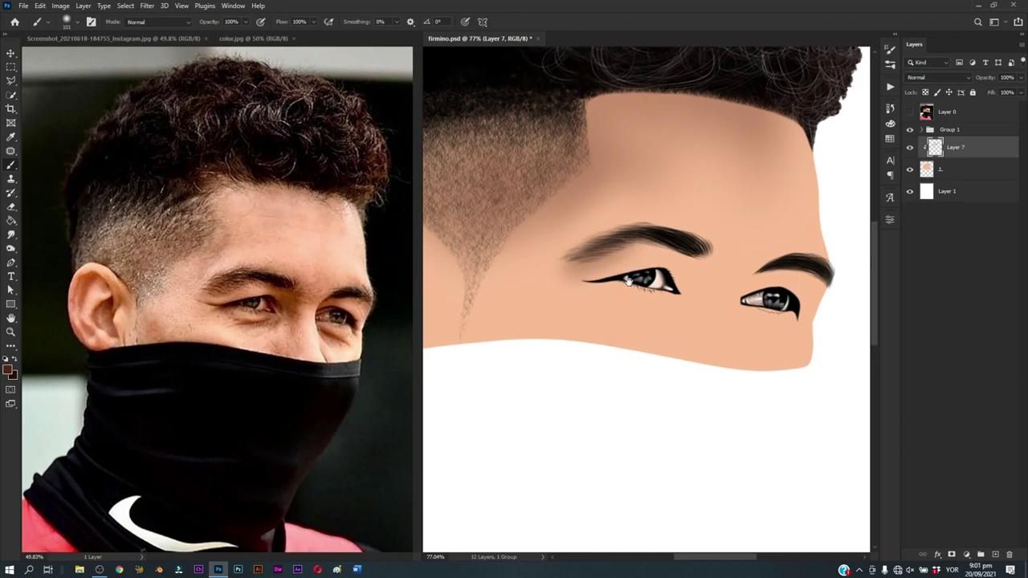
scroll(634, 241, up, 2)
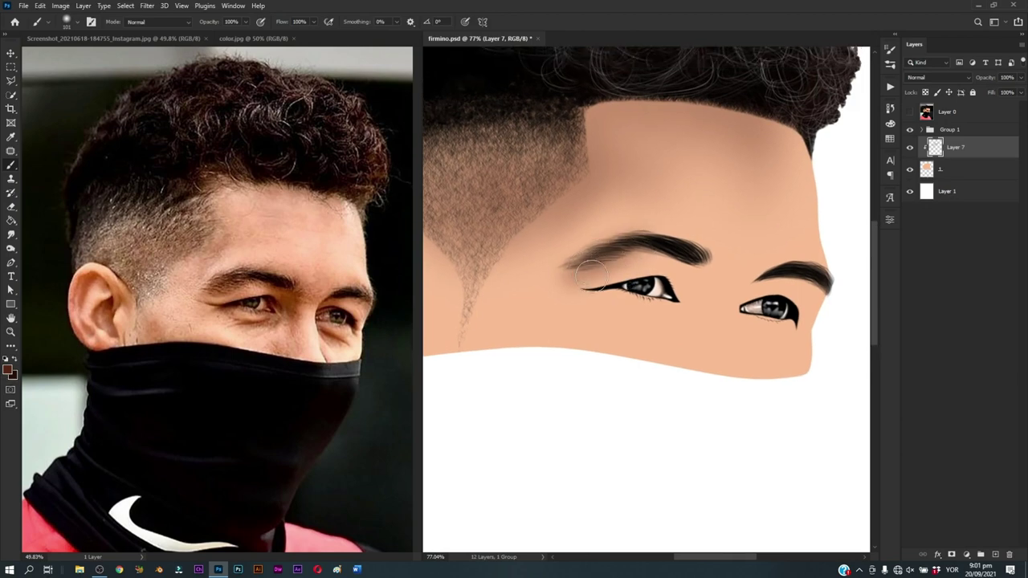
scroll(572, 281, right, 1)
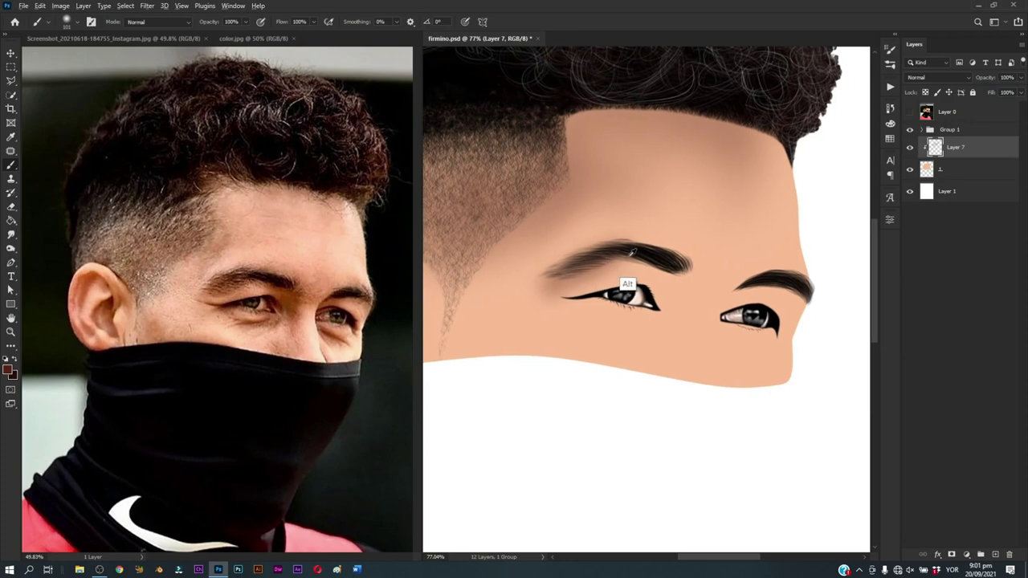
drag(668, 257, 638, 250)
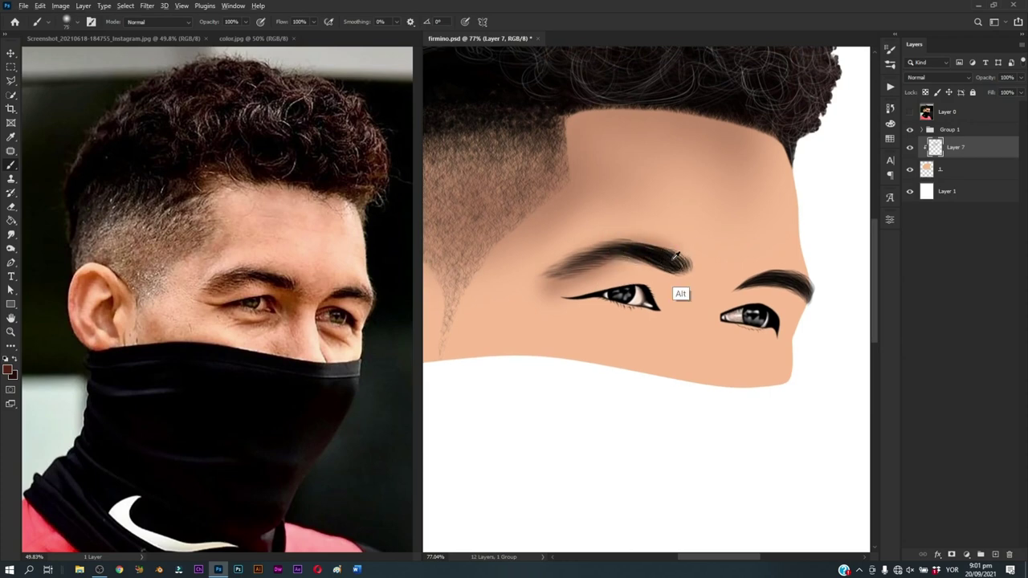
Step: Resize the brush between about 107 and 146 px while reframing the view on both eyebrows
alt+right_click(675, 257)
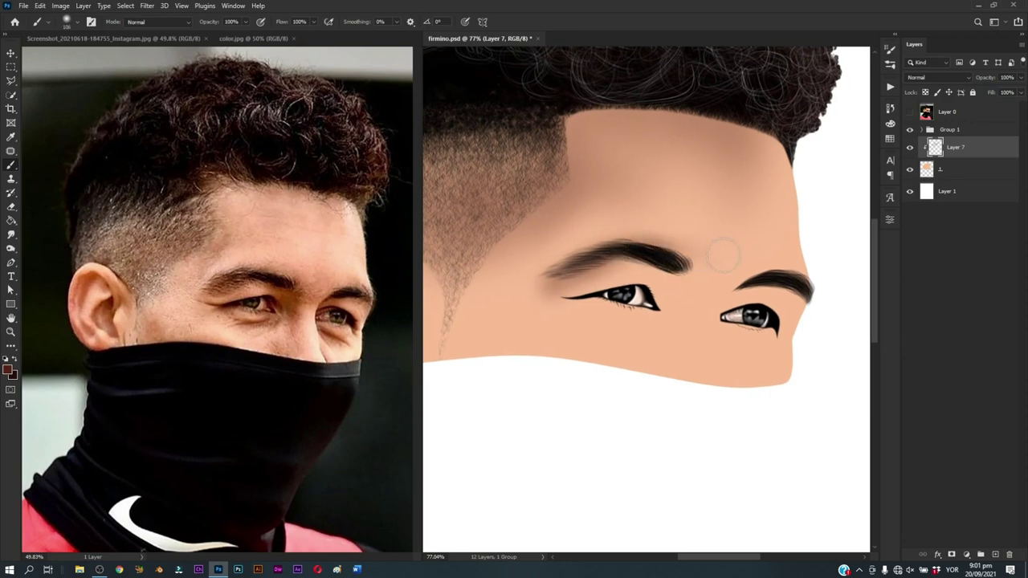
scroll(707, 257, right, 2)
alt+right_click(676, 261)
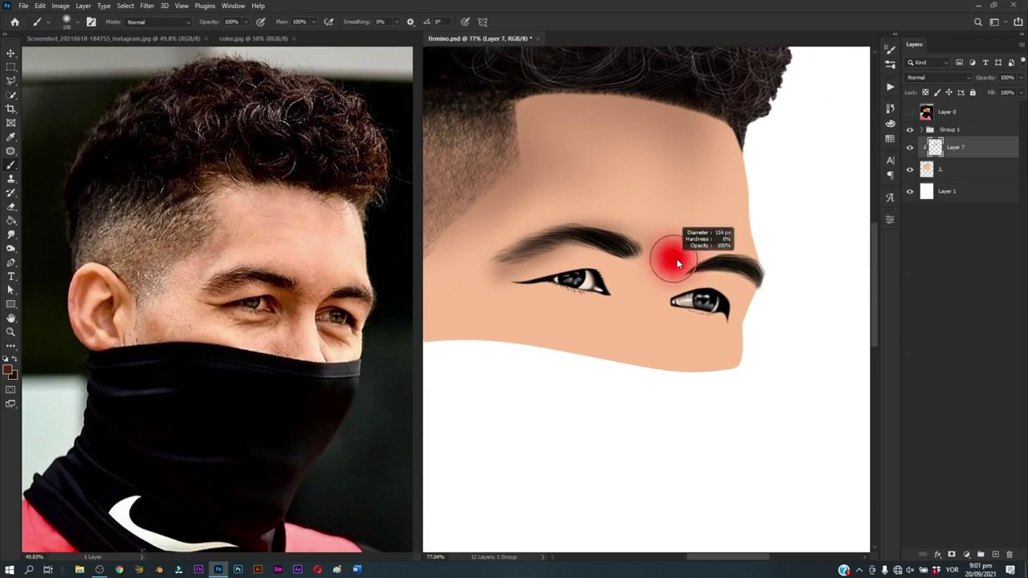
alt+right_click(651, 257)
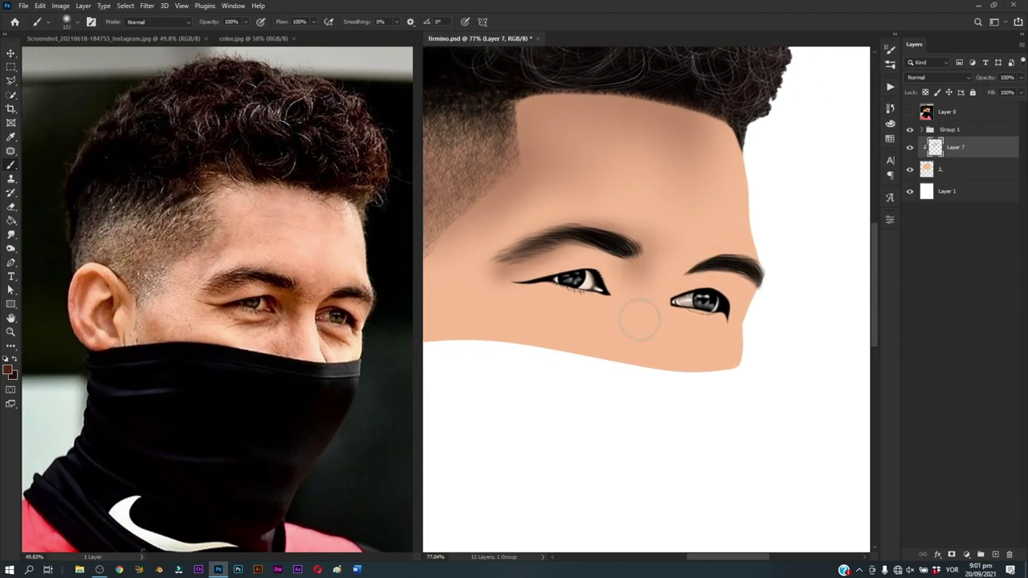
alt+right_click(683, 241)
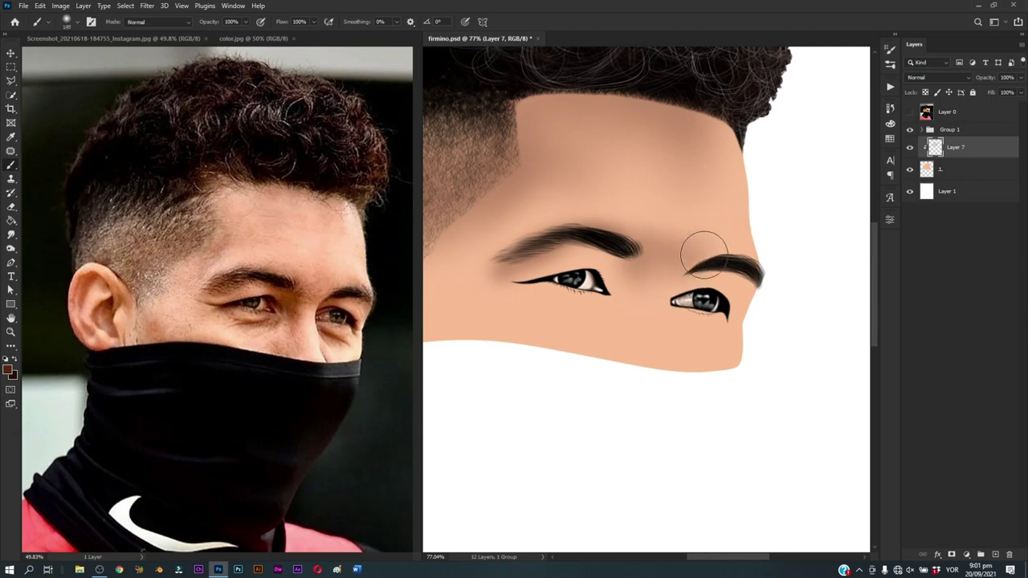
alt+right_click(707, 258)
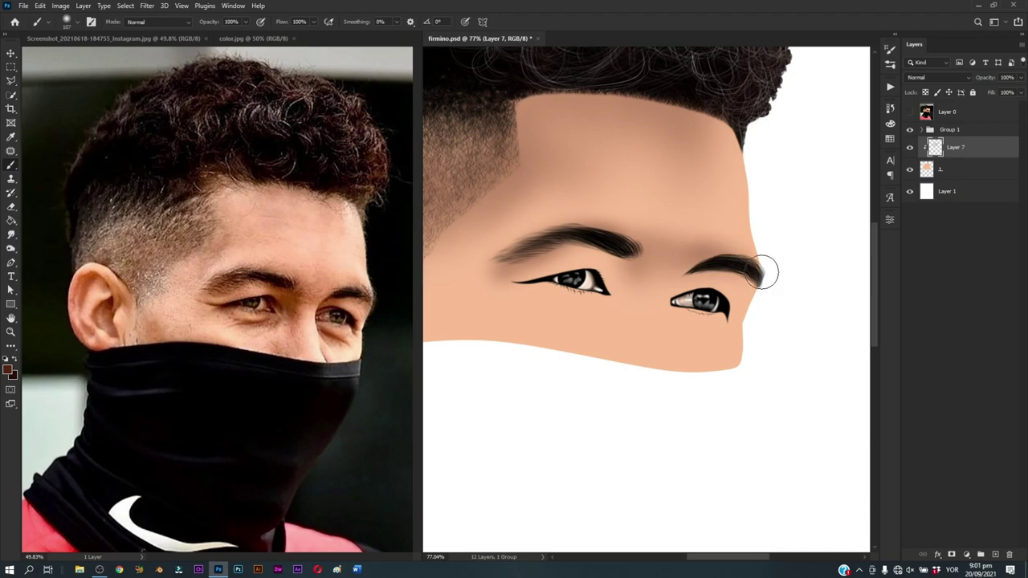
key(z)
drag(764, 297, 714, 383)
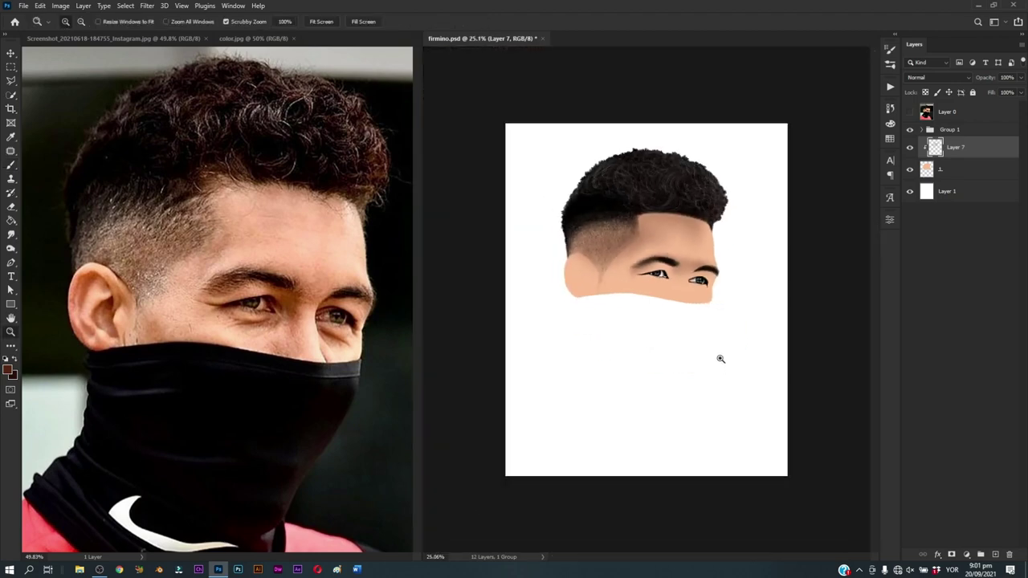
drag(704, 272, 754, 271)
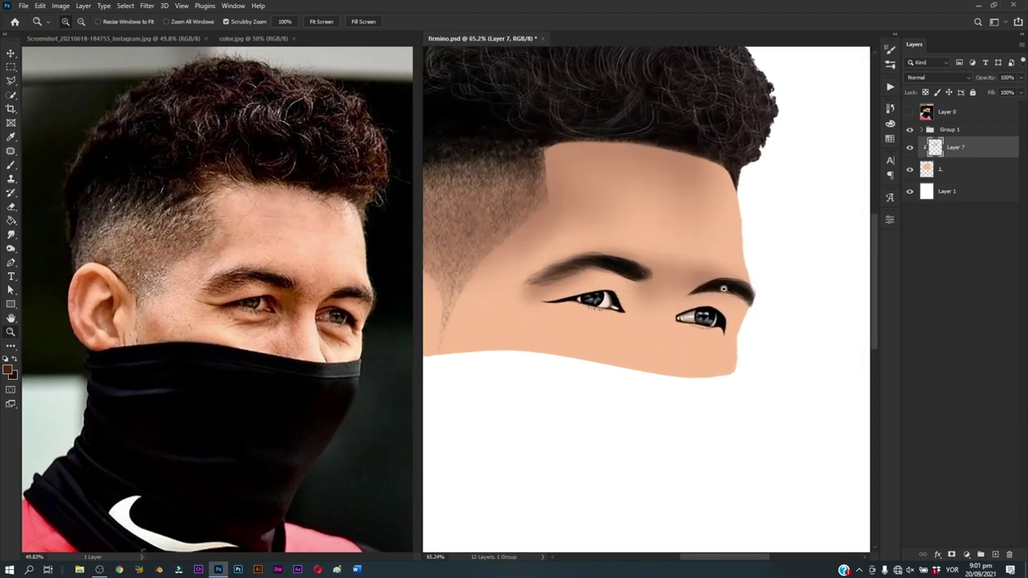
key(b)
alt+right_click(651, 250)
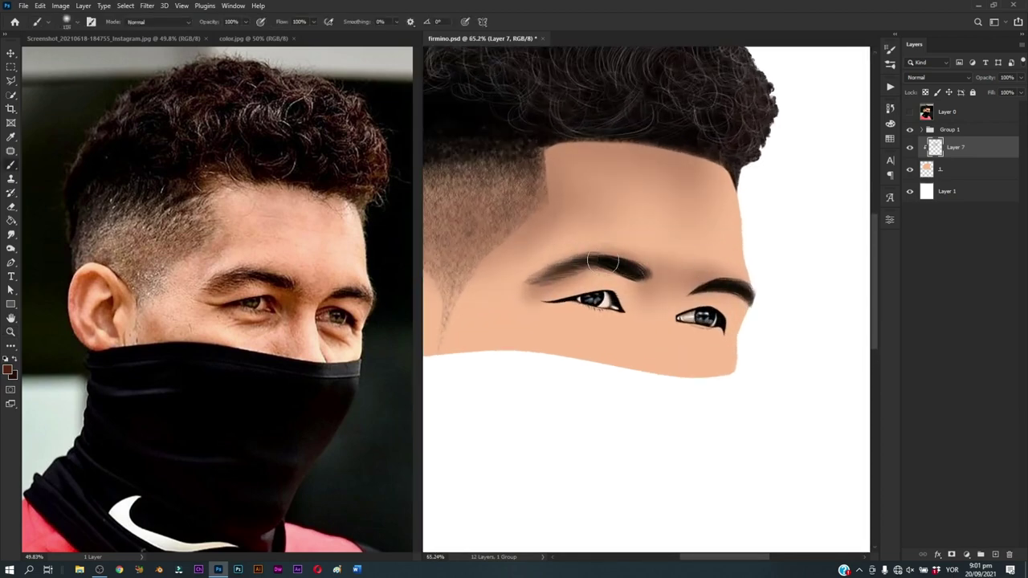
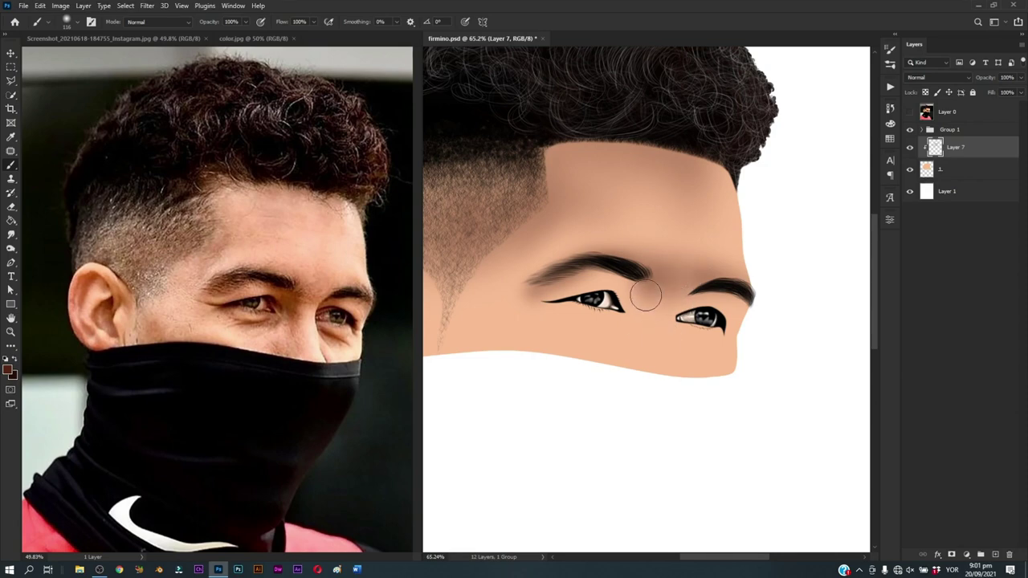
Step: Paint a soft brown shadow between the left eye's inner corner and brow
scroll(624, 271, up, 2)
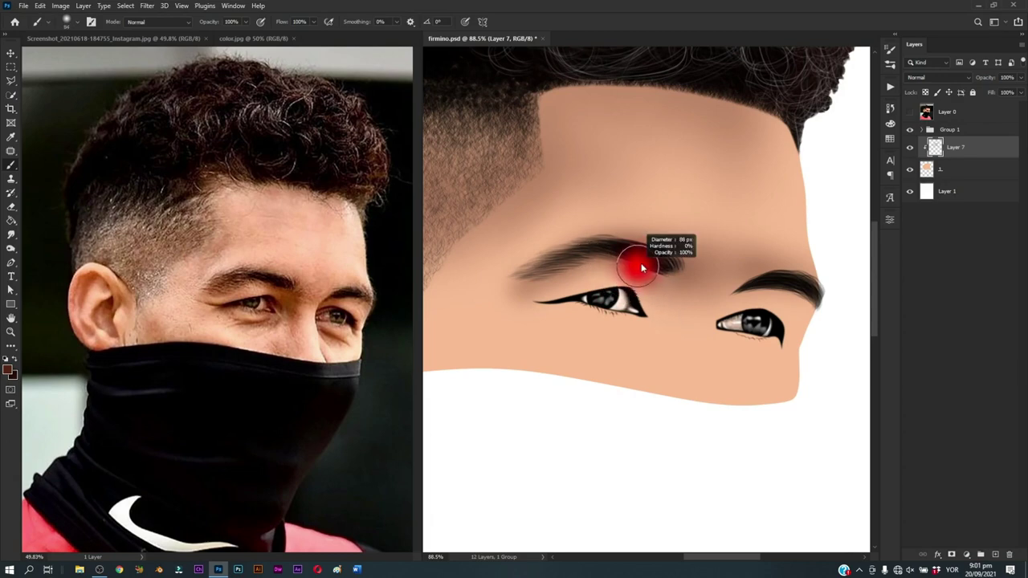
drag(640, 265, 655, 305)
key(ctrl+z)
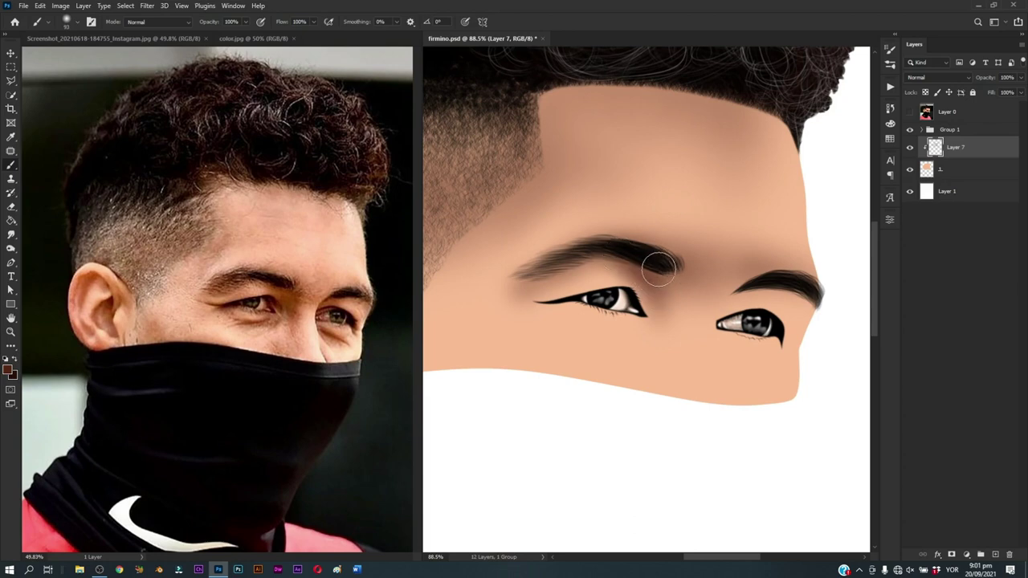
drag(659, 270, 675, 304)
click(910, 113)
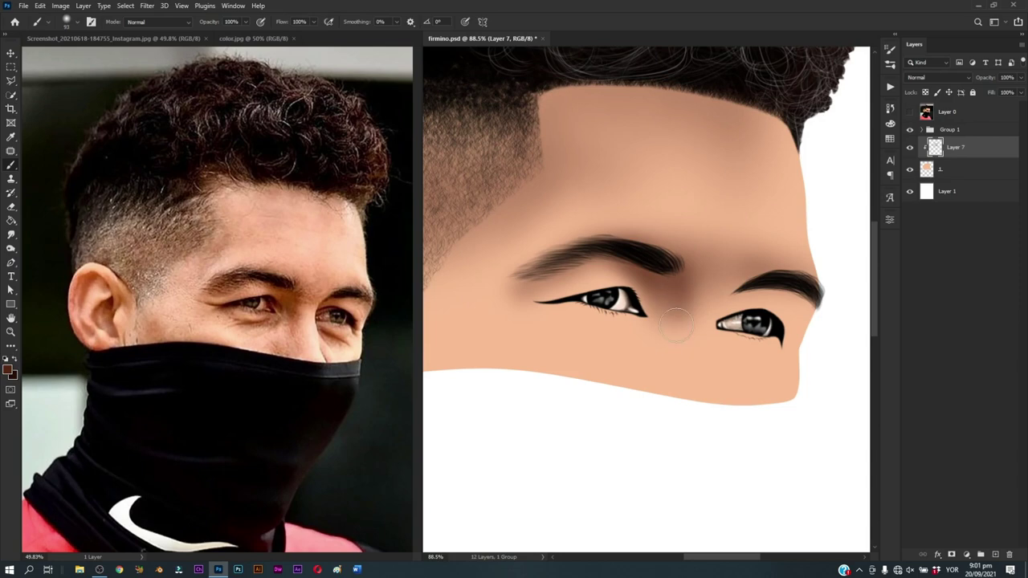
Step: Deepen the inner-corner shadow lower and darken the nose bridge below the brows, checking against Layer 0
drag(665, 284, 672, 339)
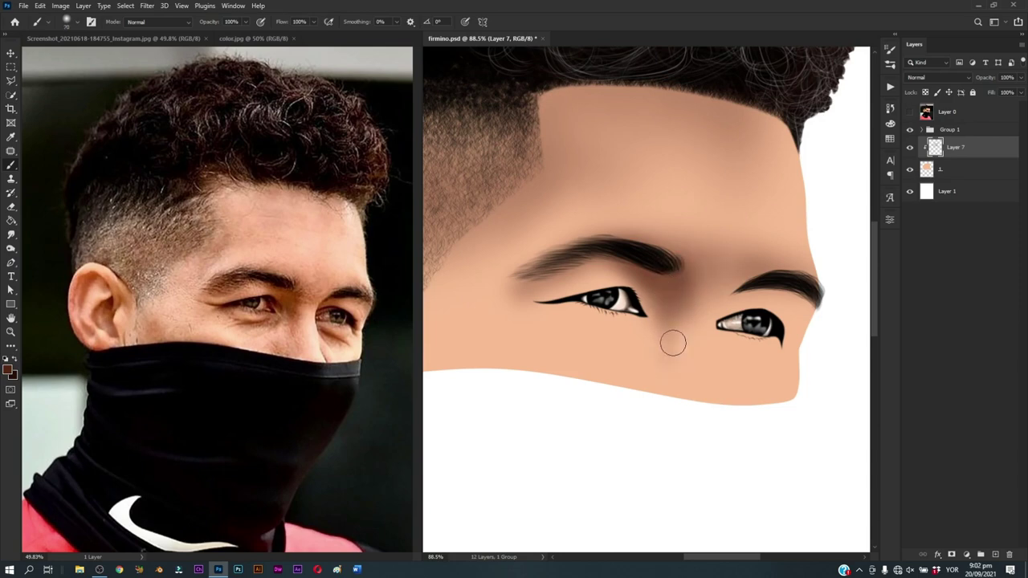
drag(648, 281, 668, 352)
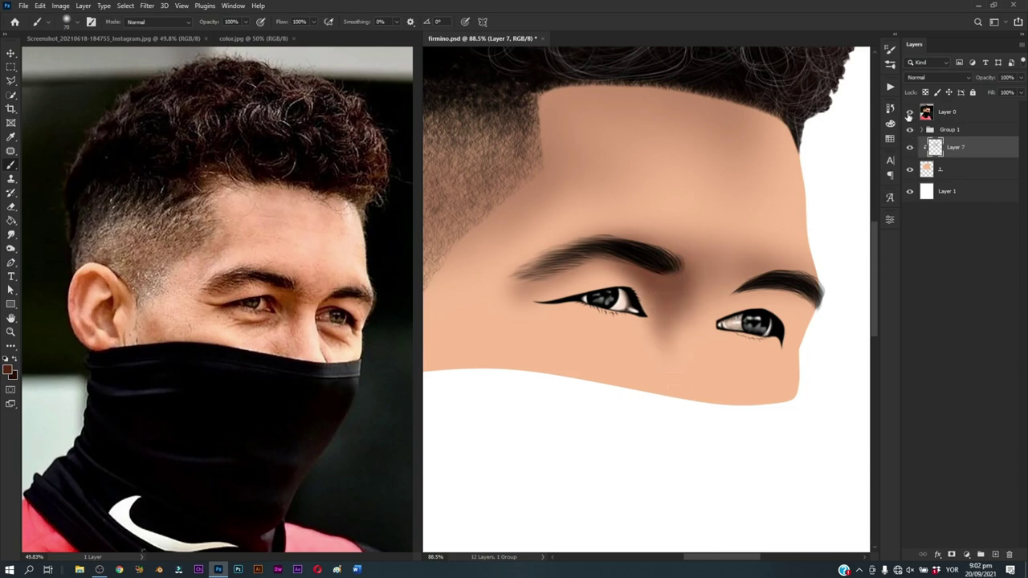
click(910, 113)
key(ctrl+comma)
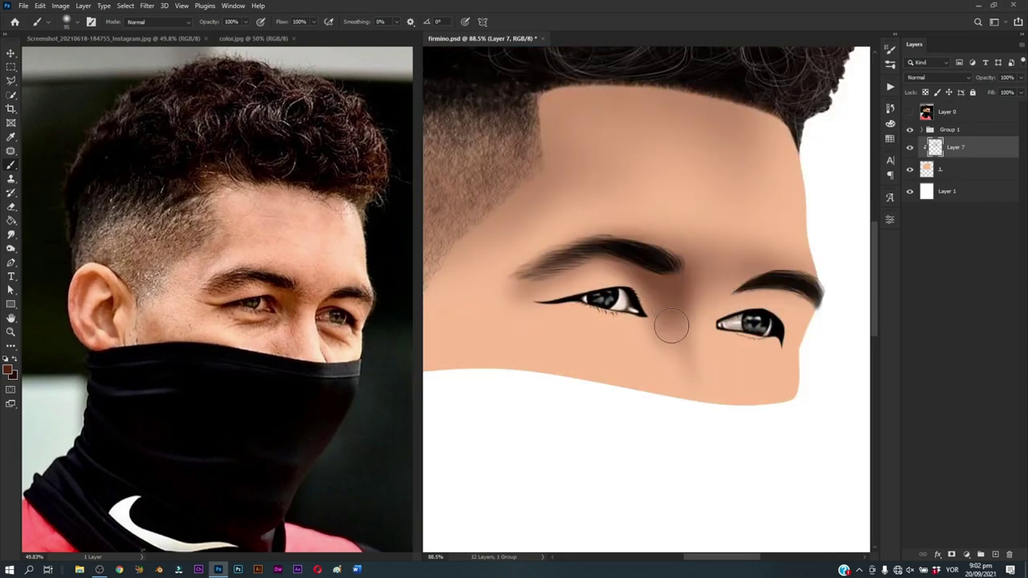
drag(666, 321, 667, 393)
click(910, 113)
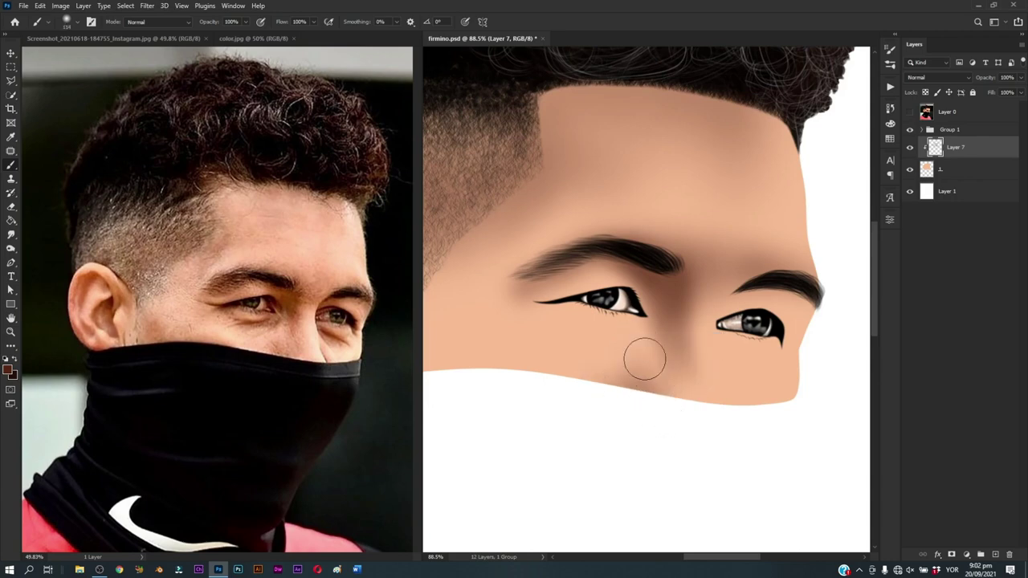
Step: Shade the side of the nose bridge between the eyes, comparing with the reference photo
drag(646, 397, 659, 367)
key(ctrl+z)
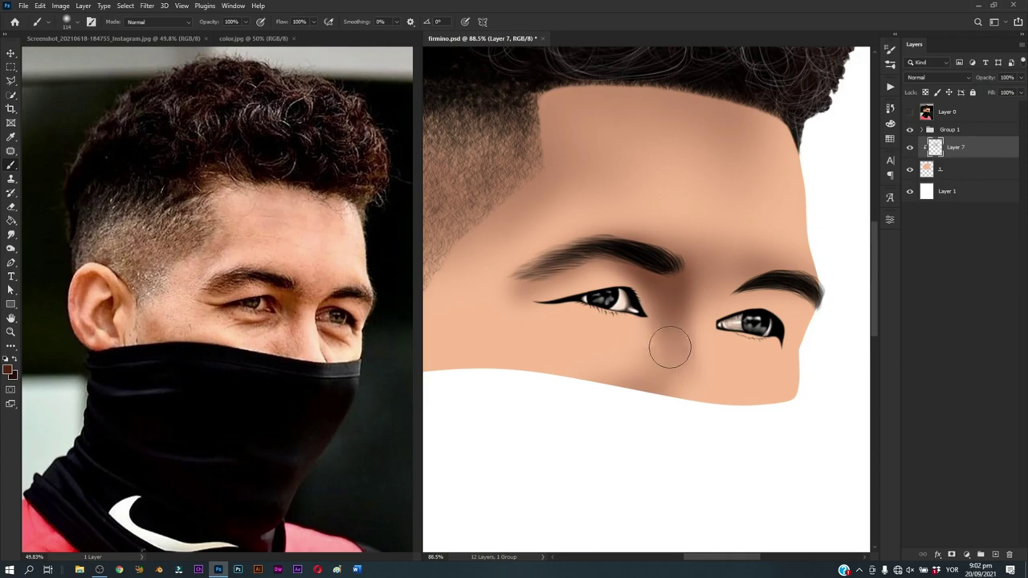
drag(733, 380, 710, 364)
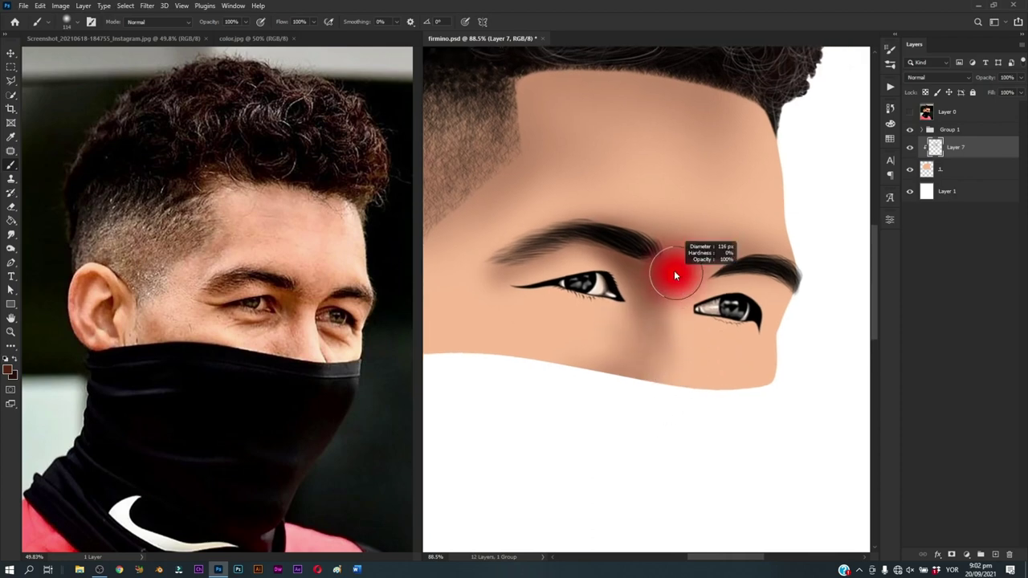
mouse_move(666, 271)
mouse_down()
mouse_move(689, 292)
mouse_move(679, 328)
mouse_up()
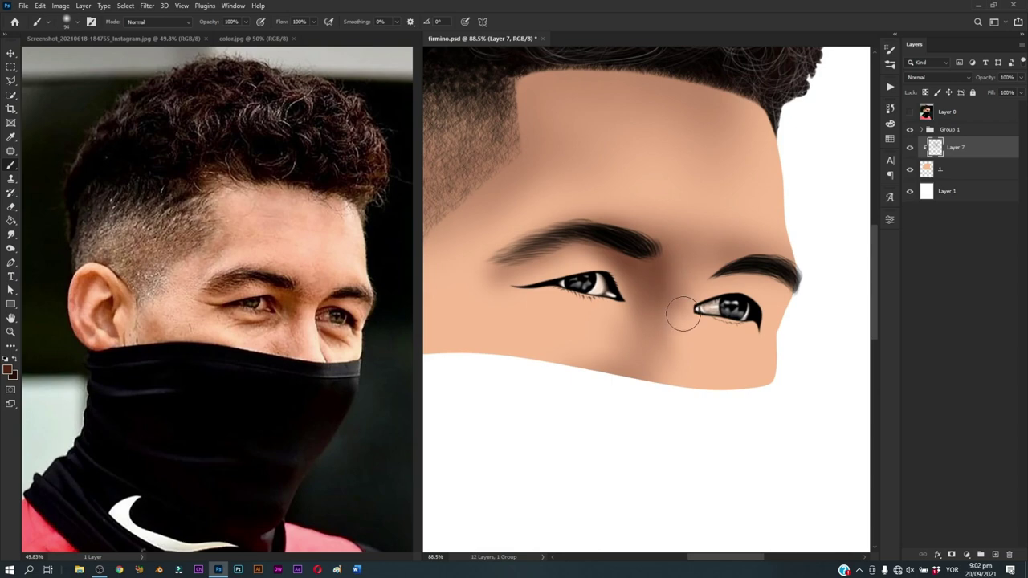
key(ctrl)
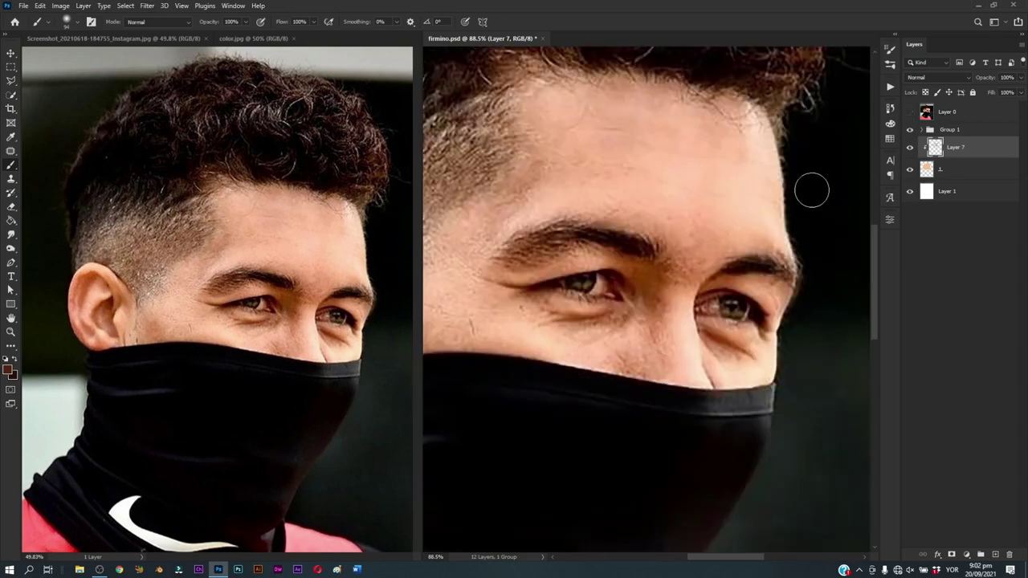
click(910, 113)
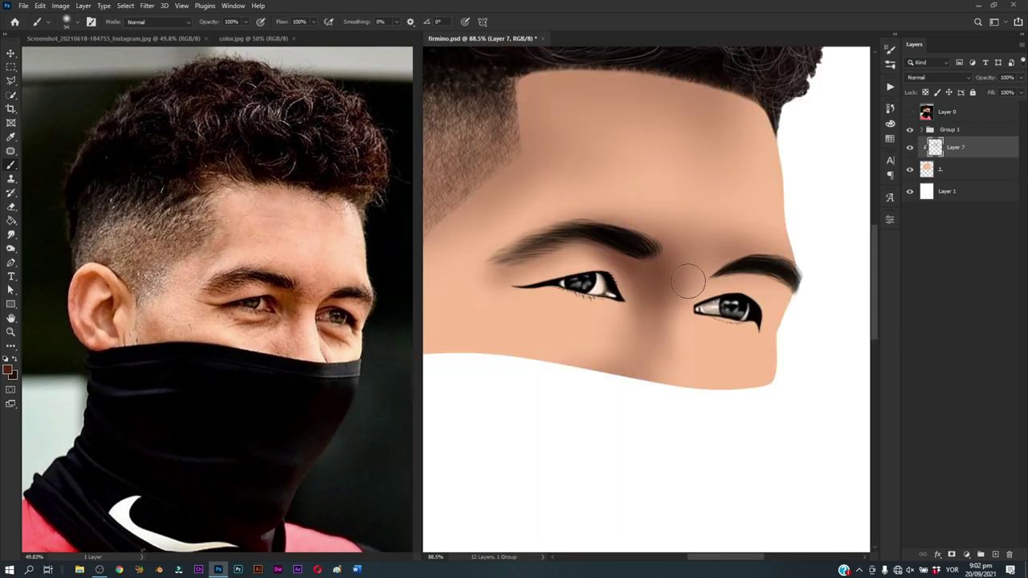
Step: Fine-tune the brush size and zoom in on the left eye
drag(555, 310, 595, 318)
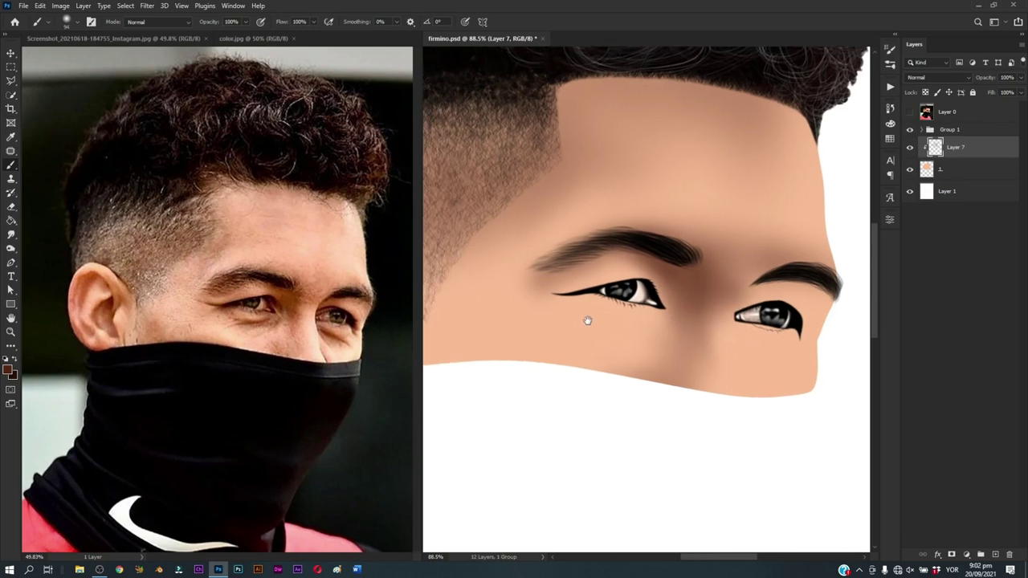
drag(531, 279, 538, 269)
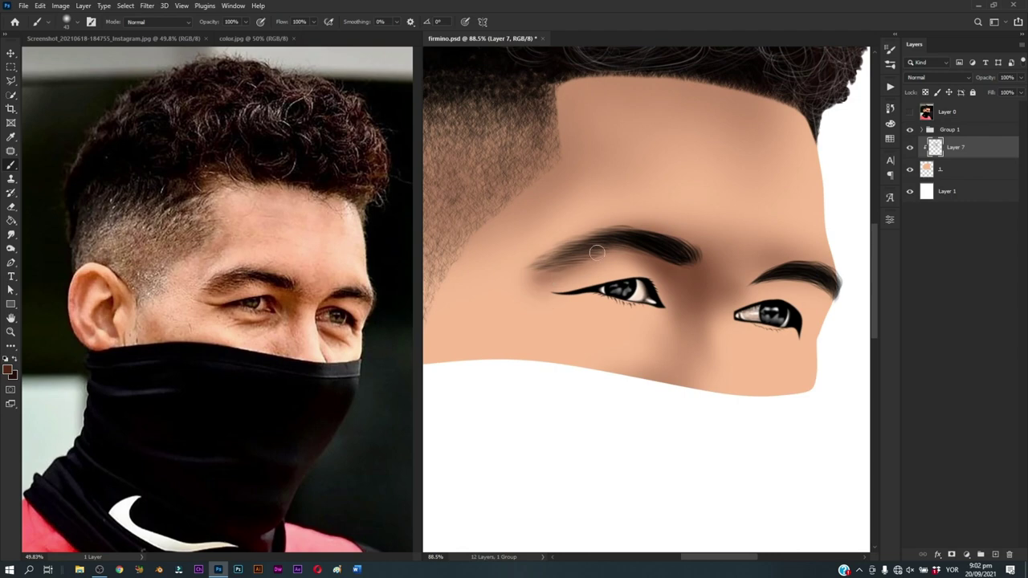
drag(578, 262, 604, 262)
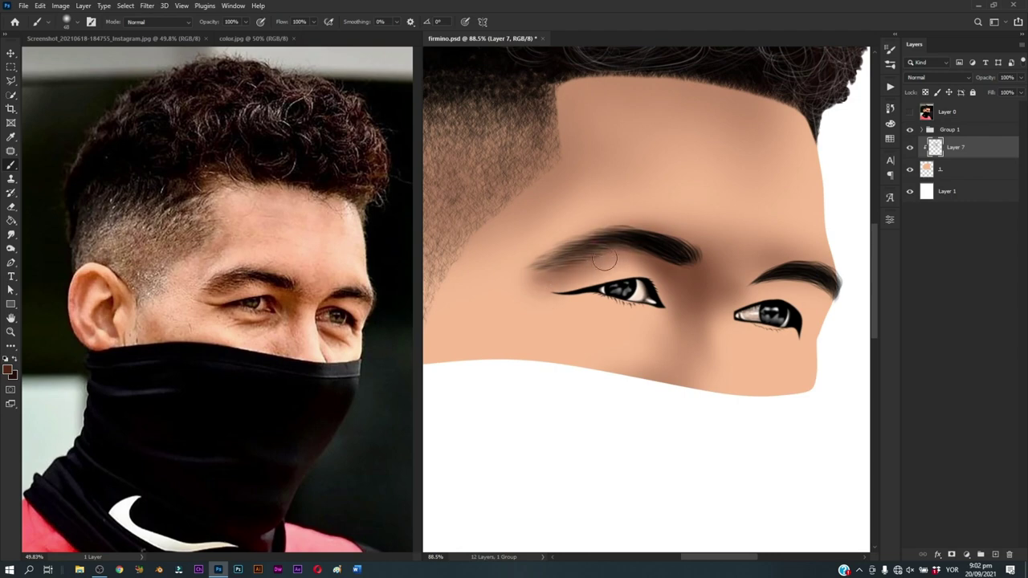
key(z)
click(654, 316)
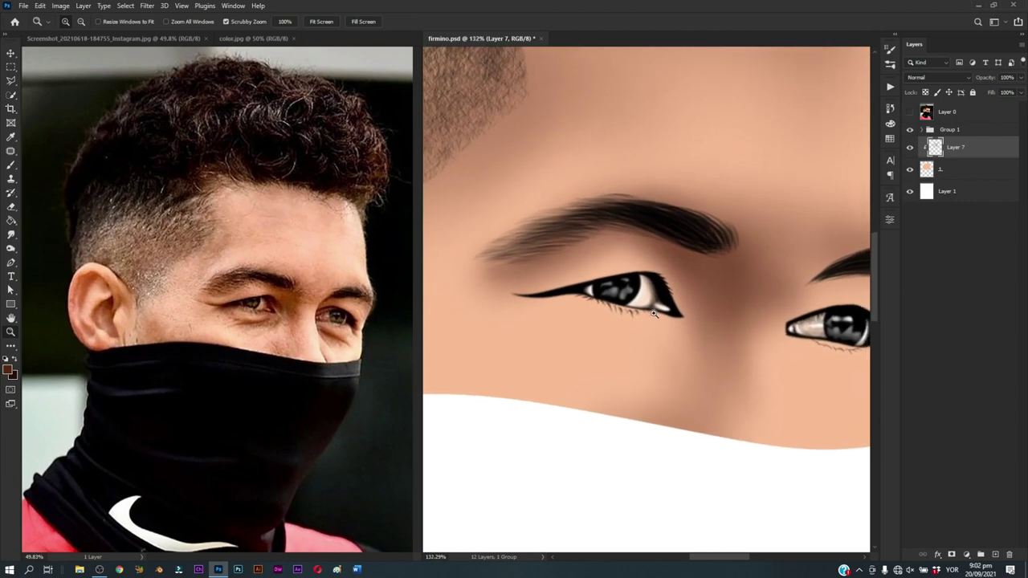
Step: Trace a closed Pen path from the eye corner along the mask edge under the left eye and load it as a selection
key(b)
key(p)
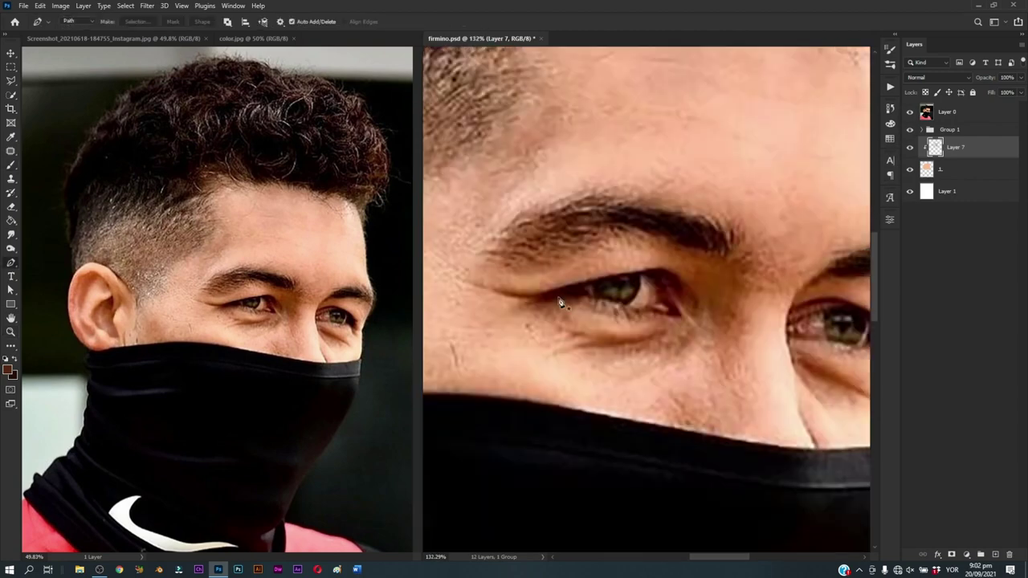
drag(458, 279, 468, 283)
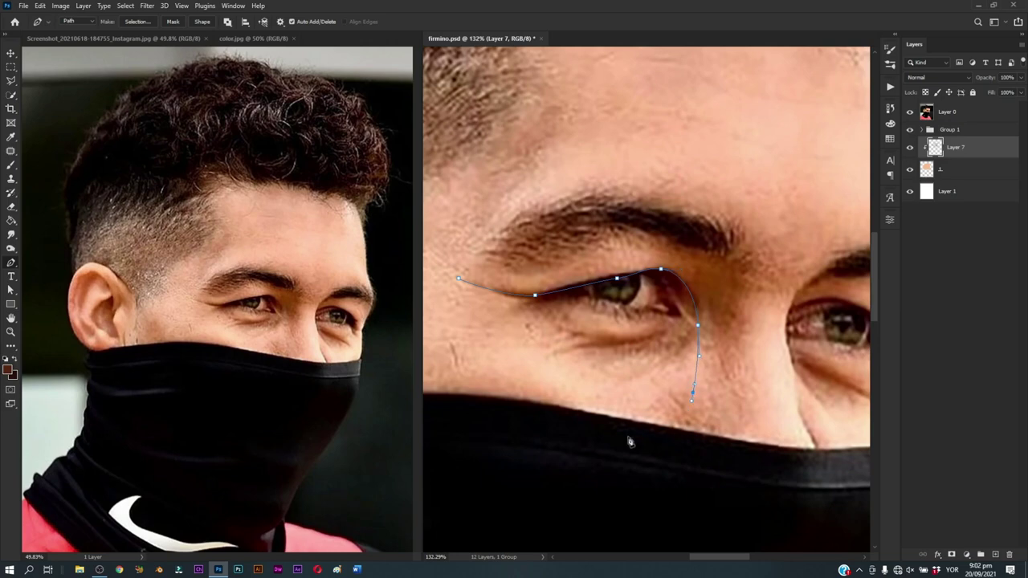
click(598, 442)
click(473, 405)
drag(459, 279, 518, 267)
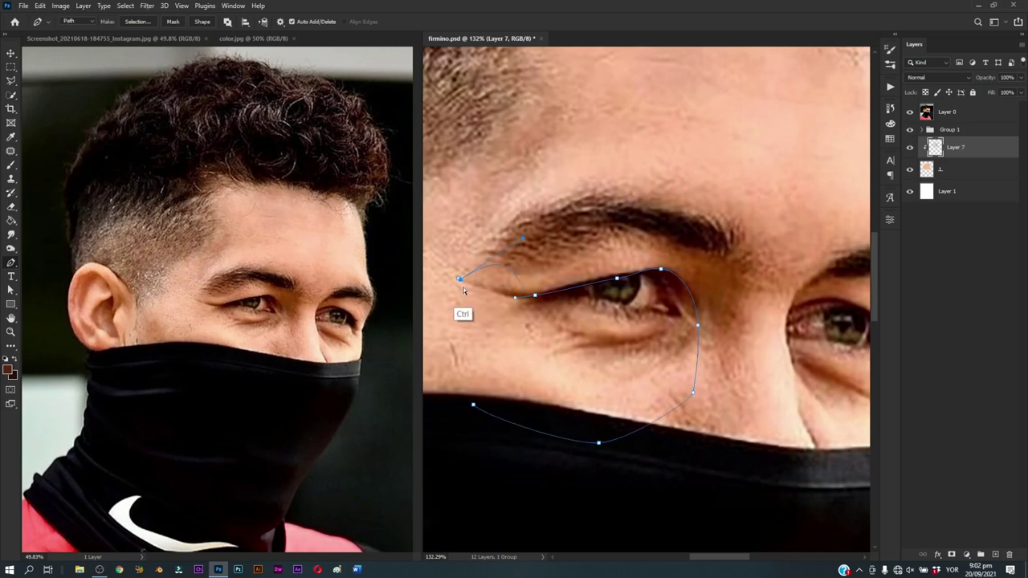
mouse_move(463, 291)
mouse_down()
mouse_move(544, 319)
mouse_move(555, 235)
mouse_up()
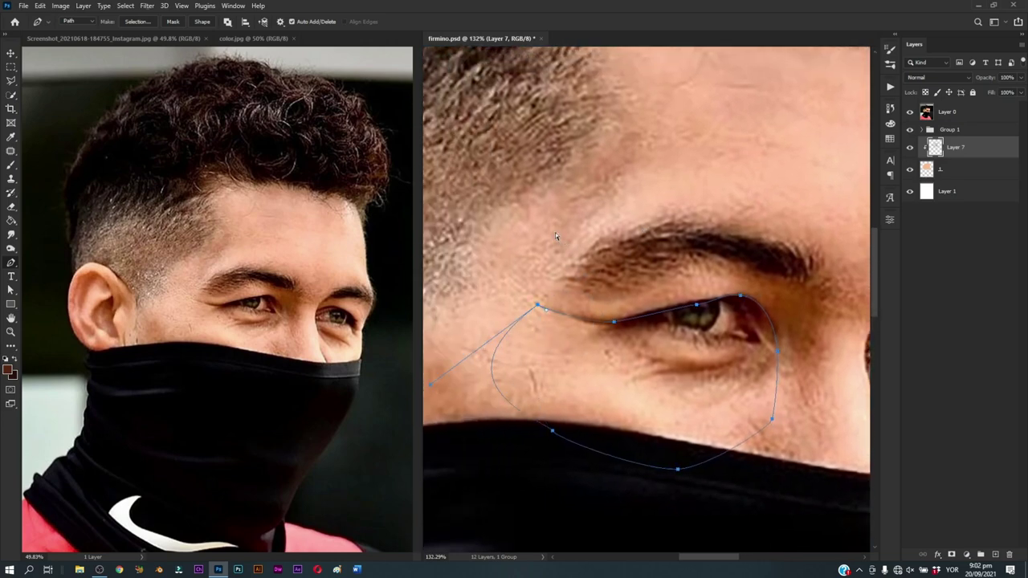
key(ctrl+Return)
Step: With a much smaller brush, darken the left eye's lower eyelid line inside the selection
key(b)
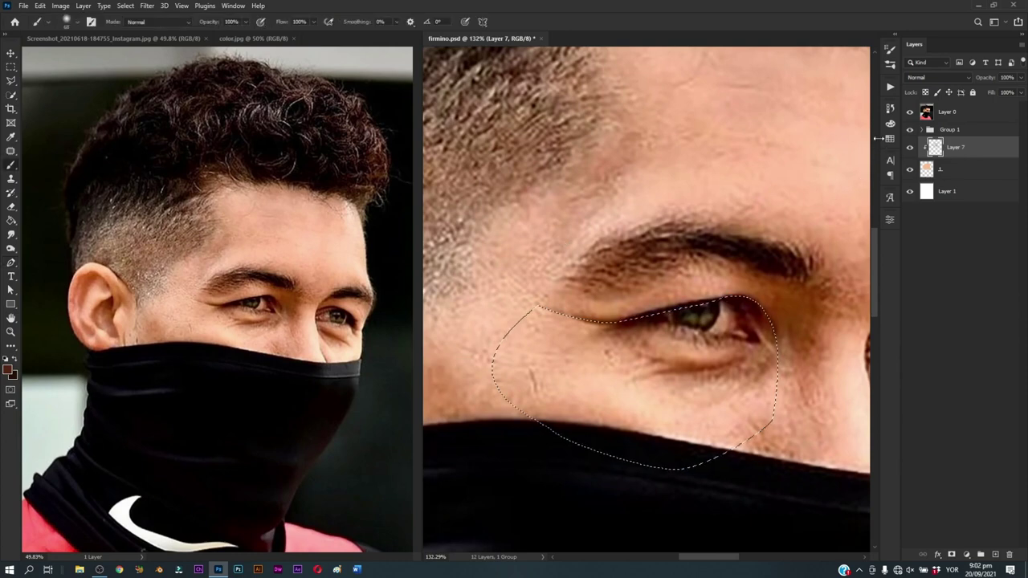
click(910, 113)
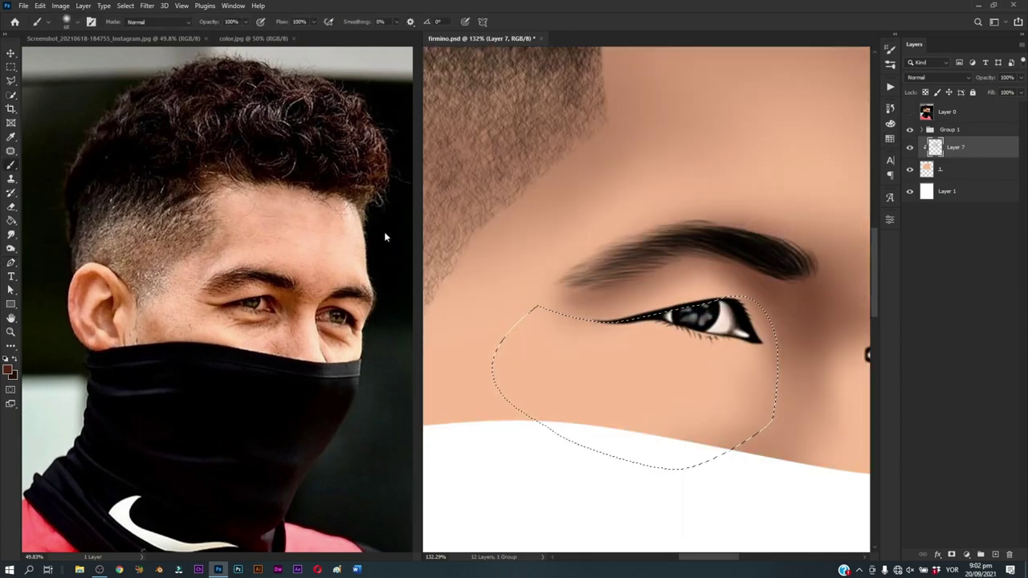
drag(663, 277, 643, 277)
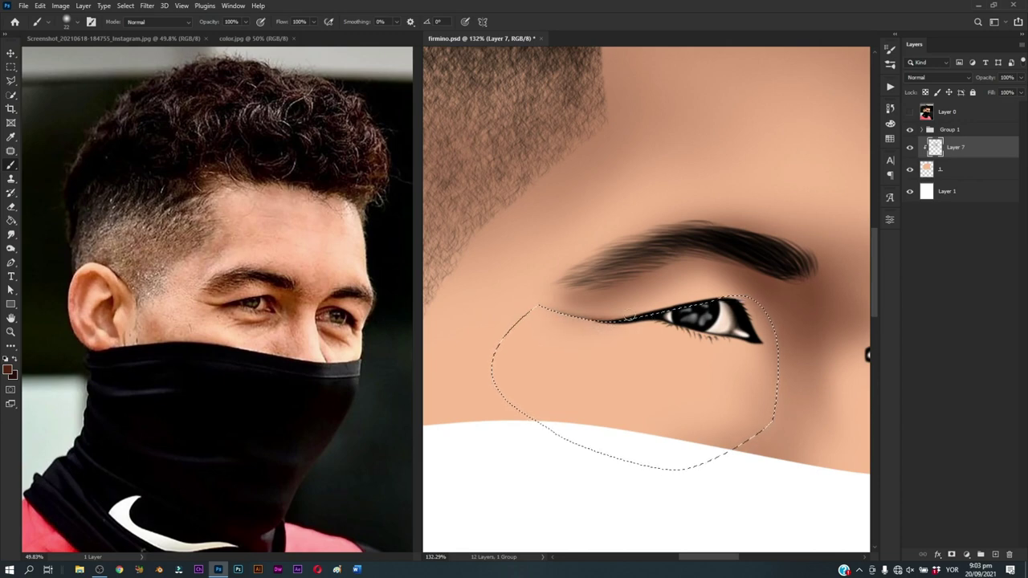
drag(628, 318, 590, 324)
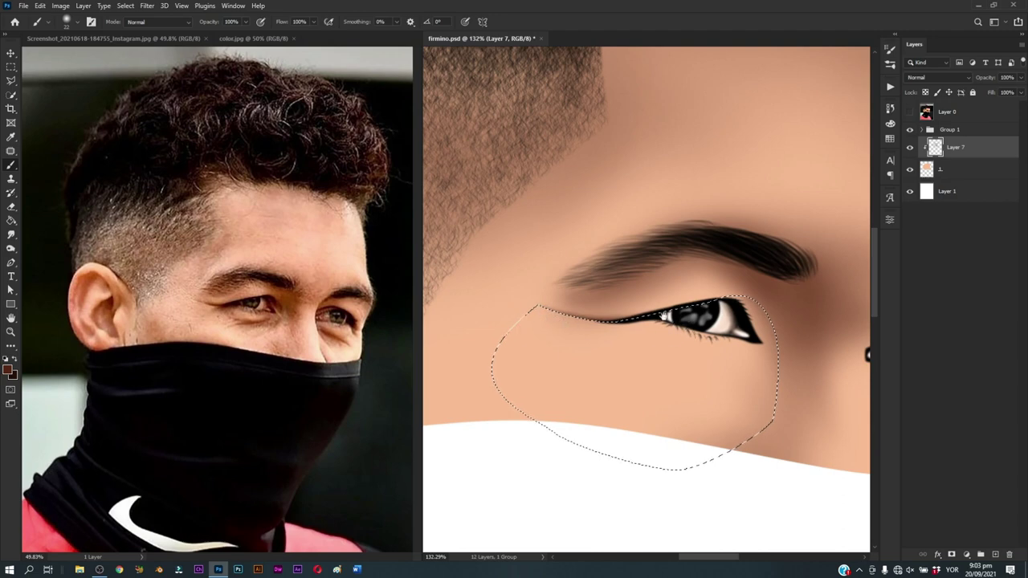
drag(690, 327, 650, 311)
key(ctrl+d)
key(ctrl+shift+d)
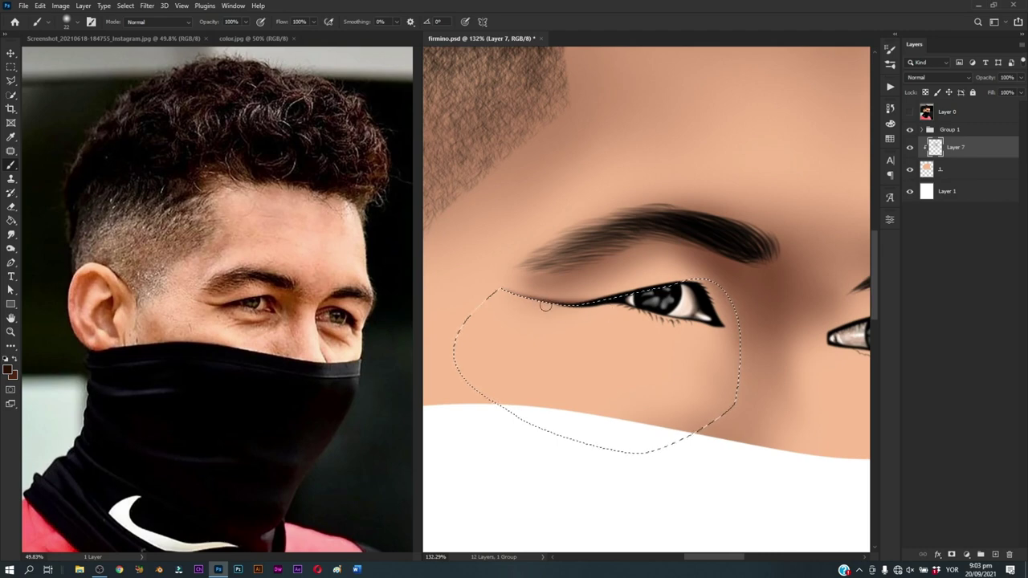
Step: Resize the brush and pick a slightly different shading colour for the eye corner
mouse_move(597, 281)
mouse_down()
mouse_move(526, 281)
mouse_move(536, 289)
mouse_up()
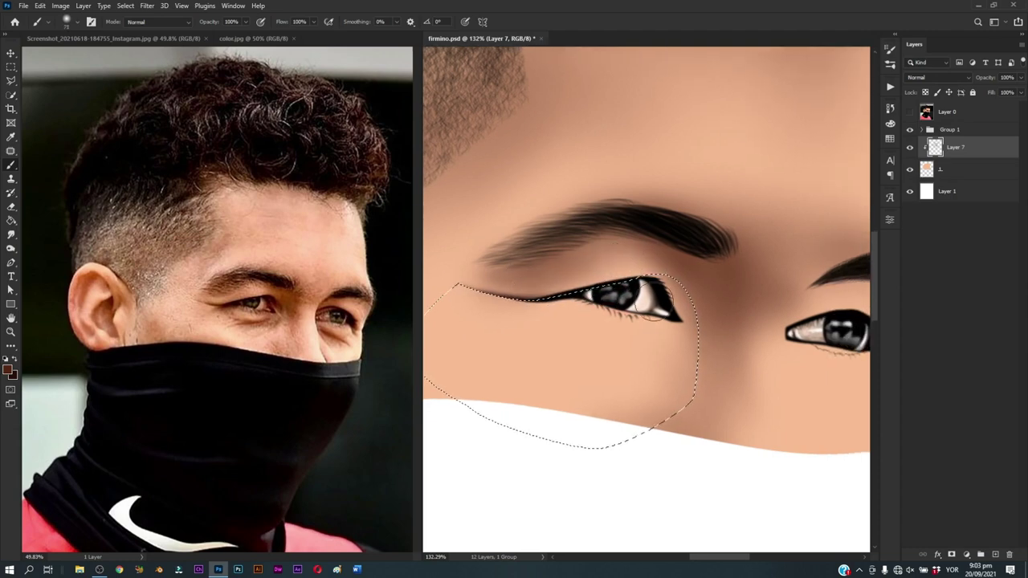
mouse_move(683, 305)
mouse_down()
mouse_move(610, 294)
mouse_move(629, 301)
mouse_up()
right_click(631, 281)
key(Escape)
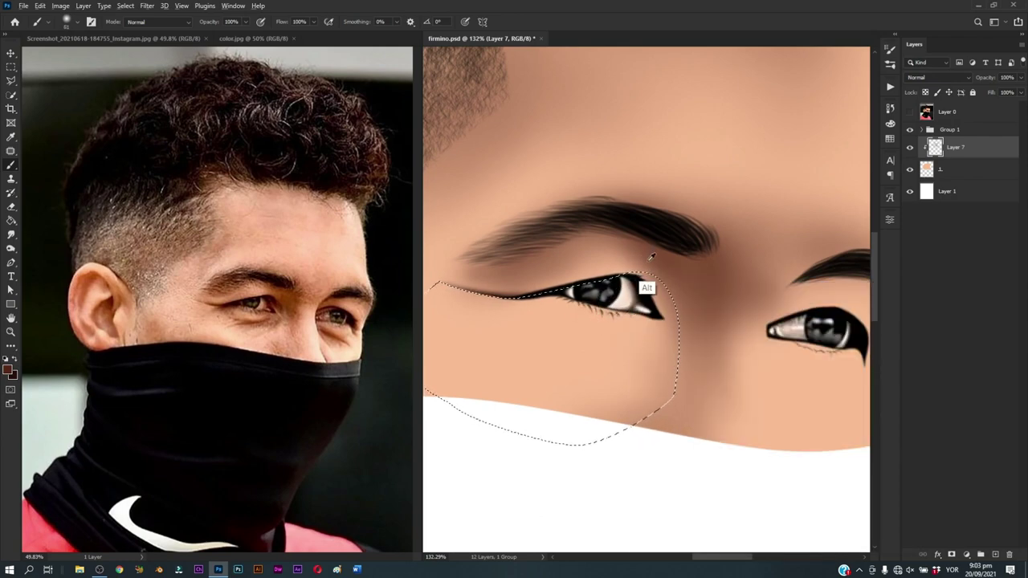
drag(649, 259, 640, 267)
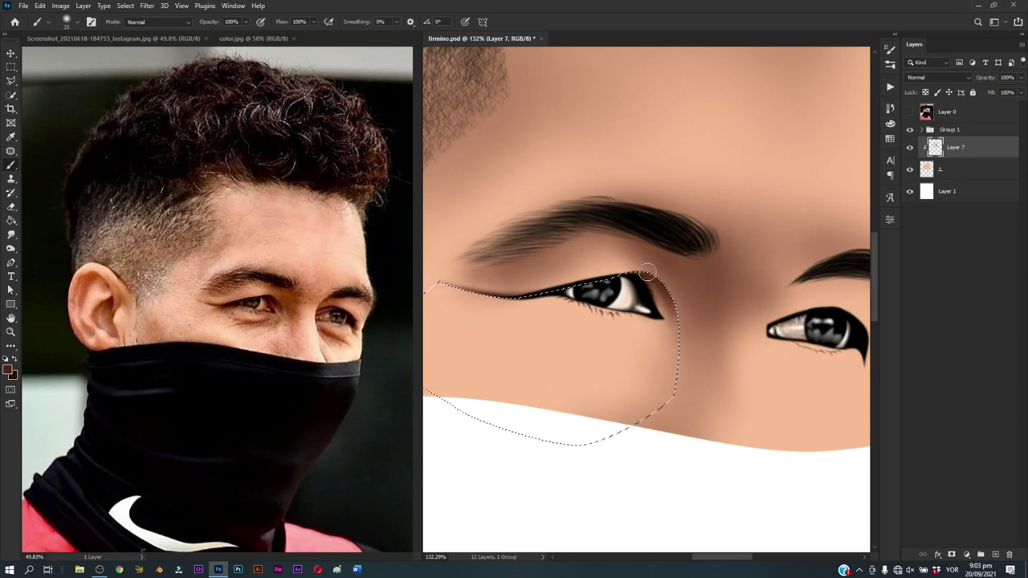
alt+click(647, 274)
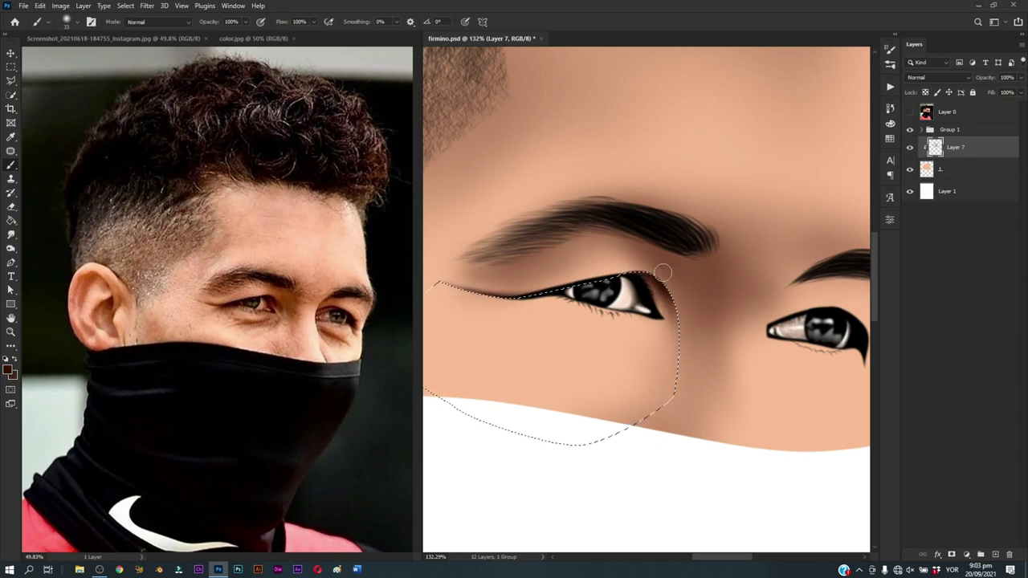
alt+right_click(658, 266)
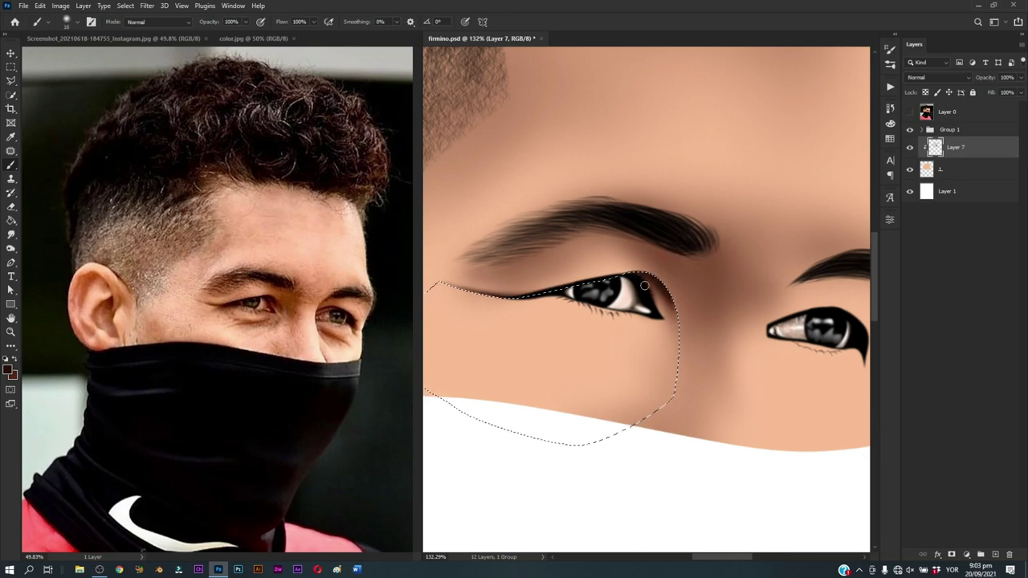
Step: Check the whole head, enlarge the brush, and deselect the eye and cheek area
key(z)
scroll(666, 387, down, 5)
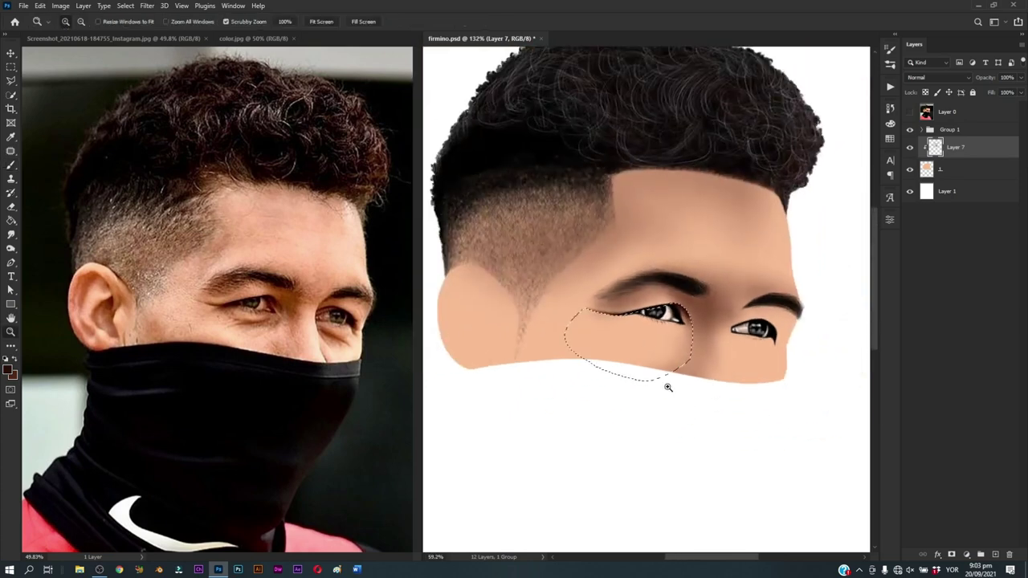
scroll(668, 387, up, 6)
key(b)
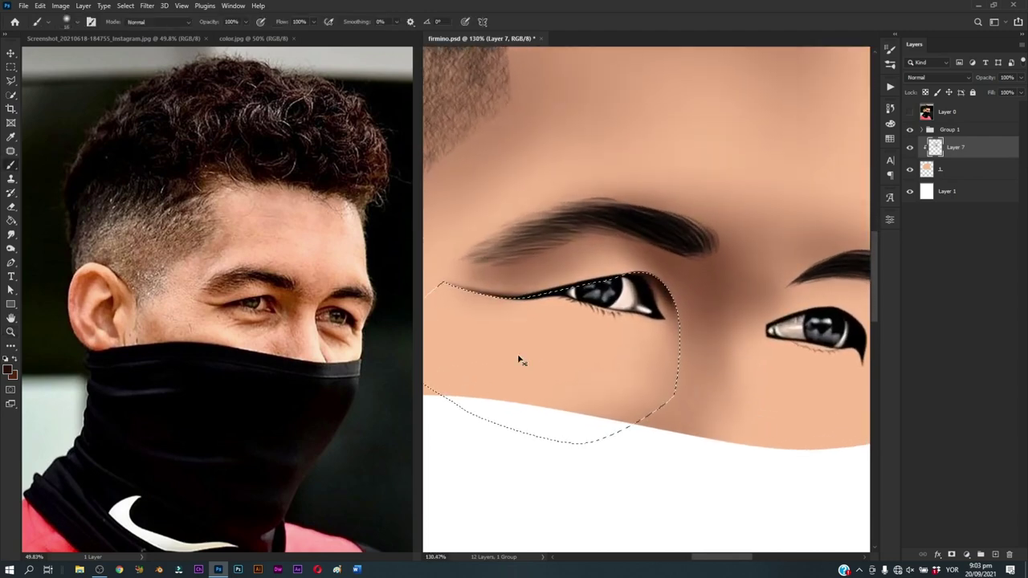
drag(664, 287, 678, 283)
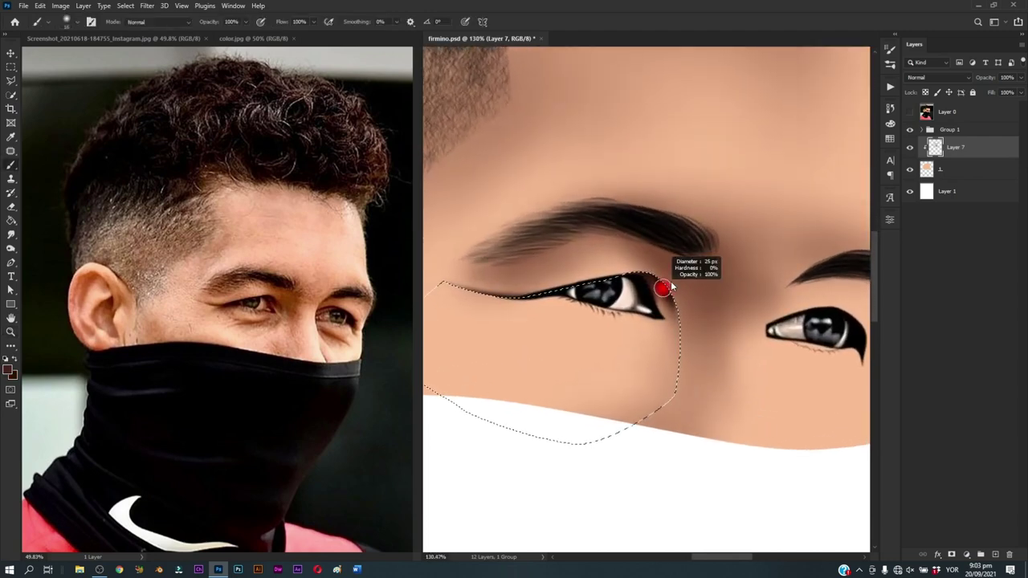
key(ctrl)
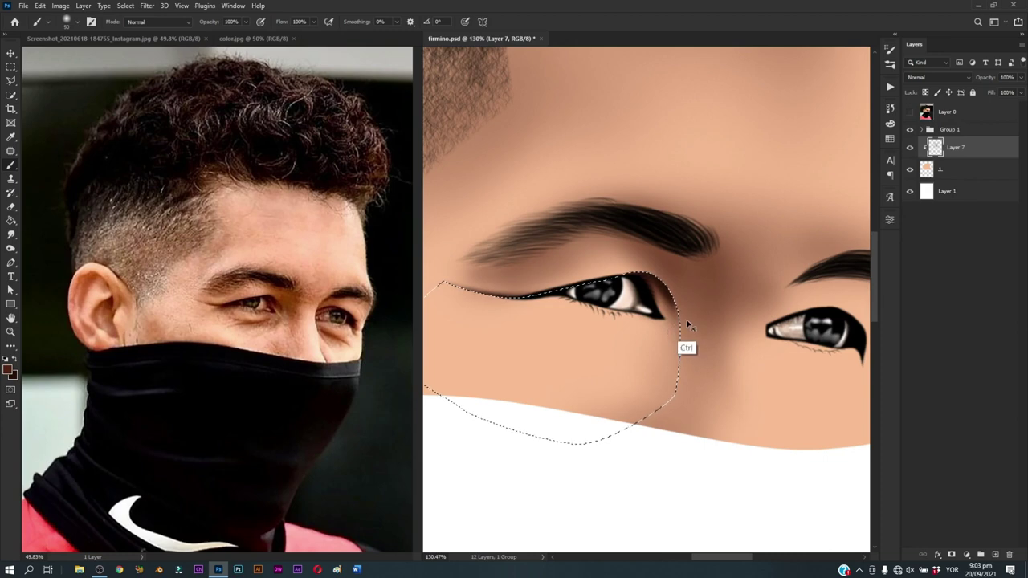
key(ctrl+d)
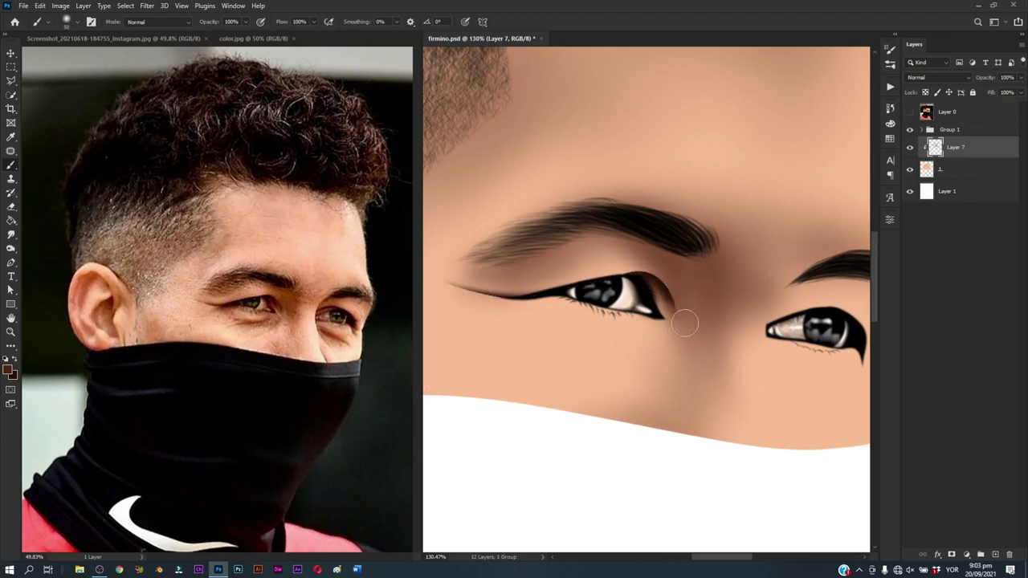
Step: Zoom in on the left eye's outer corner and size the Smudge tool
key(z)
mouse_move(696, 331)
mouse_down()
mouse_move(627, 397)
mouse_move(676, 426)
mouse_up()
click(683, 301)
key(r)
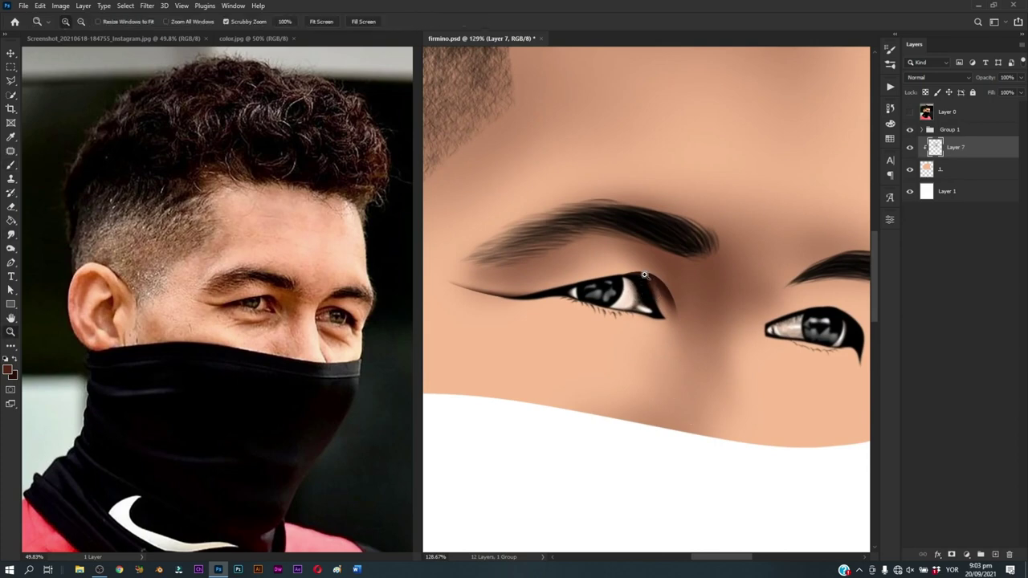
ctrl+click(660, 295)
mouse_move(661, 296)
mouse_down()
mouse_move(656, 289)
mouse_move(689, 312)
mouse_move(677, 287)
mouse_up()
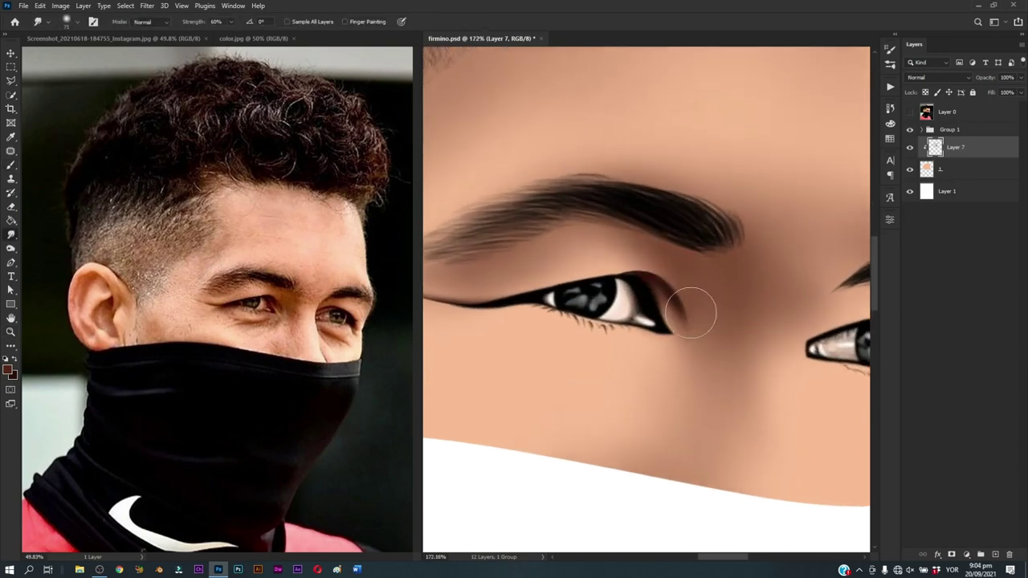
Step: Save firmimo.psd, then smudge the eyeliner tip leftward into a tapered flick
key(z)
drag(643, 395, 615, 394)
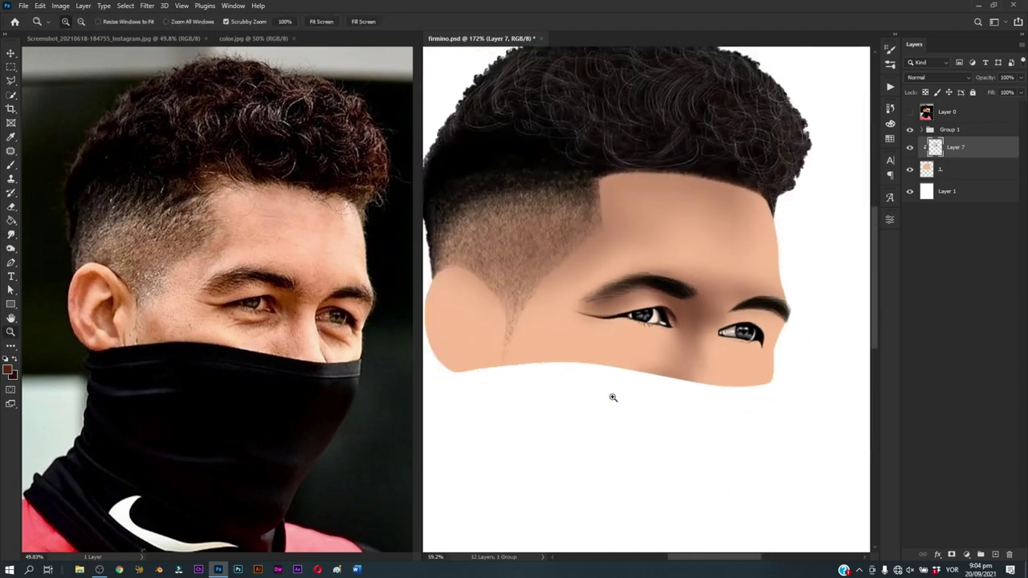
key(ctrl+s)
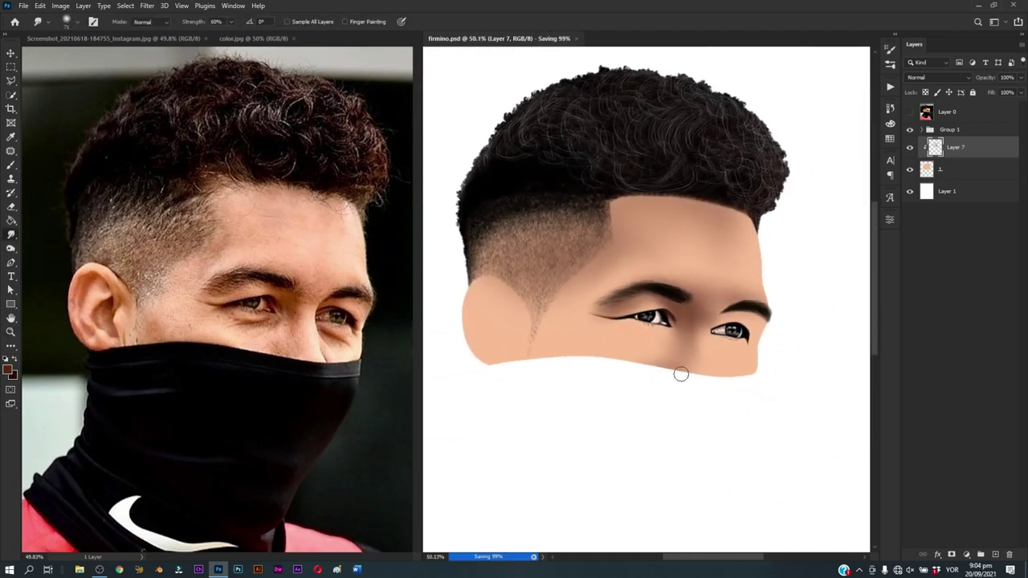
drag(634, 341, 679, 371)
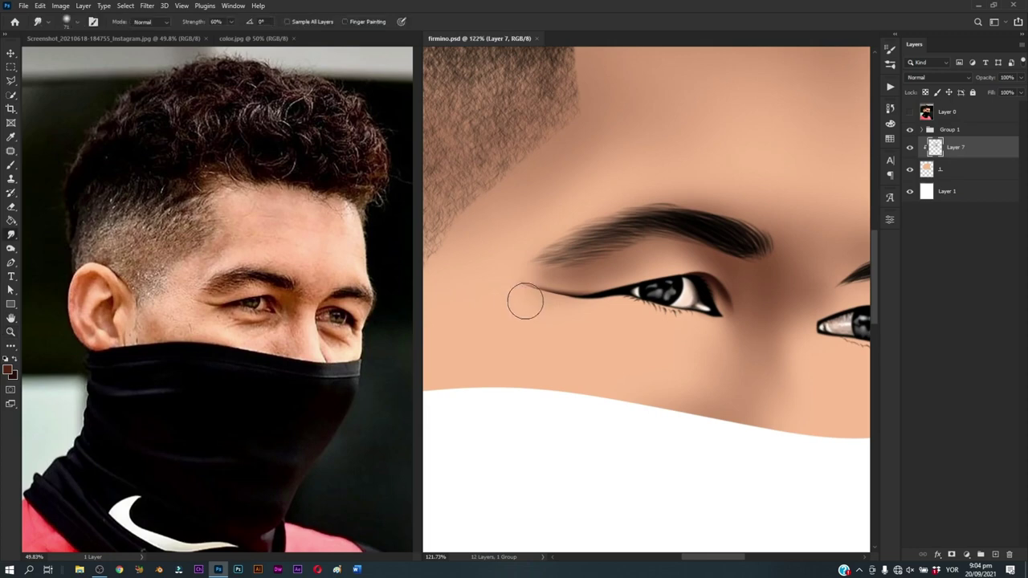
drag(543, 292, 523, 284)
Step: Sample the eyeliner colour near the eye corner and set the brush to about 57 px
key(b)
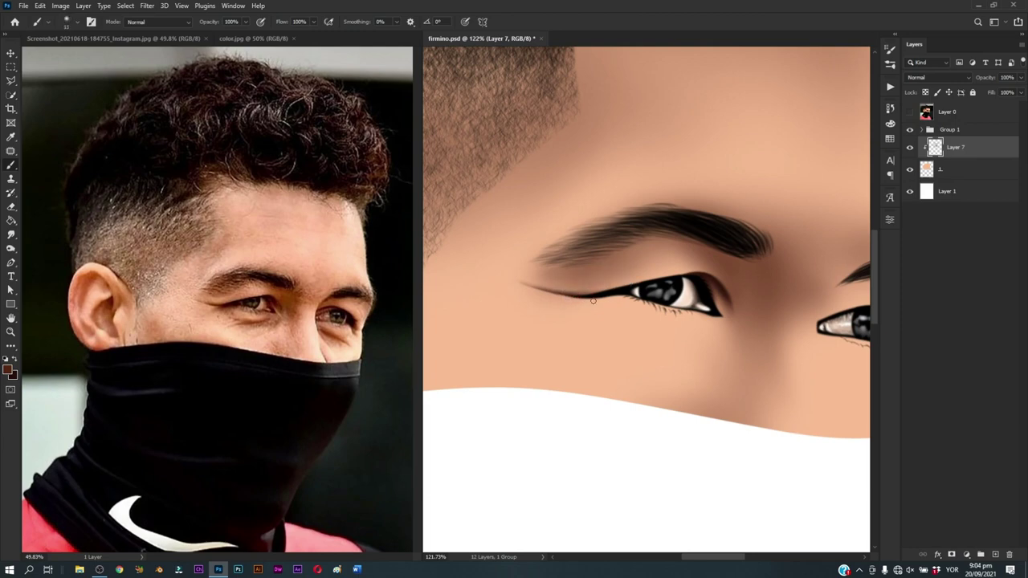
click(910, 112)
alt+right_click(571, 307)
alt+click(599, 296)
alt+right_click(593, 305)
alt+right_click(625, 294)
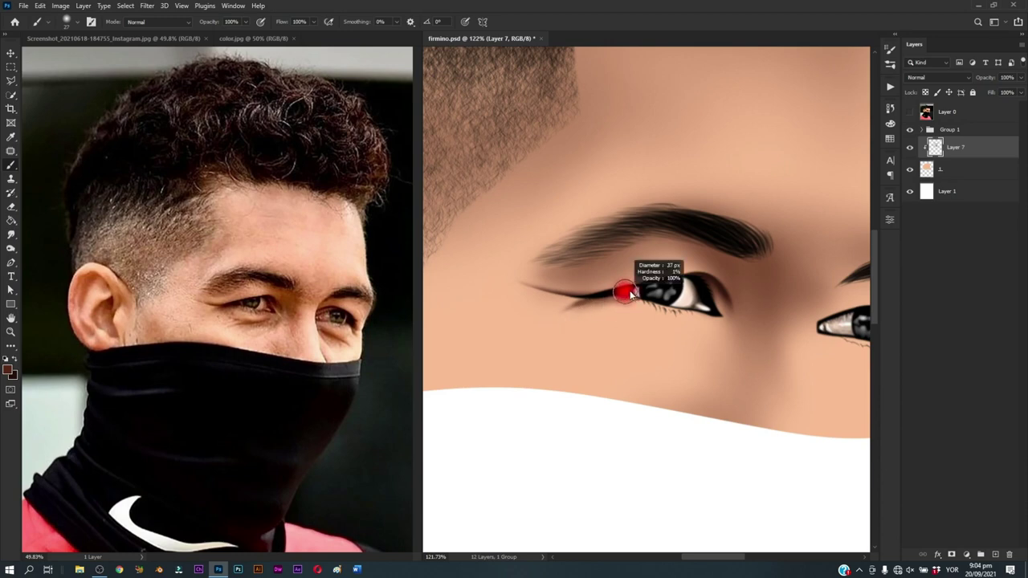
alt+right_click(572, 309)
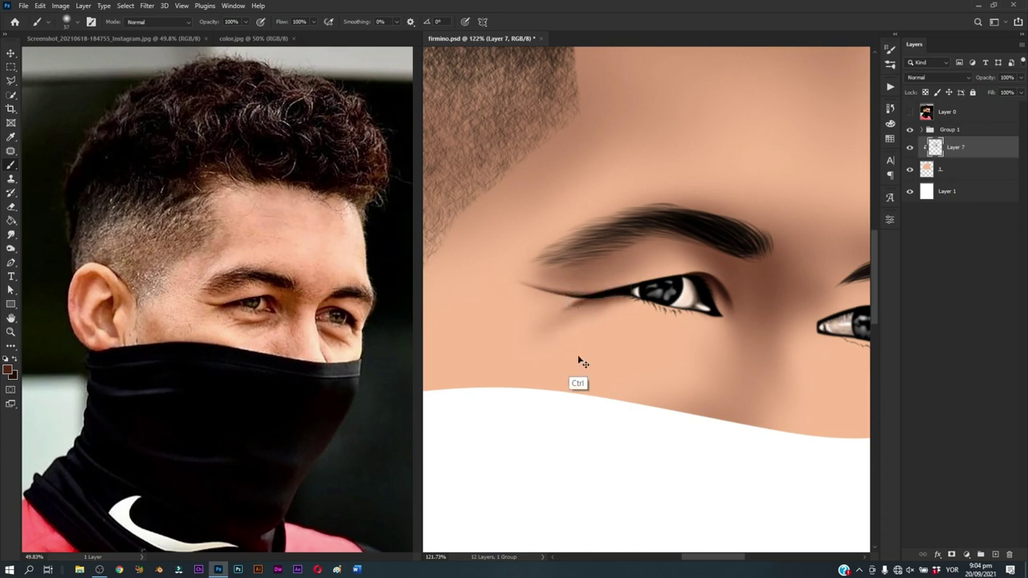
alt+right_click(576, 322)
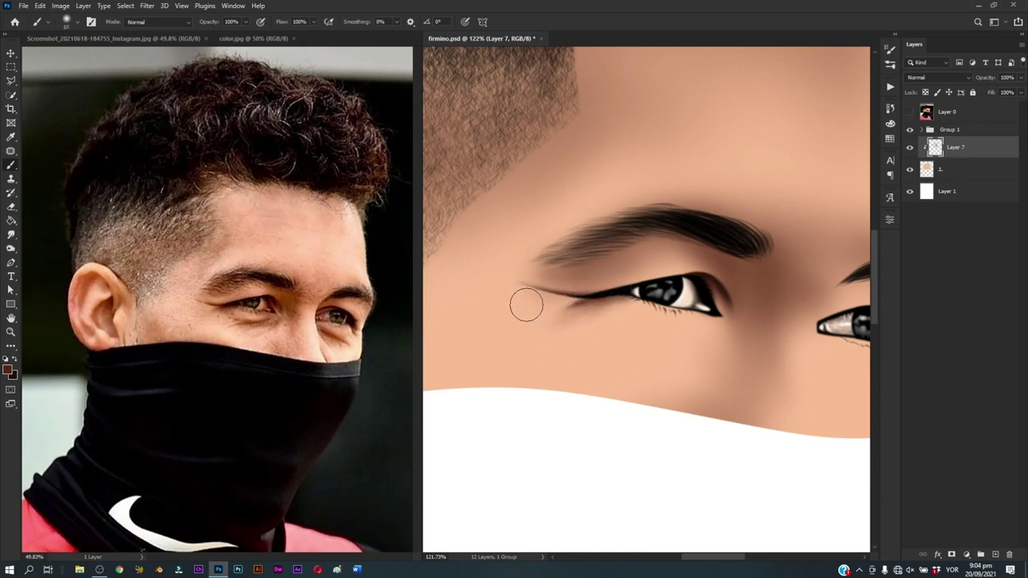
Step: Darken and thicken the eyeliner along the left eye's upper lid
mouse_move(551, 298)
mouse_down()
mouse_move(636, 311)
mouse_move(619, 393)
mouse_move(640, 394)
mouse_up()
key(z)
key(b)
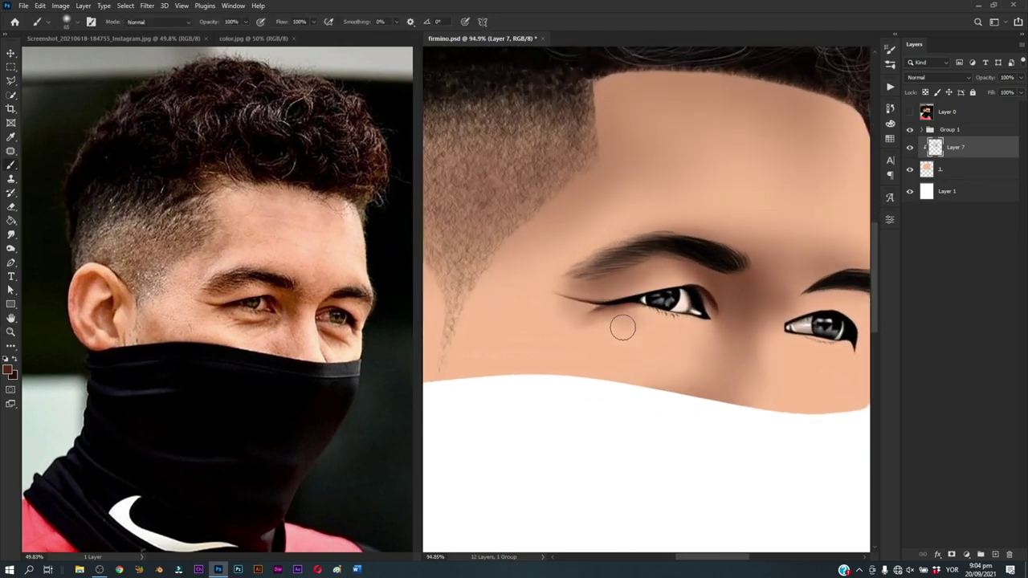
key(z)
drag(615, 323, 643, 314)
key(b)
click(642, 303)
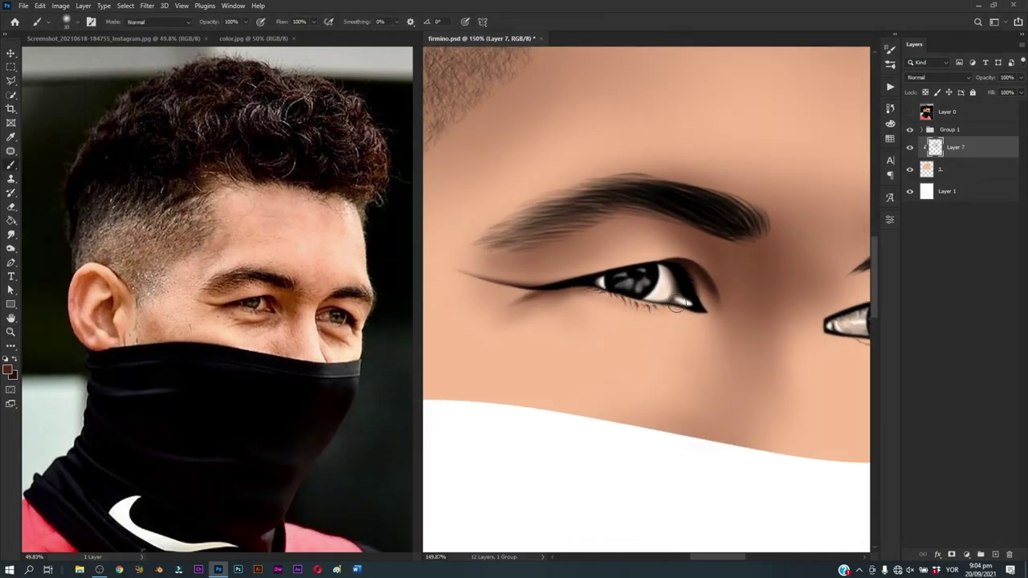
Step: Trace a Pen path around the under-eye shadow and convert it to a selection
key(p)
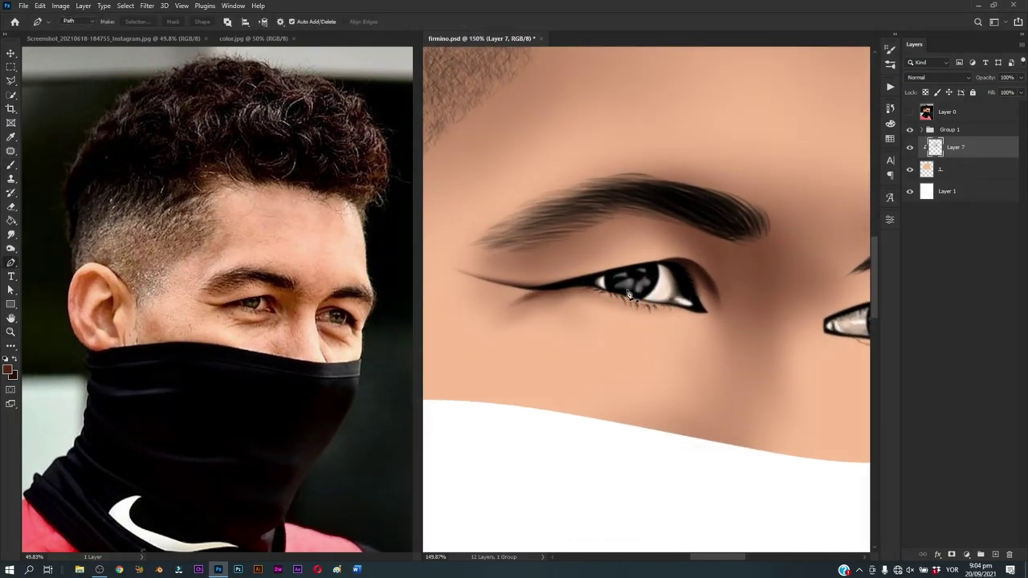
click(910, 112)
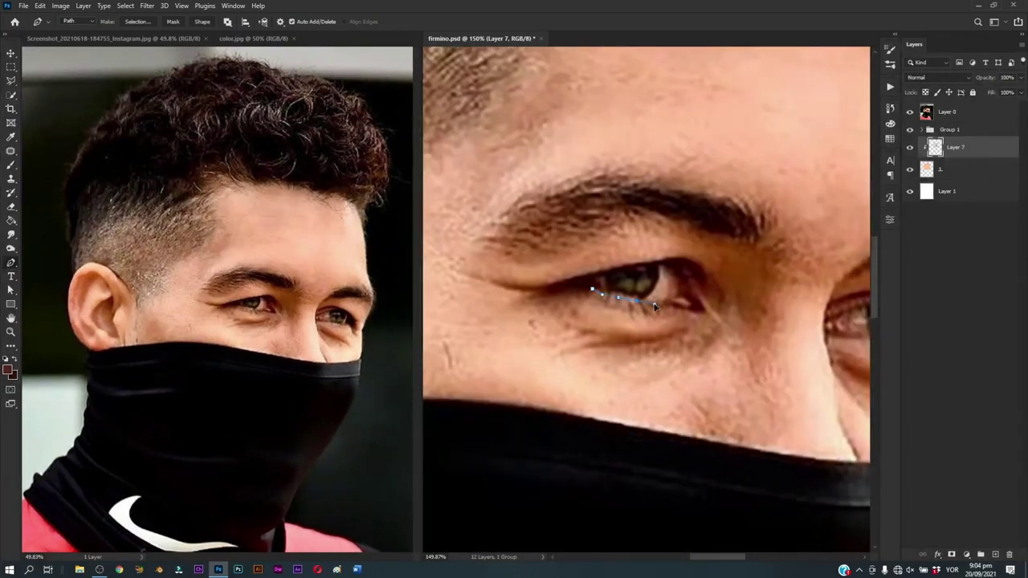
key(ctrl+z)
key(ctrl+z)
key(ctrl+z)
click(543, 389)
click(496, 312)
click(554, 273)
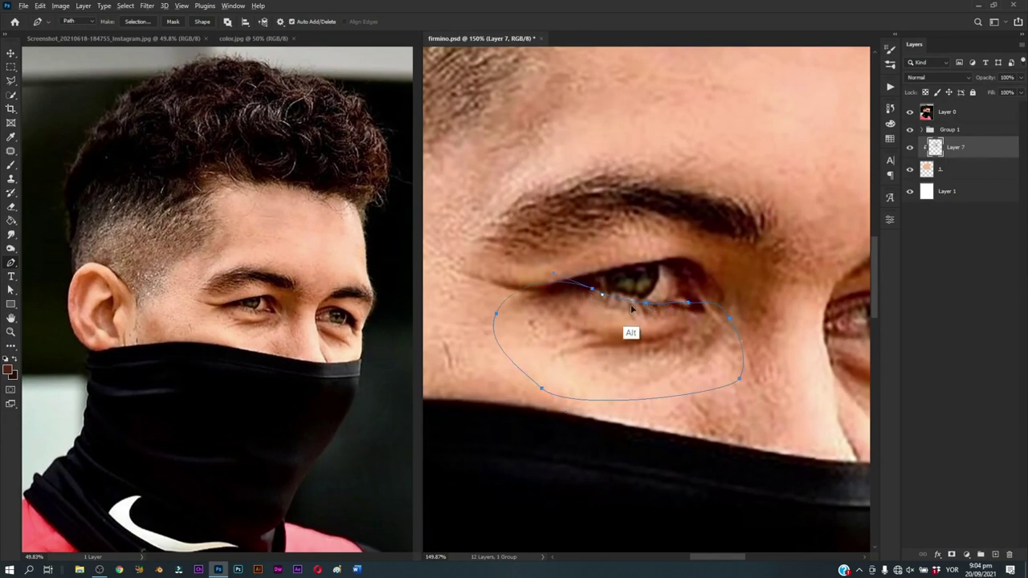
key(ctrl+Return)
Step: Shade inside the under-eye selection against the reference, then deselect and save
key(b)
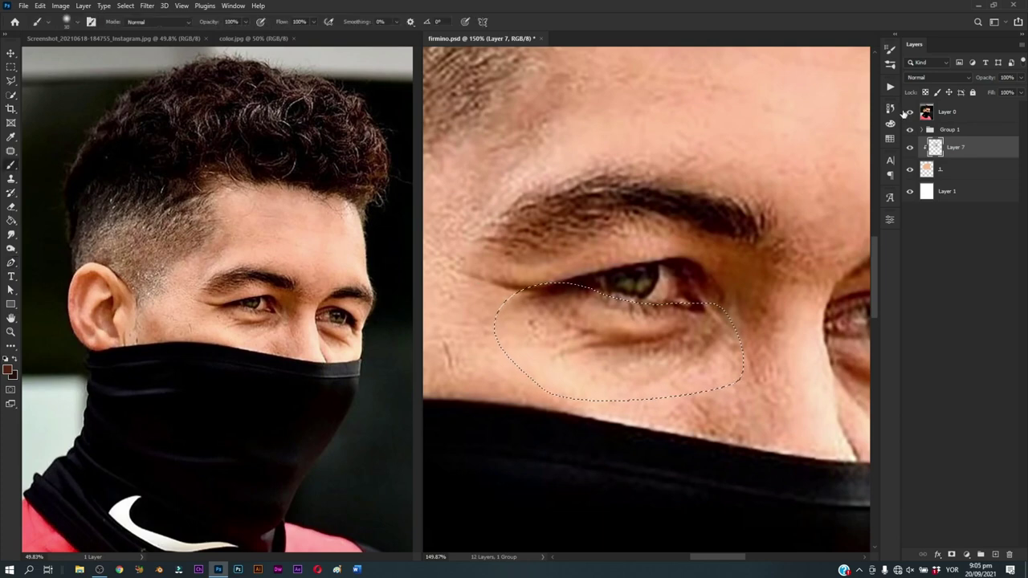
click(910, 112)
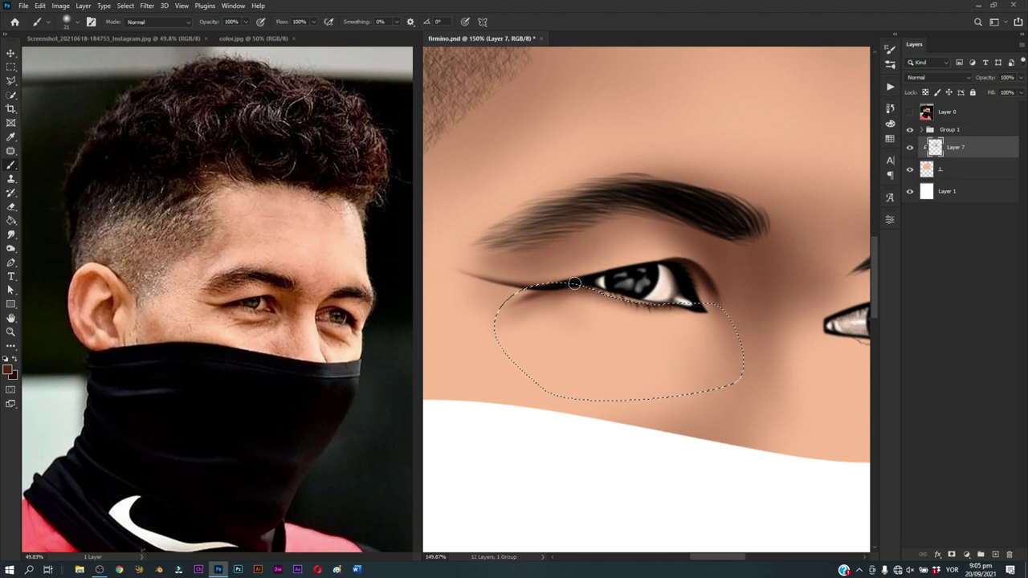
click(910, 111)
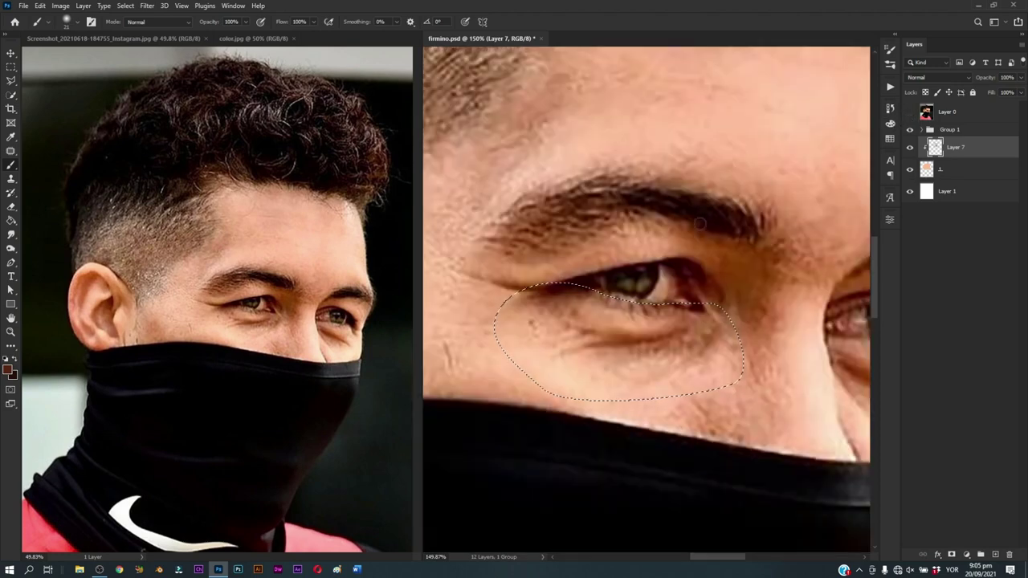
click(910, 112)
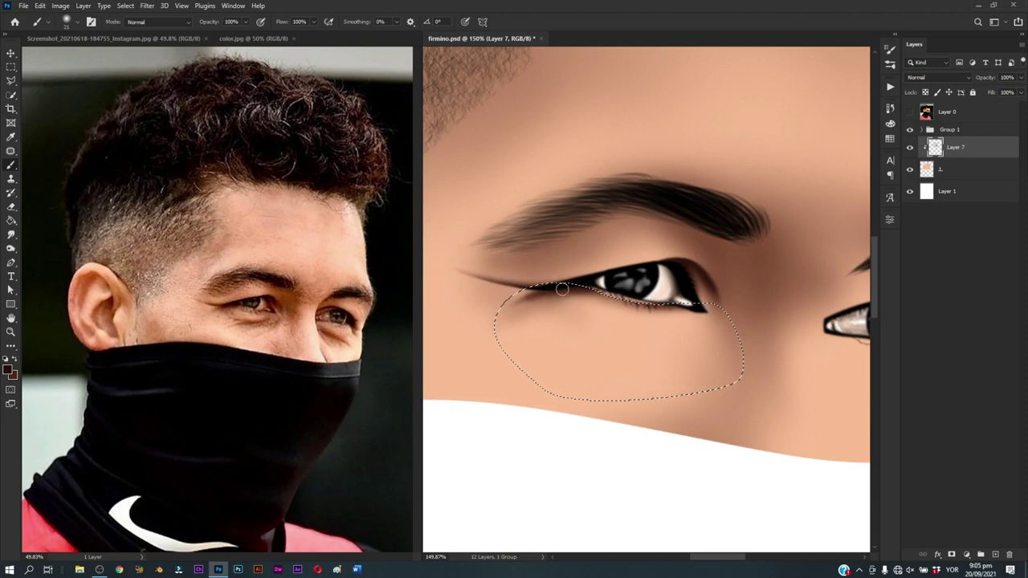
key(ctrl+d)
key(z)
mouse_move(603, 303)
mouse_down()
mouse_move(560, 373)
mouse_move(608, 372)
mouse_move(601, 378)
mouse_move(648, 328)
mouse_up()
key(ctrl+s)
Step: With an enlarged brush, paint and deepen a soft shadow beneath the left eye
key(b)
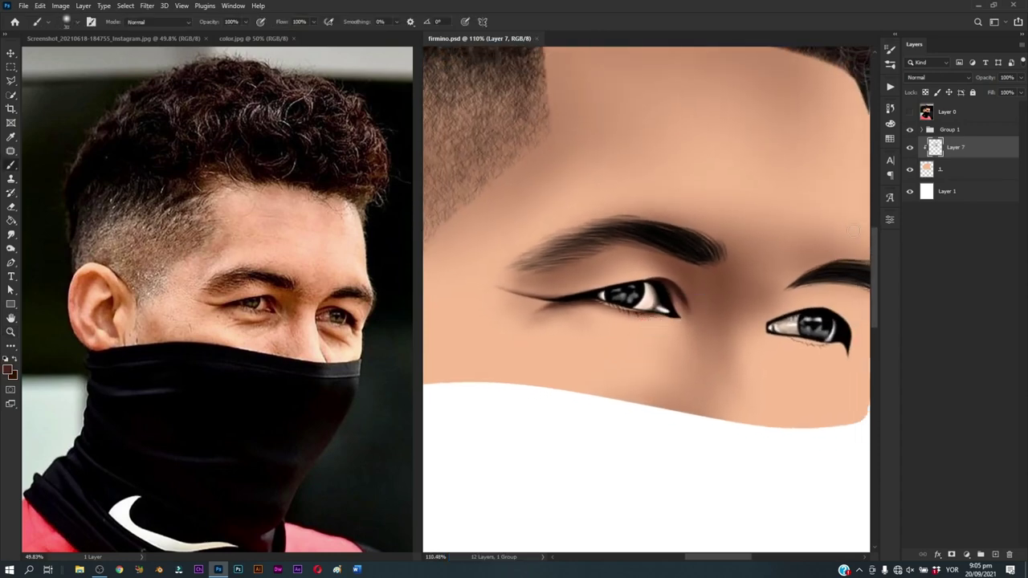
click(910, 113)
drag(631, 333, 660, 332)
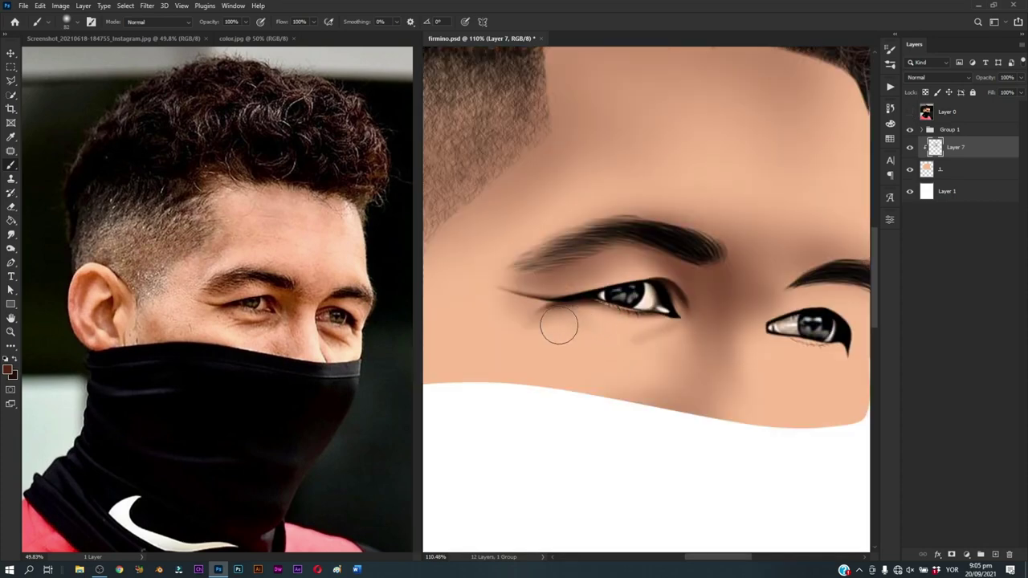
drag(562, 321, 632, 333)
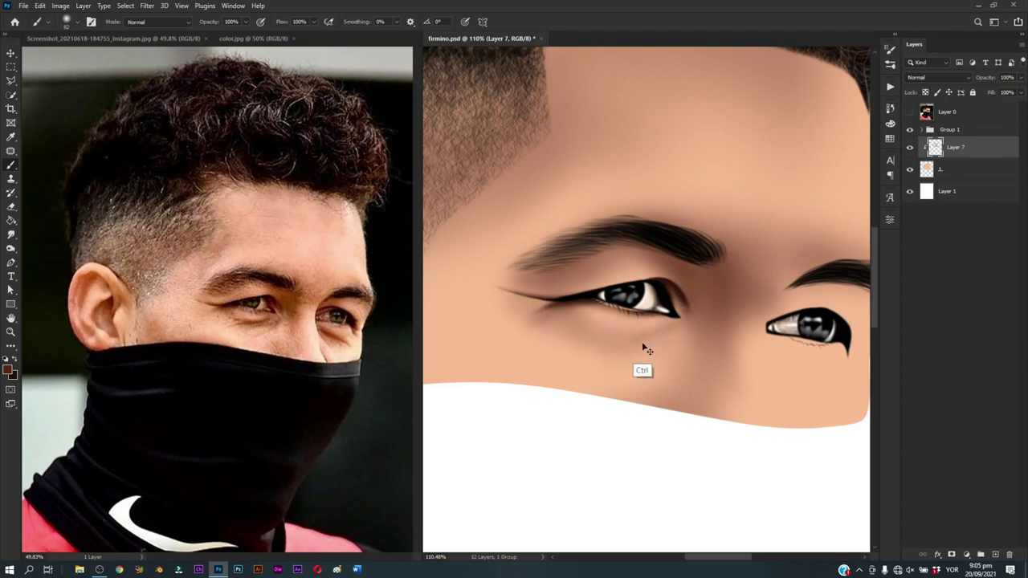
drag(605, 346, 634, 346)
Step: Zoom in on the left eye and show the reference photo with the Pen tool ready
key(z)
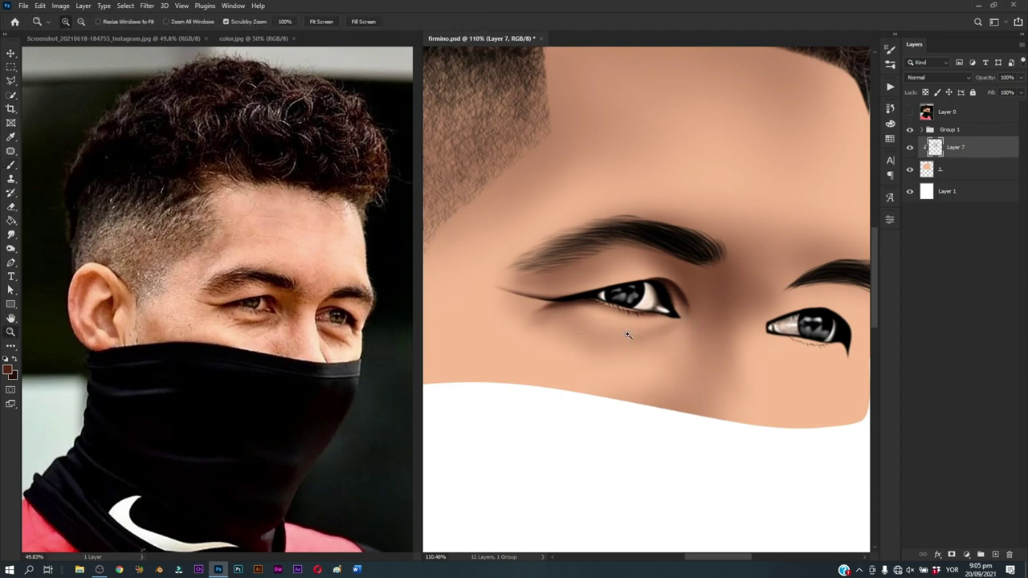
mouse_move(650, 341)
mouse_down()
mouse_move(684, 321)
mouse_move(665, 334)
mouse_up()
key(p)
click(909, 129)
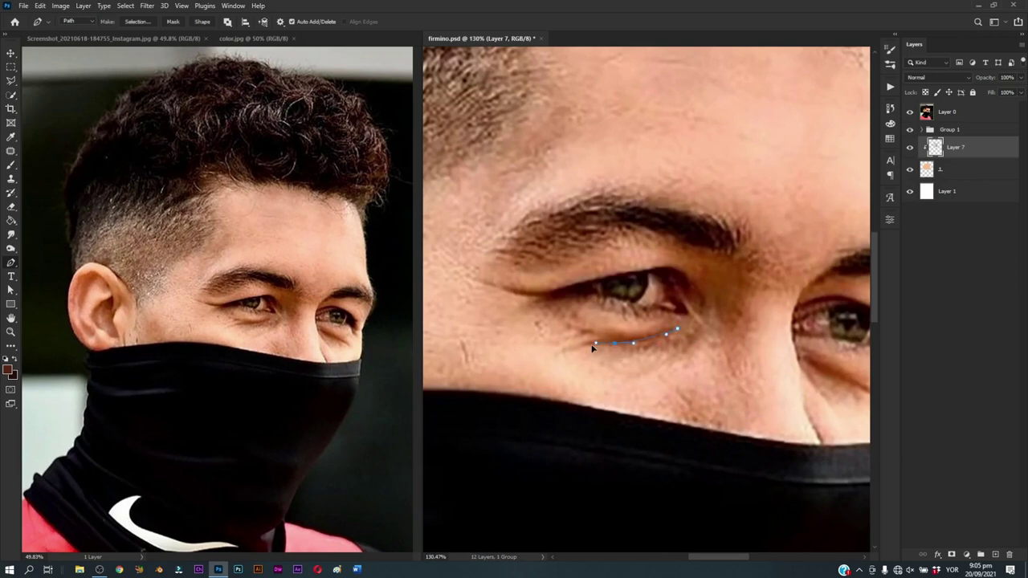
Step: Outline the area around the left eye with the Pen, make it a selection, and hide Layer 0
click(485, 317)
click(506, 272)
click(544, 242)
click(600, 252)
click(658, 263)
click(681, 329)
key(ctrl+Return)
click(11, 165)
click(910, 127)
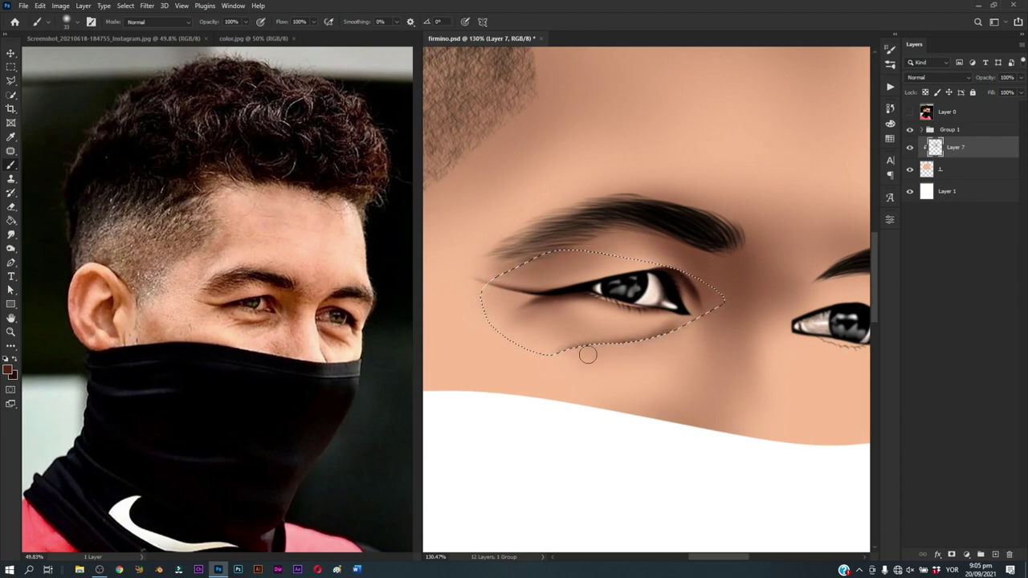
Step: With a smaller brush and a sampled shadow colour, paint a dark line along the lower eyelid
drag(587, 354, 567, 356)
alt+click(624, 328)
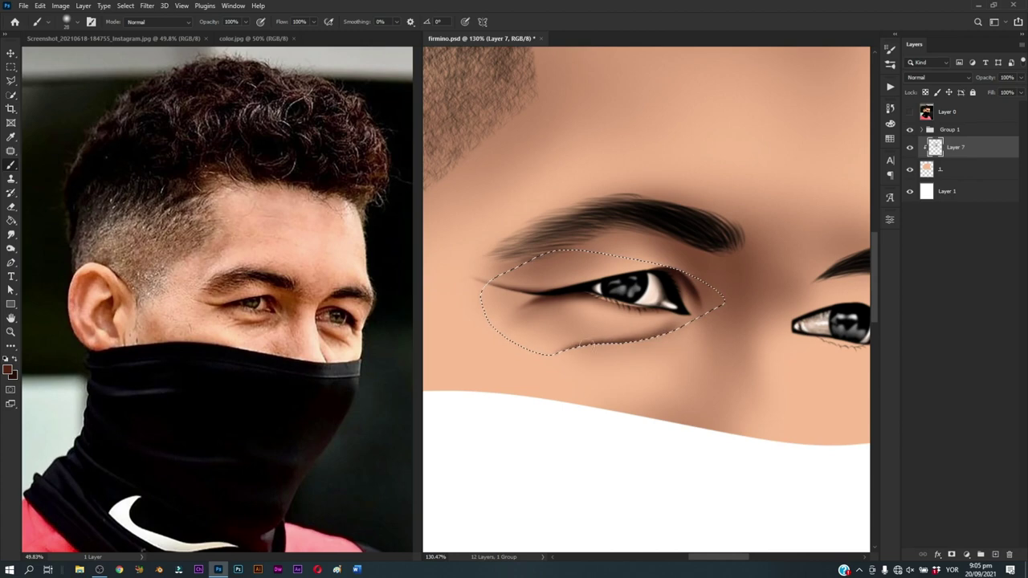
alt+click(578, 322)
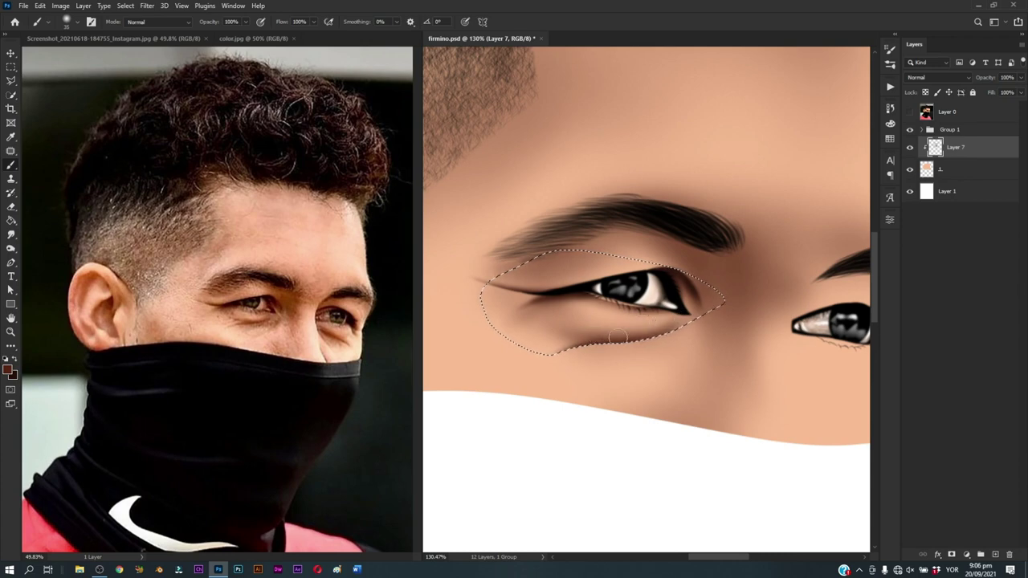
drag(619, 336, 642, 337)
alt+right_click(644, 339)
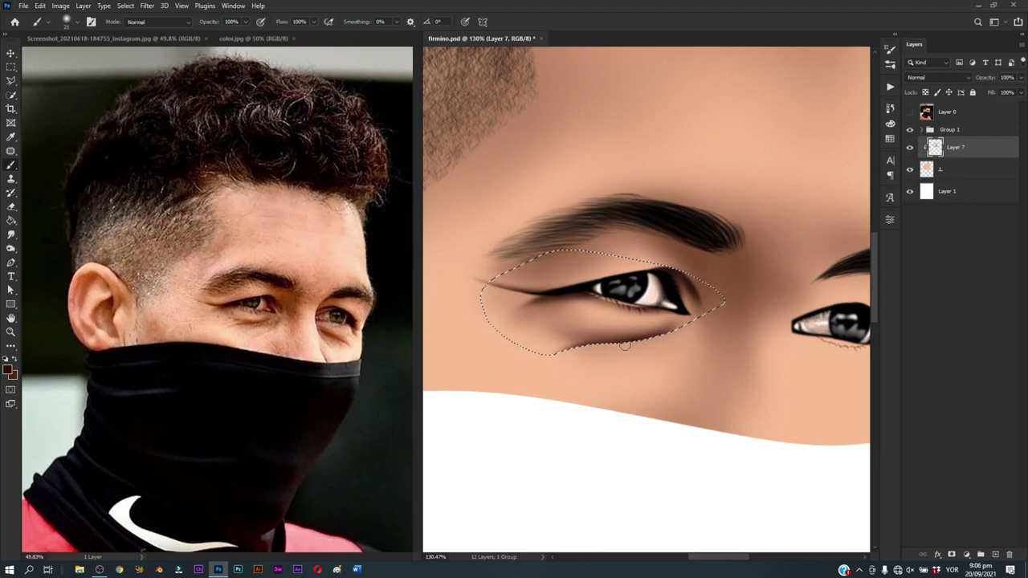
Step: Sample reddish-brown tones to soften and darken the shadow under the lower eyelid
key(z)
mouse_move(614, 347)
mouse_down()
mouse_move(602, 396)
mouse_move(629, 408)
mouse_up()
key(b)
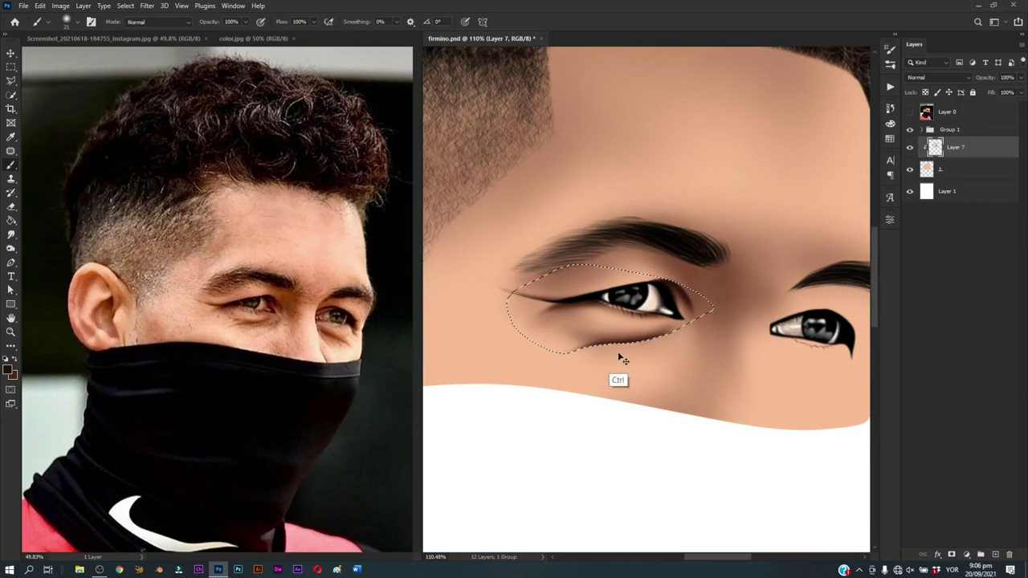
alt+click(586, 330)
alt+click(634, 336)
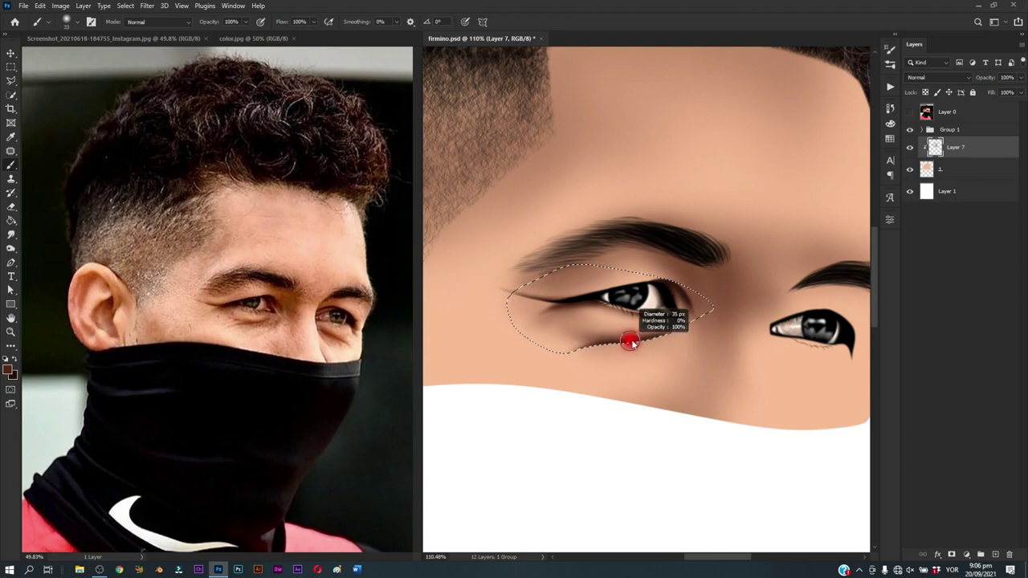
drag(565, 333, 661, 334)
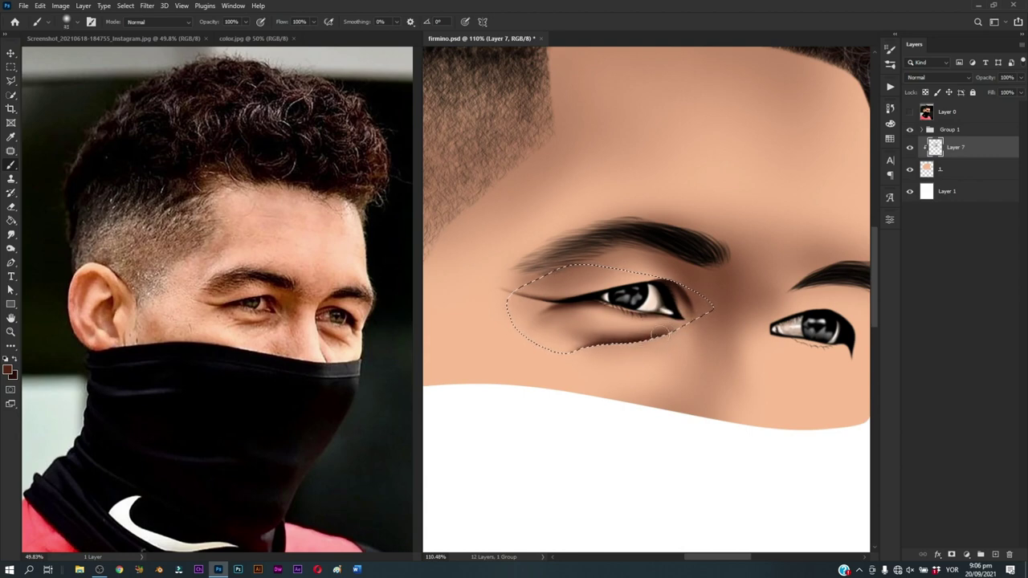
alt+click(592, 314)
alt+click(598, 312)
drag(598, 337, 637, 331)
Step: Save the portrait and clear the selection around the eye
key(z)
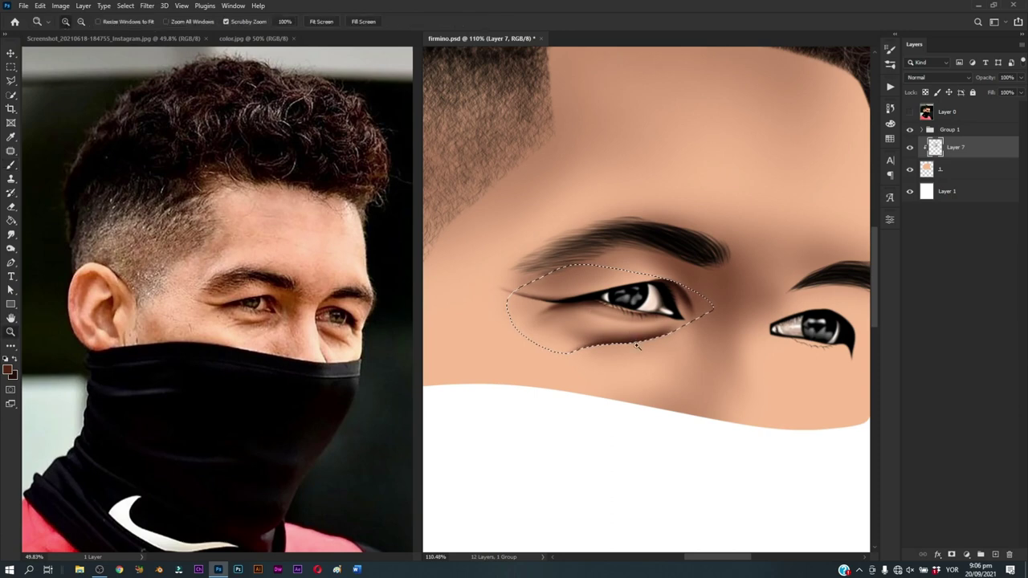
key(ctrl+d)
click(648, 380)
key(b)
key(ctrl+z)
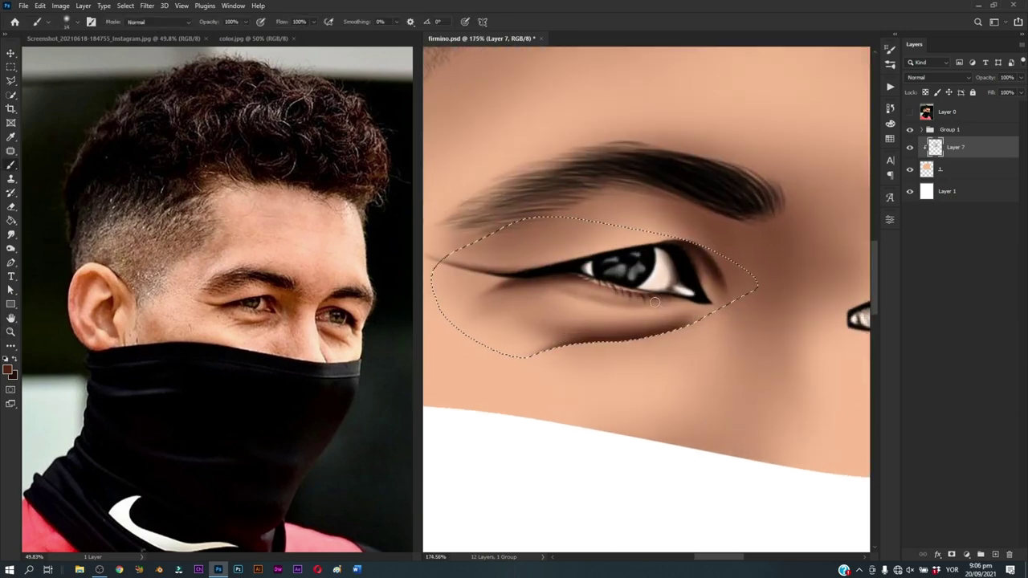
key(ctrl+s)
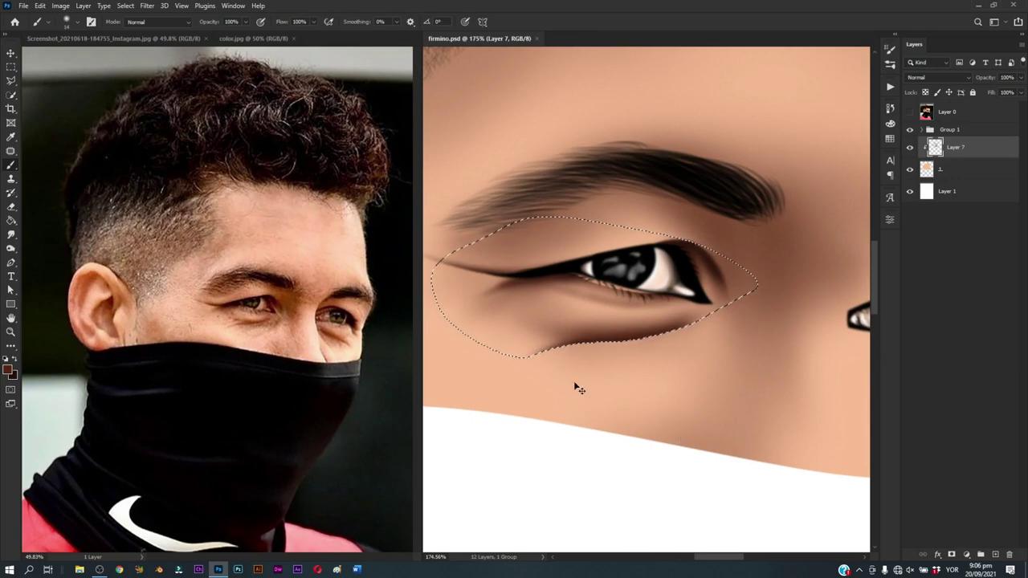
mouse_move(523, 257)
mouse_down()
mouse_move(587, 328)
mouse_move(679, 331)
mouse_up()
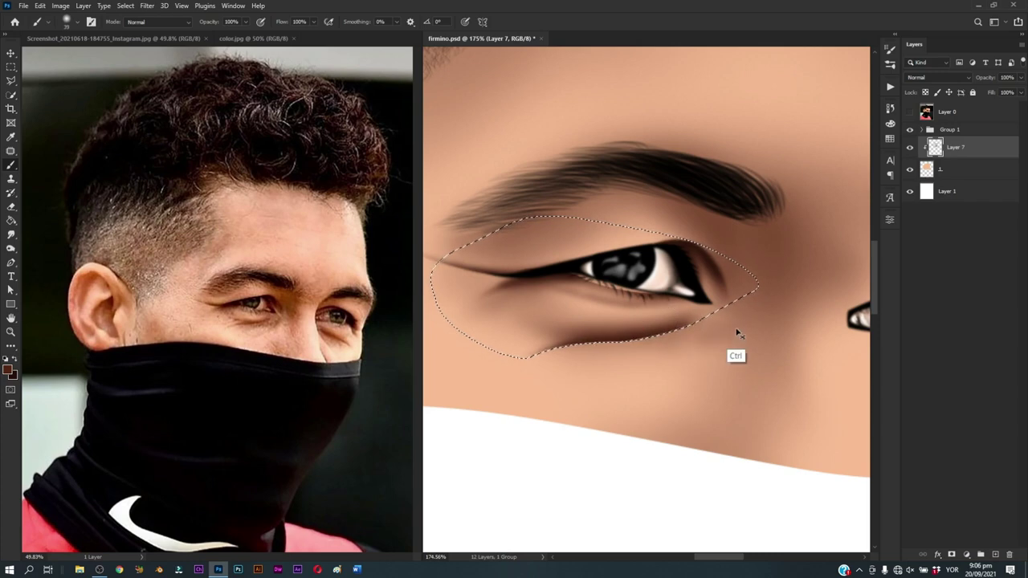
key(ctrl+d)
Step: Trace the inner under-eye area below the left eye with the Pen tool and turn it into a selection
key(p)
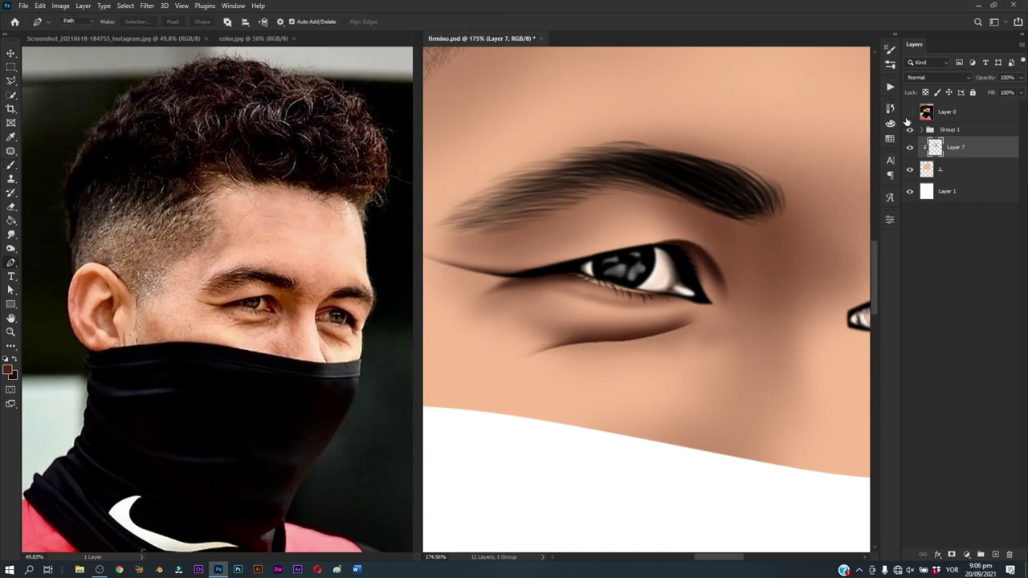
drag(534, 341, 545, 336)
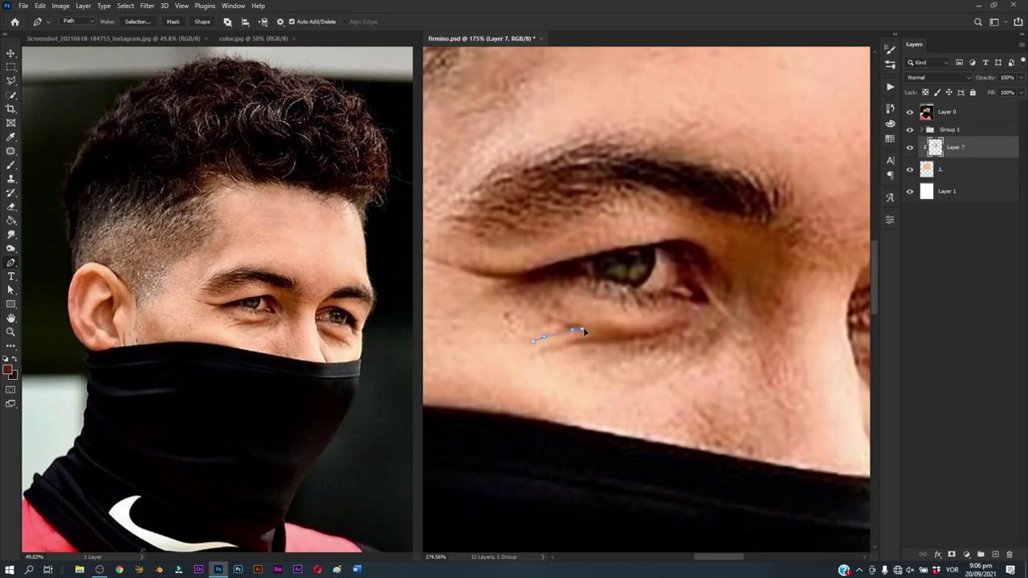
click(580, 267)
click(544, 269)
click(506, 296)
drag(532, 342, 585, 346)
key(ctrl+Return)
Step: Hide the Layer 0 reference photo, shrink the brush and deselect to view the whole portrait
key(b)
click(910, 112)
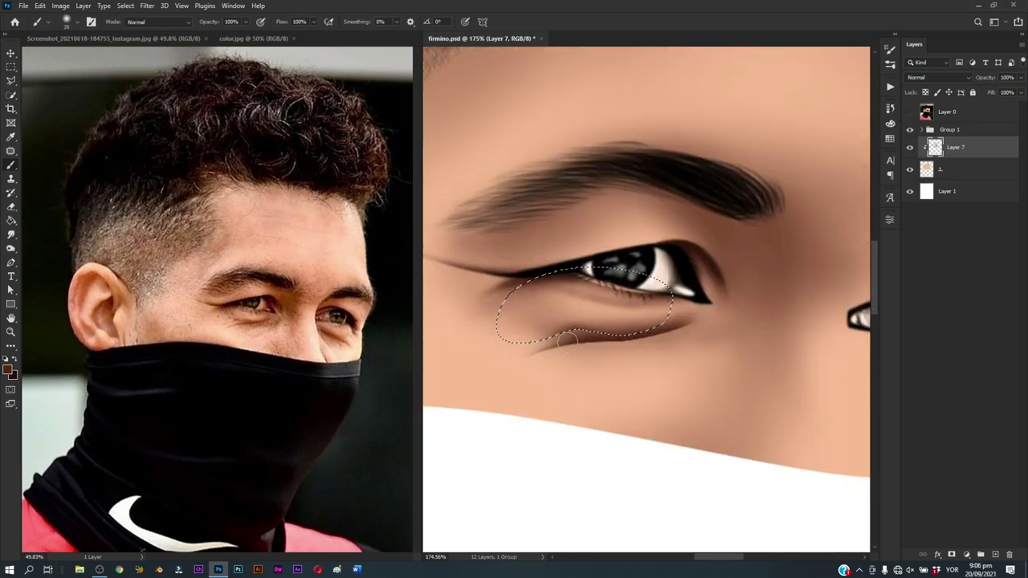
drag(553, 328, 574, 335)
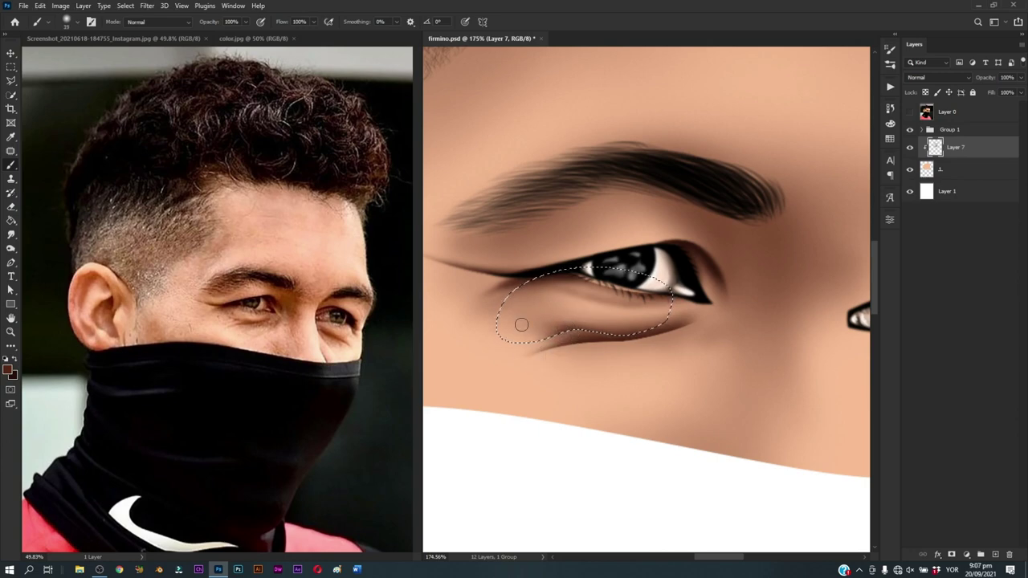
key(ctrl)
key(ctrl+d)
key(z)
key(ctrl+0)
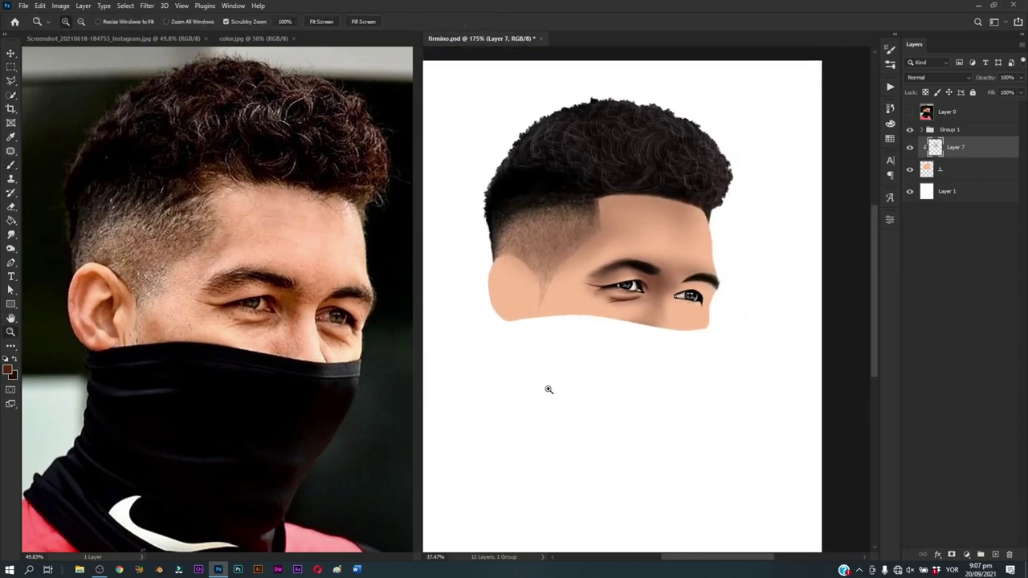
Step: Reselect the under-eye area, inspect the left eye close up, then deselect and zoom back out
drag(556, 390, 618, 384)
key(b)
key(ctrl+shift+d)
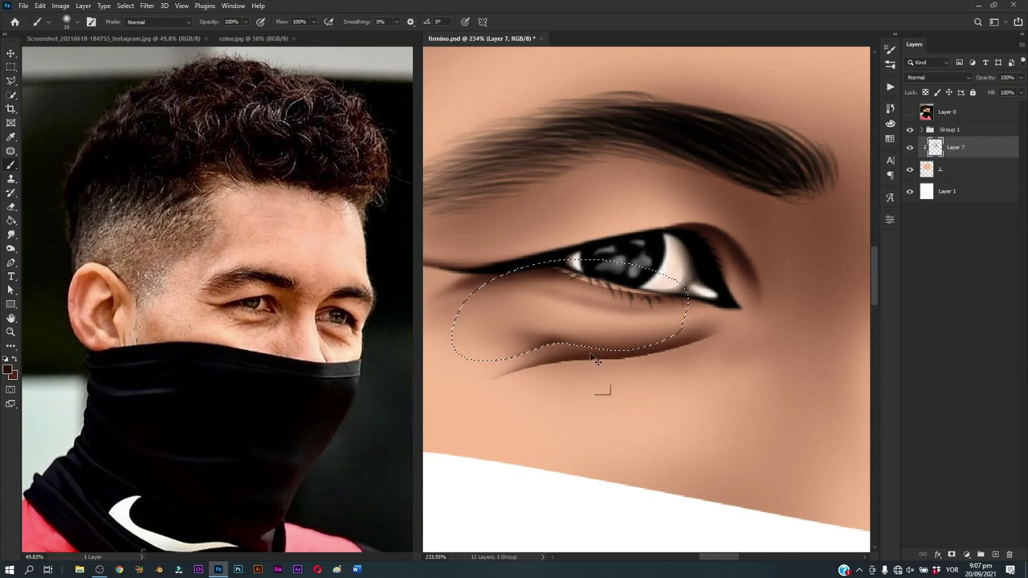
key(ctrl+d)
key(z)
mouse_move(596, 361)
mouse_down()
mouse_move(530, 460)
mouse_move(591, 482)
mouse_up()
key(b)
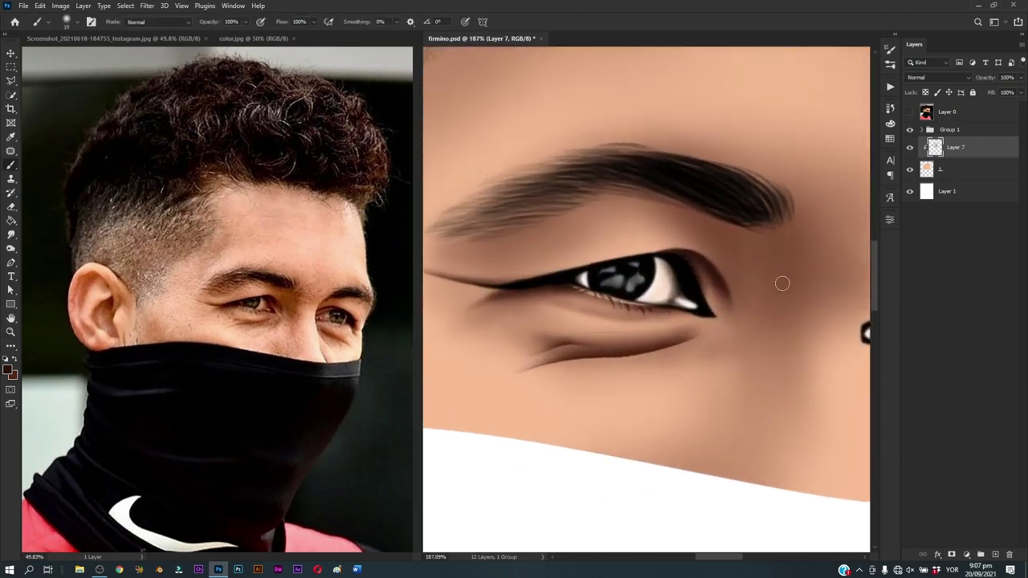
Step: Show the reference photo again and begin a new Pen outline under the left eye
key(p)
click(911, 113)
key(z)
mouse_move(592, 321)
mouse_down()
mouse_move(533, 391)
mouse_move(557, 398)
mouse_up()
drag(590, 342, 610, 342)
Step: Outline the inner under-eye area with the Pen tool and convert it to a selection
key(p)
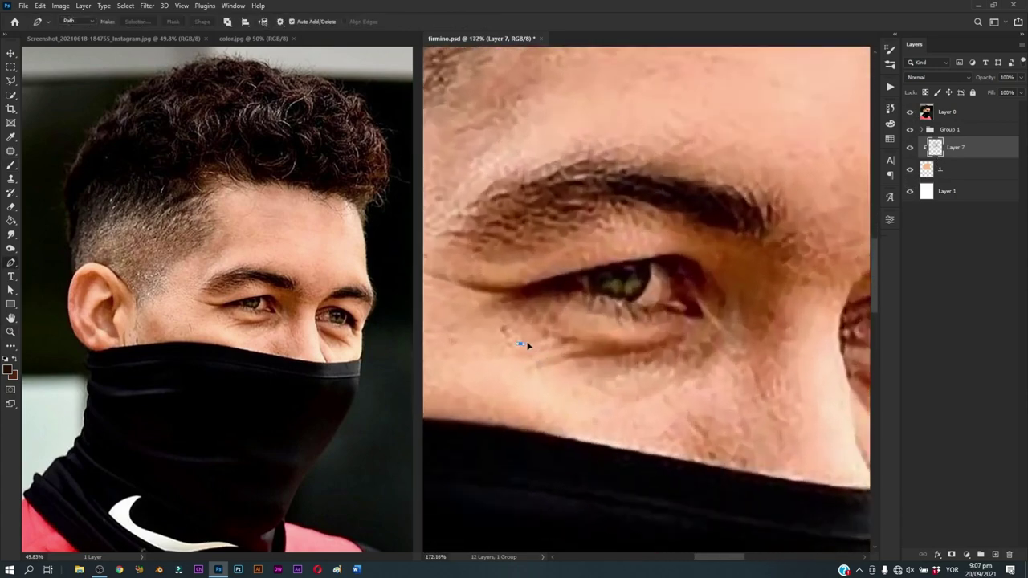
drag(520, 344, 530, 343)
click(611, 299)
click(522, 289)
click(495, 330)
click(521, 344)
key(ctrl+Return)
Step: Hide the reference photo, deselect, and smudge the inner end of the under-eye shadow
key(b)
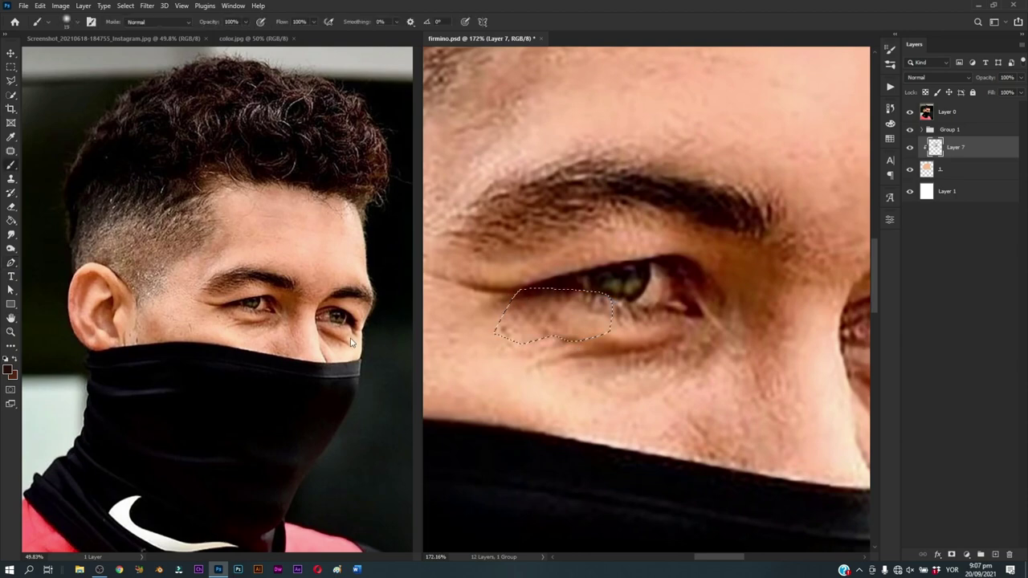
click(910, 112)
key(z)
drag(530, 351, 556, 350)
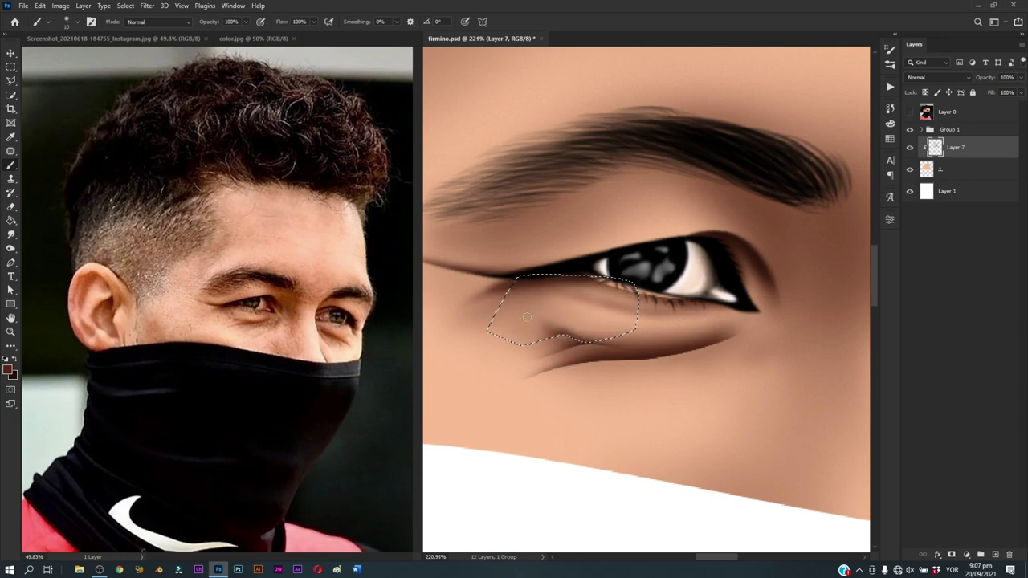
key(ctrl+d)
key(r)
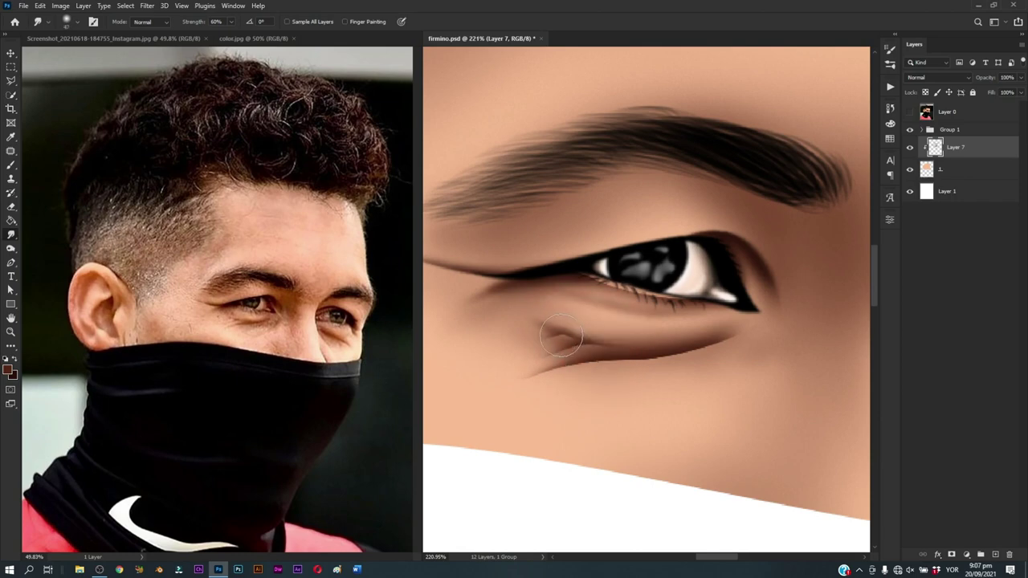
mouse_move(561, 335)
mouse_down()
mouse_move(549, 354)
mouse_move(556, 378)
mouse_move(610, 378)
mouse_move(736, 343)
mouse_move(750, 352)
mouse_move(688, 432)
mouse_up()
Step: Save the portrait and paint shading near the left eye's inner corner
key(z)
key(ctrl+s)
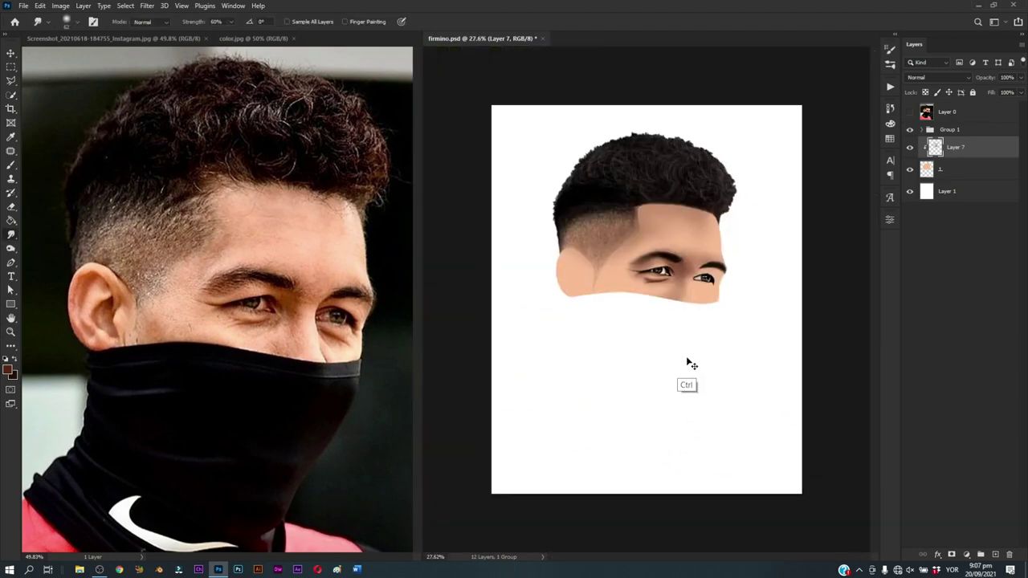
drag(669, 322, 681, 323)
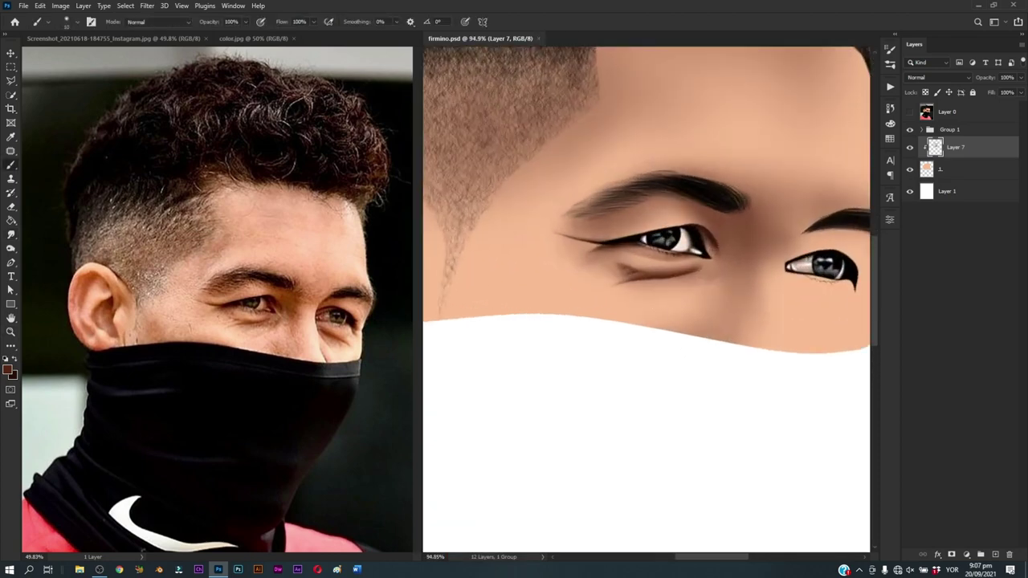
key(b)
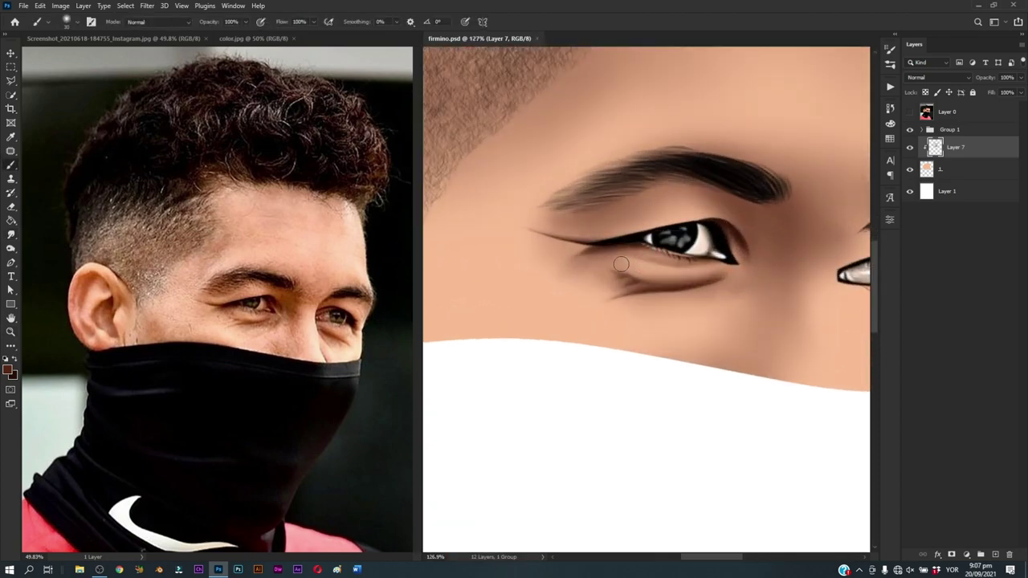
drag(626, 249, 608, 259)
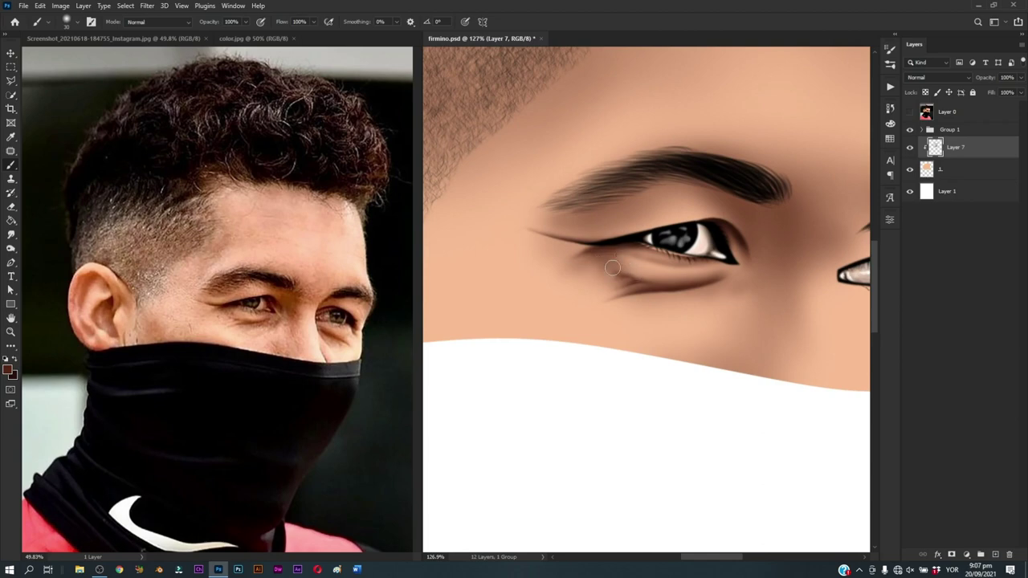
Step: Toggle Layer 0 to compare with the reference, then soften the shading under the lower eyelid
scroll(656, 287, down, 5)
scroll(637, 361, up, 2)
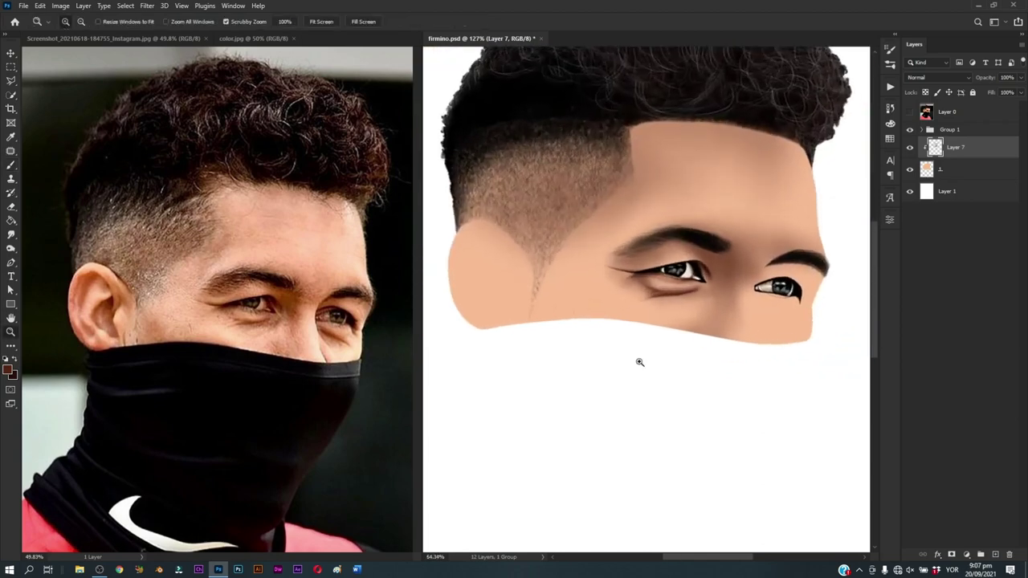
scroll(647, 326, up, 3)
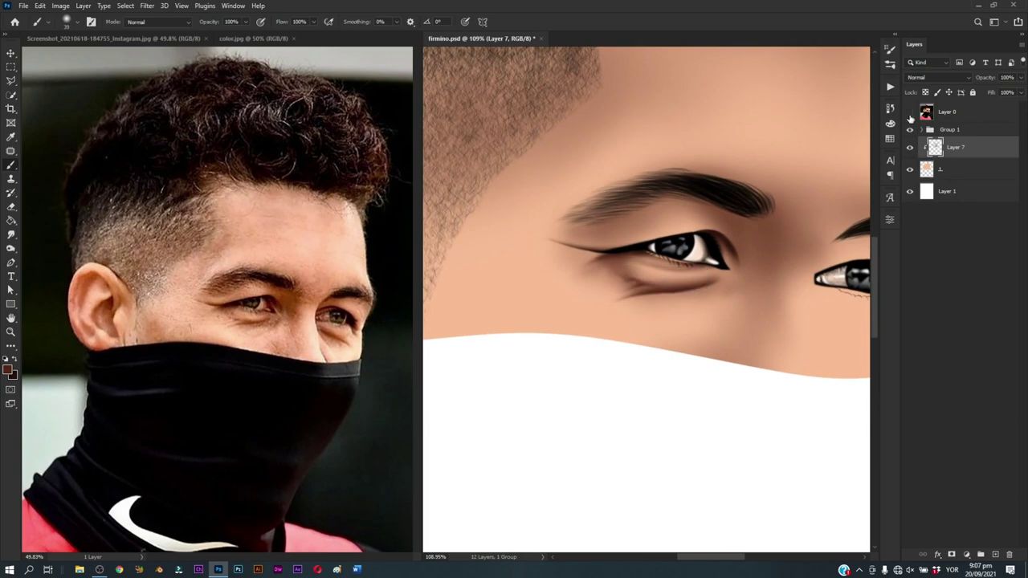
click(910, 115)
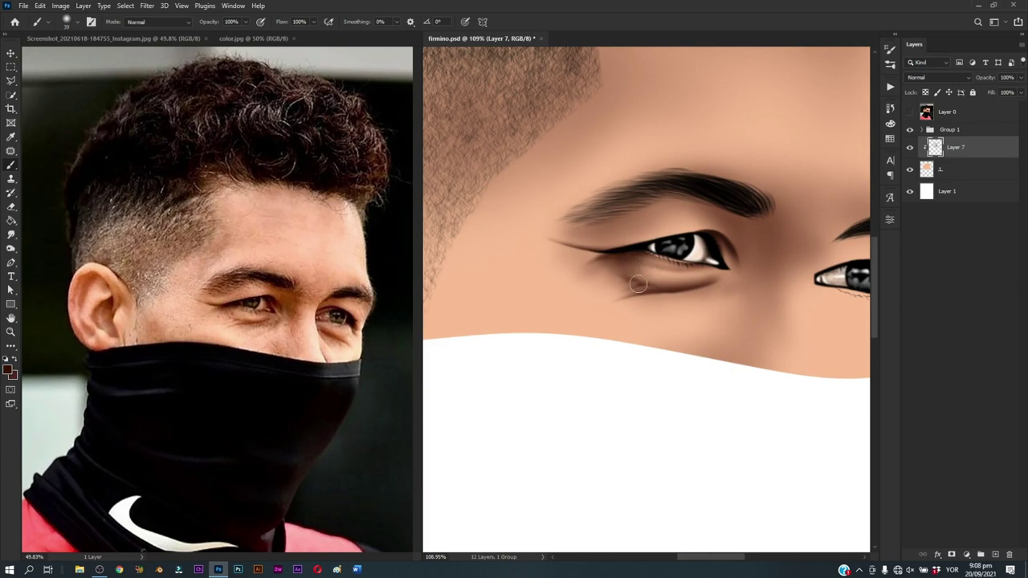
scroll(666, 386, down, 4)
scroll(711, 374, up, 5)
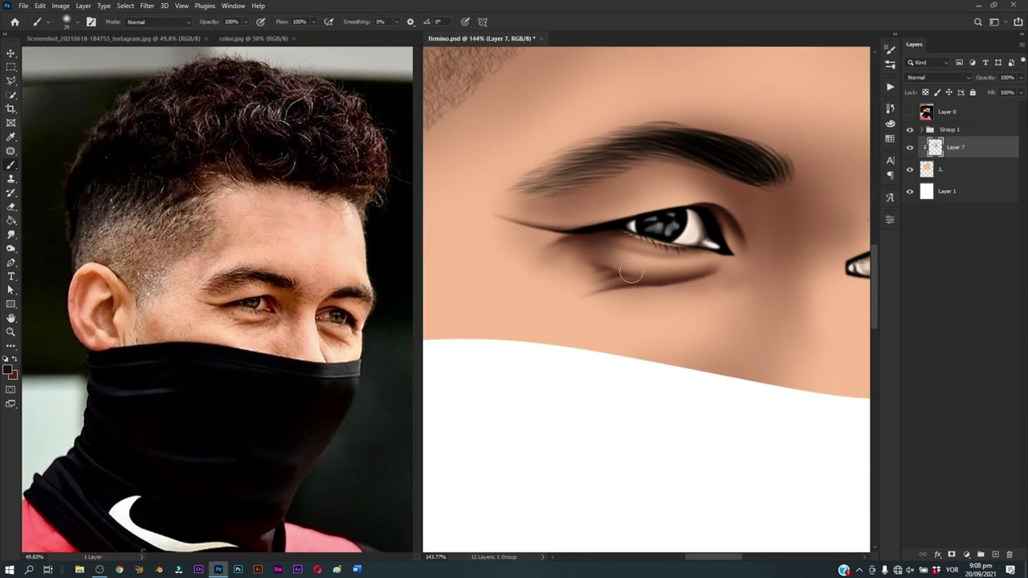
click(910, 112)
drag(615, 258, 630, 259)
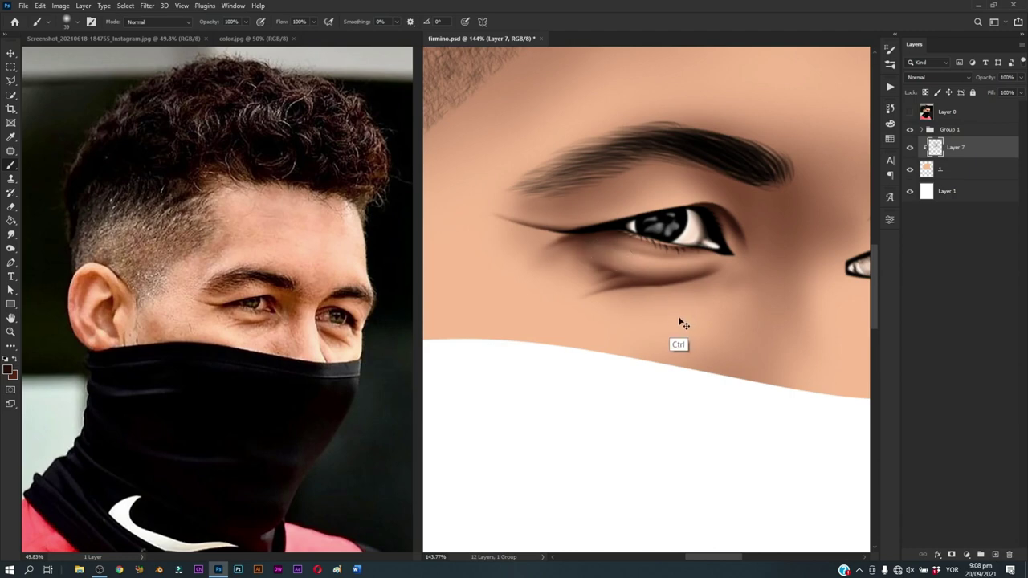
Step: Save the portrait, then darken the left eye's lower lash line, undoing a misplaced stroke
key(ctrl+s)
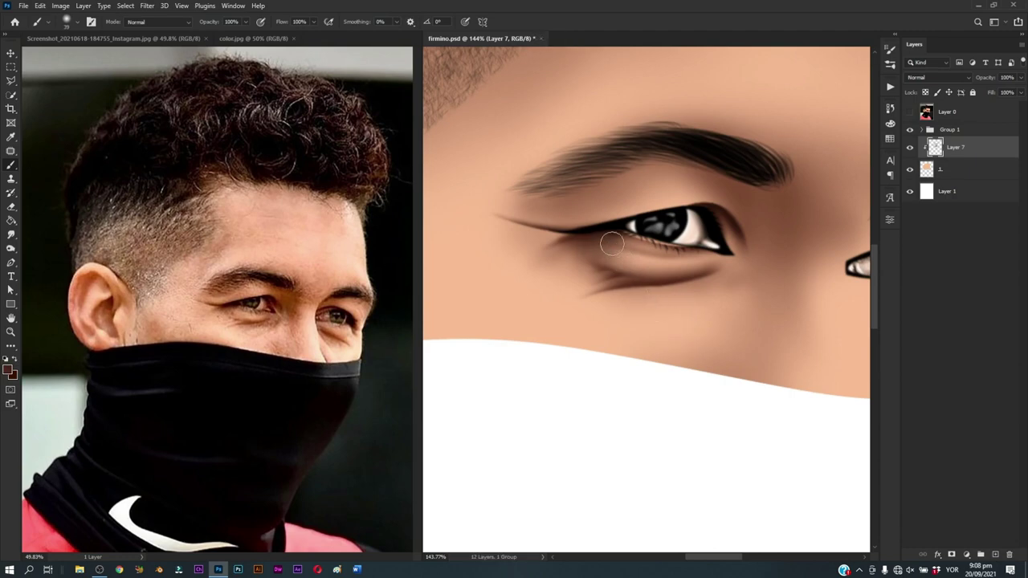
key(ctrl+0)
key(ctrl+s)
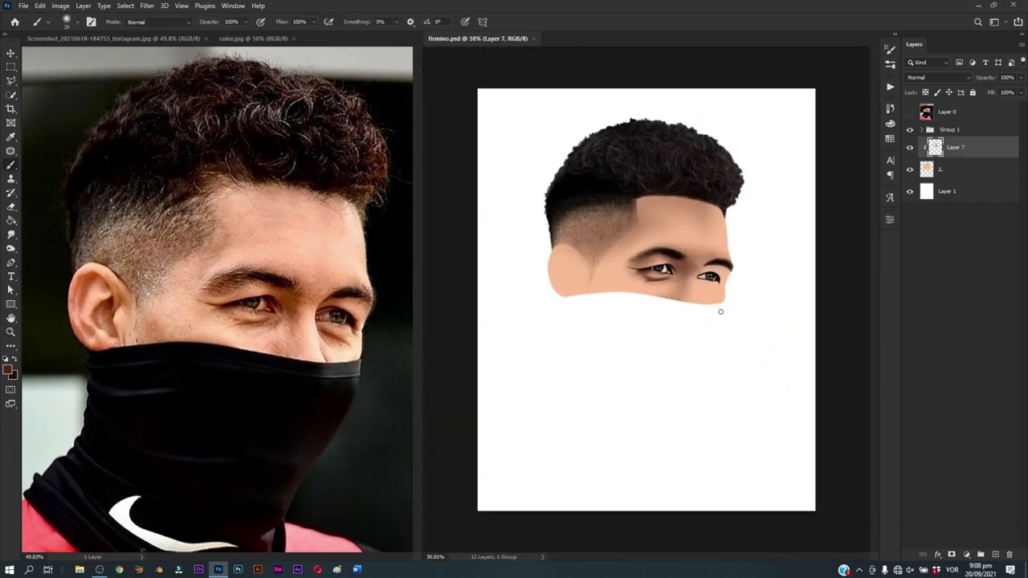
drag(669, 294, 706, 294)
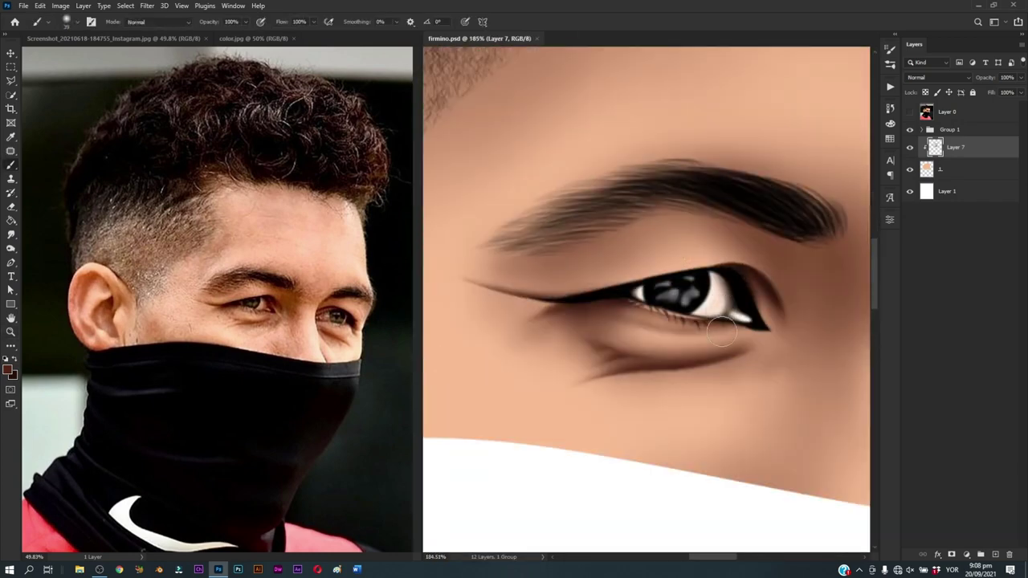
mouse_move(725, 328)
mouse_down()
mouse_move(750, 341)
mouse_move(698, 324)
mouse_up()
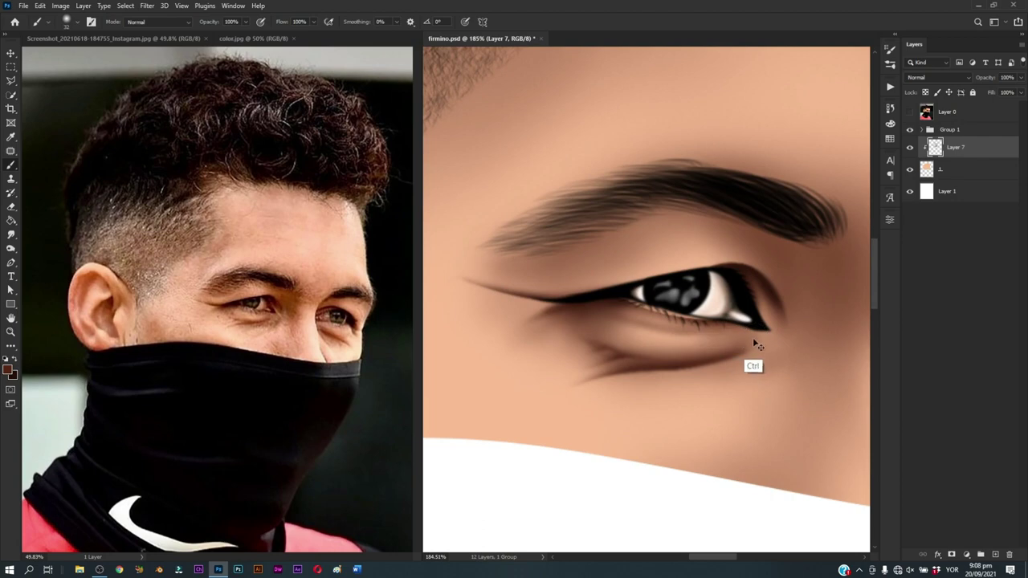
key(ctrl+z)
drag(763, 326, 694, 325)
Step: Centre the left eye, check it against the reference photo, and enlarge the brush
drag(756, 338, 720, 305)
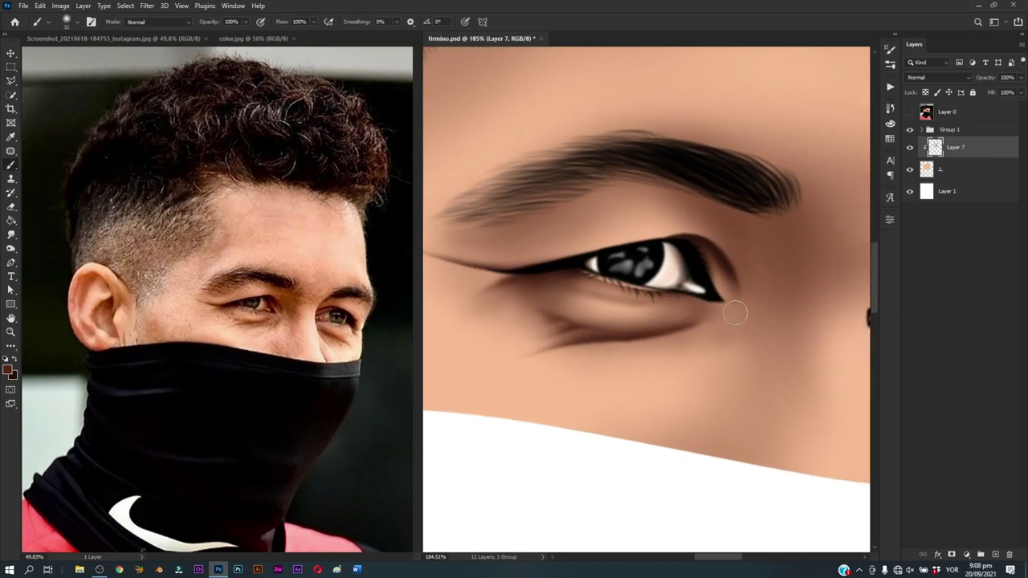
drag(727, 341, 723, 314)
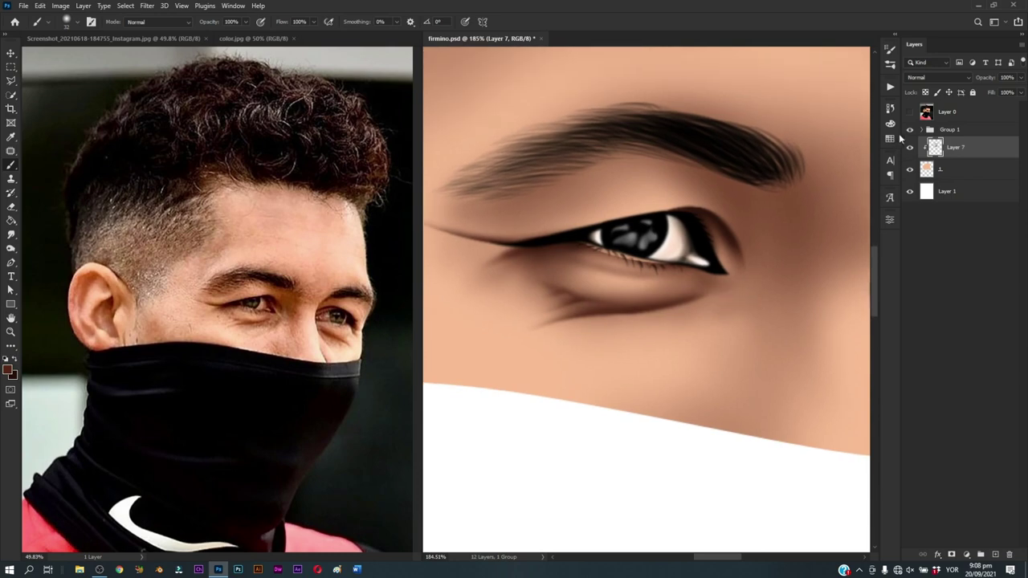
click(910, 112)
key(z)
scroll(703, 374, down, 3)
scroll(703, 374, up, 2)
key(b)
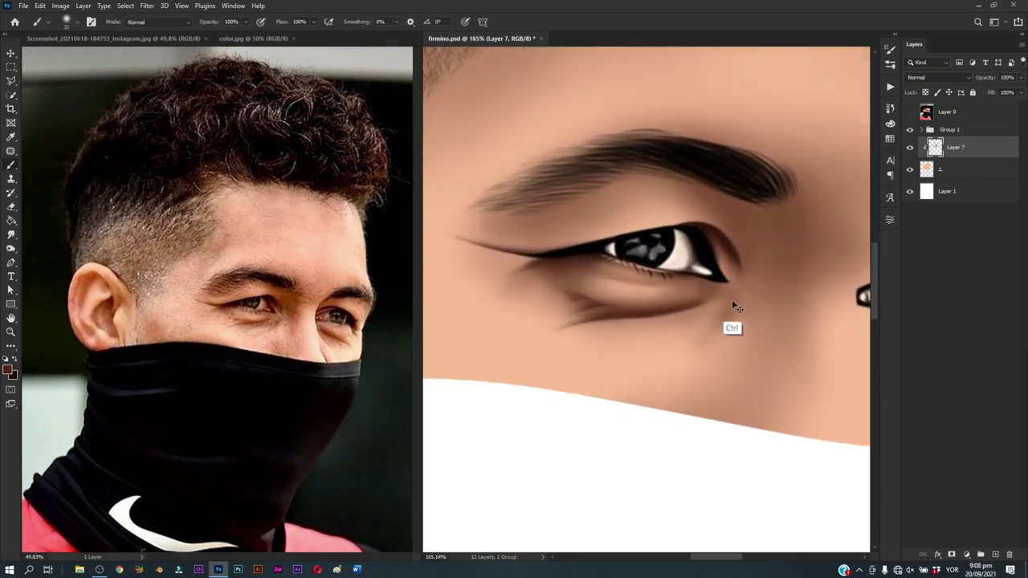
mouse_move(673, 358)
mouse_down()
mouse_move(712, 329)
mouse_move(689, 313)
mouse_move(733, 282)
mouse_up()
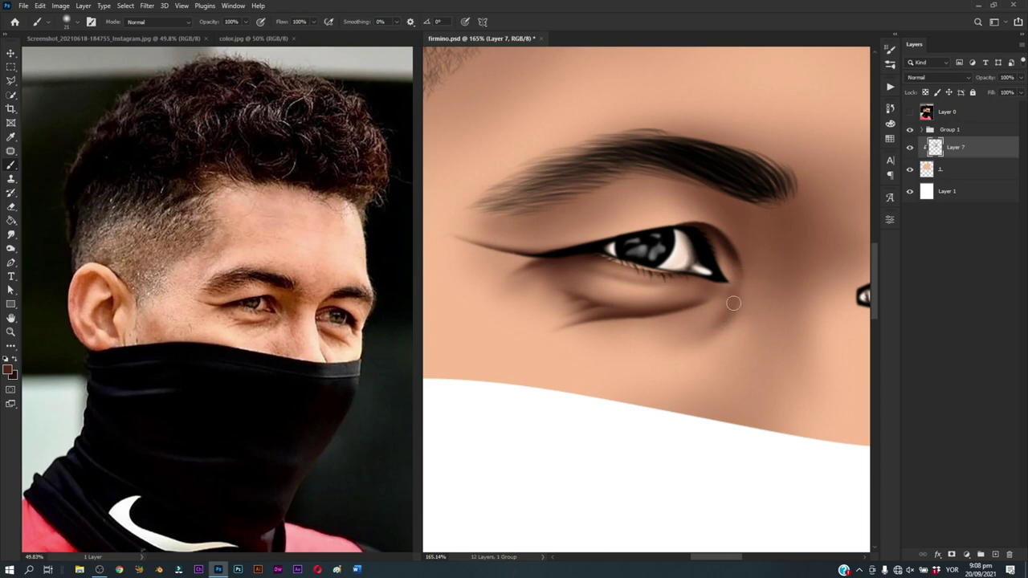
Step: Save, darken the shadow under the left eye, and shrink the brush to 25 px
scroll(775, 305, down, 5)
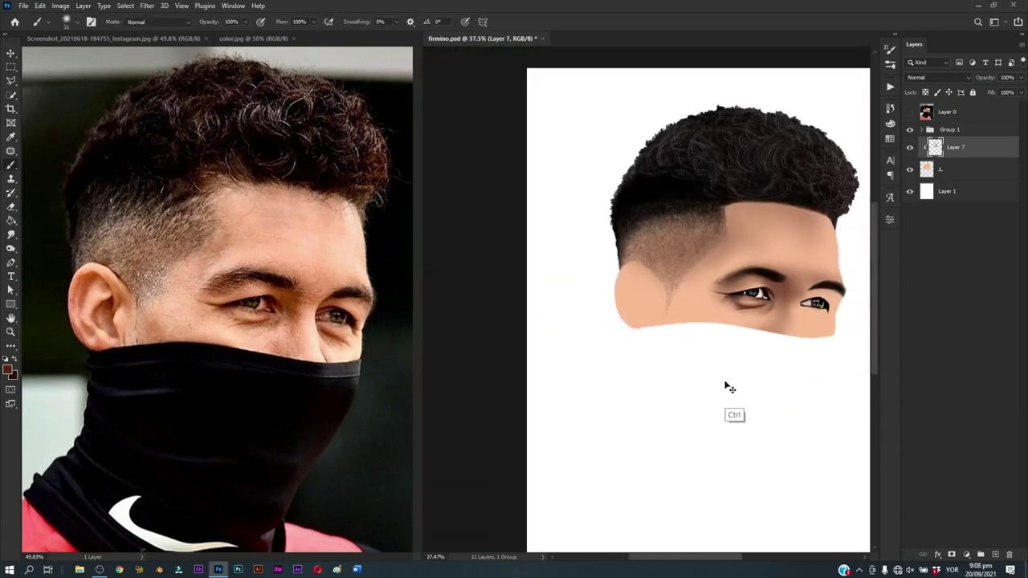
key(ctrl+s)
scroll(773, 363, up, 1)
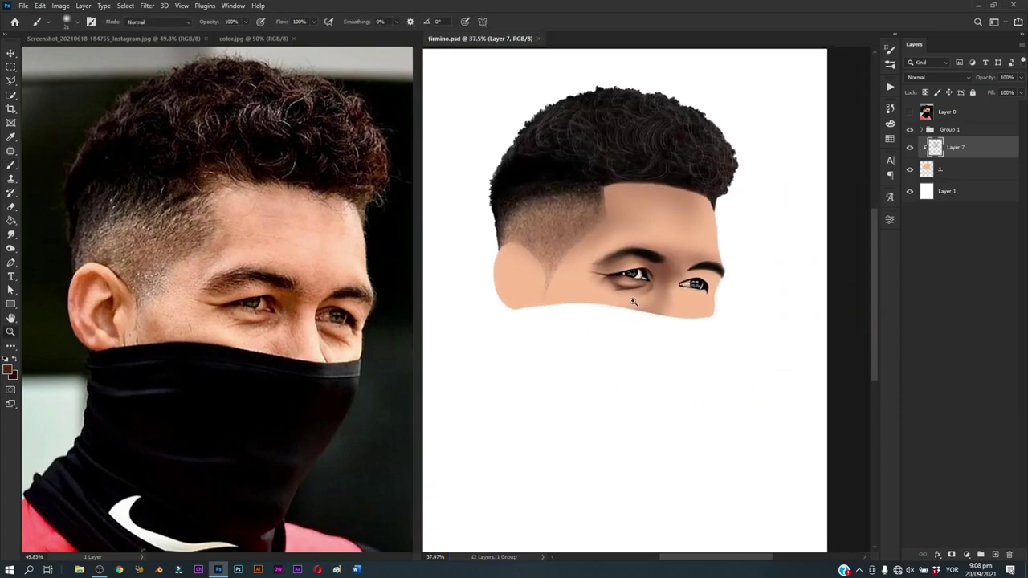
scroll(640, 302, up, 3)
mouse_move(641, 302)
mouse_down()
mouse_move(643, 287)
mouse_move(665, 294)
mouse_move(634, 298)
mouse_up()
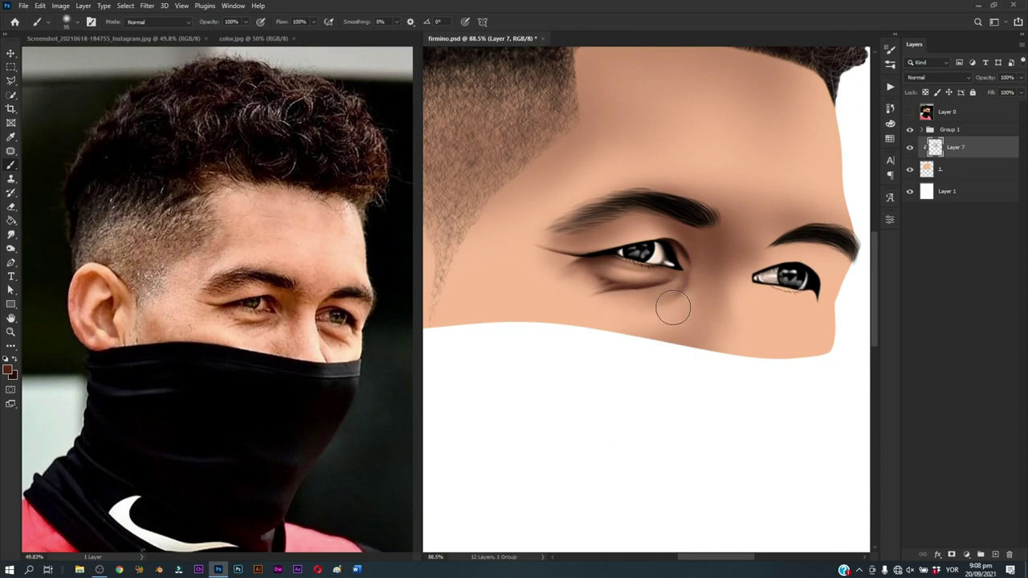
alt+right_click(673, 301)
alt+right_click(699, 275)
drag(700, 275, 688, 274)
Step: Toggle the reference photo on and off to compare while adjusting the brush size
drag(717, 289, 732, 290)
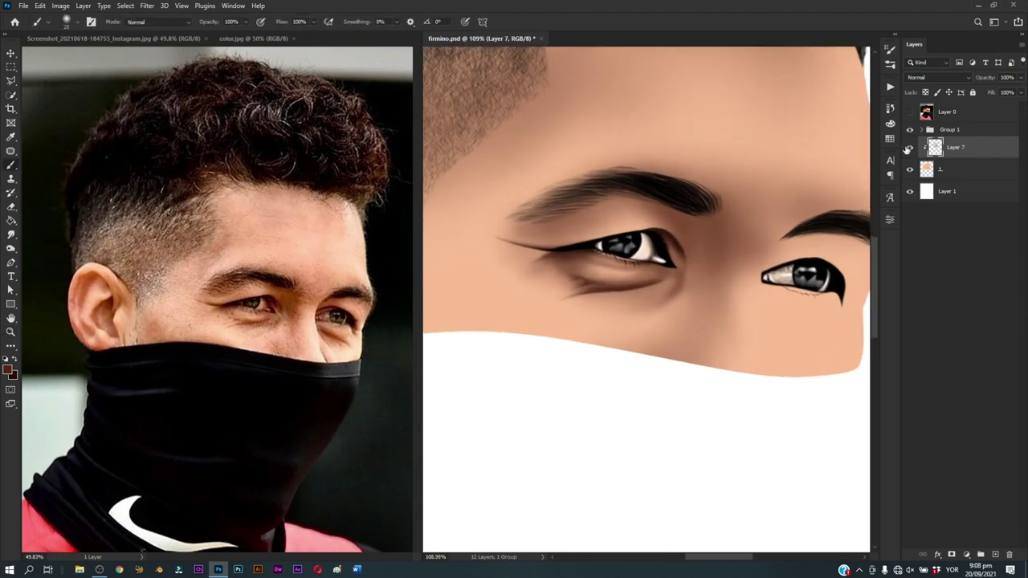
click(910, 113)
drag(717, 254, 701, 265)
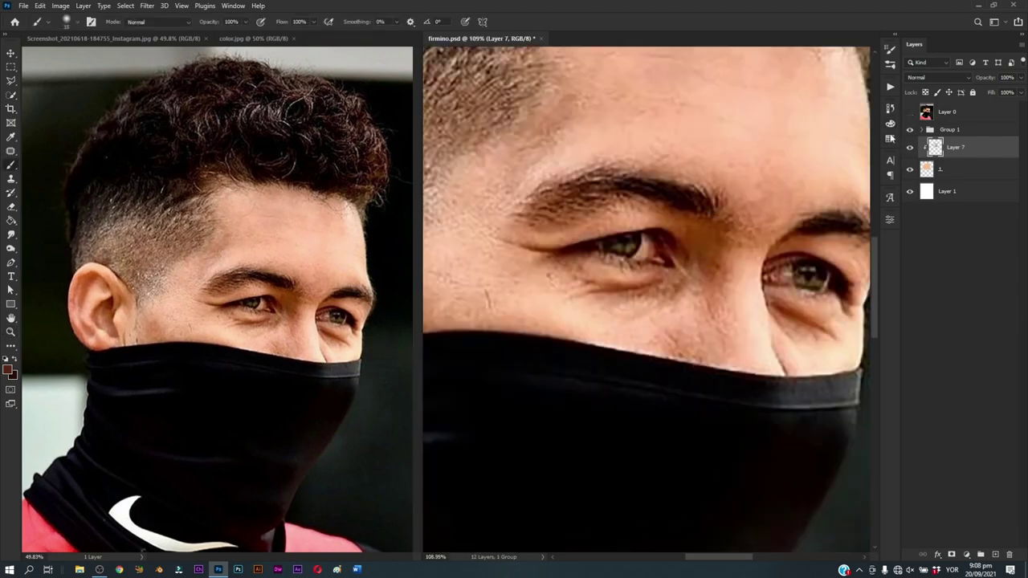
click(910, 112)
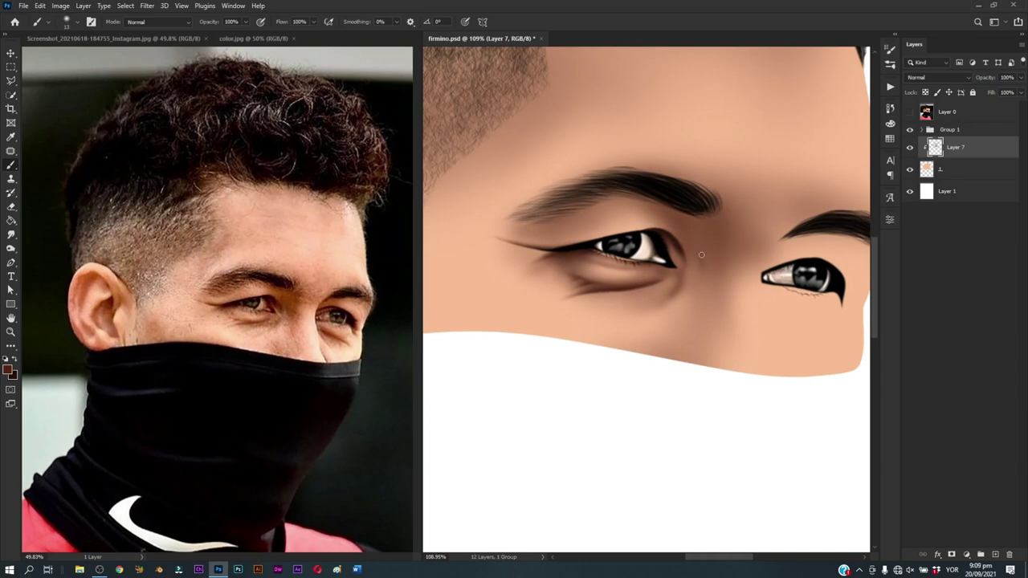
drag(712, 259, 701, 234)
drag(720, 272, 718, 264)
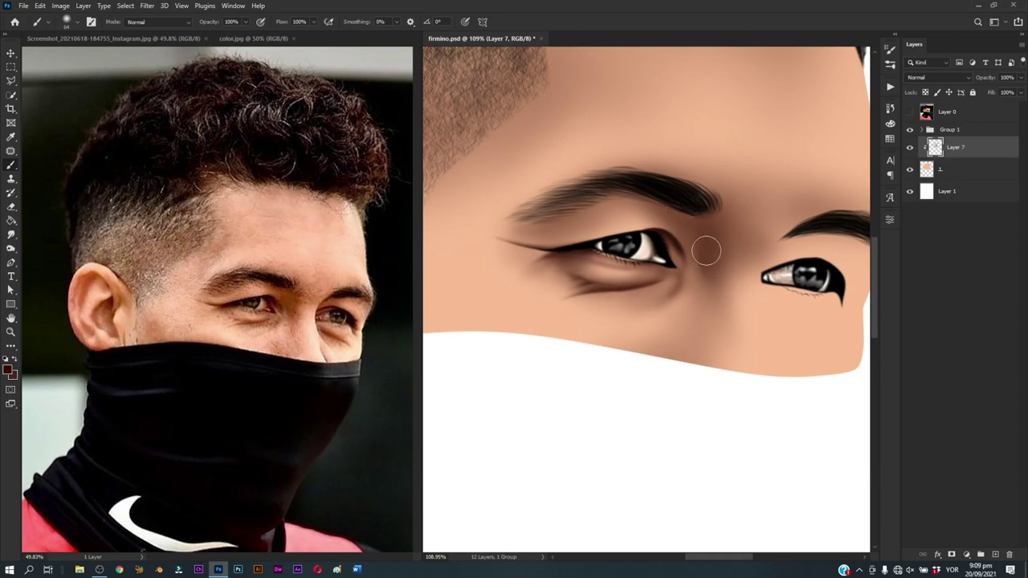
Step: Zoom in on the eyes and set the brush to a soft 84 px, enlarging it further
key(z)
drag(722, 389, 673, 386)
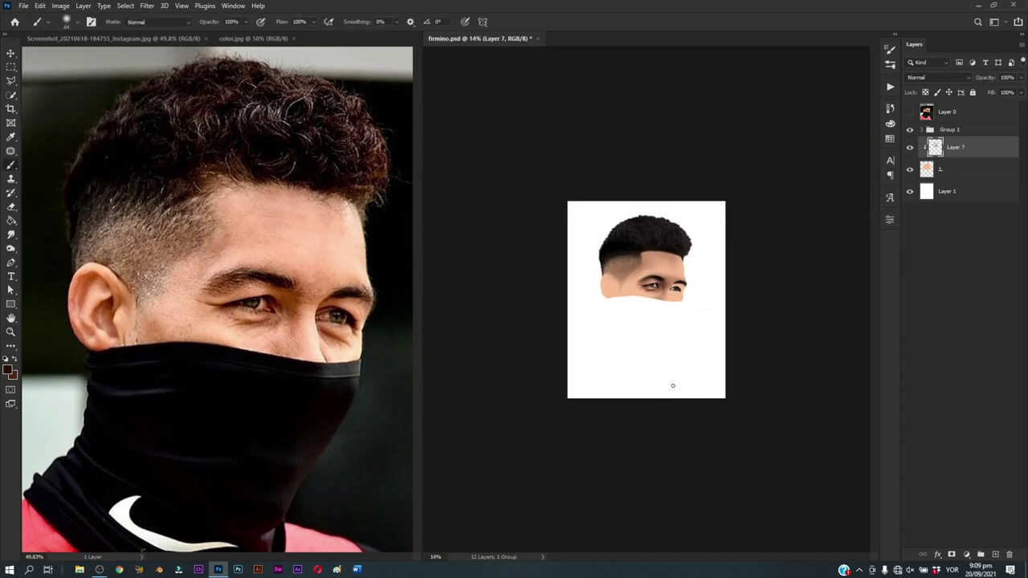
key(z)
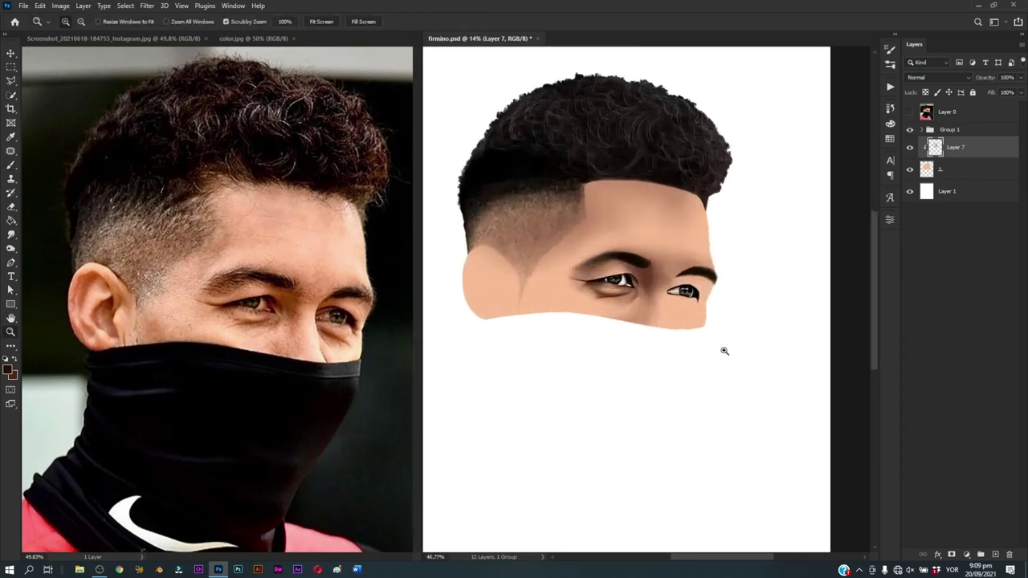
drag(679, 316, 725, 349)
drag(621, 280, 626, 304)
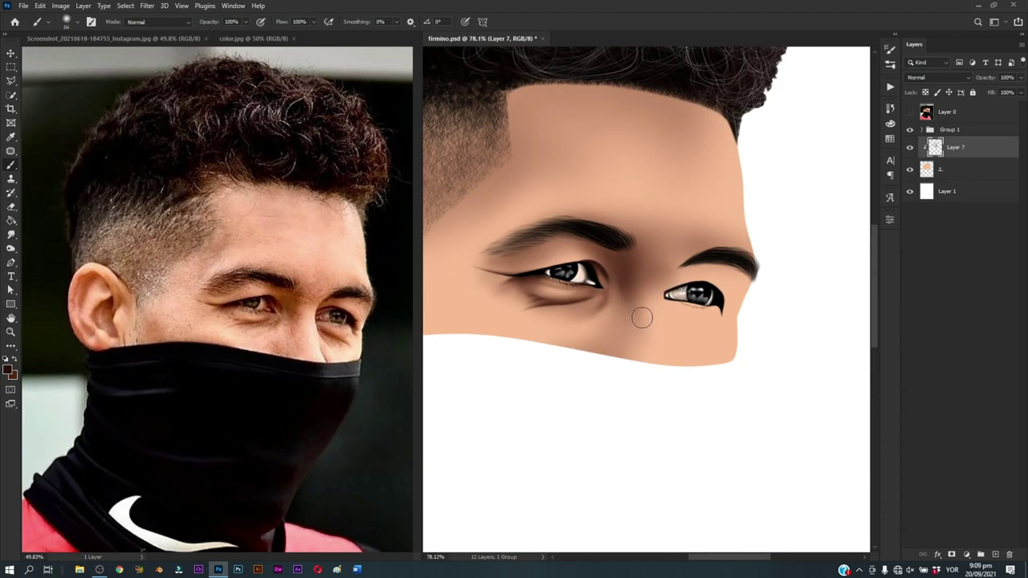
drag(642, 318, 646, 321)
Step: Frame both eyes in view and save firmimo.psd
key(z)
drag(704, 309, 692, 361)
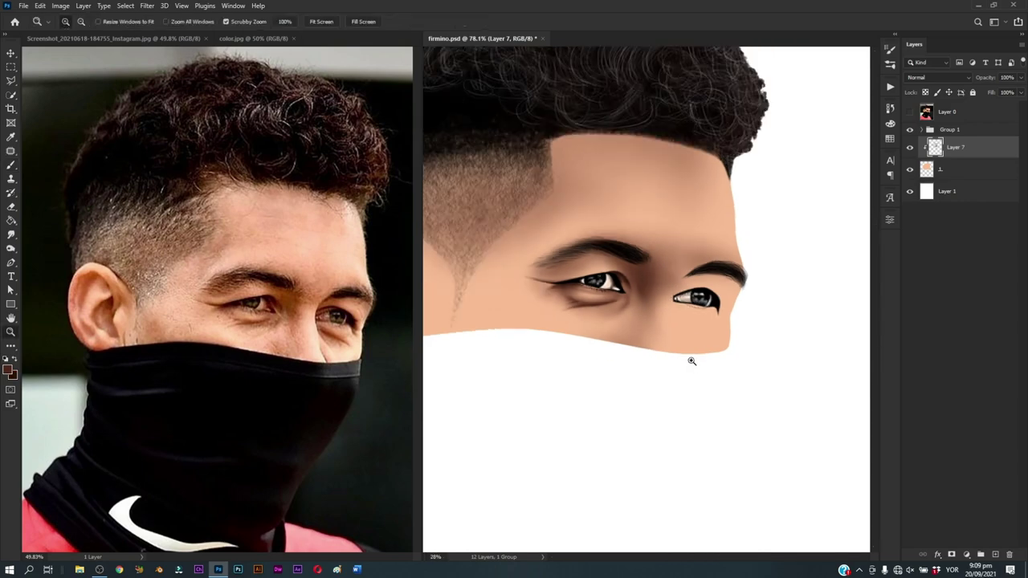
drag(624, 299, 550, 230)
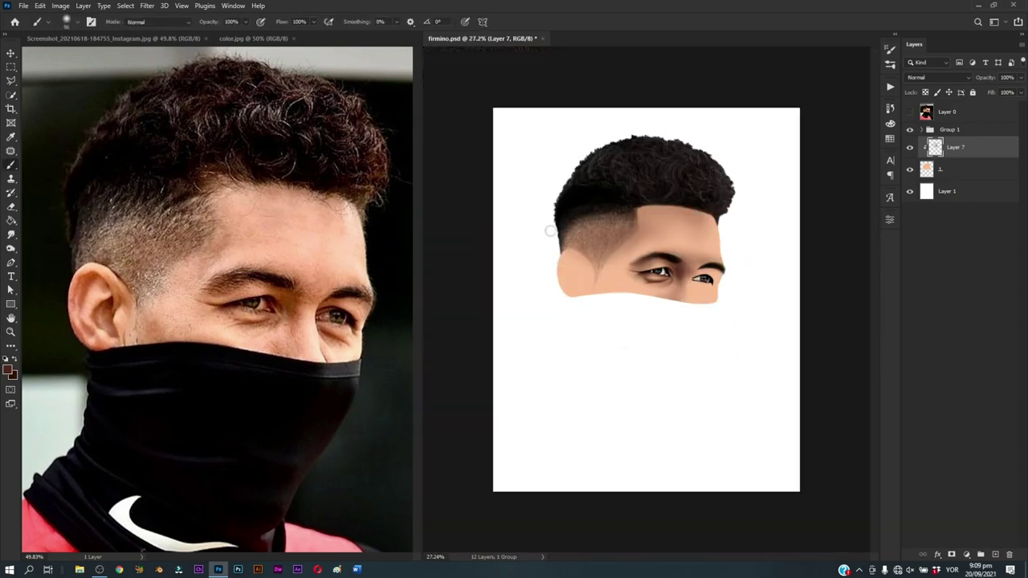
key(z)
drag(653, 269, 691, 269)
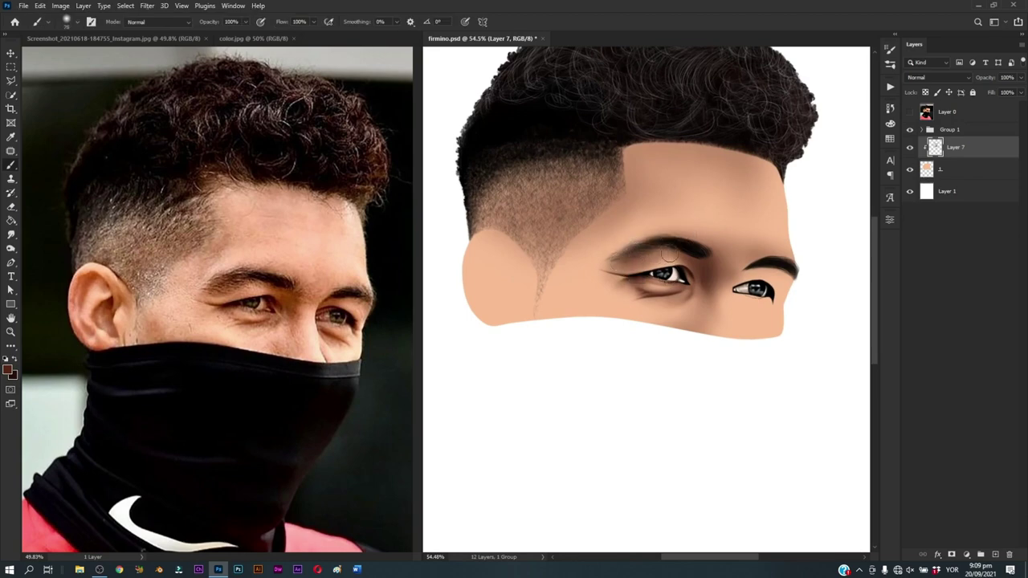
key(ctrl+s)
mouse_move(734, 326)
mouse_down()
mouse_move(595, 317)
mouse_move(634, 317)
mouse_up()
Step: Trace a pen outline around the right-hand eye and convert it into a selection
key(p)
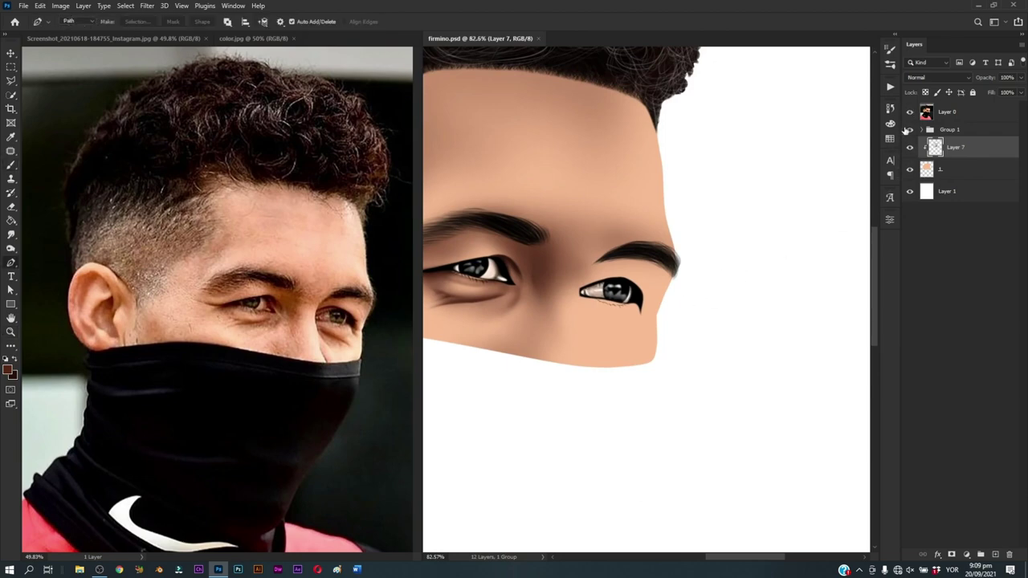
click(910, 112)
scroll(595, 405, up, 2)
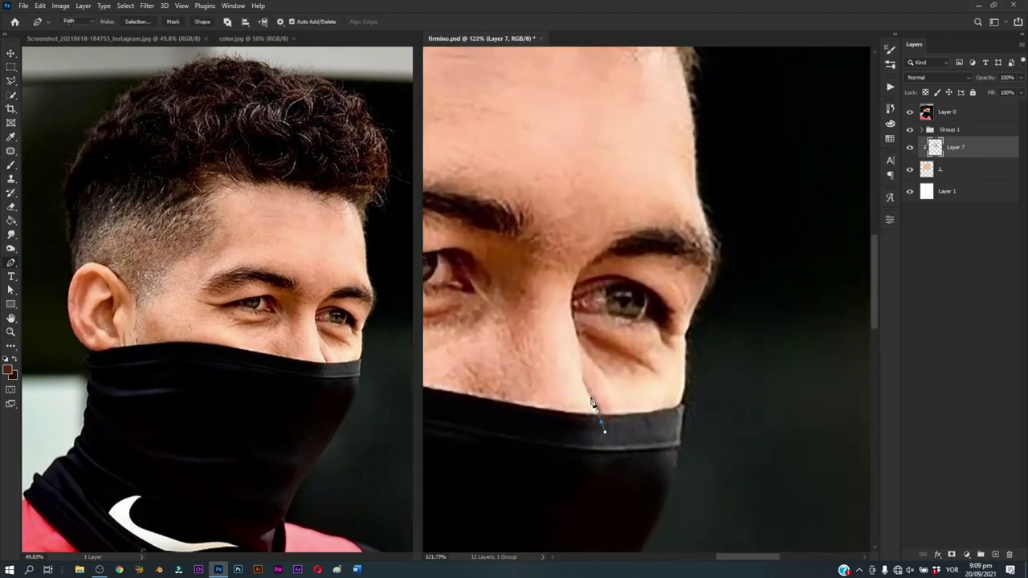
click(579, 353)
key(ctrl+z)
drag(753, 366, 756, 398)
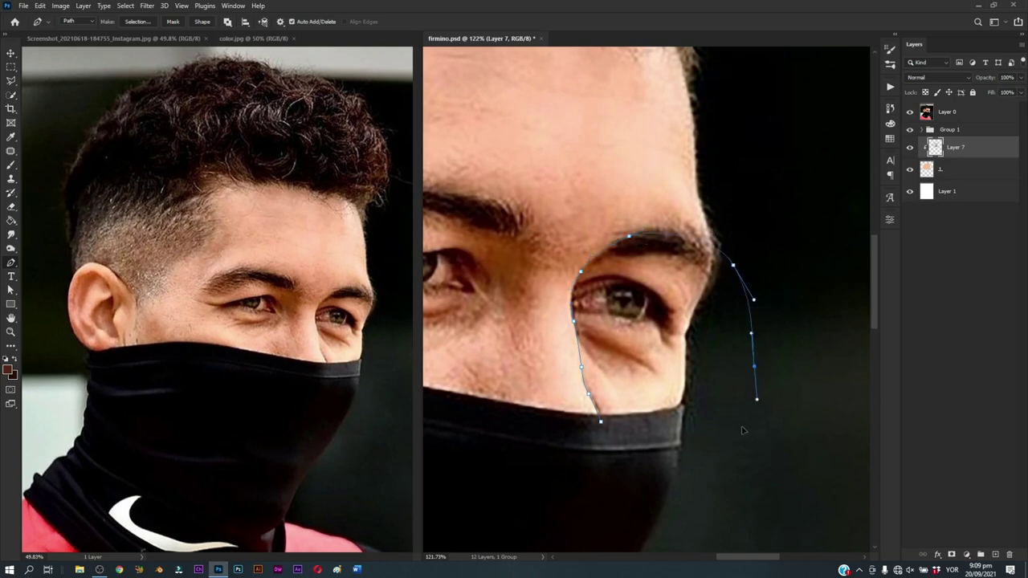
click(667, 455)
click(601, 420)
key(ctrl+Return)
Step: Shade the right eye's upper lid inside the selection and pick a darker brown skin tone
key(b)
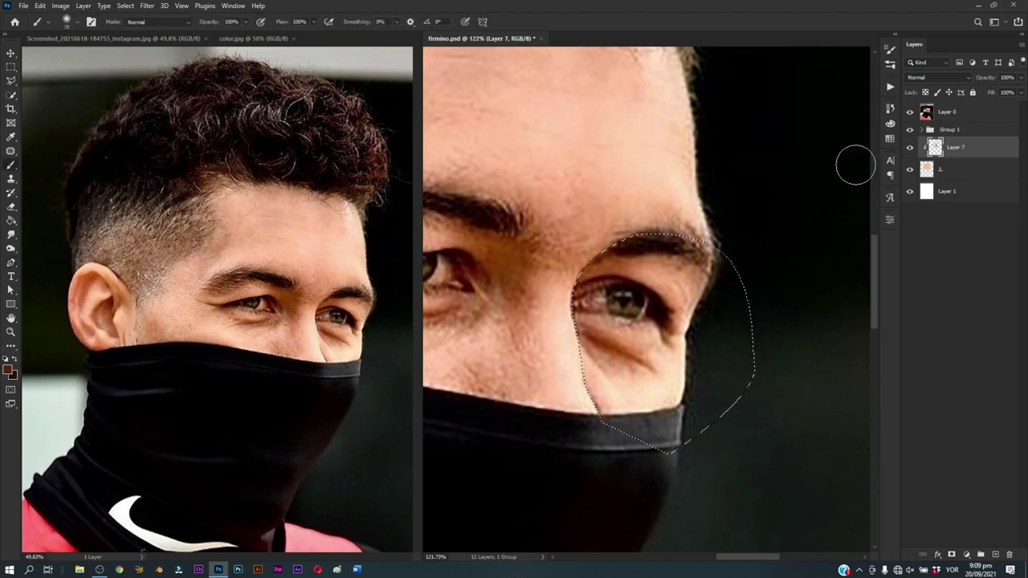
click(910, 113)
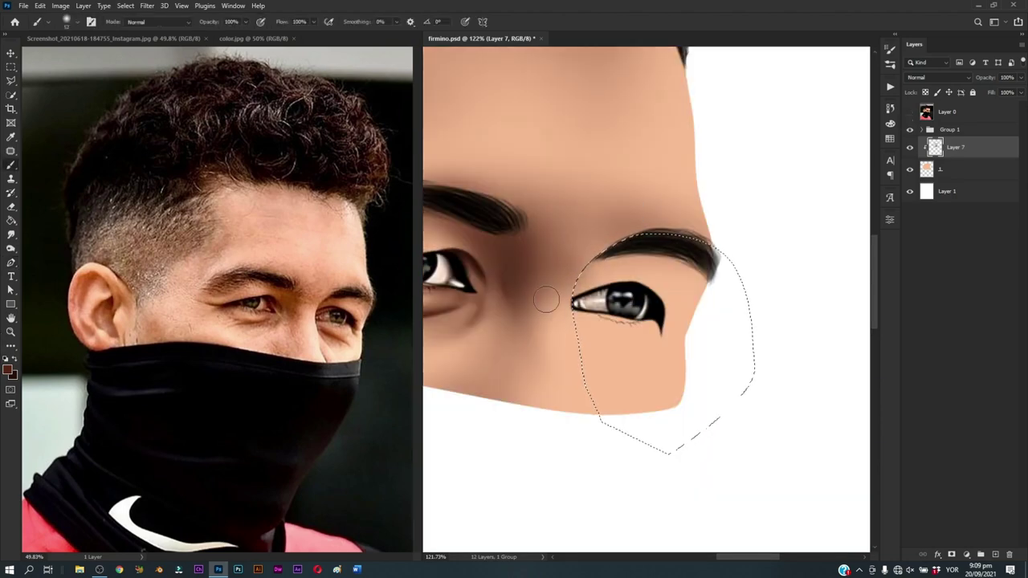
mouse_move(573, 266)
mouse_down()
mouse_move(659, 246)
mouse_move(644, 258)
mouse_up()
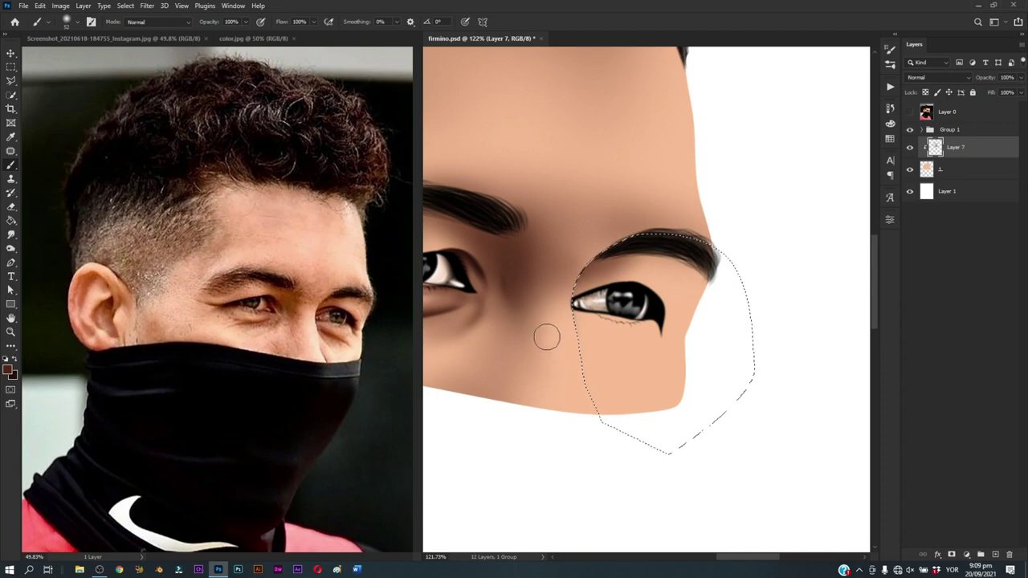
alt+right_click(573, 390)
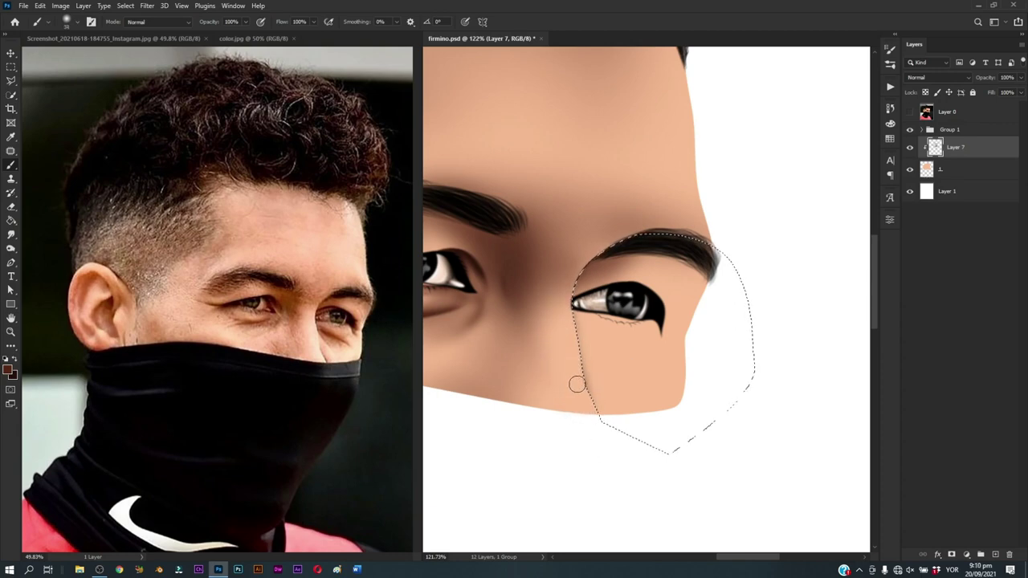
click(910, 113)
alt+right_click(587, 357)
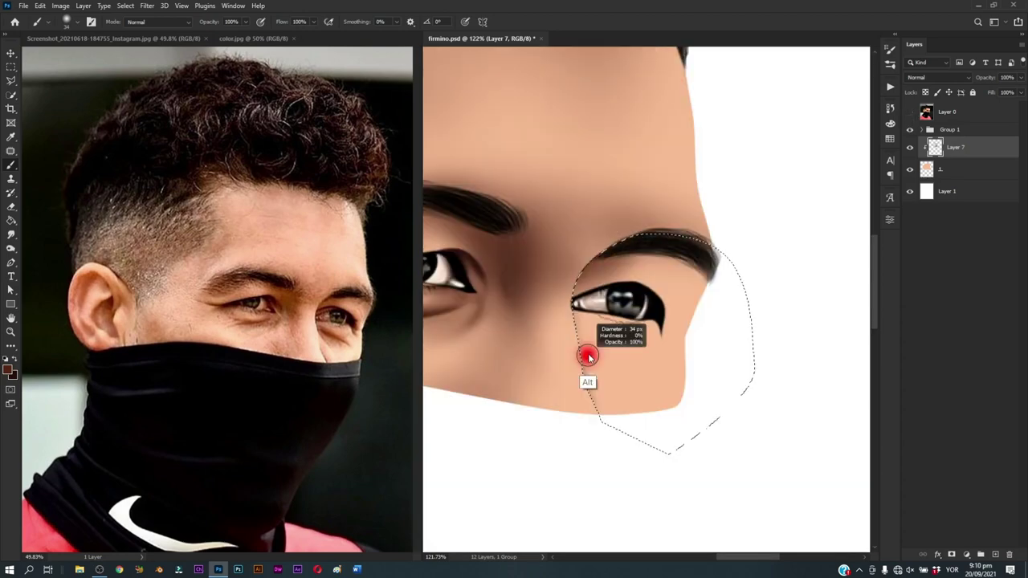
alt+right_click(578, 398)
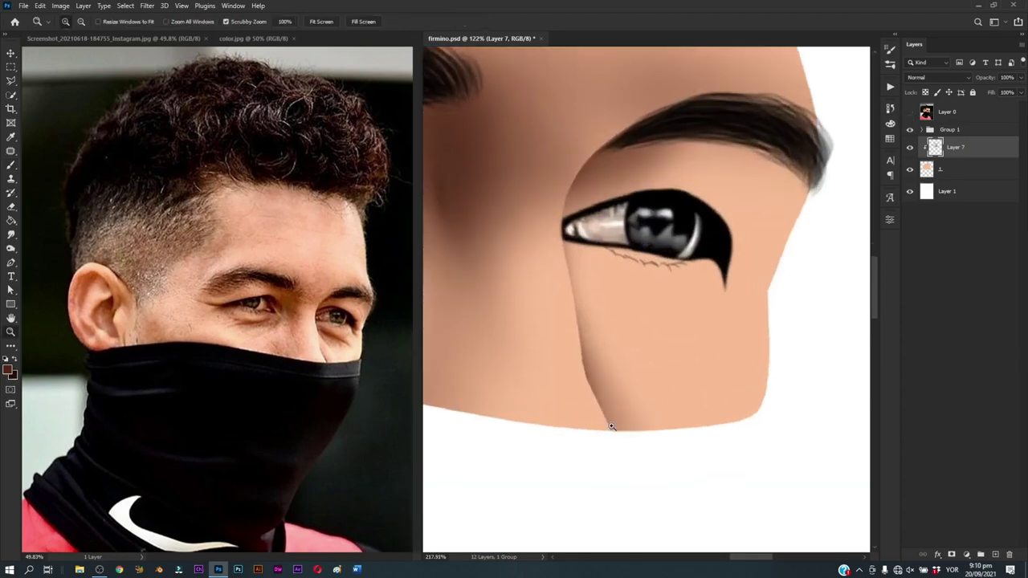
drag(582, 394, 602, 394)
alt+right_click(586, 402)
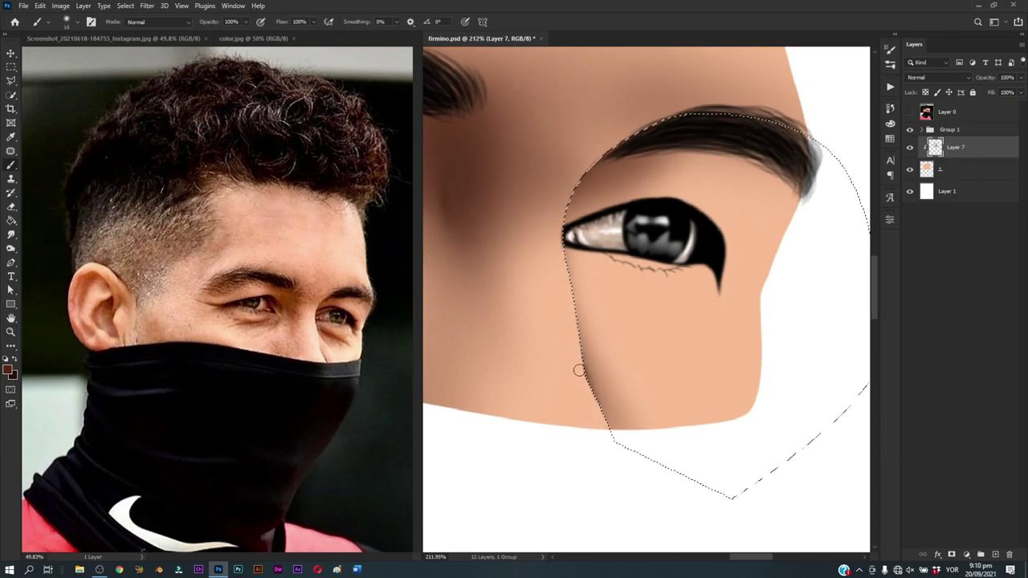
alt+click(578, 366)
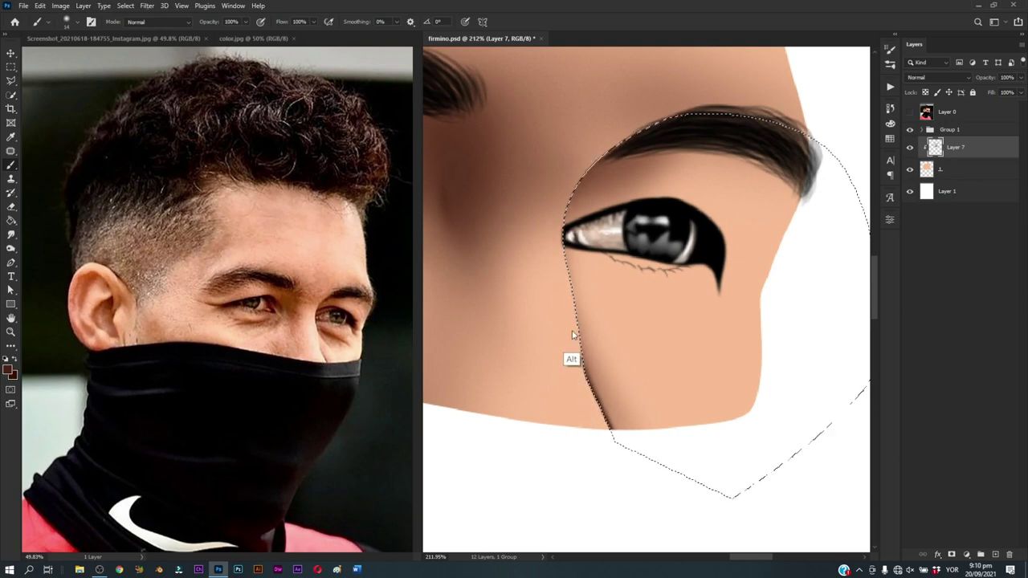
Step: Paint soft shading around the eye with a small 24 px soft brush
scroll(572, 284, up, 2)
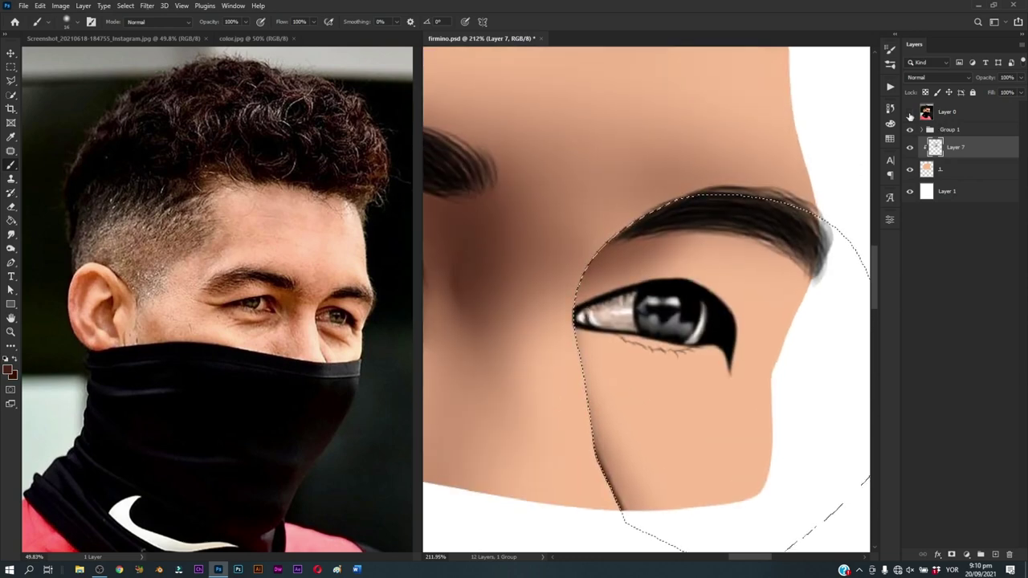
click(910, 112)
scroll(642, 255, down, 3)
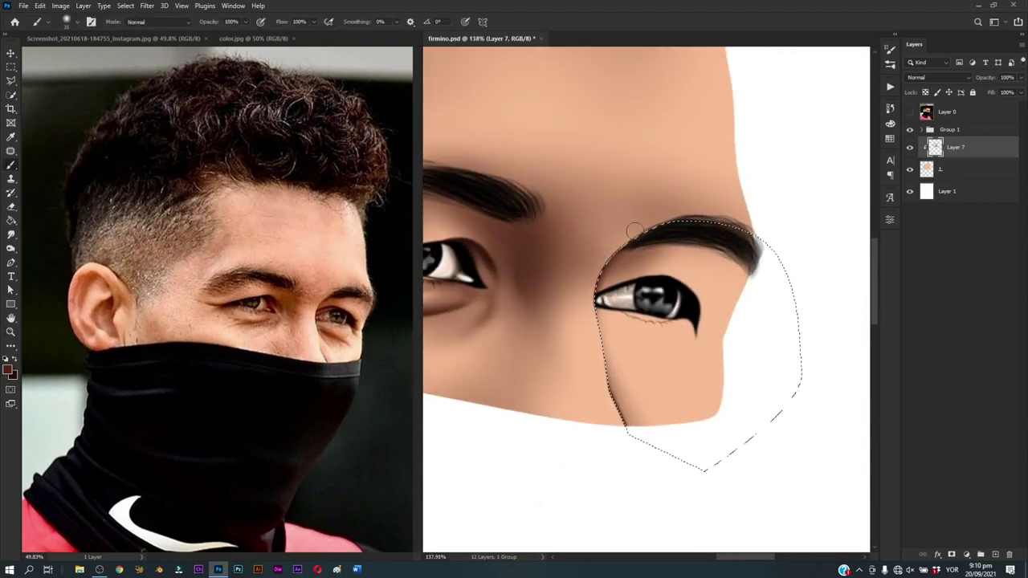
alt+right_click(585, 324)
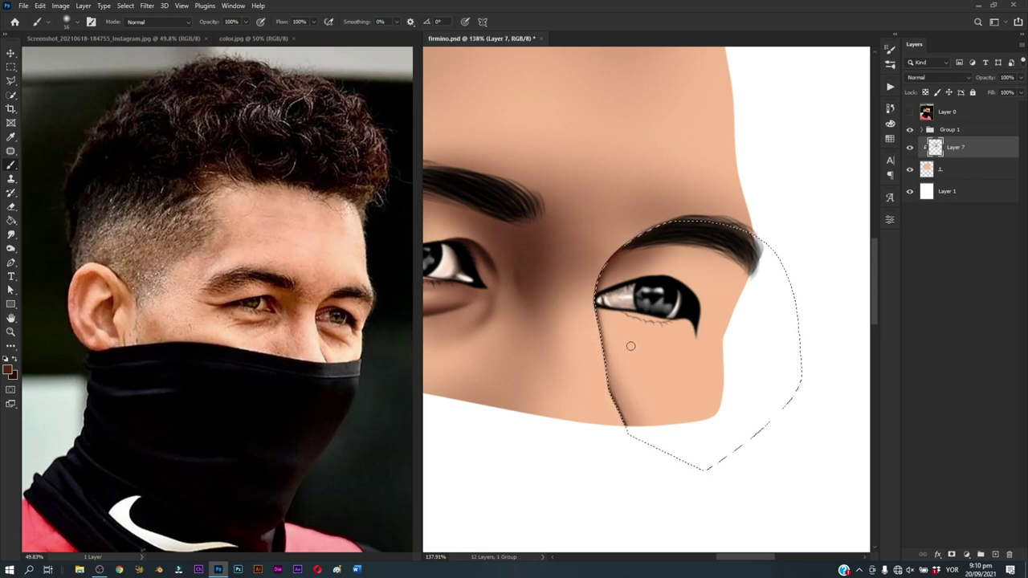
alt+right_click(630, 343)
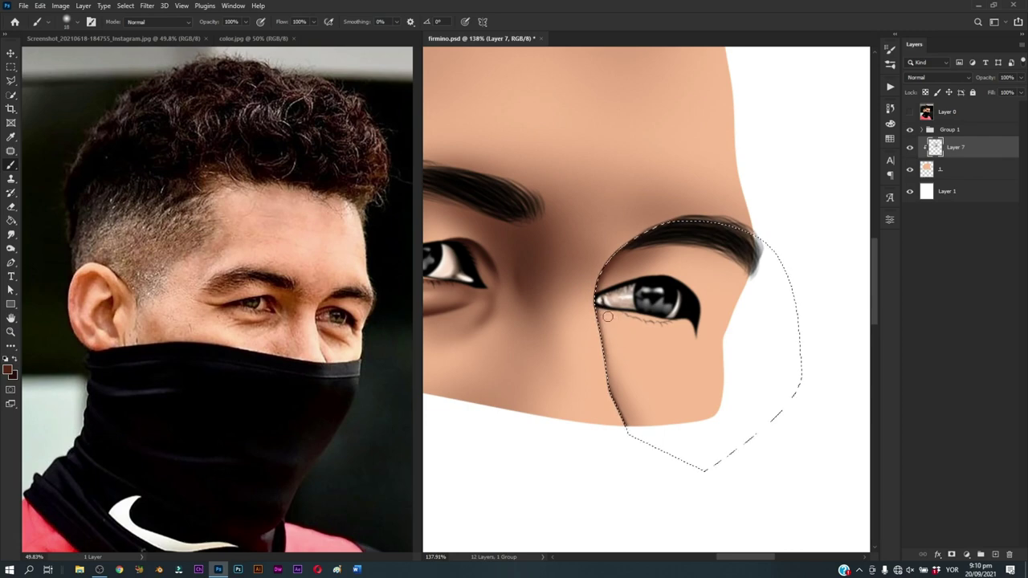
alt+right_click(613, 274)
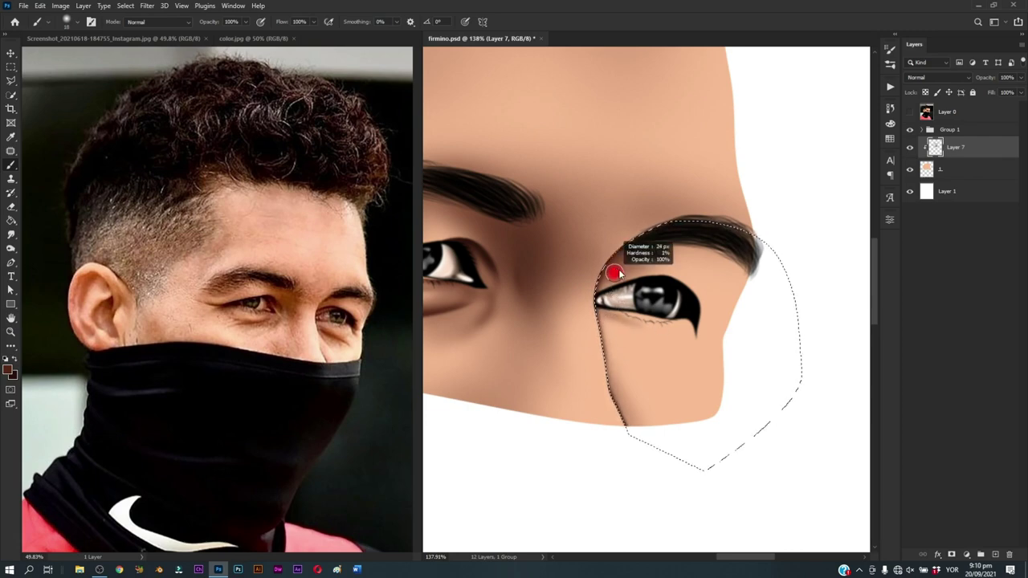
scroll(627, 297, down, 2)
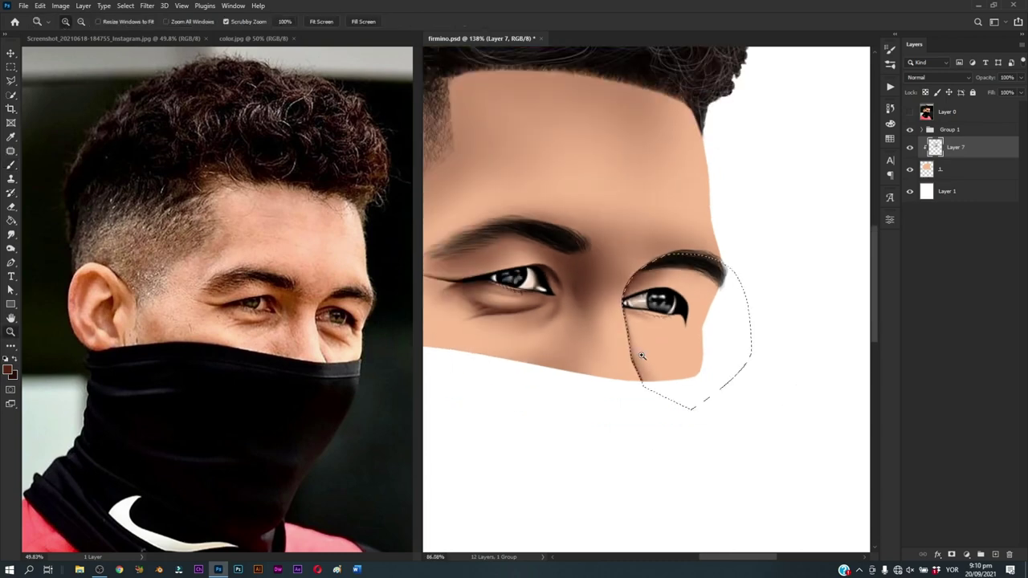
scroll(667, 287, up, 4)
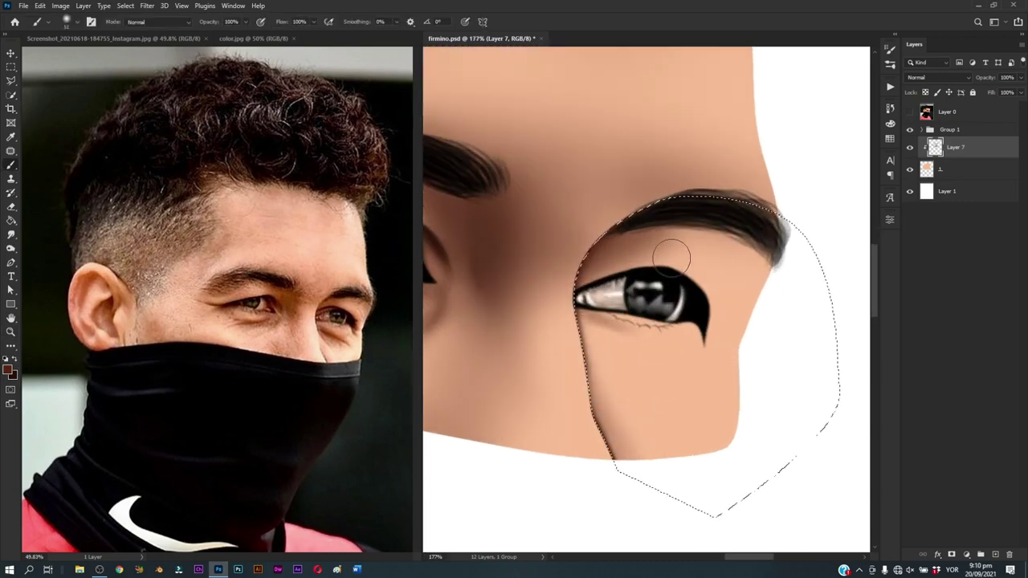
drag(667, 277, 687, 332)
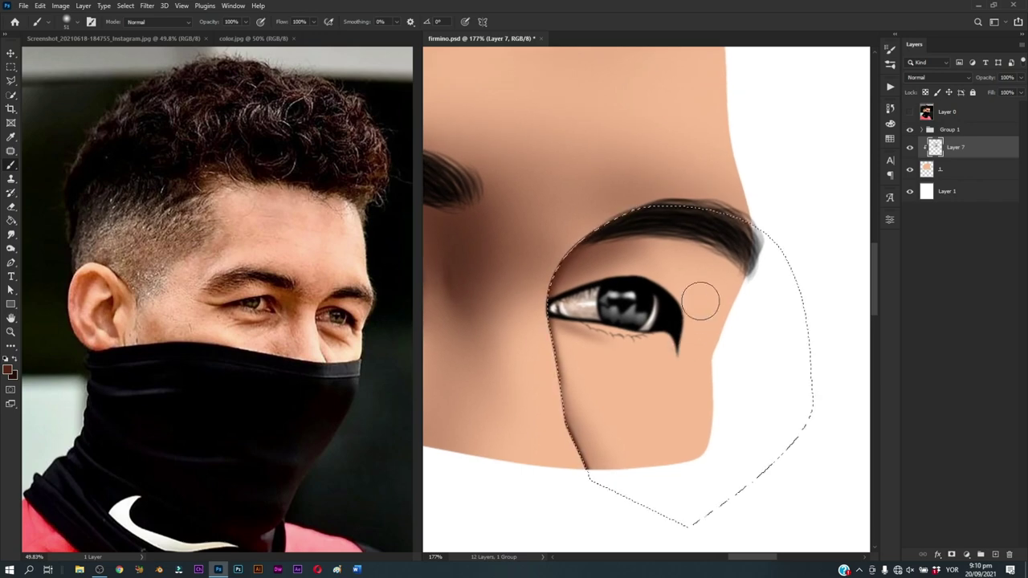
Step: Fine-tune the brush size and save the painting
drag(742, 294, 757, 294)
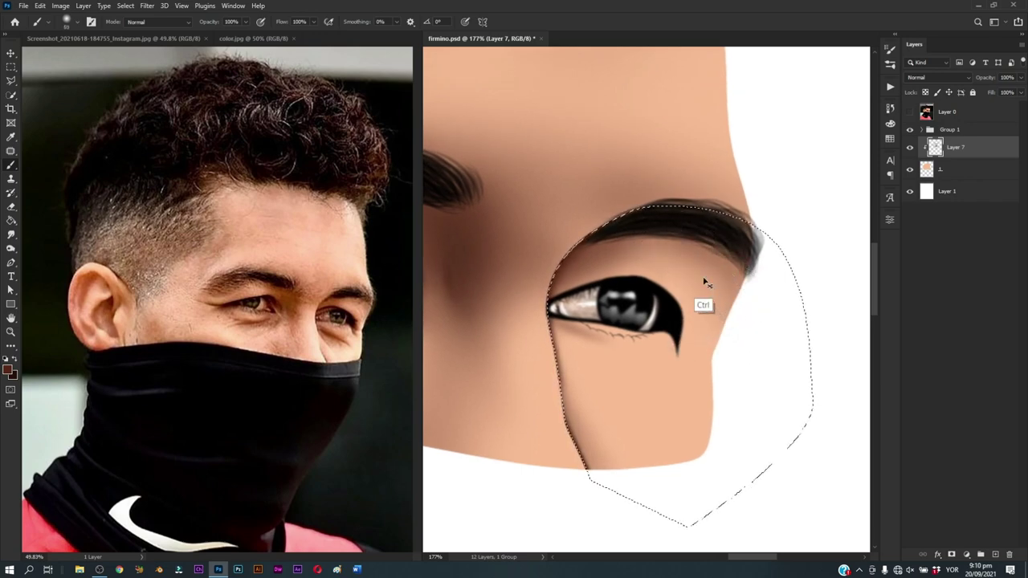
drag(734, 259, 718, 259)
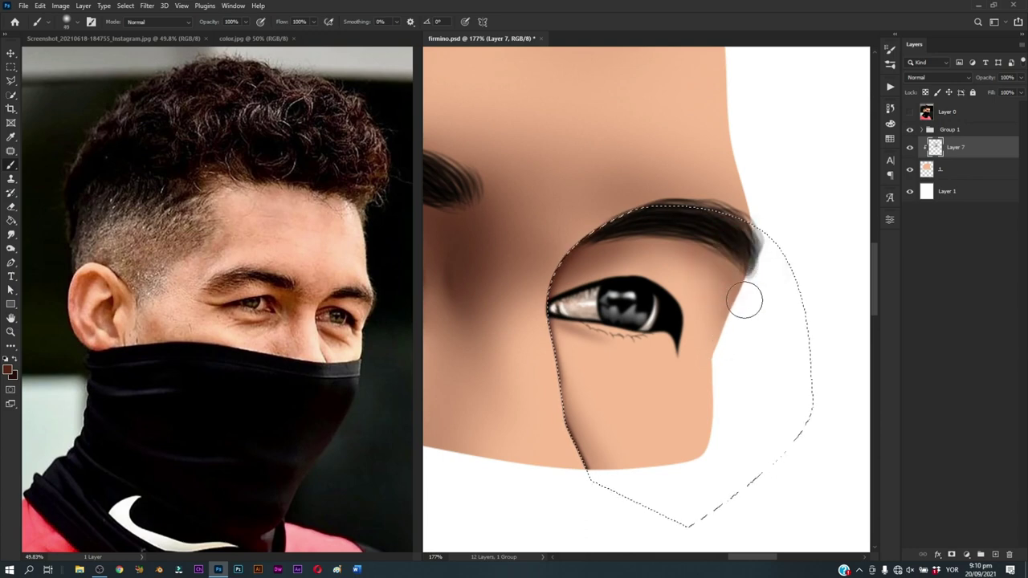
scroll(640, 436, down, 5)
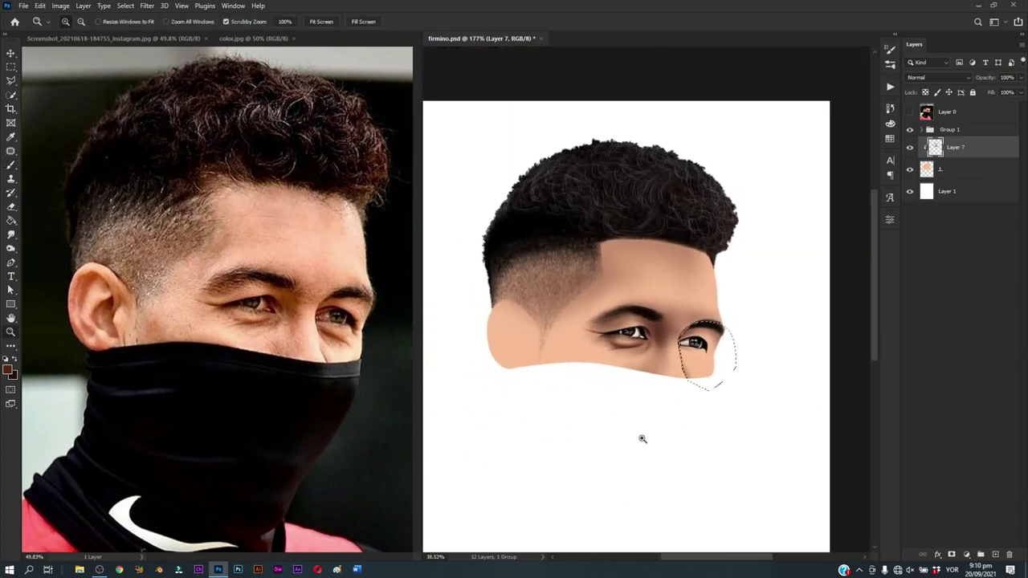
scroll(688, 409, up, 3)
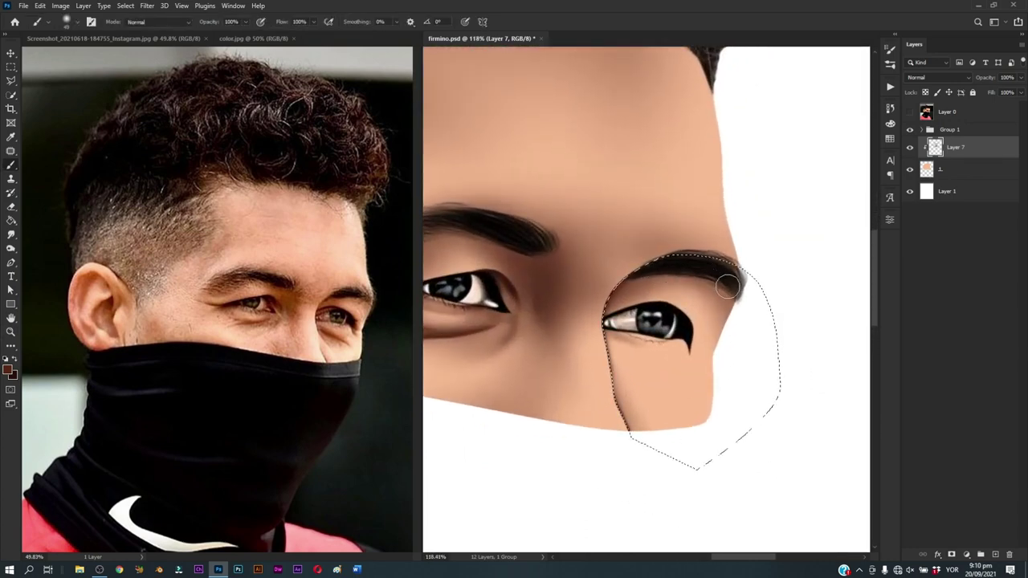
key(ctrl+s)
Step: Reload the eye-area selection, paint shadow inside it, then deselect
key(z)
drag(619, 366, 640, 377)
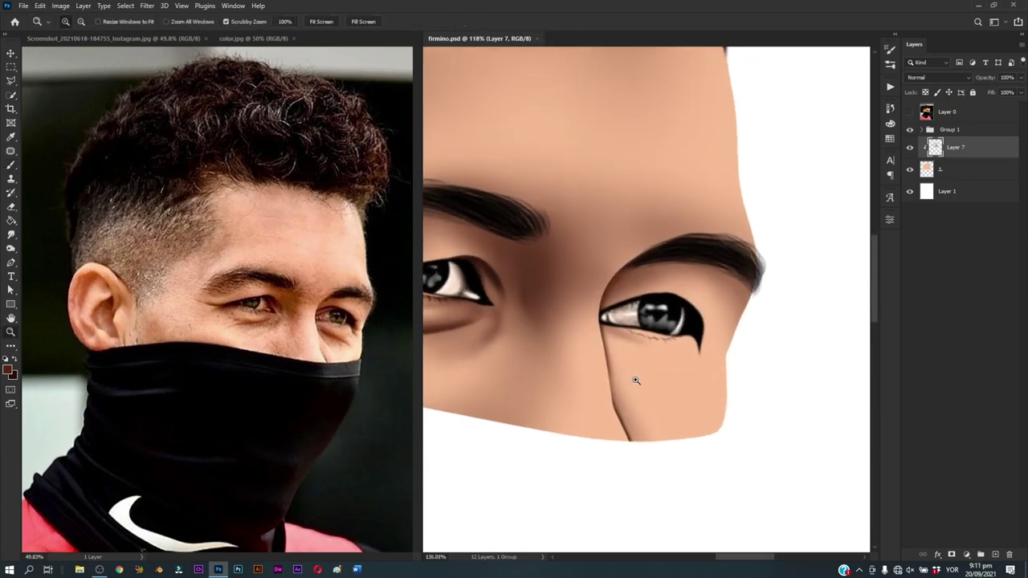
key(ctrl+d)
key(b)
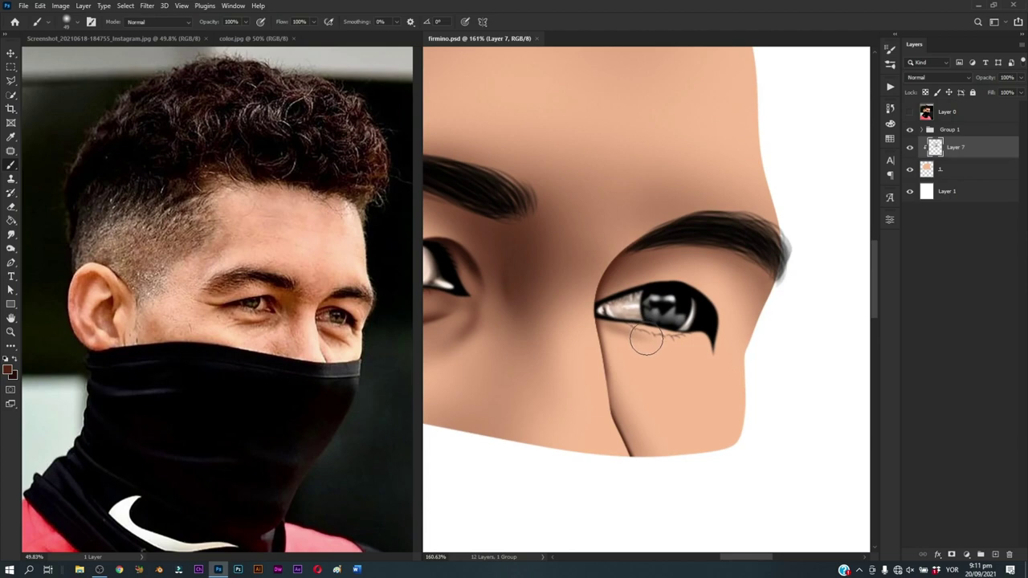
key(ctrl+shift+d)
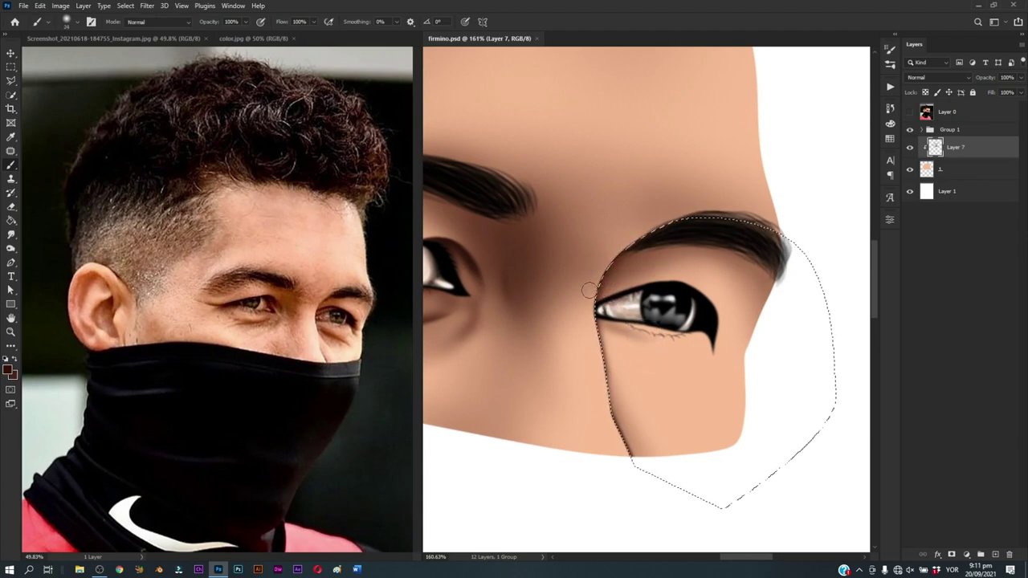
drag(590, 277, 615, 261)
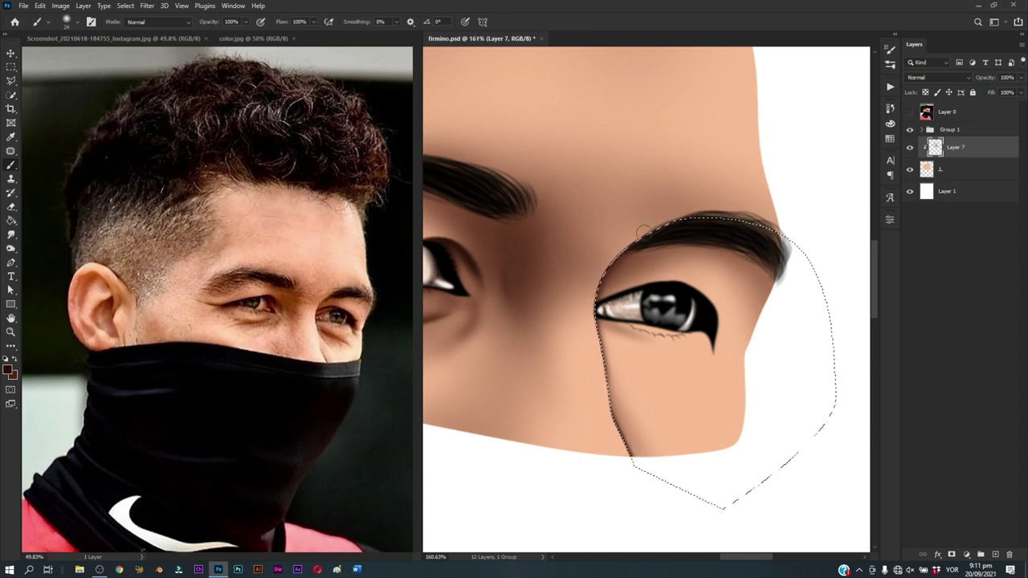
key(ctrl+d)
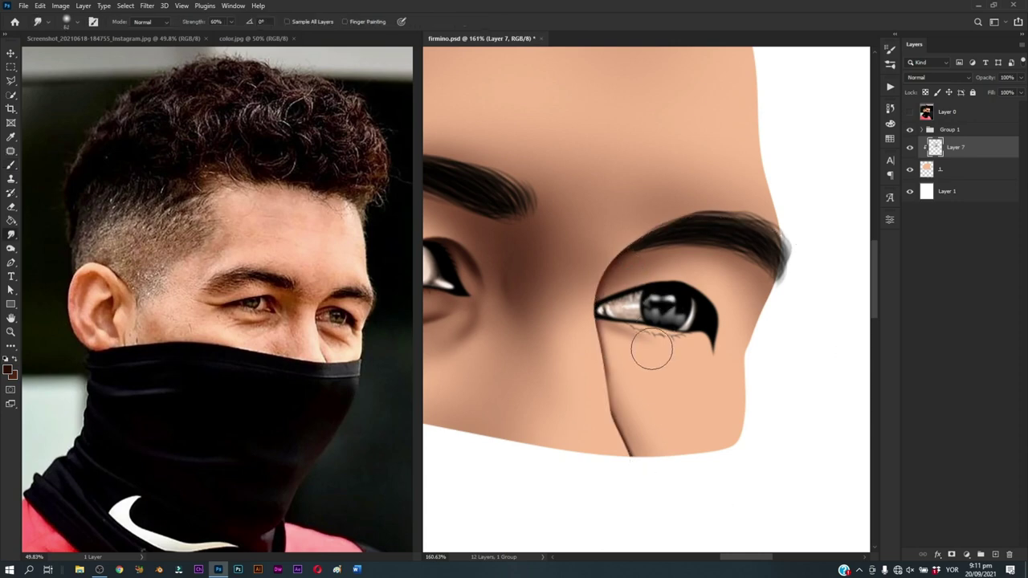
Step: Reselect the eye path, sample the eye-corner skin colour, and move to the area below
key(z)
scroll(642, 410, down, 5)
mouse_move(642, 410)
mouse_down()
mouse_move(620, 429)
mouse_move(683, 431)
mouse_move(687, 410)
mouse_up()
key(p)
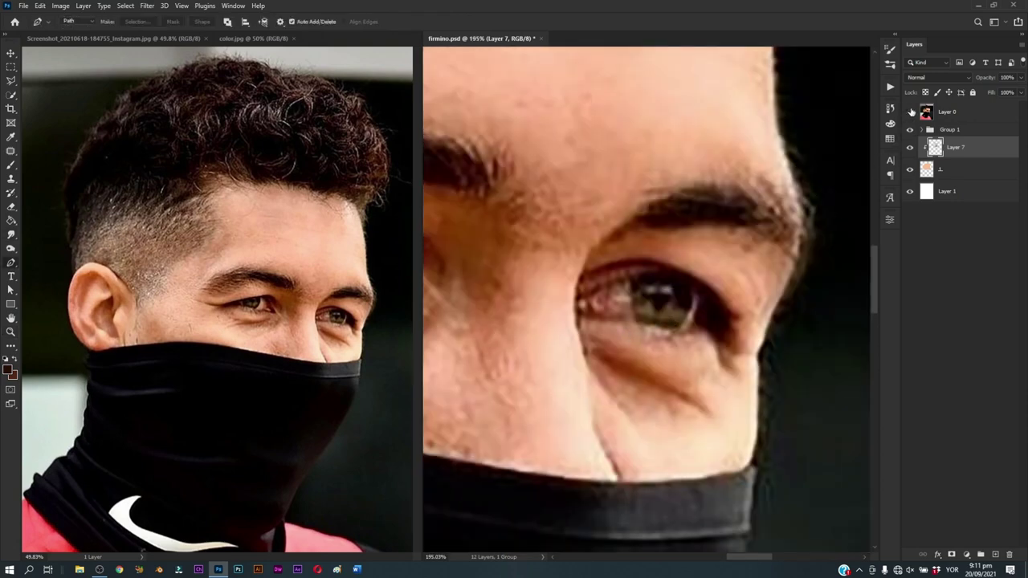
click(910, 111)
key(ctrl+Return)
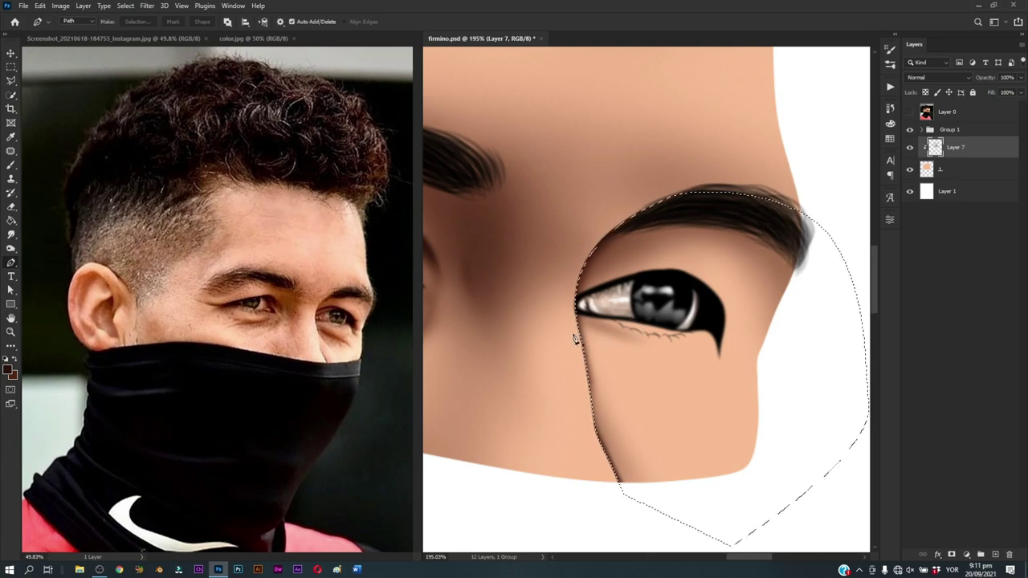
key(b)
alt+click(575, 323)
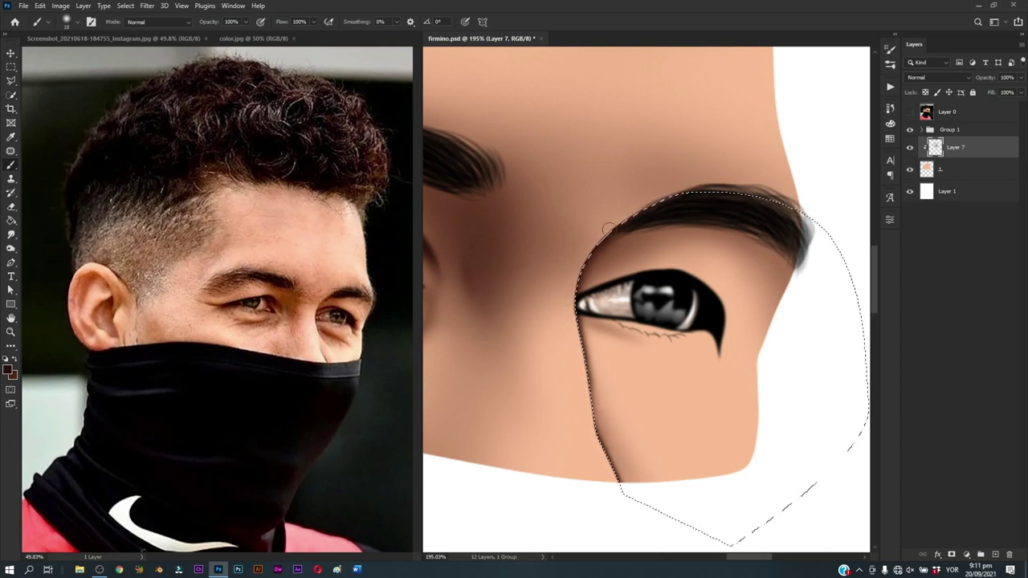
key(ctrl+d)
drag(658, 354, 649, 313)
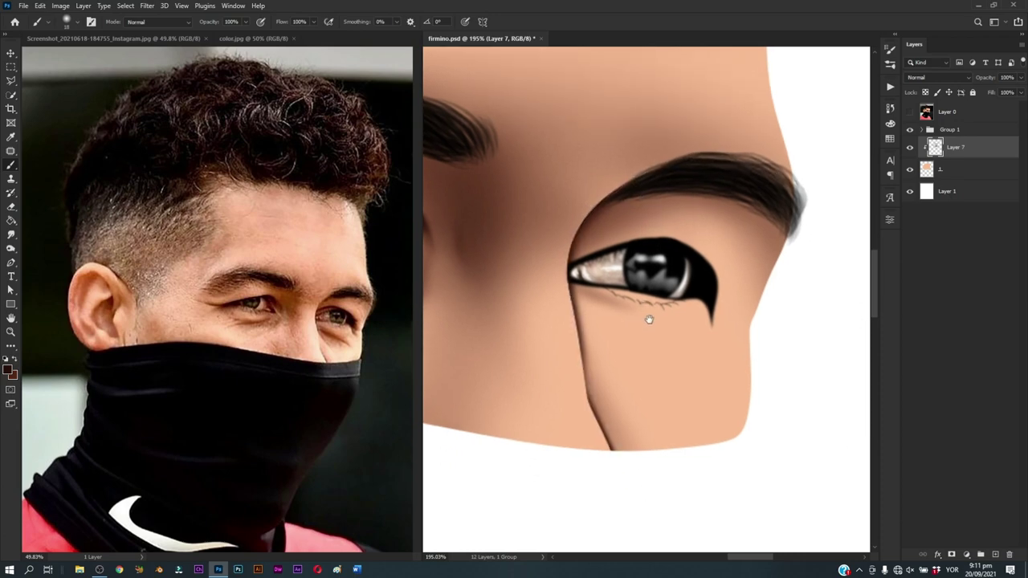
Step: Trace the under-eye crease down the cheek and turn it into a selection
key(p)
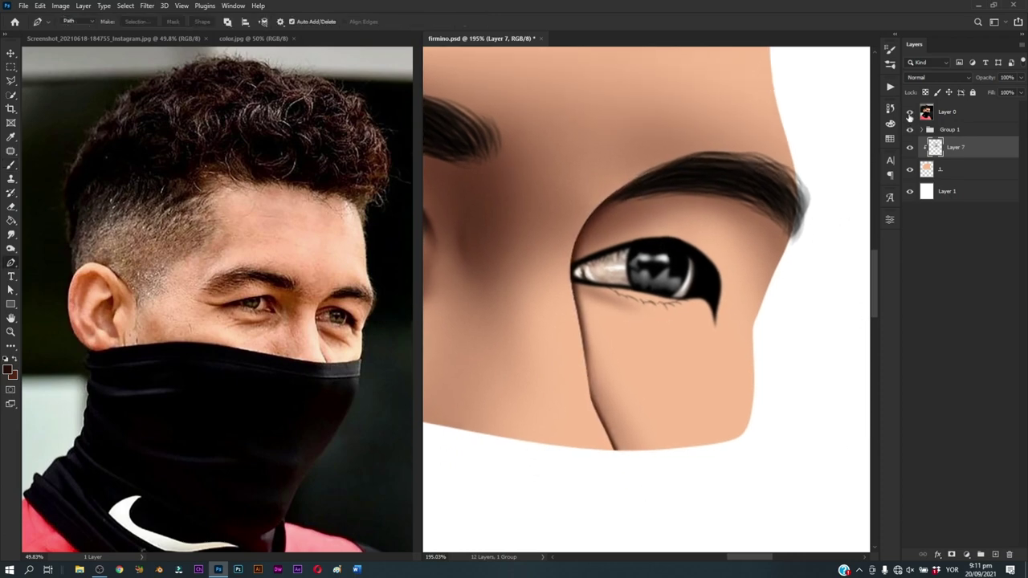
click(910, 112)
mouse_move(627, 336)
mouse_down()
mouse_move(601, 402)
mouse_move(635, 368)
mouse_up()
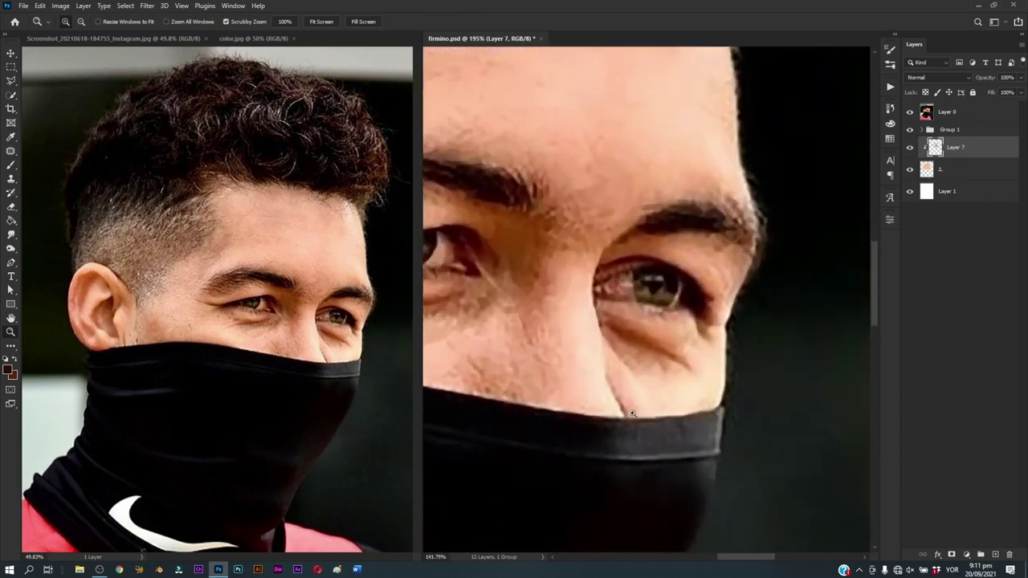
drag(601, 320, 610, 329)
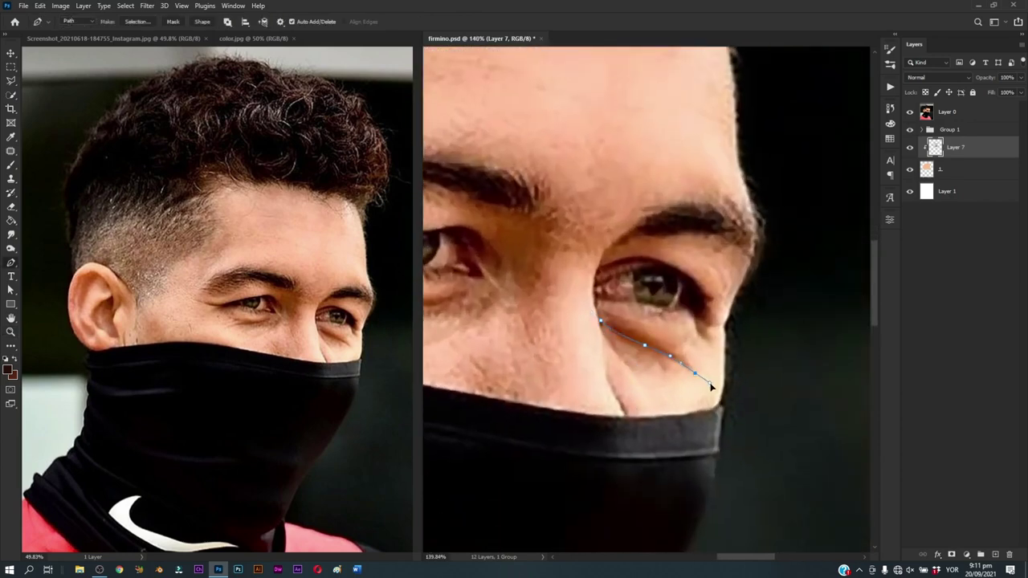
drag(731, 405, 753, 345)
drag(598, 319, 610, 329)
key(ctrl+Return)
key(b)
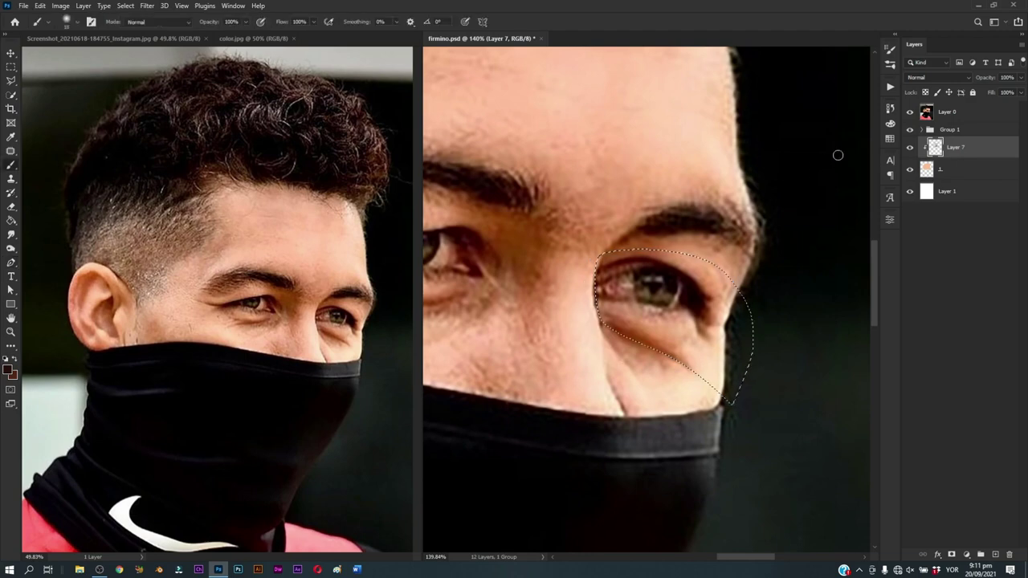
click(910, 112)
Step: Paint and deepen soft shadow below the eye and its inner corner using sampled skin tones
alt+click(634, 321)
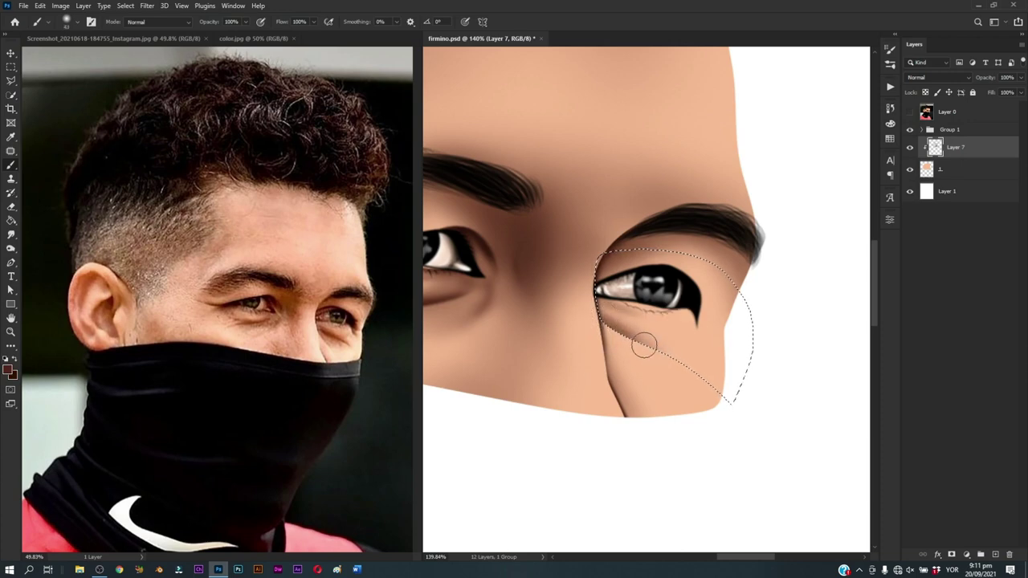
drag(626, 326, 657, 329)
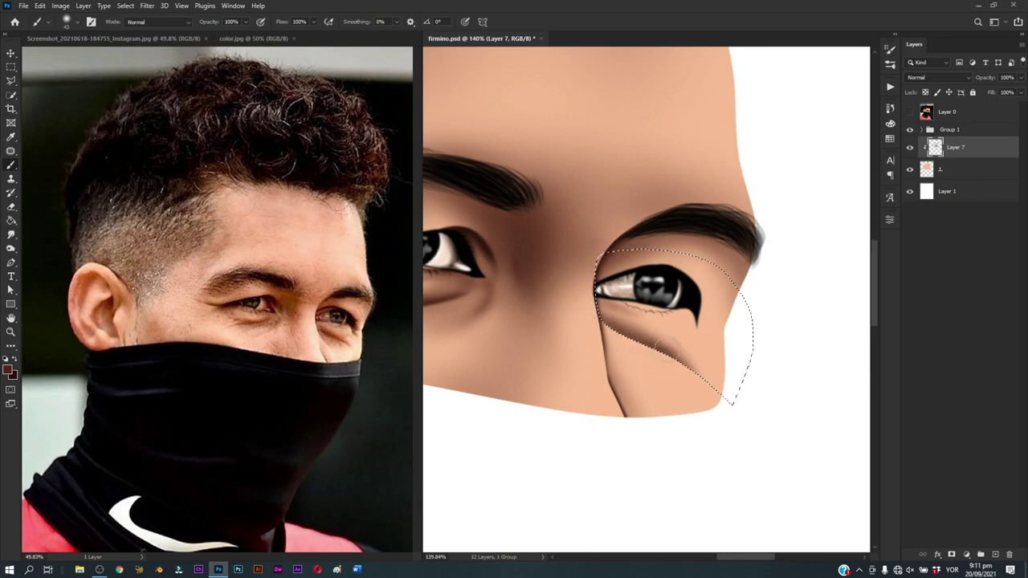
mouse_move(609, 318)
mouse_down()
mouse_move(671, 355)
mouse_move(597, 329)
mouse_up()
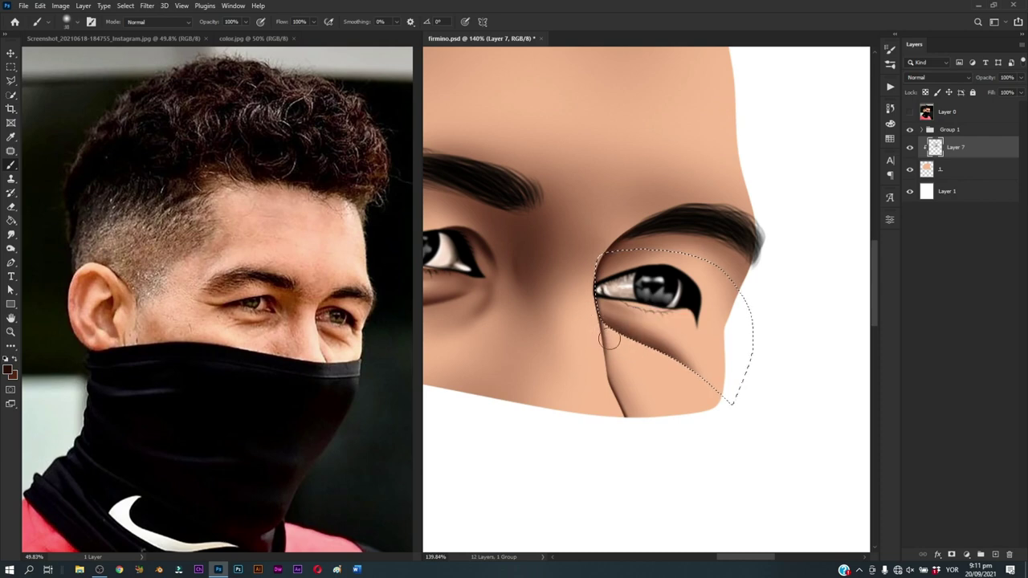
alt+click(610, 324)
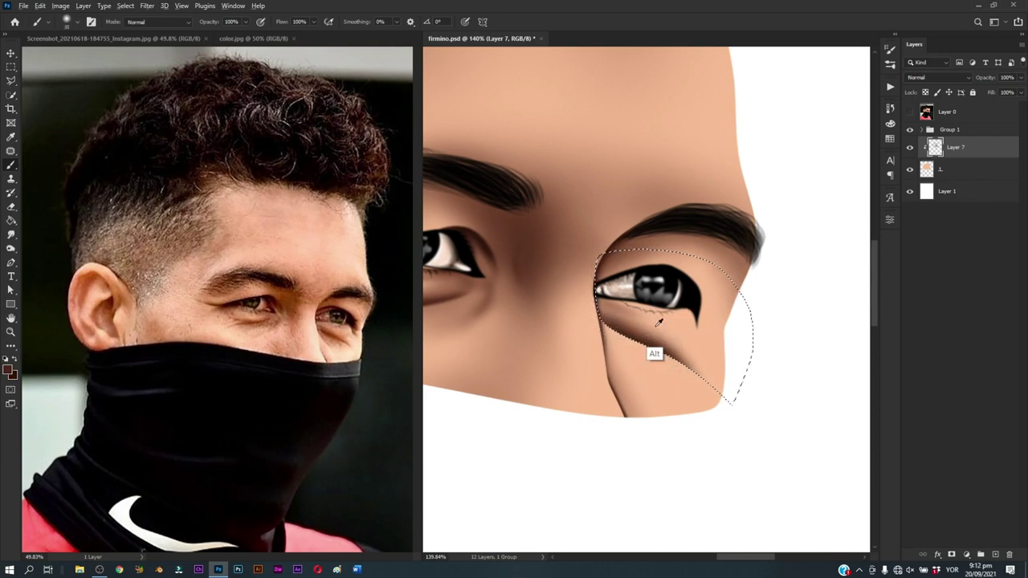
drag(665, 326, 675, 334)
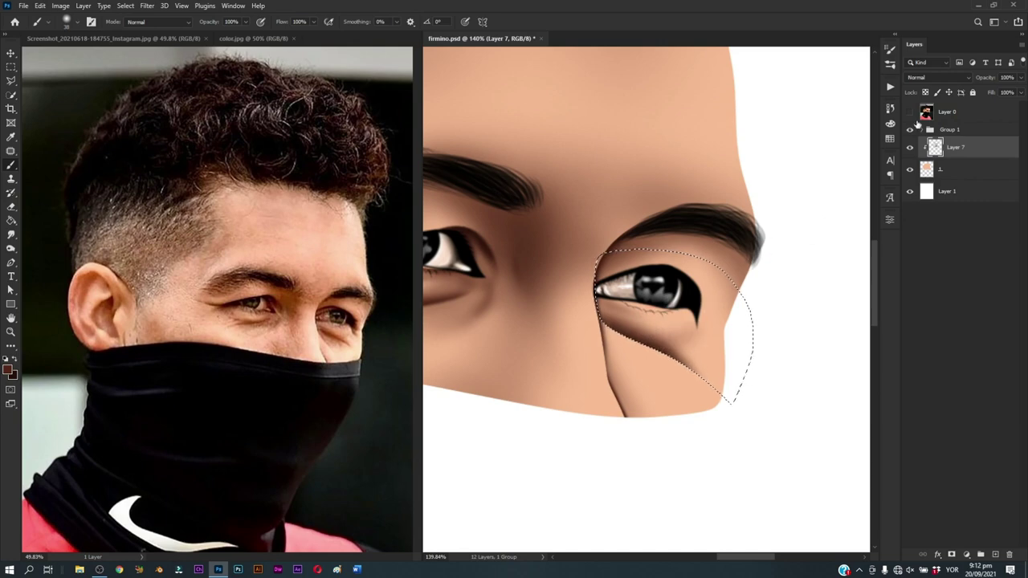
click(910, 112)
alt+click(676, 321)
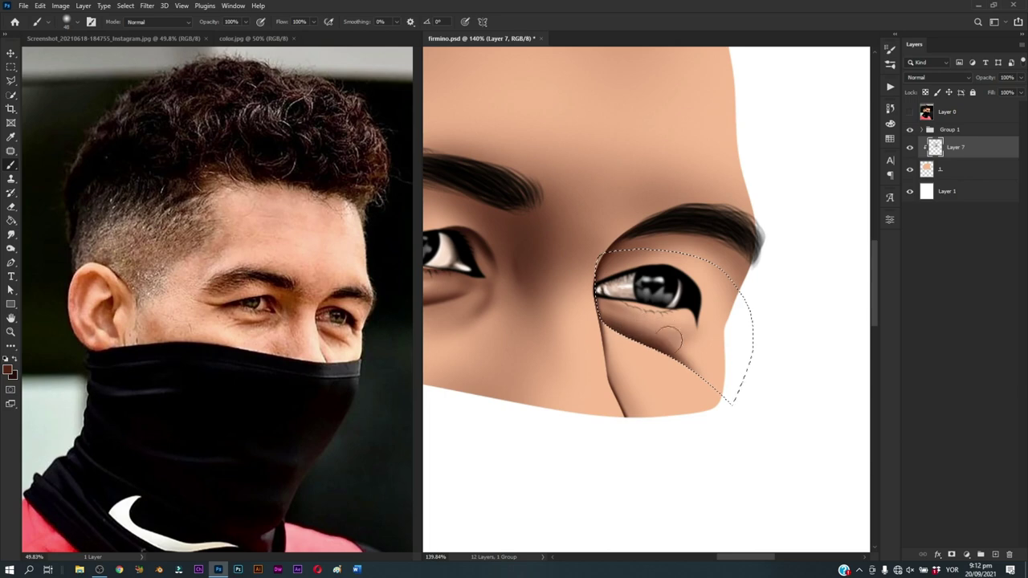
alt+right_click(663, 347)
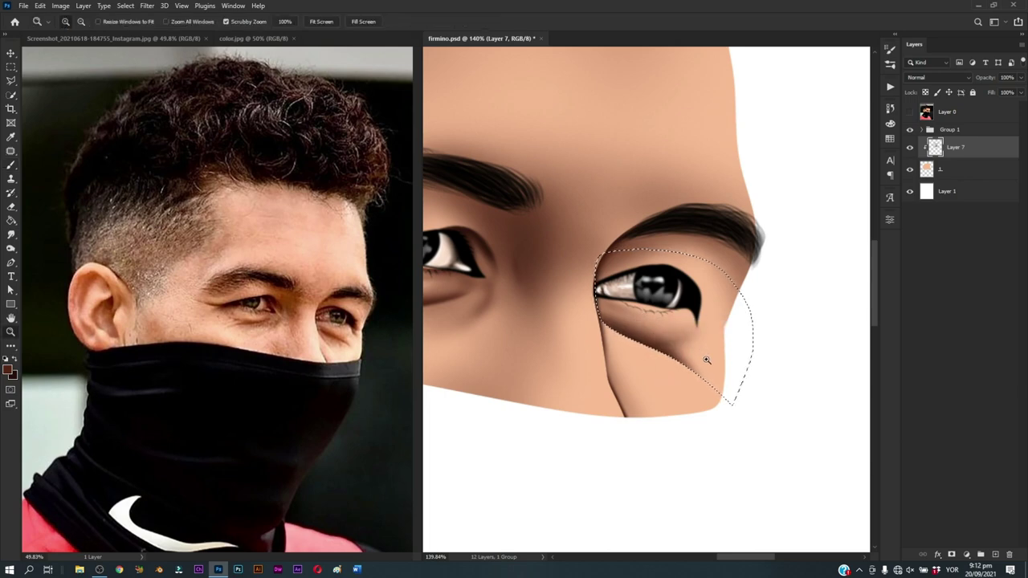
scroll(670, 385, down, 3)
scroll(683, 345, up, 3)
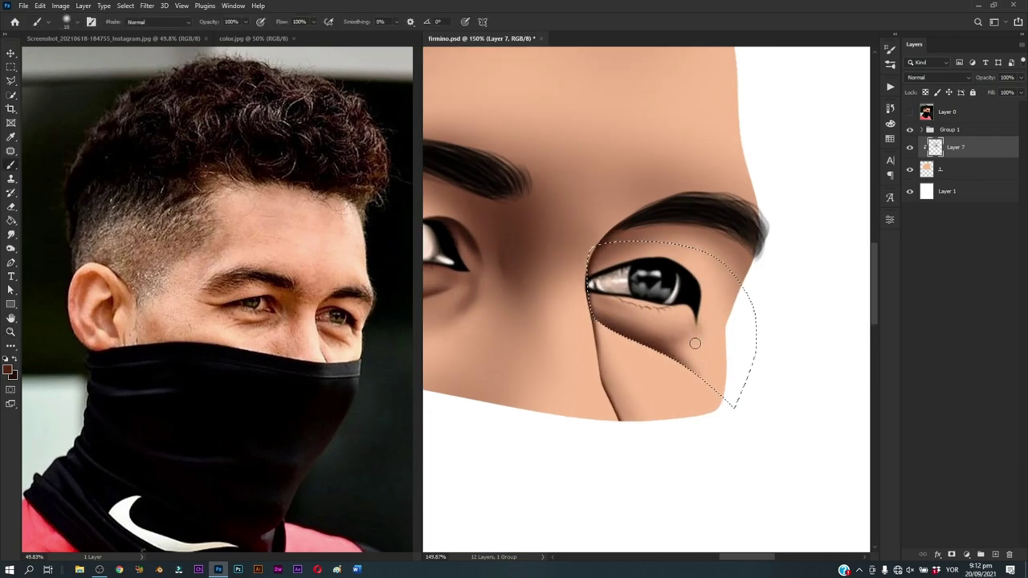
drag(708, 320, 695, 343)
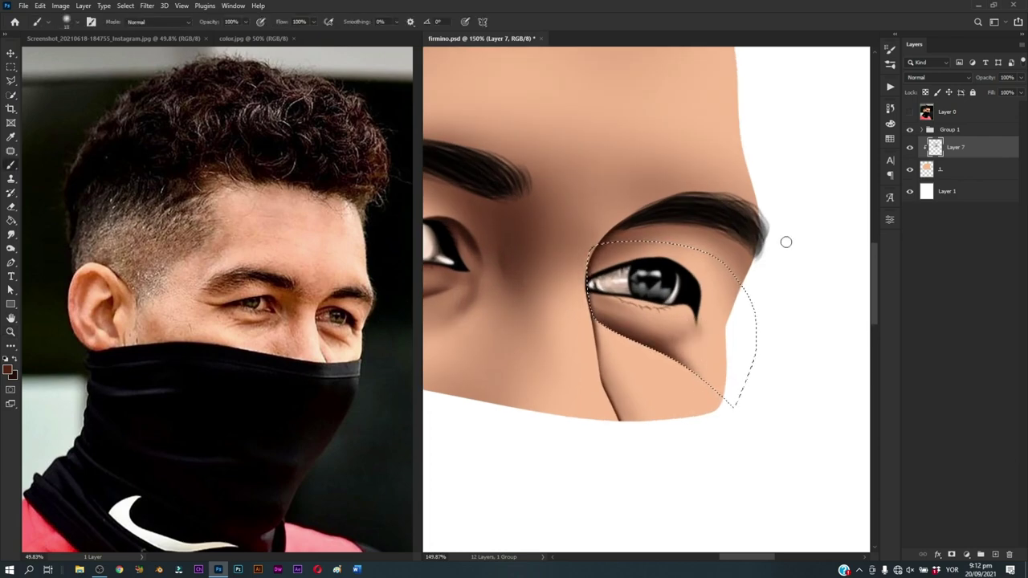
drag(658, 358, 610, 330)
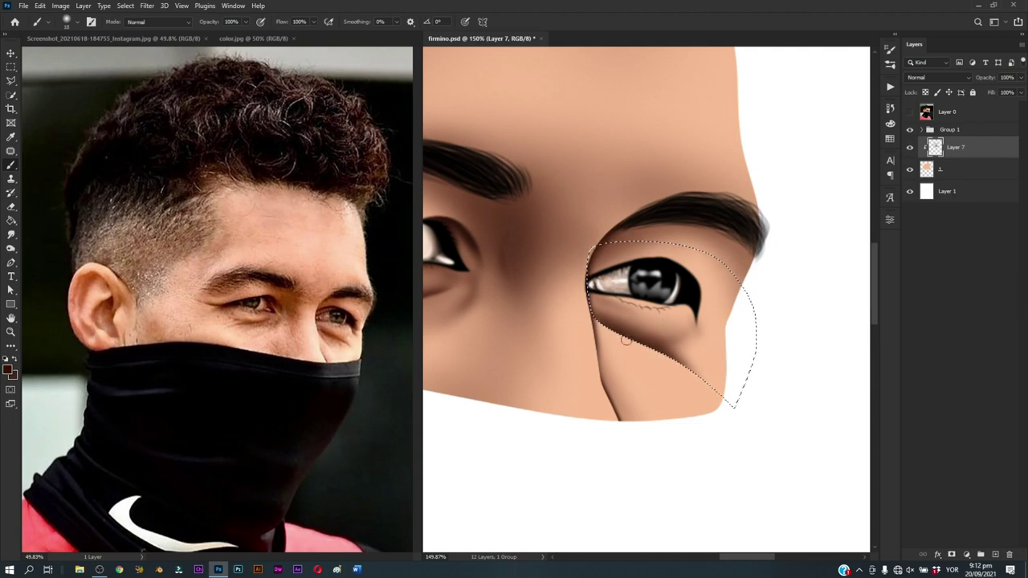
Step: Deselect, smudge the under-eye shadow toward the upper left, and save firmimo.psd
key(ctrl+d)
key(r)
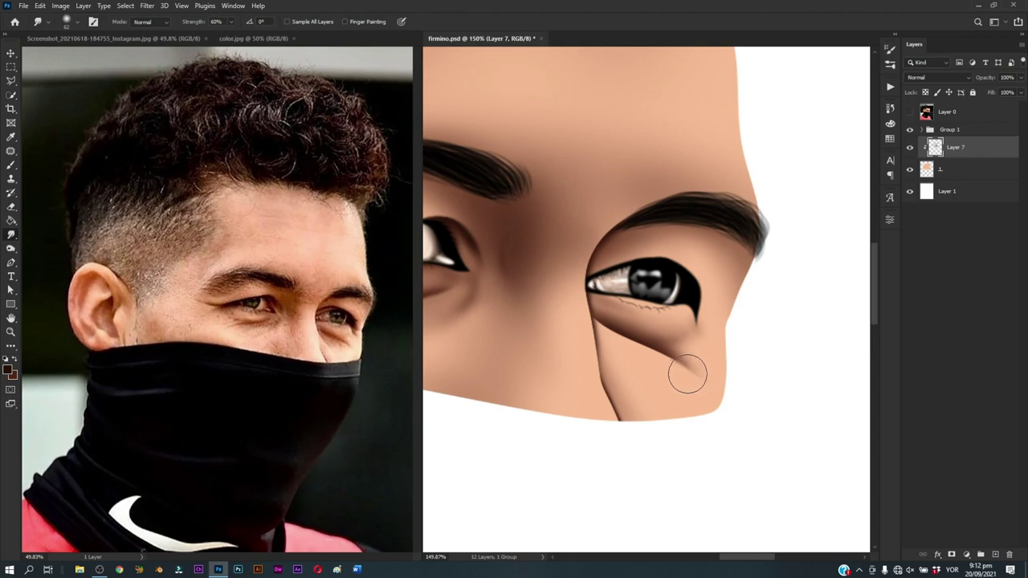
mouse_move(689, 376)
mouse_down()
mouse_move(605, 331)
mouse_move(619, 331)
mouse_up()
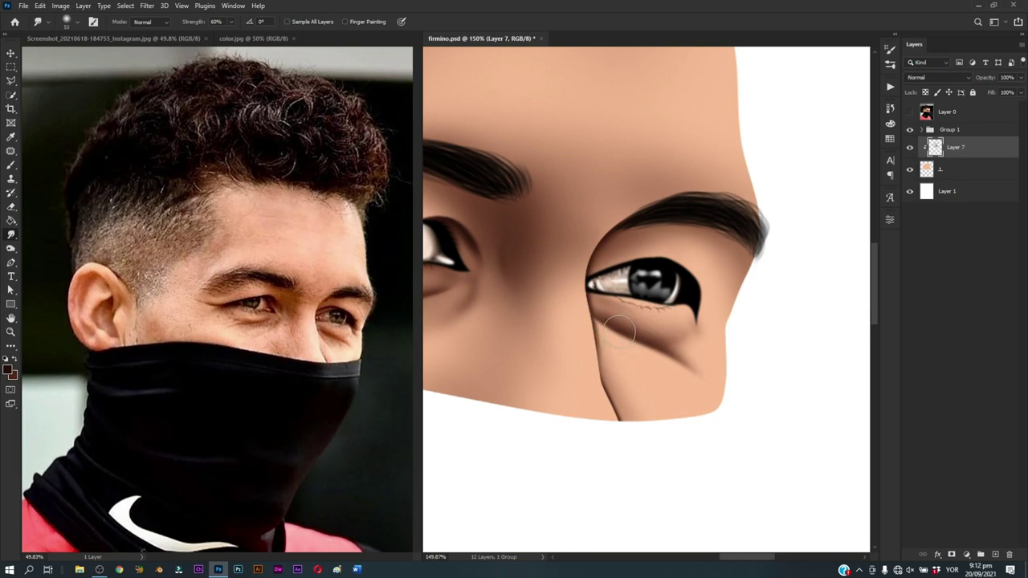
key(ctrl+s)
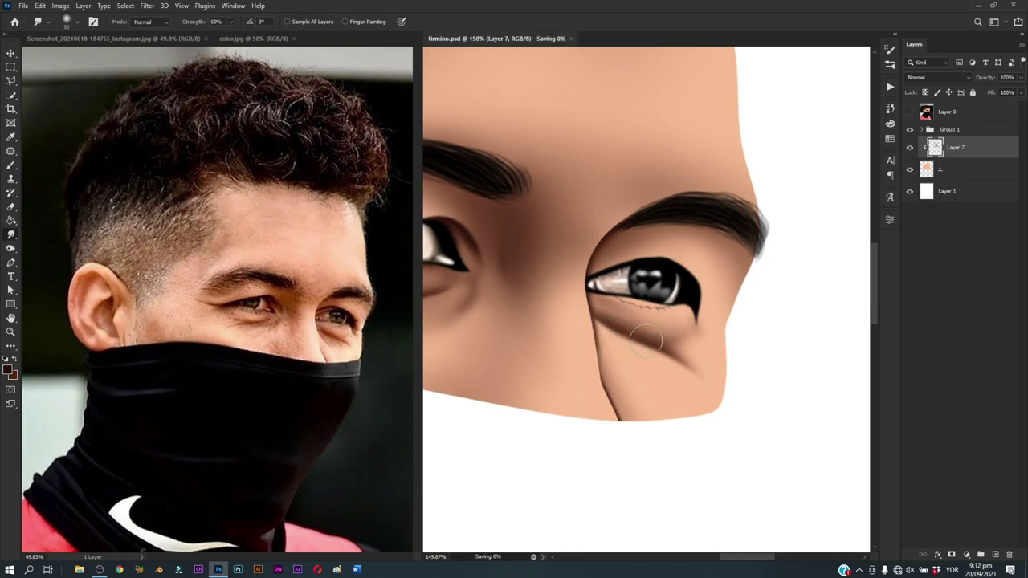
Step: Darken the under-eye shadow further and along the nose line
key(b)
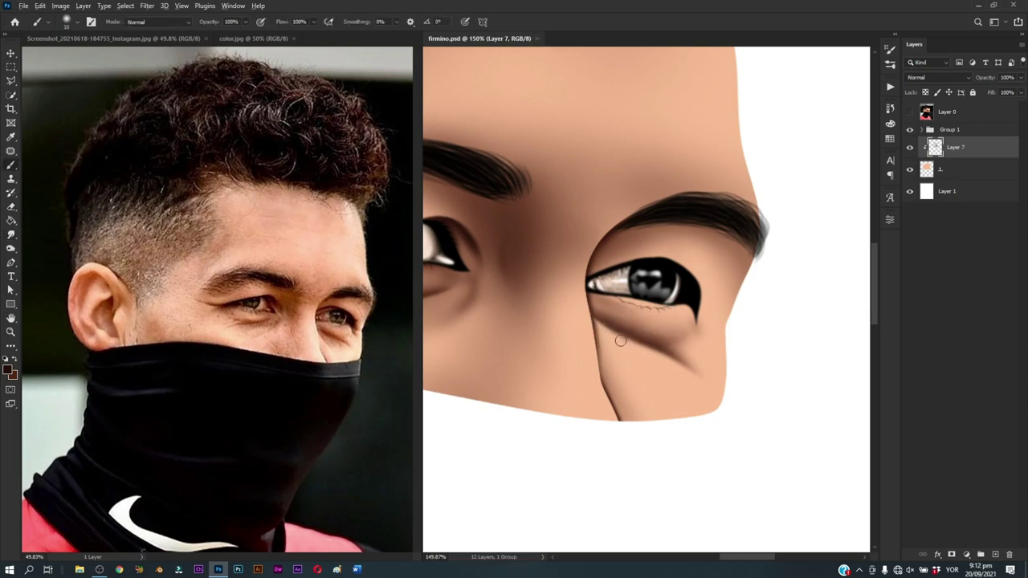
drag(620, 344, 674, 362)
mouse_move(596, 318)
mouse_down()
mouse_move(627, 352)
mouse_move(673, 361)
mouse_up()
drag(596, 320, 626, 351)
scroll(687, 354, down, 3)
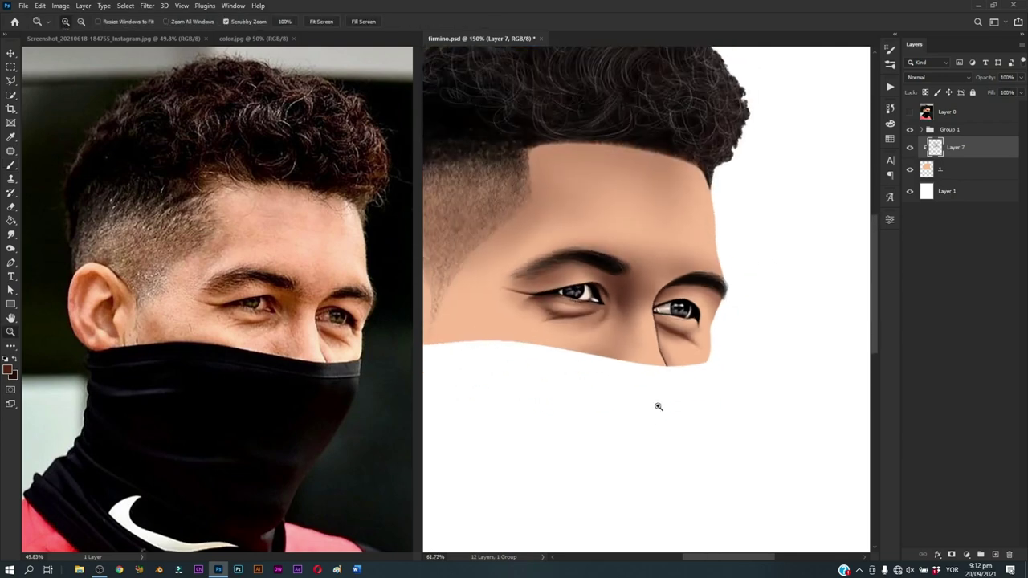
scroll(656, 406, up, 3)
scroll(683, 404, up, 1)
Step: Trace the cheek area beneath the eye with the Pen and turn it into a selection
key(p)
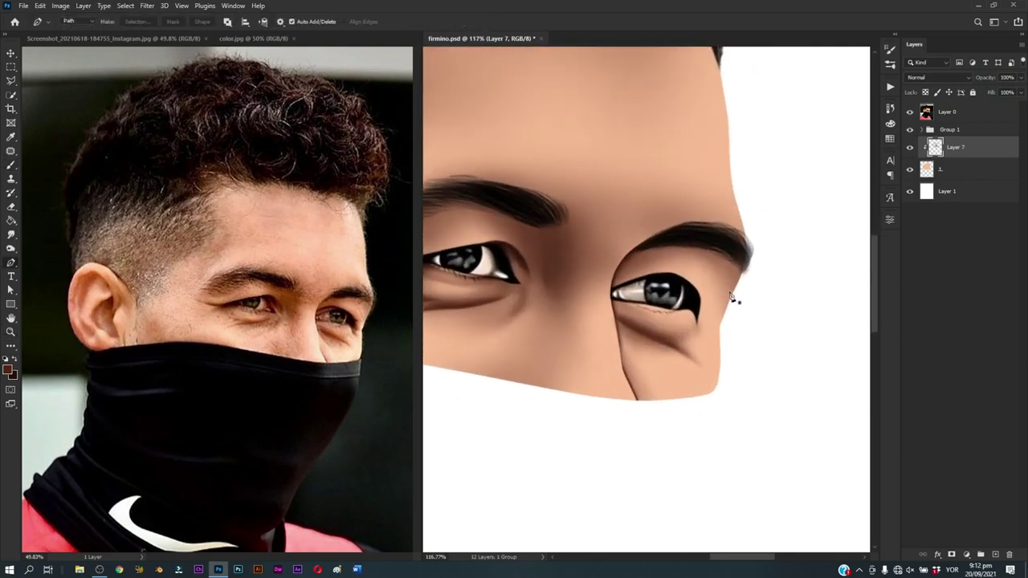
scroll(731, 297, up, 2)
click(605, 312)
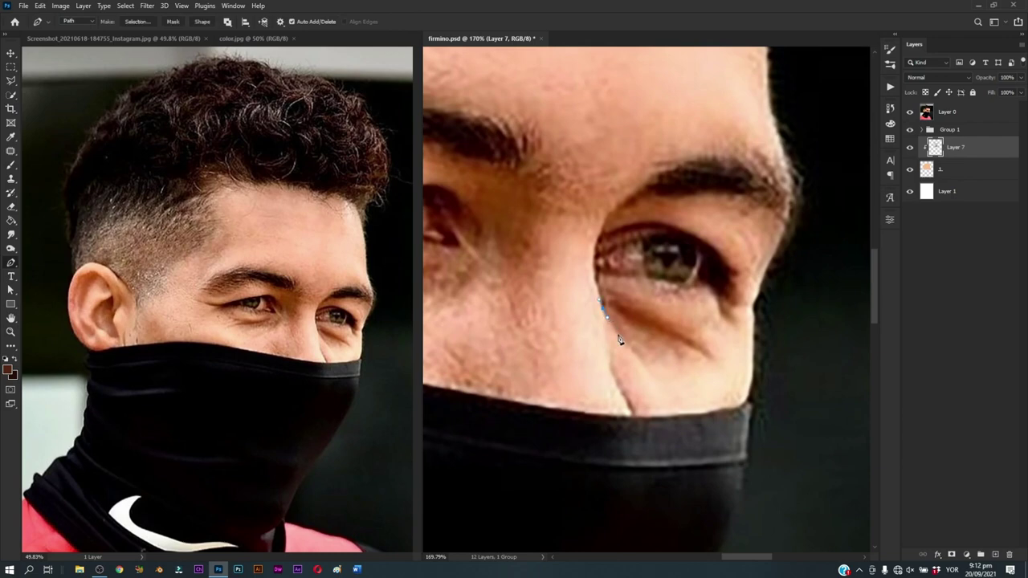
click(669, 396)
click(715, 389)
click(742, 323)
click(628, 252)
click(604, 308)
key(ctrl+Return)
Step: Lighten the cheek inside the selection, then deselect and zoom out to the whole head
key(b)
click(910, 111)
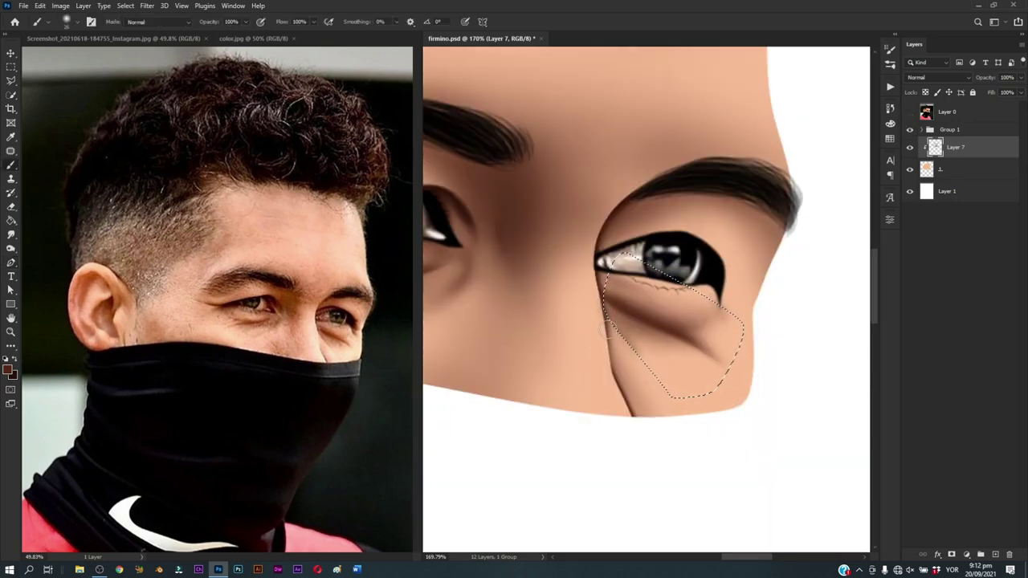
drag(624, 344, 657, 372)
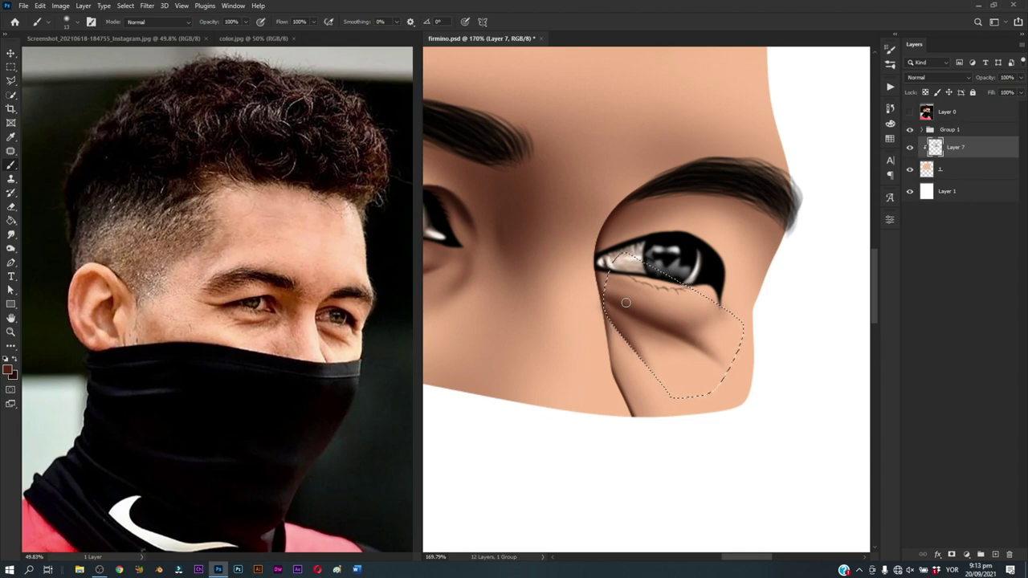
alt+click(608, 317)
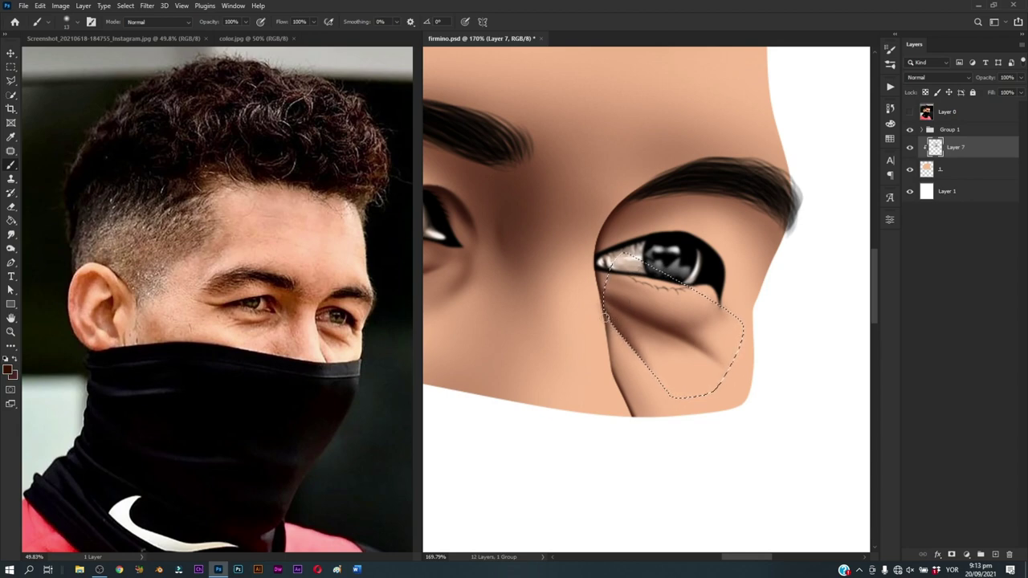
key(ctrl+d)
key(z)
mouse_move(649, 351)
mouse_down()
mouse_move(592, 437)
mouse_move(659, 424)
mouse_up()
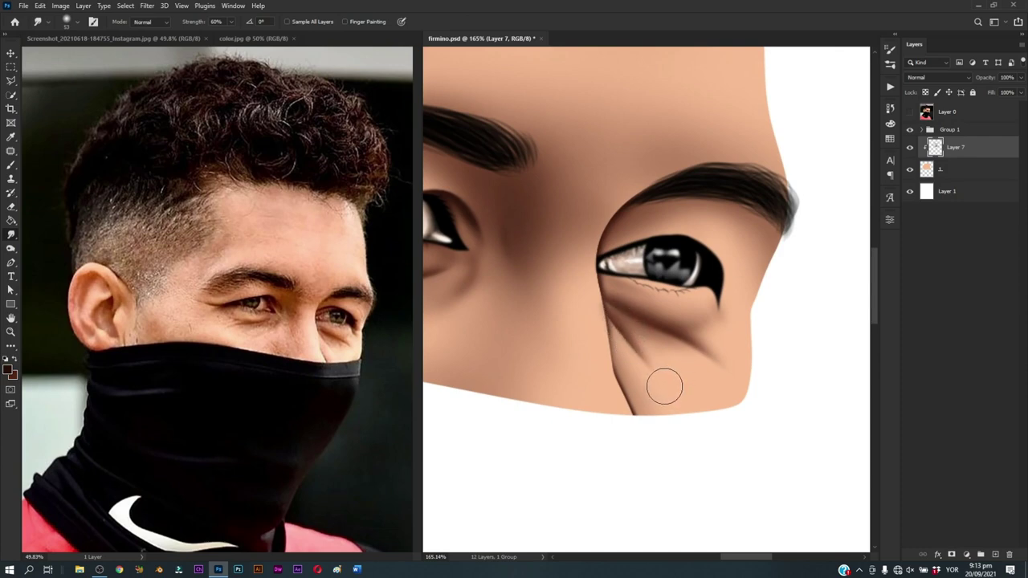
Step: Paint darker crease strokes running down the cheek below the eye
key(b)
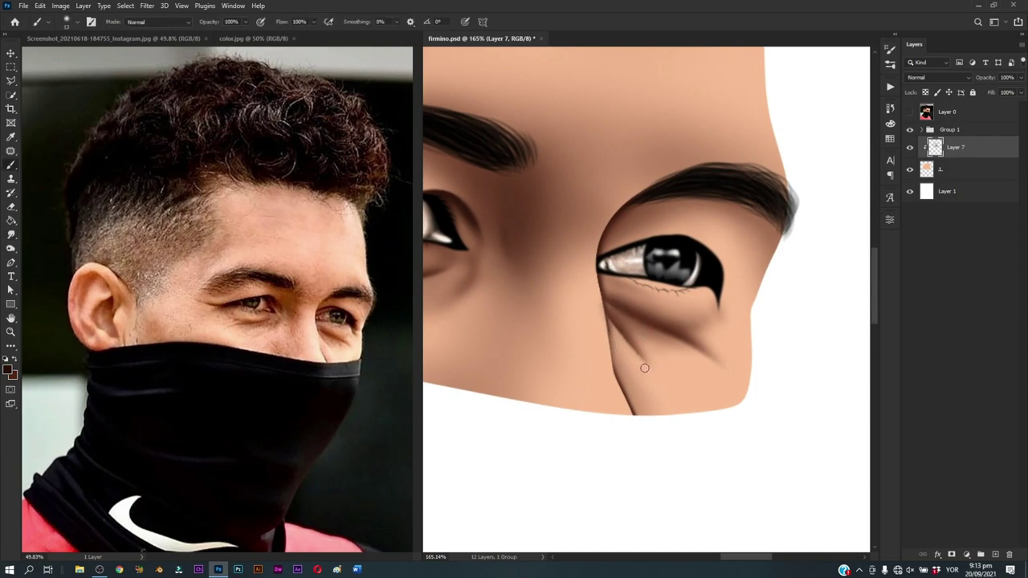
alt+click(647, 346)
drag(644, 345, 608, 339)
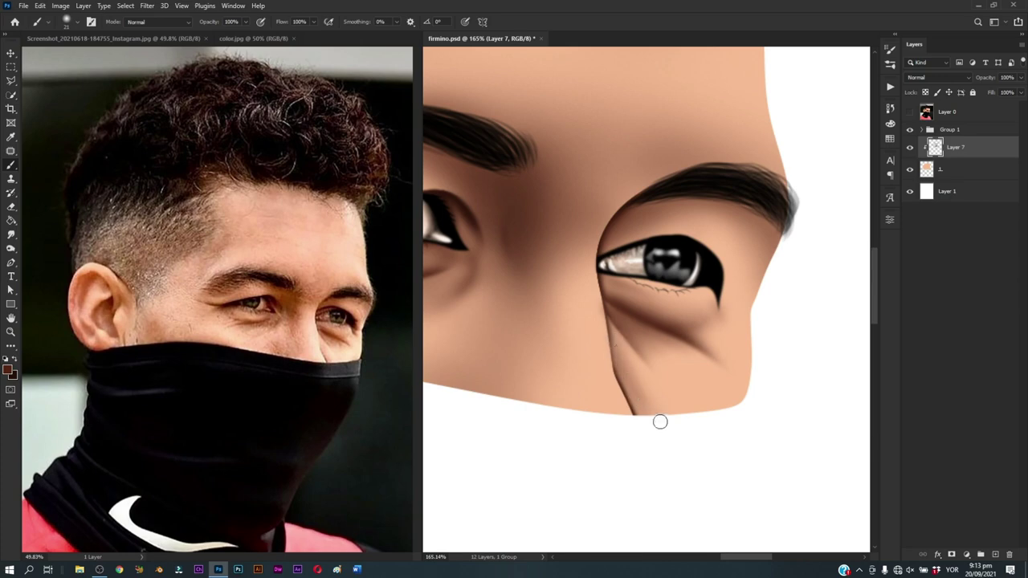
drag(614, 342, 633, 410)
scroll(636, 405, down, 3)
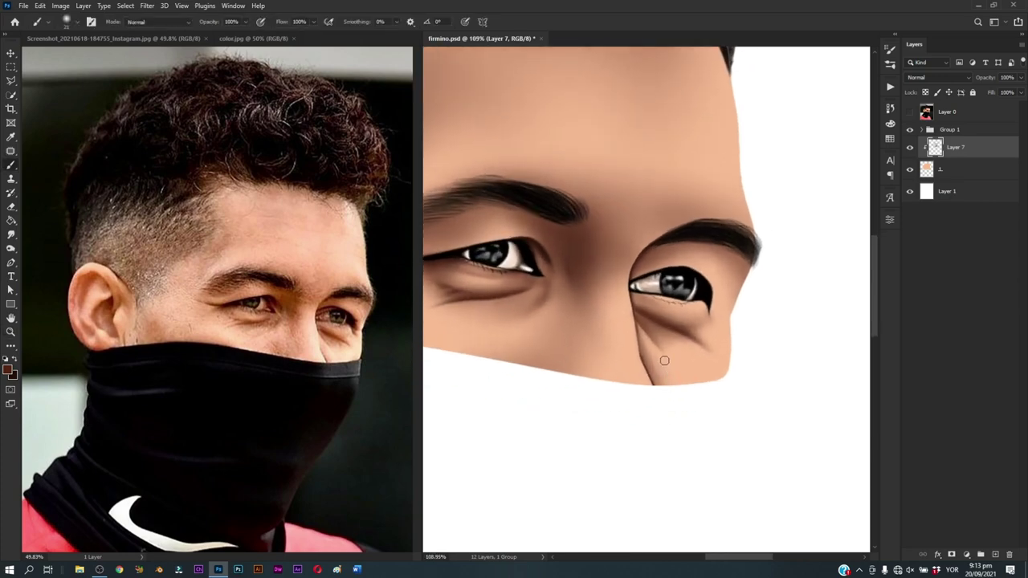
drag(635, 316, 655, 384)
mouse_move(660, 345)
mouse_down()
mouse_move(620, 336)
mouse_move(642, 338)
mouse_move(636, 312)
mouse_move(666, 312)
mouse_up()
key(z)
key(b)
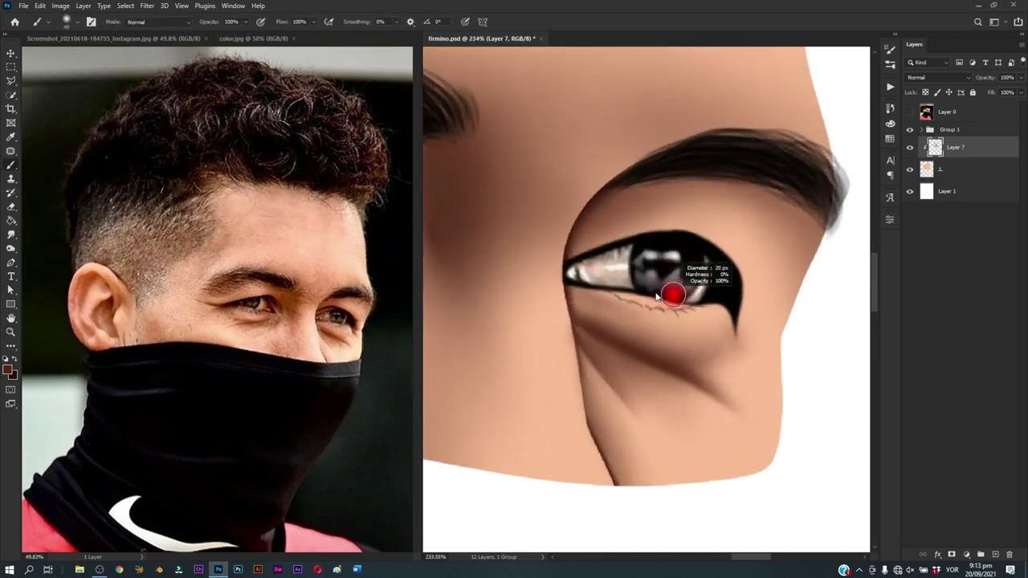
Step: Trace an outline around the eye's outer corner, cheek and brow, and make it a selection
key(p)
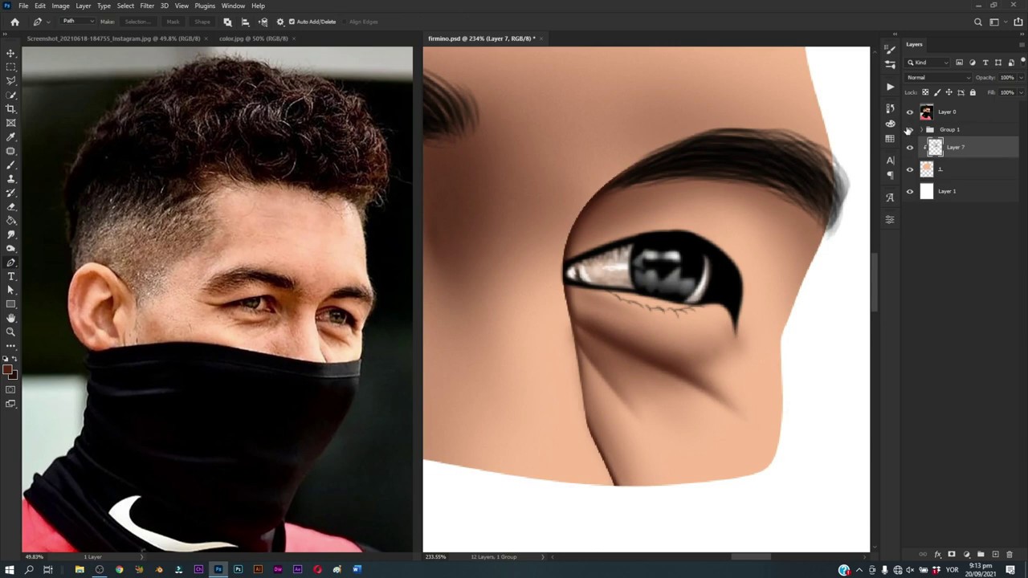
click(910, 129)
scroll(643, 313, down, 3)
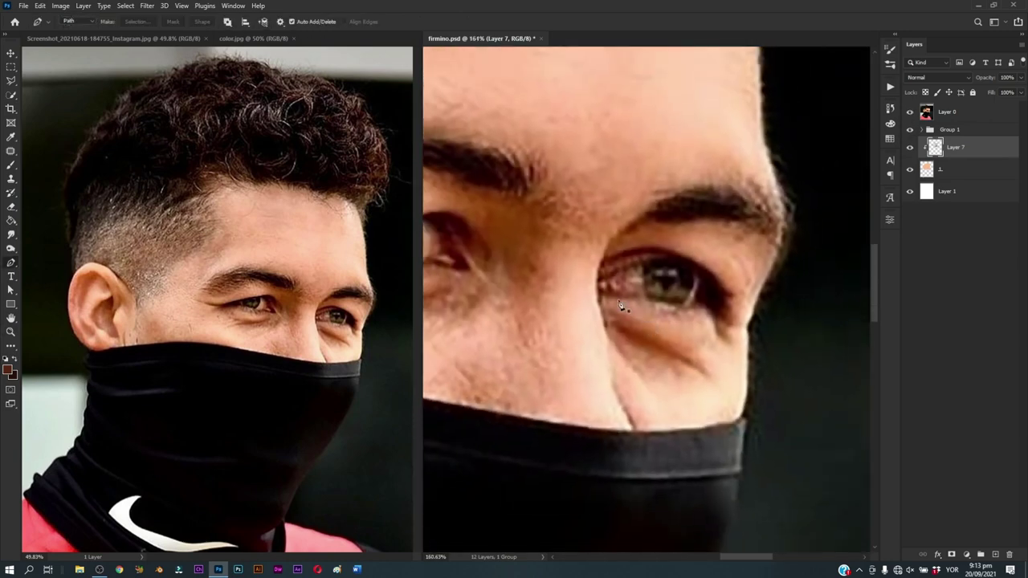
drag(603, 299, 614, 302)
mouse_move(695, 307)
mouse_down()
mouse_move(706, 305)
mouse_move(723, 342)
mouse_up()
click(753, 359)
click(788, 328)
click(791, 259)
drag(657, 198, 680, 202)
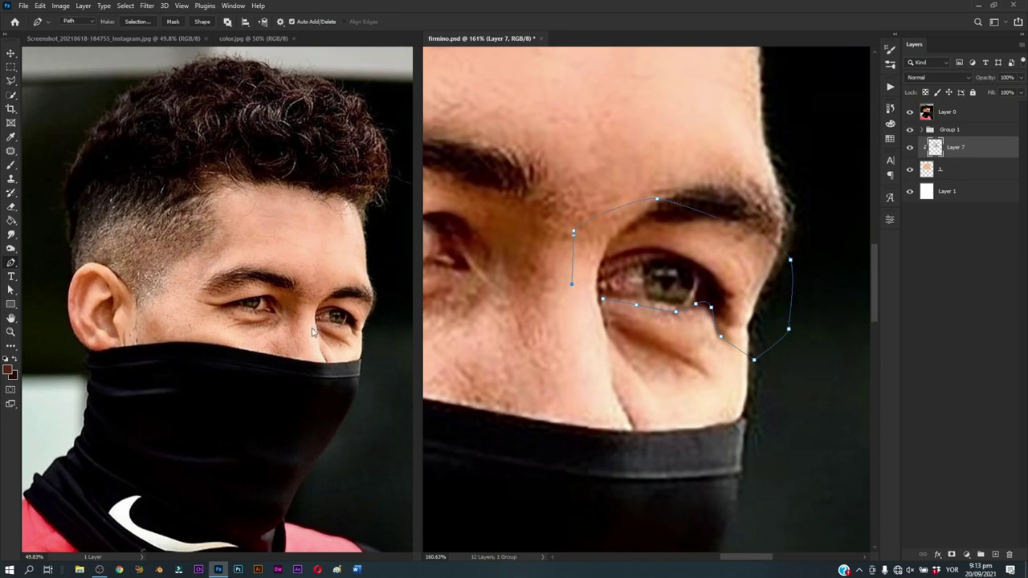
key(ctrl+Return)
key(b)
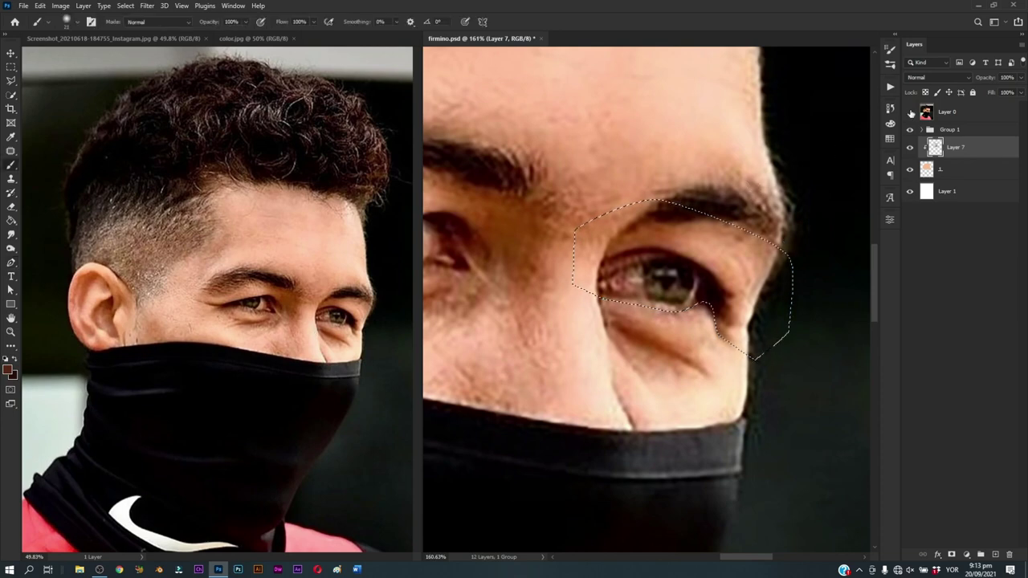
Step: Sample skin near the outer eye corner and shrink the brush for the lower eyelid
click(910, 113)
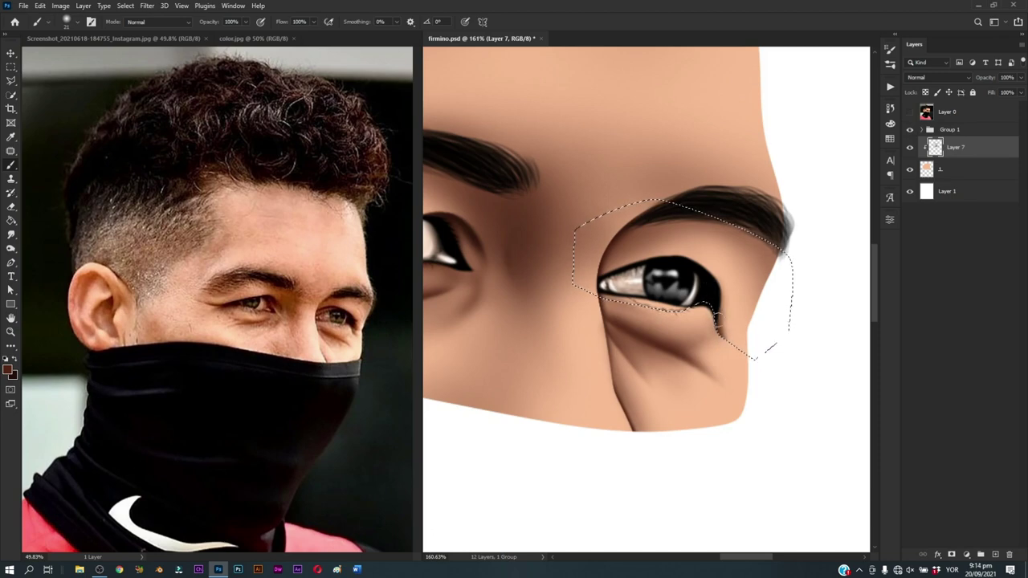
alt+right_click(706, 271)
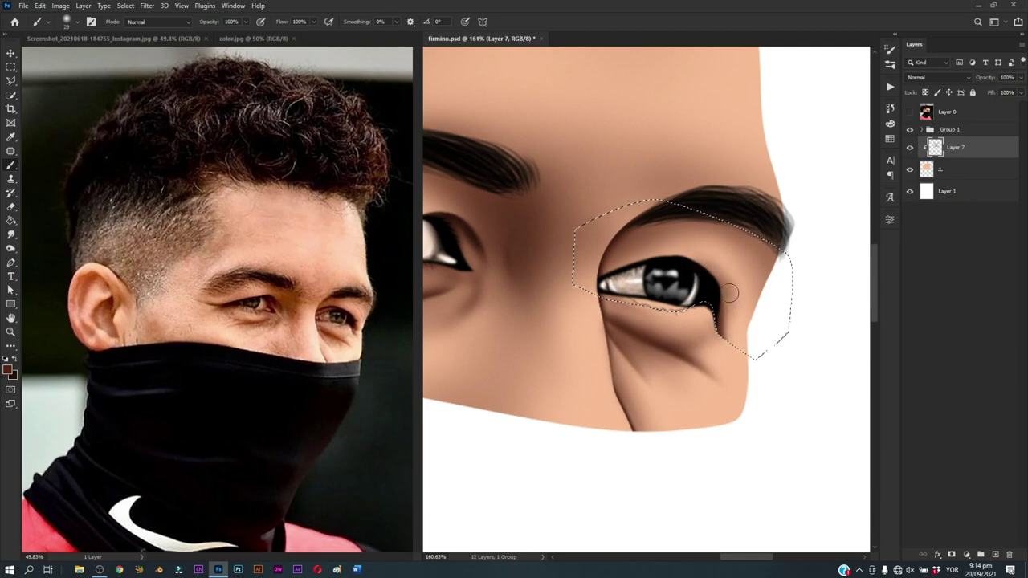
alt+click(711, 296)
alt+right_click(710, 318)
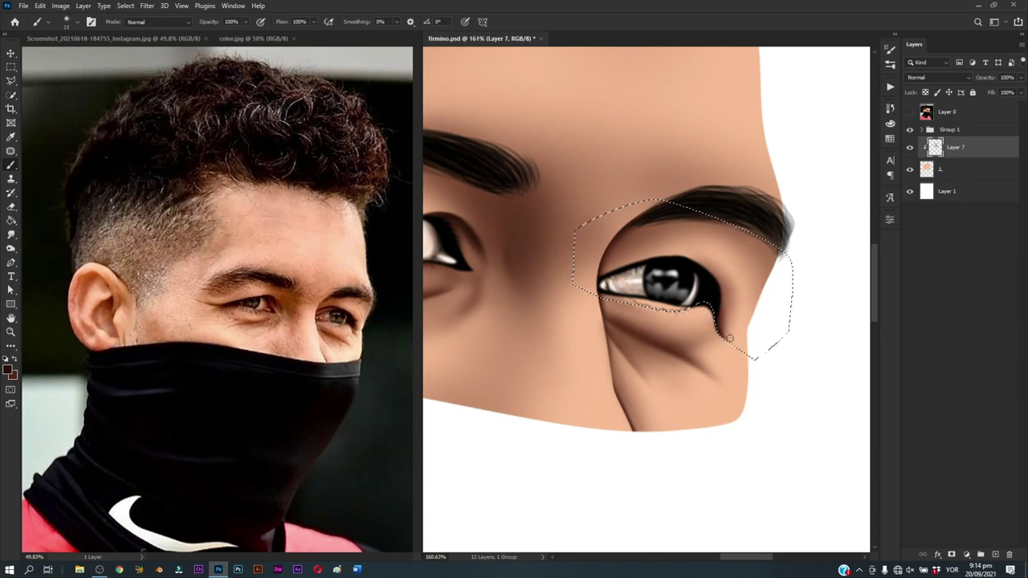
alt+right_click(671, 288)
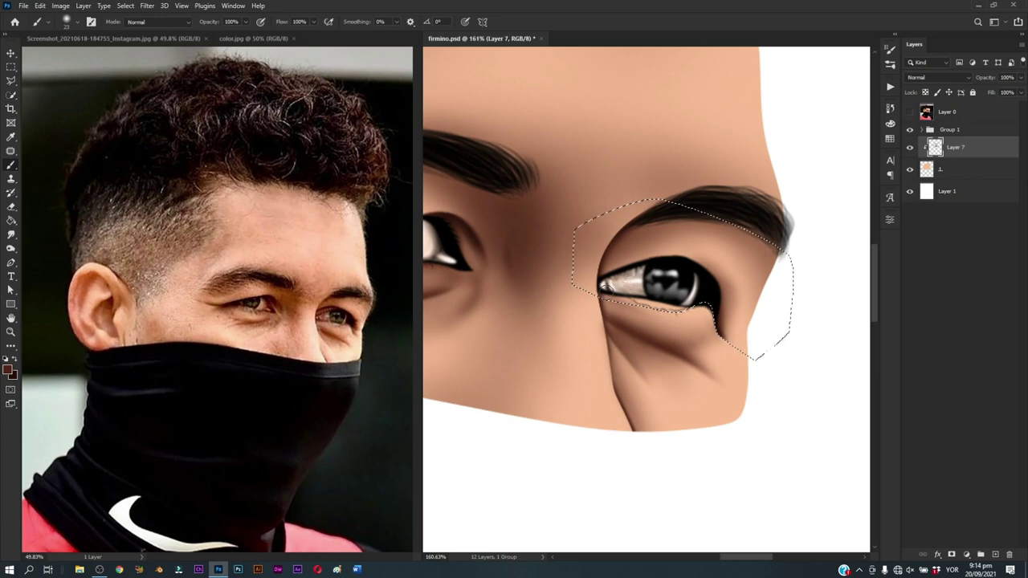
alt+right_click(665, 300)
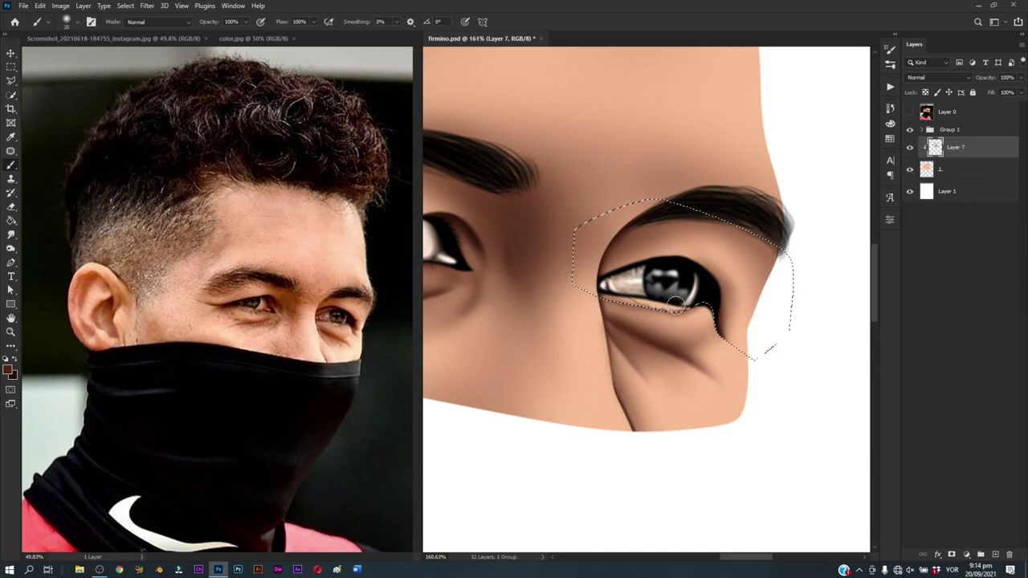
alt+right_click(632, 293)
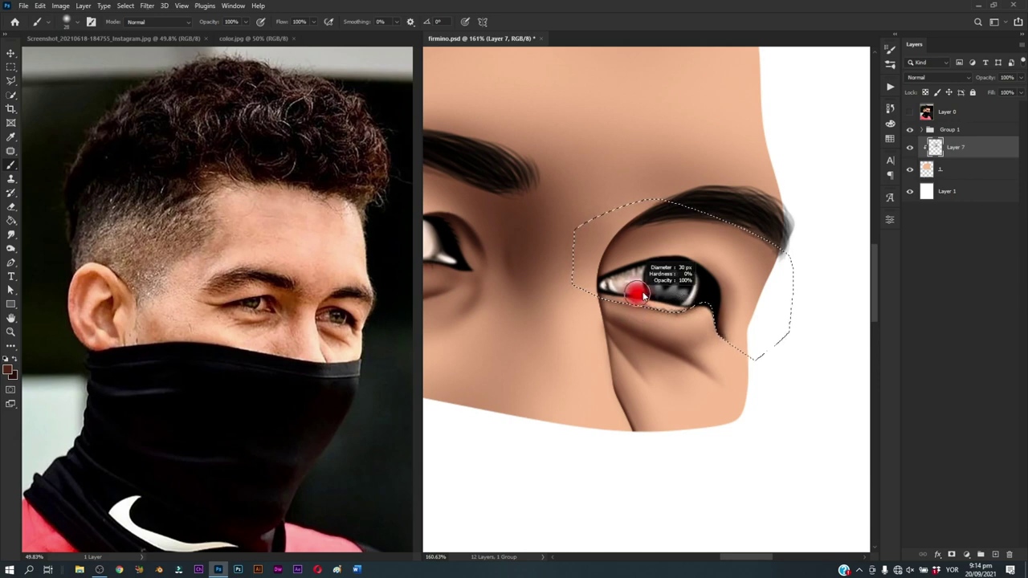
alt+right_click(689, 298)
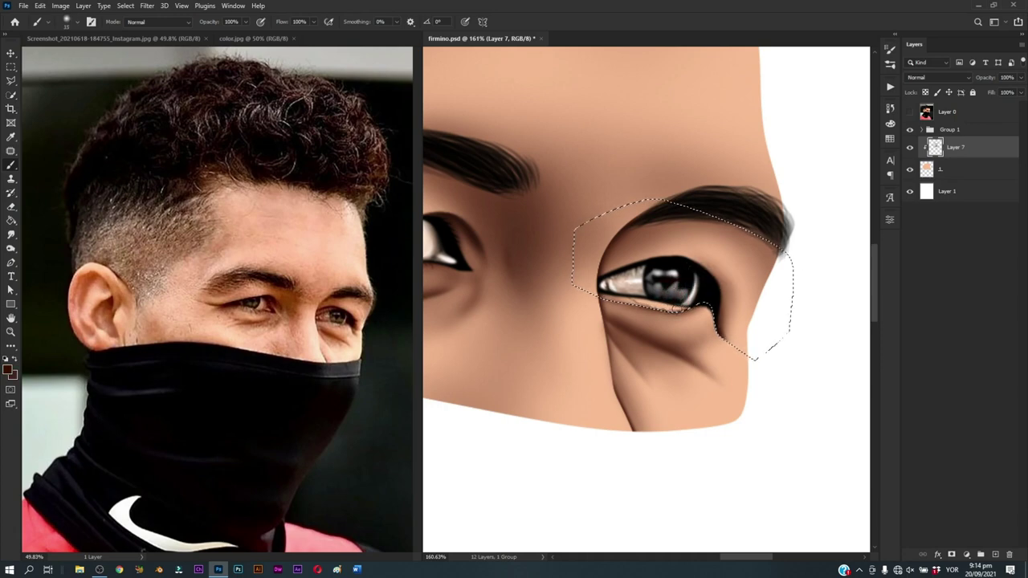
Step: Smudge the right eye's lower eyelid line and inner corner to soften them
drag(696, 323, 651, 384)
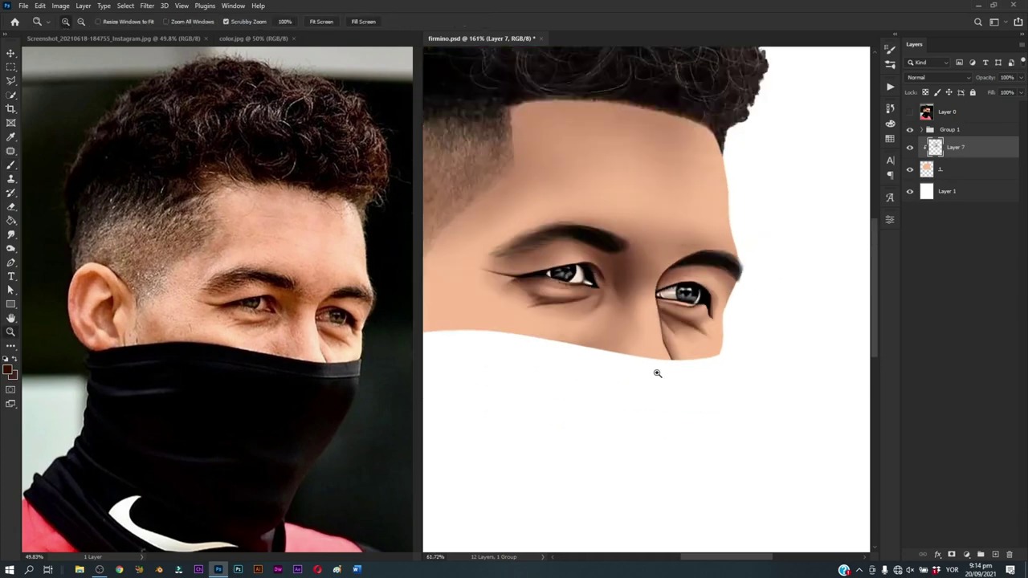
drag(706, 293, 771, 289)
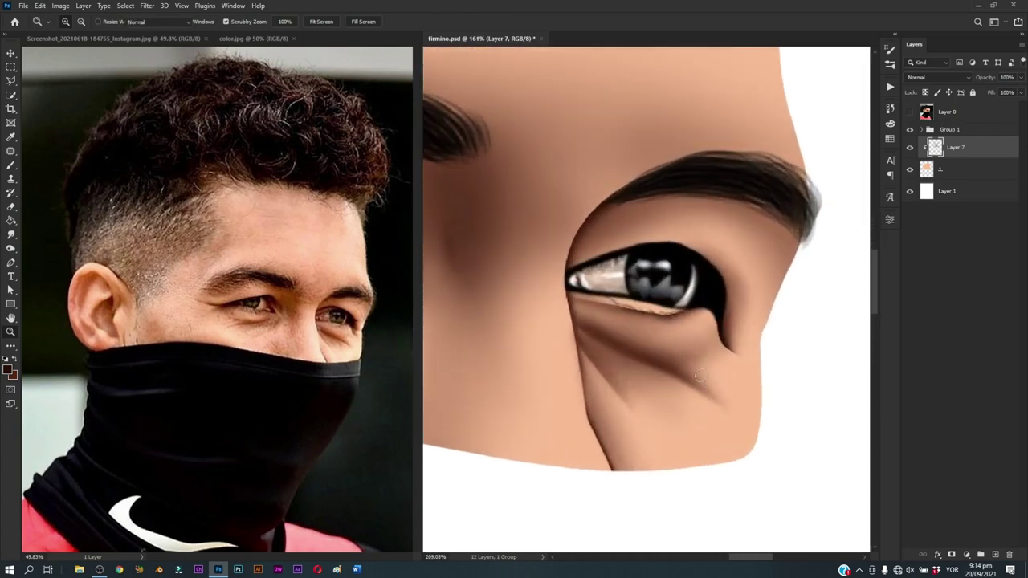
drag(647, 312, 640, 309)
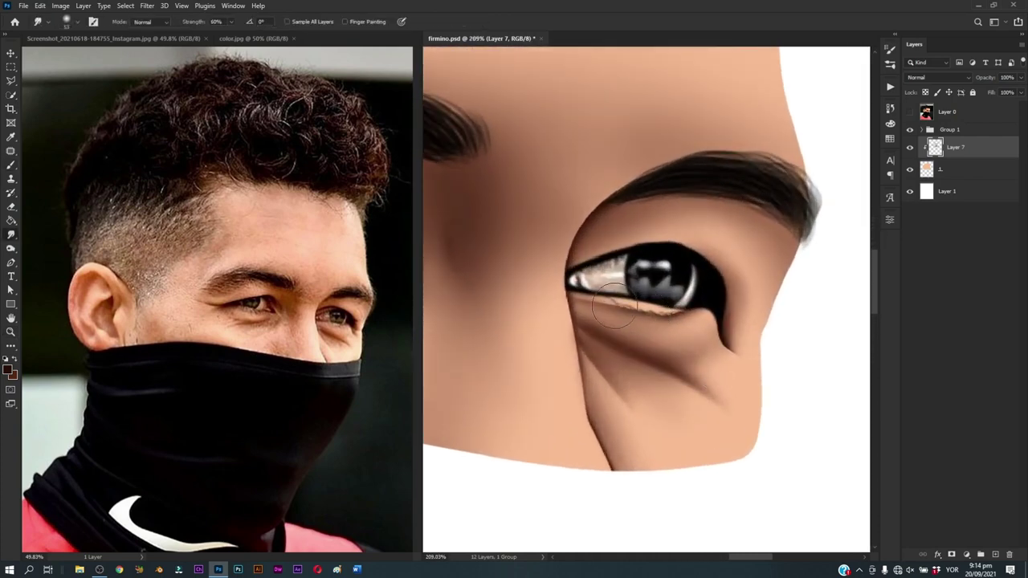
key(b)
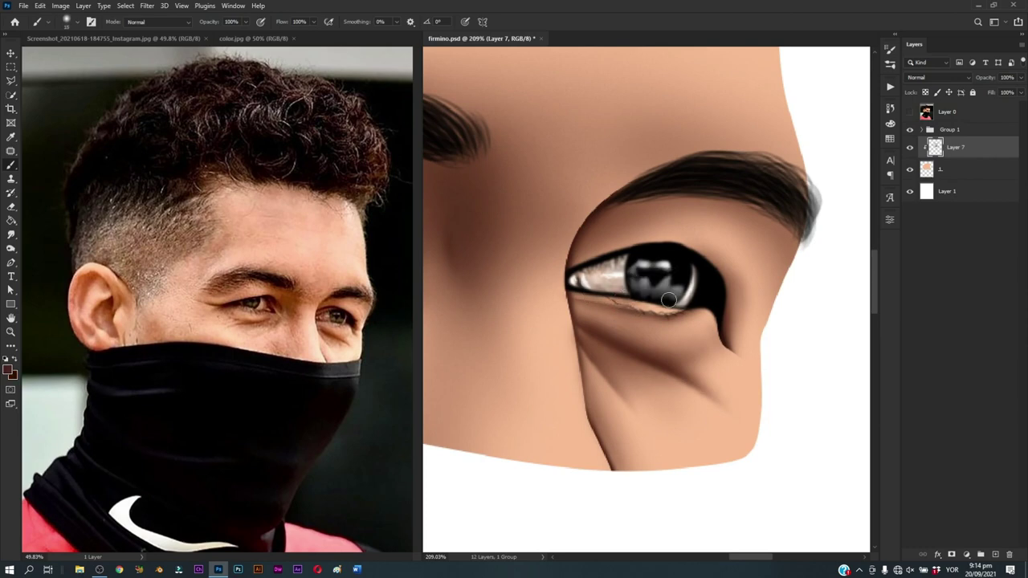
drag(727, 333, 690, 317)
key(r)
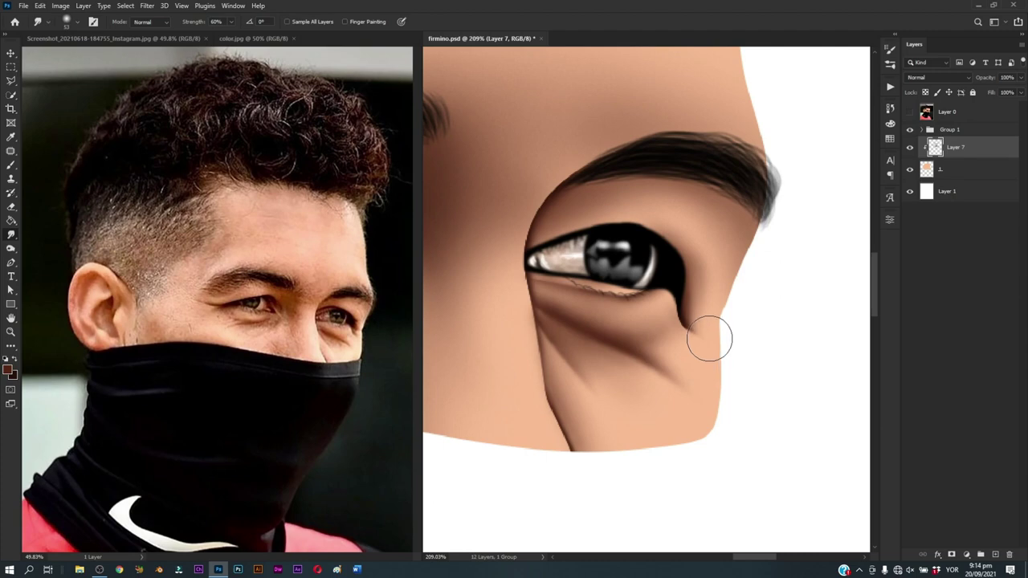
key(b)
Step: Resize the brush and Alt-sample a skin tone beside the eye's outer corner for shading
alt+right_click(673, 291)
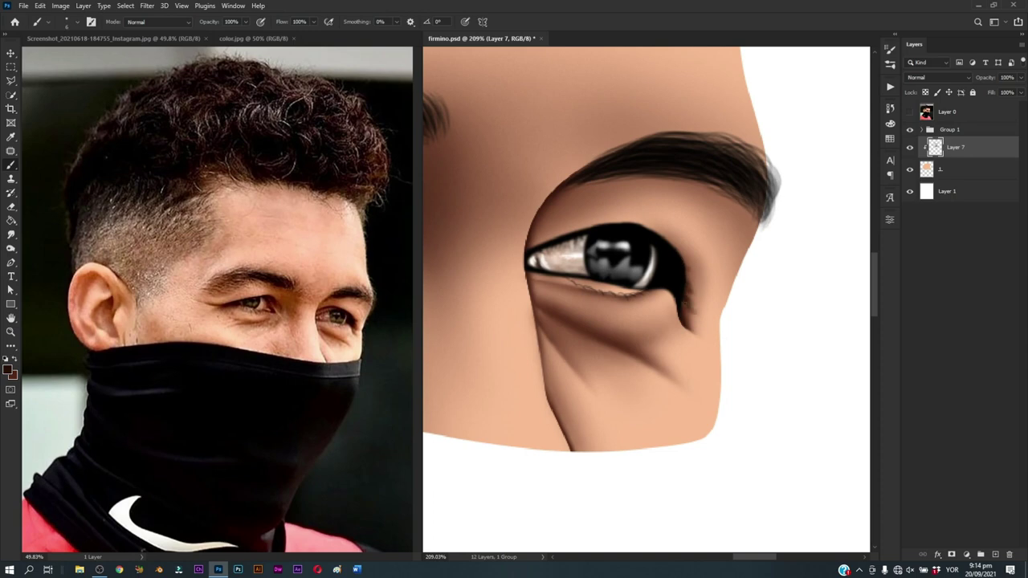
key(z)
mouse_move(720, 312)
mouse_down()
mouse_move(658, 416)
mouse_move(712, 337)
mouse_up()
key(b)
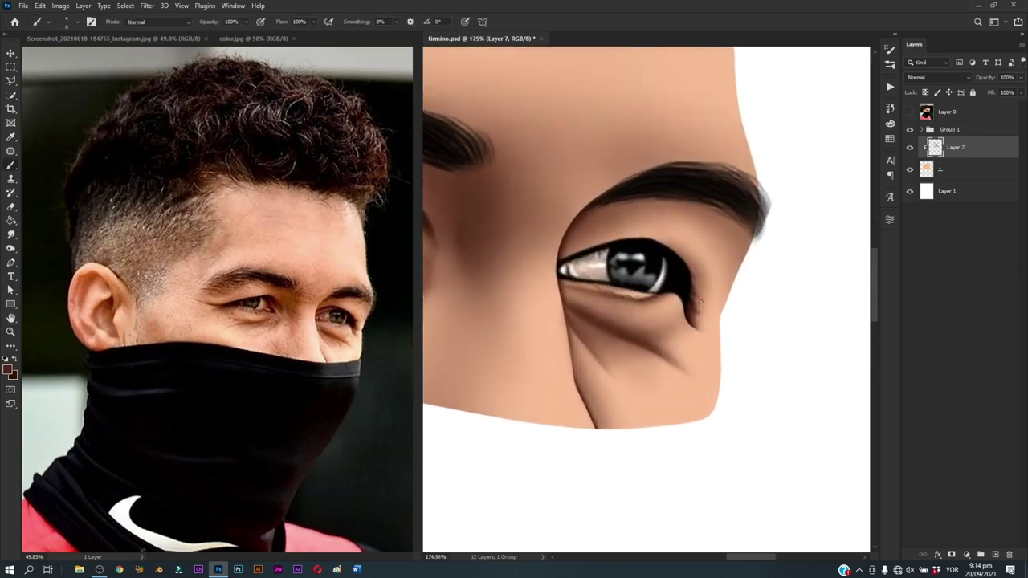
alt+right_click(700, 302)
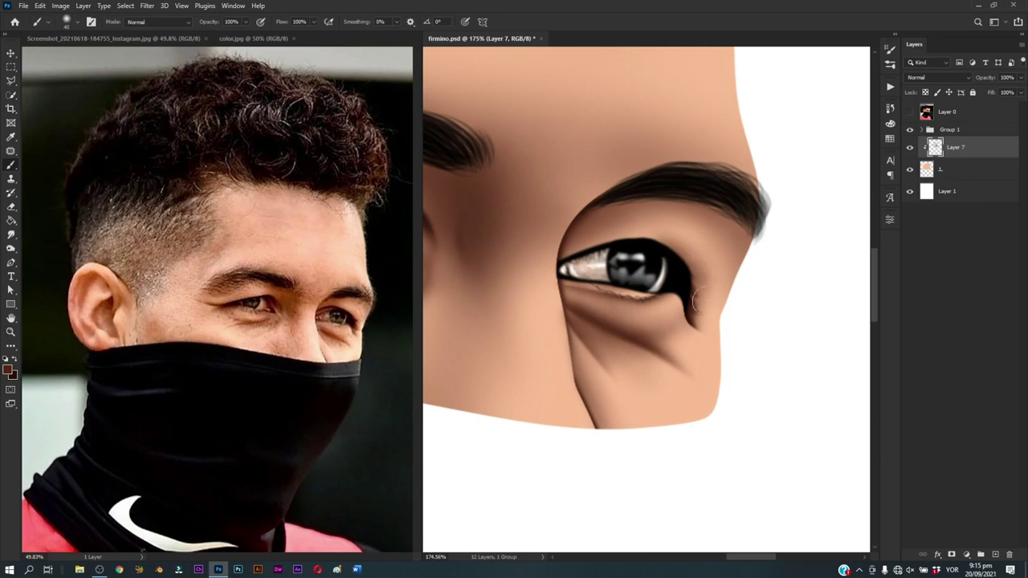
alt+click(712, 332)
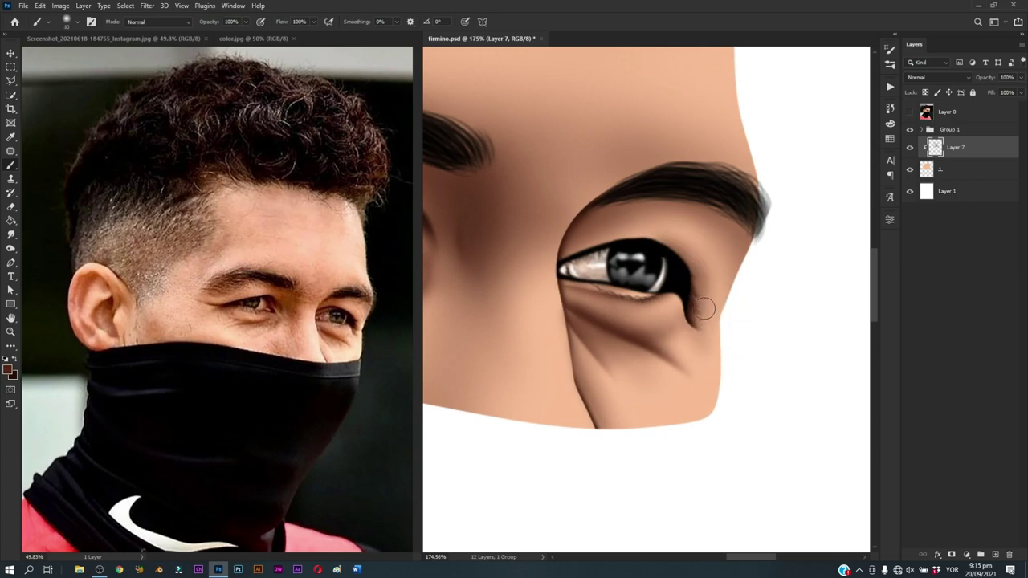
drag(613, 318, 651, 356)
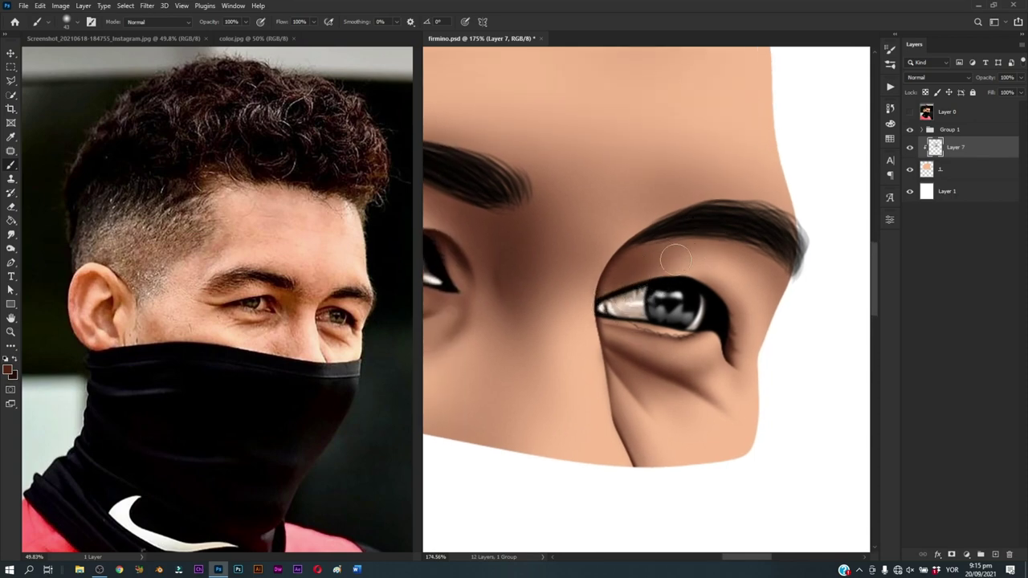
alt+right_click(683, 274)
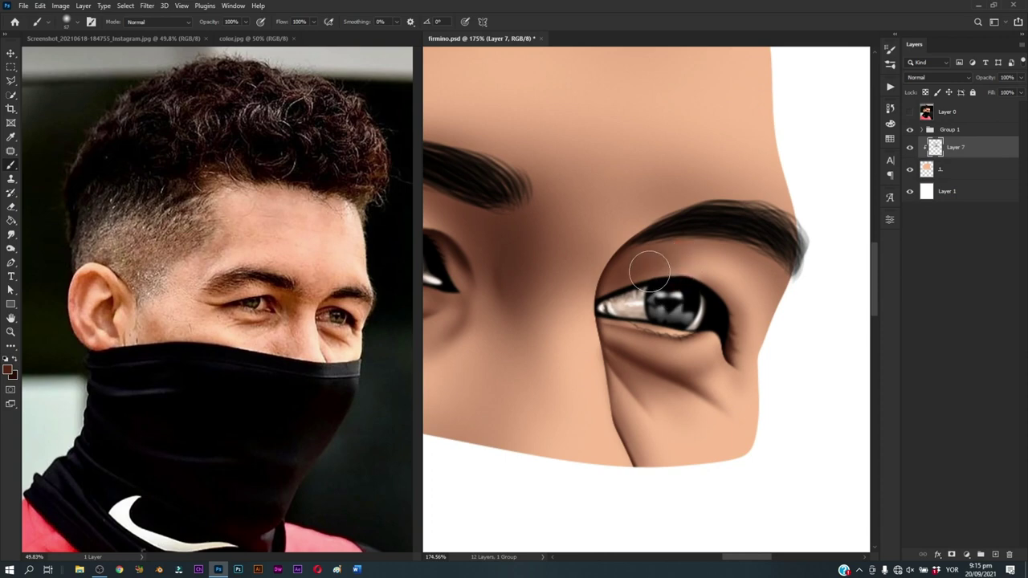
Step: Show Layer 0 and trace the right upper eyelid with a Pen path, then make it a selection
key(p)
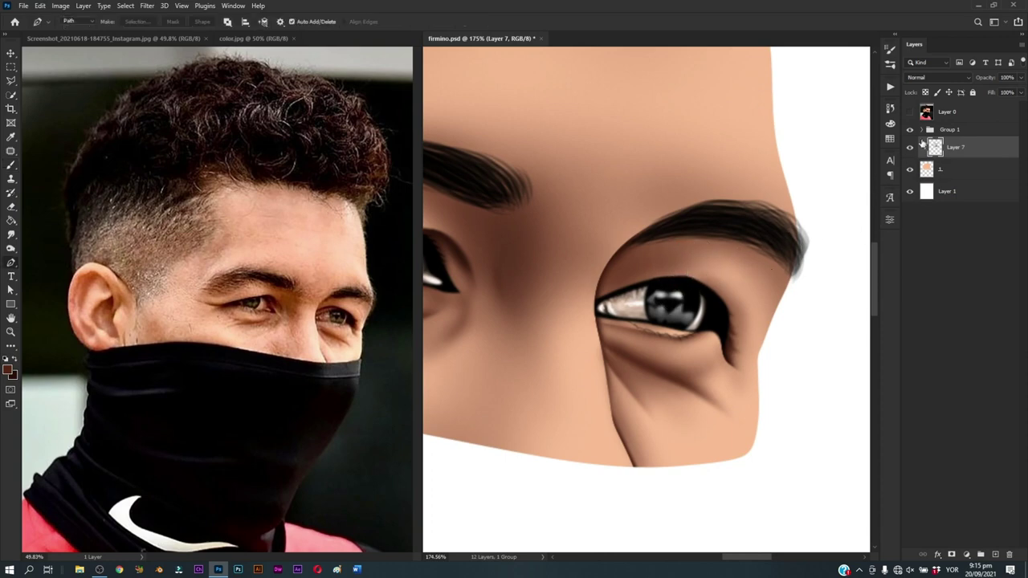
click(907, 129)
click(713, 289)
click(676, 273)
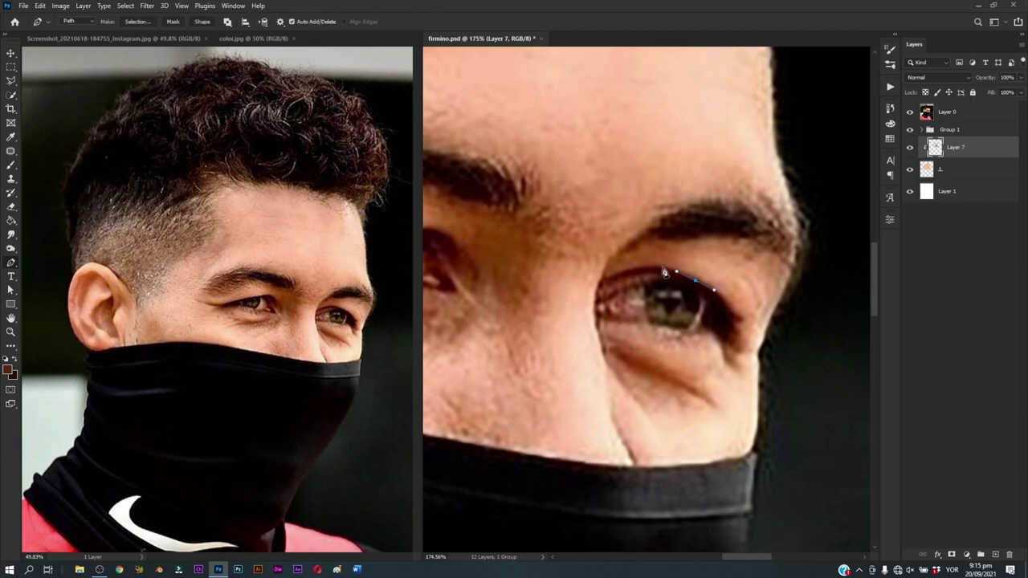
drag(631, 270, 608, 280)
click(585, 319)
key(ctrl+Return)
key(b)
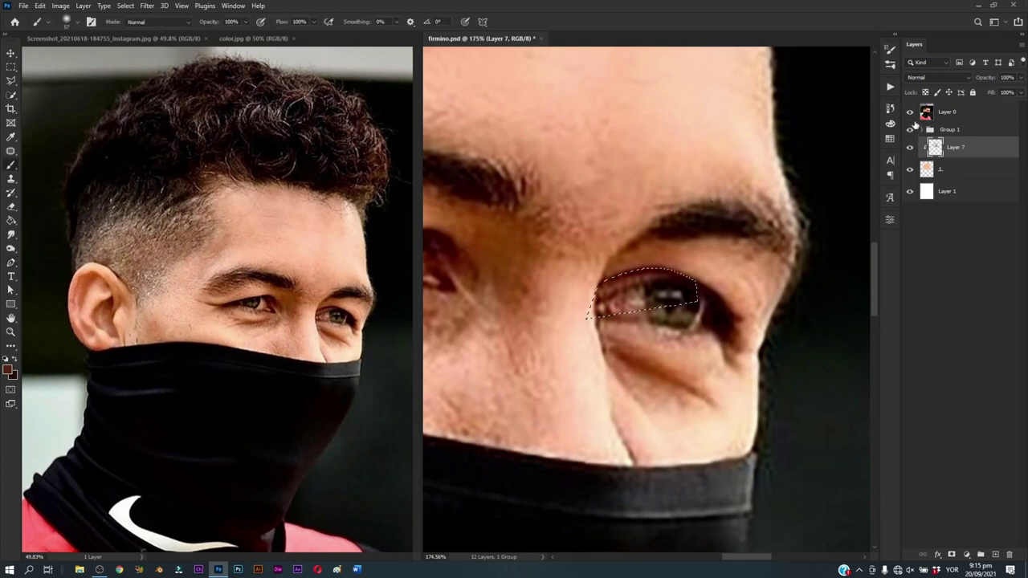
Step: Hide the reference photo, brush the brown crease inside the selection, and deselect
scroll(631, 280, up, 2)
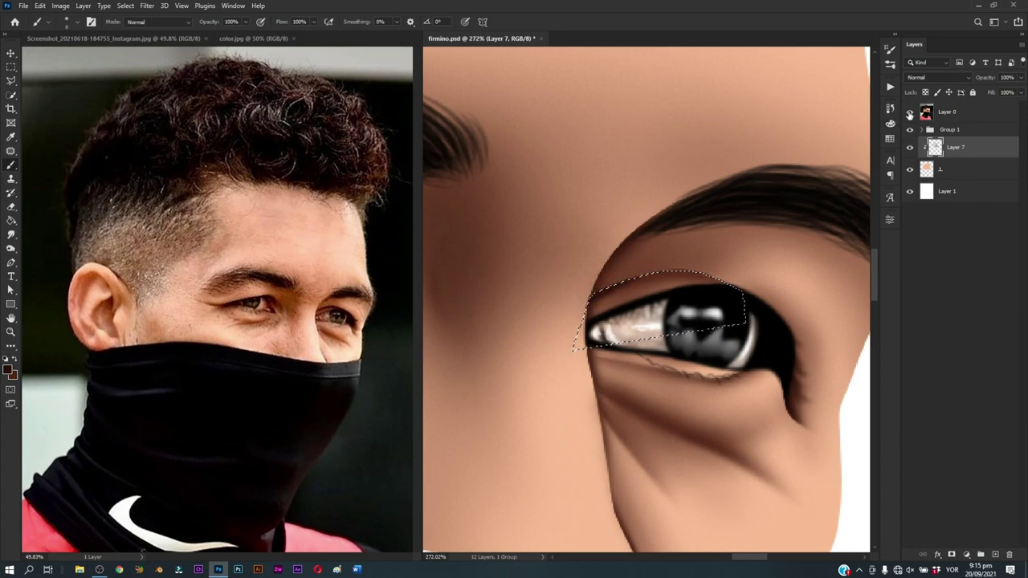
click(910, 112)
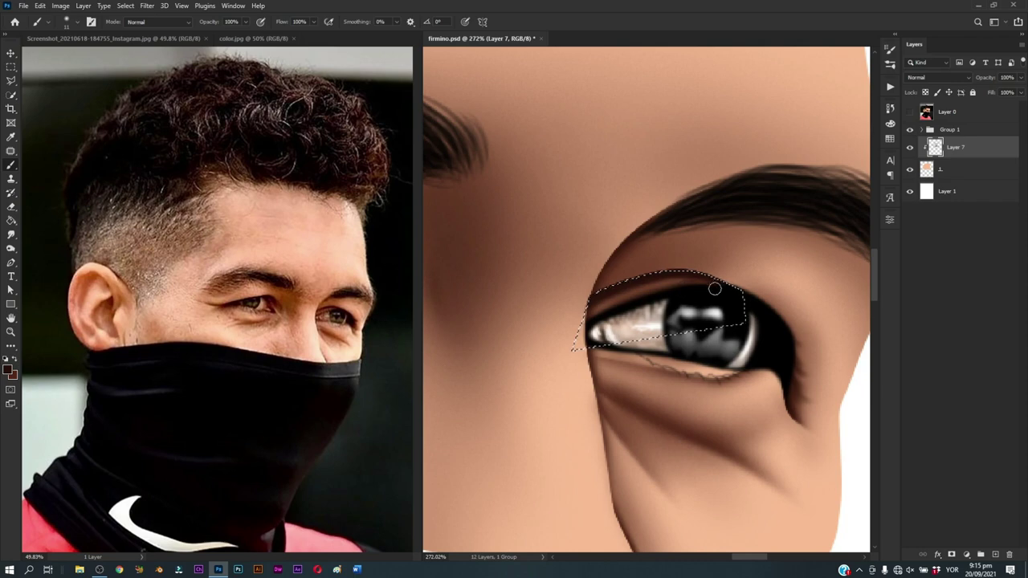
key(ctrl+d)
Step: Zoom out to review the face and Alt-sample a colour from the painting
key(z)
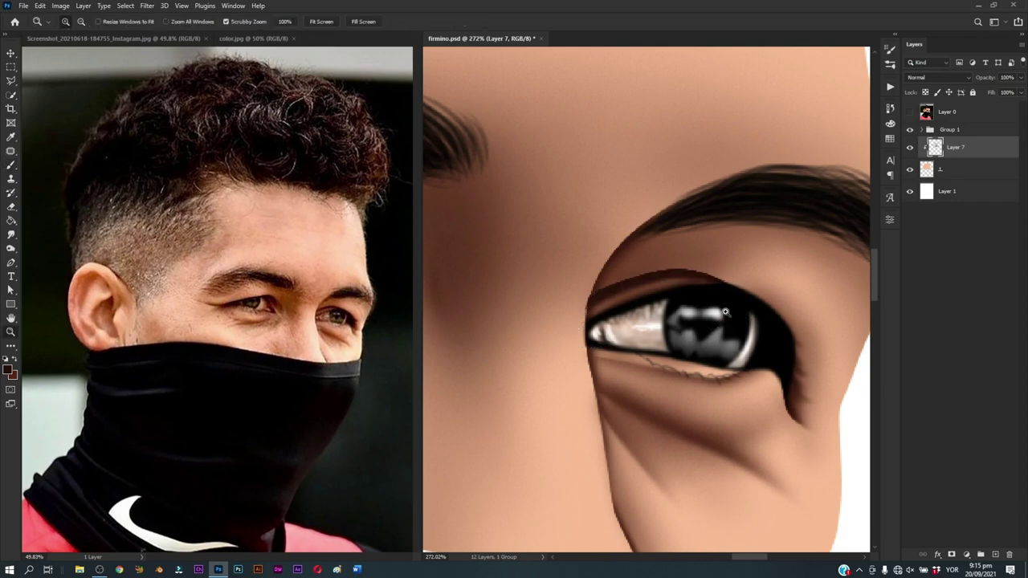
mouse_move(723, 306)
mouse_down()
mouse_move(663, 389)
mouse_move(704, 375)
mouse_up()
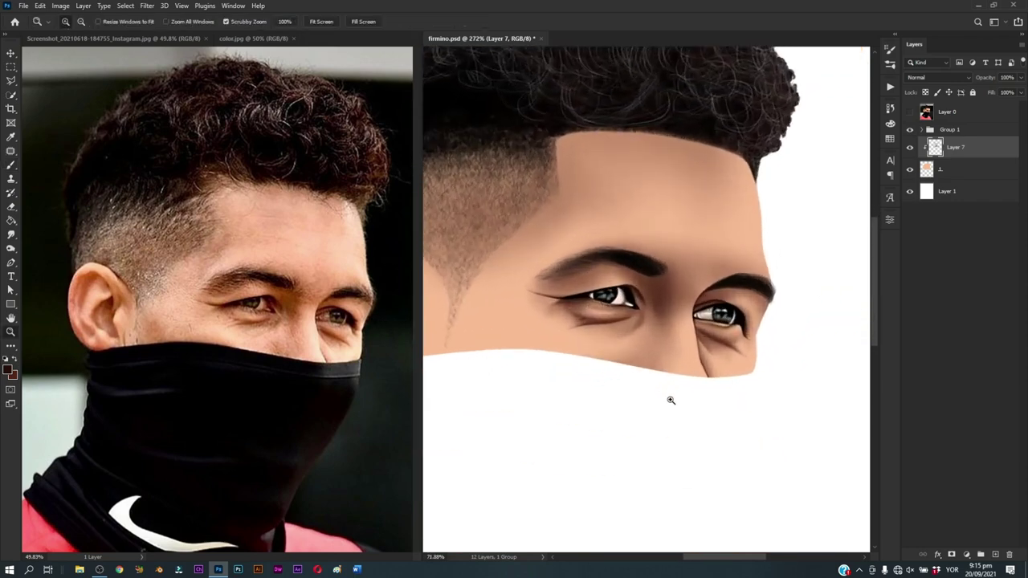
key(r)
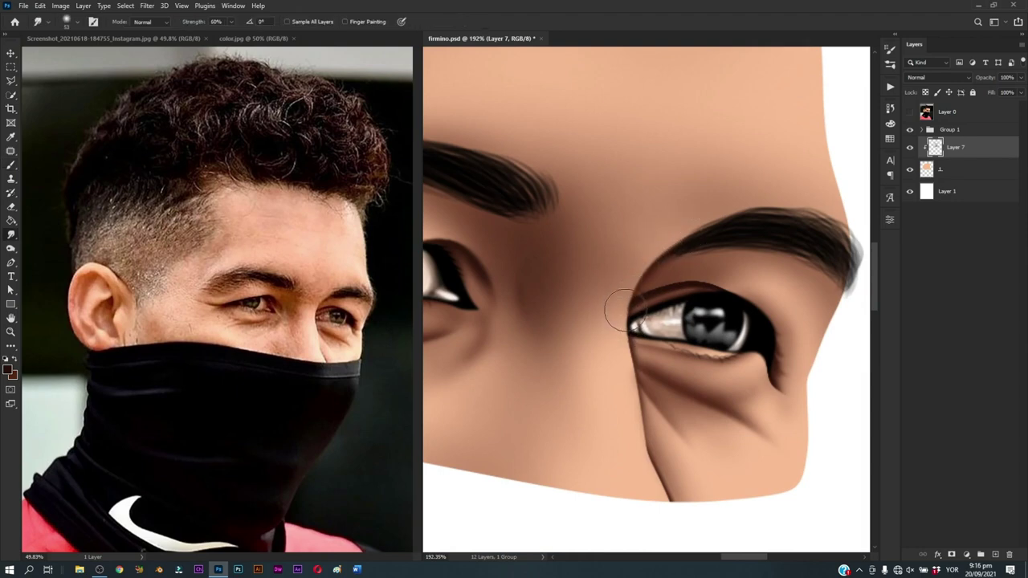
key(z)
mouse_move(619, 315)
mouse_down()
mouse_move(599, 327)
mouse_move(562, 328)
mouse_up()
key(b)
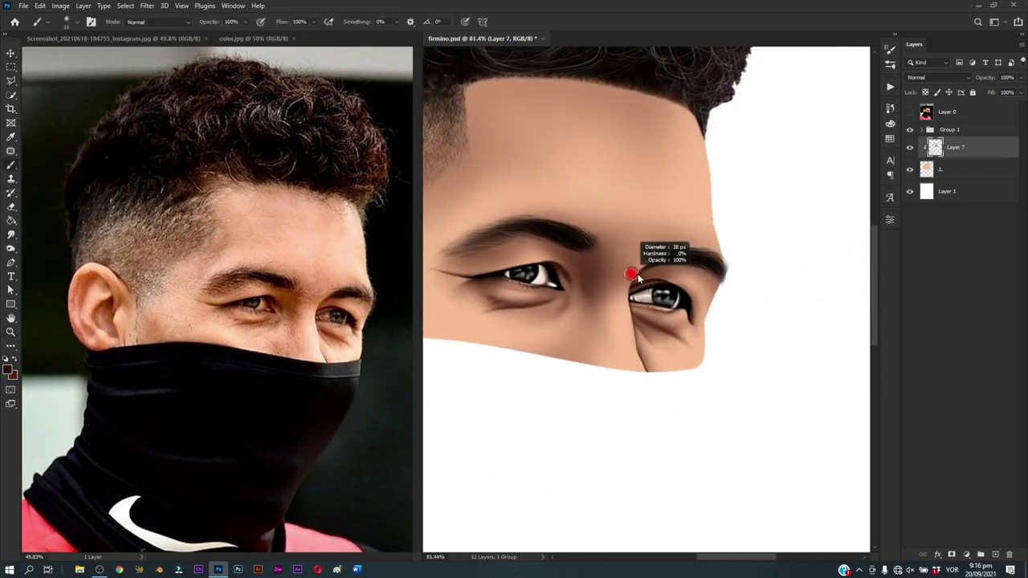
key(alt)
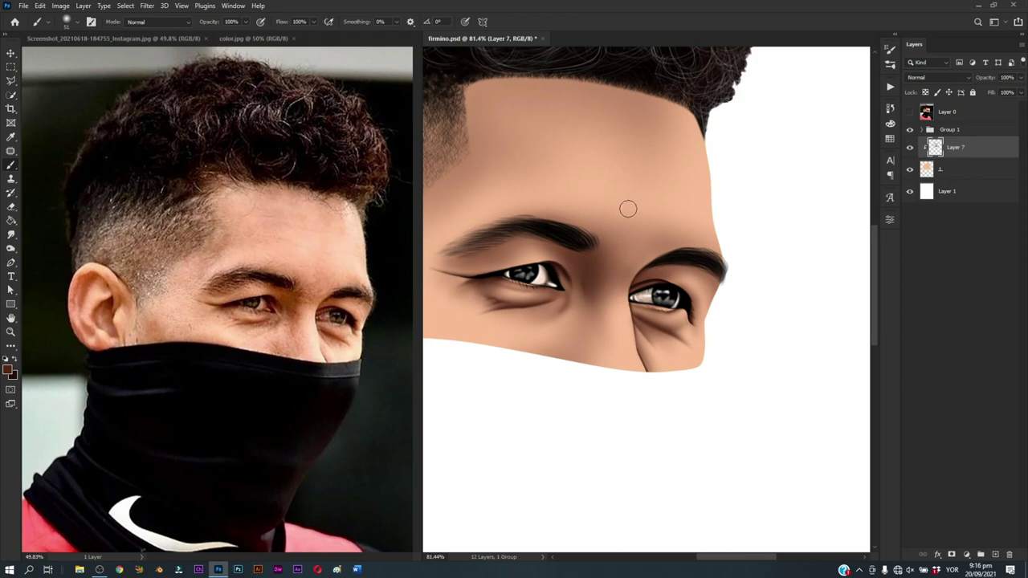
Step: Zoom in on the painted face and size the soft brush for under-eye shading
key(ctrl+0)
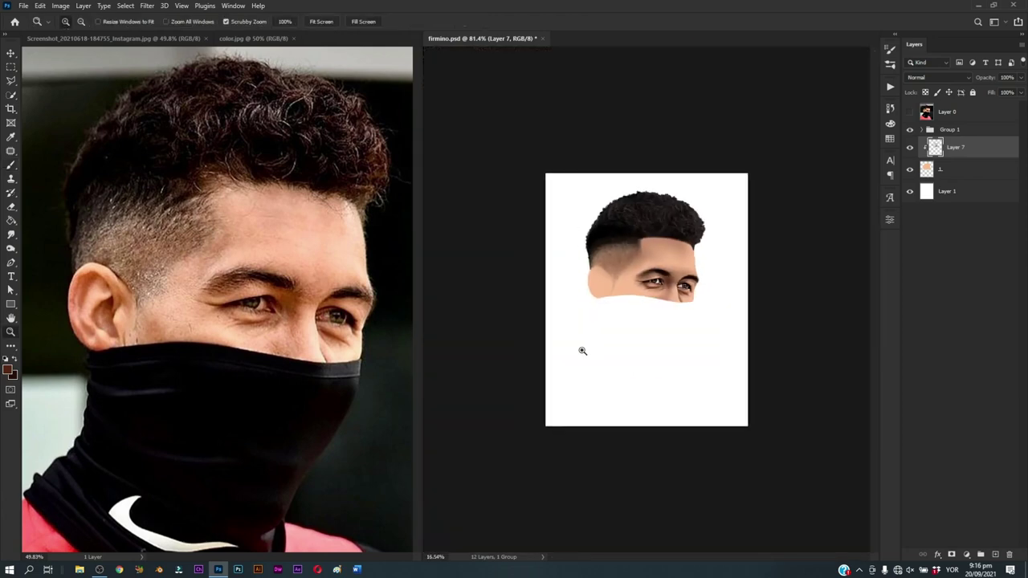
drag(667, 287, 669, 282)
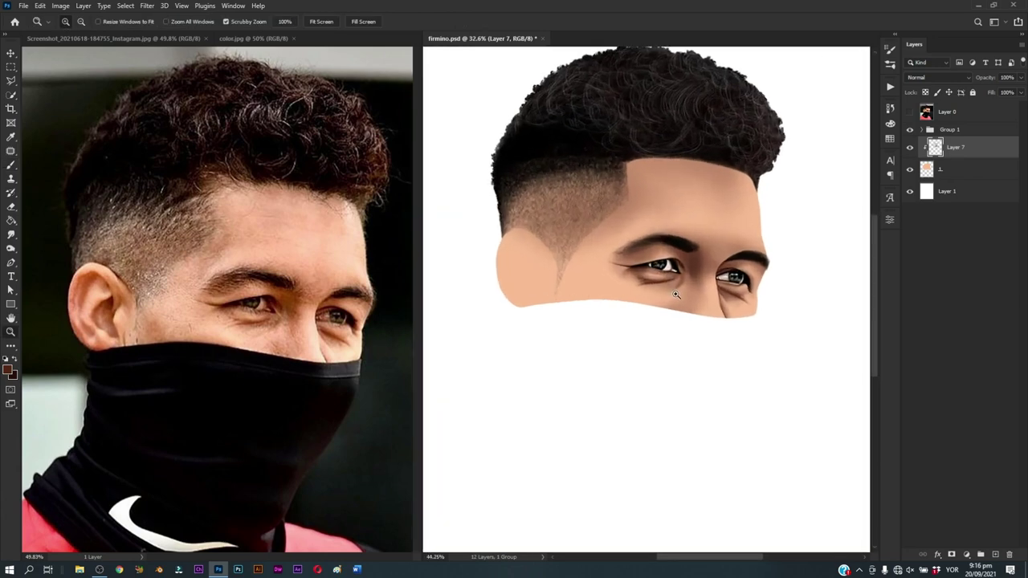
alt+right_click(620, 214)
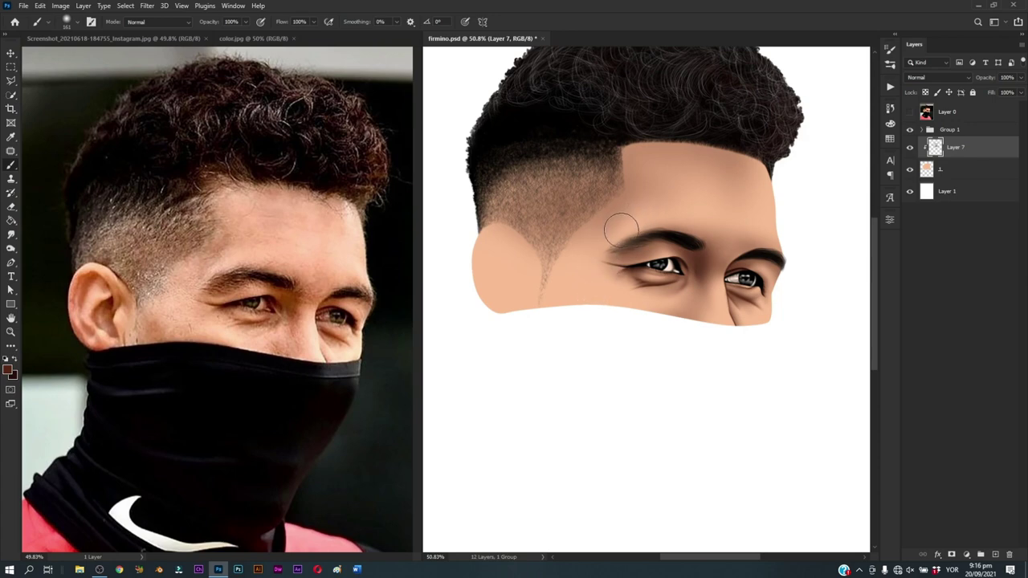
alt+right_click(663, 212)
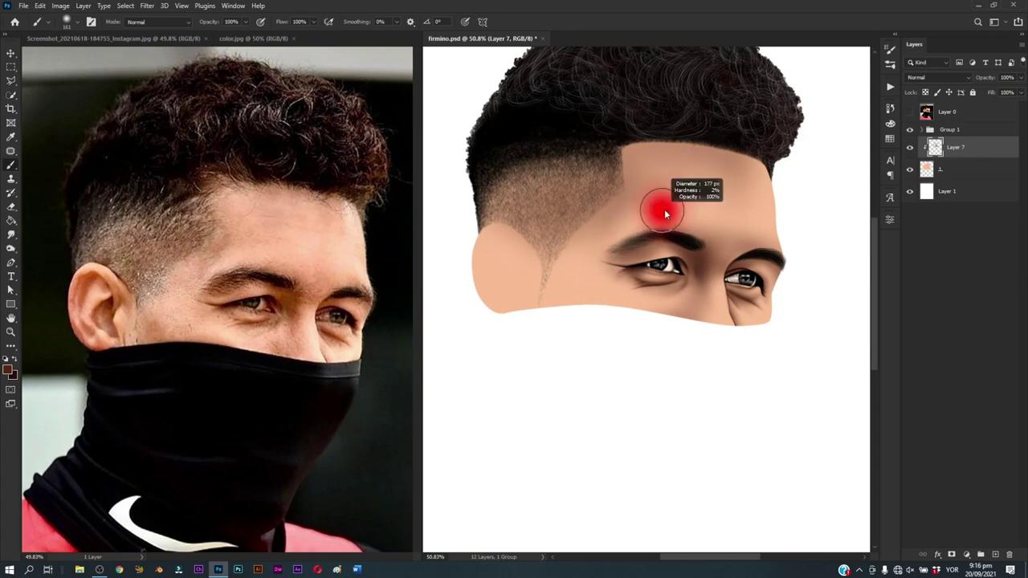
alt+right_click(664, 165)
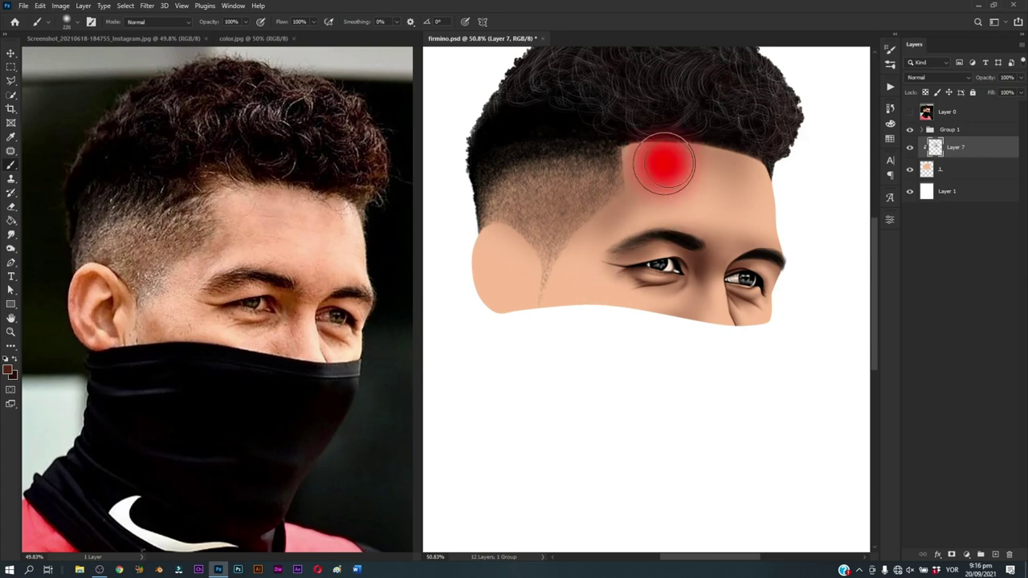
alt+right_click(667, 211)
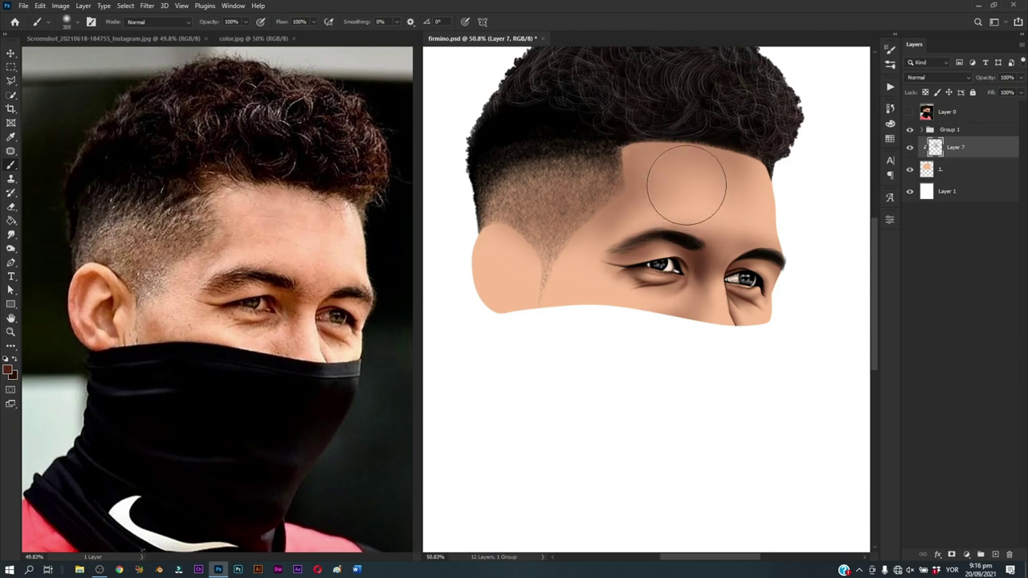
alt+right_click(686, 194)
Step: Sample skin colour near the eyebrow and paint soft shadow strokes beneath the right eye
alt+click(704, 249)
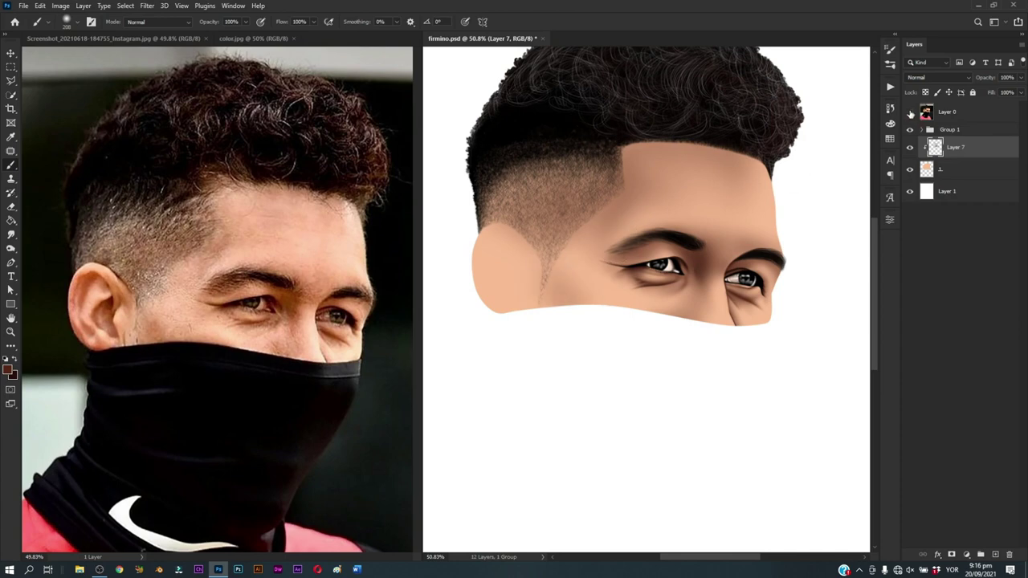
click(910, 111)
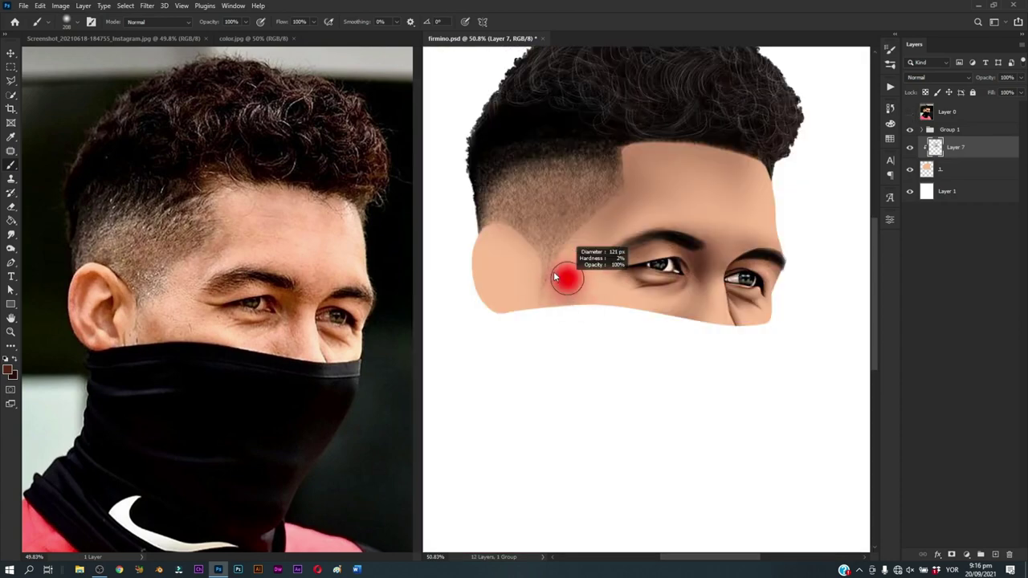
drag(558, 278, 592, 270)
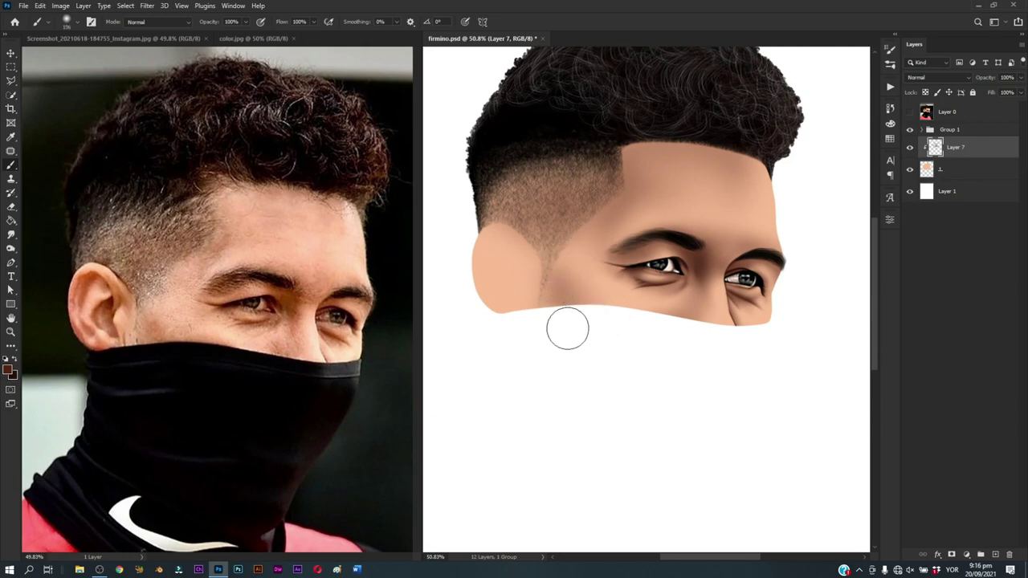
drag(597, 310, 597, 316)
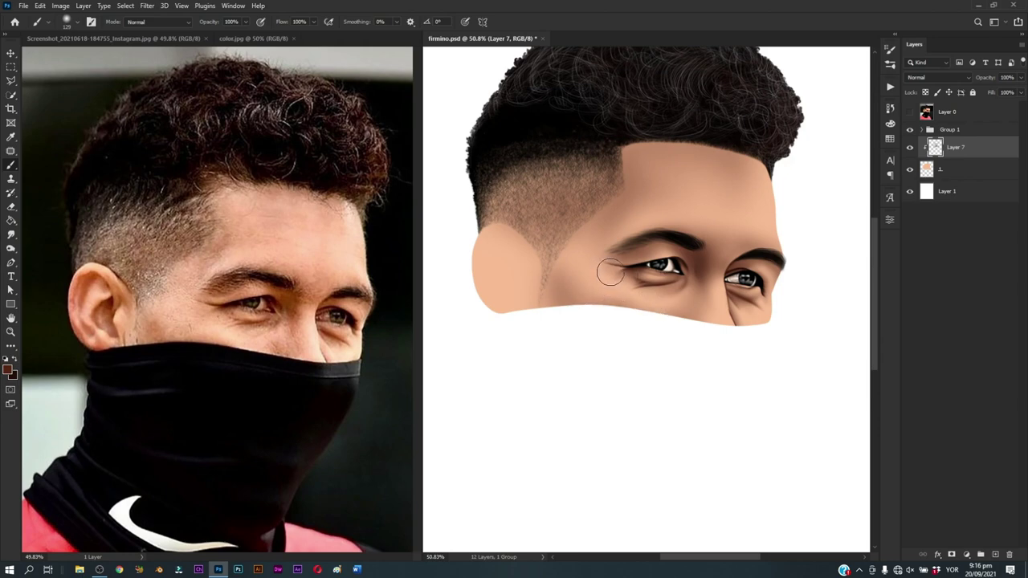
drag(606, 277, 608, 294)
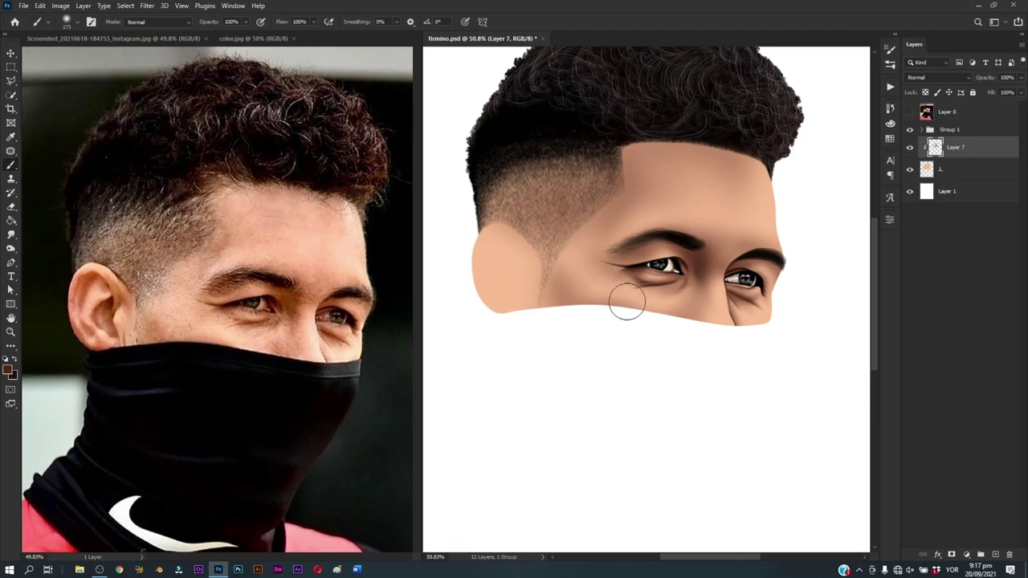
drag(635, 300, 632, 316)
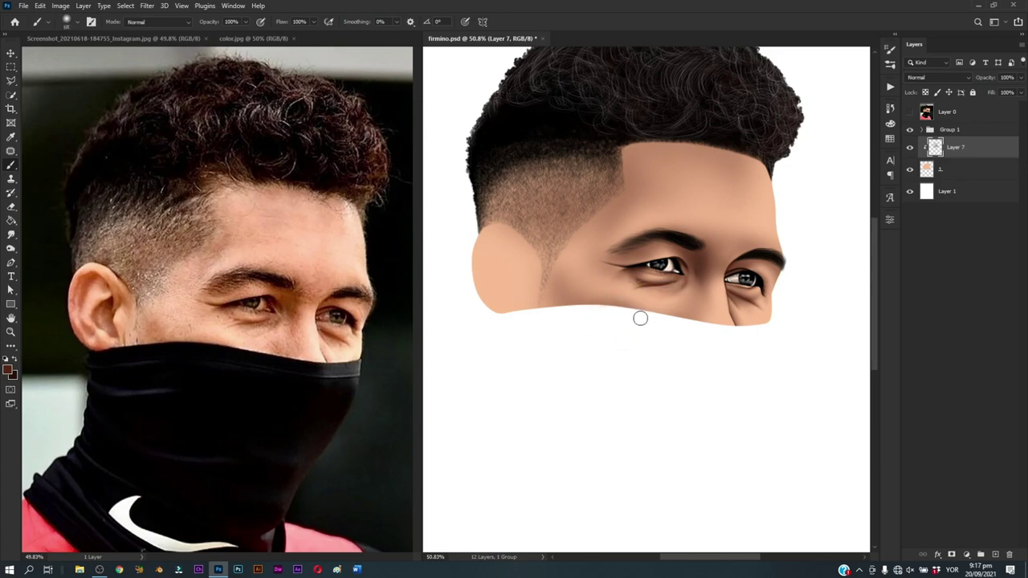
scroll(620, 332, right, 2)
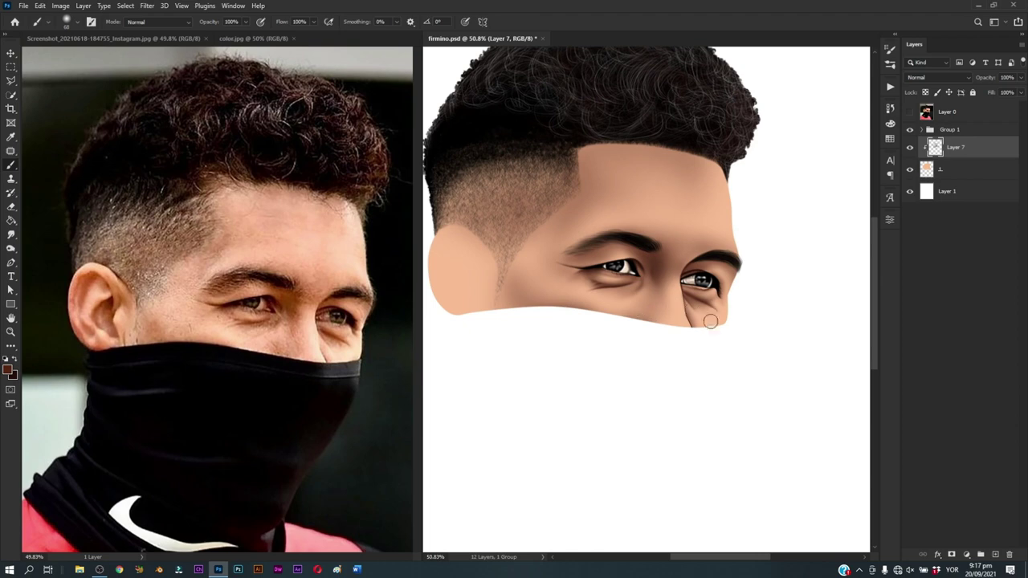
mouse_move(694, 335)
mouse_down()
mouse_move(715, 338)
mouse_move(723, 328)
mouse_up()
Step: Undo the dark stroke under the right eye and roughly double the brush size
key(ctrl+z)
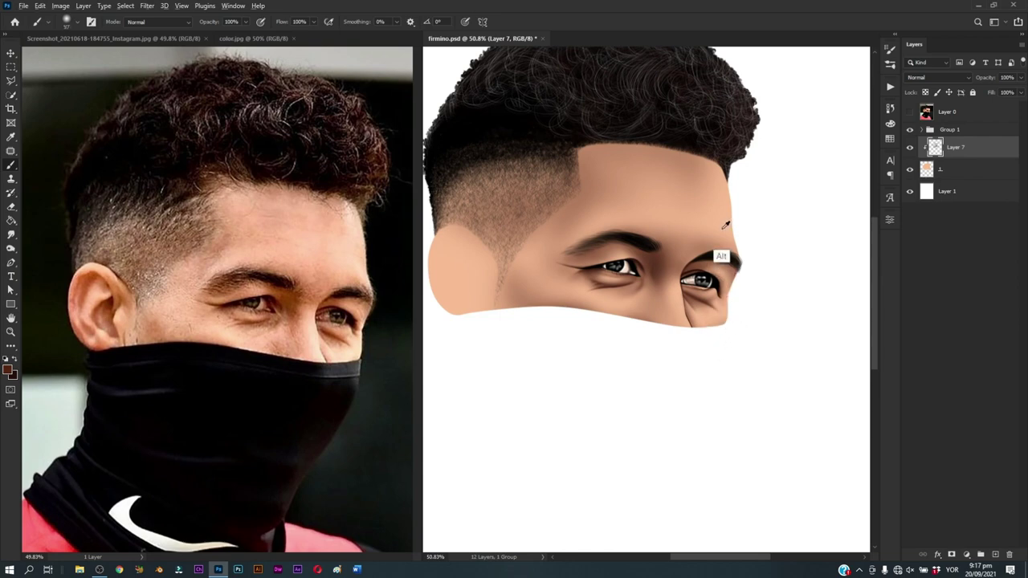
drag(720, 227, 725, 227)
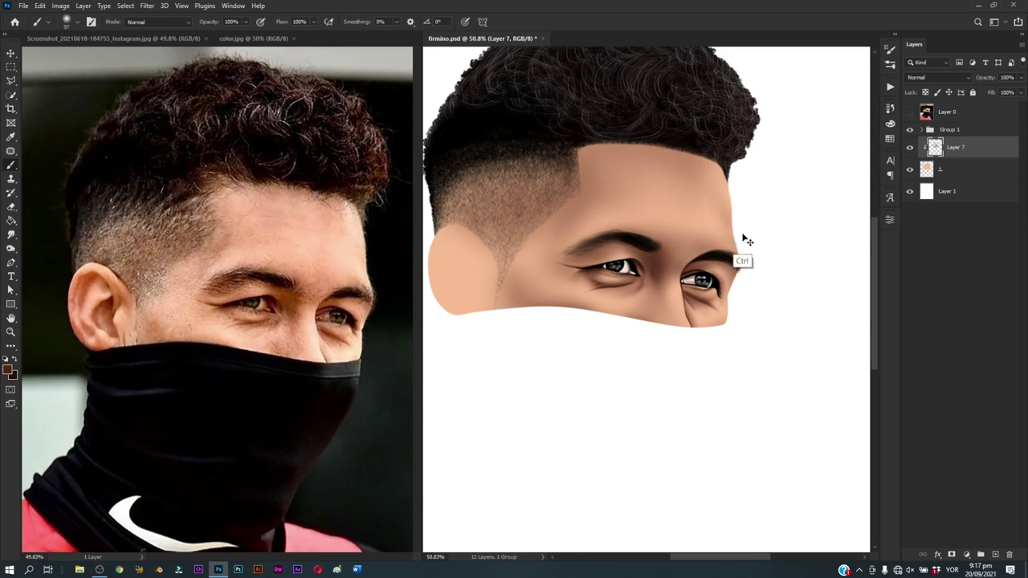
drag(716, 195, 734, 184)
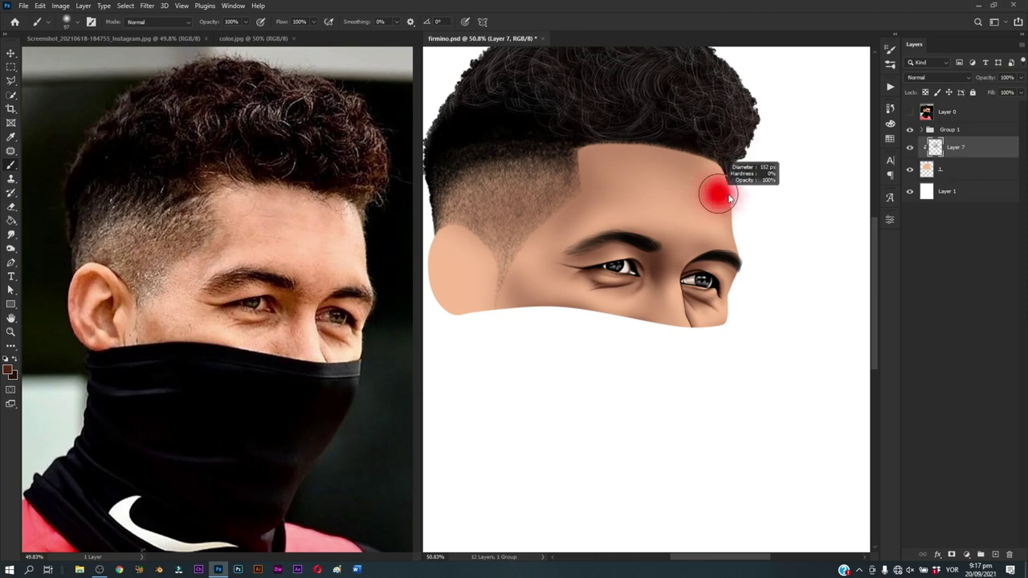
scroll(682, 192, down, 3)
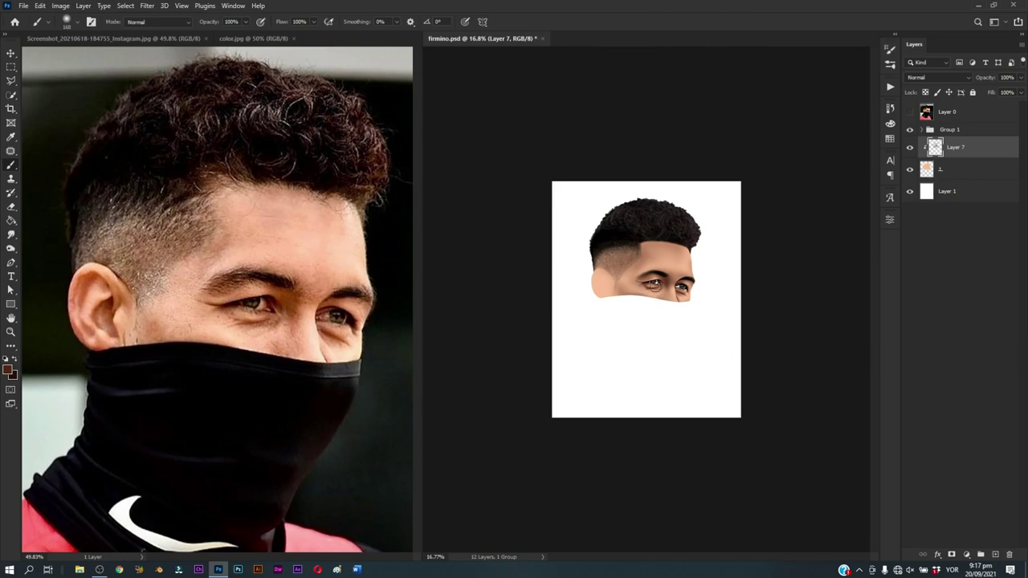
Step: Save firmino.psd and zoom in around the lower face of the painting
key(ctrl+s)
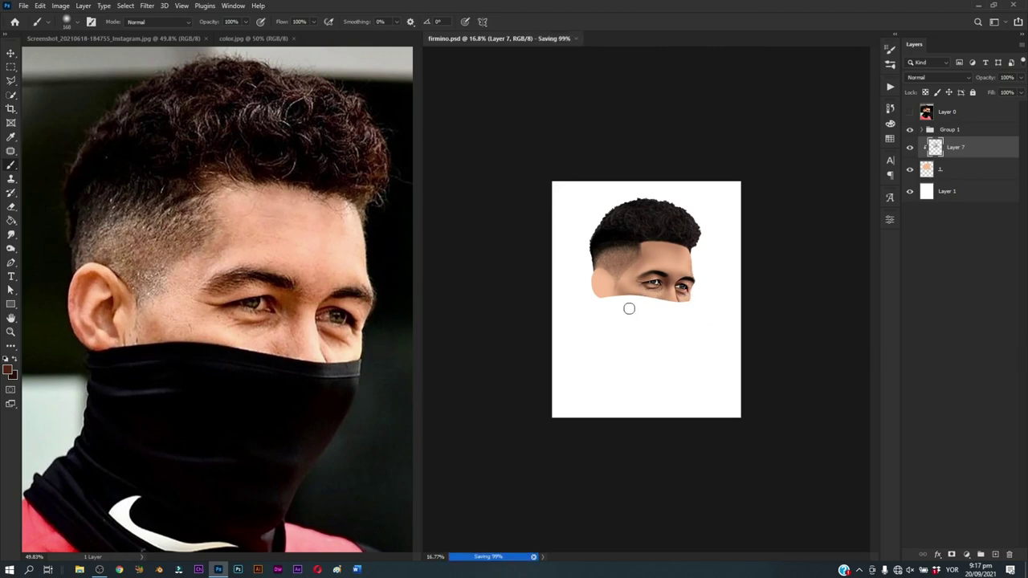
key(z)
click(623, 308)
key(b)
click(217, 420)
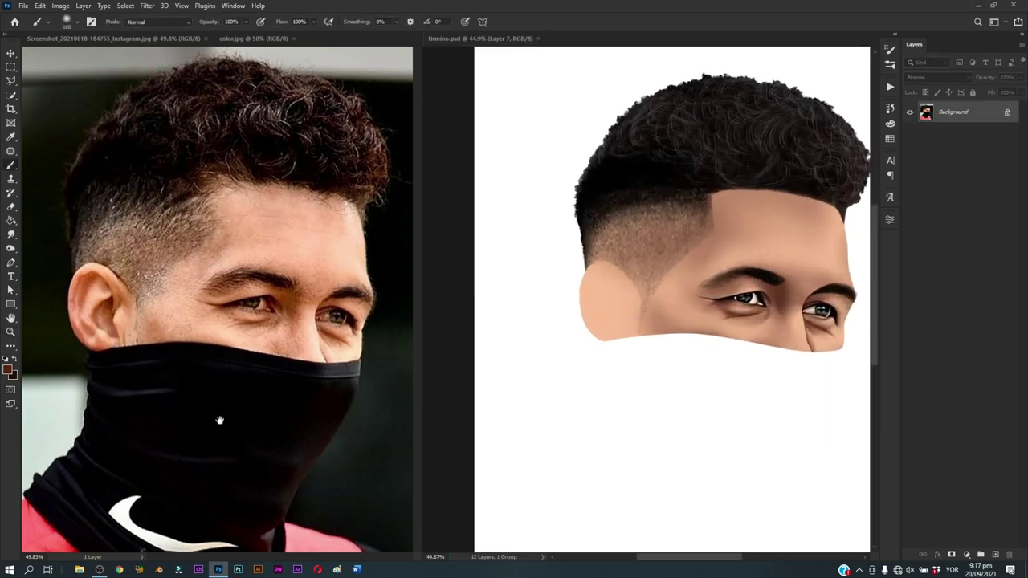
scroll(221, 415, up, 2)
scroll(233, 424, up, 2)
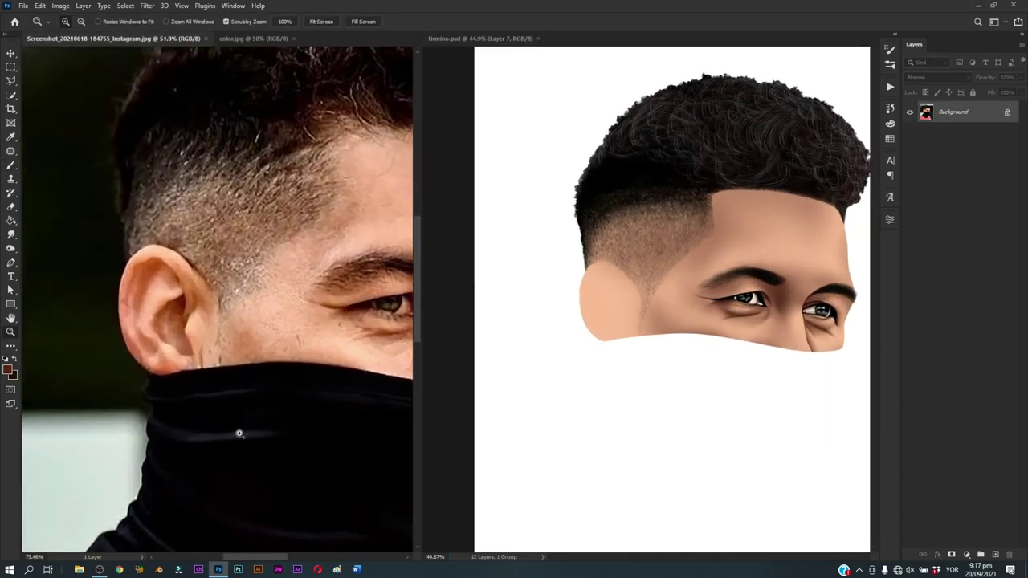
click(613, 352)
scroll(617, 338, up, 1)
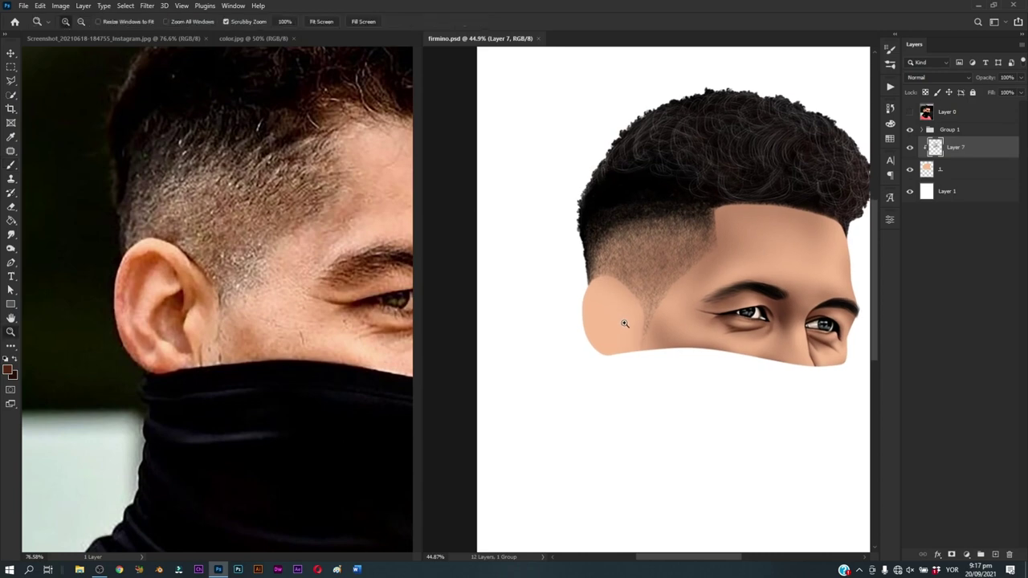
alt+scroll(635, 321, up, 3)
Step: Trace the ear from the reference photo with the Pen tool and convert the path to a selection
key(p)
click(910, 113)
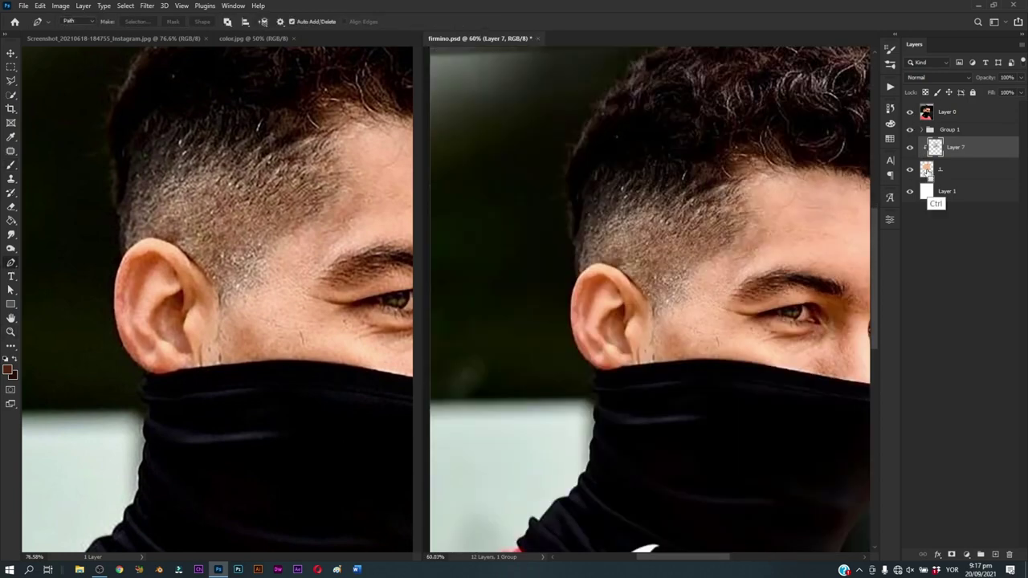
alt+scroll(573, 297, up, 3)
drag(559, 298, 585, 277)
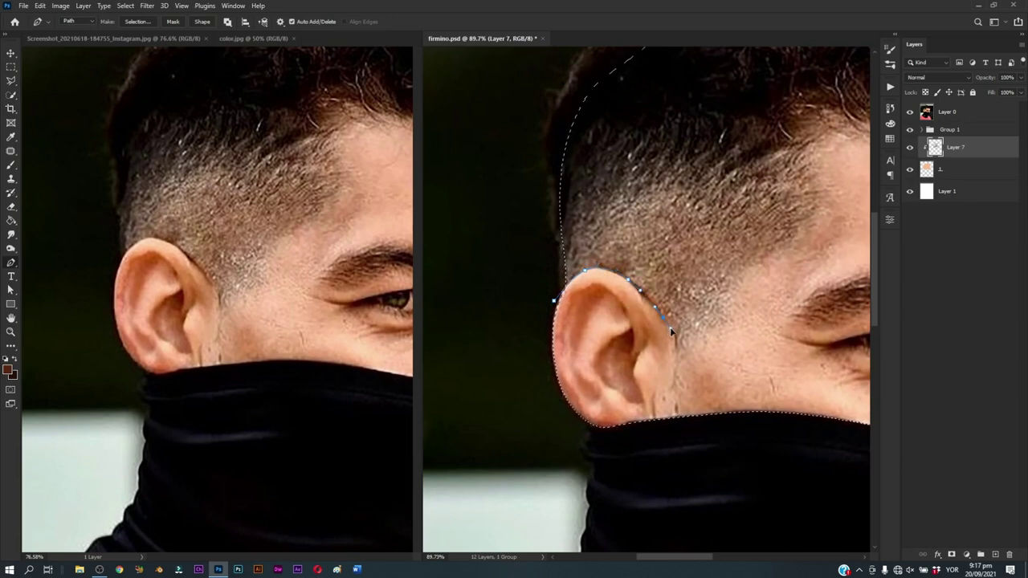
drag(685, 356, 670, 299)
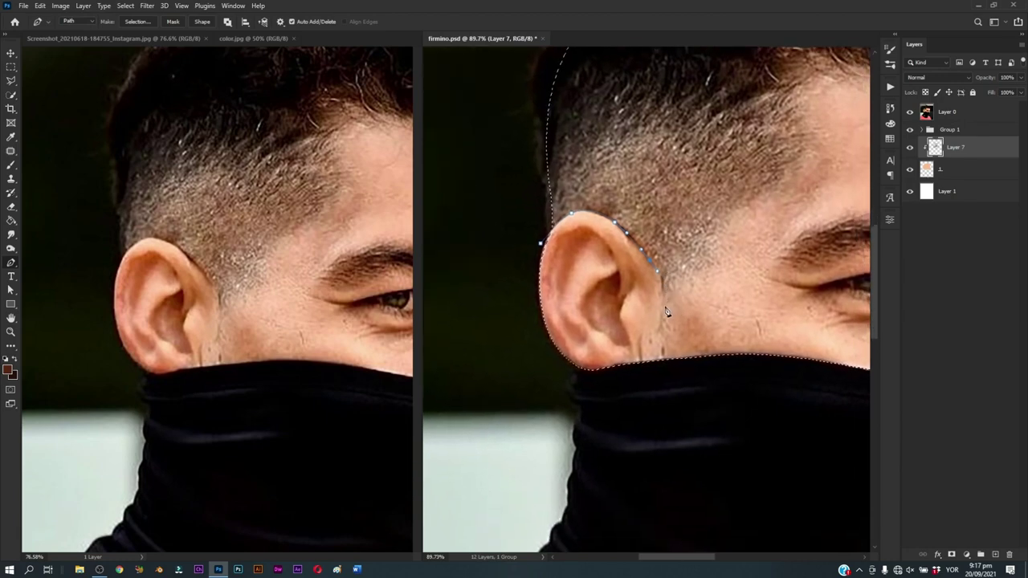
click(661, 288)
click(658, 342)
click(580, 399)
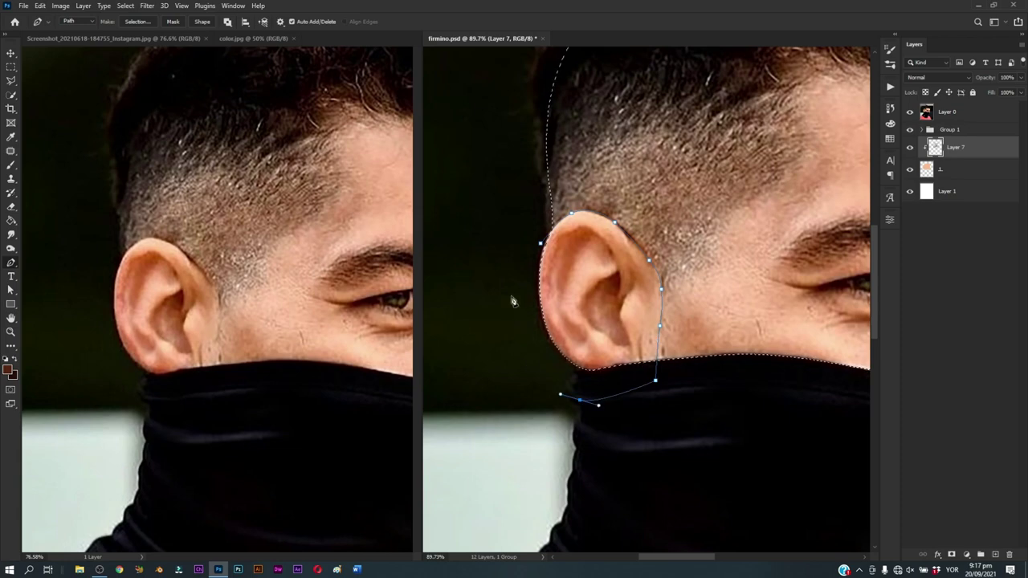
click(510, 281)
key(ctrl+Return)
key(b)
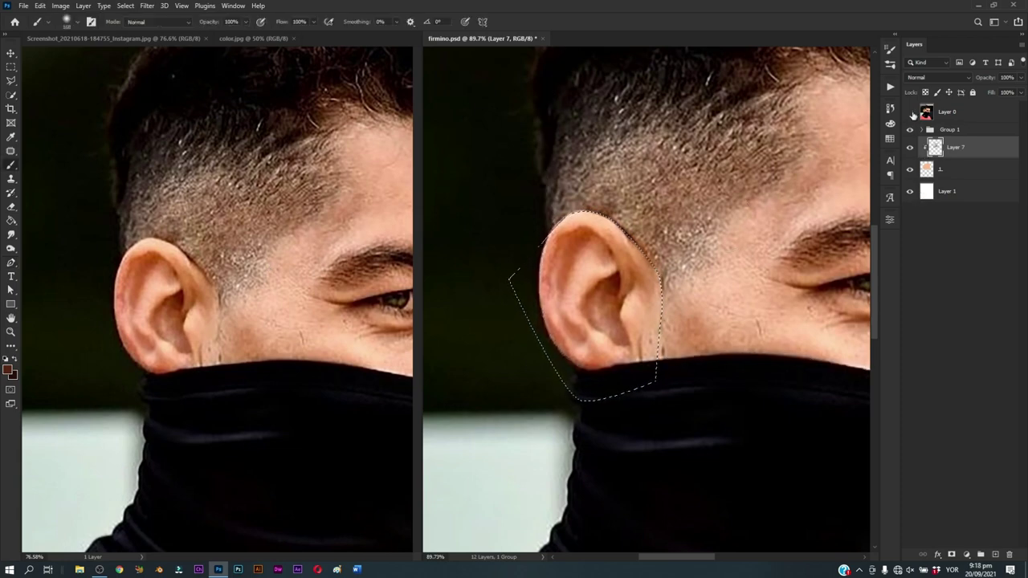
Step: Shrink the brush to about 20 px and paint a soft shadow along the ear's bottom edge
click(910, 112)
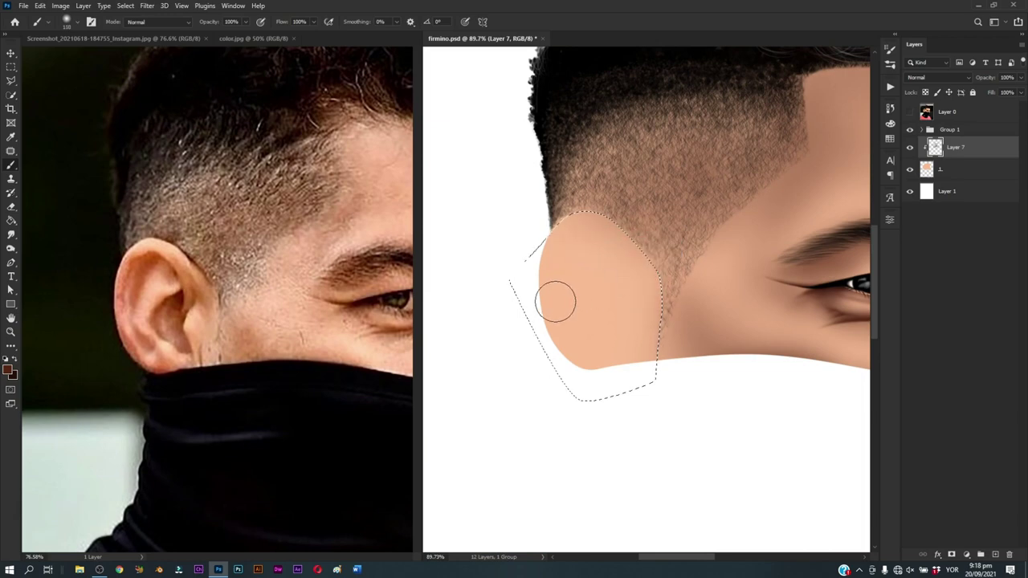
drag(555, 301, 532, 285)
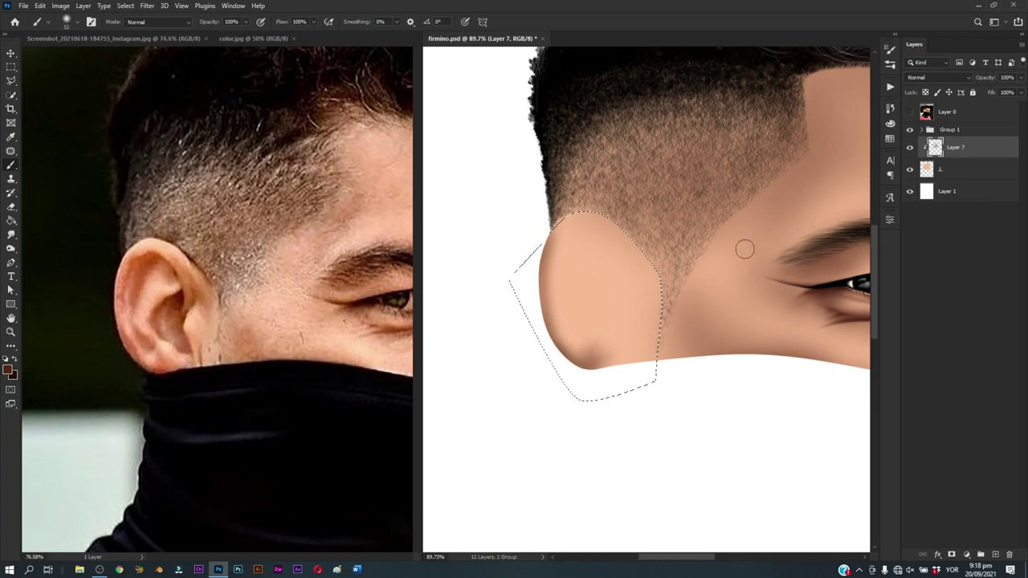
click(910, 112)
drag(591, 372, 633, 366)
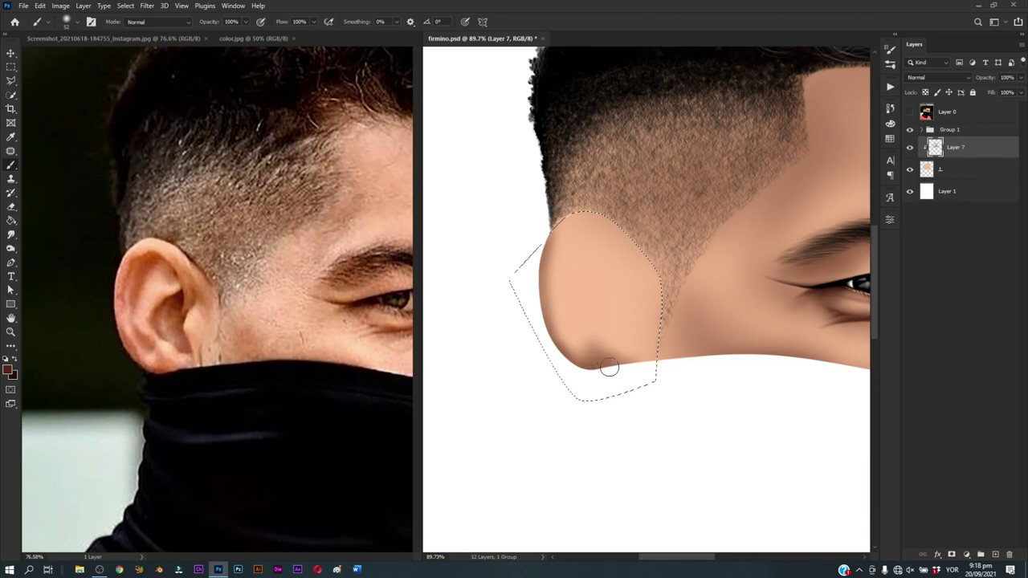
scroll(608, 367, down, 5)
scroll(603, 385, up, 5)
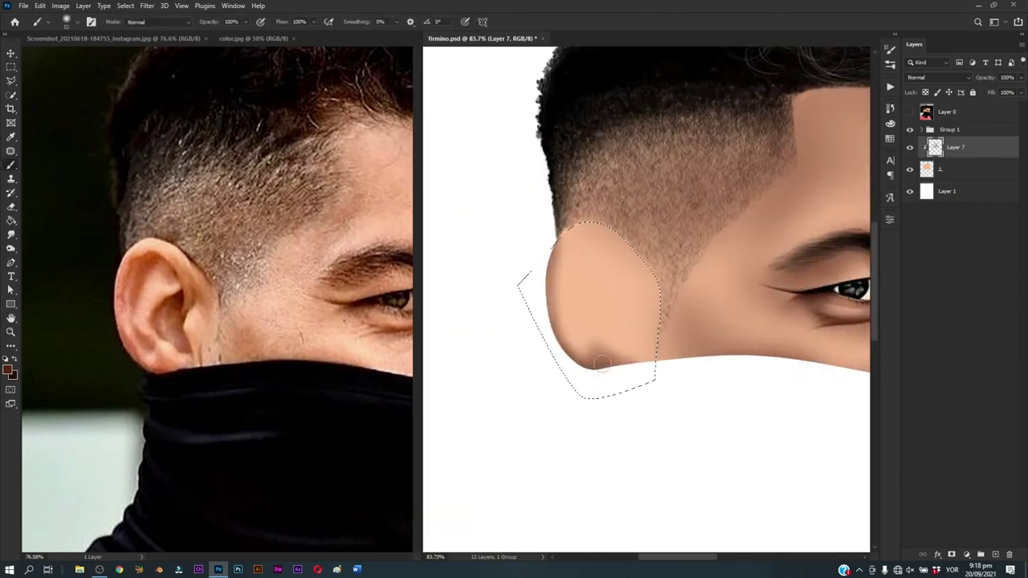
scroll(646, 340, up, 2)
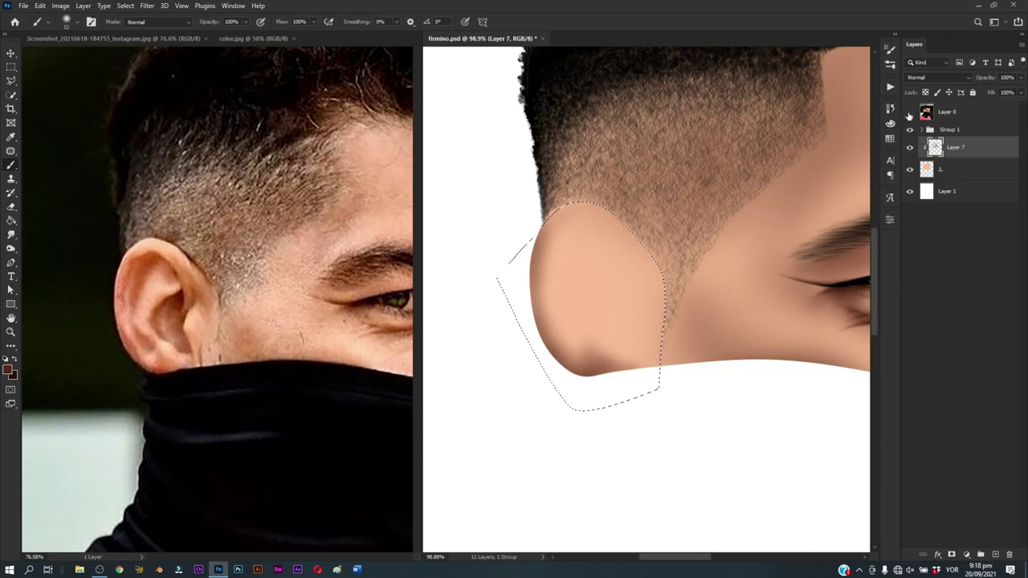
click(910, 111)
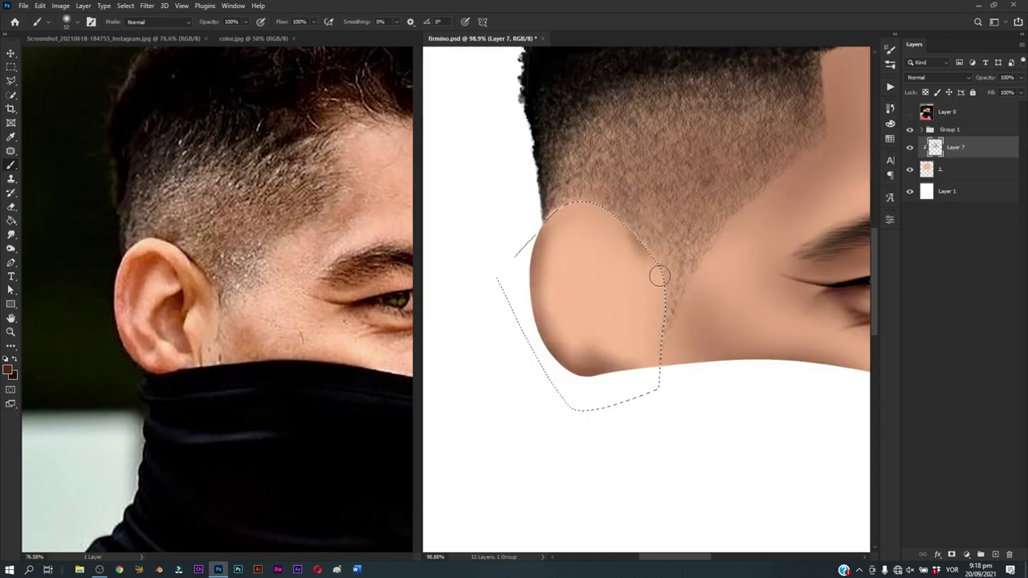
Step: Sample the ear's skin colour and set the brush to about 26 px
alt+right_click(659, 259)
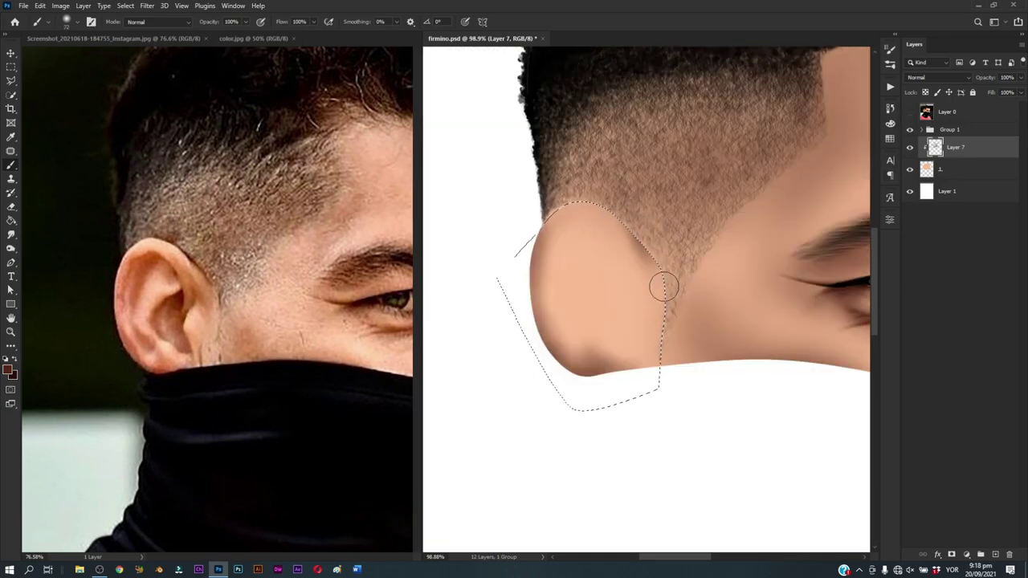
alt+right_click(658, 284)
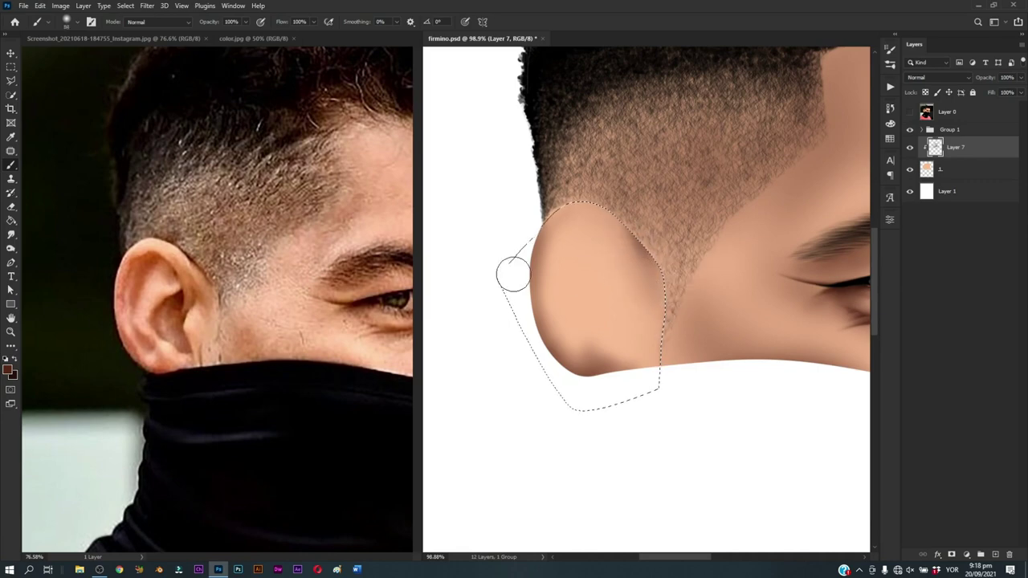
alt+right_click(559, 225)
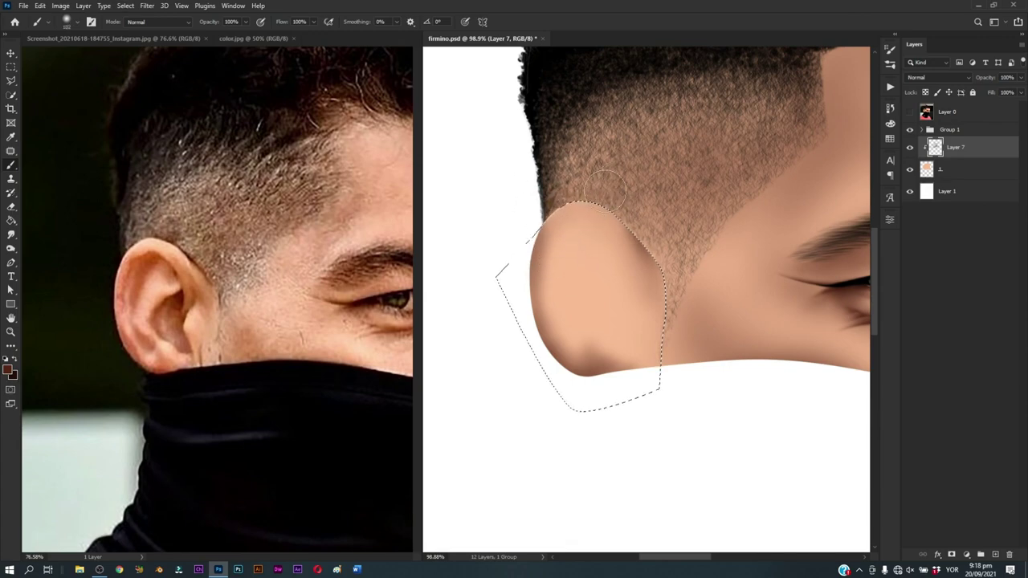
alt+click(596, 229)
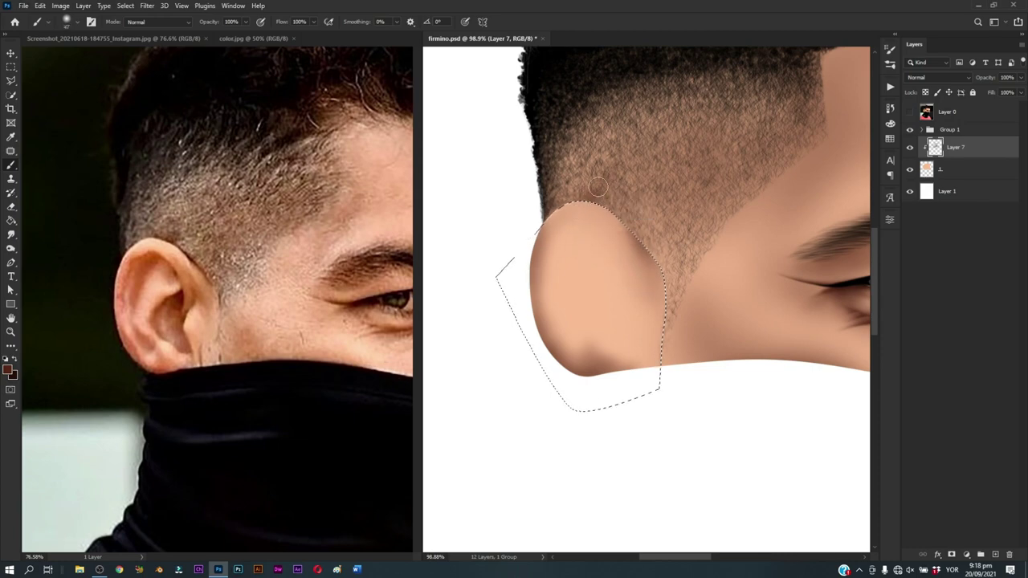
scroll(631, 184, down, 5)
scroll(605, 305, up, 2)
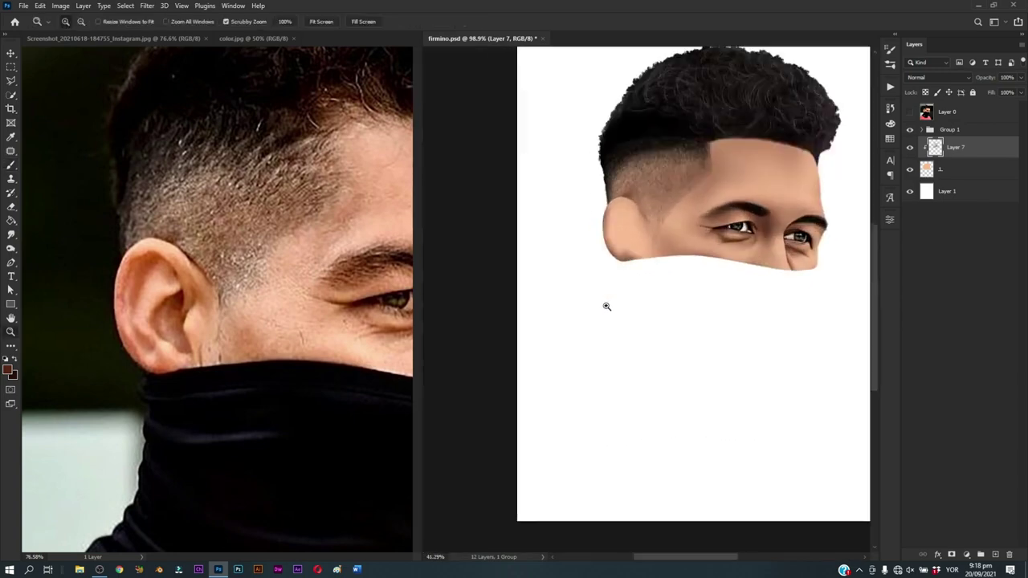
scroll(605, 306, up, 4)
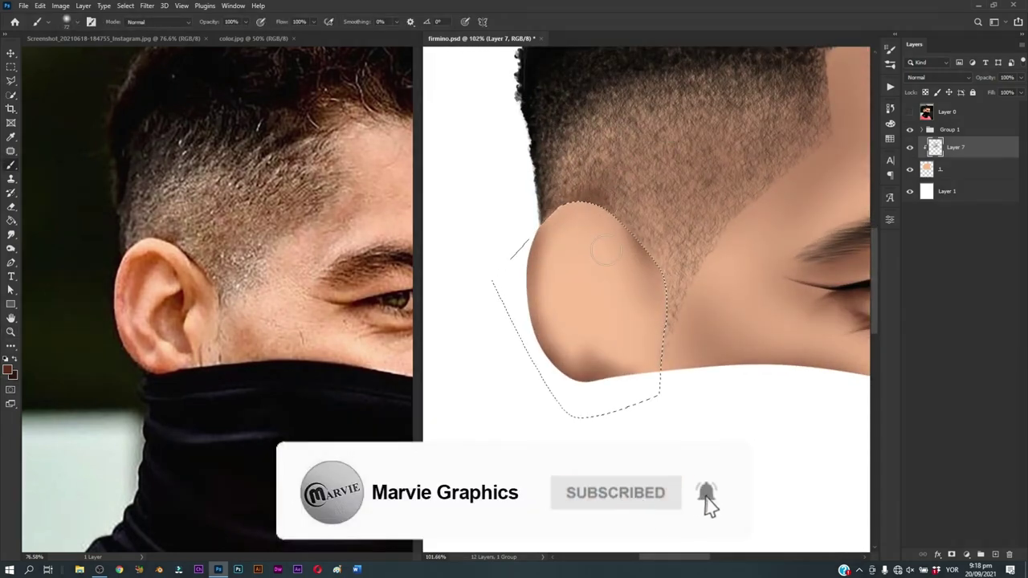
scroll(610, 184, up, 3)
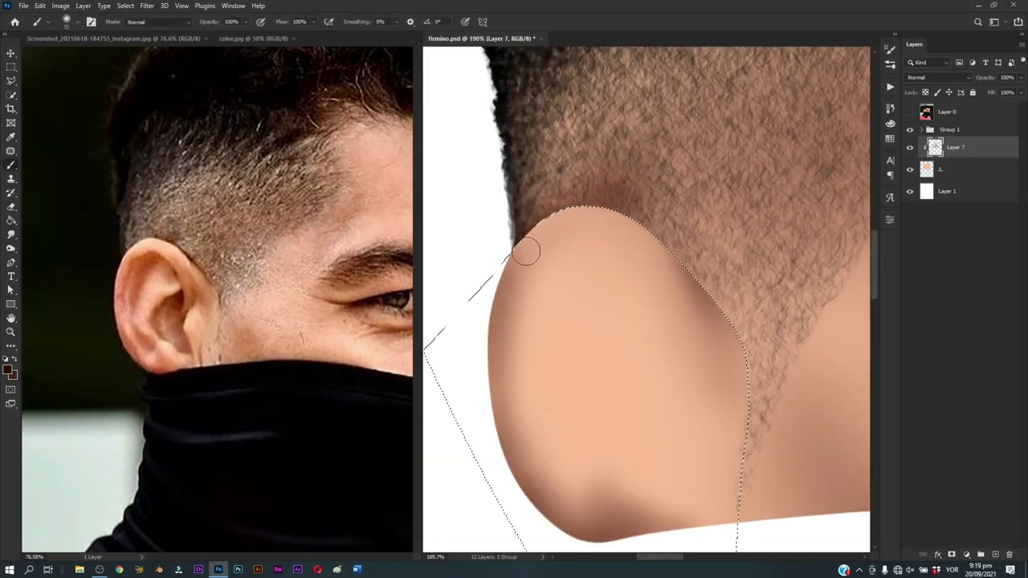
key(bracketleft)
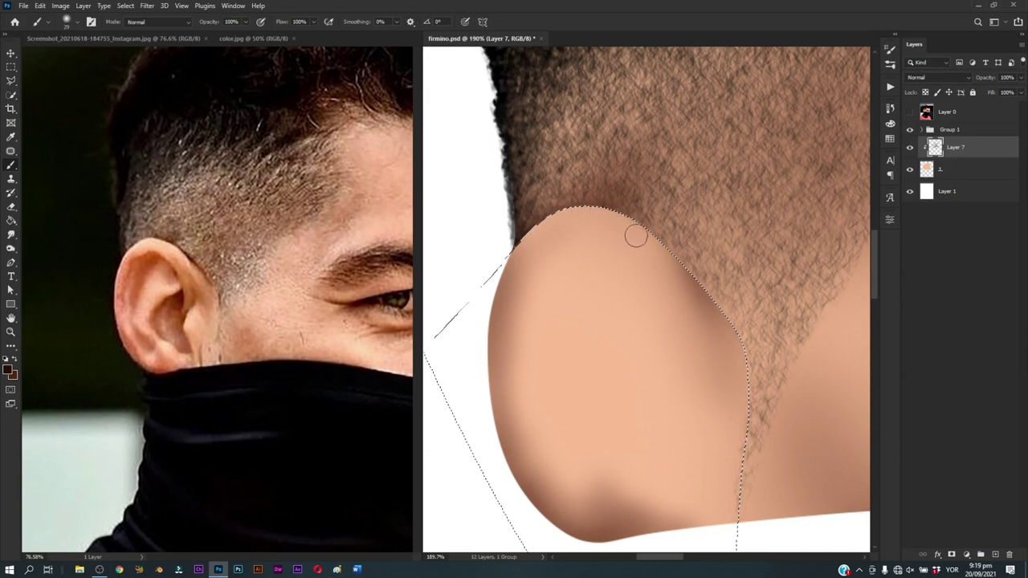
key(bracketright)
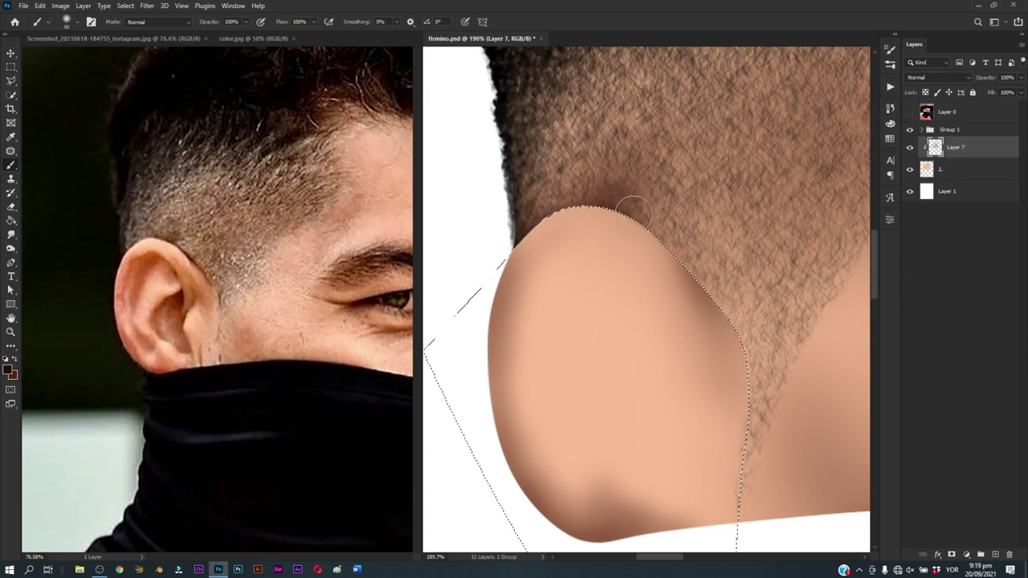
drag(582, 225, 521, 191)
Step: Shade along the ear's upper edge with a smaller brush, checking the edge against the reference
key(bracketleft)
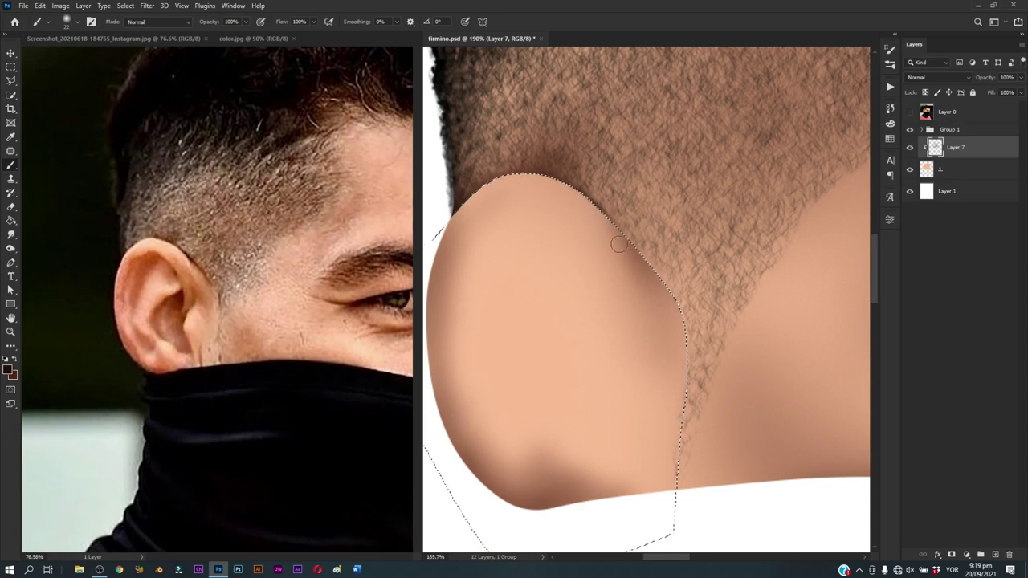
mouse_move(664, 315)
mouse_down()
mouse_move(614, 271)
mouse_move(619, 282)
mouse_up()
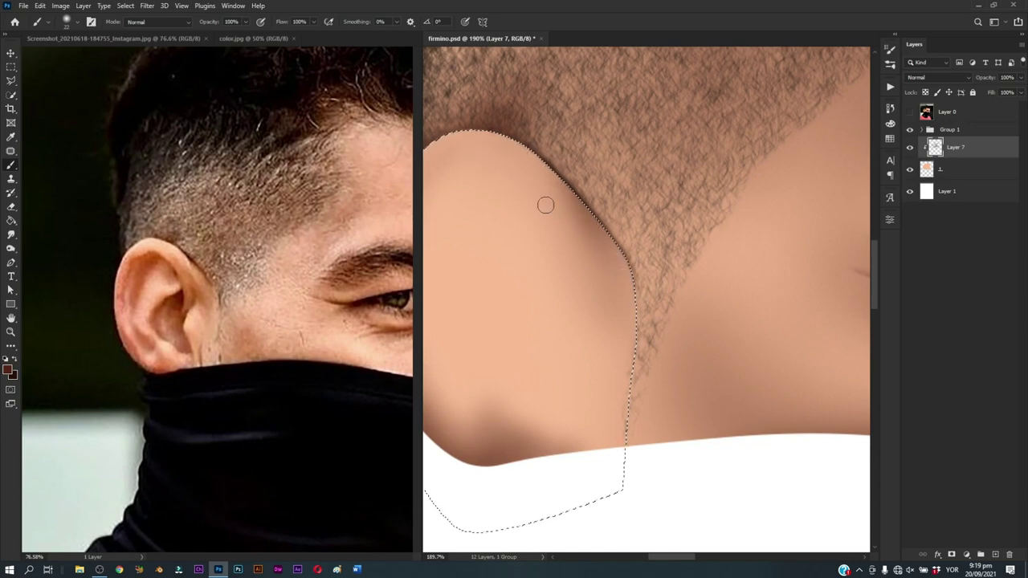
scroll(545, 205, down, 5)
scroll(545, 205, up, 4)
scroll(557, 204, up, 2)
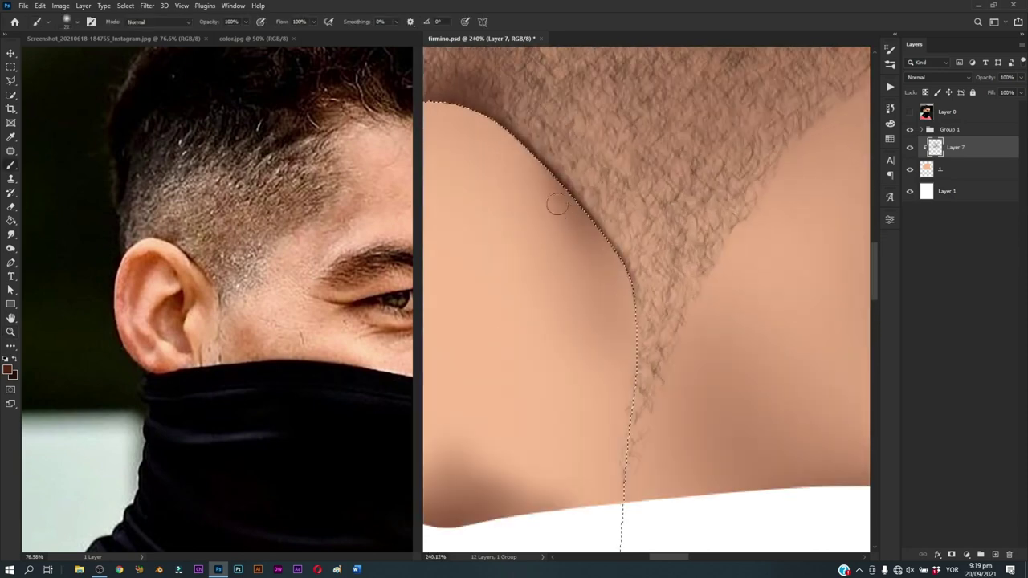
alt+right_click(557, 205)
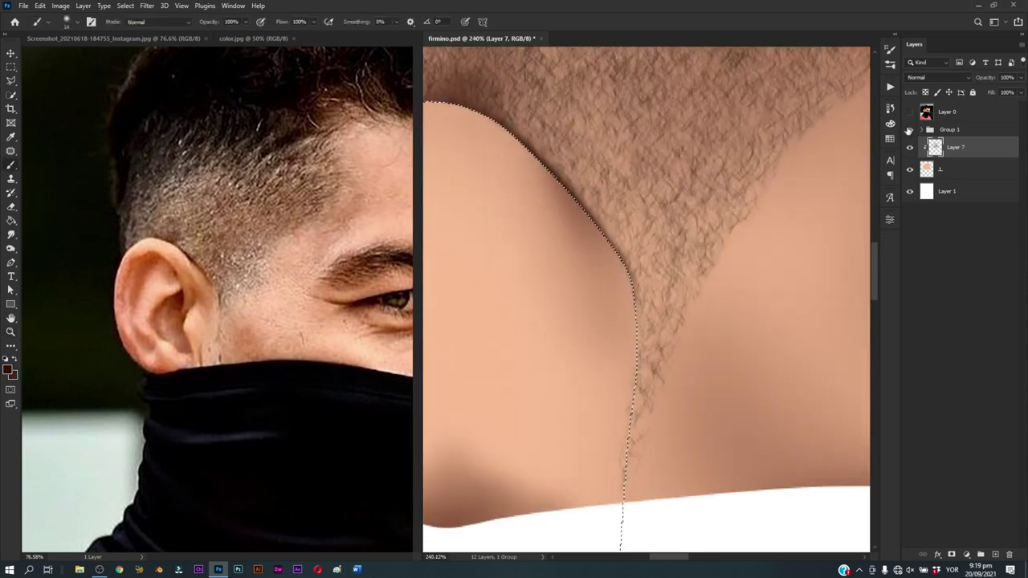
click(910, 112)
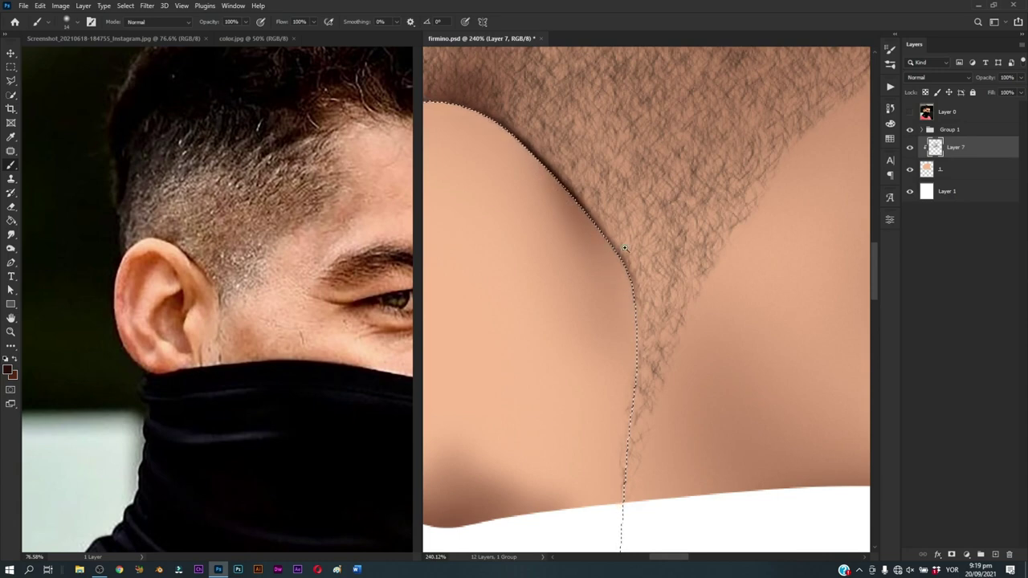
key(ctrl+d)
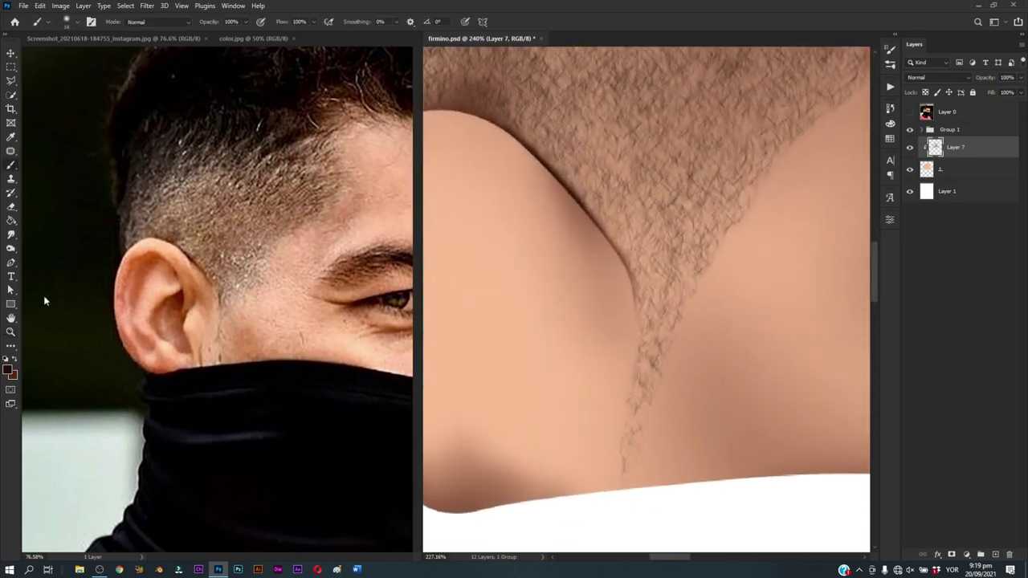
click(910, 113)
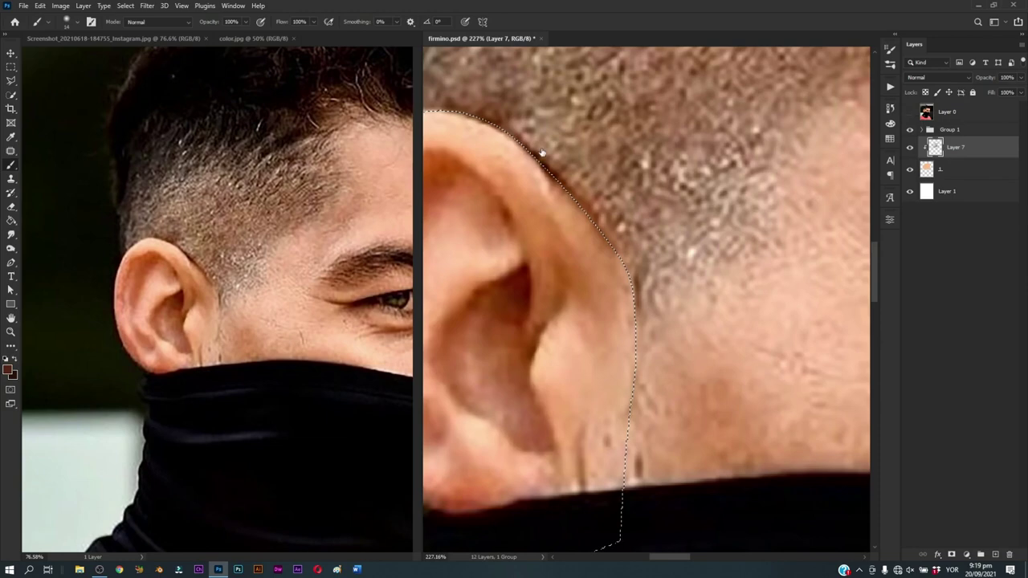
key(ctrl+z)
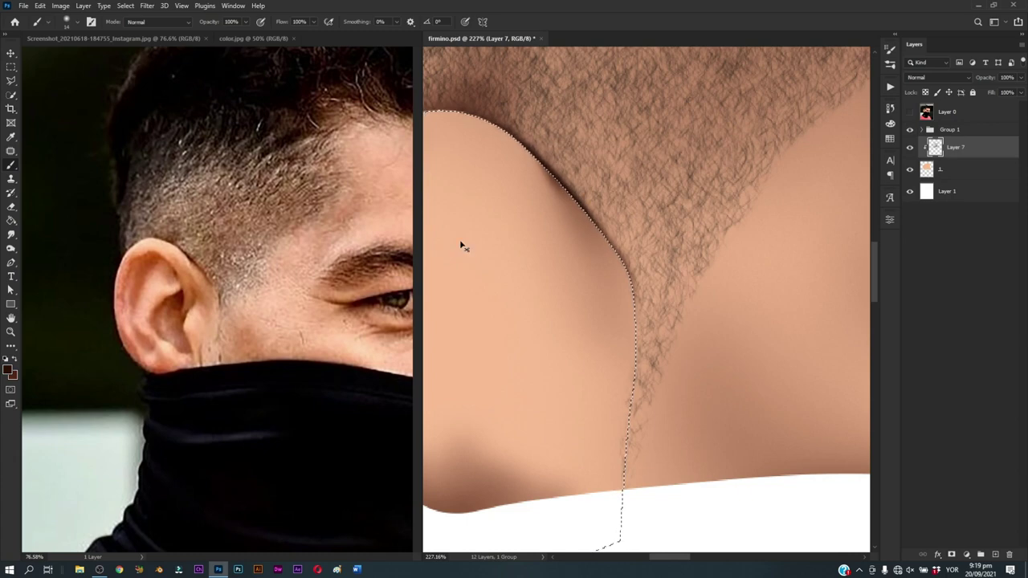
key(z)
scroll(537, 307, down, 5)
Step: Smudge the dark crease between ear and hairline, then zoom out with the reference photo showing
scroll(538, 307, up, 5)
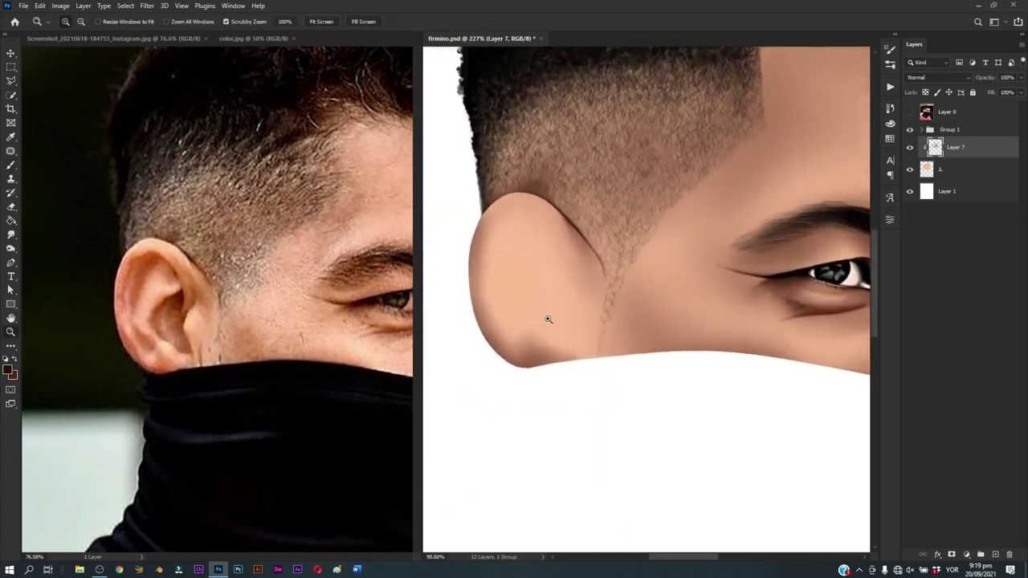
key(r)
drag(617, 284, 578, 214)
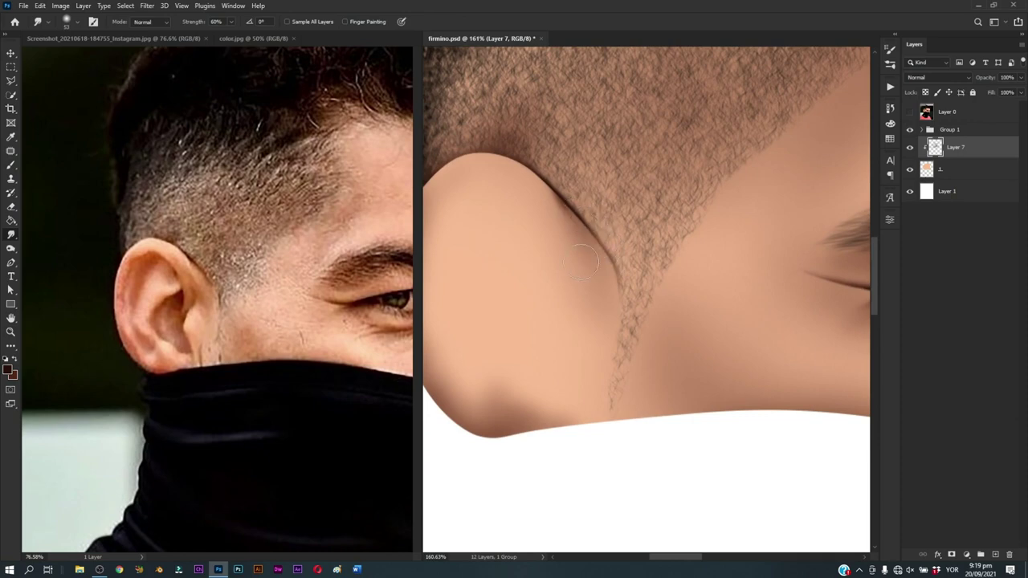
mouse_move(544, 307)
mouse_down()
mouse_move(612, 323)
mouse_move(567, 344)
mouse_move(603, 362)
mouse_up()
key(z)
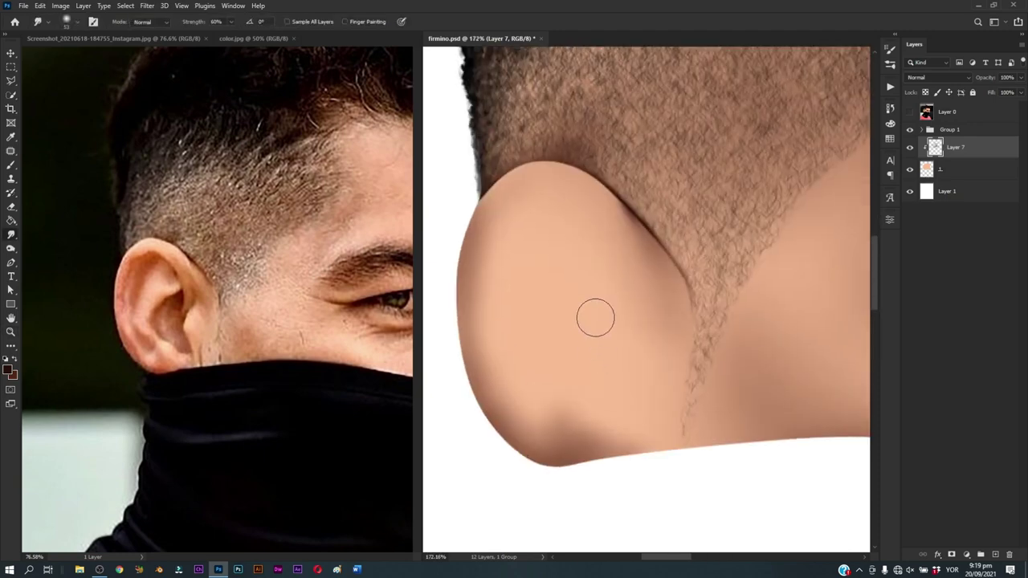
key(z)
mouse_move(620, 328)
mouse_down()
mouse_move(567, 393)
mouse_move(610, 425)
mouse_up()
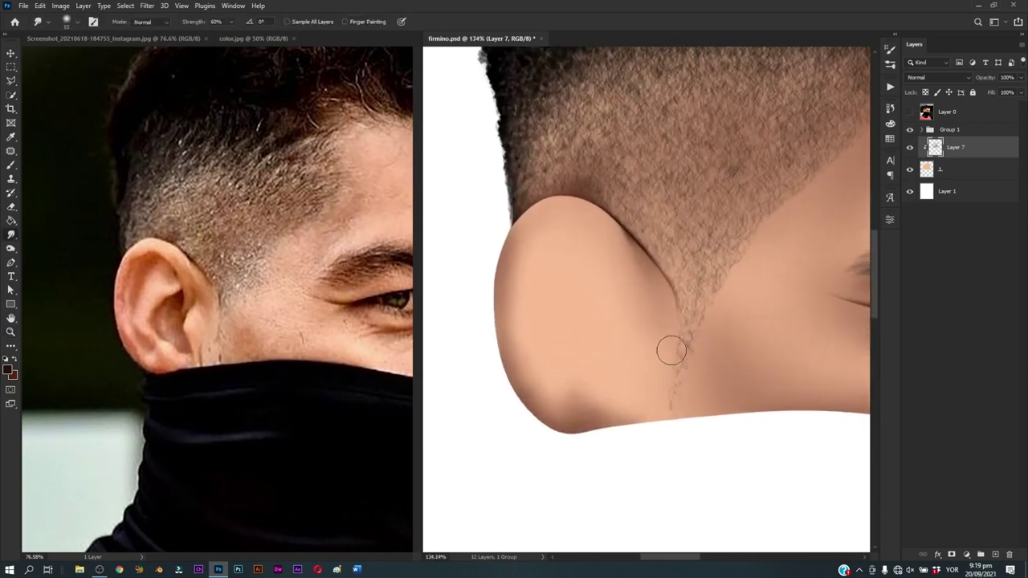
key(p)
click(910, 129)
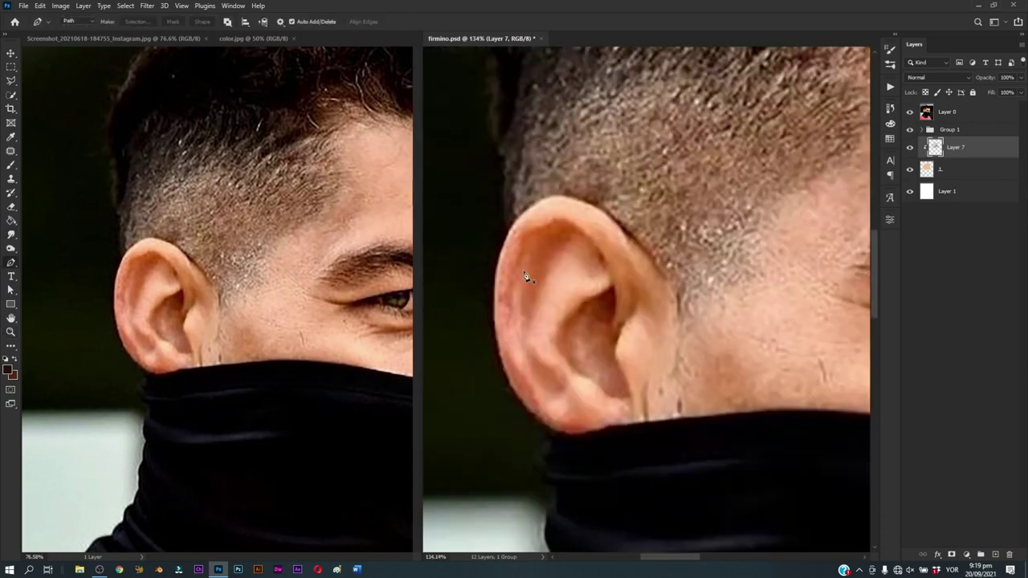
Step: Trace the inner ear hollow with the Pen tool, make it a selection, and hide the reference
drag(514, 278, 526, 264)
click(516, 339)
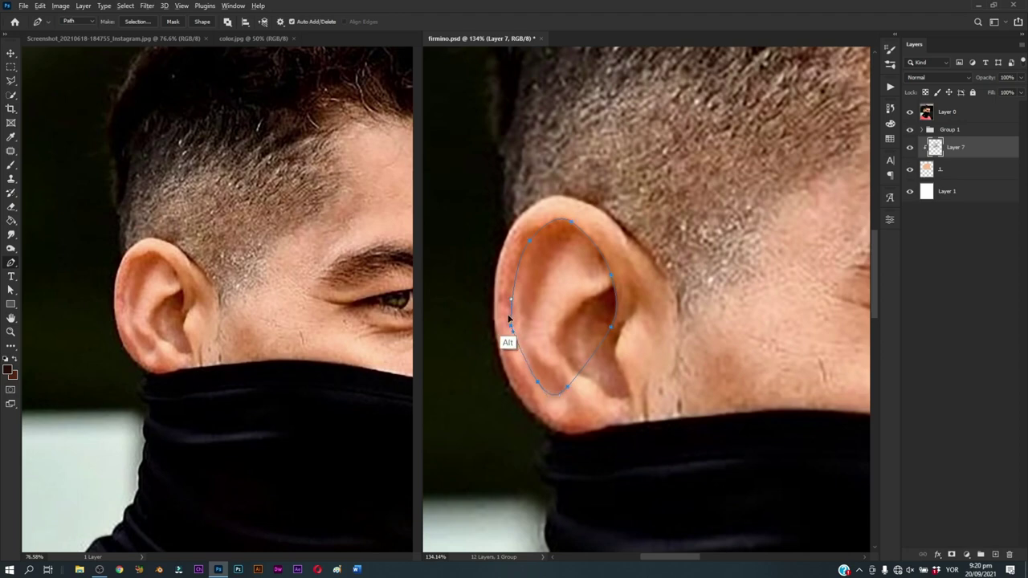
key(ctrl+Return)
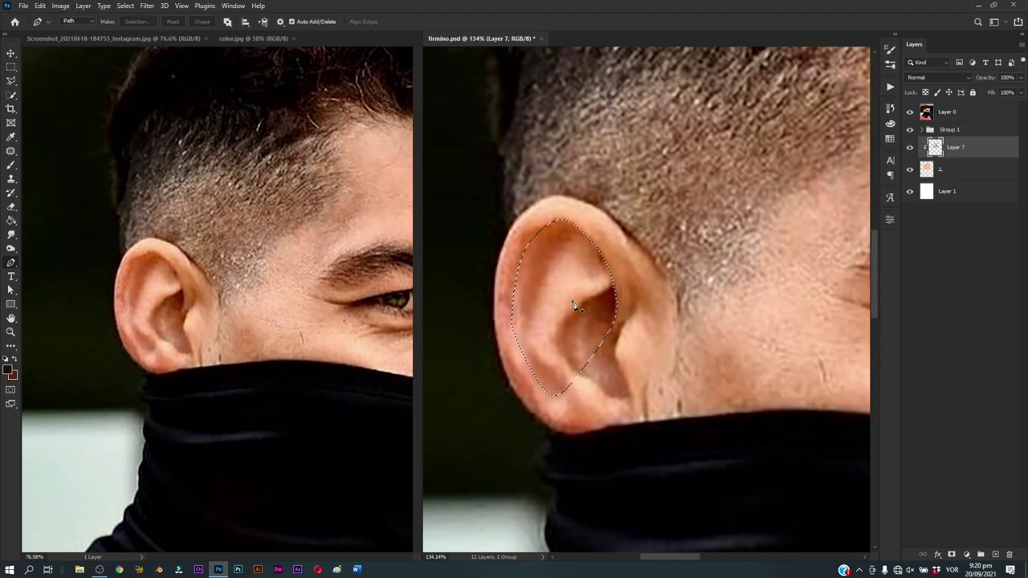
key(b)
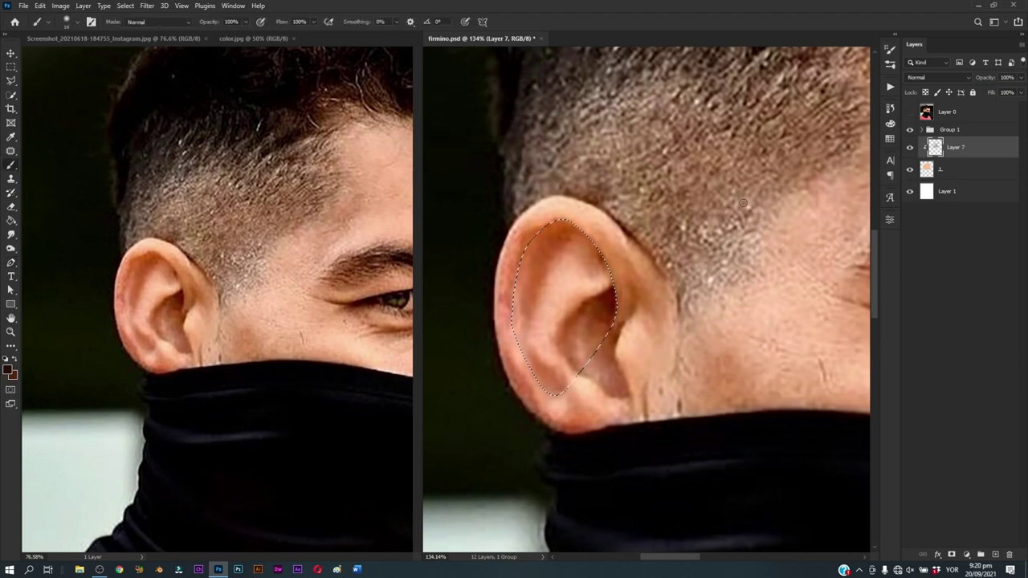
click(910, 112)
Step: Enlarge the brush and darken the shadow along the inner ear rim and top of the hollow
drag(530, 276, 523, 271)
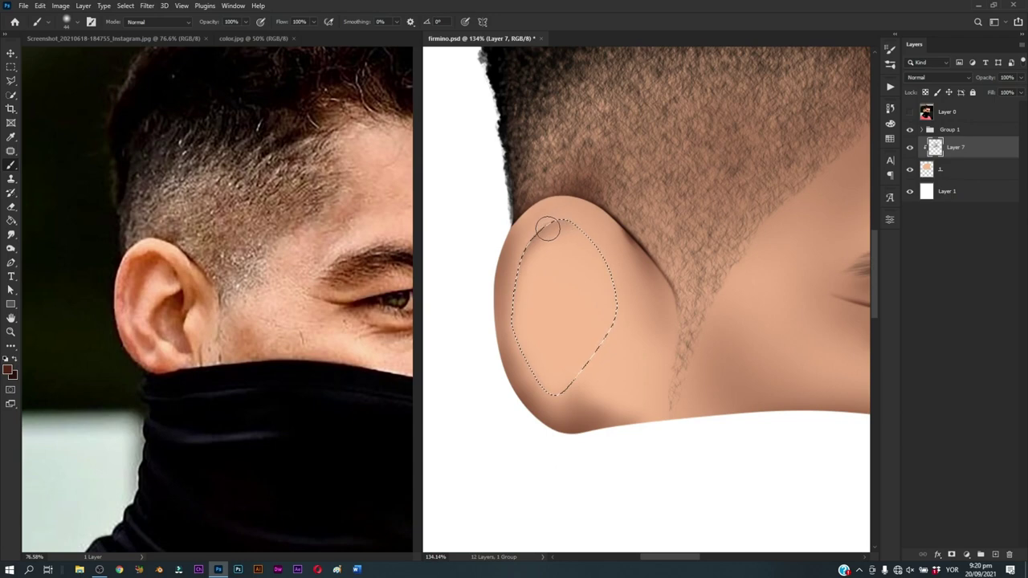
mouse_move(551, 223)
mouse_down()
mouse_move(570, 223)
mouse_move(565, 213)
mouse_move(576, 230)
mouse_up()
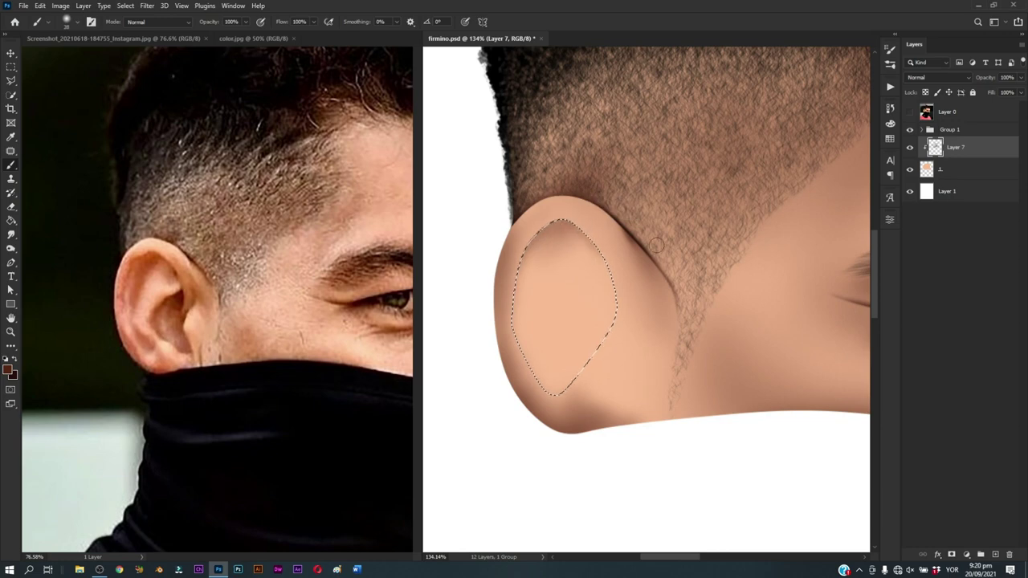
click(910, 113)
mouse_move(610, 257)
mouse_down()
mouse_move(608, 225)
mouse_move(606, 263)
mouse_up()
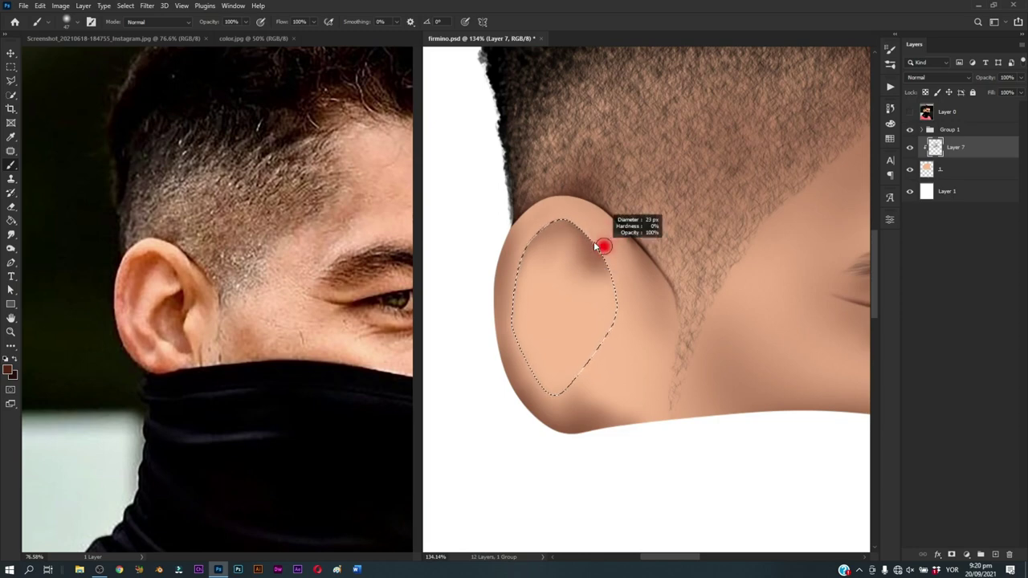
mouse_move(595, 255)
mouse_down()
mouse_move(571, 215)
mouse_move(604, 249)
mouse_move(549, 217)
mouse_up()
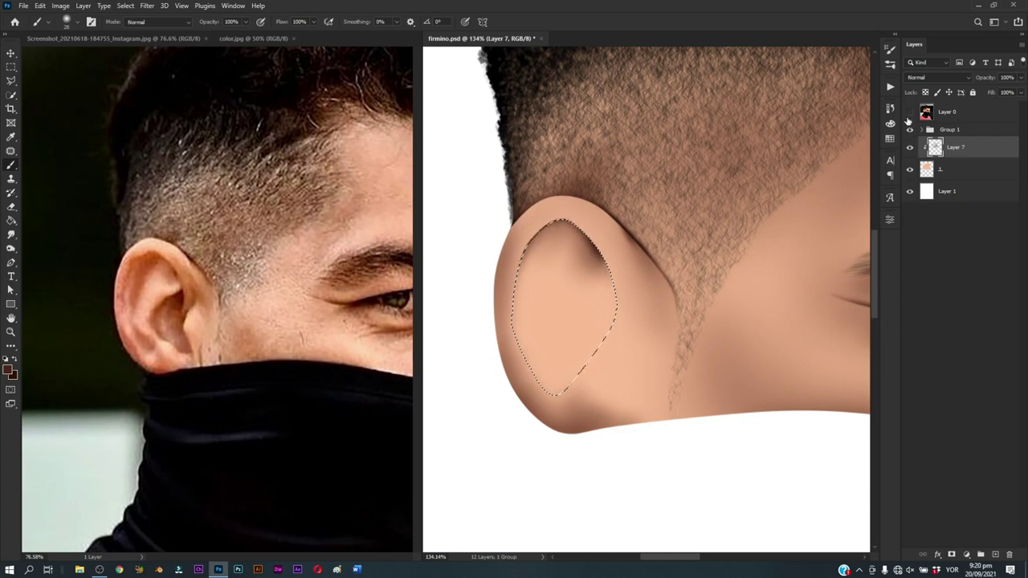
click(910, 113)
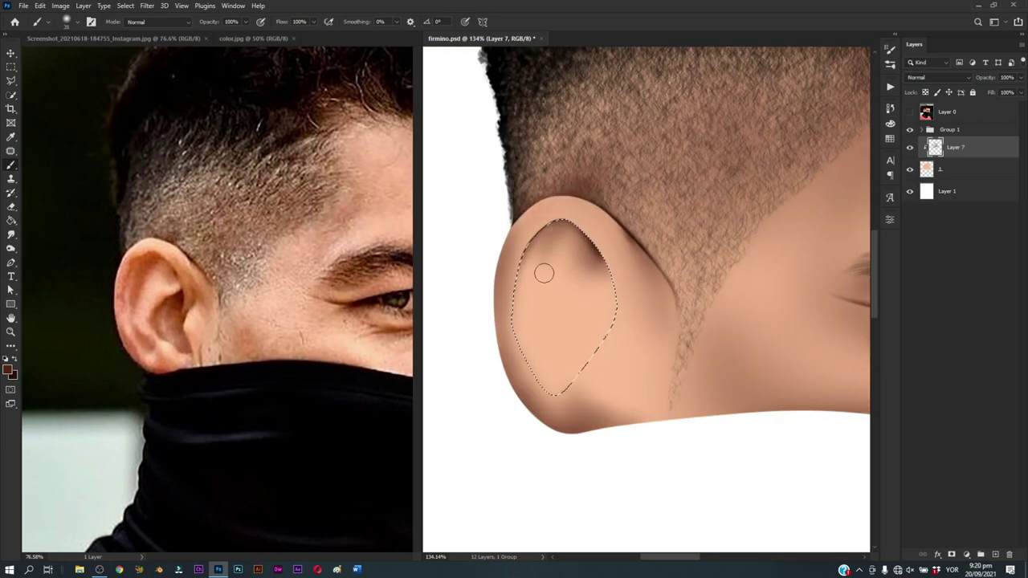
mouse_move(566, 241)
mouse_down()
mouse_move(537, 285)
mouse_move(562, 249)
mouse_up()
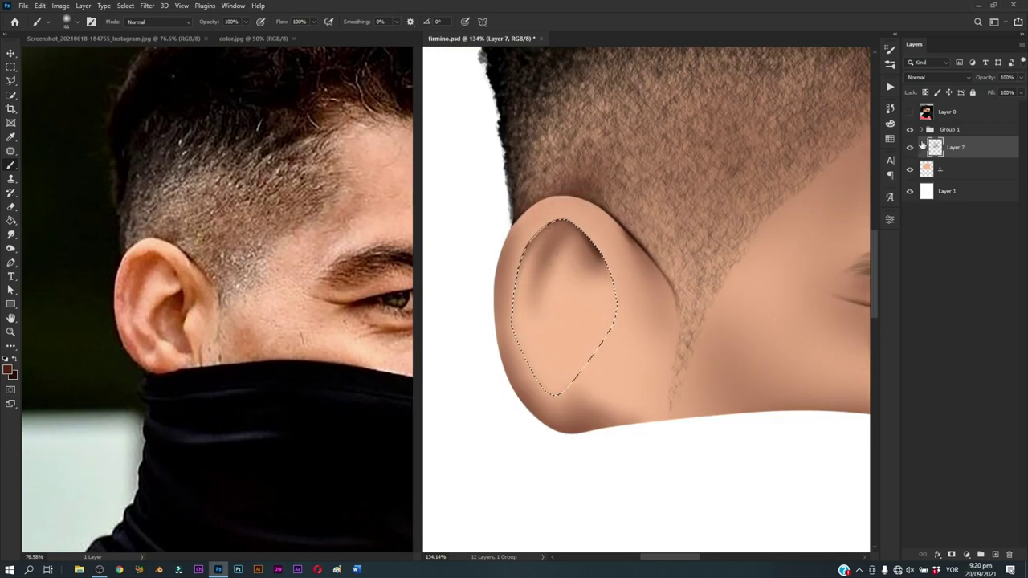
click(910, 112)
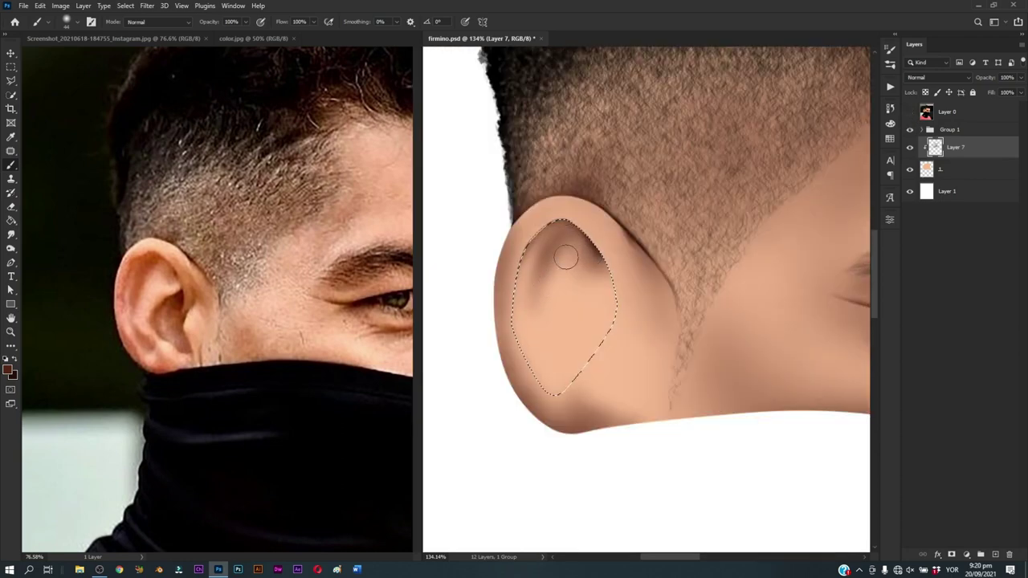
Step: Deepen the shadow along the hollow's upper-left and left inner edge, comparing with the reference
mouse_move(547, 295)
mouse_down()
mouse_move(534, 249)
mouse_move(540, 375)
mouse_up()
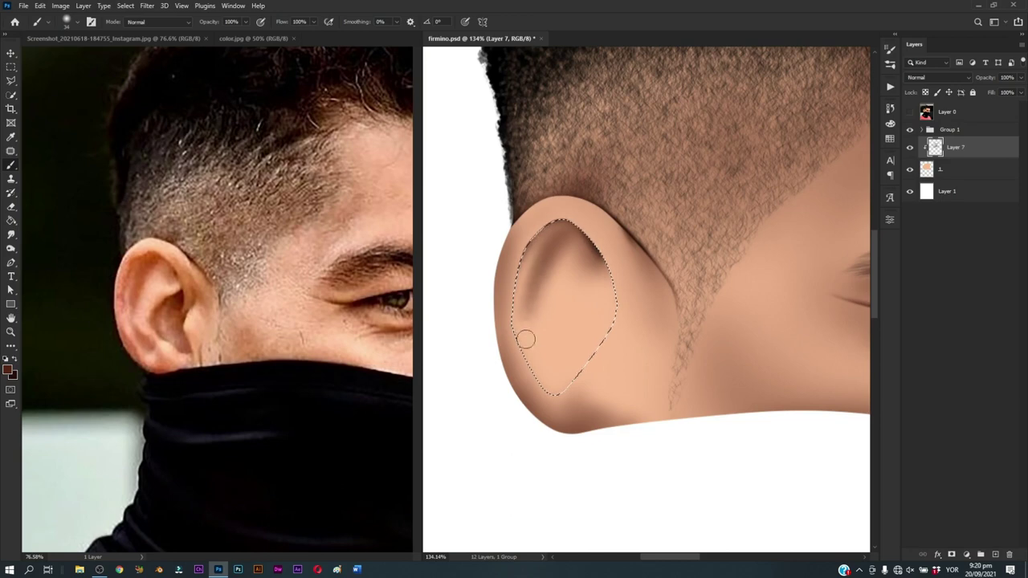
drag(520, 324, 537, 245)
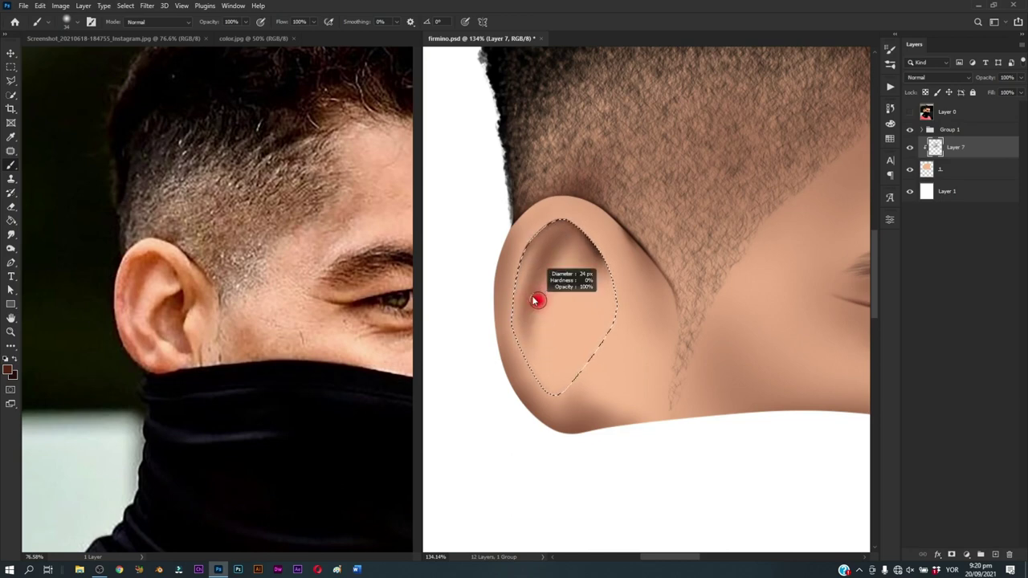
click(909, 114)
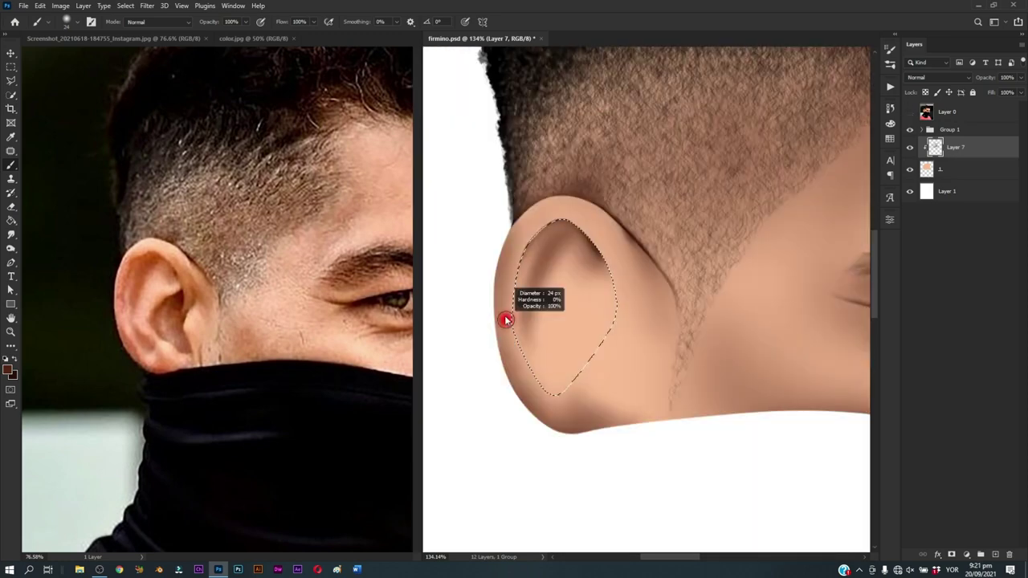
click(910, 113)
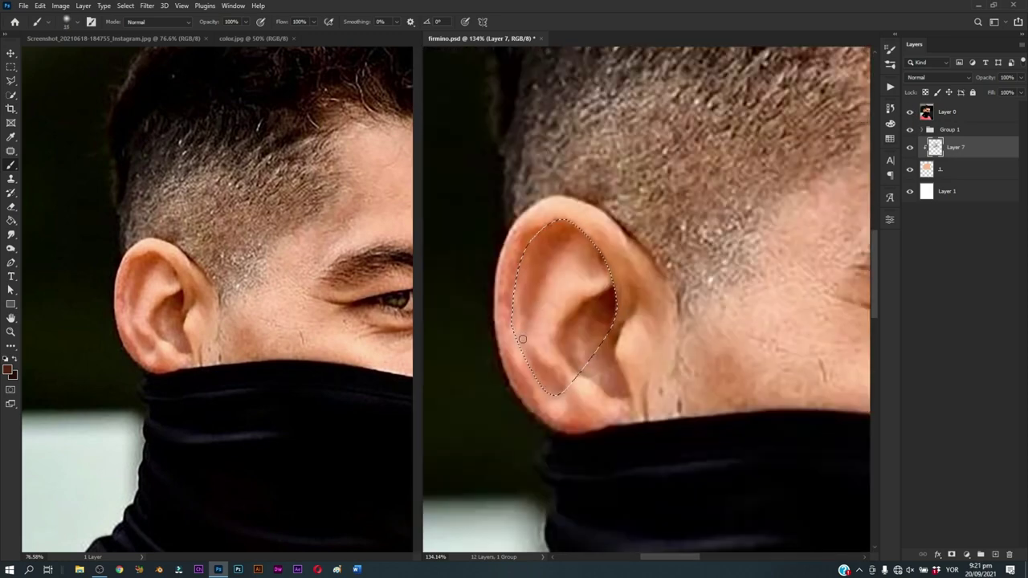
click(910, 114)
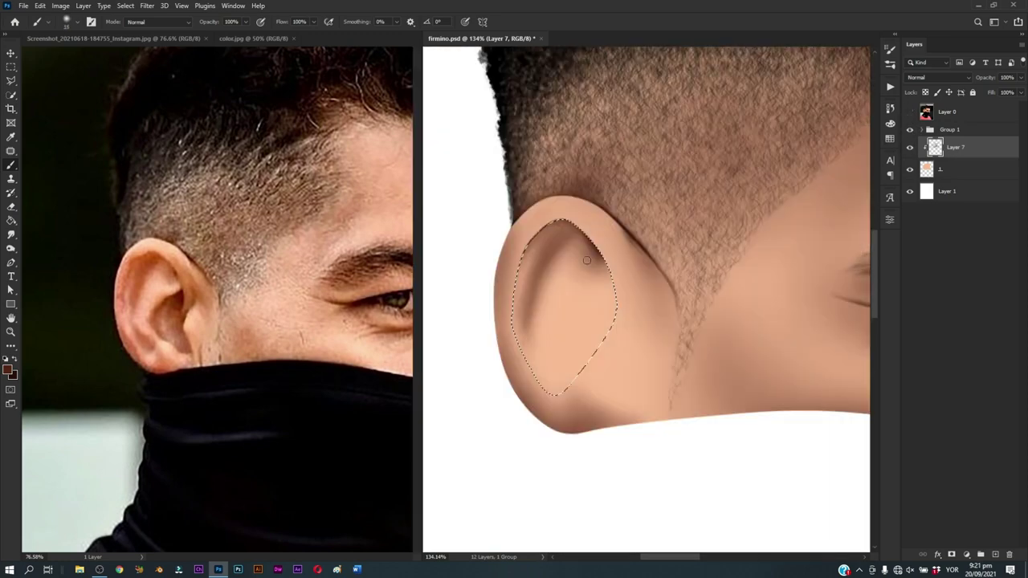
mouse_move(532, 314)
mouse_down()
mouse_move(522, 332)
mouse_move(542, 272)
mouse_up()
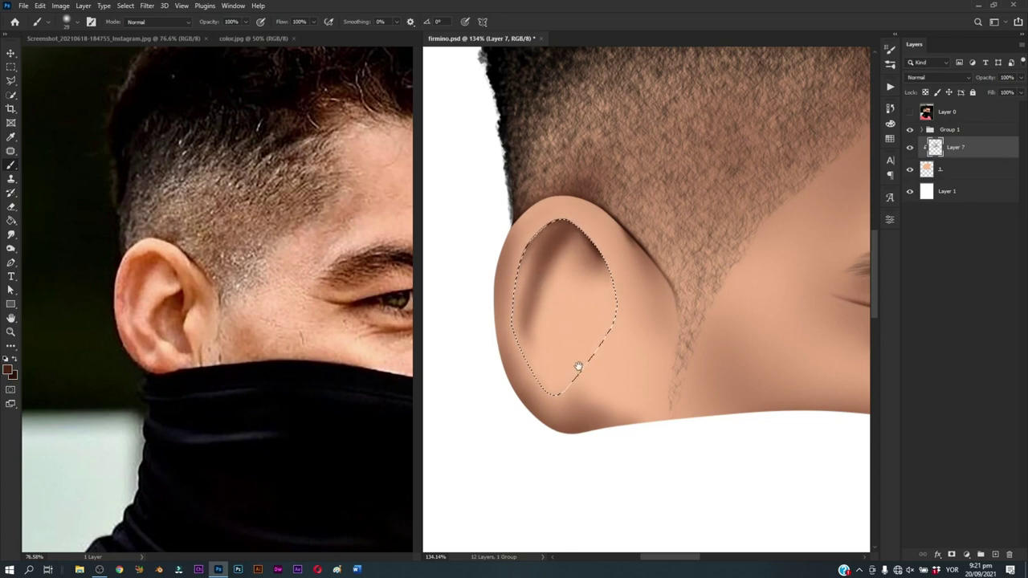
drag(573, 367, 570, 318)
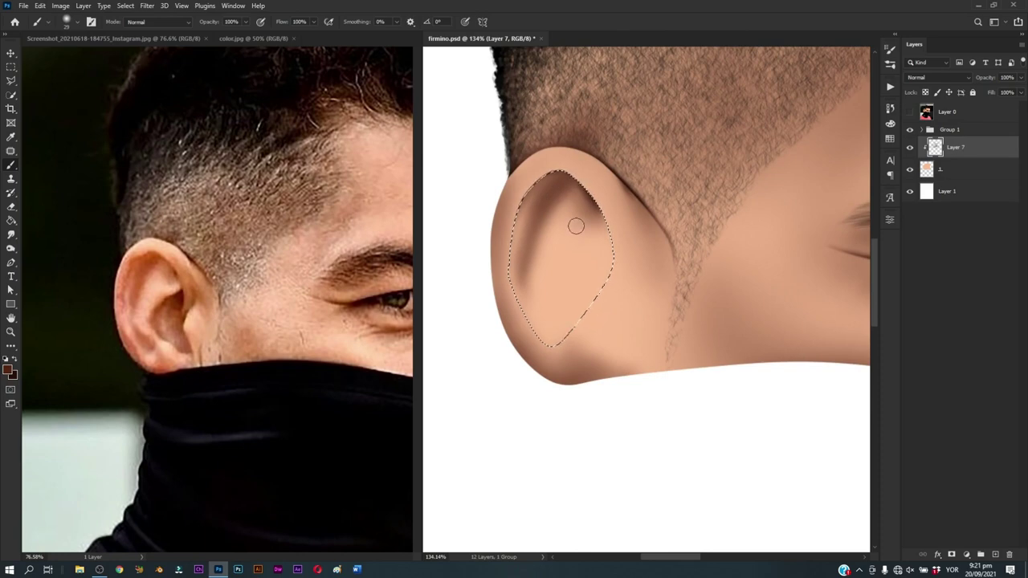
Step: Fine-tune a smaller shading brush against the reference photo and save the painting
alt+right_click(648, 243)
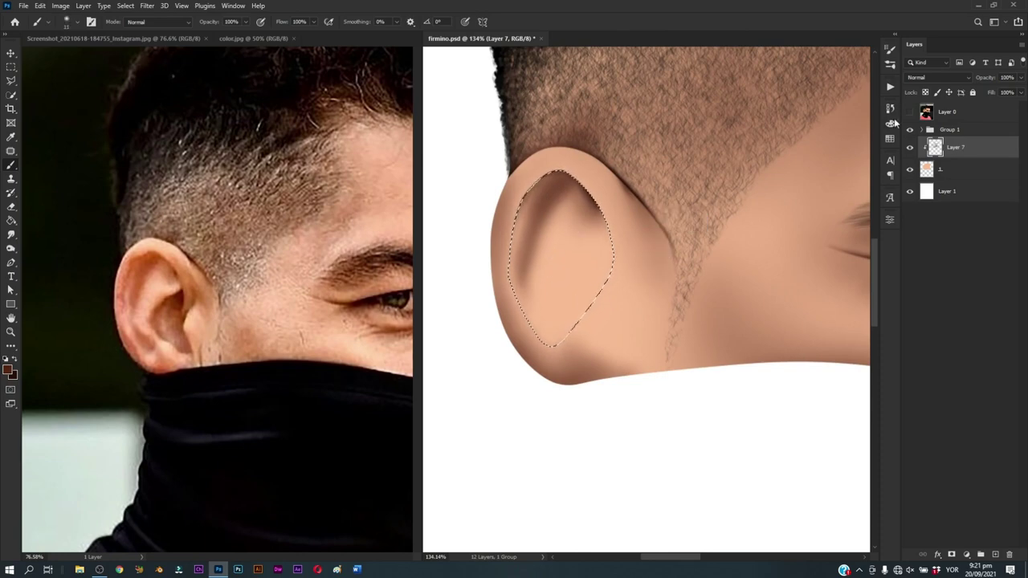
click(909, 112)
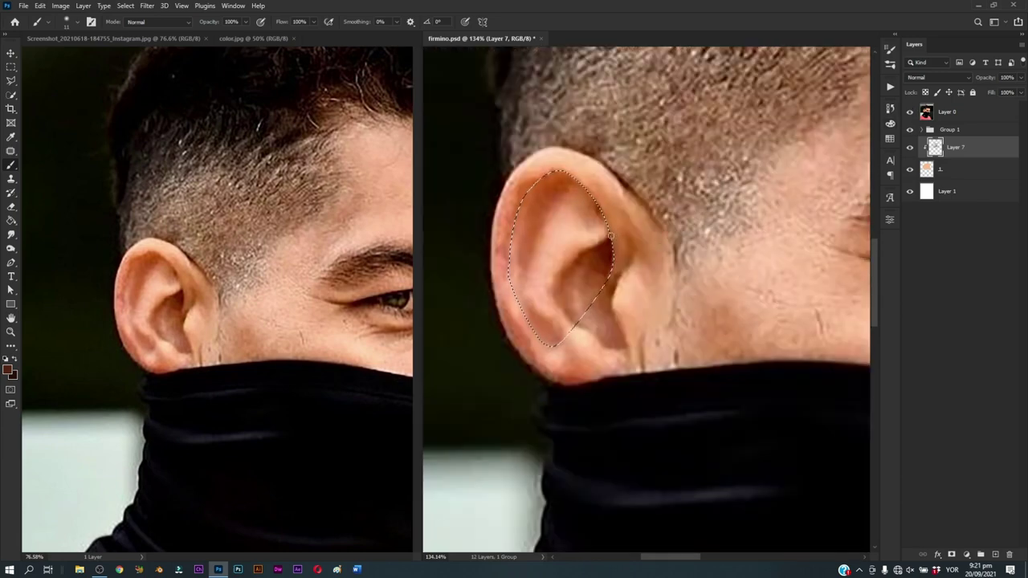
alt+right_click(599, 256)
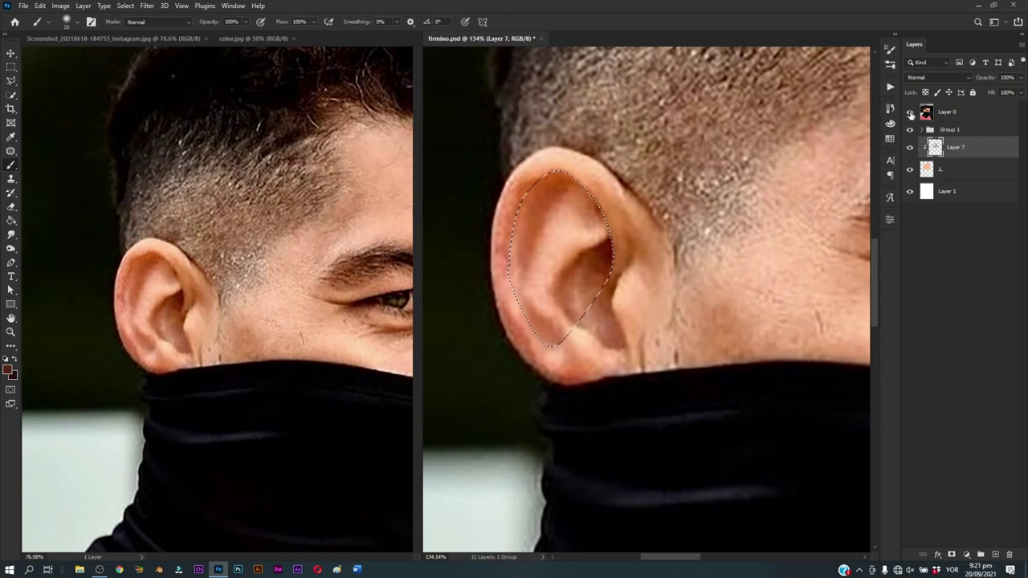
key(ctrl+comma)
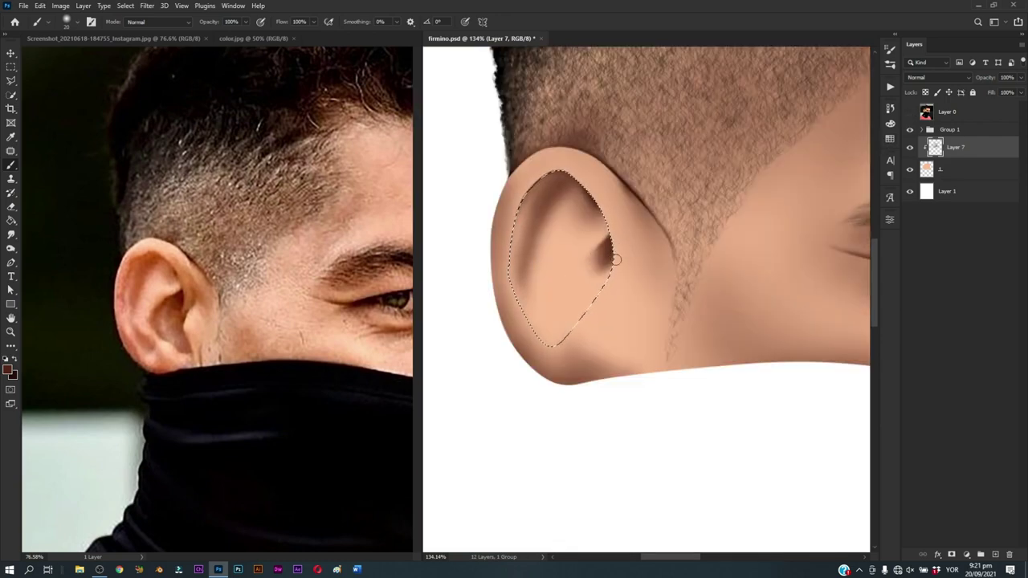
alt+right_click(608, 243)
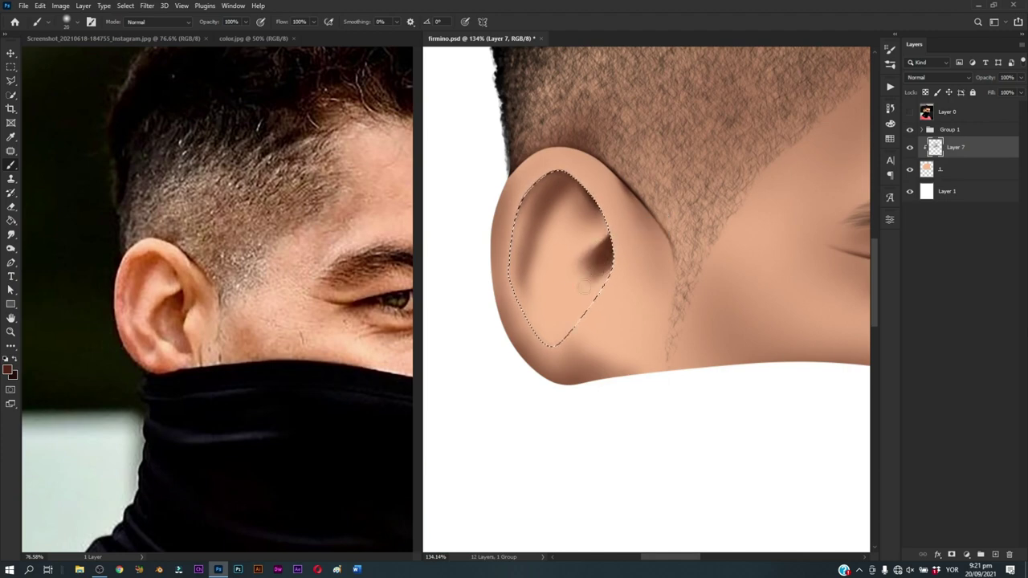
alt+right_click(613, 236)
alt+right_click(613, 240)
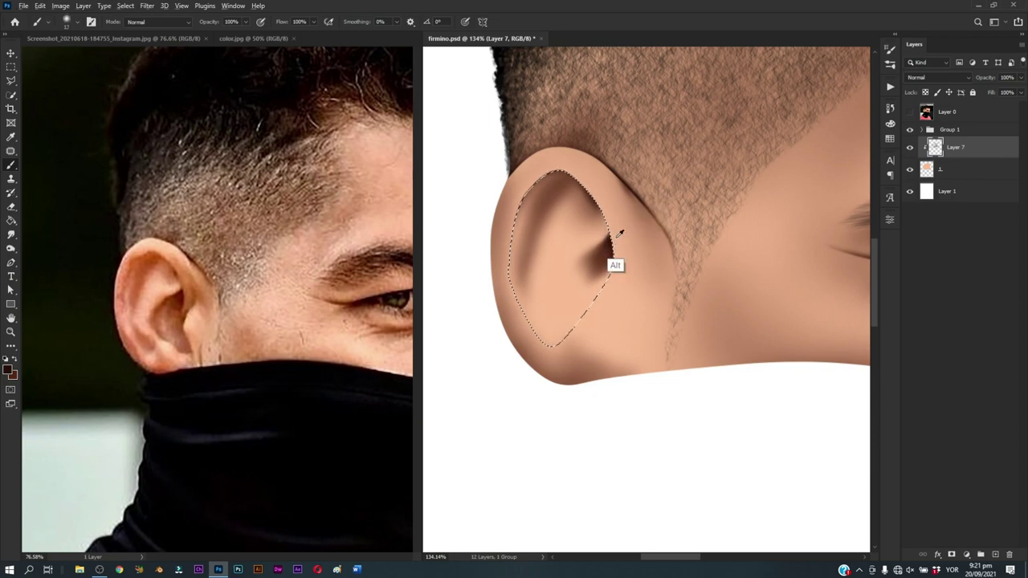
alt+right_click(562, 305)
key(ctrl+s)
Step: Darken the shadow in the lower ear hollow and compare it with the reference photo
drag(543, 335, 573, 344)
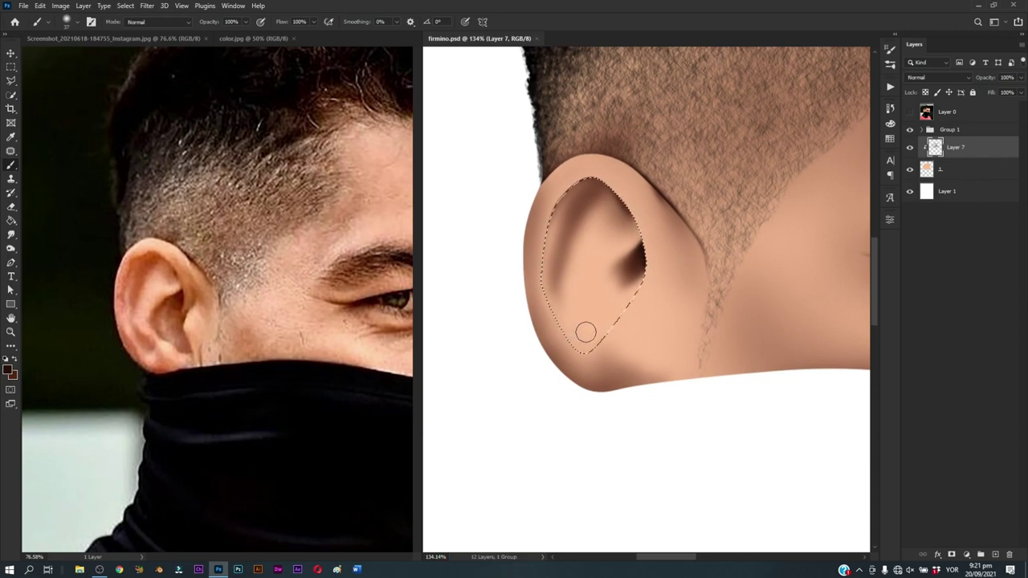
click(909, 112)
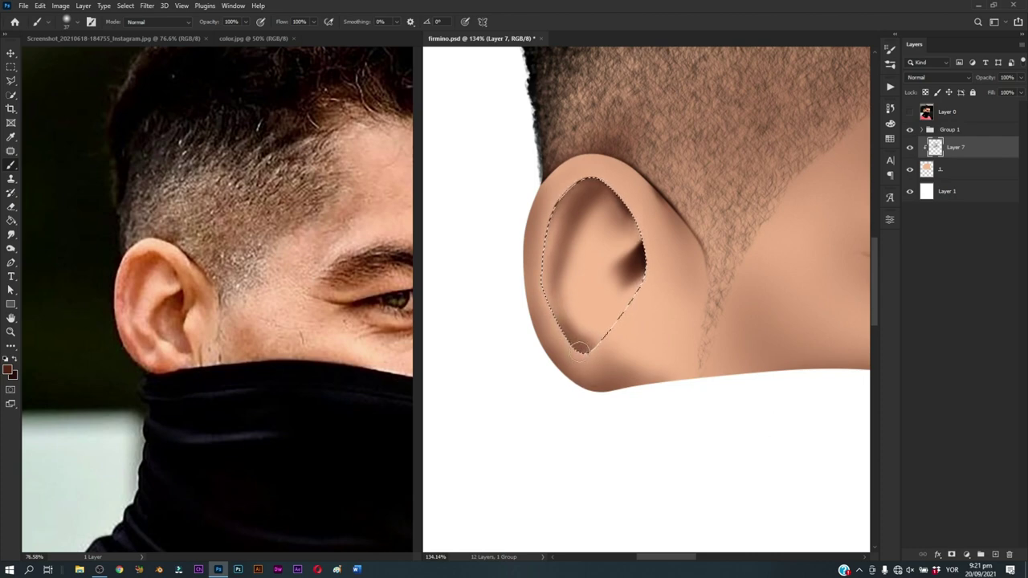
key(bracketleft)
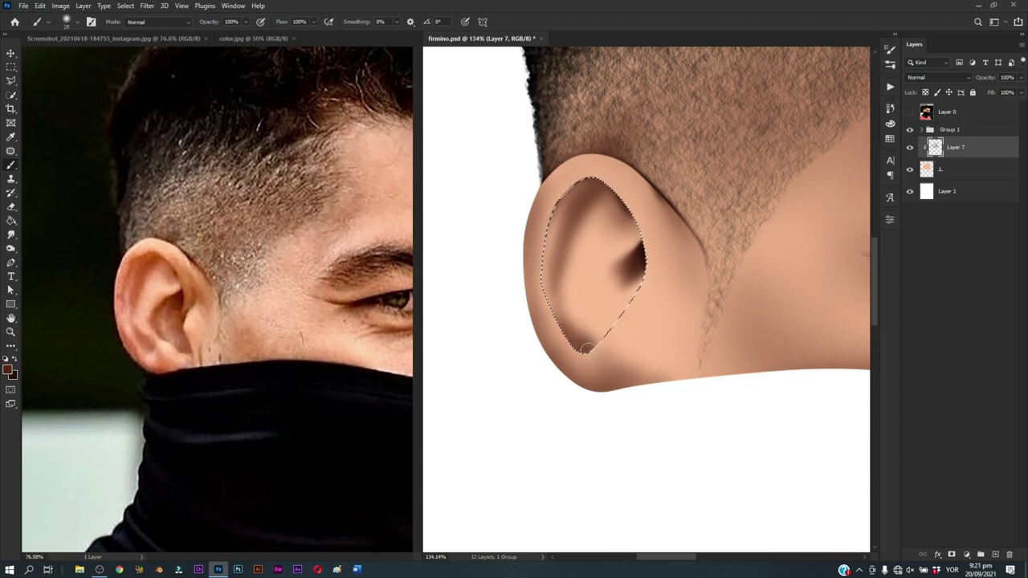
key(bracketright)
drag(573, 305, 500, 297)
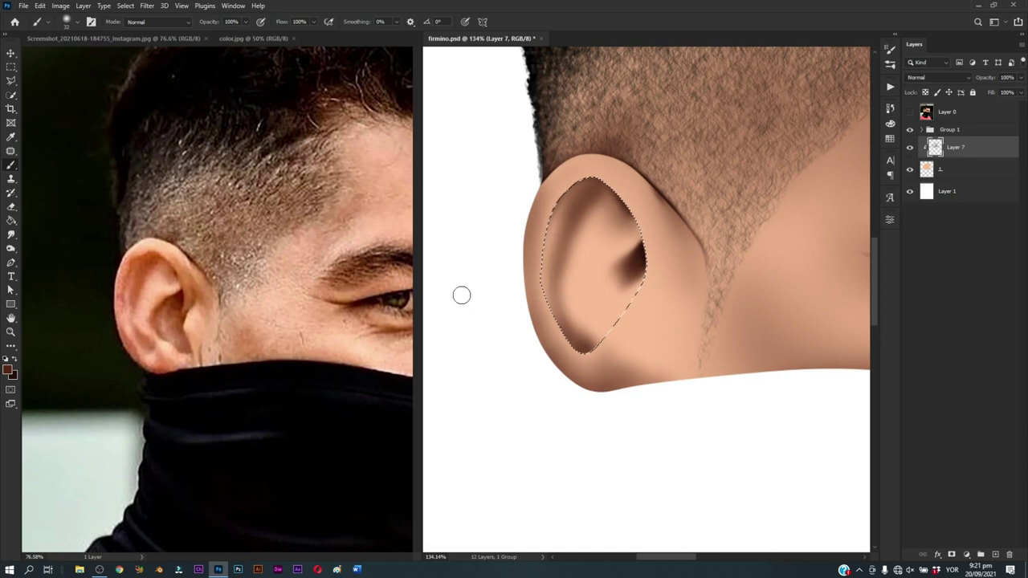
click(910, 111)
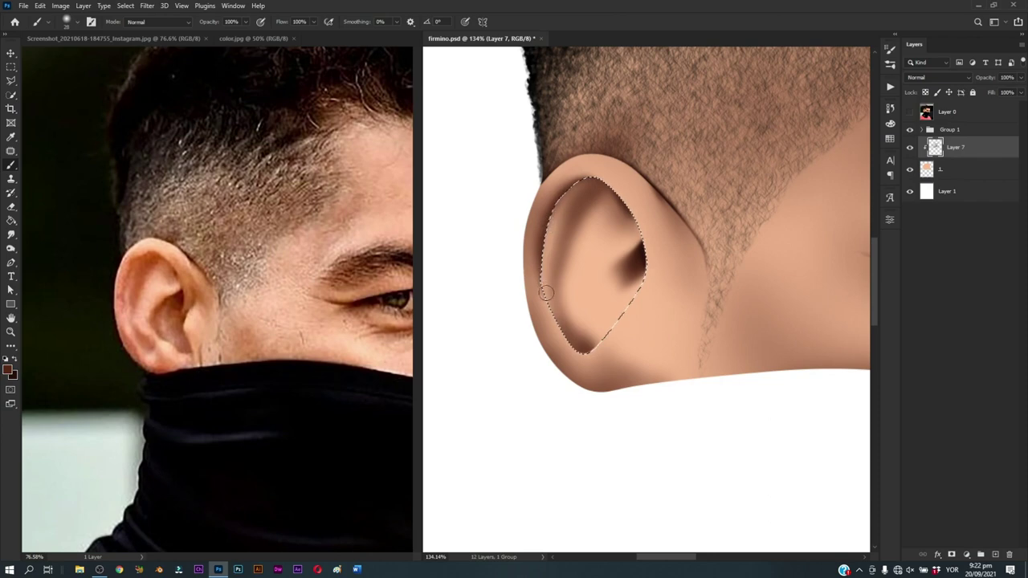
Step: Deselect the ear, then smudge the lower crease and rim shading into soft transitions
key(ctrl+d)
key(r)
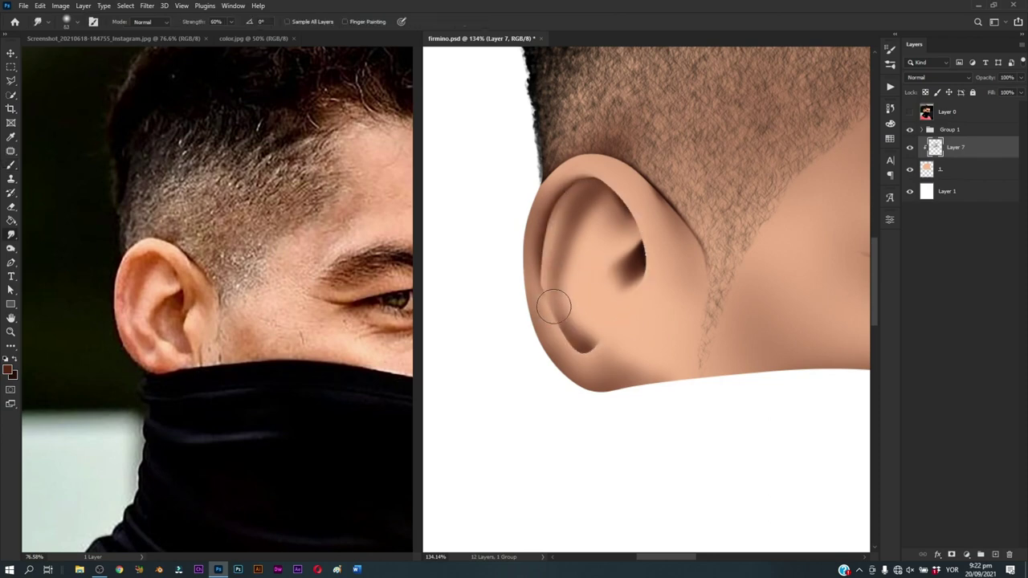
mouse_move(554, 306)
mouse_down()
mouse_move(568, 330)
mouse_move(600, 341)
mouse_up()
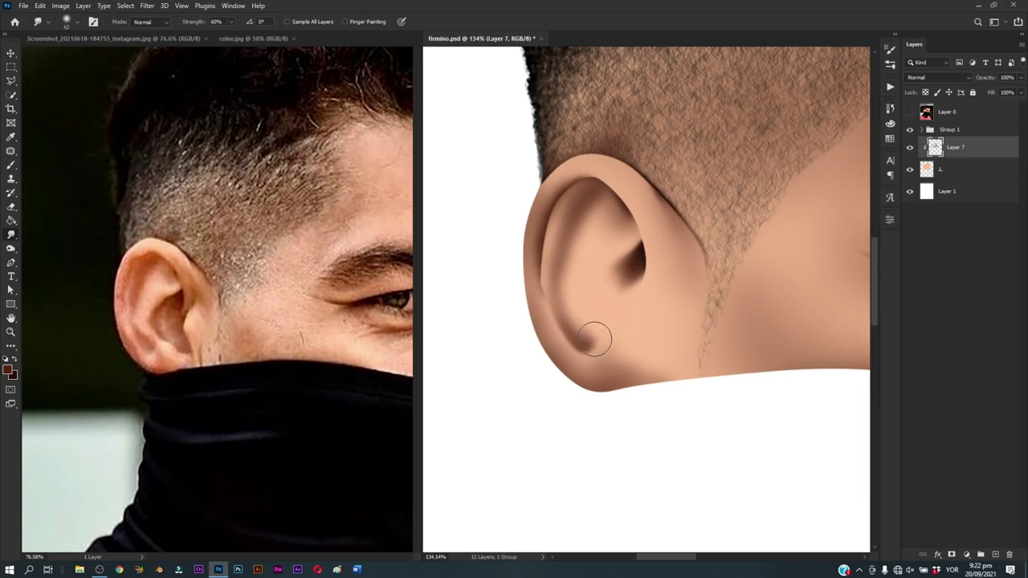
key(ctrl+z)
drag(544, 281, 547, 250)
drag(546, 234, 588, 184)
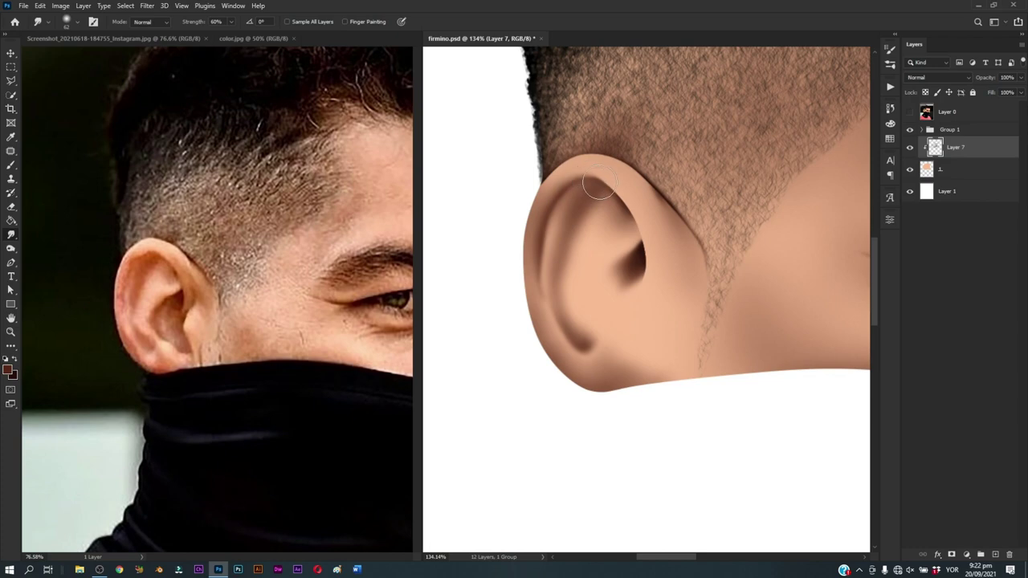
key(z)
scroll(616, 339, down, 5)
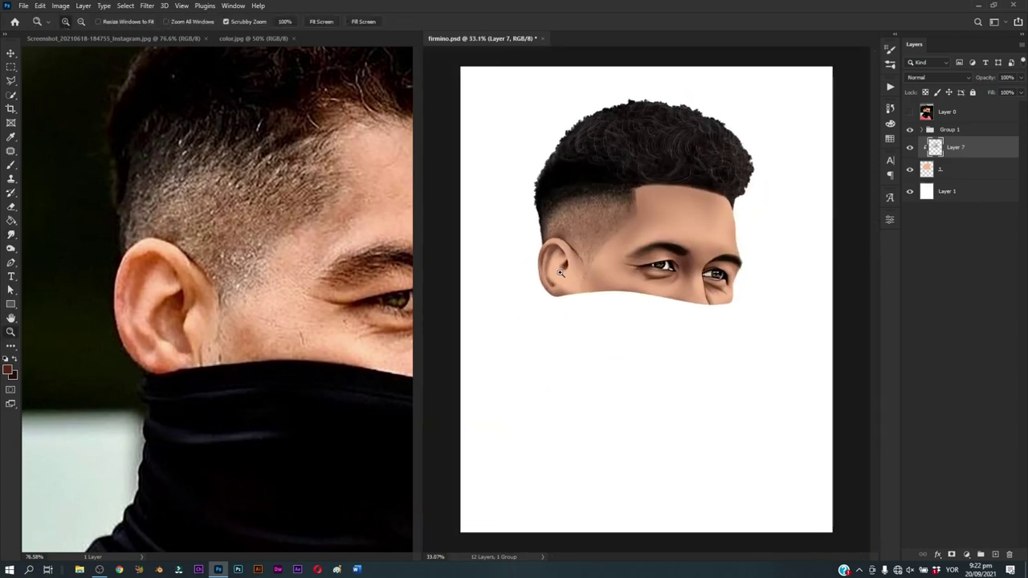
Step: Zoom back in on the ear and set up a small, soft brush, then enlarge it
mouse_move(560, 274)
mouse_down()
mouse_move(615, 335)
mouse_move(606, 314)
mouse_up()
key(b)
alt+right_click(617, 241)
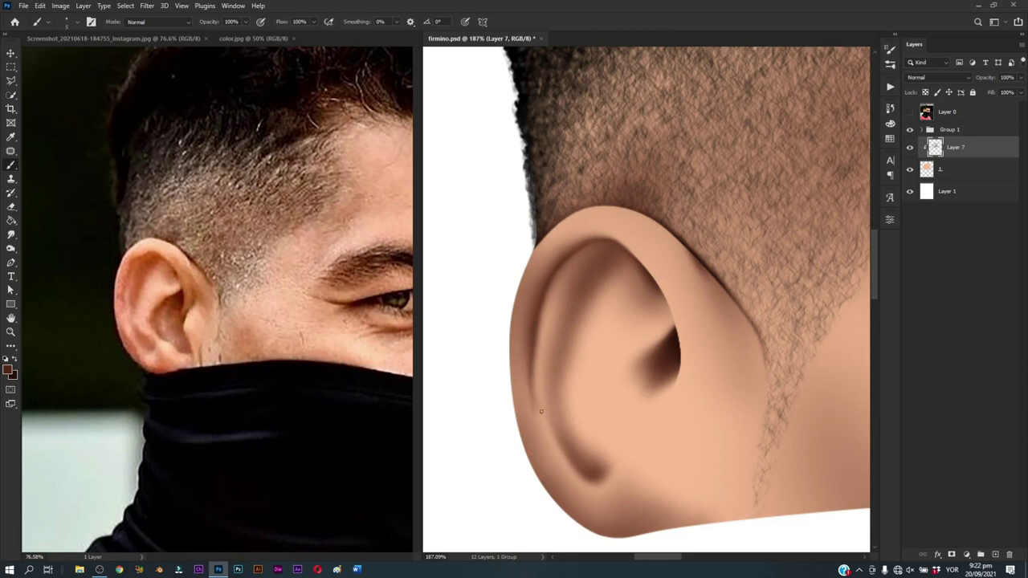
drag(593, 431, 535, 372)
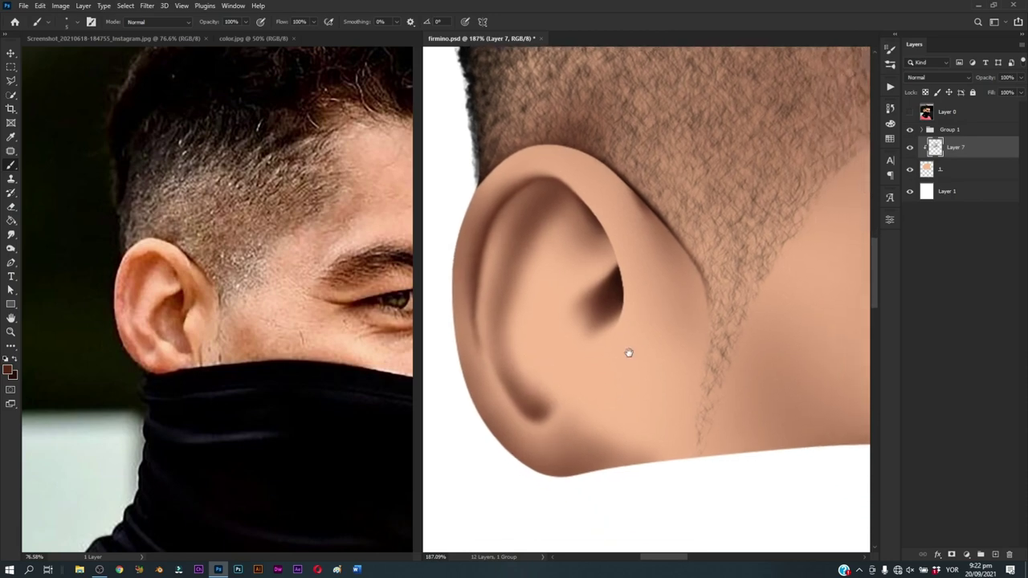
drag(629, 353, 627, 354)
drag(624, 280, 640, 276)
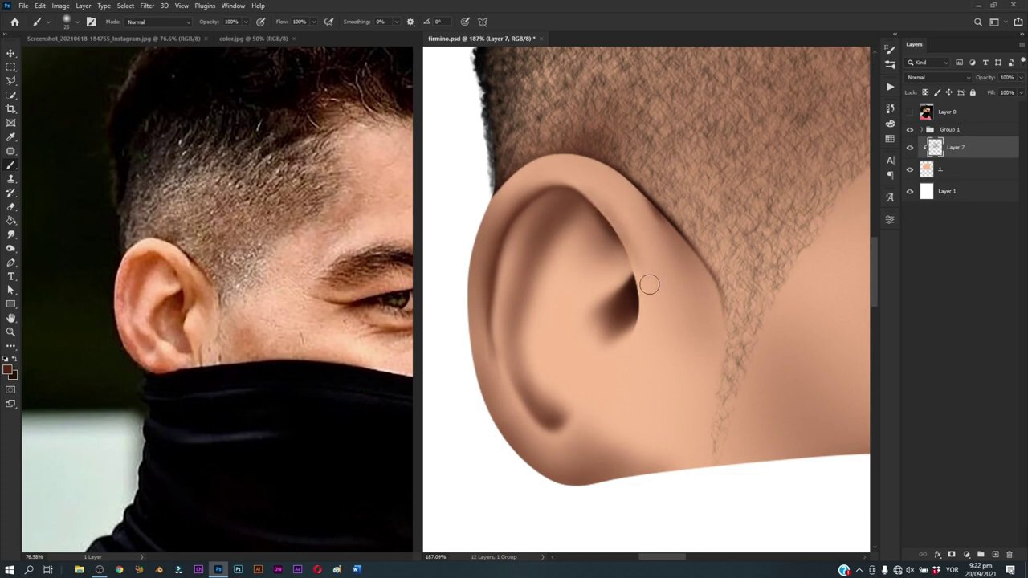
mouse_move(636, 273)
mouse_down()
mouse_move(666, 285)
mouse_move(641, 255)
mouse_up()
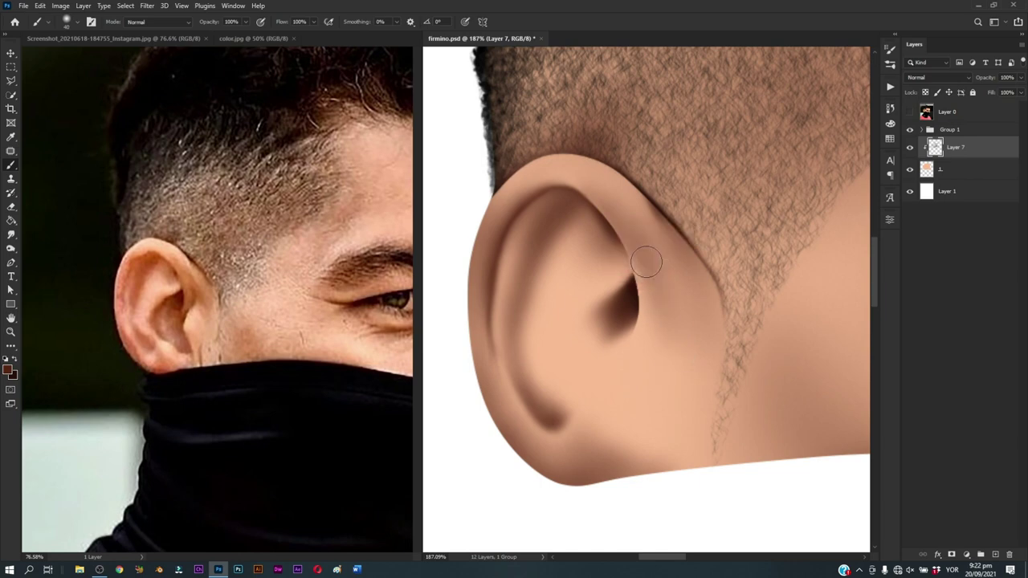
Step: Zoom out and compare the painted ear and stubble with the reference photo
key(z)
mouse_move(648, 338)
mouse_down()
mouse_move(636, 426)
mouse_move(666, 413)
mouse_up()
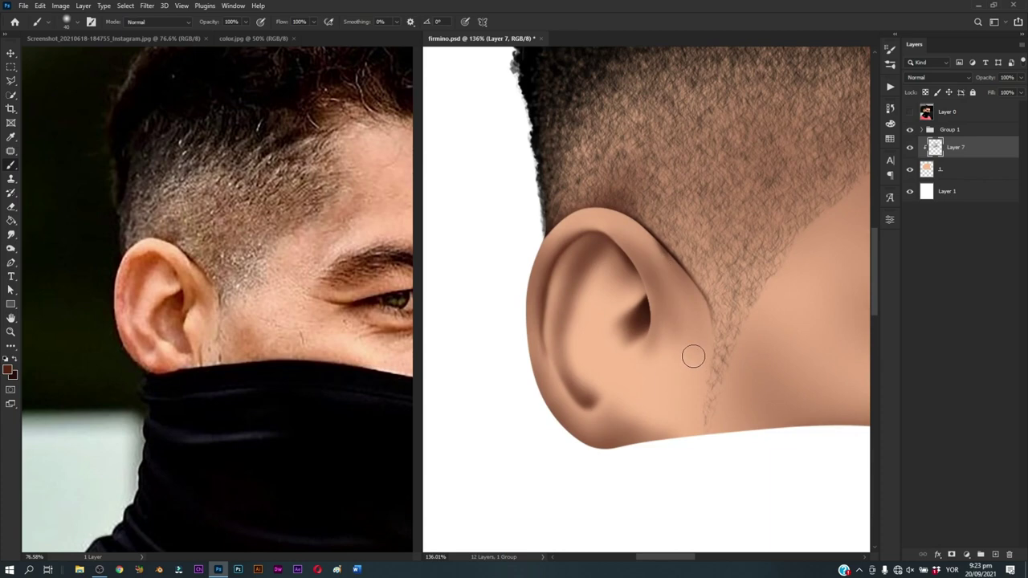
alt+right_click(677, 310)
click(910, 112)
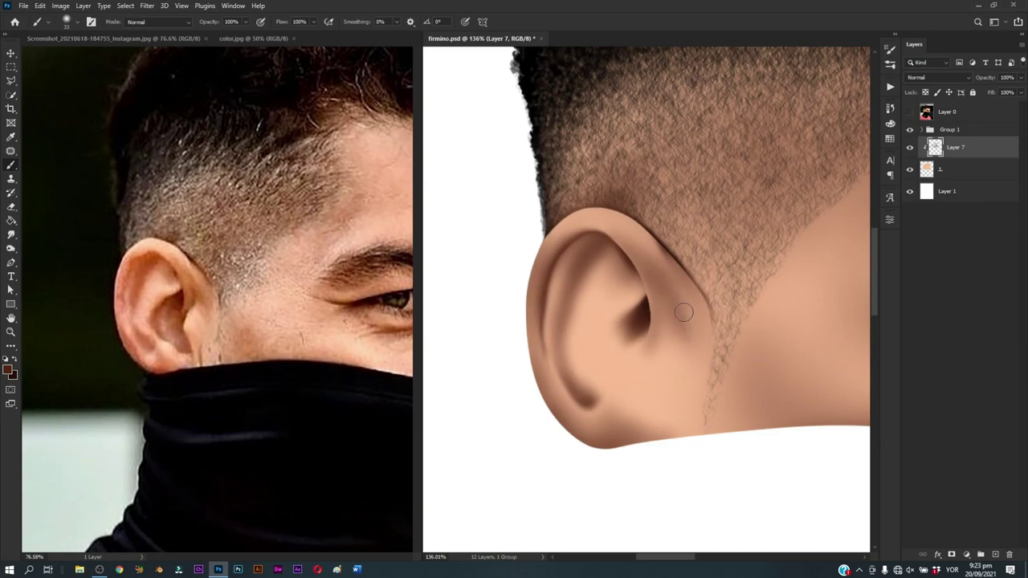
click(910, 111)
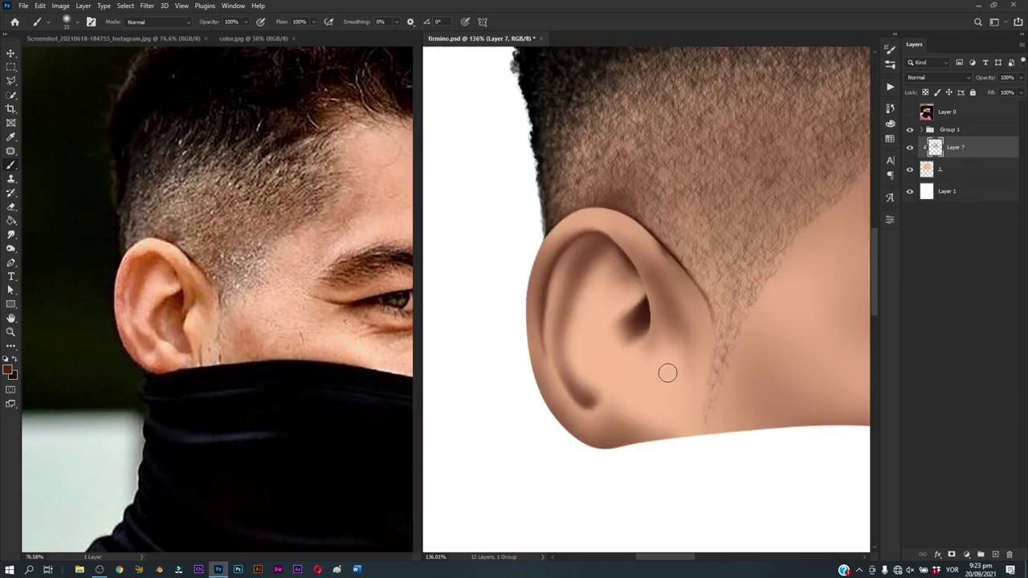
alt+right_click(666, 333)
click(909, 113)
Step: Save the portrait and zoom in close on the ear
key(ctrl+0)
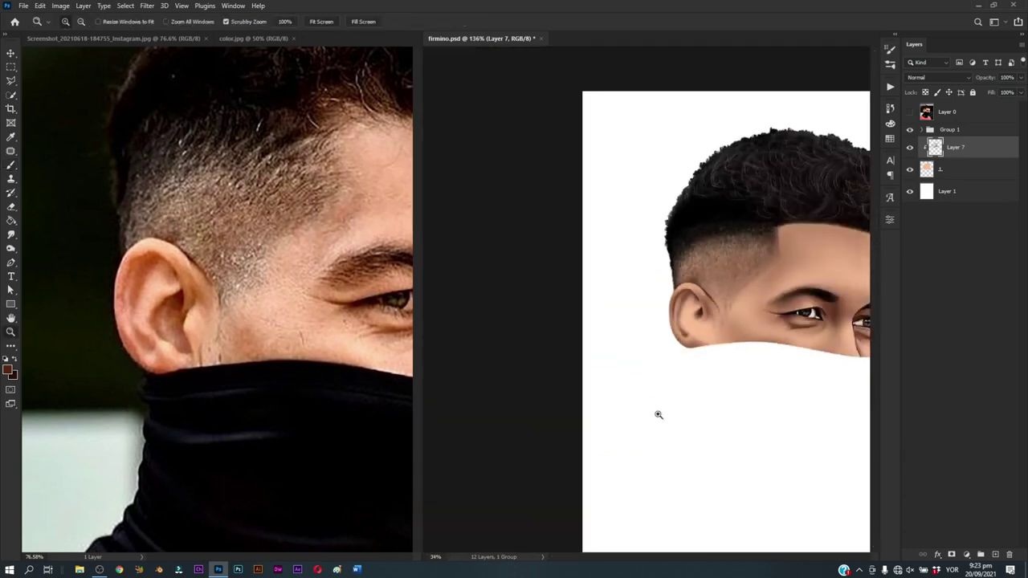
key(ctrl+s)
key(z)
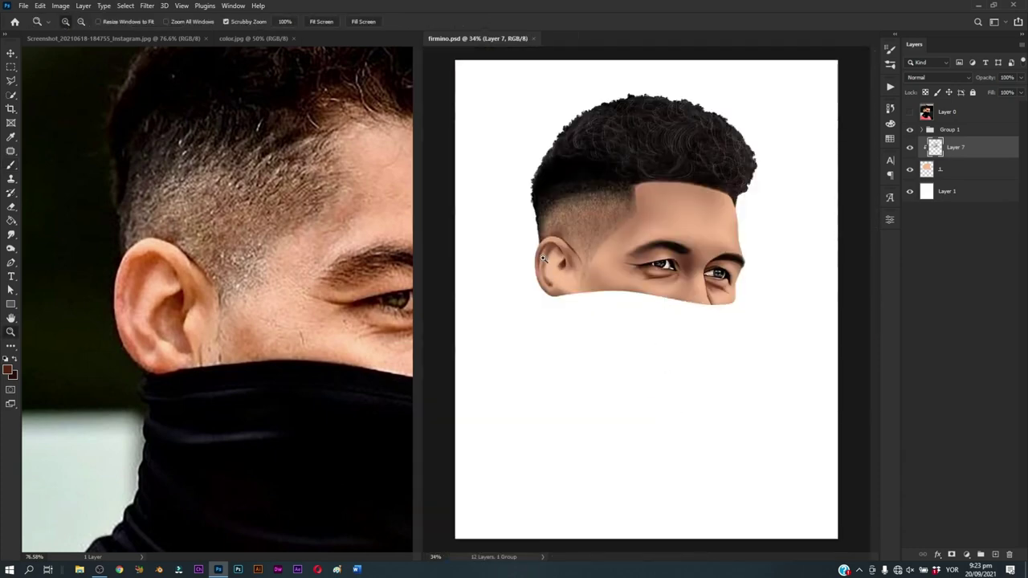
mouse_move(544, 260)
mouse_down()
mouse_move(606, 333)
mouse_move(606, 323)
mouse_up()
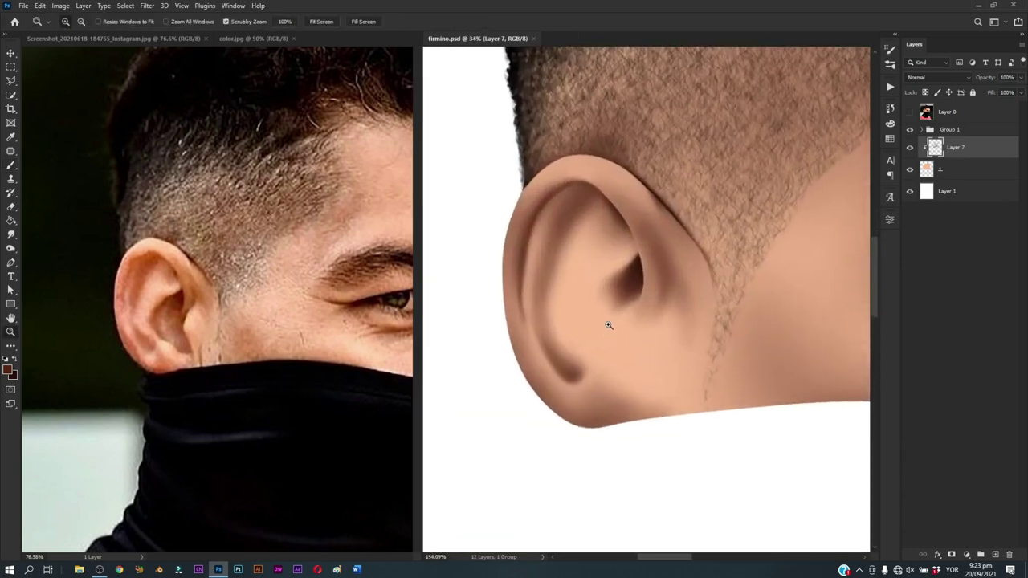
Step: Pen-trace the ear's inner hollow over the reference, make it a selection, and hide the reference photo
key(p)
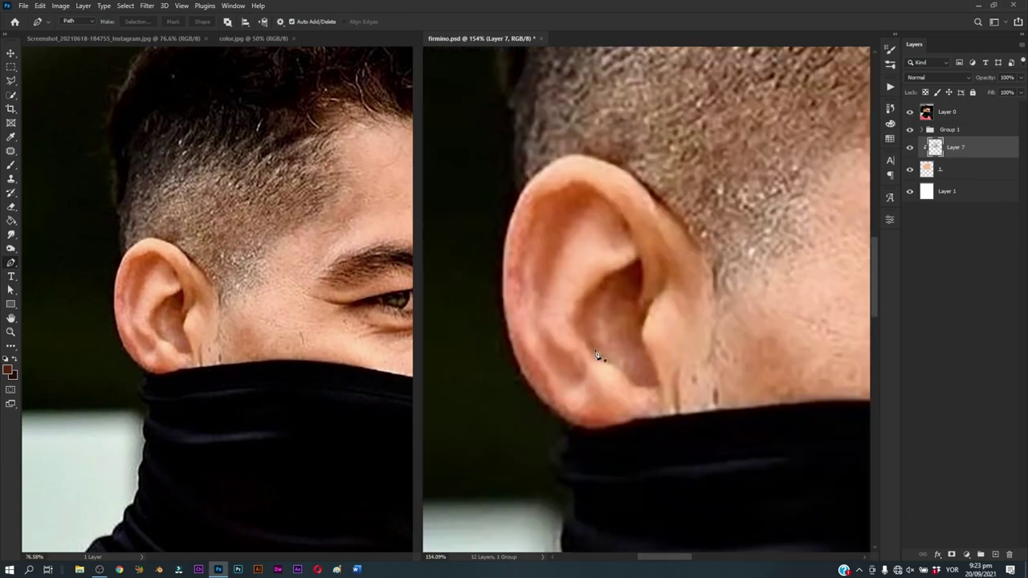
drag(603, 278, 614, 270)
key(ctrl+Return)
key(b)
click(910, 111)
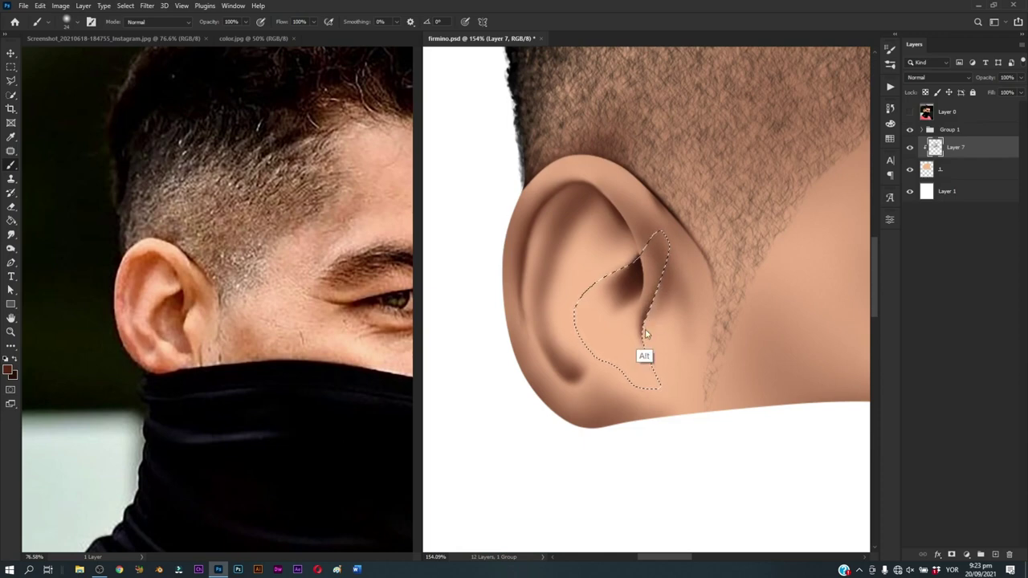
Step: Size the brush and paint dark brown shadow inside the selected ear hollow
key(bracketright)
key(bracketright)
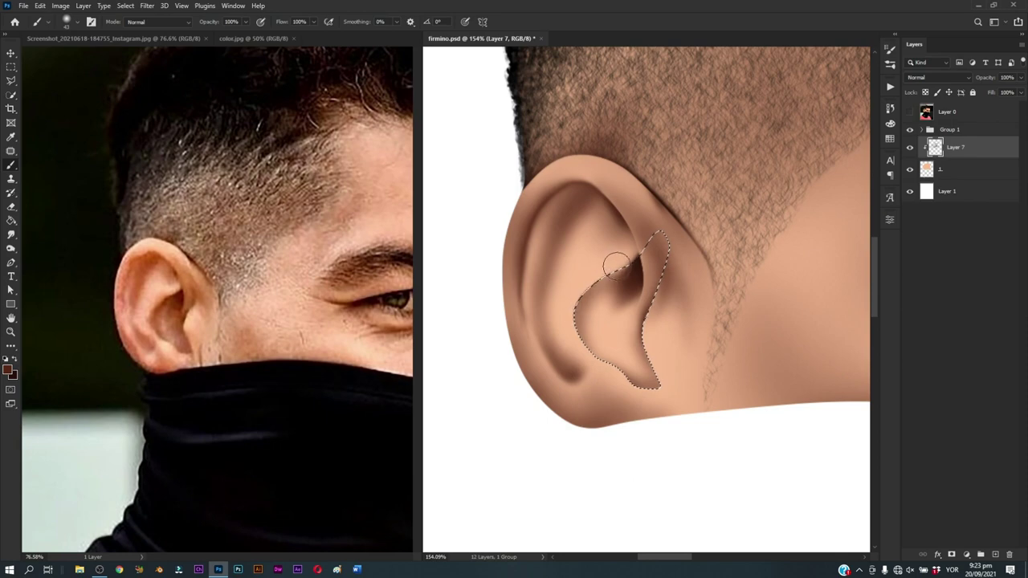
mouse_move(587, 281)
mouse_down()
mouse_move(620, 267)
mouse_move(609, 273)
mouse_up()
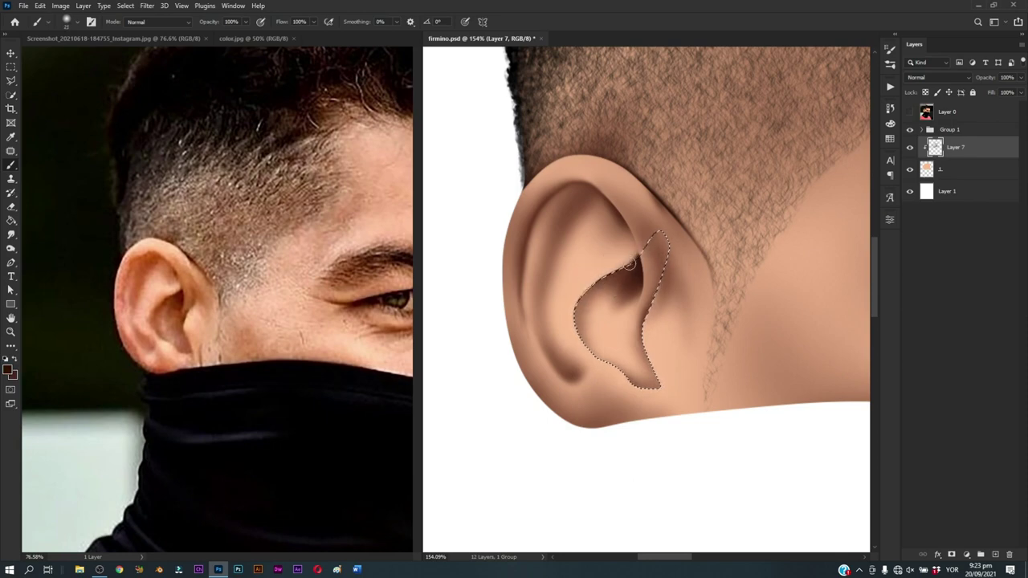
mouse_move(616, 272)
mouse_down()
mouse_move(632, 264)
mouse_move(601, 279)
mouse_up()
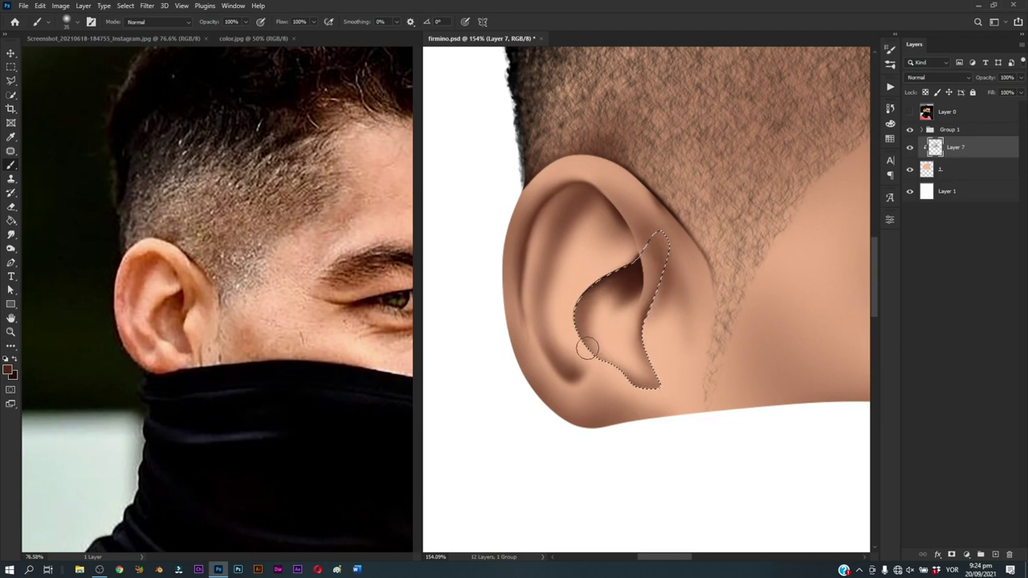
drag(613, 377, 617, 379)
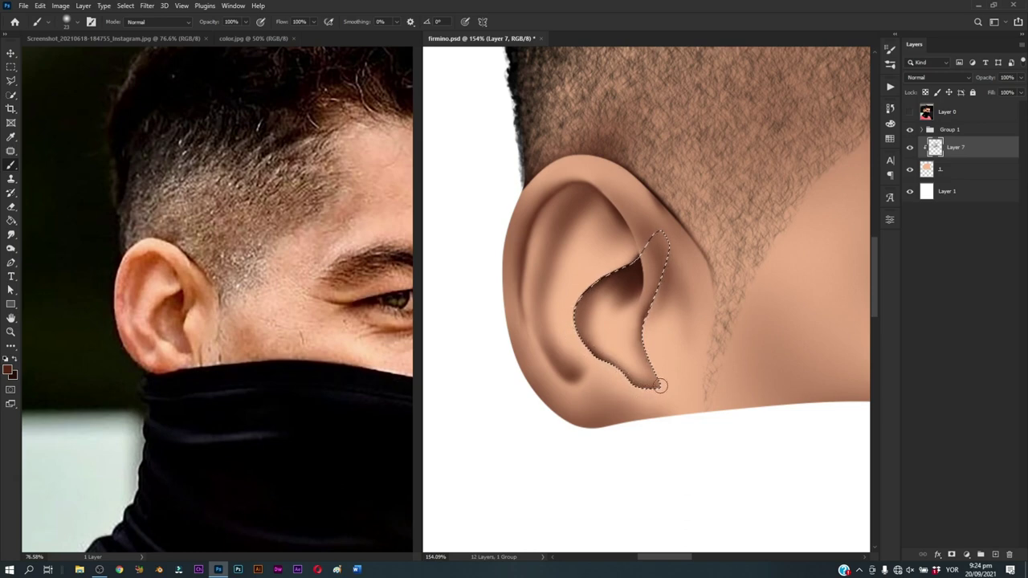
mouse_move(660, 385)
mouse_down()
mouse_move(620, 344)
mouse_move(627, 299)
mouse_up()
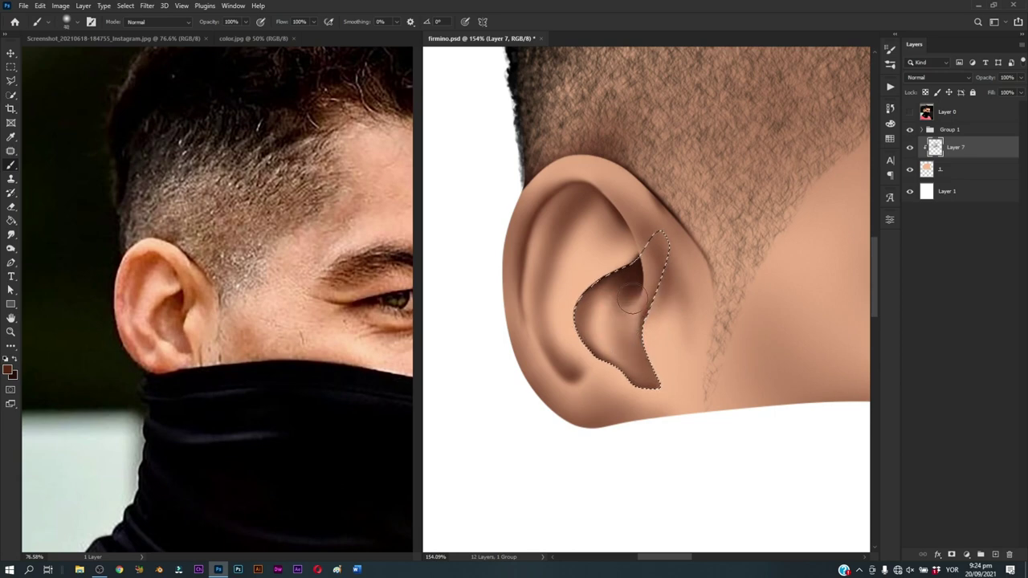
drag(632, 343, 618, 326)
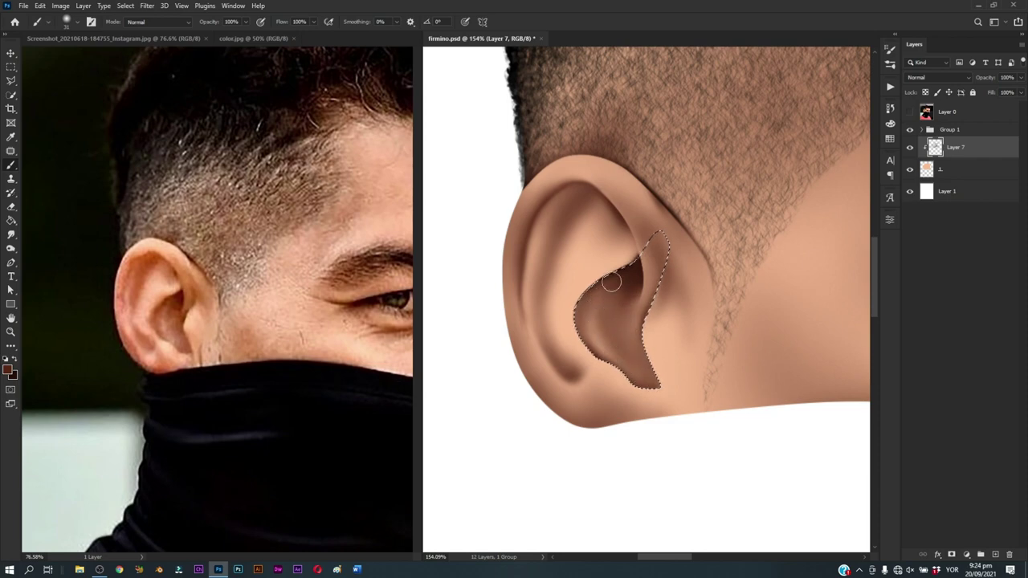
drag(643, 340, 656, 330)
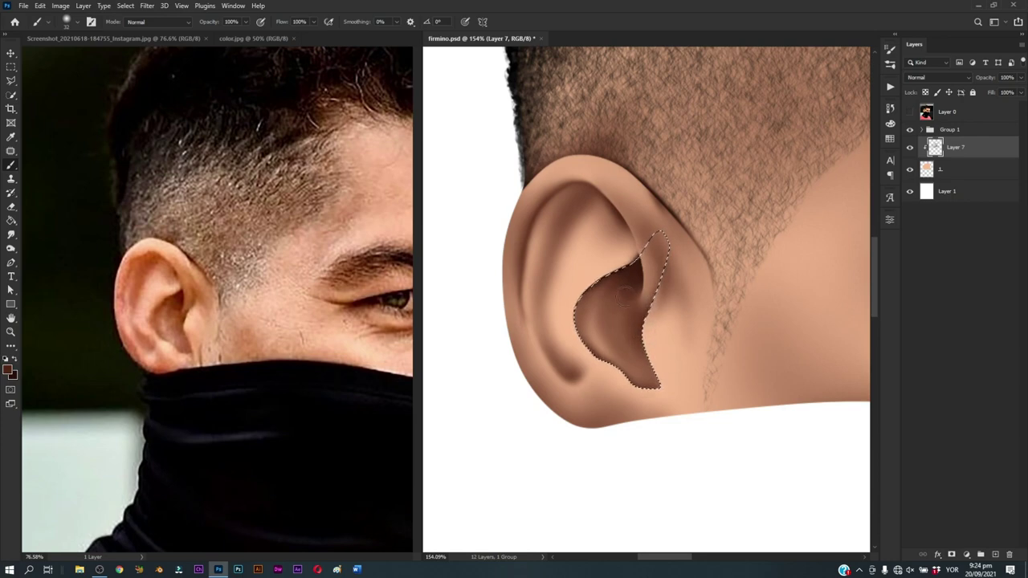
drag(633, 300, 636, 302)
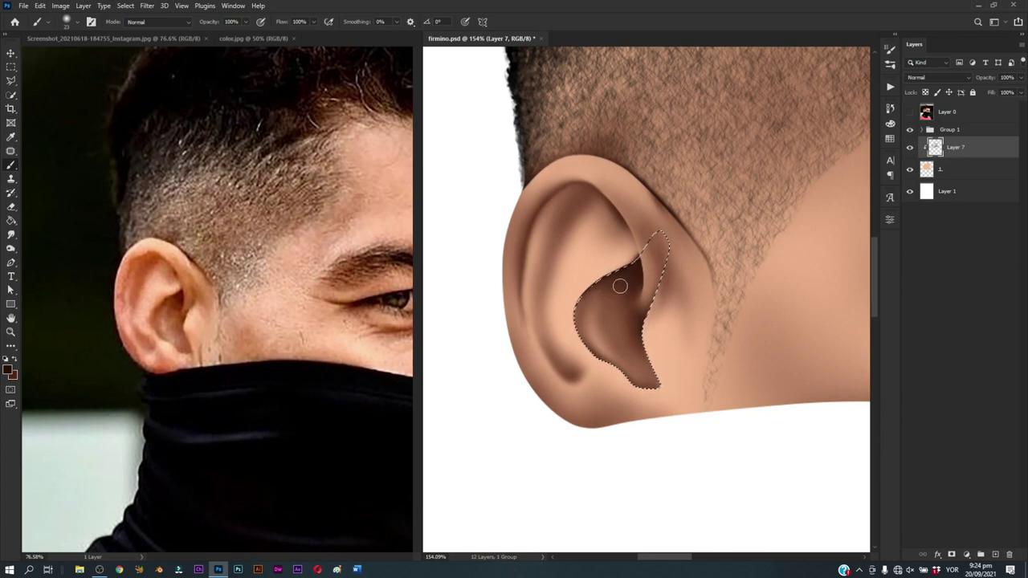
alt+click(638, 318)
drag(649, 359, 657, 358)
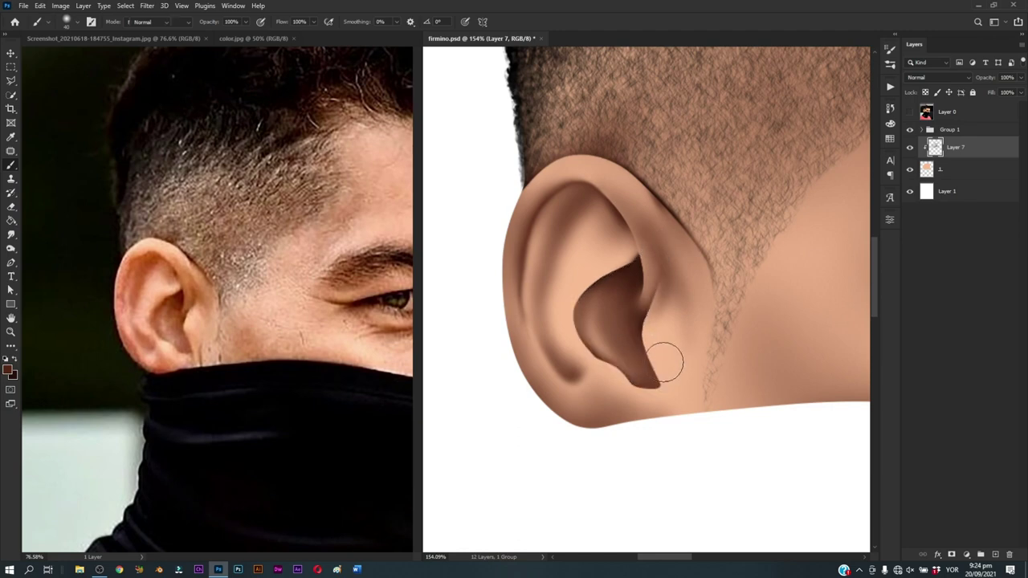
Step: Smudge the ear-hollow shadow along its side, lower tip and upper edge into the skin
key(r)
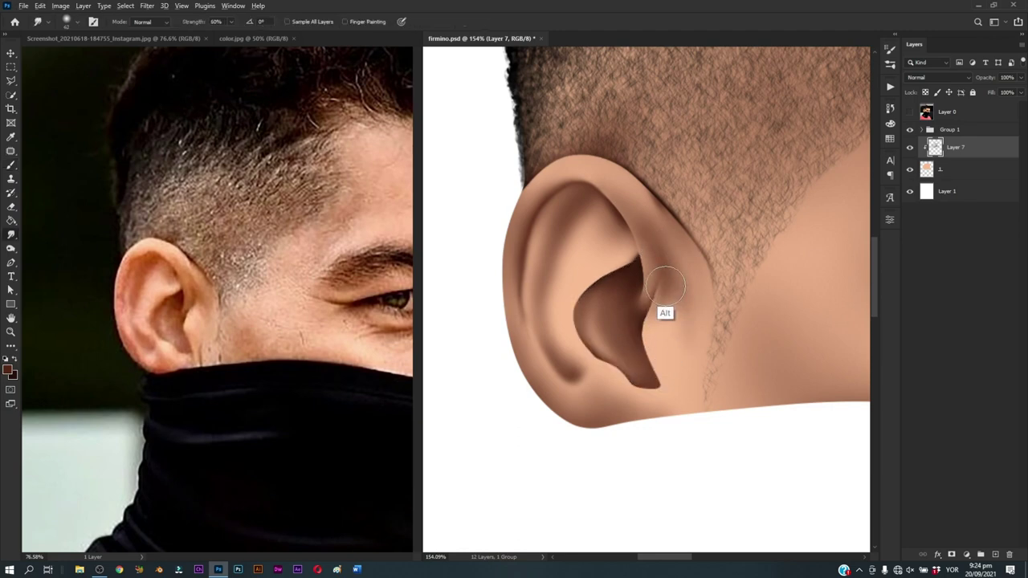
drag(669, 296, 671, 327)
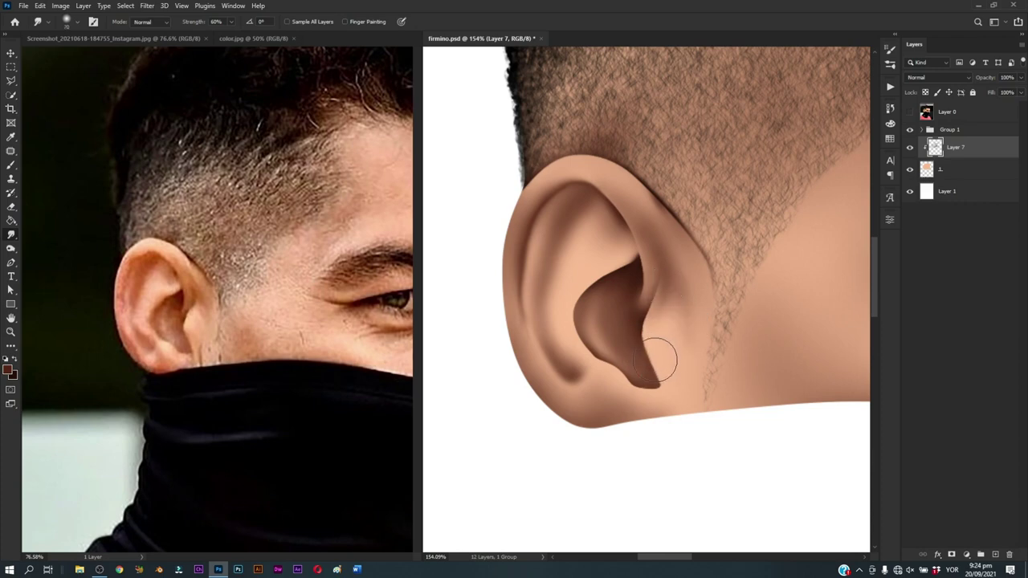
mouse_move(661, 356)
mouse_down()
mouse_move(661, 390)
mouse_move(637, 395)
mouse_move(604, 332)
mouse_move(586, 326)
mouse_up()
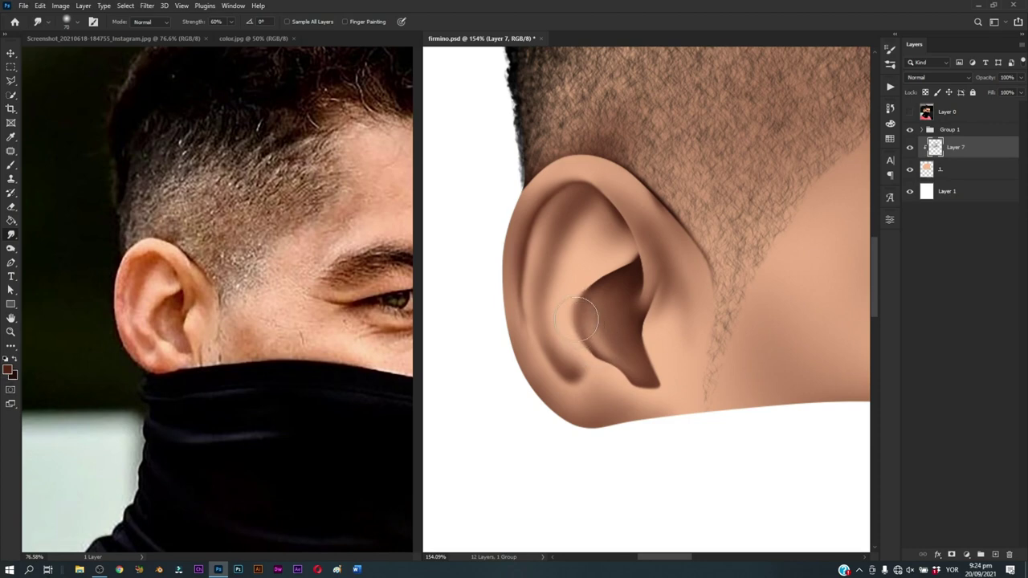
mouse_move(587, 324)
mouse_down()
mouse_move(595, 290)
mouse_move(616, 268)
mouse_move(592, 291)
mouse_up()
key(b)
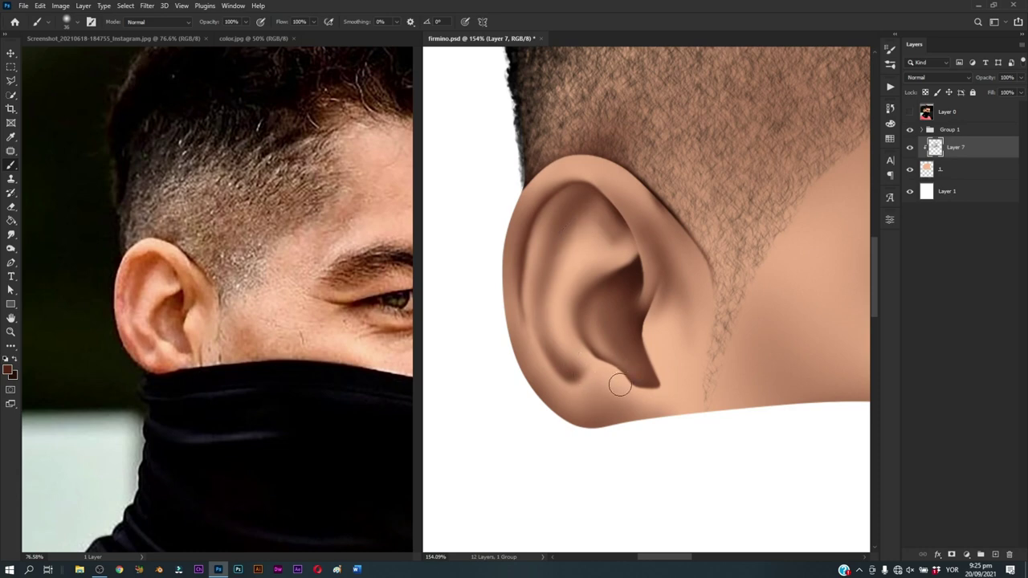
Step: Add a thin dark crease on the lower ear and smooth the tragus and earlobe shadow
drag(594, 376, 582, 374)
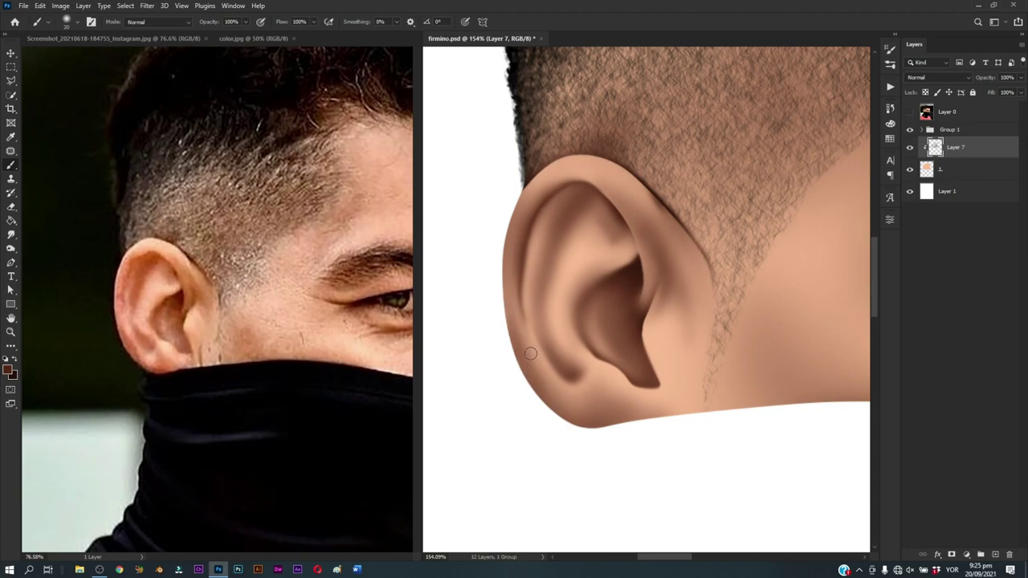
drag(584, 425, 558, 386)
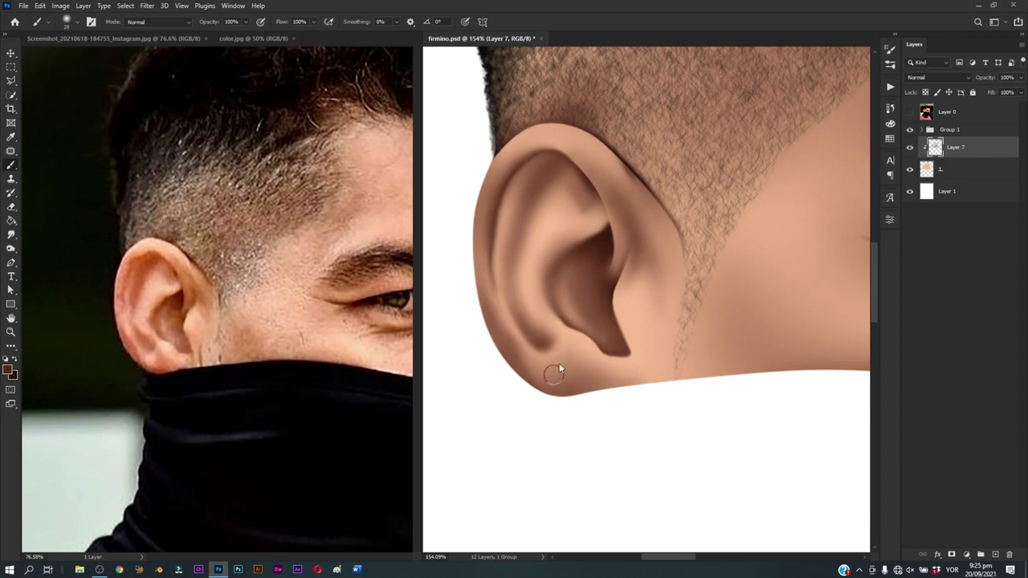
drag(551, 346, 554, 354)
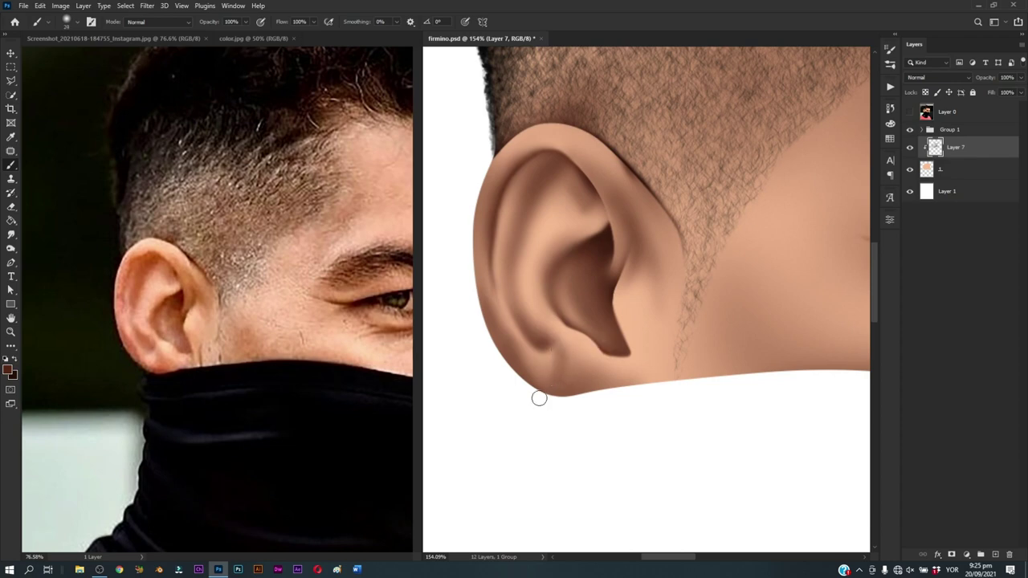
alt+right_click(551, 374)
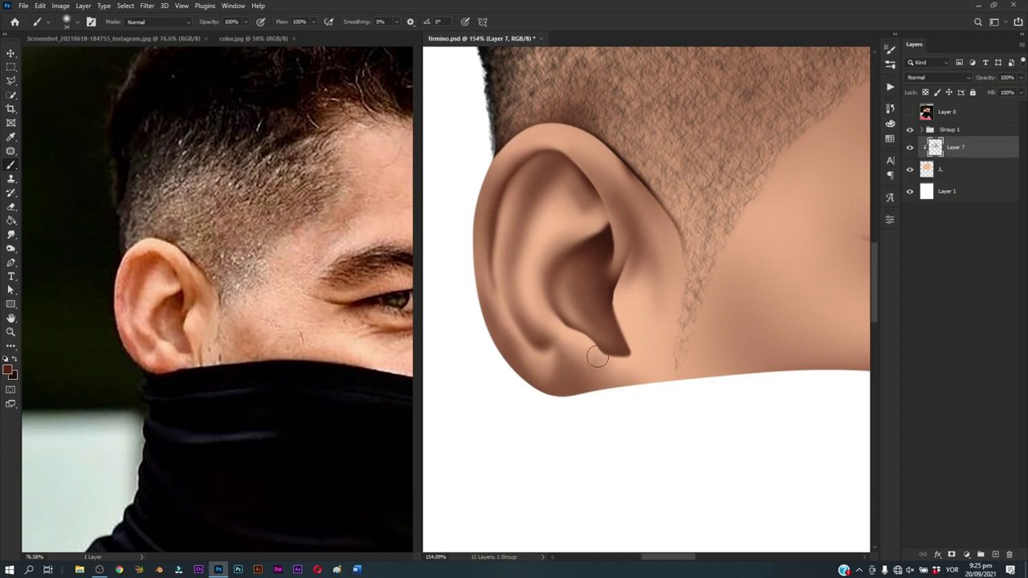
alt+right_click(604, 359)
drag(631, 374, 625, 372)
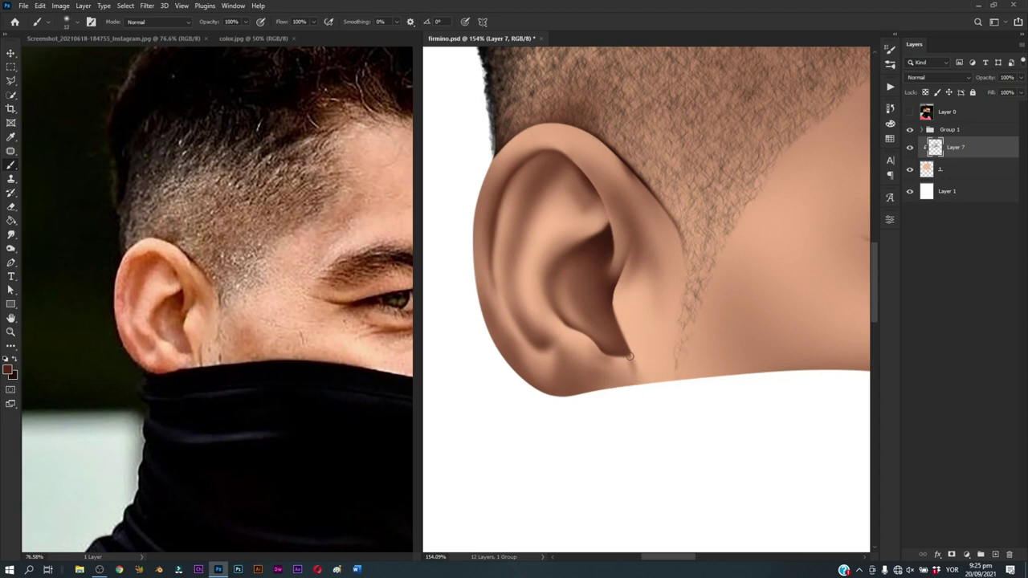
drag(627, 371, 622, 361)
drag(616, 302, 636, 316)
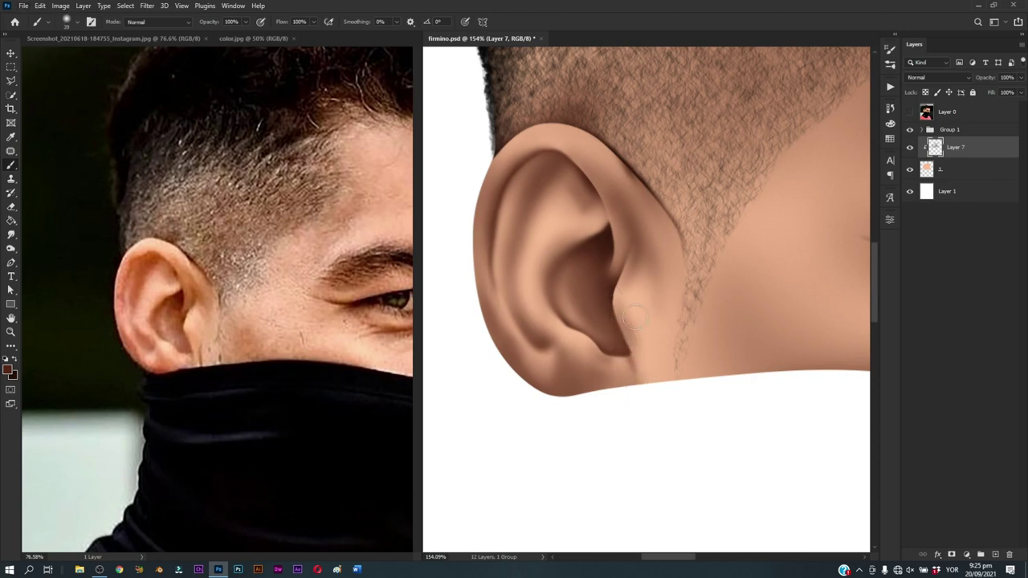
Step: Paint skin tone below the ear and extend the stubble down the jaw, checking the reference
alt+right_click(642, 276)
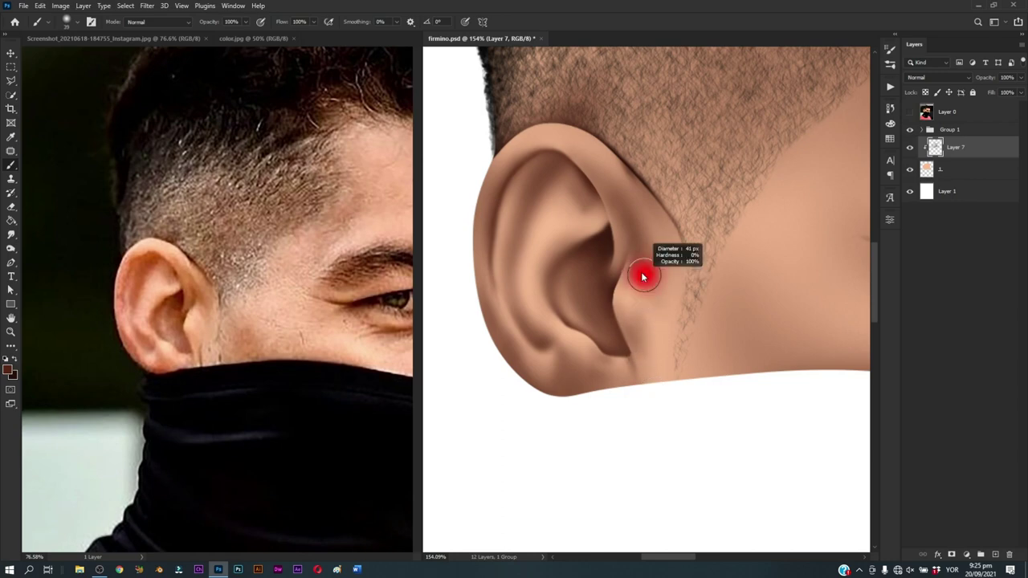
click(910, 112)
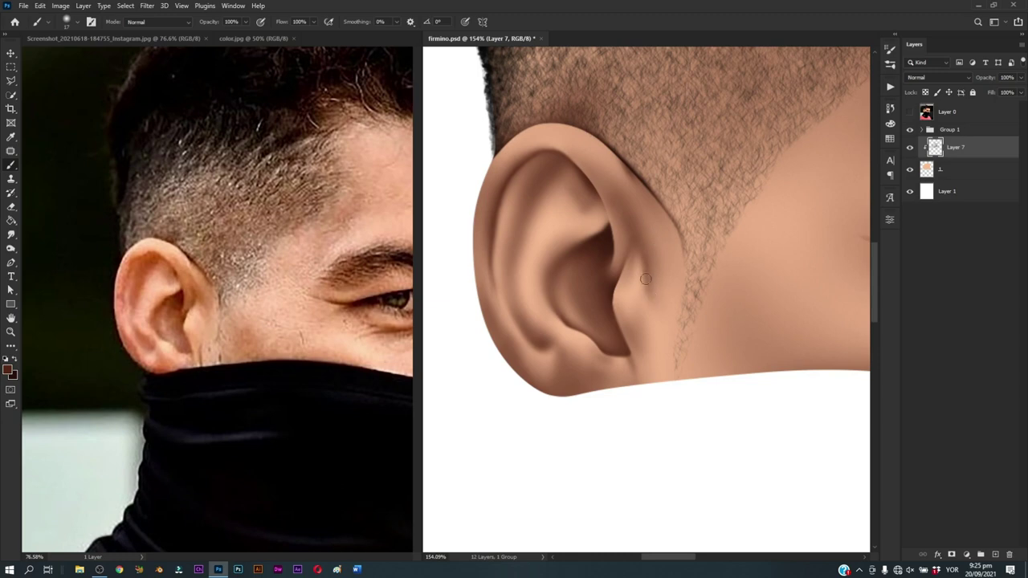
key(])
drag(665, 268, 675, 322)
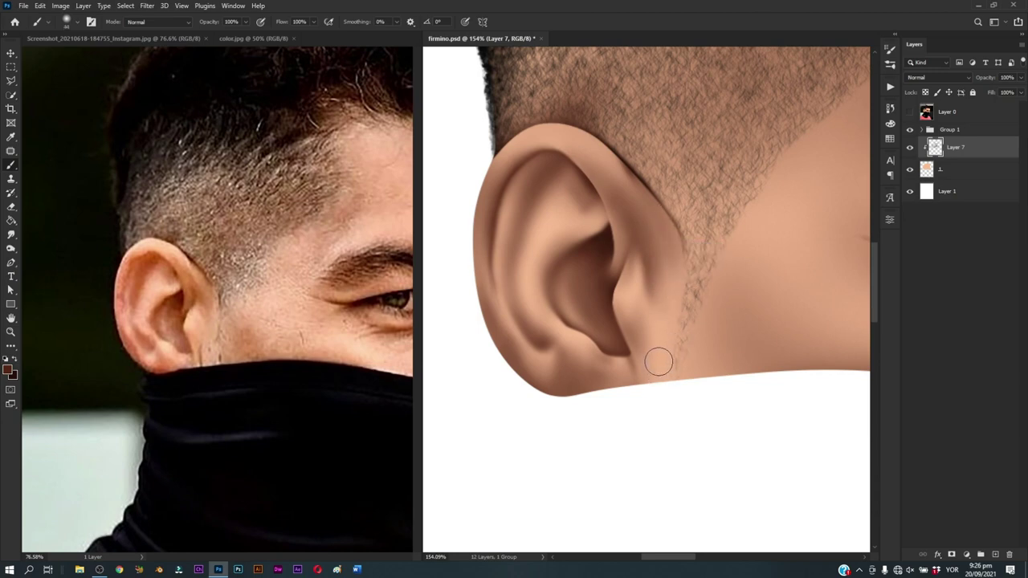
alt+right_click(659, 335)
drag(652, 310, 663, 376)
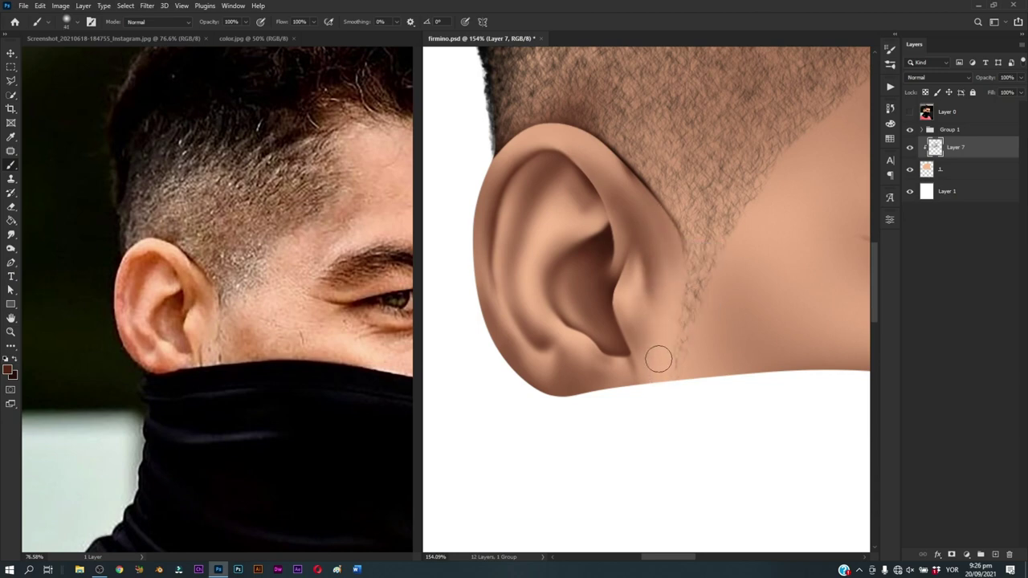
alt+right_click(666, 356)
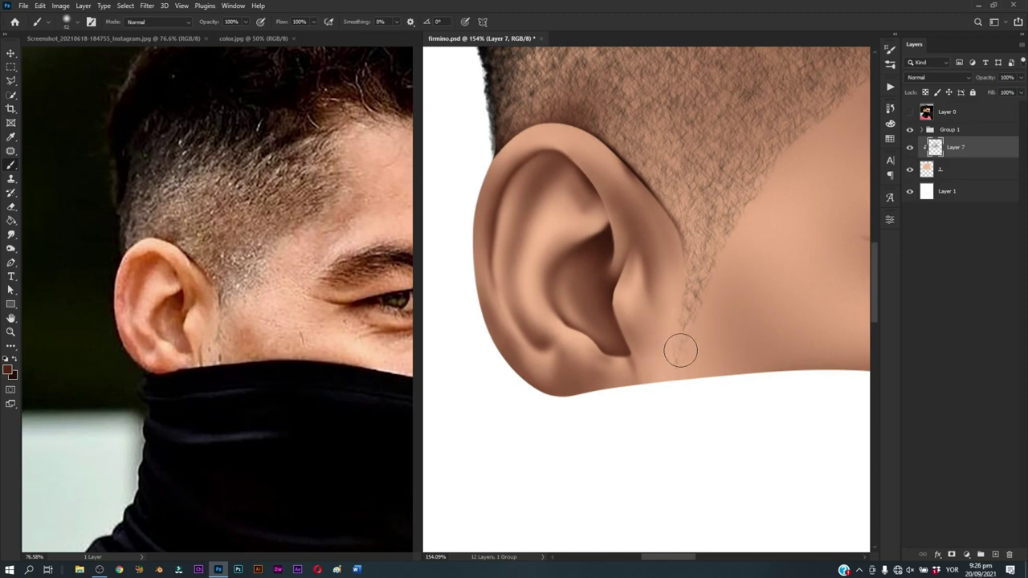
alt+right_click(659, 341)
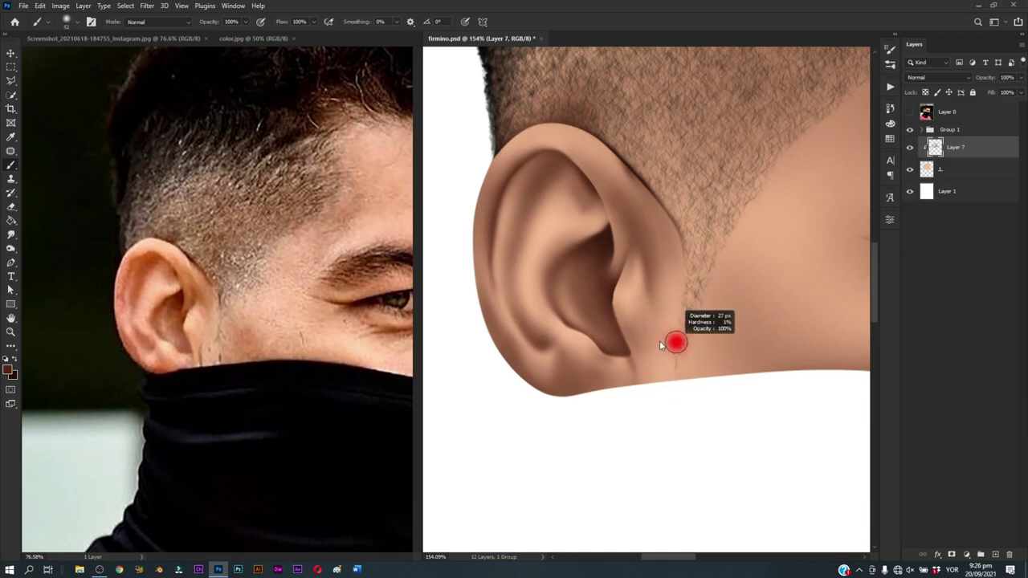
click(910, 112)
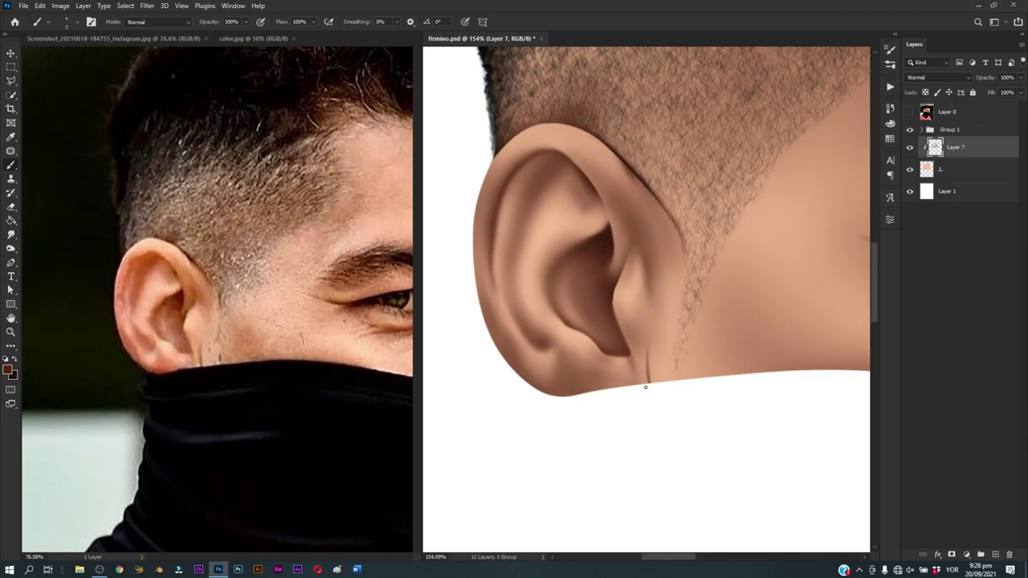
alt+right_click(645, 387)
Step: Zoom out to frame the face and enlarge the brush with the reference photo shown
key(z)
alt+click(638, 429)
click(637, 367)
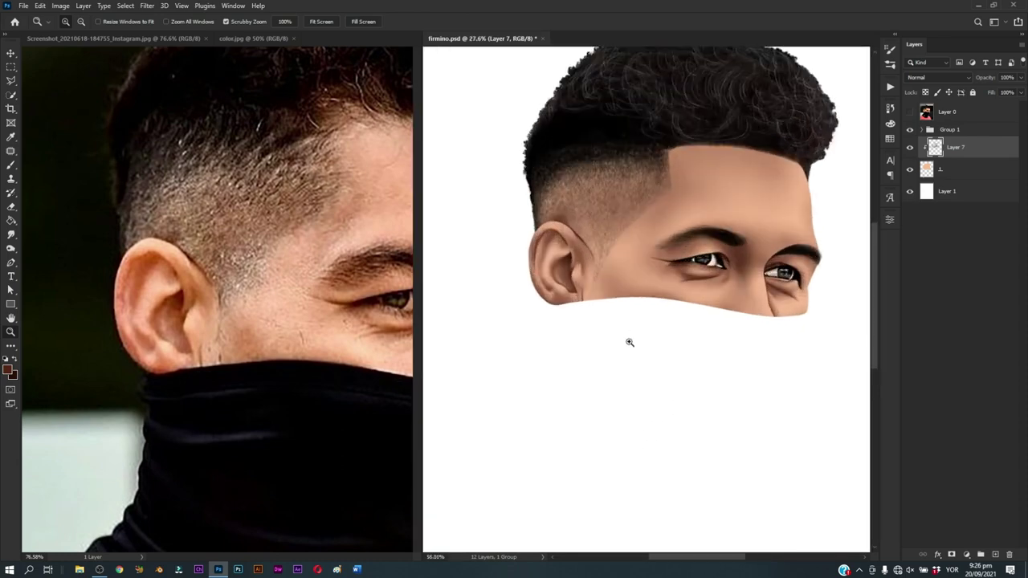
drag(629, 342, 651, 342)
key(b)
alt+right_click(595, 257)
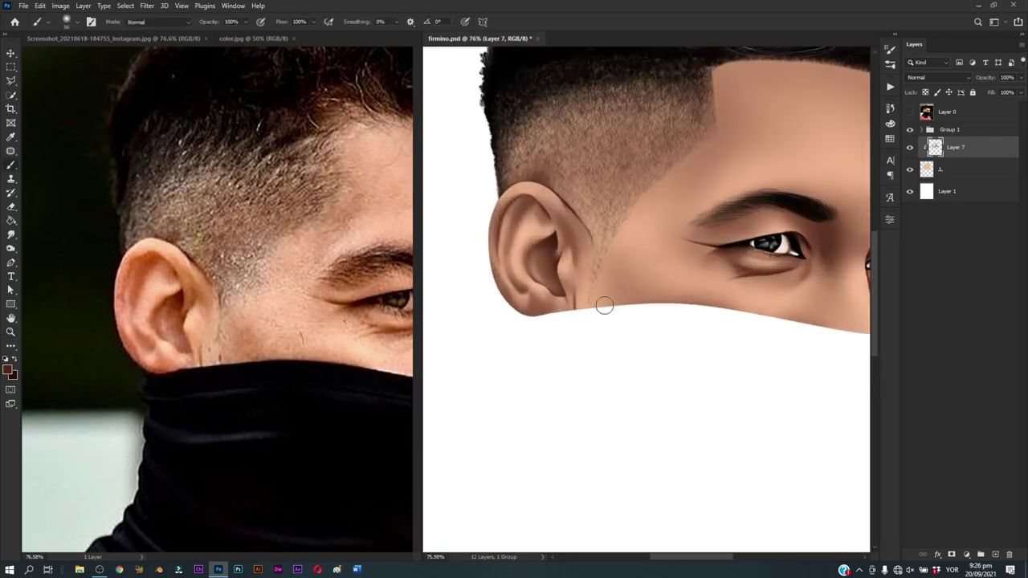
click(909, 111)
alt+right_click(624, 283)
click(620, 298)
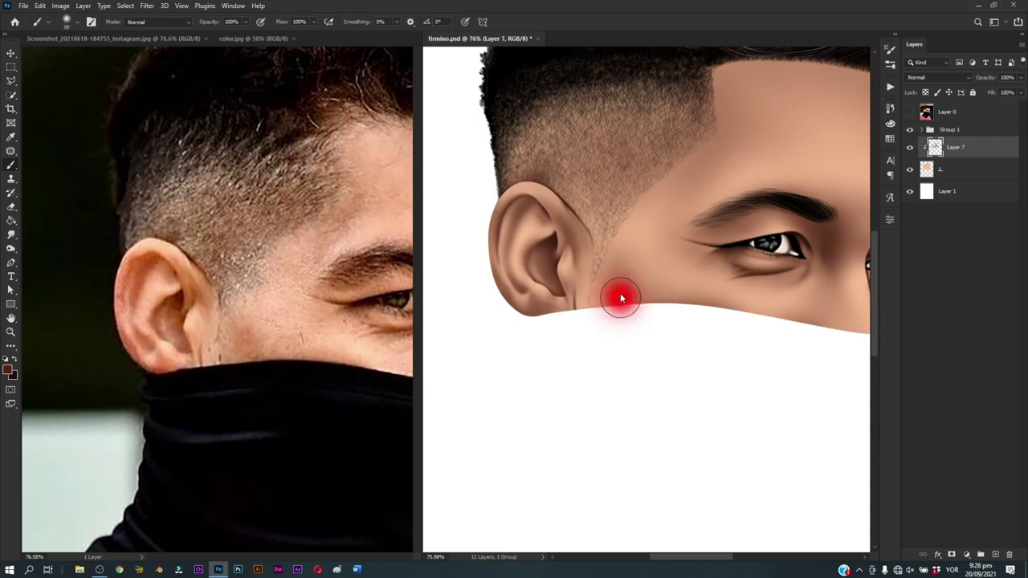
Step: Compare the painting with the reference photo, then soften the cheek and jaw shading by the ear
key(z)
key(ctrl+0)
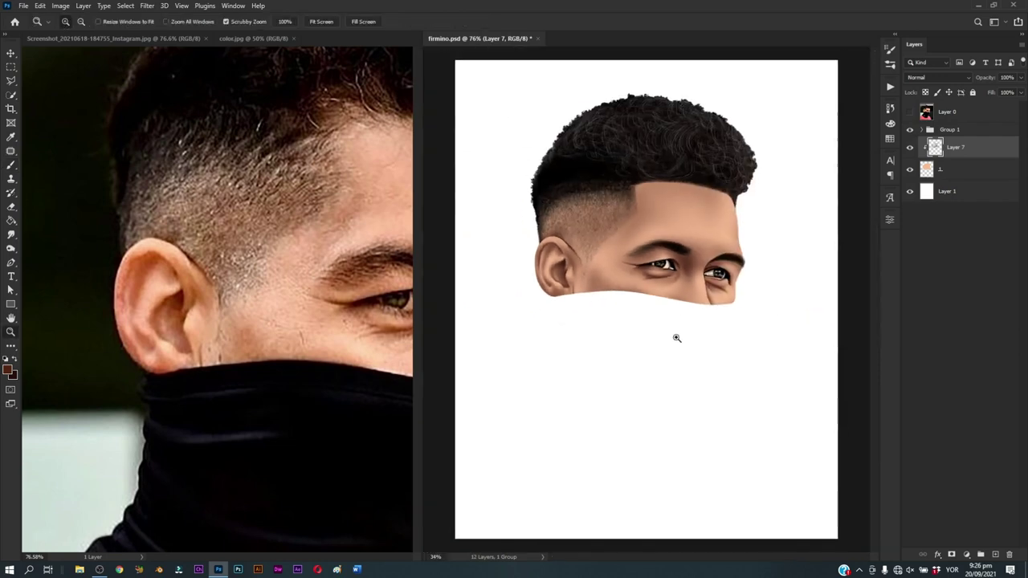
key(b)
scroll(677, 338, up, 2)
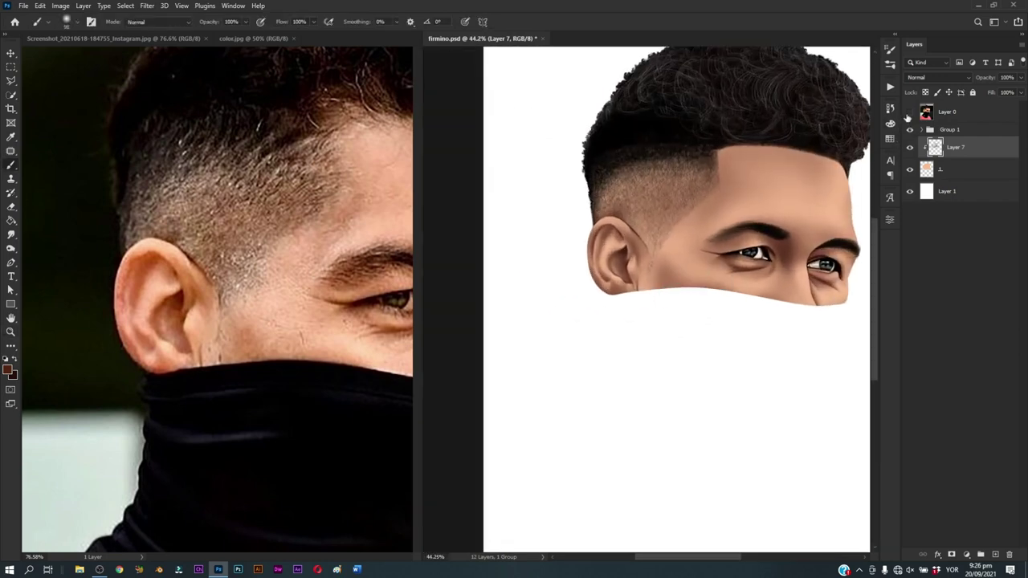
click(909, 112)
click(910, 113)
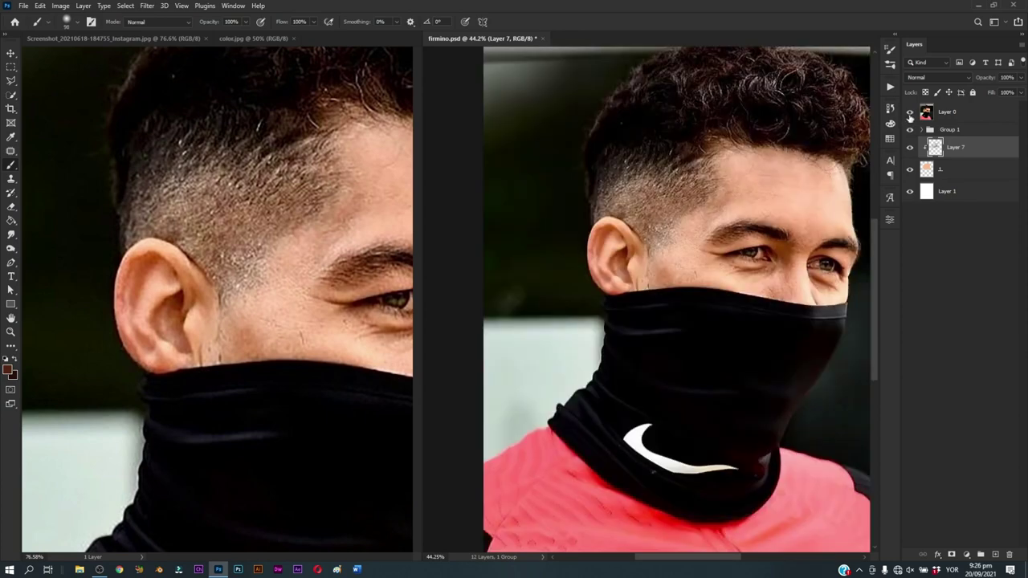
click(910, 113)
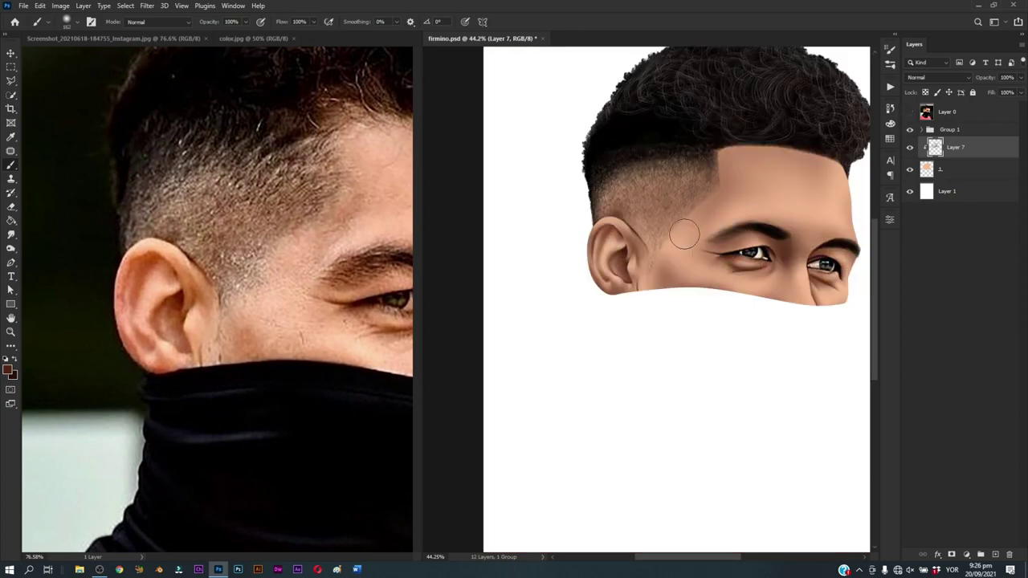
drag(702, 228, 691, 317)
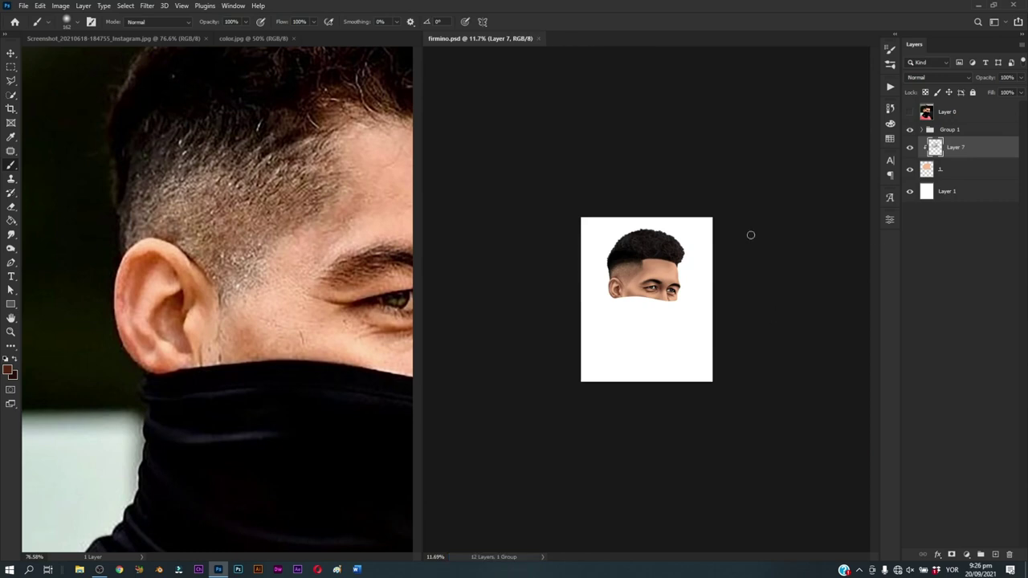
scroll(667, 340, up, 5)
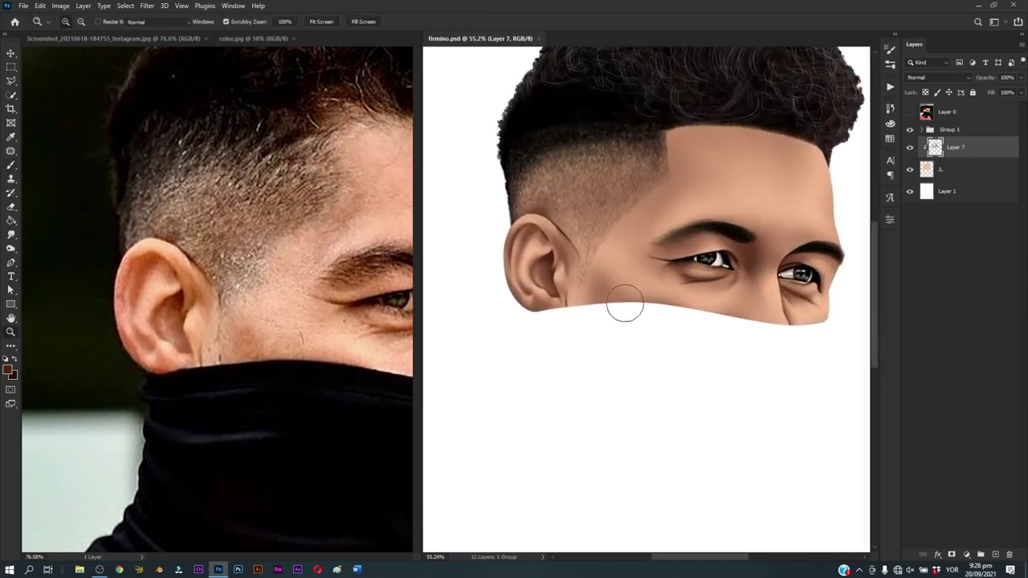
drag(594, 278, 657, 292)
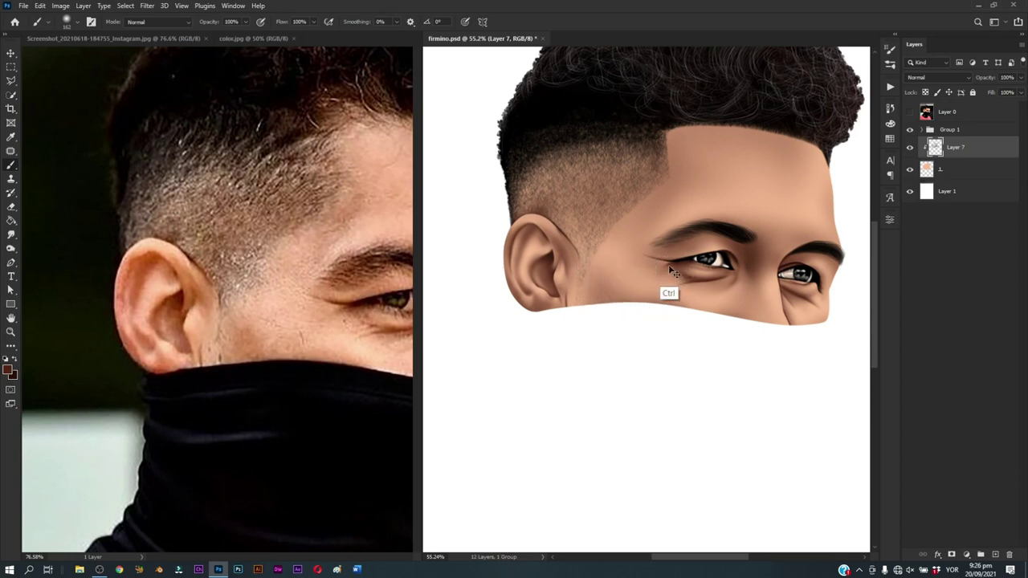
Step: Save firmino.psd and zoom the reference photo out to show the whole head
key(ctrl+s)
key(z)
drag(643, 271, 637, 276)
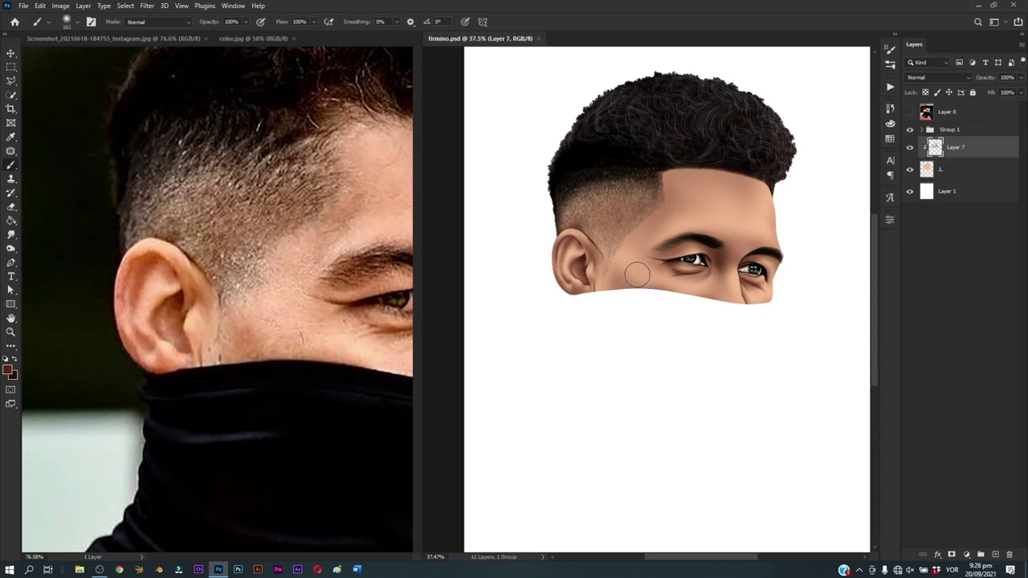
click(318, 357)
key(z)
drag(325, 289, 217, 347)
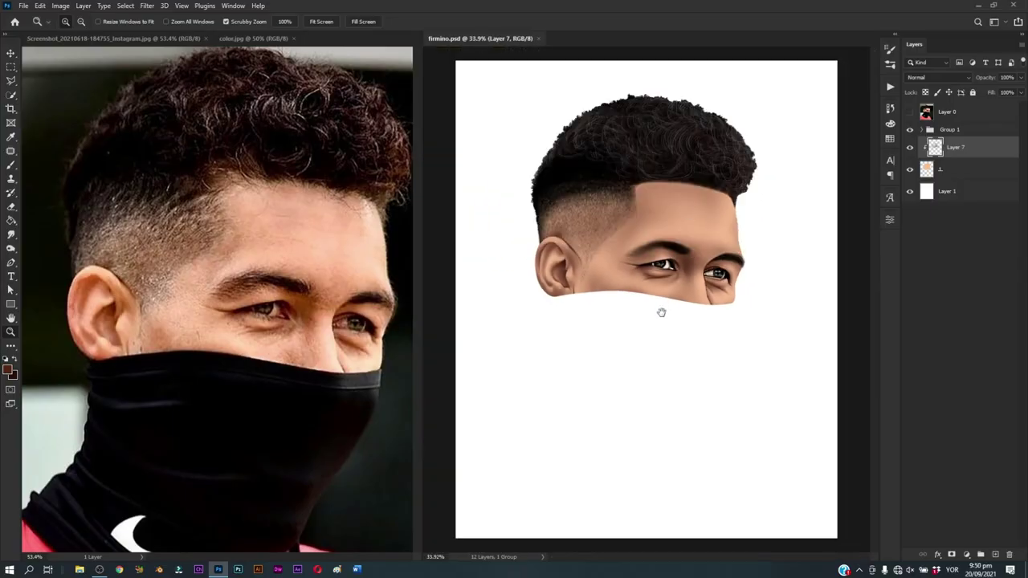
Step: Add a new layer above Layer 7 and pick a pale skin swatch from color.jpg
click(996, 555)
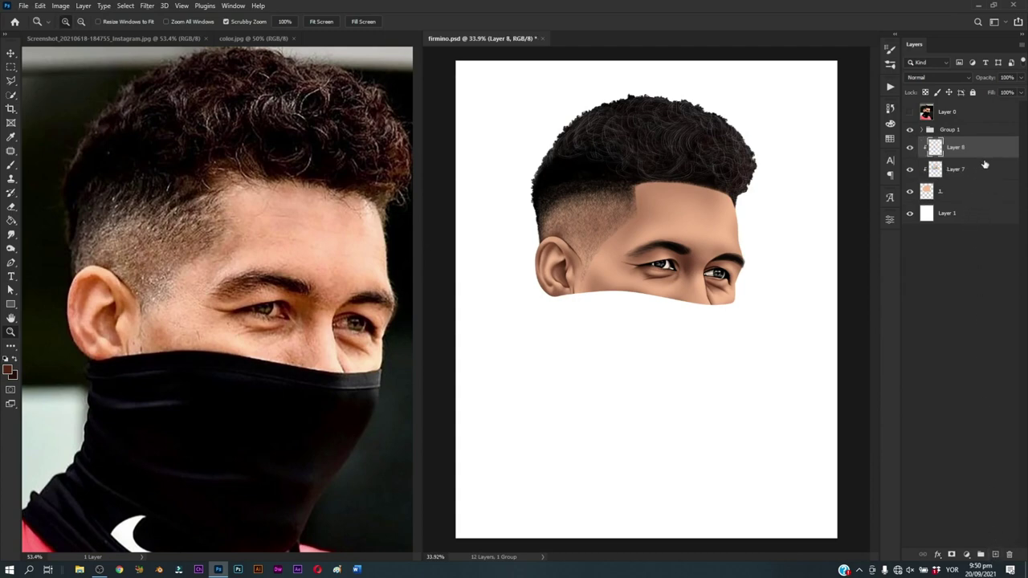
key(b)
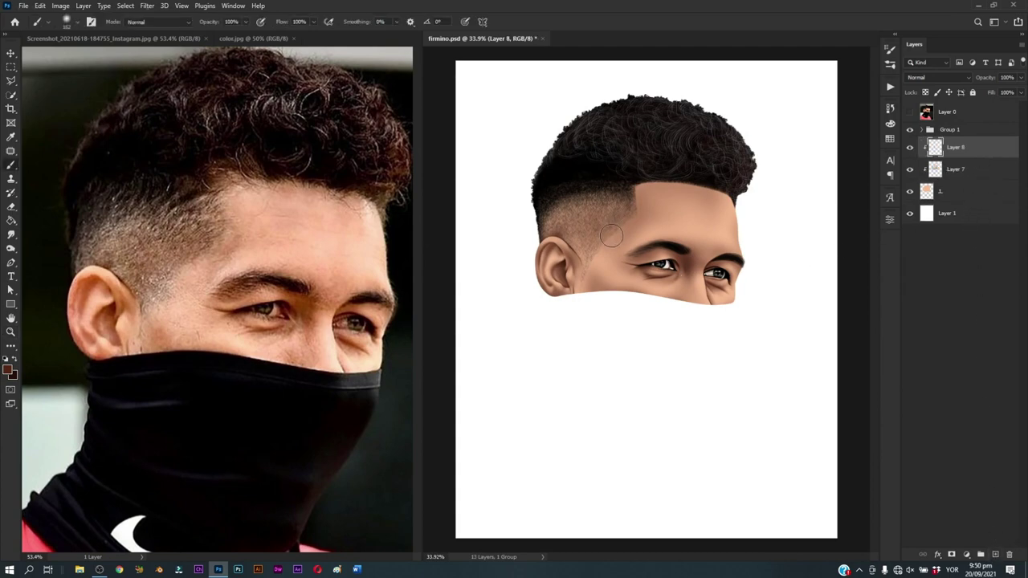
click(254, 38)
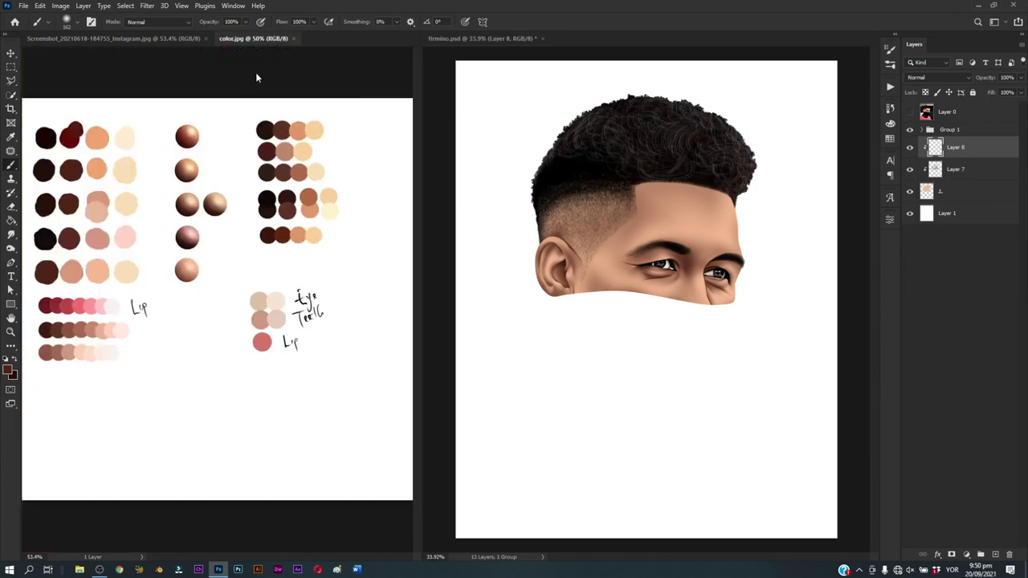
alt+click(99, 275)
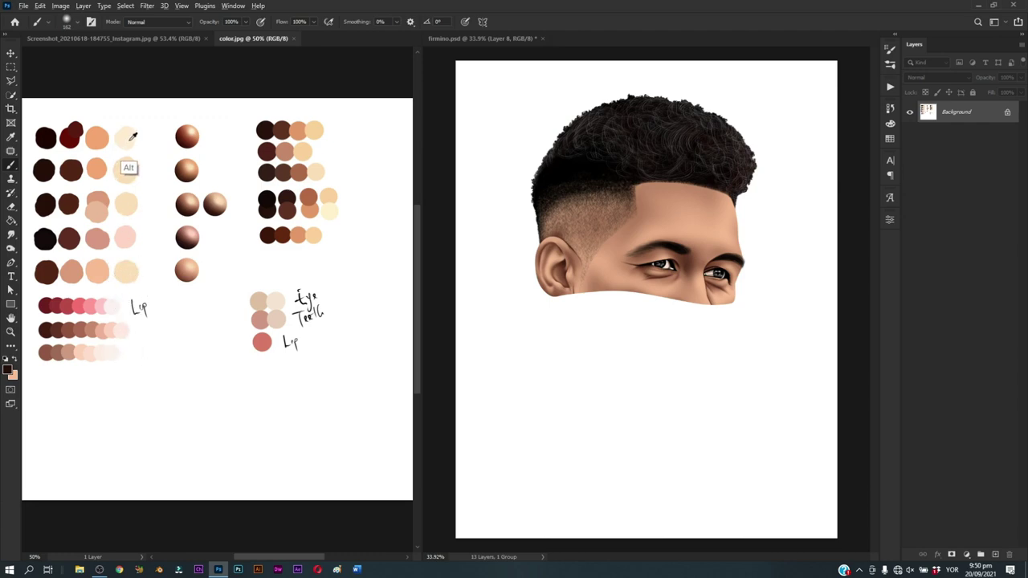
alt+click(125, 143)
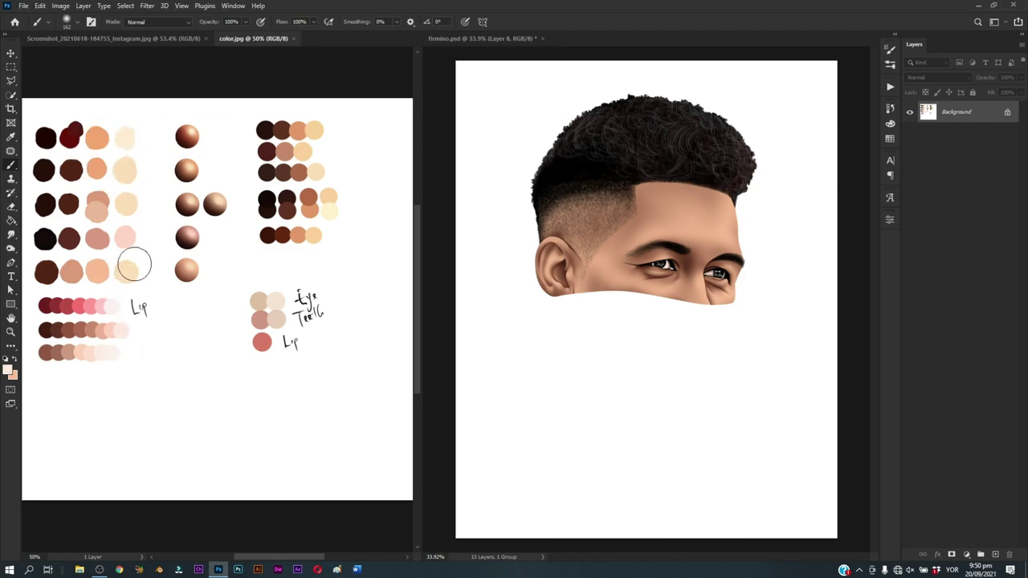
click(156, 39)
Step: Zoom in around the eyes and paint skin tone over the hair tip at the hairline
click(655, 366)
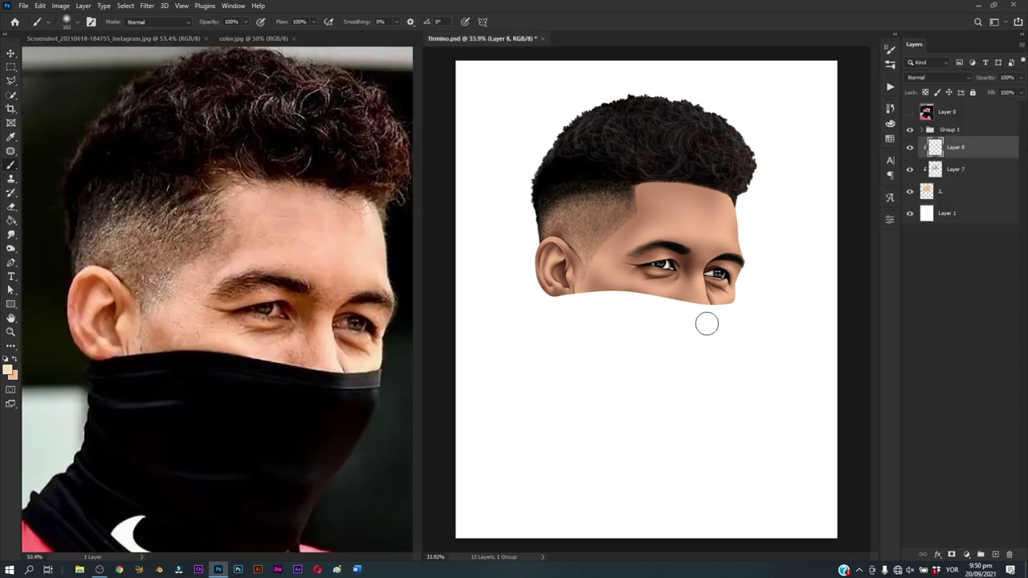
key(z)
drag(764, 271, 771, 283)
key(b)
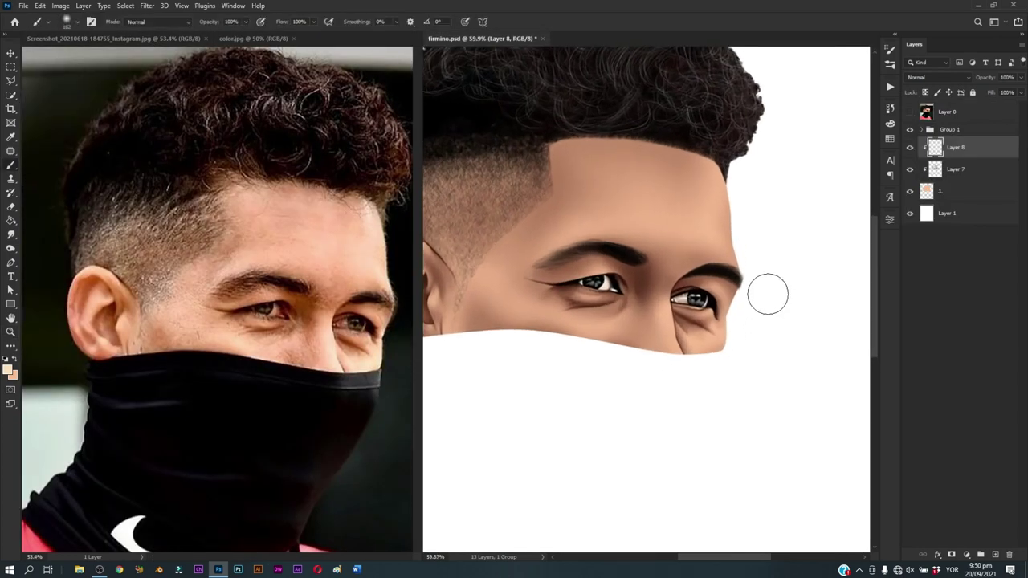
alt+right_click(719, 167)
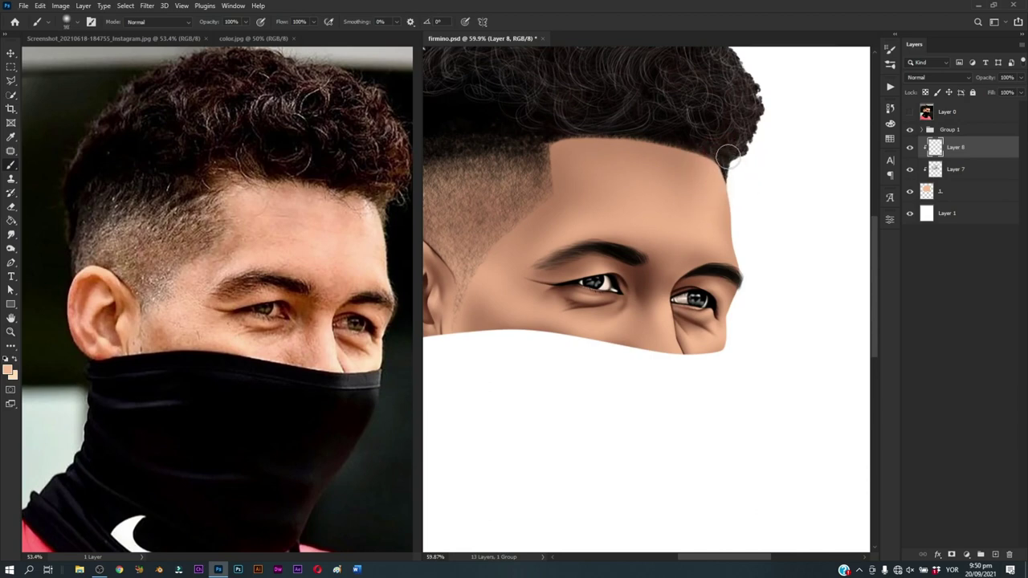
drag(722, 177, 723, 169)
Step: Resize the brush through about 79, 84 and 49 px
alt+right_click(714, 168)
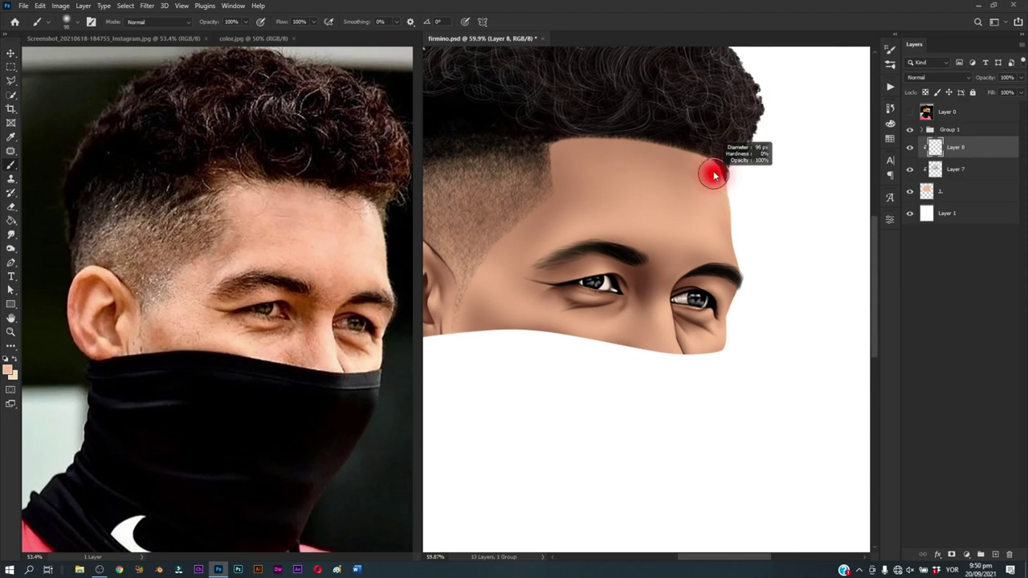
alt+right_click(696, 179)
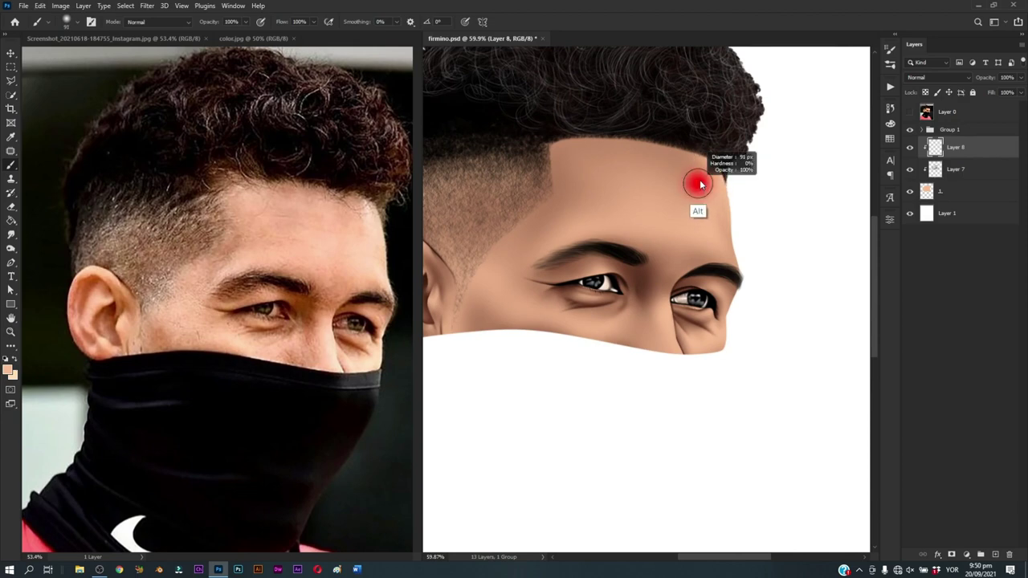
alt+right_click(704, 167)
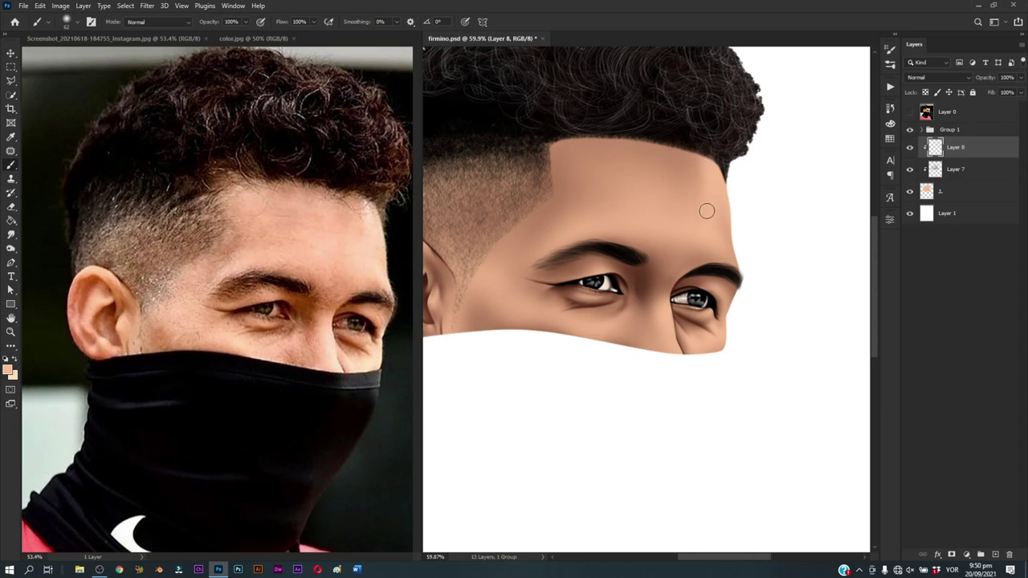
alt+right_click(695, 181)
alt+right_click(704, 195)
alt+right_click(705, 213)
key(bracketleft)
key(bracketleft)
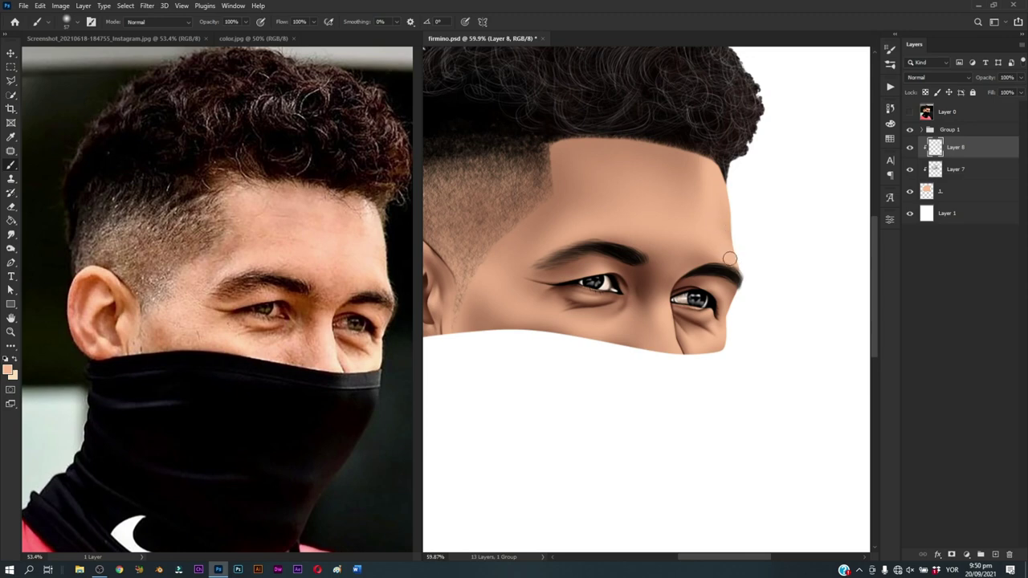
alt+right_click(716, 226)
alt+right_click(707, 225)
Step: Zoom in around the face and sample the forehead skin colour
key(z)
click(711, 327)
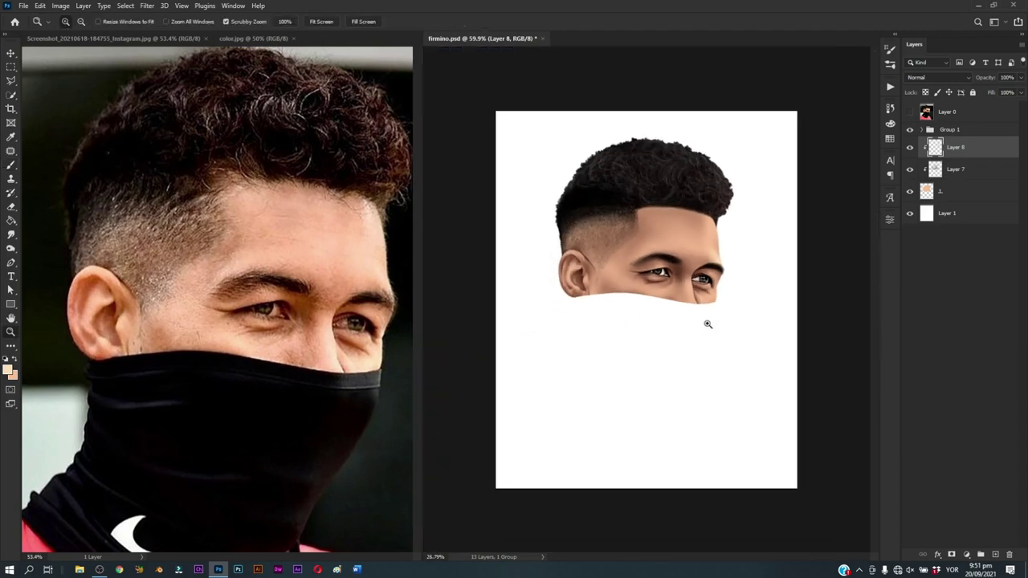
drag(711, 327, 725, 340)
key(b)
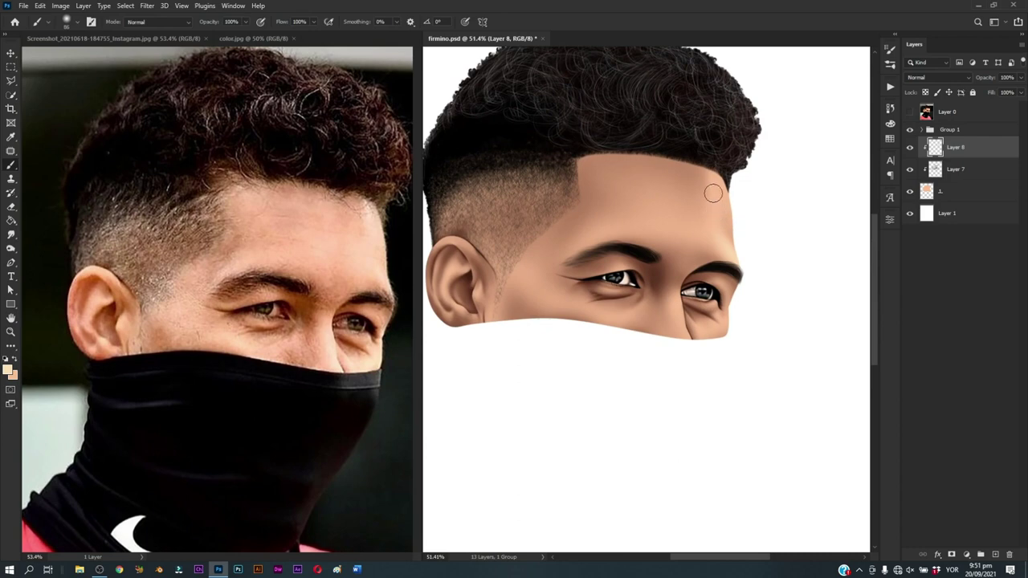
key(alt)
alt+click(710, 214)
scroll(707, 235, down, 2)
scroll(708, 233, up, 3)
alt+right_click(712, 207)
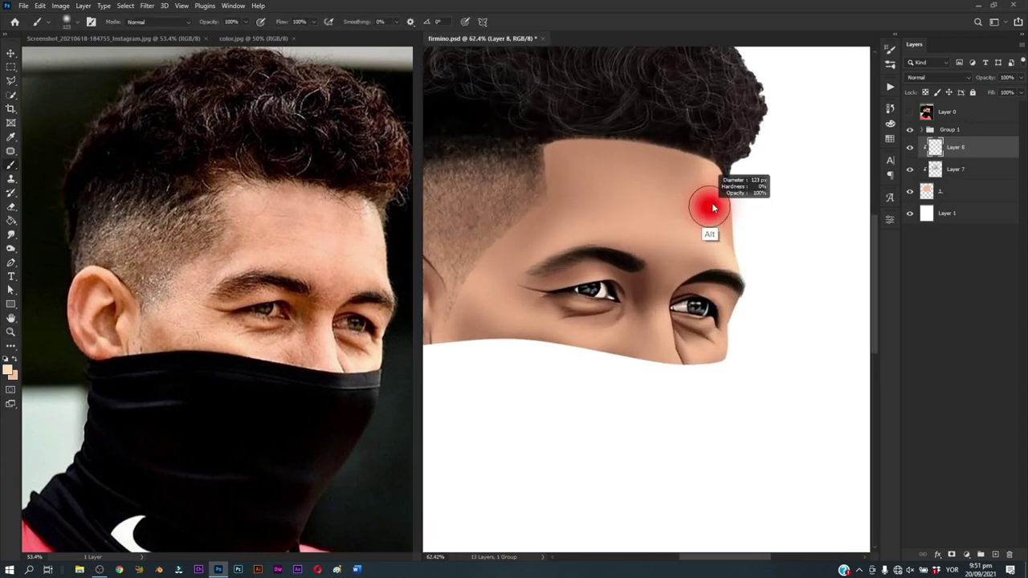
Step: Compare with the reference, resize the brush, and pick a lighter skin tone near the hairline
click(910, 112)
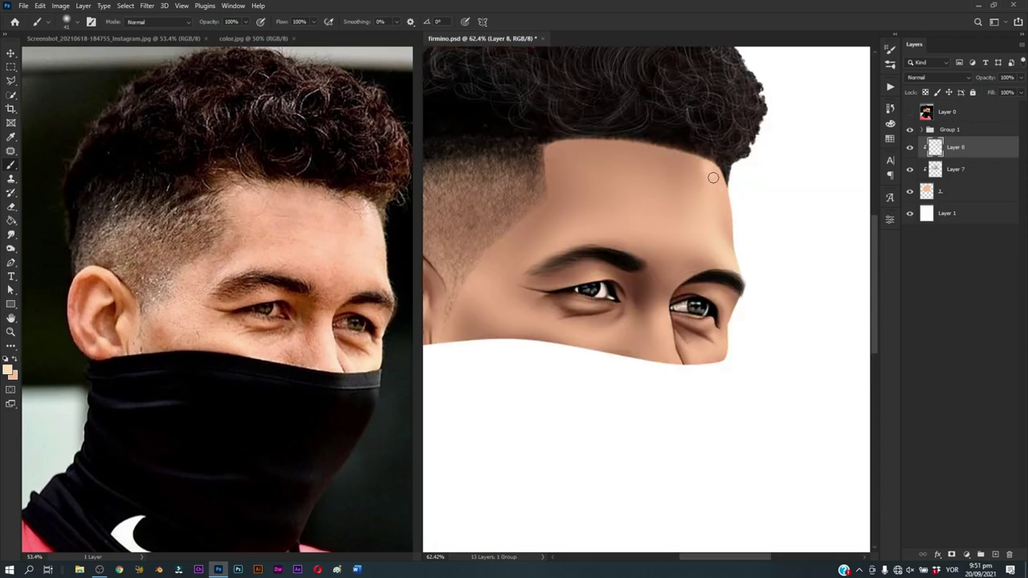
alt+right_click(714, 177)
alt+right_click(705, 167)
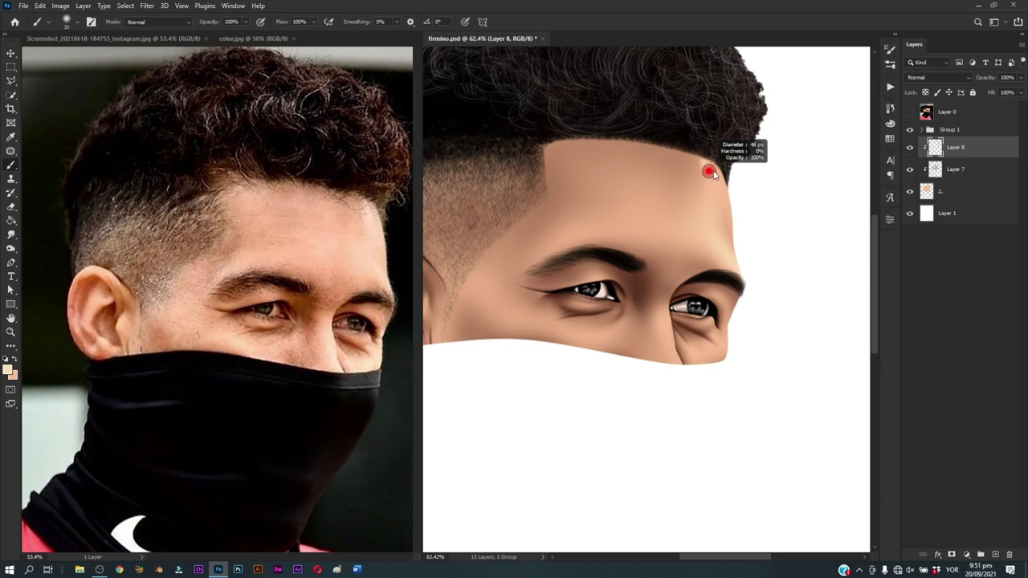
alt+right_click(712, 175)
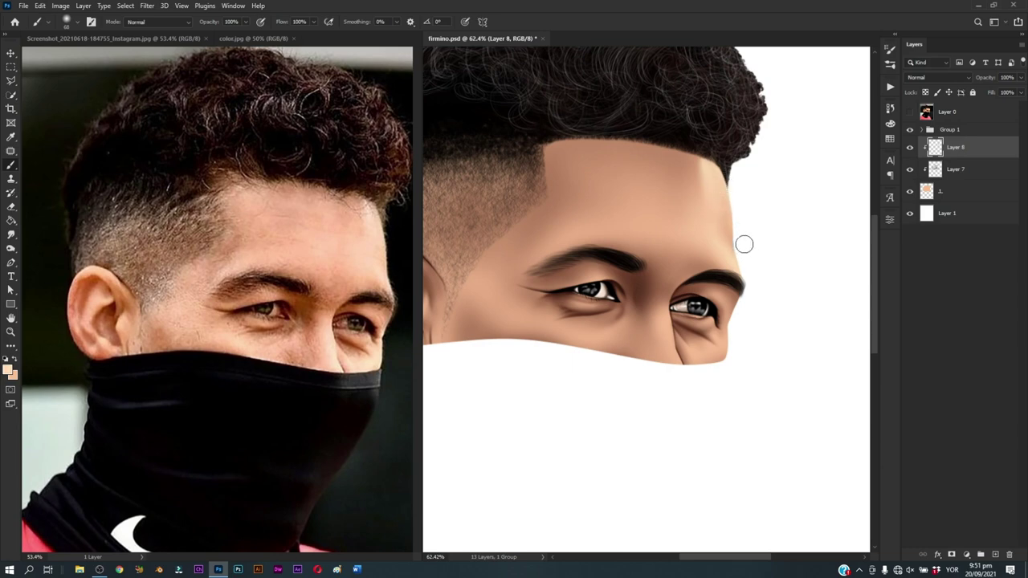
key(z)
mouse_move(750, 206)
mouse_down()
mouse_move(717, 298)
mouse_move(734, 224)
mouse_up()
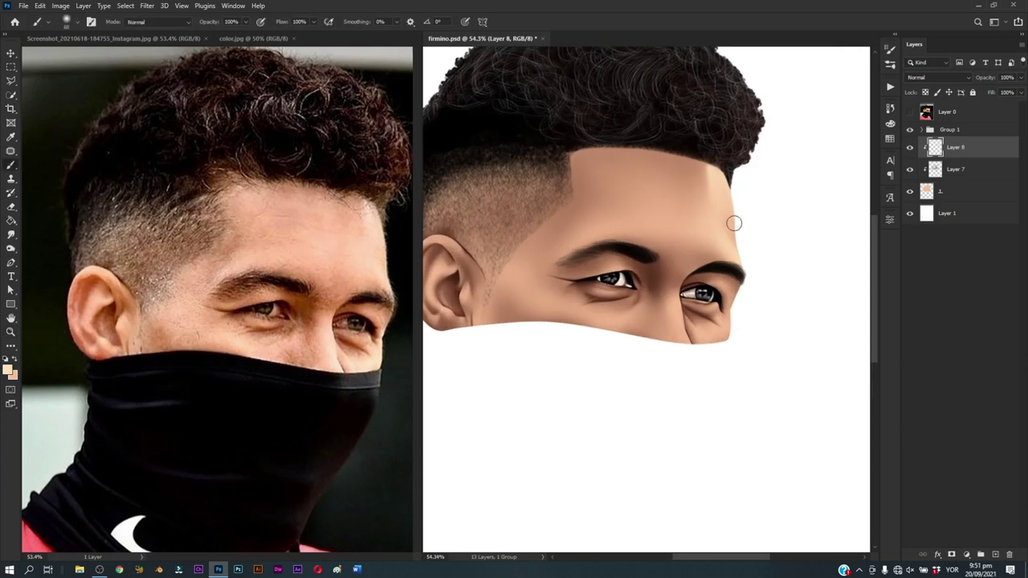
alt+click(692, 154)
alt+click(704, 157)
click(723, 261)
drag(616, 309, 590, 305)
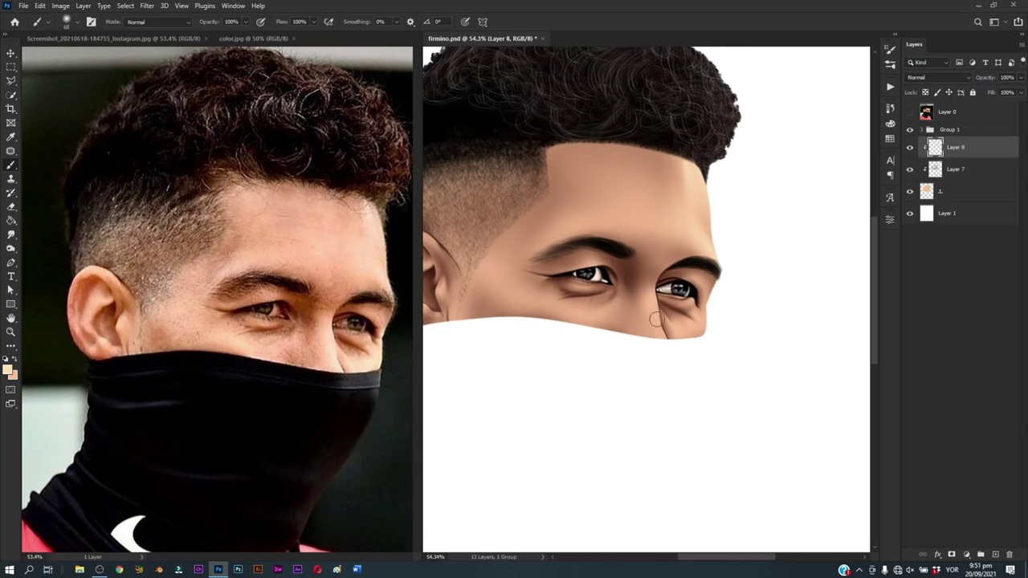
key(z)
mouse_move(699, 299)
mouse_down()
mouse_move(712, 299)
mouse_move(697, 299)
mouse_up()
key(b)
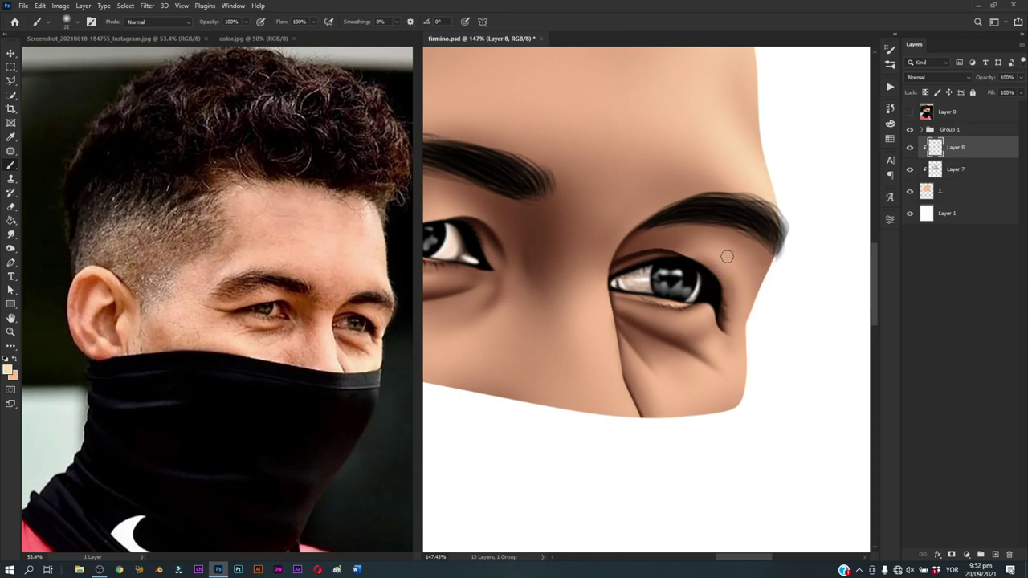
alt+click(699, 257)
alt+right_click(679, 244)
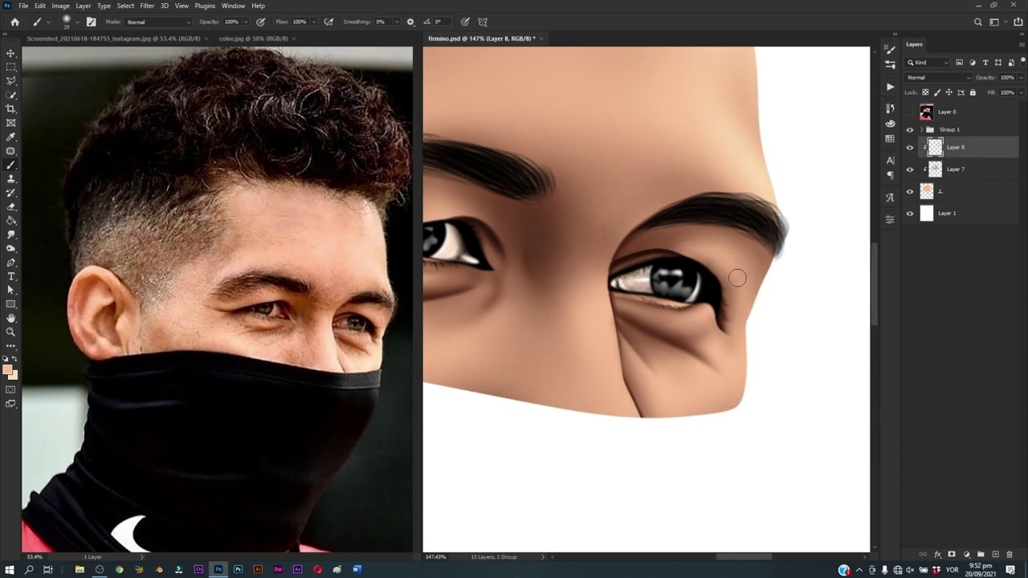
alt+right_click(722, 265)
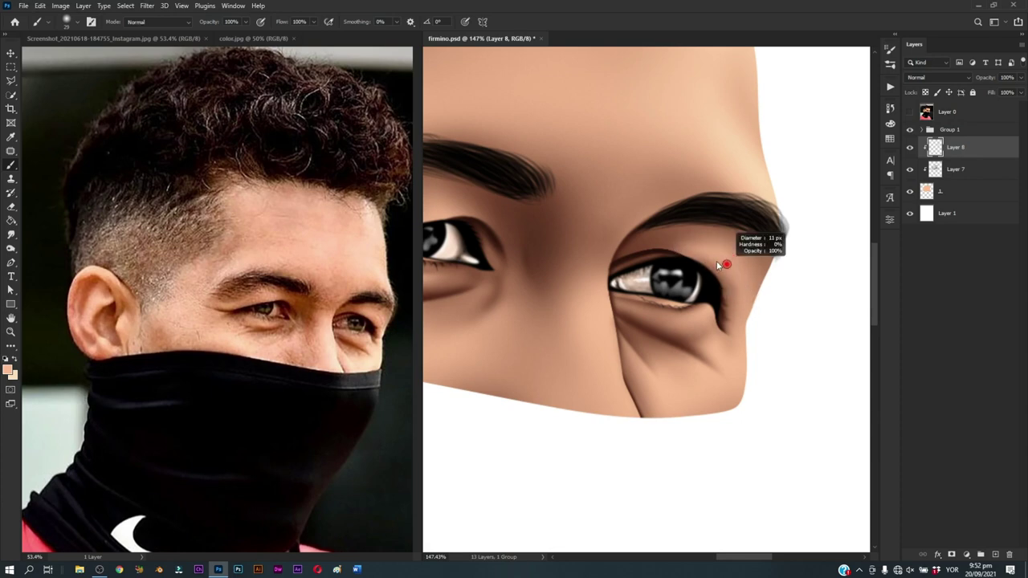
alt+right_click(707, 251)
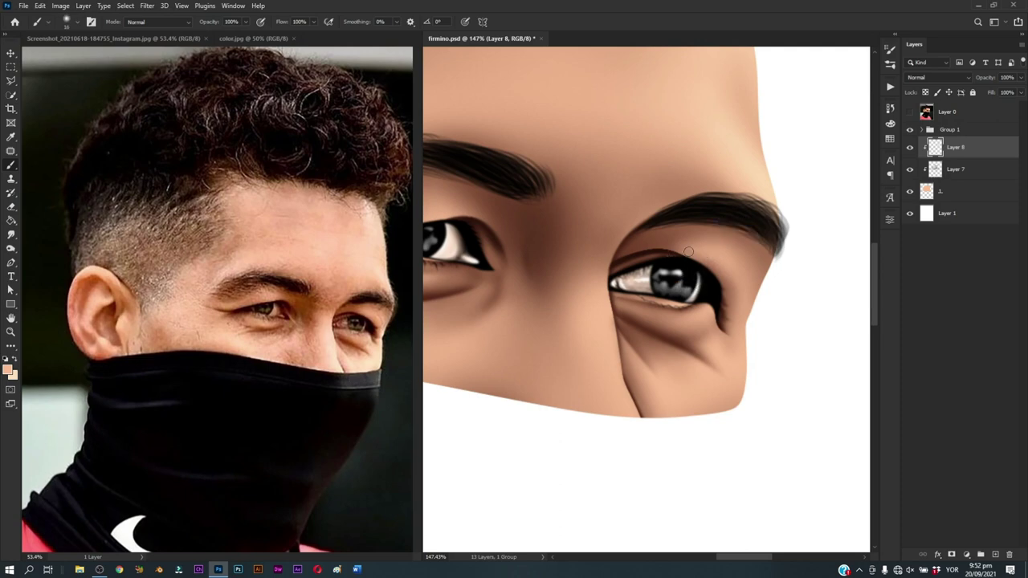
alt+right_click(722, 257)
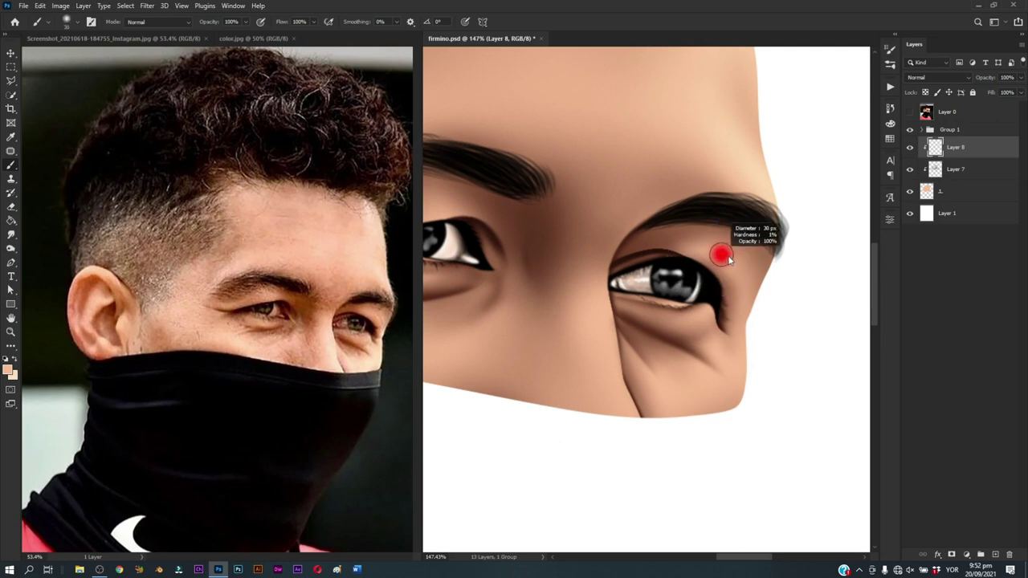
key(z)
mouse_move(767, 281)
mouse_down()
mouse_move(721, 378)
mouse_move(764, 378)
mouse_up()
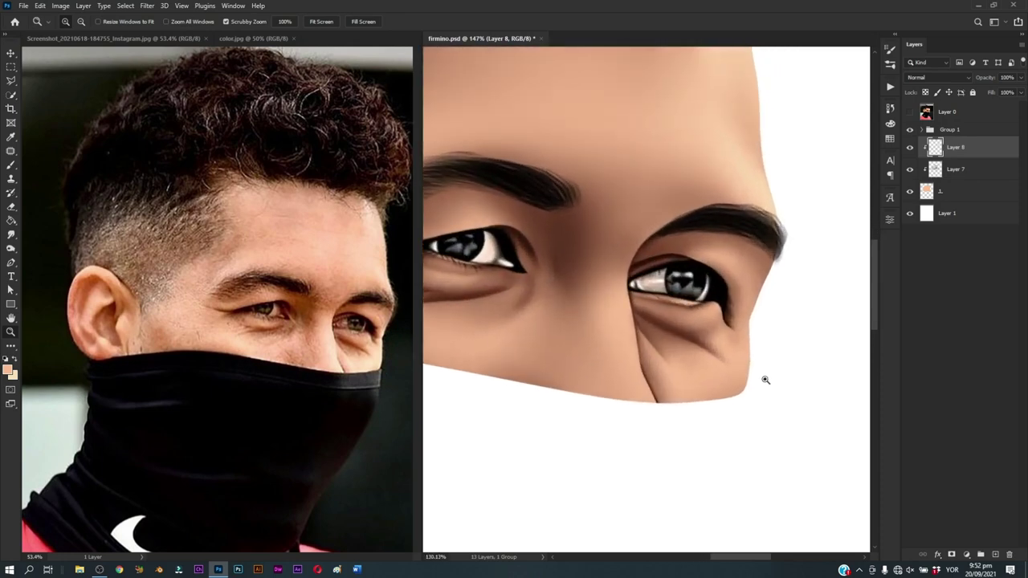
key(b)
scroll(758, 306, up, 2)
alt+right_click(751, 322)
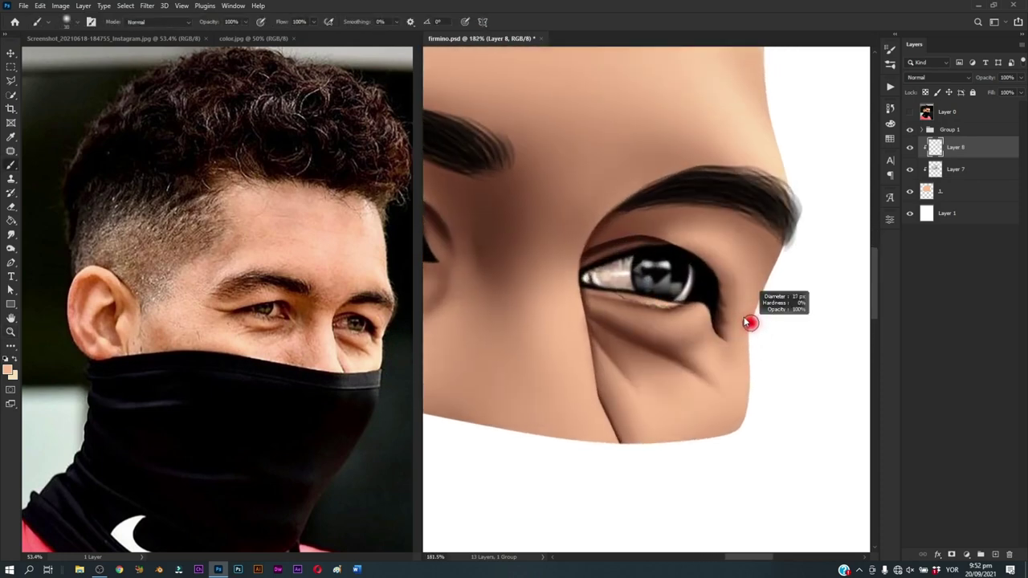
drag(751, 322, 749, 318)
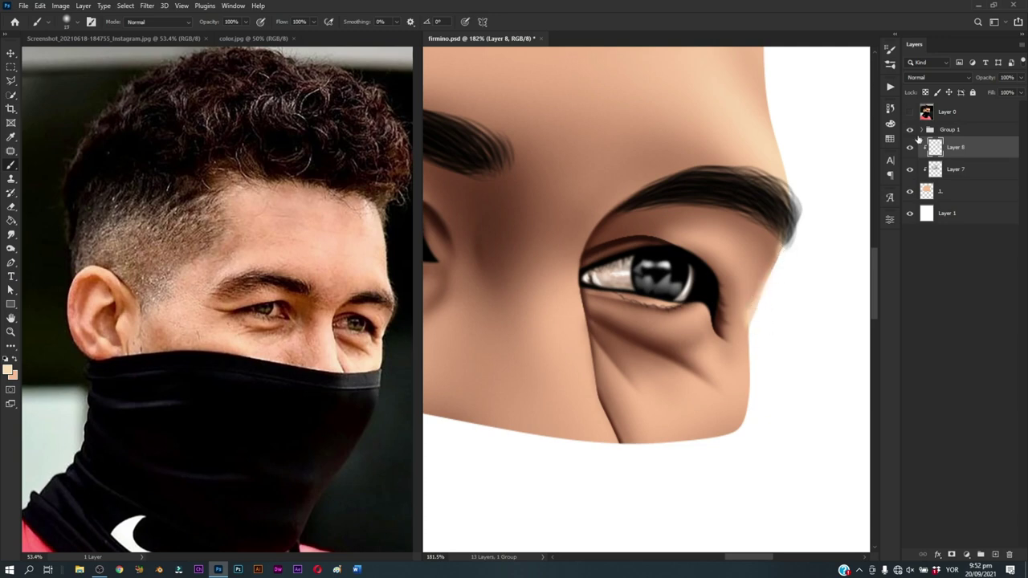
click(910, 113)
scroll(734, 413, down, 3)
scroll(775, 374, up, 2)
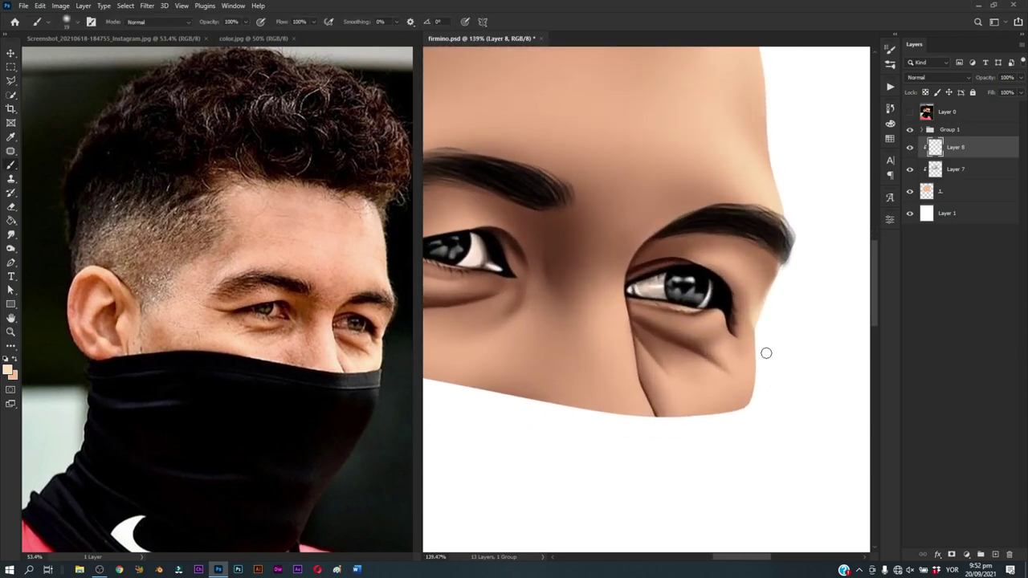
alt+click(755, 350)
alt+right_click(752, 378)
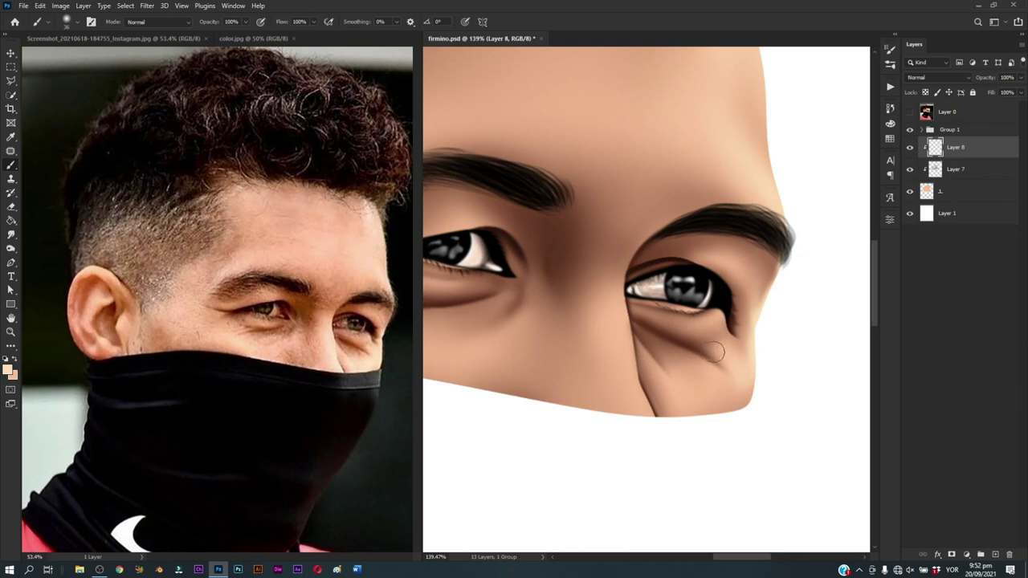
alt+right_click(754, 364)
alt+right_click(744, 373)
mouse_move(666, 357)
mouse_down()
mouse_move(673, 314)
mouse_move(642, 329)
mouse_up()
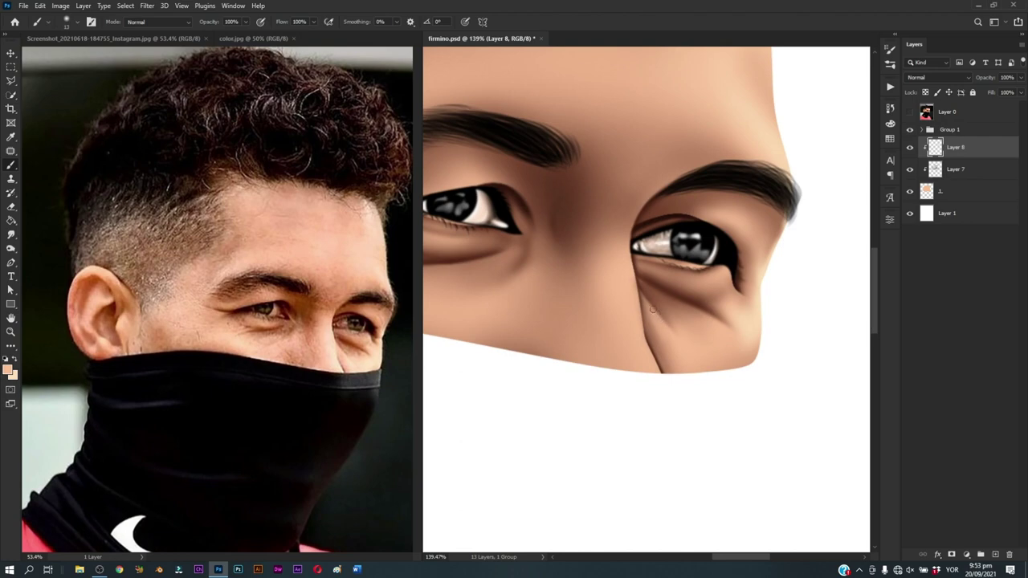
drag(652, 308, 648, 304)
drag(684, 358, 677, 336)
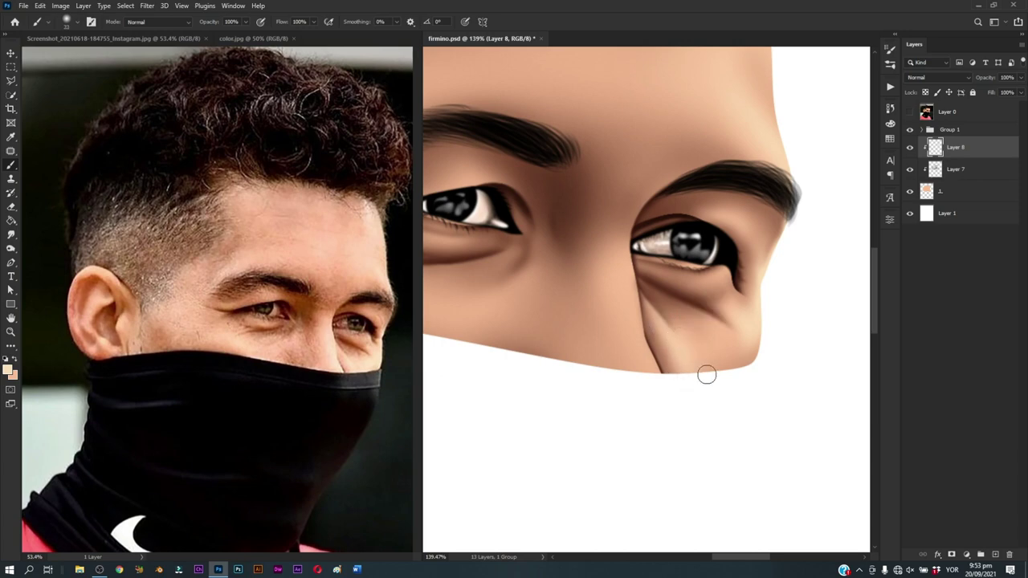
drag(718, 360, 721, 358)
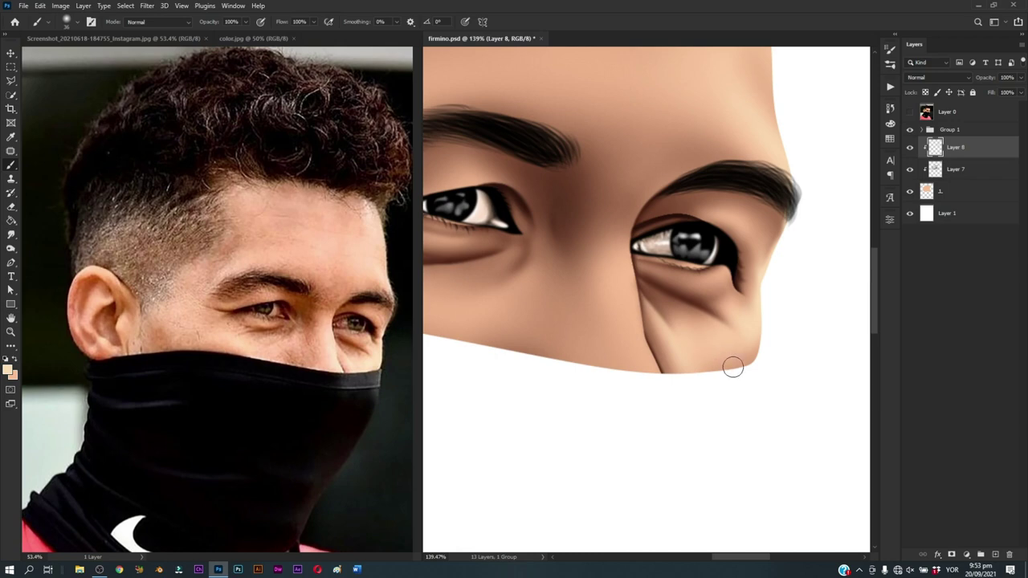
key(z)
mouse_move(739, 350)
mouse_down()
mouse_move(704, 413)
mouse_move(734, 386)
mouse_up()
key(b)
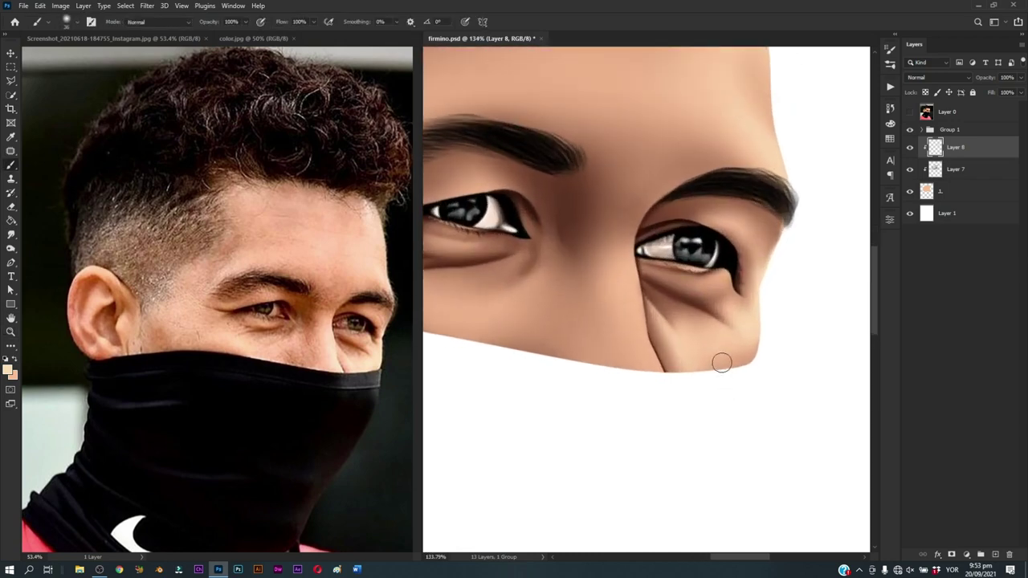
click(720, 358)
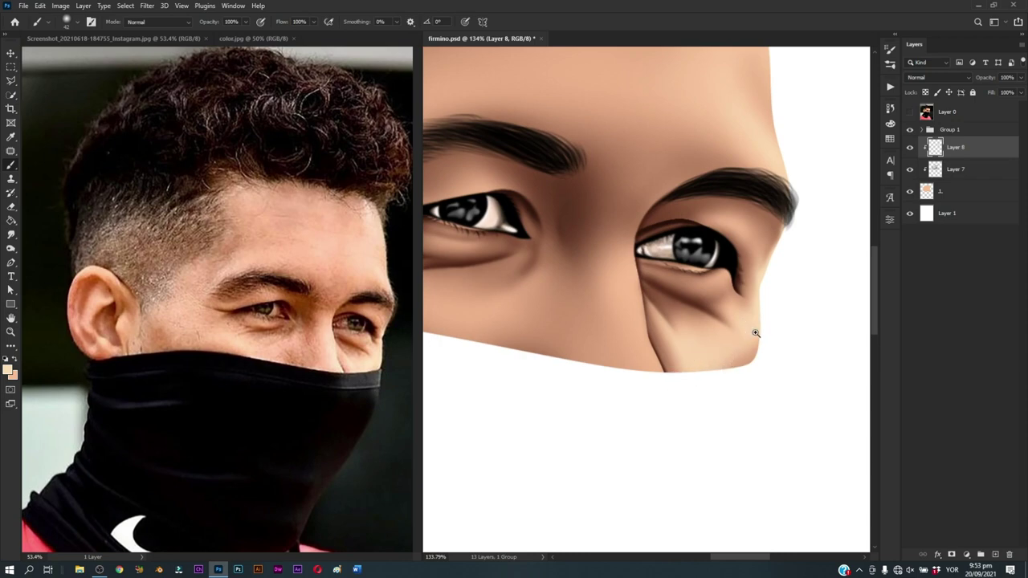
key(z)
drag(753, 332, 695, 431)
mouse_move(721, 306)
mouse_down()
mouse_move(773, 385)
mouse_move(791, 379)
mouse_up()
key(b)
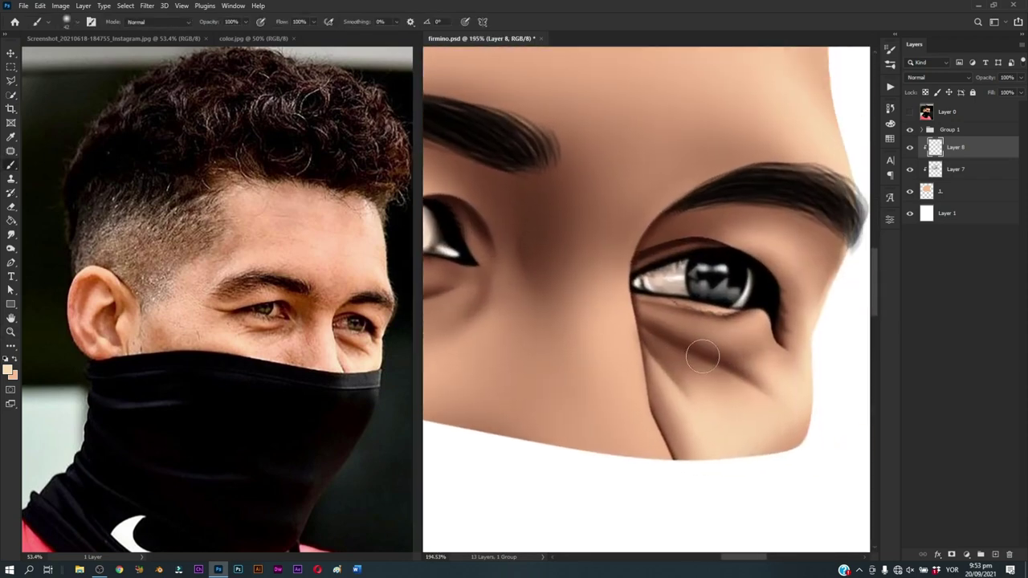
Step: Brighten the lower waterline with tiny light strokes and resample nearby beige skin tones
key(bracketleft)
key(bracketleft)
key(bracketleft)
drag(738, 309, 664, 297)
drag(727, 308, 714, 306)
drag(685, 352, 667, 334)
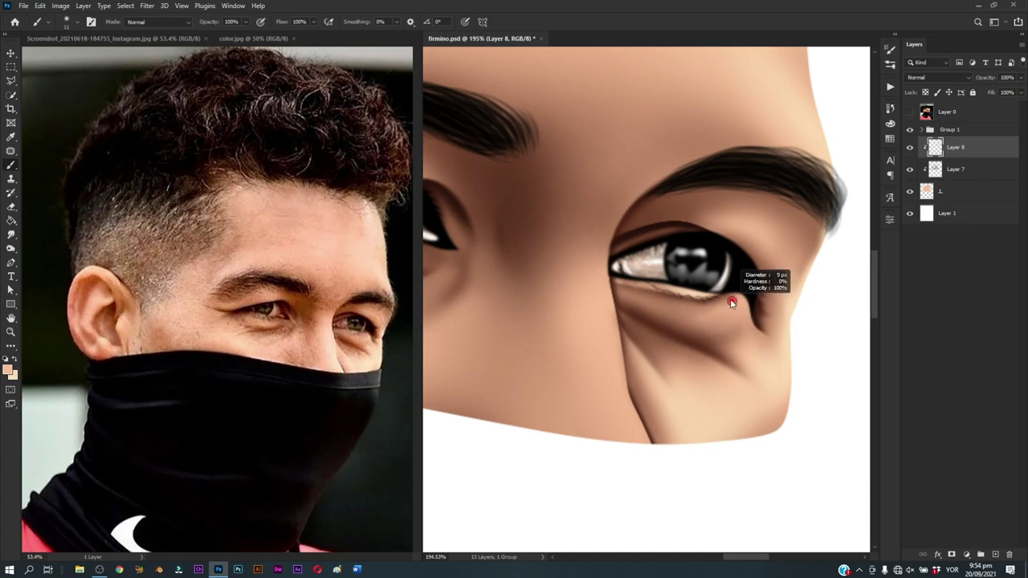
alt+click(737, 301)
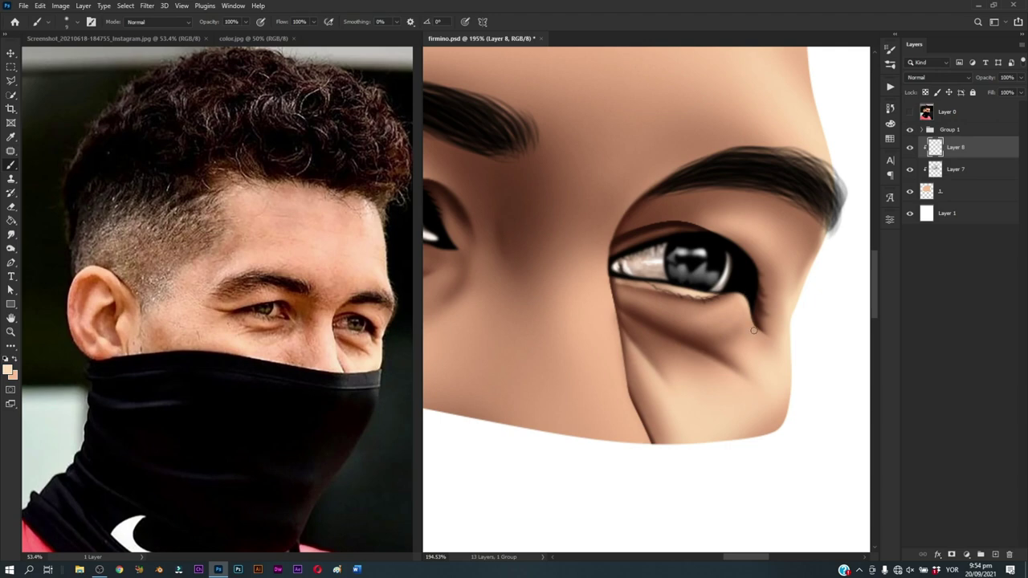
key(bracketleft)
key(bracketright)
alt+click(745, 348)
alt+click(749, 346)
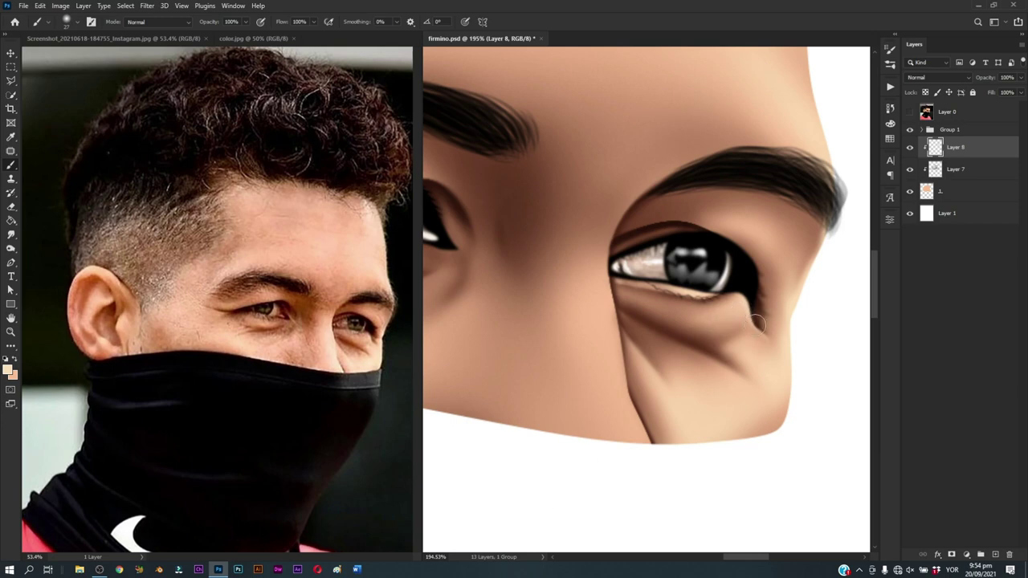
Step: Toggle Layer 8 to compare before and after, then save firmino.psd
key(z)
drag(780, 321, 704, 429)
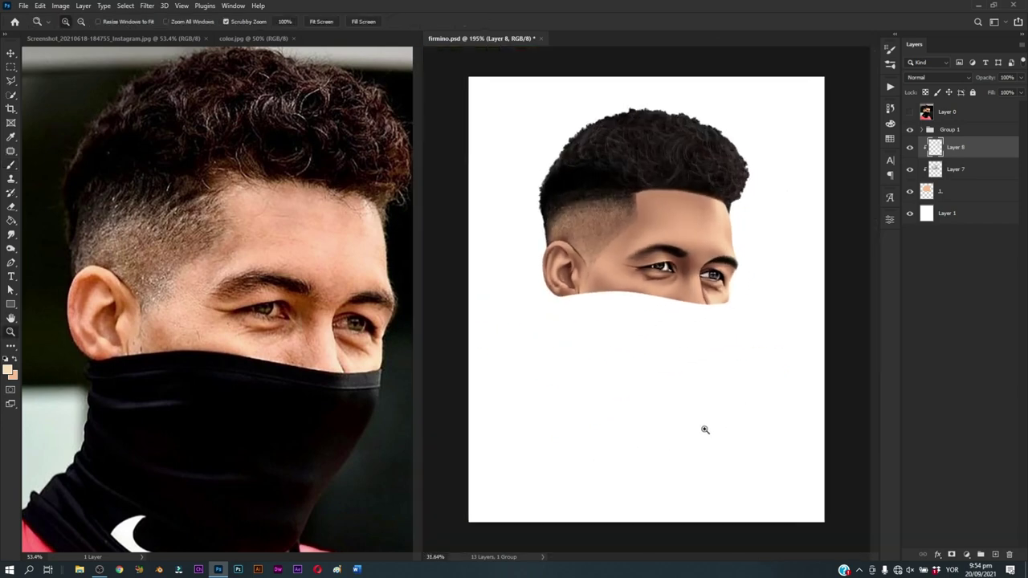
key(b)
click(910, 148)
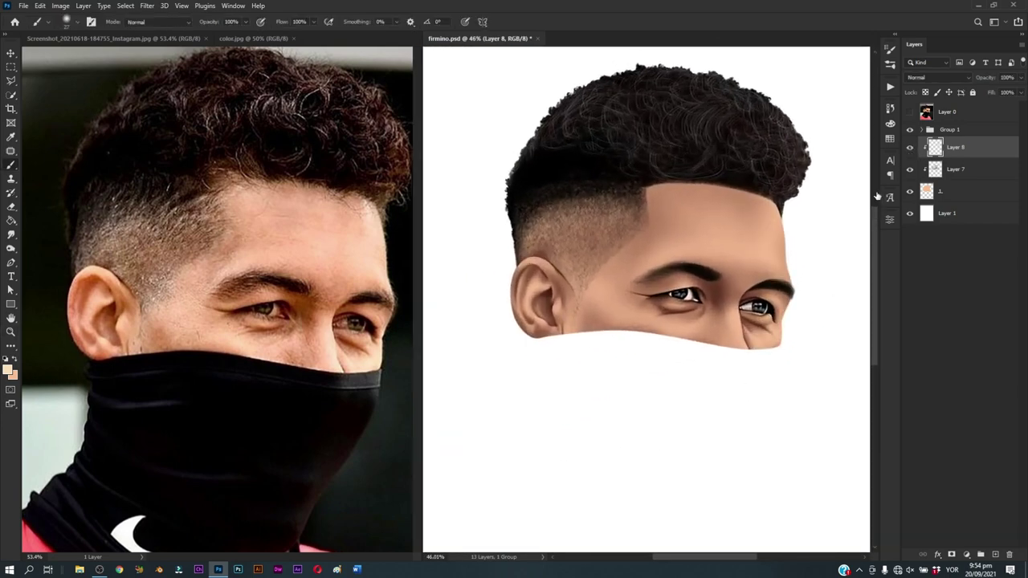
click(910, 147)
key(z)
drag(770, 290, 803, 334)
key(ctrl+s)
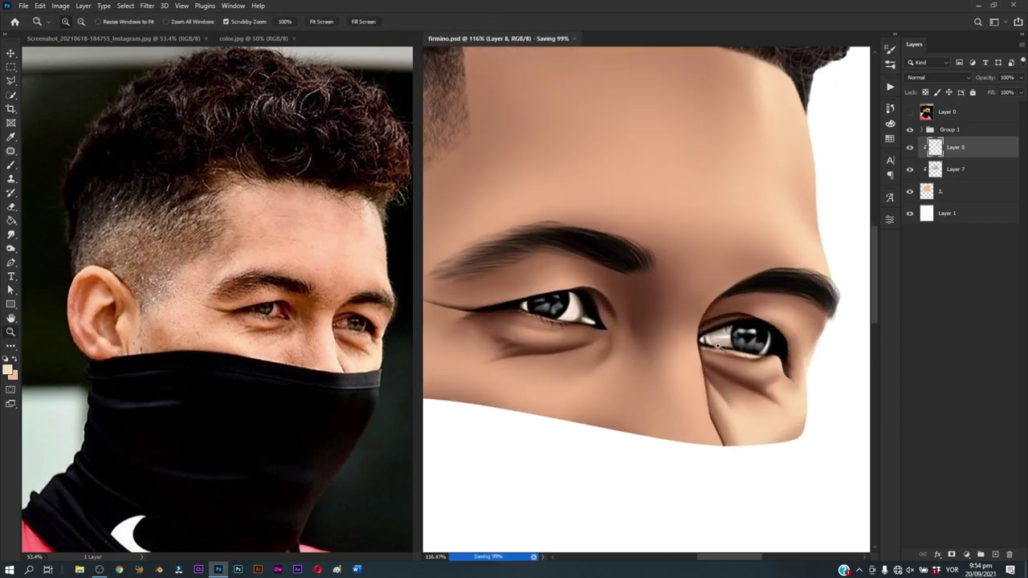
drag(721, 341, 771, 342)
key(b)
alt+right_click(717, 316)
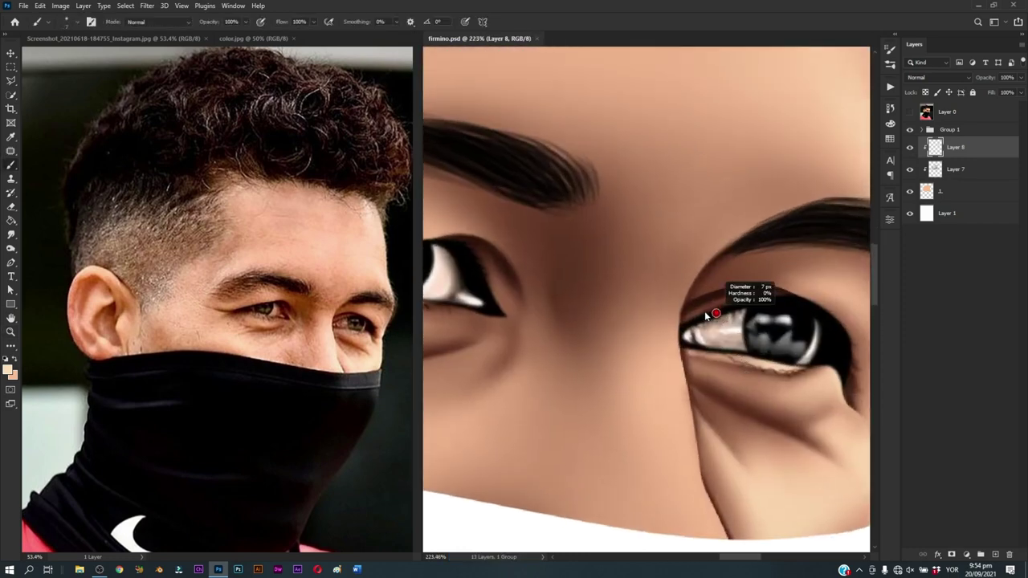
Step: Try light skin strokes at the inner eye corner, undo them, and save the painting
alt+click(696, 313)
mouse_move(687, 316)
mouse_down()
mouse_move(714, 303)
mouse_move(705, 345)
mouse_move(801, 291)
mouse_up()
key(ctrl+z)
key(ctrl+z)
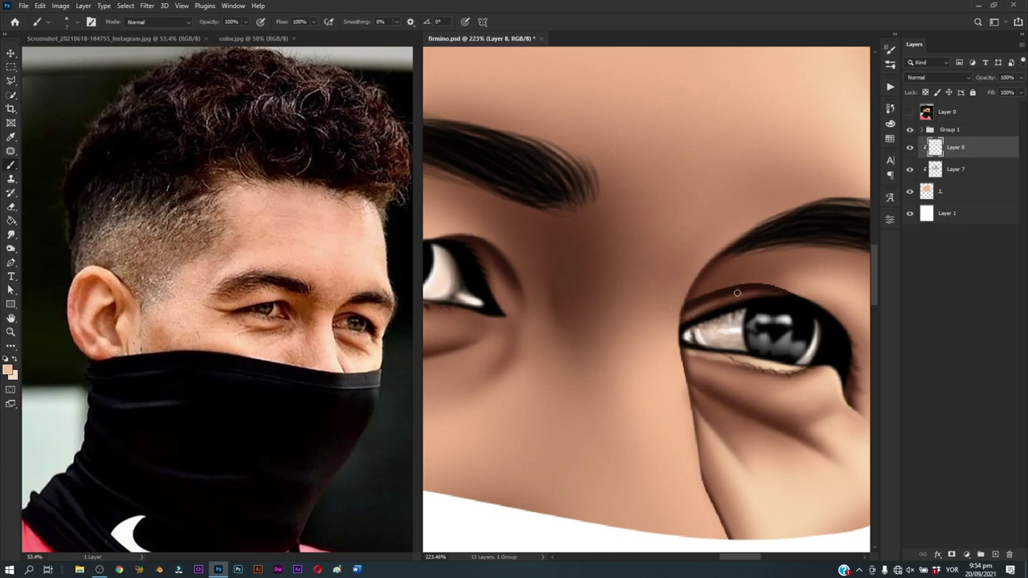
scroll(801, 309, down, 5)
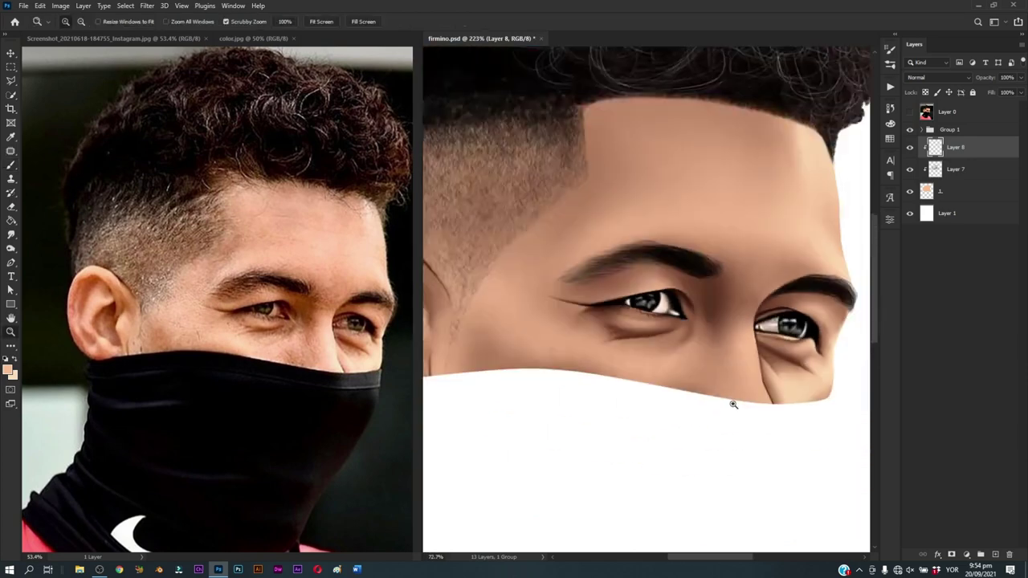
scroll(800, 335, up, 2)
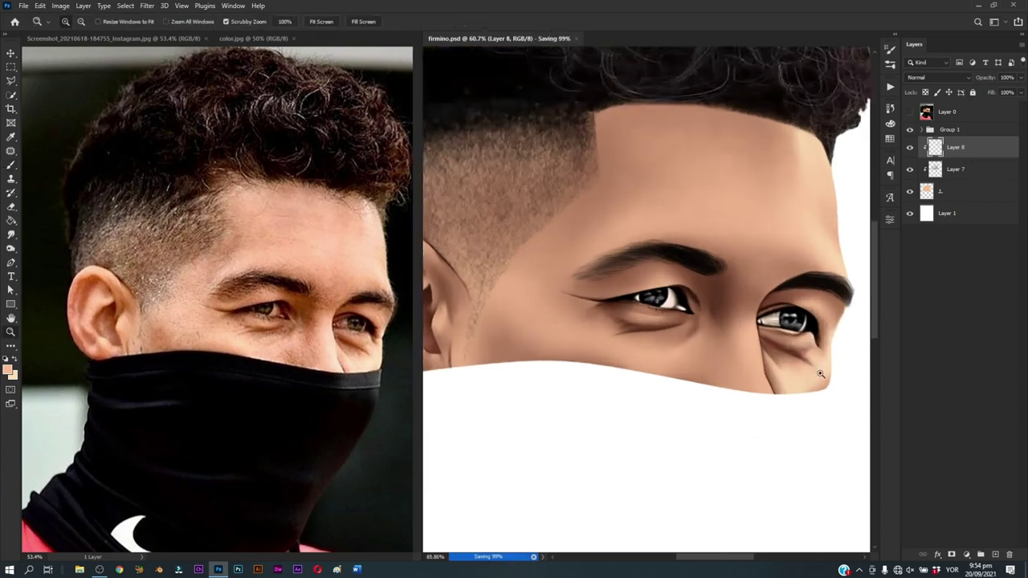
scroll(800, 335, up, 2)
key(ctrl+s)
Step: Trace a Pen path from the inner brow down to the mask edge, then convert it to a selection
key(p)
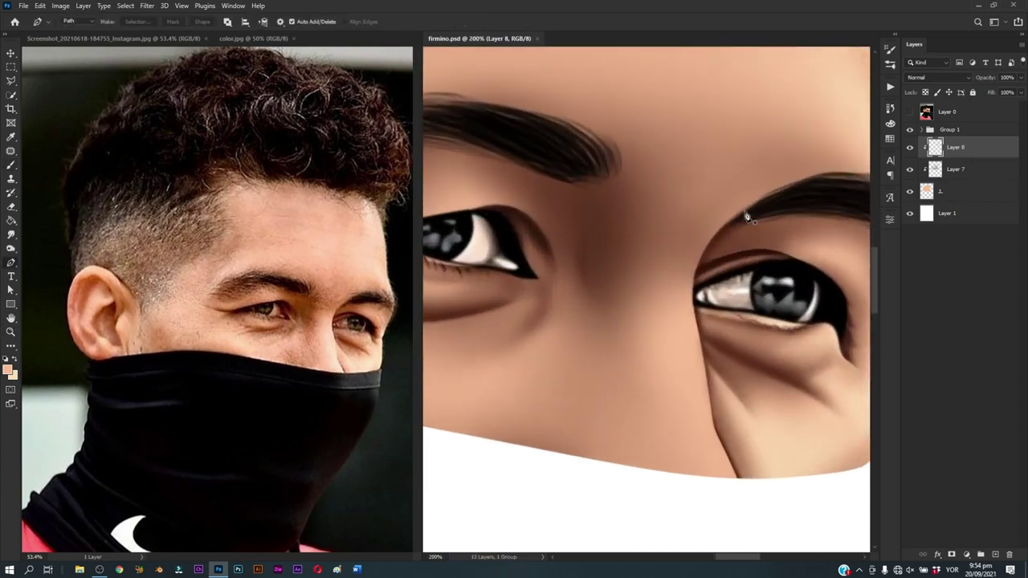
drag(761, 199, 778, 186)
drag(705, 252, 692, 274)
drag(696, 322, 700, 345)
scroll(701, 354, down, 2)
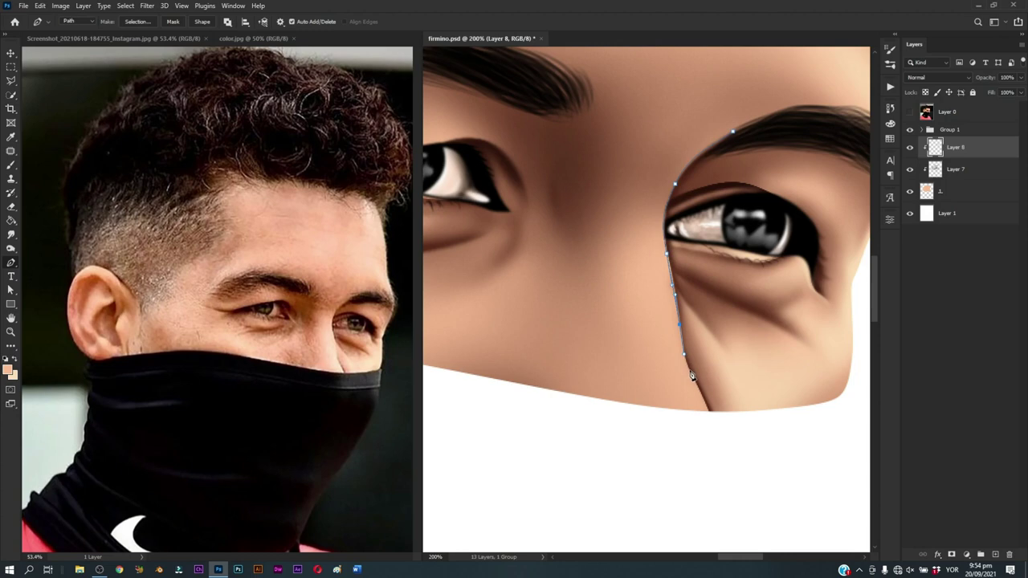
click(714, 423)
scroll(698, 438, down, 2)
click(591, 426)
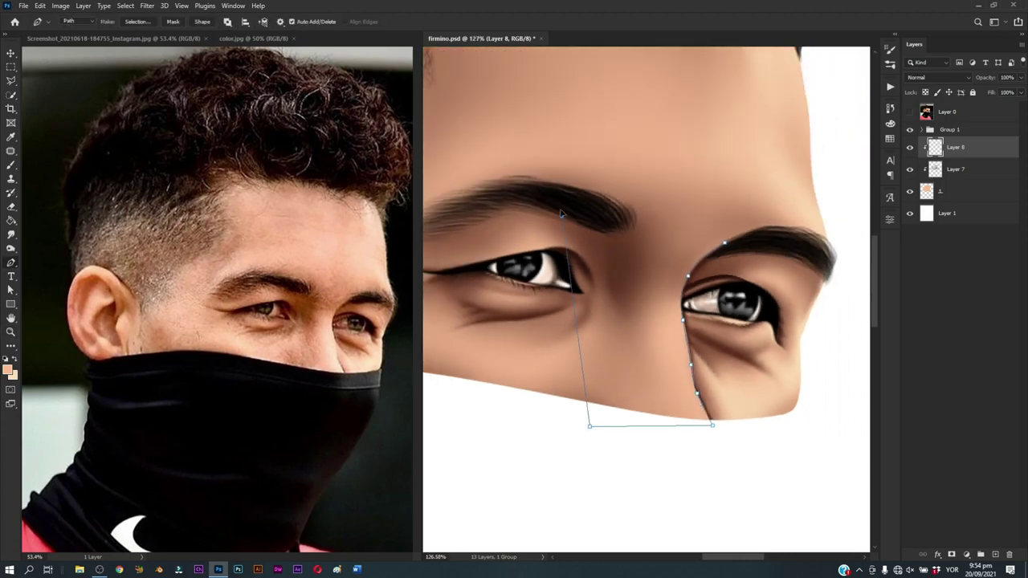
click(680, 162)
click(755, 187)
key(ctrl+Return)
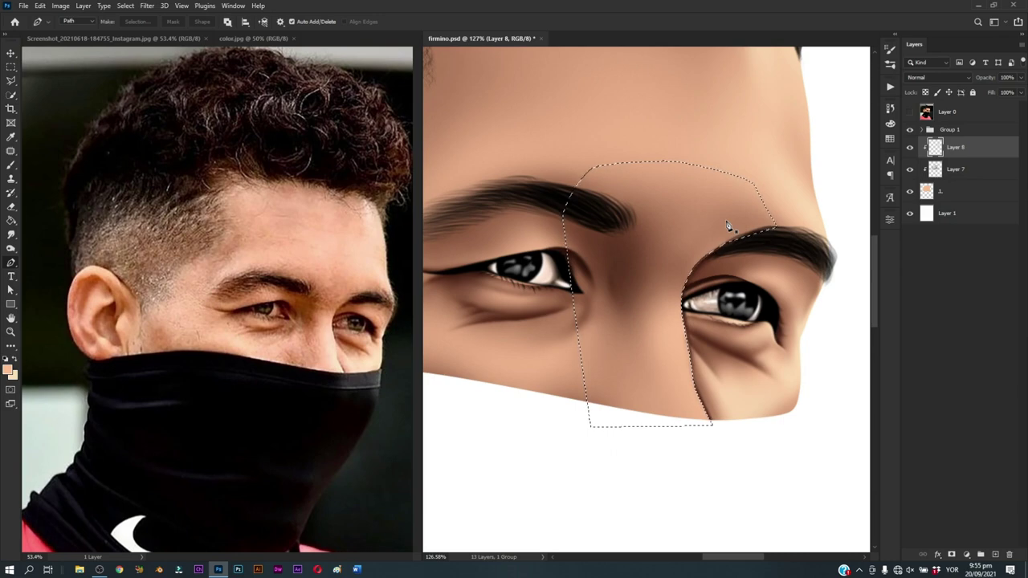
Step: Sample the nose-bridge skin colour and paint skin tone along the cheek crease inside the selection
key(b)
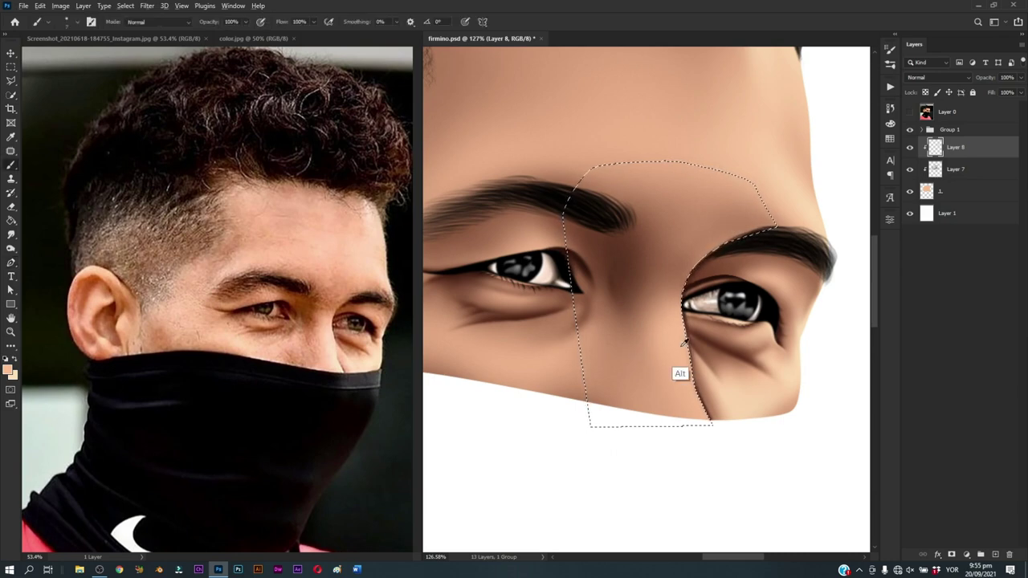
alt+click(682, 343)
drag(681, 427, 700, 396)
alt+right_click(681, 364)
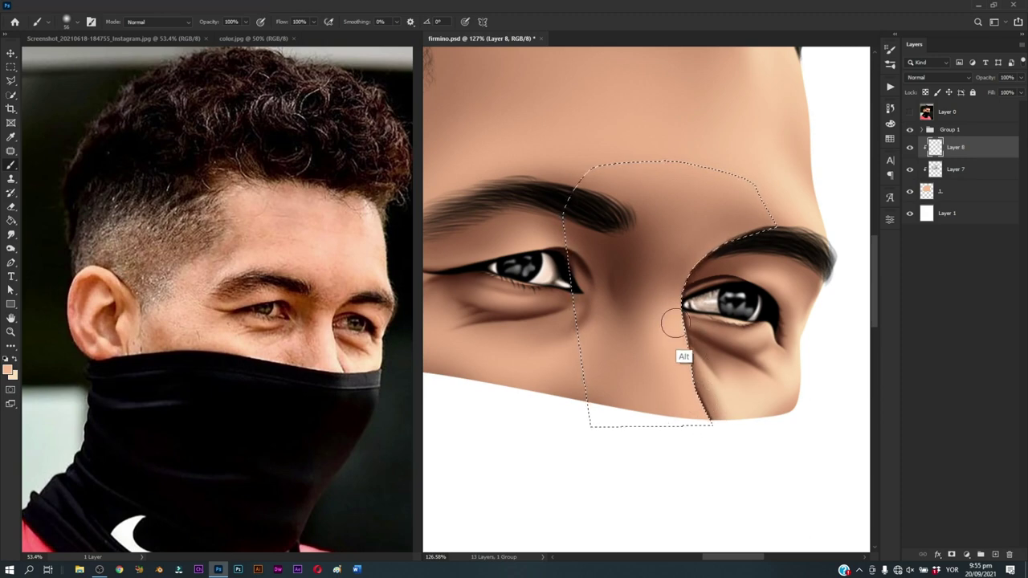
alt+right_click(665, 305)
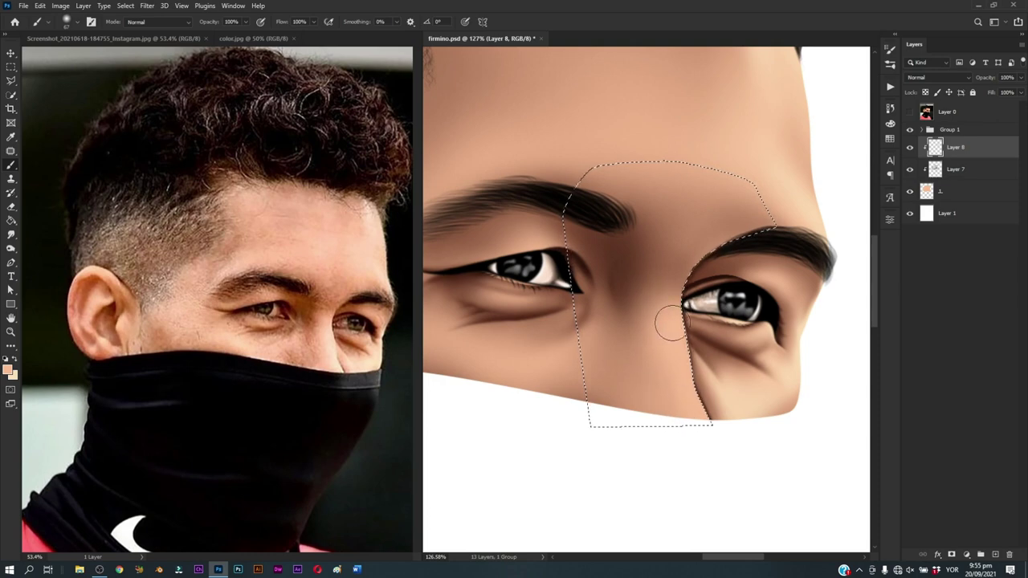
alt+right_click(666, 309)
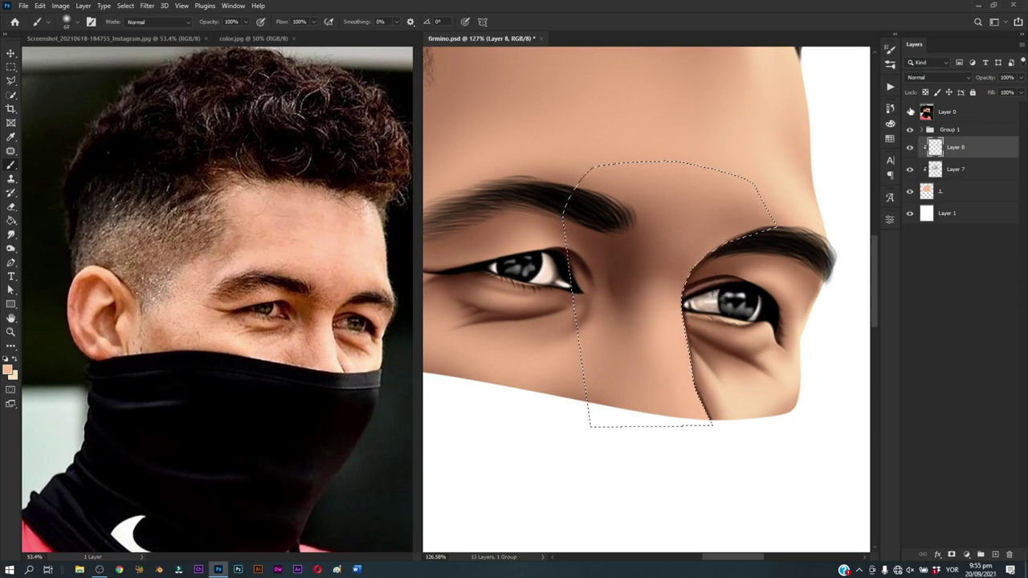
Step: Compare against the reference photo layer and fine-tune the brush size for shading
click(910, 112)
alt+right_click(675, 299)
alt+right_click(701, 282)
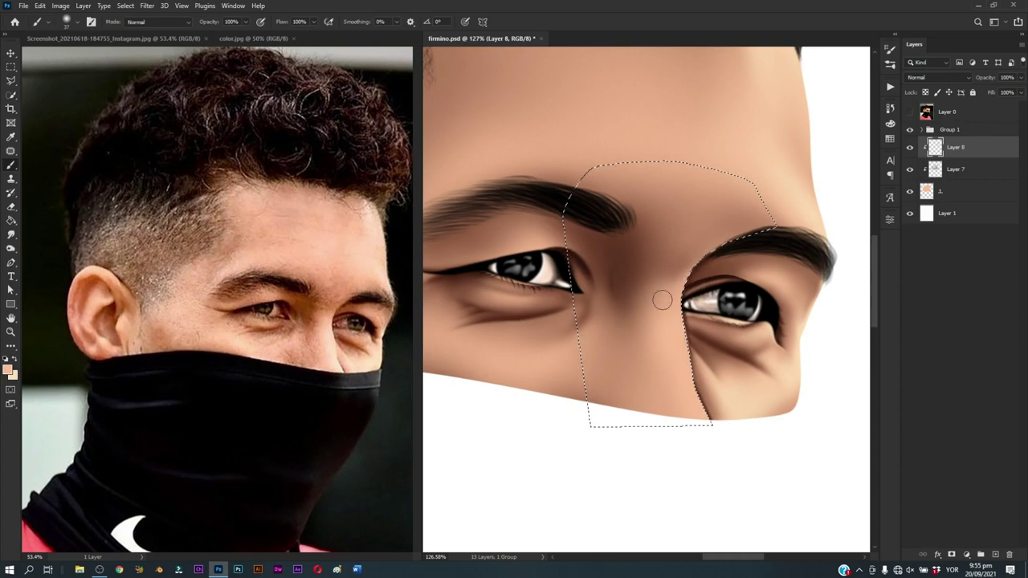
alt+right_click(687, 292)
alt+right_click(686, 305)
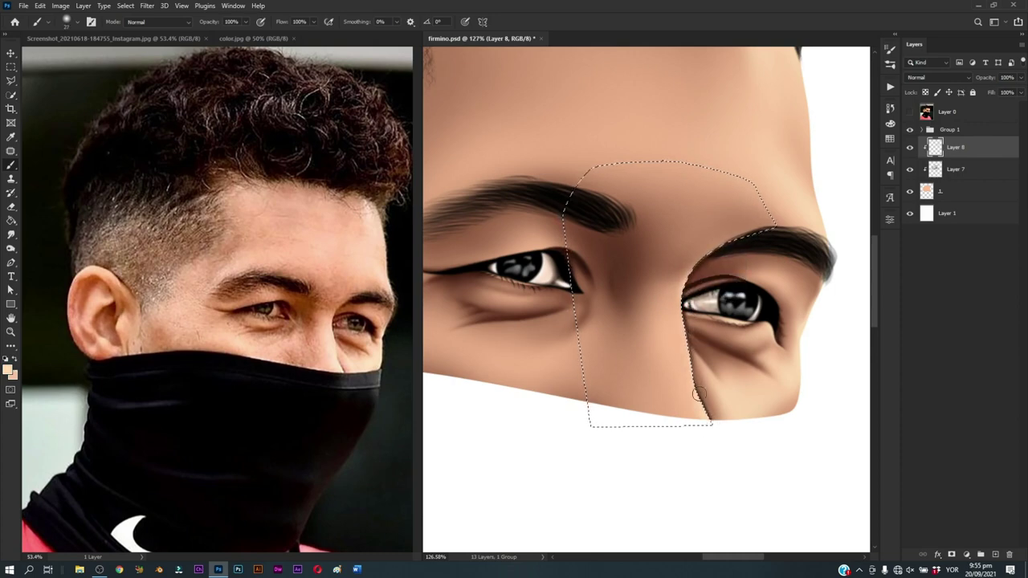
alt+right_click(686, 295)
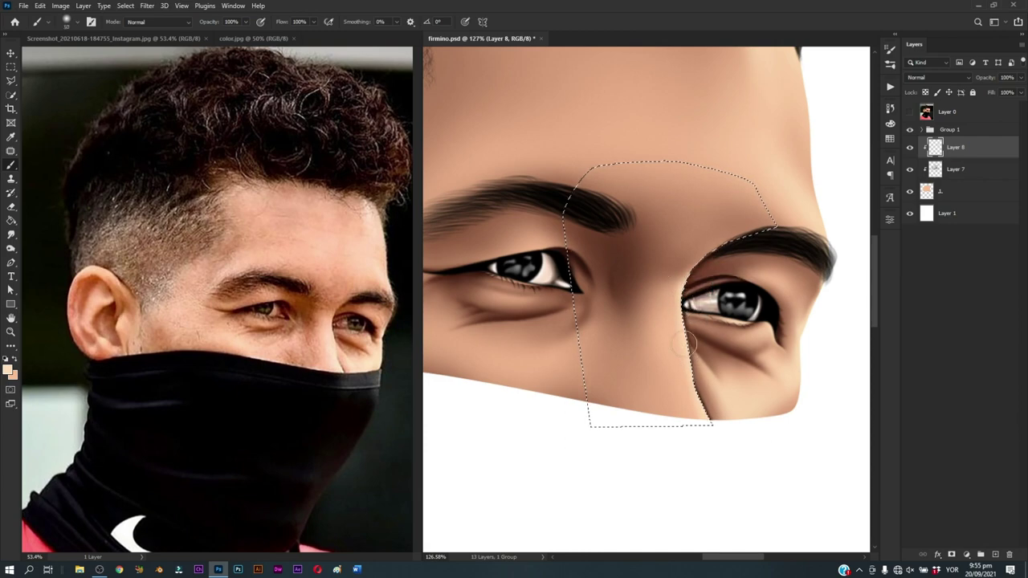
alt+right_click(675, 305)
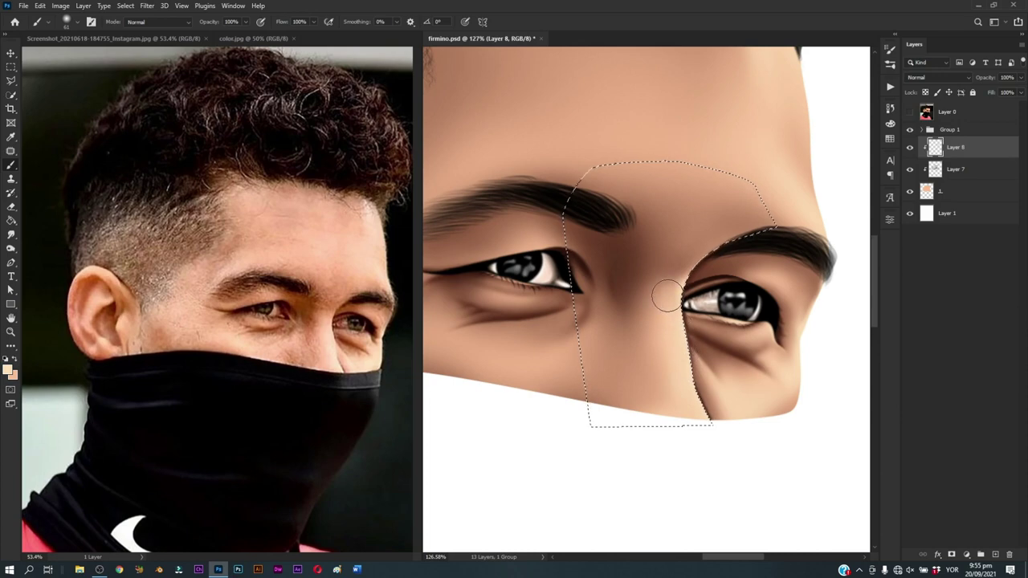
Step: Toggle the nose-bridge selection off and on while zooming out to check the shading
key(z)
key(ctrl+d)
mouse_move(718, 377)
mouse_down()
mouse_move(682, 420)
mouse_move(725, 436)
mouse_move(742, 399)
mouse_up()
key(ctrl+shift+d)
key(b)
key(ctrl+d)
key(z)
key(ctrl+shift+d)
key(b)
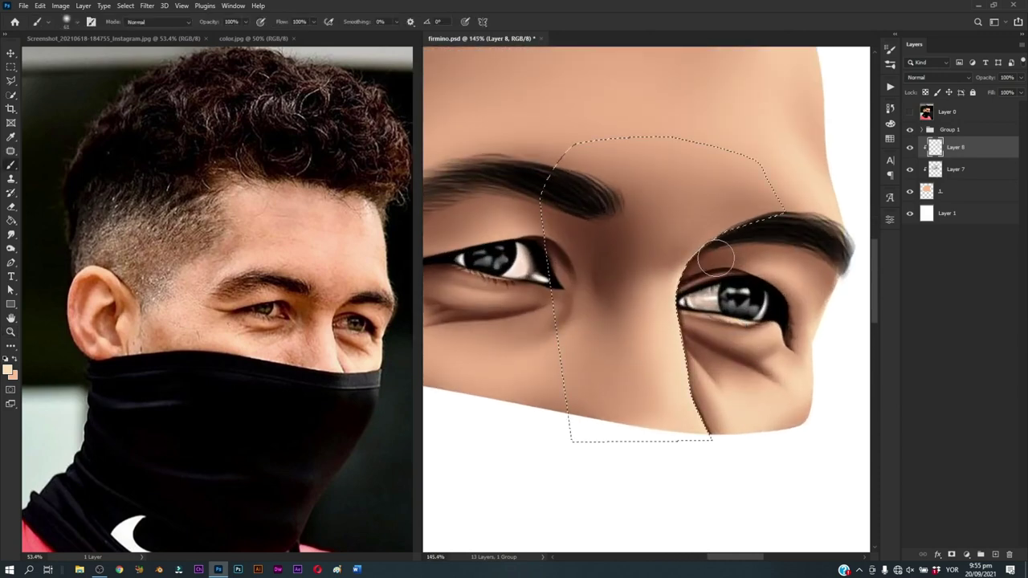
Step: Clear the selection, zoom out to the whole head, then zoom in on the left eye and brow
key(ctrl+d)
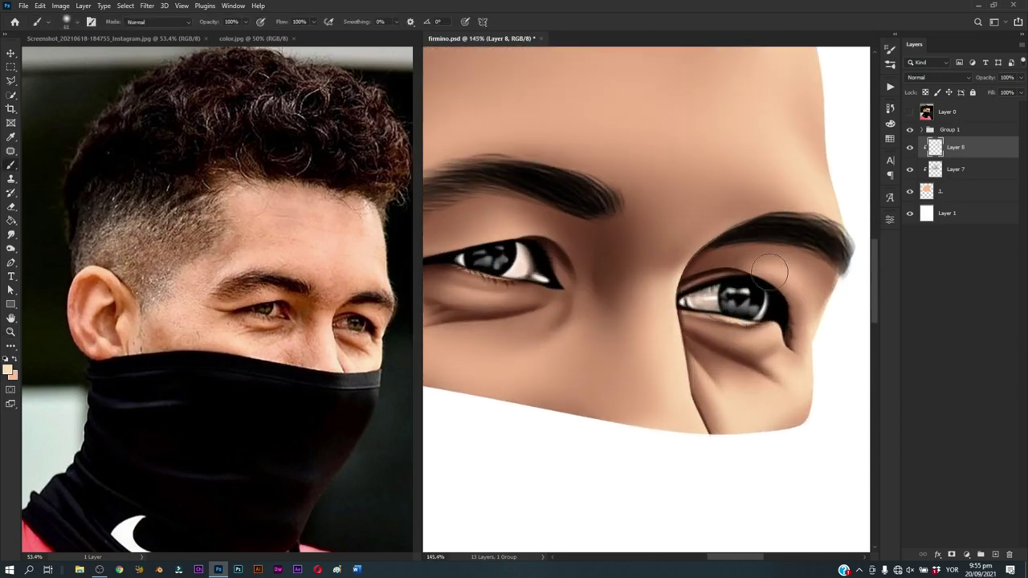
key(z)
drag(757, 230, 729, 347)
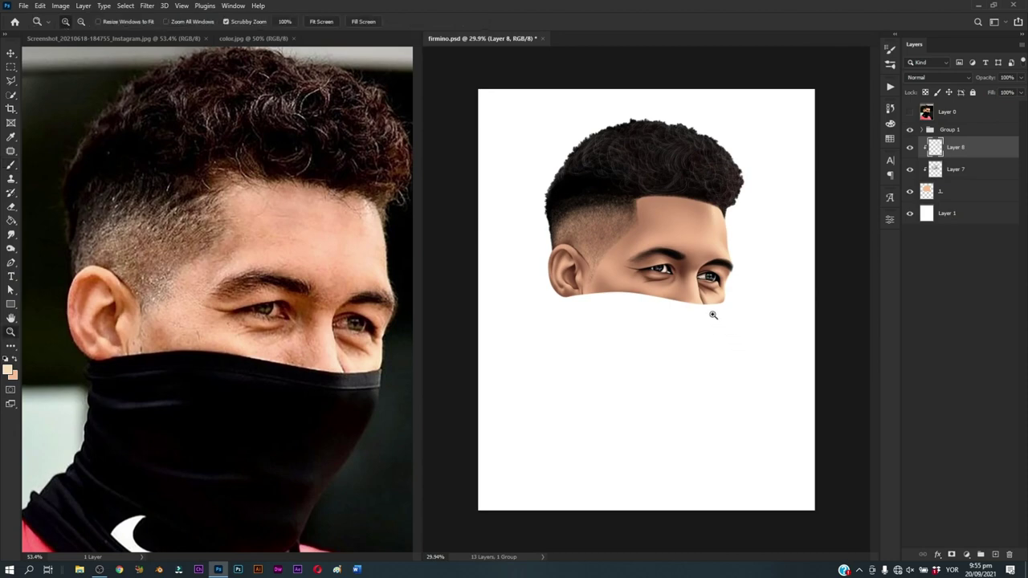
drag(660, 254, 705, 316)
Step: Trace a Pen path around the left upper eyelid and brow, then convert it to a selection
key(p)
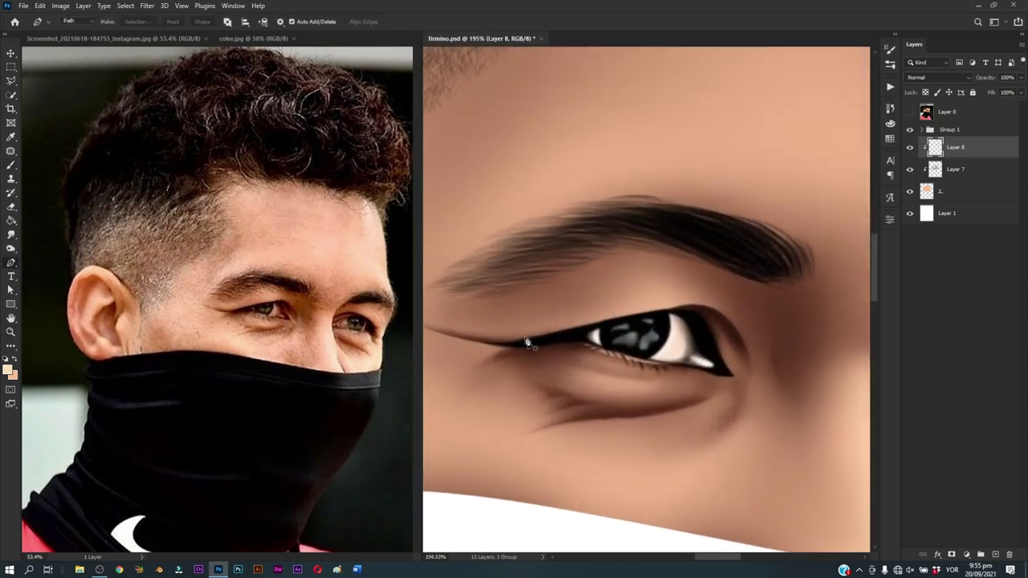
drag(461, 333, 477, 337)
drag(671, 316, 688, 309)
click(771, 245)
drag(665, 215, 498, 242)
drag(459, 332, 502, 345)
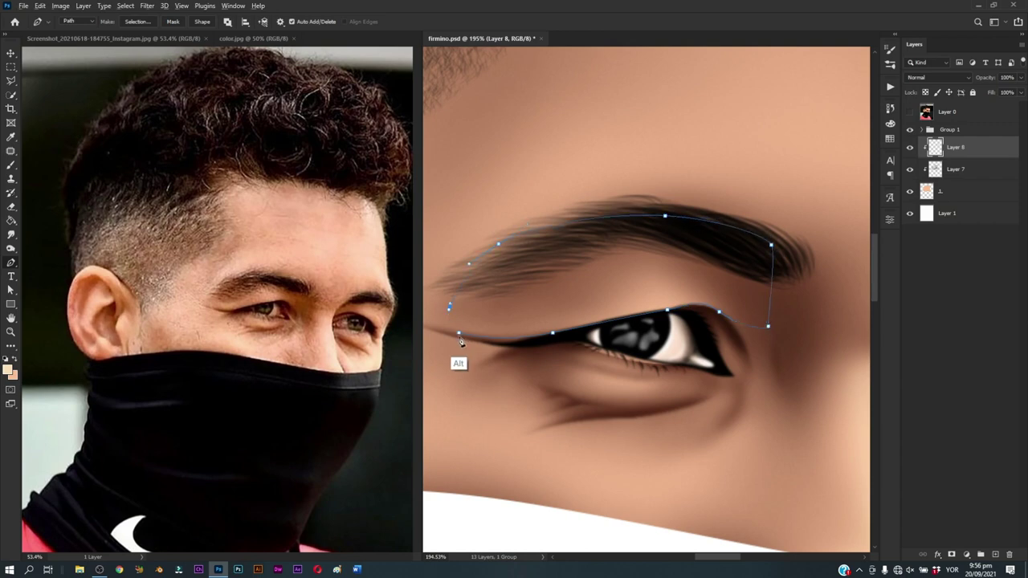
key(ctrl+Return)
Step: Shade the upper eyelid with a smaller brush, then zoom out to check it
key(b)
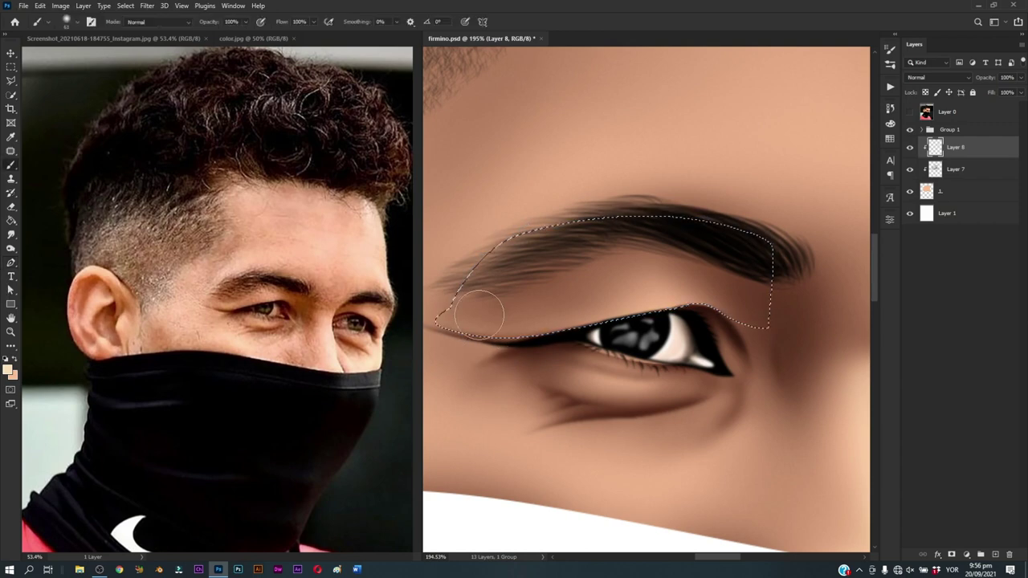
drag(555, 364, 597, 348)
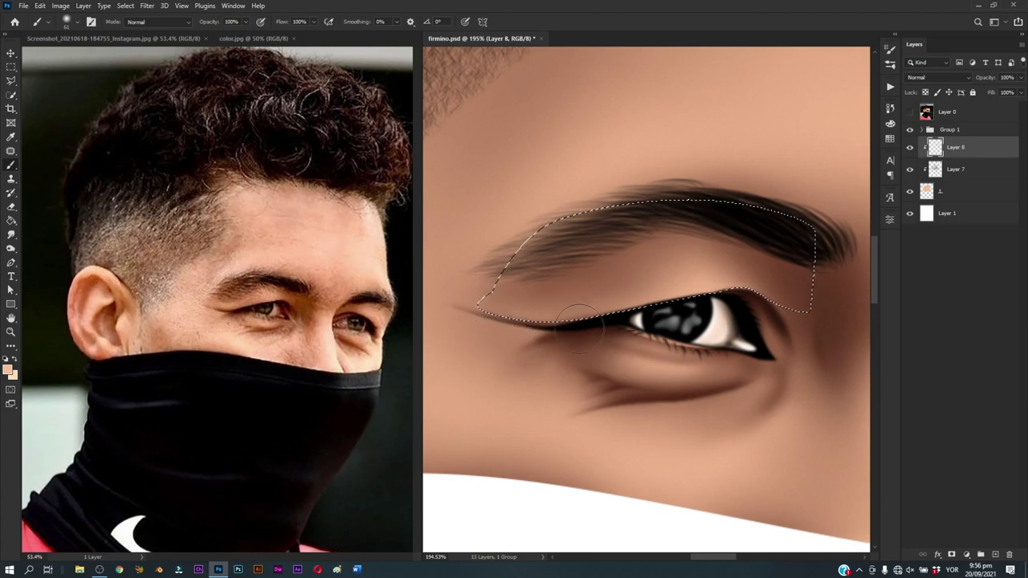
drag(591, 294, 514, 305)
mouse_move(651, 311)
mouse_down()
mouse_move(562, 309)
mouse_move(612, 291)
mouse_up()
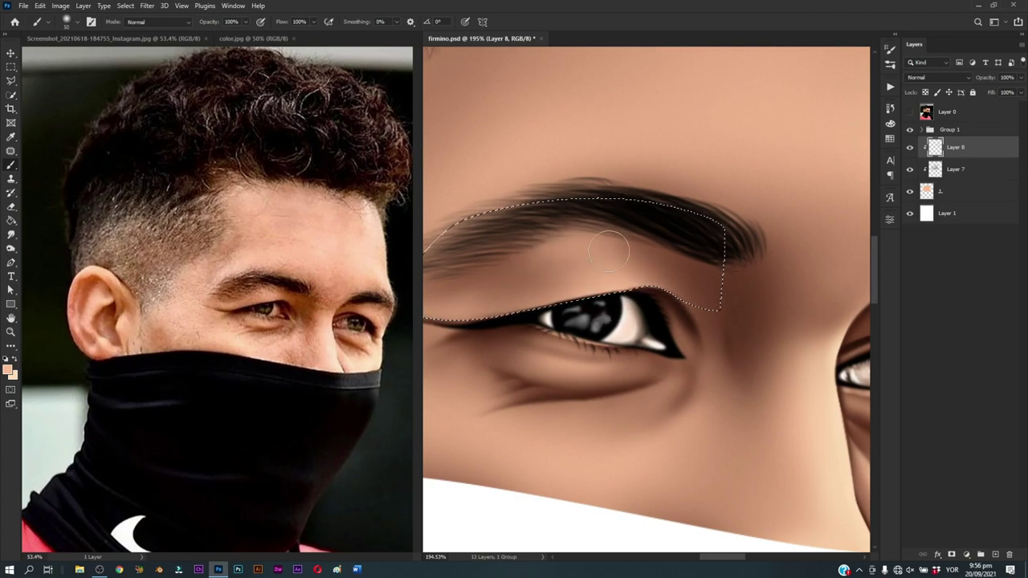
drag(582, 289, 567, 289)
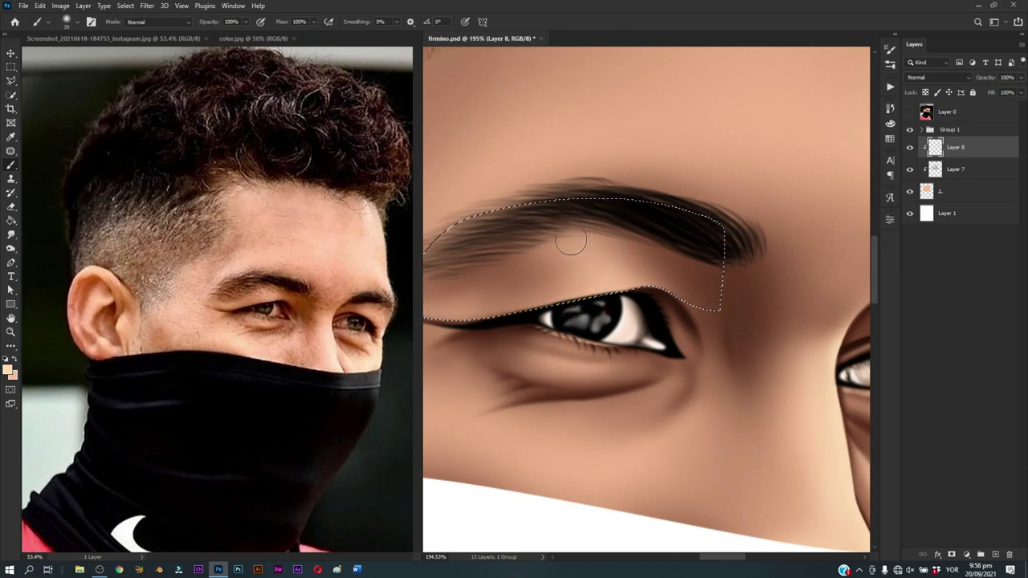
key(z)
mouse_move(604, 247)
mouse_down()
mouse_move(576, 393)
mouse_move(643, 401)
mouse_up()
Step: Smudge the eyeliner tail to taper it, compare with the reference, and view the whole portrait
key(r)
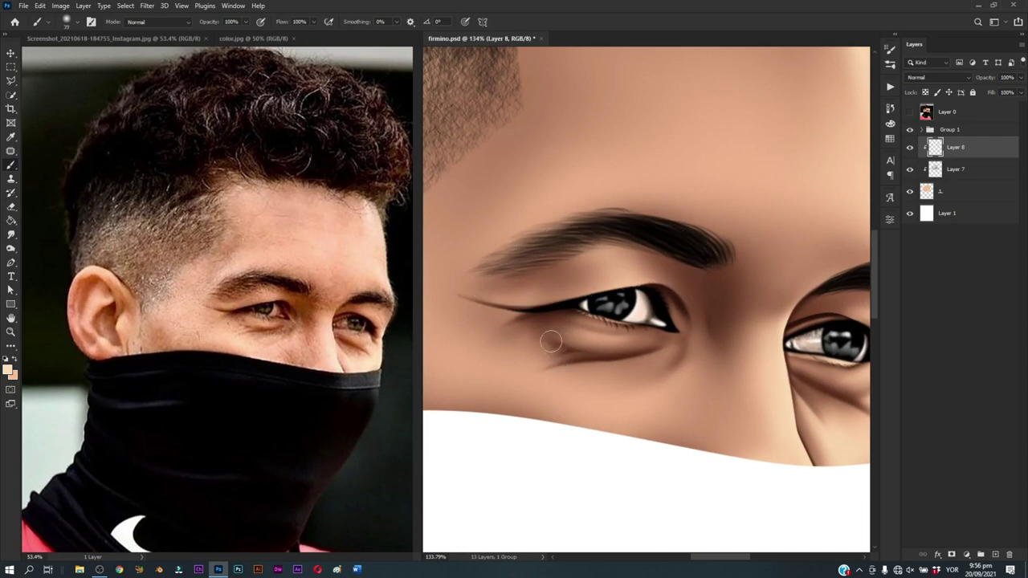
drag(493, 301, 522, 308)
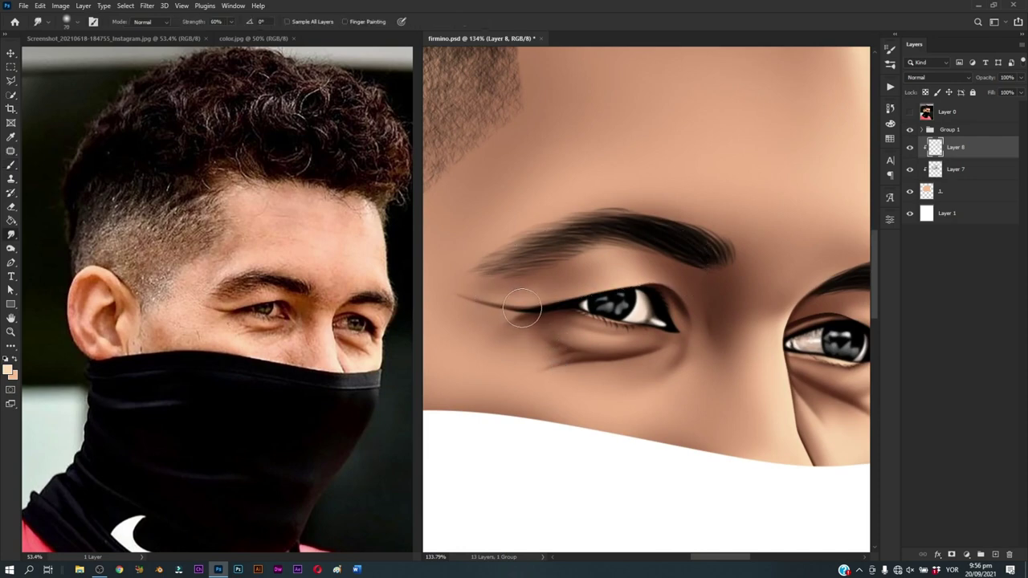
key(b)
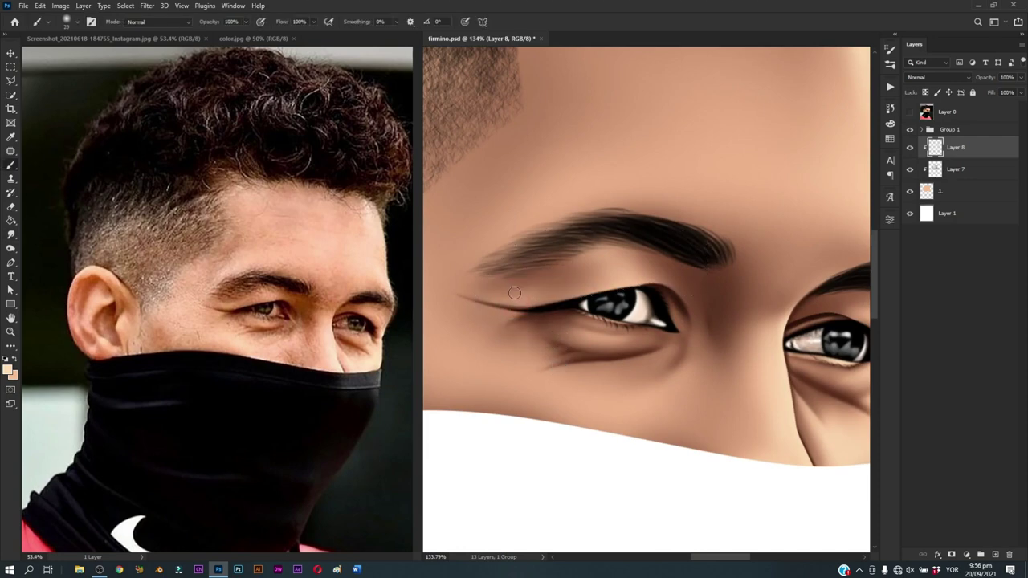
key(x)
click(909, 113)
drag(496, 287, 490, 282)
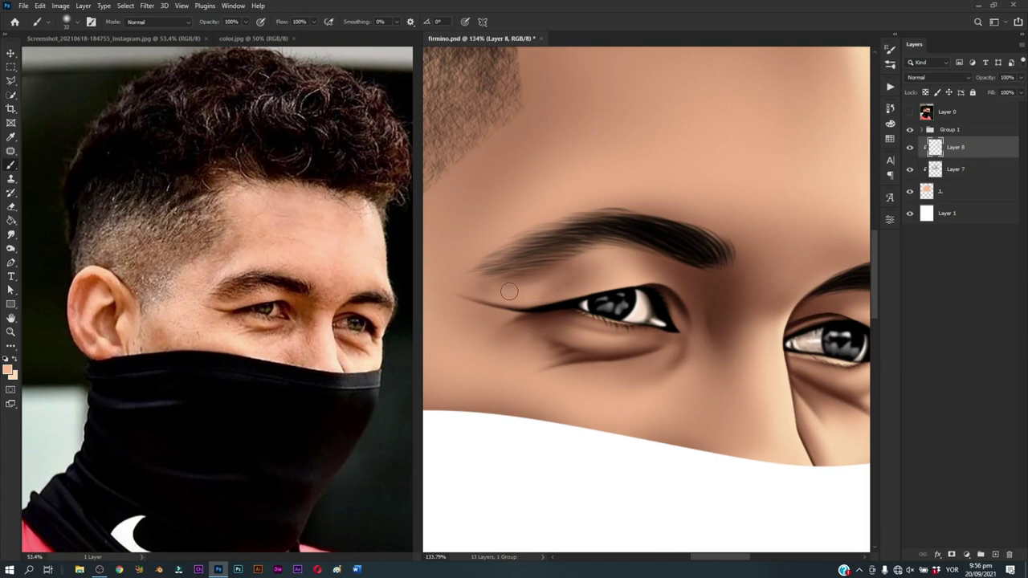
key(ctrl+0)
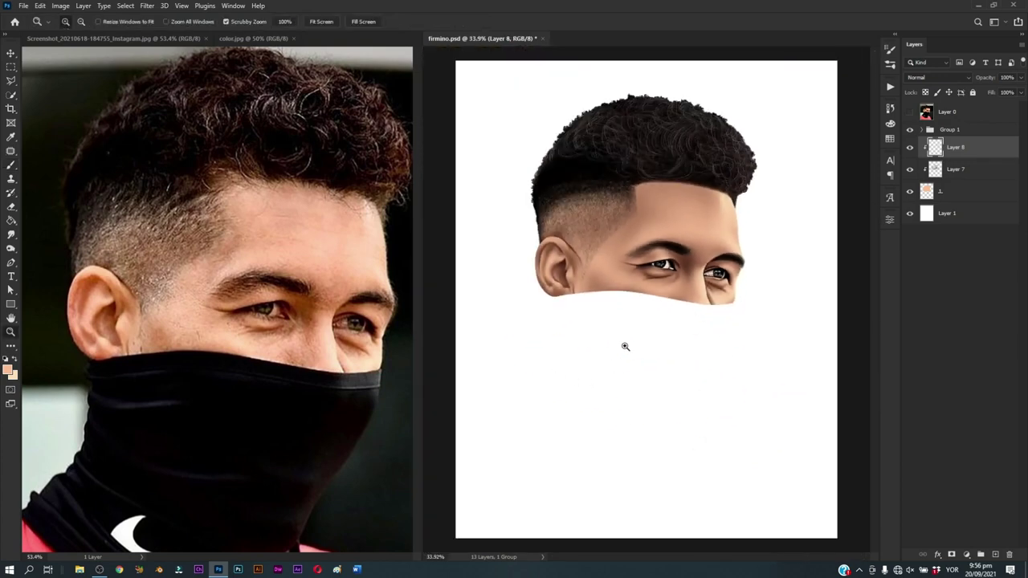
Step: Sample a lighter beige skin tone, dab a highlight under the brow, and save
drag(640, 300, 681, 268)
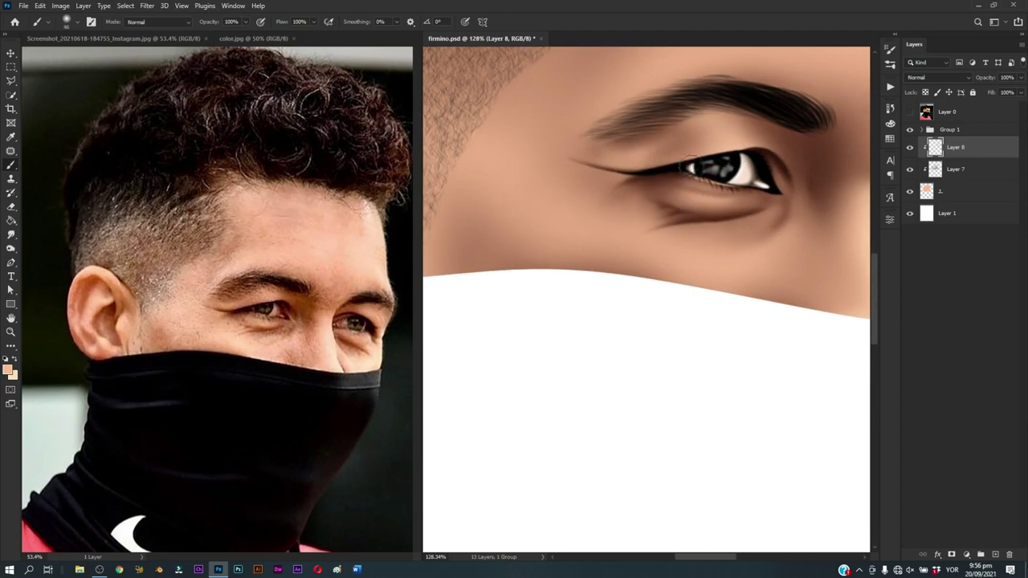
drag(717, 124, 723, 209)
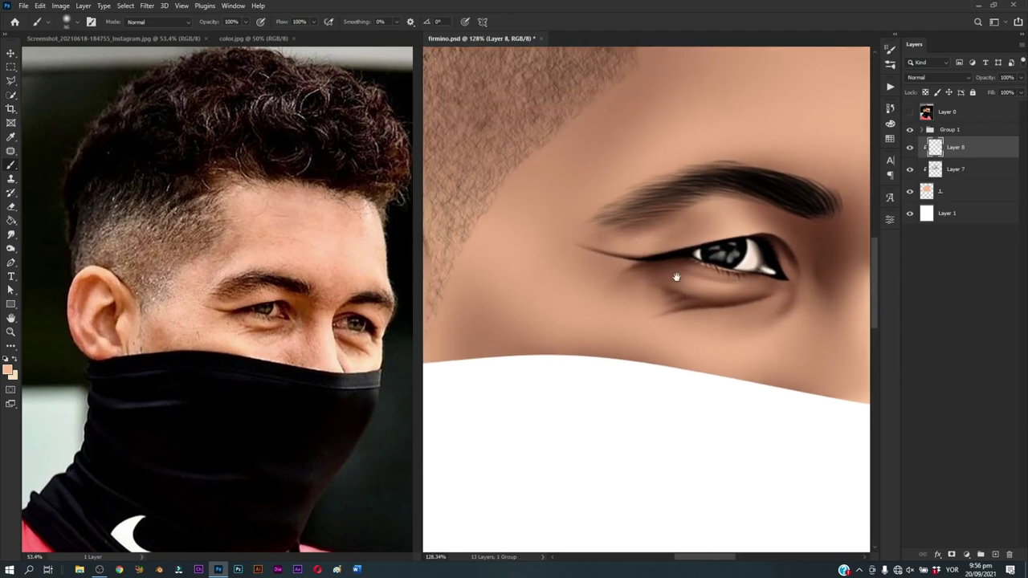
alt+click(691, 234)
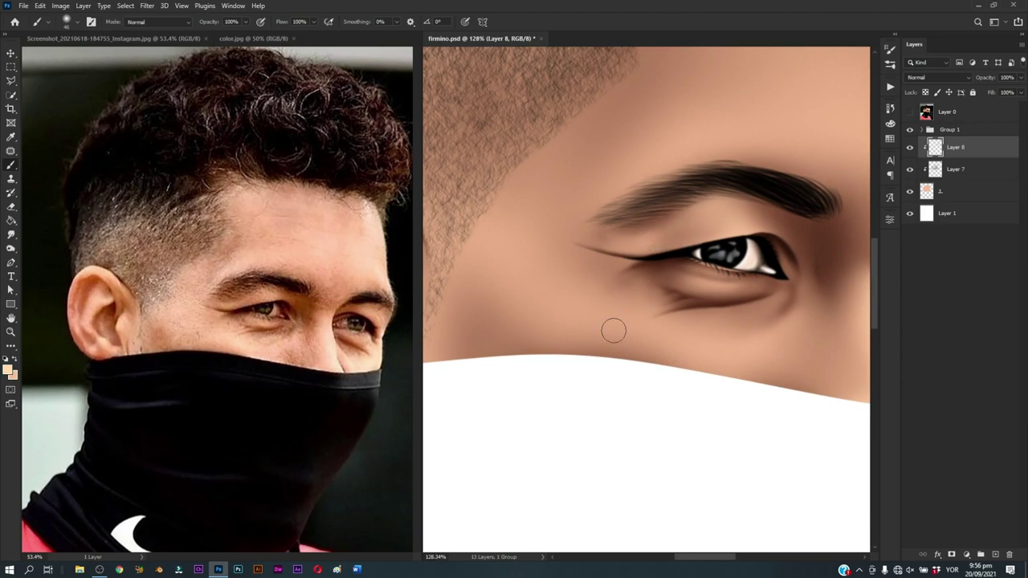
drag(613, 330, 670, 390)
key(ctrl+s)
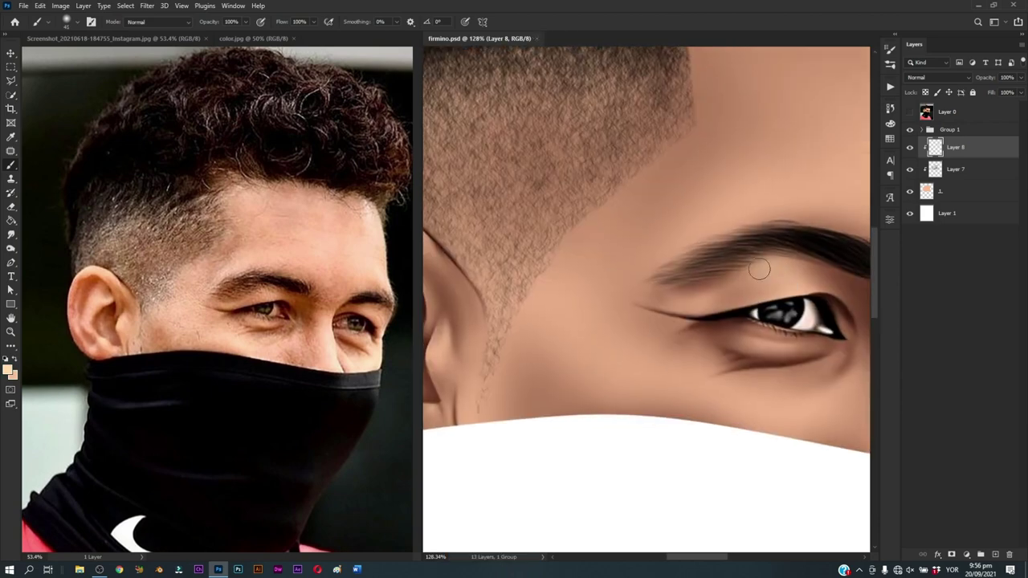
click(759, 269)
key(ctrl+s)
Step: Zoom in on the left eye's inner corner and fine-tune the brush size and hardness
drag(689, 328, 656, 352)
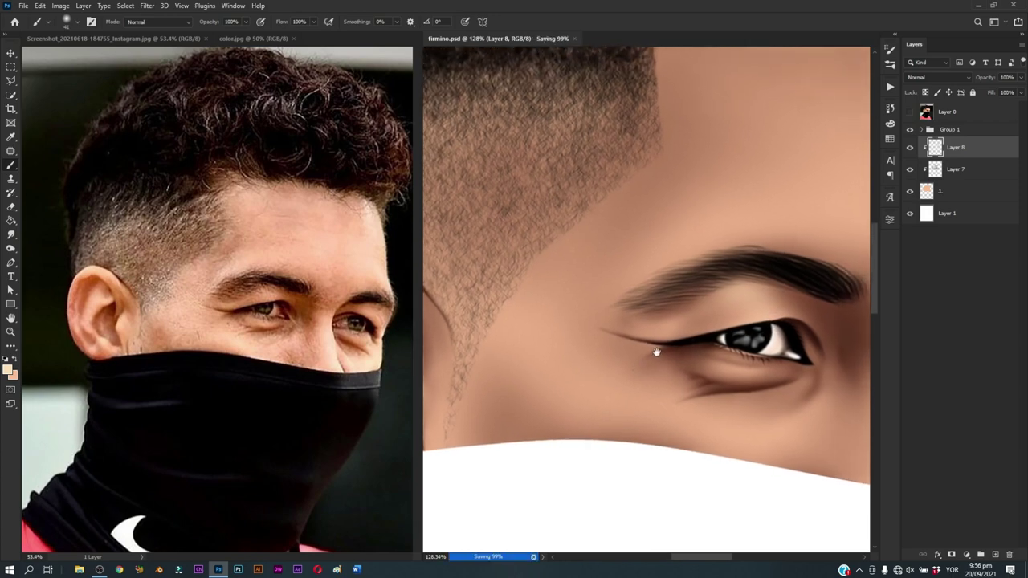
scroll(635, 345, up, 1)
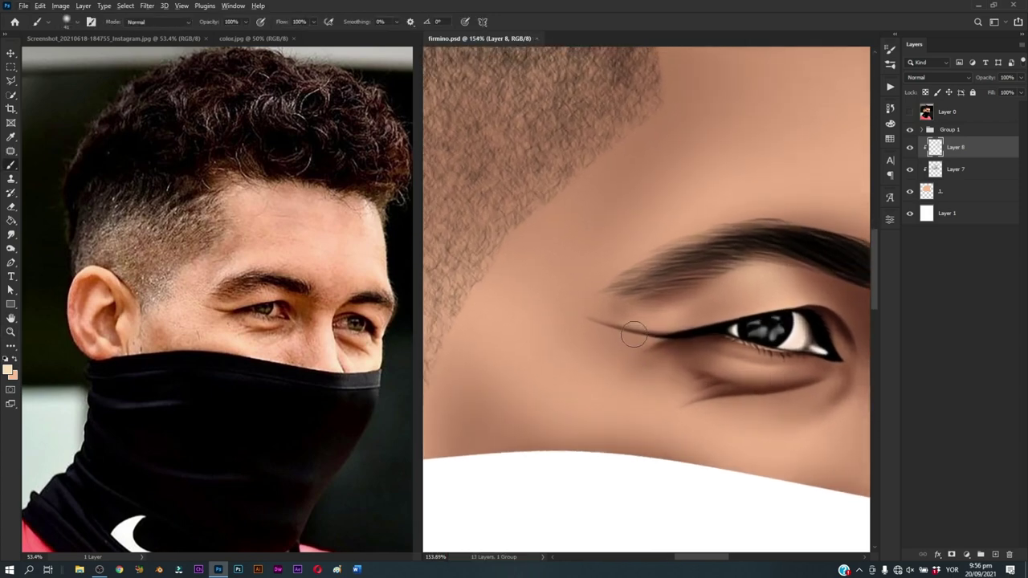
alt+right_click(621, 319)
alt+right_click(644, 341)
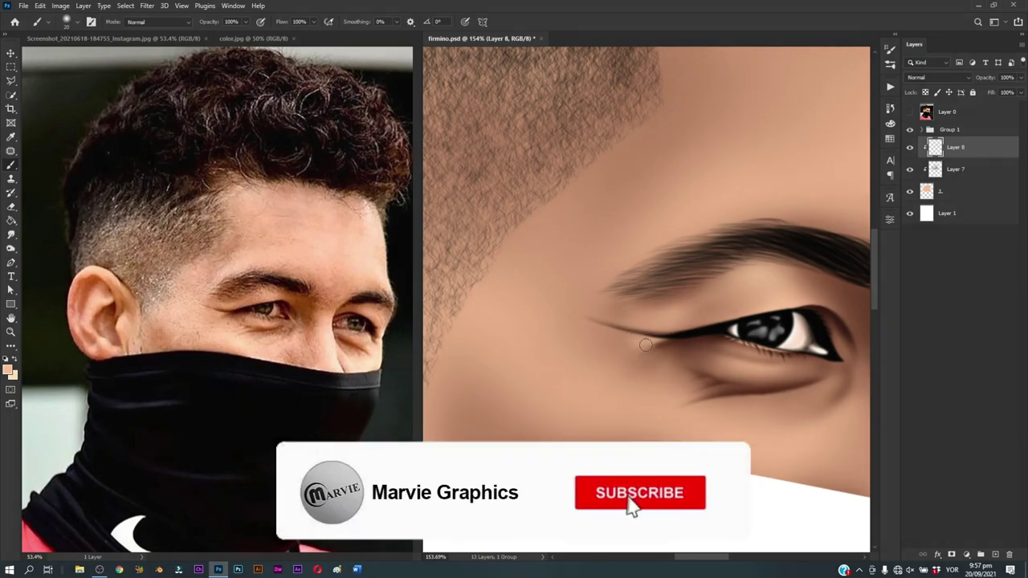
alt+right_click(642, 332)
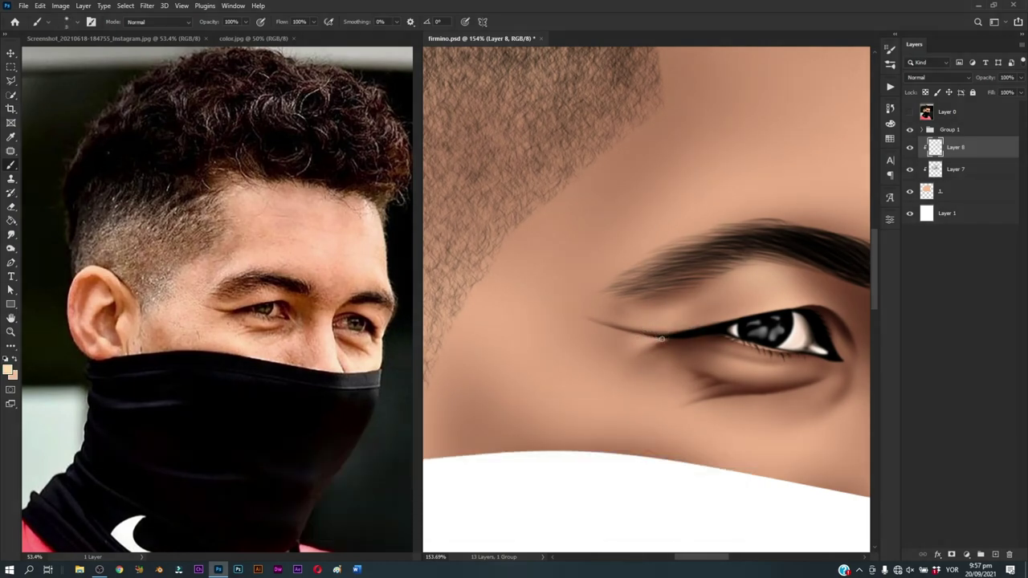
drag(694, 354, 567, 332)
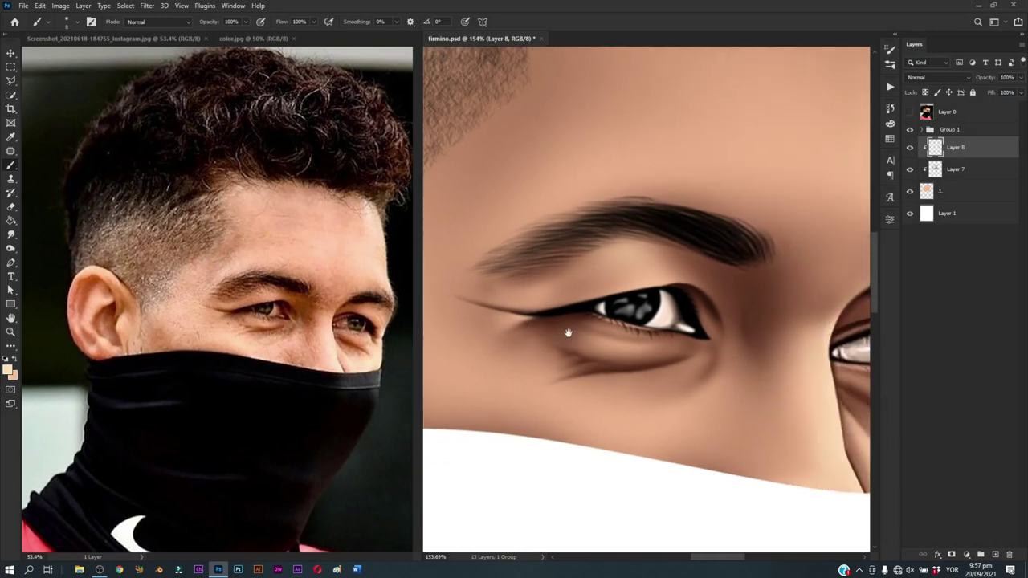
scroll(603, 312, up, 3)
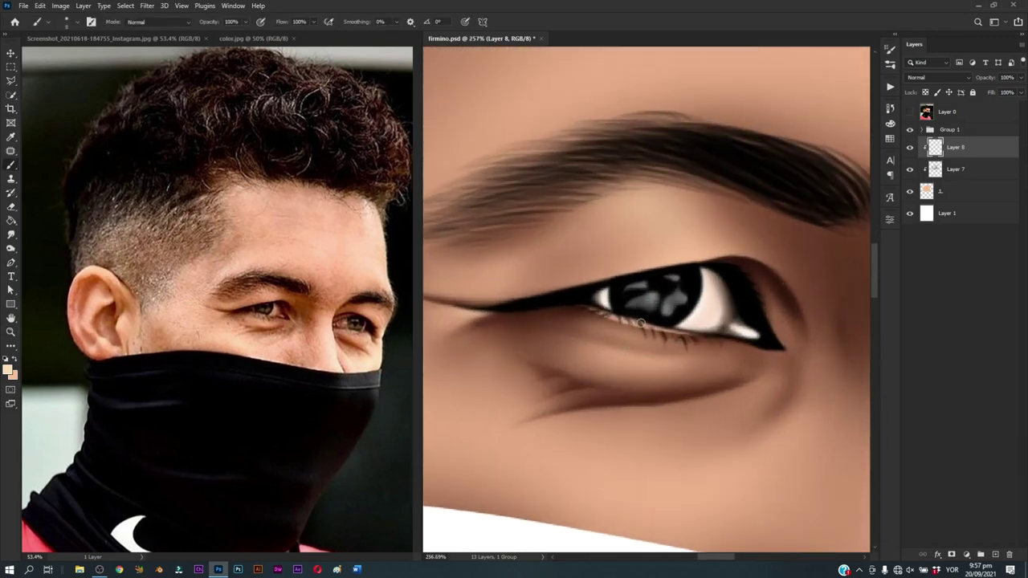
drag(710, 334, 642, 305)
alt+right_click(698, 319)
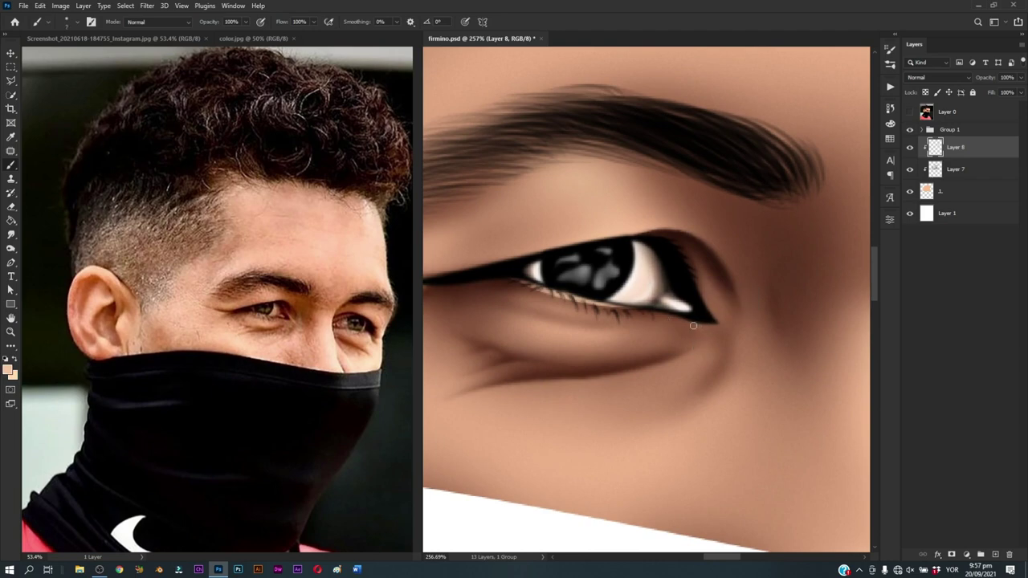
alt+right_click(693, 325)
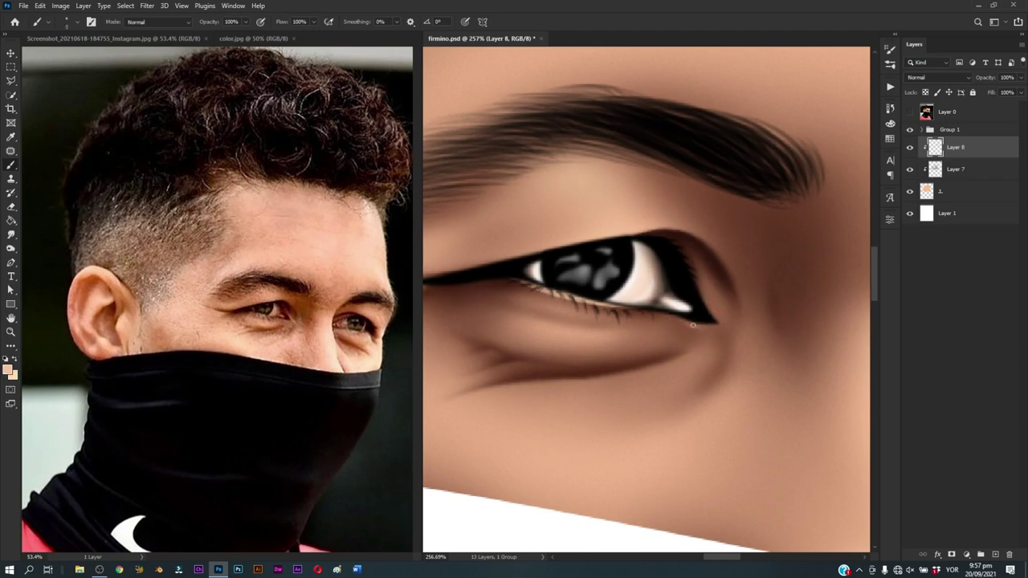
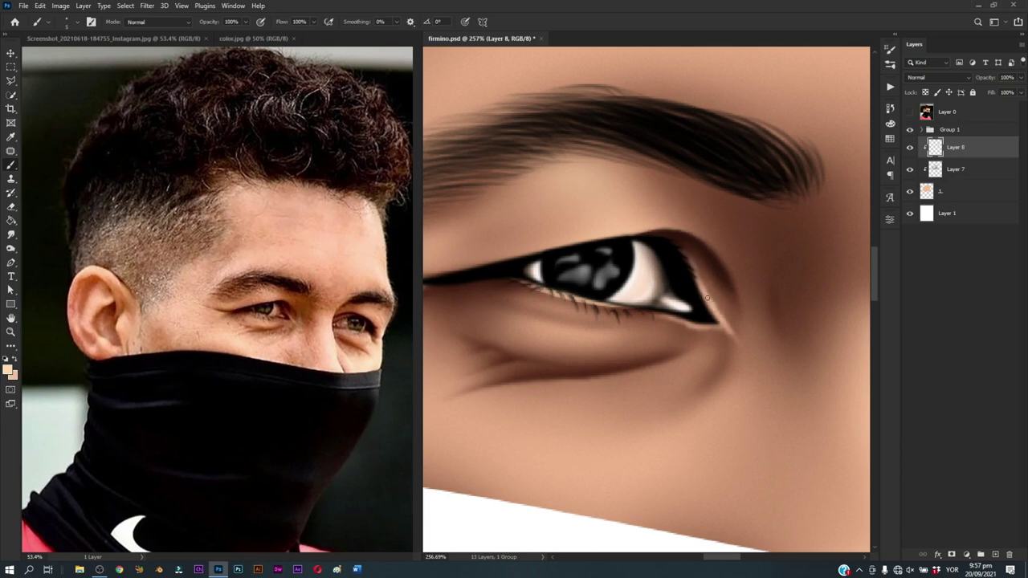
Step: Zoom in on the left eye and sample the skin colour beside it
key(z)
scroll(707, 441, down, 5)
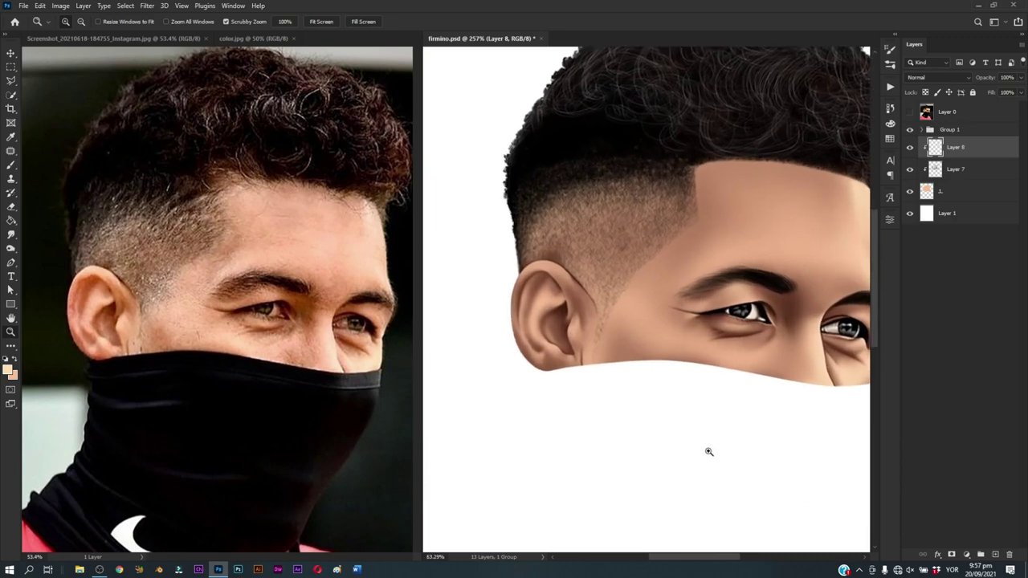
scroll(708, 451, up, 3)
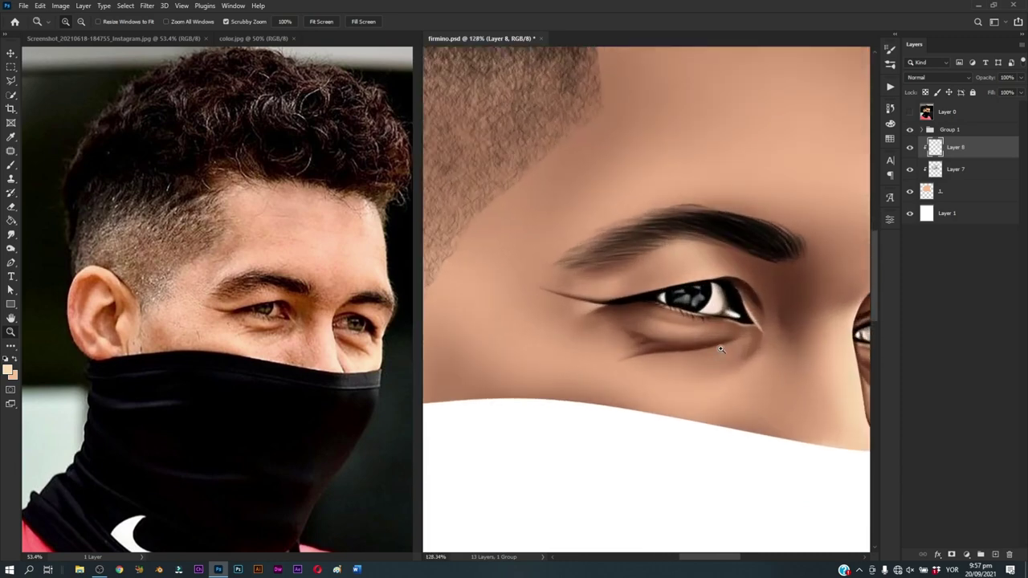
scroll(720, 349, up, 2)
scroll(721, 349, down, 1)
drag(767, 329, 705, 350)
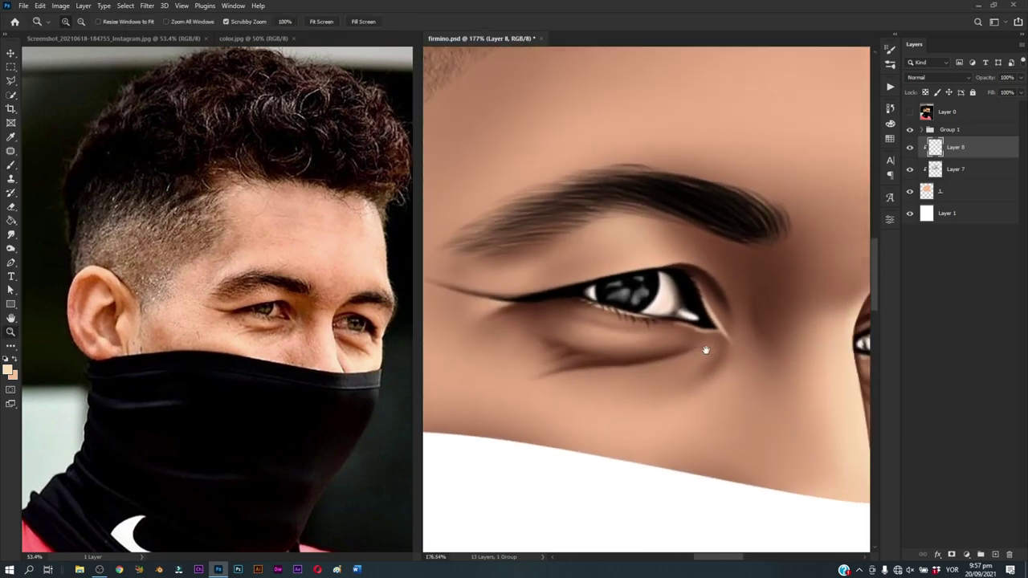
key(b)
alt+click(743, 324)
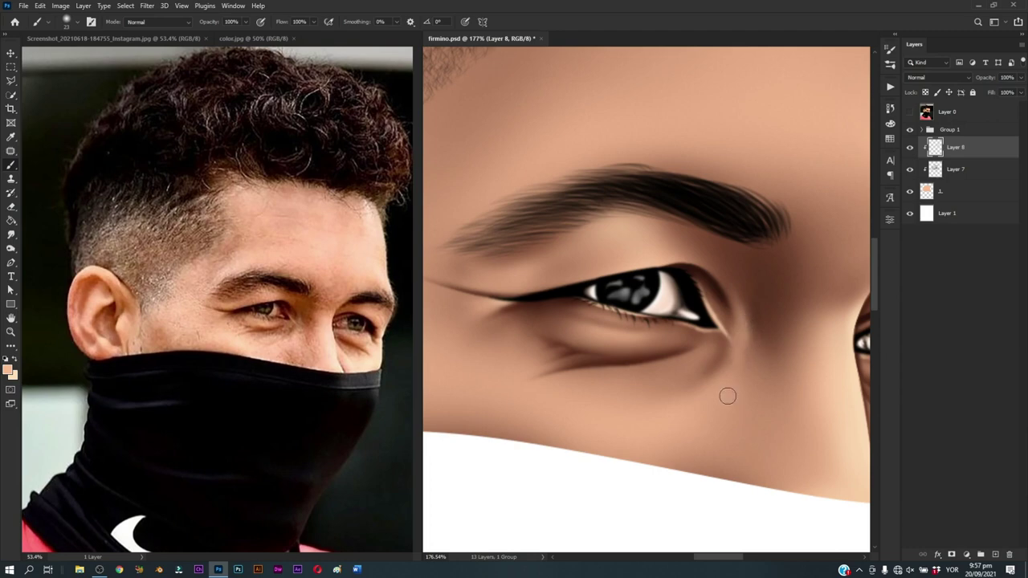
Step: Enlarge the brush and zoom in closer on the under-eye area
scroll(715, 369, down, 3)
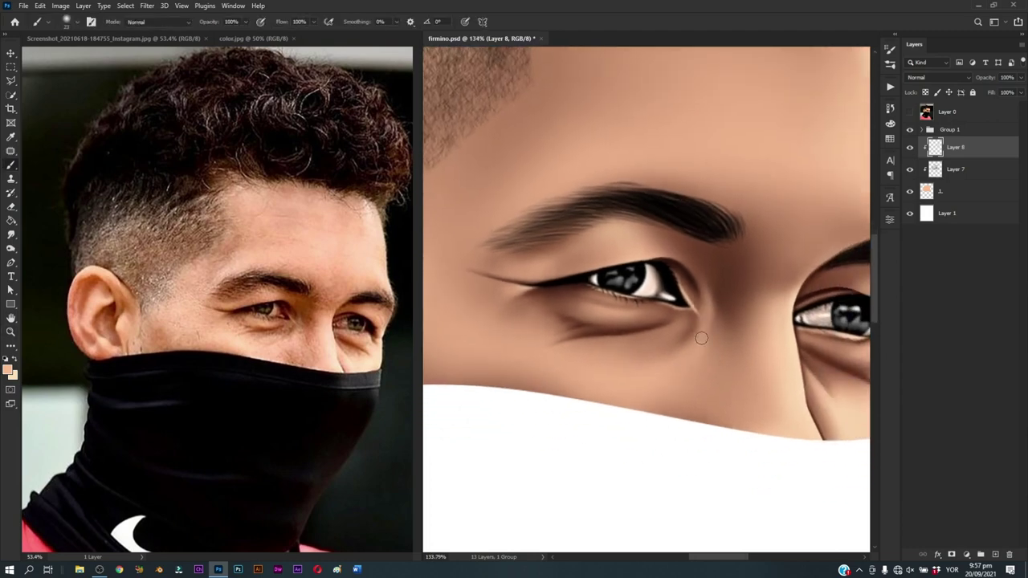
drag(693, 363, 705, 351)
key(z)
mouse_move(765, 373)
mouse_down()
mouse_move(718, 447)
mouse_move(727, 356)
mouse_up()
key(b)
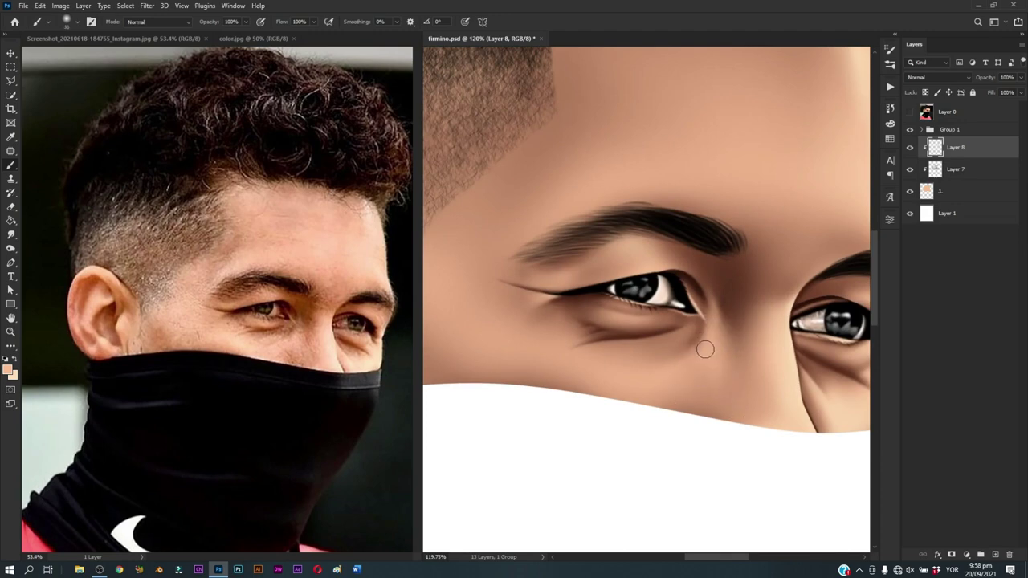
drag(674, 376, 698, 370)
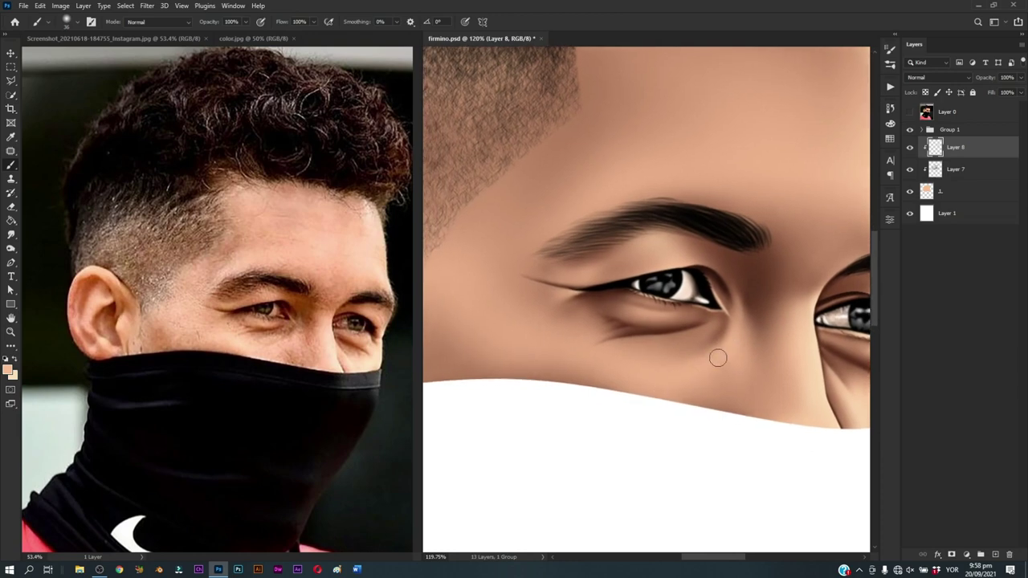
Step: Resize the brush and paint sampled skin tone over the under-eye shadow band
alt+right_click(664, 375)
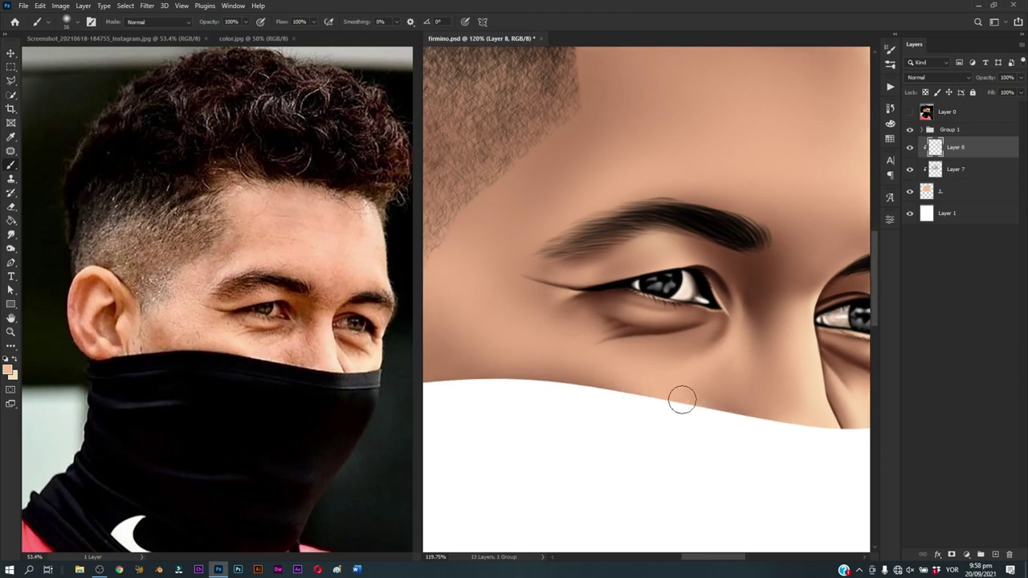
alt+right_click(684, 356)
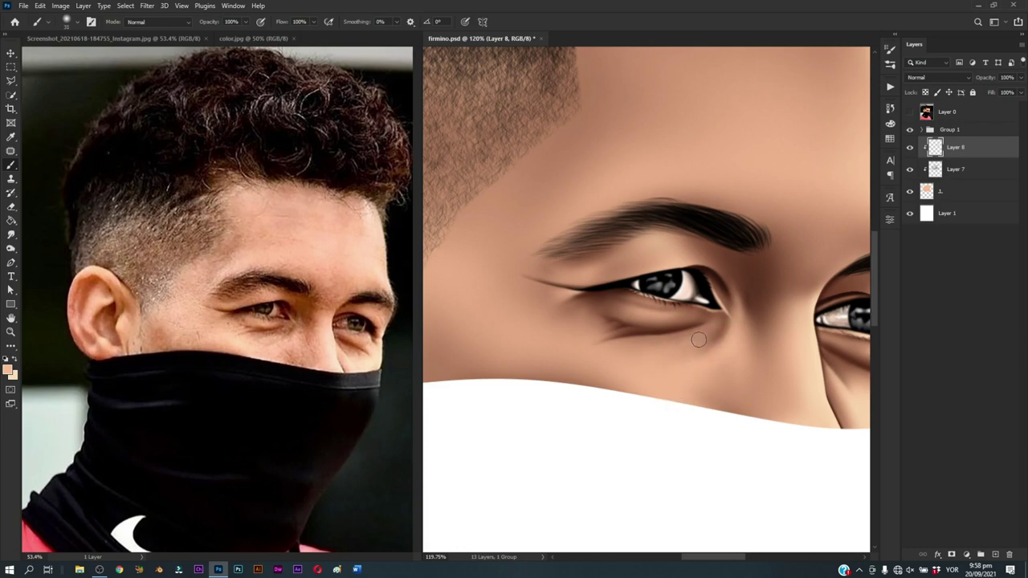
alt+right_click(697, 342)
drag(654, 338, 681, 331)
scroll(656, 408, down, 3)
scroll(663, 415, up, 3)
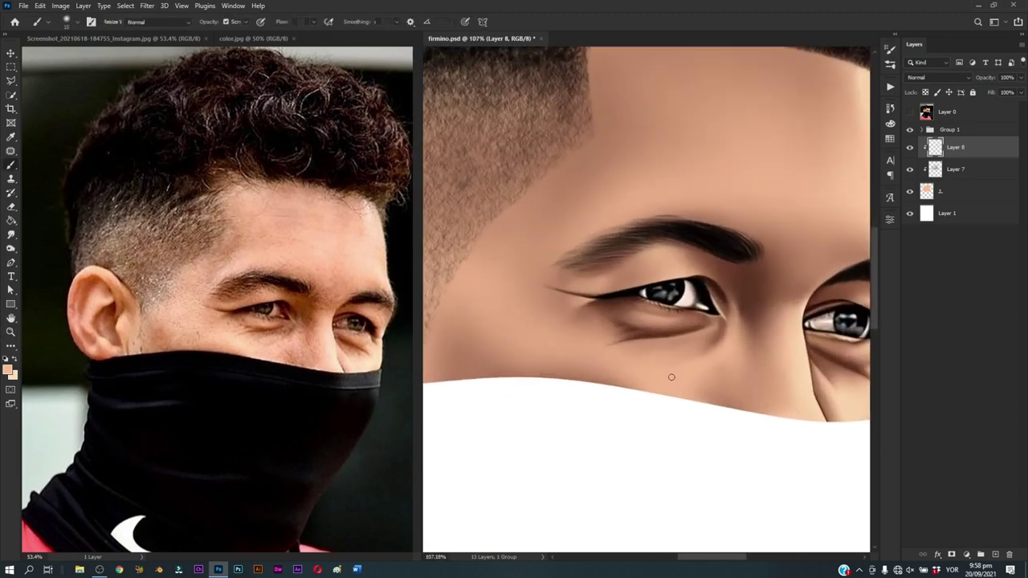
alt+right_click(666, 373)
click(577, 356)
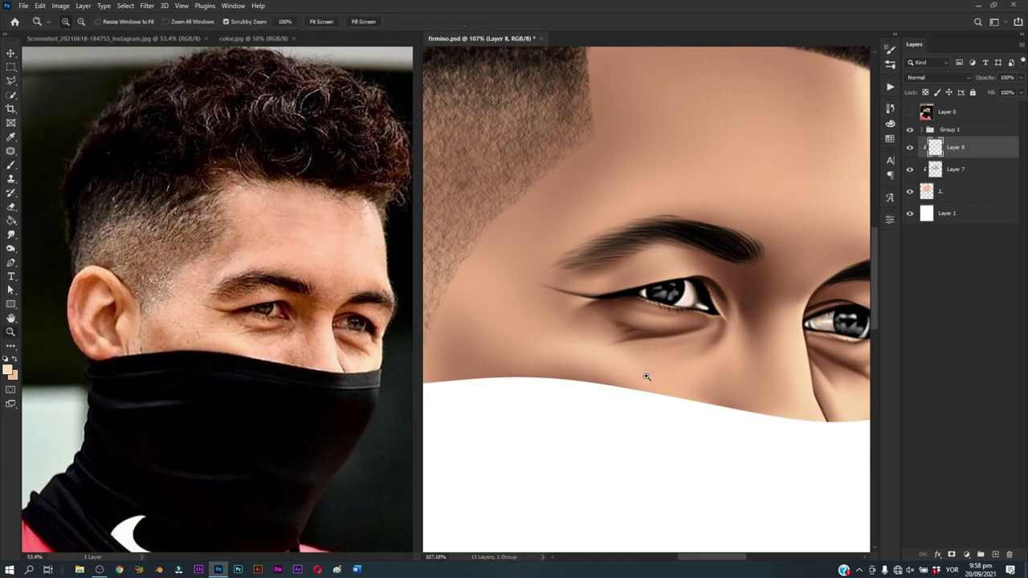
key(z)
mouse_move(642, 371)
mouse_down()
mouse_move(581, 428)
mouse_move(619, 397)
mouse_up()
click(624, 363)
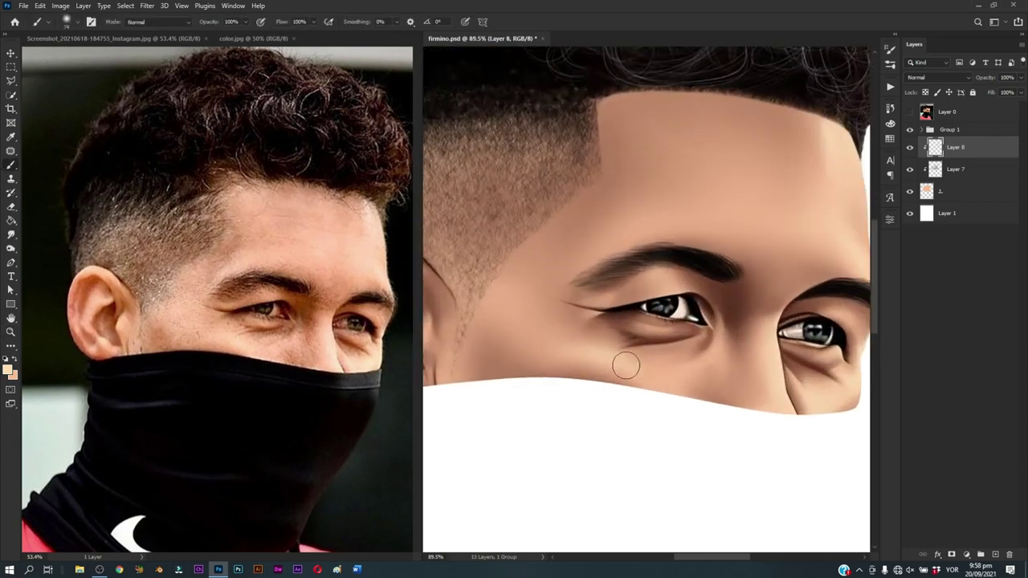
alt+right_click(666, 383)
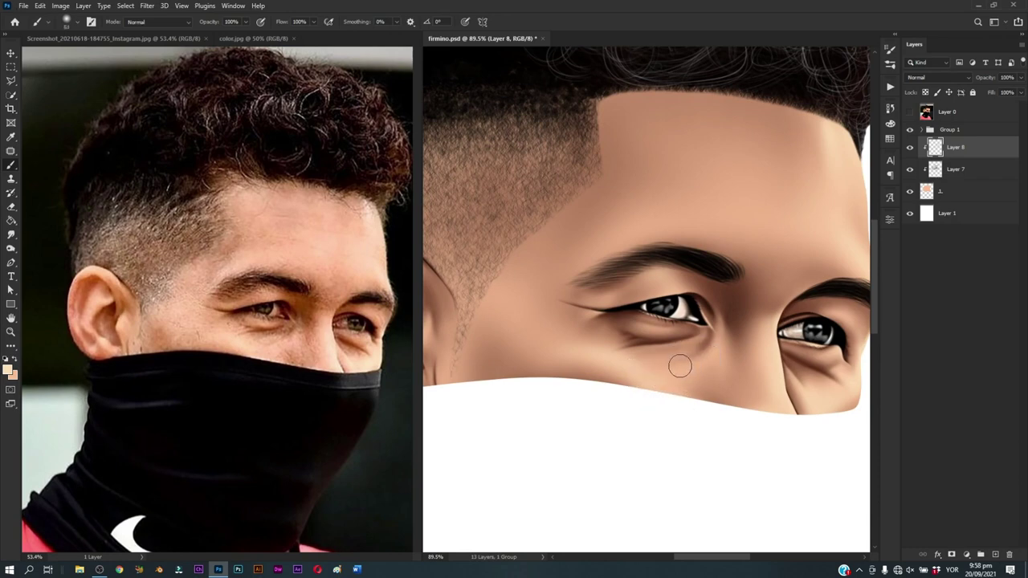
alt+right_click(680, 366)
key(z)
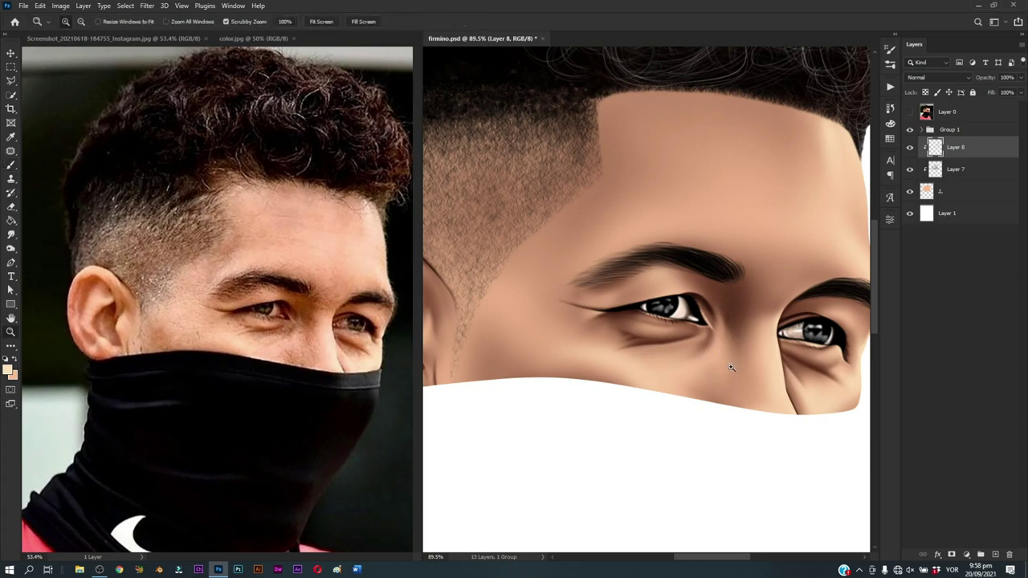
drag(731, 367, 660, 367)
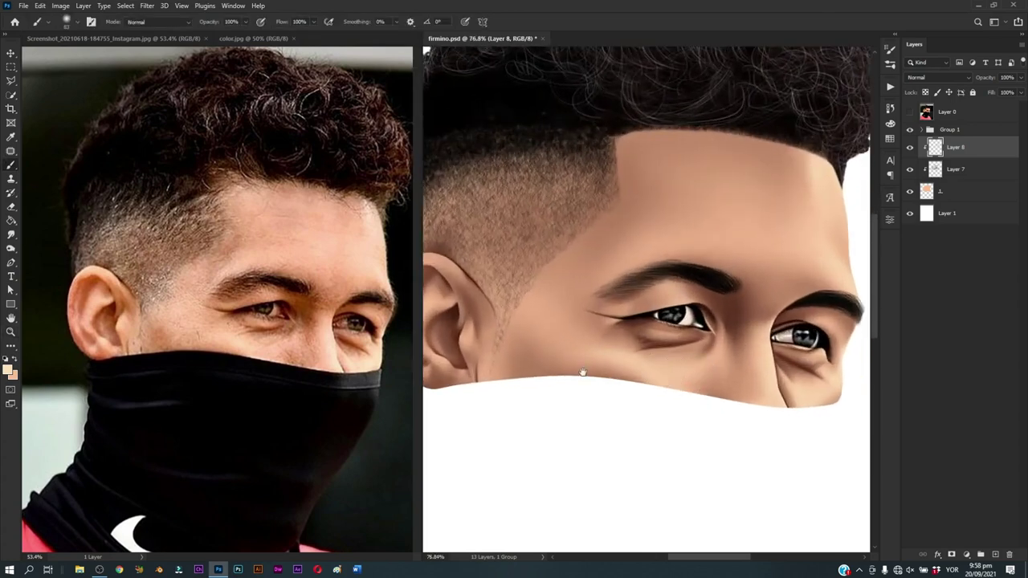
drag(583, 371, 605, 402)
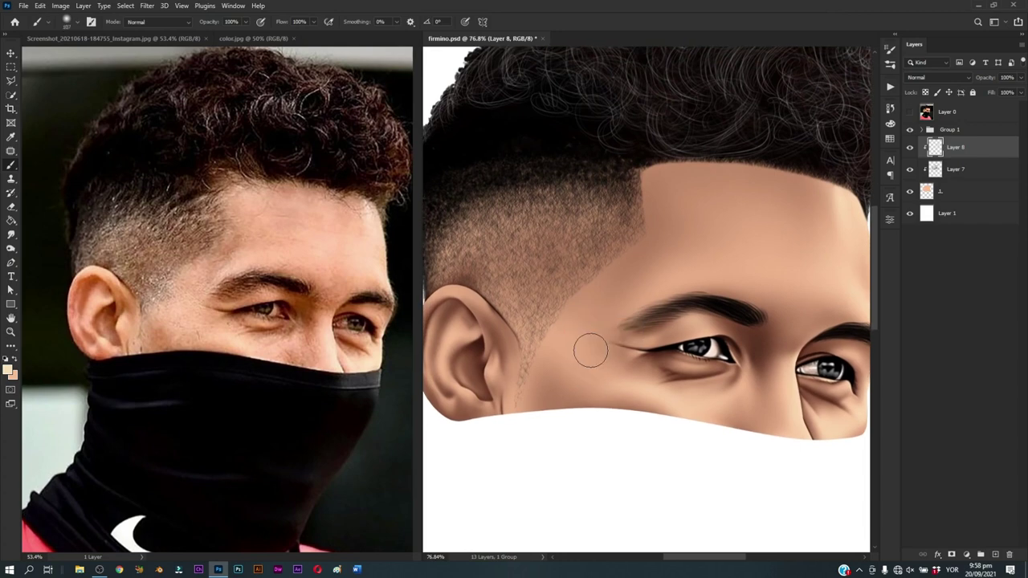
mouse_move(679, 374)
mouse_down()
mouse_move(697, 361)
mouse_move(675, 363)
mouse_up()
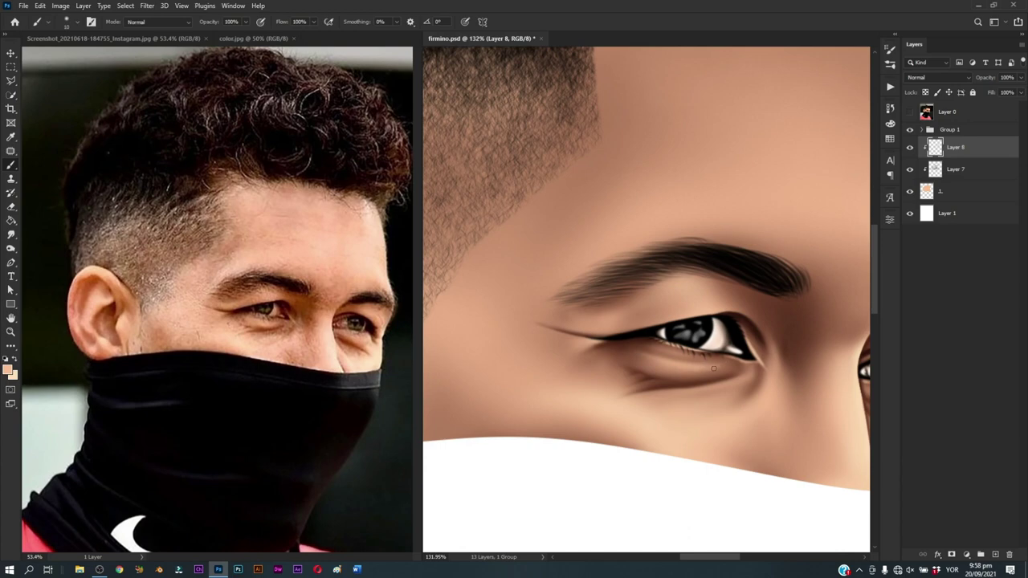
drag(675, 368, 653, 371)
drag(655, 366, 663, 363)
mouse_move(724, 363)
mouse_down()
mouse_move(672, 436)
mouse_move(695, 422)
mouse_move(718, 426)
mouse_up()
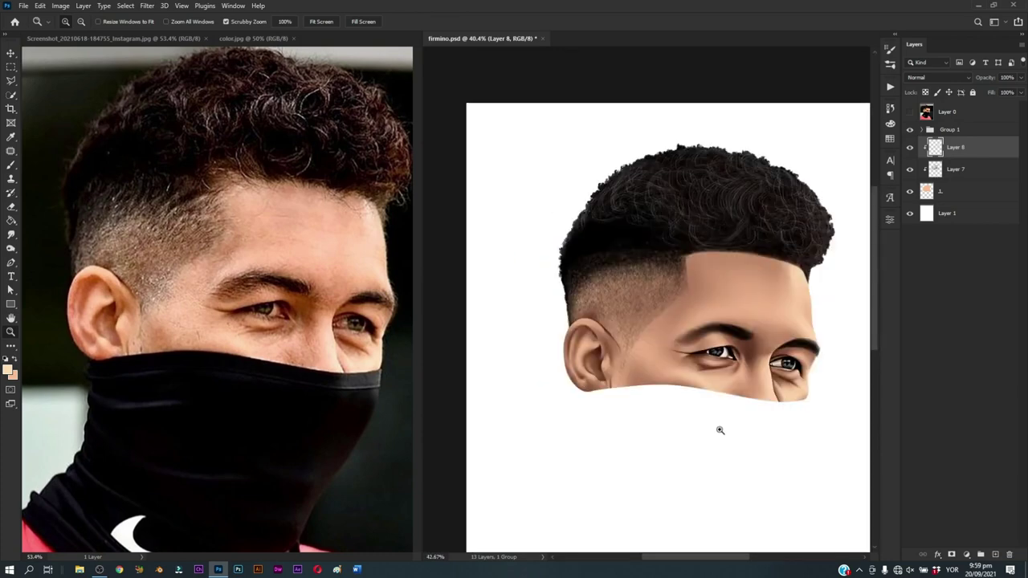
mouse_move(718, 381)
mouse_down()
mouse_move(659, 374)
mouse_move(691, 374)
mouse_up()
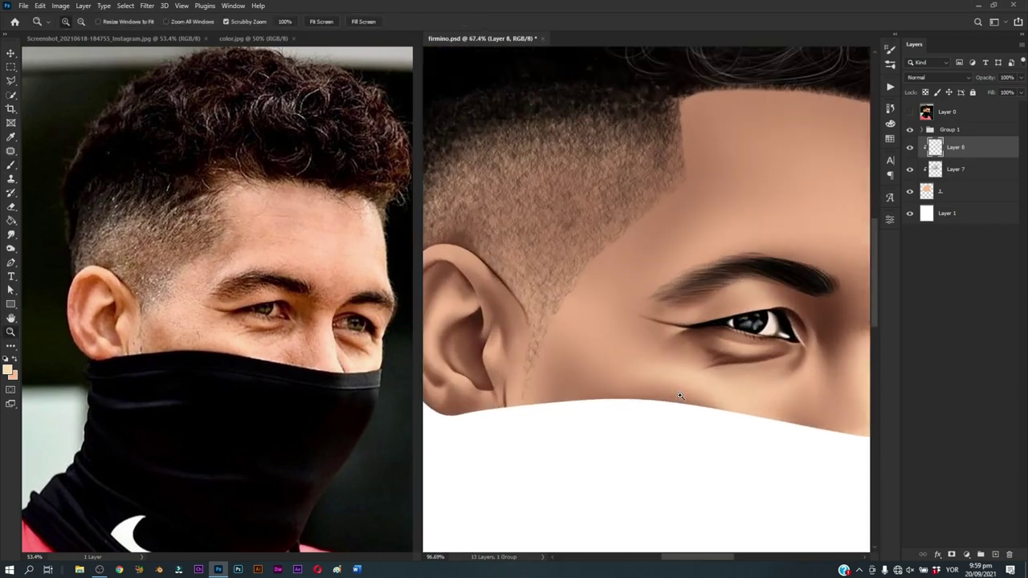
key(b)
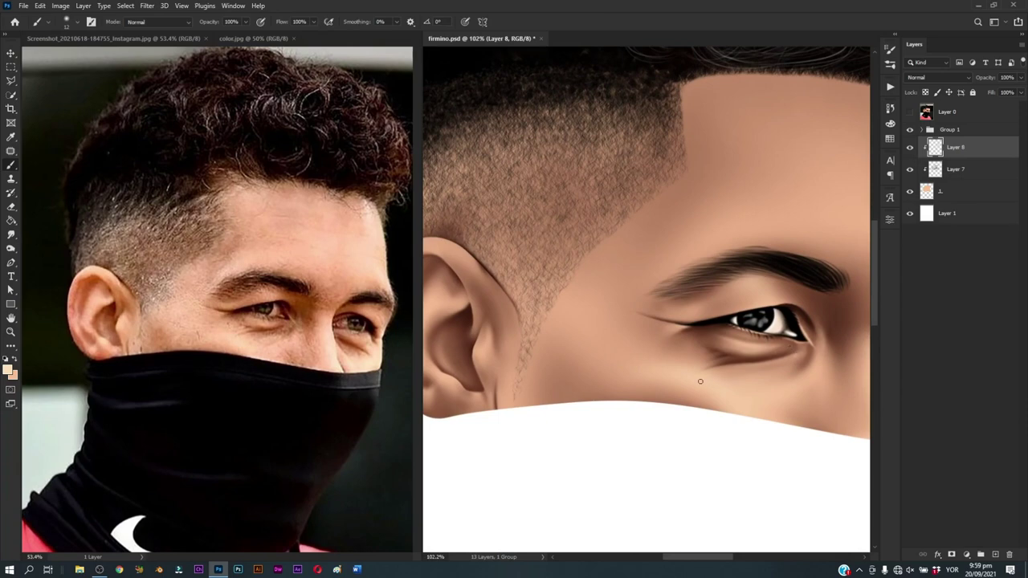
drag(637, 384, 665, 367)
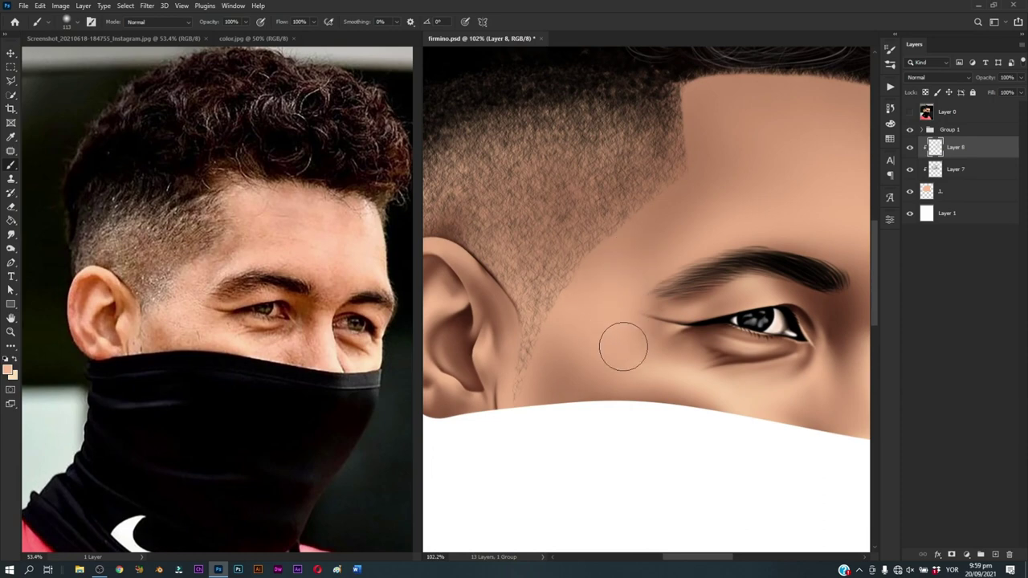
drag(613, 318, 612, 321)
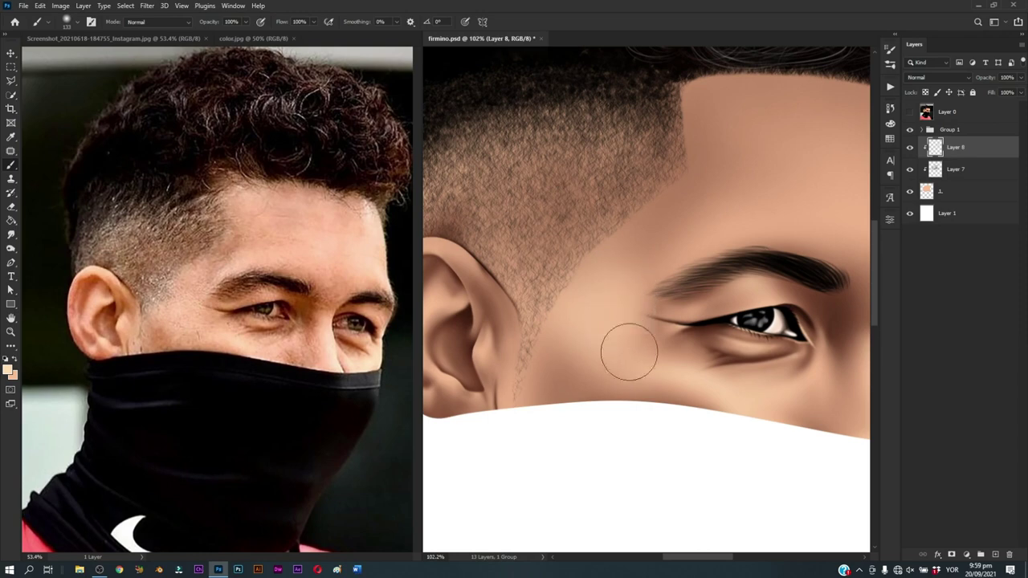
key(z)
scroll(664, 439, down, 5)
scroll(670, 436, up, 2)
key(b)
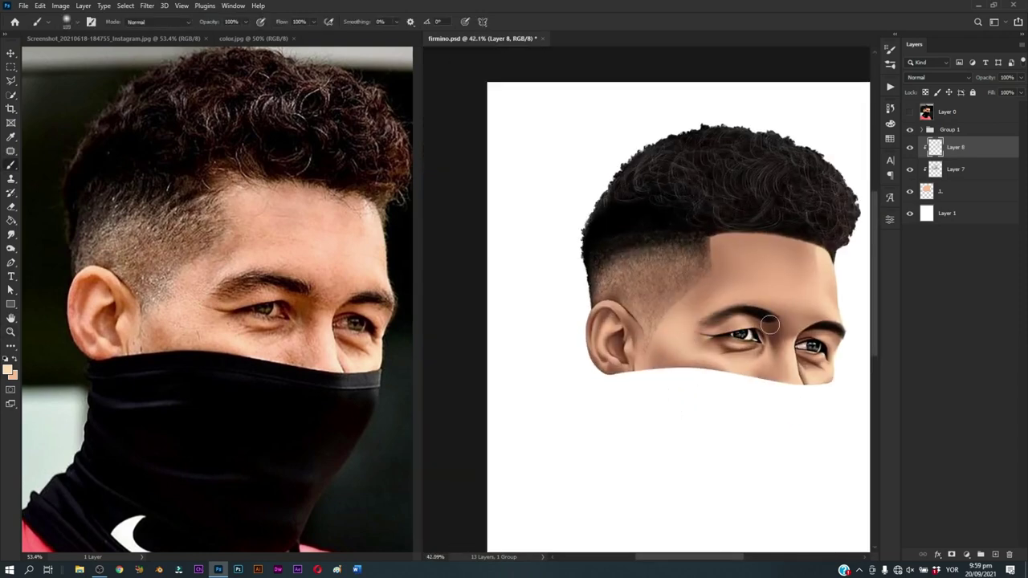
Step: Sample skin colours from the forehead and near the brow
scroll(769, 324, up, 1)
scroll(747, 333, up, 2)
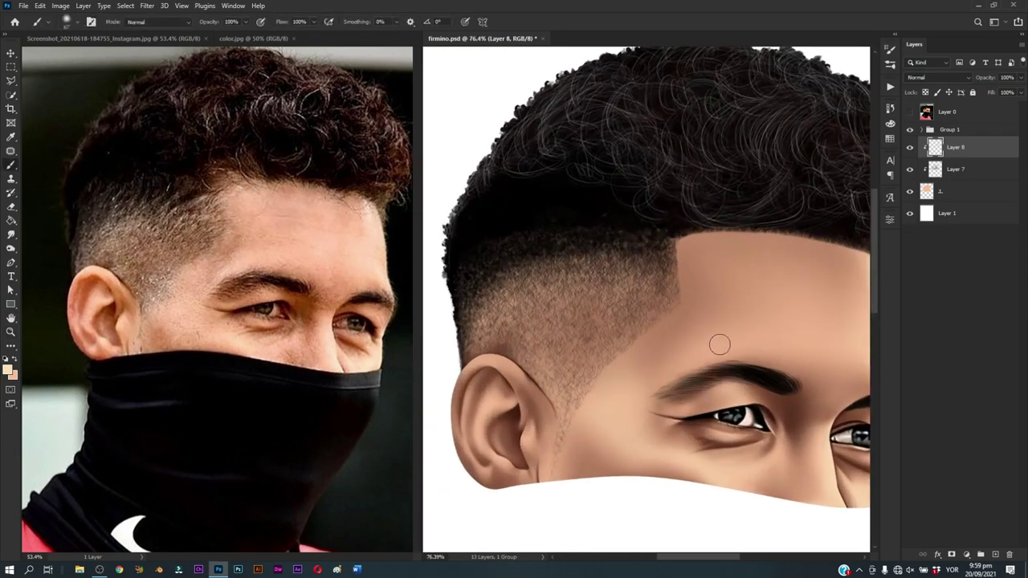
alt+click(719, 345)
alt+click(634, 416)
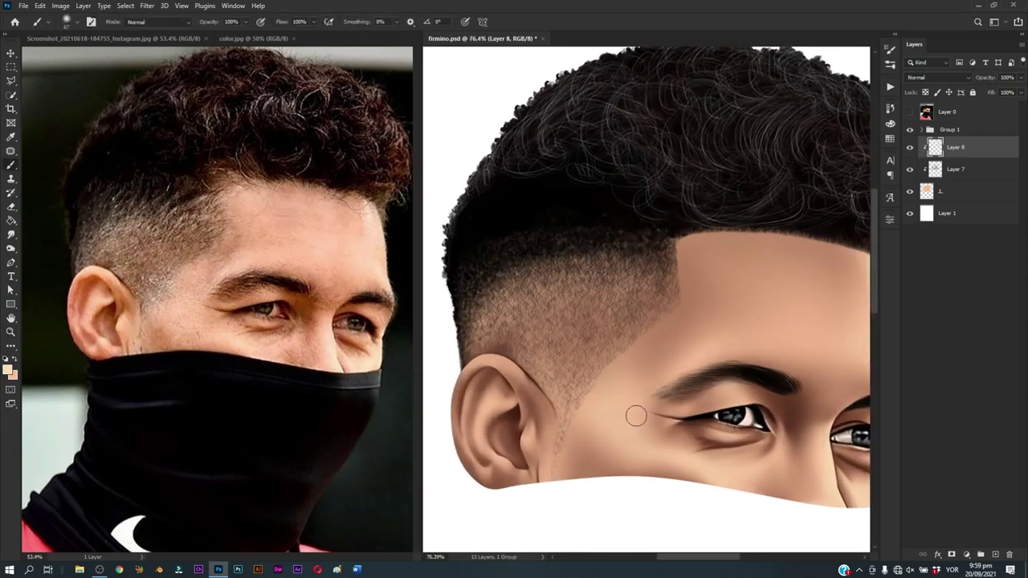
drag(729, 342, 674, 353)
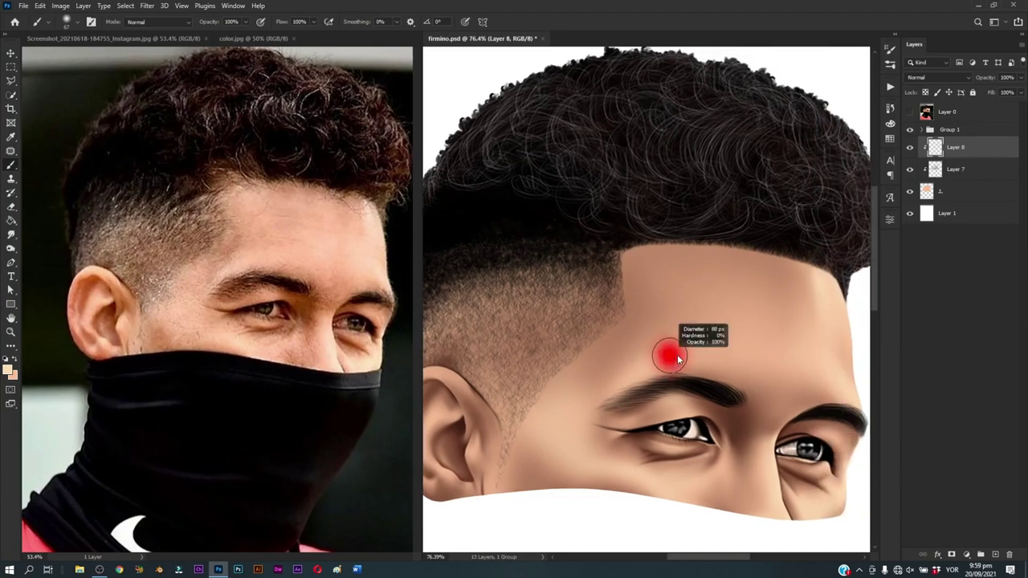
alt+click(719, 371)
alt+click(737, 398)
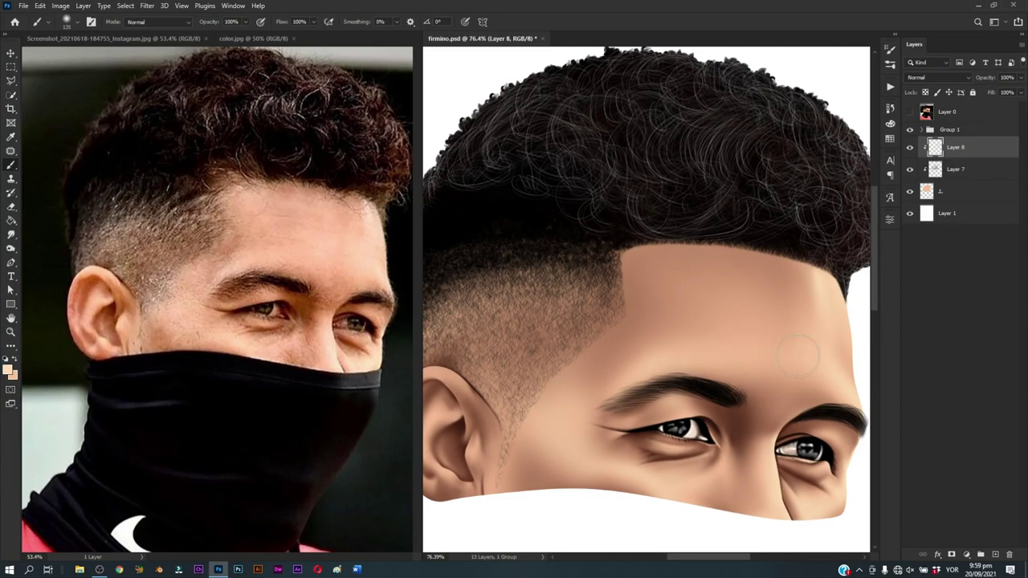
scroll(750, 429, down, 3)
scroll(750, 429, up, 2)
Step: Shrink the brush from 225 px and paint light peach tone below the hairline
alt+right_click(752, 303)
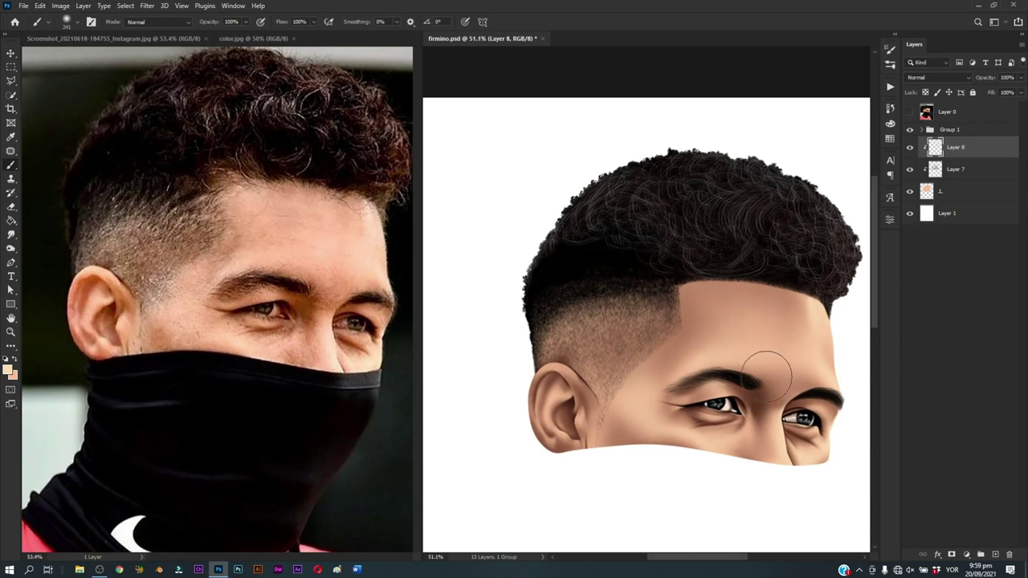
scroll(717, 311, up, 2)
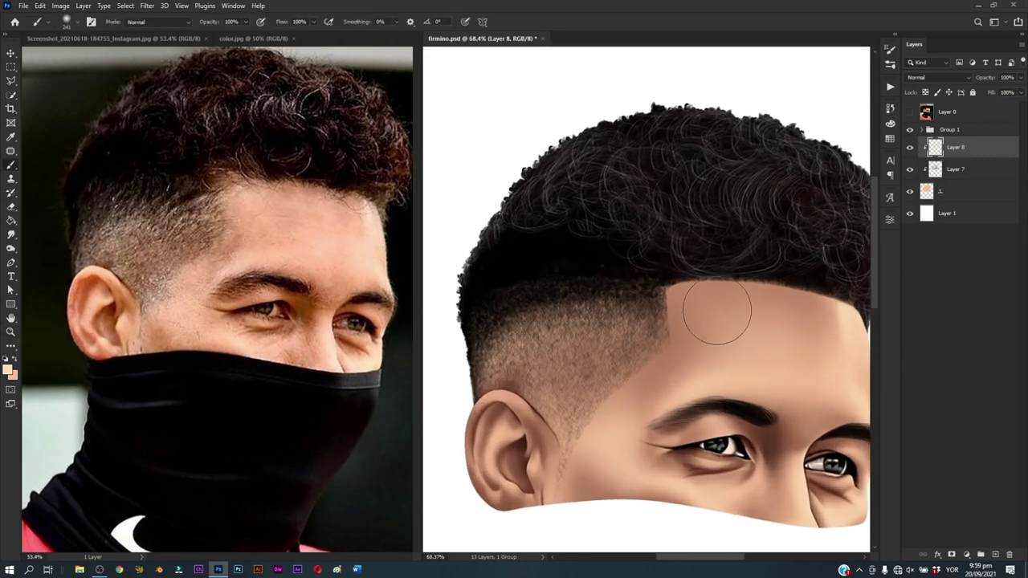
alt+right_click(699, 297)
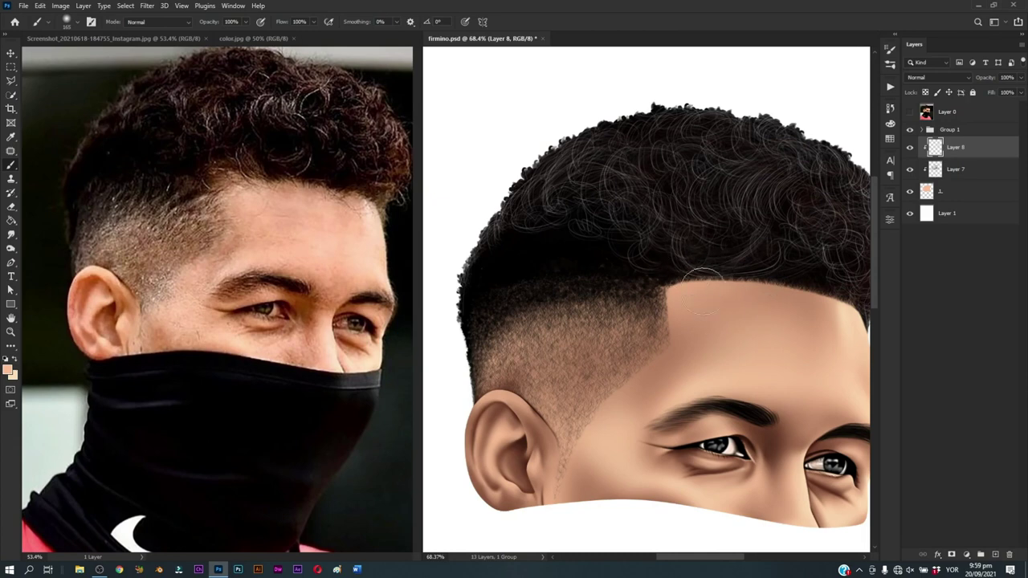
alt+click(707, 321)
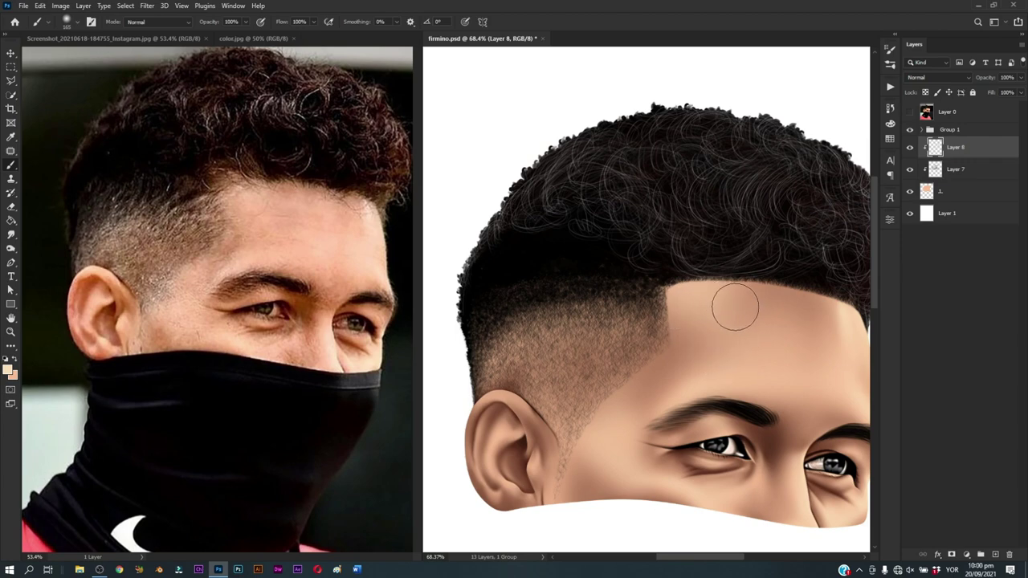
drag(734, 303, 670, 315)
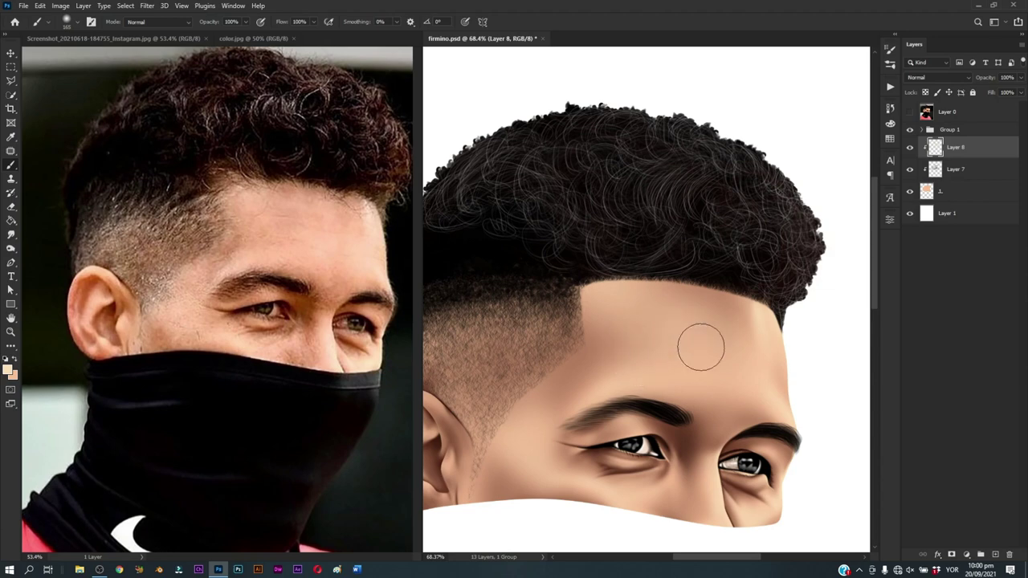
key(z)
scroll(712, 419, down, 5)
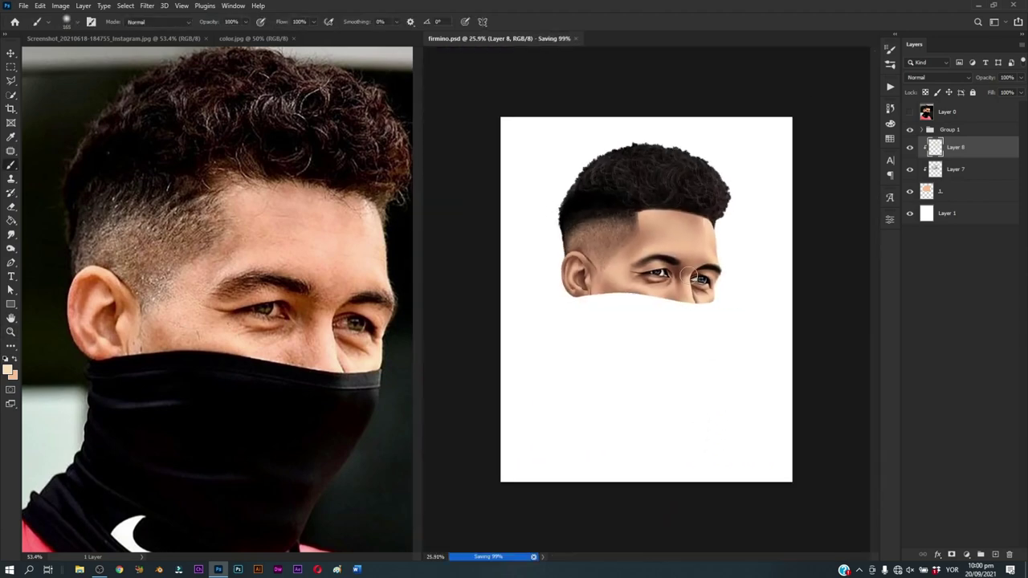
scroll(681, 265, up, 4)
Step: Paint a subtle skin blend over the right temple and resize the brush near the eyebrow
key(b)
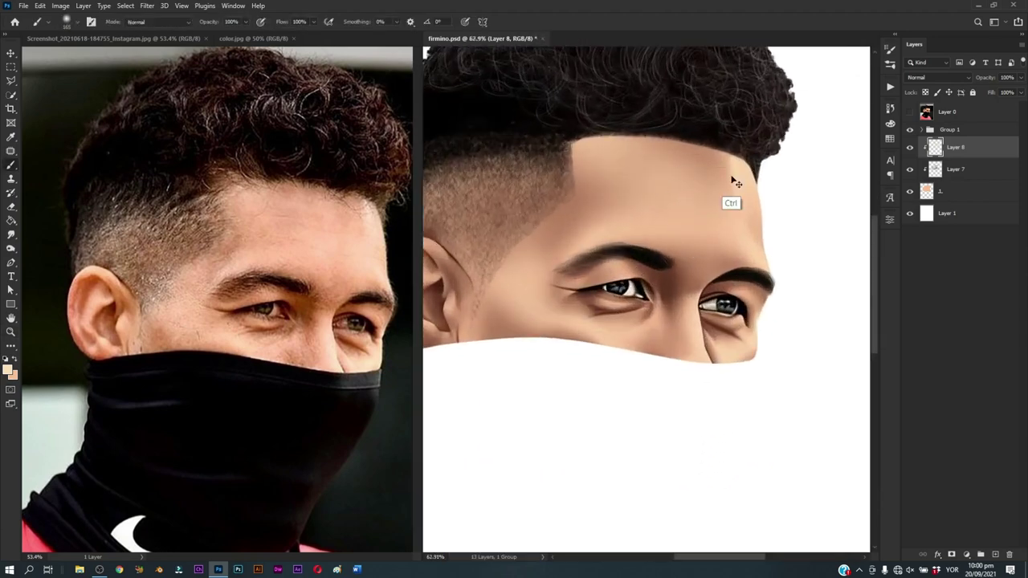
drag(649, 126, 788, 260)
key(z)
scroll(552, 263, up, 1)
scroll(551, 263, up, 1)
alt+right_click(604, 259)
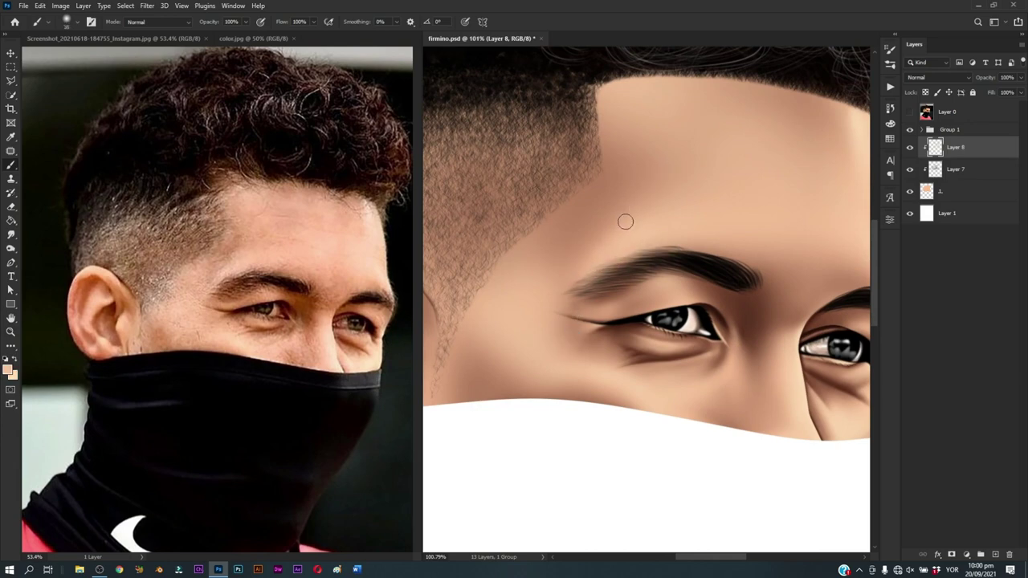
Step: Sample the brow skin colour and paint soft tone along the hairline fade
key(z)
mouse_move(651, 208)
mouse_down()
mouse_move(639, 352)
mouse_move(659, 321)
mouse_up()
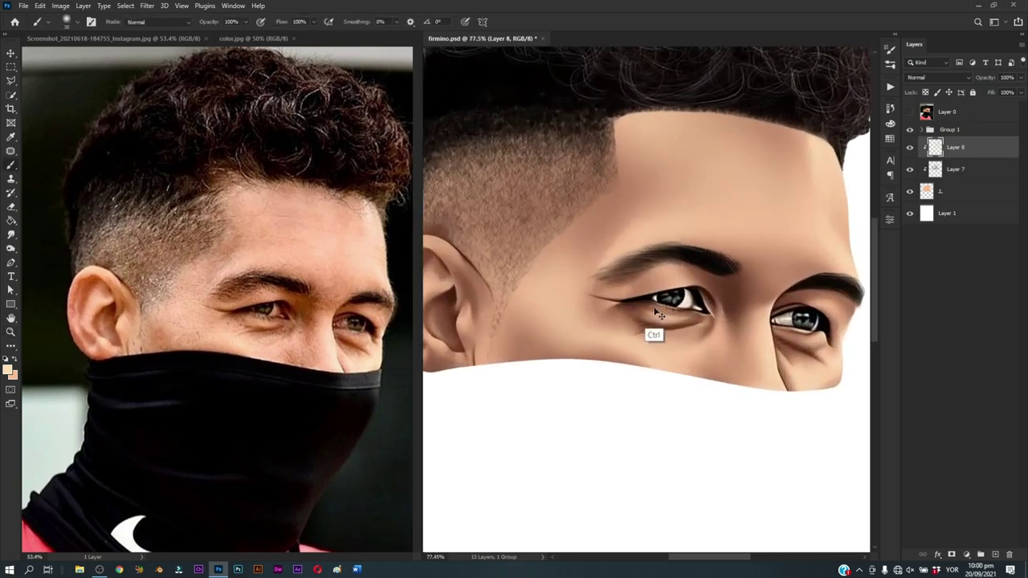
alt+click(638, 248)
drag(598, 233, 632, 276)
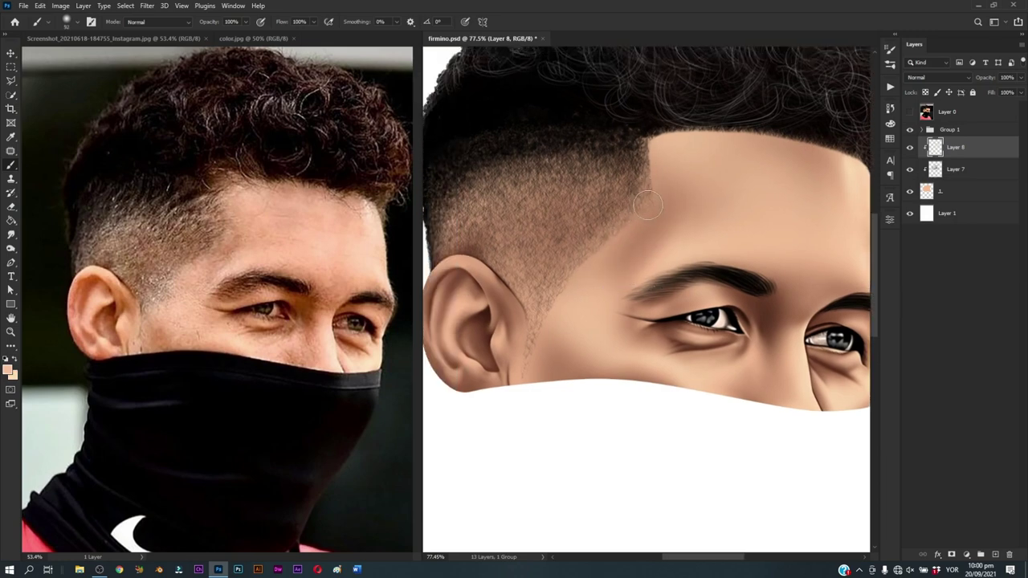
drag(647, 206, 622, 200)
drag(558, 297, 583, 298)
drag(598, 247, 654, 249)
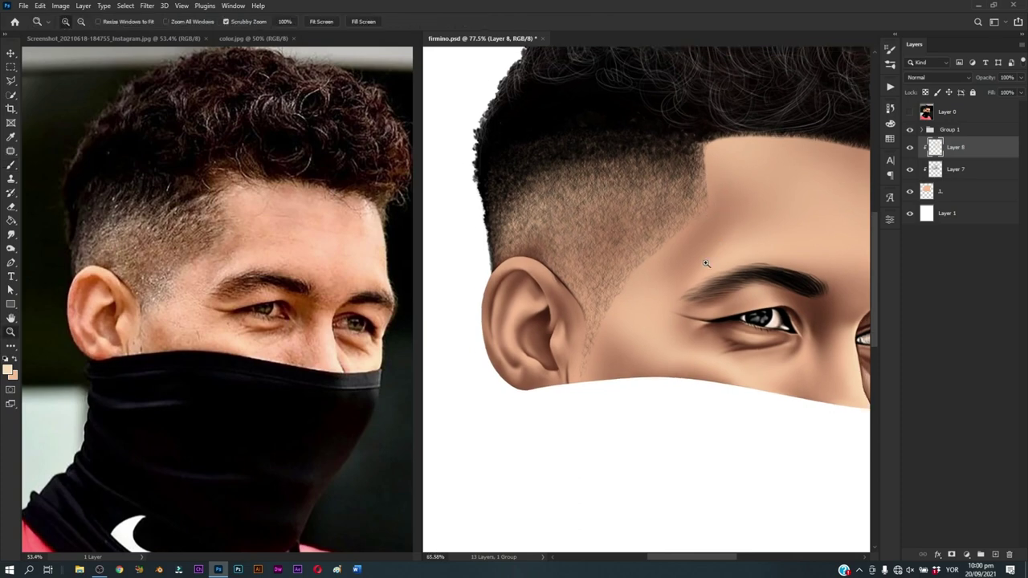
Step: Save the firmino.psd portrait
scroll(699, 264, down, 5)
scroll(614, 256, up, 3)
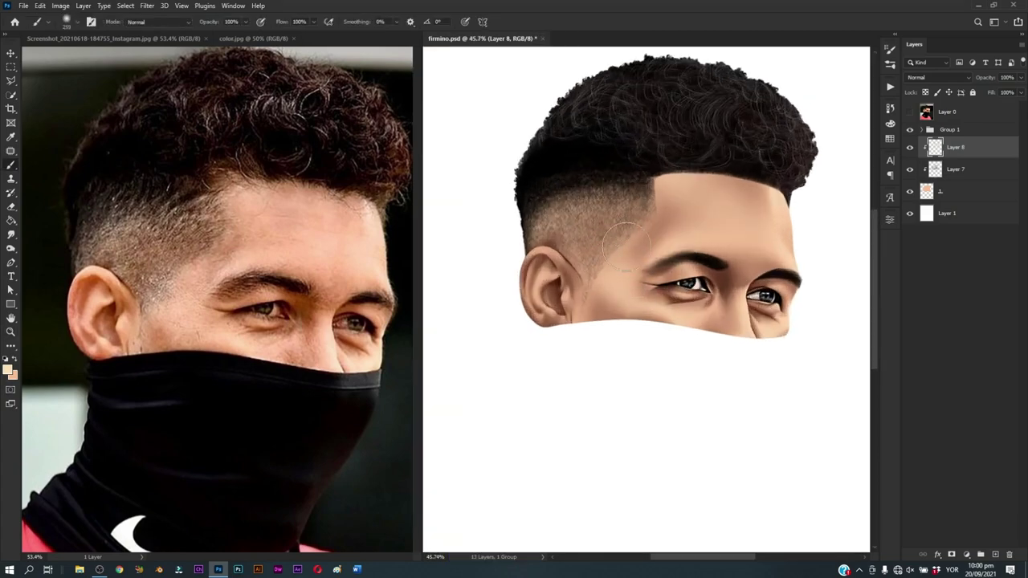
scroll(663, 351, down, 4)
key(ctrl+s)
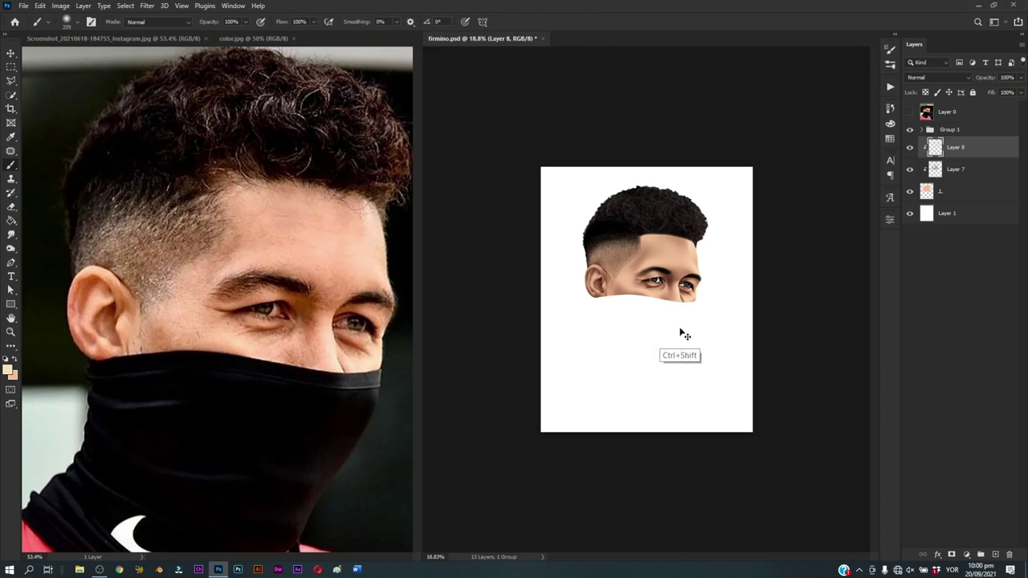
key(ctrl+space)
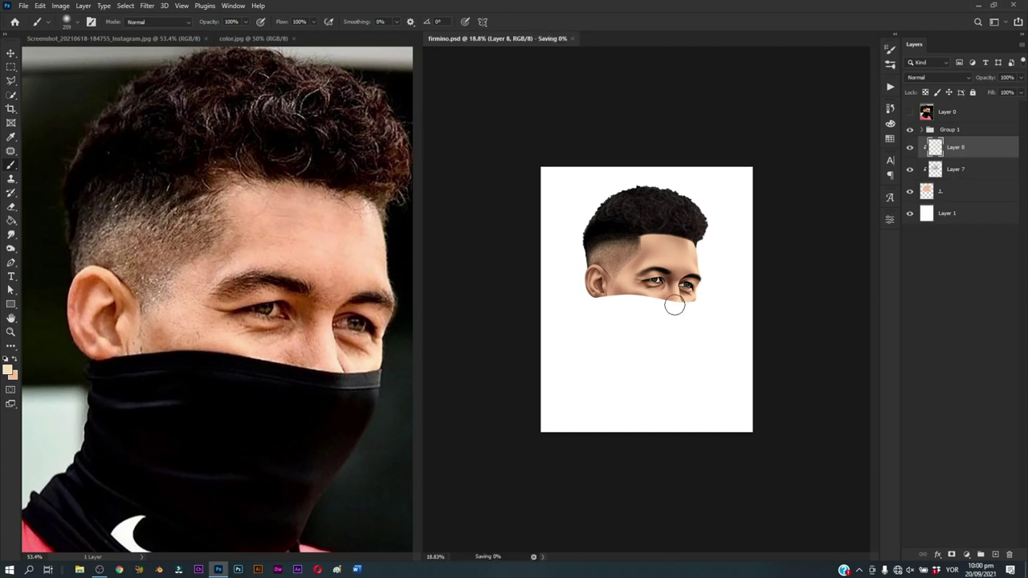
Step: Outline the ear's upper rim with a path, paint inside the selection at about 33 px, then deselect
mouse_move(574, 270)
mouse_down()
mouse_move(726, 351)
mouse_move(613, 367)
mouse_up()
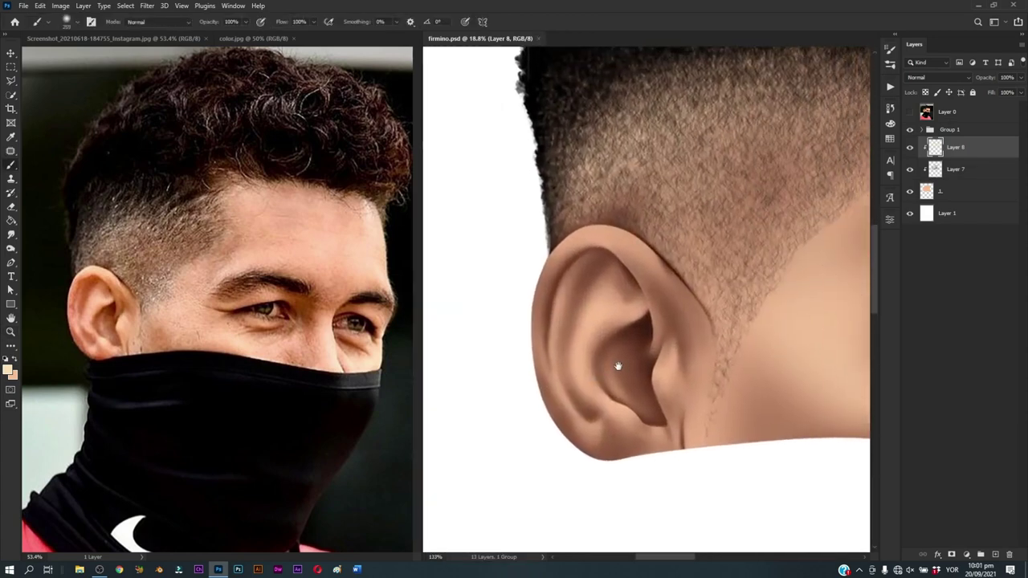
key(p)
drag(542, 268, 552, 254)
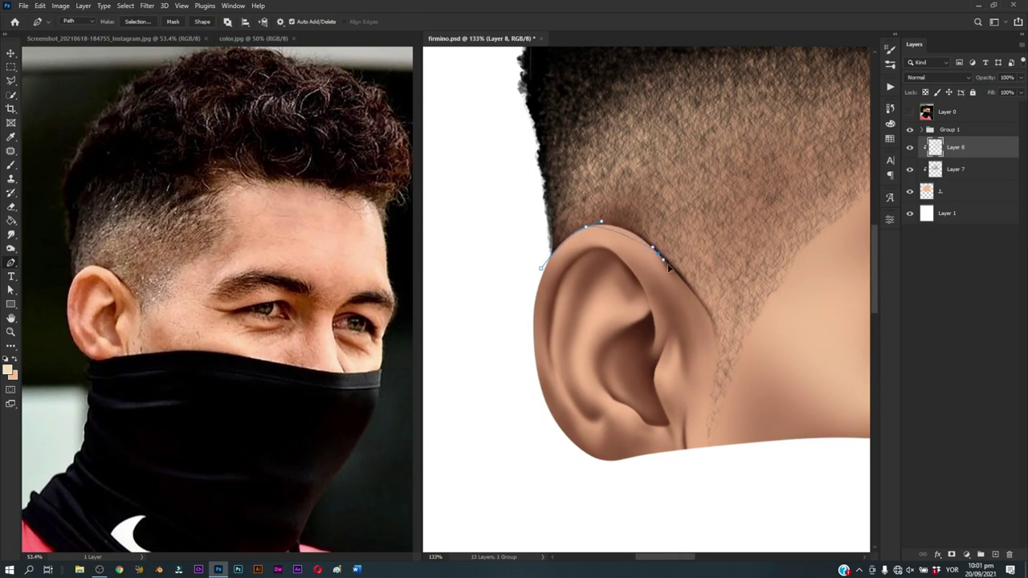
click(688, 283)
click(710, 321)
key(ctrl+Return)
key(b)
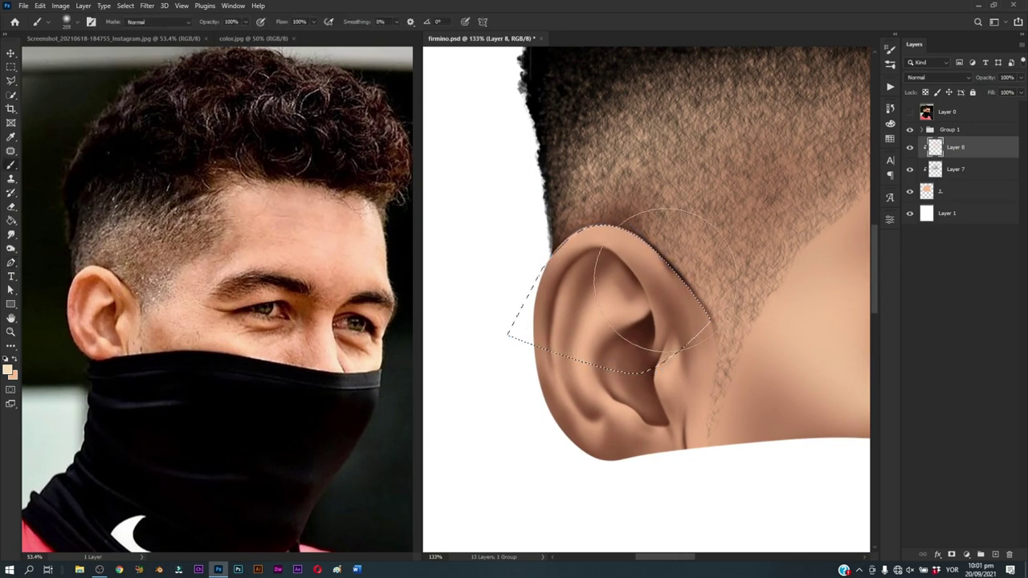
drag(608, 271, 571, 267)
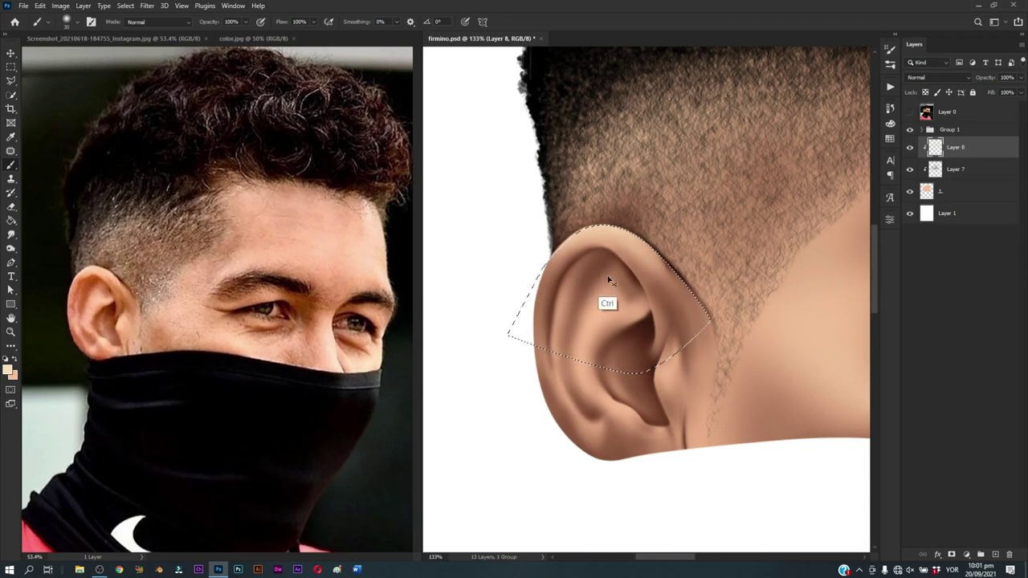
key(ctrl+d)
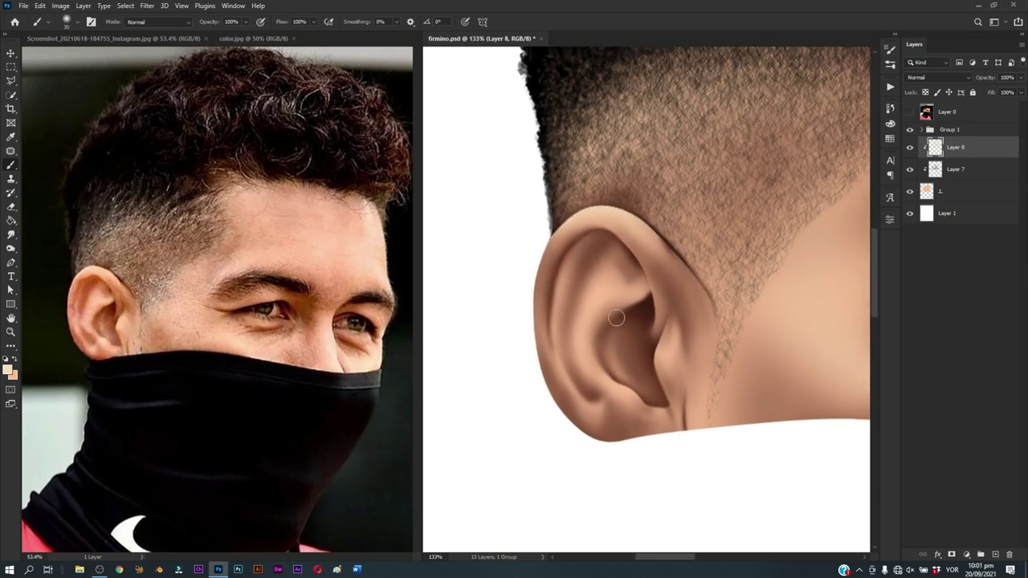
Step: Shade the upper ear with a small brush and sample a lighter skin tone
drag(573, 280, 566, 274)
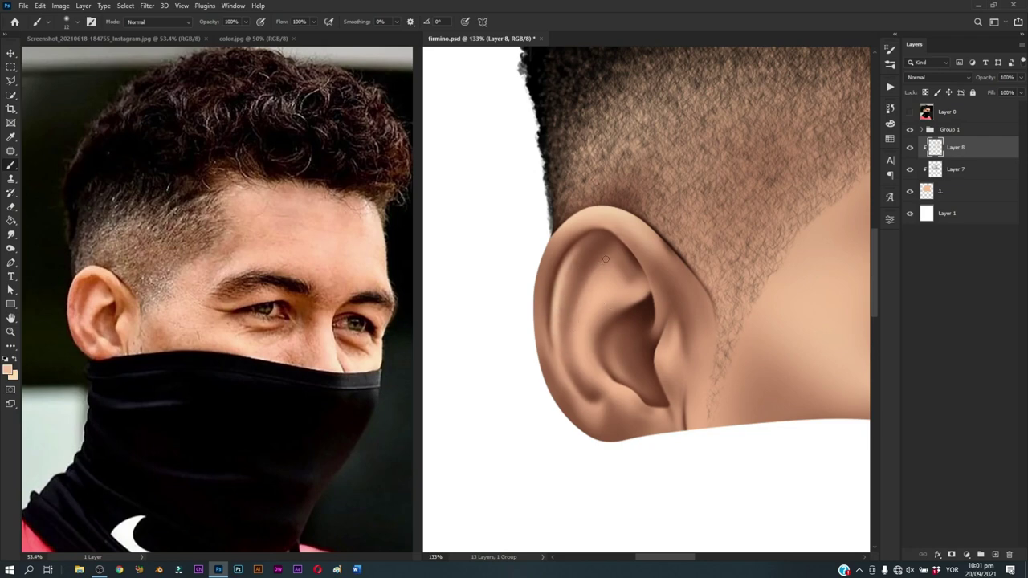
drag(606, 258, 611, 259)
drag(577, 334, 581, 328)
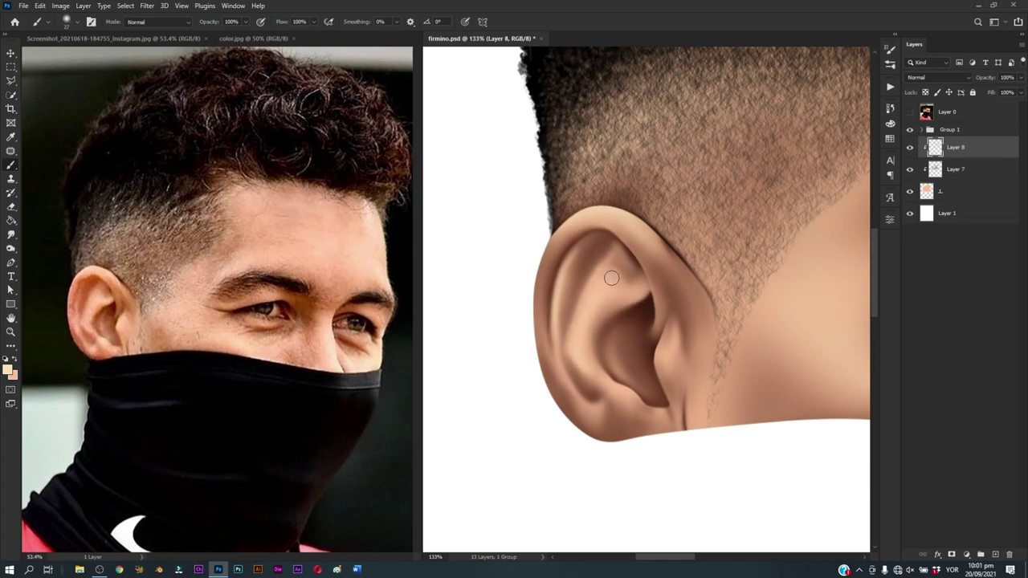
drag(611, 298, 612, 280)
drag(631, 295, 625, 294)
alt+click(625, 294)
Step: Shade the inner ear folds with sampled tones at size 17, then start a path inside the ear
mouse_move(597, 305)
mouse_down()
mouse_move(566, 307)
mouse_move(584, 331)
mouse_move(592, 310)
mouse_up()
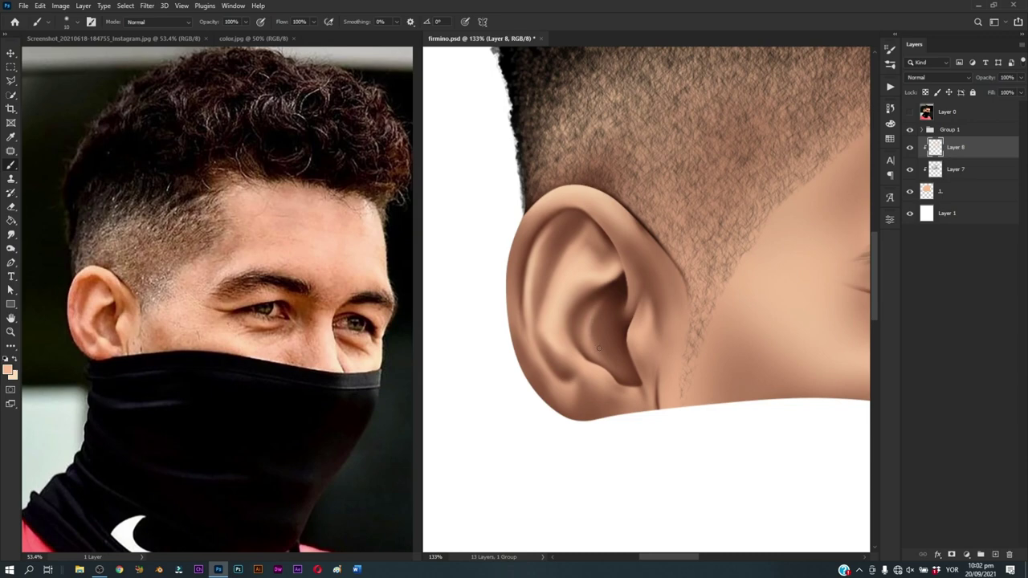
drag(599, 347, 592, 344)
drag(592, 337, 587, 326)
alt+click(615, 342)
alt+click(636, 337)
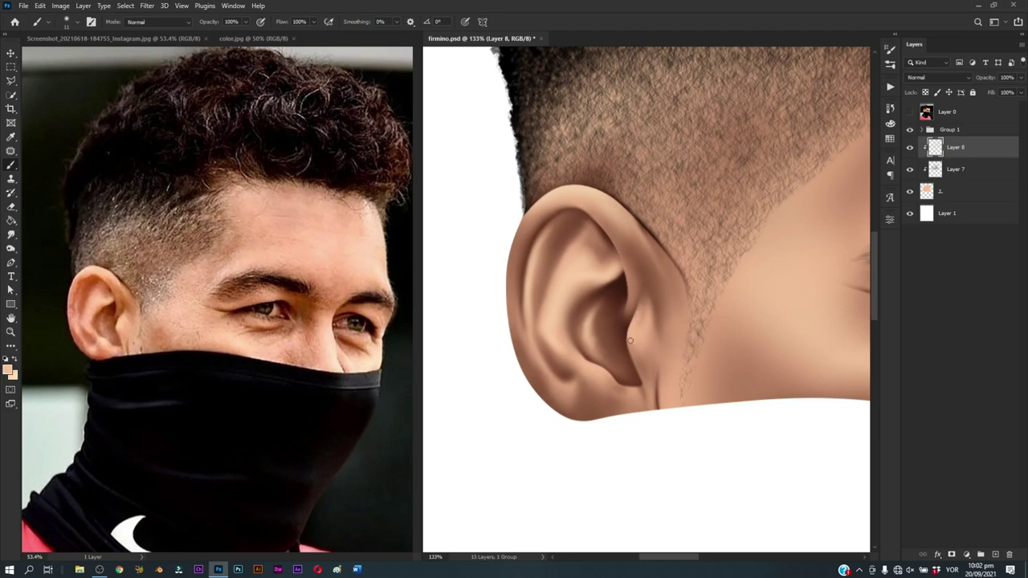
key(p)
drag(644, 286, 637, 307)
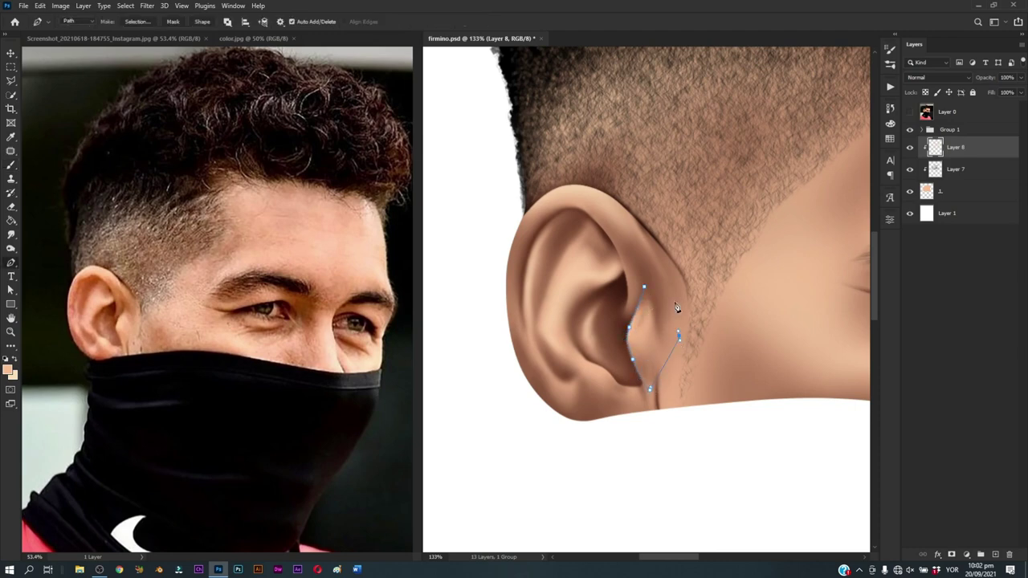
Step: Lighten the inner ear edge inside the path selection, then deselect
key(Return)
key(b)
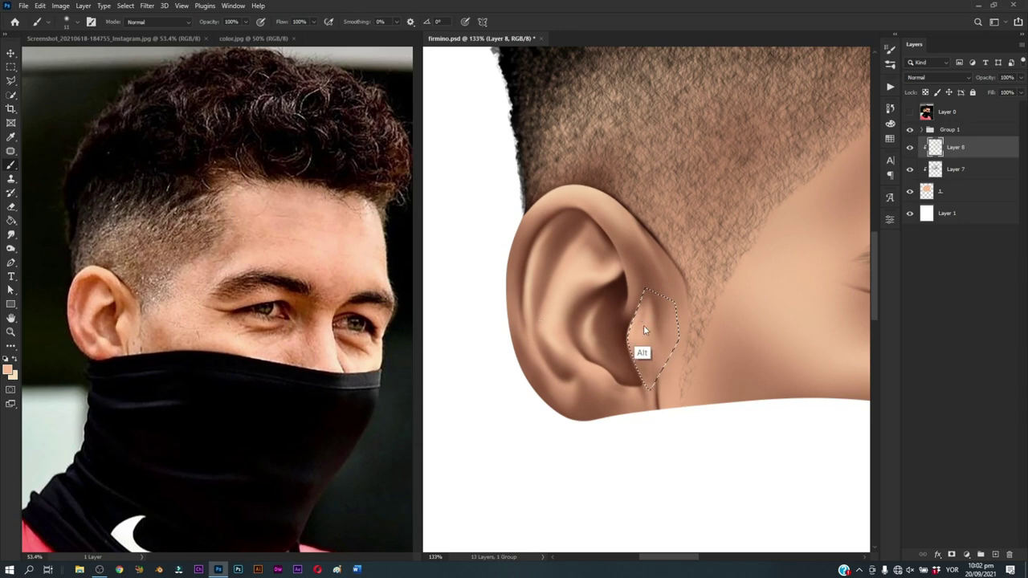
alt+click(633, 329)
mouse_move(633, 328)
mouse_down()
mouse_move(630, 345)
mouse_move(631, 305)
mouse_move(634, 319)
mouse_up()
key(ctrl+d)
Step: Shade the lower ear with sampled skin and cream tones using a brush around 9 px
drag(557, 378, 554, 354)
alt+click(579, 359)
mouse_move(603, 384)
mouse_down()
mouse_move(602, 372)
mouse_move(532, 375)
mouse_up()
drag(535, 362, 541, 361)
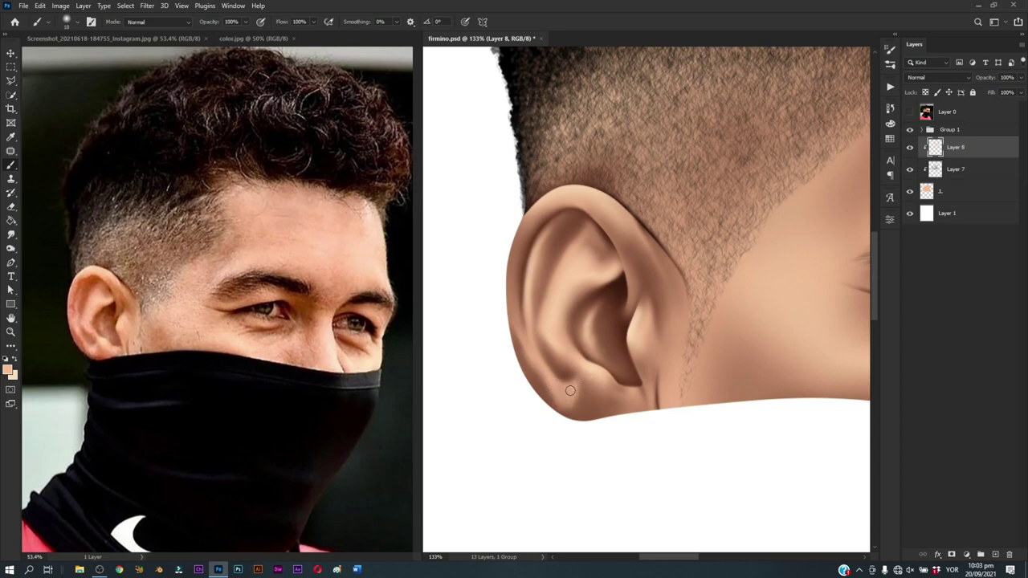
drag(571, 391, 566, 385)
alt+click(585, 378)
drag(575, 387, 573, 390)
mouse_move(537, 360)
mouse_down()
mouse_move(528, 345)
mouse_move(538, 354)
mouse_up()
Step: Refine the earlobe's crease and outer edge with a brush of about 11 px
scroll(565, 381, up, 3)
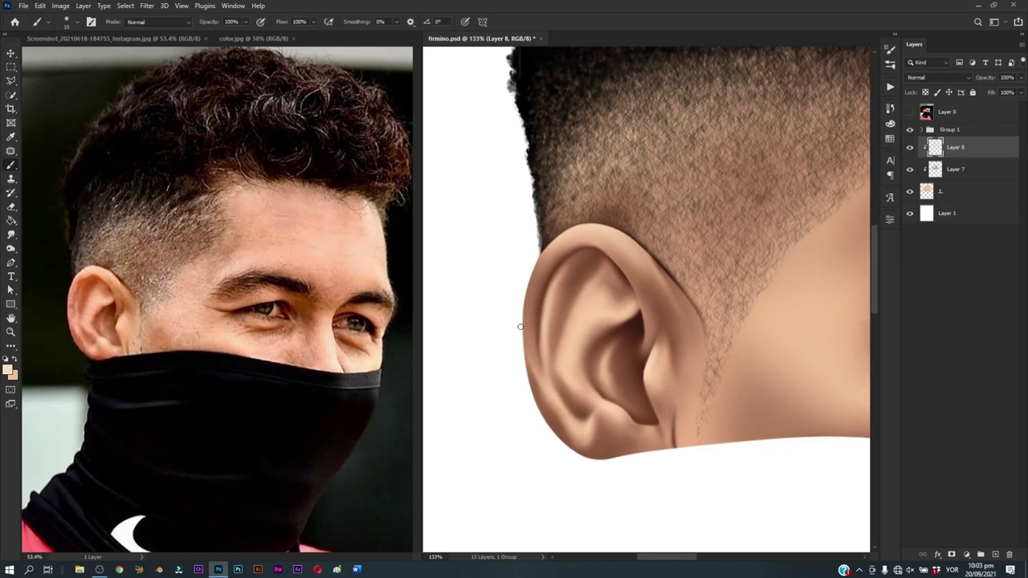
drag(516, 335, 522, 307)
drag(534, 369, 519, 341)
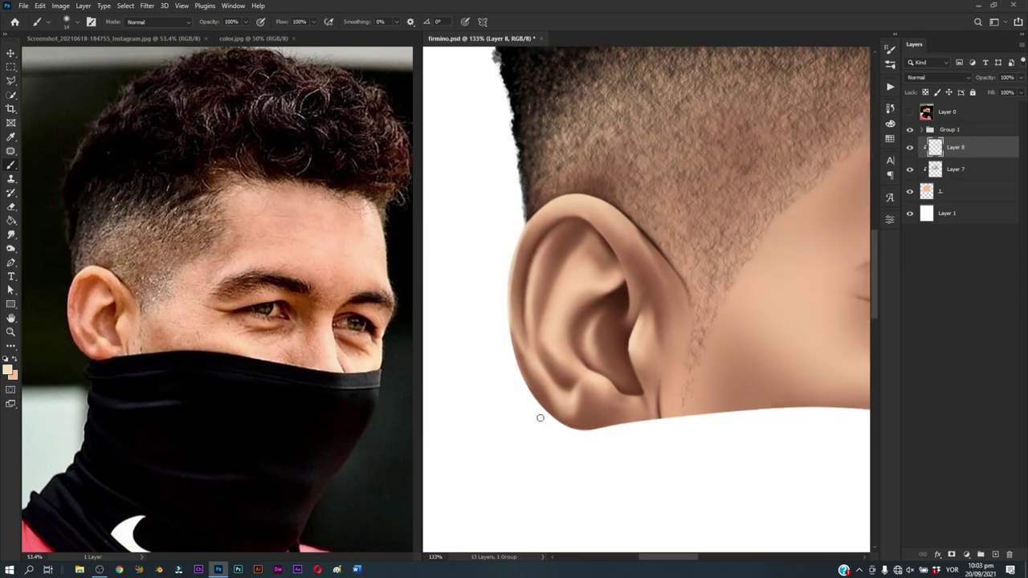
drag(570, 429, 541, 388)
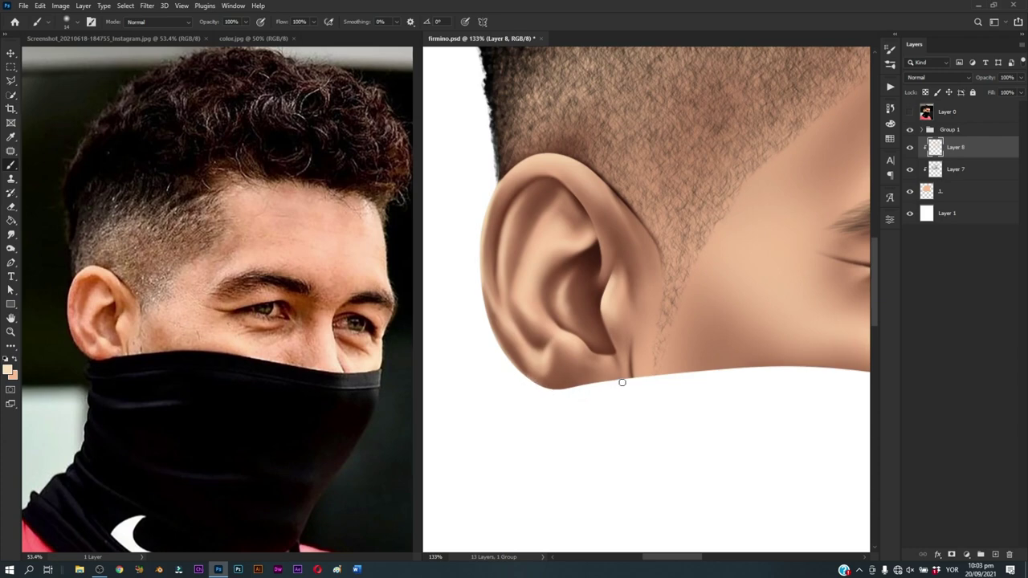
mouse_move(619, 356)
mouse_down()
mouse_move(627, 370)
mouse_move(603, 344)
mouse_up()
drag(590, 357, 580, 353)
Step: Enlarge the brush and sample face and cheek skin tones
key(z)
drag(614, 367, 605, 412)
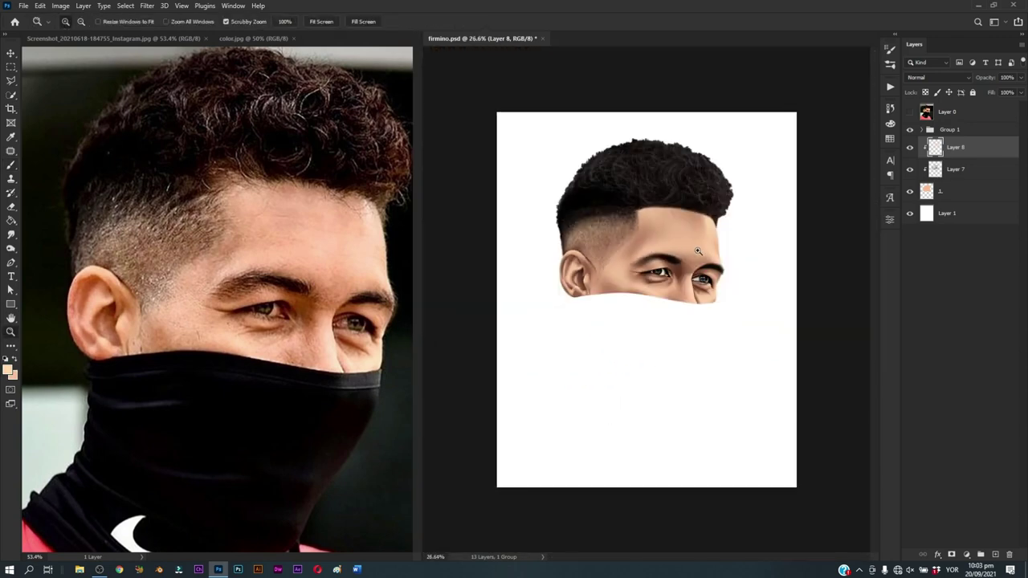
drag(698, 252, 714, 257)
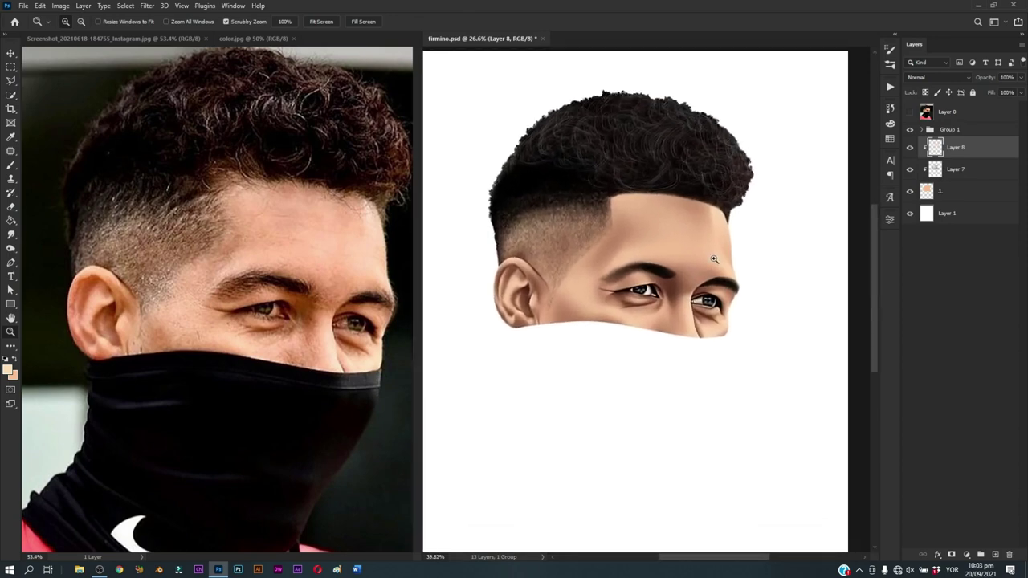
drag(714, 259, 712, 258)
key(b)
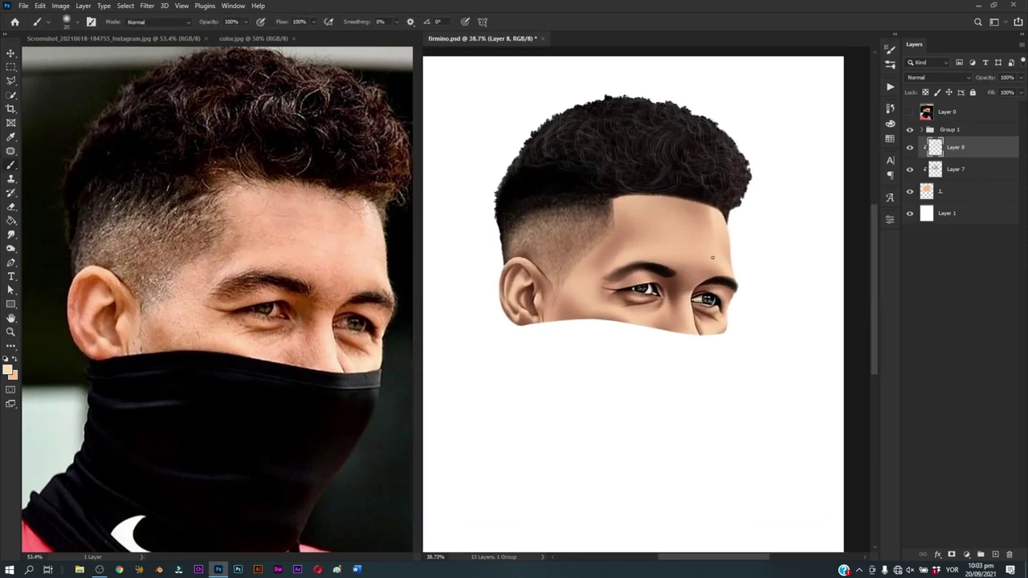
drag(661, 231, 663, 233)
alt+click(593, 282)
alt+click(586, 271)
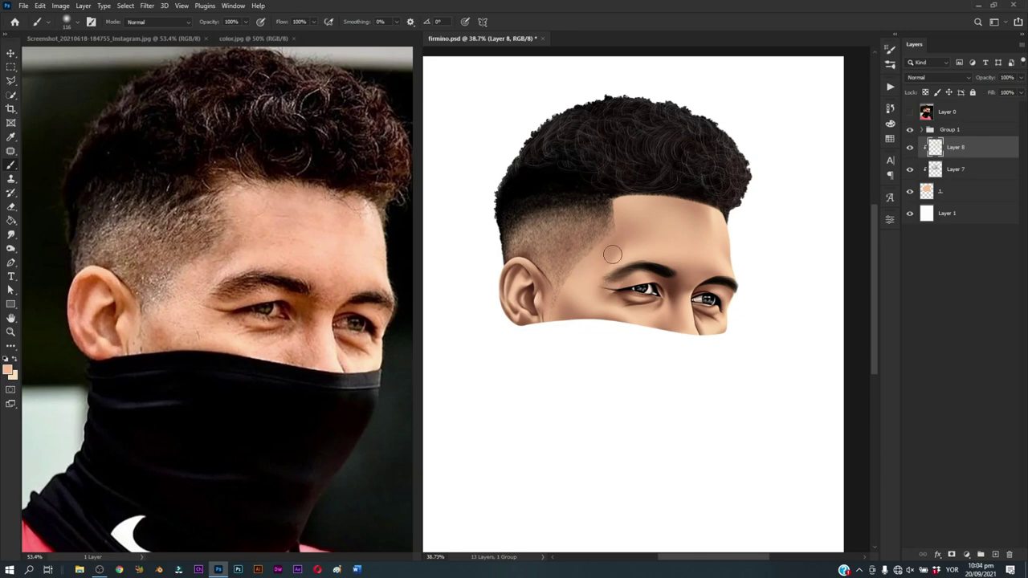
alt+click(583, 276)
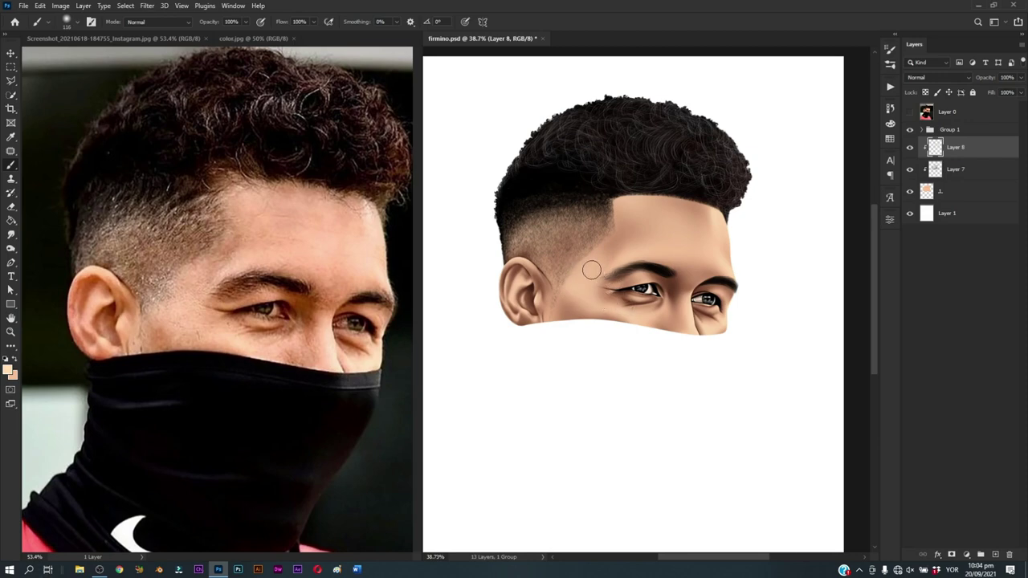
Step: Zoom out, briefly preview the reference photo, and save the portrait
key(z)
mouse_move(602, 298)
mouse_down()
mouse_move(655, 368)
mouse_move(638, 390)
mouse_up()
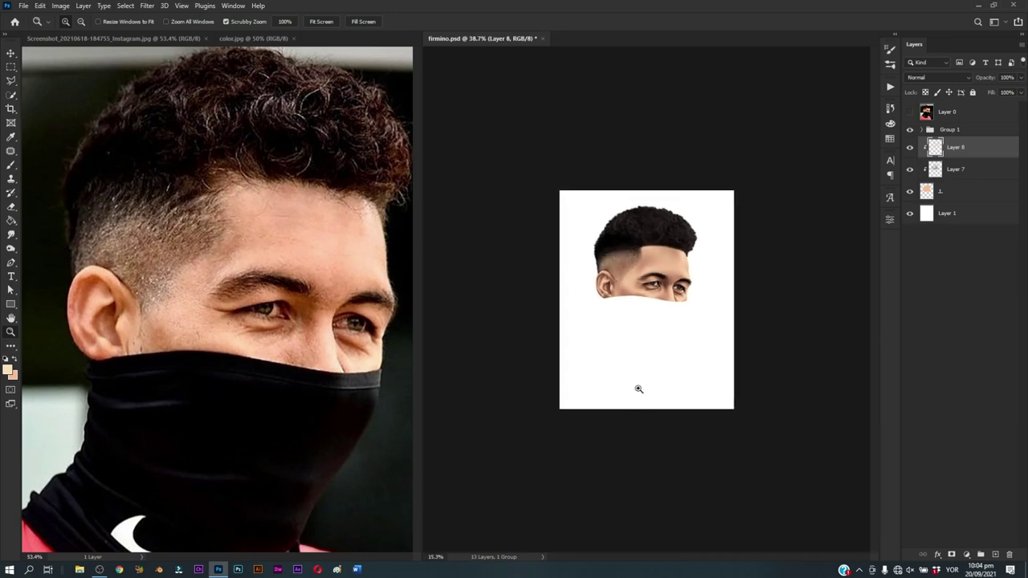
key(b)
click(910, 112)
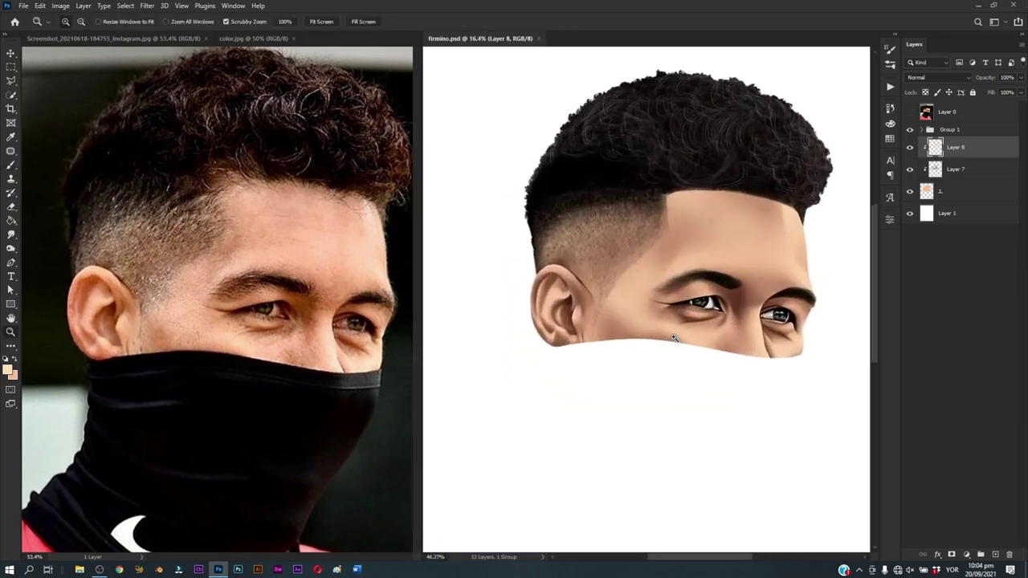
drag(626, 274, 671, 273)
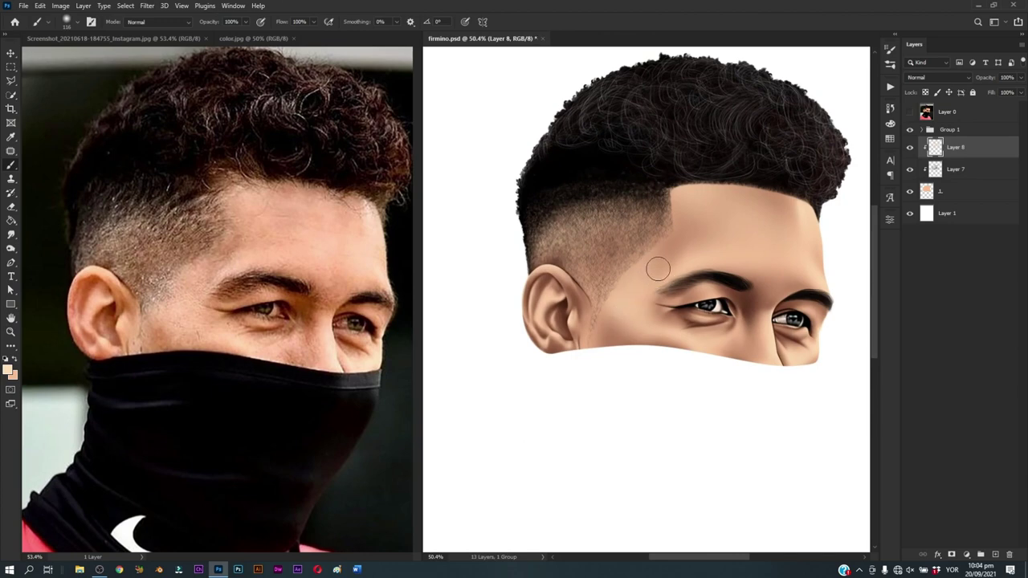
key(ctrl+s)
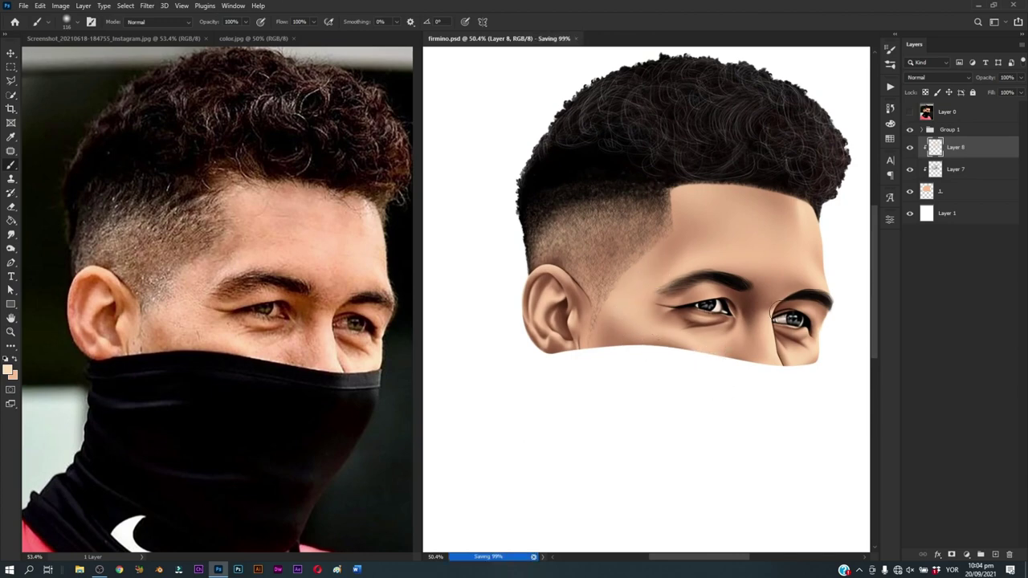
Step: Toggle Layer 8 off and on and zoom around the eyes to compare shading
click(911, 149)
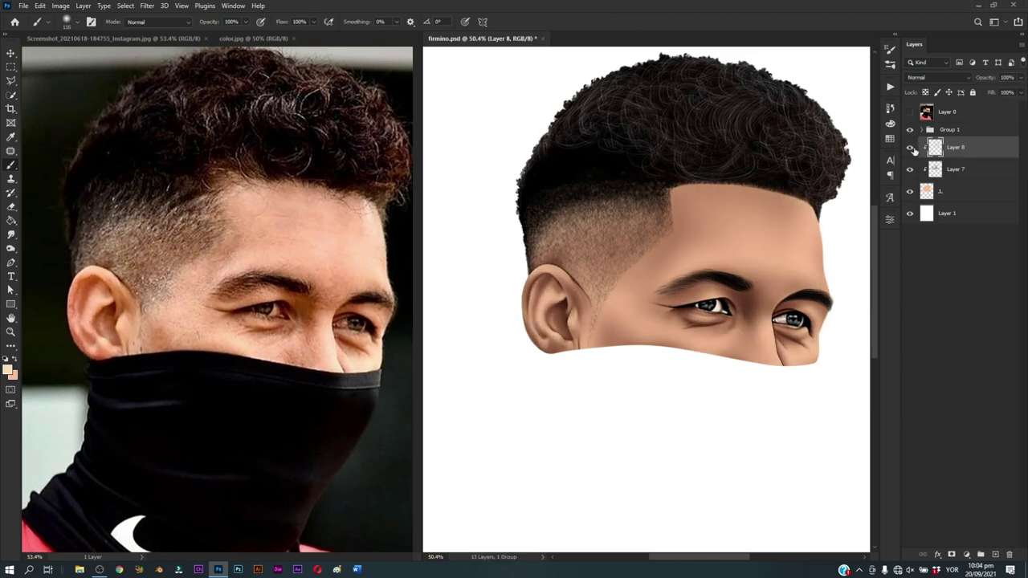
click(911, 148)
key(z)
drag(822, 241, 766, 302)
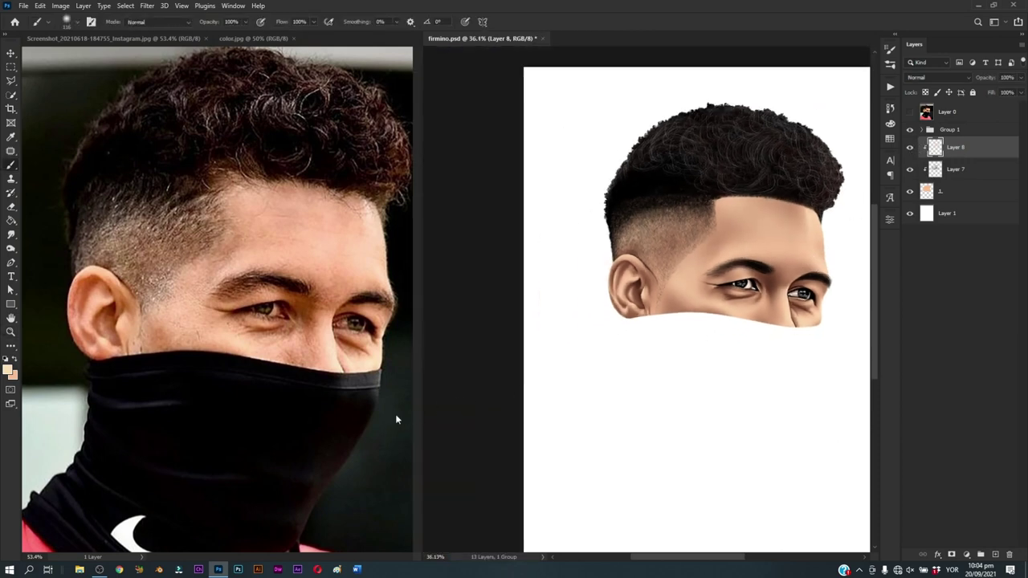
mouse_move(678, 278)
mouse_down()
mouse_move(750, 345)
mouse_move(770, 349)
mouse_up()
key(b)
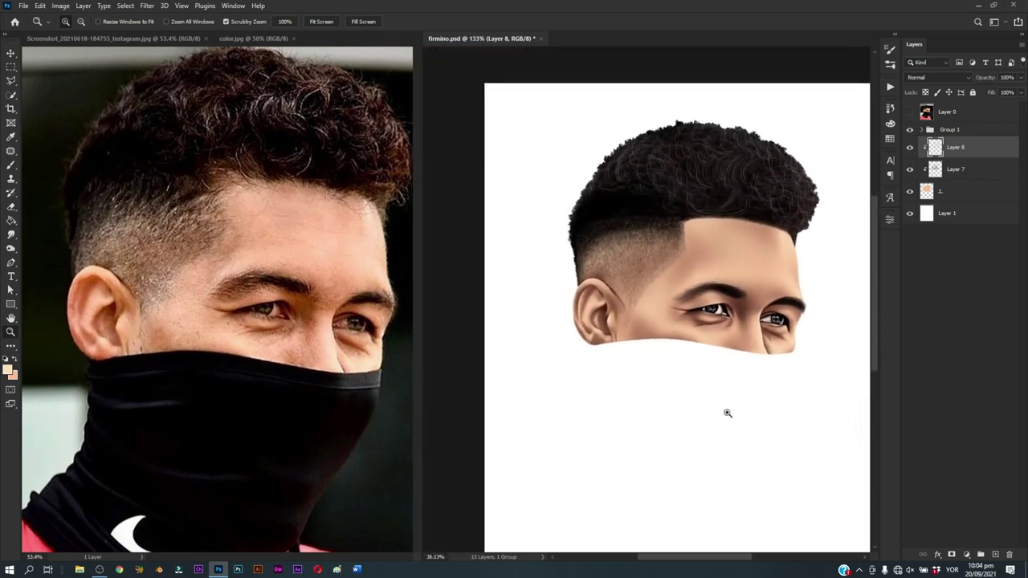
drag(769, 349, 725, 413)
key(b)
Step: Check the neck warmer in the reference screenshot, then show reference Layer 0 over the painting
click(361, 402)
key(z)
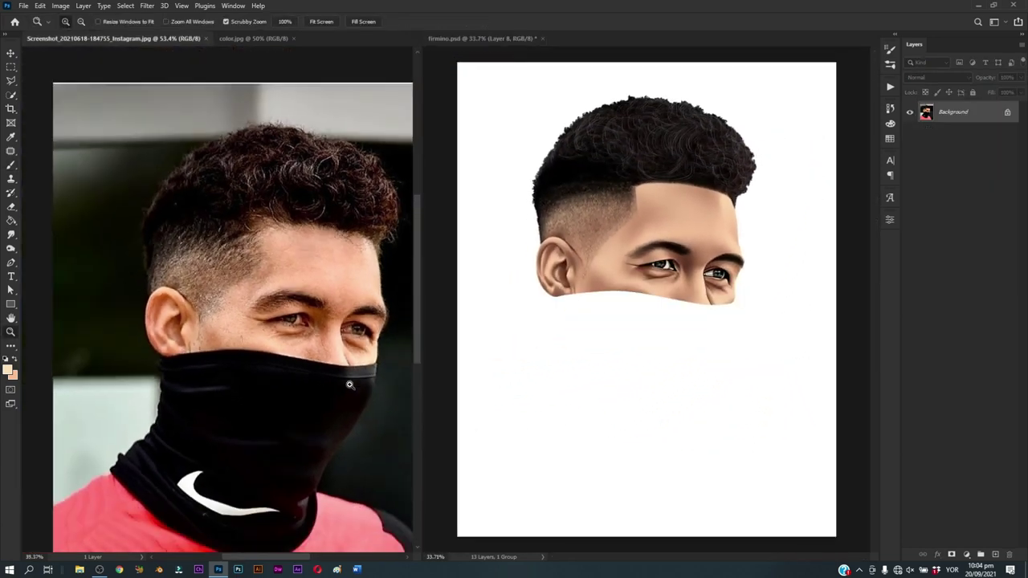
drag(351, 385, 344, 391)
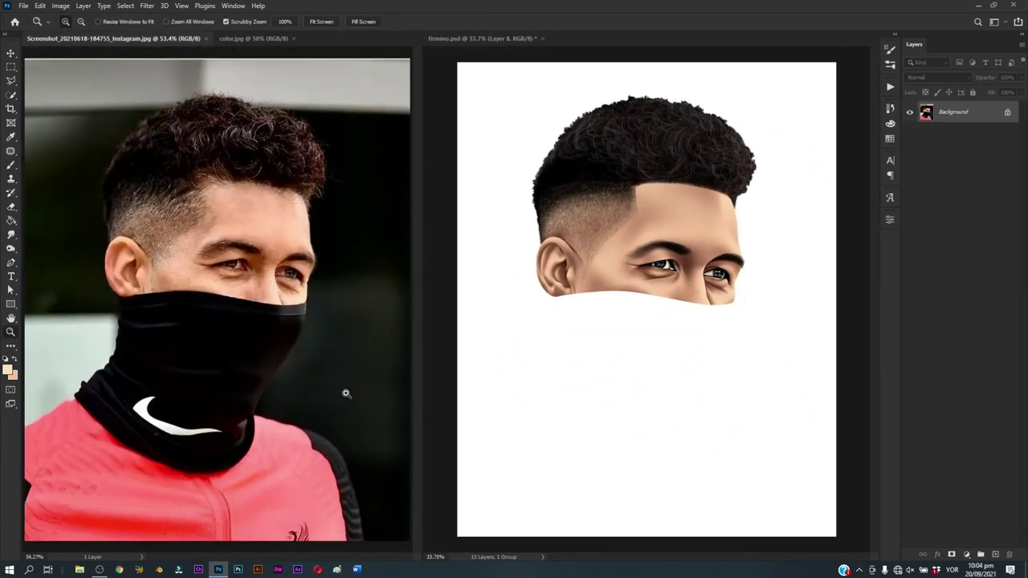
click(615, 408)
mouse_move(634, 345)
mouse_down()
mouse_move(649, 354)
mouse_move(638, 349)
mouse_up()
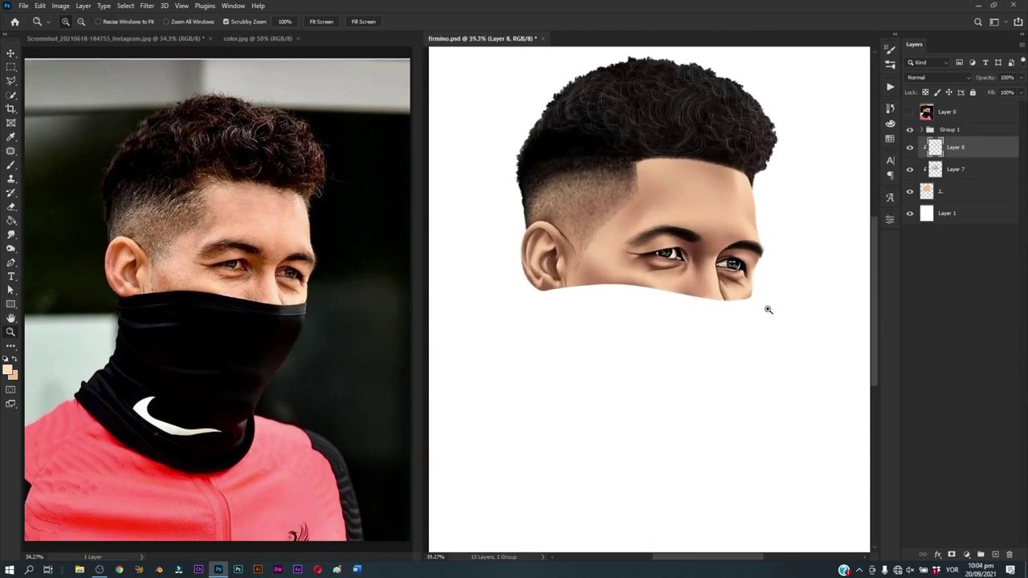
key(p)
click(910, 113)
Step: Add a new layer above Layer 1 and zoom in on the ear and neck warmer edge
click(969, 215)
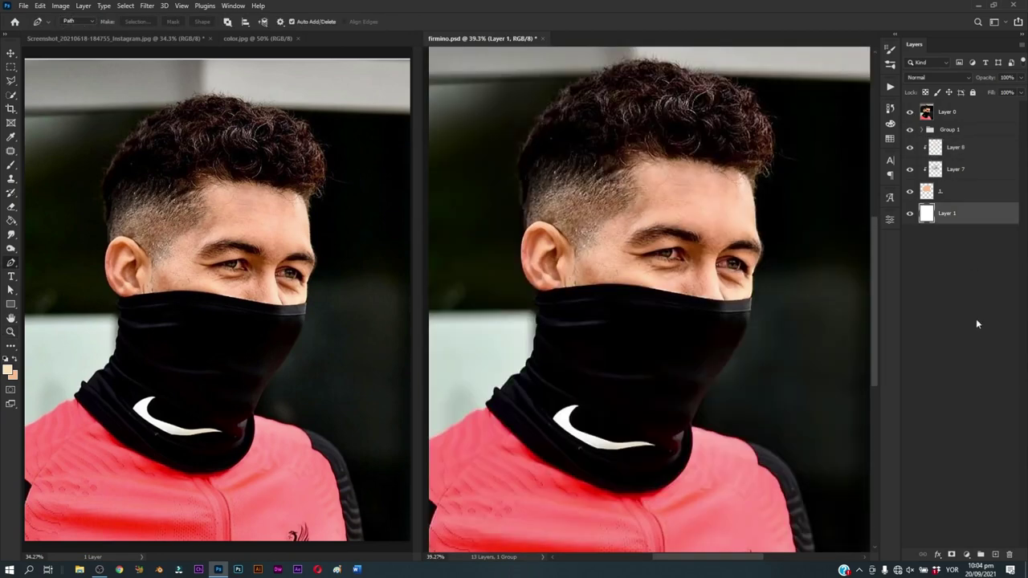
click(996, 554)
key(z)
mouse_move(633, 370)
mouse_down()
mouse_move(592, 360)
mouse_move(538, 298)
mouse_up()
key(p)
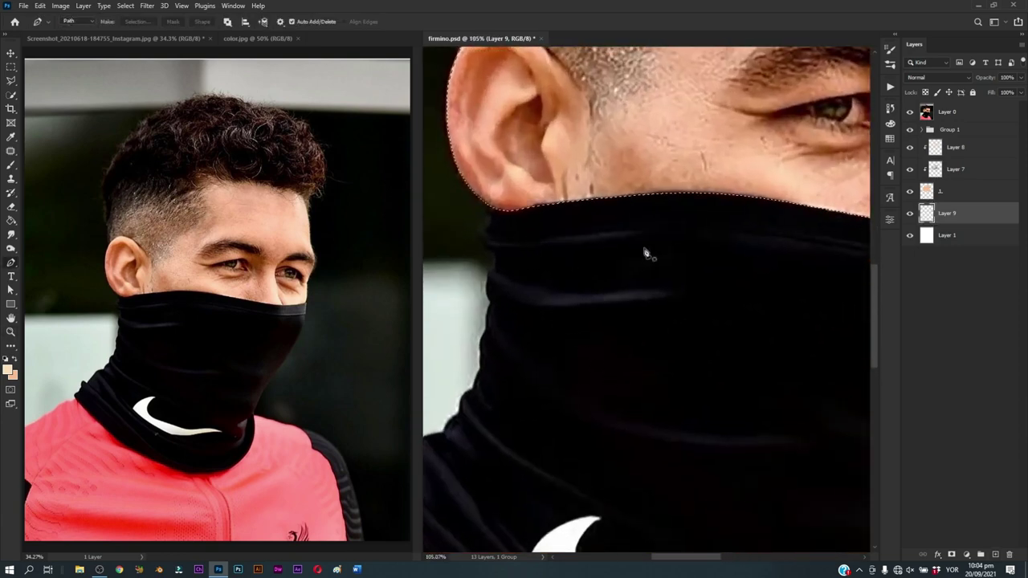
drag(535, 242, 580, 277)
alt+scroll(543, 259, up, 3)
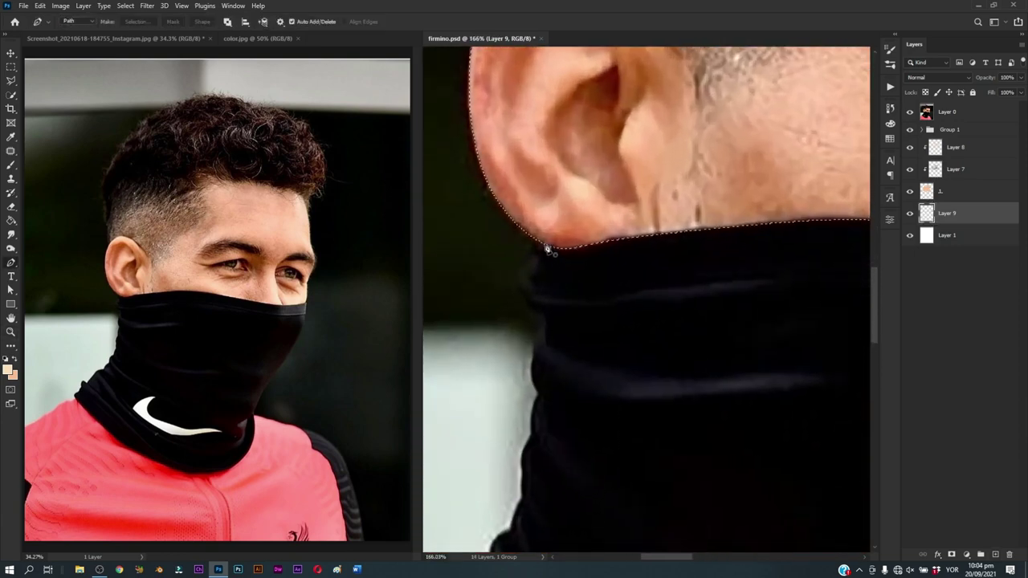
Step: Start the neck warmer Pen path at the earlobe and trace down the neck edge
mouse_move(544, 244)
mouse_down()
mouse_move(522, 292)
mouse_move(545, 322)
mouse_up()
scroll(545, 338, down, 3)
drag(540, 264, 542, 287)
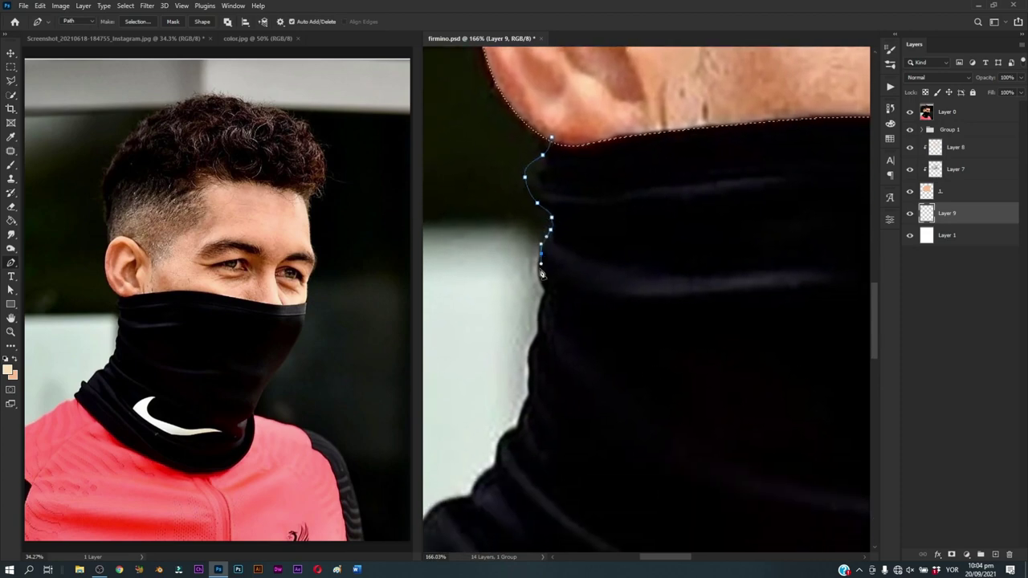
scroll(541, 287, down, 3)
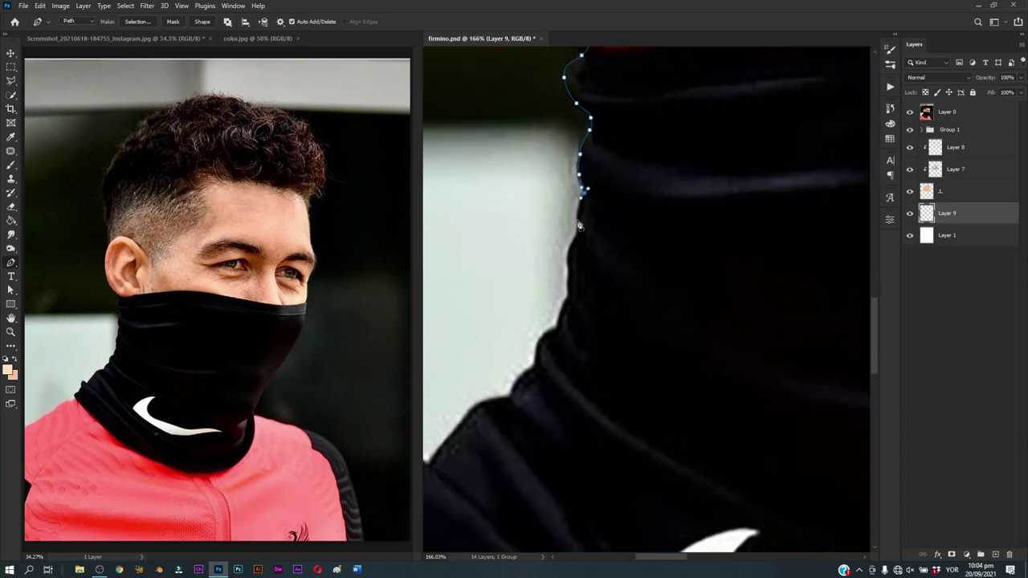
mouse_move(578, 230)
mouse_down()
mouse_move(579, 241)
mouse_move(608, 224)
mouse_up()
click(595, 233)
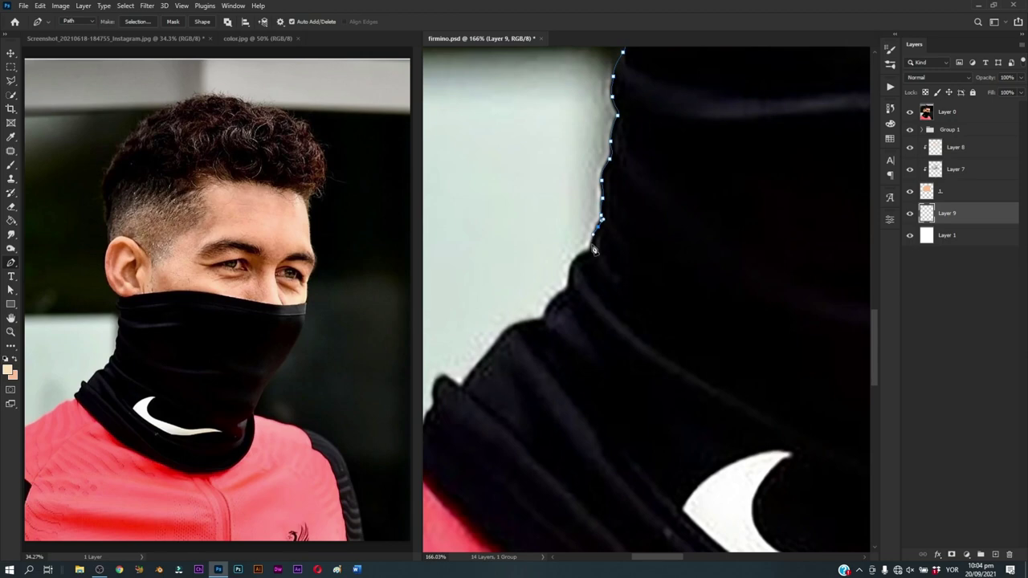
click(592, 243)
click(570, 273)
Step: Continue the outline along the neck warmer folds, around its corner toward the shoulder
drag(572, 302, 601, 255)
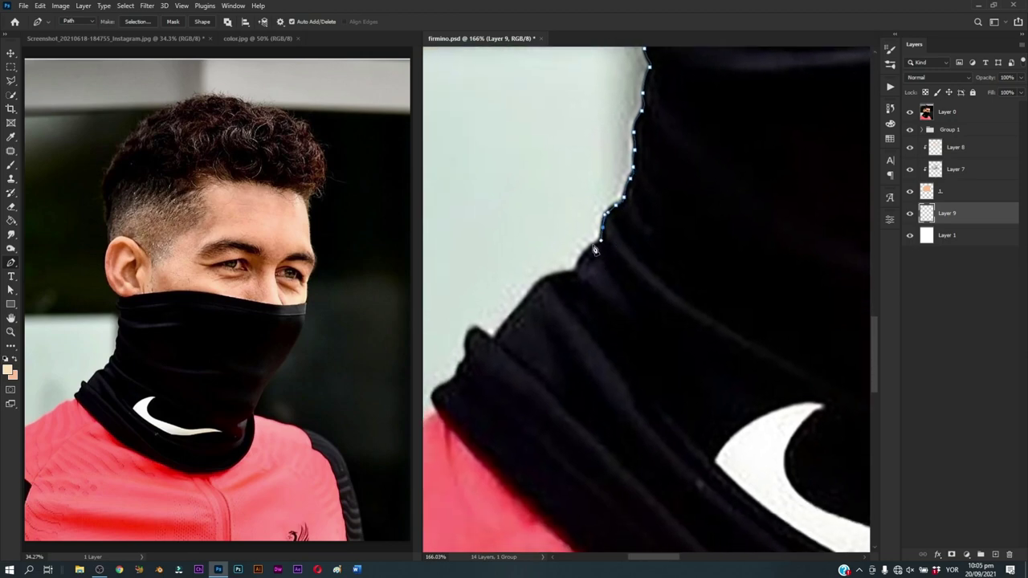
click(578, 265)
click(562, 274)
click(535, 286)
click(523, 303)
click(506, 323)
drag(506, 330, 578, 289)
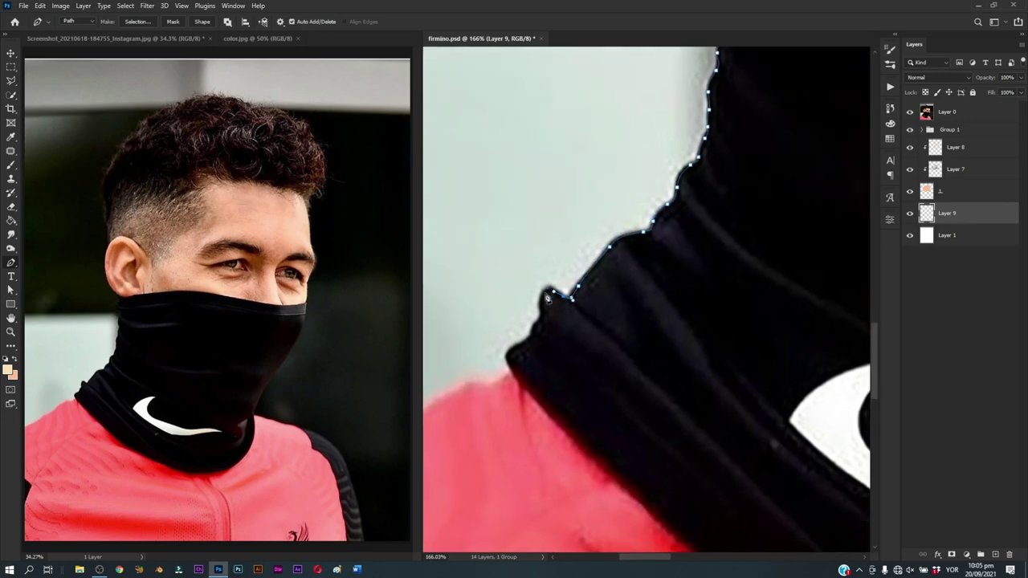
click(550, 289)
click(539, 300)
click(534, 321)
click(515, 348)
Step: Reframe the view on face and neck, then trace the gaiter's curved bottom edge
scroll(578, 361, down, 1)
scroll(585, 348, down, 1)
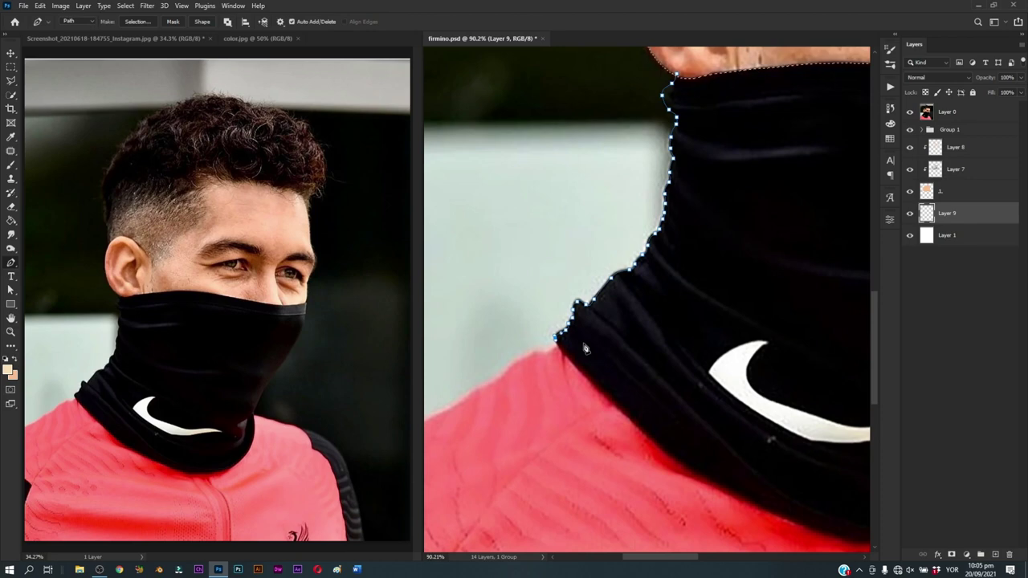
key(z)
scroll(656, 387, down, 2)
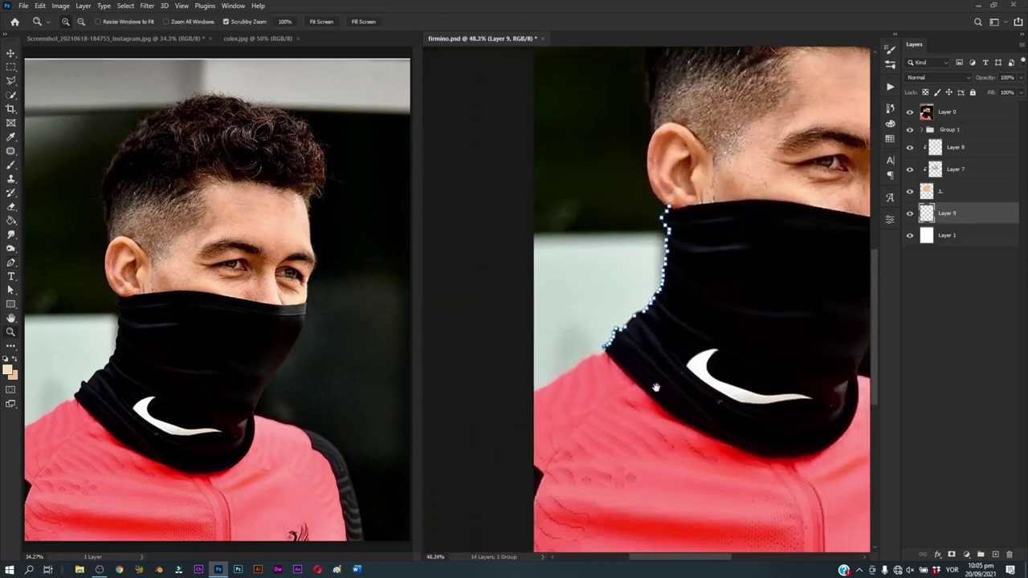
drag(657, 388, 549, 378)
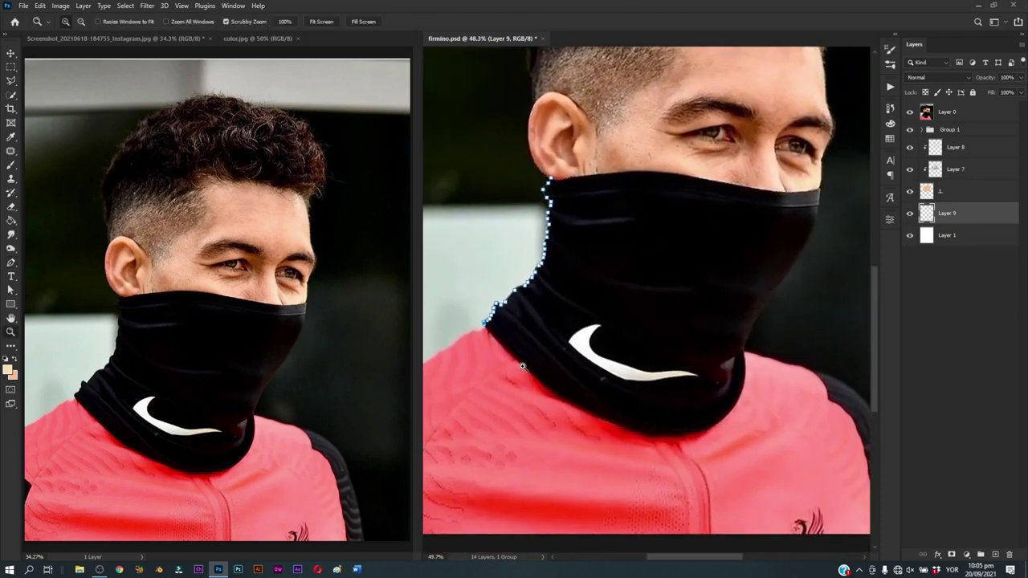
scroll(530, 376, up, 3)
scroll(567, 399, down, 3)
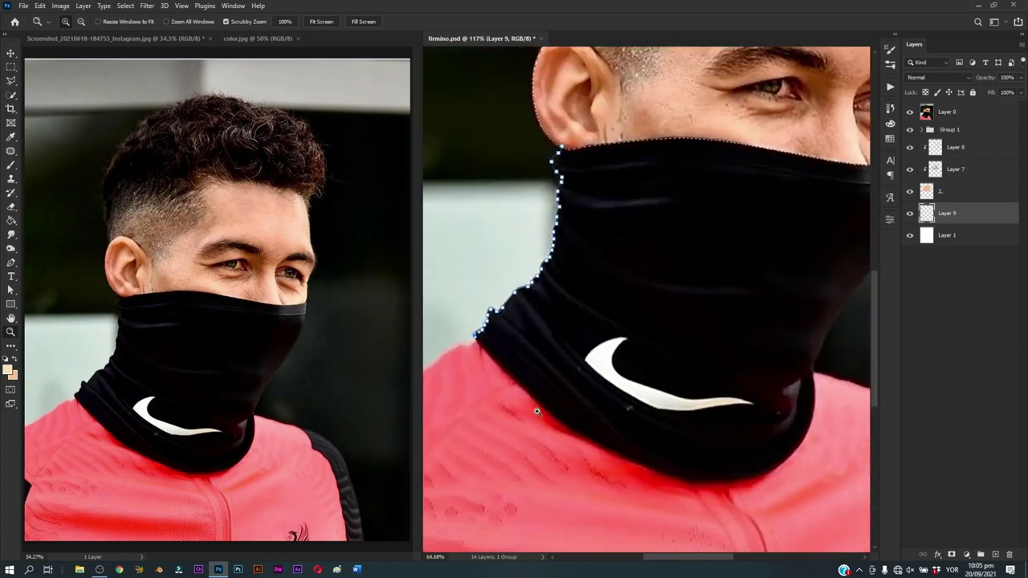
scroll(550, 406, up, 2)
key(p)
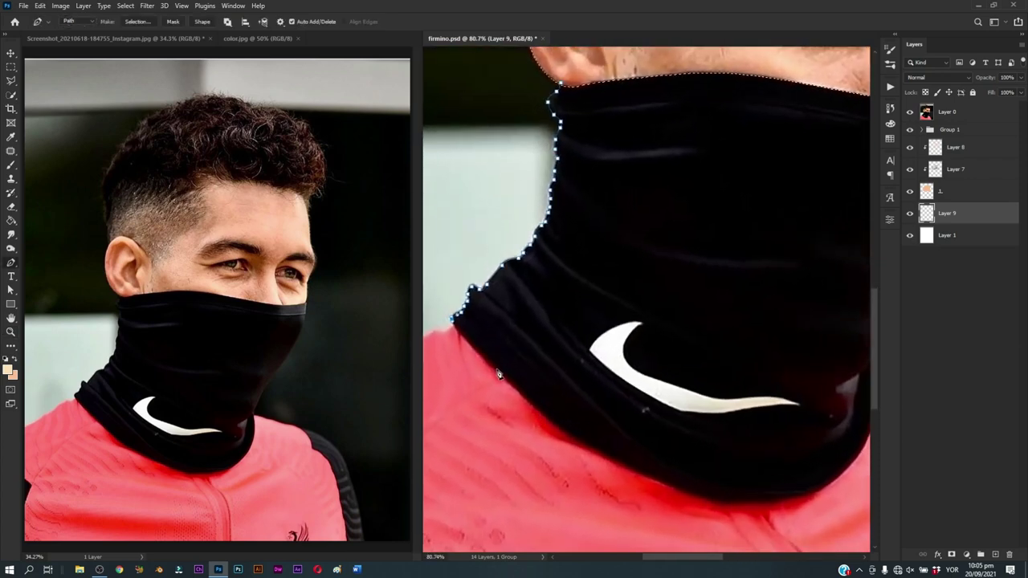
drag(585, 422, 553, 383)
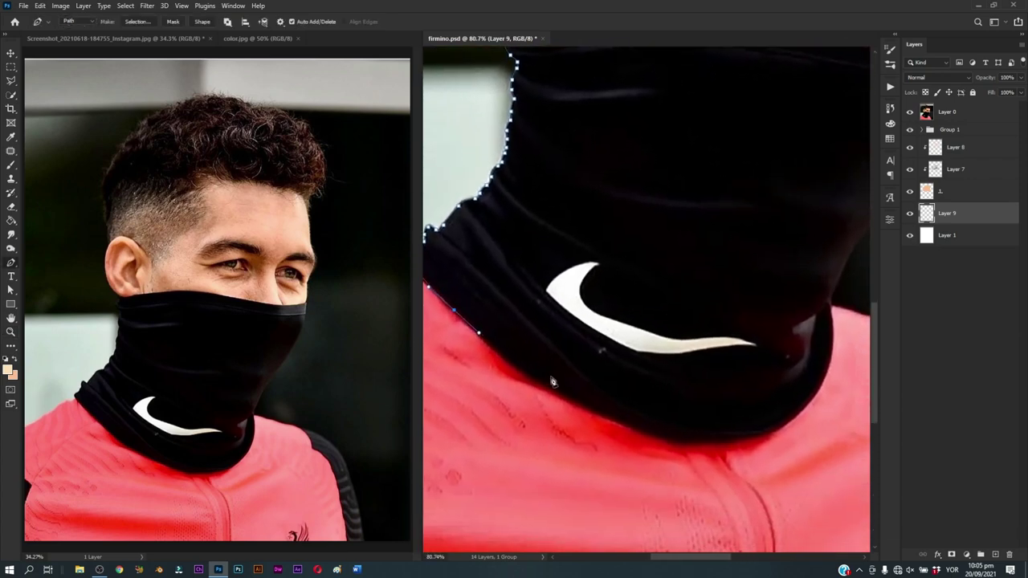
click(501, 362)
click(613, 420)
drag(696, 441, 727, 443)
drag(782, 423, 803, 410)
Step: Close the outline up the gaiter's right edge to the ear, then reveal Group 1
mouse_move(831, 349)
mouse_down()
mouse_move(836, 312)
mouse_move(687, 351)
mouse_up()
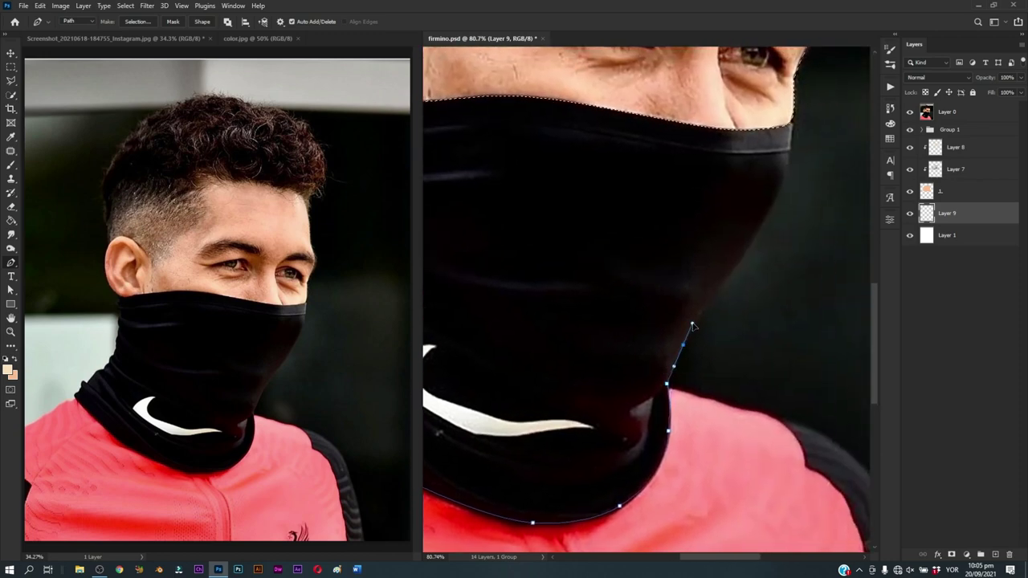
mouse_move(732, 269)
mouse_down()
mouse_move(747, 251)
mouse_move(711, 403)
mouse_up()
mouse_move(734, 355)
mouse_down()
mouse_move(751, 307)
mouse_move(748, 263)
mouse_up()
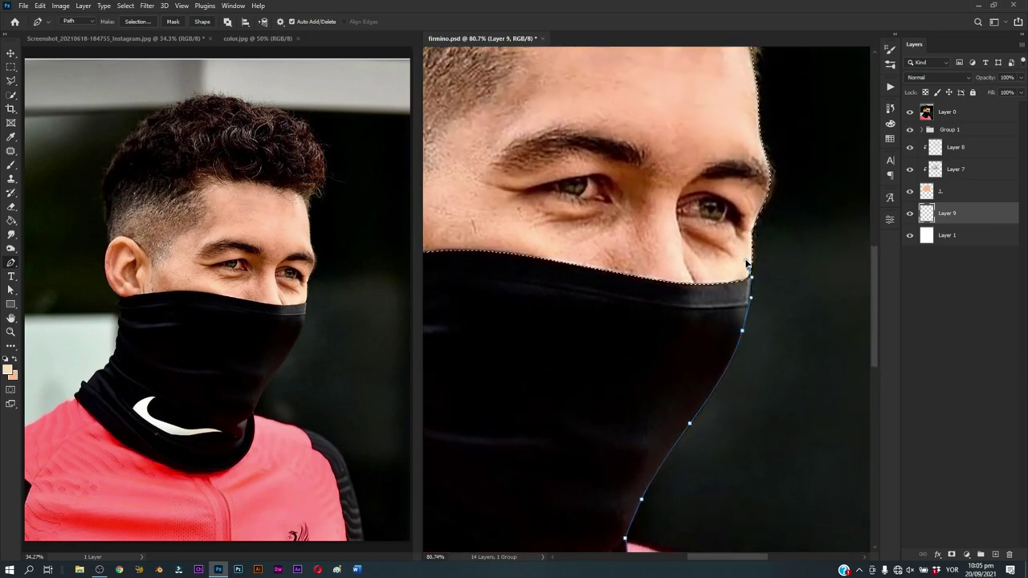
drag(553, 228, 665, 268)
drag(570, 264, 702, 277)
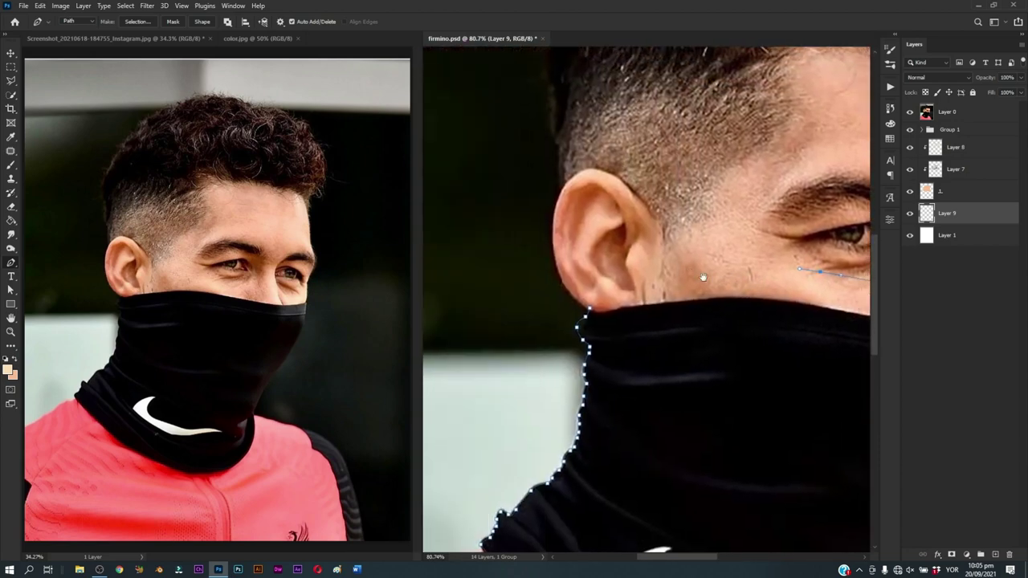
drag(599, 308, 612, 363)
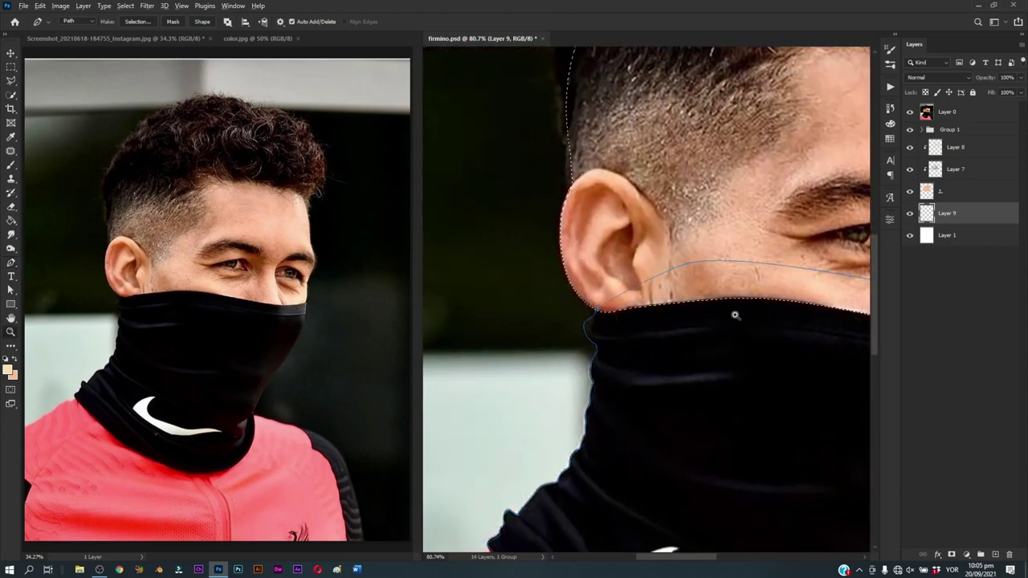
drag(735, 315, 712, 344)
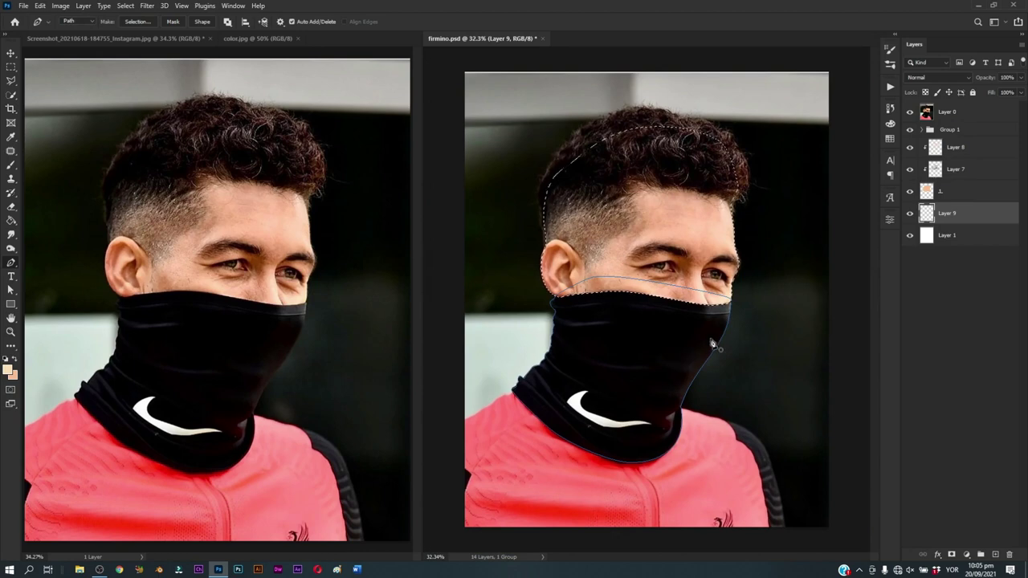
click(909, 130)
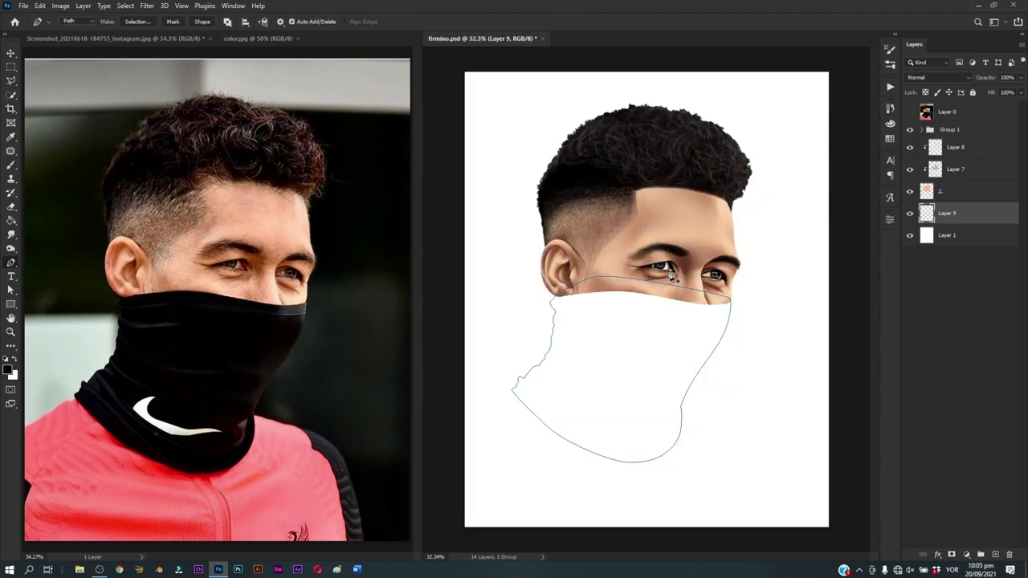
Step: Fill the gaiter path with solid black, then delete the path
right_click(725, 268)
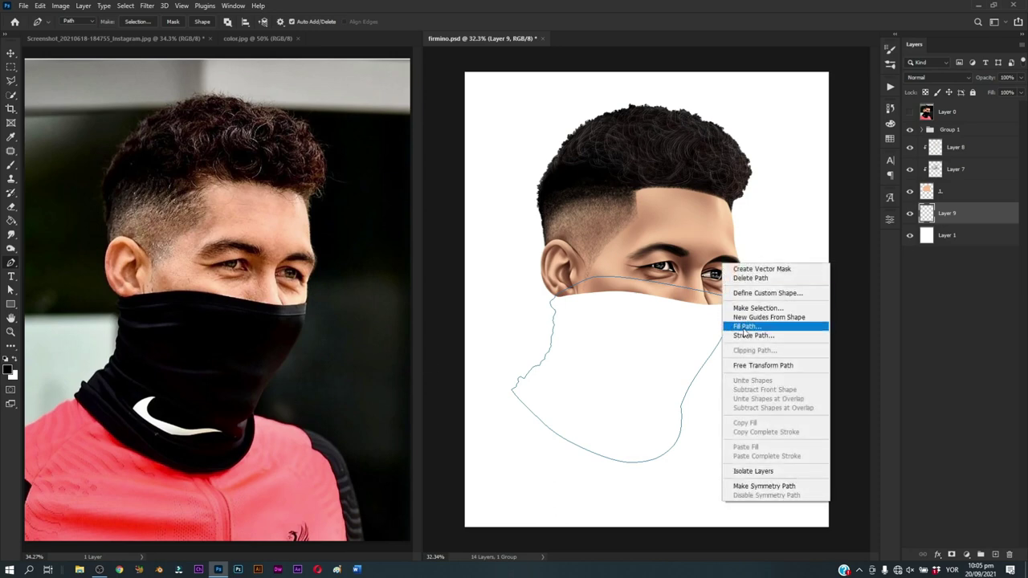
click(746, 325)
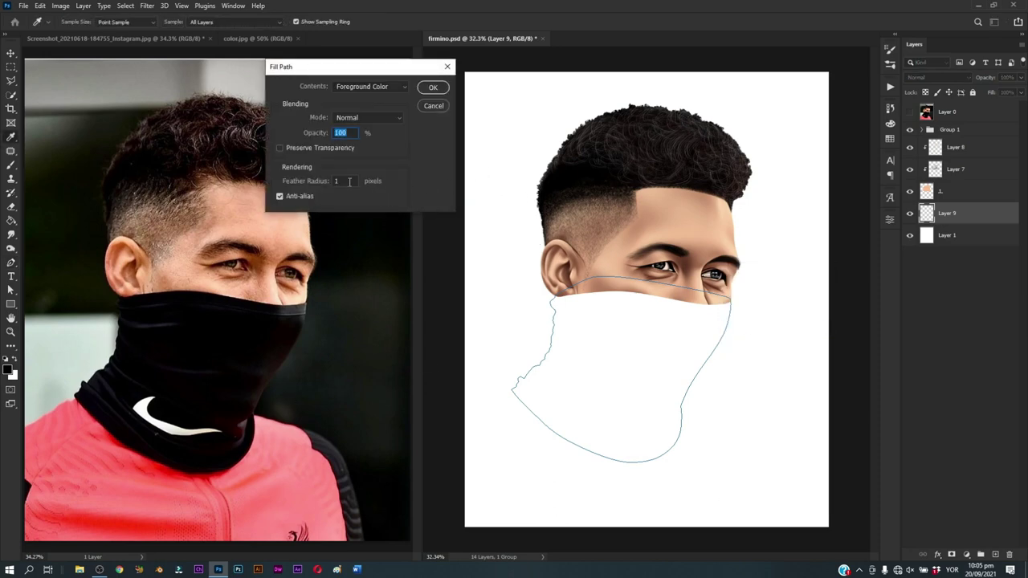
click(429, 91)
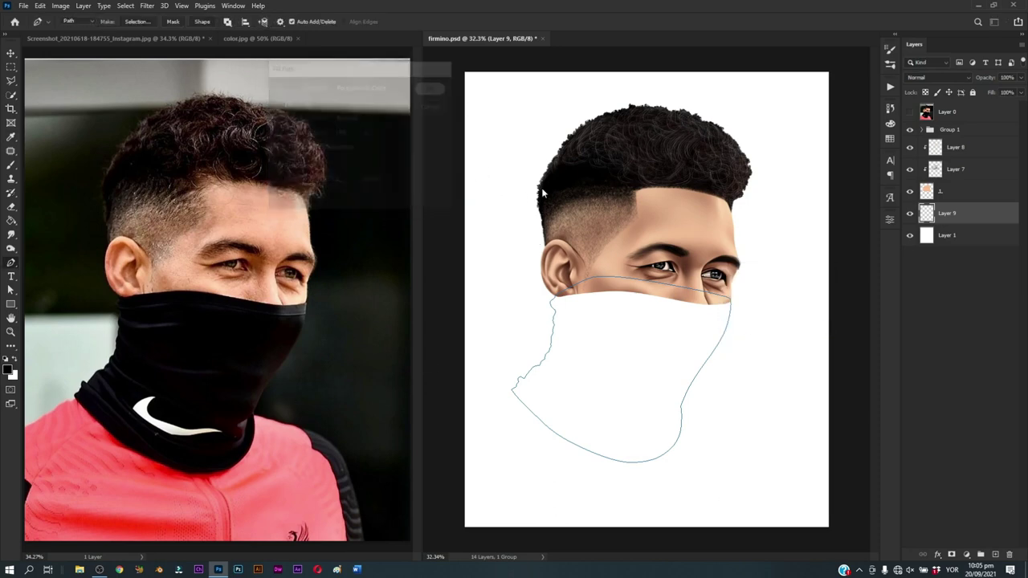
right_click(626, 218)
click(644, 233)
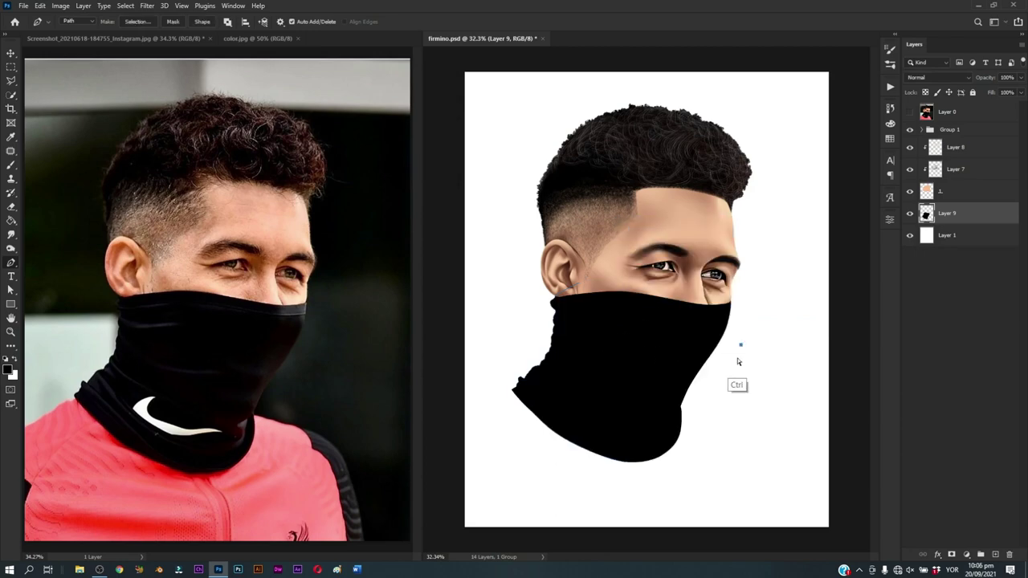
Step: Zoom the reference photo and portrait in on the gaiter, and show Layer 0 above the painting
key(z)
click(227, 430)
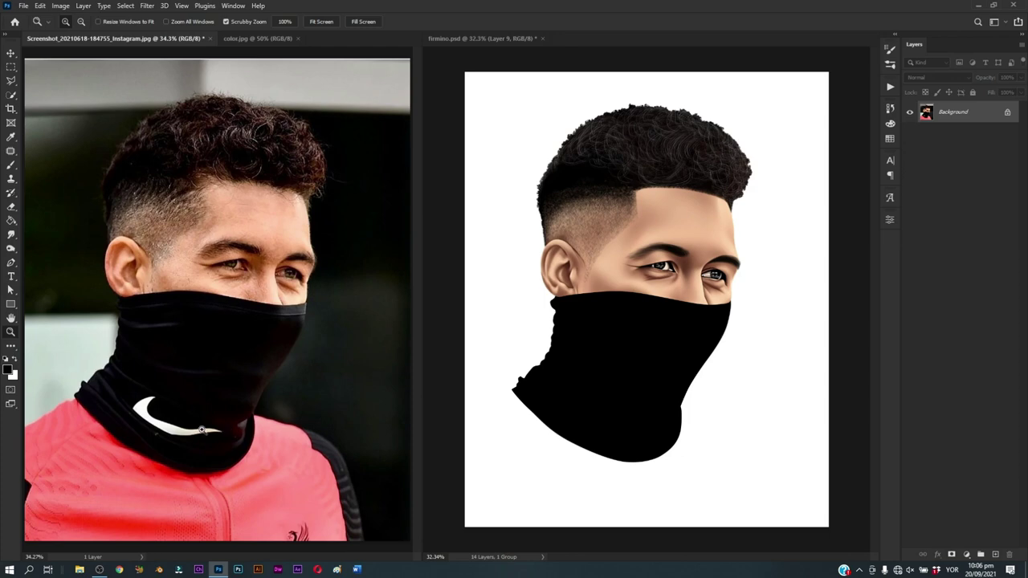
mouse_move(201, 429)
mouse_down()
mouse_move(273, 412)
mouse_move(344, 427)
mouse_up()
click(586, 443)
drag(691, 338, 714, 336)
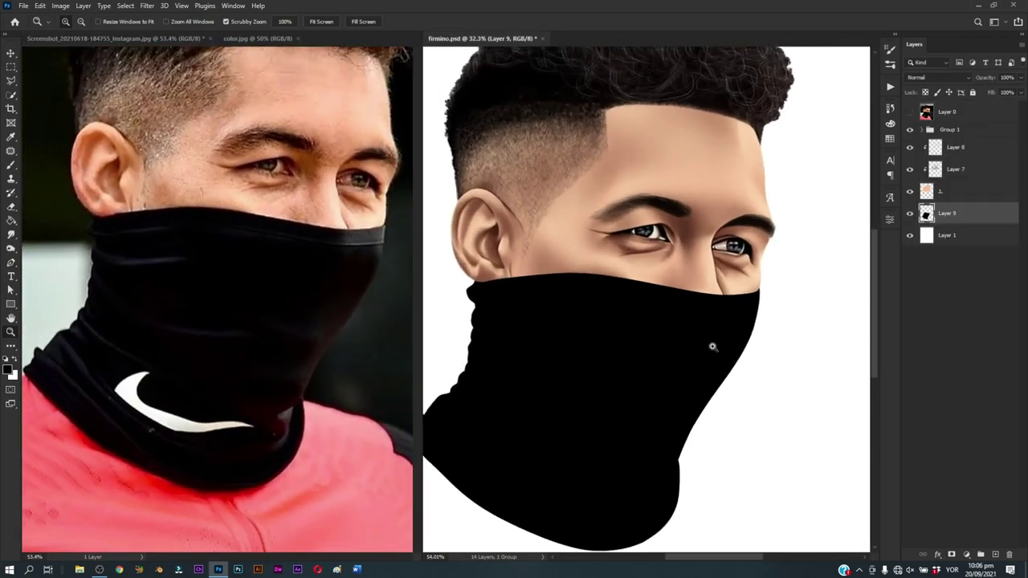
key(p)
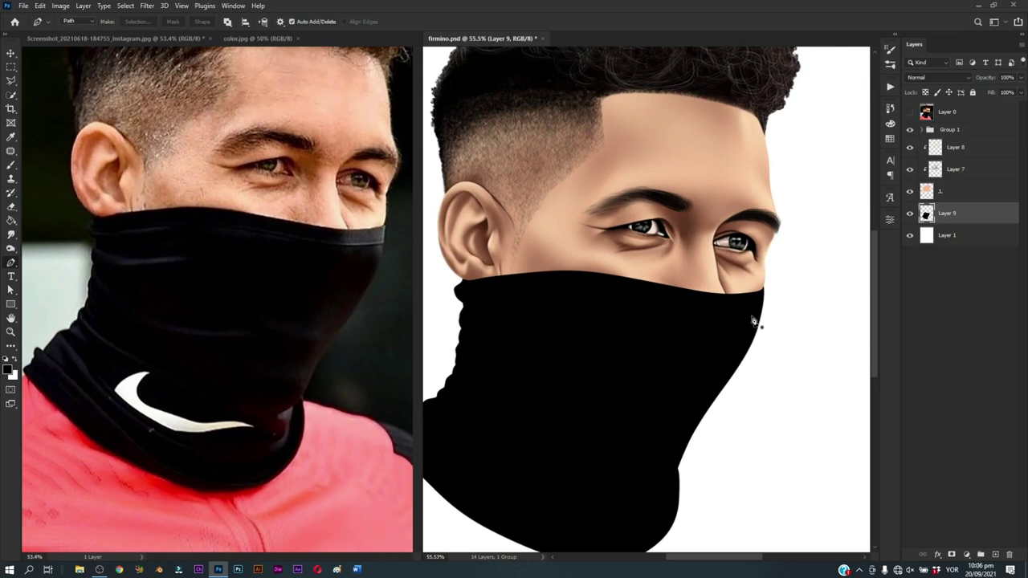
scroll(755, 322, up, 2)
click(910, 112)
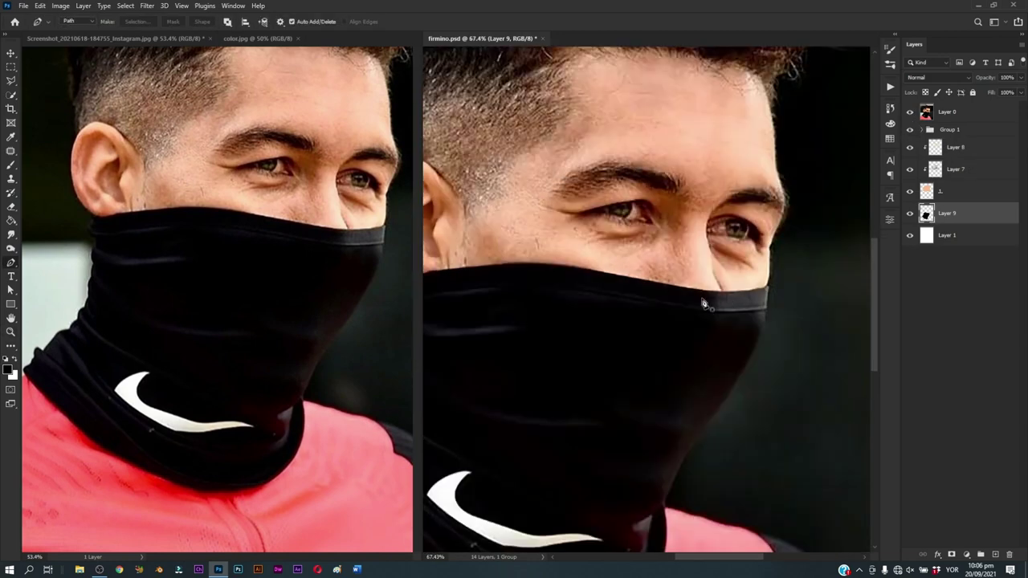
scroll(575, 306, up, 1)
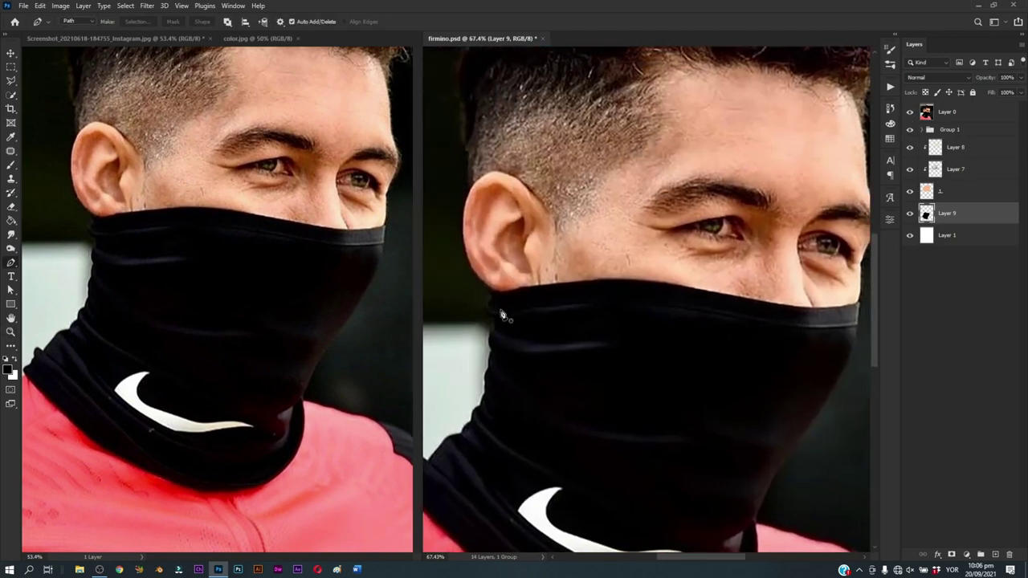
scroll(493, 314, up, 1)
Step: Pen-trace a curved path along the mask's top band
drag(481, 285, 481, 300)
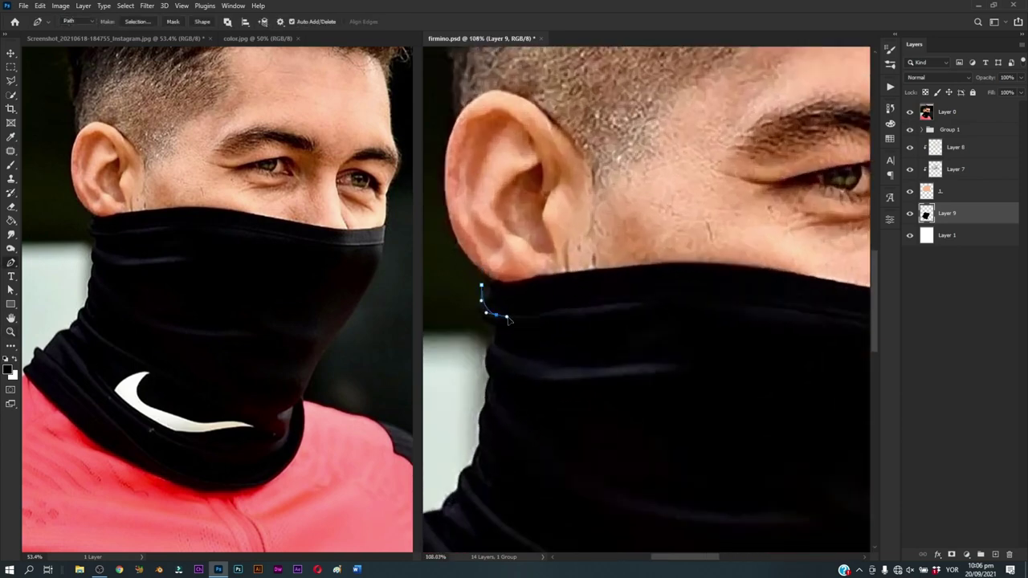
drag(560, 311, 584, 307)
mouse_move(658, 306)
mouse_down()
mouse_move(696, 304)
mouse_move(586, 301)
mouse_move(643, 302)
mouse_up()
mouse_move(743, 326)
mouse_down()
mouse_move(652, 310)
mouse_move(764, 301)
mouse_up()
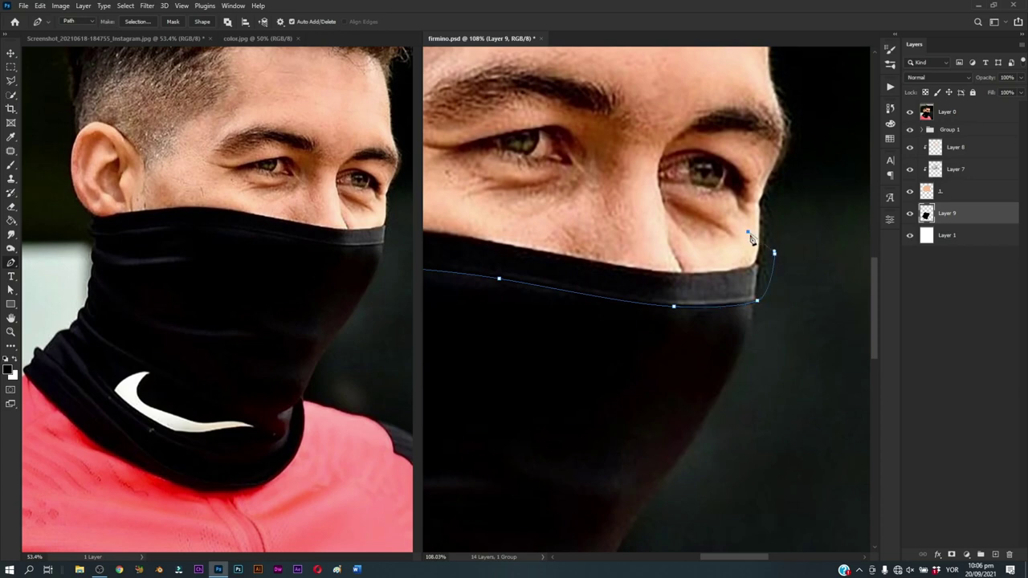
key(z)
scroll(725, 348, down, 5)
scroll(675, 302, up, 3)
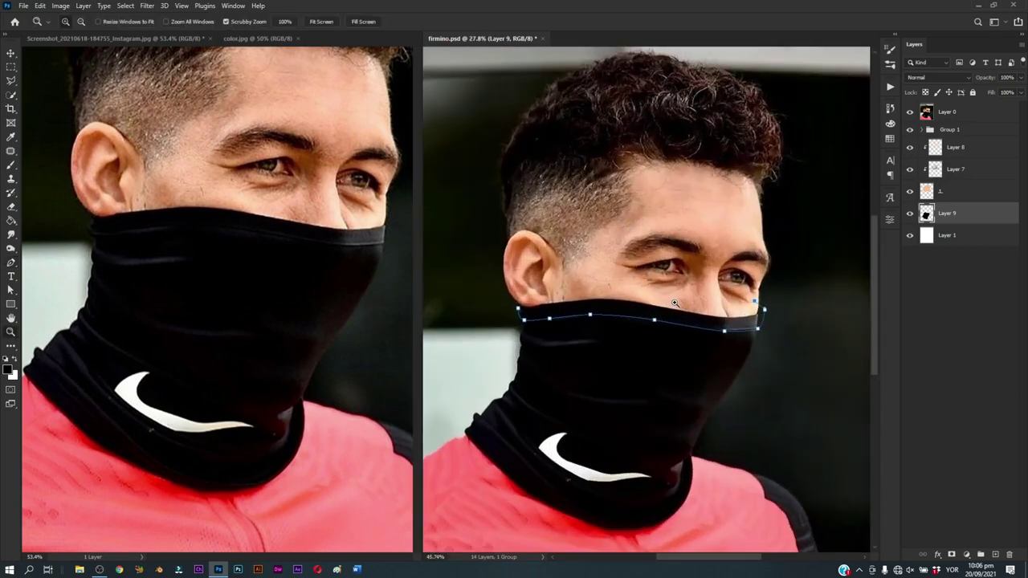
key(p)
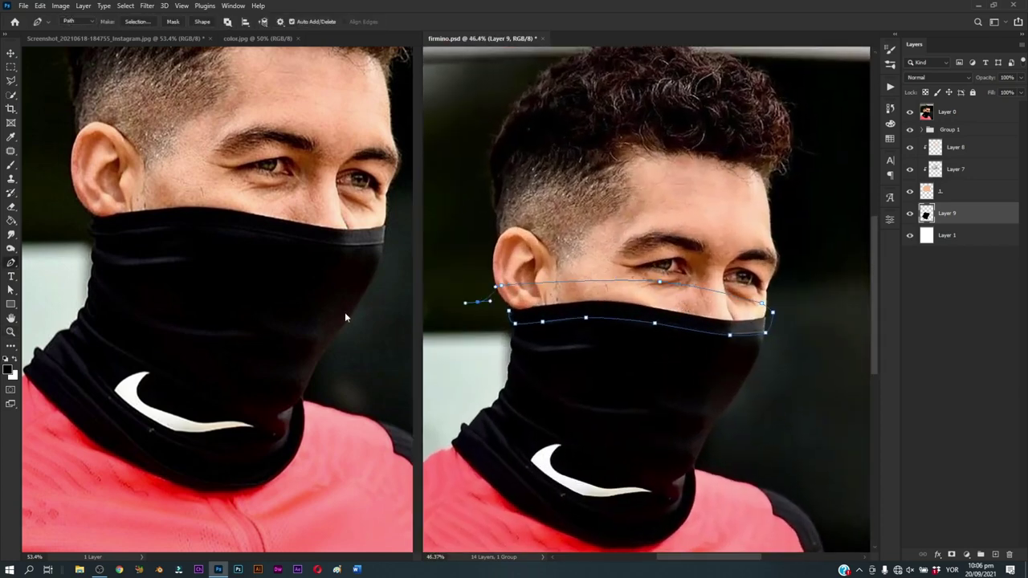
Step: Load the band path as a selection and add a new empty layer
key(ctrl+Return)
key(b)
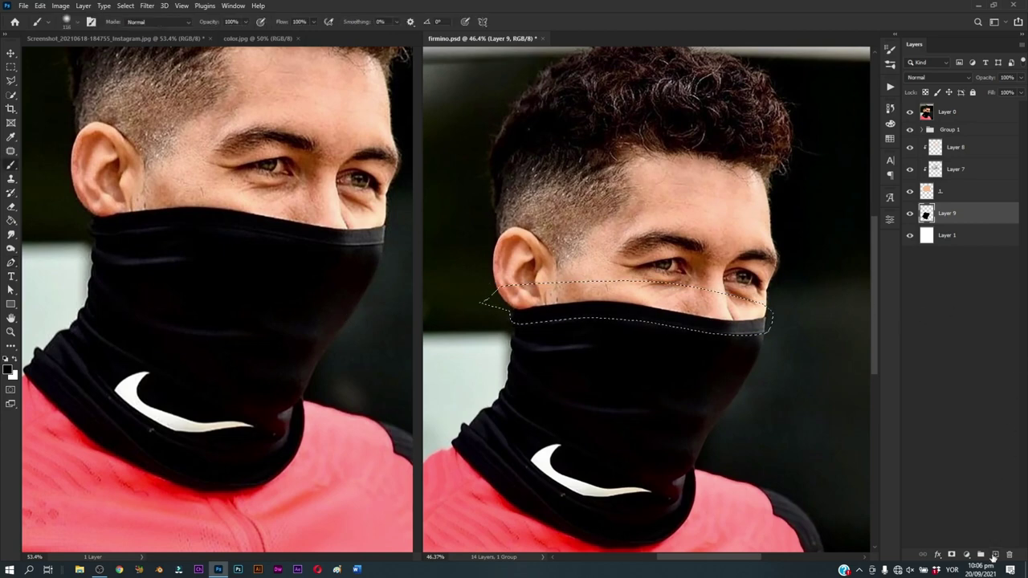
click(994, 554)
Step: Clip the new layer to the gaiter layer and sample a dark grey from the photo
key(ctrl+alt+g)
key(x)
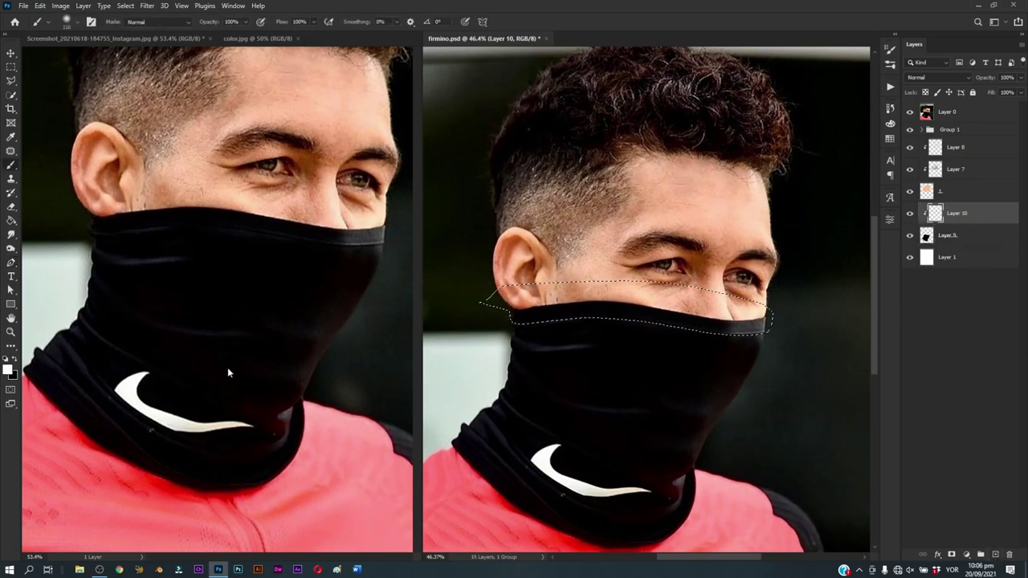
click(8, 369)
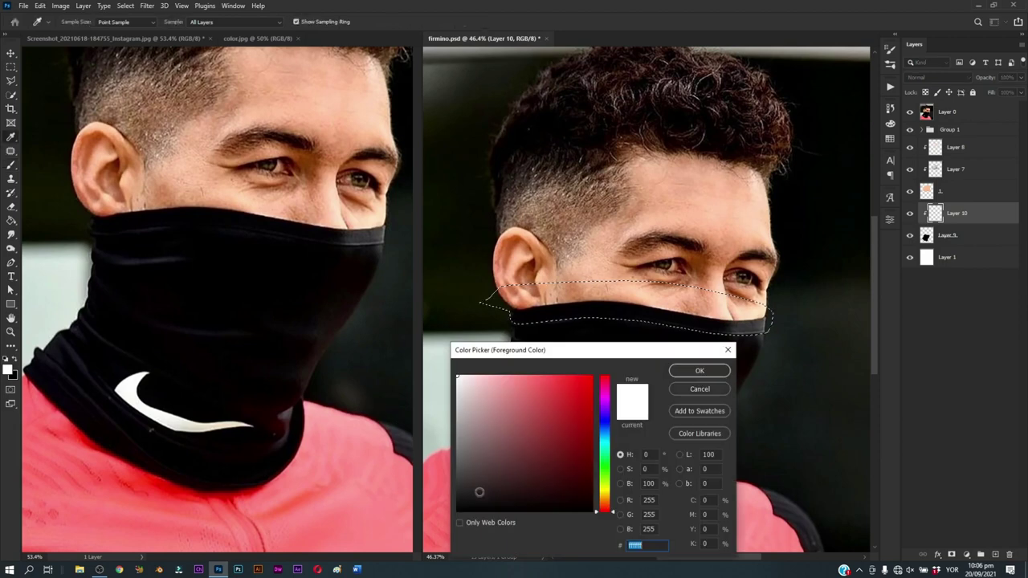
click(491, 306)
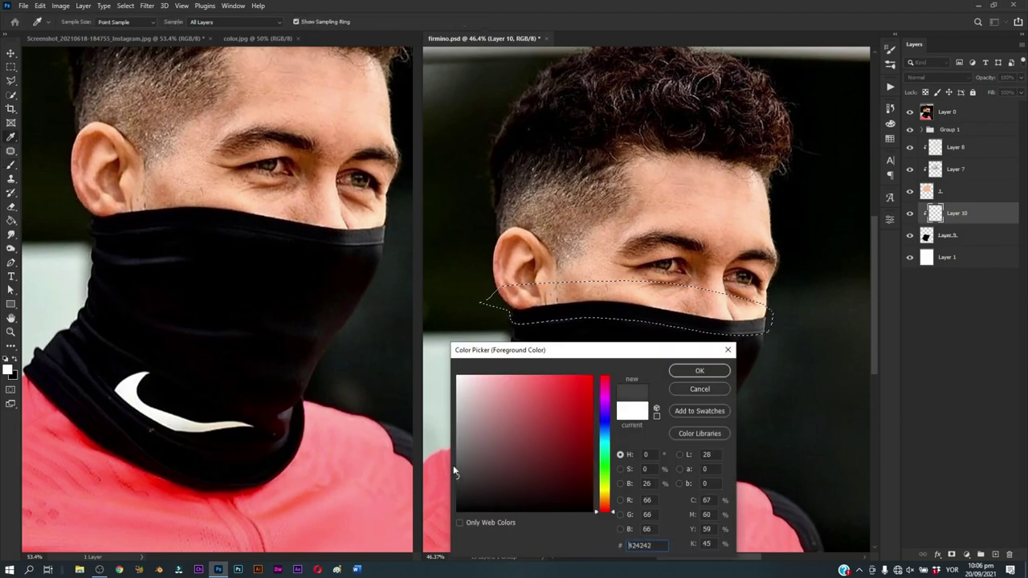
click(699, 371)
Step: Zoom in on the eyes and mask top, and set the foreground to light grey afafaf
key(z)
drag(739, 366, 756, 366)
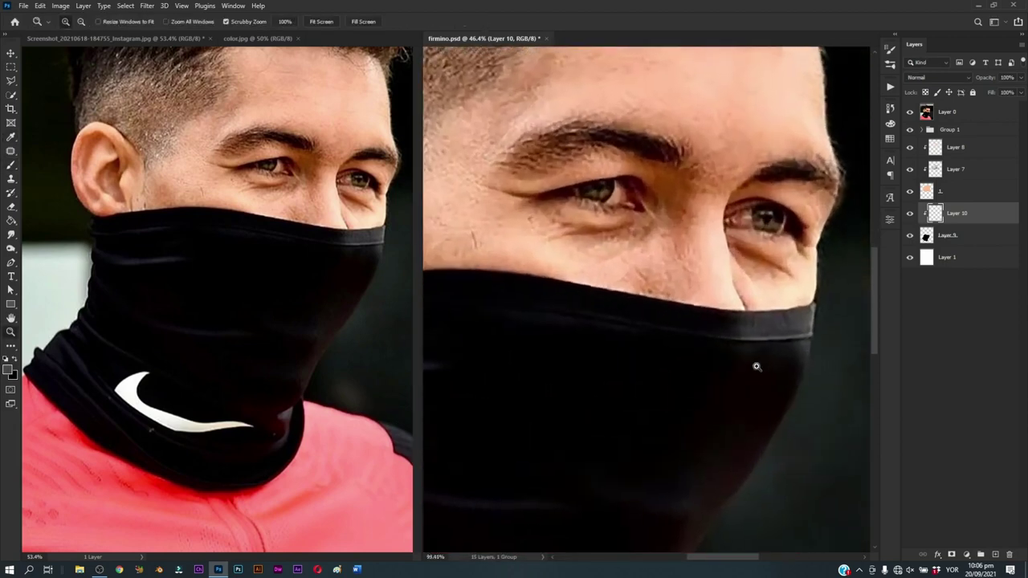
key(b)
click(14, 370)
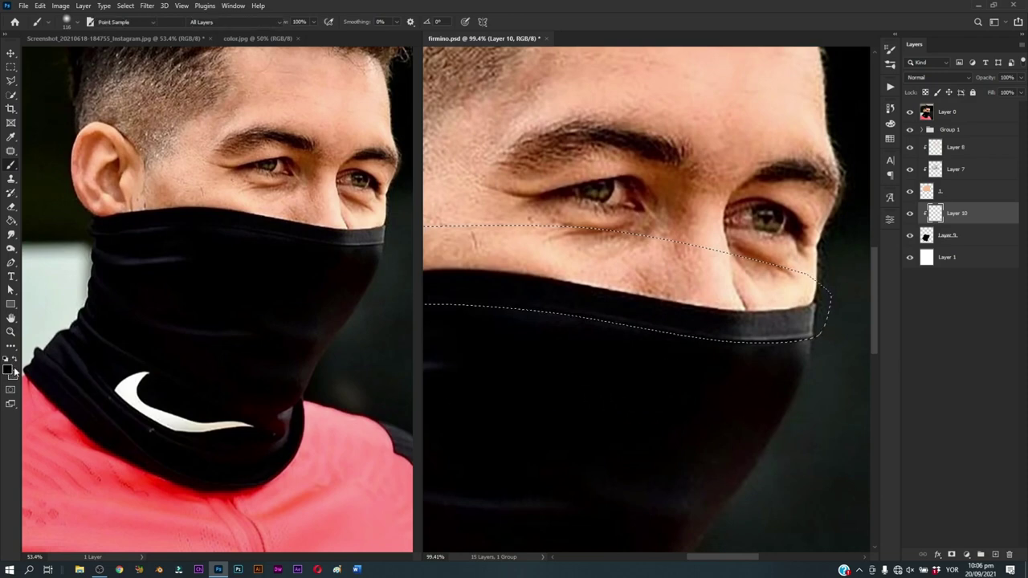
drag(482, 475, 446, 417)
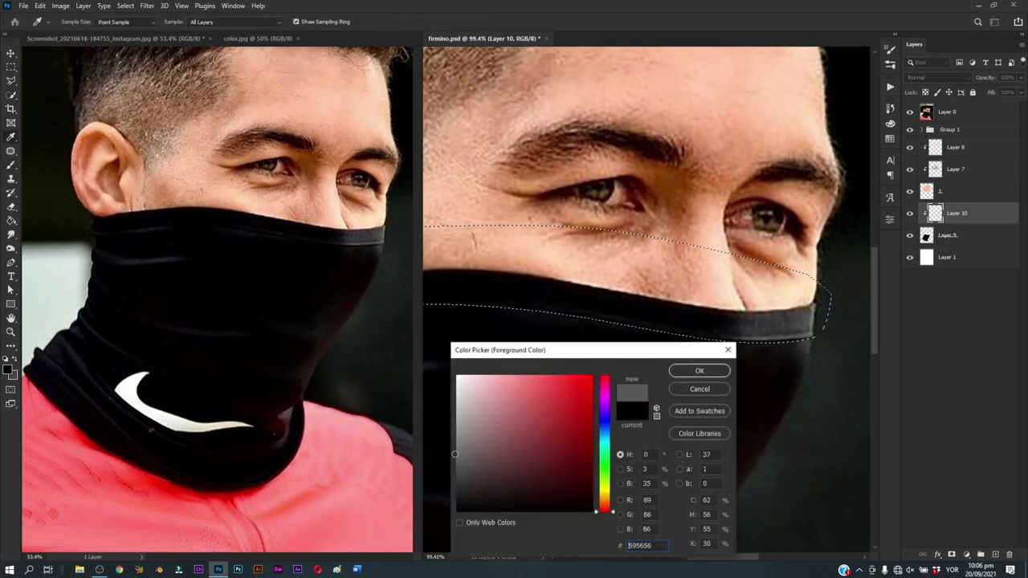
click(696, 371)
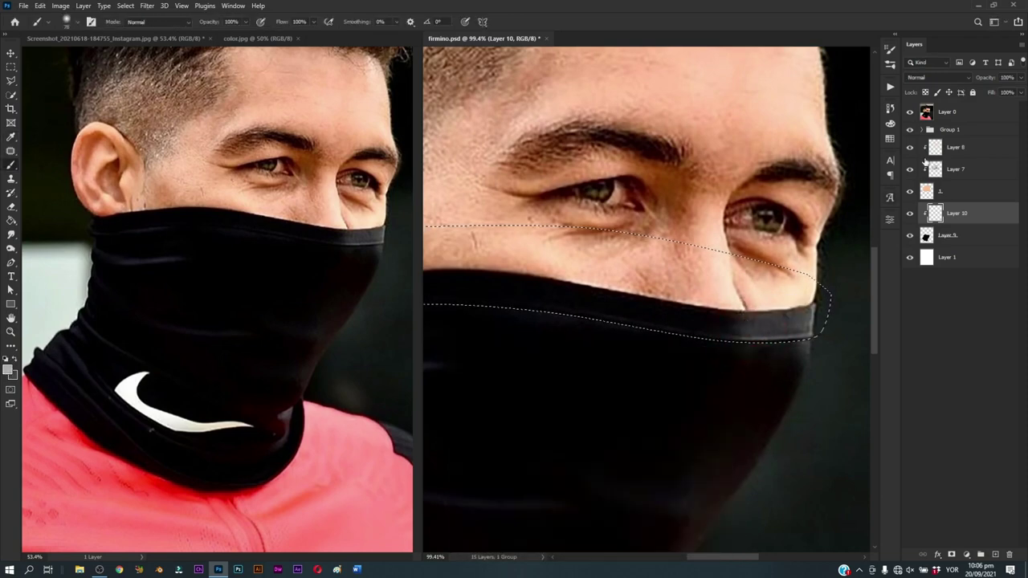
Step: Show the portrait and brush a soft grey highlight along the mask's top edge
click(910, 130)
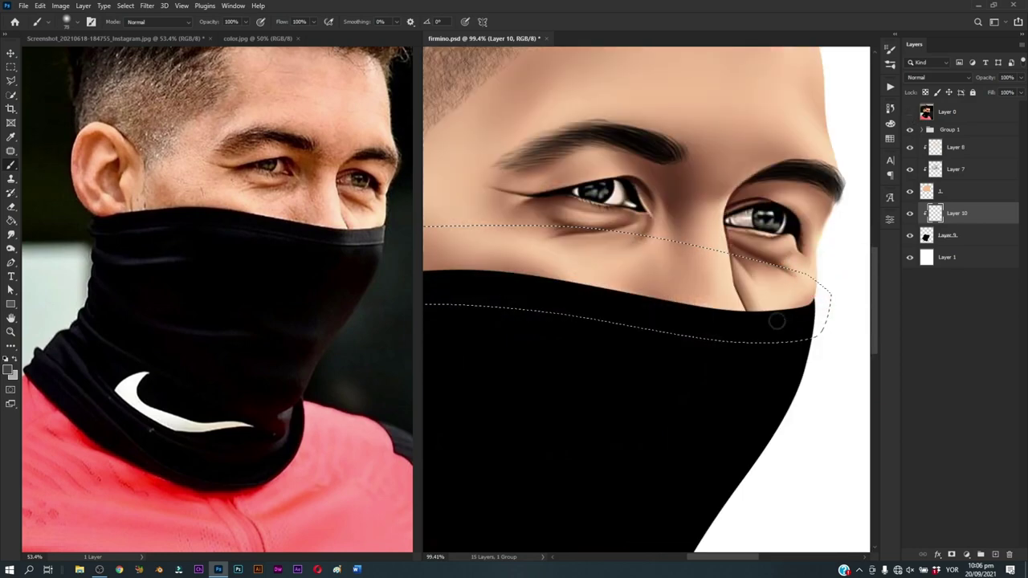
drag(755, 339, 675, 278)
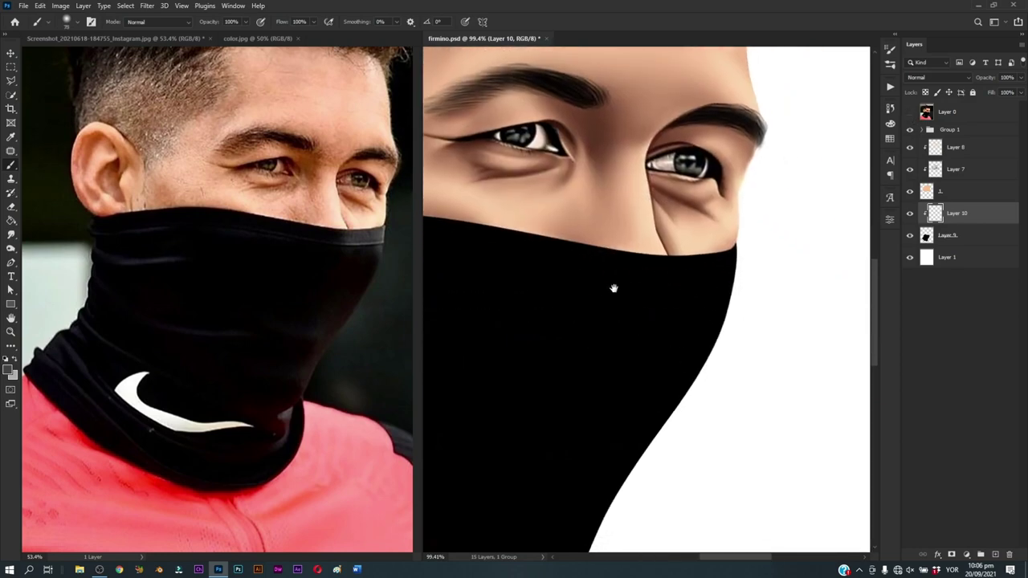
drag(627, 330, 679, 367)
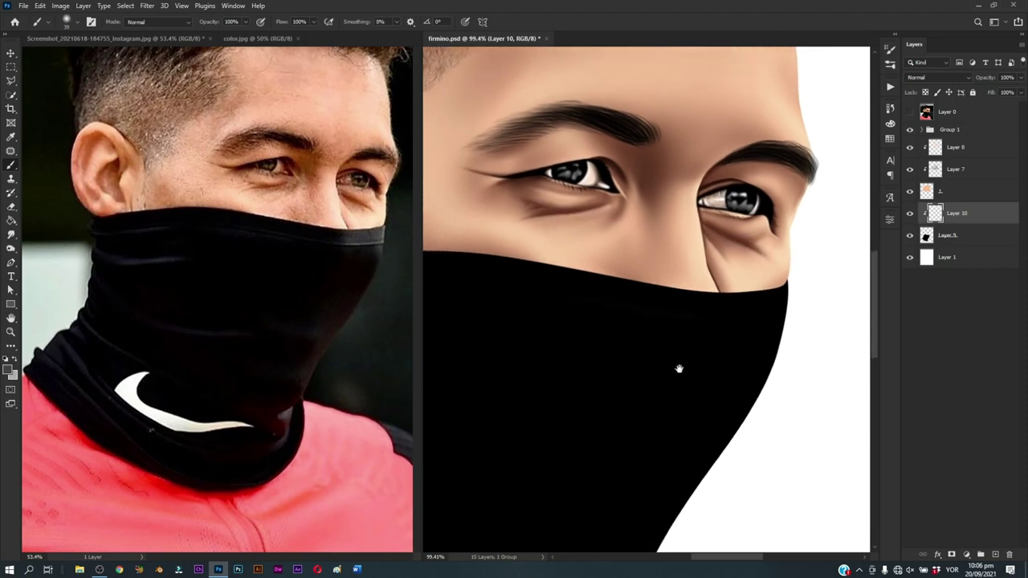
key(ctrl+h)
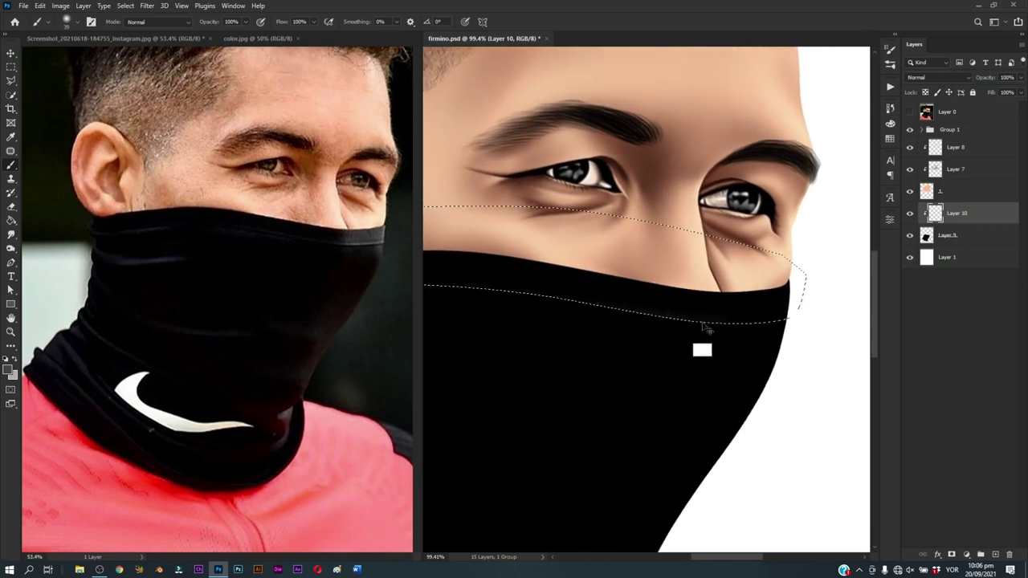
drag(675, 325, 813, 318)
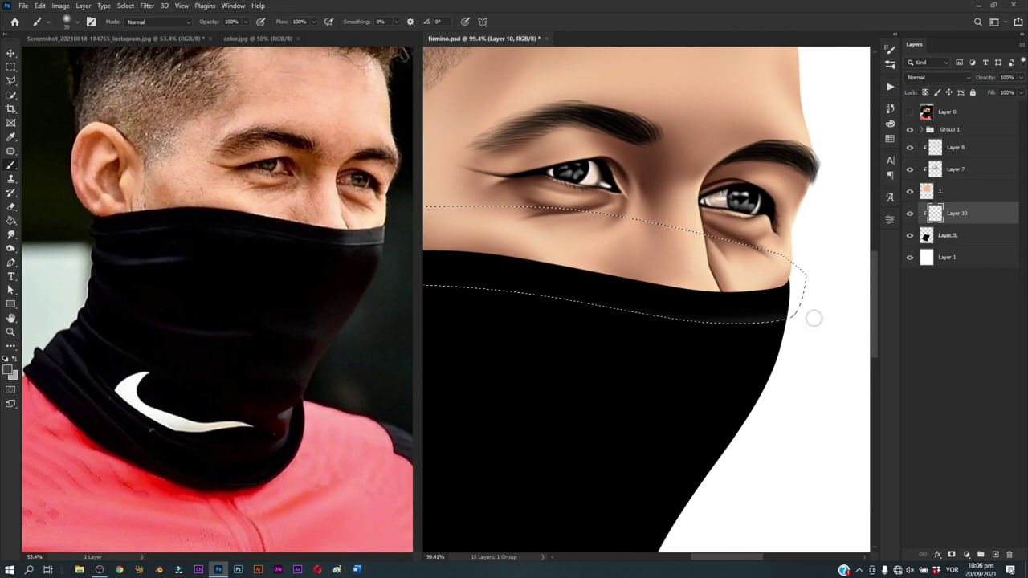
drag(713, 329, 782, 312)
alt+right_click(785, 305)
alt+right_click(771, 290)
drag(771, 304, 674, 299)
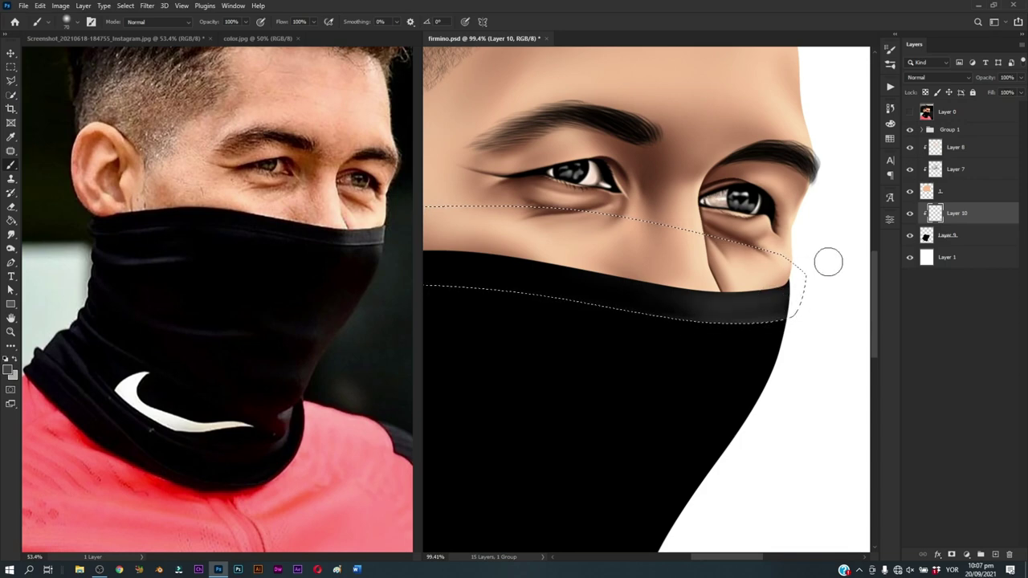
Step: Compare against the reference photo and shade along the mask's lower rim
alt+right_click(800, 294)
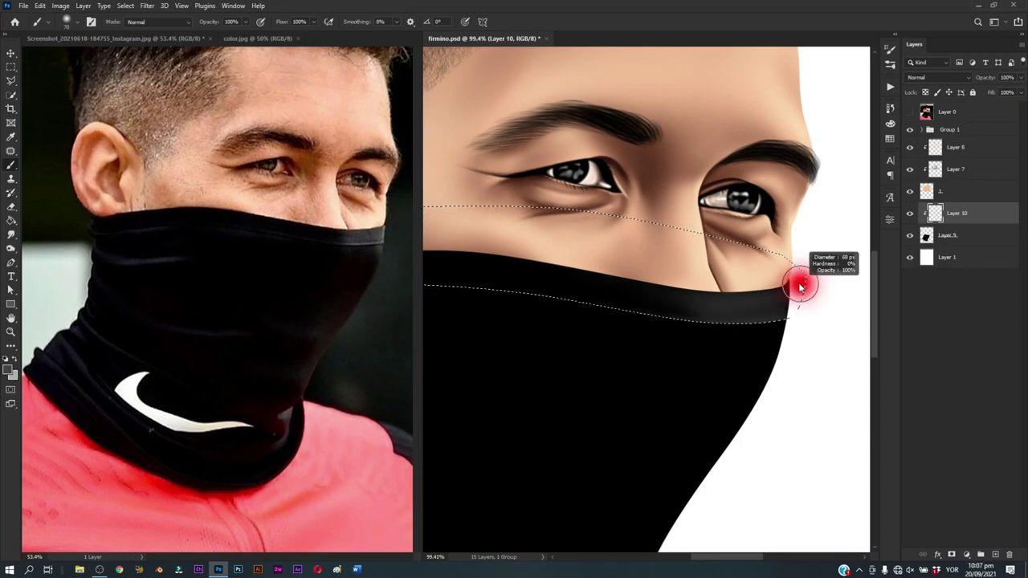
alt+right_click(796, 295)
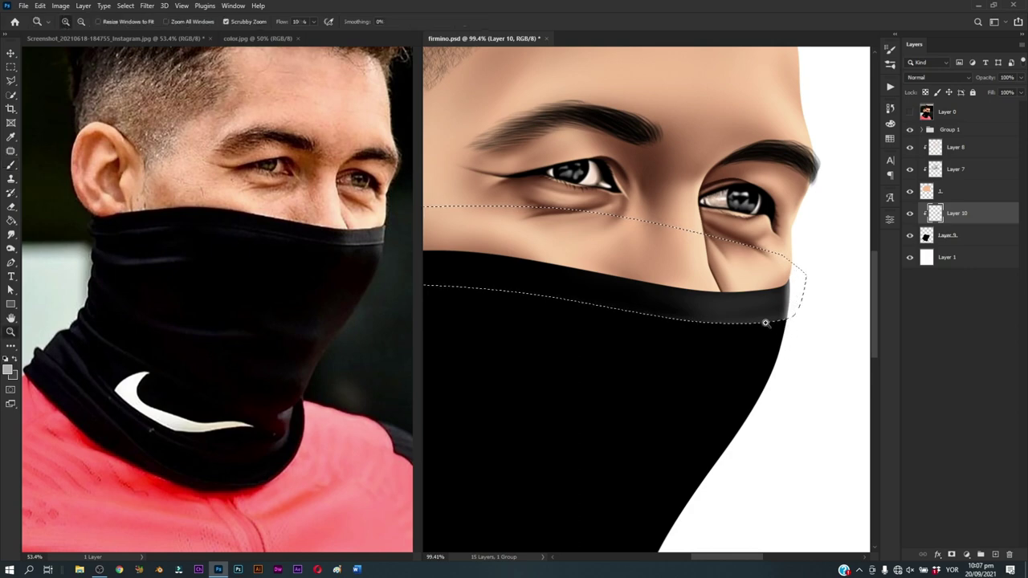
scroll(769, 325, up, 3)
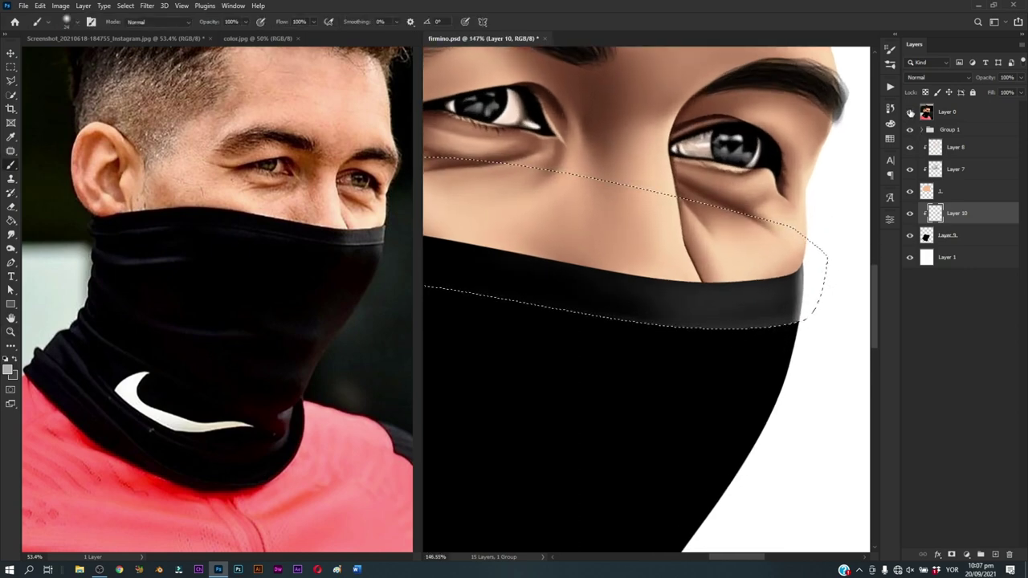
click(910, 111)
alt+right_click(803, 317)
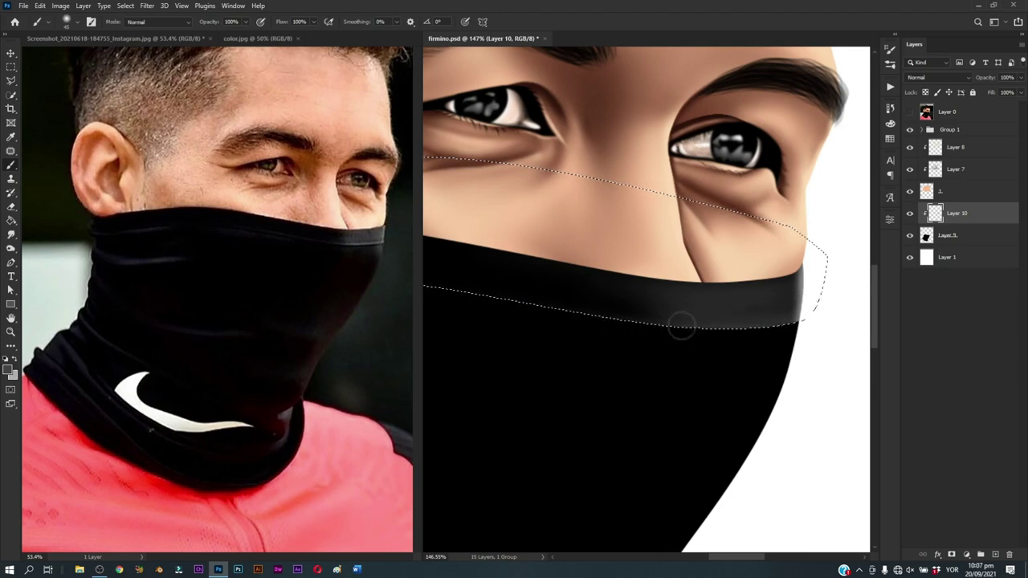
drag(681, 324, 598, 332)
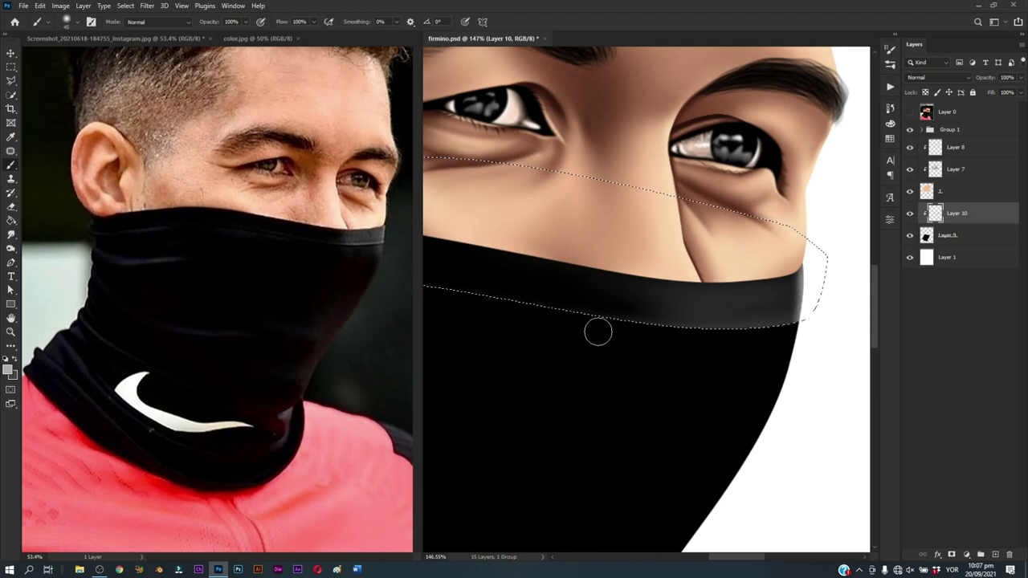
alt+right_click(806, 326)
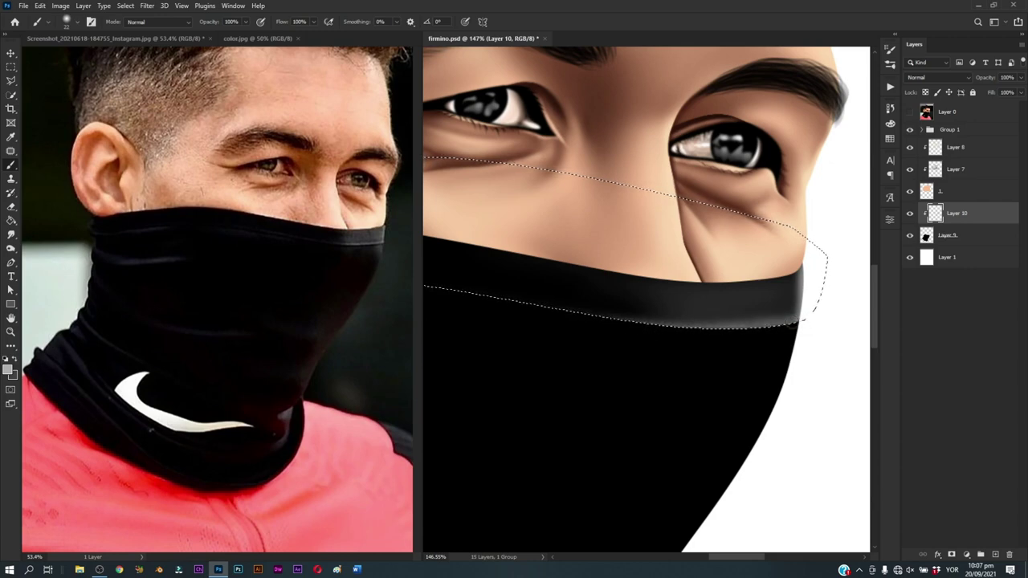
Step: Touch up the rim highlight with a larger Eraser, zoomed in on the eyes and mask
scroll(627, 347, up, 1)
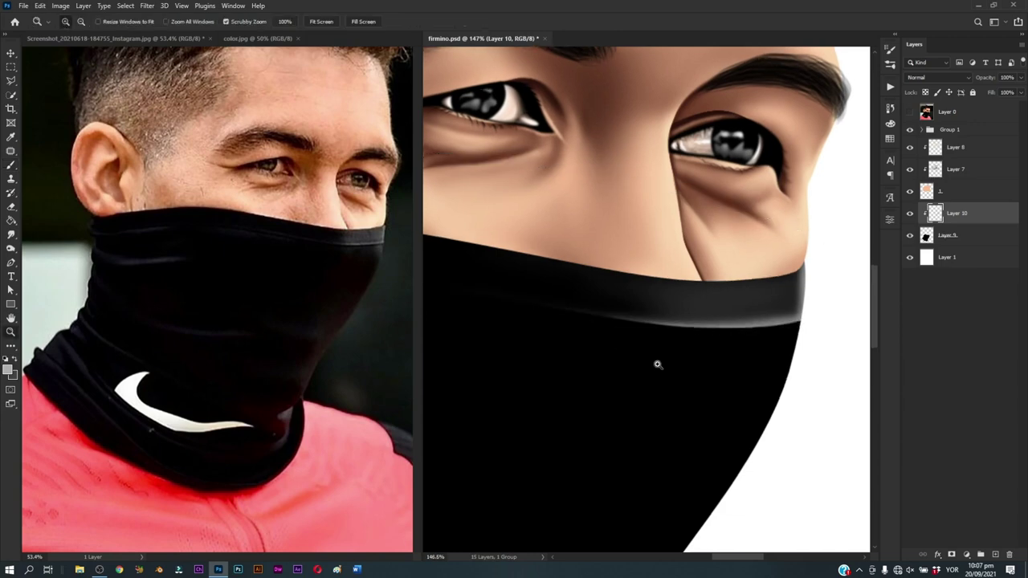
scroll(705, 353, up, 1)
key(e)
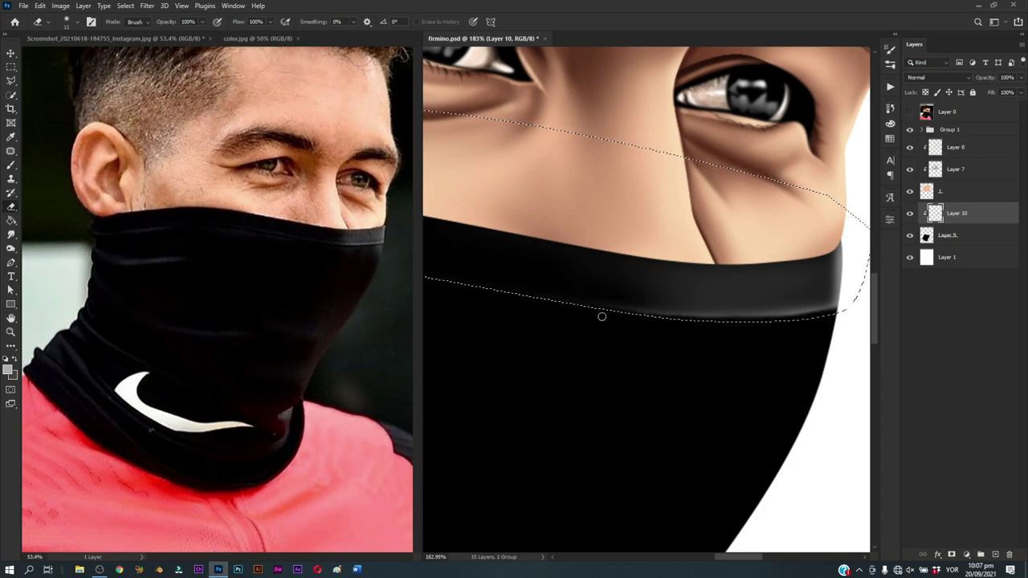
key(ctrl+d)
key(z)
key(ctrl+0)
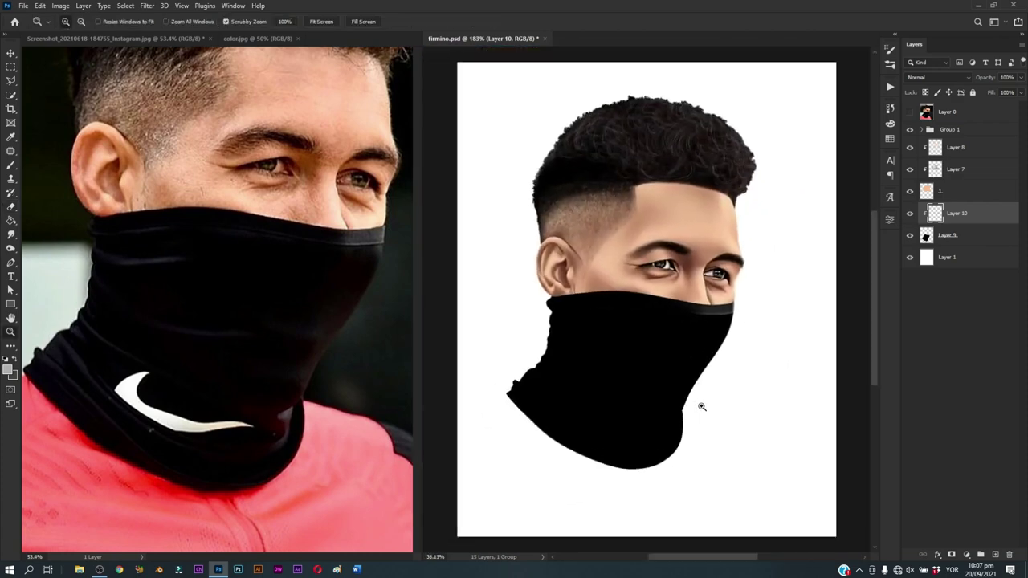
drag(701, 407, 738, 420)
key(e)
key(ctrl+shift+d)
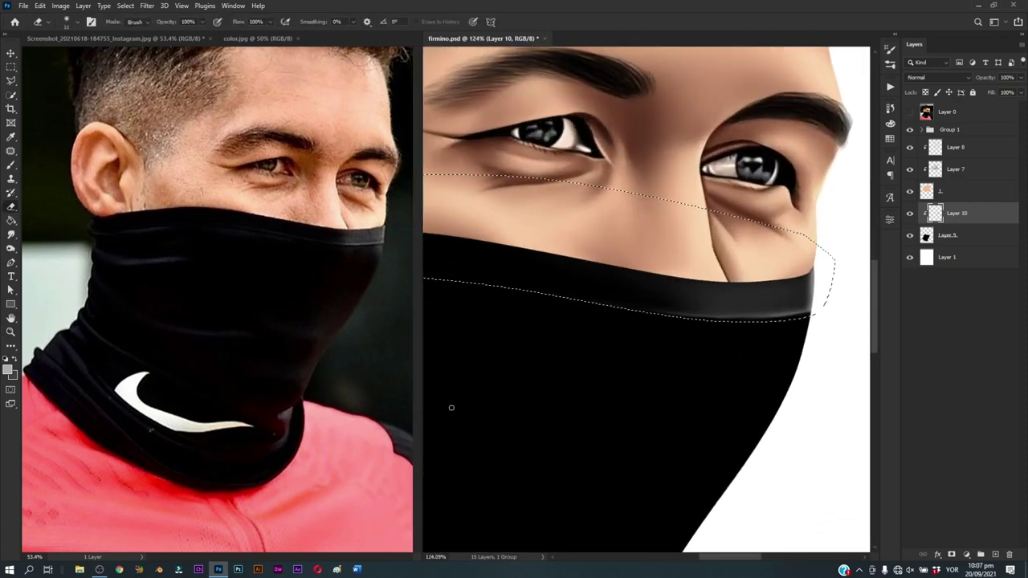
alt+right_click(709, 332)
alt+right_click(807, 306)
Step: Brighten the rim's right end near the cheek with the Brush, then zoom out to check
key(b)
alt+right_click(734, 332)
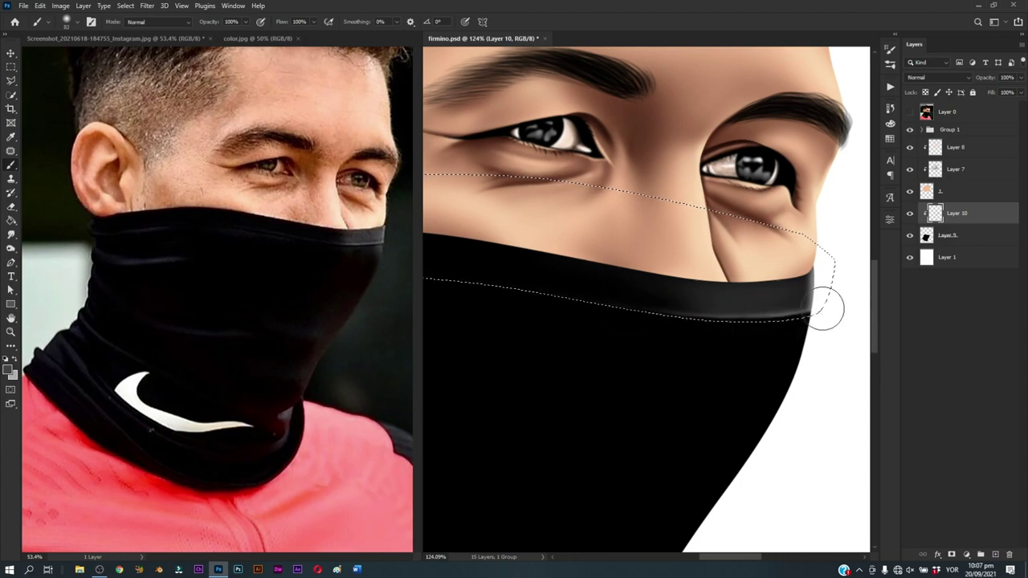
drag(822, 294, 755, 307)
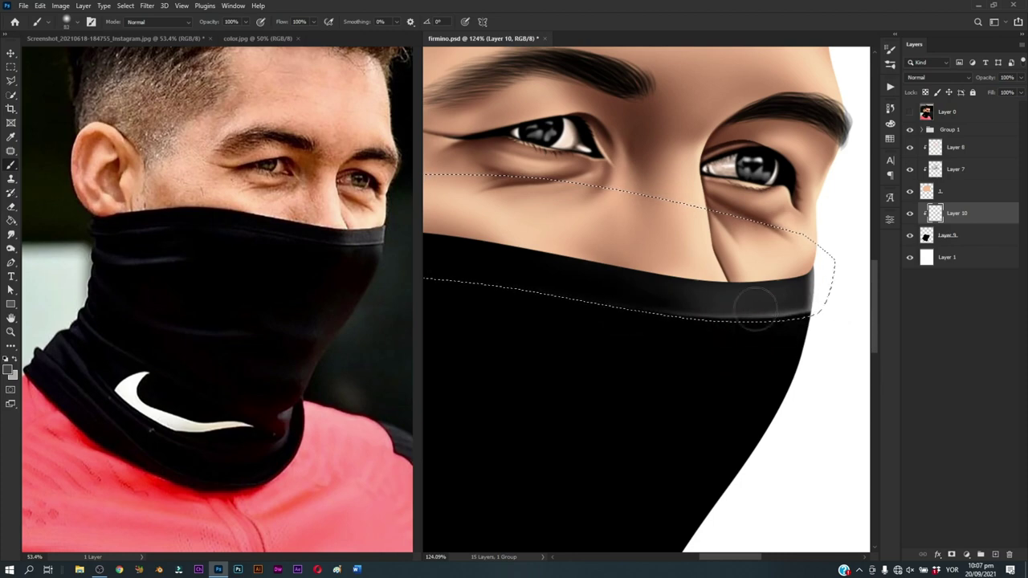
drag(821, 299, 818, 315)
alt+right_click(808, 332)
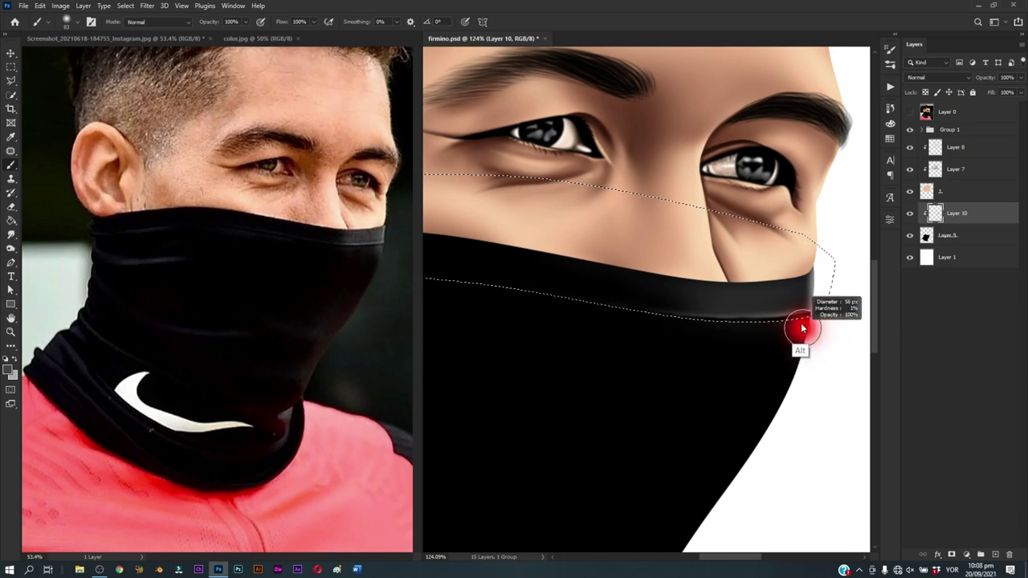
alt+right_click(808, 321)
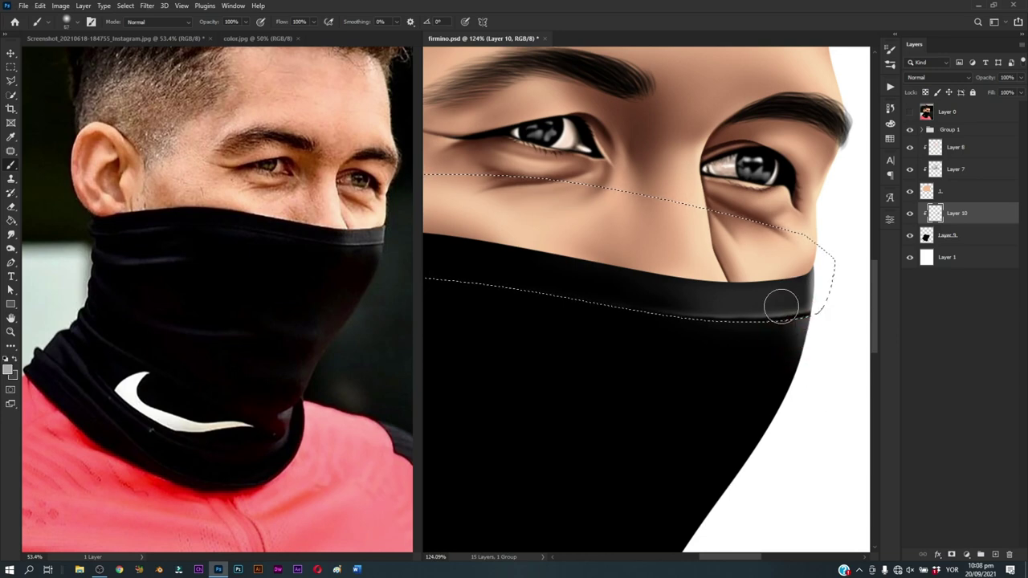
key(ctrl+d)
key(ctrl+0)
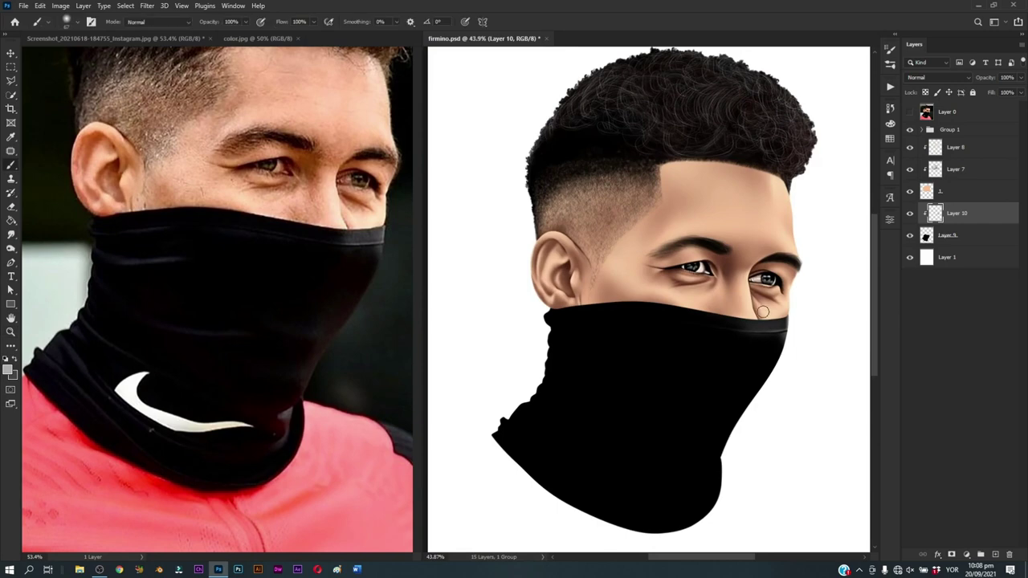
scroll(602, 369, up, 5)
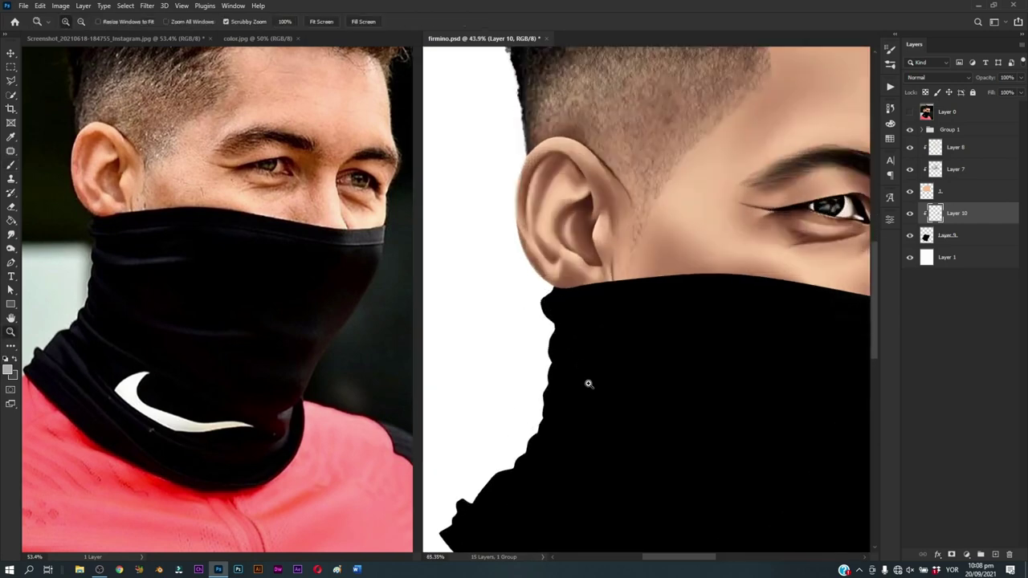
key(ctrl+z)
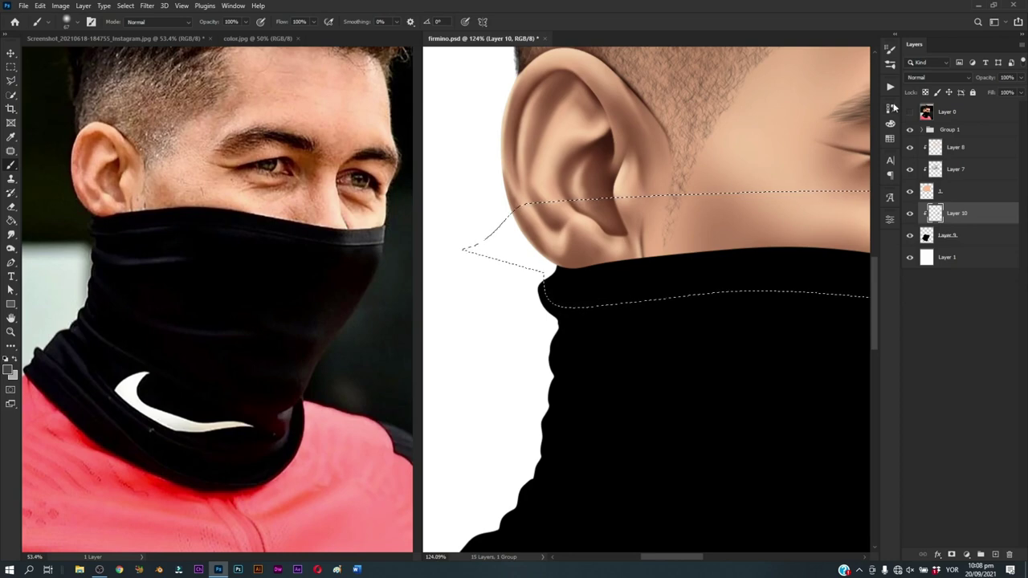
Step: Compare with the Layer 0 reference, then brush a light highlight along the neck fold toward the ear
click(910, 112)
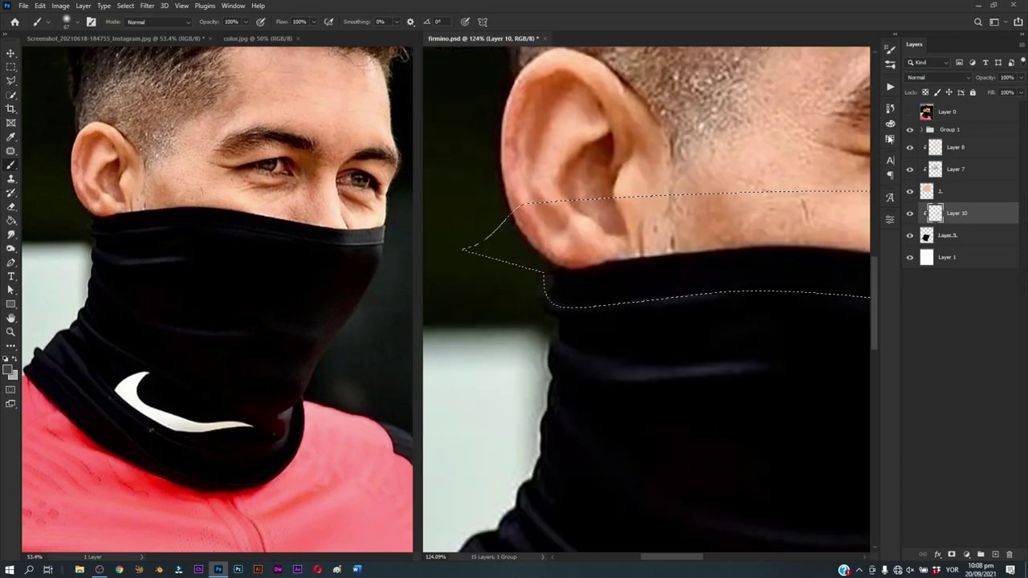
click(910, 113)
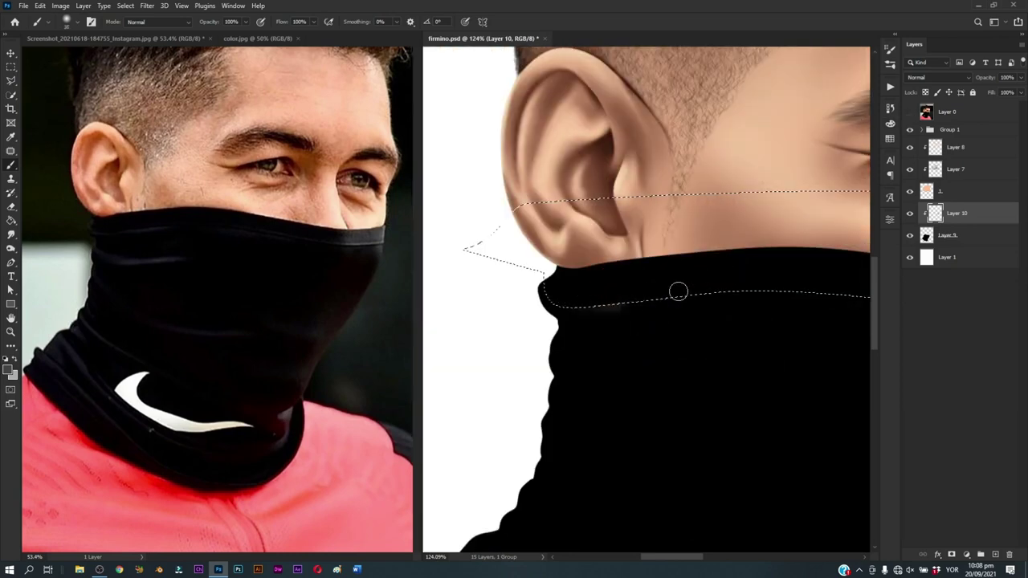
key(ctrl+d)
mouse_move(718, 305)
mouse_down()
mouse_move(659, 389)
mouse_move(718, 360)
mouse_up()
key(b)
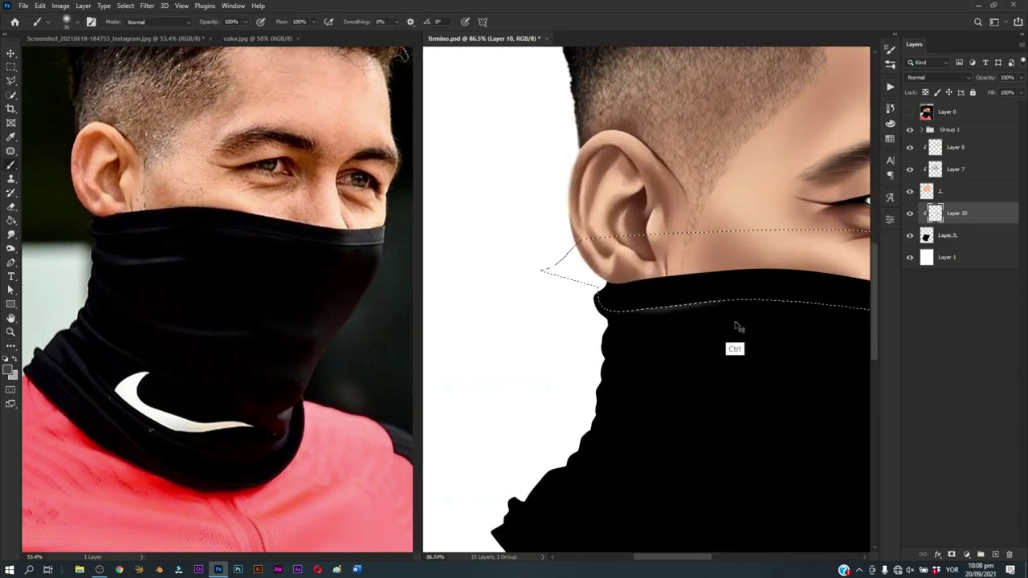
scroll(698, 310, up, 1)
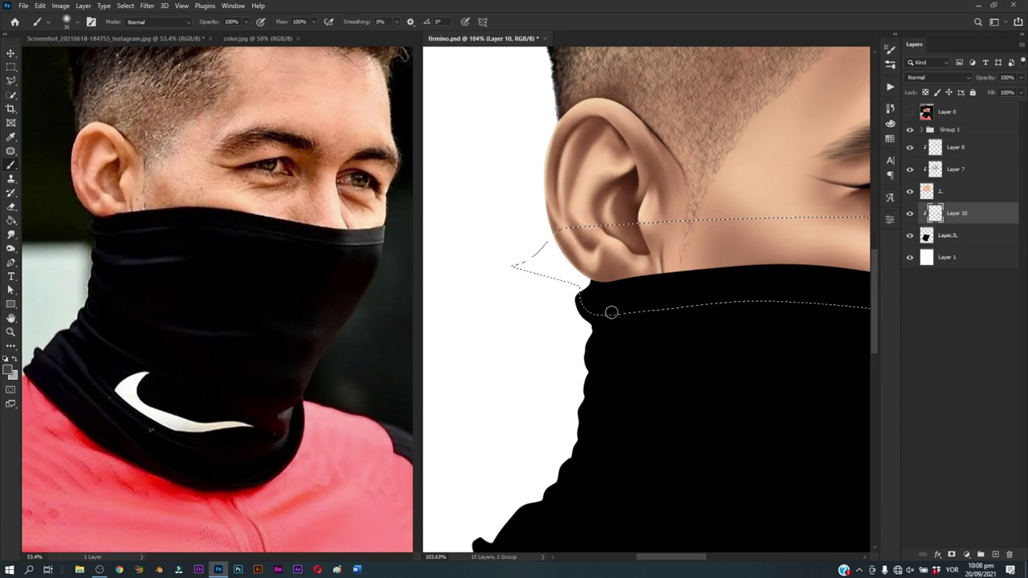
drag(631, 307, 762, 294)
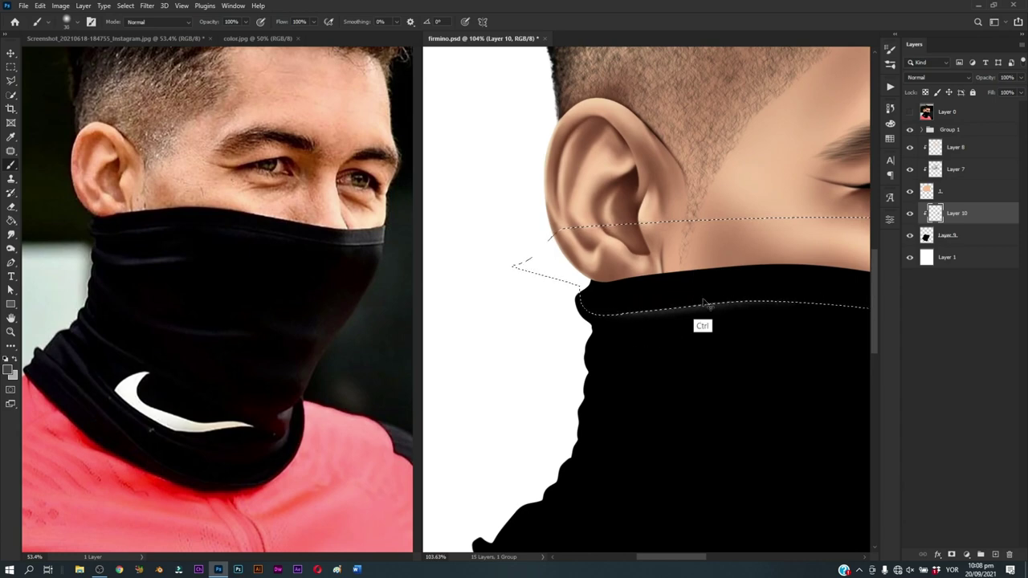
Step: Toggle the selection outline, zoom in on the face and mask, and show the reference photo
key(ctrl+d)
key(ctrl+shift+d)
key(ctrl+d)
key(ctrl+0)
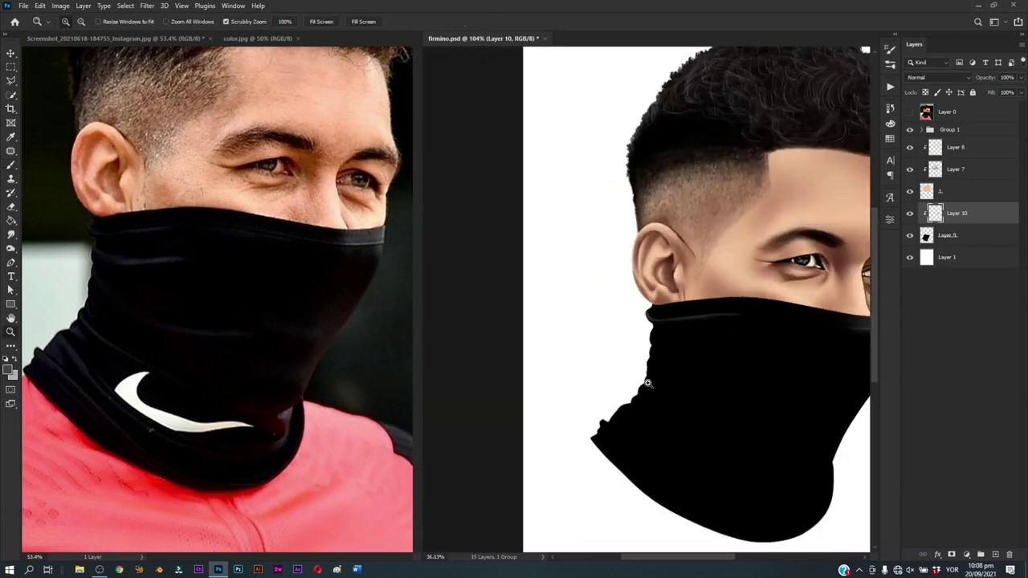
mouse_move(685, 328)
mouse_down()
mouse_move(680, 367)
mouse_move(769, 319)
mouse_up()
key(b)
click(910, 111)
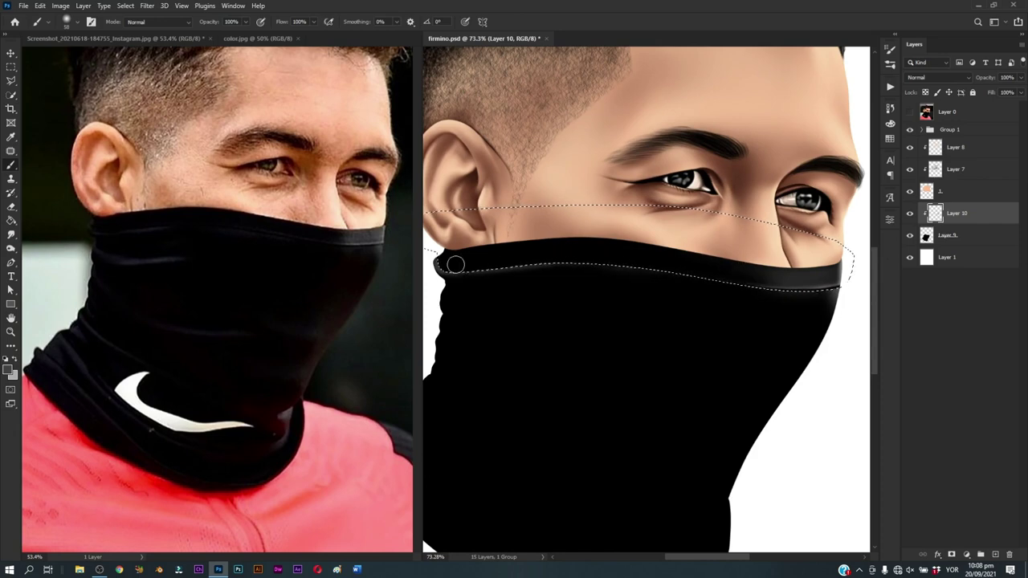
Step: Resize the brush, drop the band selection, and zoom out to review the whole portrait
alt+right_click(735, 280)
key(ctrl+d)
key(z)
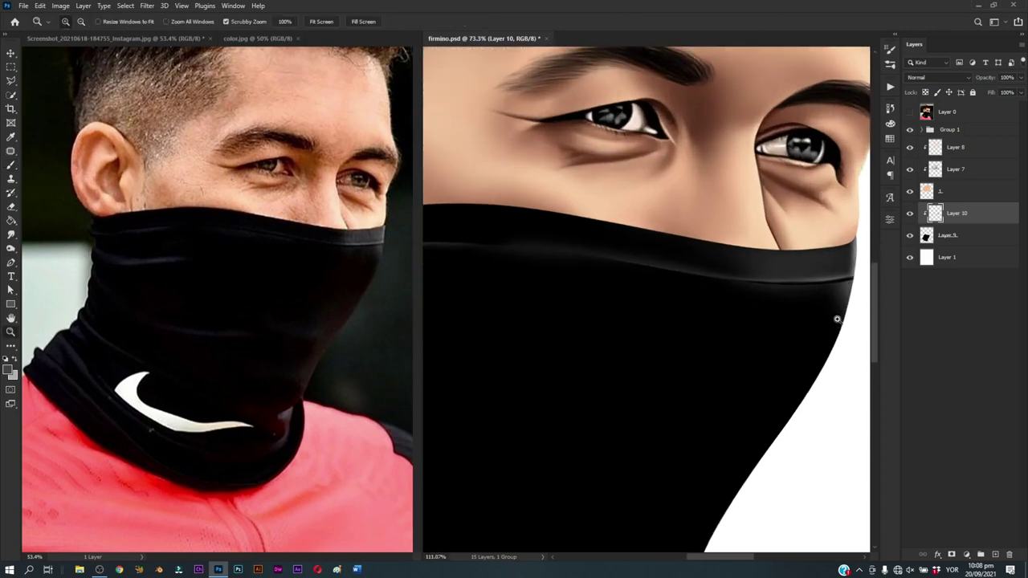
scroll(768, 332, down, 5)
scroll(737, 341, up, 3)
scroll(737, 341, up, 3)
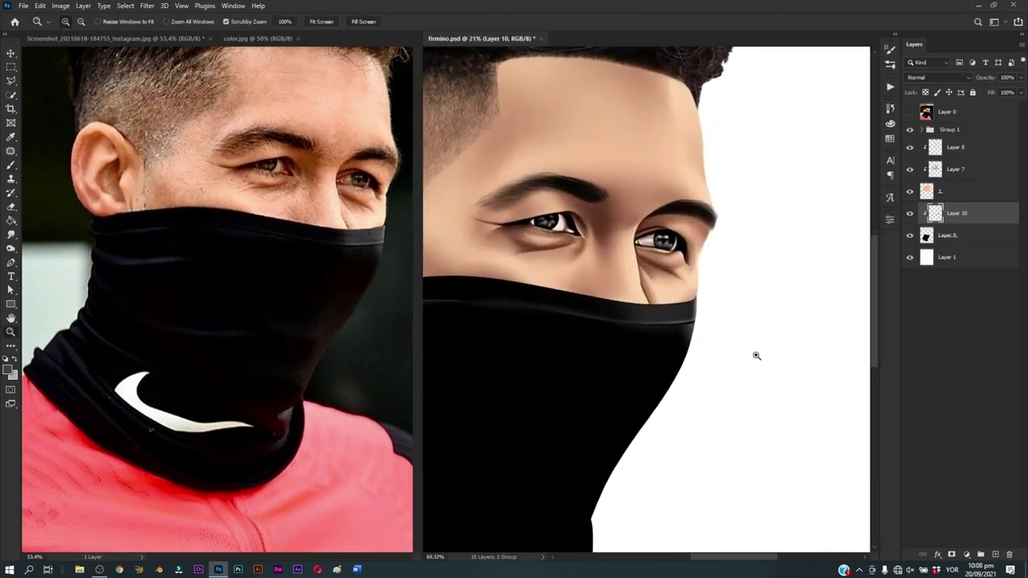
key(b)
scroll(643, 370, up, 2)
Step: Trace the band's lower edge with a curved Pen path and load it as a selection
key(p)
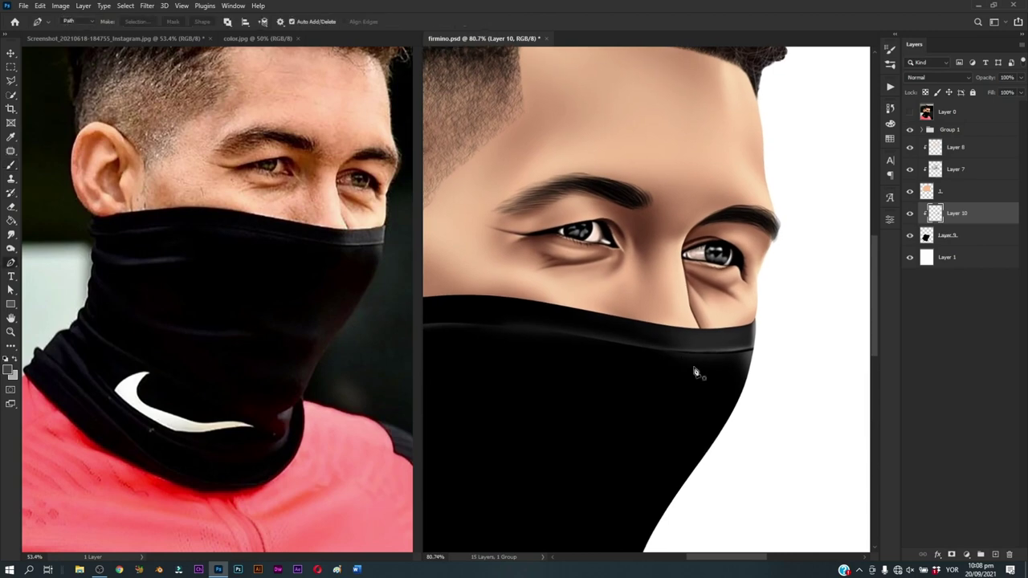
scroll(691, 378, up, 2)
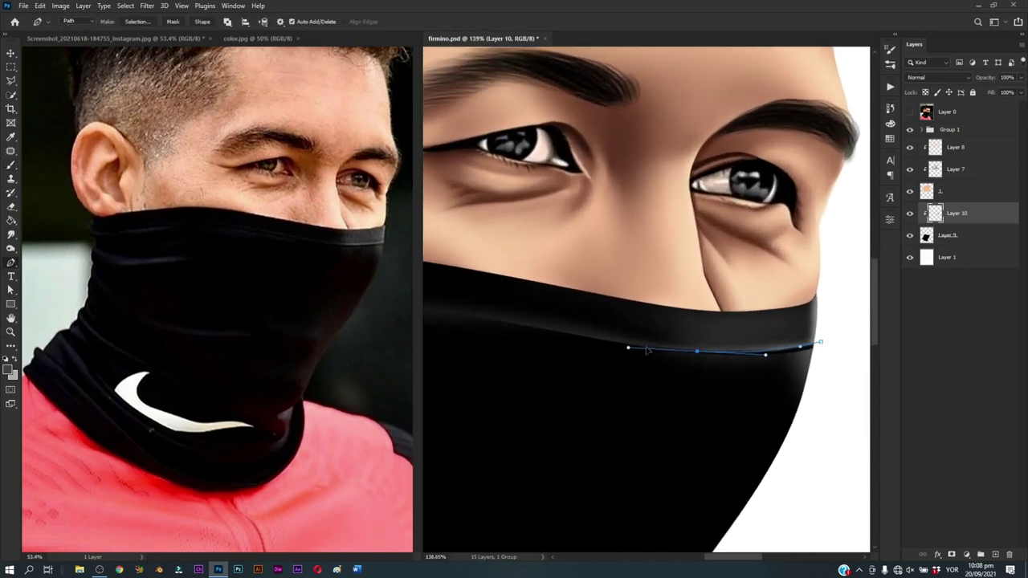
key(ctrl+z)
key(ctrl+z)
key(ctrl+z)
key(ctrl+z)
drag(672, 347, 596, 341)
scroll(825, 345, right, 5)
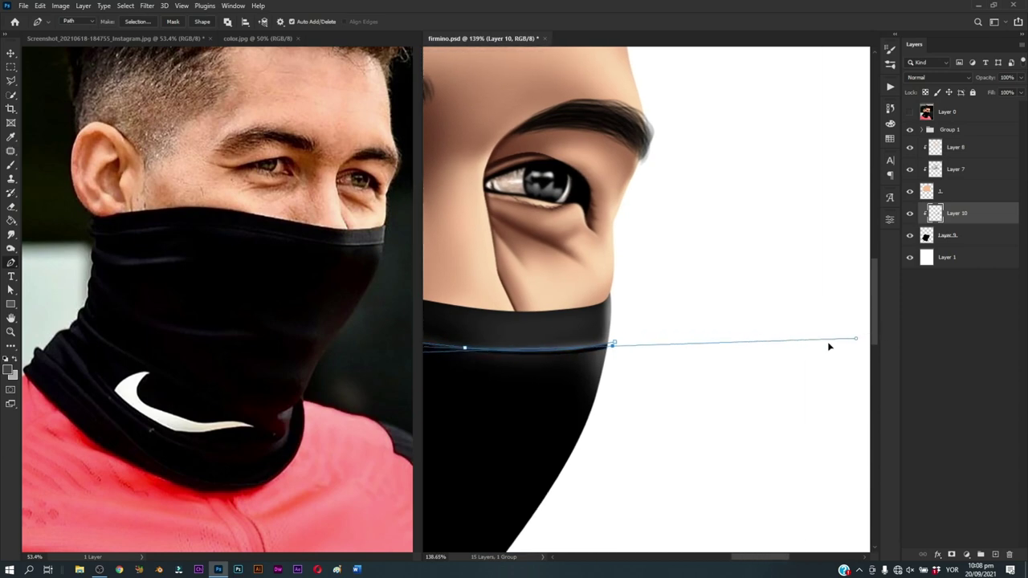
mouse_move(613, 343)
mouse_down()
mouse_move(715, 332)
mouse_move(684, 326)
mouse_up()
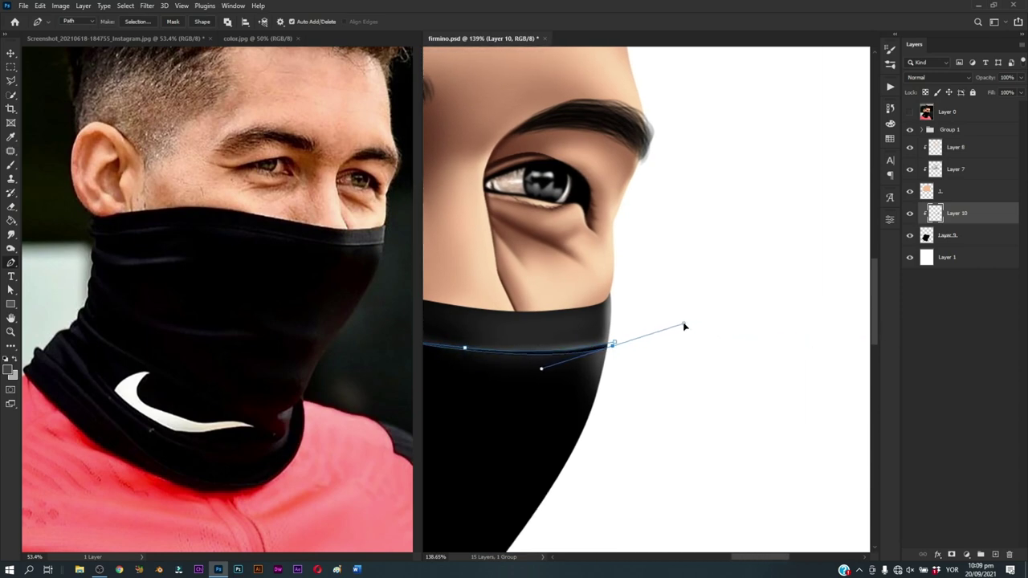
key(ctrl+Return)
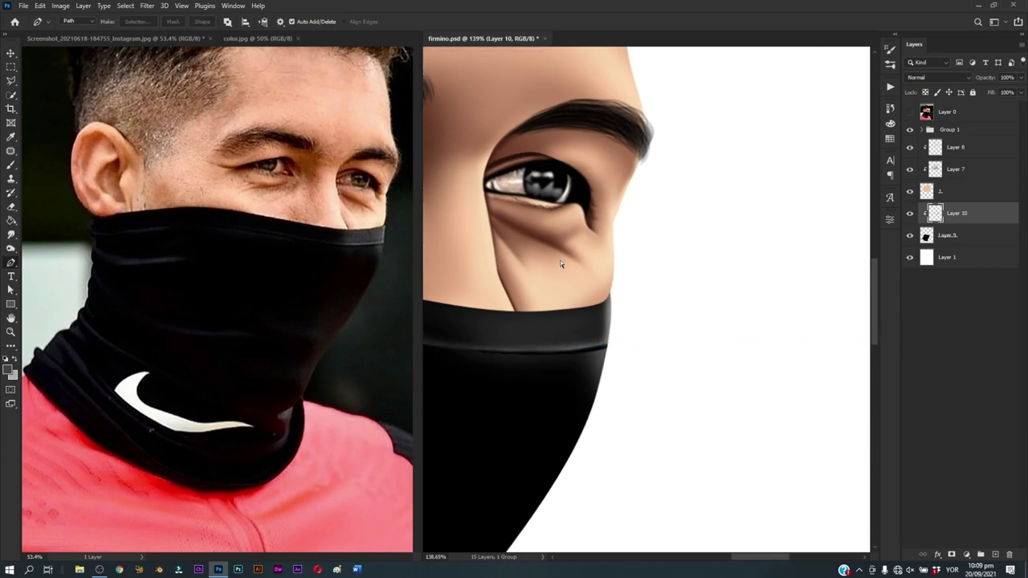
Step: Darken the band's lower edge with the brush inside the selection, checking the whole head
drag(543, 371, 698, 366)
key(b)
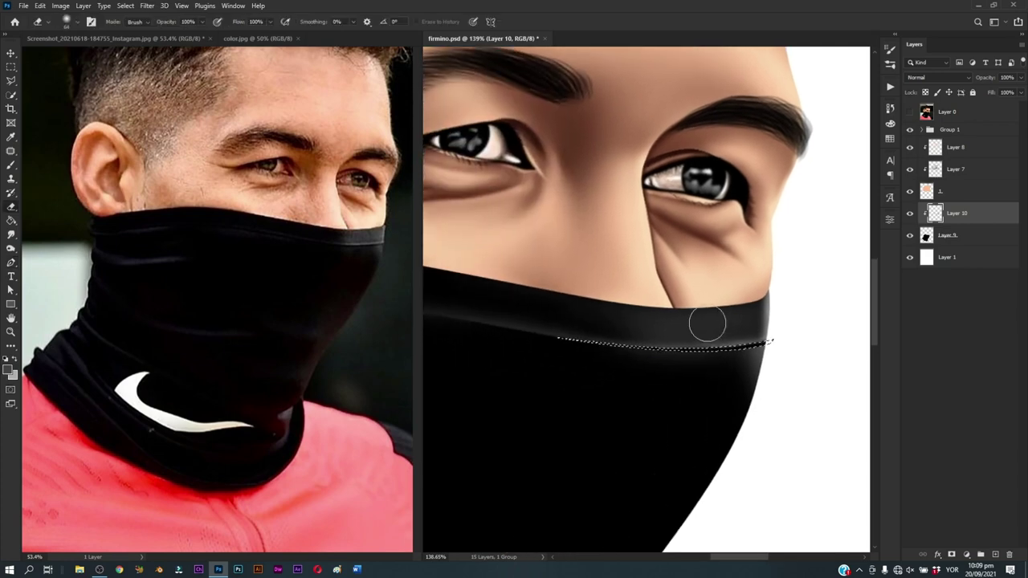
drag(620, 356, 763, 345)
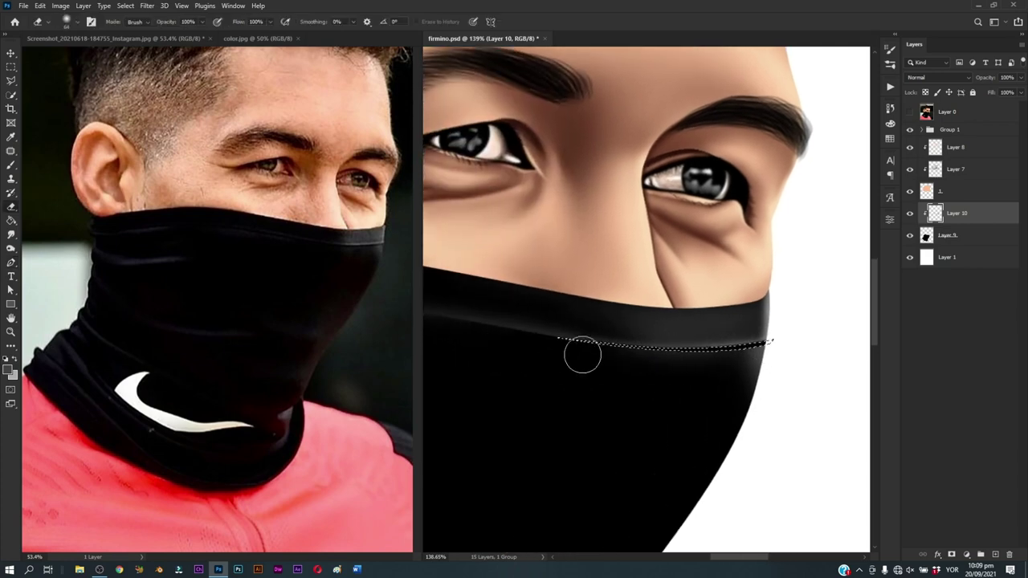
key(z)
mouse_move(736, 390)
mouse_down()
mouse_move(676, 431)
mouse_move(723, 390)
mouse_up()
key(b)
mouse_move(729, 324)
mouse_down()
mouse_move(573, 367)
mouse_move(656, 316)
mouse_move(670, 333)
mouse_up()
Step: Shrink the brush to 9 px, rotate the canvas along the band edge, and deselect
key(e)
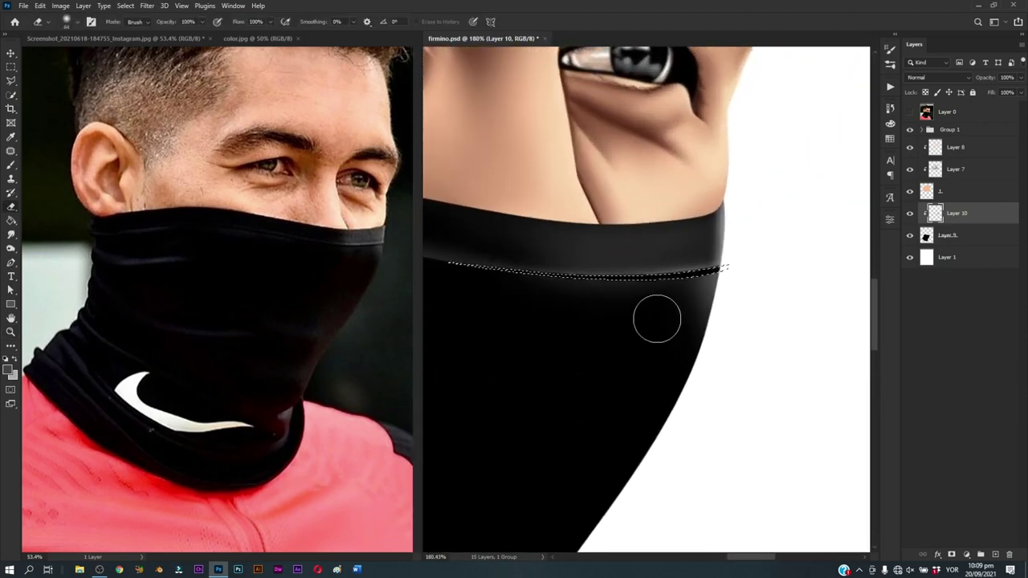
key(b)
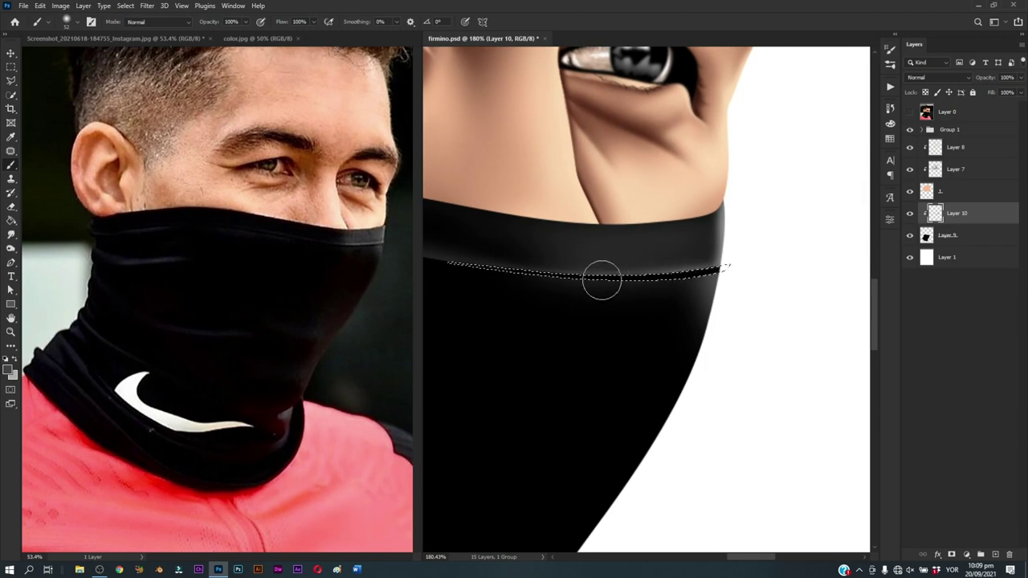
alt+right_click(592, 278)
drag(592, 277, 631, 310)
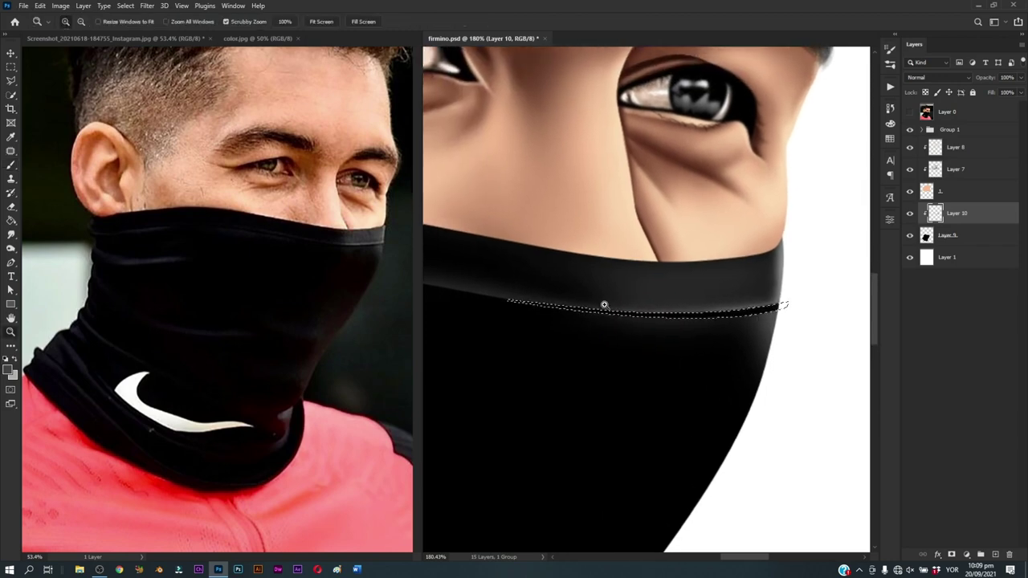
alt+right_click(630, 313)
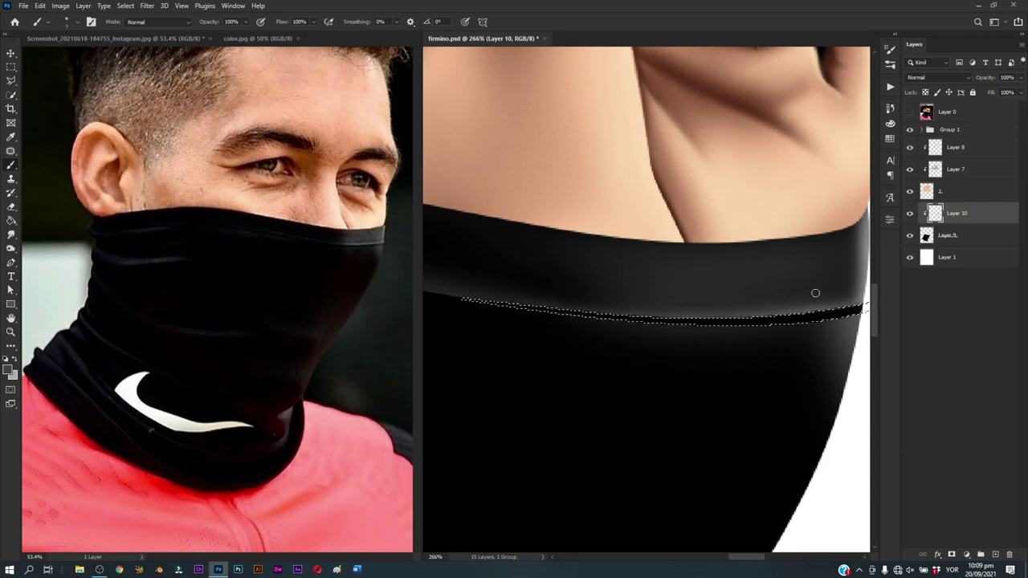
key(space)
key(r)
drag(794, 234, 741, 171)
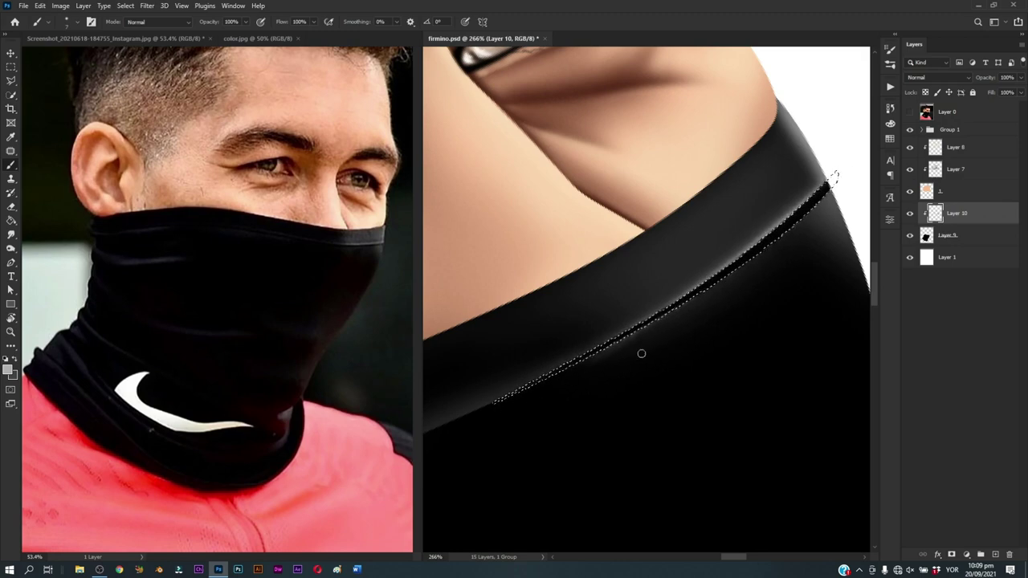
key(ctrl)
key(ctrl+d)
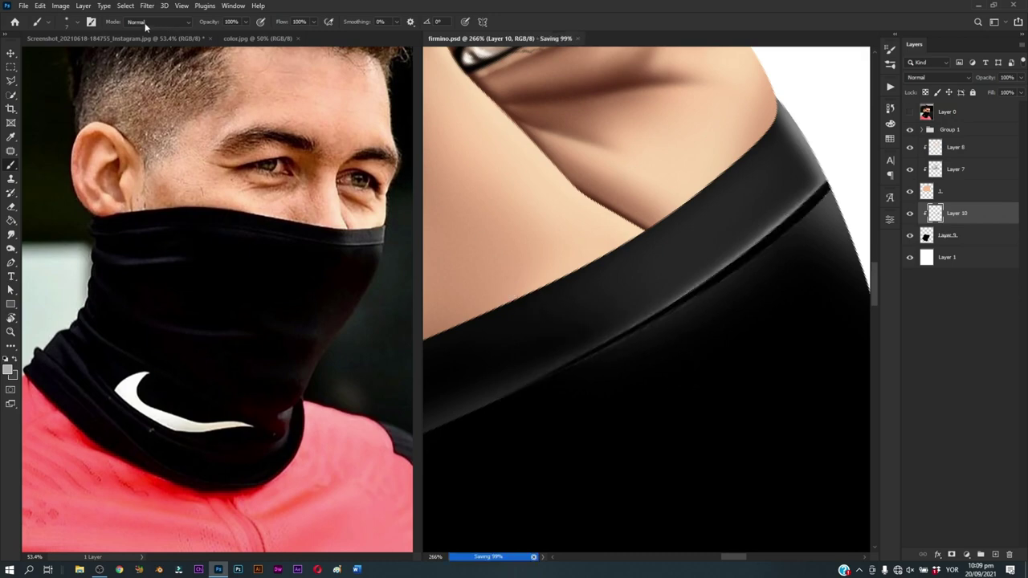
Step: Reset the canvas rotation and erase the rim highlight's upper edge with a small eraser
key(r)
click(165, 22)
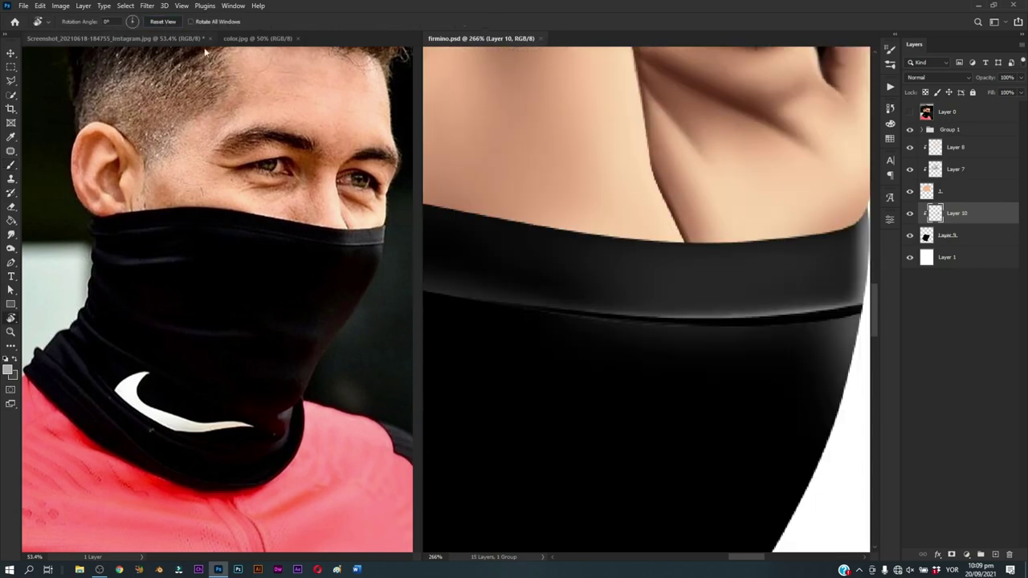
key(z)
drag(627, 294, 585, 343)
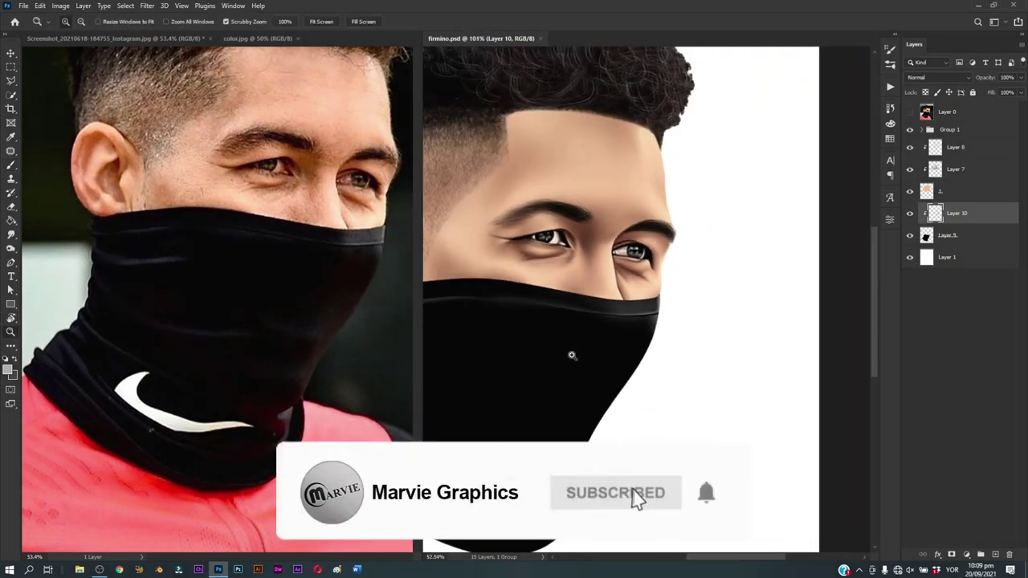
scroll(571, 356, down, 2)
scroll(585, 349, down, 2)
scroll(634, 315, up, 3)
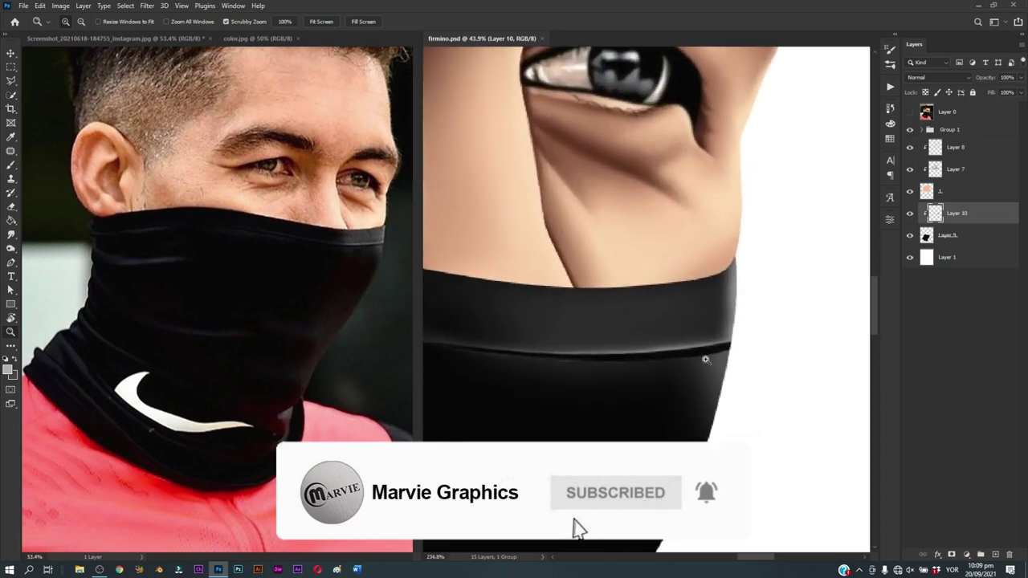
scroll(635, 315, up, 2)
key(e)
mouse_move(660, 268)
mouse_down()
mouse_move(613, 257)
mouse_move(509, 280)
mouse_move(450, 271)
mouse_up()
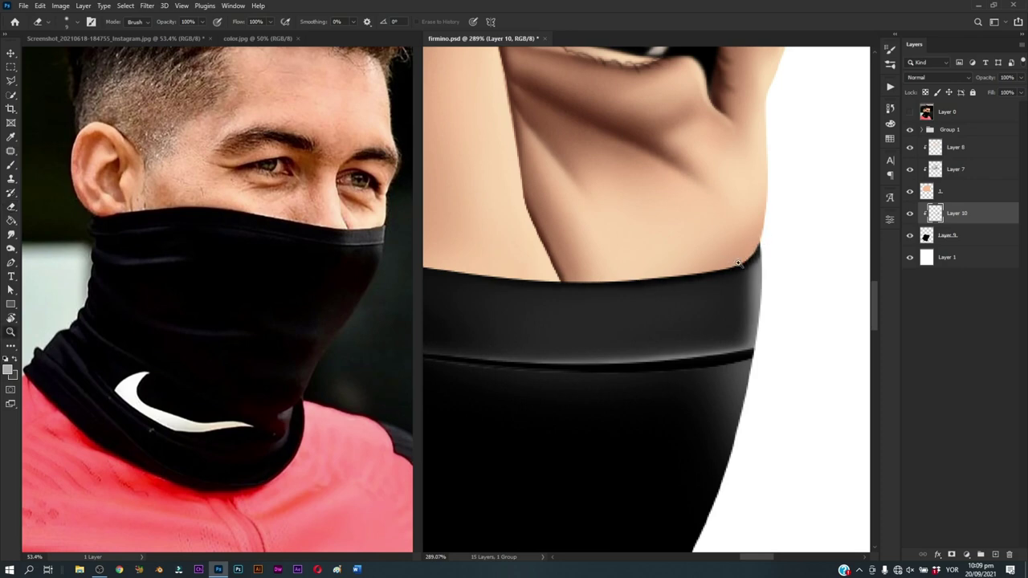
key(ctrl+0)
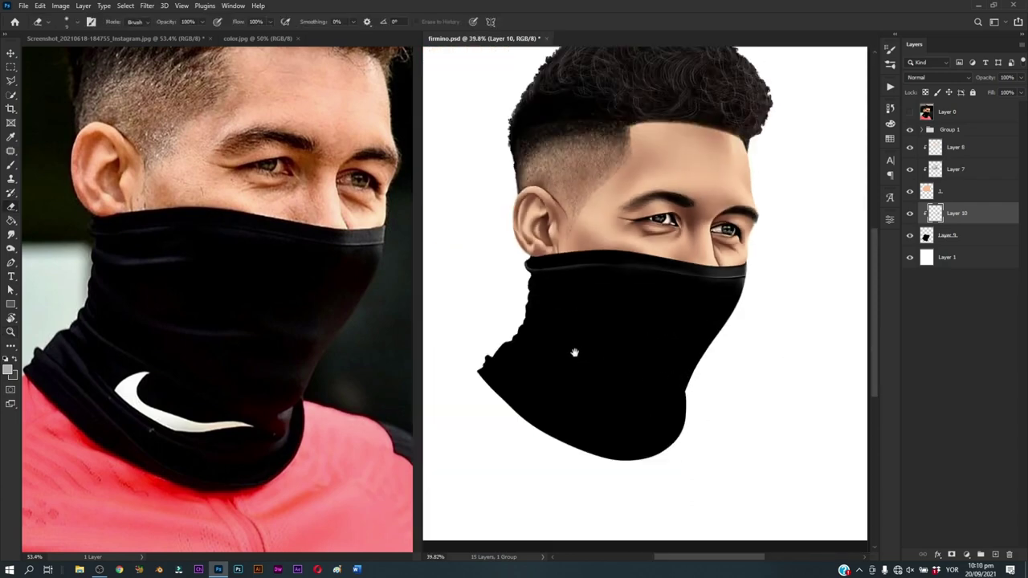
mouse_move(574, 351)
mouse_down()
mouse_move(601, 332)
mouse_move(596, 317)
mouse_up()
Step: Show the reference photo and trace a curved Pen path along the neck warmer's middle fold
key(p)
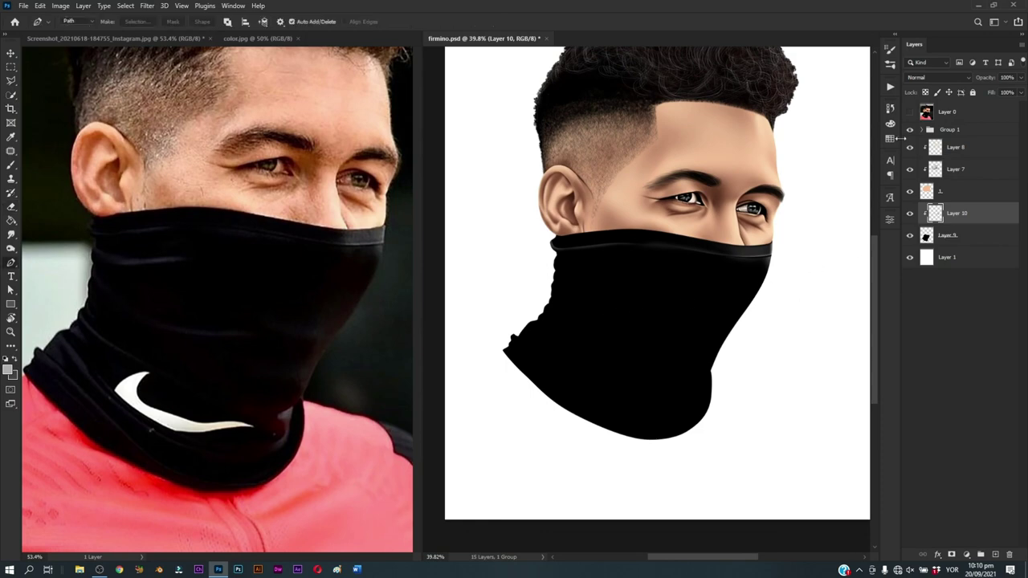
click(909, 128)
scroll(597, 317, up, 2)
scroll(597, 317, up, 2)
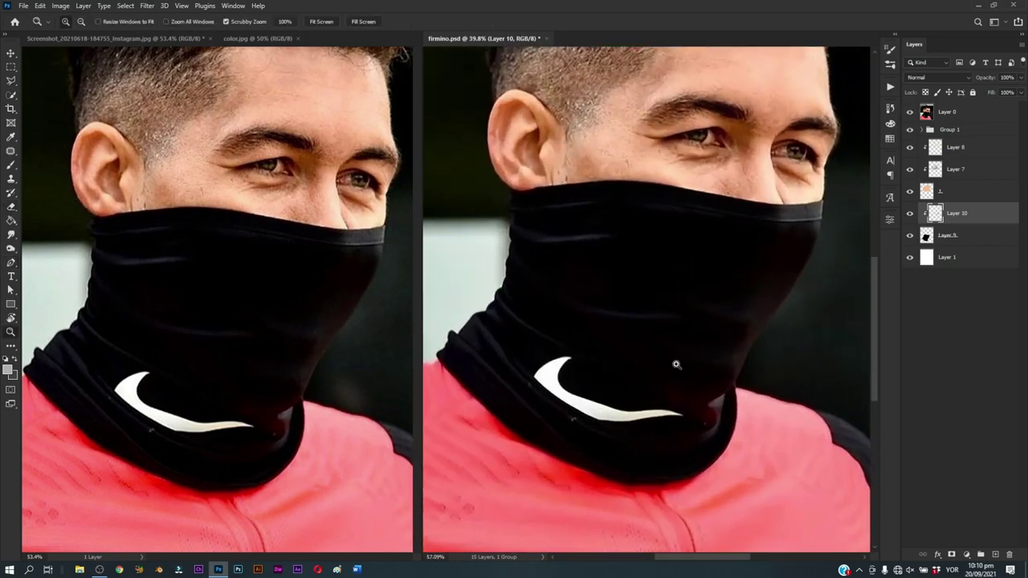
drag(650, 314, 683, 316)
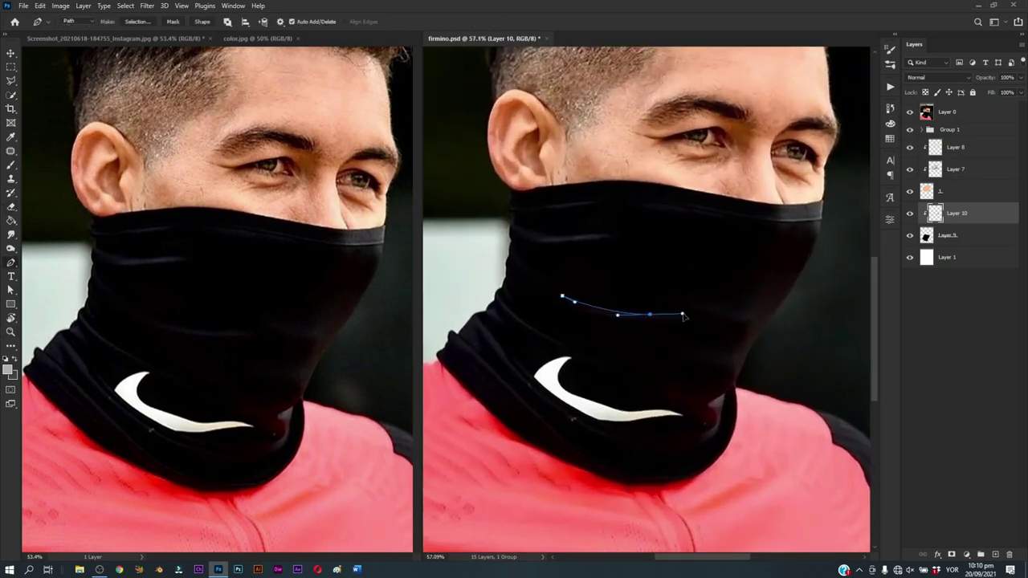
drag(564, 299, 517, 265)
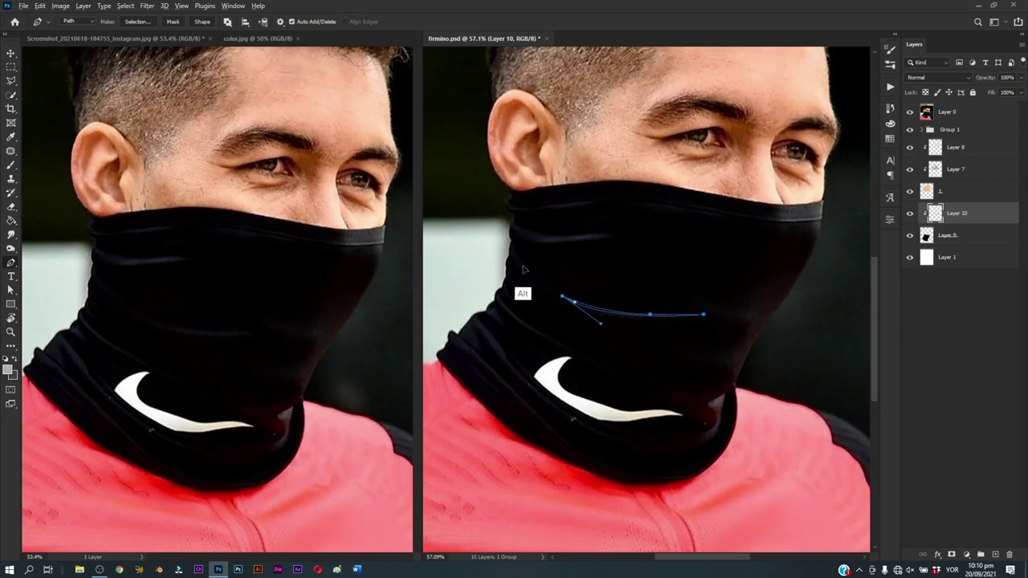
key(Escape)
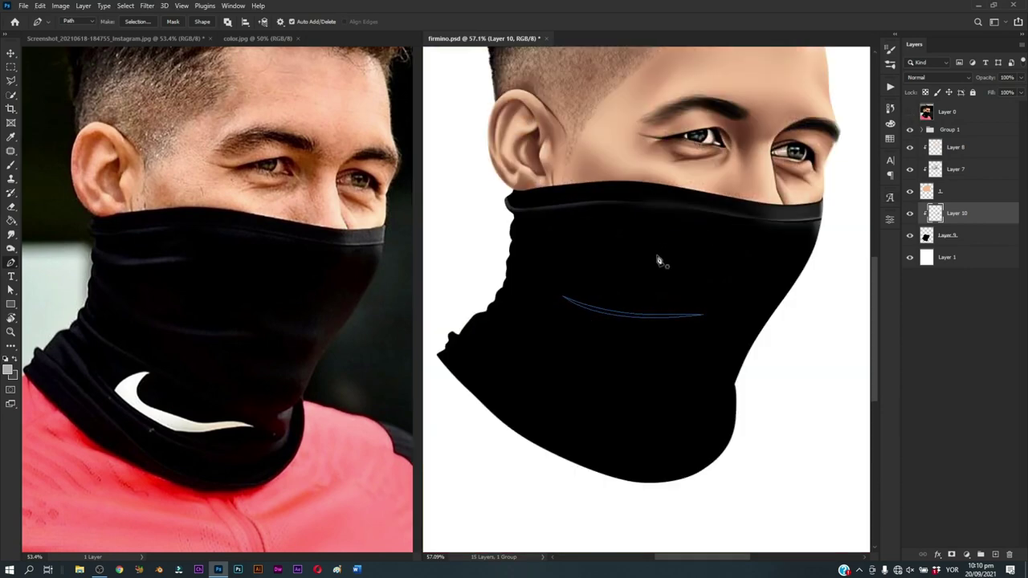
Step: Stroke the fold path with a soft, enlarged grey brush
right_click(657, 263)
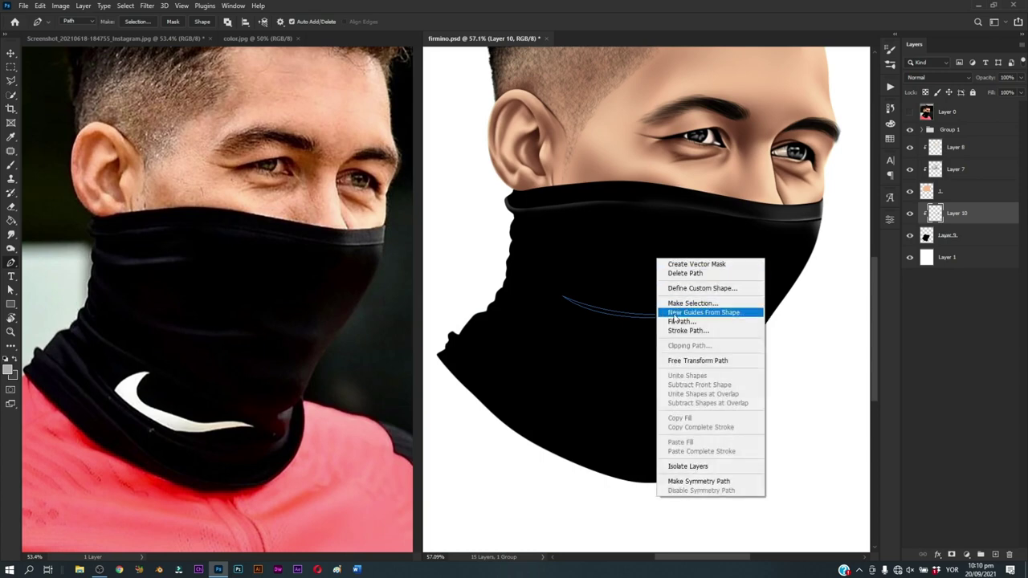
click(687, 227)
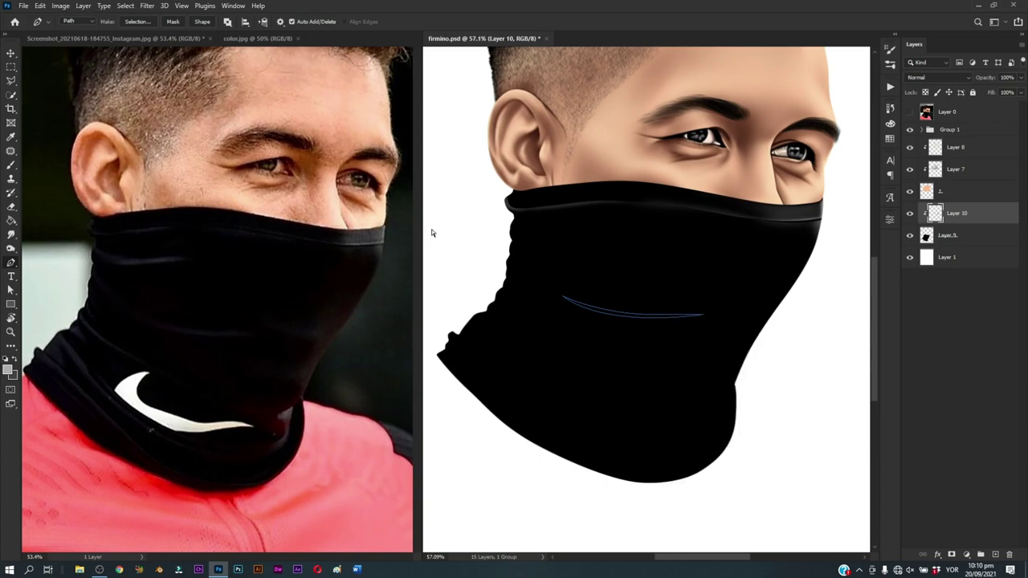
key(b)
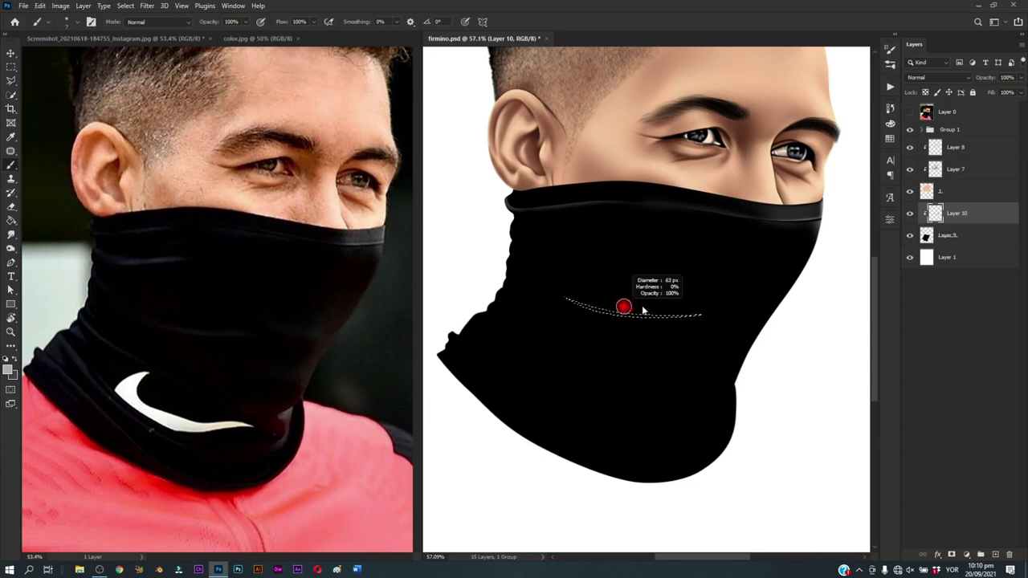
drag(642, 306, 669, 305)
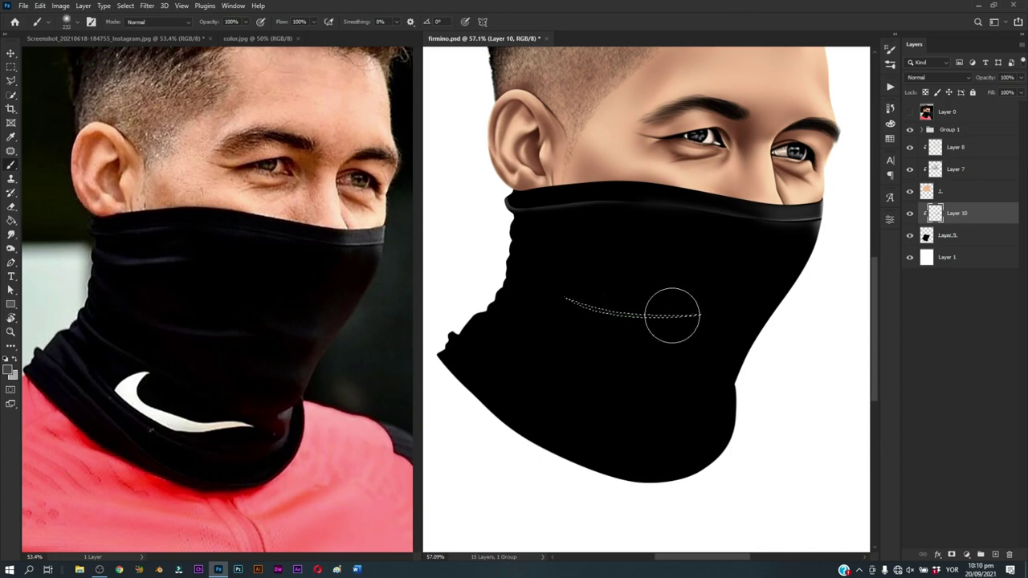
key(Return)
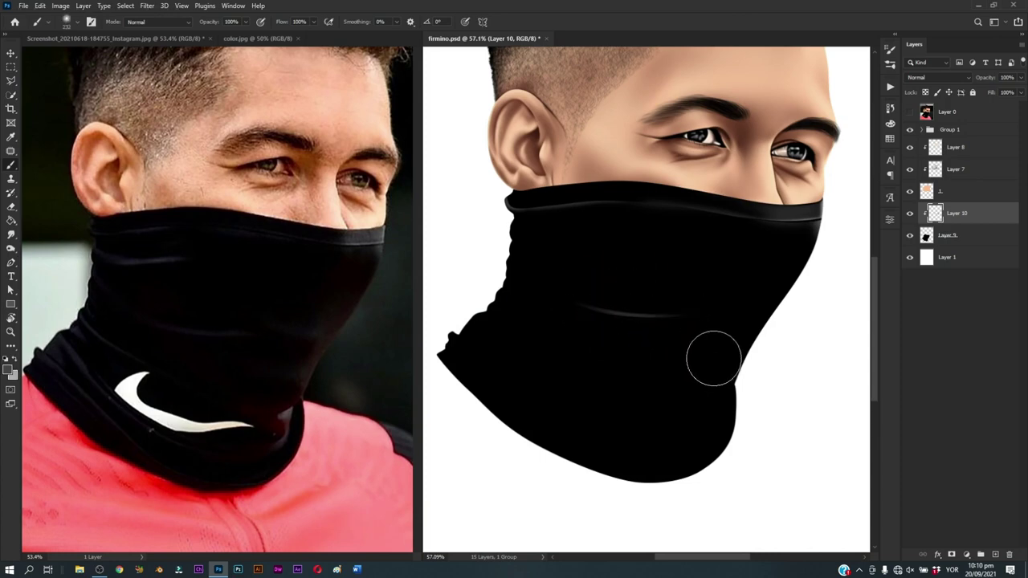
Step: Smudge the fold stroke into a soft crease, then shift the view toward the chin
key(r)
drag(673, 314, 698, 314)
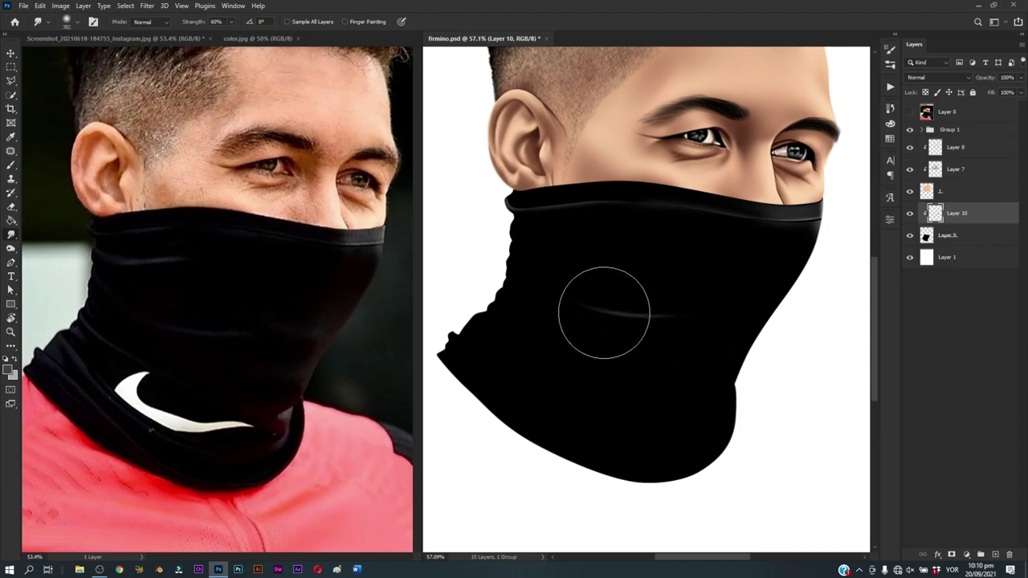
key(z)
mouse_move(632, 372)
mouse_down()
mouse_move(599, 398)
mouse_move(631, 402)
mouse_up()
key(b)
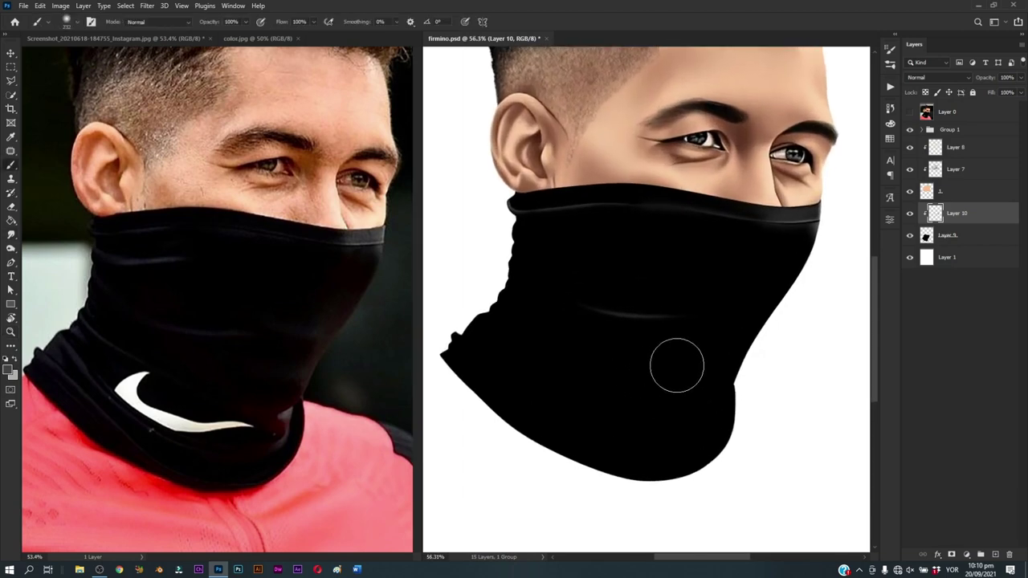
drag(740, 360, 711, 325)
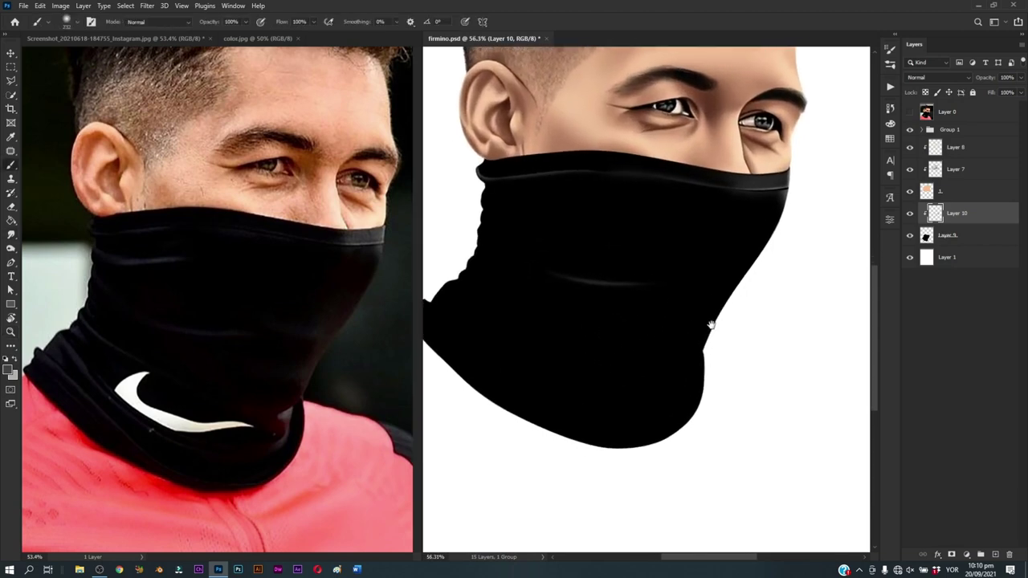
Step: With the reference photo shown, trace the chin fold and load it as a selection
key(p)
click(910, 111)
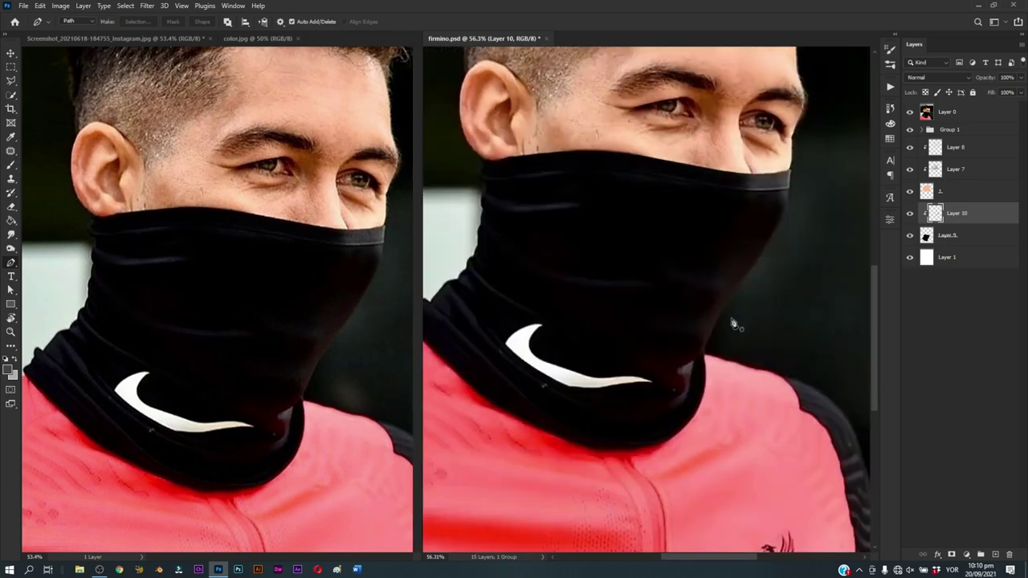
scroll(732, 324, up, 3)
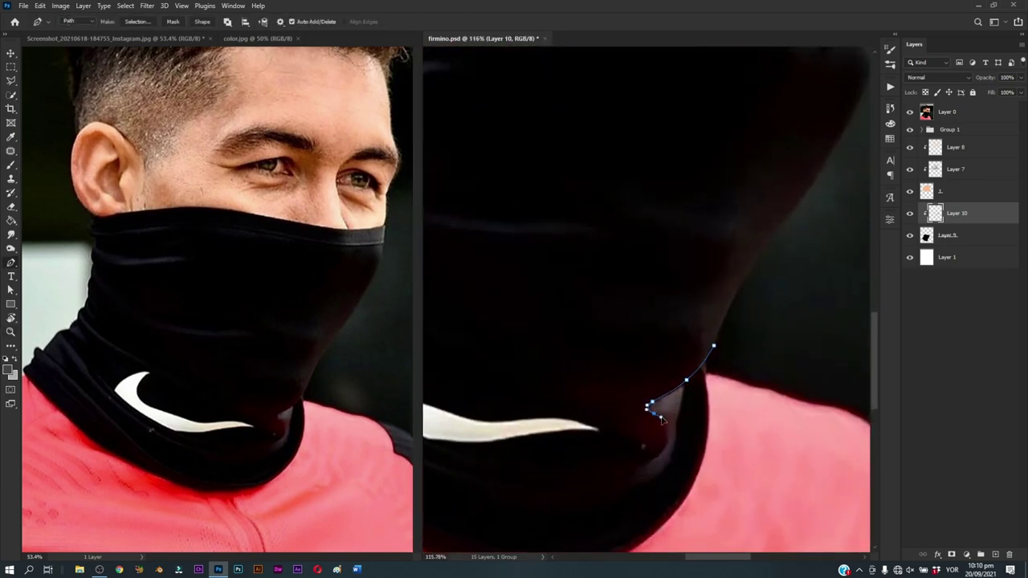
drag(668, 443, 712, 347)
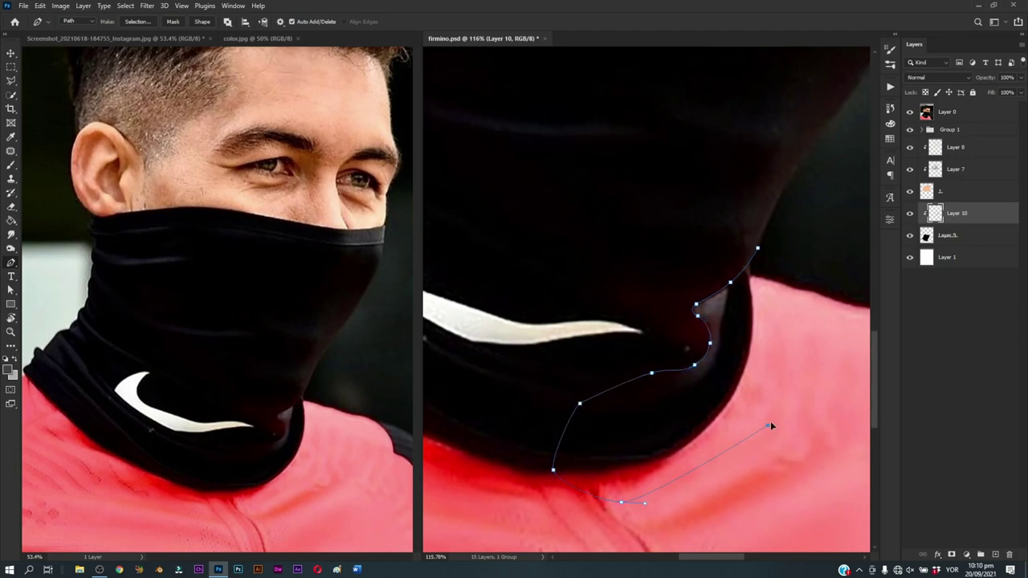
key(ctrl+Return)
key(b)
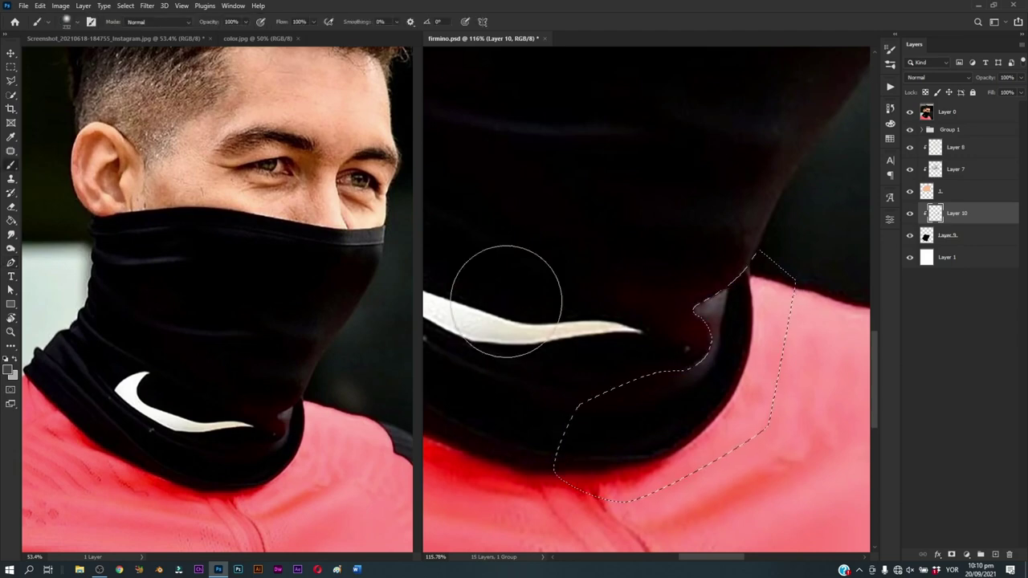
Step: Hide the reference and paint a soft 40 px highlight along the upper fold edge
alt+right_click(767, 269)
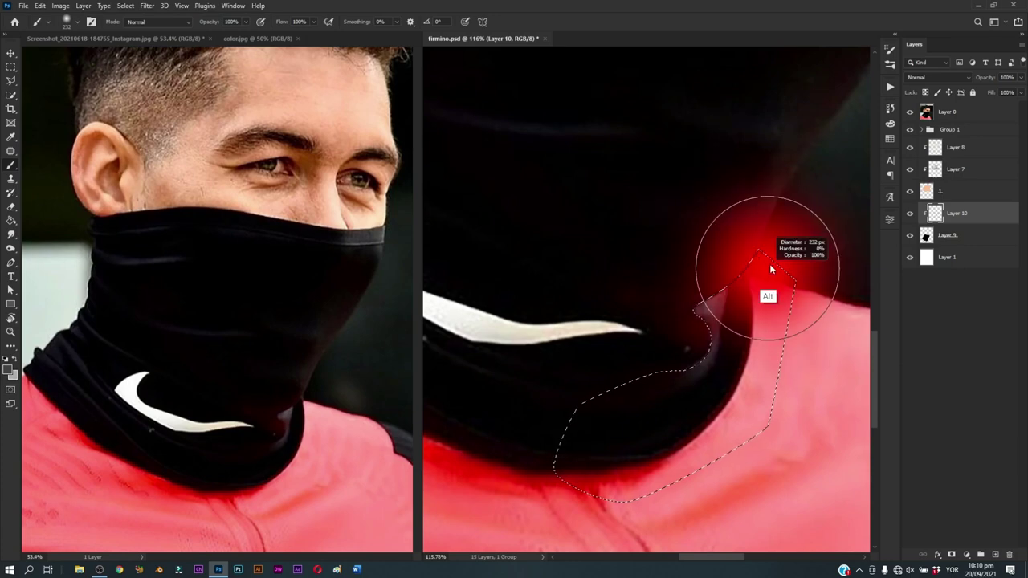
click(910, 112)
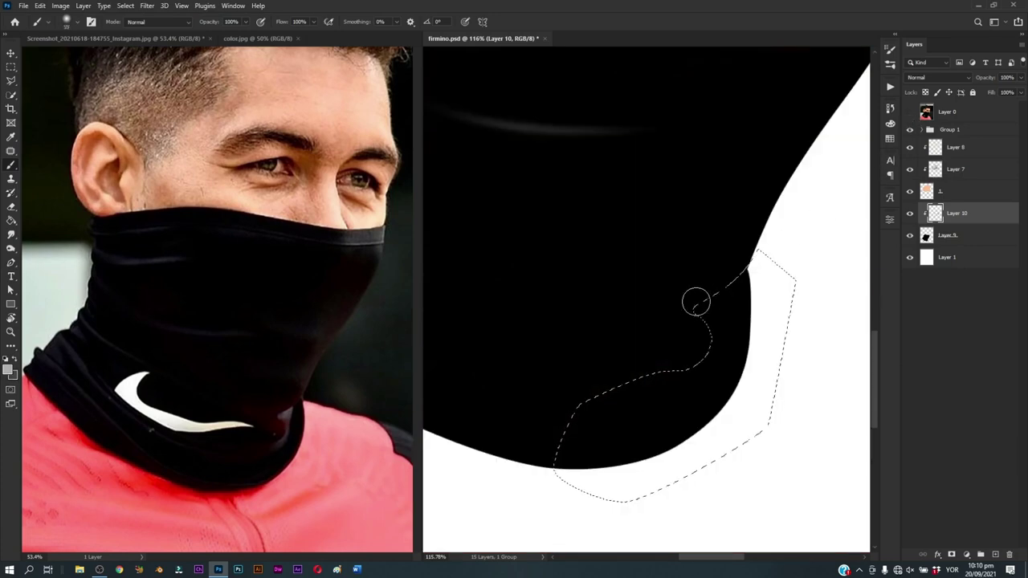
mouse_move(696, 302)
mouse_down()
mouse_move(718, 282)
mouse_move(712, 298)
mouse_up()
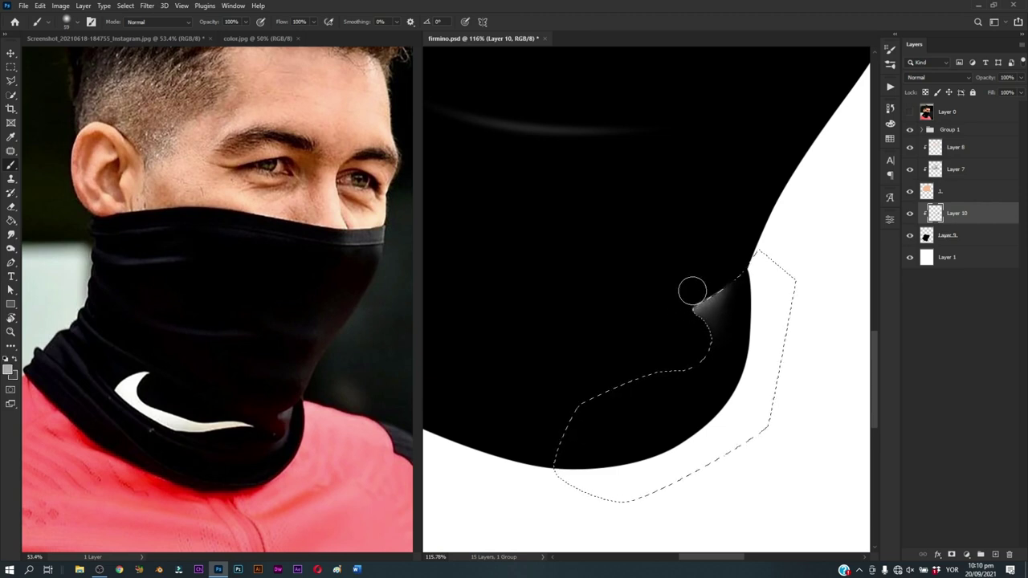
mouse_move(691, 289)
mouse_down()
mouse_move(715, 280)
mouse_move(691, 260)
mouse_move(701, 300)
mouse_move(642, 328)
mouse_up()
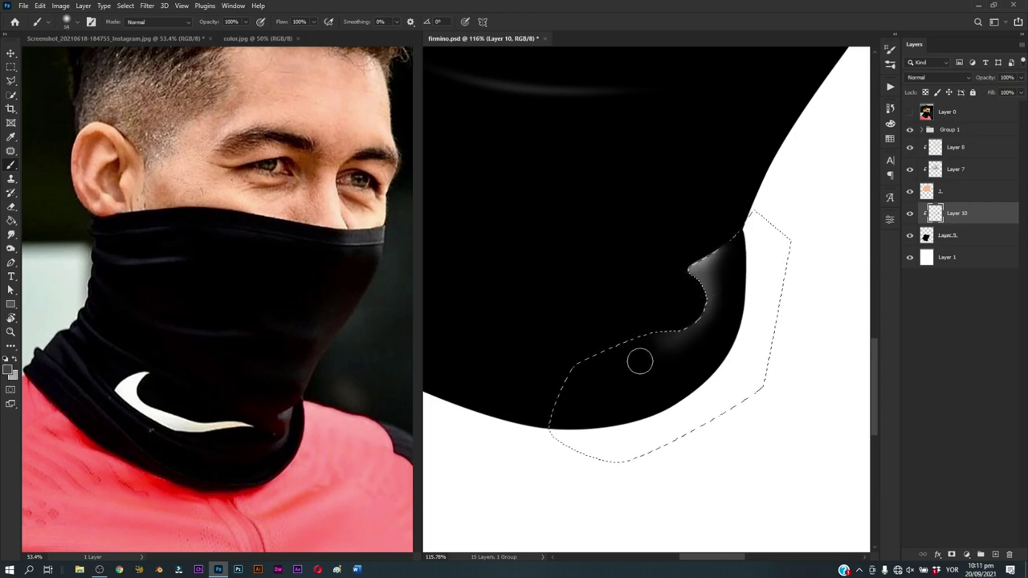
alt+right_click(645, 337)
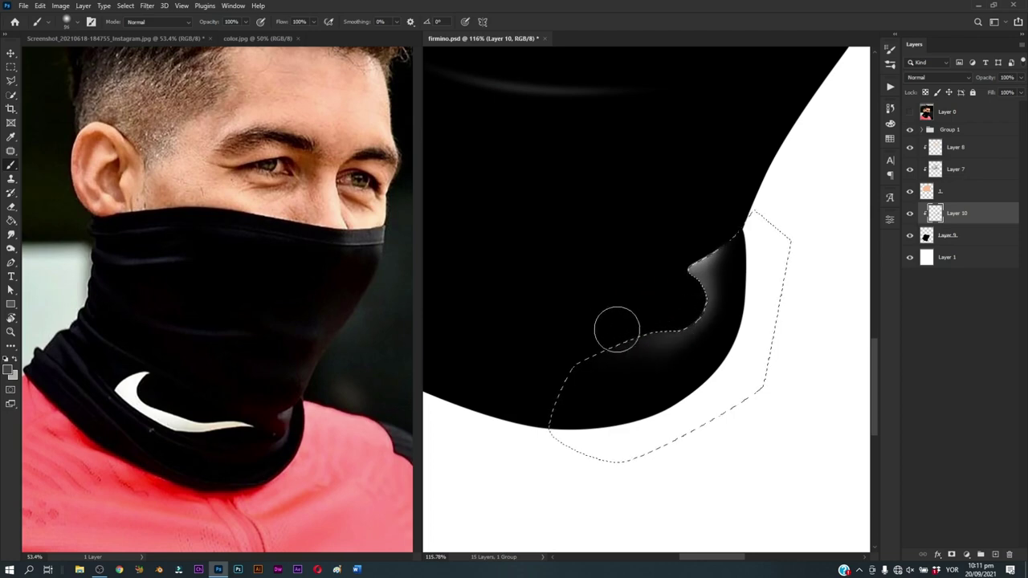
Step: Add a soft highlight along the lower edge and brighten the fold's top corner with a 95 px brush
key(ctrl+d)
drag(618, 353, 709, 359)
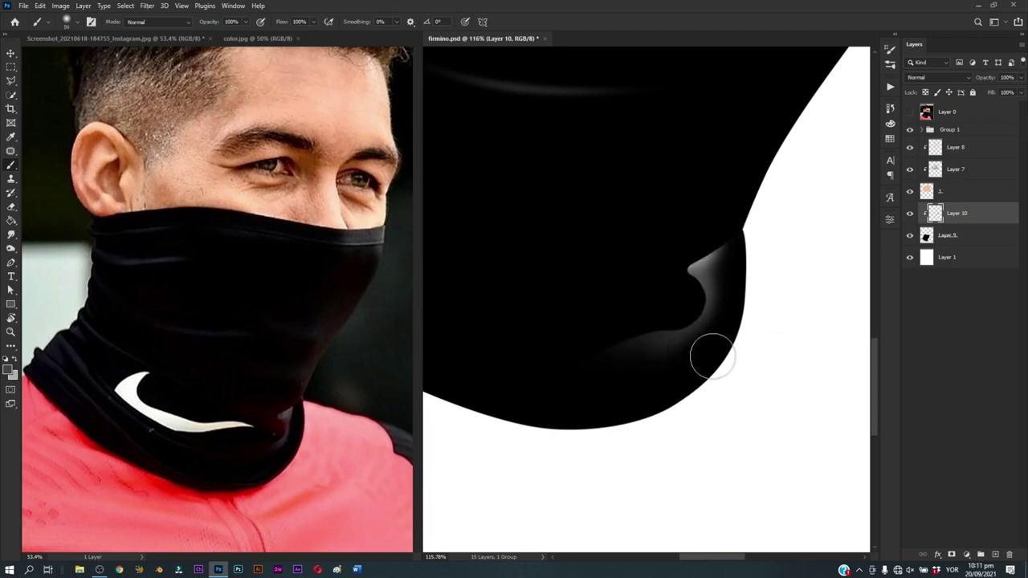
key(ctrl+shift+d)
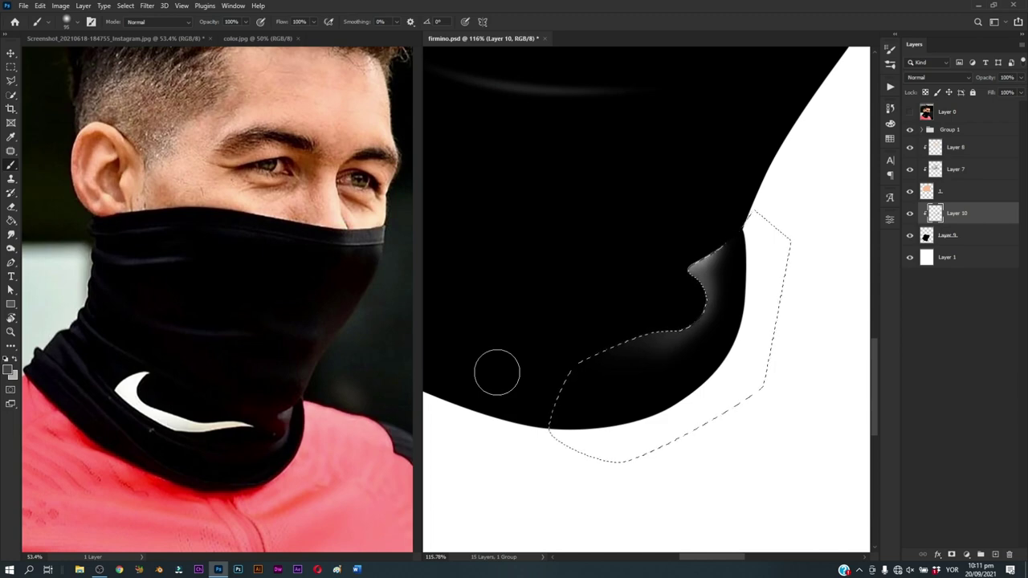
alt+right_click(735, 254)
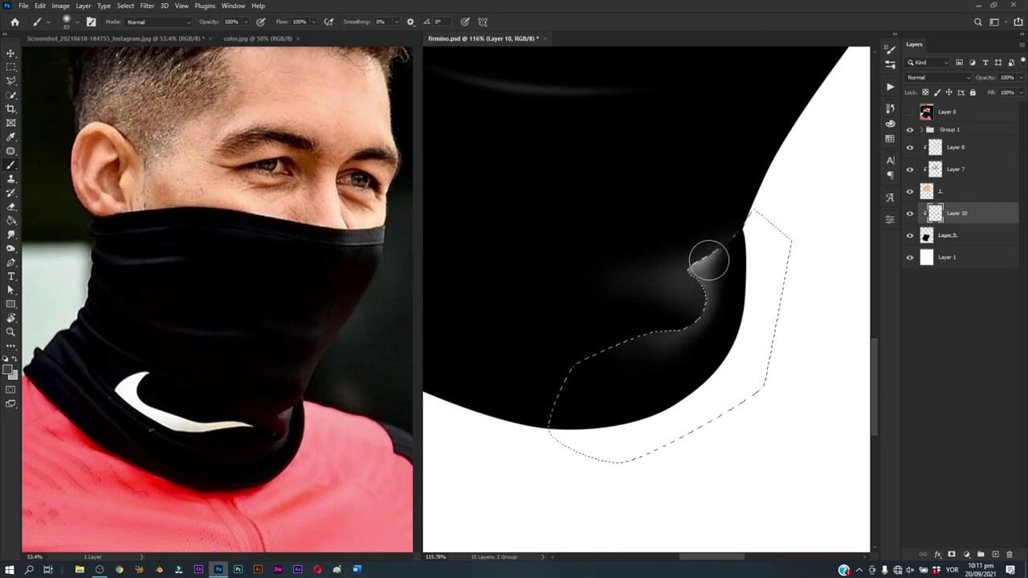
drag(708, 260, 636, 367)
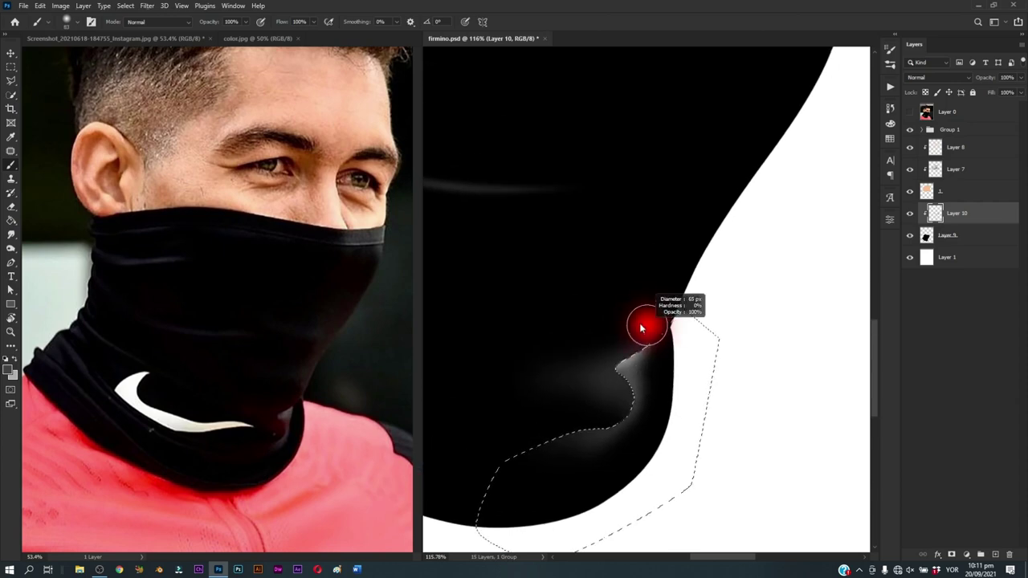
key(e)
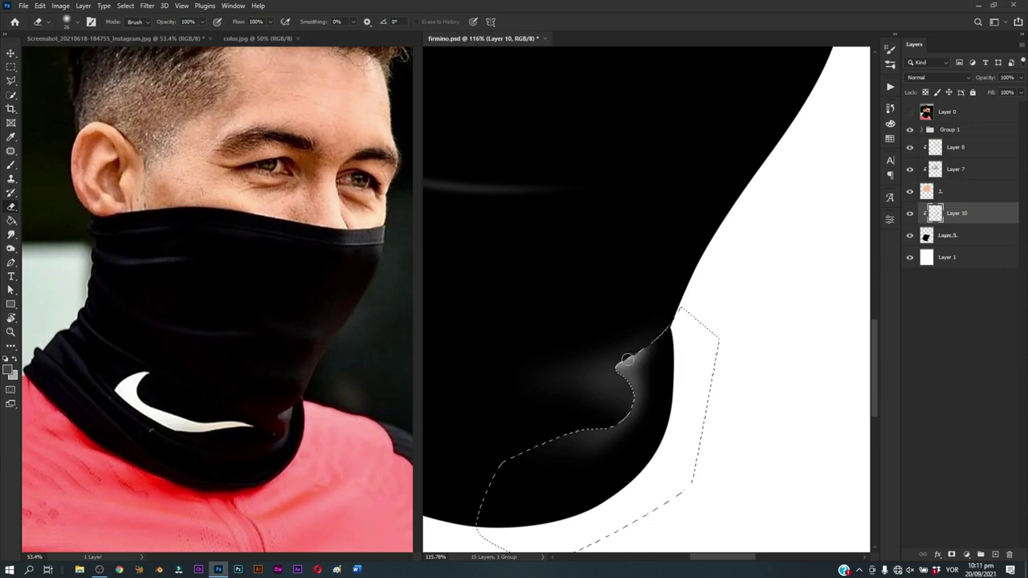
key(b)
drag(663, 310, 645, 362)
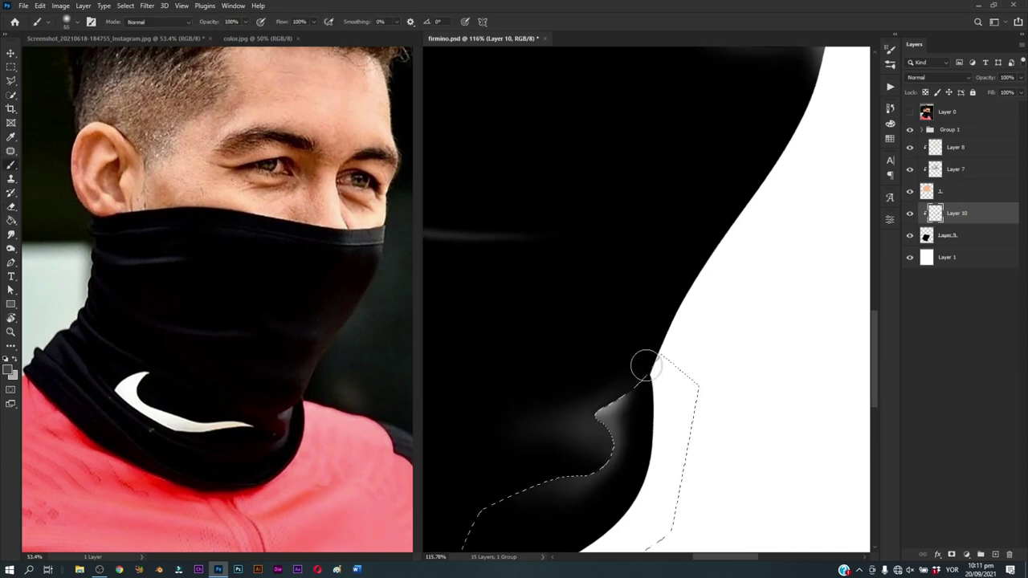
Step: Zoom out to the mask and eyes and adjust the soft brush size
key(z)
drag(693, 316, 634, 390)
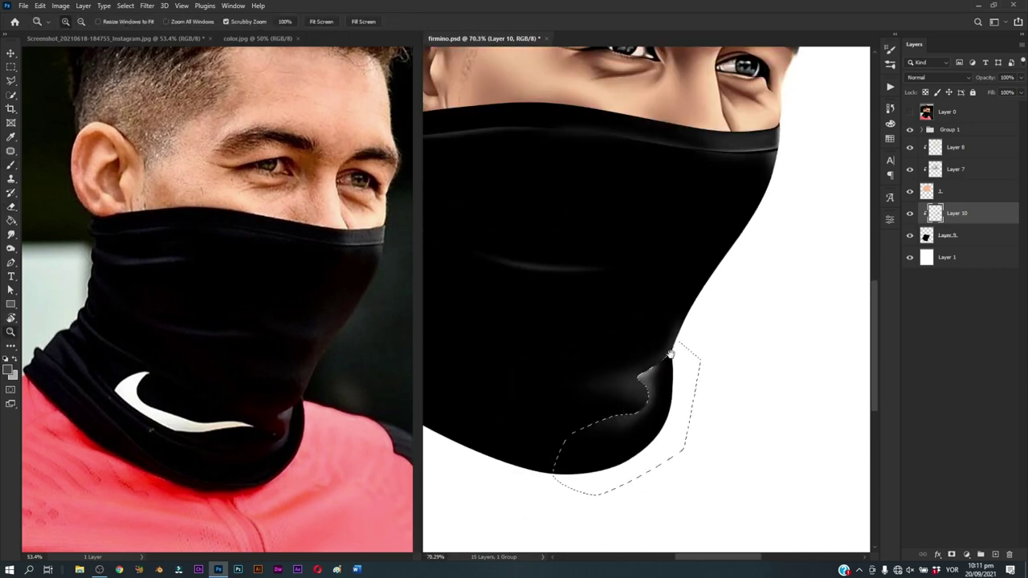
key(b)
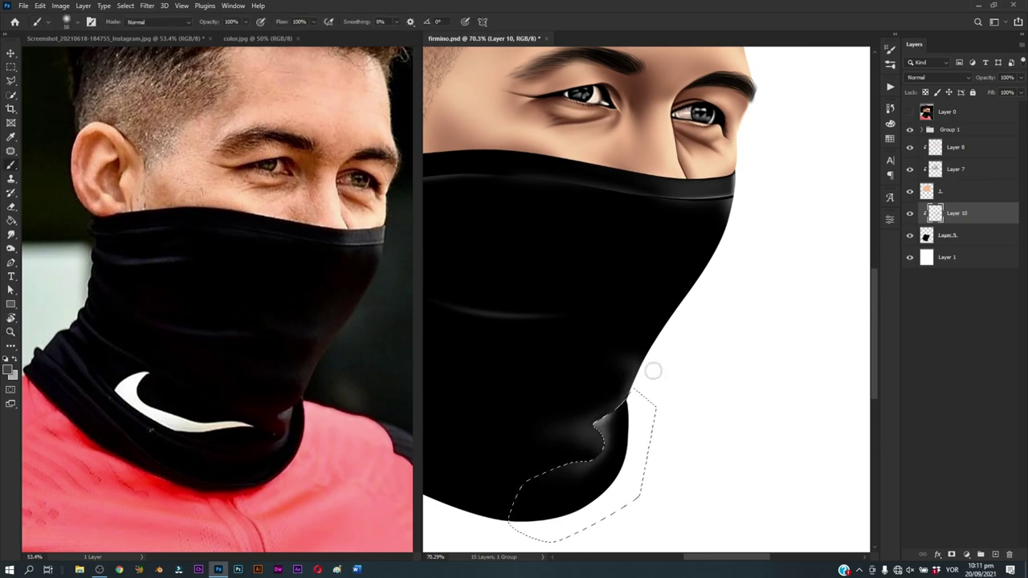
alt+right_click(663, 330)
alt+right_click(665, 294)
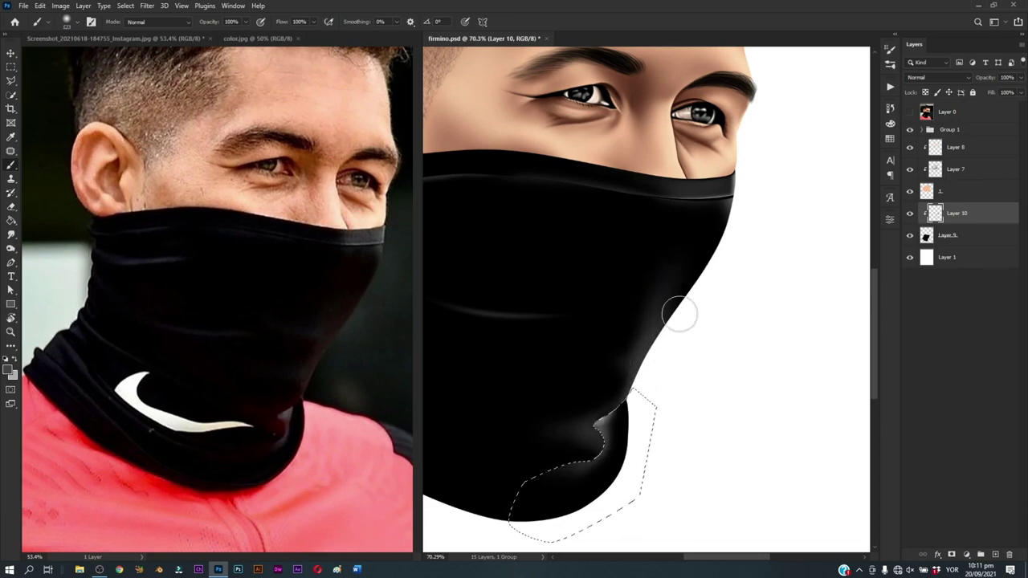
scroll(699, 329, up, 3)
alt+right_click(706, 301)
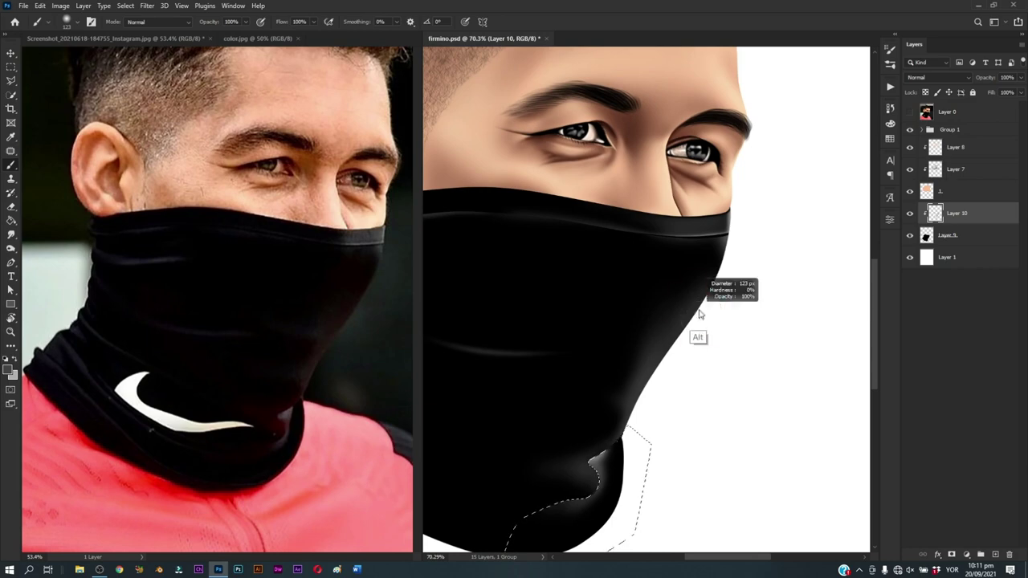
Step: Paint a faint light stroke along the neck warmer's right edge, fine-tuning the brush size
alt+right_click(665, 338)
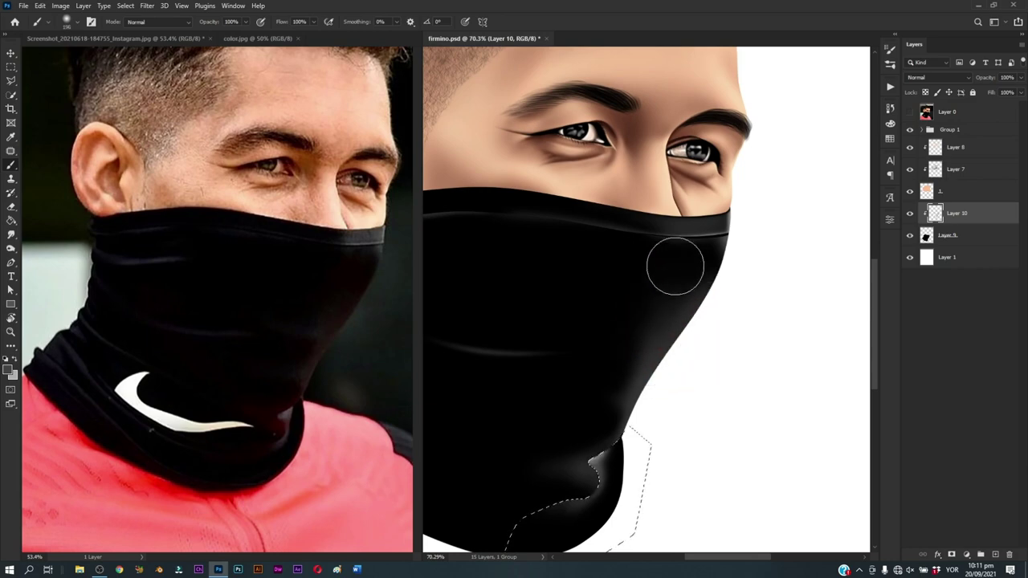
alt+right_click(673, 360)
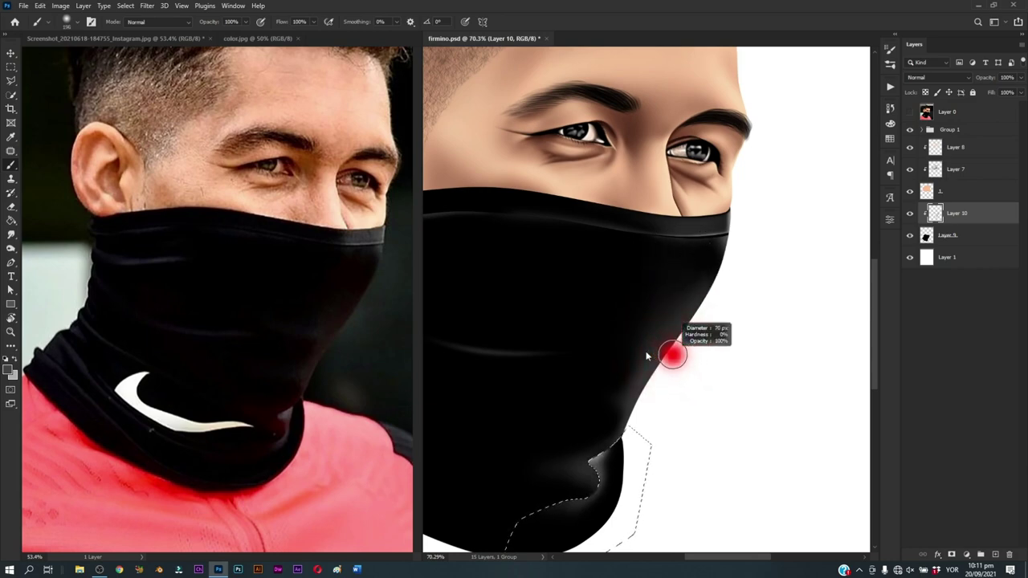
drag(630, 435, 628, 439)
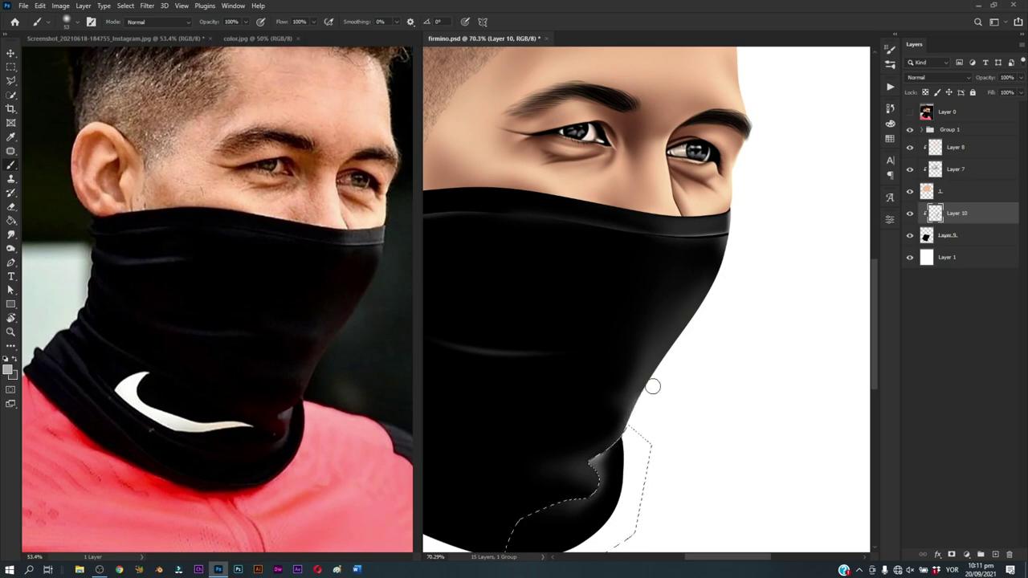
alt+right_click(633, 402)
alt+right_click(657, 370)
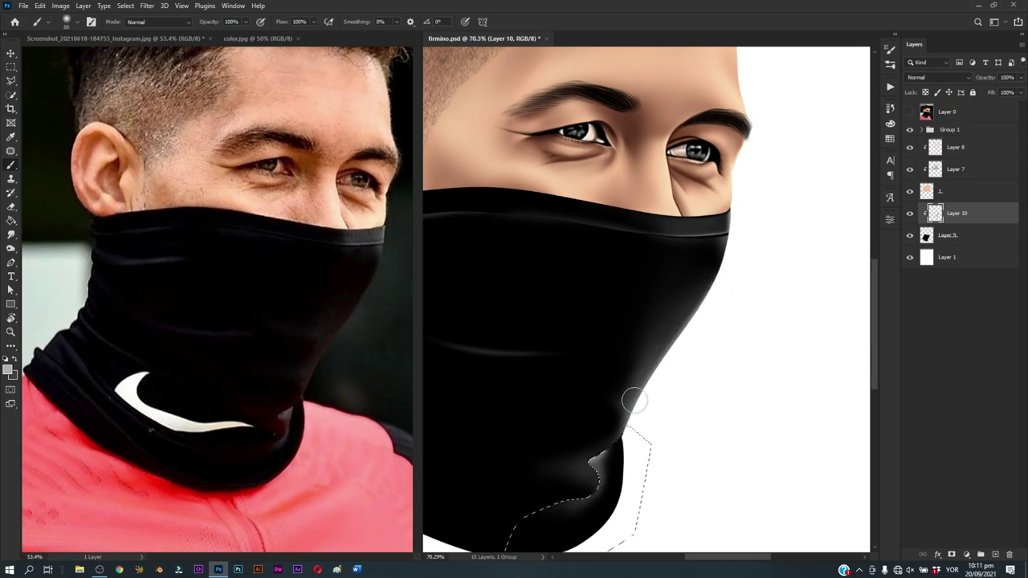
drag(632, 400, 629, 403)
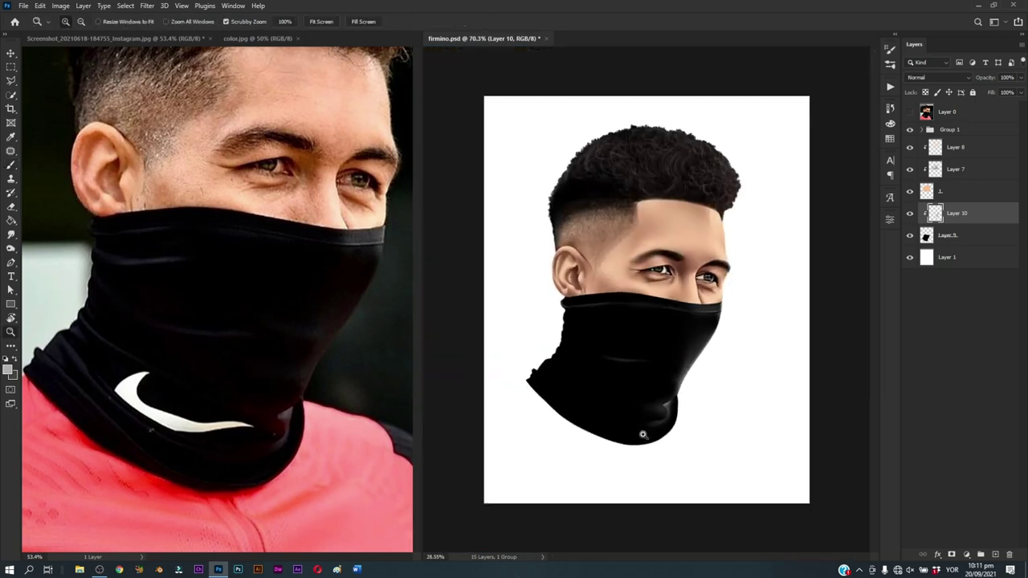
Step: Drop the selection and zoom from the whole portrait back in on the chin
key(z)
key(ctrl+0)
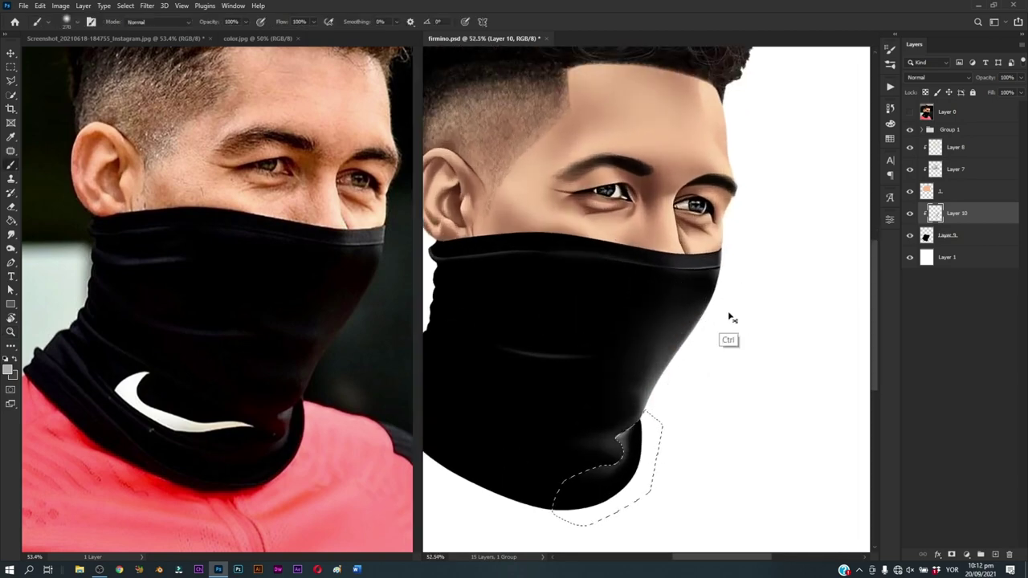
key(ctrl+d)
key(z)
mouse_move(666, 442)
mouse_down()
mouse_move(641, 481)
mouse_move(686, 474)
mouse_up()
key(b)
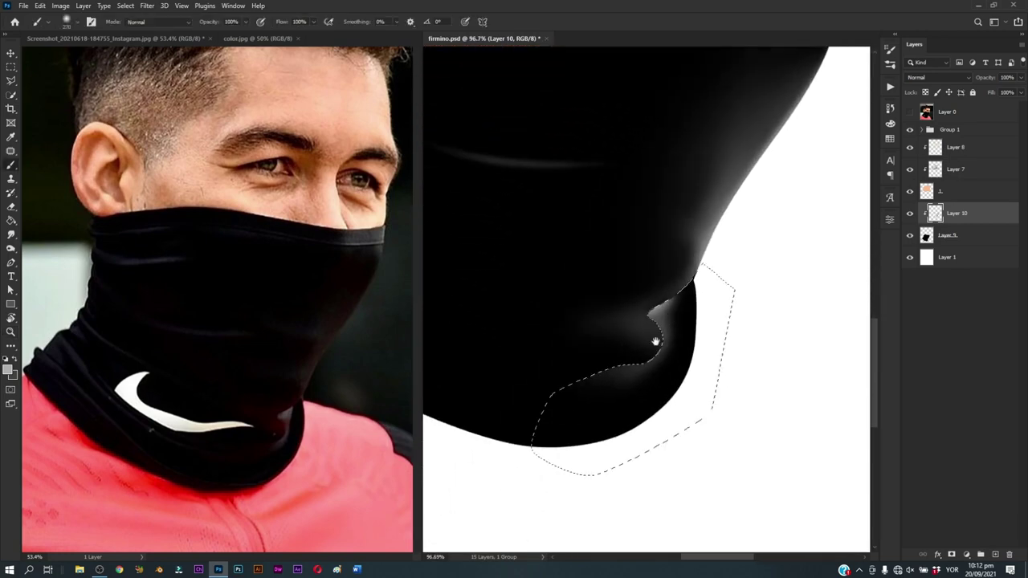
key(bracketright)
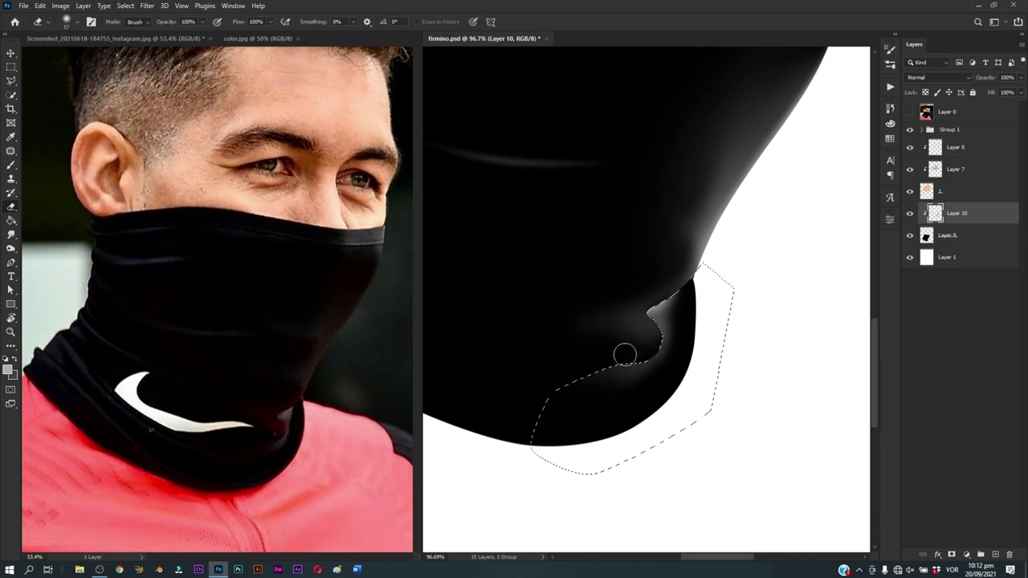
Step: Smudge the grey fold highlight at 60% strength with a smaller brush, zooming on the lower fold
key(ctrl)
key(ctrl+d)
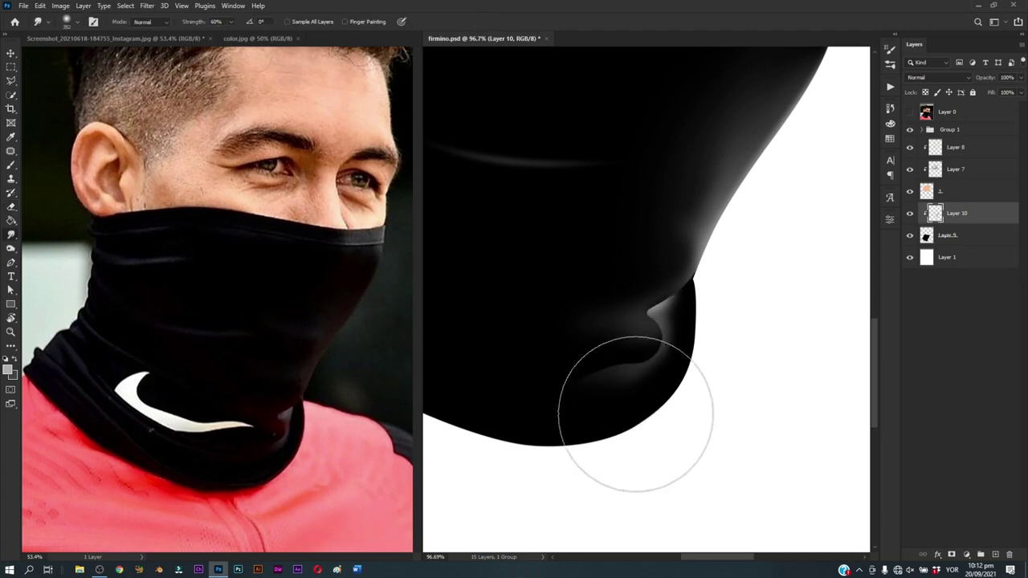
drag(619, 411, 588, 384)
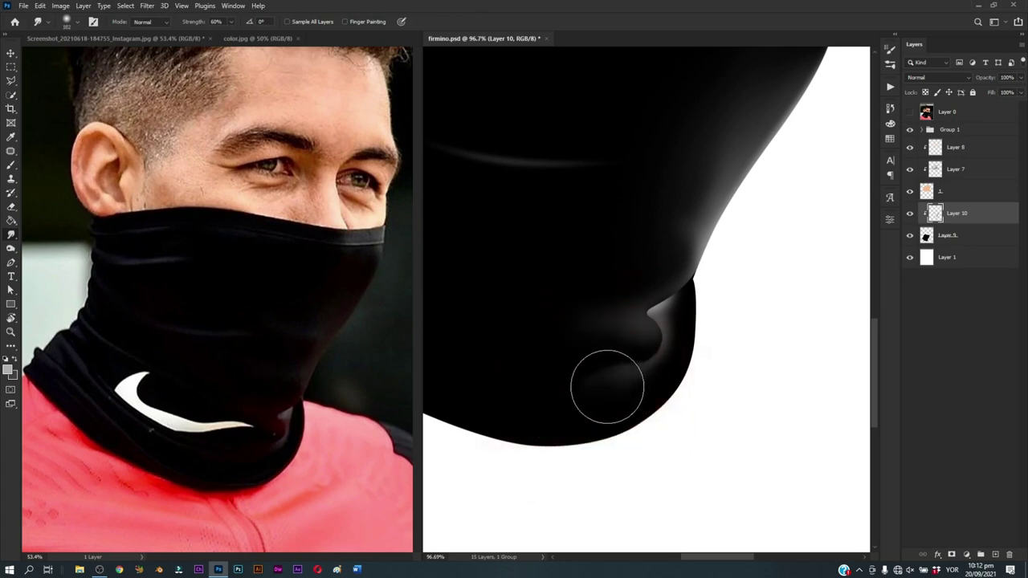
key(z)
scroll(645, 400, down, 3)
drag(644, 400, 680, 390)
Step: Trace a closed Pen path around the lower-right fold and load it as a selection
key(p)
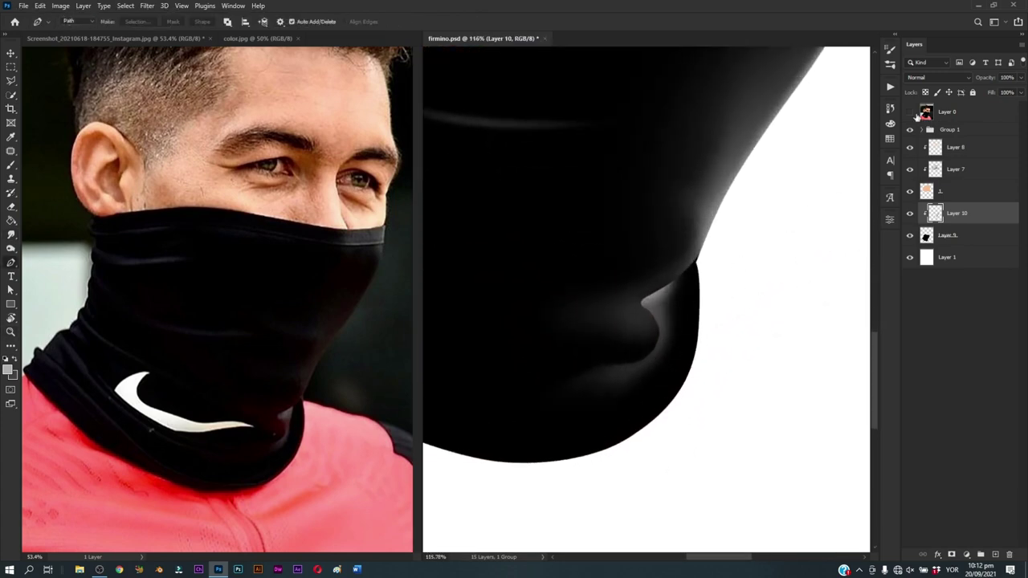
click(677, 282)
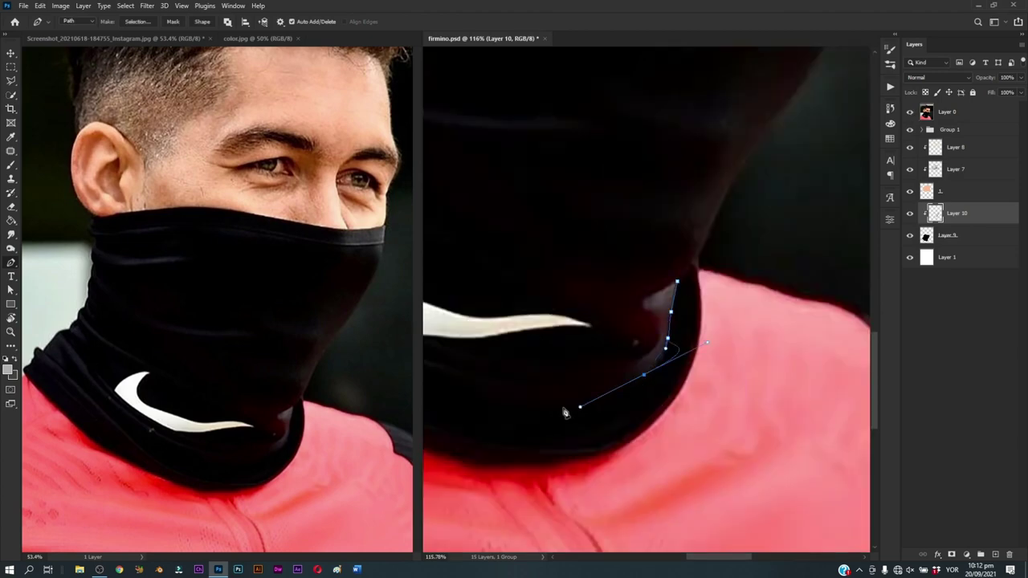
key(ctrl+z)
click(652, 368)
drag(553, 401, 526, 404)
click(490, 381)
click(558, 265)
click(677, 282)
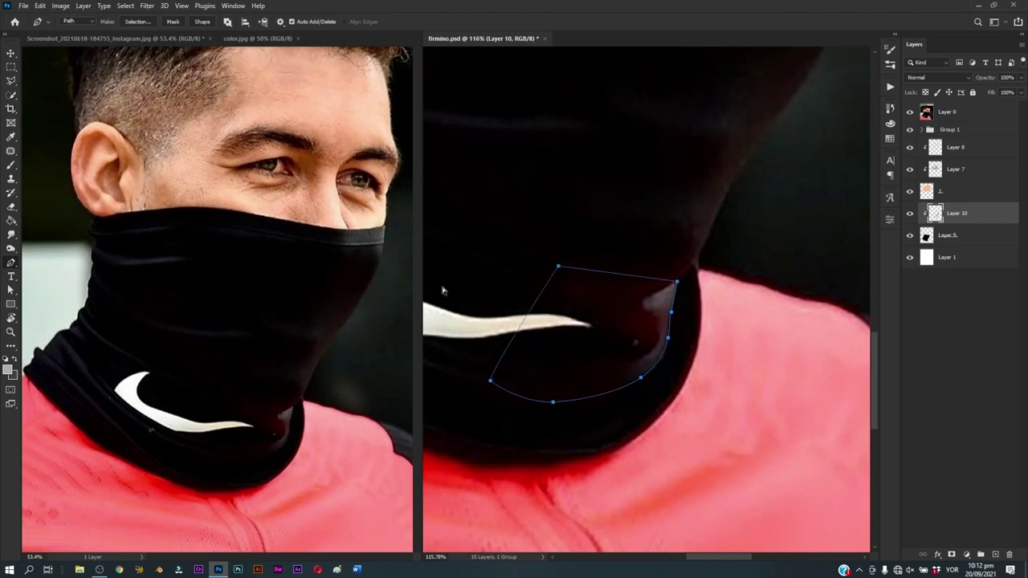
key(ctrl+Return)
Step: Paint a light highlight along the fold edge inside the selection, then deselect
key(b)
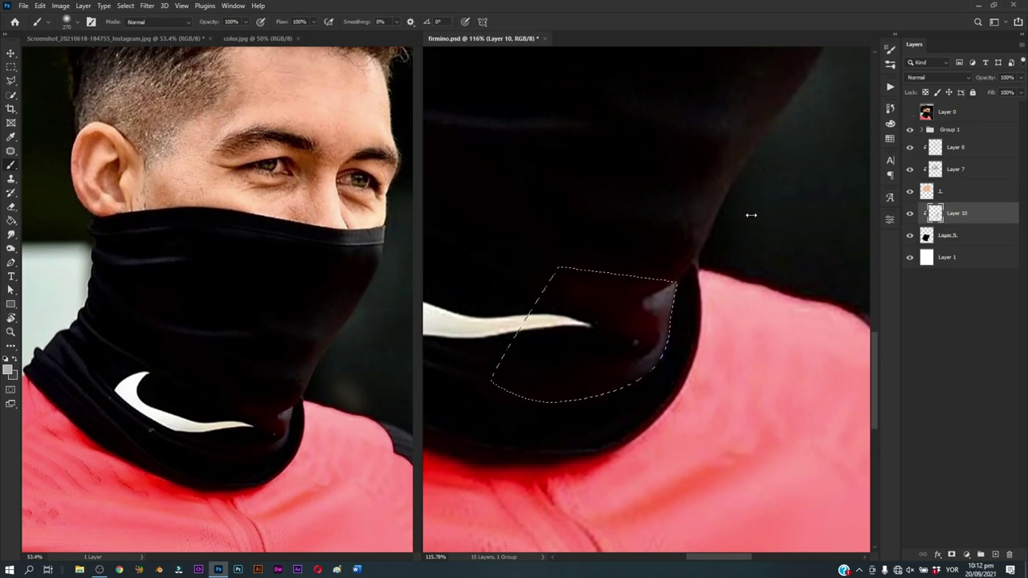
drag(636, 239, 582, 241)
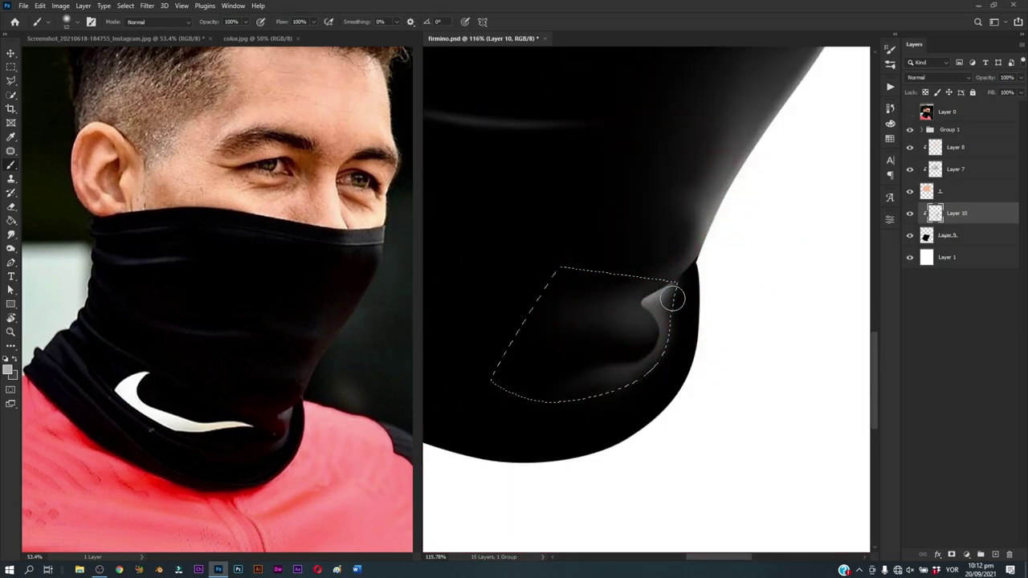
mouse_move(673, 298)
mouse_down()
mouse_move(667, 360)
mouse_move(632, 397)
mouse_move(621, 391)
mouse_move(643, 385)
mouse_up()
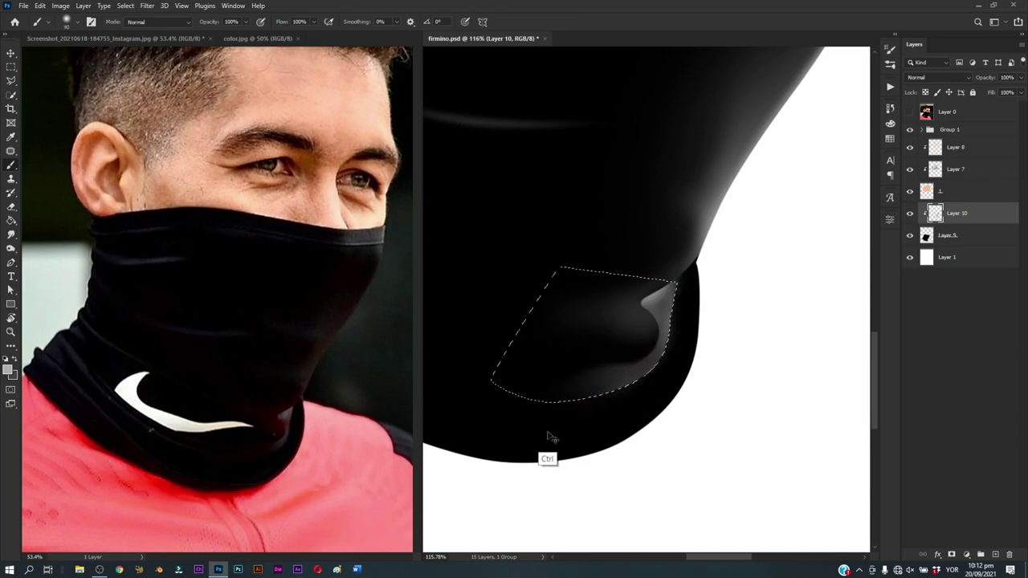
key(ctrl+d)
key(r)
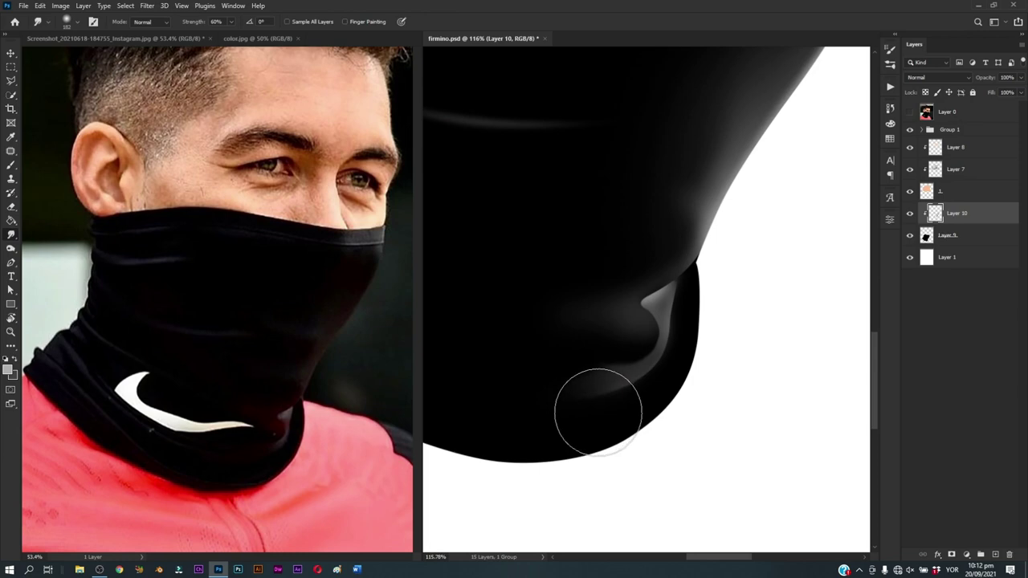
Step: Zoom out to the whole head and show the reference photo (Layer 0) for tracing
key(z)
scroll(671, 399, down, 5)
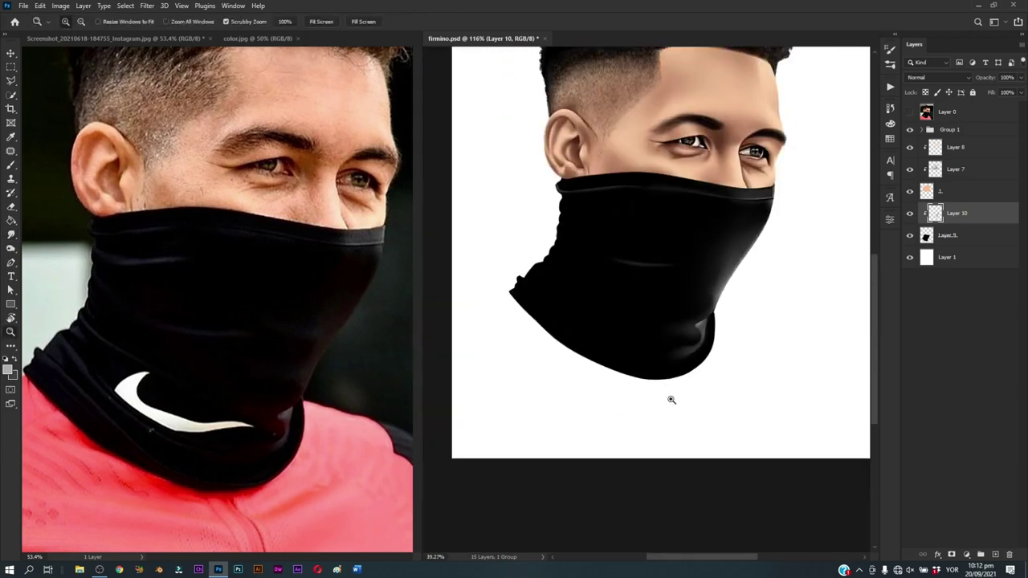
scroll(671, 399, down, 1)
key(r)
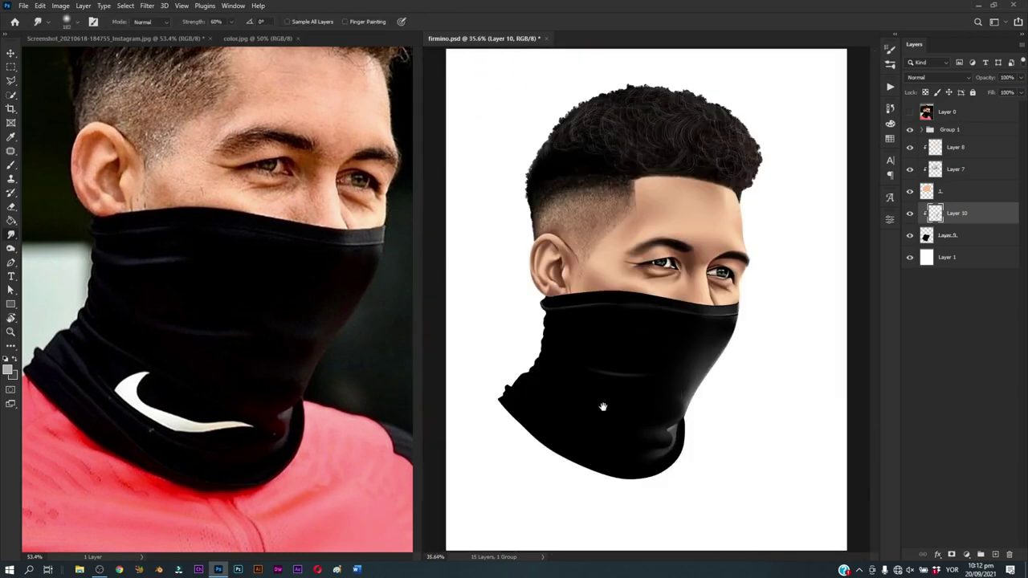
scroll(603, 406, up, 3)
key(p)
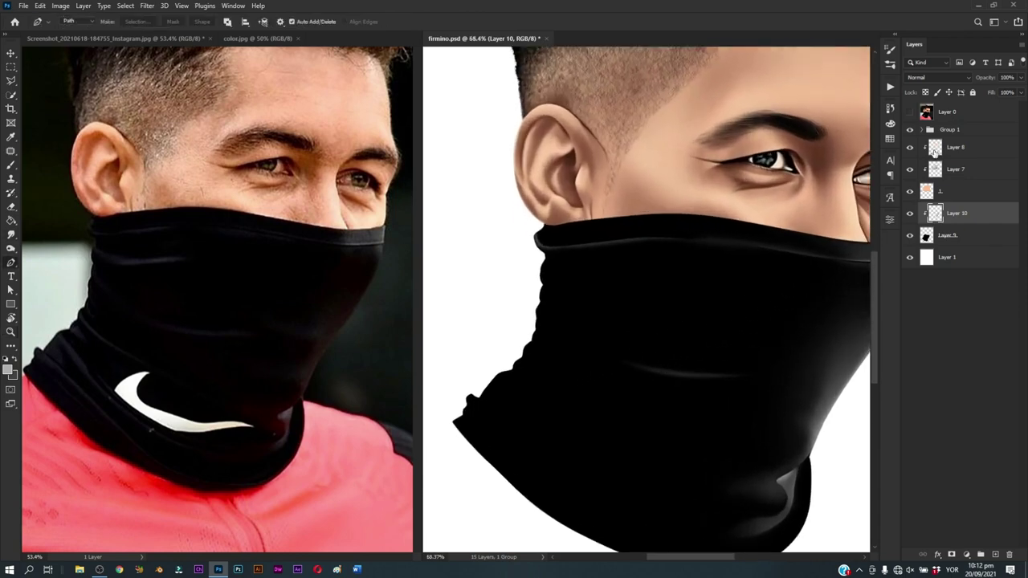
click(910, 112)
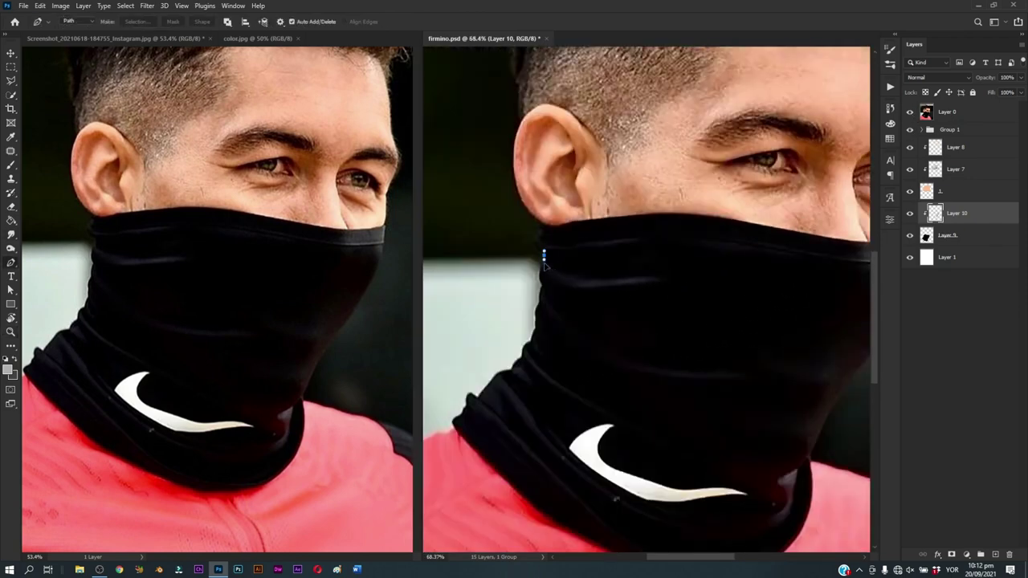
Step: Trace the upper fold on the neck warmer's left side with a curved Pen path
drag(545, 266, 544, 264)
drag(682, 280, 719, 275)
drag(583, 328, 565, 308)
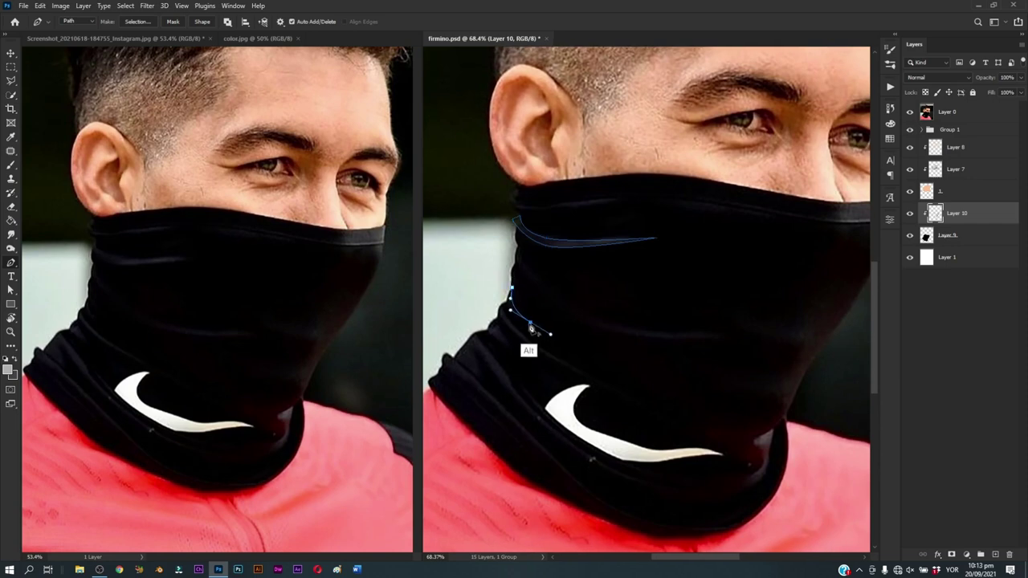
key(ctrl+z)
alt+click(507, 288)
click(517, 257)
drag(501, 214, 507, 207)
scroll(518, 265, down, 2)
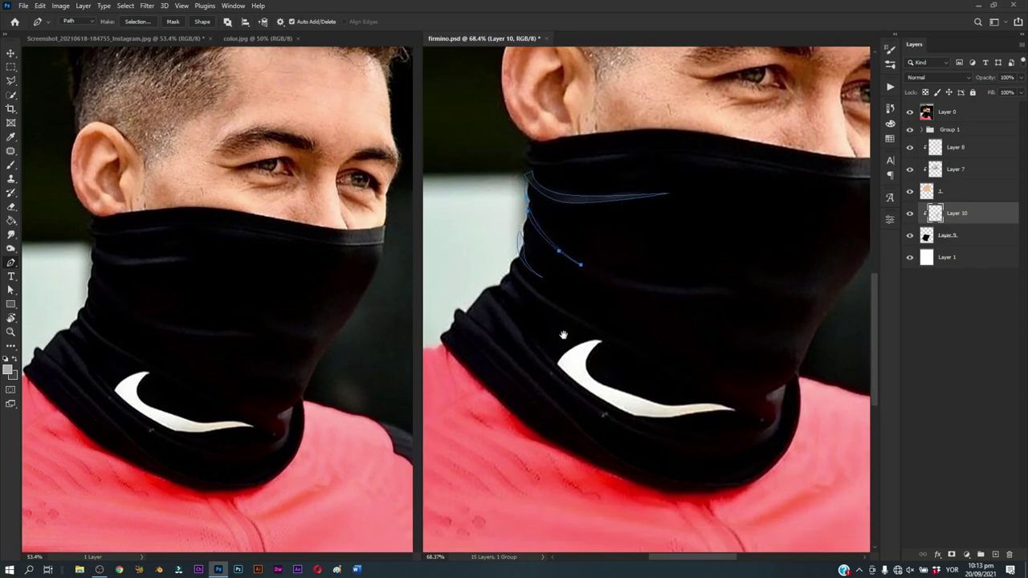
Step: Extend the outline down the next fold and close it back at its start point
drag(603, 338, 703, 391)
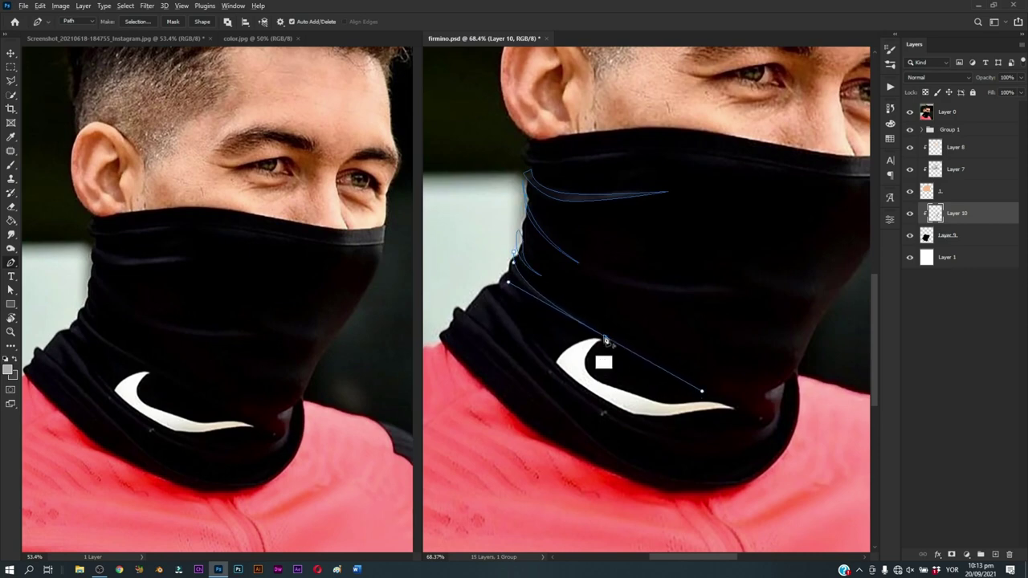
alt+click(604, 338)
drag(508, 261, 495, 215)
ctrl+click(545, 347)
drag(498, 277, 518, 295)
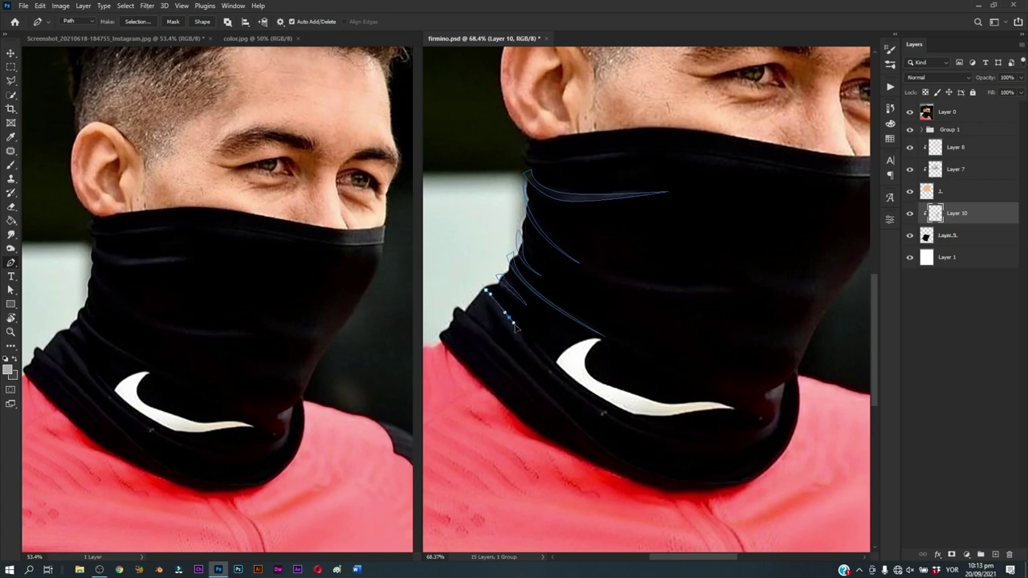
drag(533, 356, 493, 301)
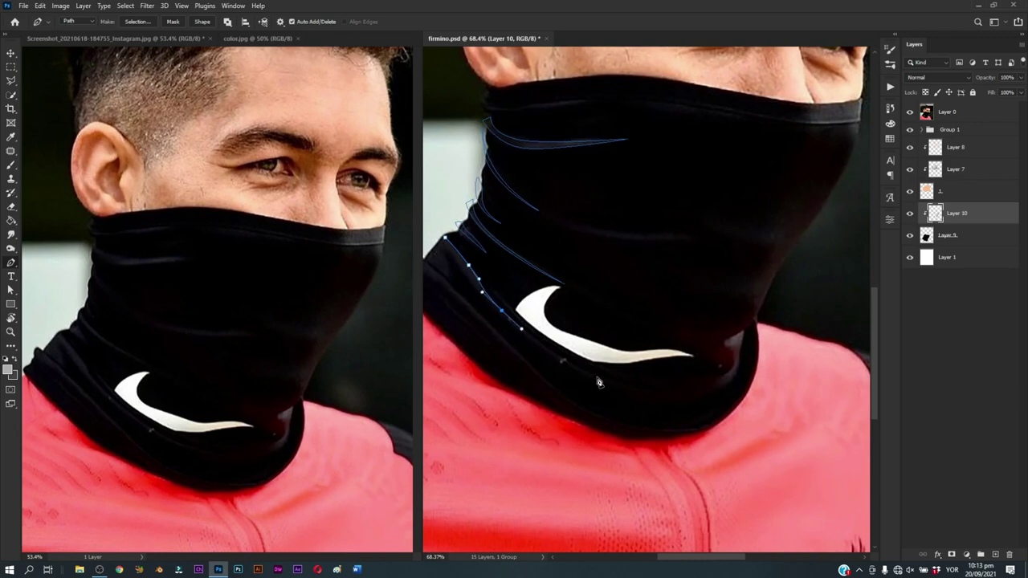
drag(614, 385, 661, 401)
alt+click(614, 385)
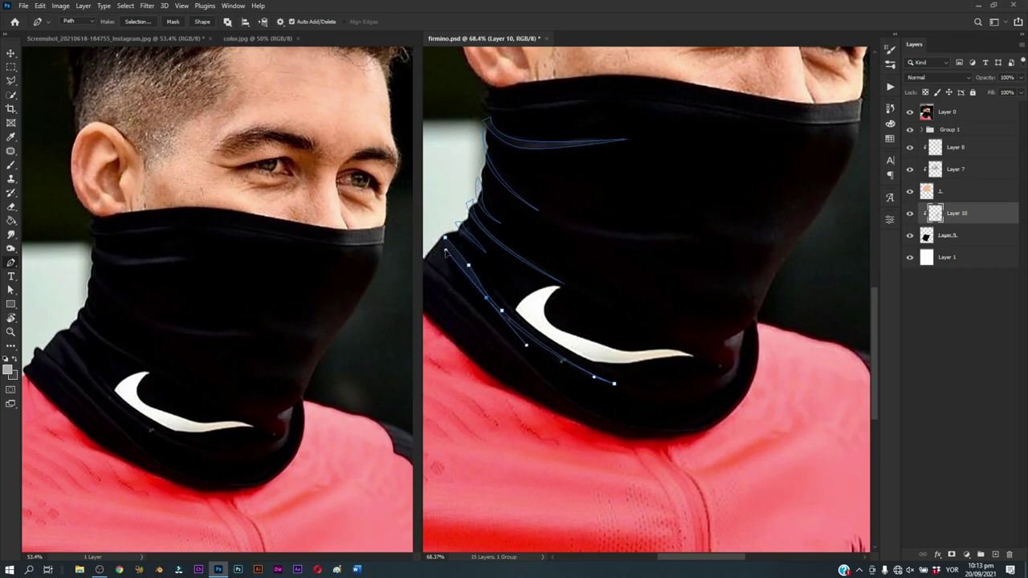
drag(441, 239, 450, 243)
scroll(490, 377, left, 2)
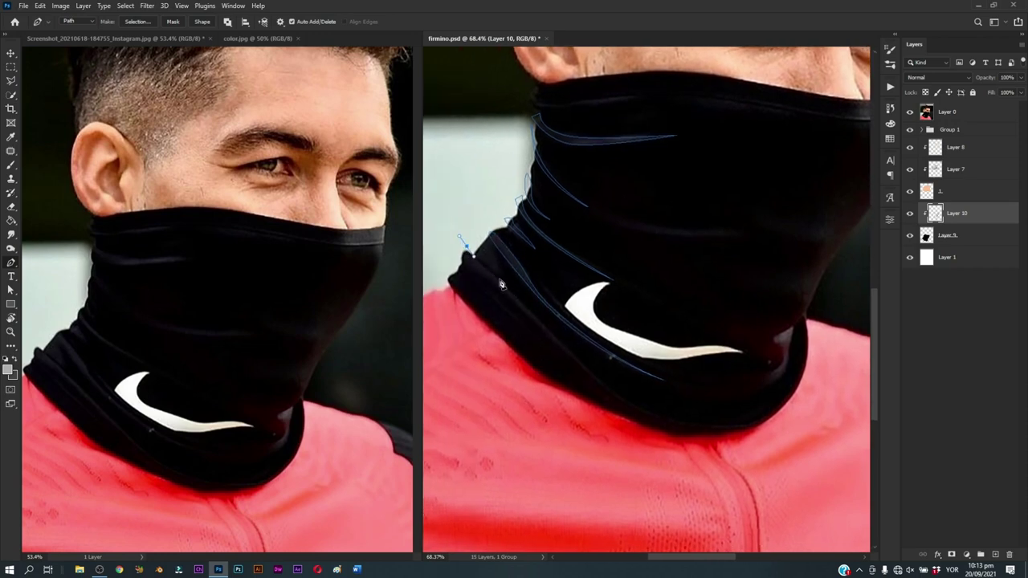
Step: Trace a second closed path along the lower fold and the collar's bottom edge
click(591, 373)
click(614, 393)
click(639, 415)
drag(715, 427, 733, 427)
click(745, 428)
mouse_move(576, 363)
mouse_down()
mouse_move(543, 359)
mouse_move(493, 286)
mouse_move(490, 264)
mouse_up()
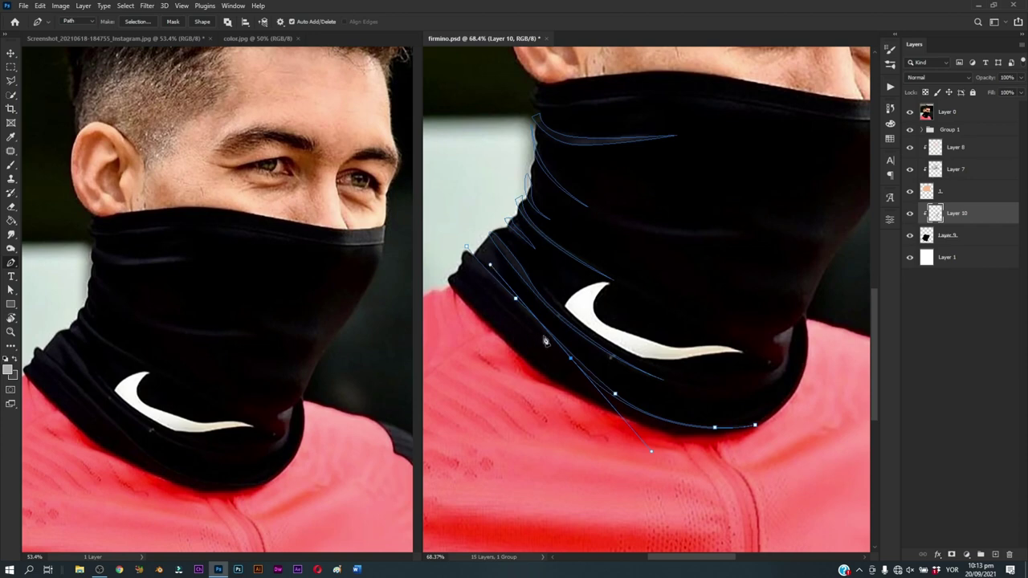
alt+click(571, 358)
mouse_move(466, 258)
mouse_down()
mouse_move(437, 248)
mouse_move(444, 239)
mouse_up()
click(448, 283)
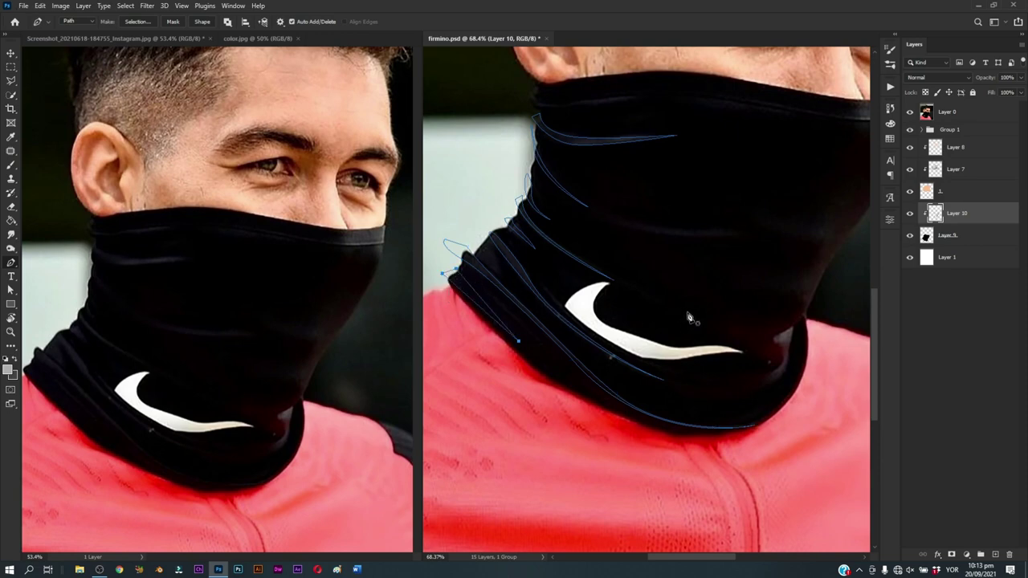
Step: Load the fold paths as a selection, pick the Brush, and hide the reference photo
alt+scroll(707, 293, down, 3)
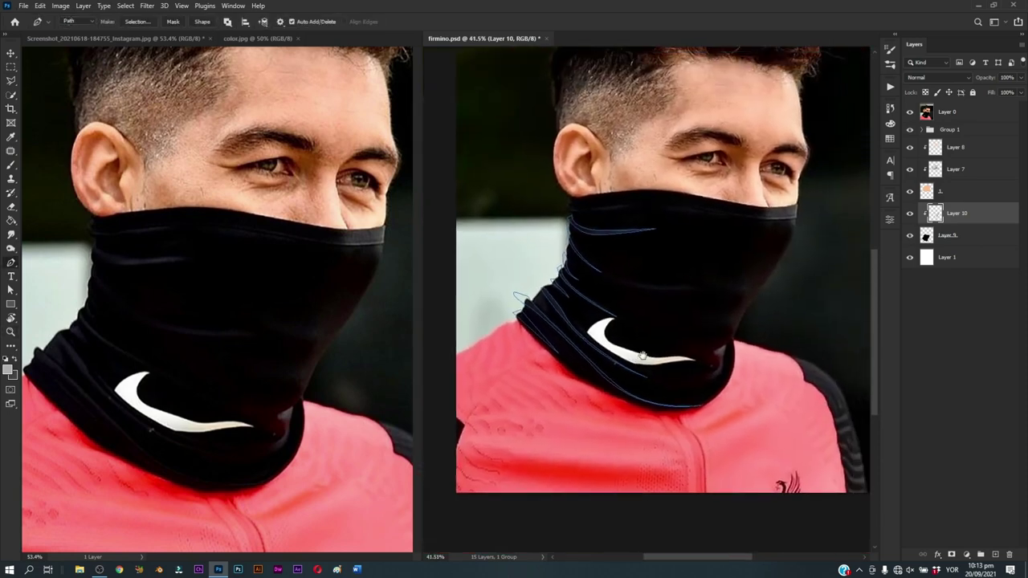
key(ctrl+Return)
key(b)
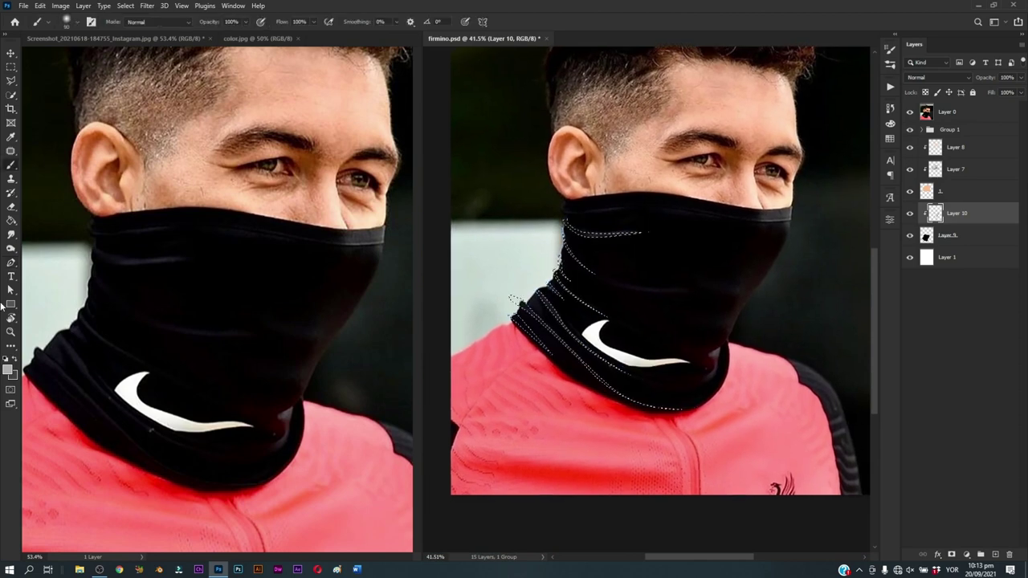
click(910, 112)
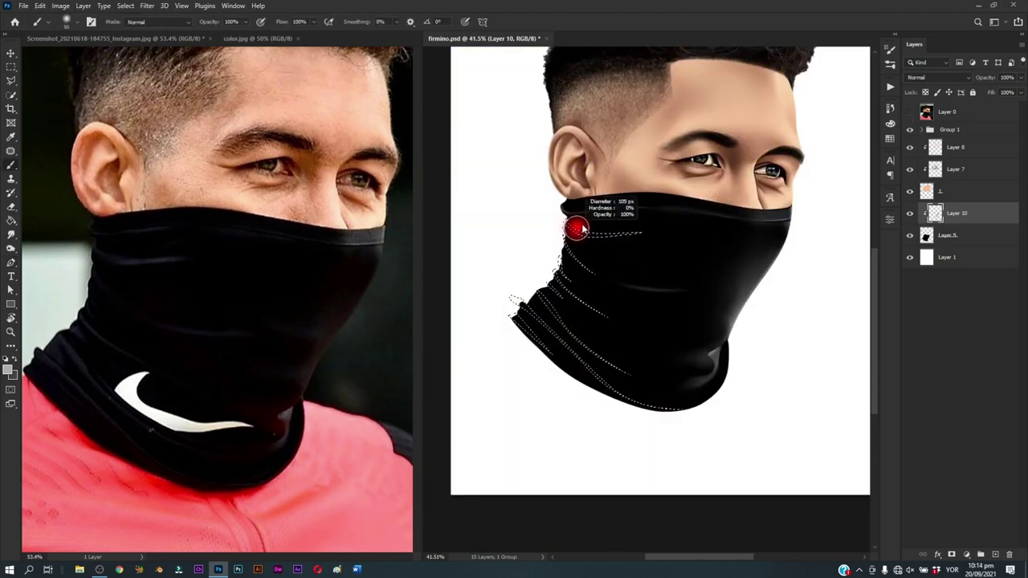
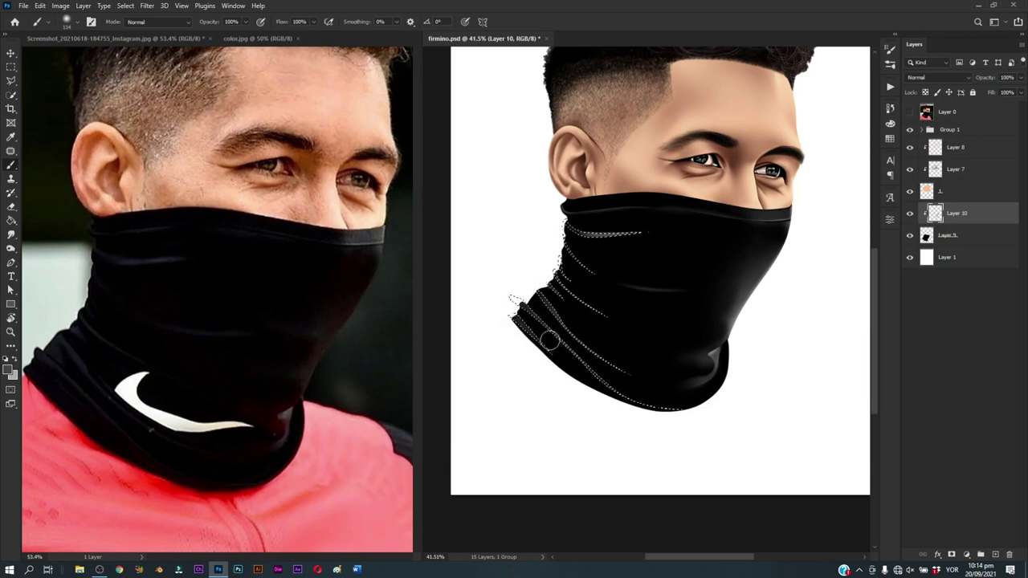
Step: Smudge the gaiter's fold shading and stretch the upper fold highlight to the right
scroll(624, 385, down, 3)
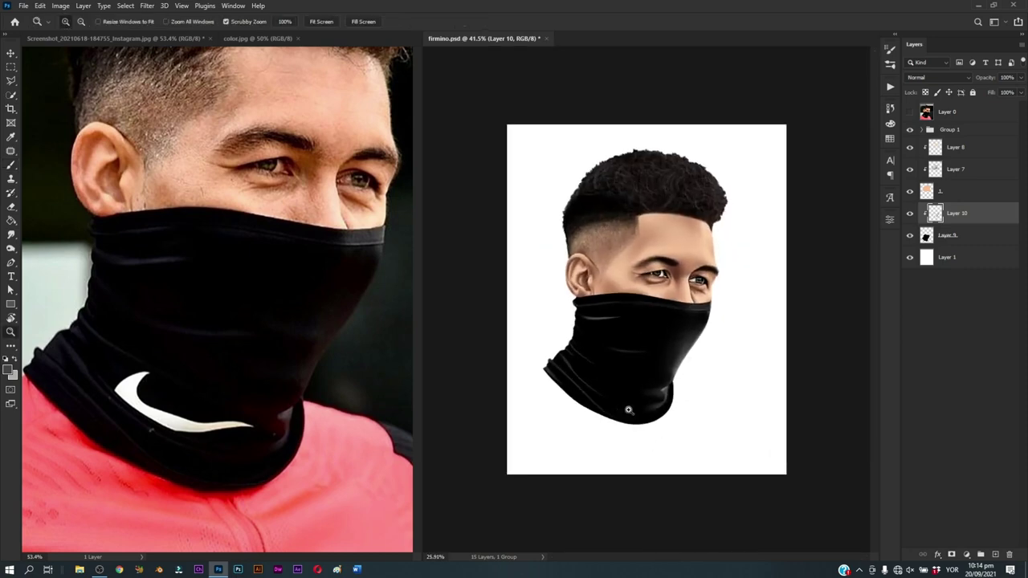
scroll(635, 378, up, 5)
alt+right_click(599, 351)
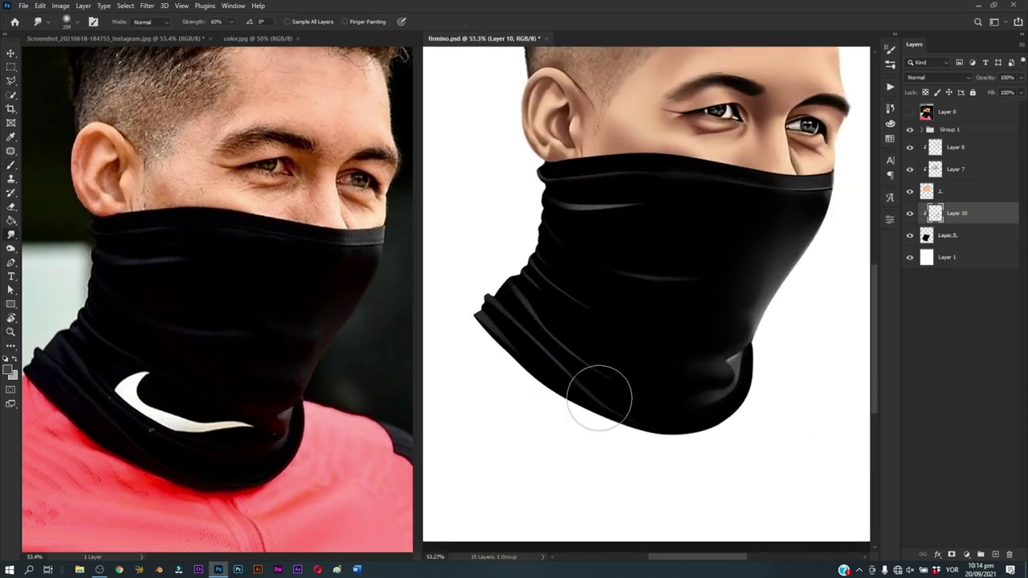
mouse_move(576, 366)
mouse_down()
mouse_move(509, 295)
mouse_move(496, 310)
mouse_move(545, 274)
mouse_move(578, 294)
mouse_move(549, 238)
mouse_up()
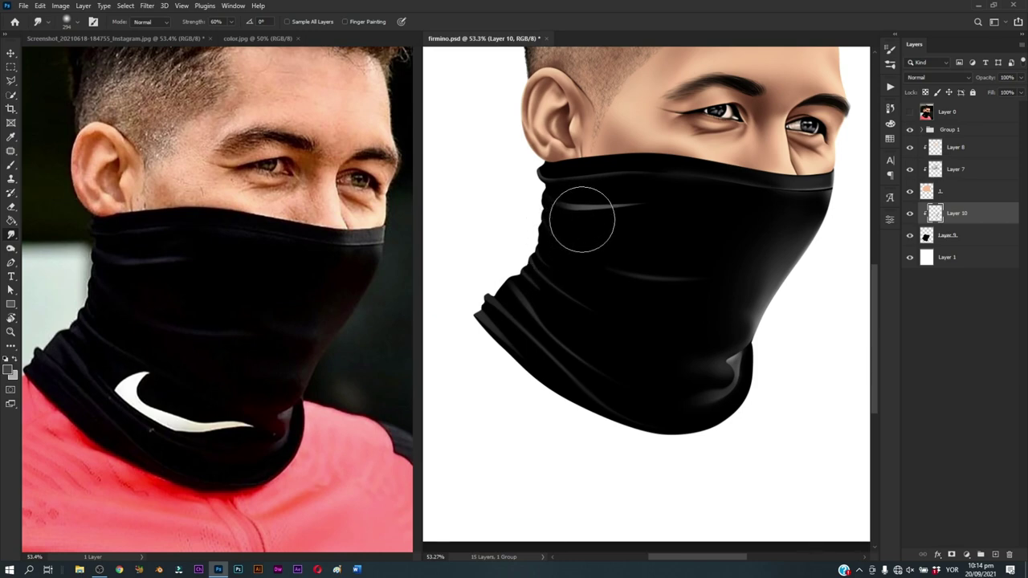
alt+right_click(578, 227)
mouse_move(597, 212)
mouse_down()
mouse_move(638, 207)
mouse_move(640, 216)
mouse_up()
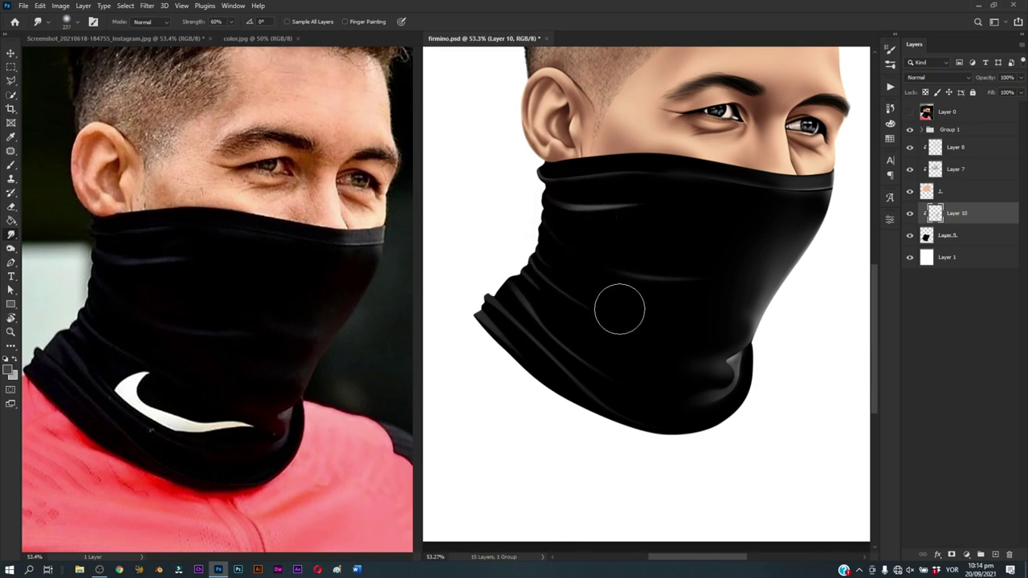
Step: Shade the gaiter's neck edge with the soft brush at 47 px using swapped colours
key(b)
alt+right_click(502, 290)
alt+right_click(482, 290)
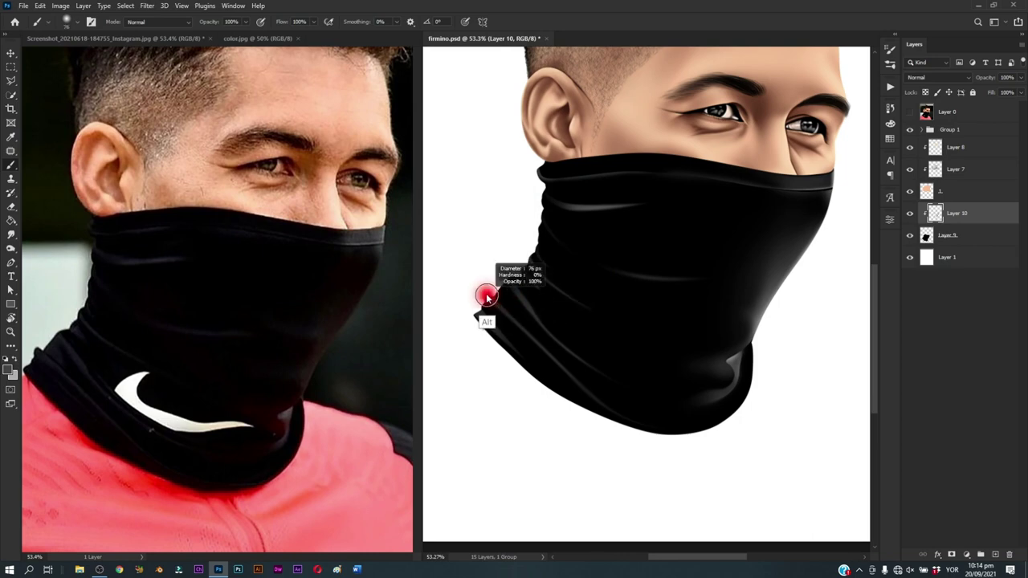
alt+right_click(501, 312)
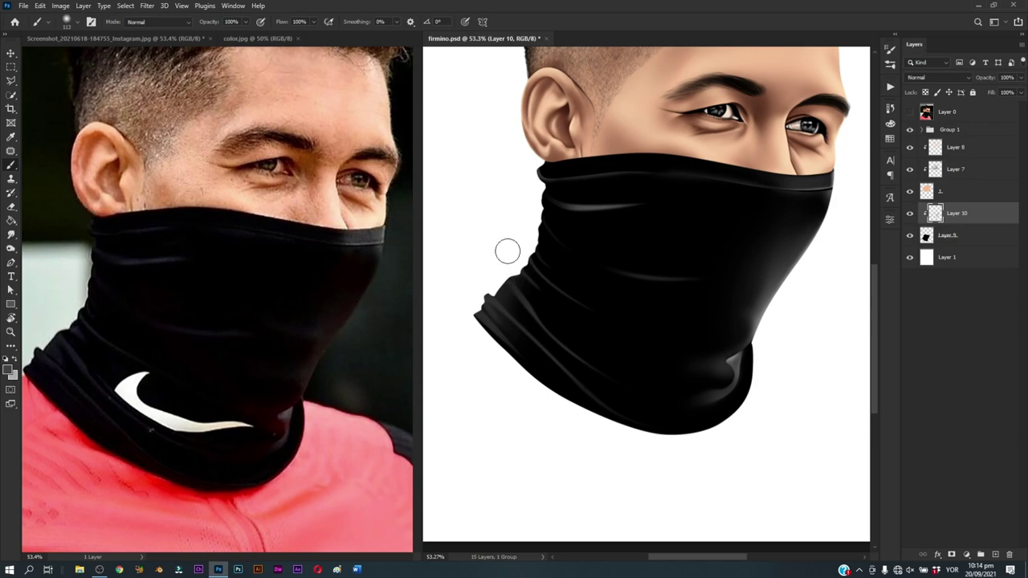
key(x)
alt+right_click(518, 298)
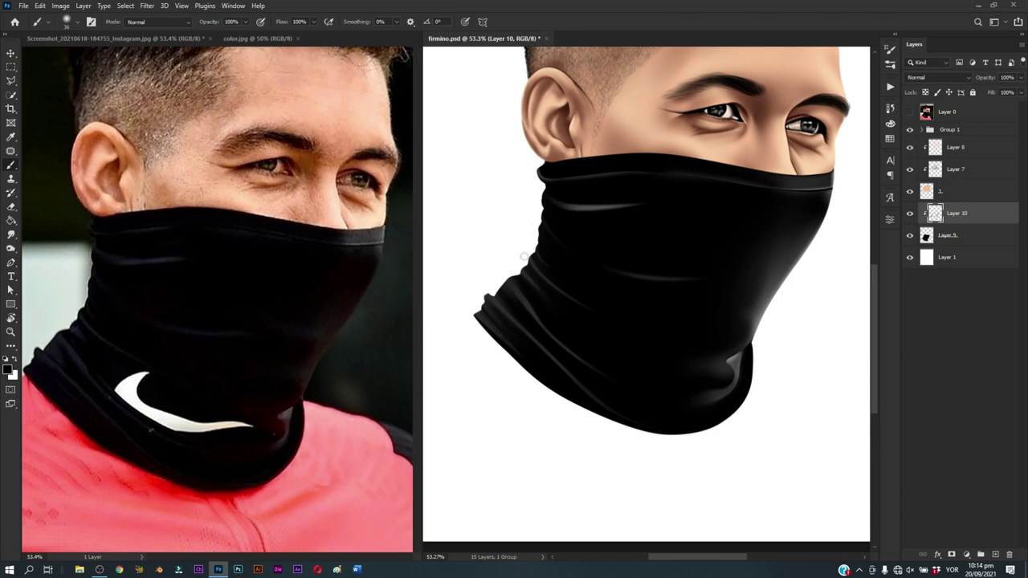
scroll(615, 340, down, 5)
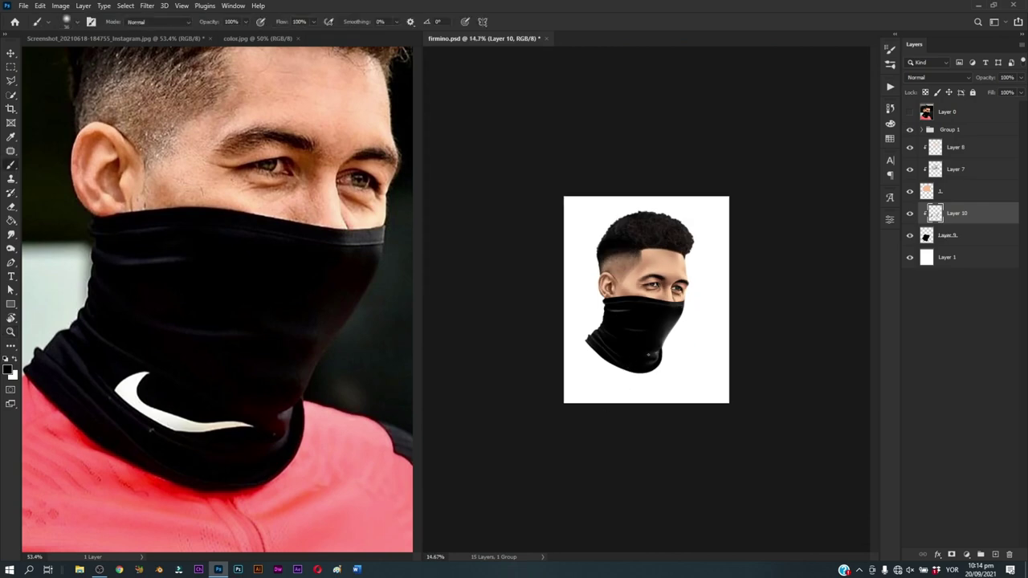
Step: Zoom in on the face and briefly toggle the reference photo to compare
key(z)
mouse_move(647, 324)
mouse_down()
mouse_move(698, 383)
mouse_move(700, 375)
mouse_up()
key(b)
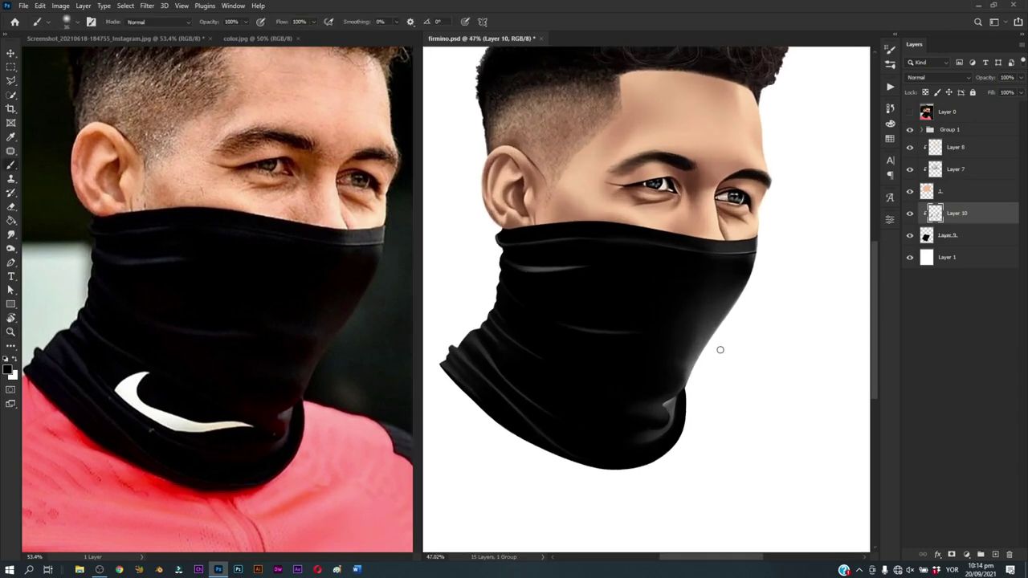
click(910, 113)
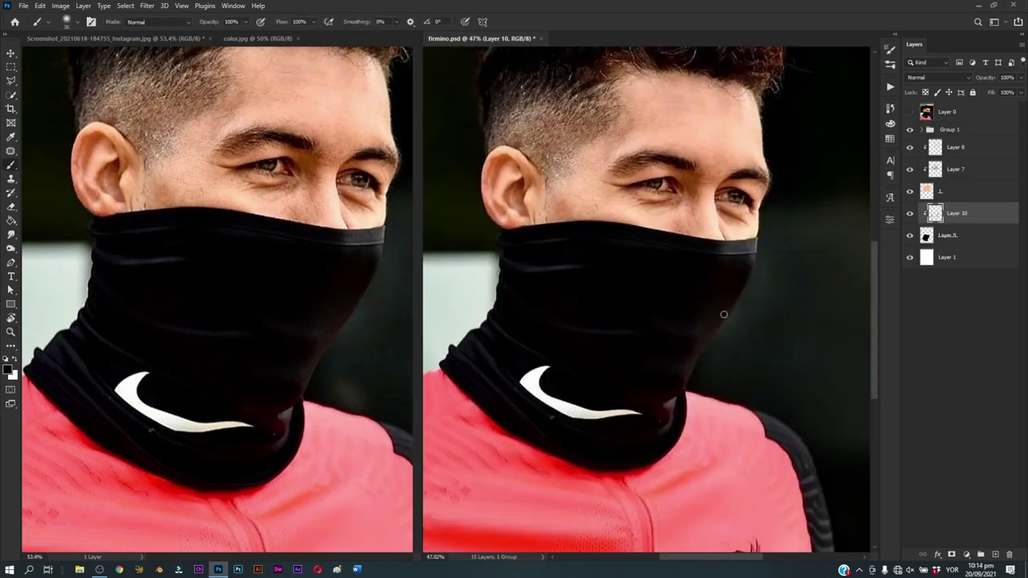
key(ctrl+comma)
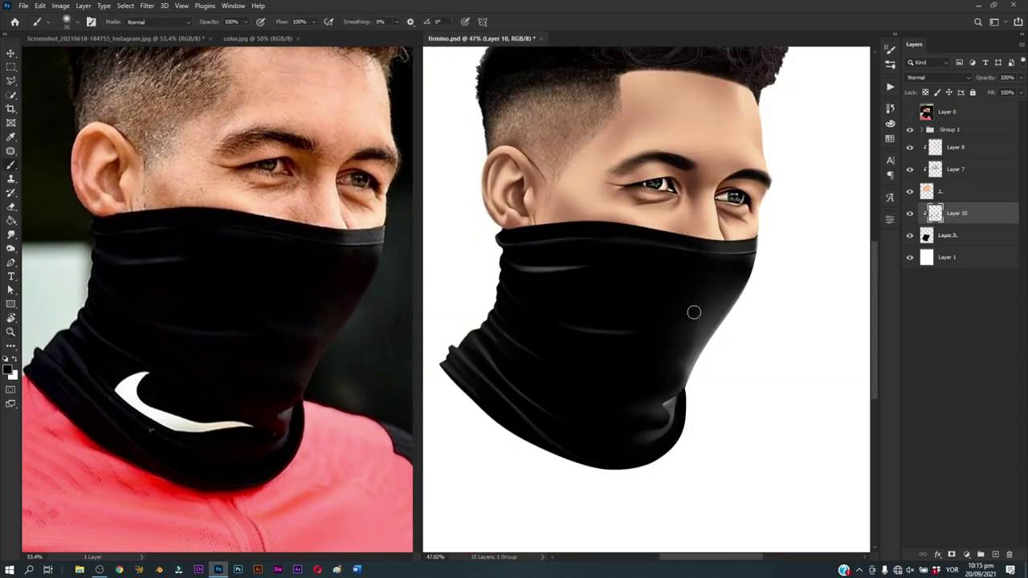
Step: Resize the brush and briefly compare the painting against the reference photo
scroll(683, 316, down, 3)
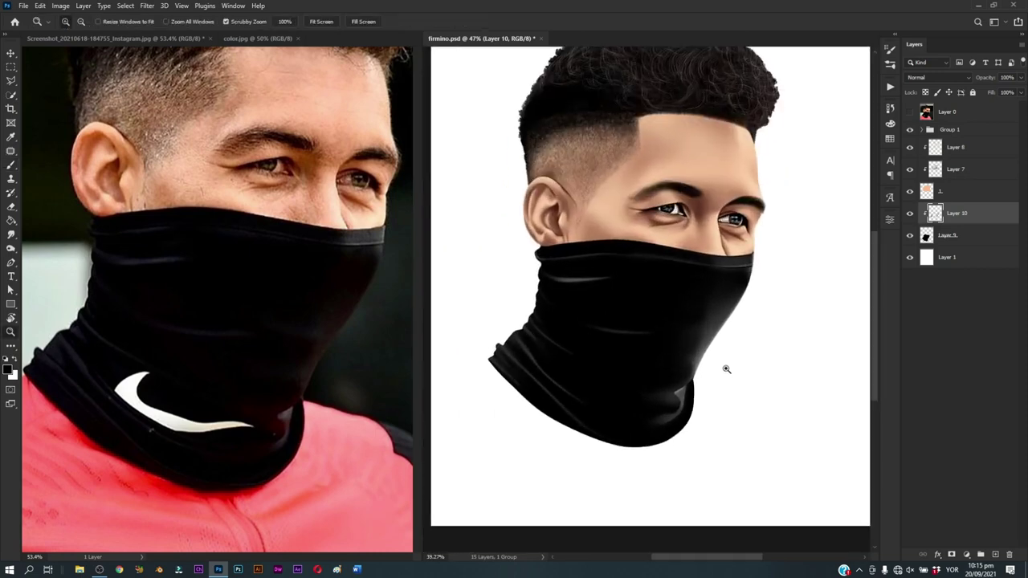
scroll(711, 344, up, 2)
right_click(699, 307)
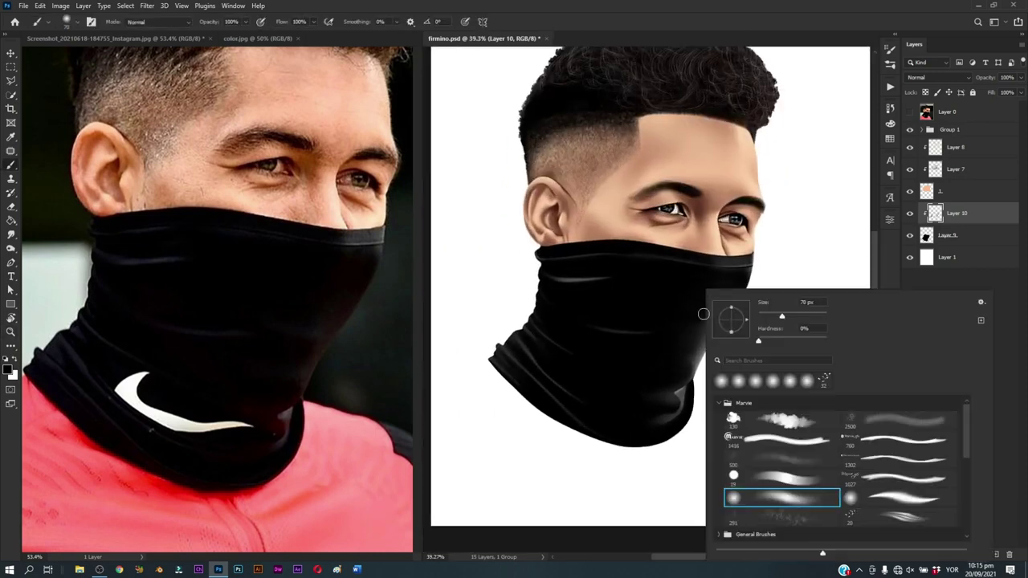
key(Escape)
drag(673, 340, 696, 312)
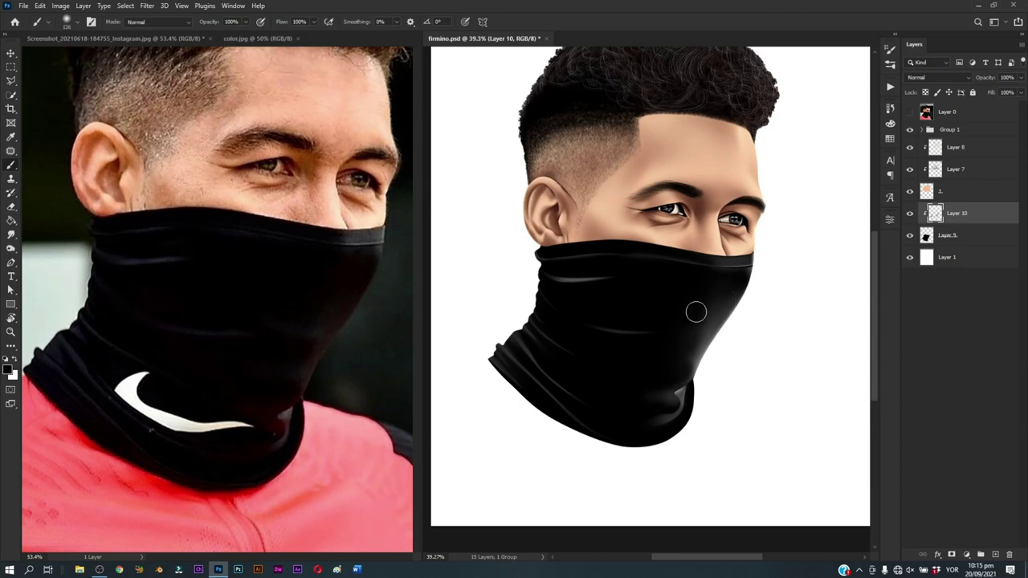
mouse_move(700, 351)
mouse_down()
mouse_move(683, 351)
mouse_move(678, 338)
mouse_move(691, 351)
mouse_up()
click(910, 112)
Step: Fit the whole canvas in view and save firmino.psd
scroll(713, 413, down, 5)
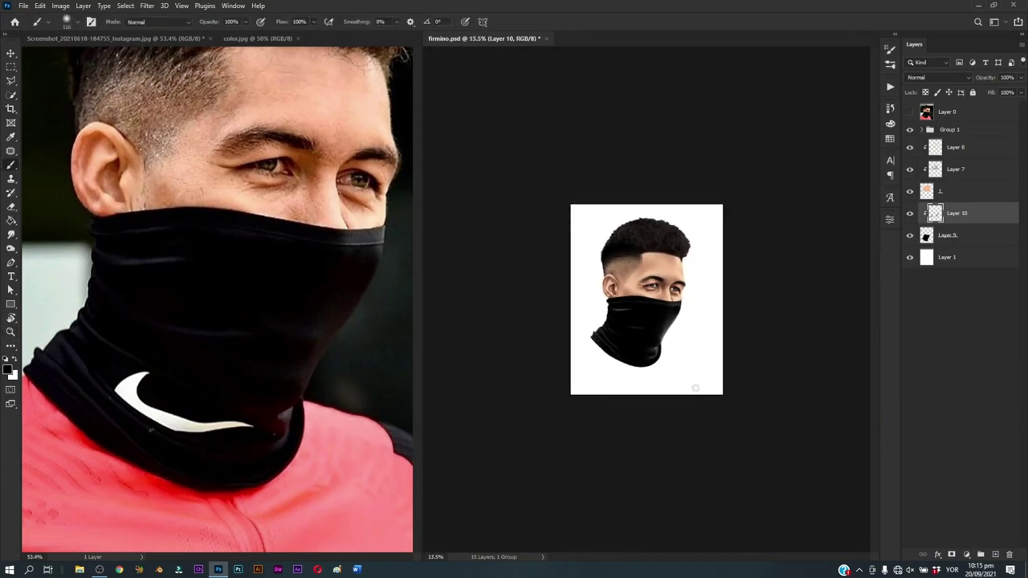
key(ctrl+0)
key(ctrl+s)
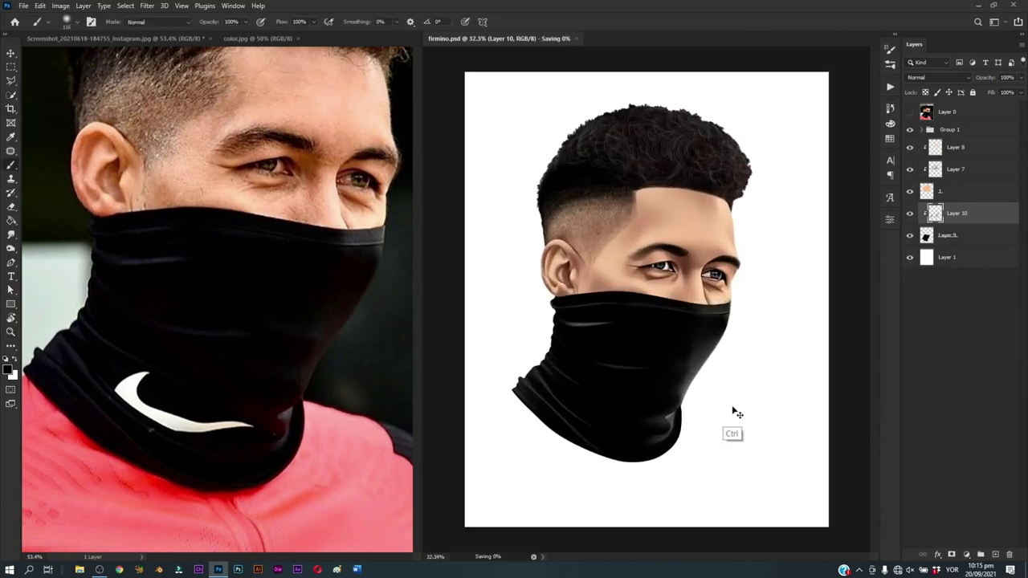
alt+scroll(699, 359, up, 2)
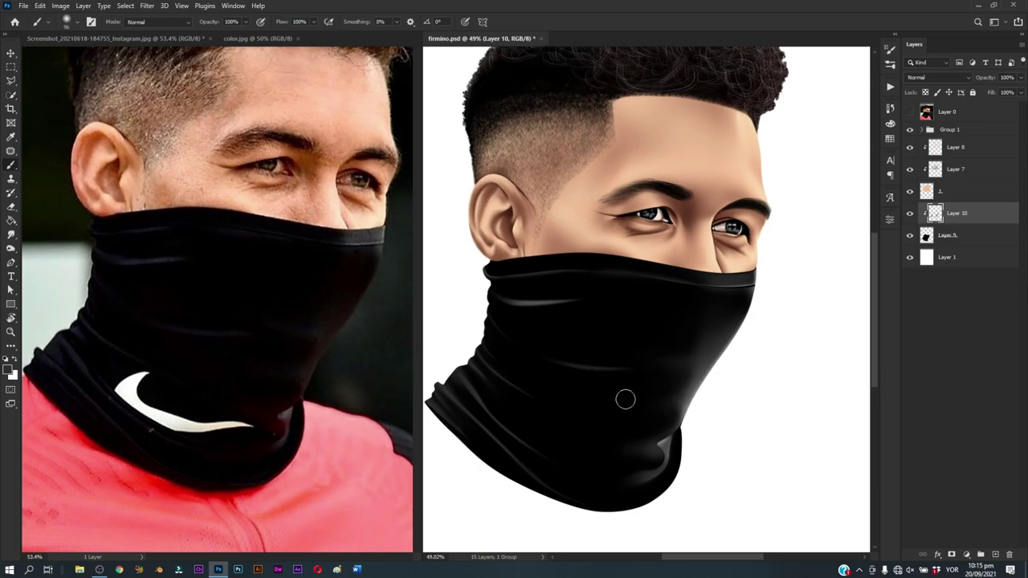
alt+scroll(666, 410, down, 2)
key(ctrl+s)
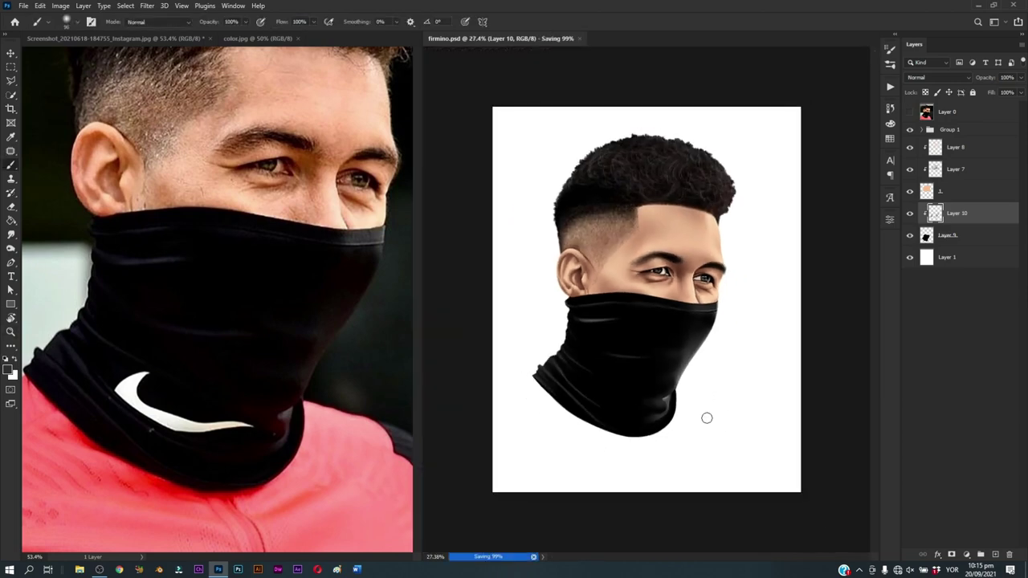
alt+scroll(704, 388, down, 1)
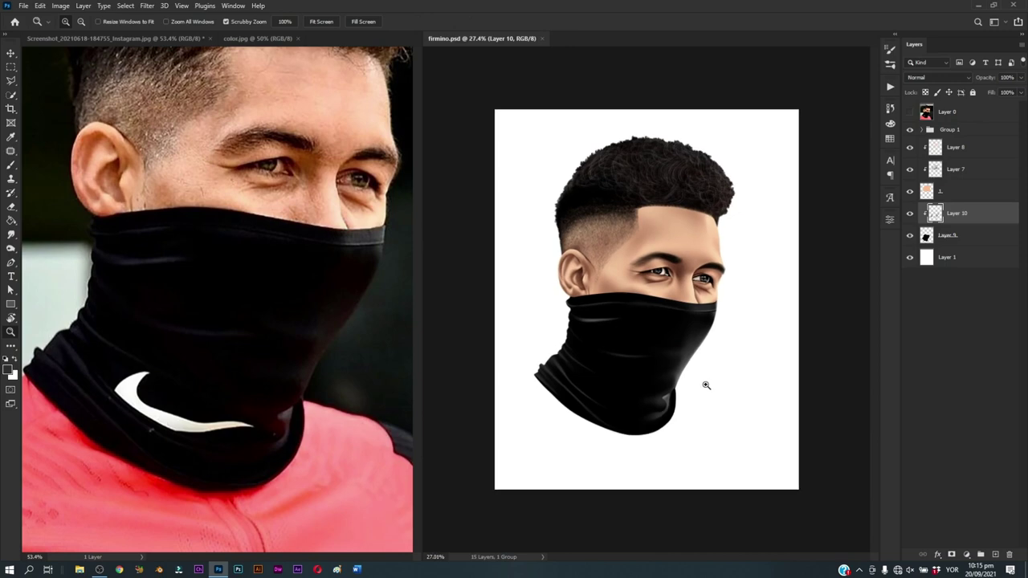
Step: Zoom out the reference screenshot to show the whole photo of the player
click(337, 433)
key(z)
drag(333, 403, 306, 446)
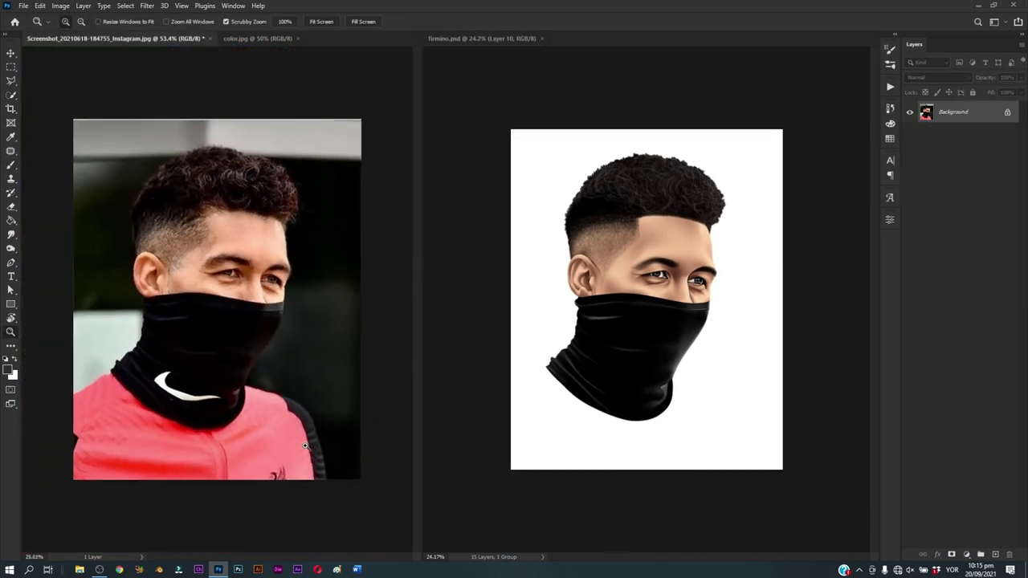
click(621, 453)
Step: Show the reference photo layer and zoom in on the swoosh
alt+scroll(608, 382, up, 6)
key(b)
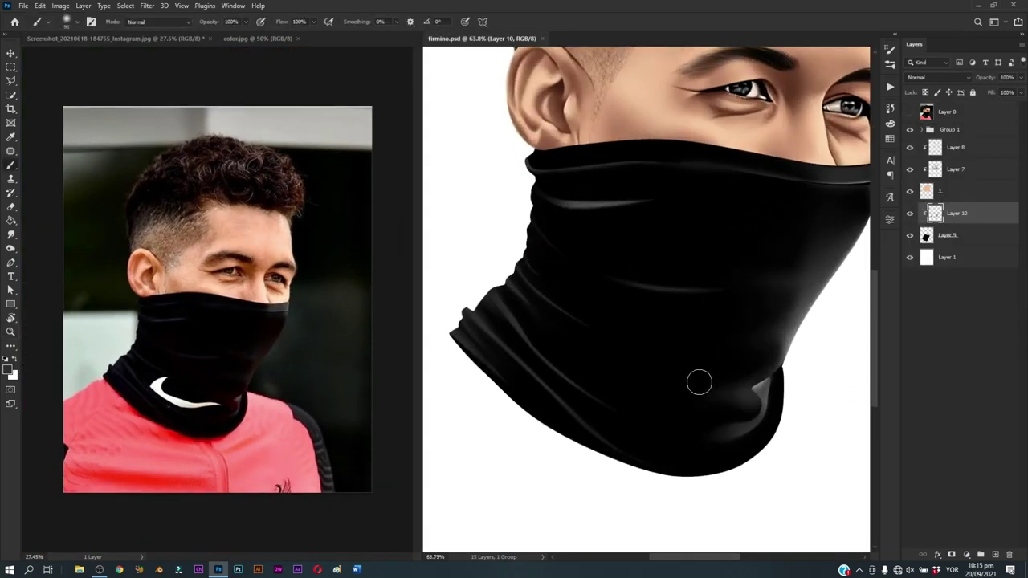
key(z)
click(910, 111)
click(598, 367)
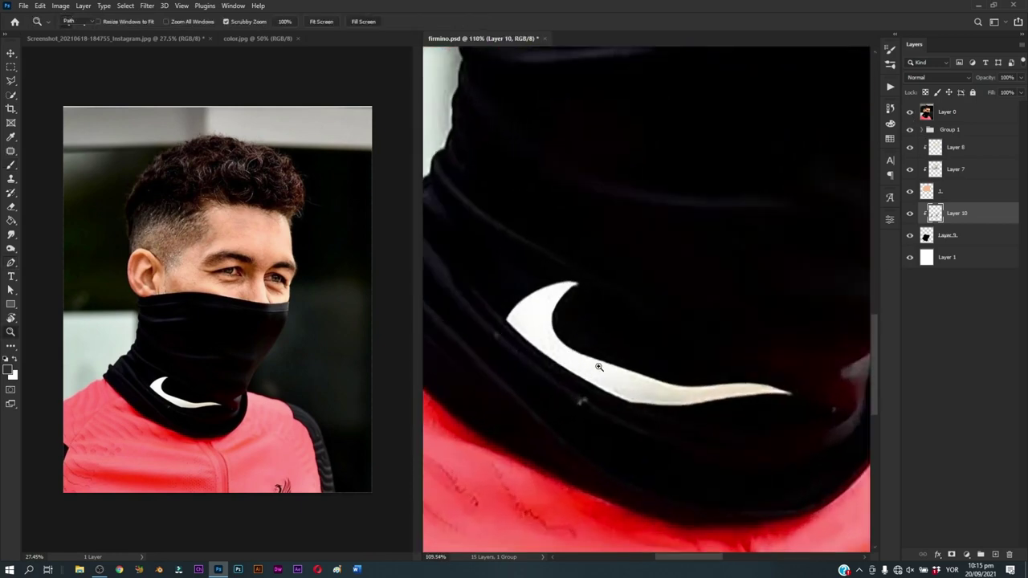
alt+scroll(598, 367, up, 2)
Step: Trace the swoosh's inner edge with Pen anchors, starting from its tip
key(p)
click(581, 282)
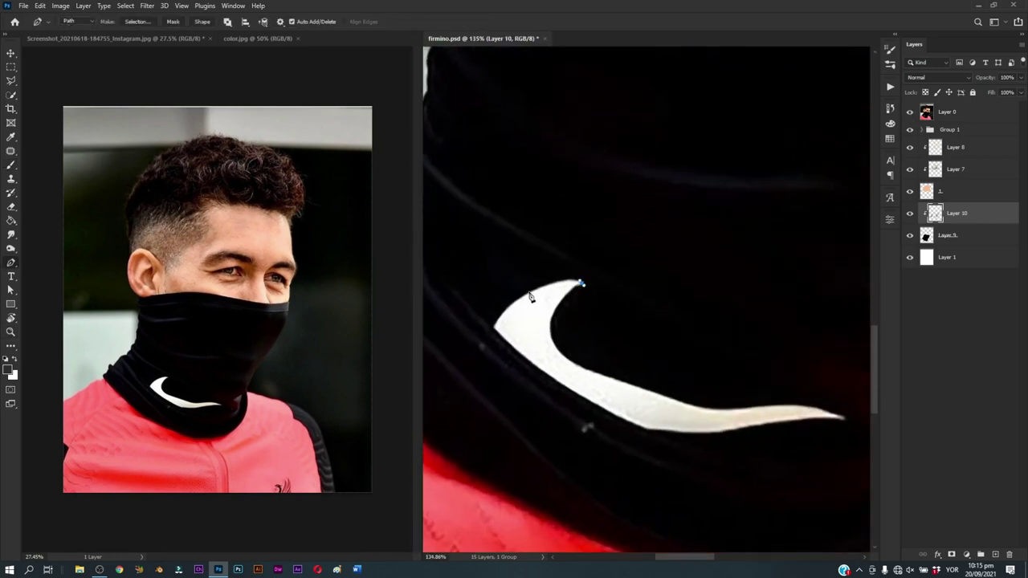
drag(528, 292, 495, 308)
click(595, 404)
key(ctrl+z)
drag(602, 407, 664, 440)
alt+click(601, 407)
drag(639, 428, 655, 432)
Step: Trace the swoosh's lower and upper edges, close the path and convert it to a selection
drag(731, 431, 661, 395)
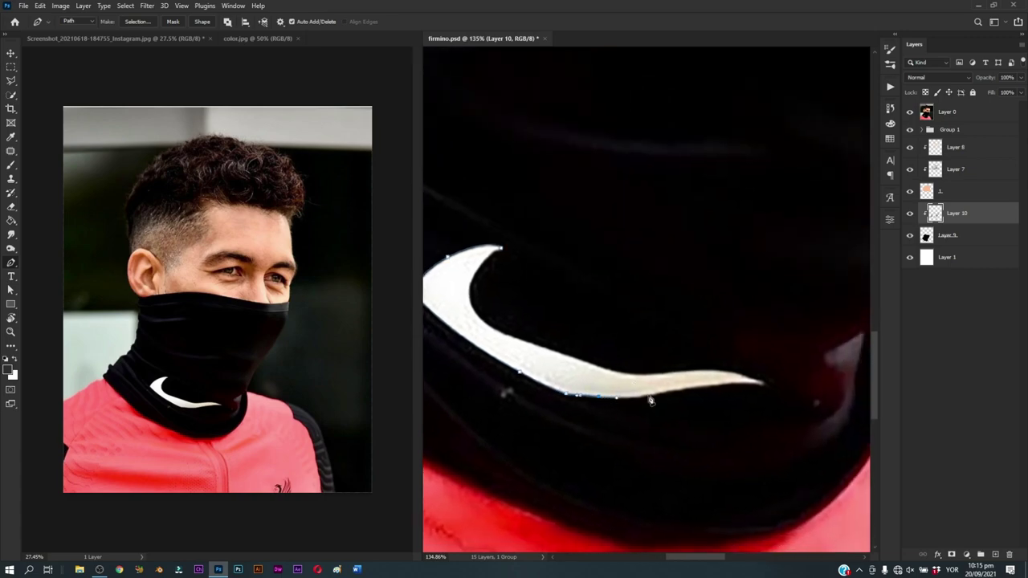
drag(648, 395, 672, 392)
drag(763, 385, 720, 377)
click(710, 371)
drag(640, 376, 589, 367)
drag(511, 335, 473, 291)
click(471, 286)
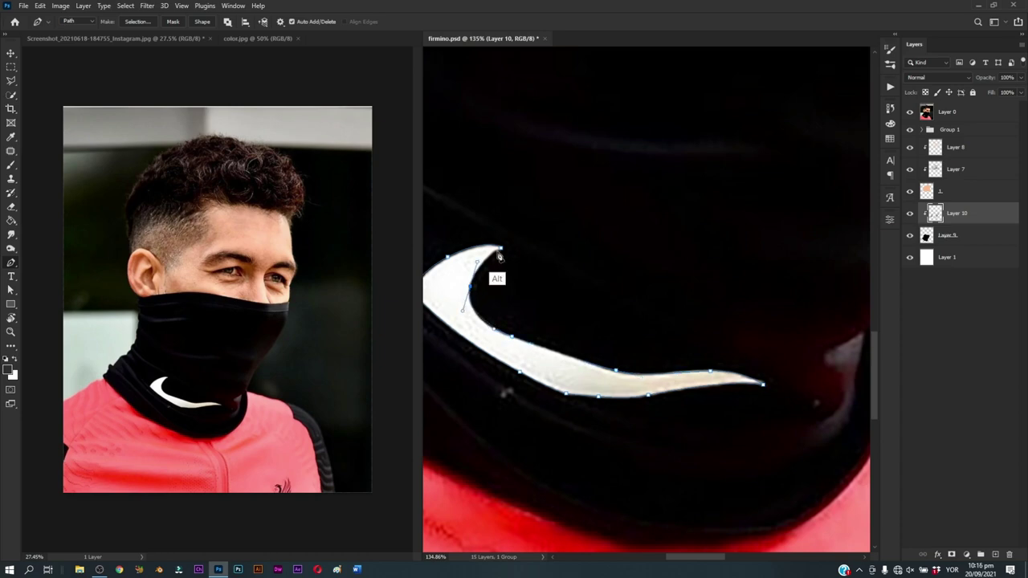
click(499, 248)
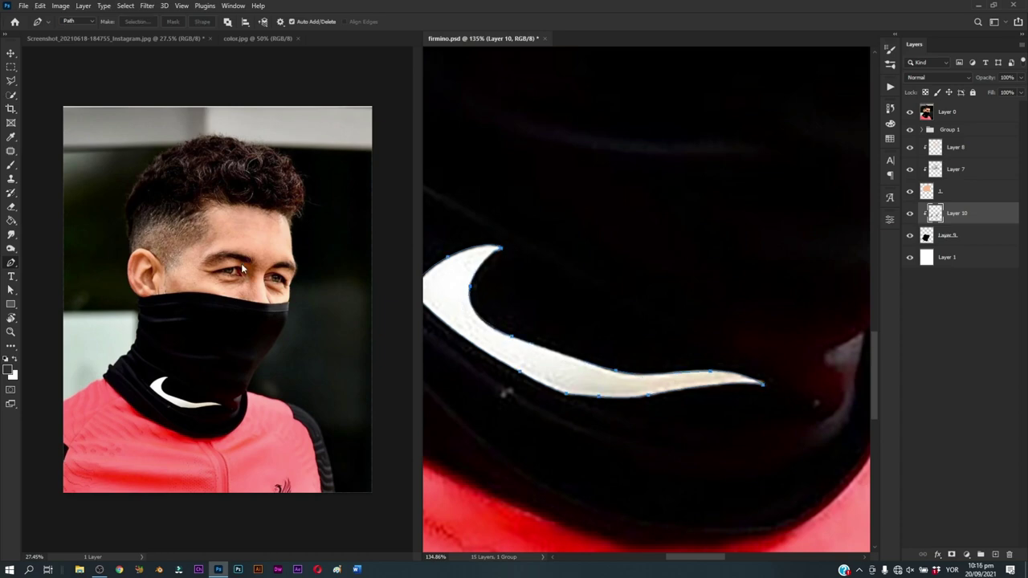
key(ctrl+Return)
key(b)
scroll(572, 327, down, 5)
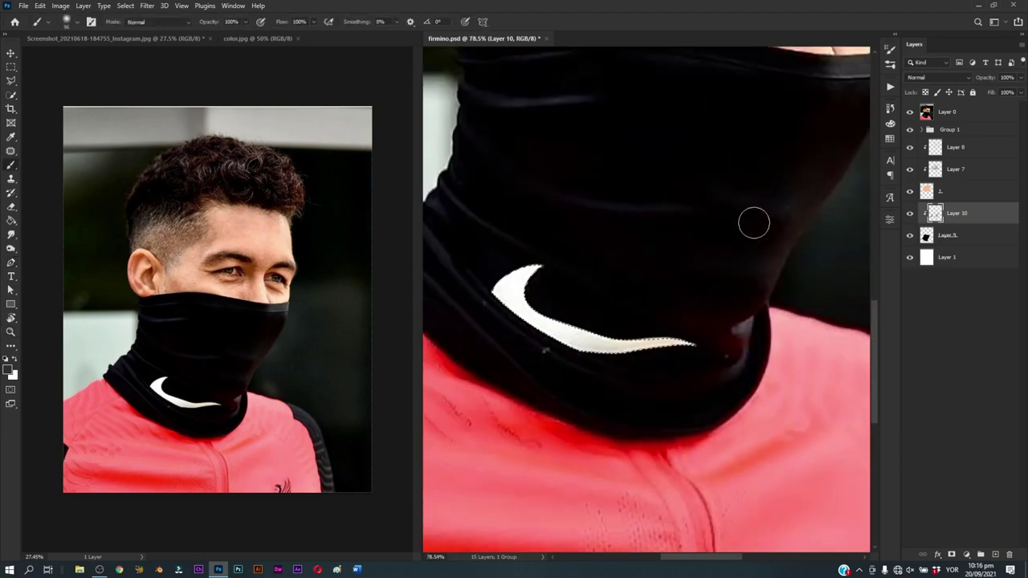
Step: Hide the reference and paint the swoosh white inside the selection, then view the whole head
click(910, 112)
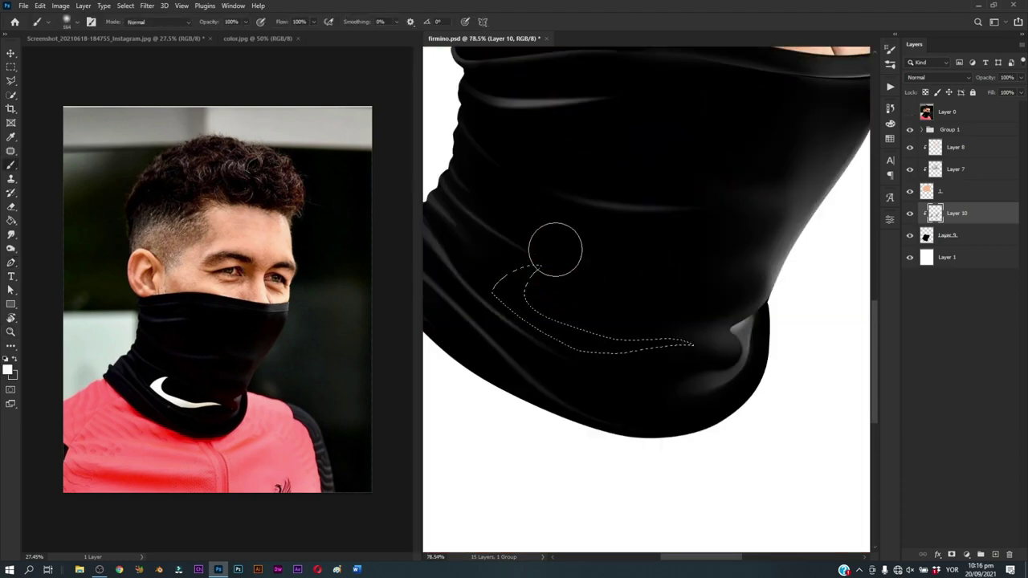
mouse_move(551, 241)
mouse_down()
mouse_move(532, 241)
mouse_move(562, 286)
mouse_move(724, 323)
mouse_move(562, 332)
mouse_up()
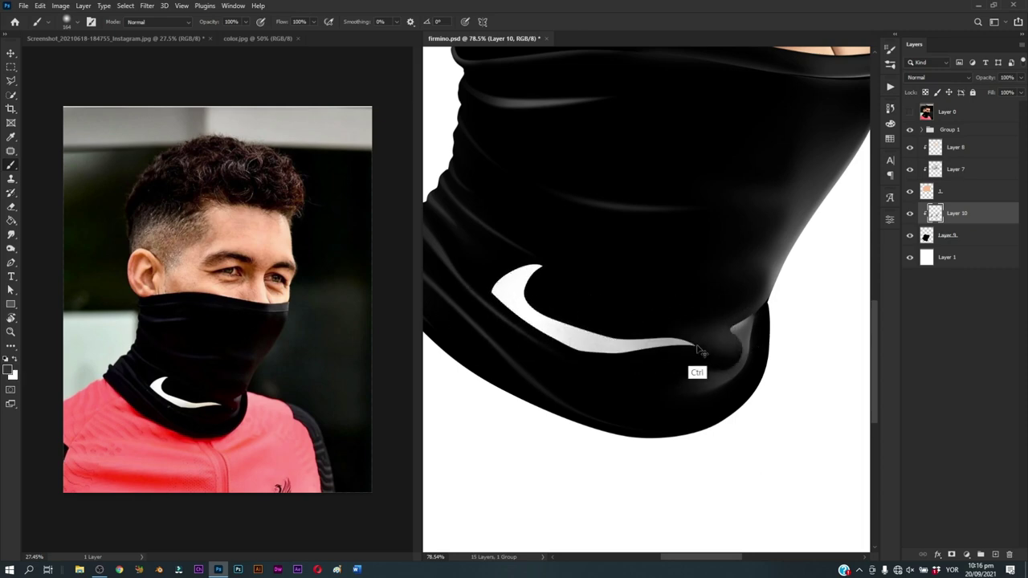
key(z)
mouse_move(686, 350)
mouse_down()
mouse_move(667, 402)
mouse_move(662, 394)
mouse_up()
key(b)
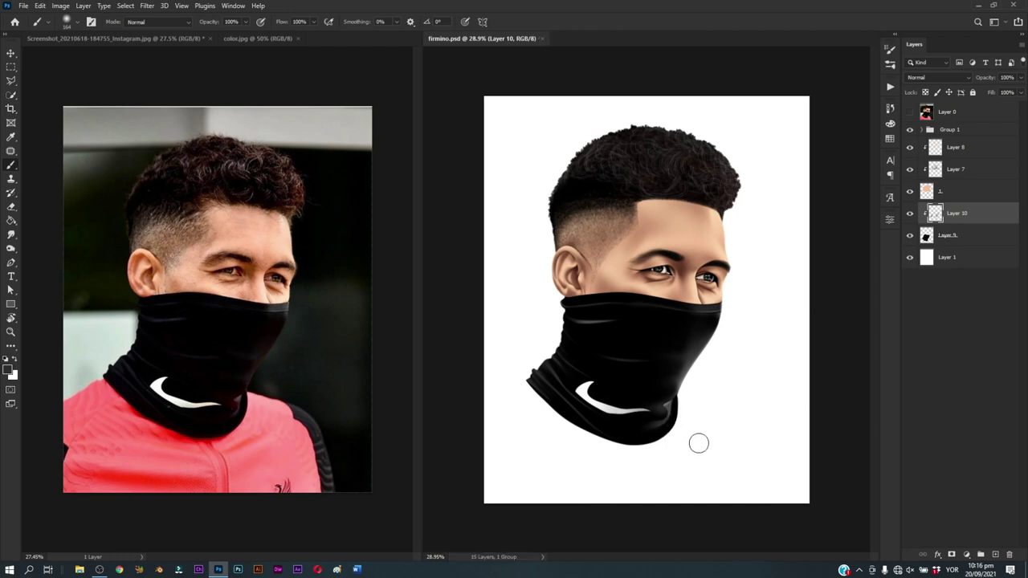
key(z)
drag(698, 439, 701, 412)
key(b)
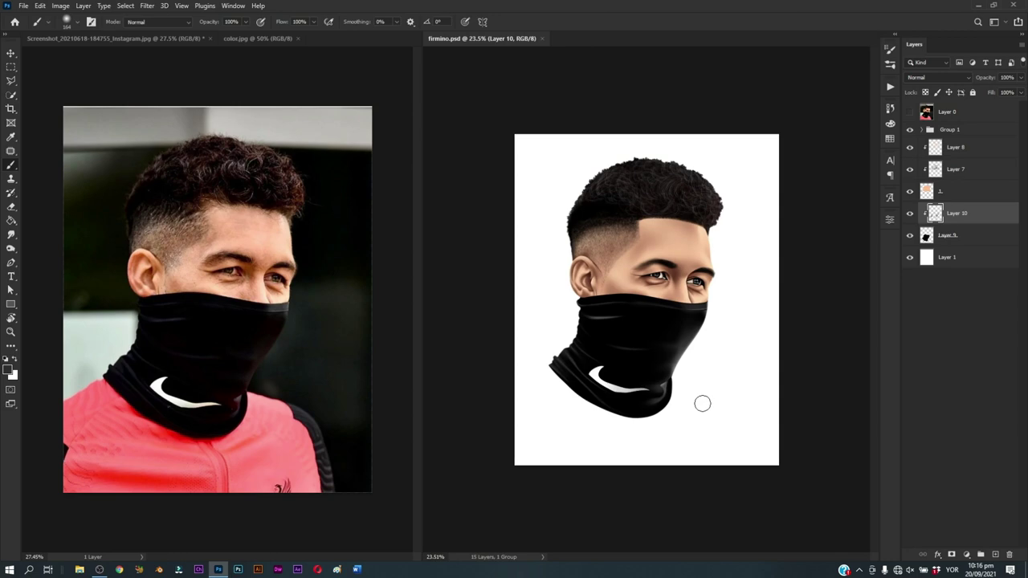
Step: Add a pure red Solid Color fill in Color blend mode at 75% opacity, clipped to the gaiter
click(703, 409)
click(967, 554)
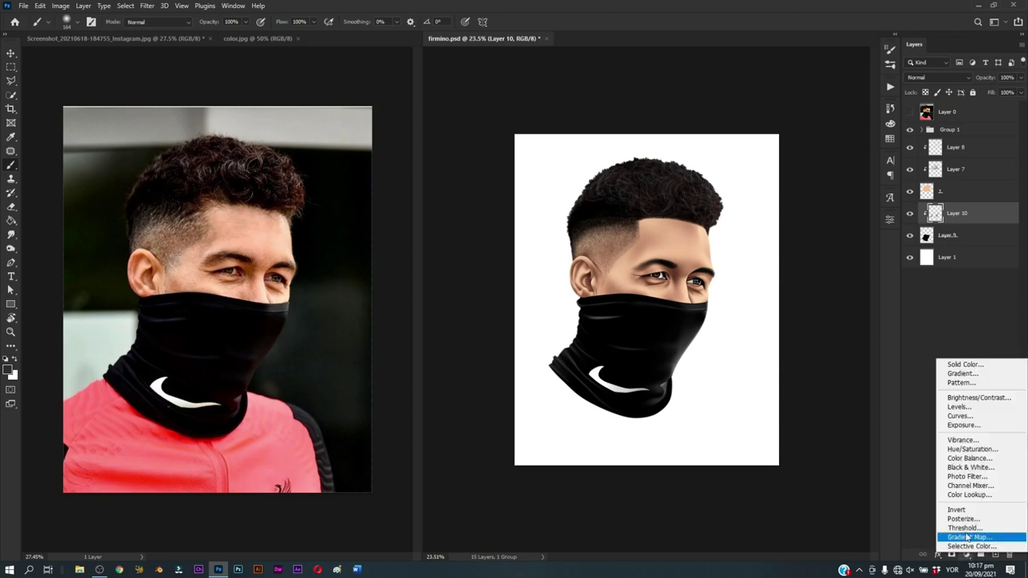
click(956, 363)
click(592, 376)
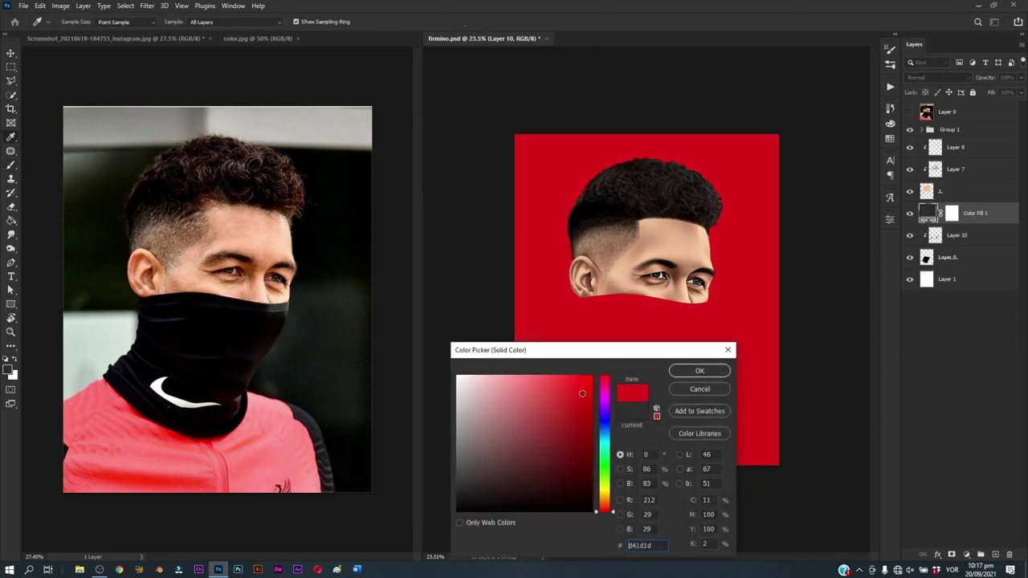
click(682, 374)
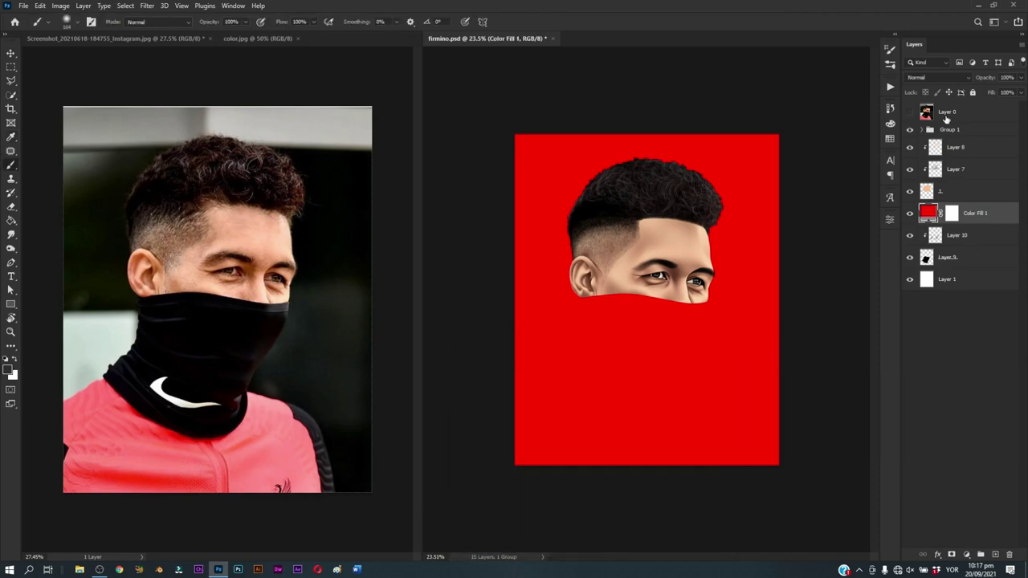
click(936, 77)
click(925, 327)
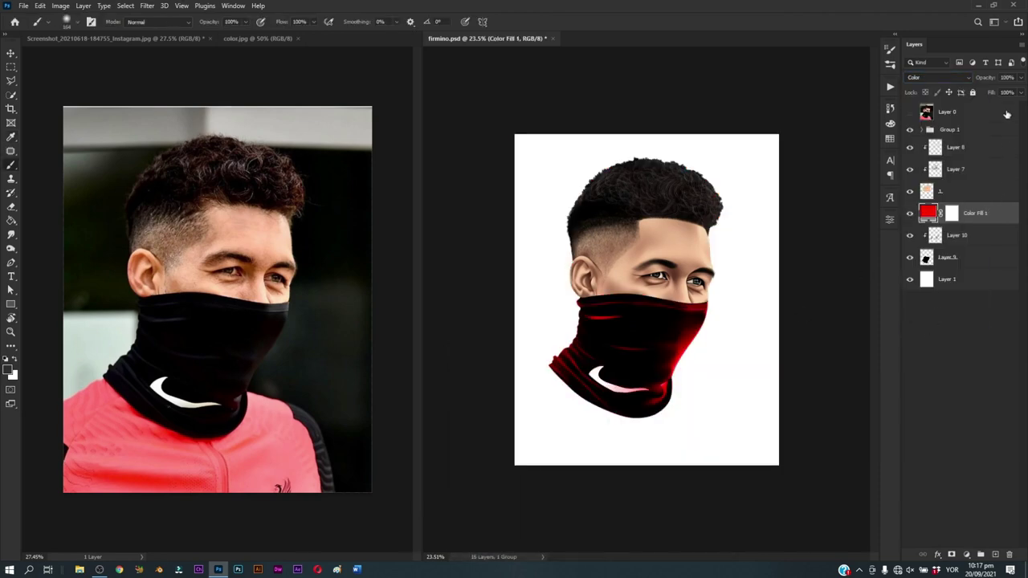
drag(991, 79, 988, 81)
text(75)
alt+click(990, 223)
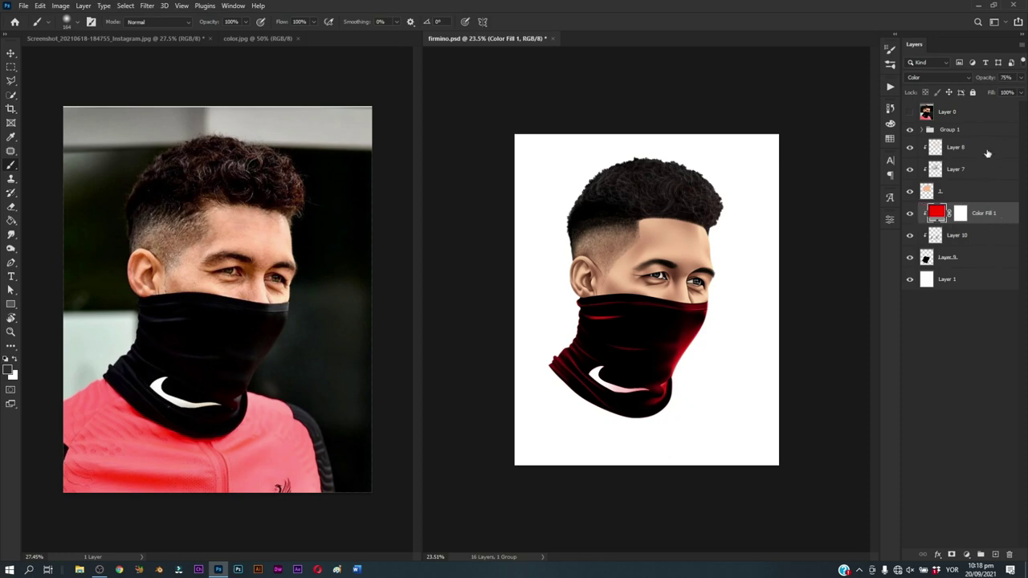
Step: Group the gaiter painting layers into Group 2 and save
click(988, 153)
shift+click(986, 254)
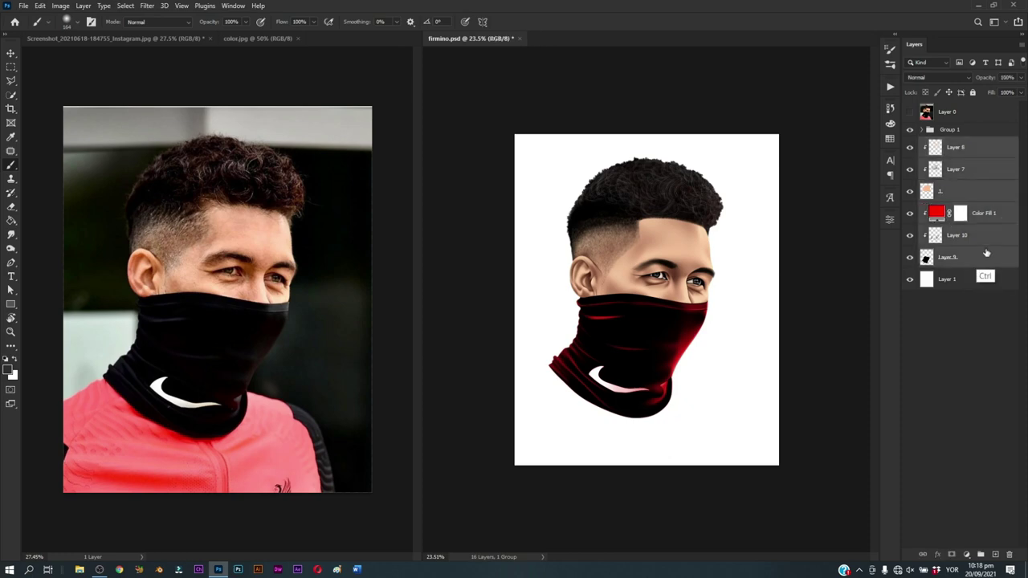
key(ctrl+g)
key(ctrl+s)
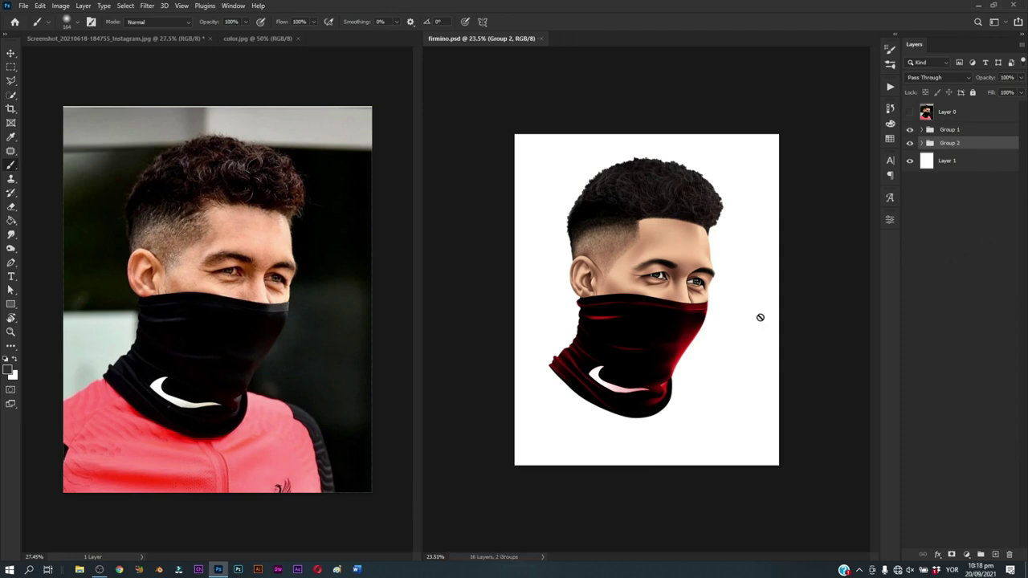
Step: Nudge Layer 0 and both groups slightly right and down, then save
key(v)
click(969, 117)
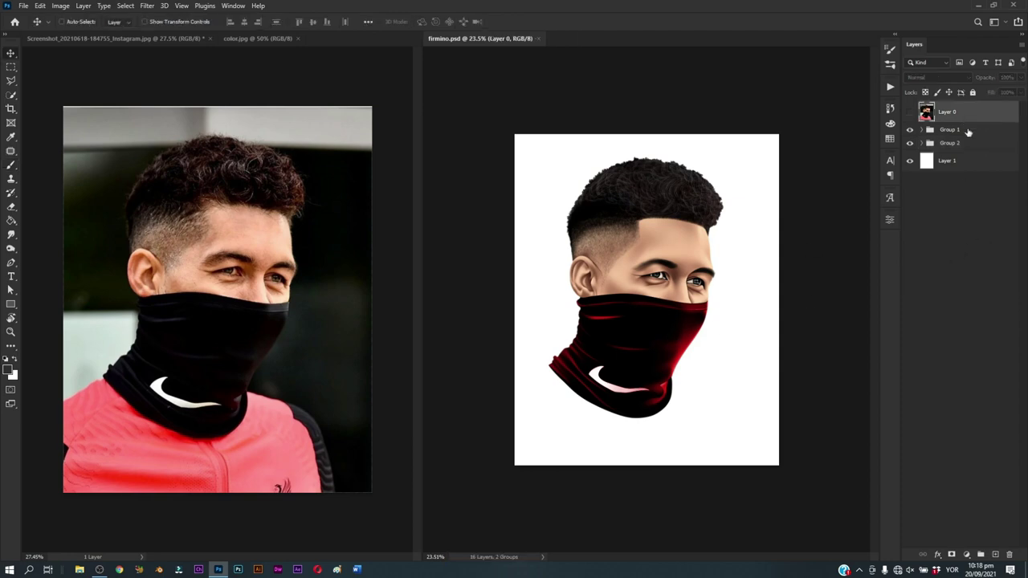
shift+click(964, 144)
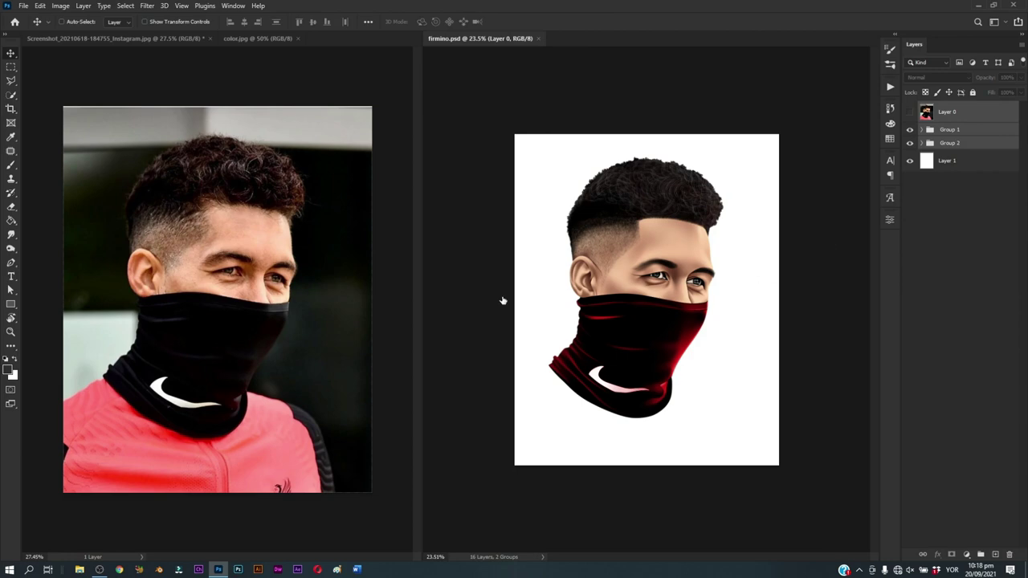
key(Right)
key(Right)
key(Right)
key(Right)
key(Right)
key(Right)
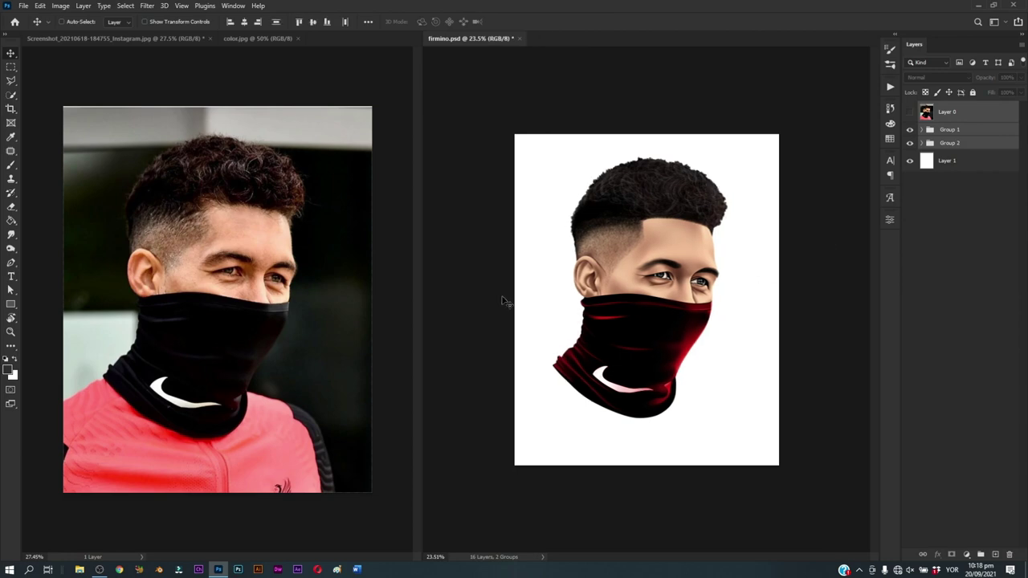
key(Right)
key(Right)
key(Right)
key(Down)
key(Down)
key(Down)
key(Down)
key(Down)
key(Down)
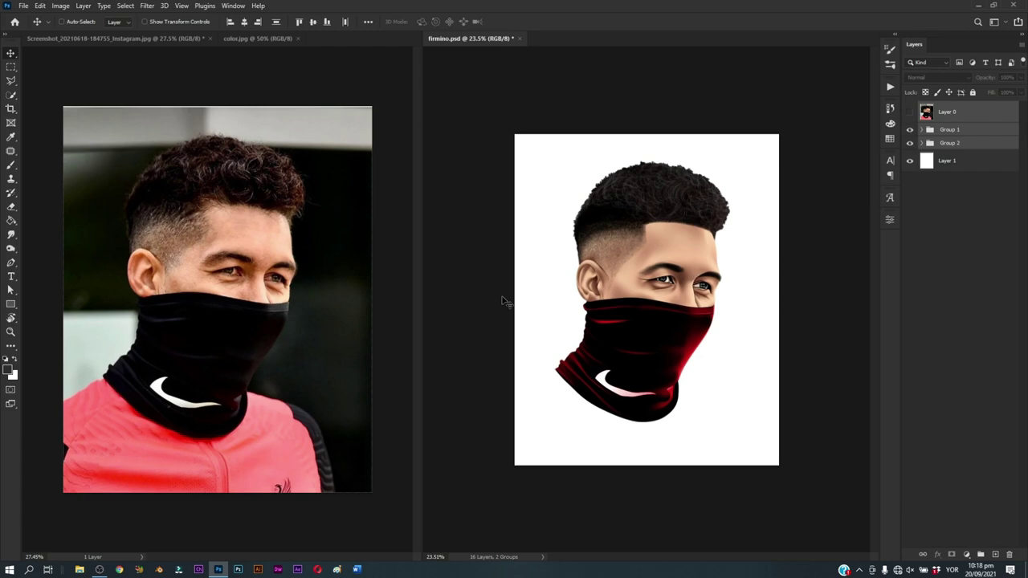
key(Right)
key(Right)
key(Right)
key(Down)
key(Down)
key(Down)
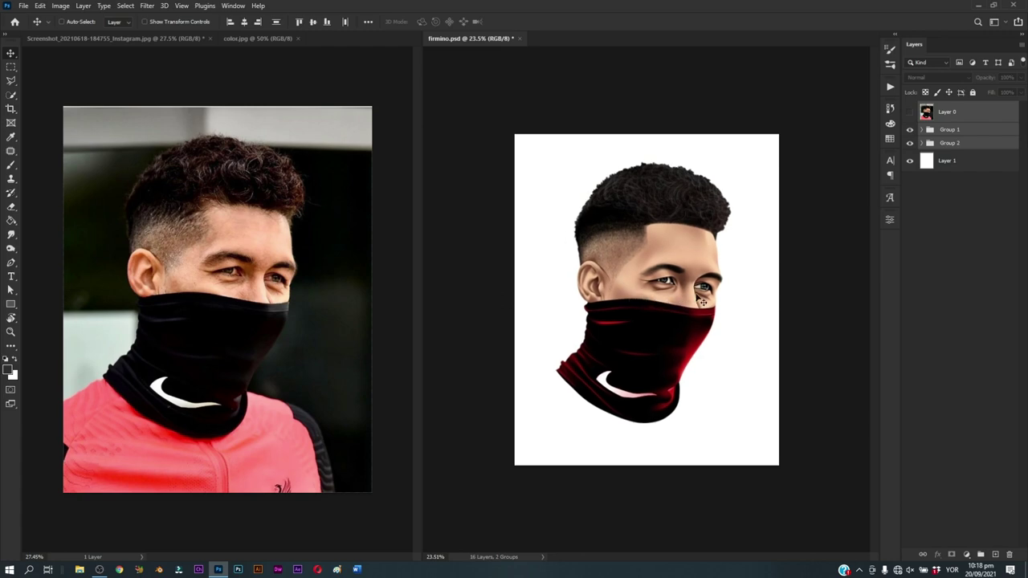
key(ctrl+s)
Step: Add a Gradient Fill layer above Layer 1 using the Basics foreground-to-background preset
click(959, 163)
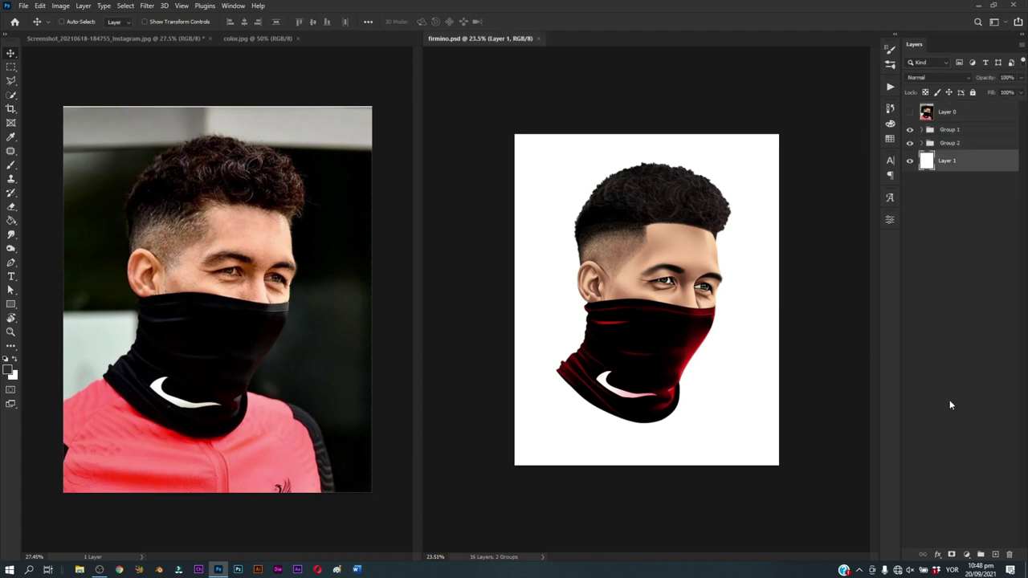
click(966, 555)
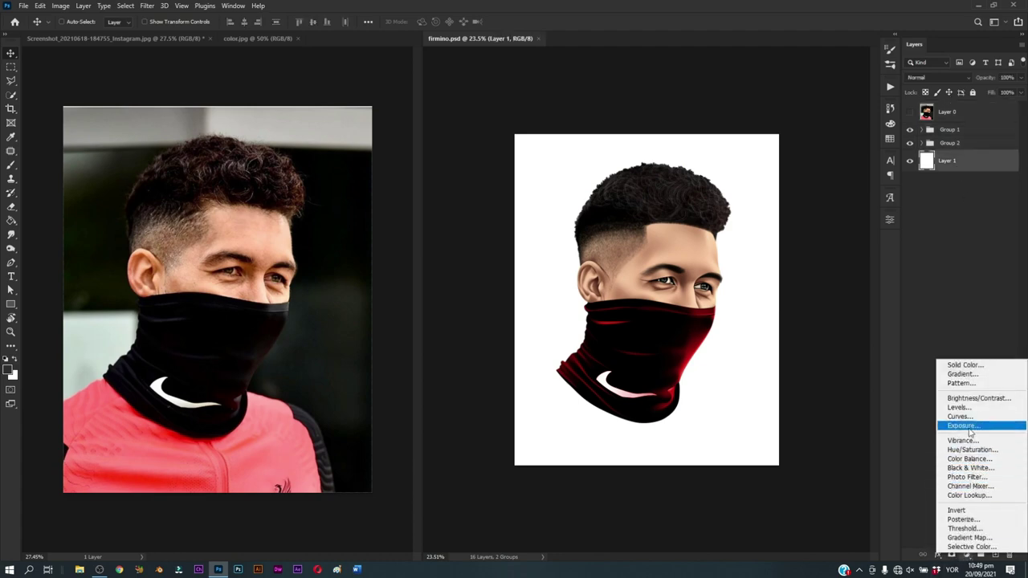
click(961, 374)
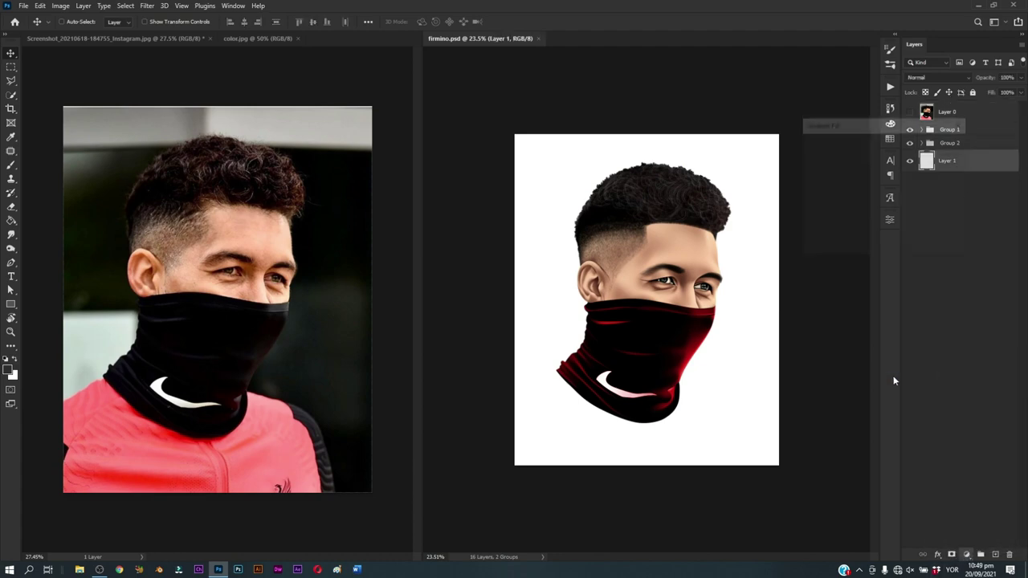
click(862, 148)
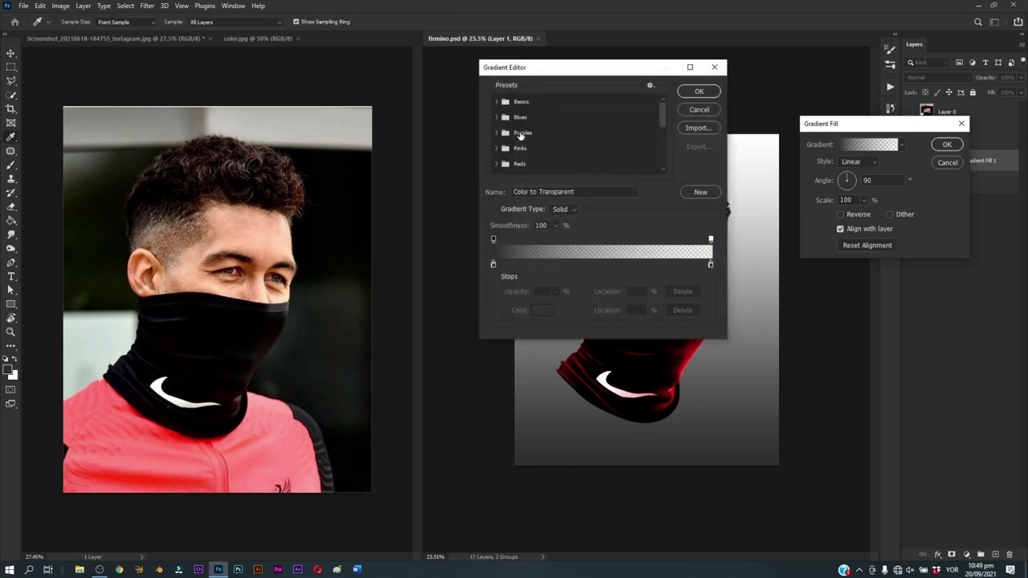
click(495, 102)
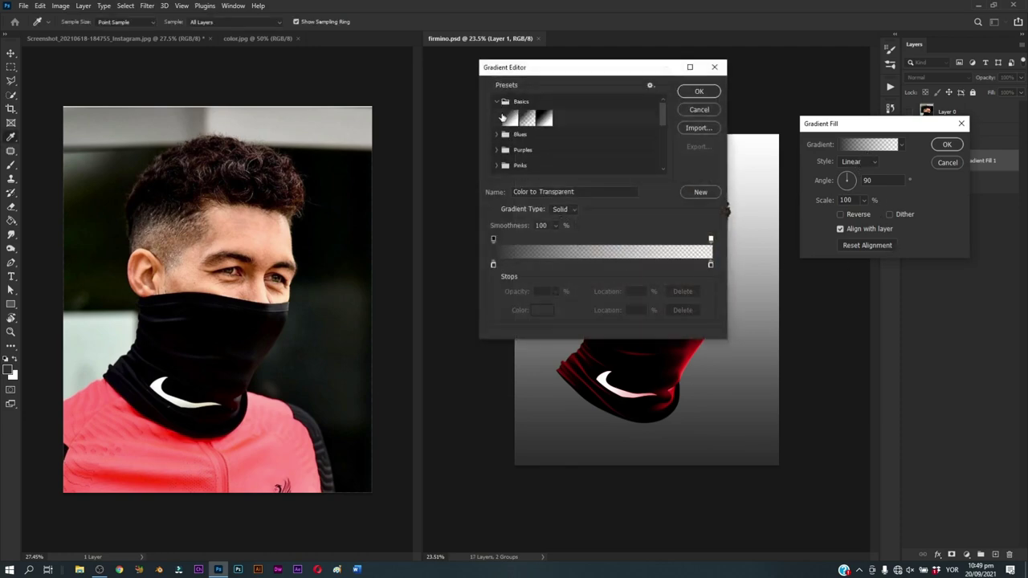
click(509, 118)
Step: Set the gradient's left stop to near-black teal #02171a
click(493, 264)
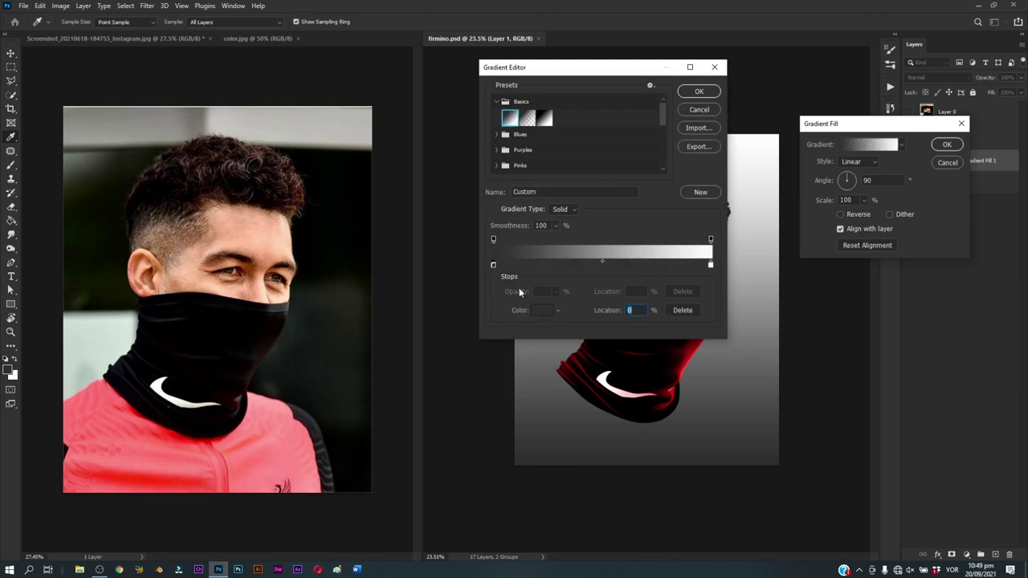
click(538, 310)
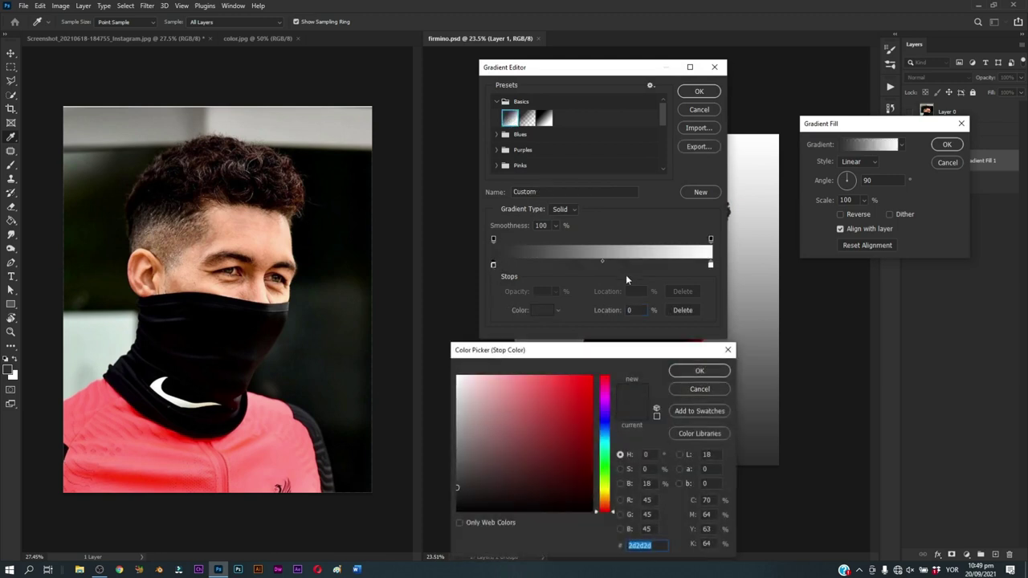
drag(609, 424, 610, 433)
click(586, 497)
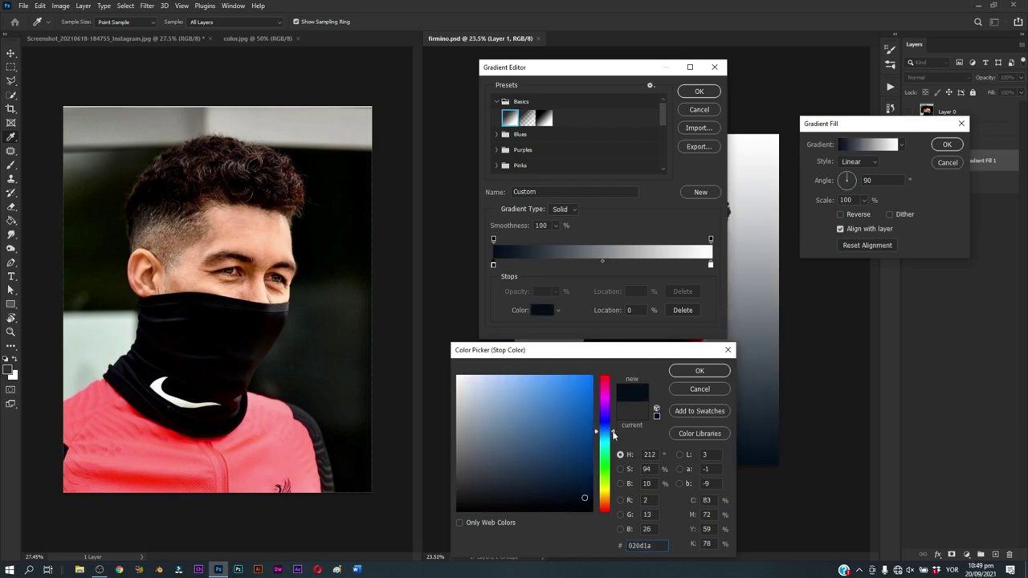
drag(614, 434, 617, 441)
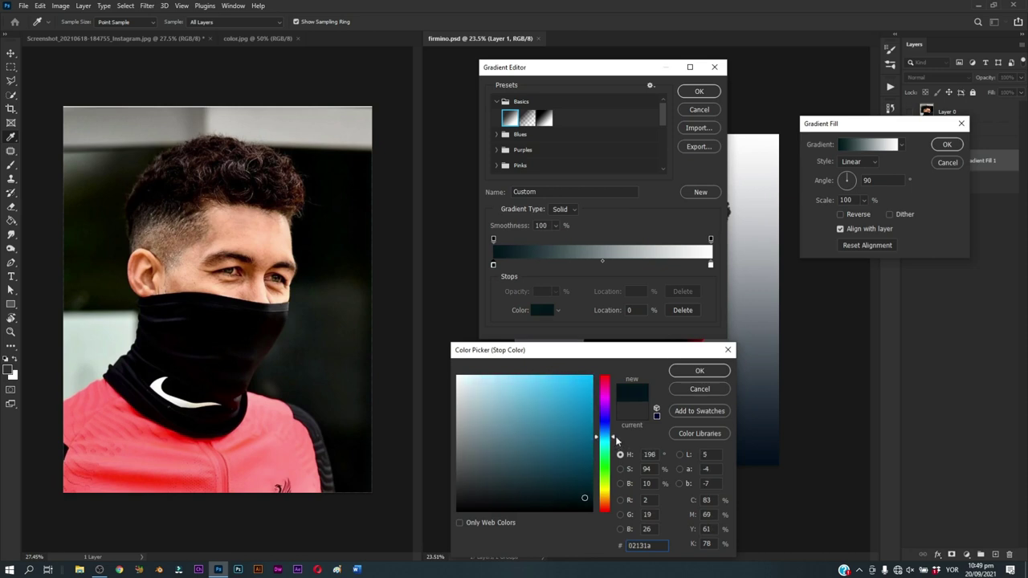
click(689, 374)
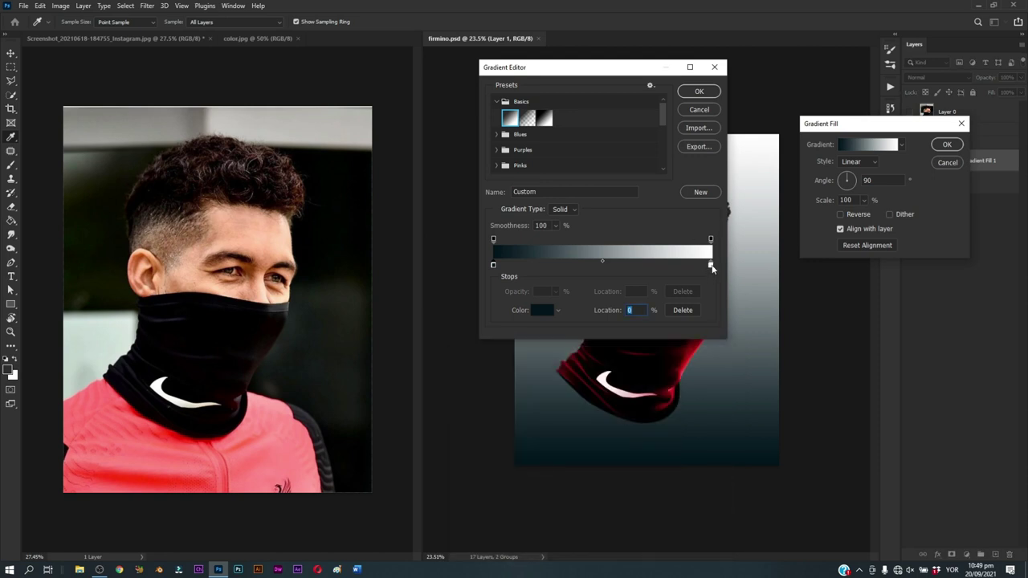
Step: Set the right stop to dark teal #1b3f49 and confirm the gradient
click(711, 266)
click(551, 310)
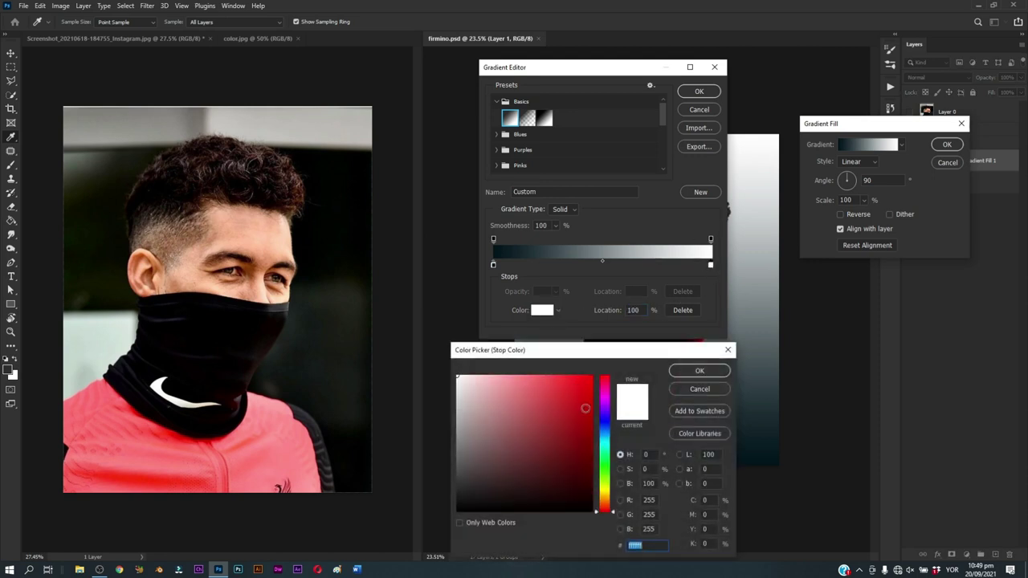
click(608, 435)
click(589, 476)
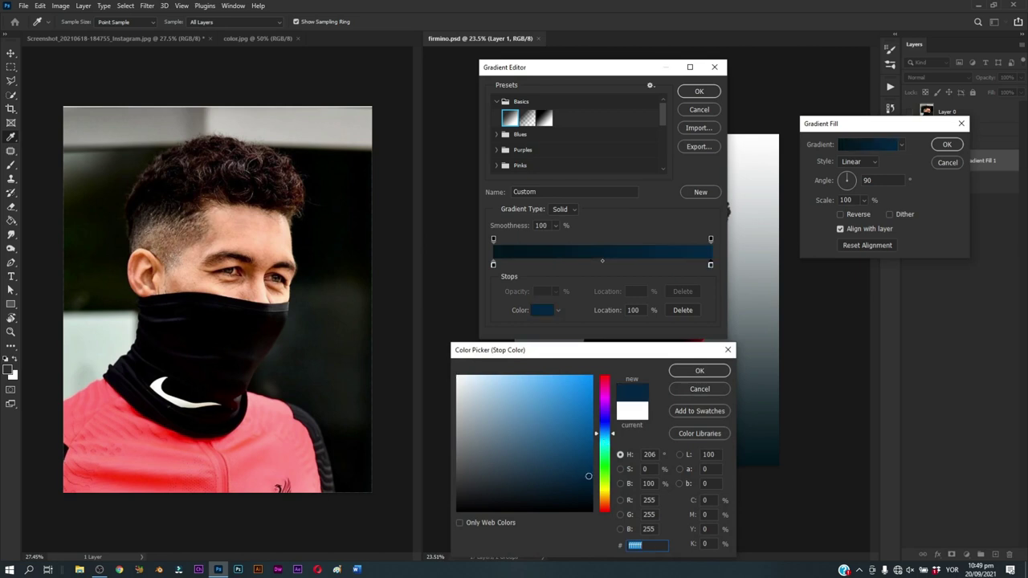
drag(588, 476, 552, 479)
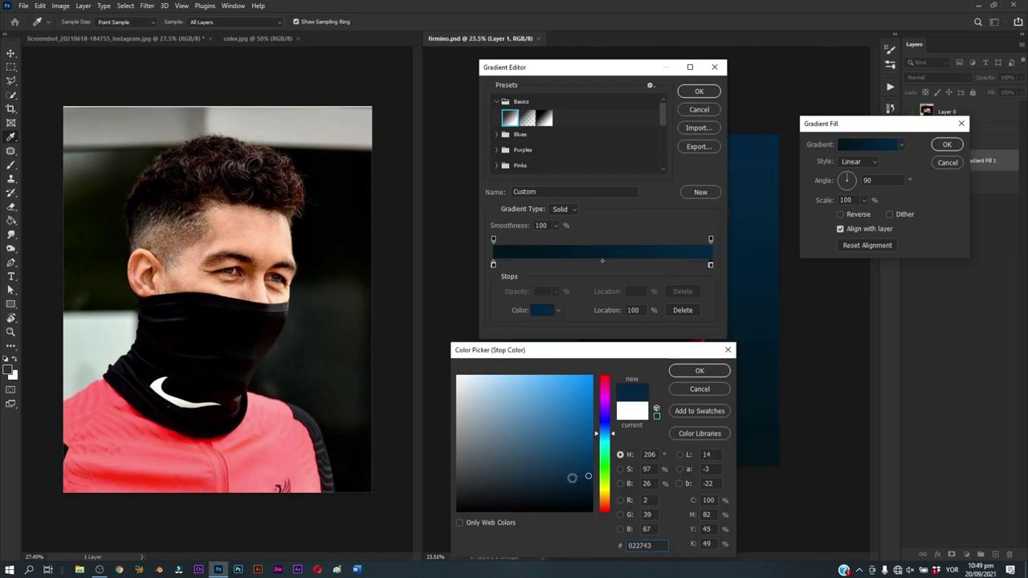
click(604, 438)
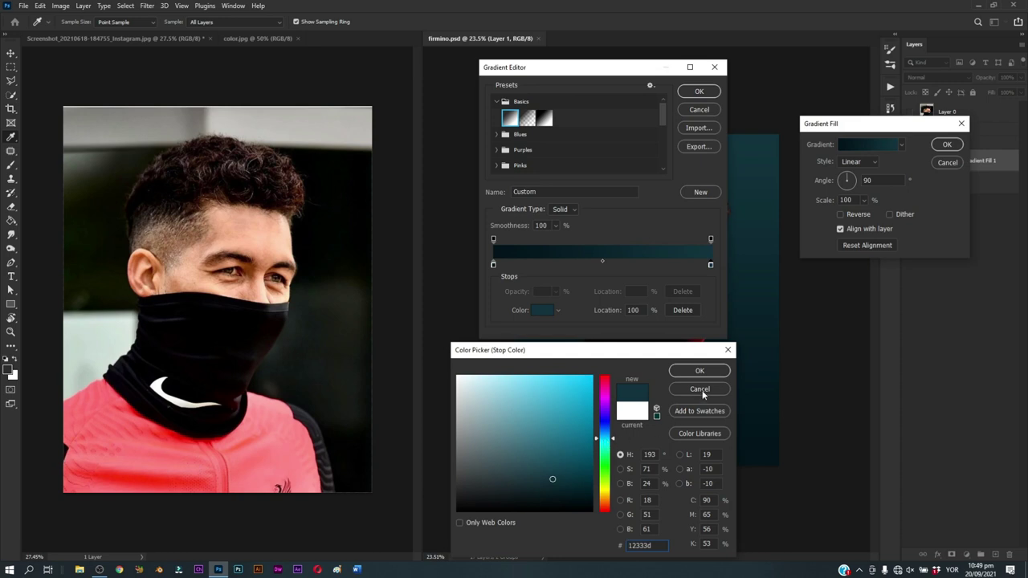
click(540, 474)
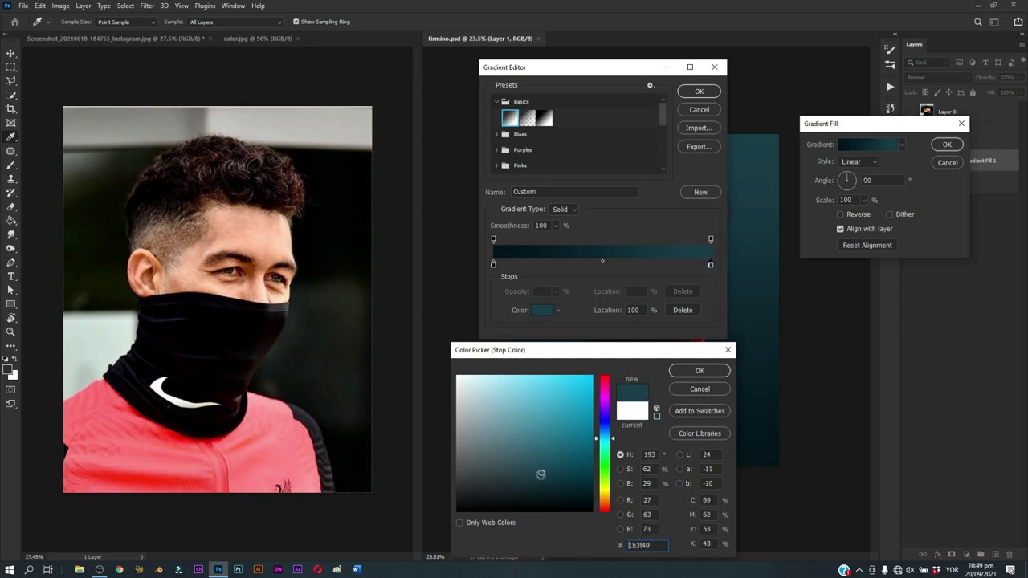
click(699, 371)
click(698, 91)
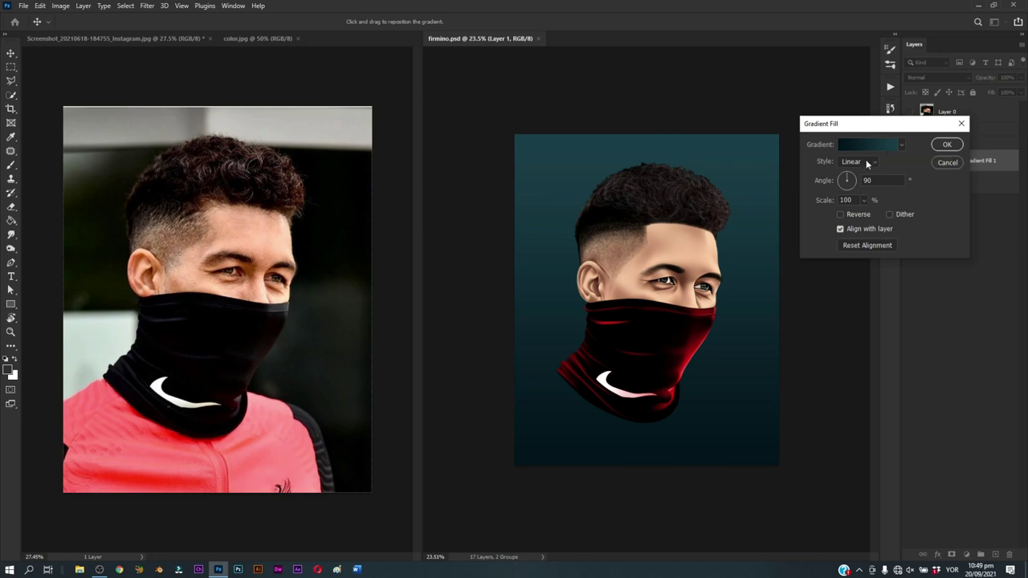
Step: Set the Gradient Fill to Radial style, Reverse ticked, Scale 138%, and apply it
click(867, 163)
click(855, 181)
click(843, 213)
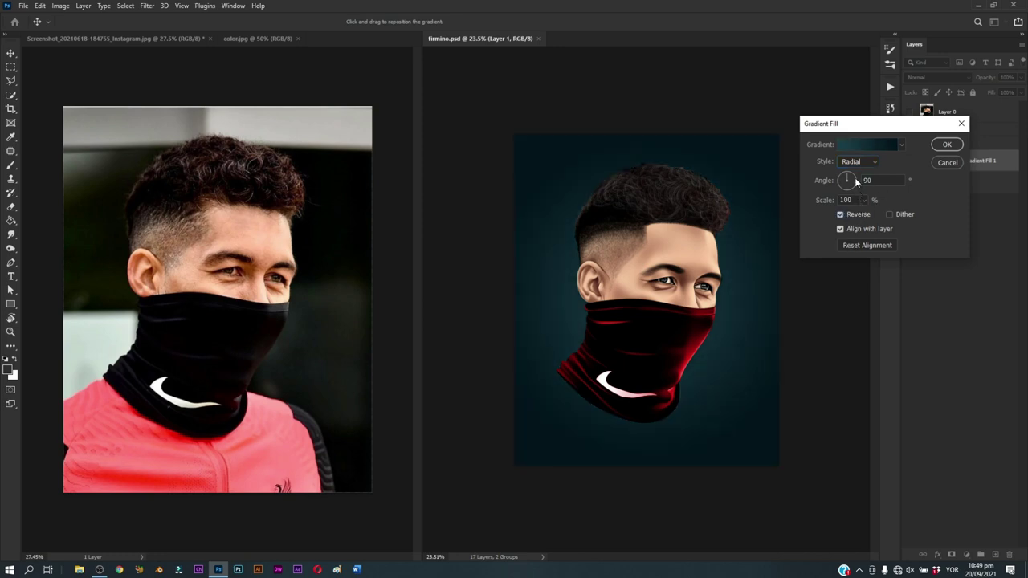
click(863, 200)
drag(870, 215, 863, 215)
click(850, 200)
key(Up)
key(Up)
key(Up)
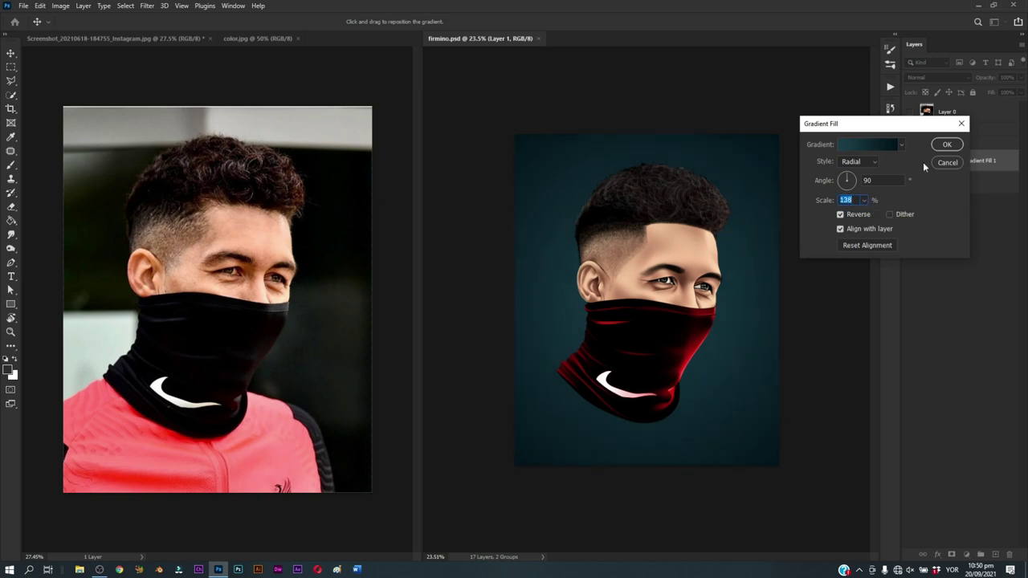
click(945, 147)
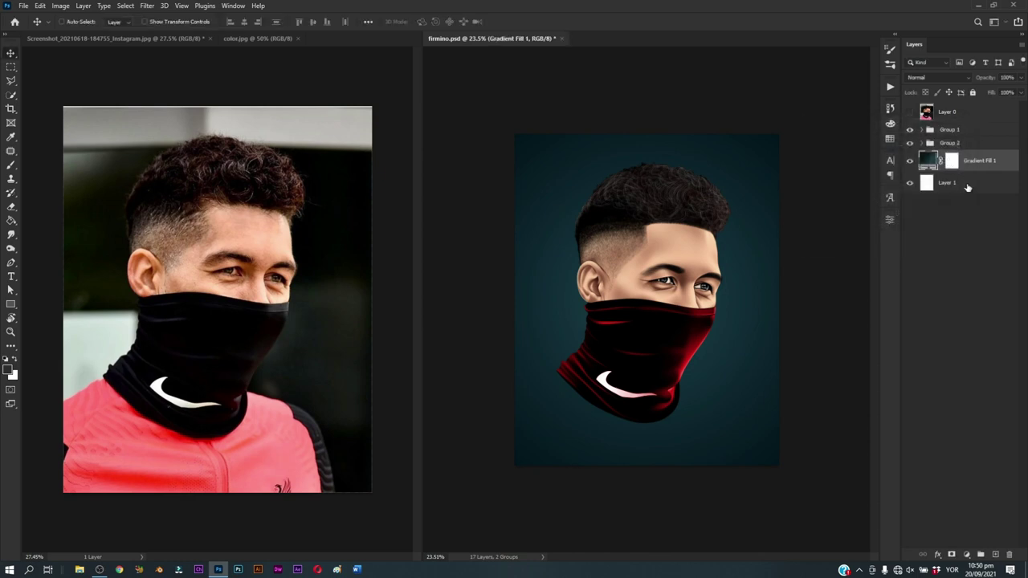
Step: Briefly test Gradient Fill 1's opacity, then open its gradient colours for editing
drag(990, 79, 989, 77)
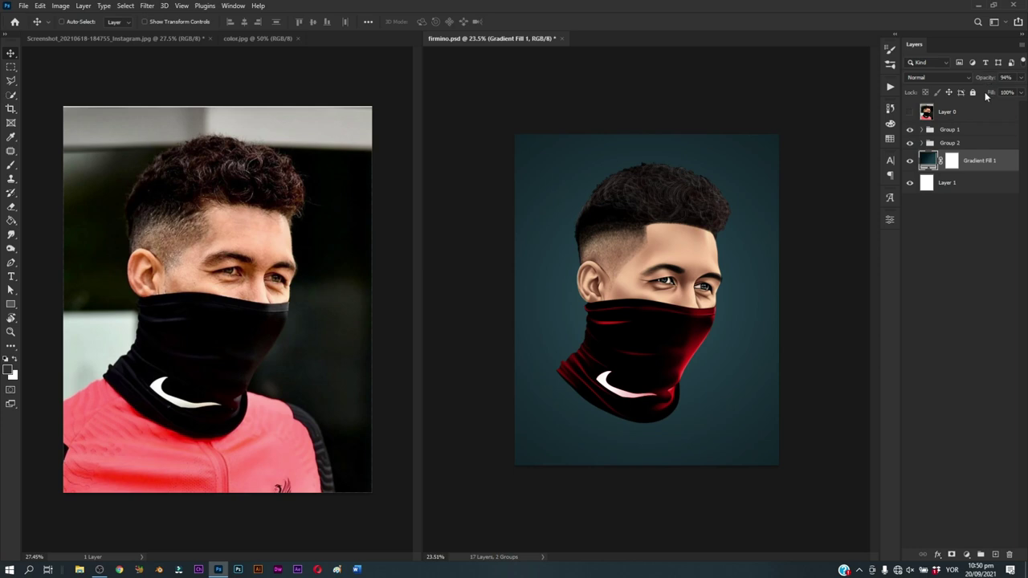
drag(983, 77, 991, 78)
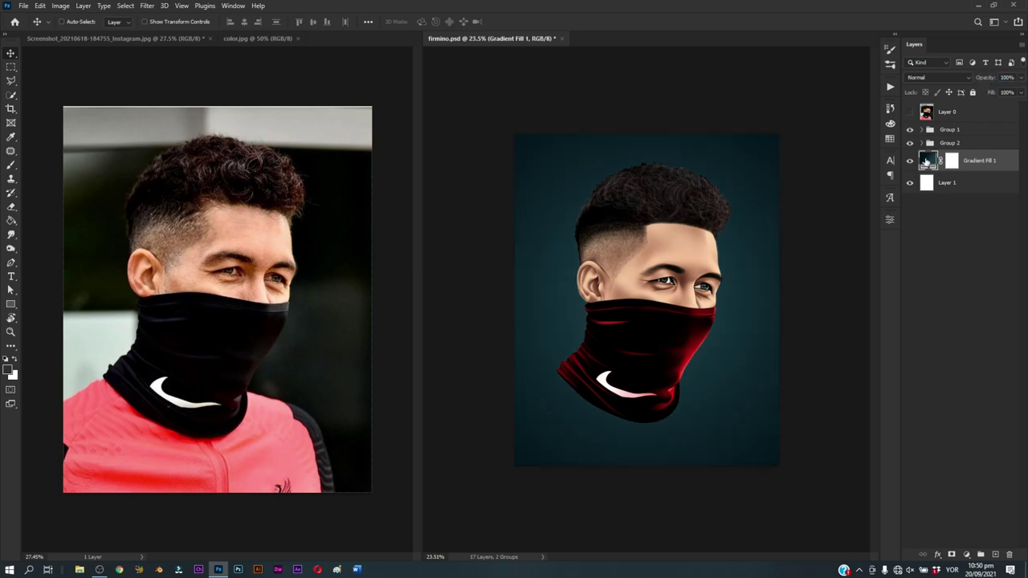
double_click(927, 163)
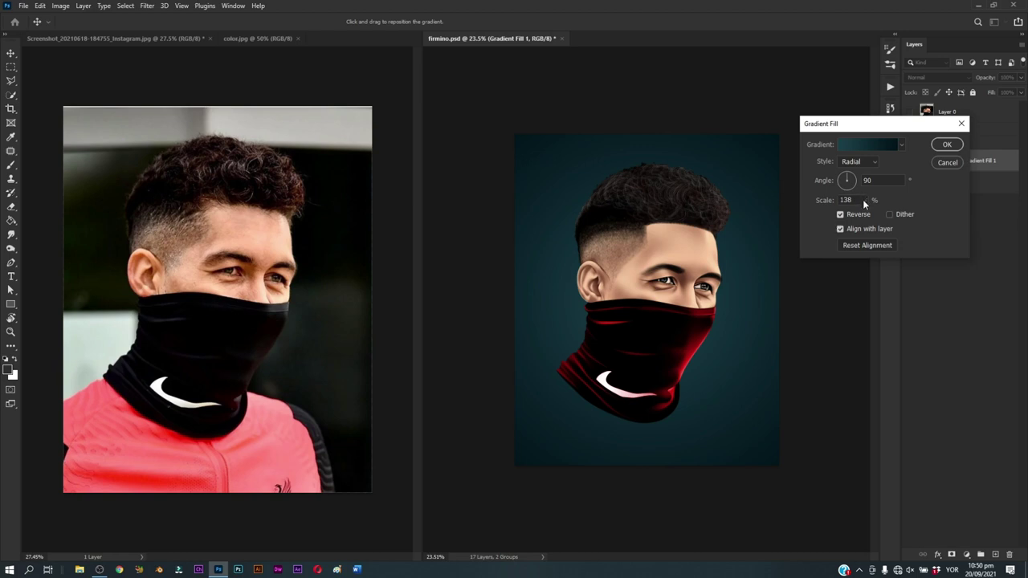
click(864, 147)
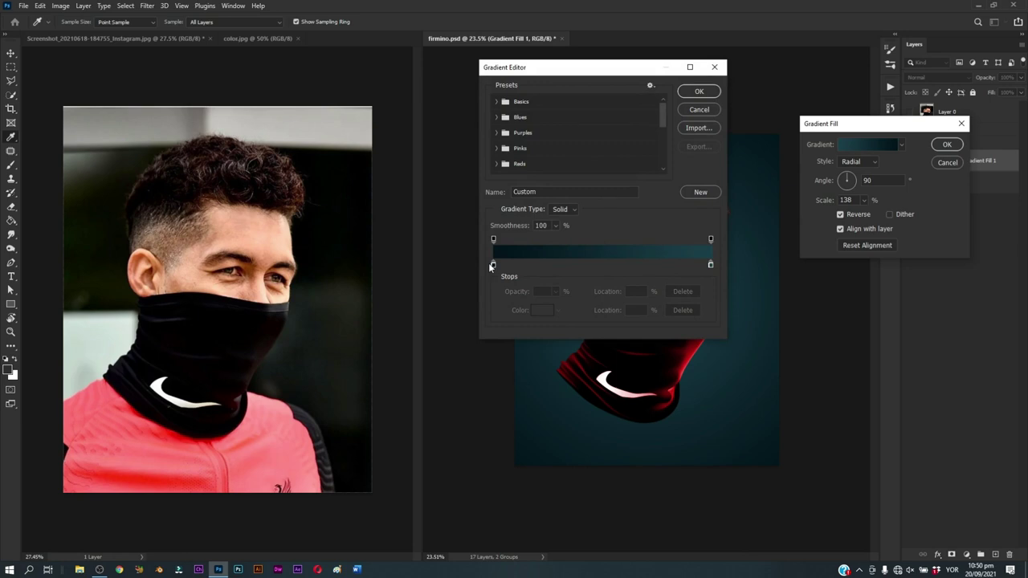
Step: Try a dark red sampled from the canvas on the gradient's left stop
click(492, 265)
click(542, 310)
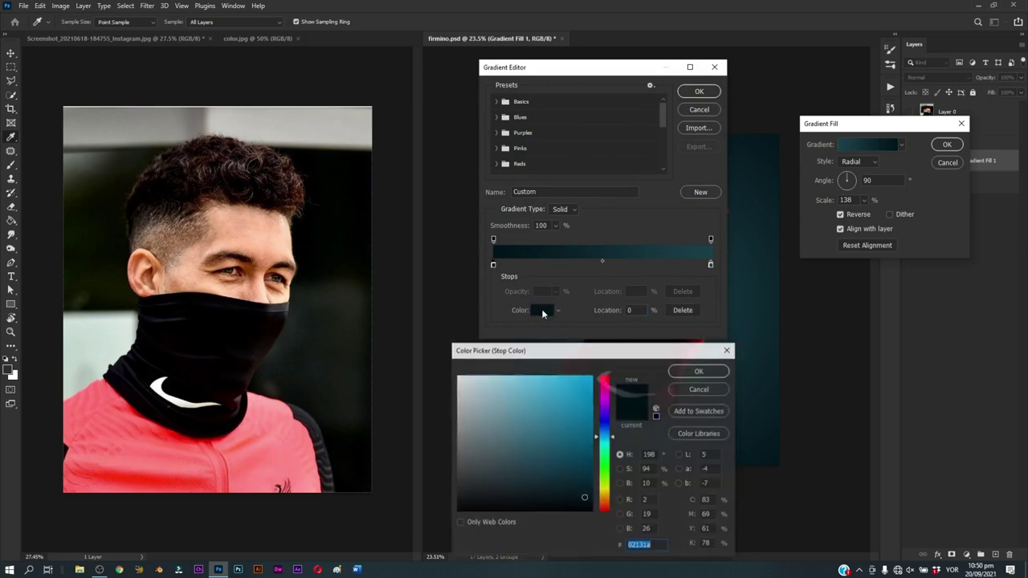
drag(681, 353, 707, 376)
click(698, 343)
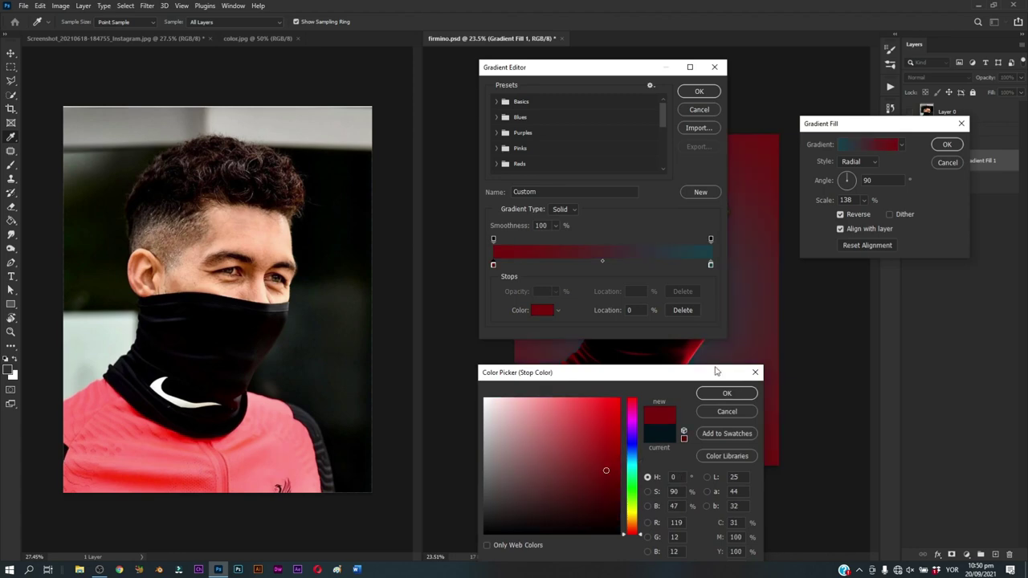
click(724, 394)
mouse_move(626, 73)
mouse_down()
mouse_move(967, 167)
mouse_move(736, 154)
mouse_move(994, 154)
mouse_move(663, 155)
mouse_move(894, 230)
mouse_up()
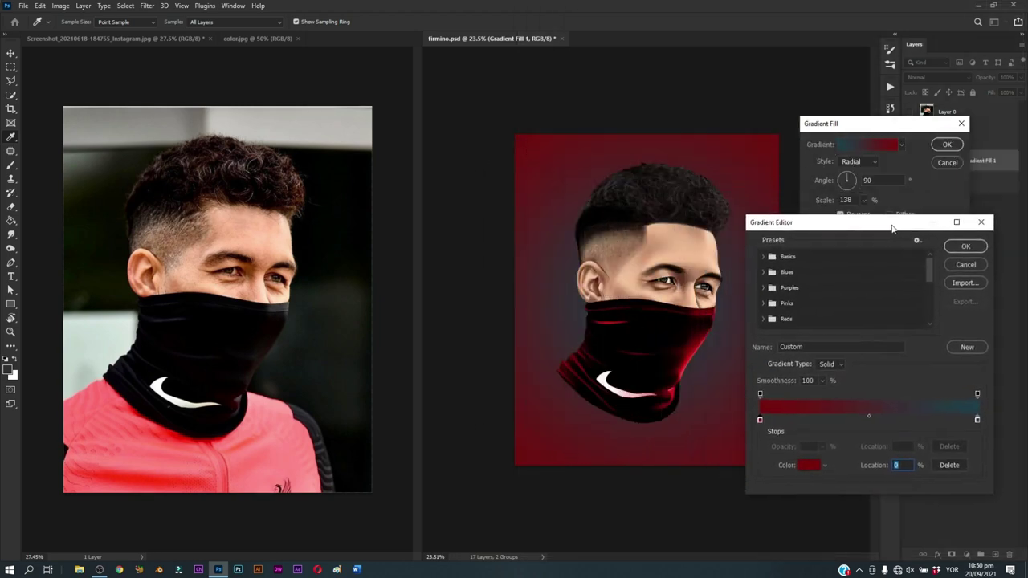
Step: Change the gradient's left stop to the lighter deep teal 03212e
click(763, 421)
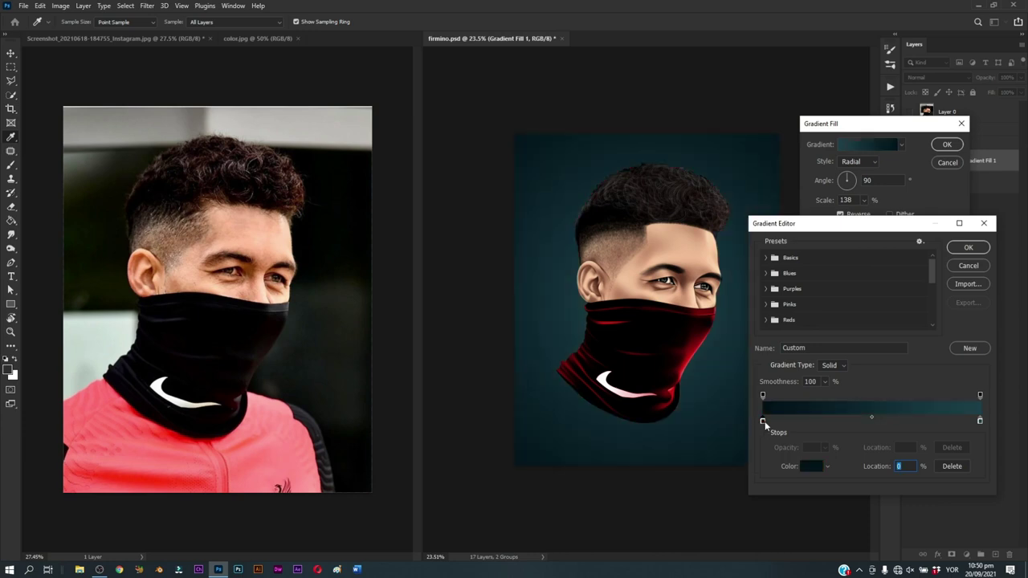
click(808, 467)
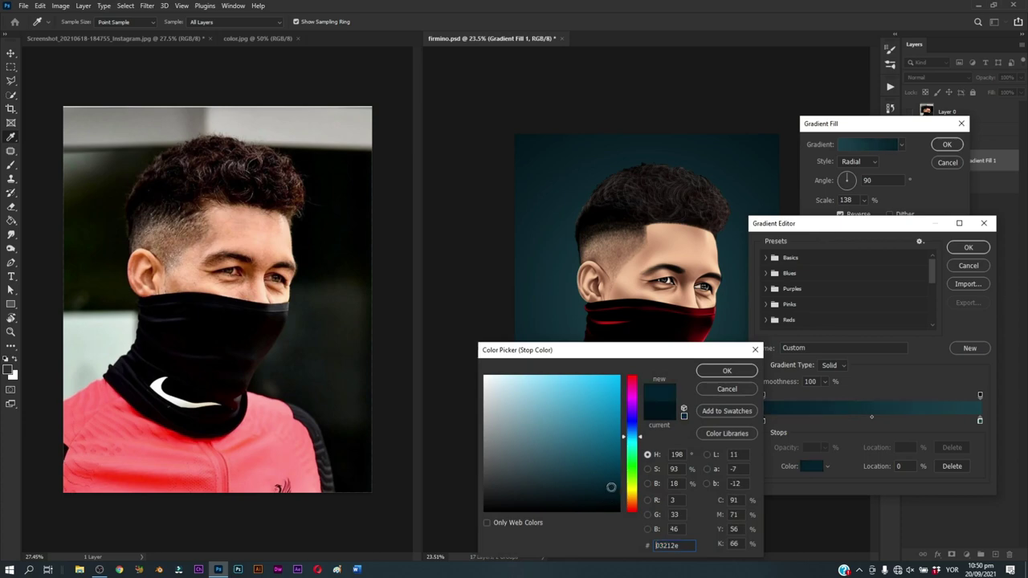
click(611, 488)
click(727, 372)
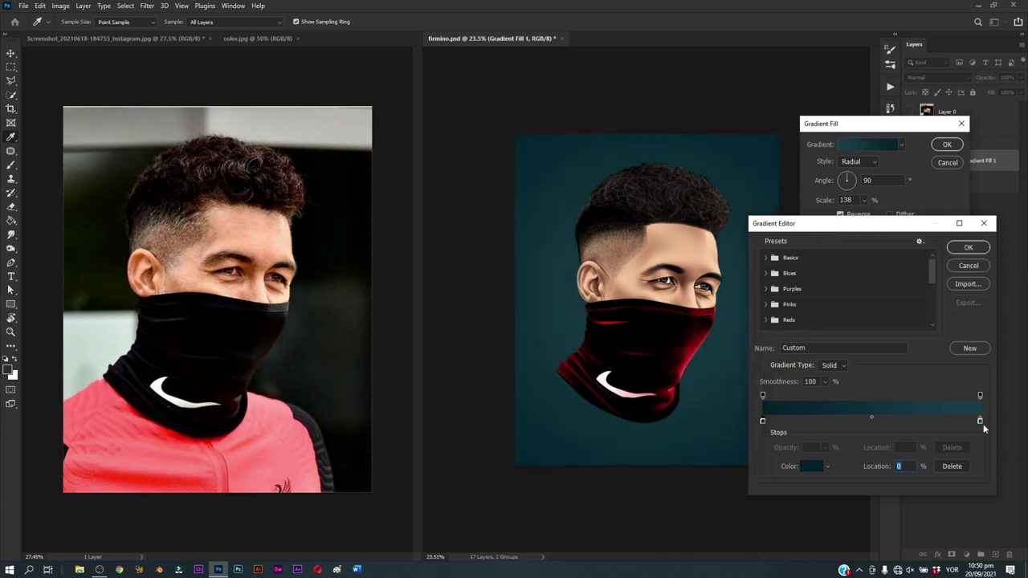
Step: Set the right stop to the lighter teal 275663 and apply the gradient
click(980, 421)
click(809, 467)
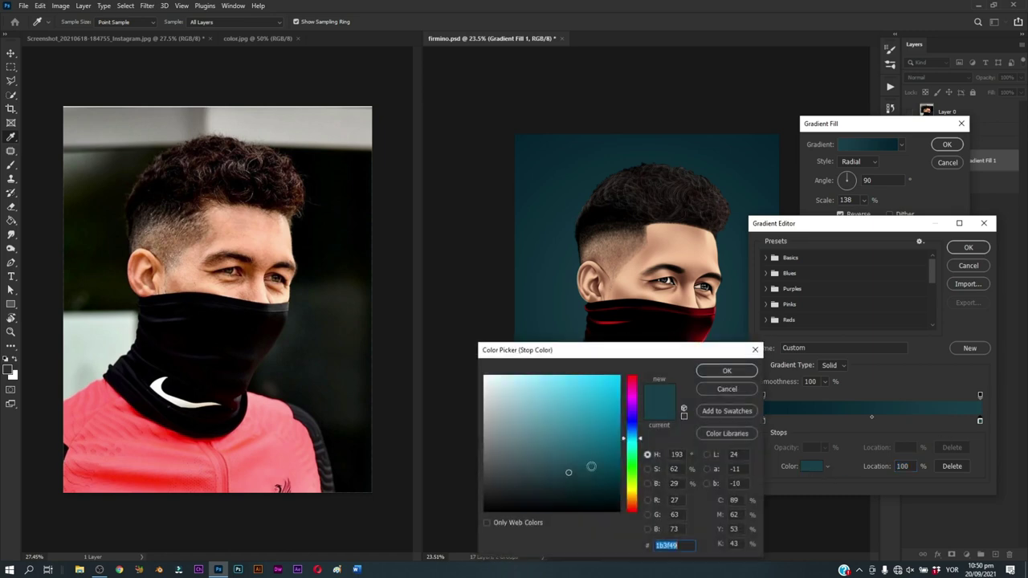
click(566, 458)
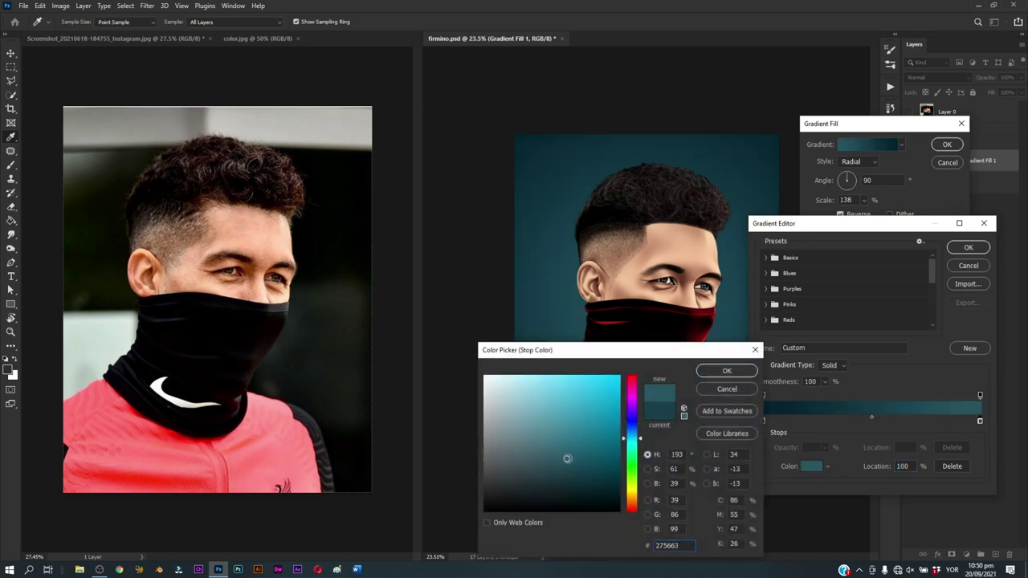
click(715, 373)
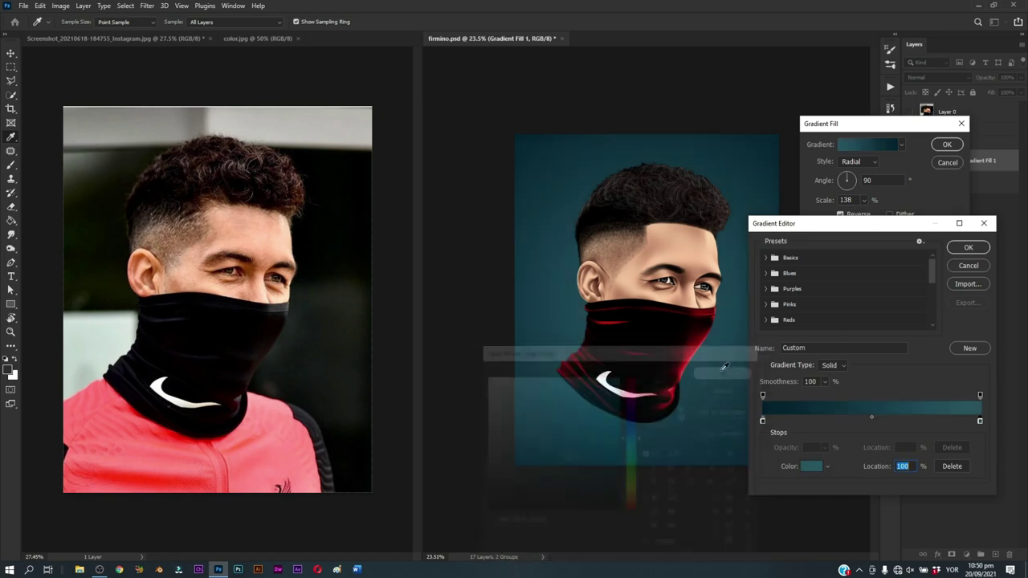
click(969, 248)
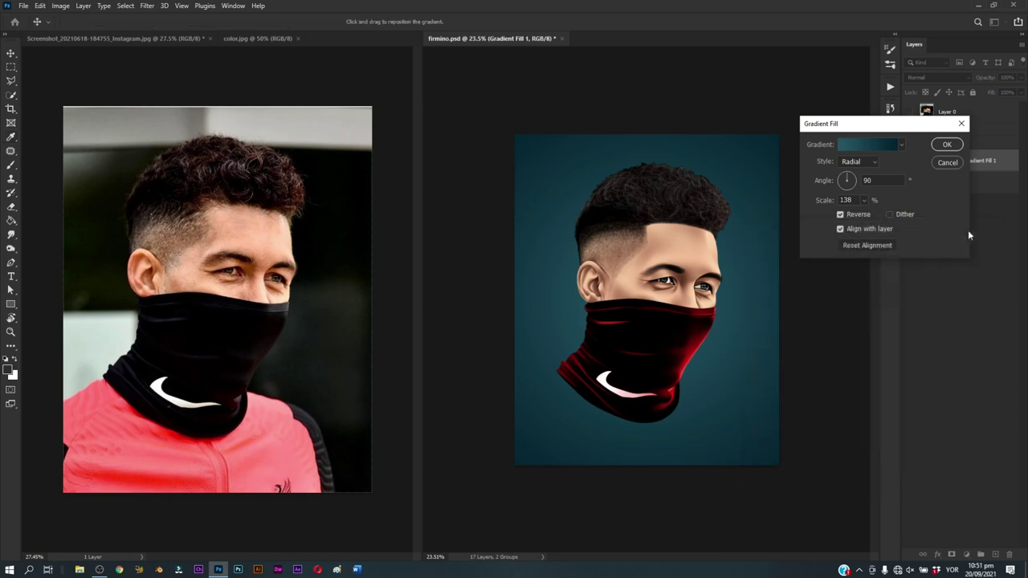
click(944, 146)
click(921, 143)
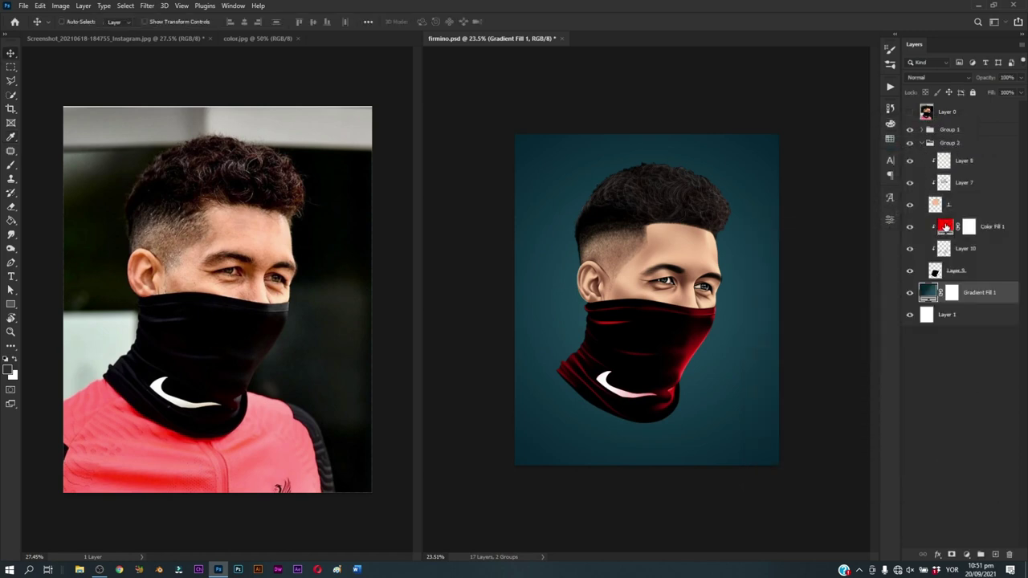
Step: Change the Color Fill 1 colour to bright cyan 00c2ff for the gaiter highlights
double_click(946, 227)
click(734, 297)
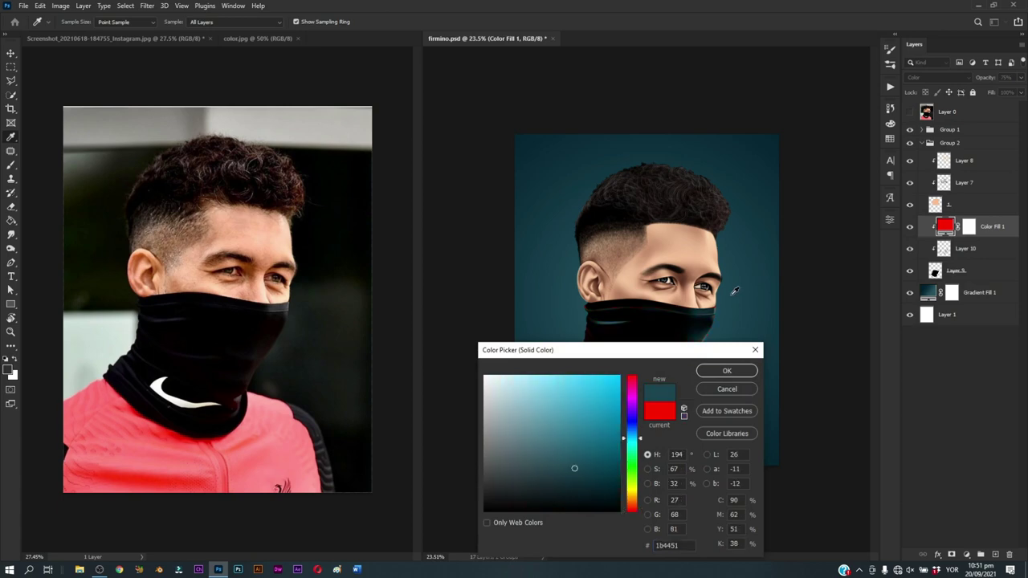
drag(706, 351, 963, 318)
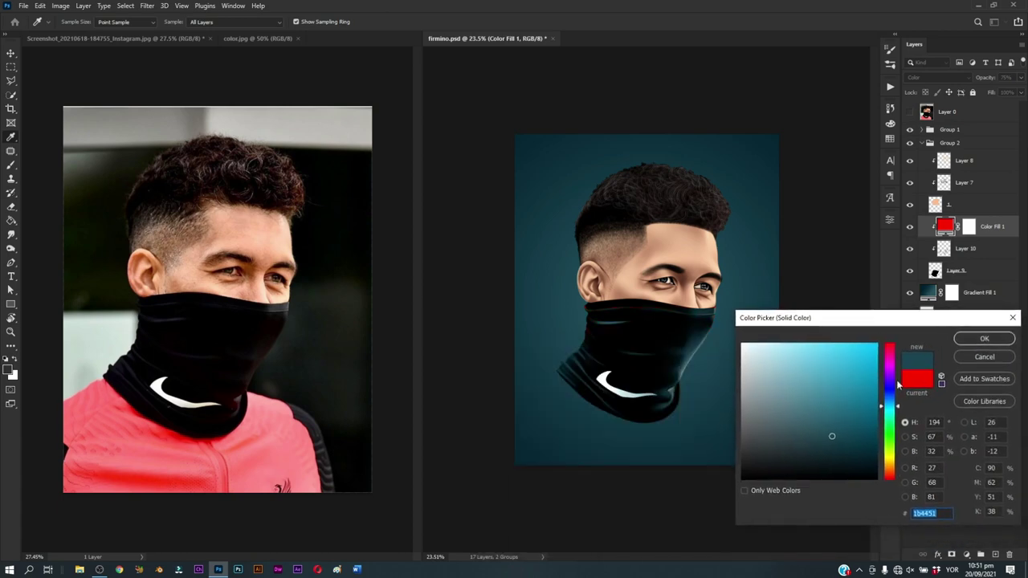
text(00c2ff)
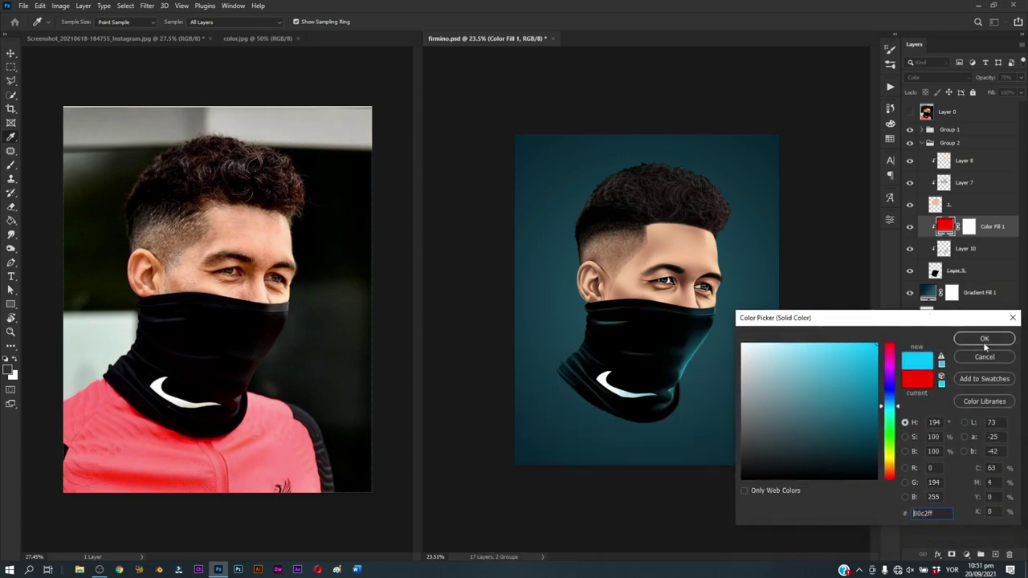
click(985, 340)
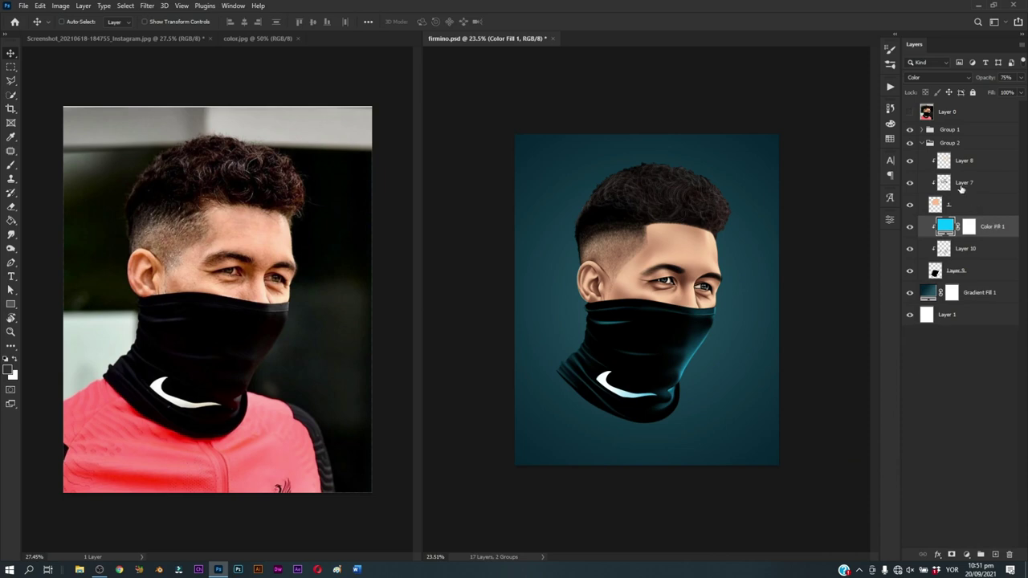
click(922, 143)
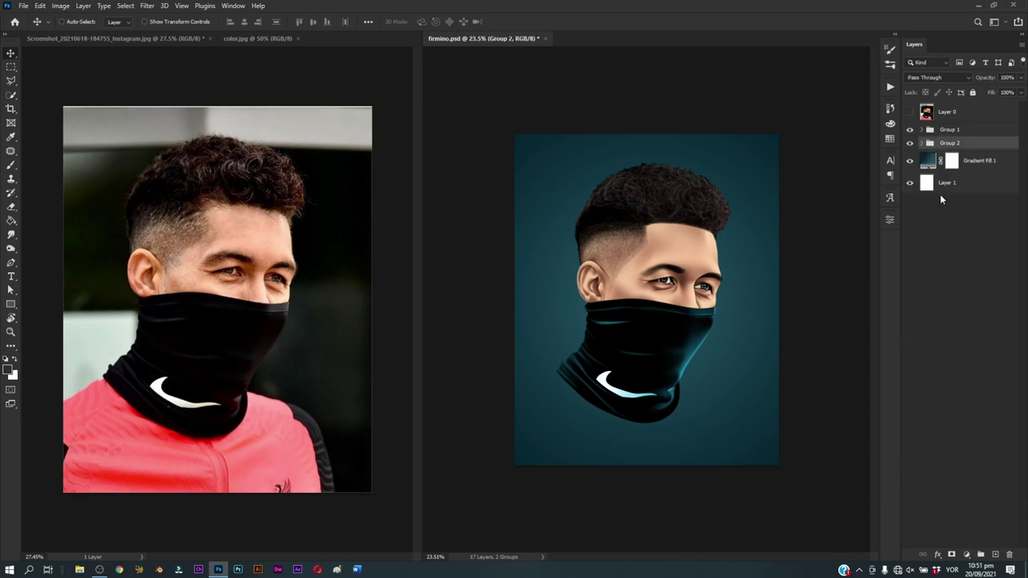
Step: With Gradient Fill 1 selected, pen a path from the hair down the head's left side to the bottom-left
click(985, 161)
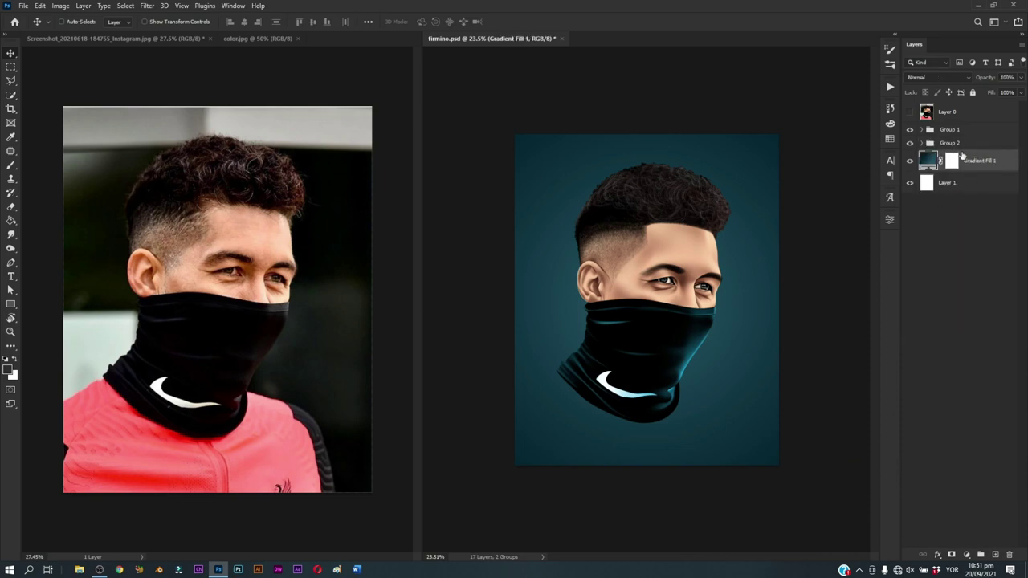
key(p)
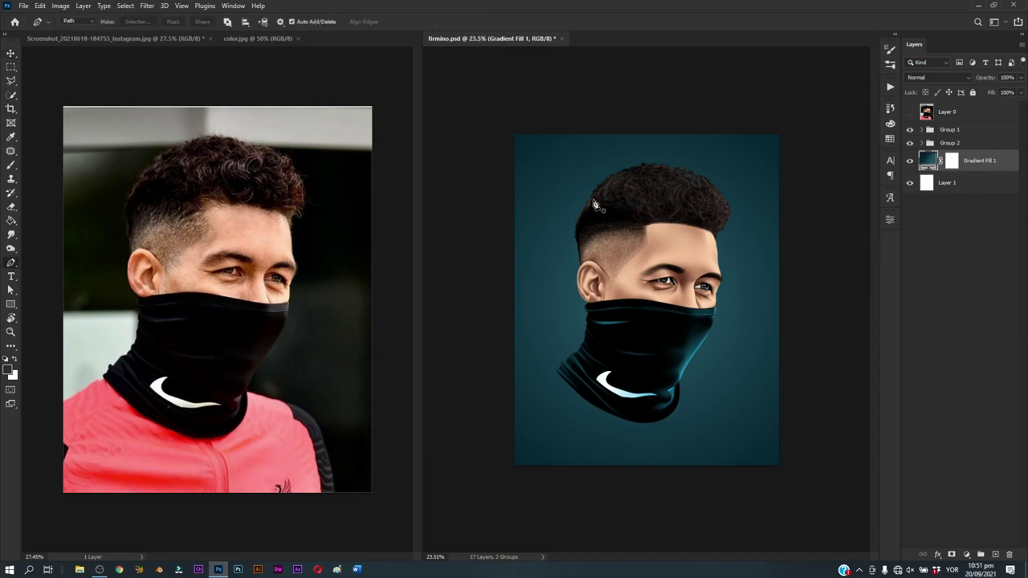
click(595, 193)
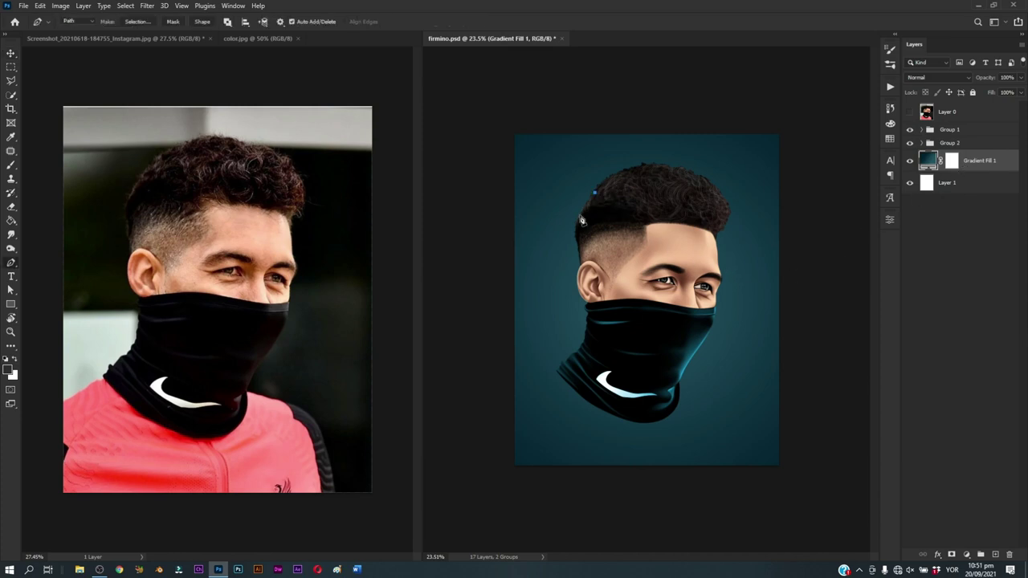
click(506, 253)
key(ctrl+z)
key(ctrl+z)
click(612, 175)
click(512, 235)
key(ctrl+z)
click(508, 243)
click(499, 334)
click(504, 467)
Step: Close the shadow path under the gaiter and across the face, then add an empty layer
scroll(664, 418, up, 3)
scroll(664, 417, up, 3)
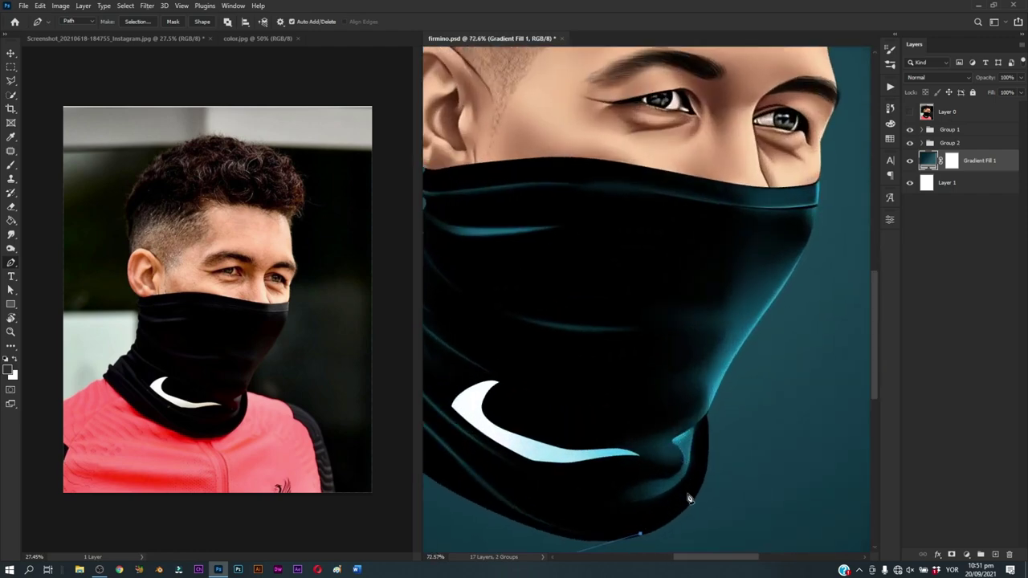
scroll(666, 509, down, 3)
scroll(666, 507, down, 1)
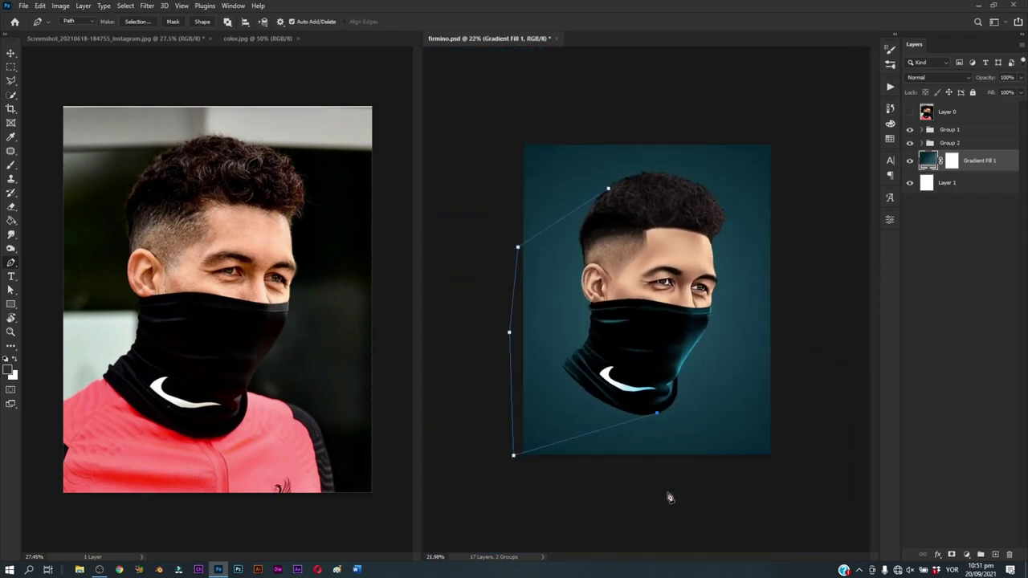
scroll(668, 506, up, 3)
scroll(659, 489, up, 3)
scroll(651, 420, up, 2)
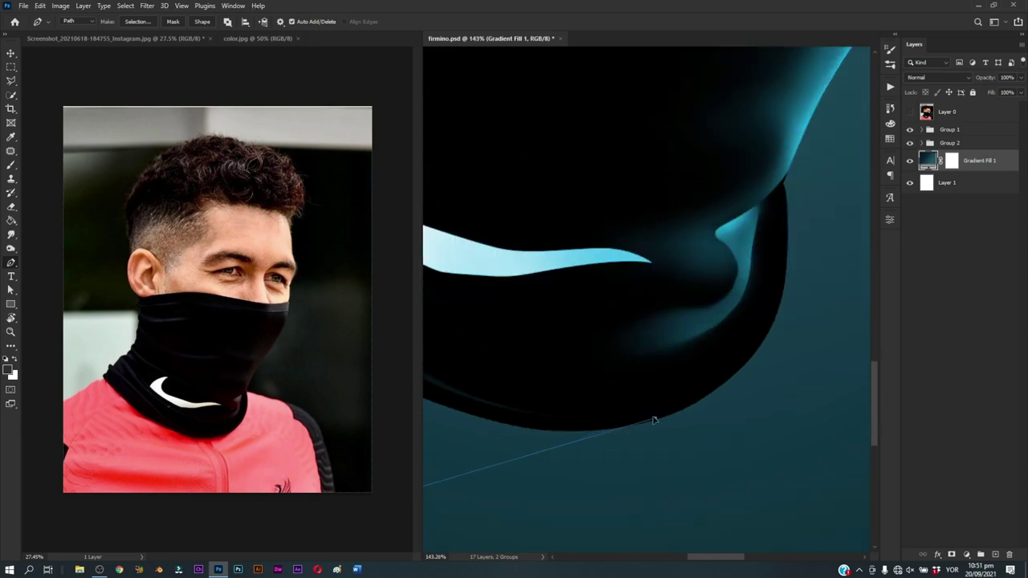
scroll(655, 423, down, 4)
scroll(655, 423, down, 4)
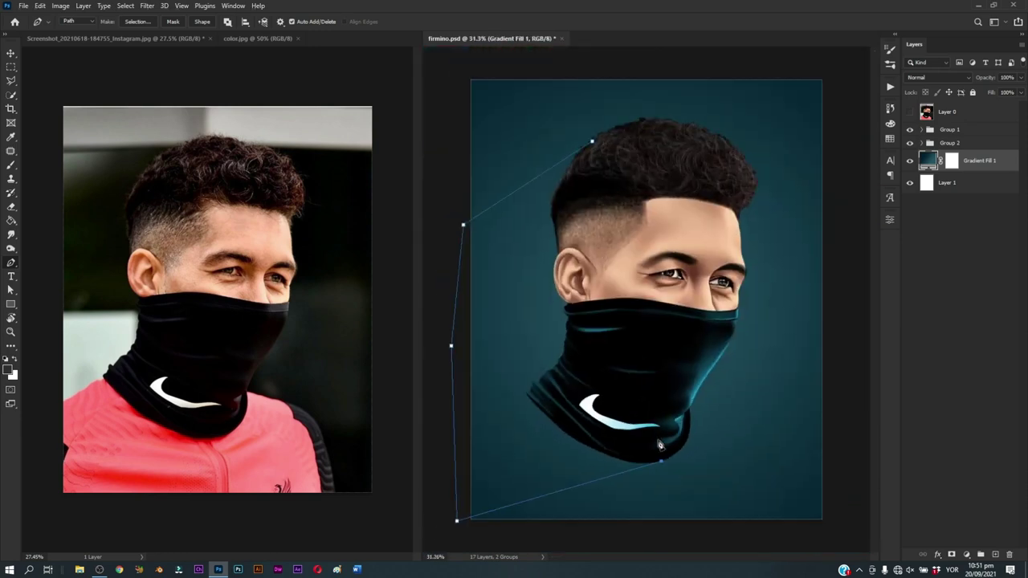
click(675, 270)
click(644, 138)
click(594, 143)
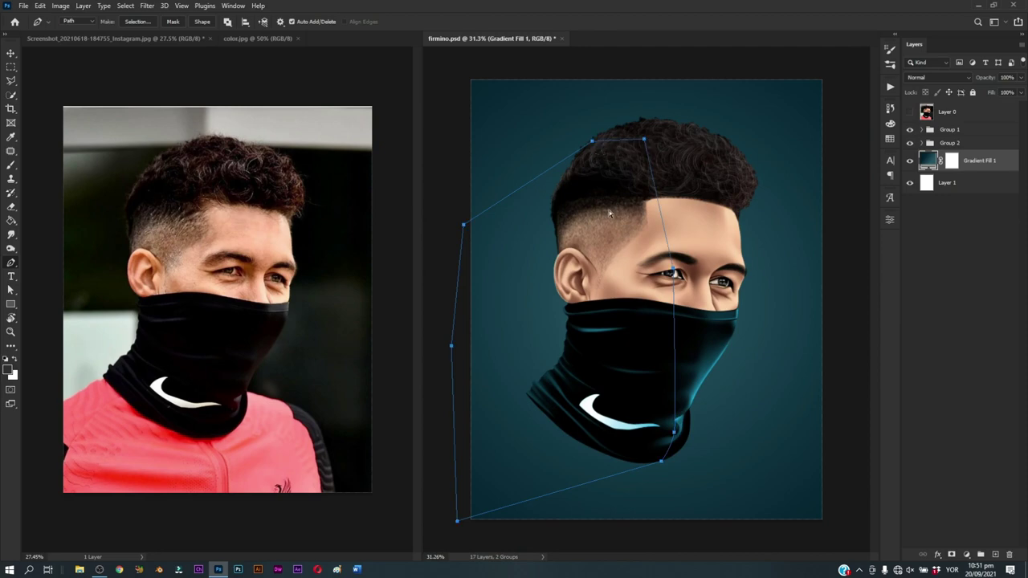
click(994, 556)
Step: Set the foreground colour to dark teal 052431 sampled from the canvas
right_click(551, 190)
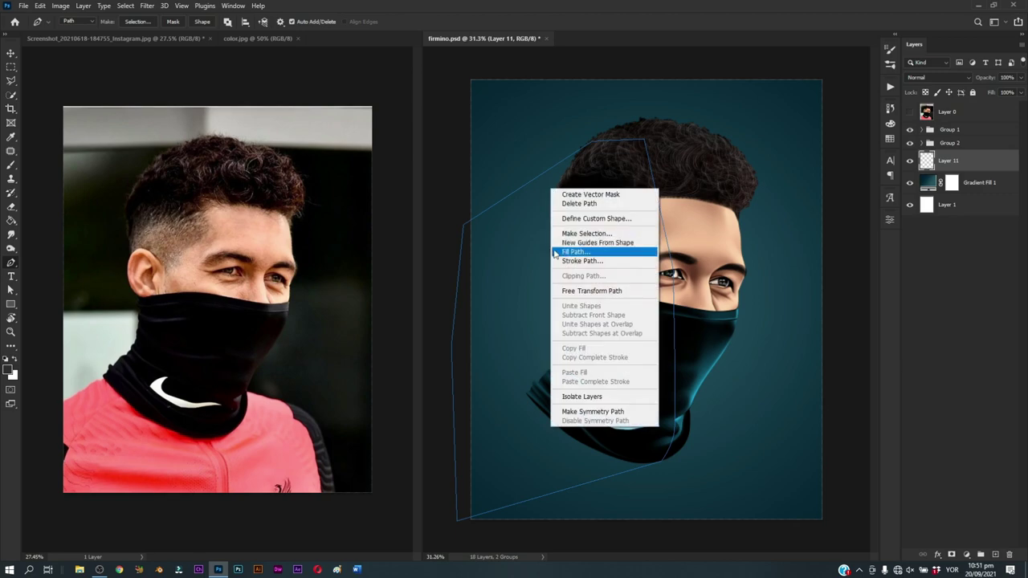
click(530, 258)
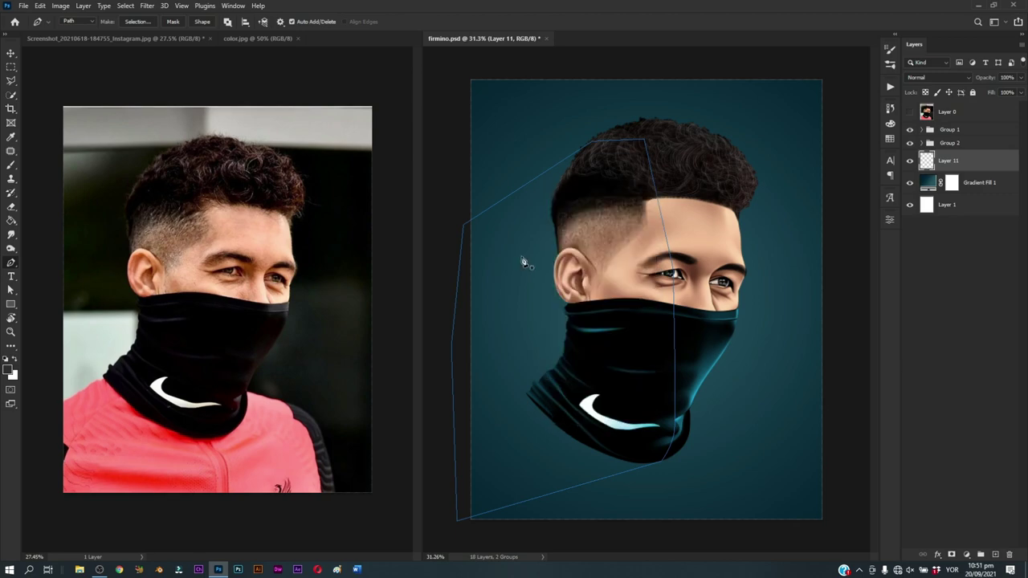
click(8, 371)
click(476, 78)
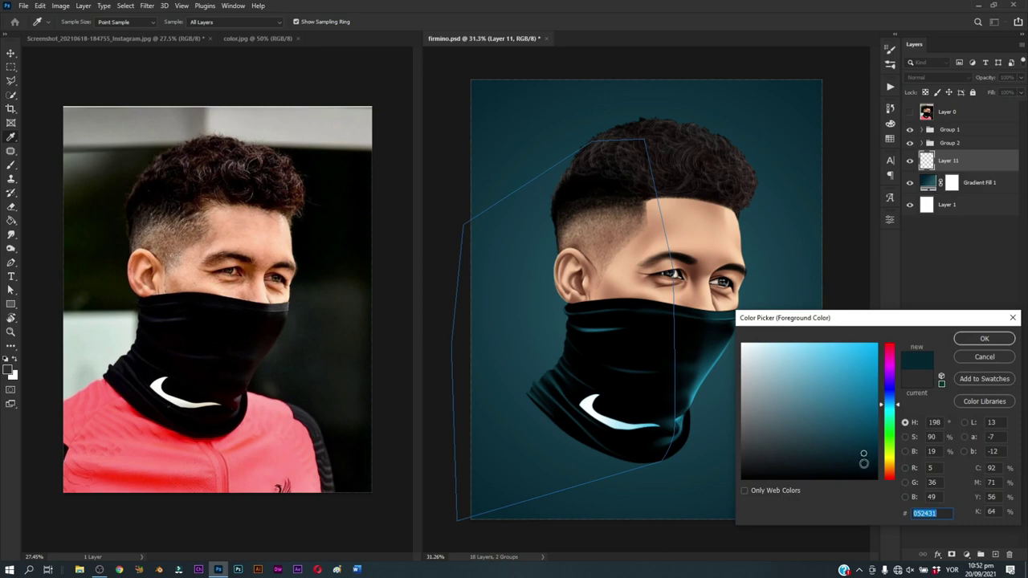
key(Return)
Step: Fill the shadow path on Layer 11 with the dark teal and hide the path
right_click(671, 279)
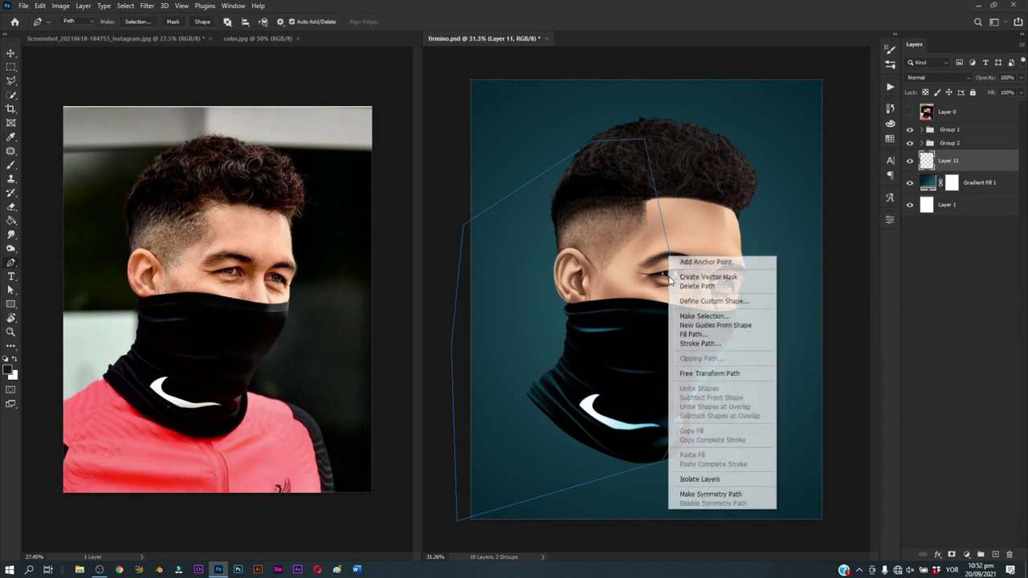
click(696, 334)
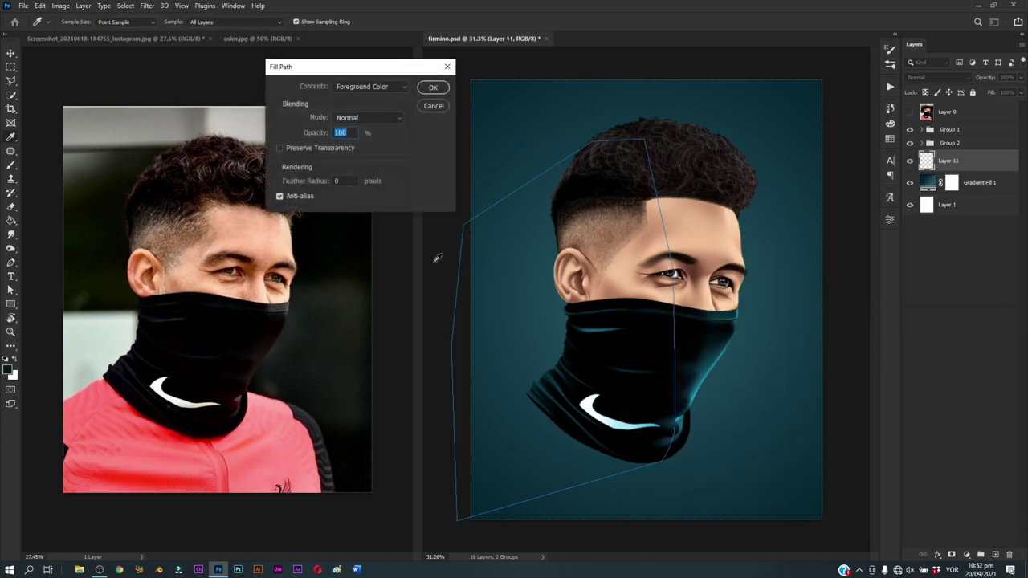
key(Return)
key(Escape)
key(ctrl+minus)
key(ctrl+minus)
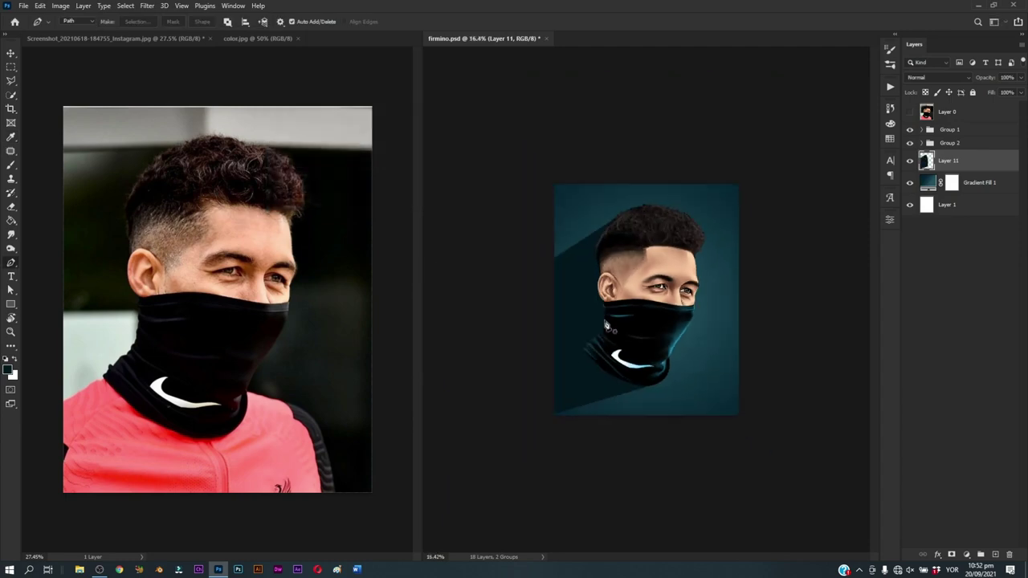
scroll(688, 340, up, 2)
scroll(715, 326, up, 1)
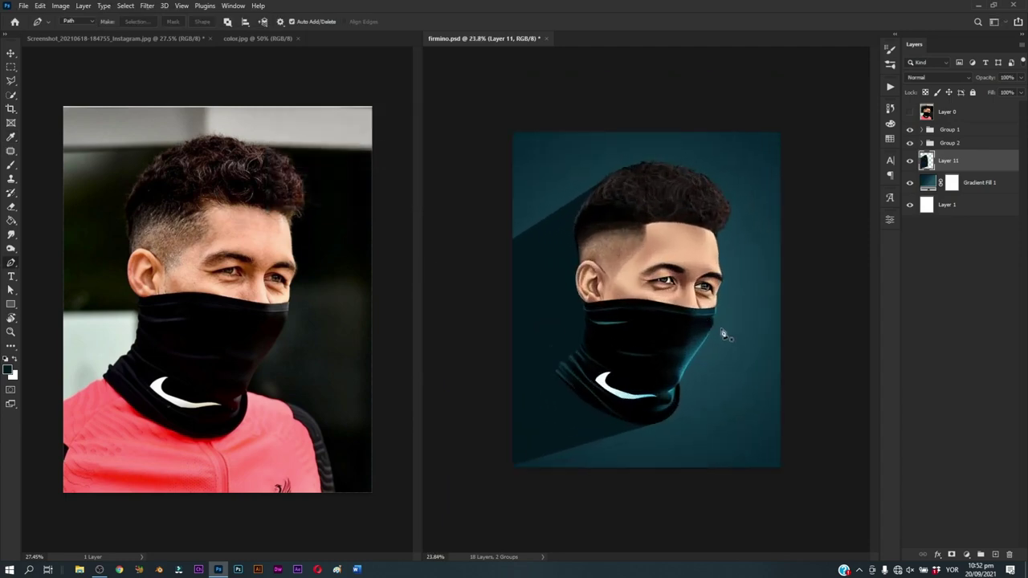
scroll(727, 335, up, 1)
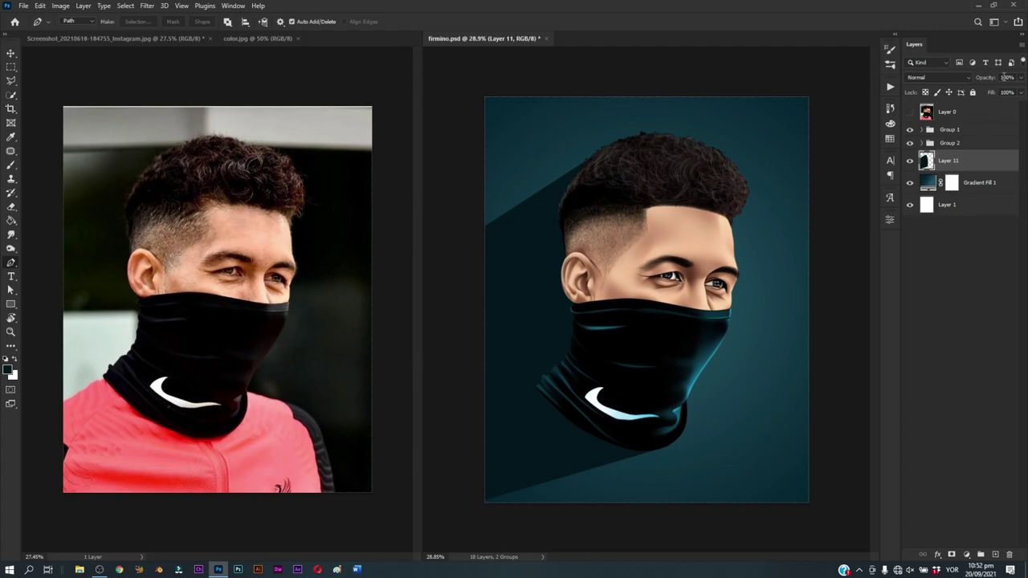
Step: Add a layer mask to Layer 11 and set up a black-to-transparent gradient
drag(989, 83, 984, 80)
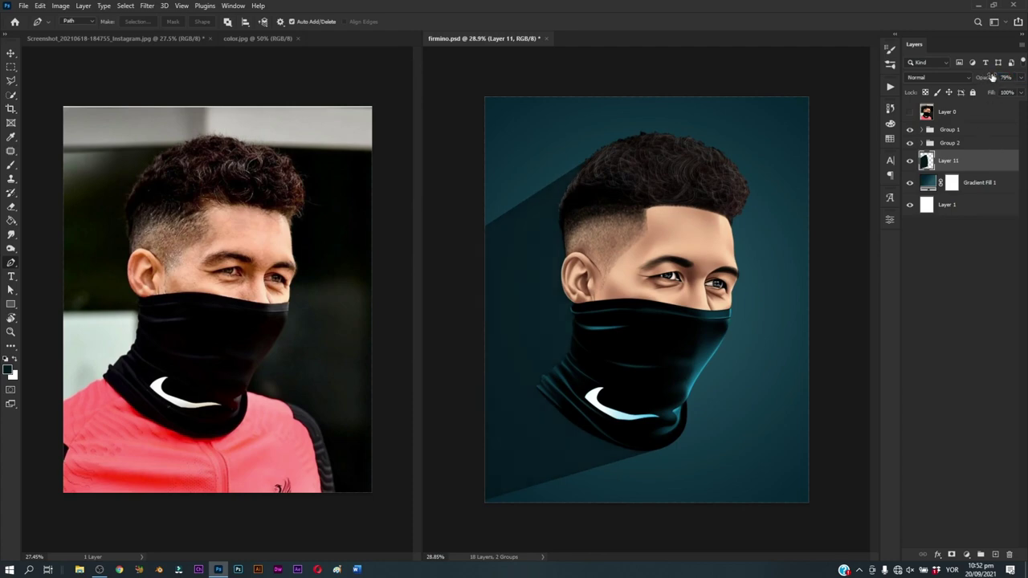
drag(993, 80, 1009, 81)
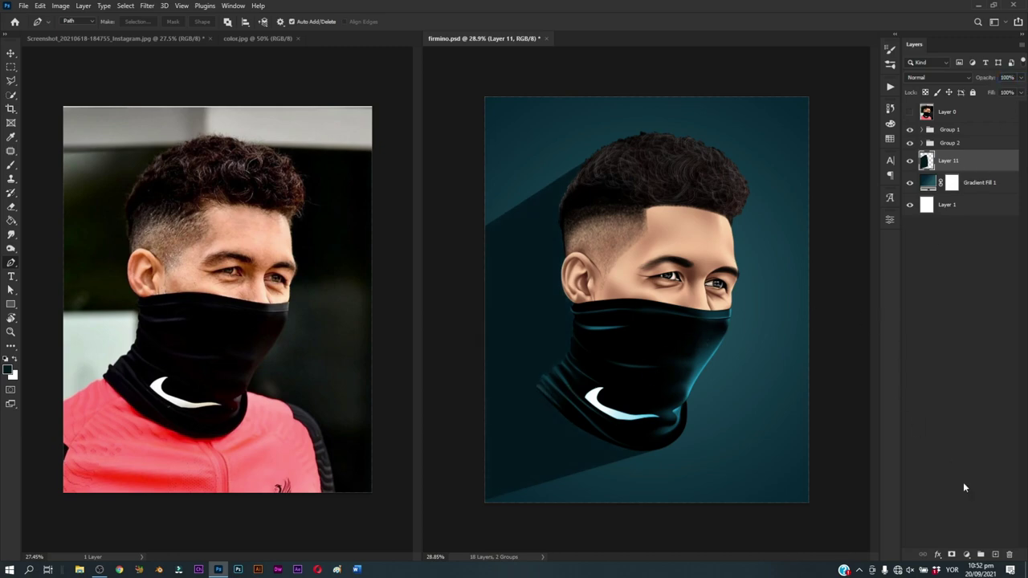
click(952, 554)
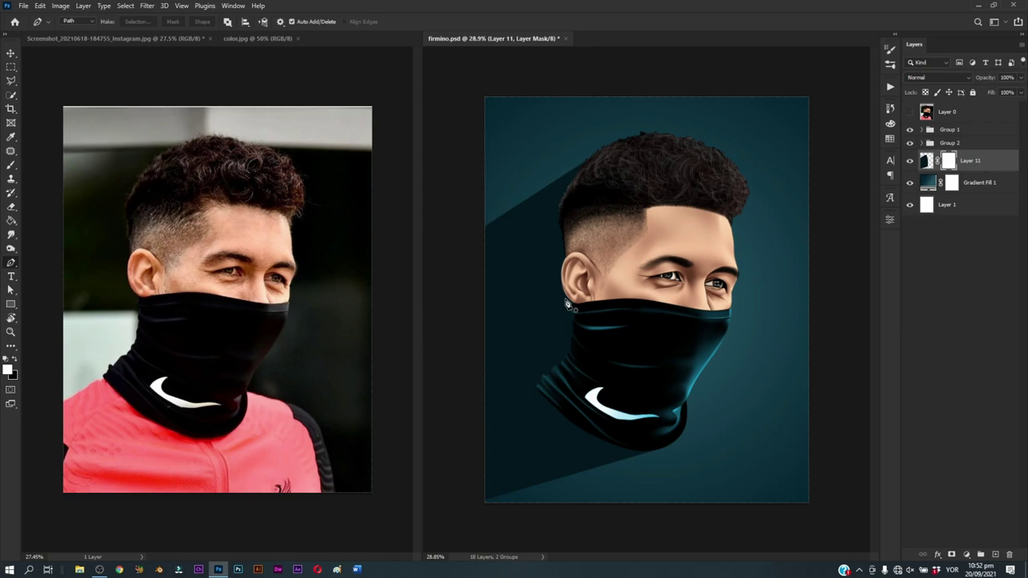
click(11, 220)
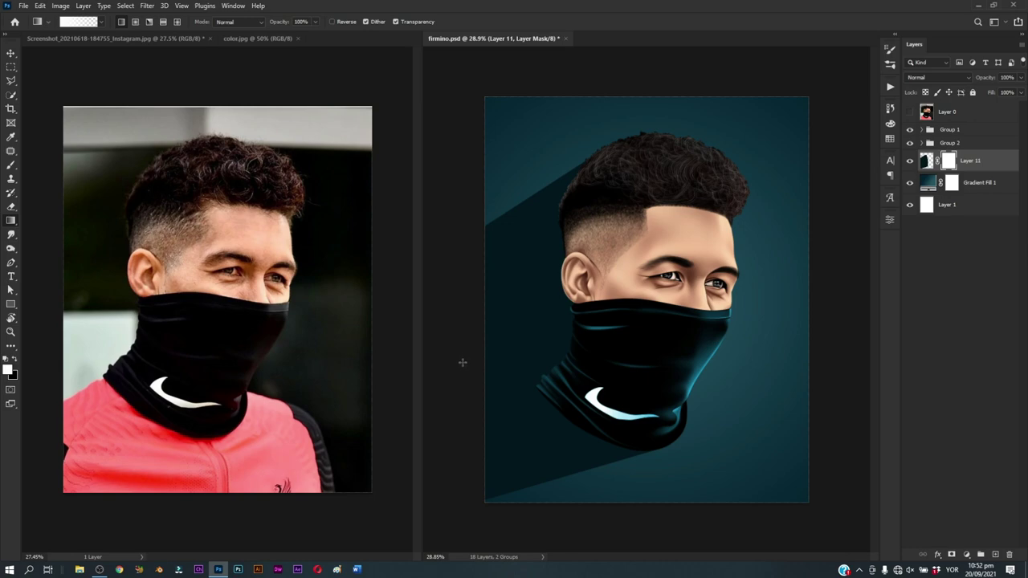
drag(463, 362, 540, 328)
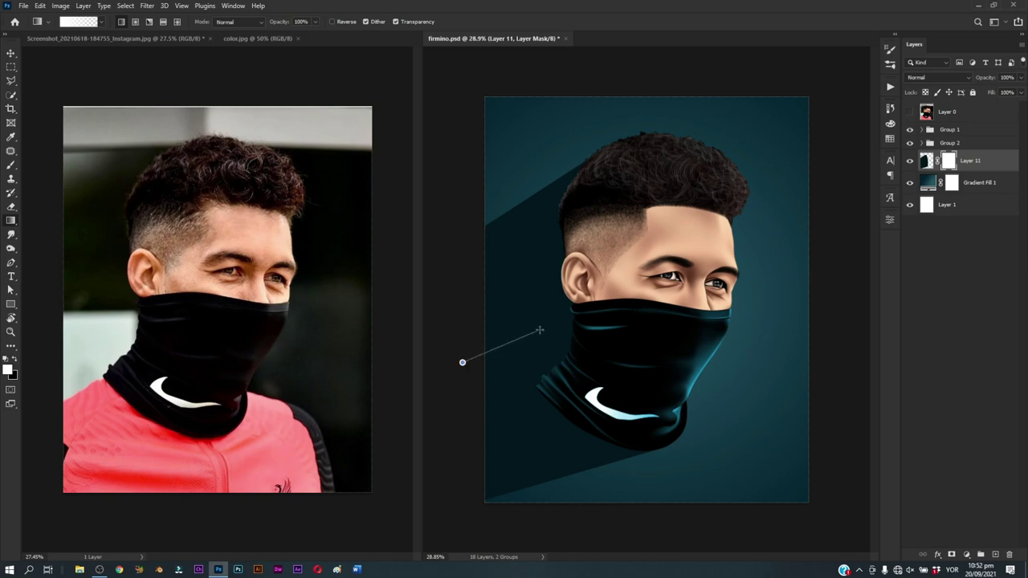
click(74, 24)
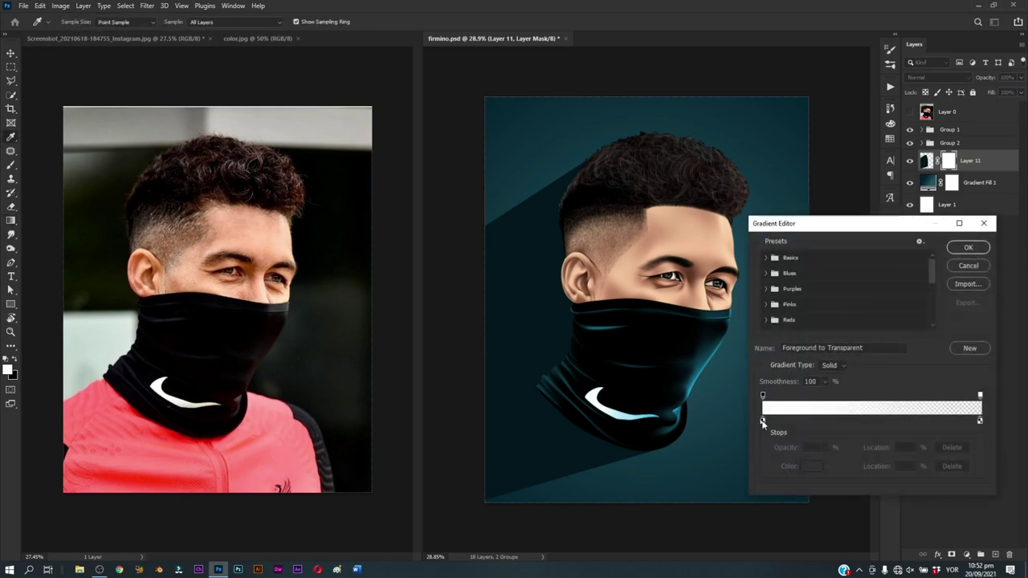
click(763, 421)
click(807, 465)
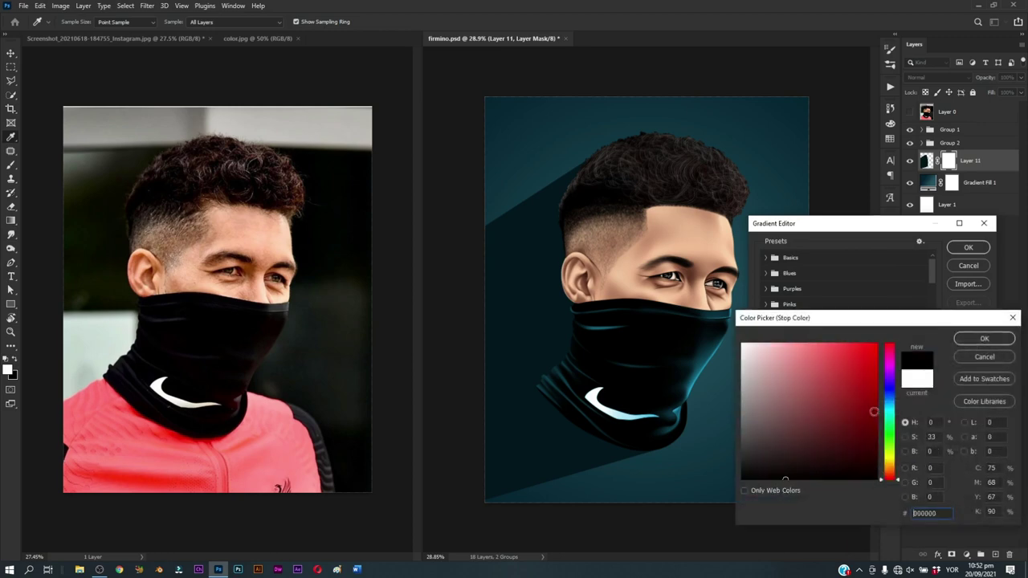
click(985, 338)
click(969, 248)
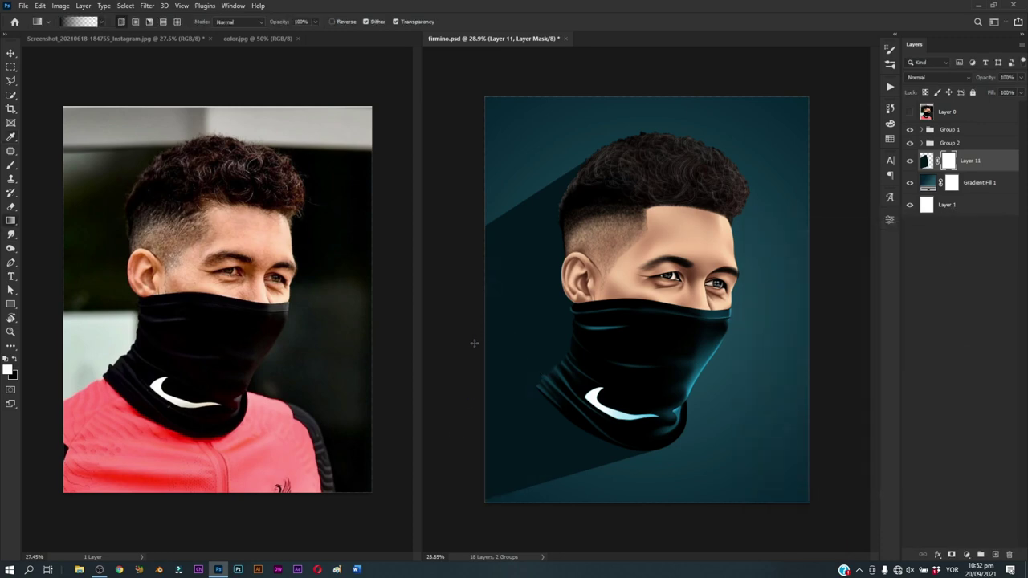
Step: Drag the mask gradient across the shadow until it fades from the left edge toward the scarf
drag(474, 344, 579, 321)
key(ctrl+z)
drag(468, 345, 578, 319)
key(ctrl+z)
drag(444, 343, 558, 343)
key(ctrl+z)
drag(475, 343, 625, 340)
key(ctrl+z)
drag(474, 358, 562, 354)
drag(476, 356, 666, 351)
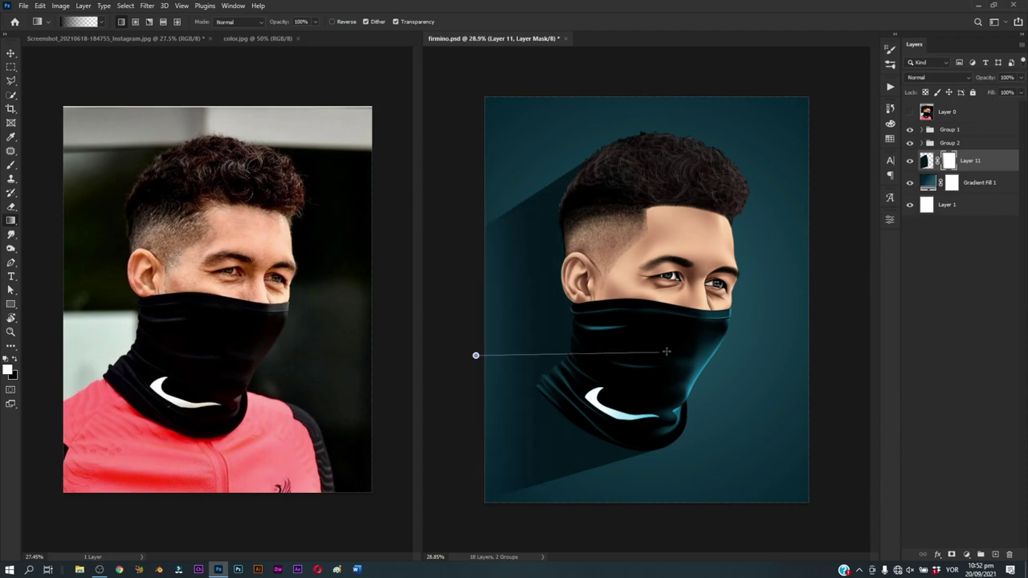
key(ctrl+z)
drag(481, 351, 555, 350)
drag(469, 351, 600, 346)
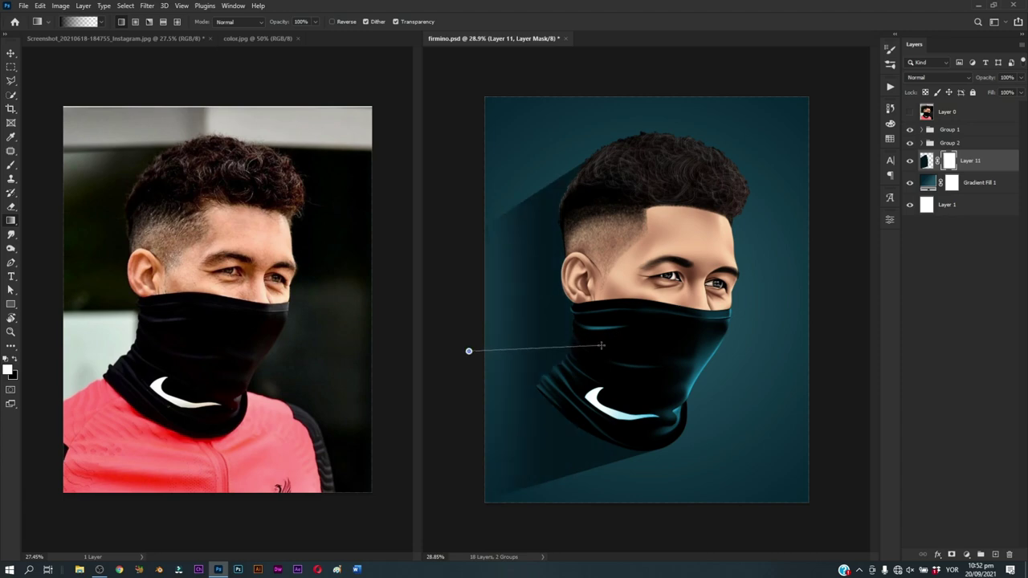
scroll(606, 347, down, 3)
scroll(618, 353, down, 2)
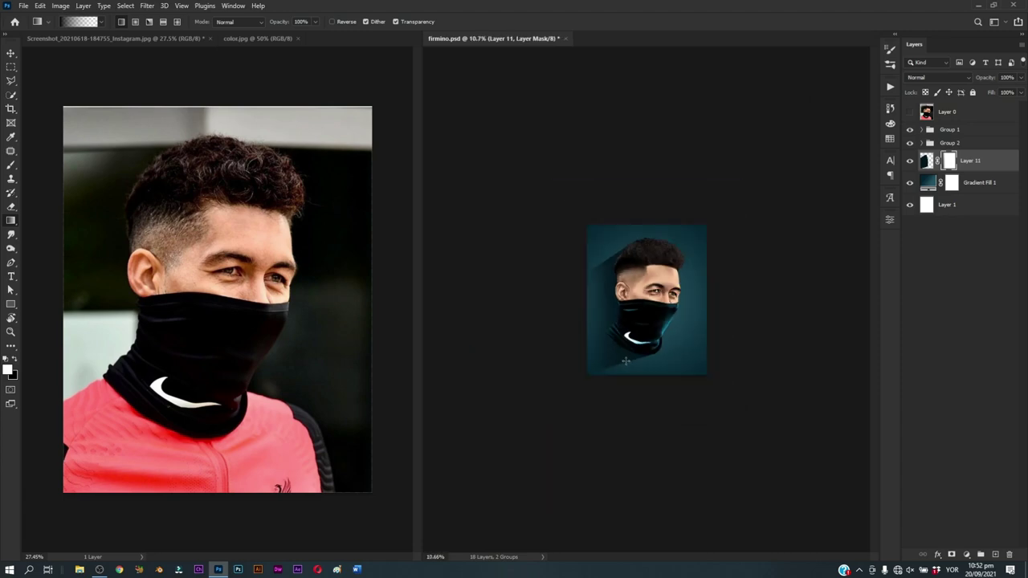
scroll(700, 325, up, 2)
scroll(699, 321, up, 3)
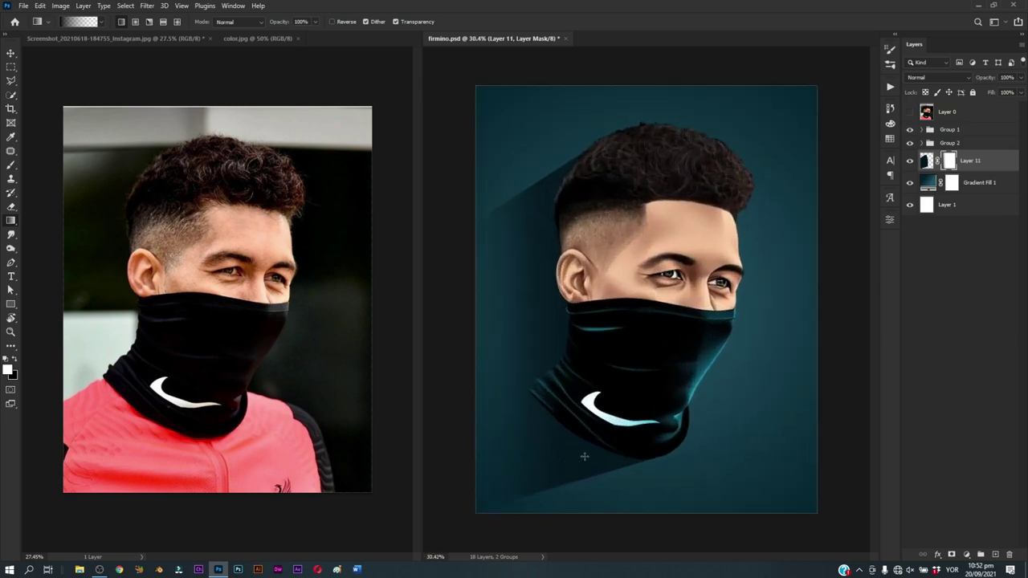
Step: Redraw the mask gradient several times to refine the shadow fade left of the face
drag(506, 501, 575, 449)
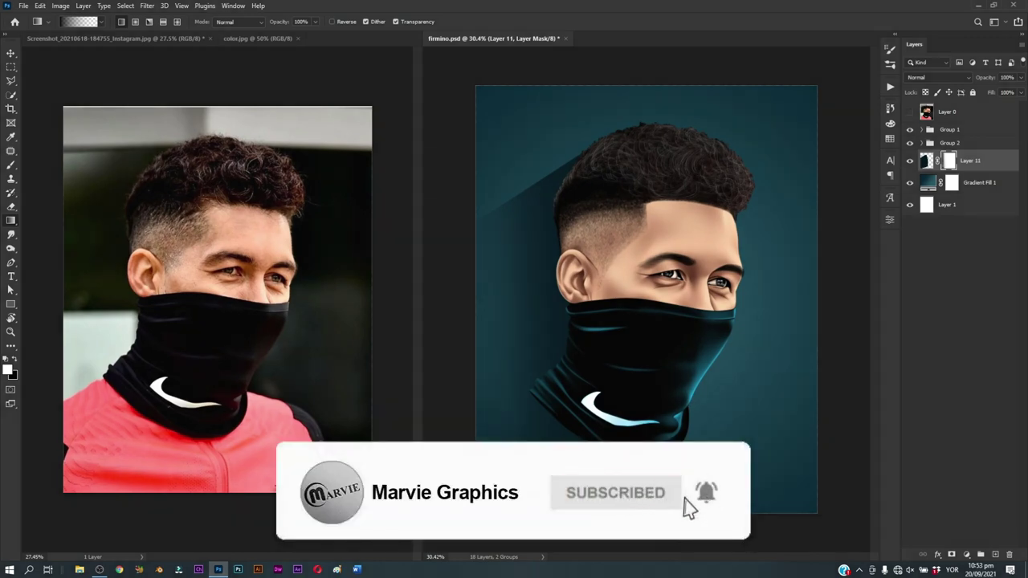
drag(520, 502, 595, 417)
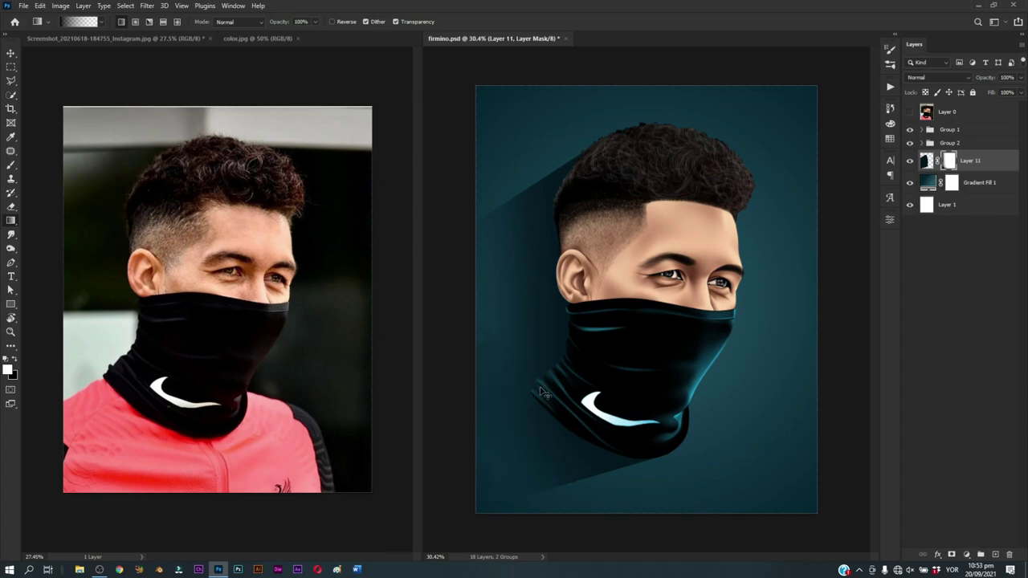
key(ctrl+z)
key(ctrl+shift+z)
key(ctrl+z)
key(ctrl+shift+z)
drag(492, 200, 516, 218)
scroll(532, 468, down, 3)
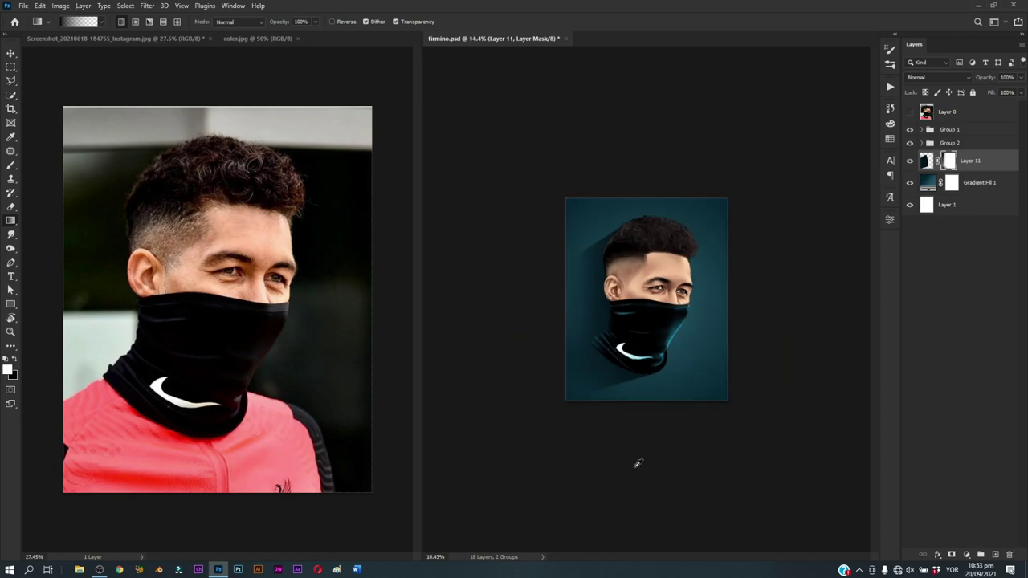
scroll(718, 362, up, 3)
drag(482, 472, 584, 352)
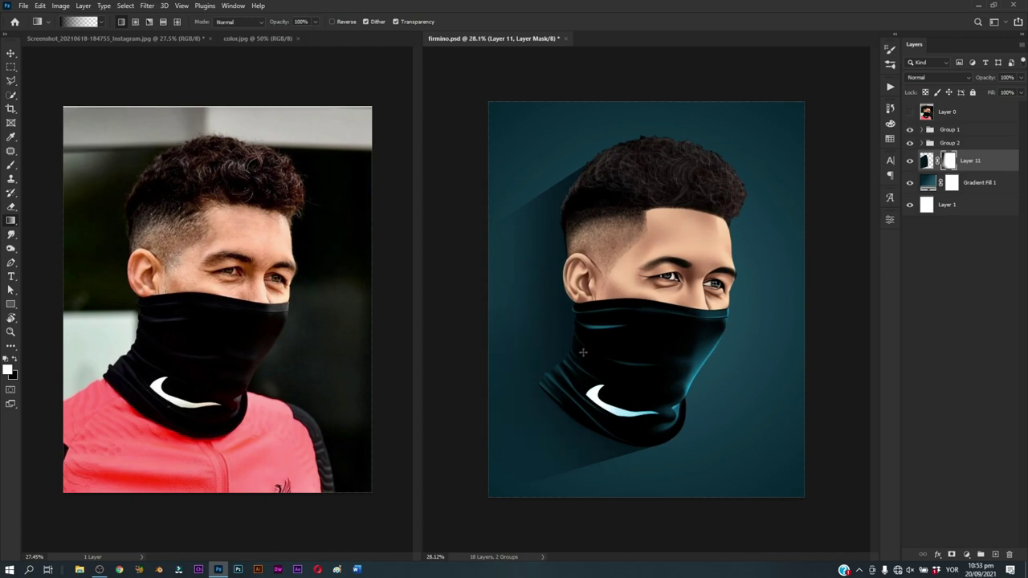
drag(480, 393, 589, 354)
drag(480, 265, 604, 232)
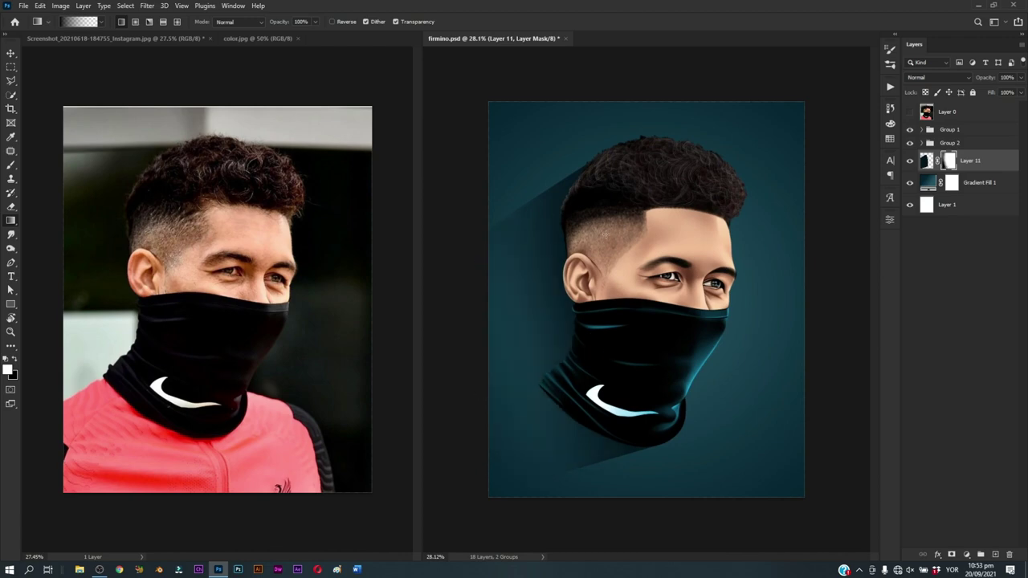
key(ctrl+z)
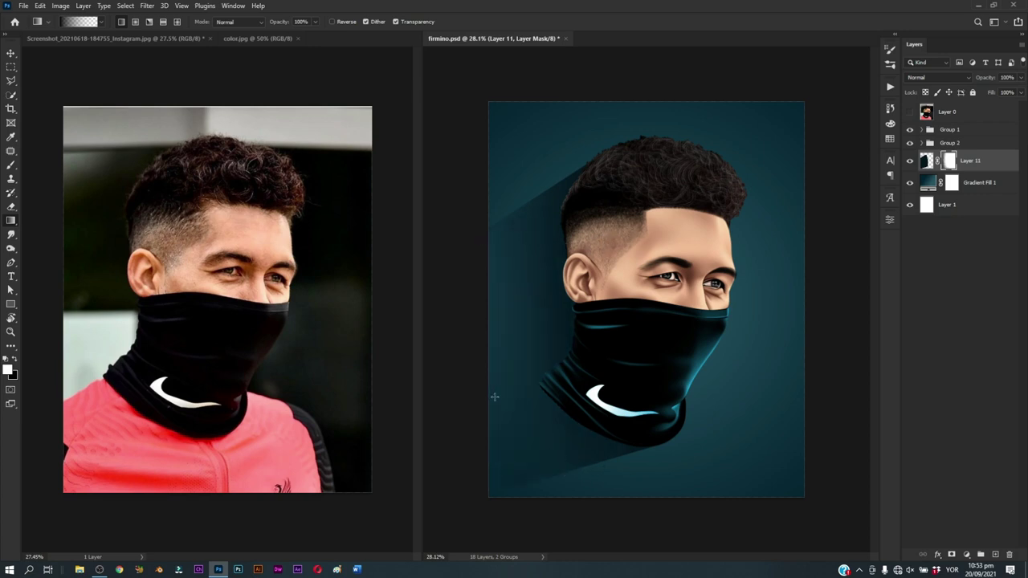
drag(462, 367, 674, 352)
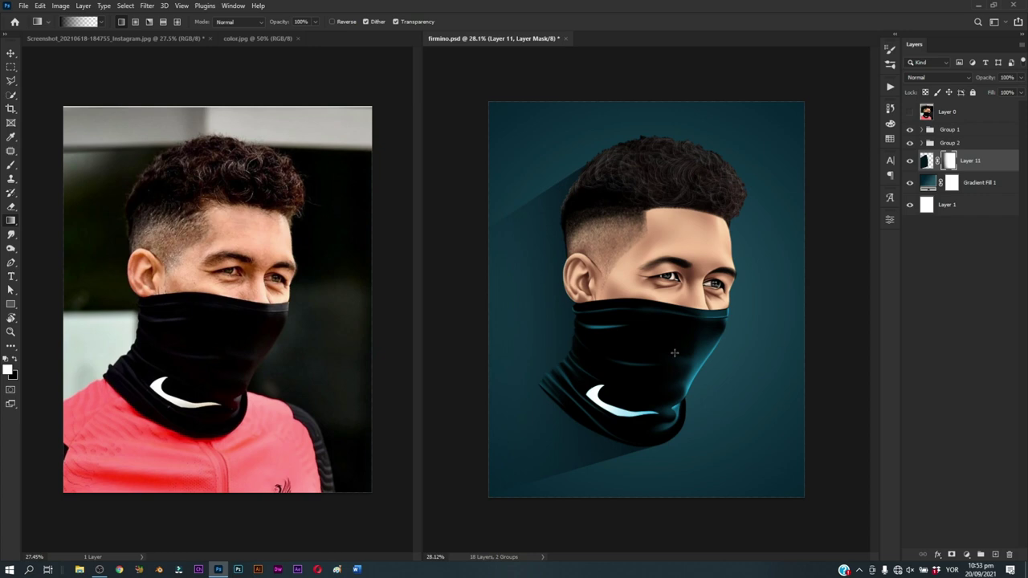
Step: Switch to the Move tool and save the portrait as firmino.psd
scroll(675, 352, down, 2)
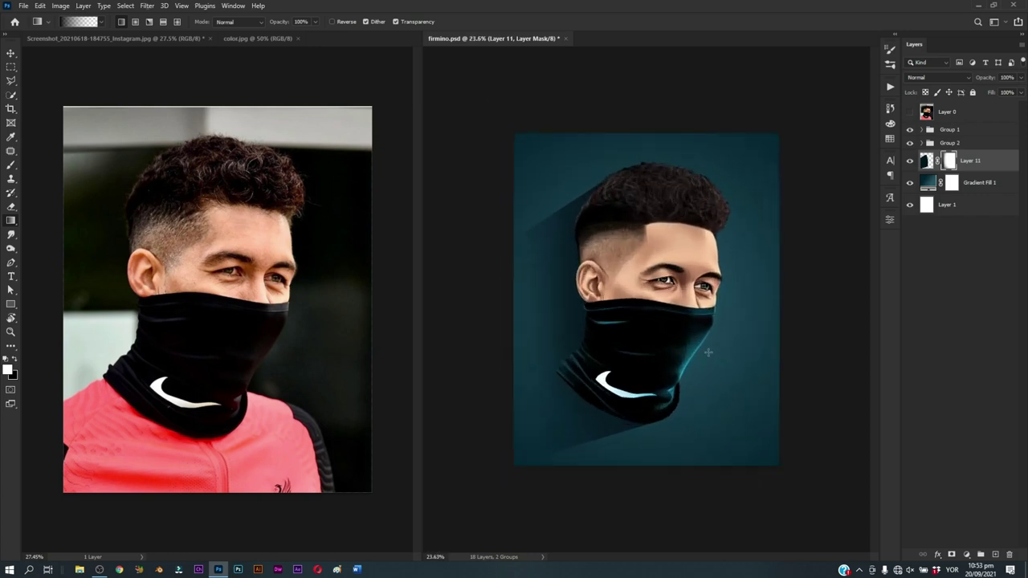
key(v)
scroll(715, 337, up, 1)
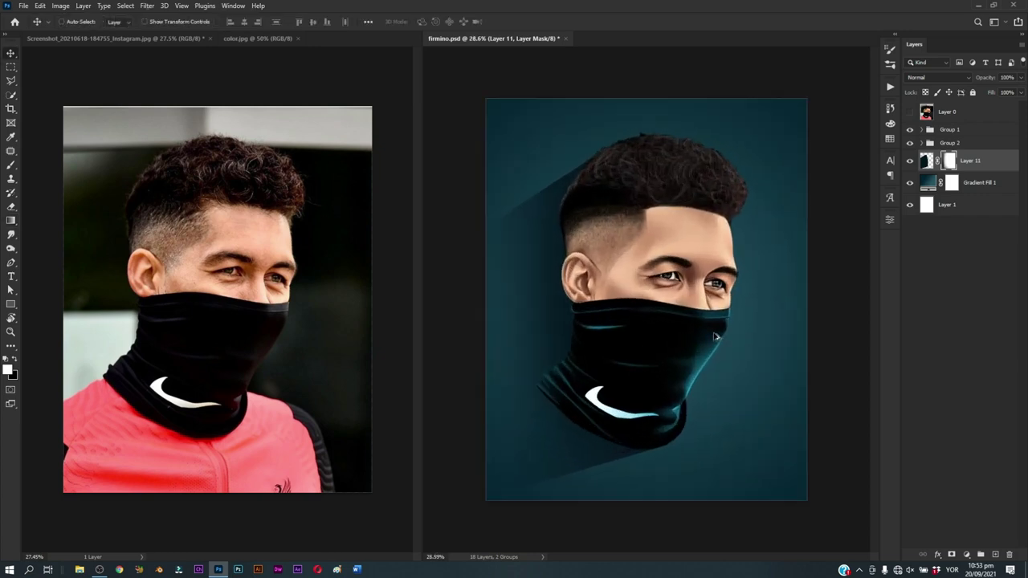
scroll(715, 338, up, 1)
scroll(714, 337, down, 5)
scroll(723, 340, down, 1)
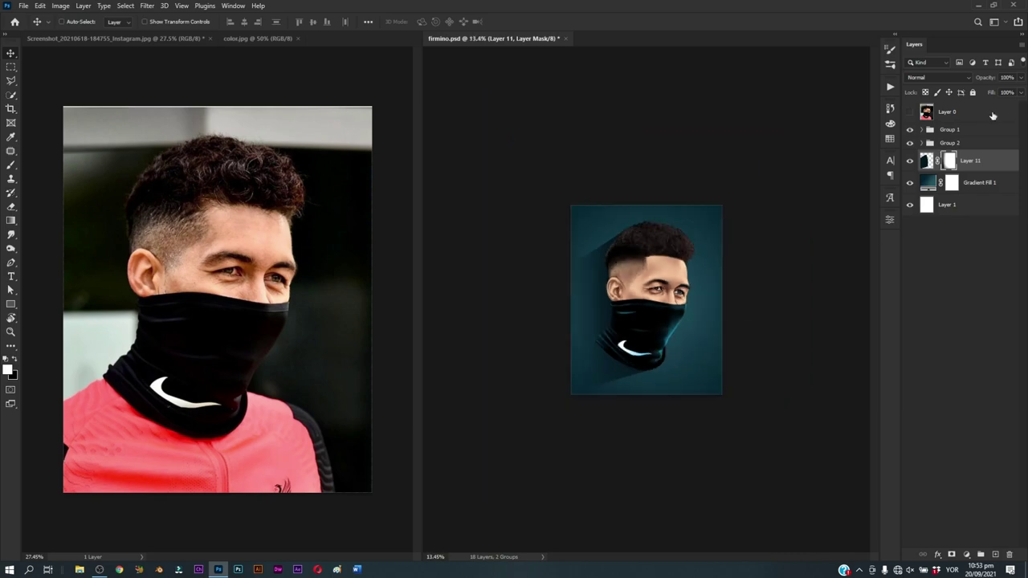
scroll(730, 322, up, 2)
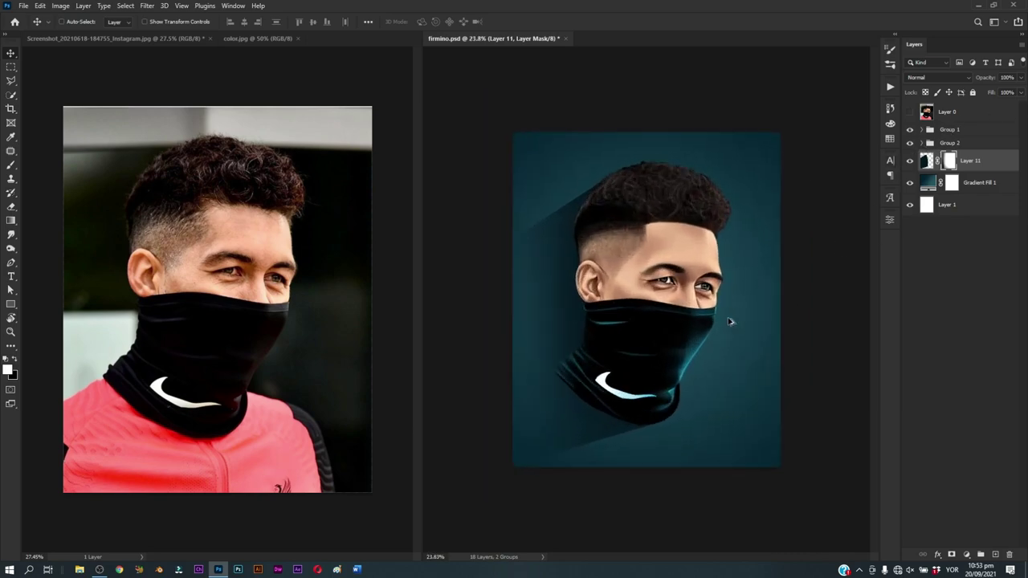
scroll(730, 322, up, 1)
scroll(730, 322, up, 1)
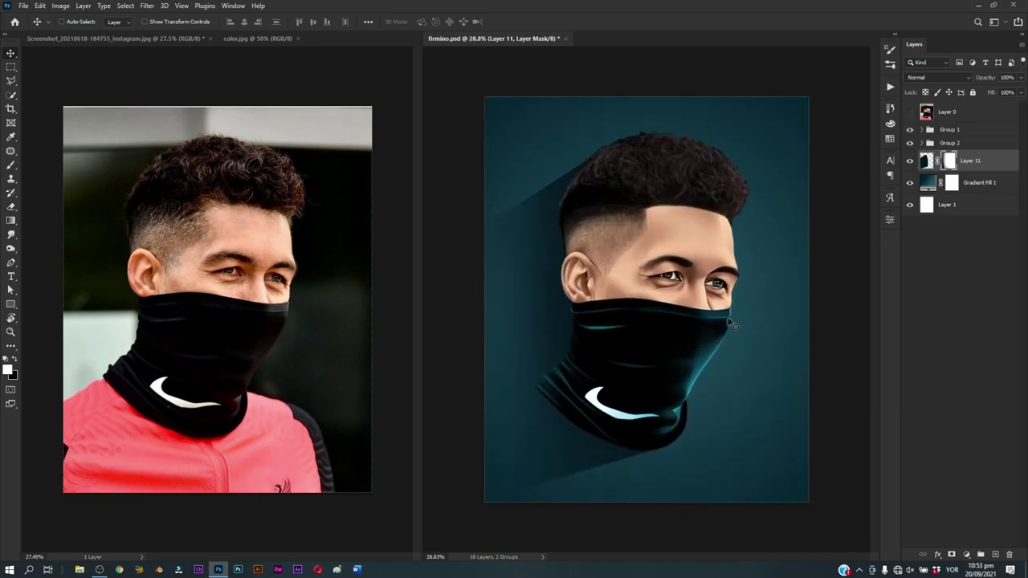
key(ctrl)
key(ctrl+s)
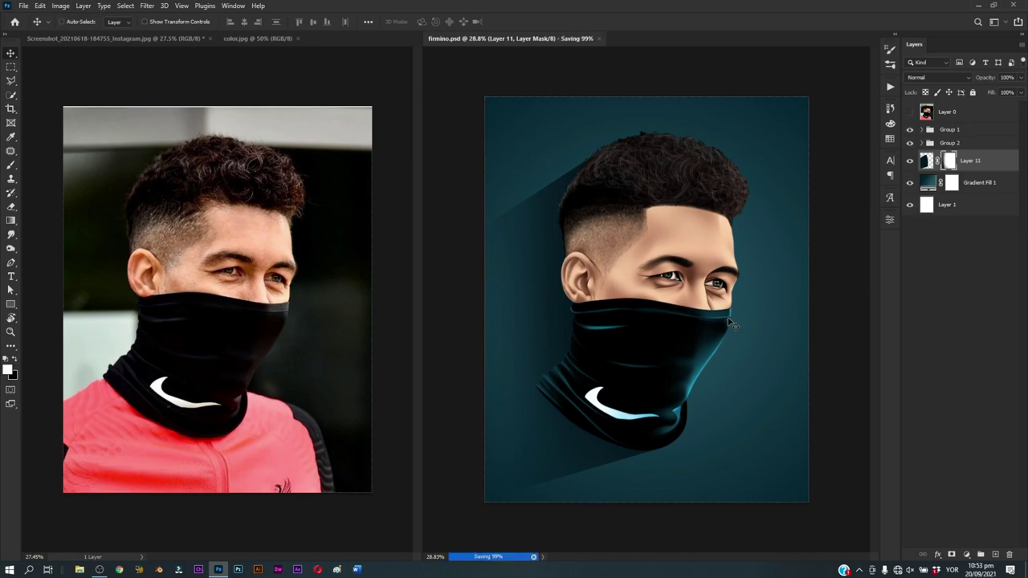